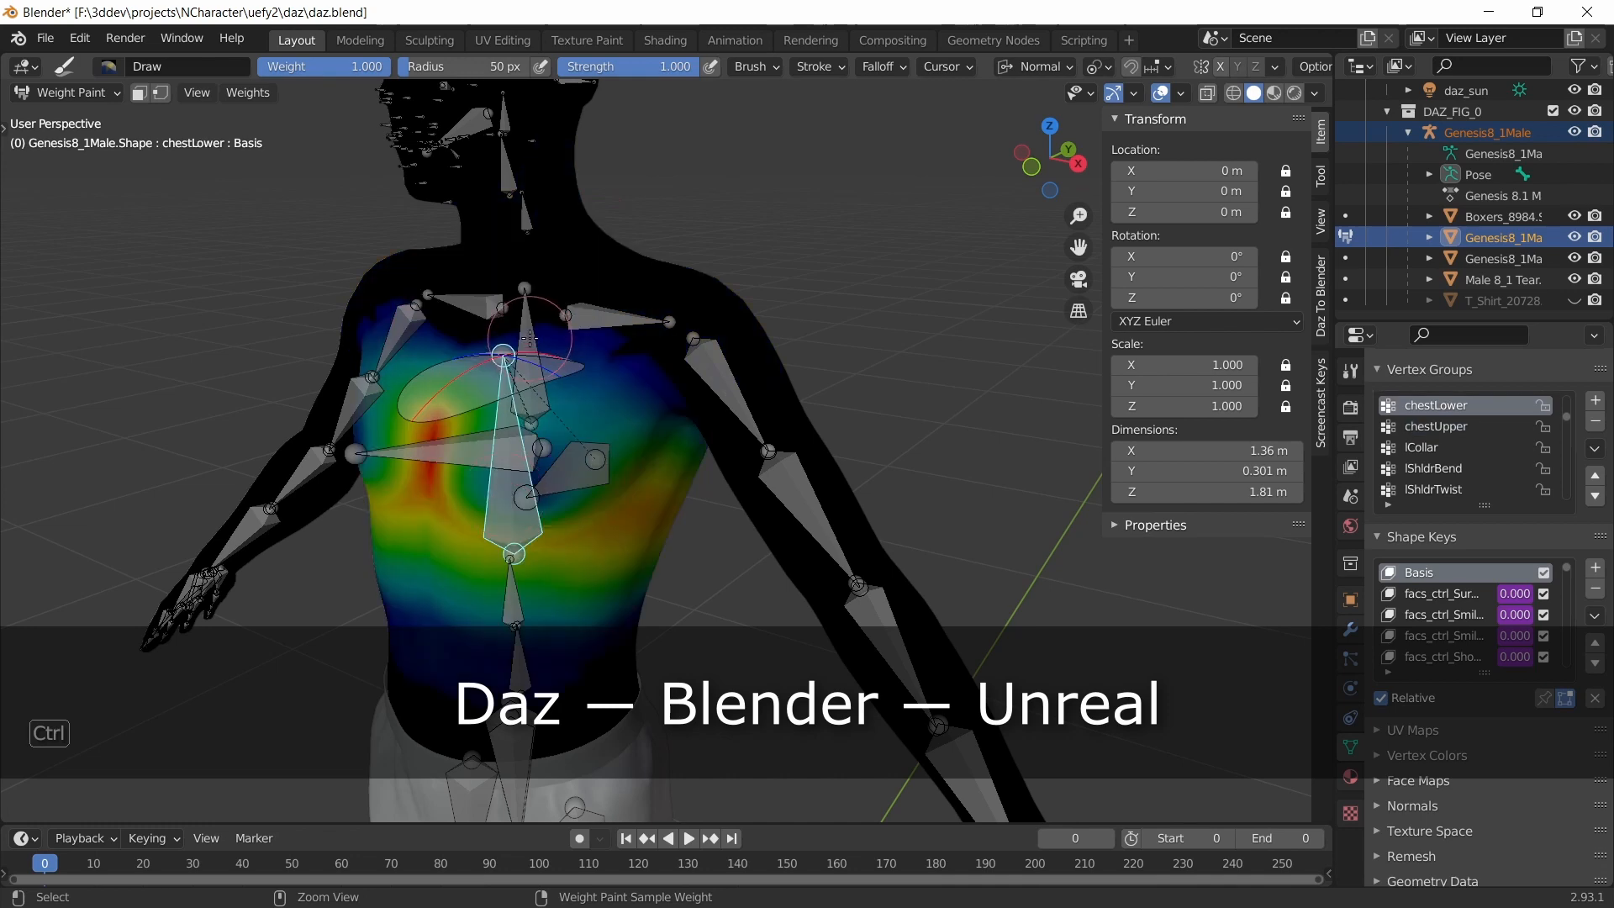
- Examine the skin weights of the character's chest, shoulder and neck bones, ending with neckLower and neckUpper
left_click(529, 374, "ctrl")
left_click(610, 320, "ctrl")
left_click(471, 306, "ctrl")
left_click(407, 326, "ctrl")
left_click(713, 368, "ctrl")
left_click(542, 481, "ctrl")
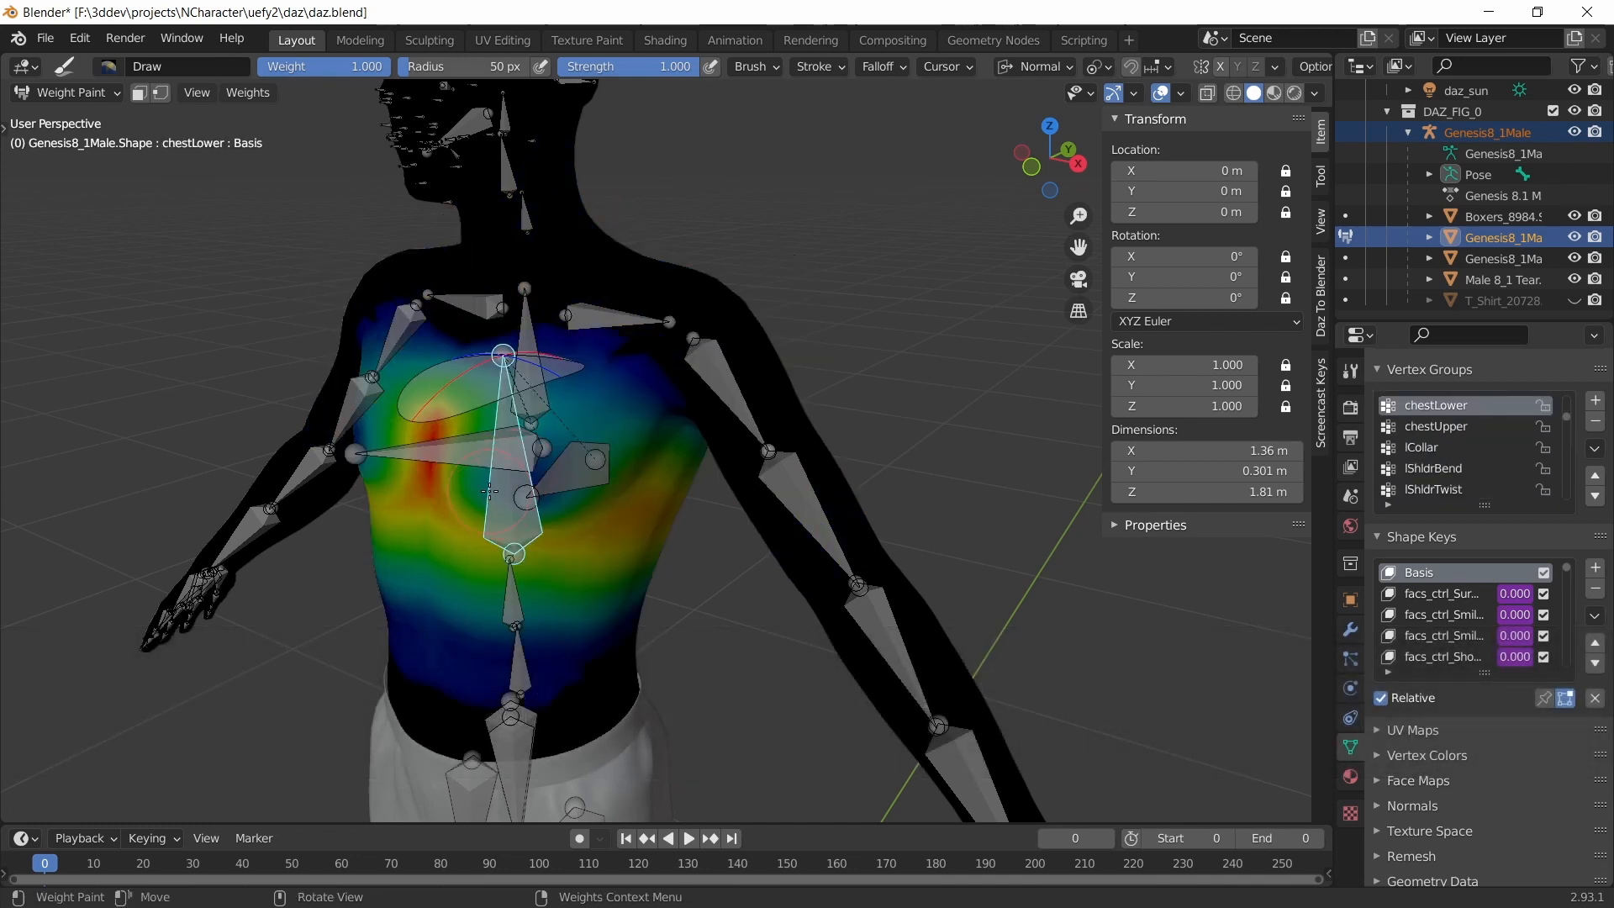
left_click(534, 211, "ctrl")
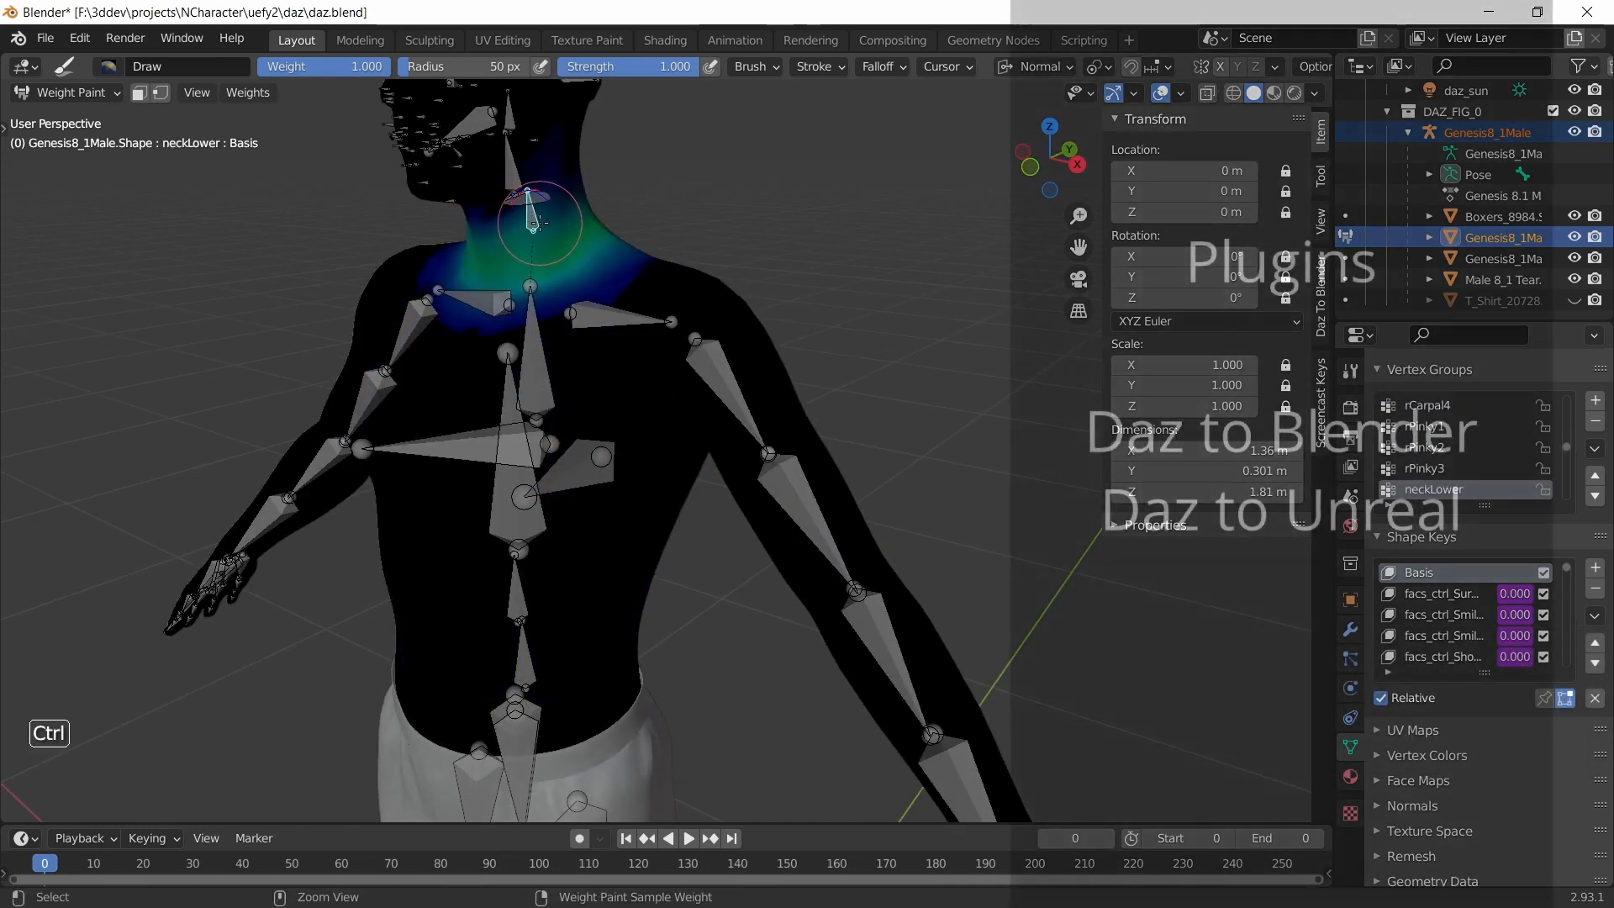
left_click(513, 160, "ctrl")
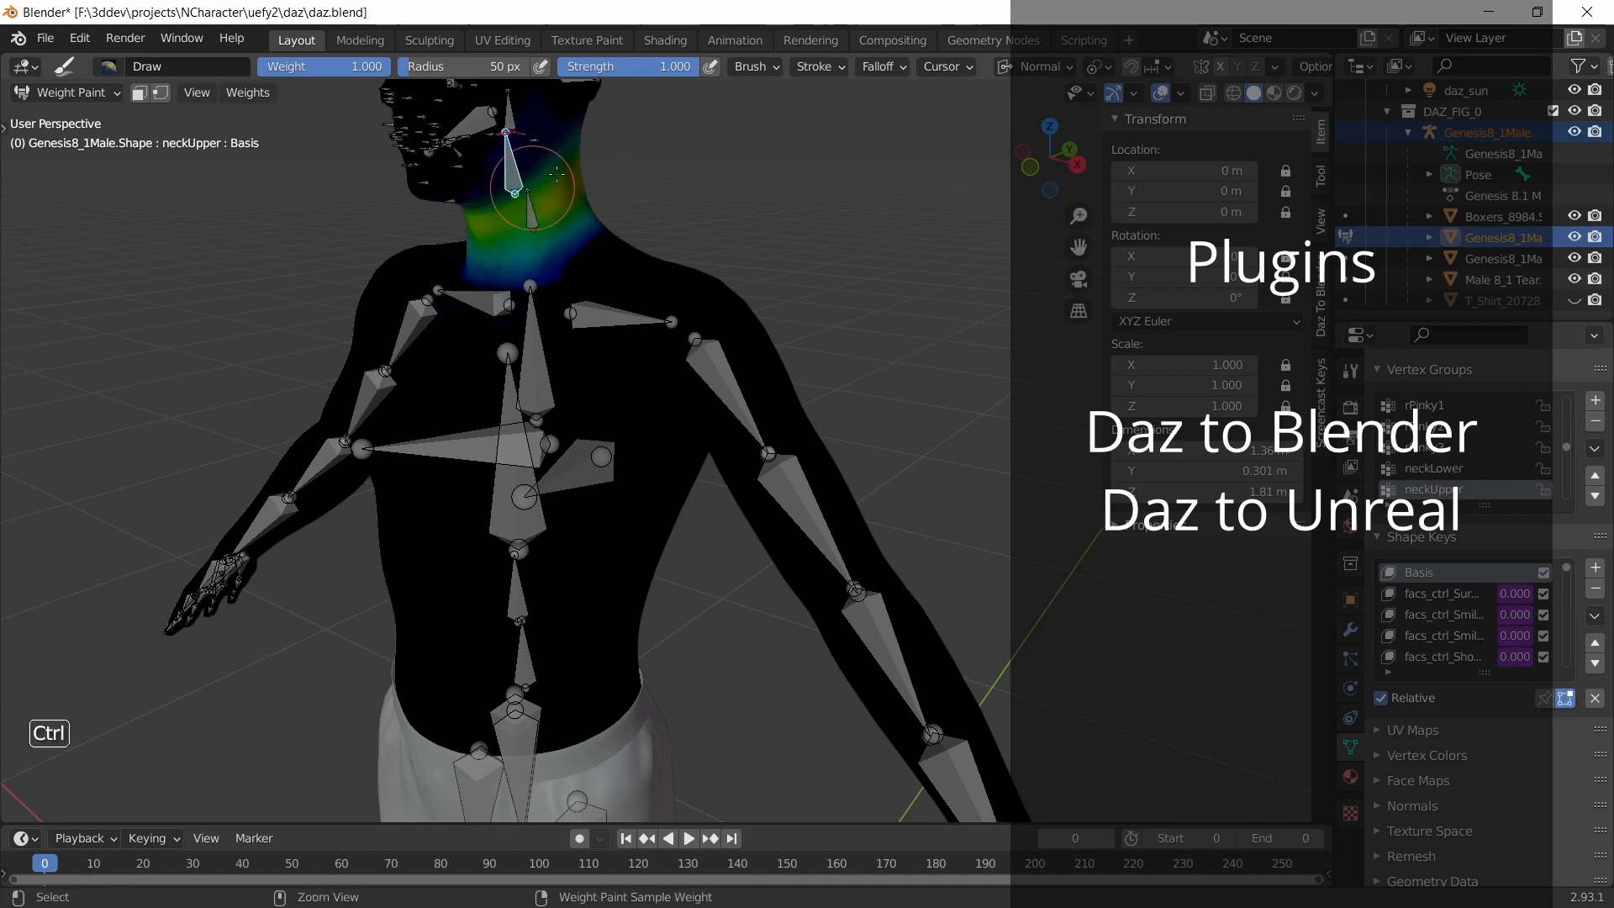
- Examine the skin weights of the left hand's carpal bones lCarpal2 and lCarpal4
middle_click_drag(513, 159, 540, 163)
scroll(714, 519, "up", 4)
middle_click_drag(723, 525, 731, 507)
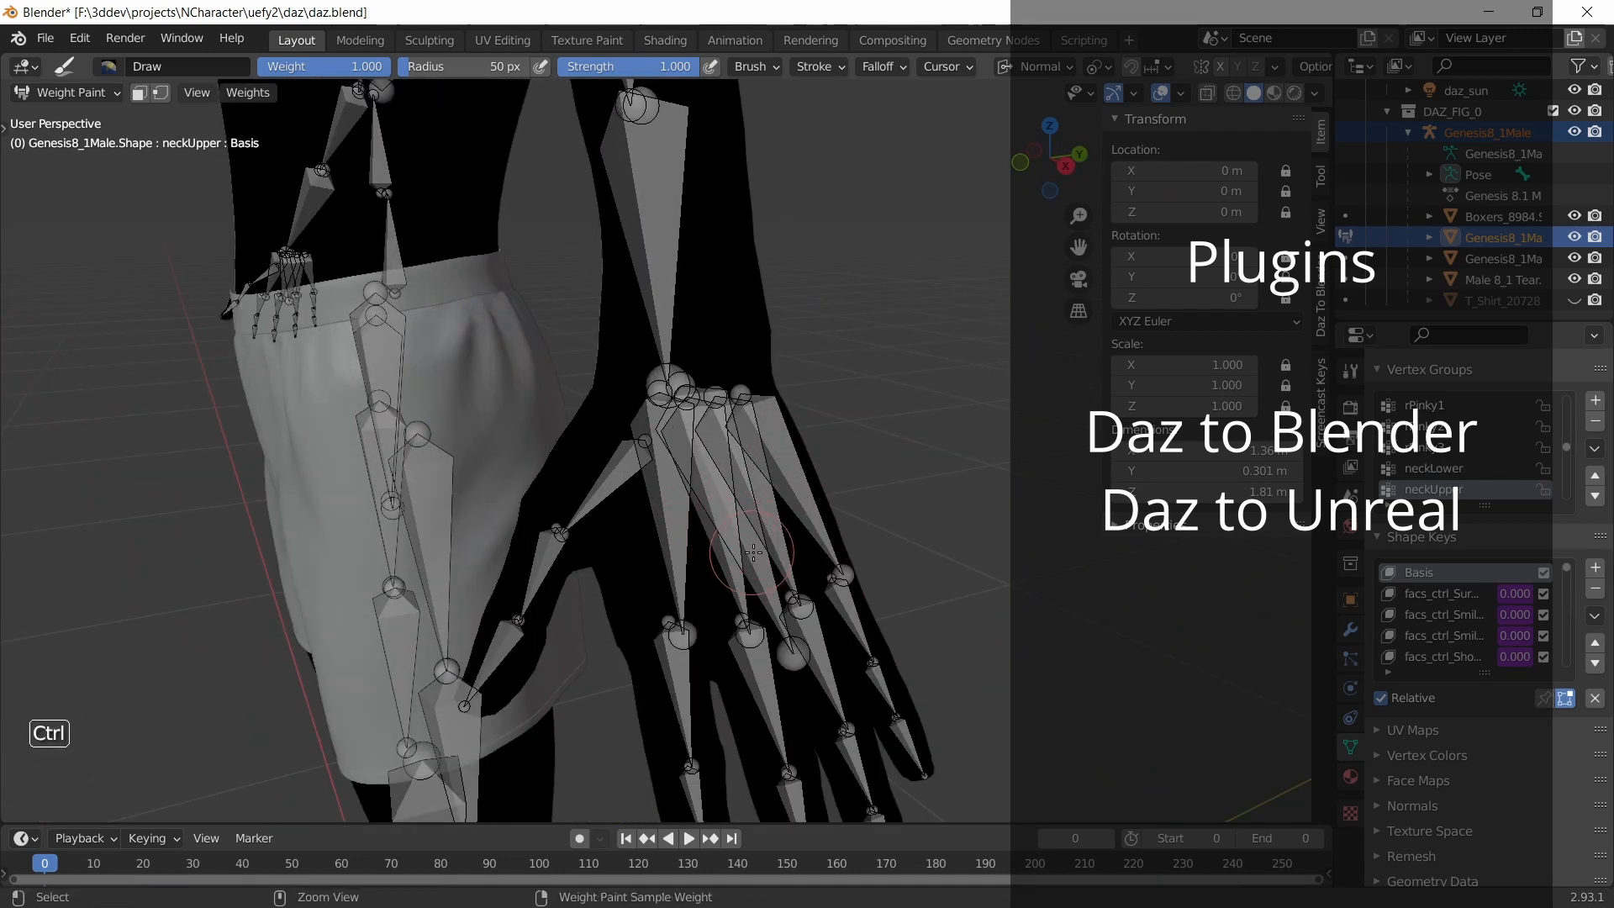
left_click(732, 507, "ctrl")
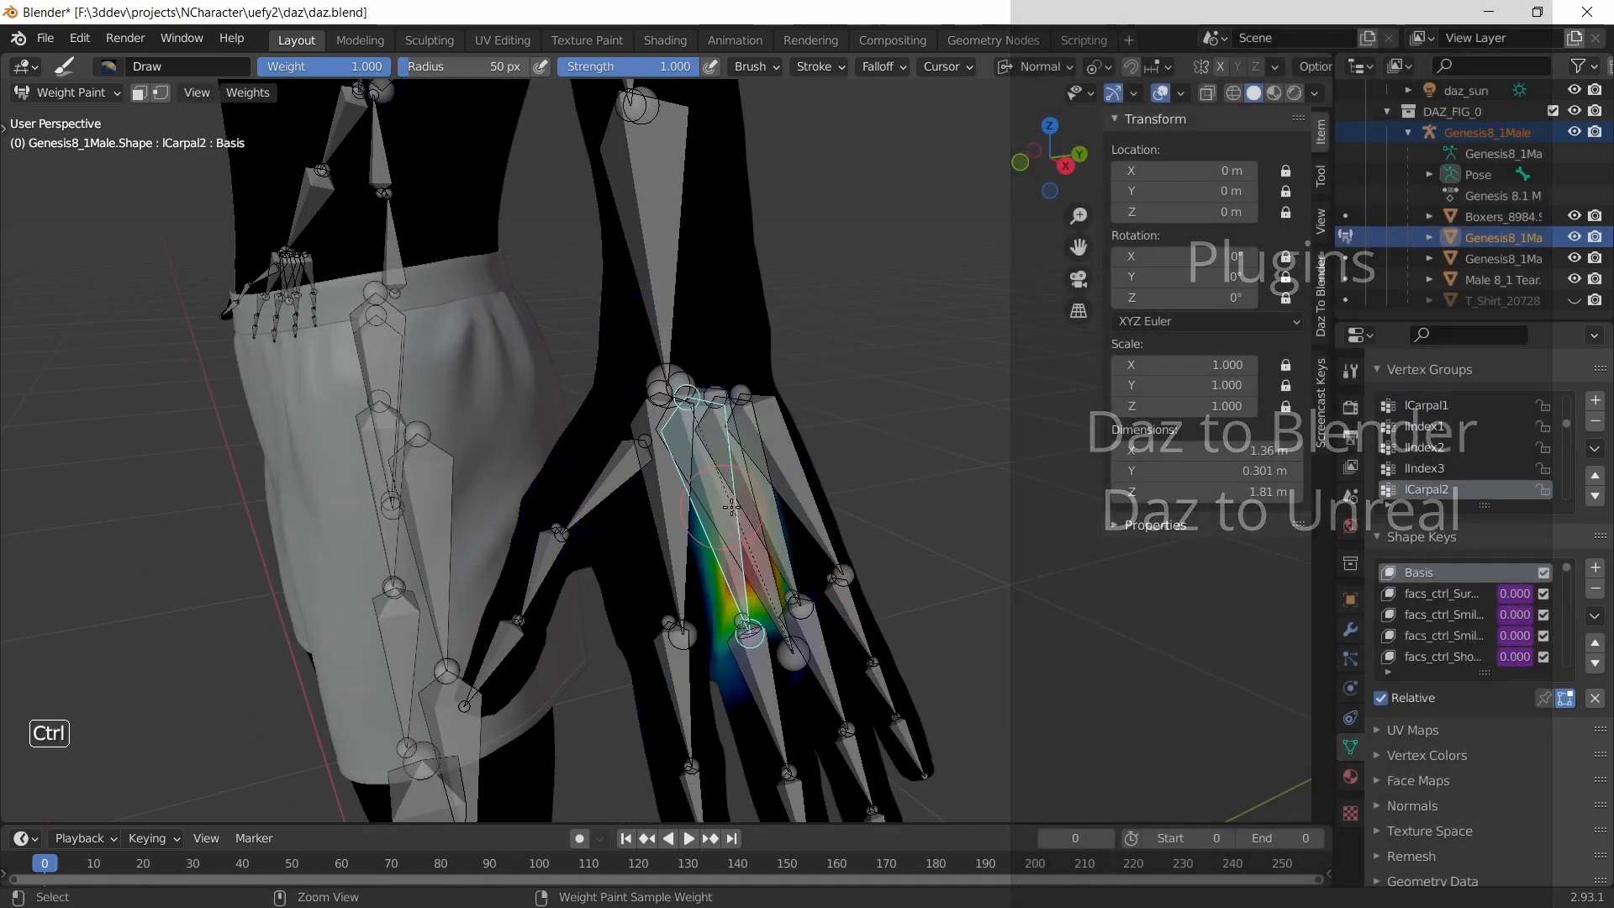
left_click(803, 496, "ctrl")
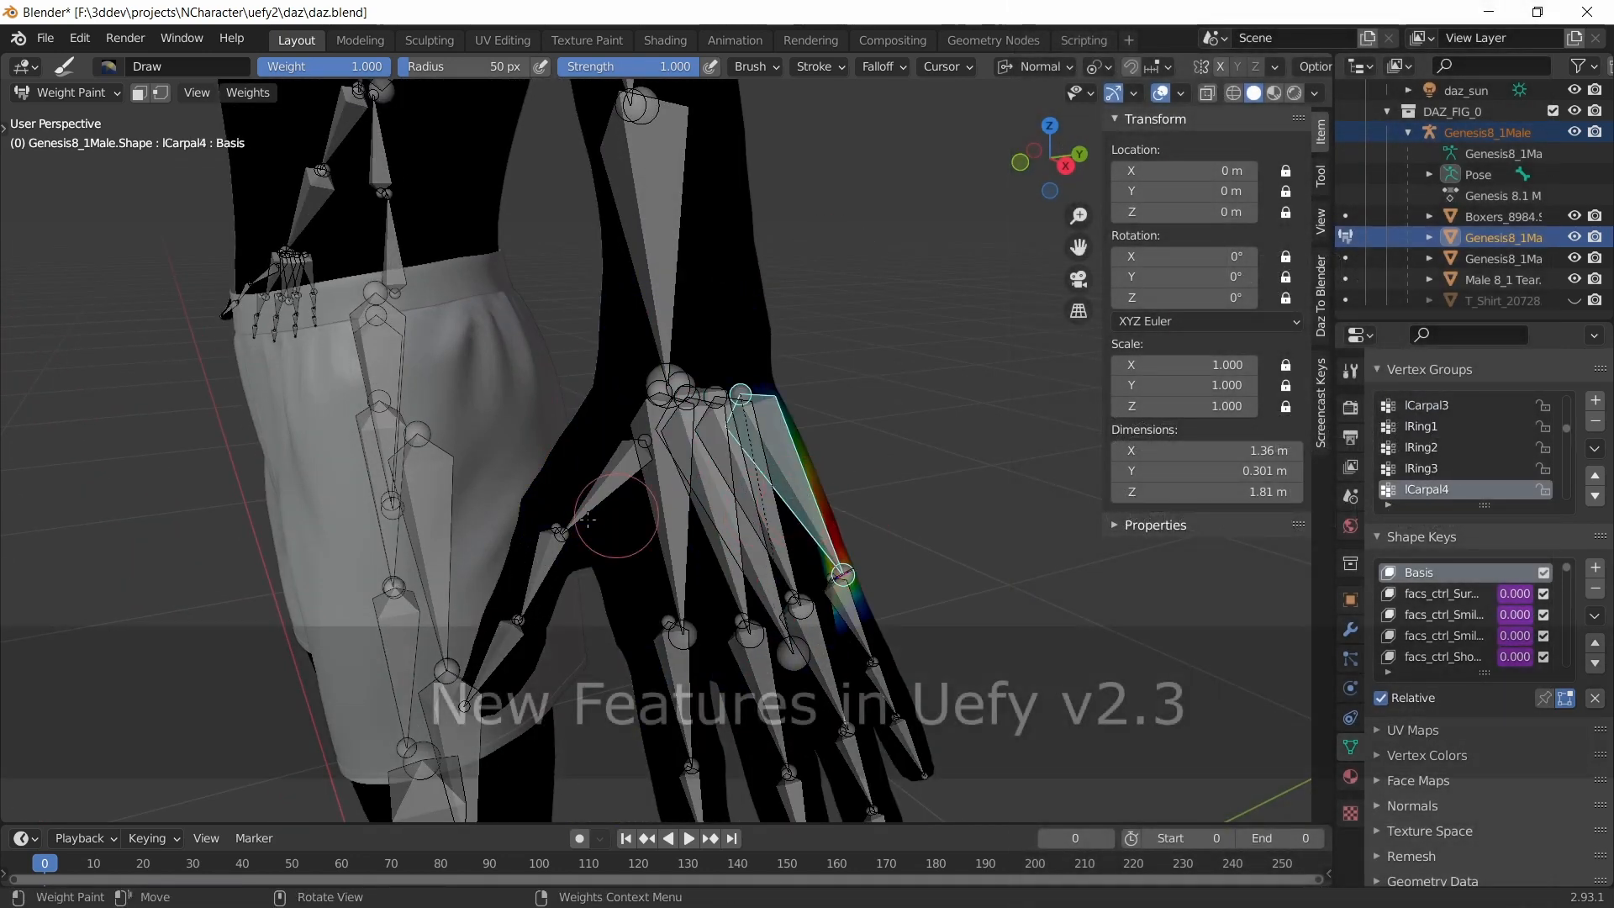
- Examine the skin weights of the left foot's toe bones, including lBigToe_2, lSmallToe1 and lSmallToe1_2
middle_click_drag(605, 529, 673, 542)
scroll(656, 555, "down", 4)
middle_click_drag(622, 740, 513, 420, "shift")
scroll(504, 425, "up", 5)
left_click(343, 361, "ctrl")
left_click(316, 410, "ctrl")
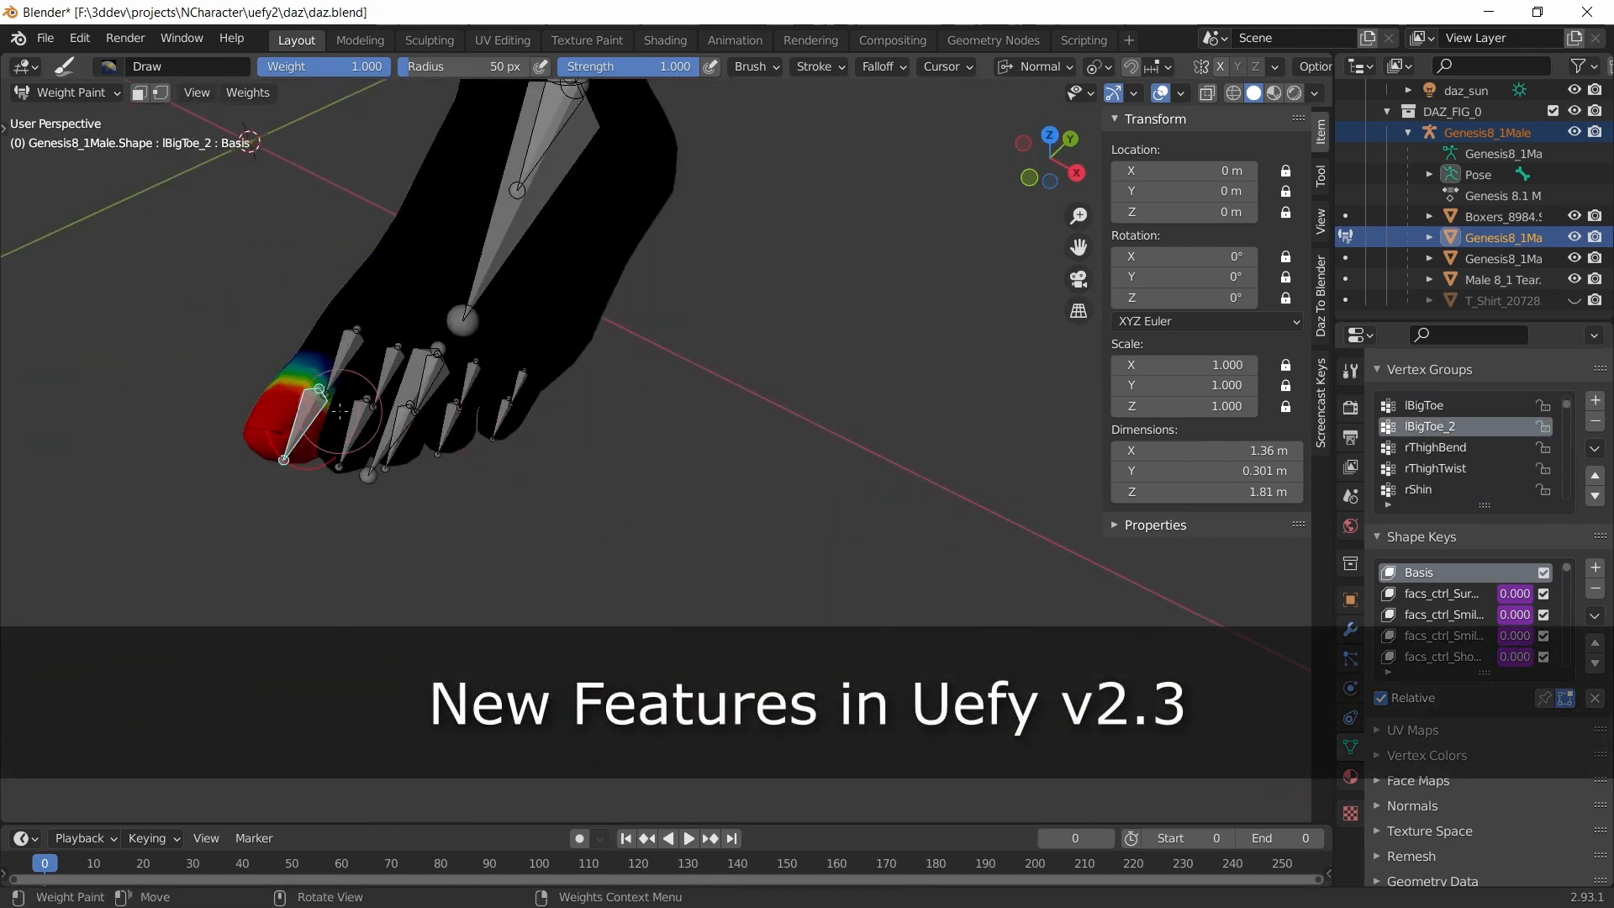
left_click(386, 363, "ctrl")
left_click(353, 418, "ctrl")
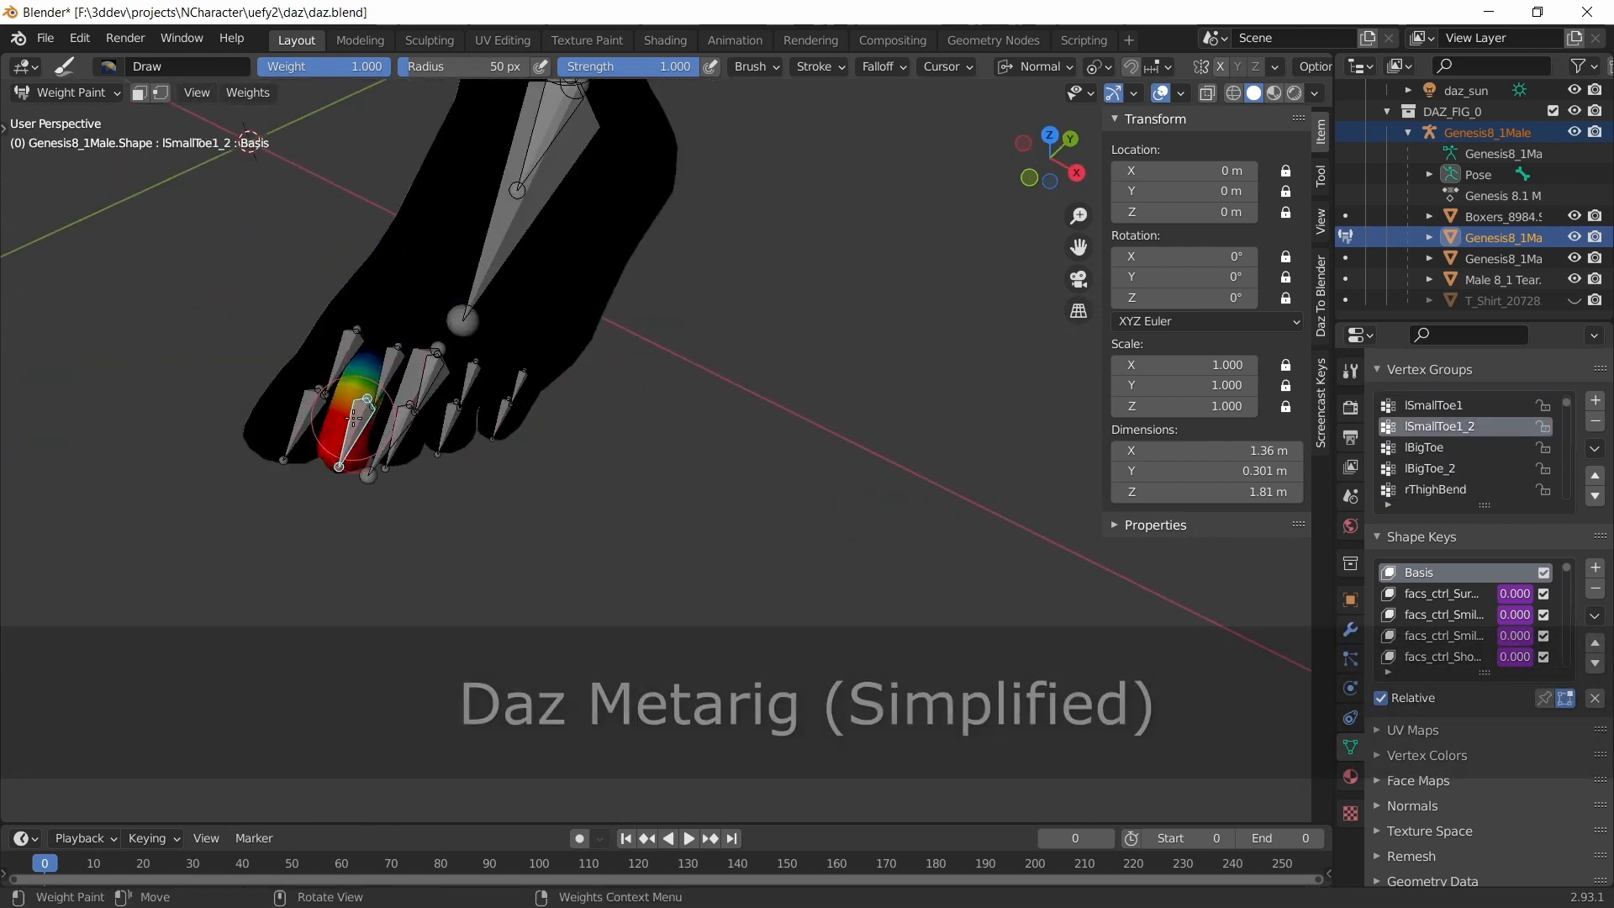
left_click(387, 360, "ctrl")
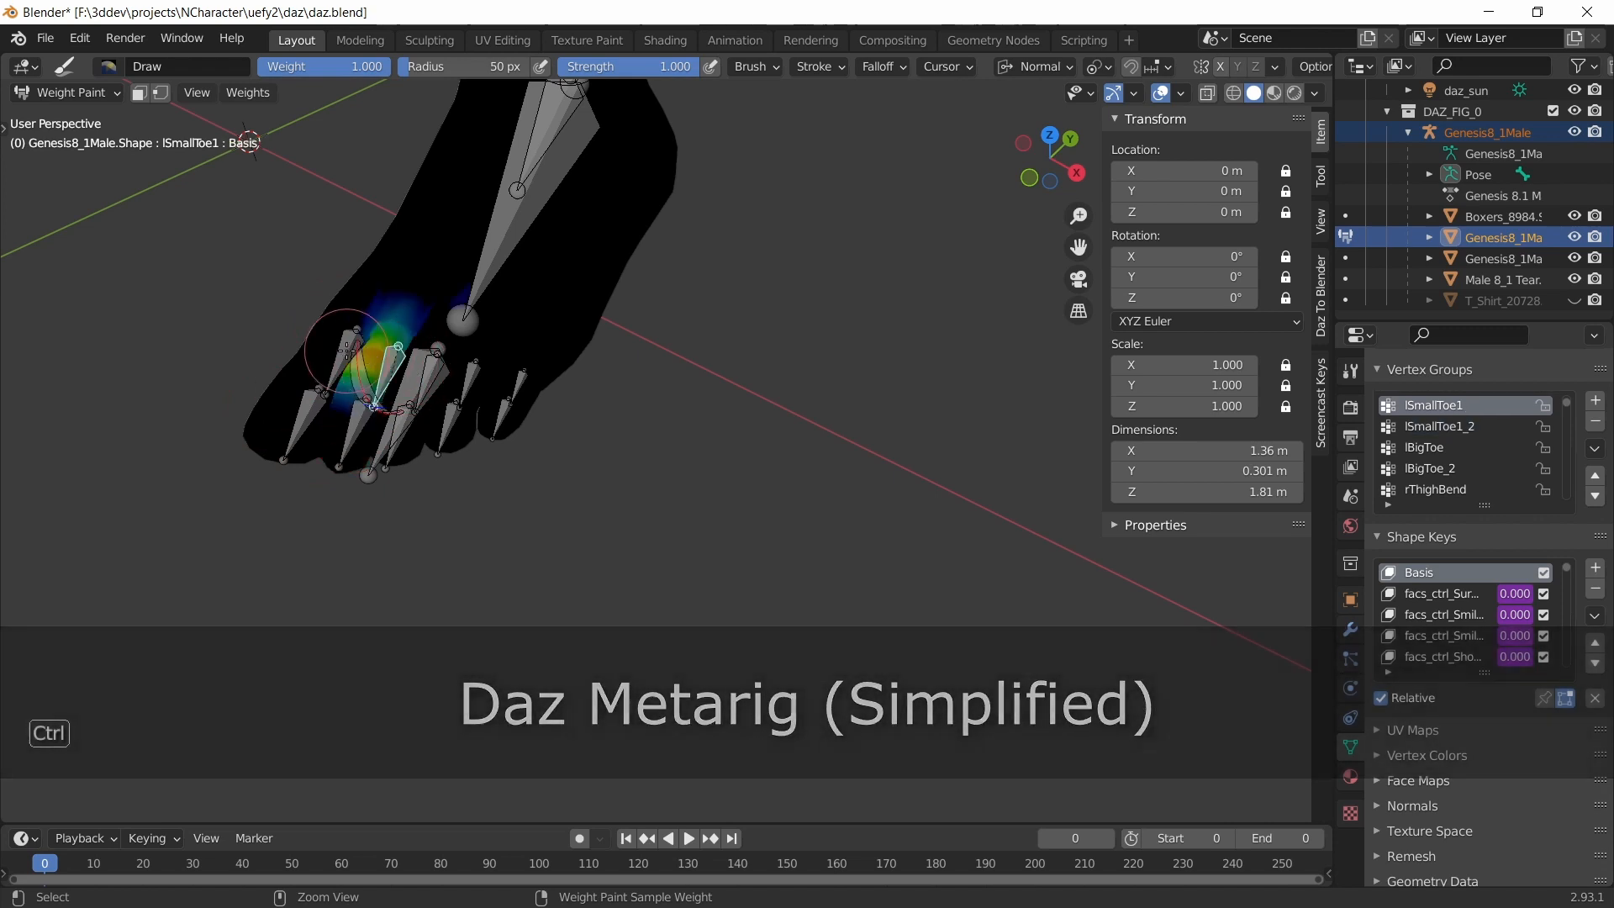
left_click(307, 412, "ctrl")
left_click(423, 374, "ctrl")
- Examine the skin weights of the left metatarsals and left foot bones
middle_click_drag(487, 374, 435, 355)
middle_click_drag(435, 355, 445, 526, "shift")
left_click(514, 425, "ctrl")
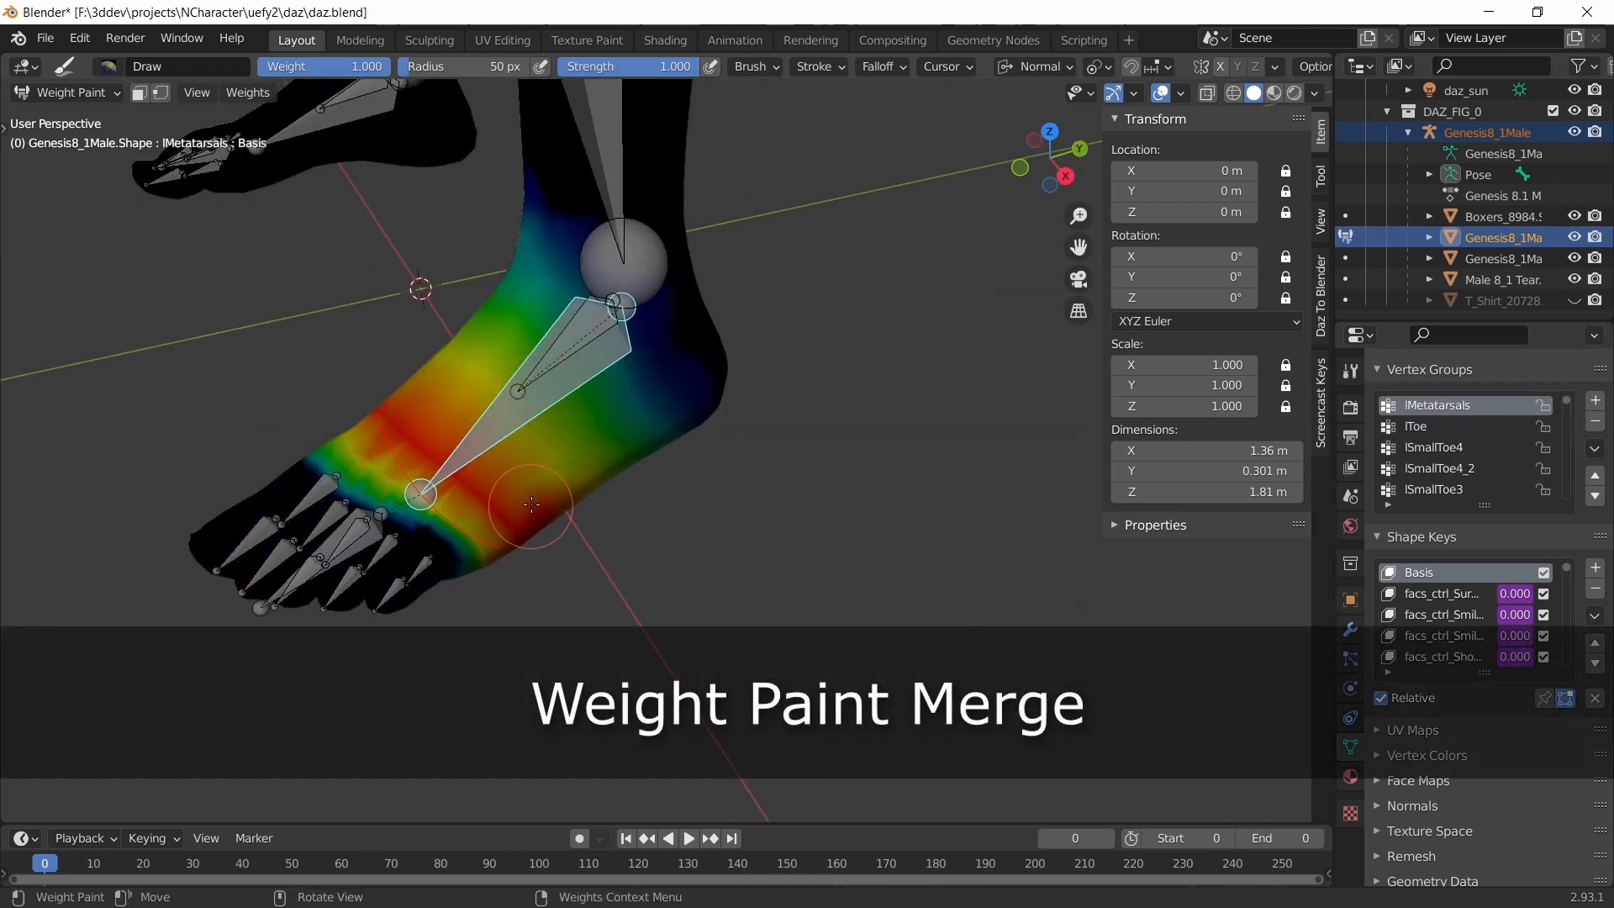
left_click(562, 353, "ctrl")
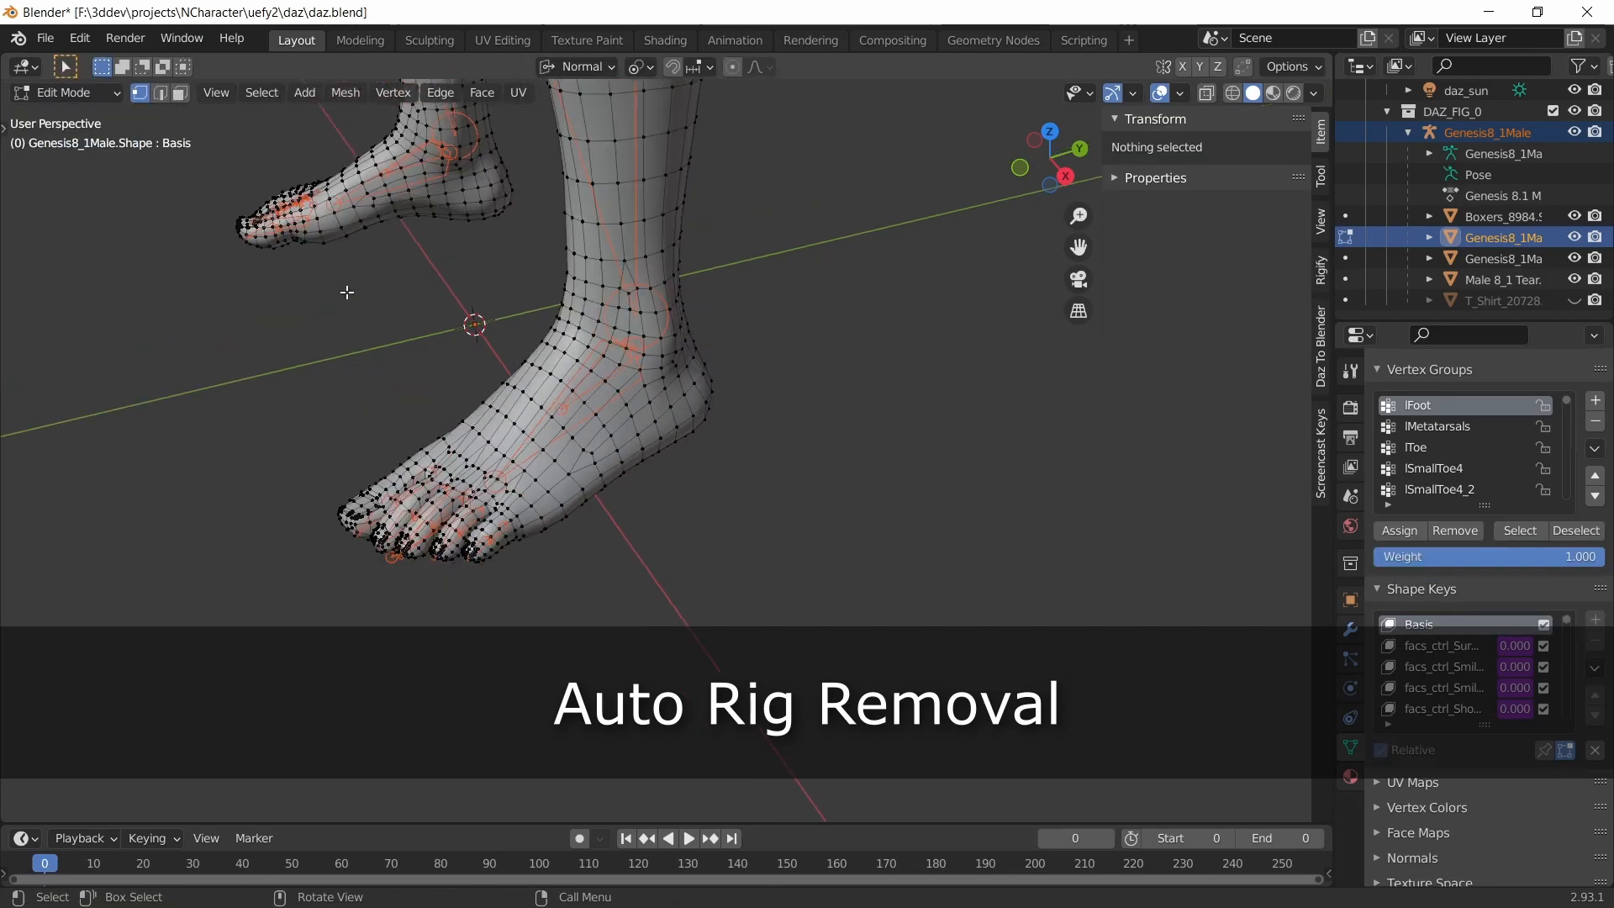
key("Tab")
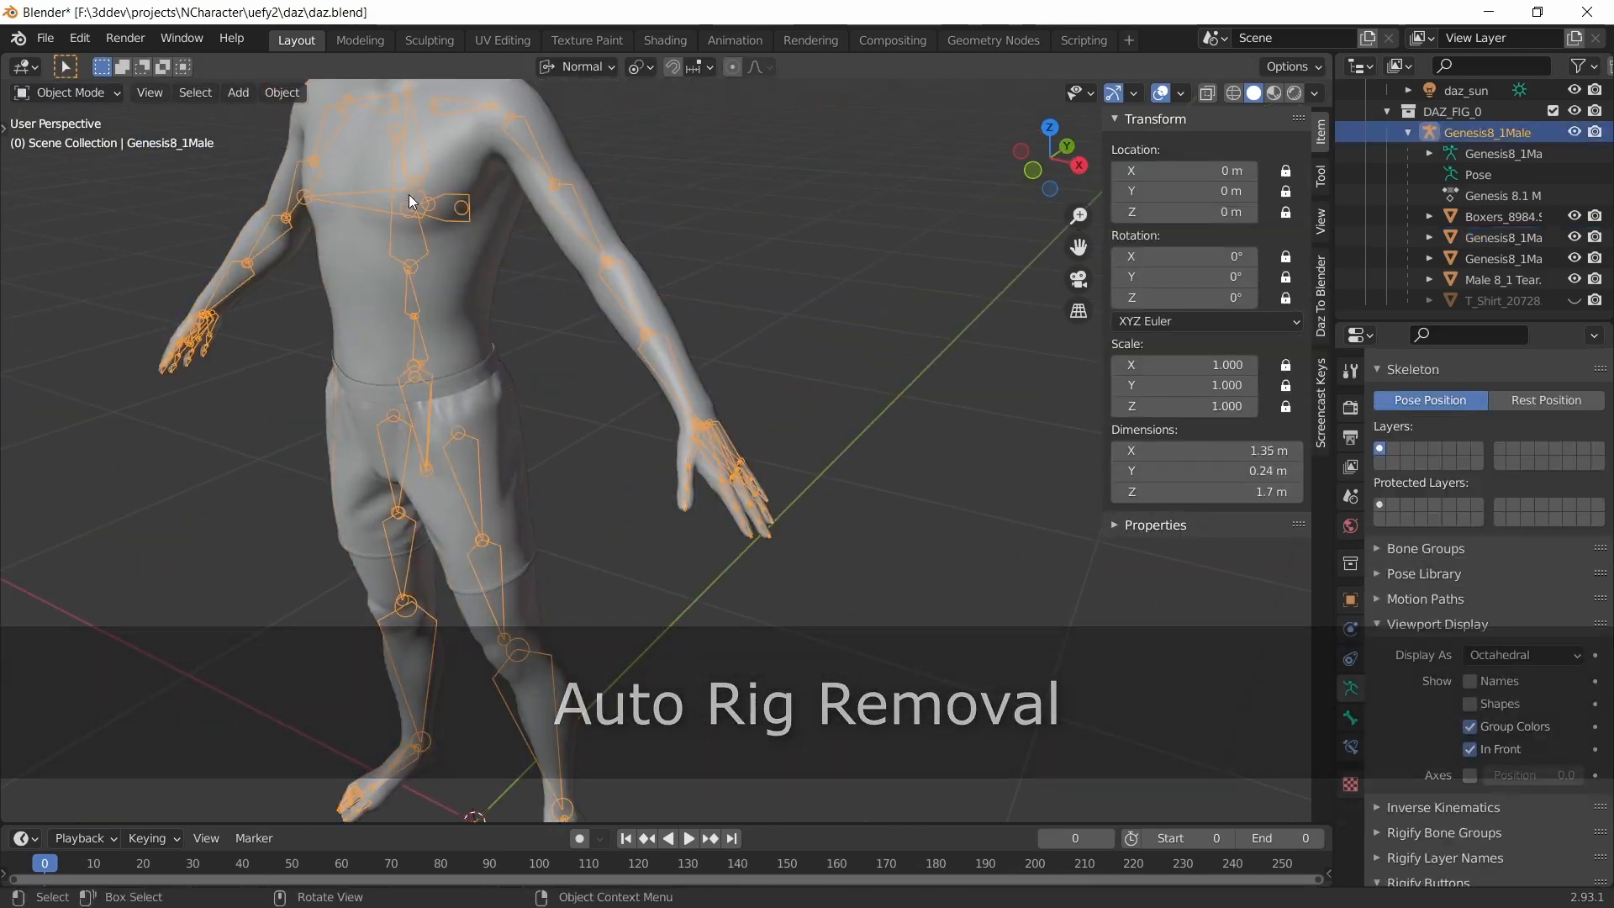
key("Tab")
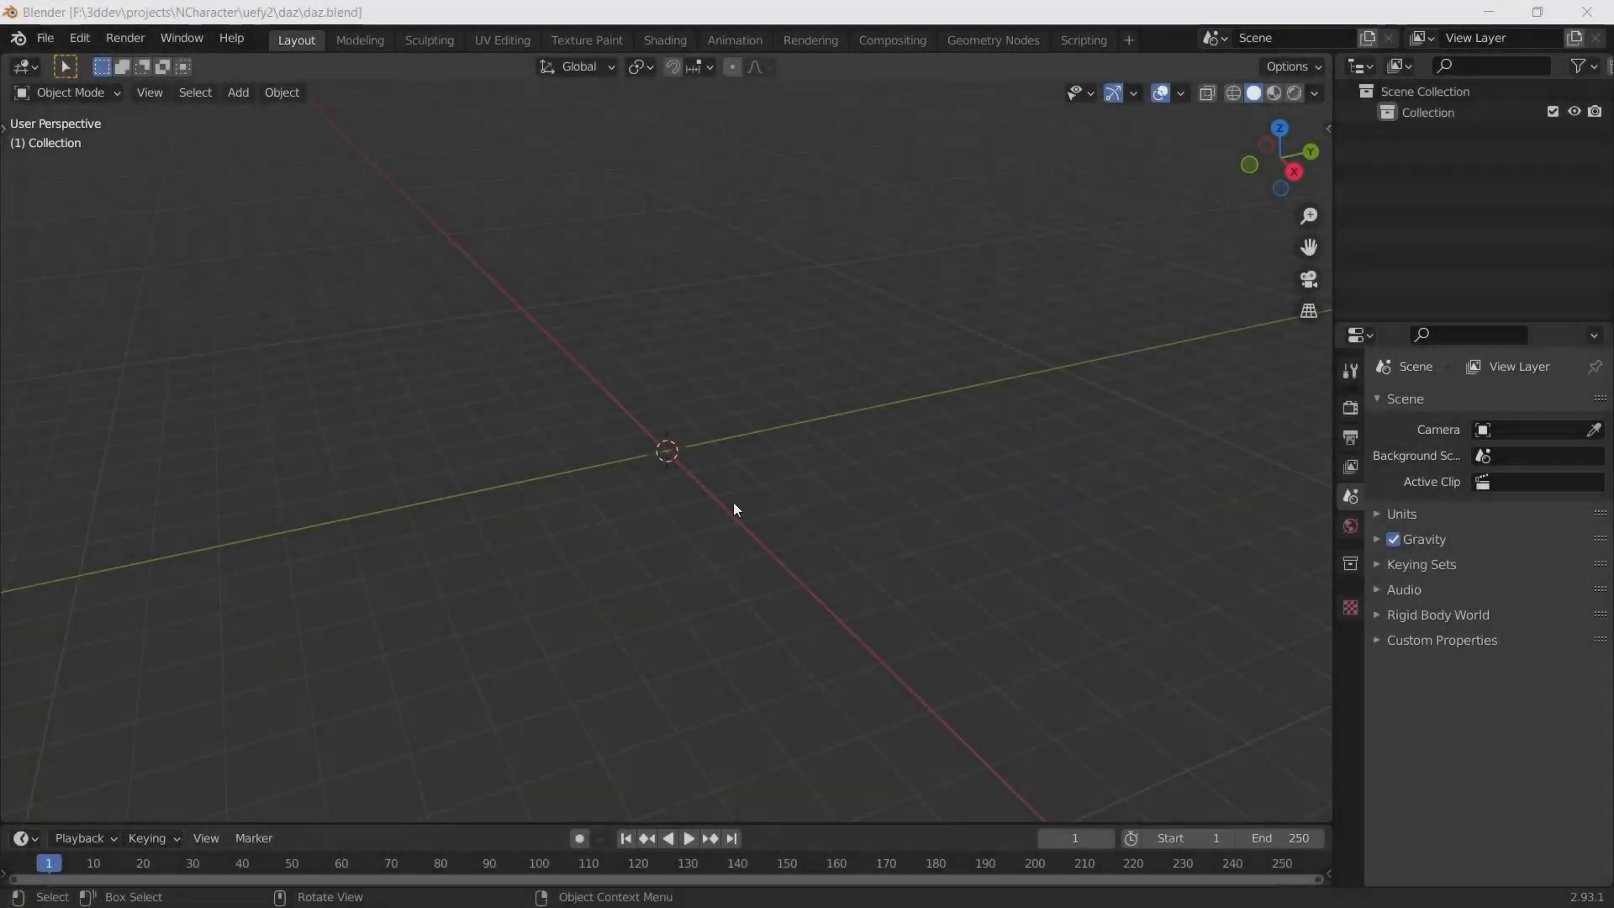
- Set the Daz To Blender import scene scale to x100 (Meters) and import the new Genesis figure
key("n")
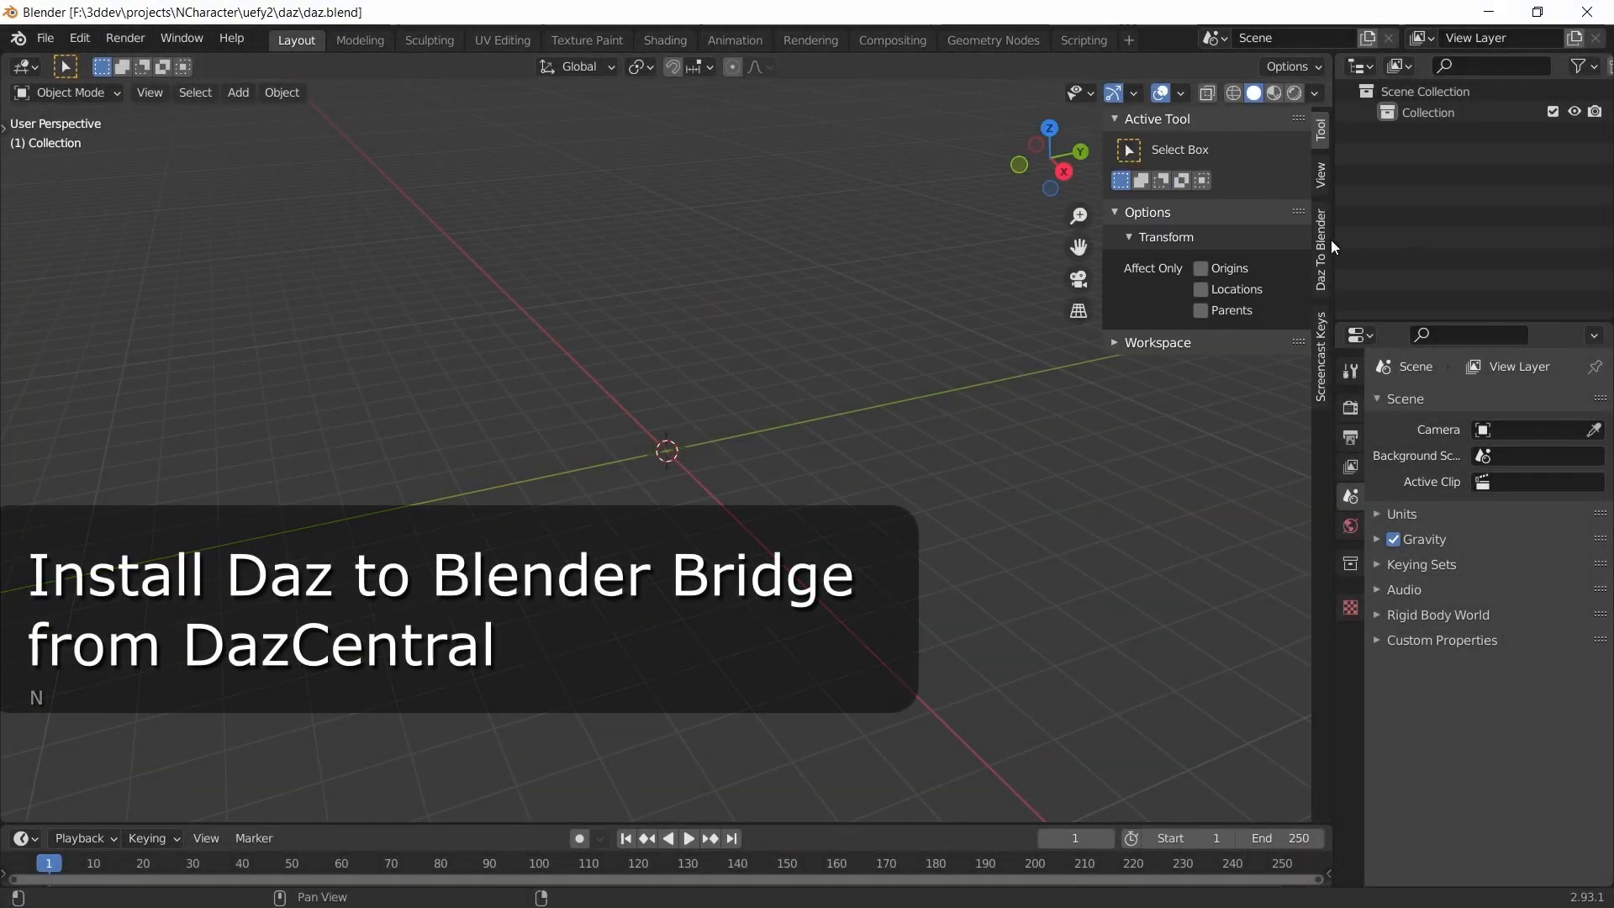
left_click(1327, 248)
left_click(1164, 480)
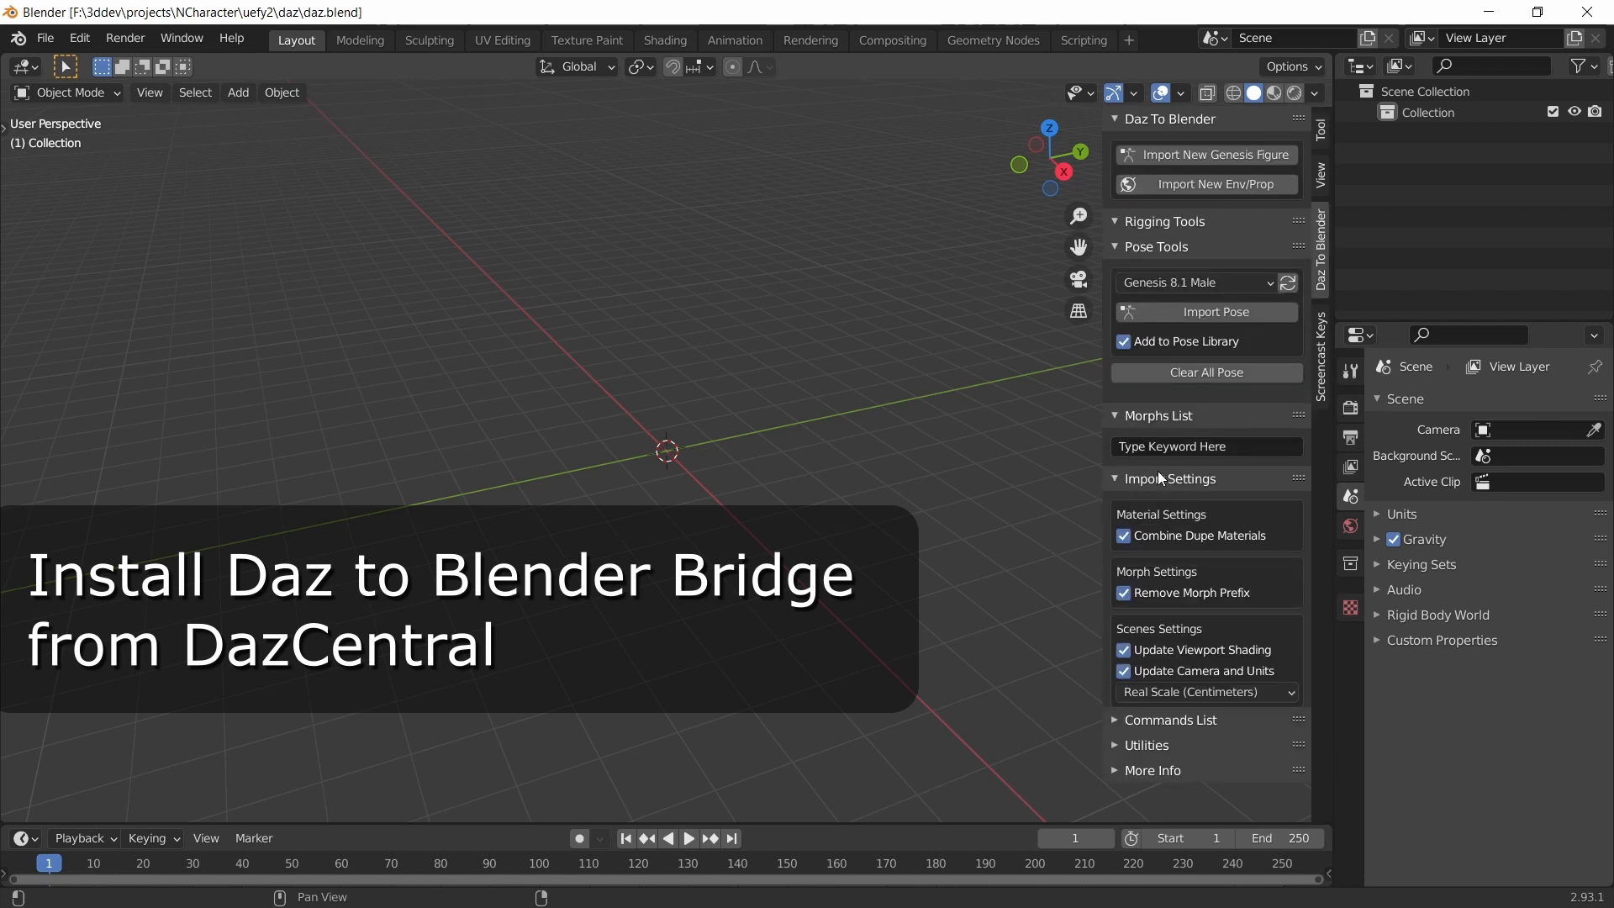
left_click(1150, 696)
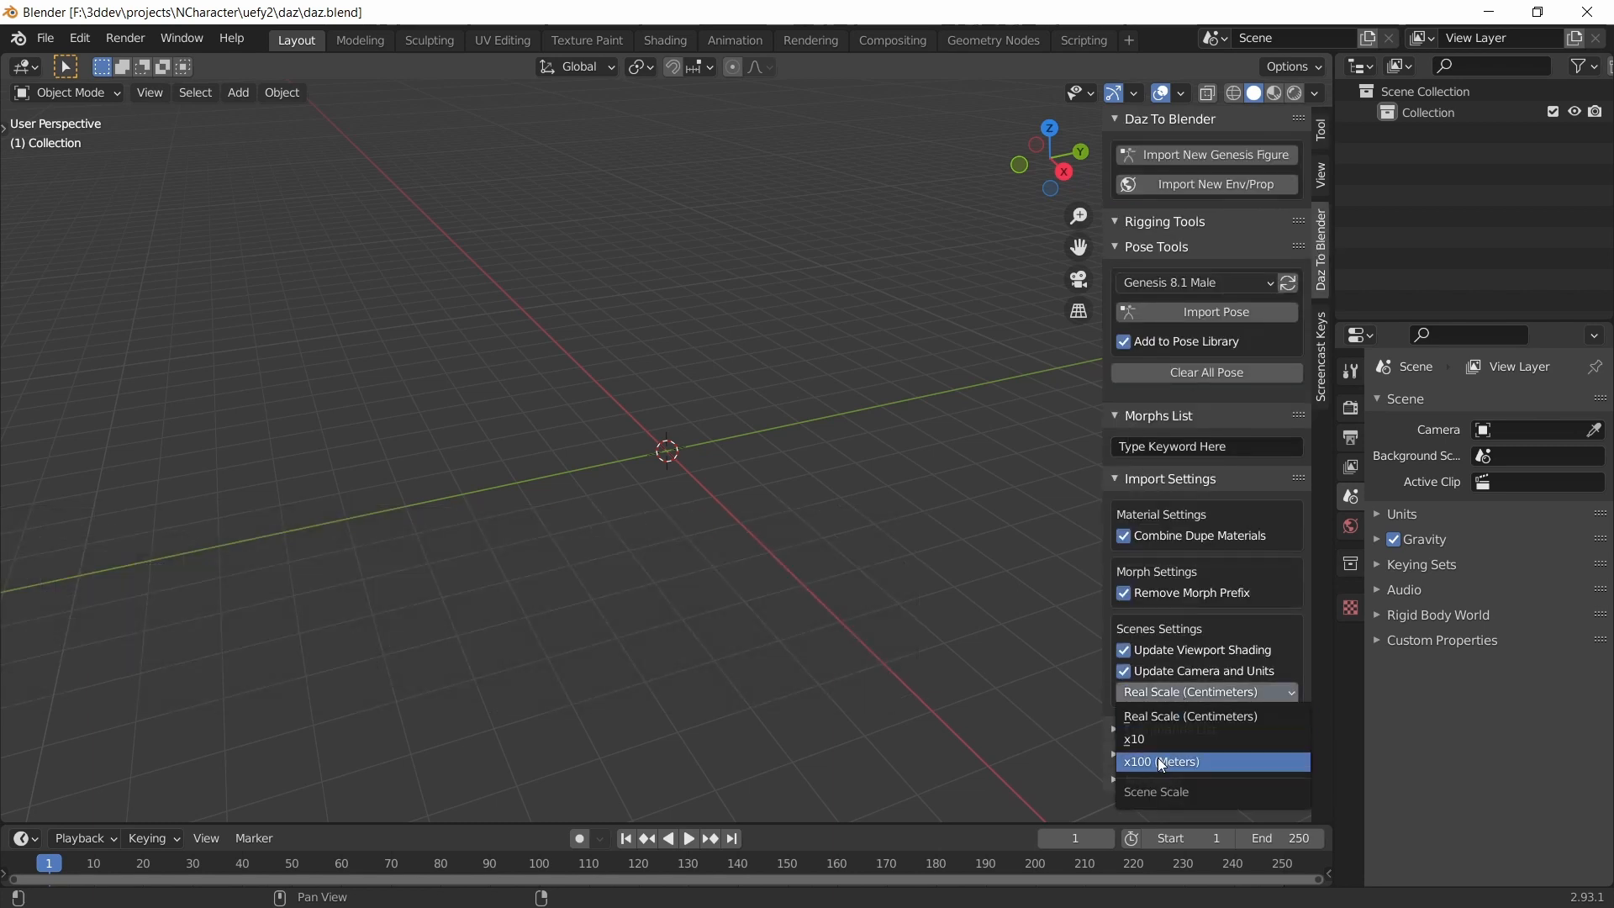
left_click(1159, 764)
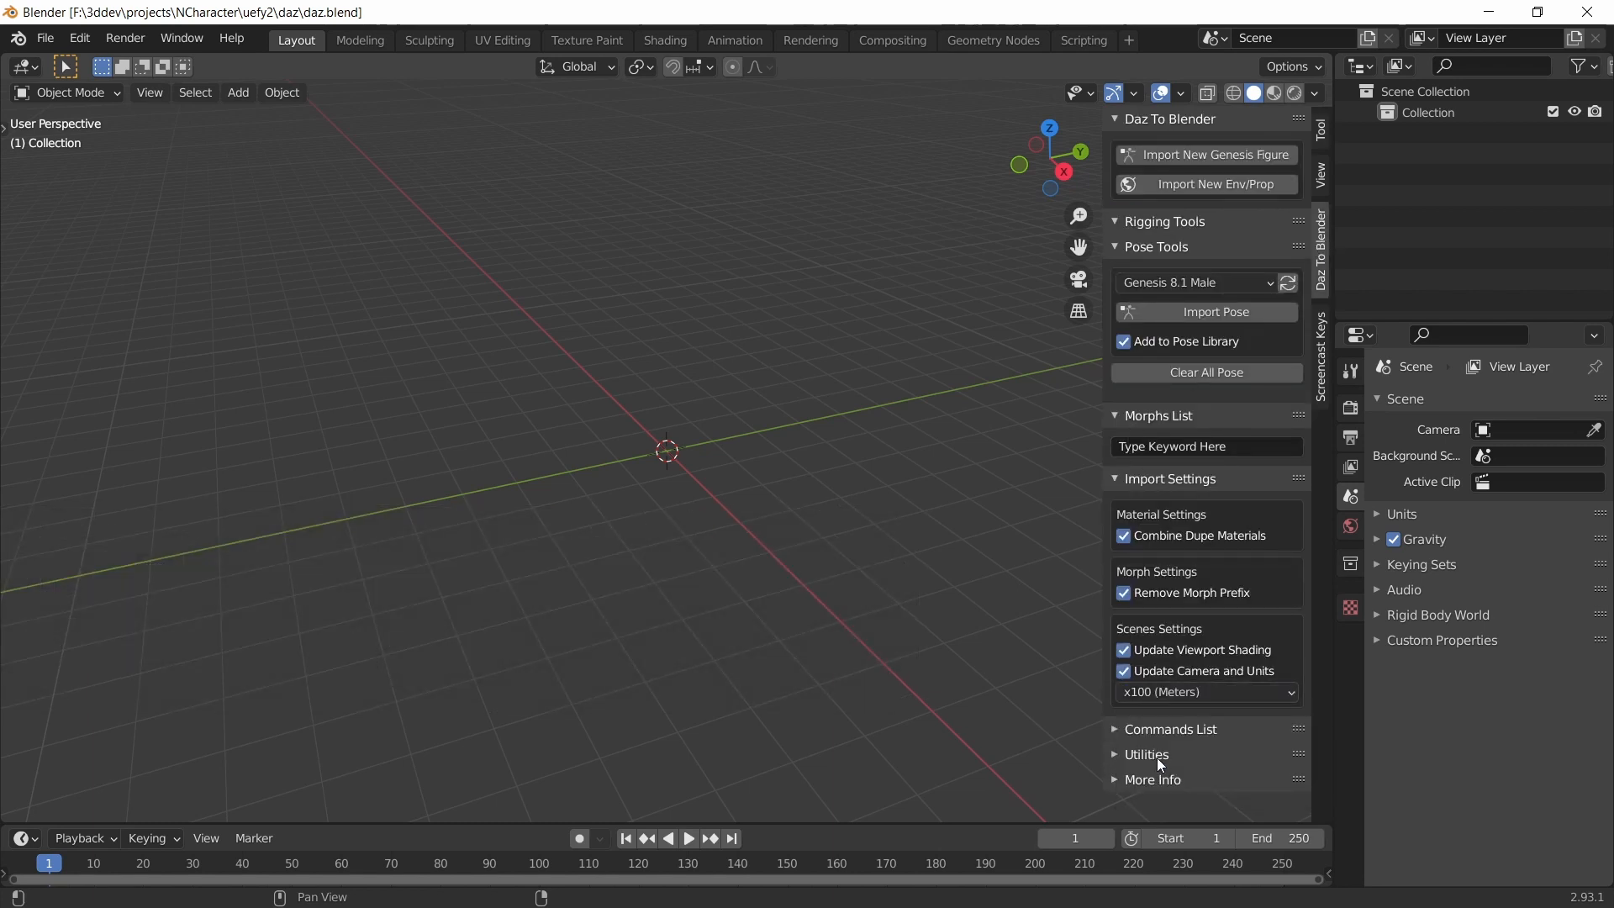
left_click(1165, 156)
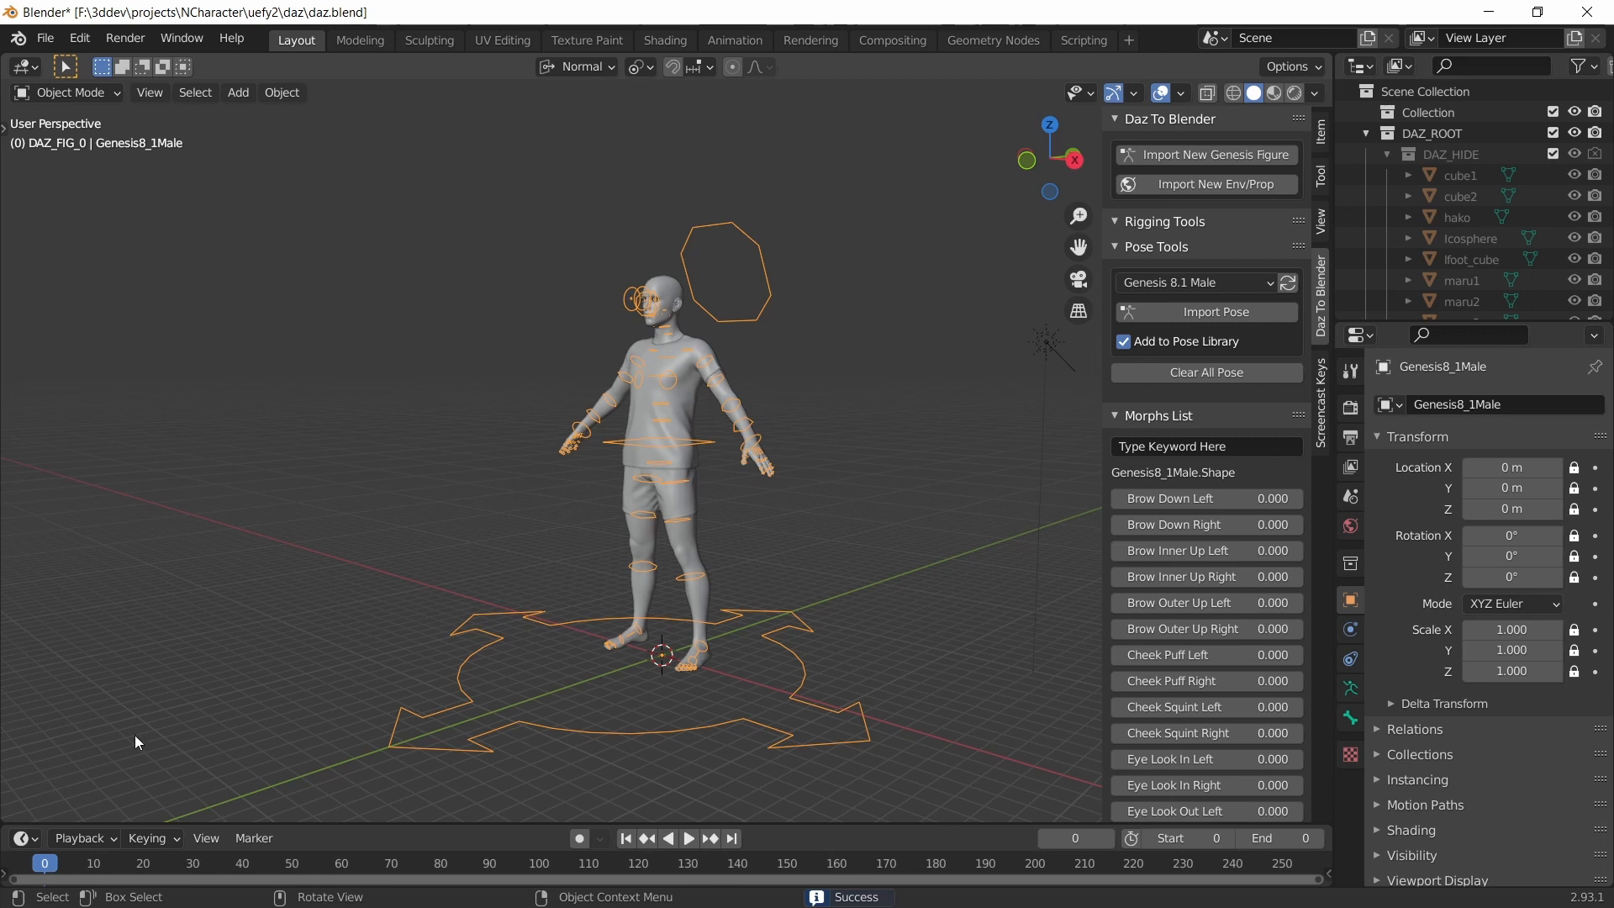
- Check the figure's dimensions and set the scene's unit scale to 0.01
left_click(1322, 132)
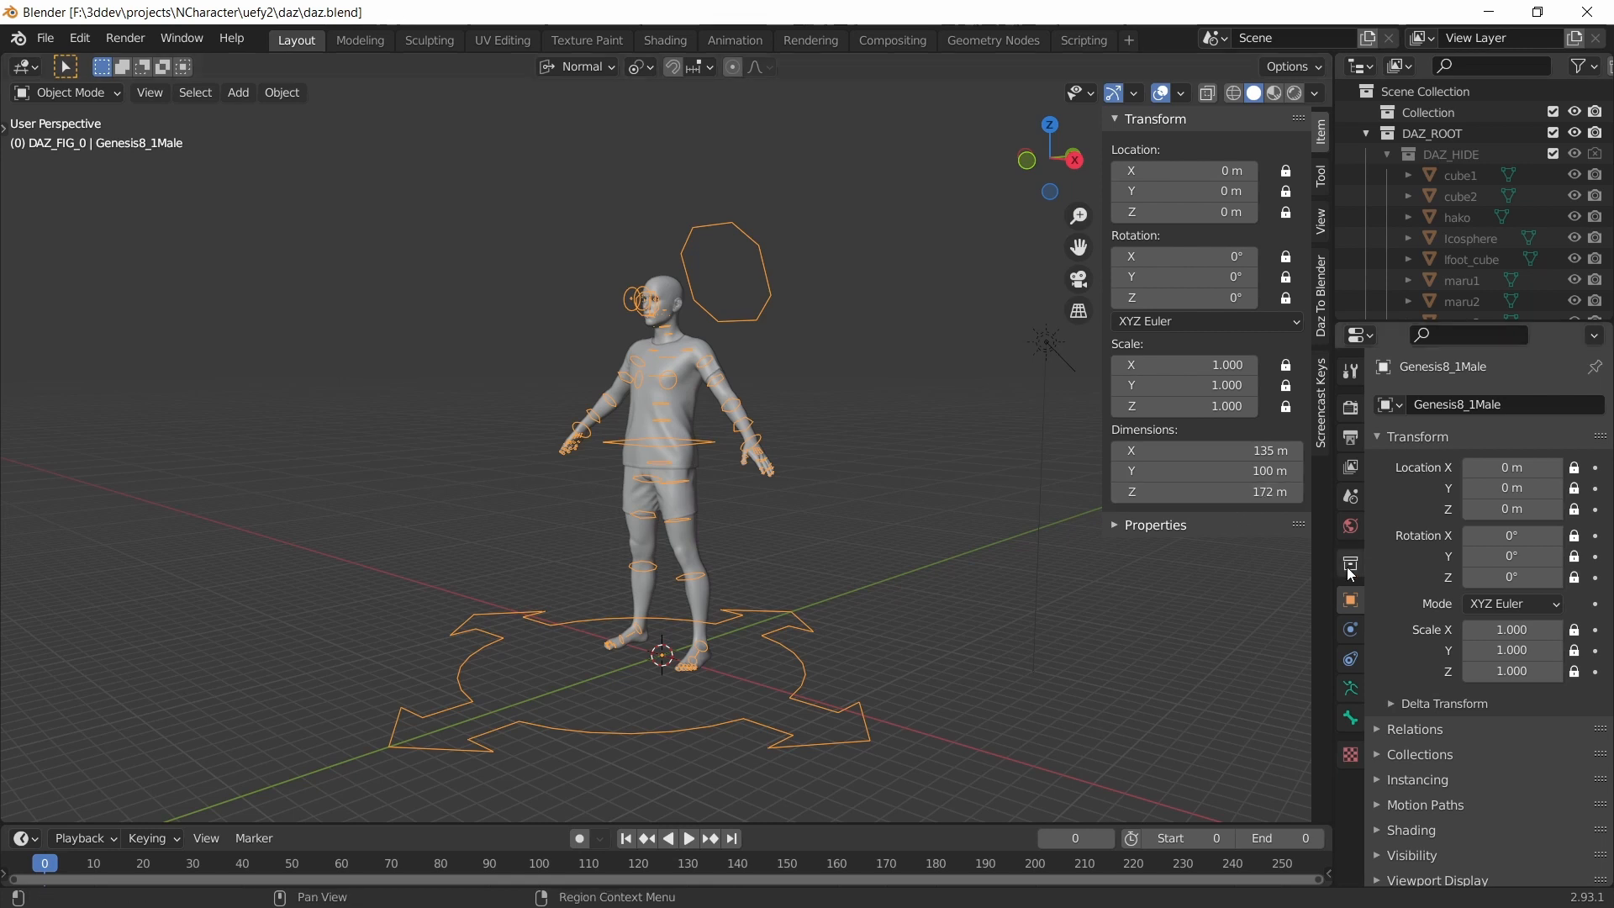
left_click(1350, 495)
left_click(1440, 516)
left_click(1521, 571)
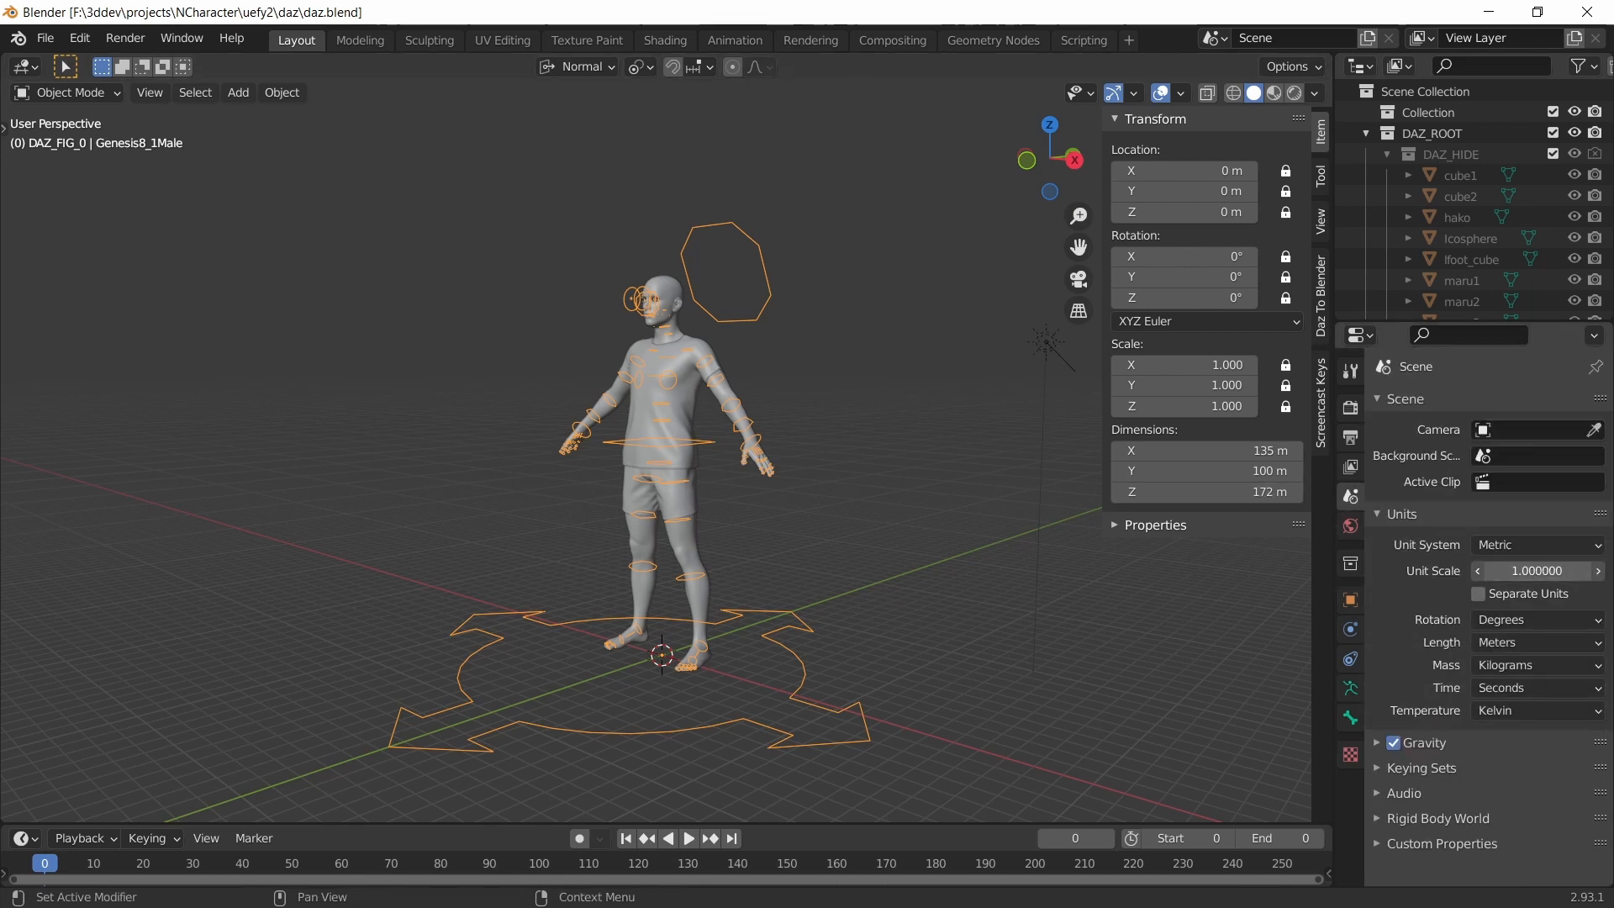
type("0.01")
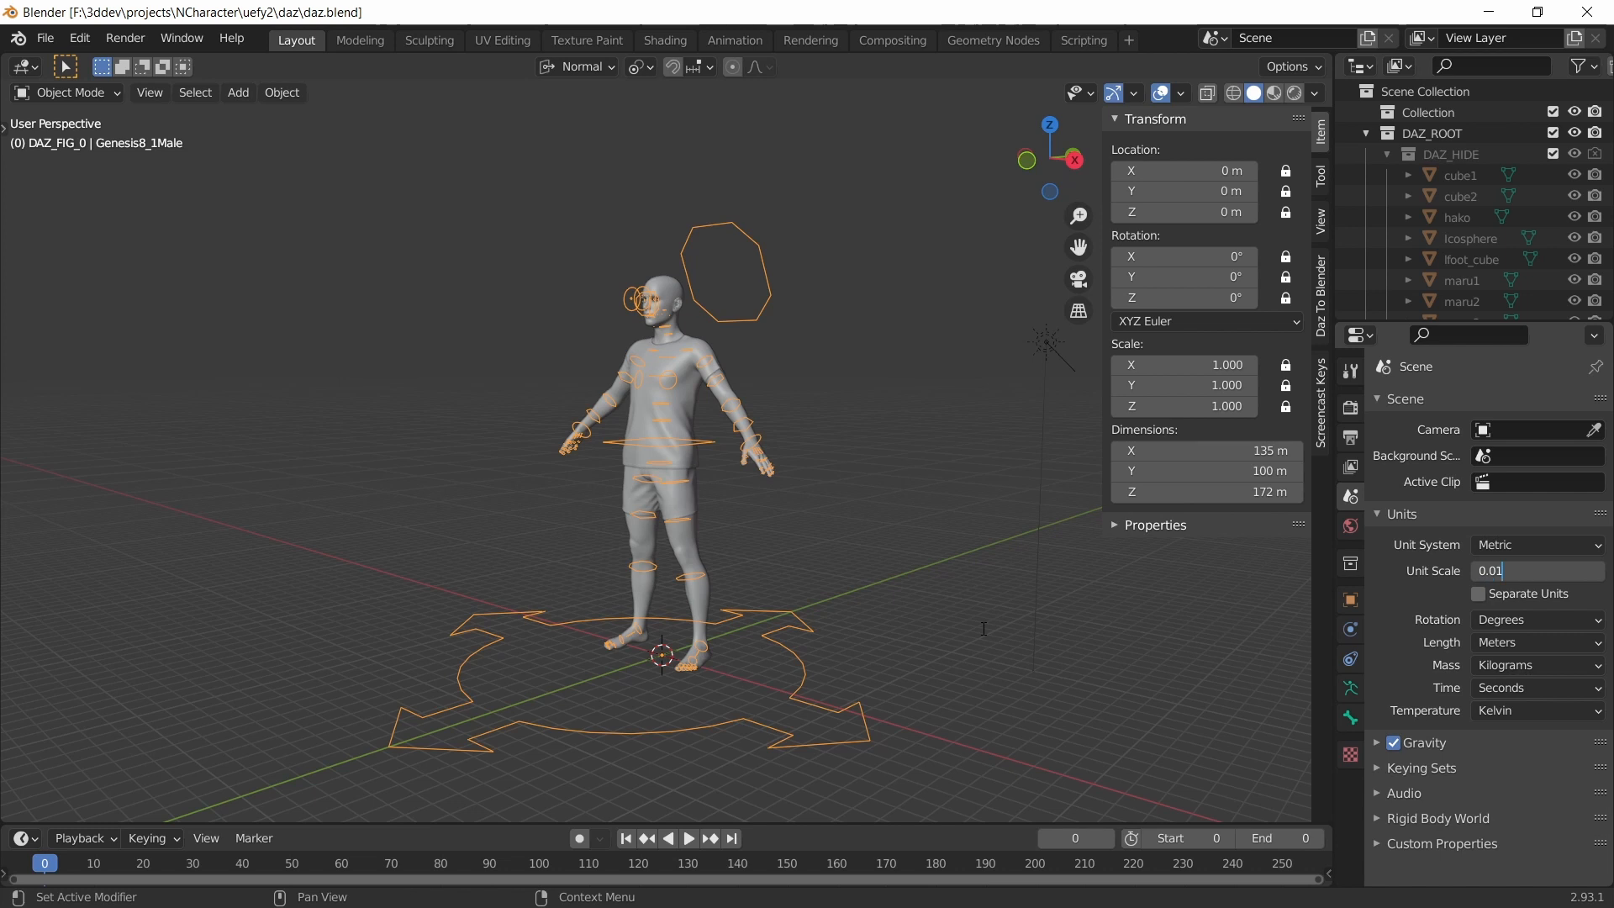
key("Return")
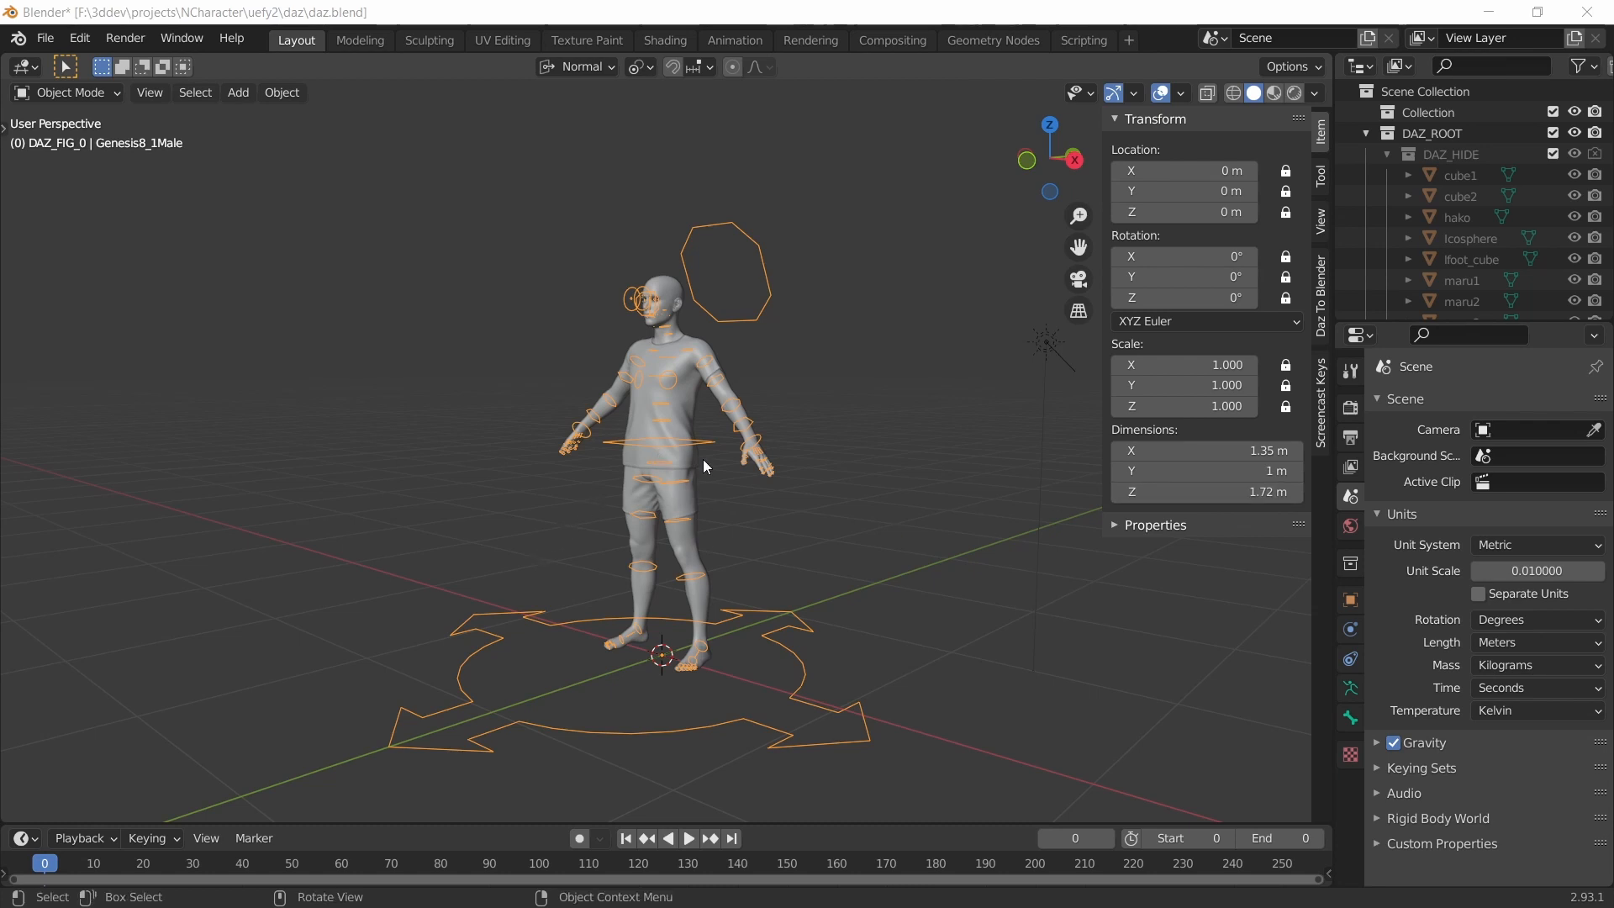
- Select the Genesis8_1Male rig and switch it to Pose Mode
left_click(697, 439)
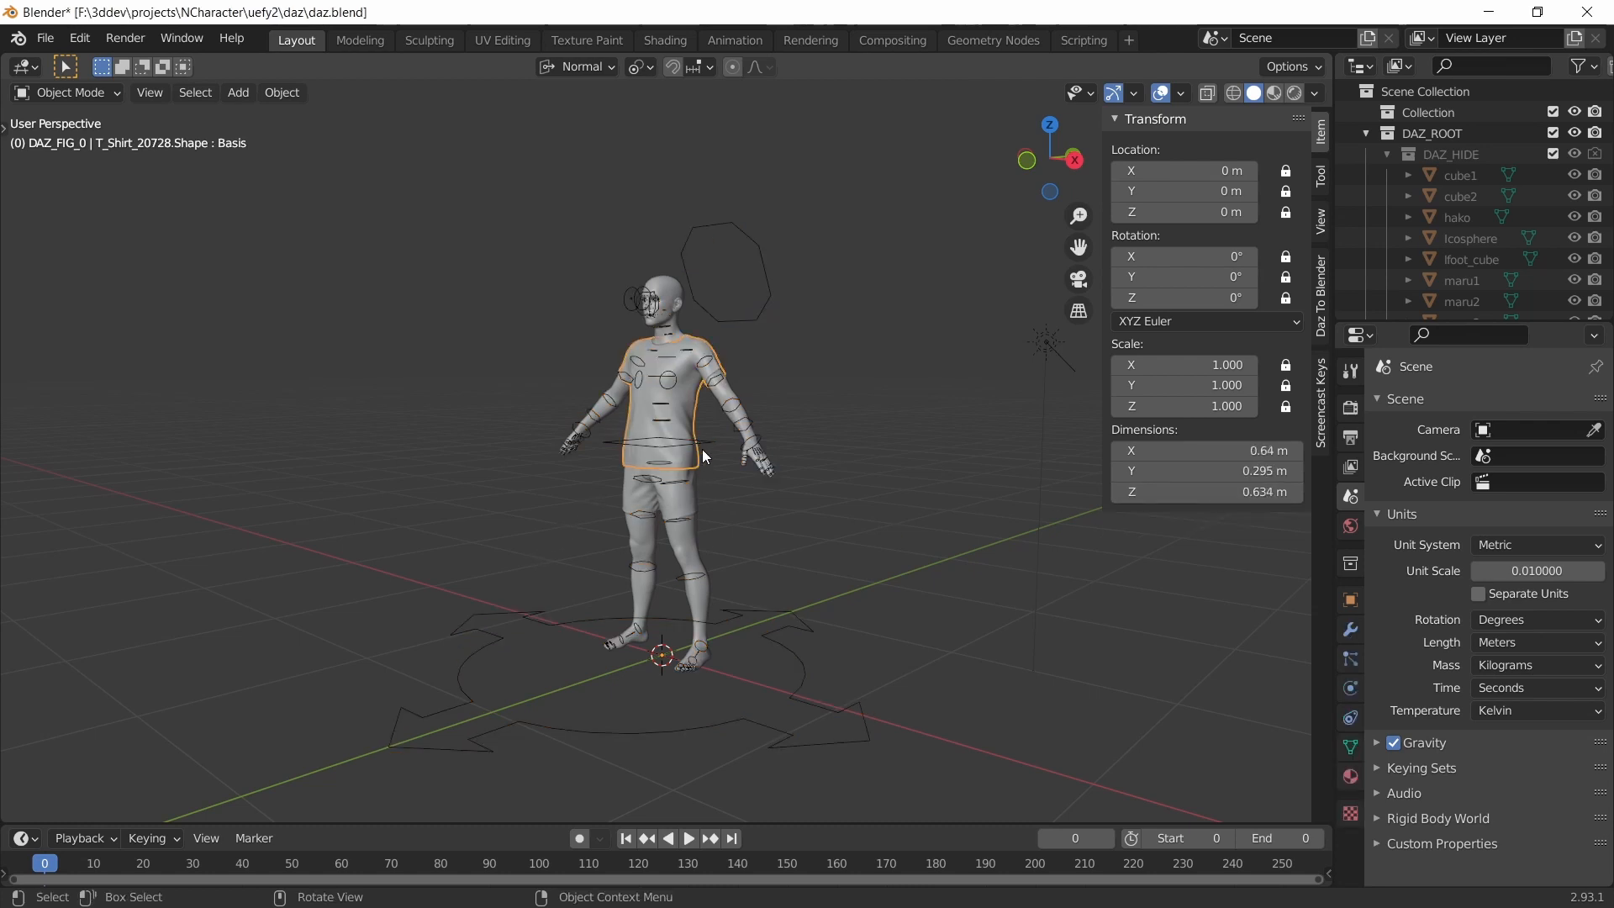
left_click(708, 440)
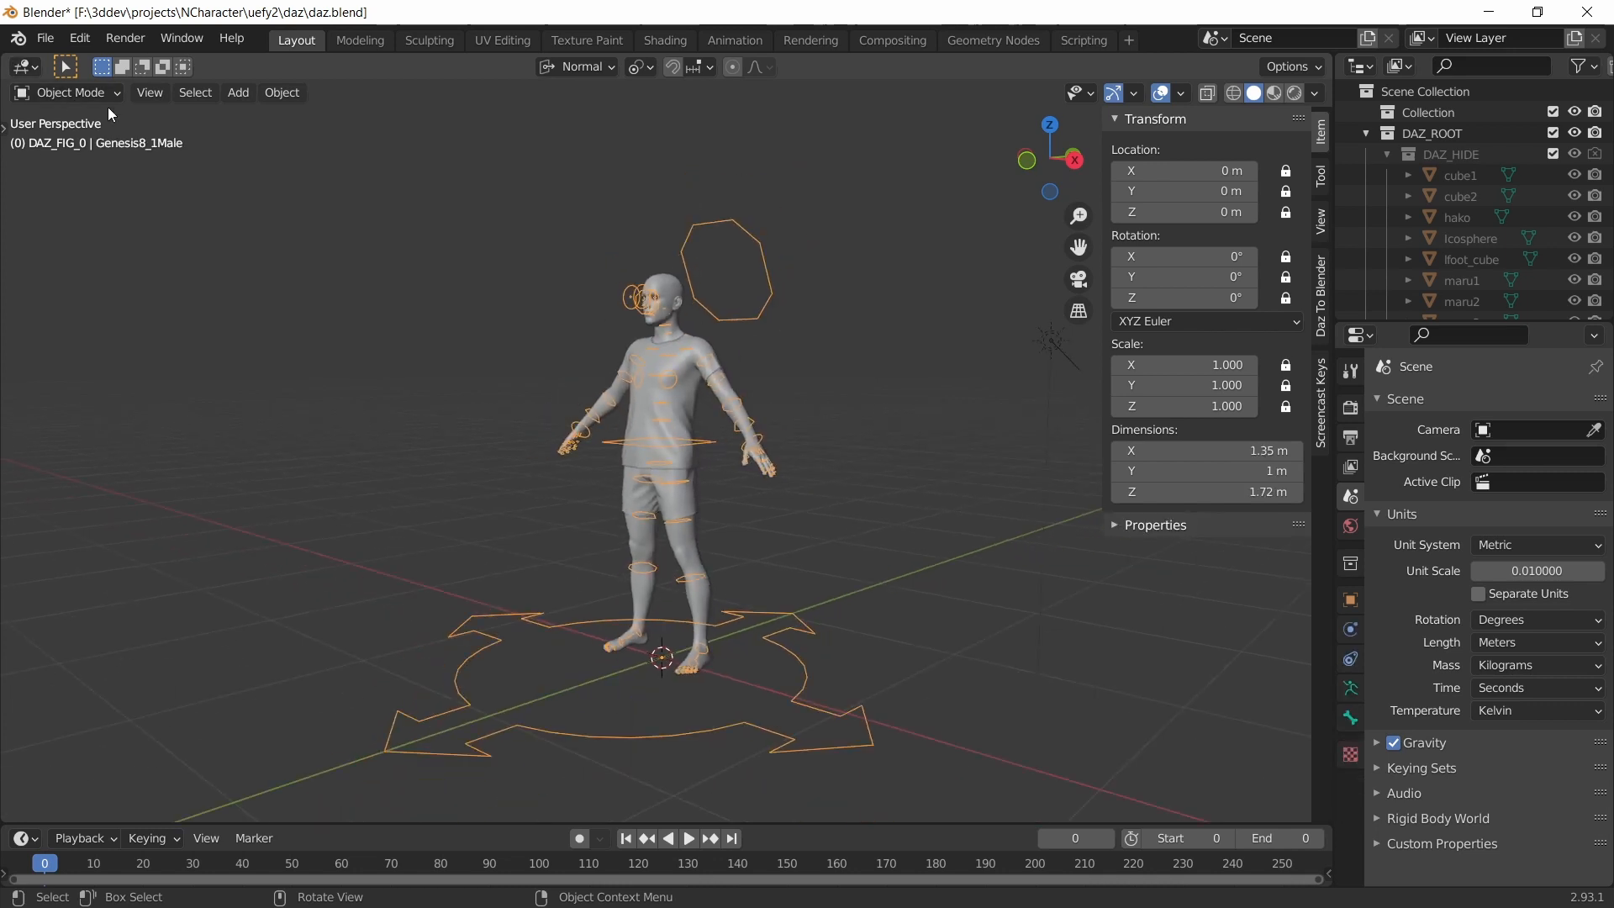
left_click(67, 93)
left_click(38, 163)
scroll(676, 358, "up", 2)
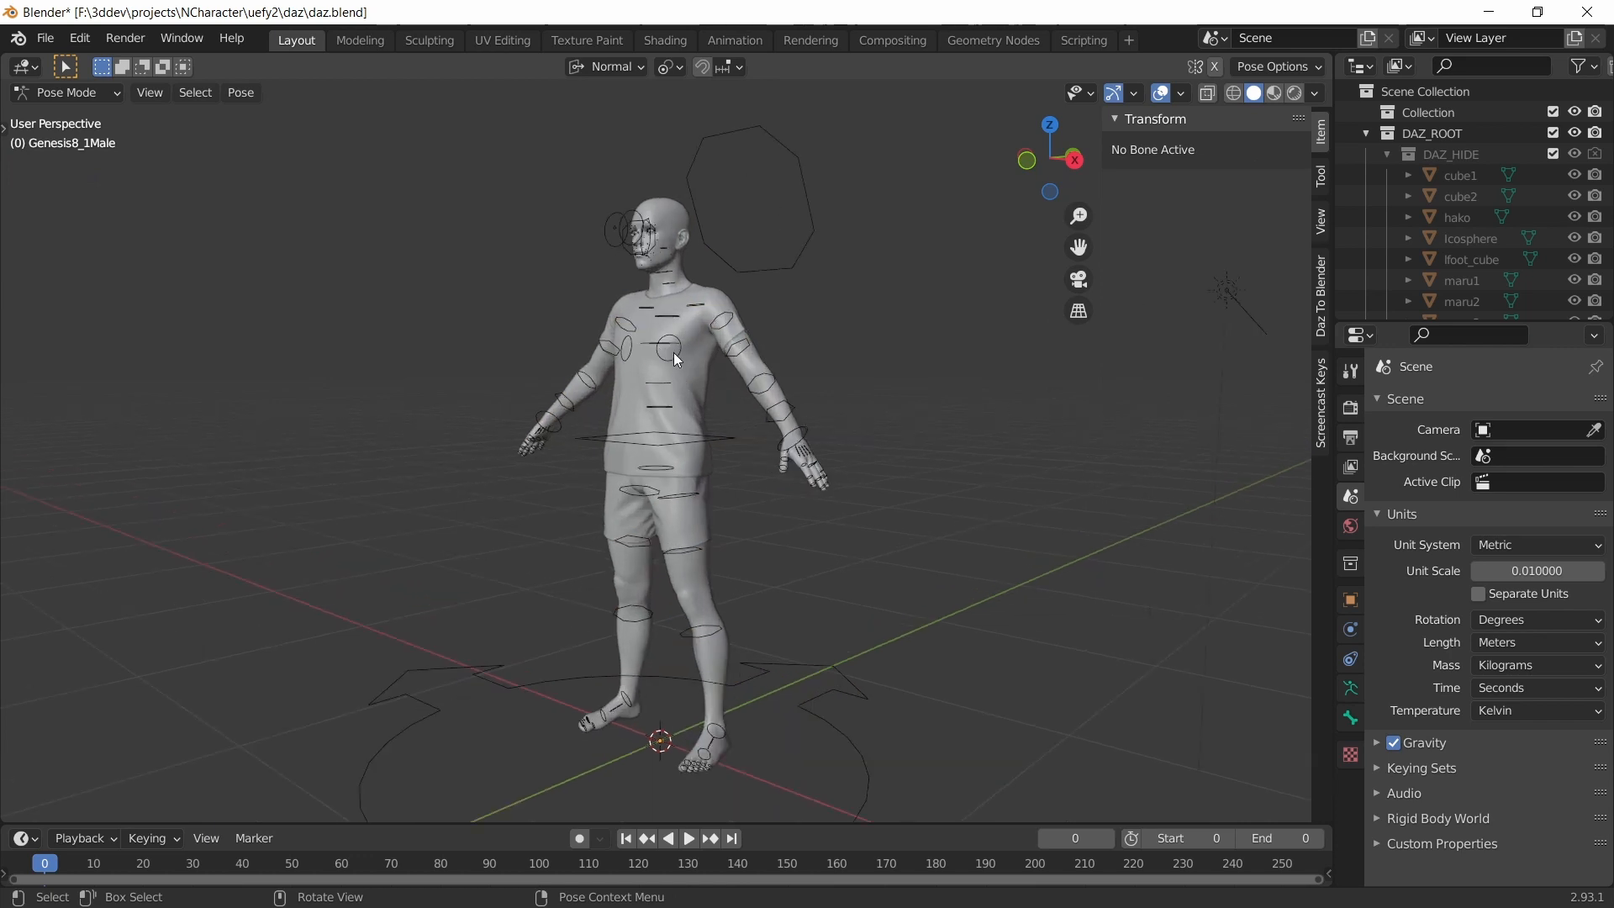
- Try a trackball rotation of the left hand bone, cancel it, and return the rig to Object Mode
left_click(809, 427)
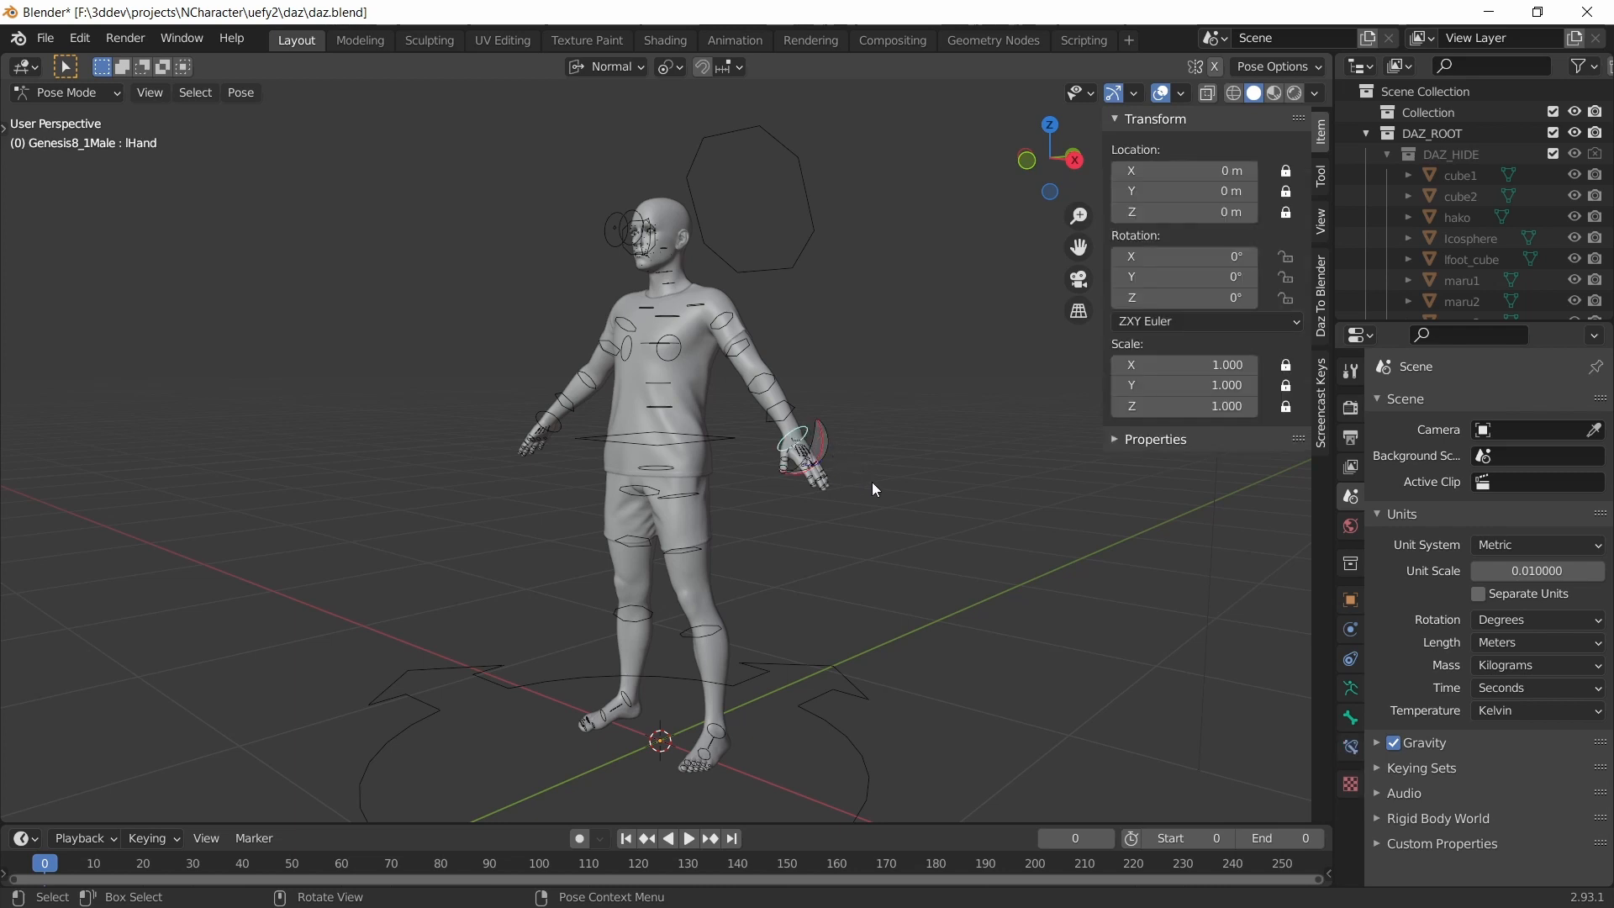
scroll(891, 504, "up", 2)
middle_click_drag(918, 528, 877, 510, "shift")
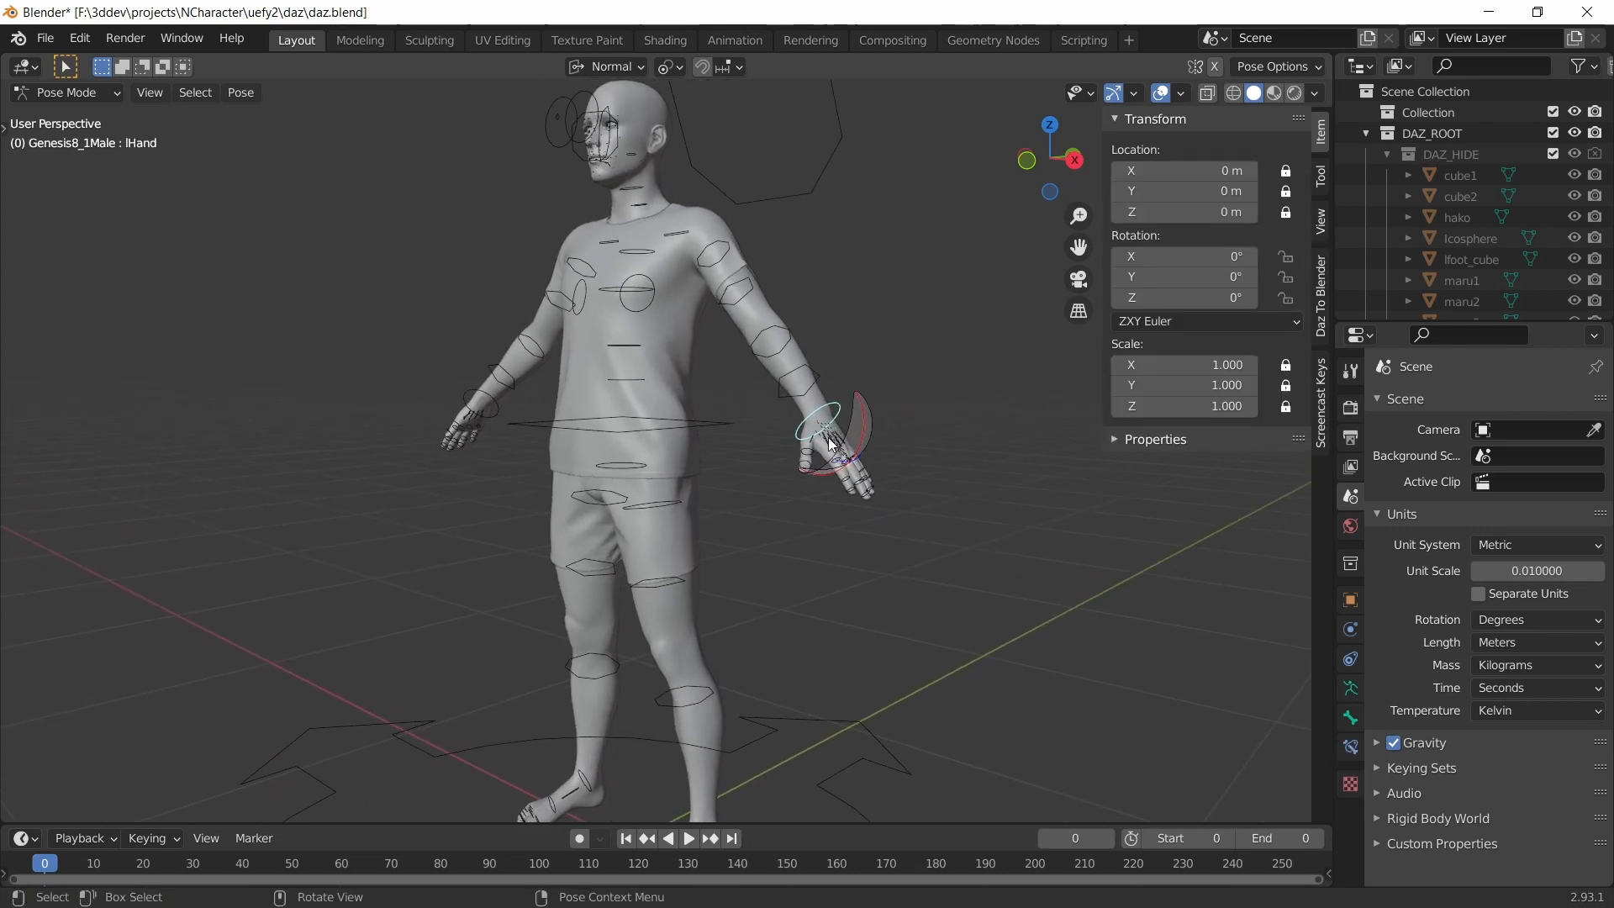
key("r")
key("r")
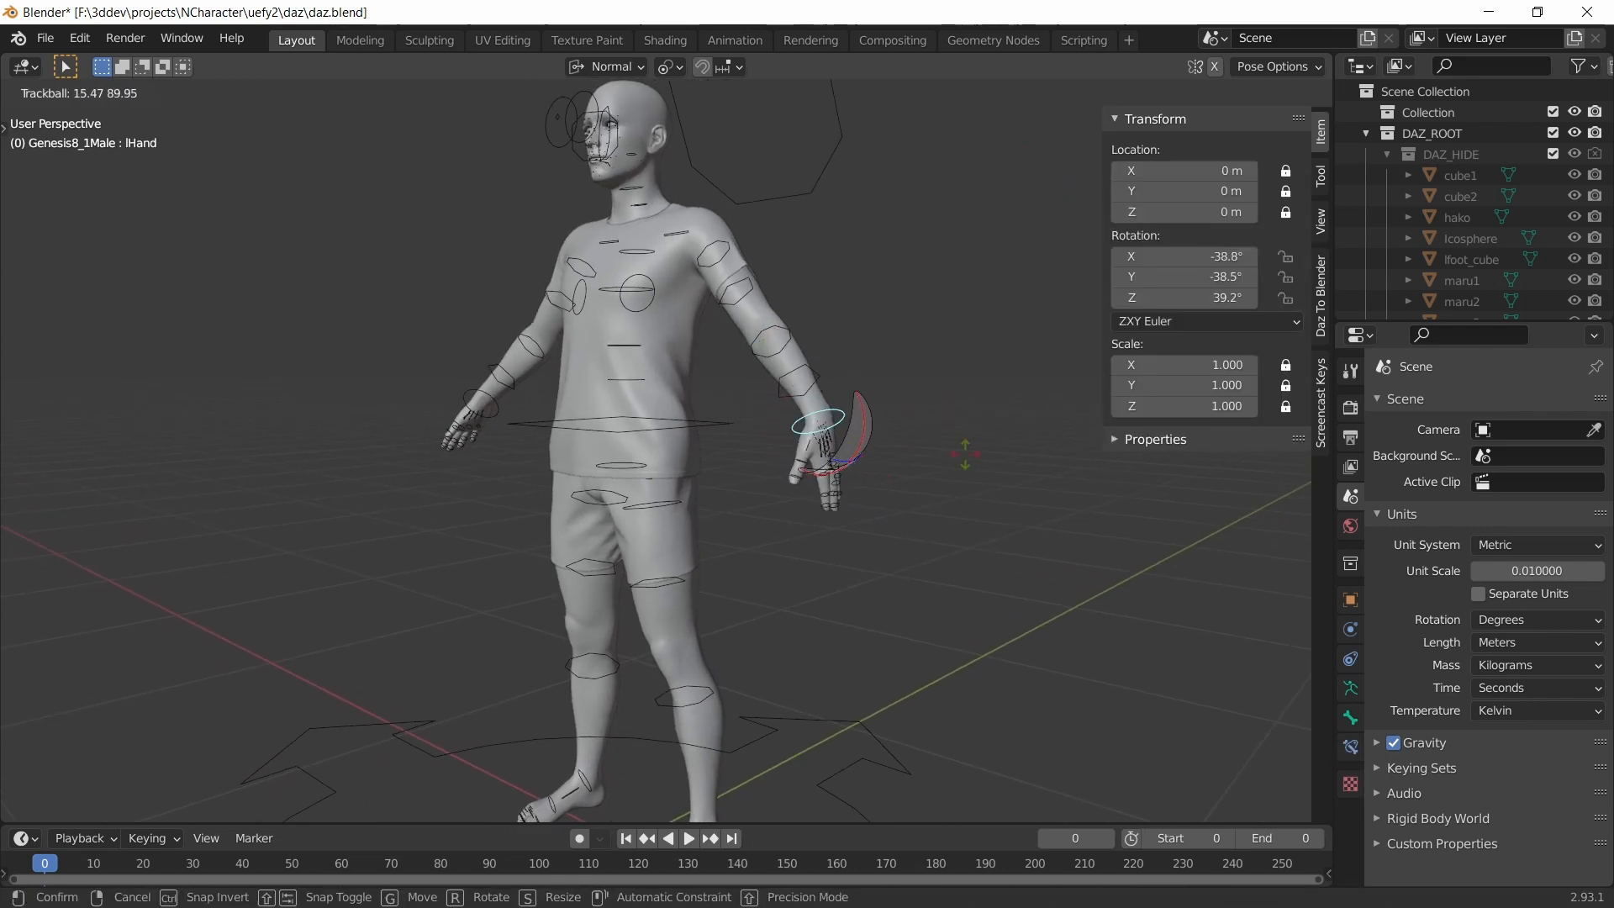
key("Escape")
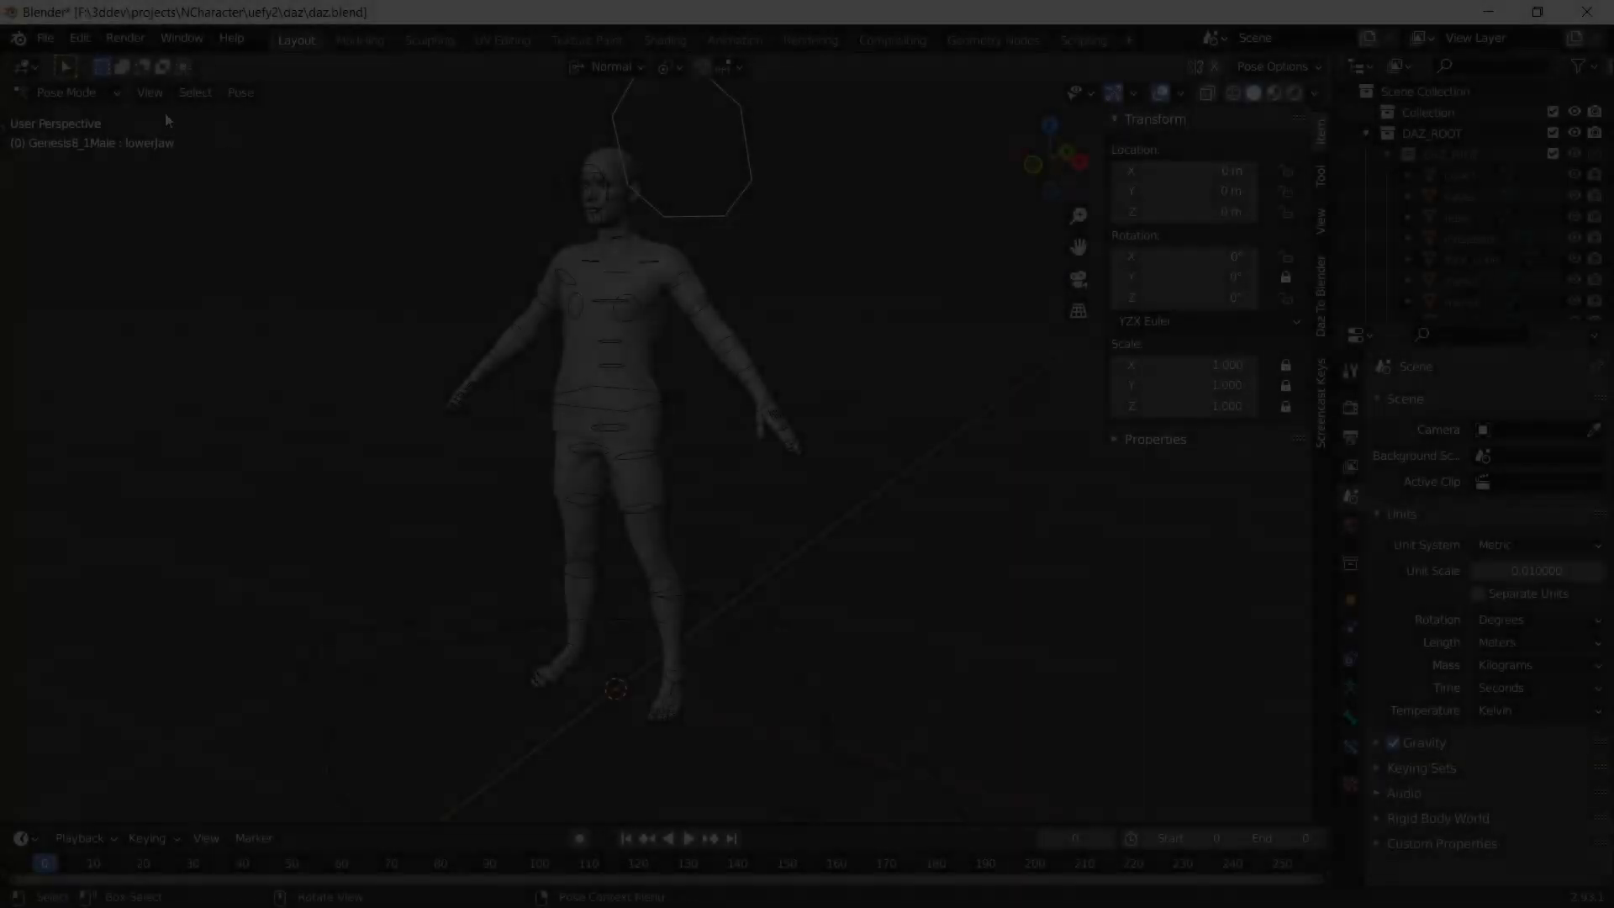
left_click(67, 93)
left_click(71, 116)
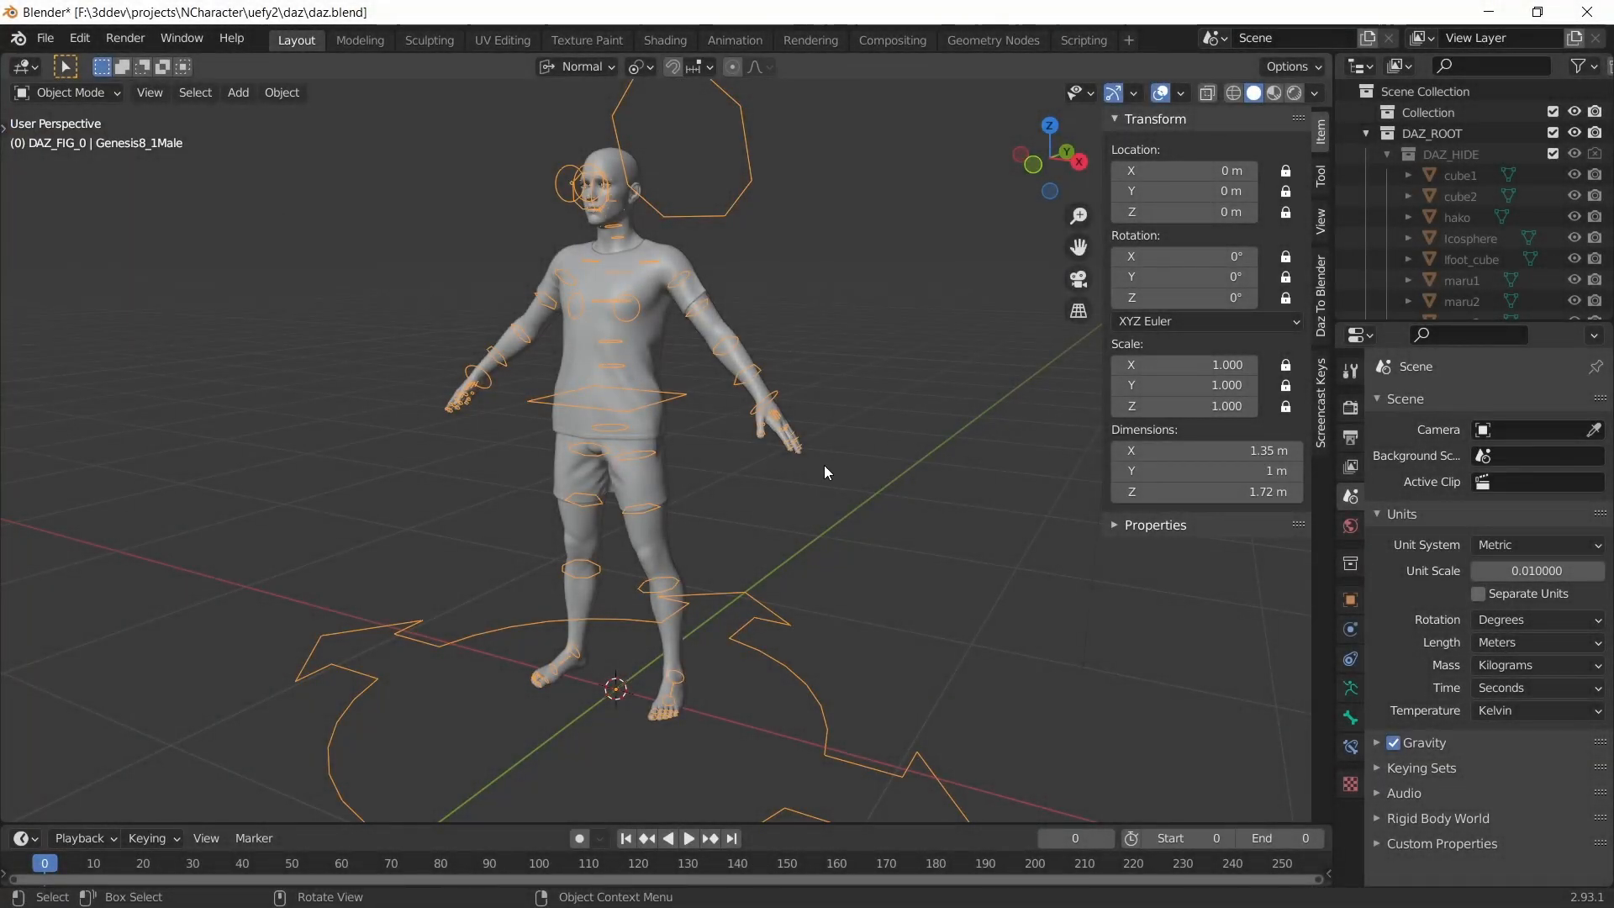
- Unrig the Genesis8_1Male armature with the Remove Rig Tool, keeping only deform bones
left_click(1351, 688)
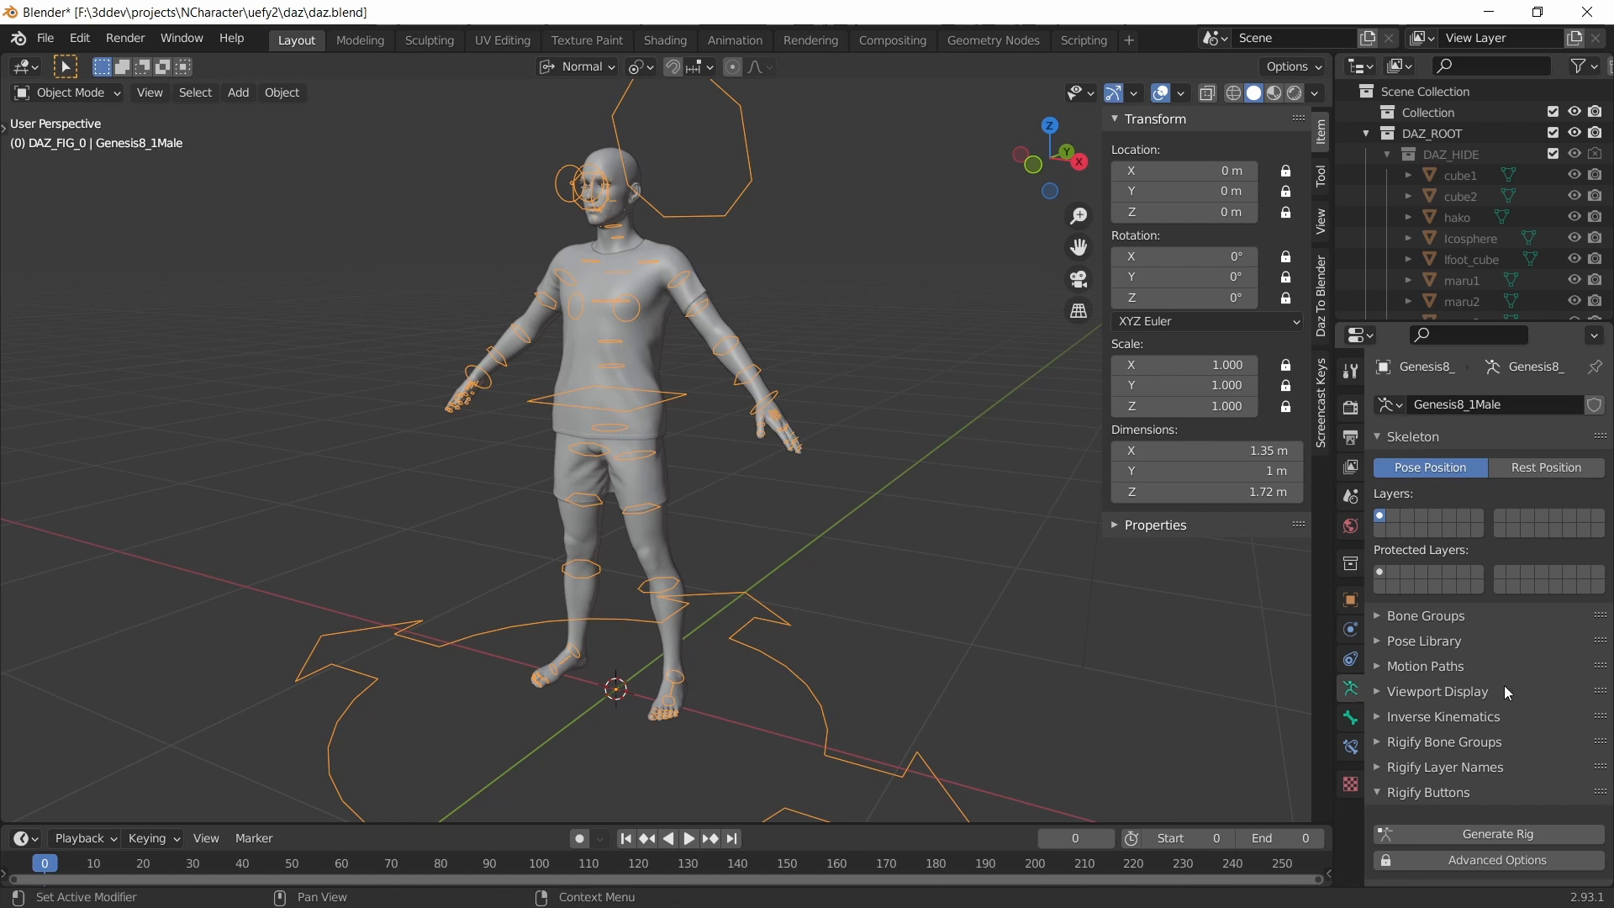
scroll(1505, 685, "down", 10)
scroll(1473, 567, "down", 20)
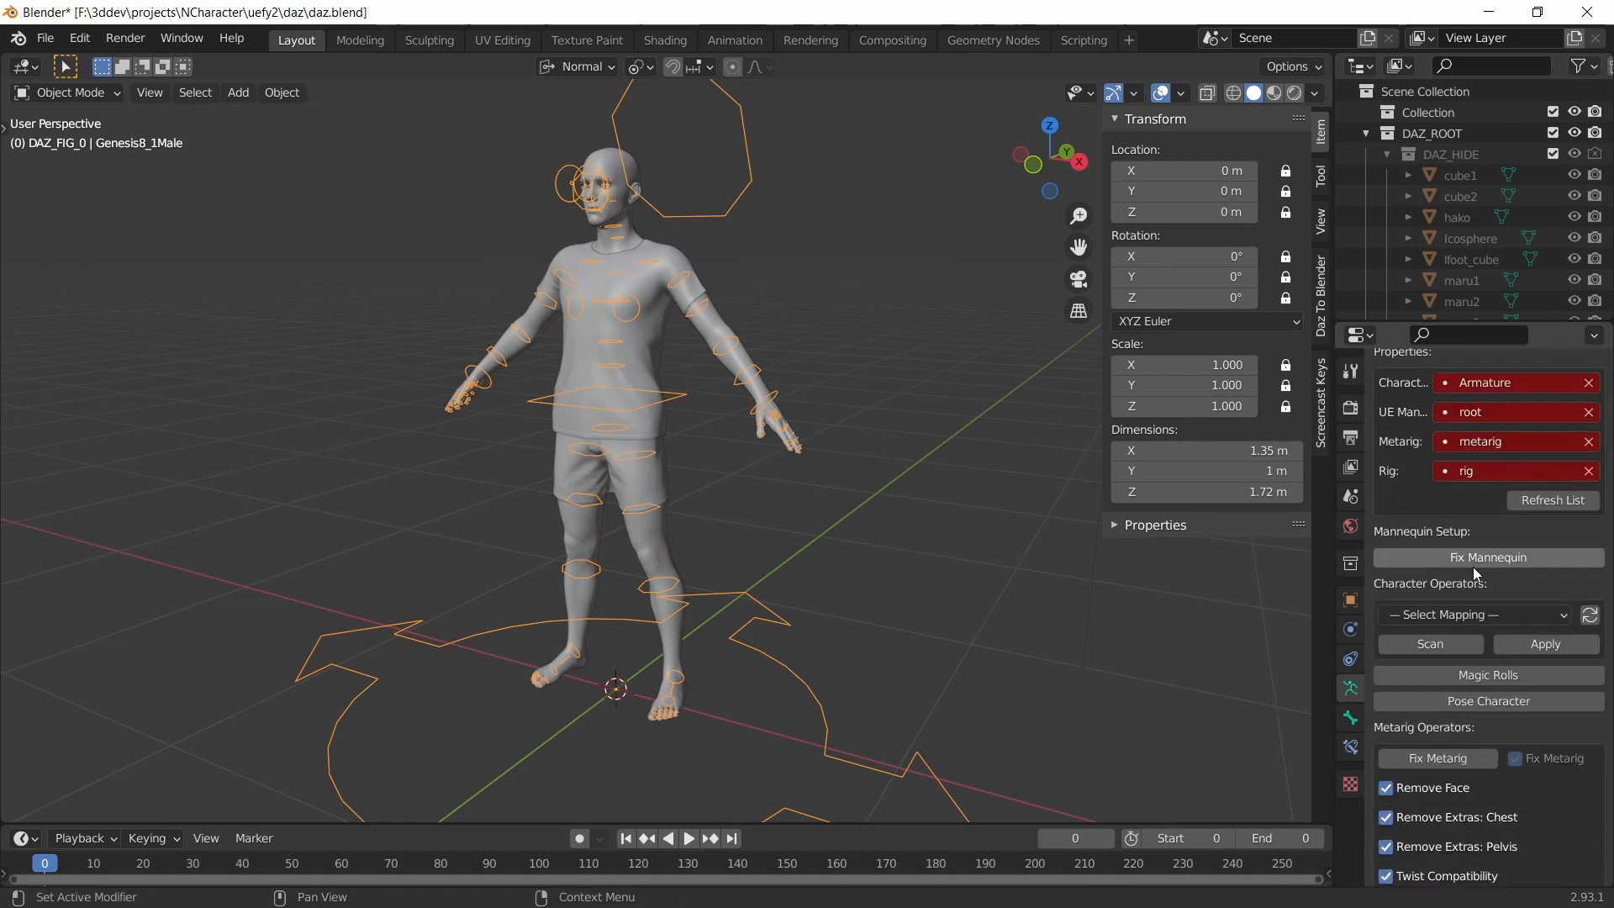
scroll(1450, 591, "down", 3)
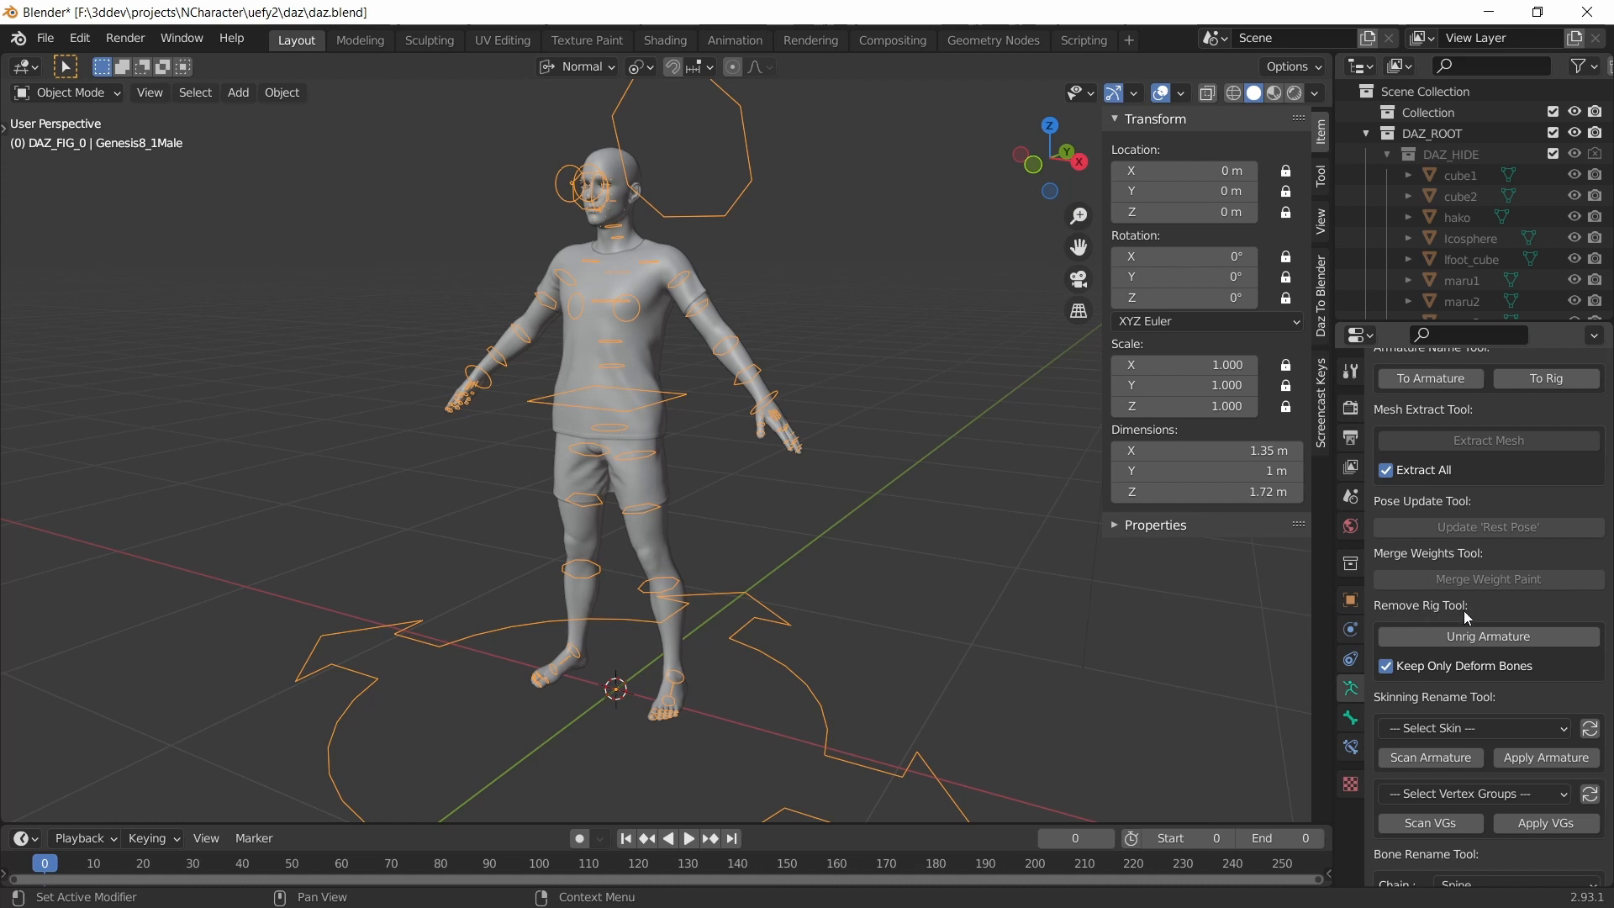
left_click(1468, 639)
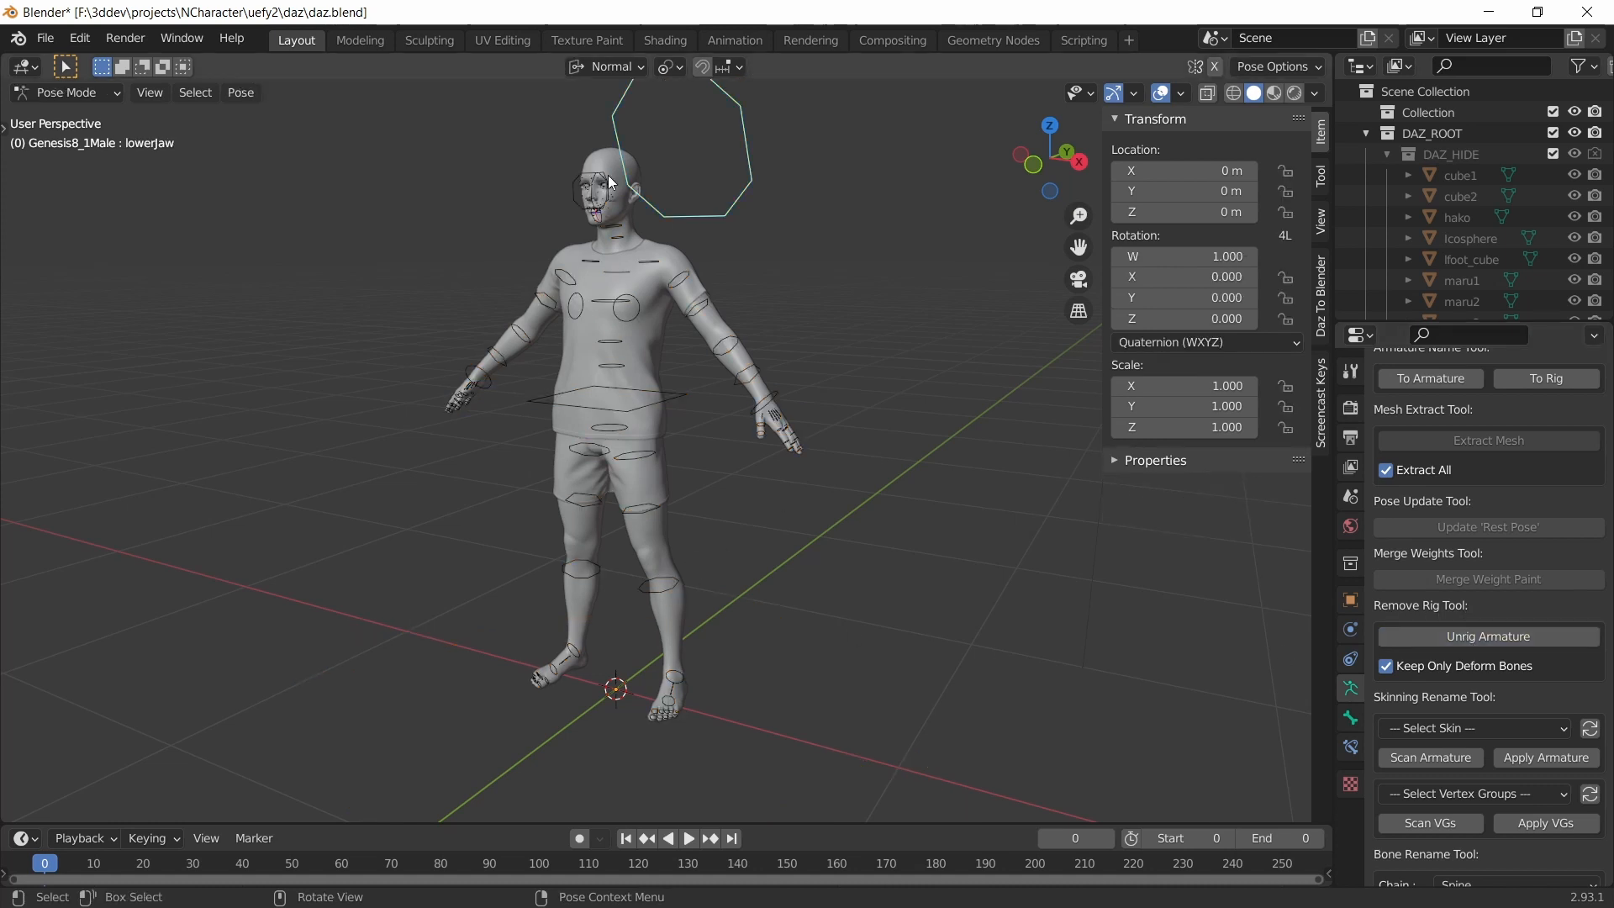
middle_click_drag(721, 562, 678, 558)
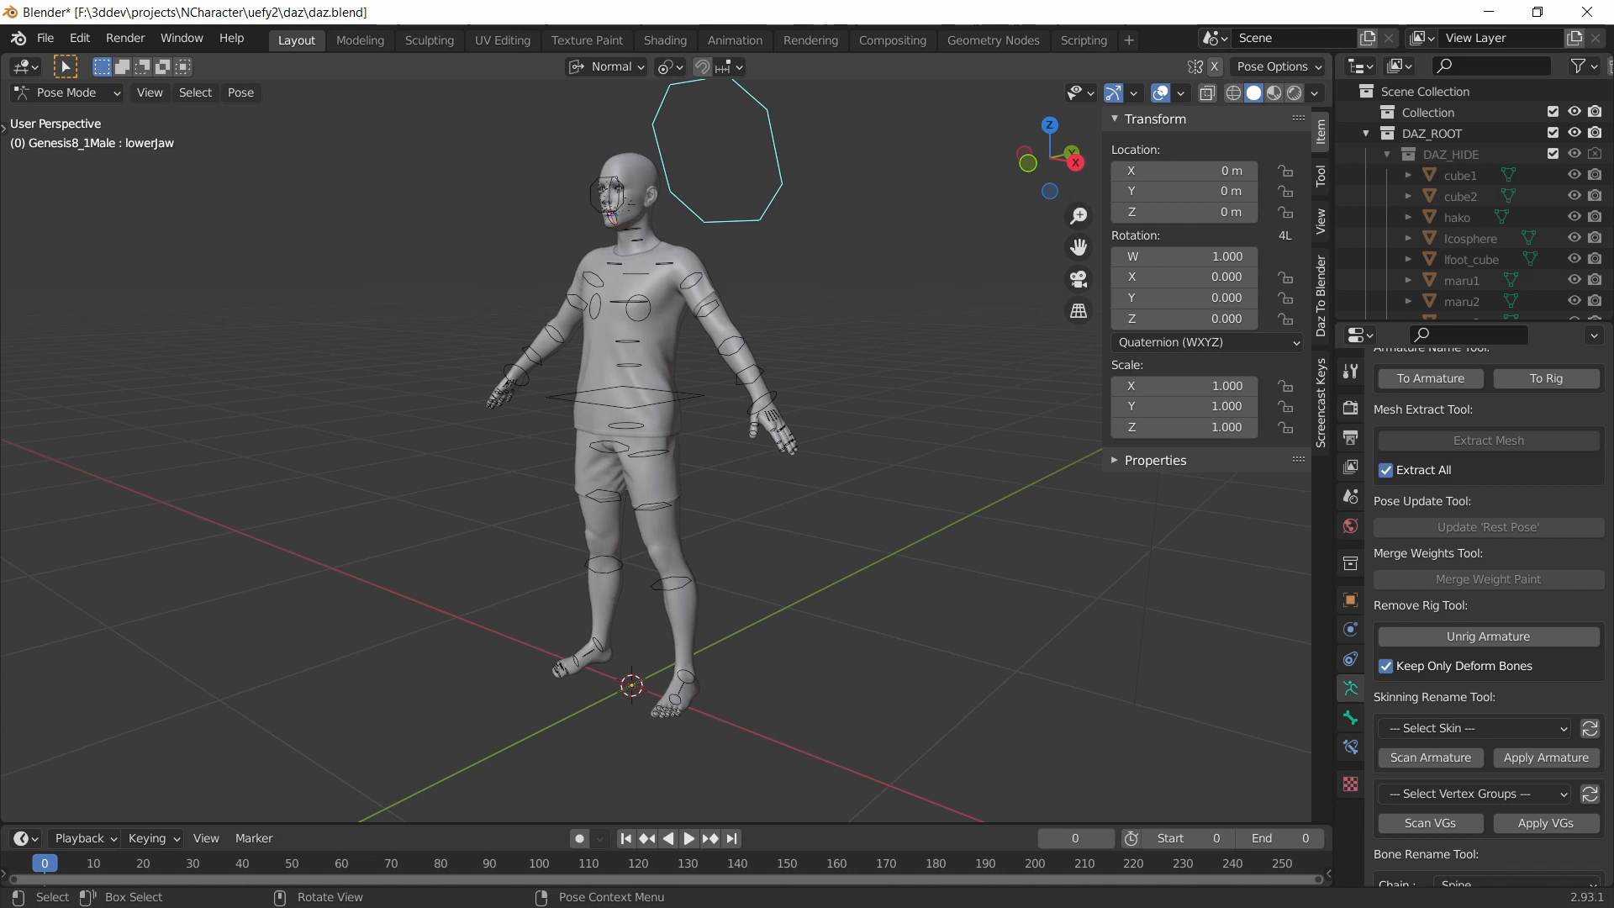
- Save the file, make Collection the active collection, and open the UE4_mannequin folder for an FBX import
key("ctrl+s")
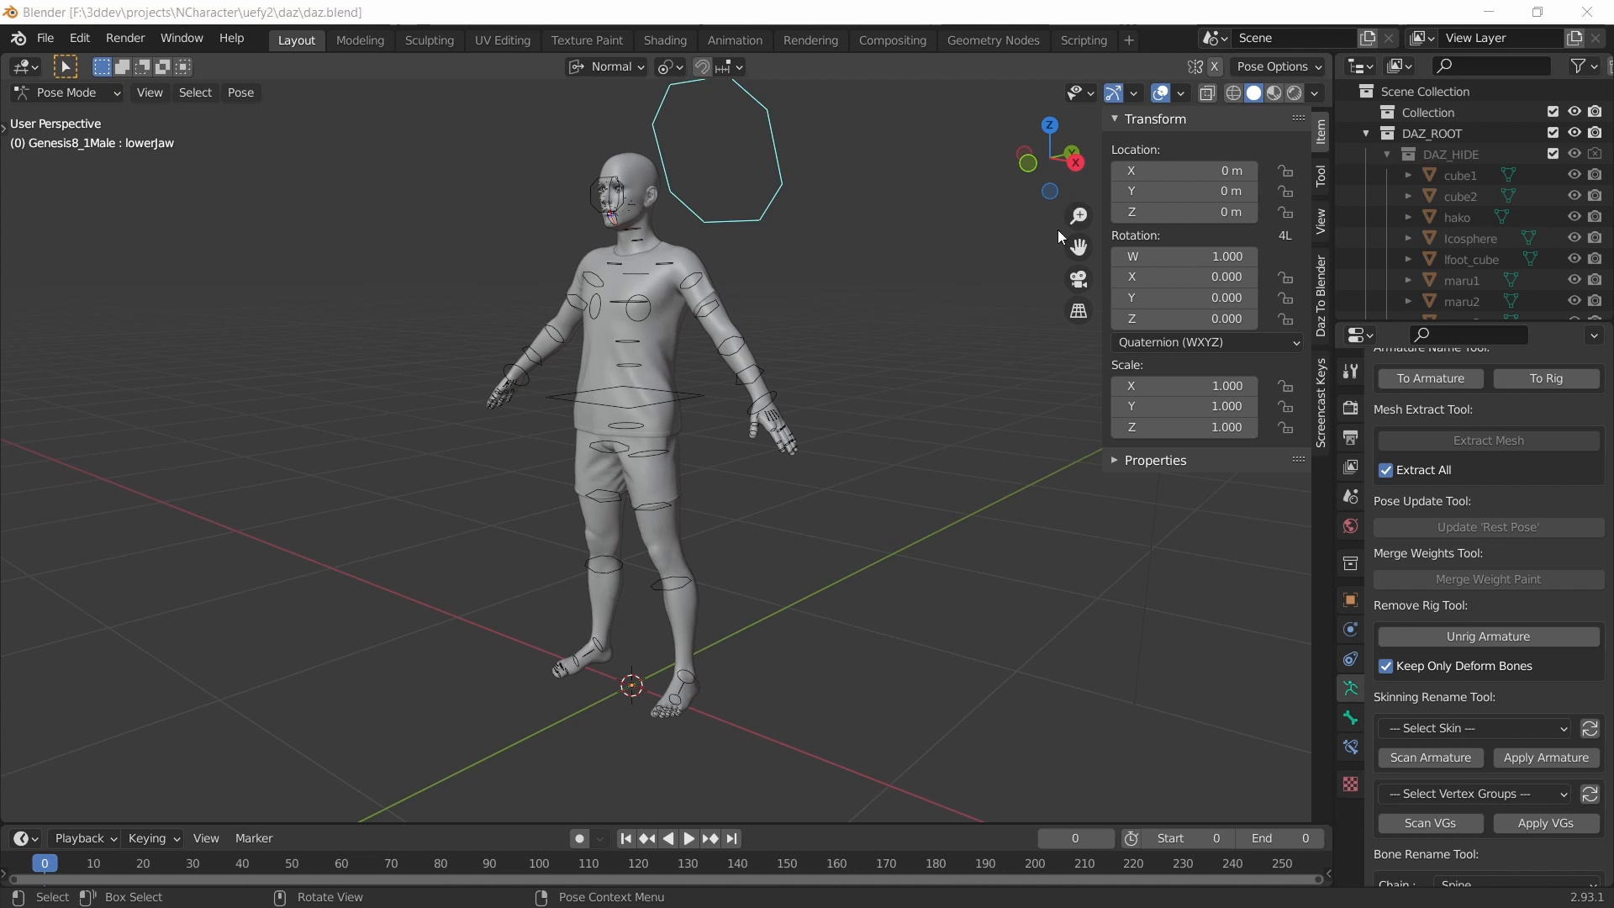
left_click(1400, 110)
left_click(44, 40)
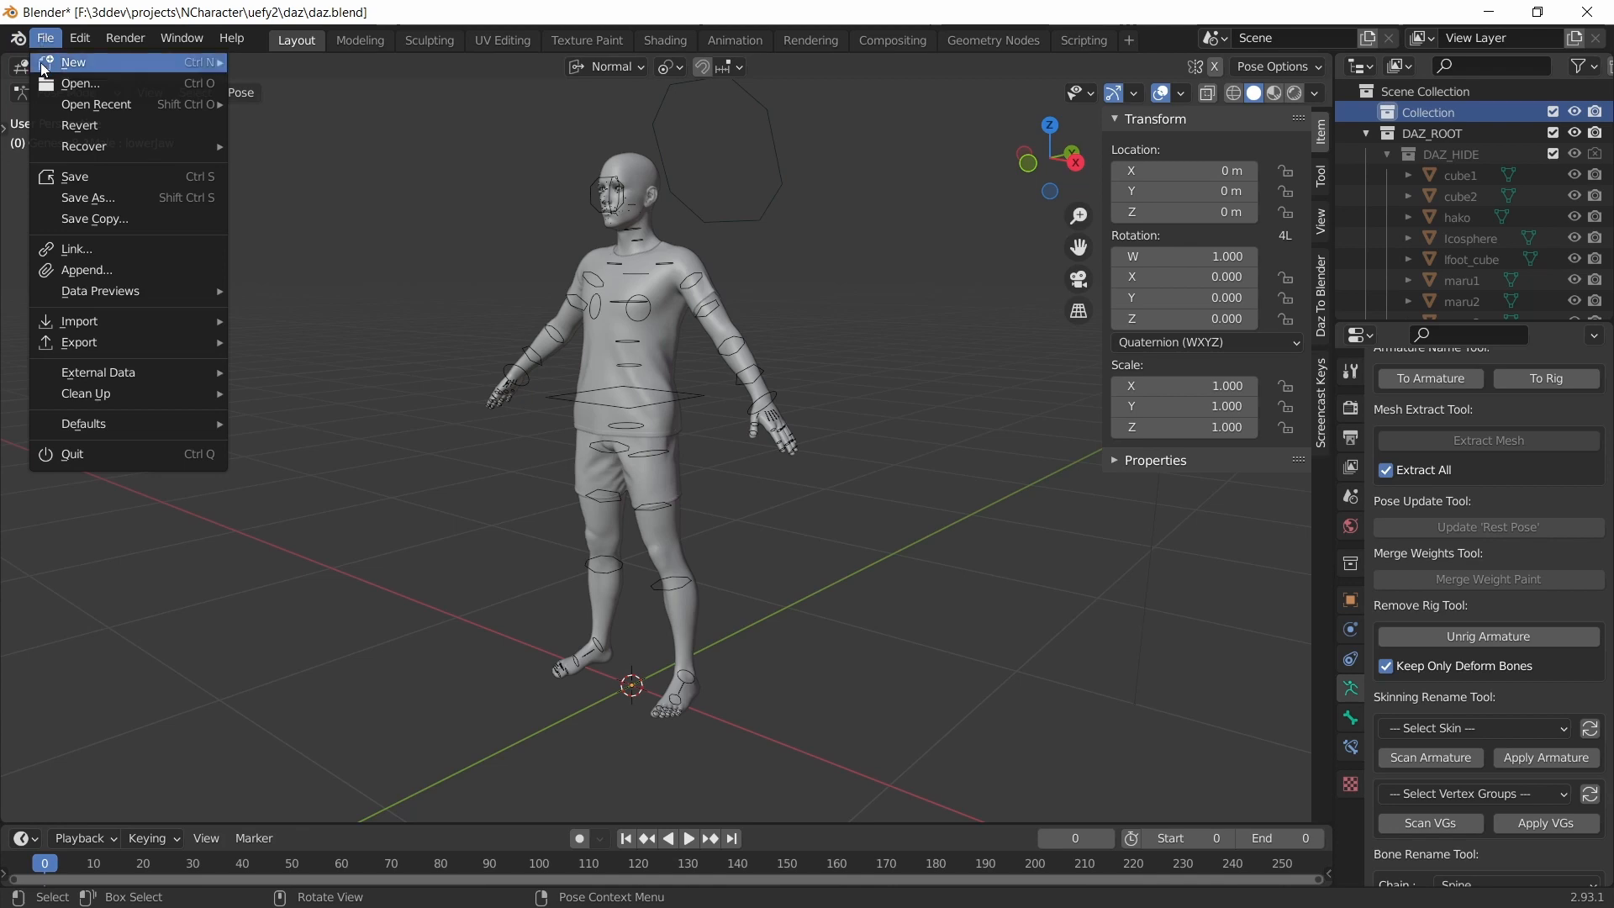
mouse_move(126, 321)
left_click(323, 467)
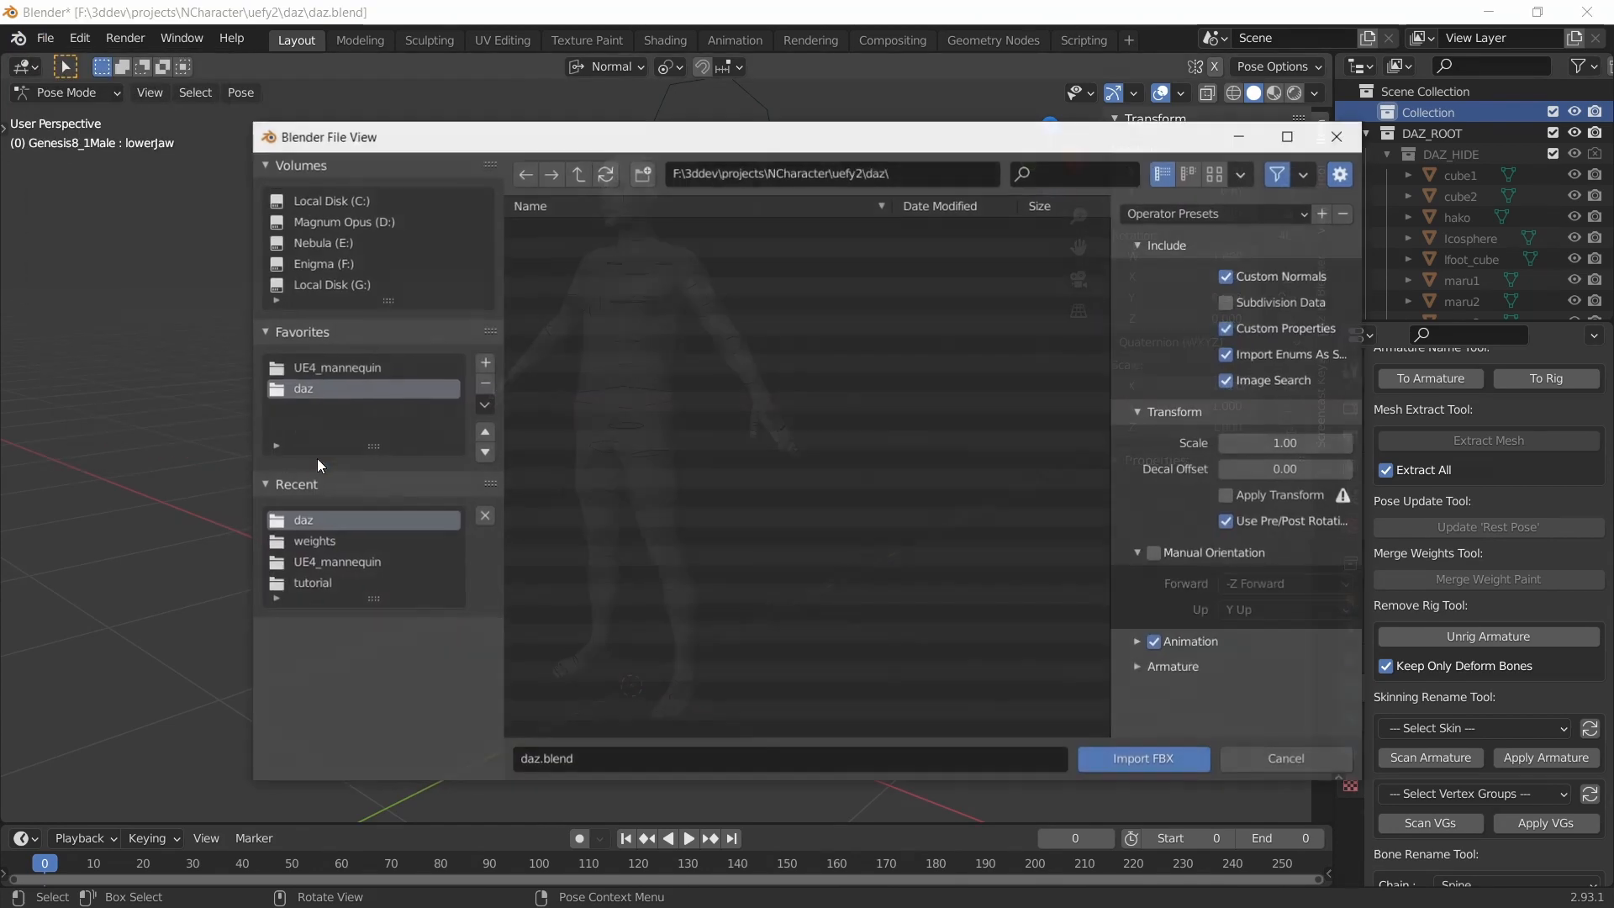
left_click(372, 366)
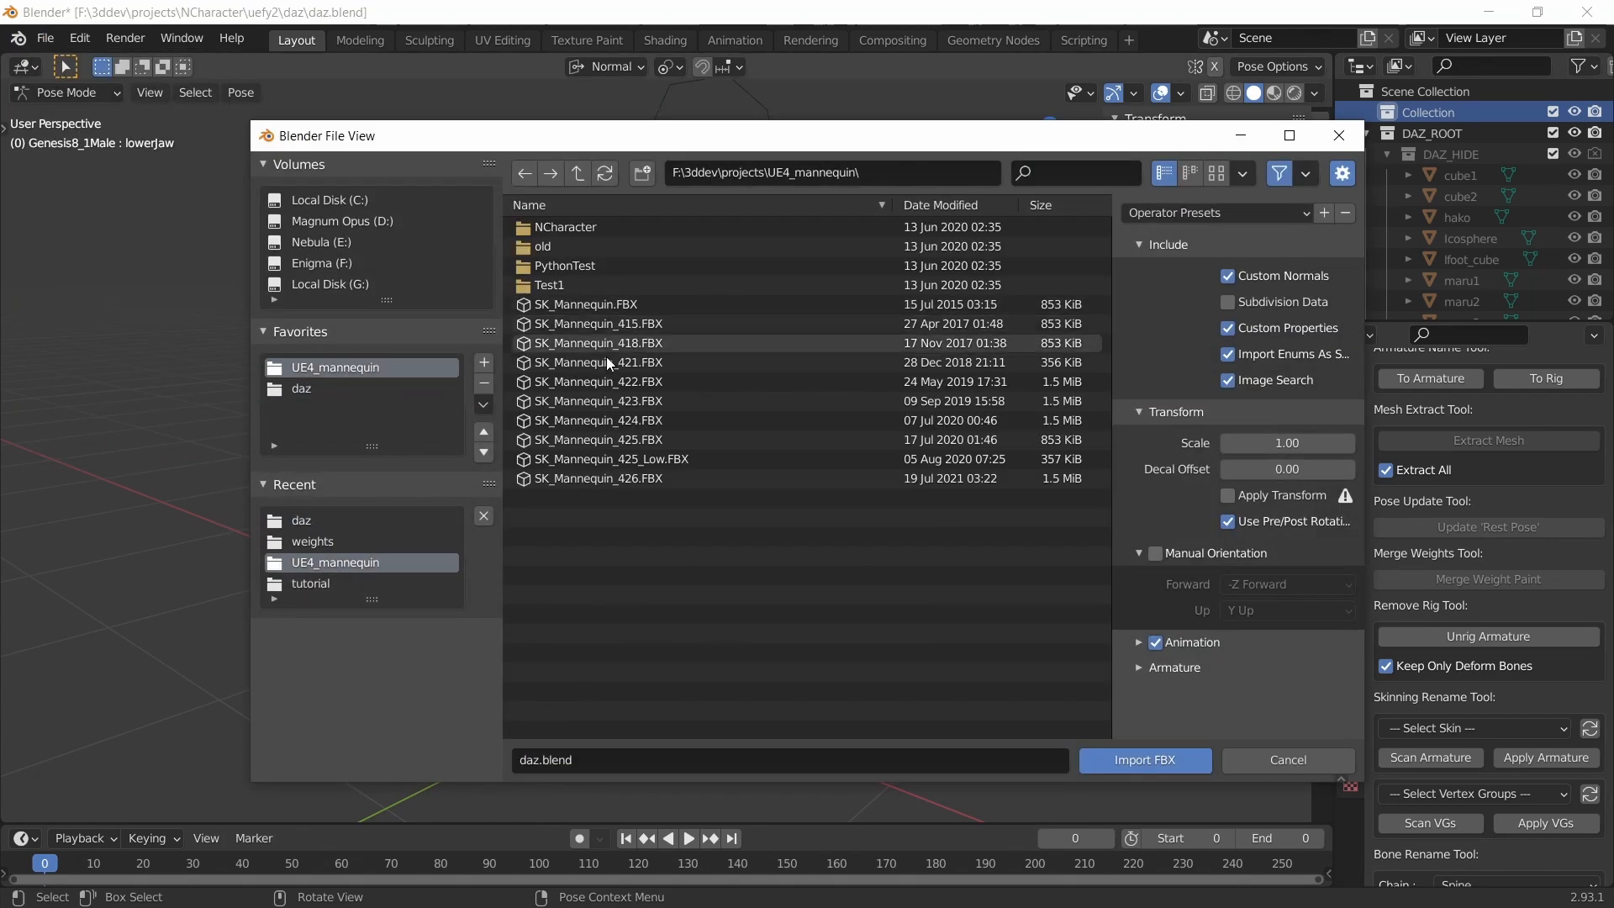
- Import SK_Mannequin_425.FBX with animation disabled and automatic bone orientation enabled
left_click(606, 440)
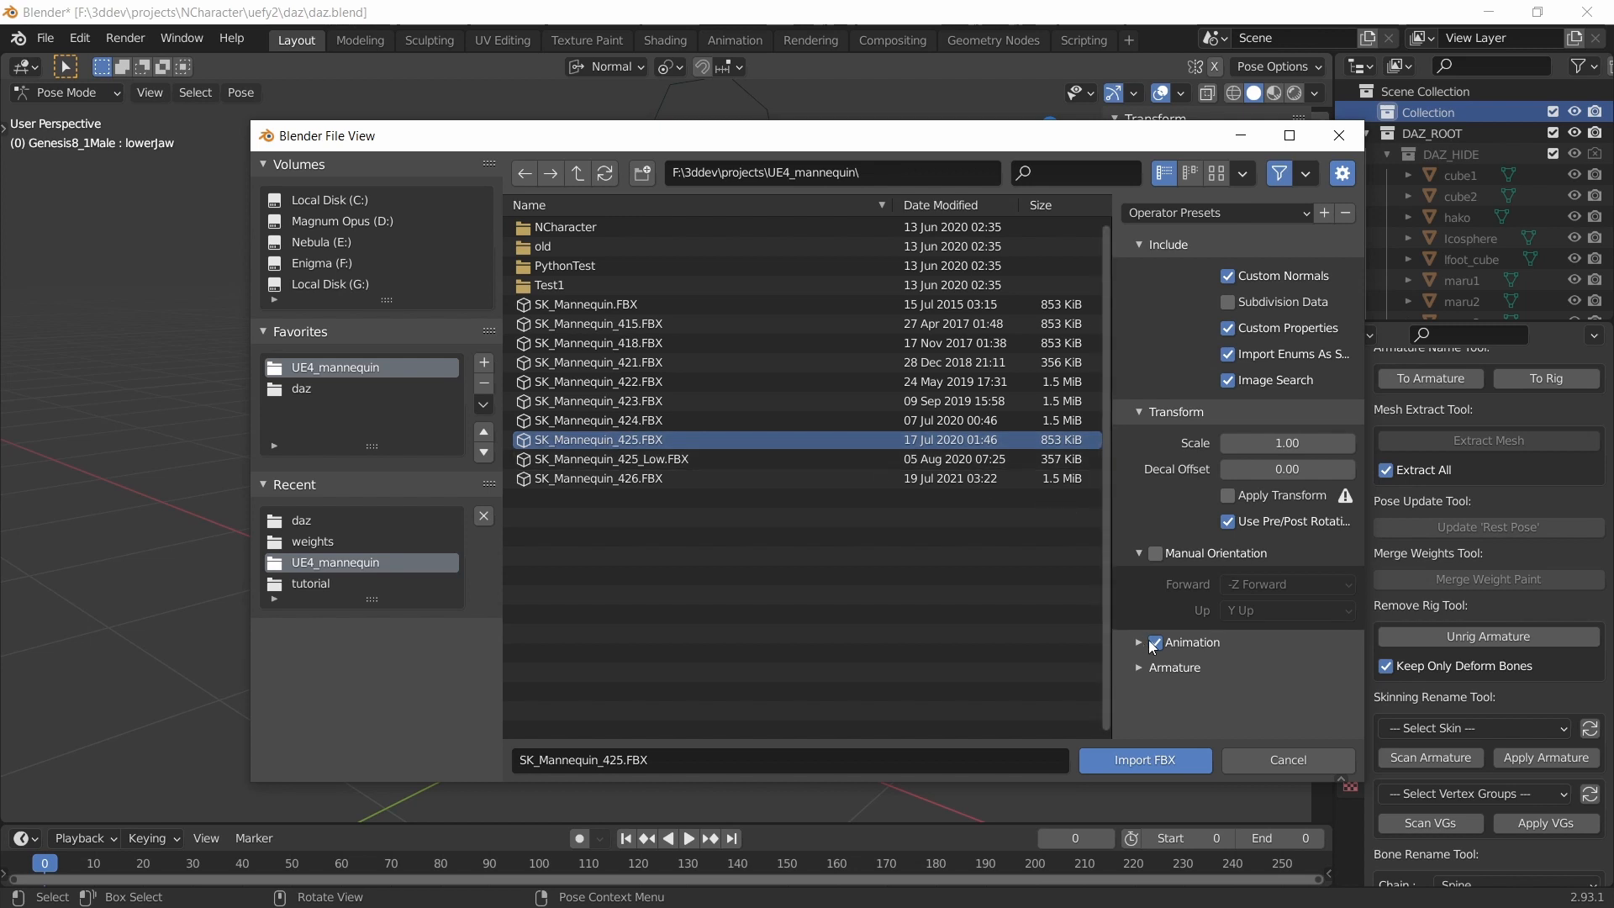
left_click(1140, 668)
scroll(1178, 666, "down", 2)
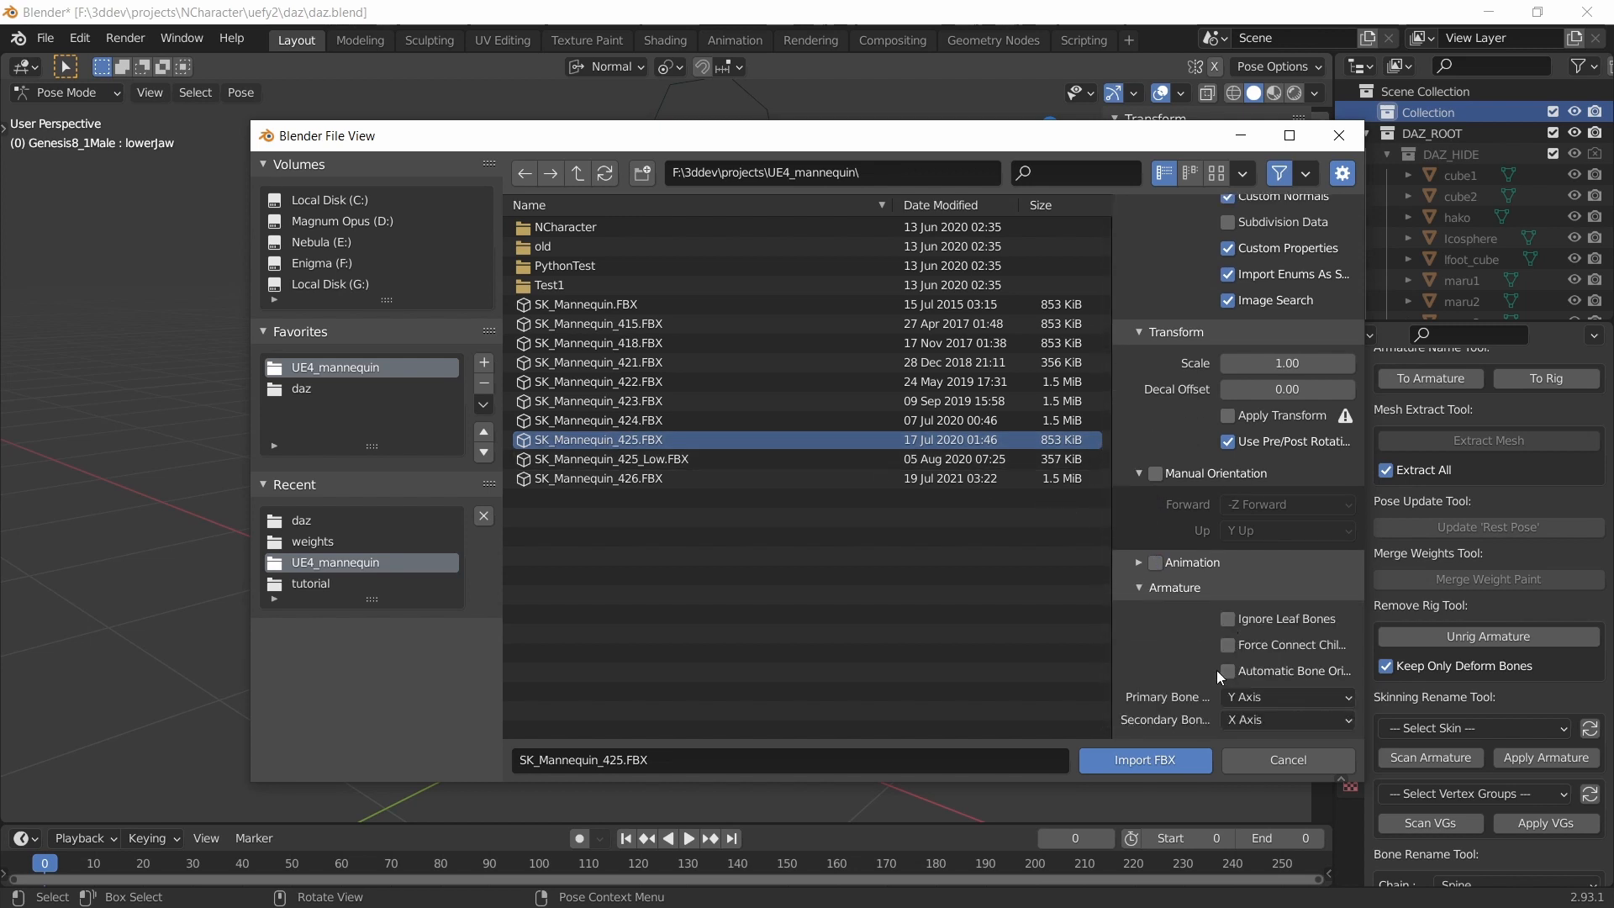
left_click(1229, 671)
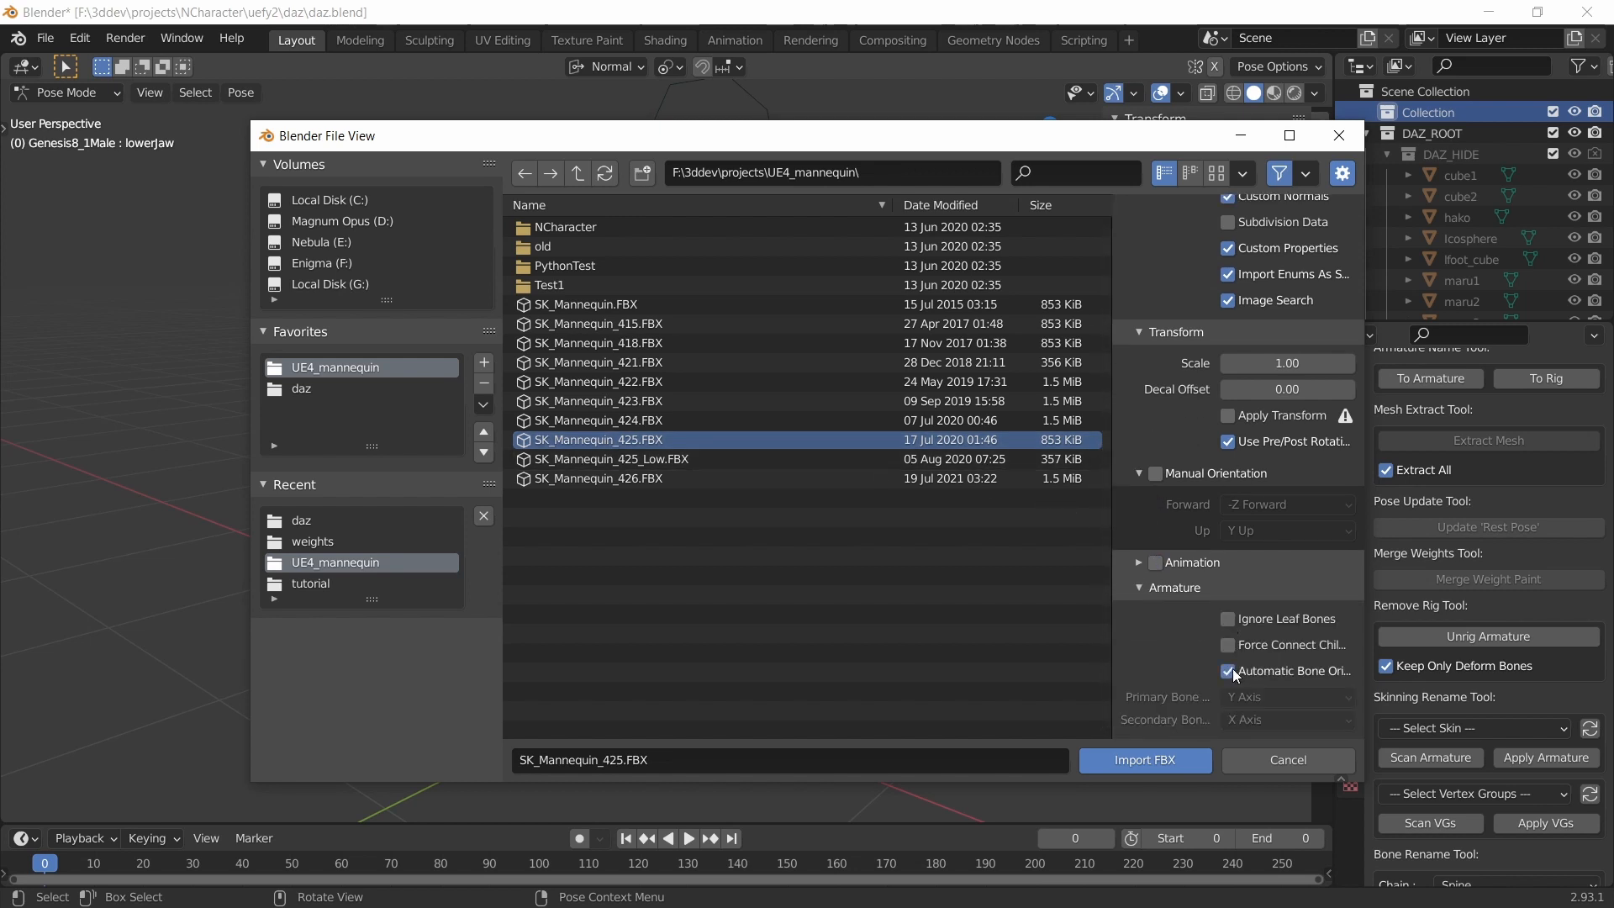
left_click(1123, 759)
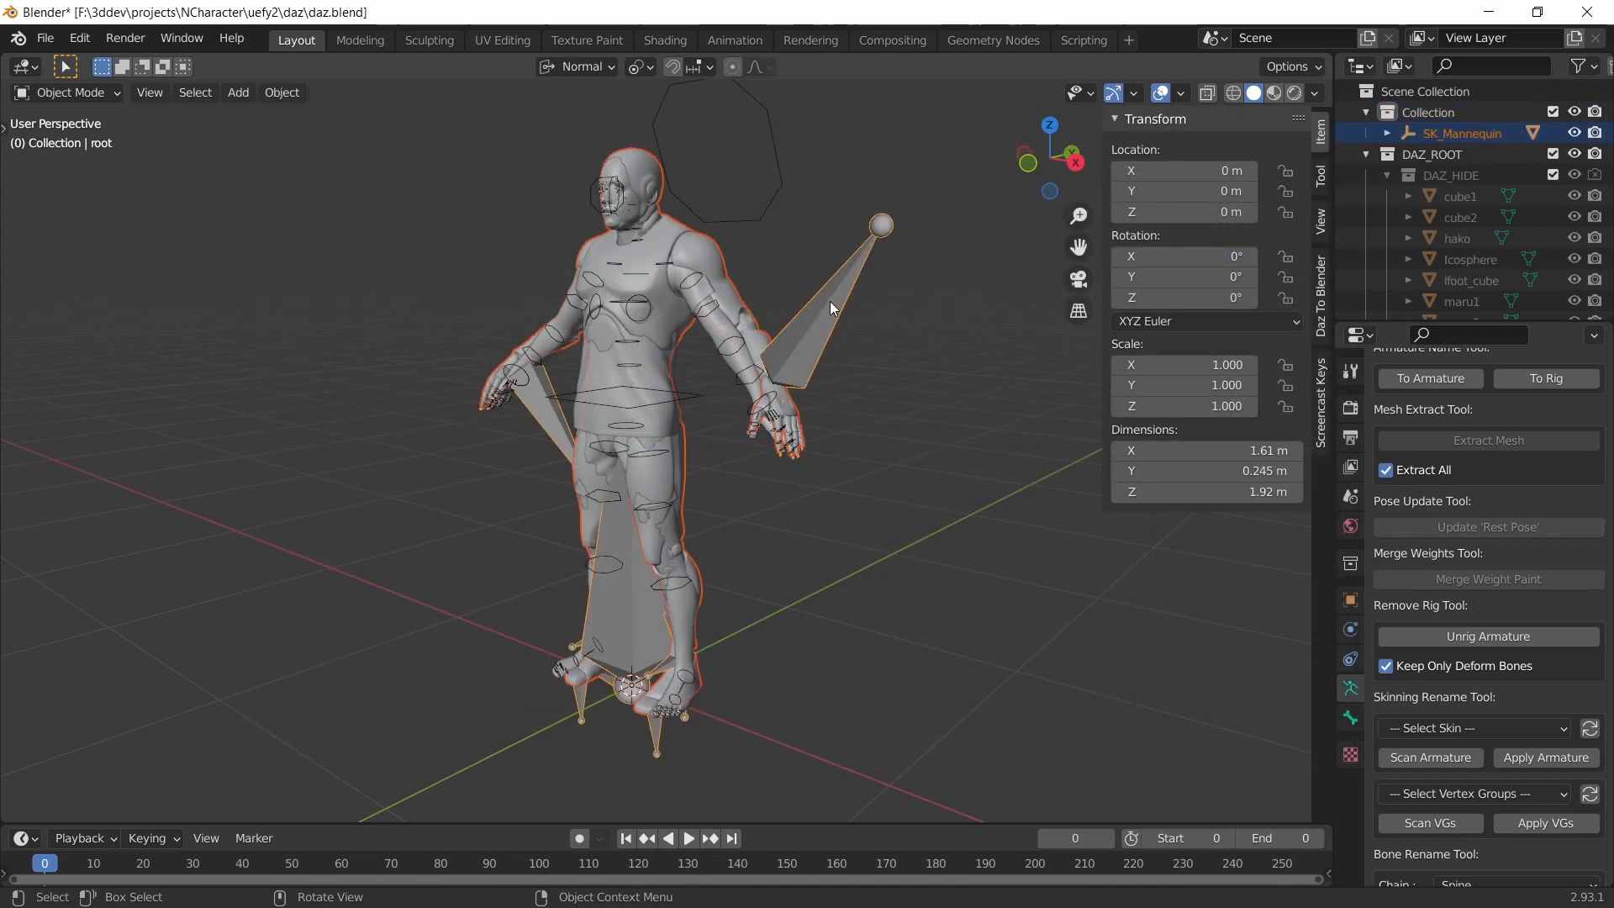
- Move the imported mannequin 1 m along the Y axis, away from the Daz figure
key("g")
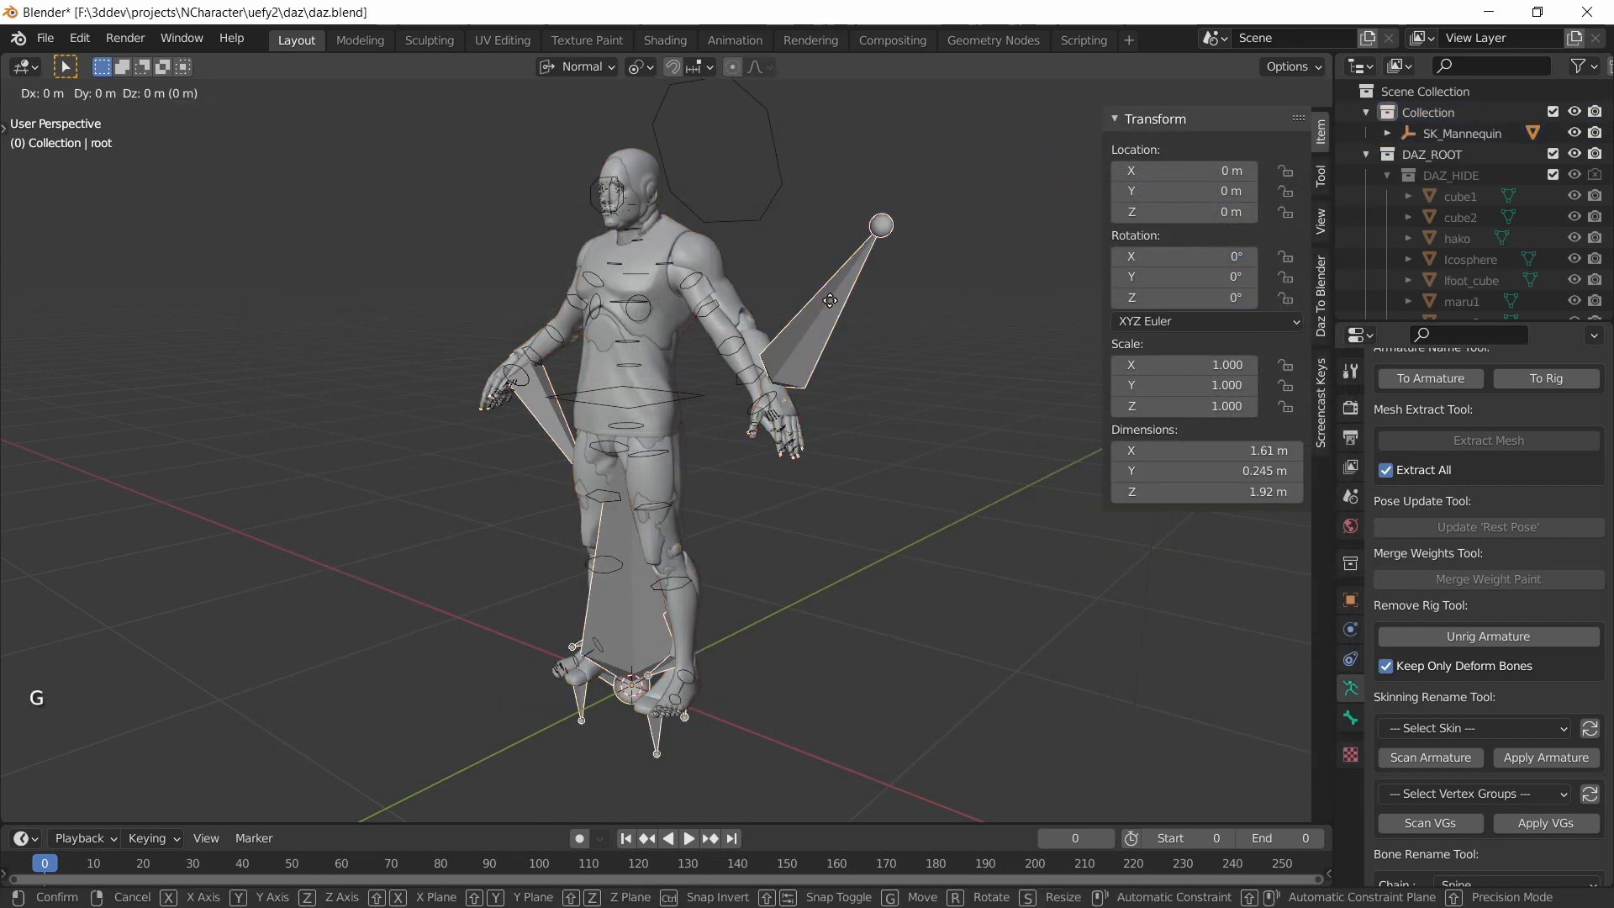
key("y")
key("1")
key("Return")
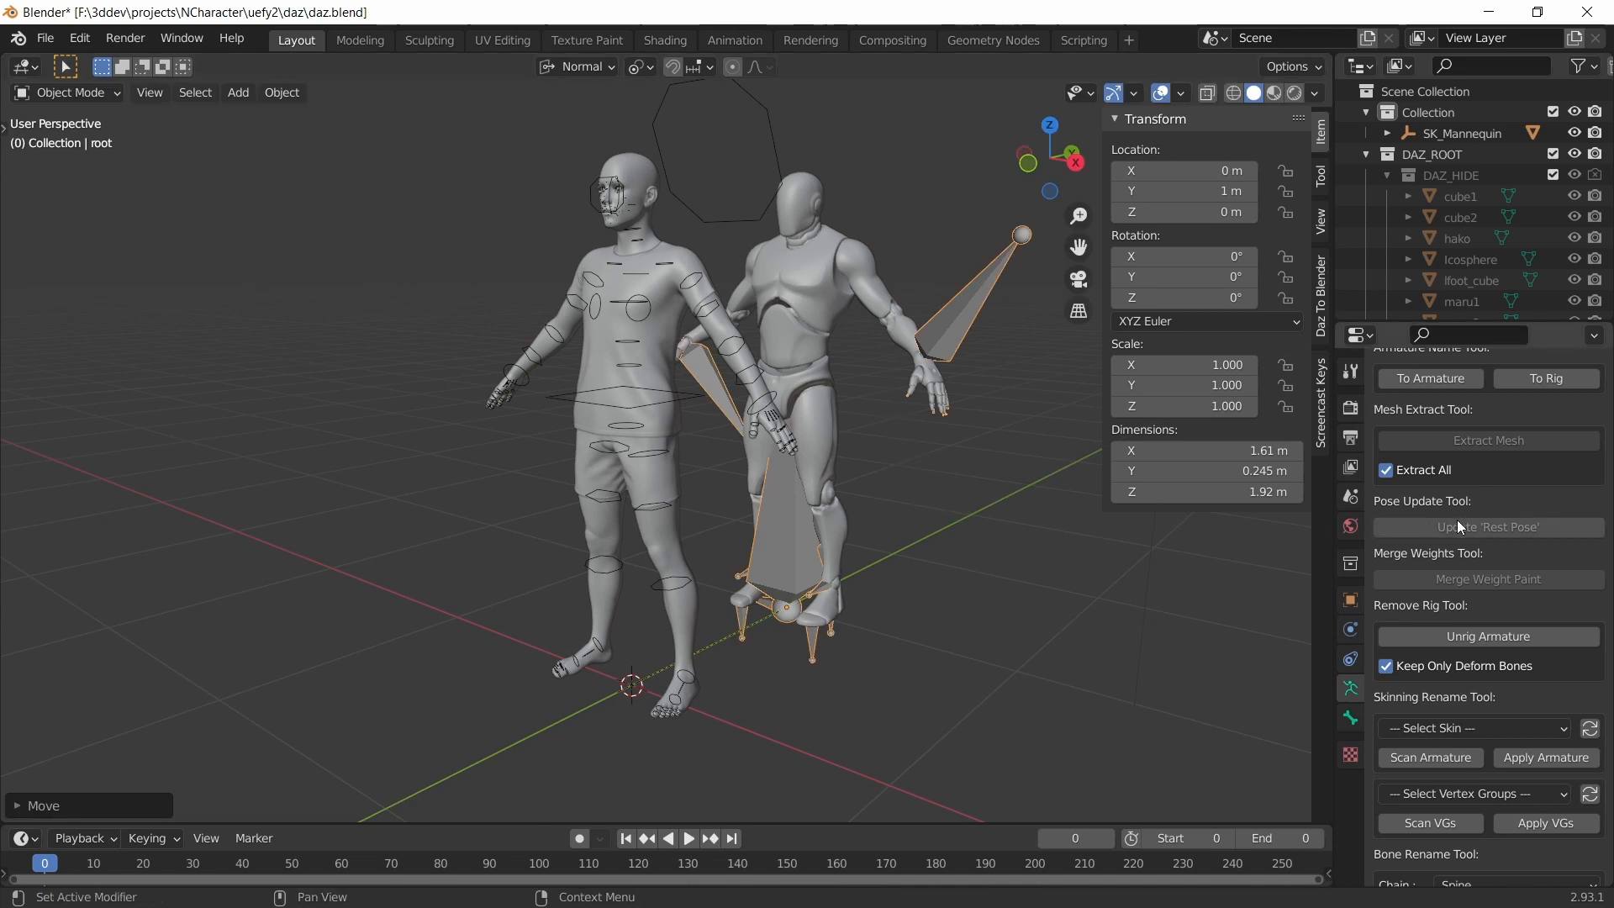
- Run Uefy's Fix Mannequin operator on the mannequin's root armature
scroll(1480, 506, "up", 15)
scroll(1480, 471, "up", 3)
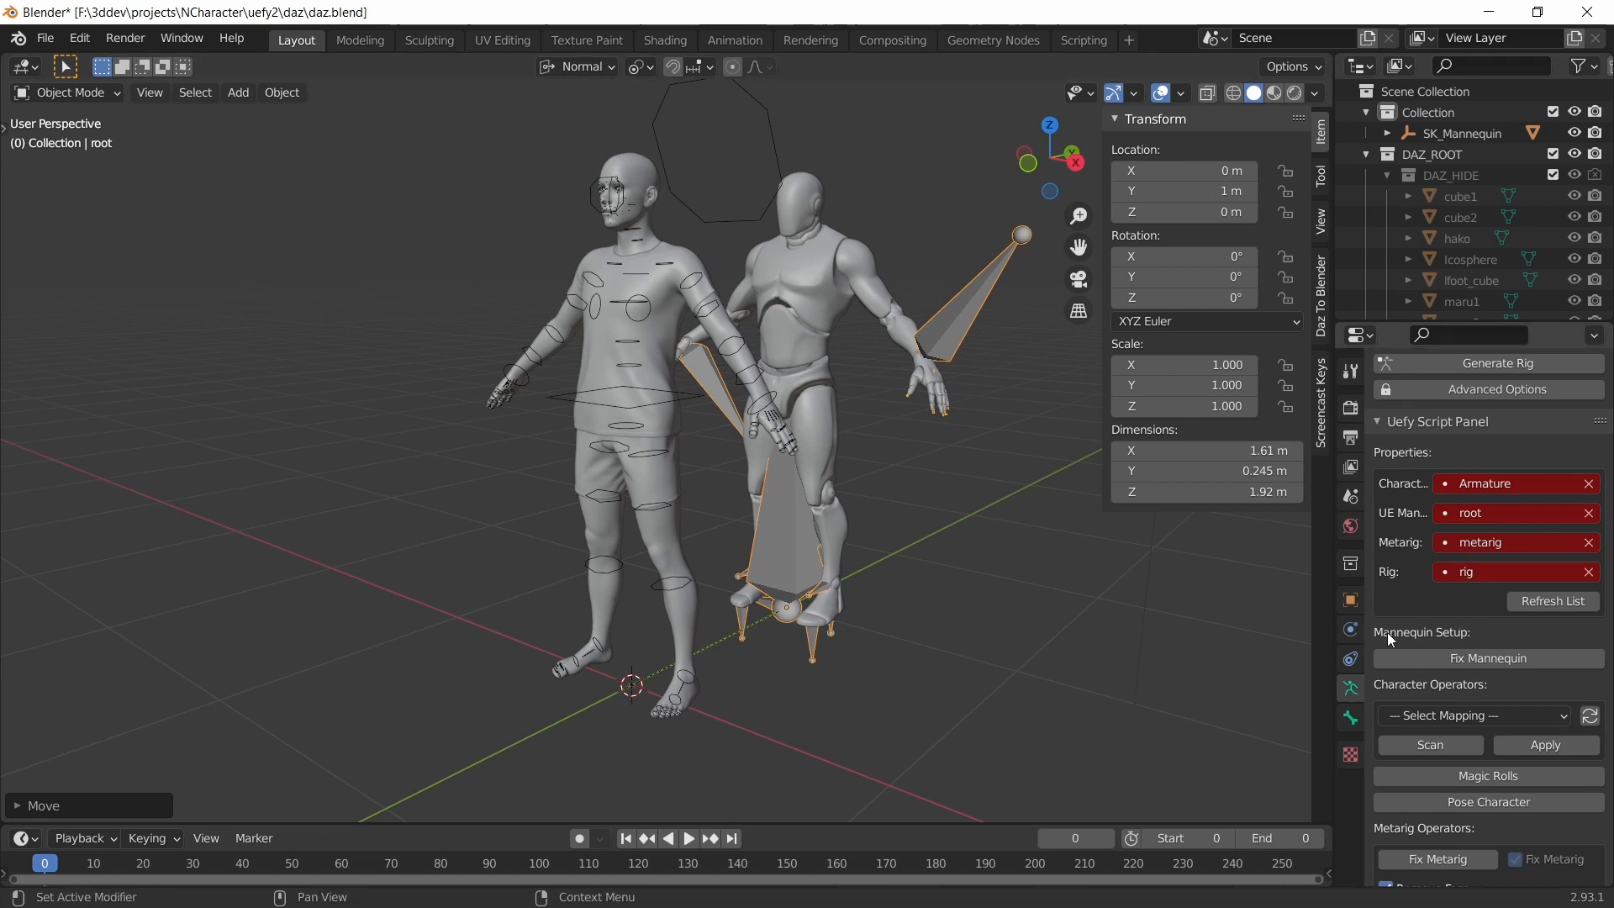
left_click(1427, 657)
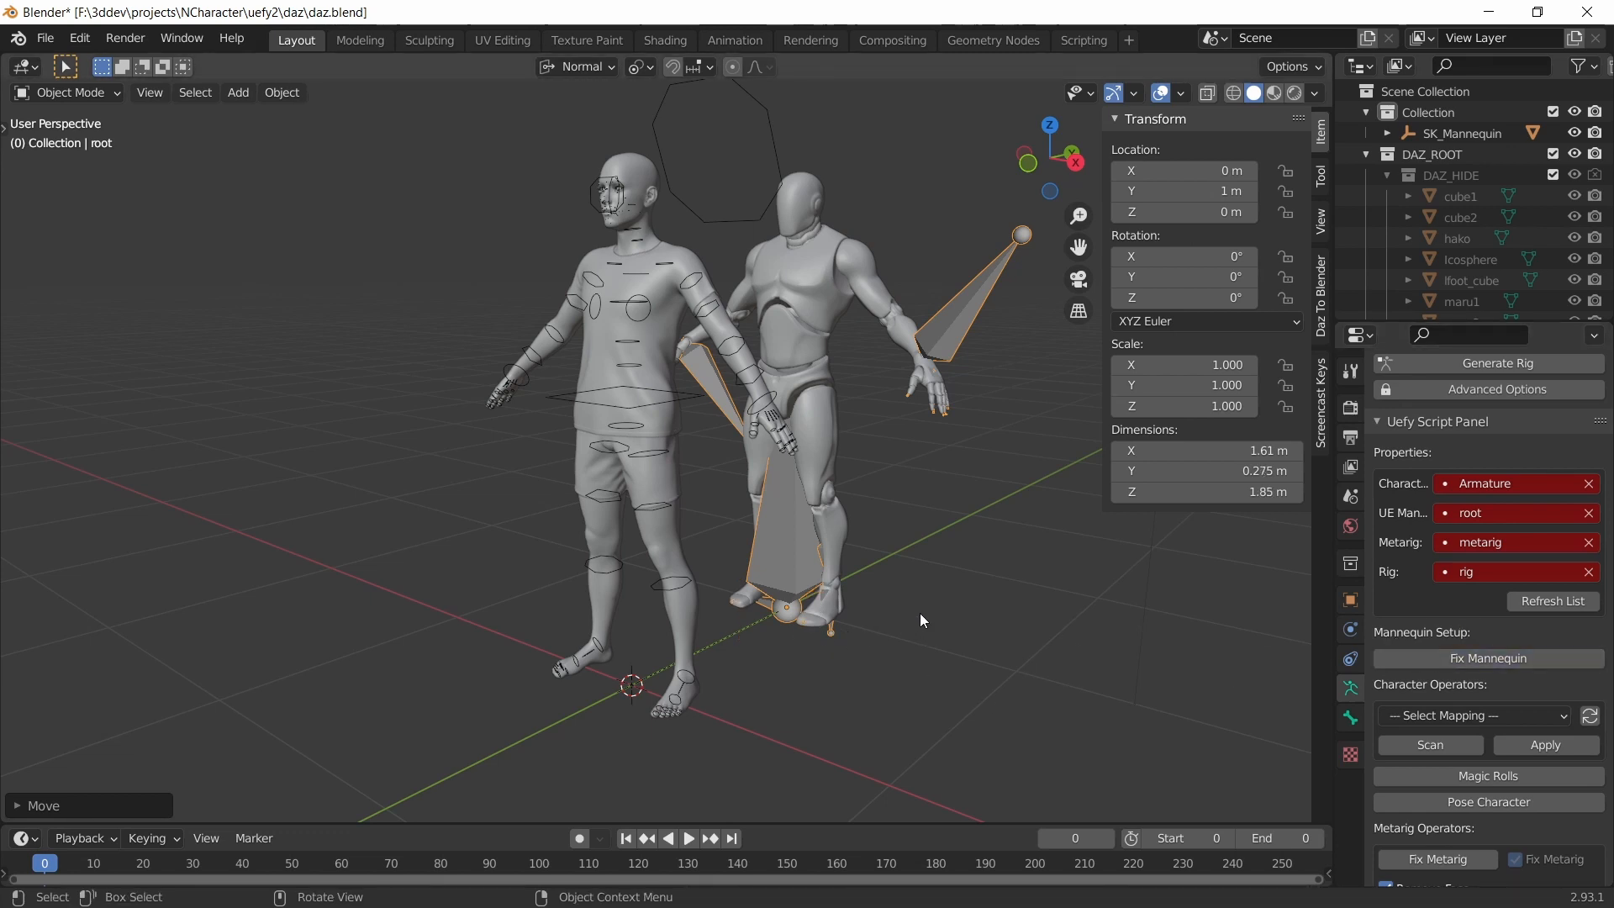
- Set the mannequin's root armature to display in front of its mesh
scroll(1470, 487, "up", 10)
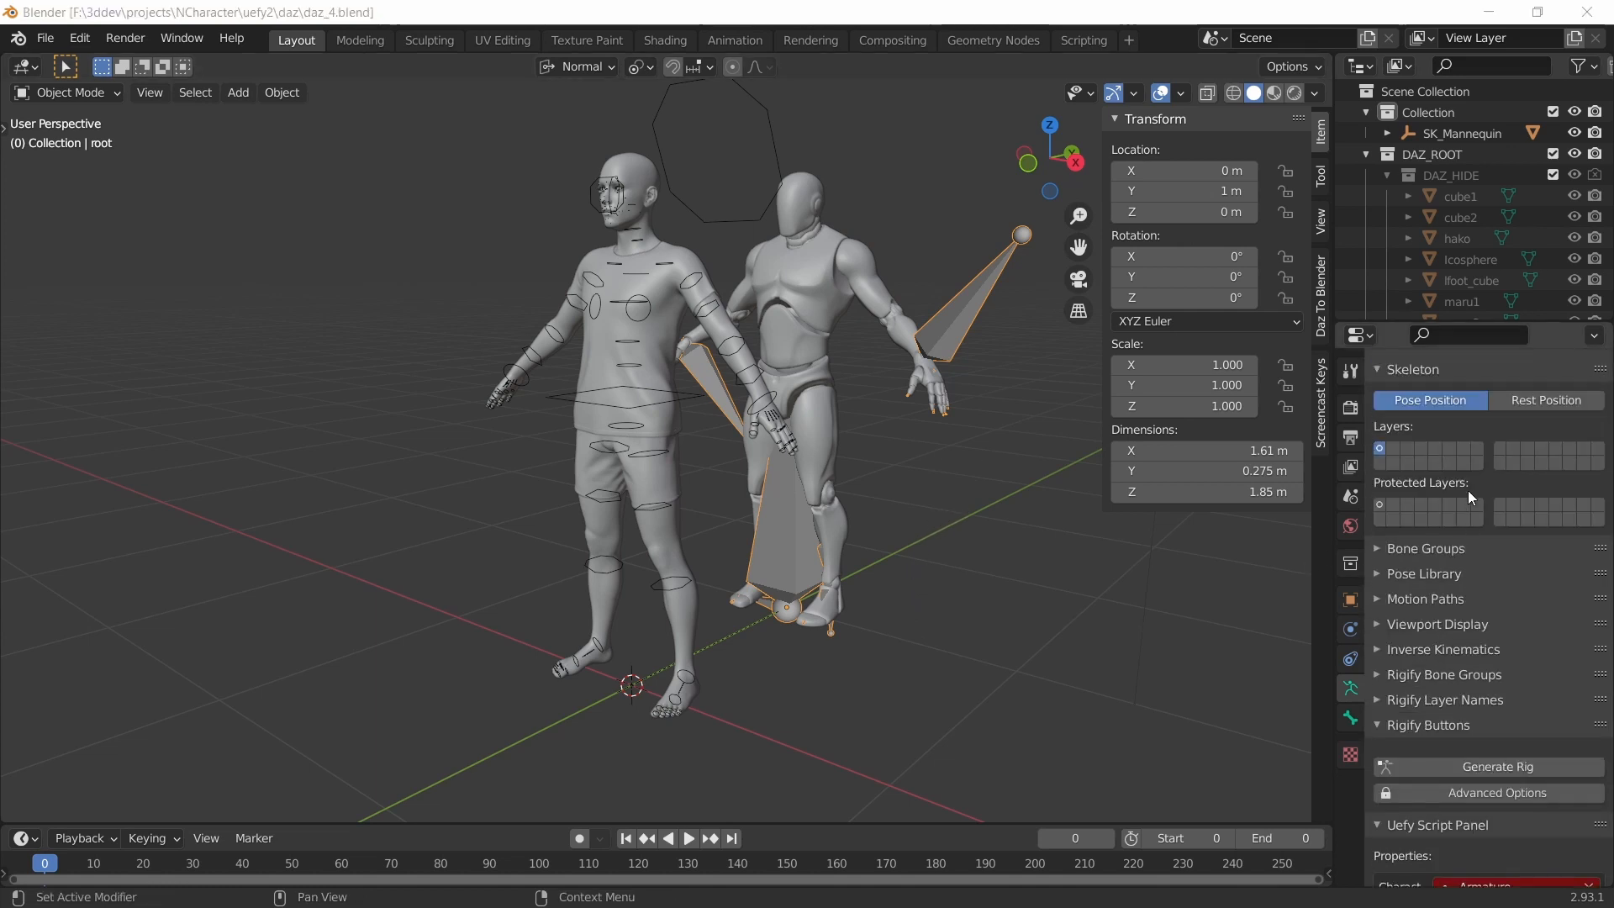
left_click(1439, 624)
left_click(1483, 749)
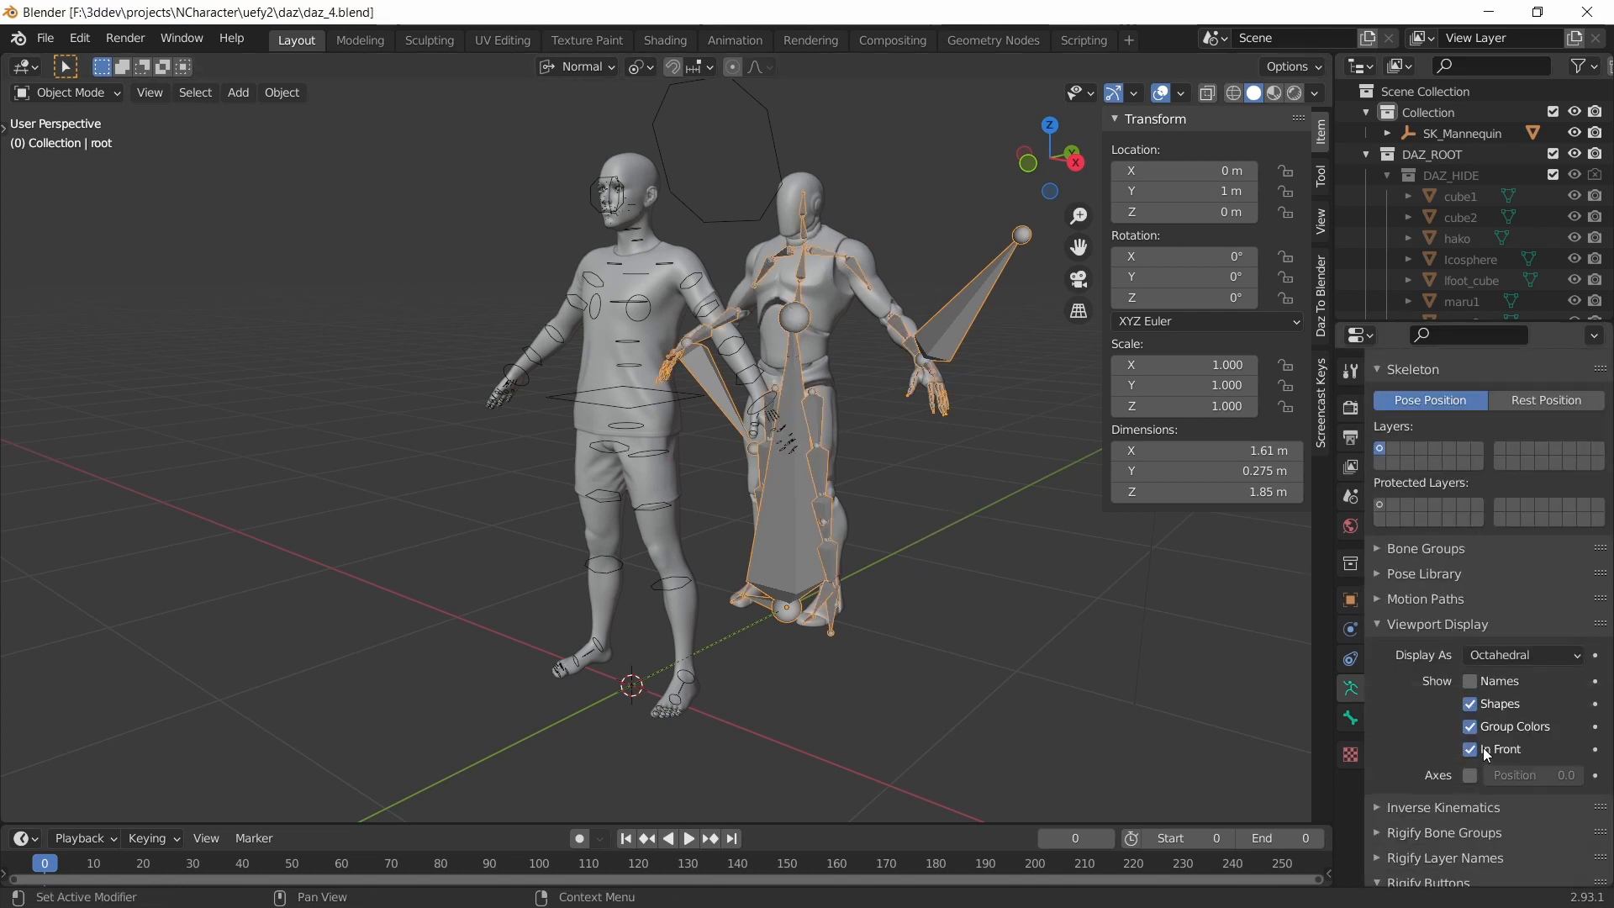
- In Edit Mode, hide the mannequin's large IK hand bones, including ik_hand_root and ik_hand_r
key("Tab")
scroll(807, 593, "up", 5)
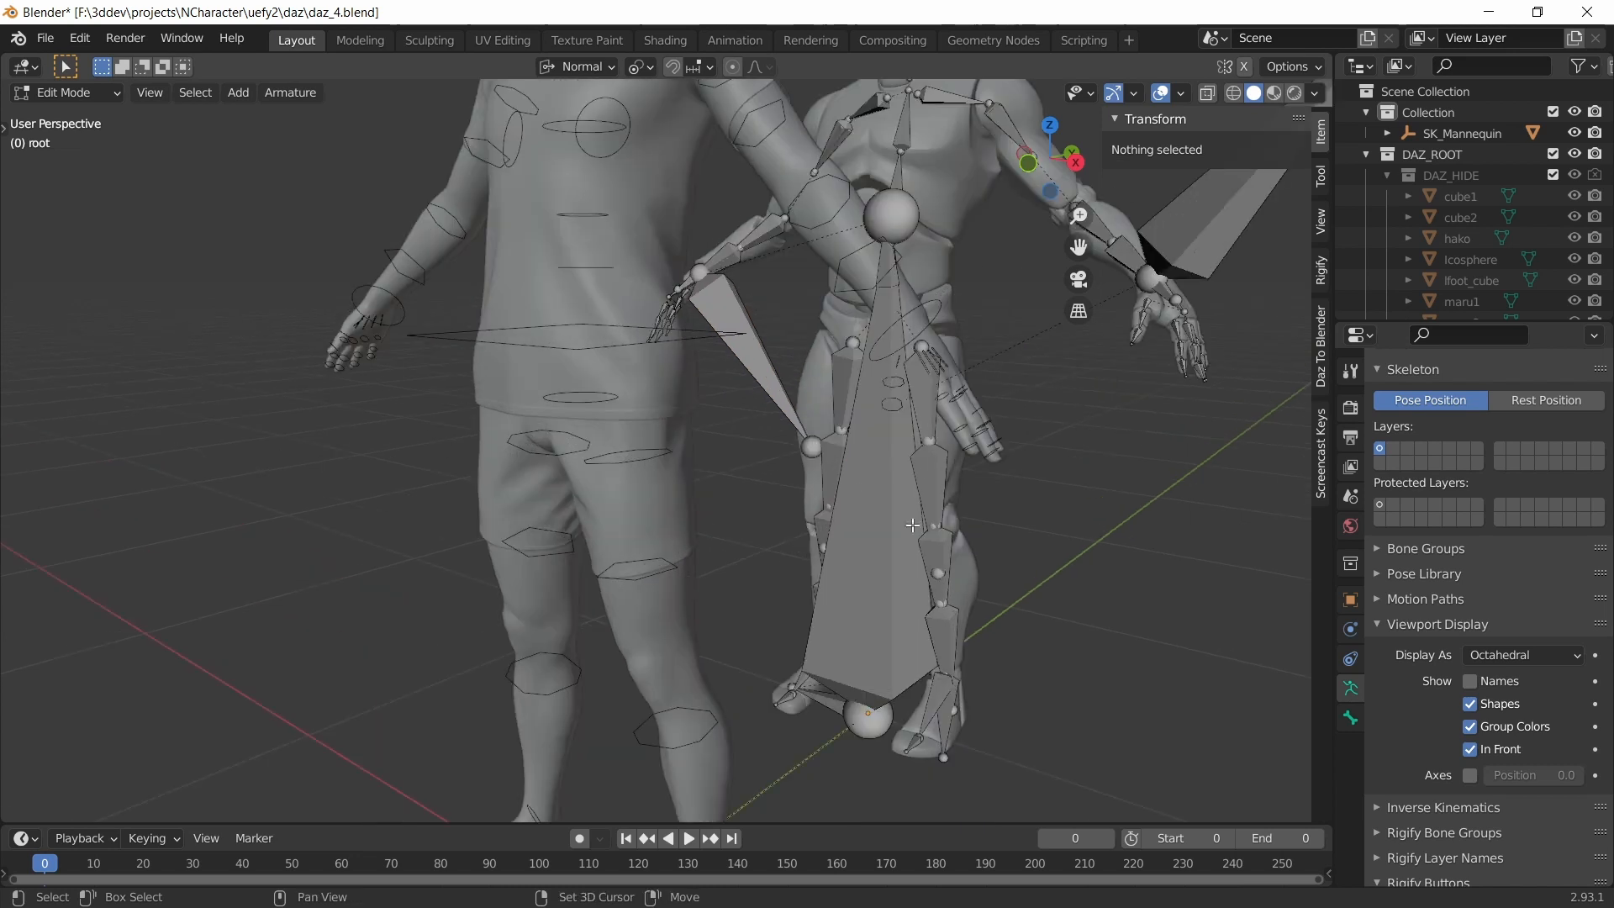
left_click(806, 594)
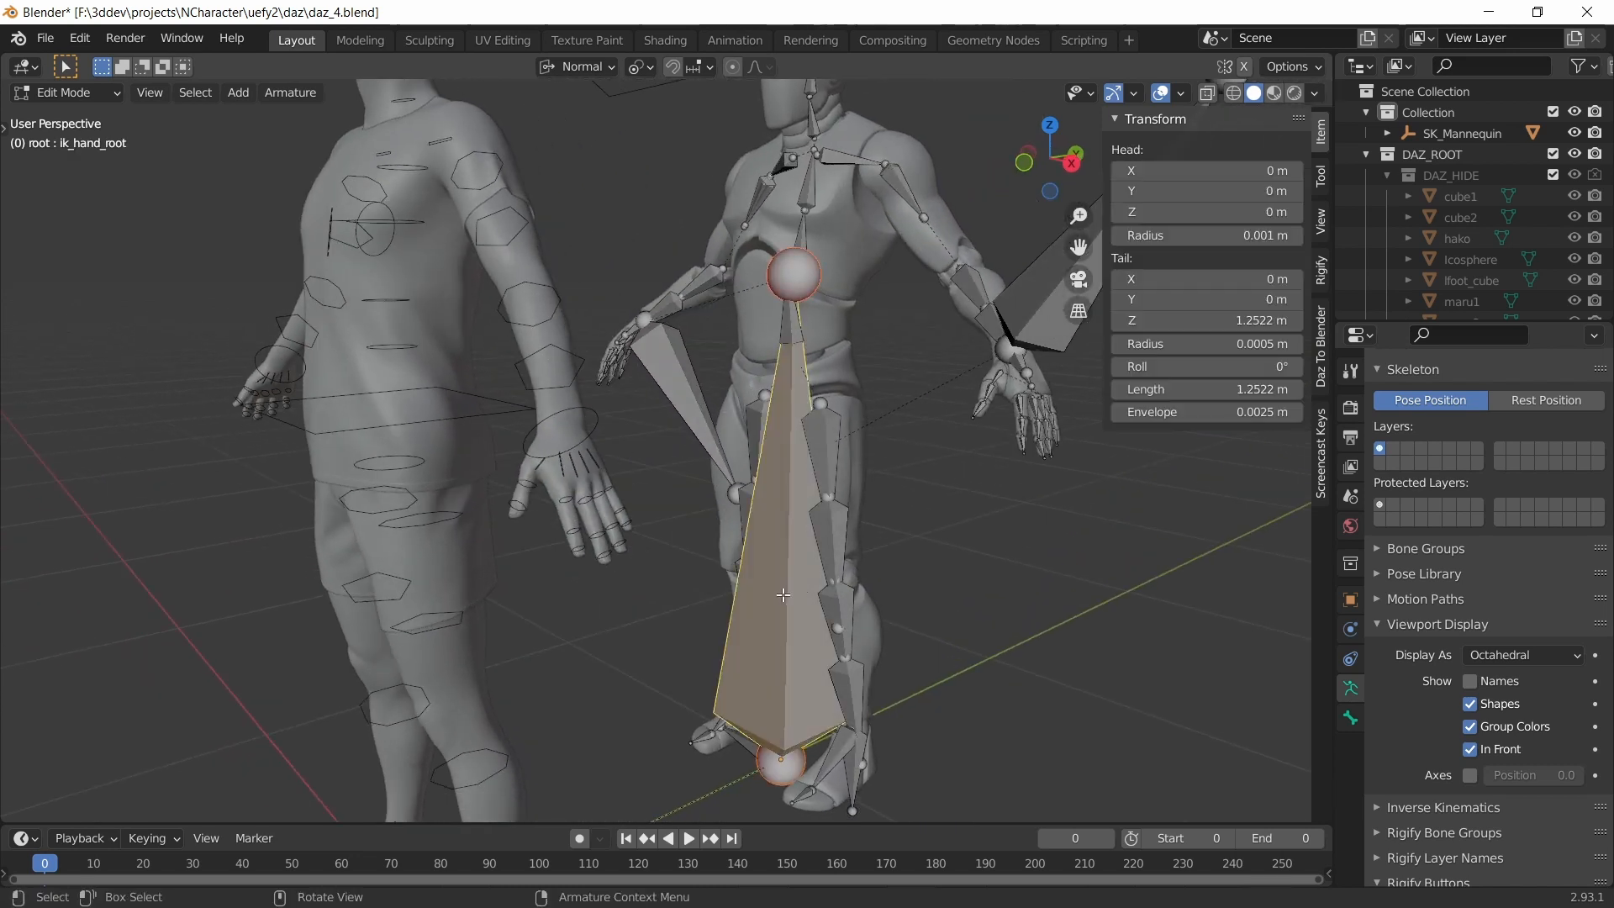
key("h")
left_click(700, 428)
key("h")
left_click(685, 402)
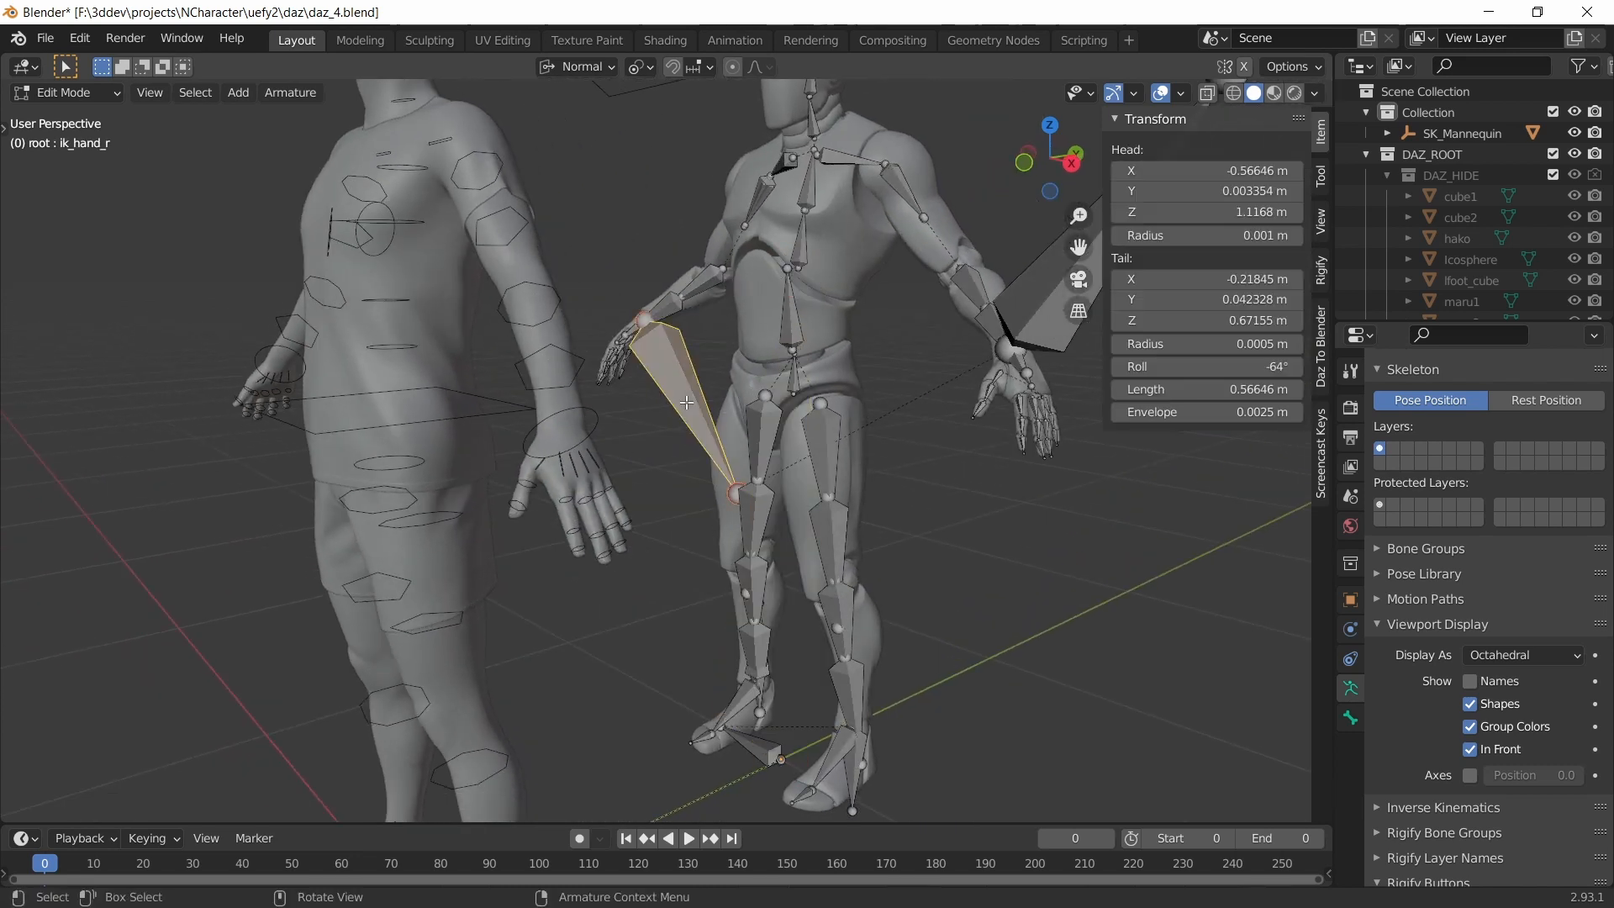
key("h")
left_click(1047, 292)
key("h")
- Inspect the mannequin's spine chain bone by bone, from pelvis through spine_01, spine_02 and neck_01 to the head
scroll(897, 405, "down", 1)
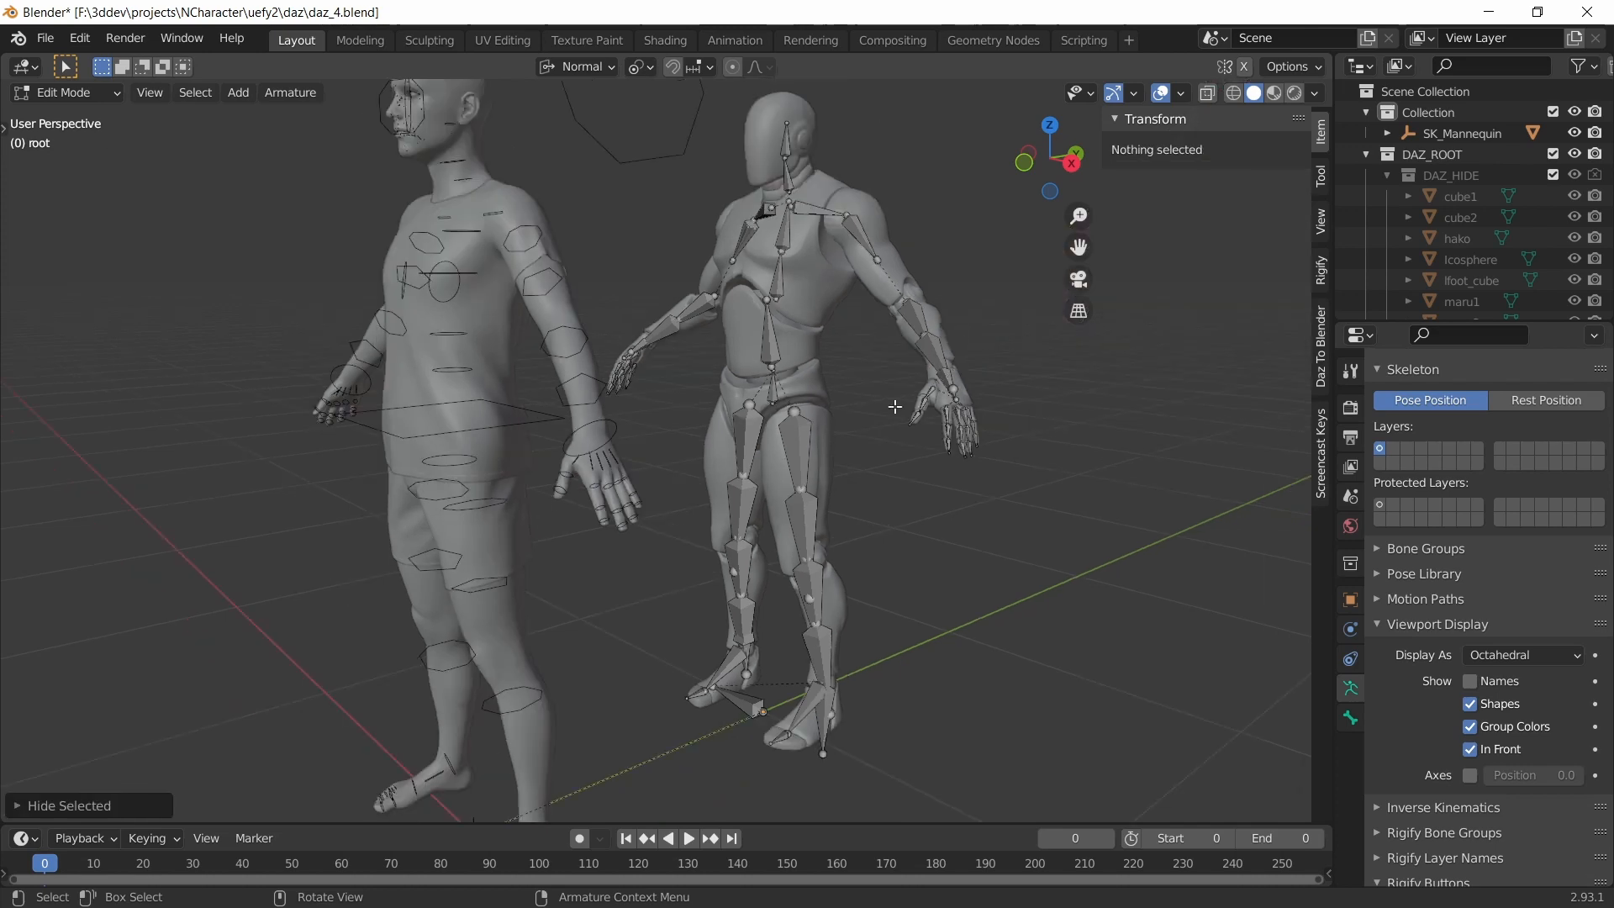
scroll(812, 437, "up", 1)
middle_click_drag(821, 404, 745, 458, "shift")
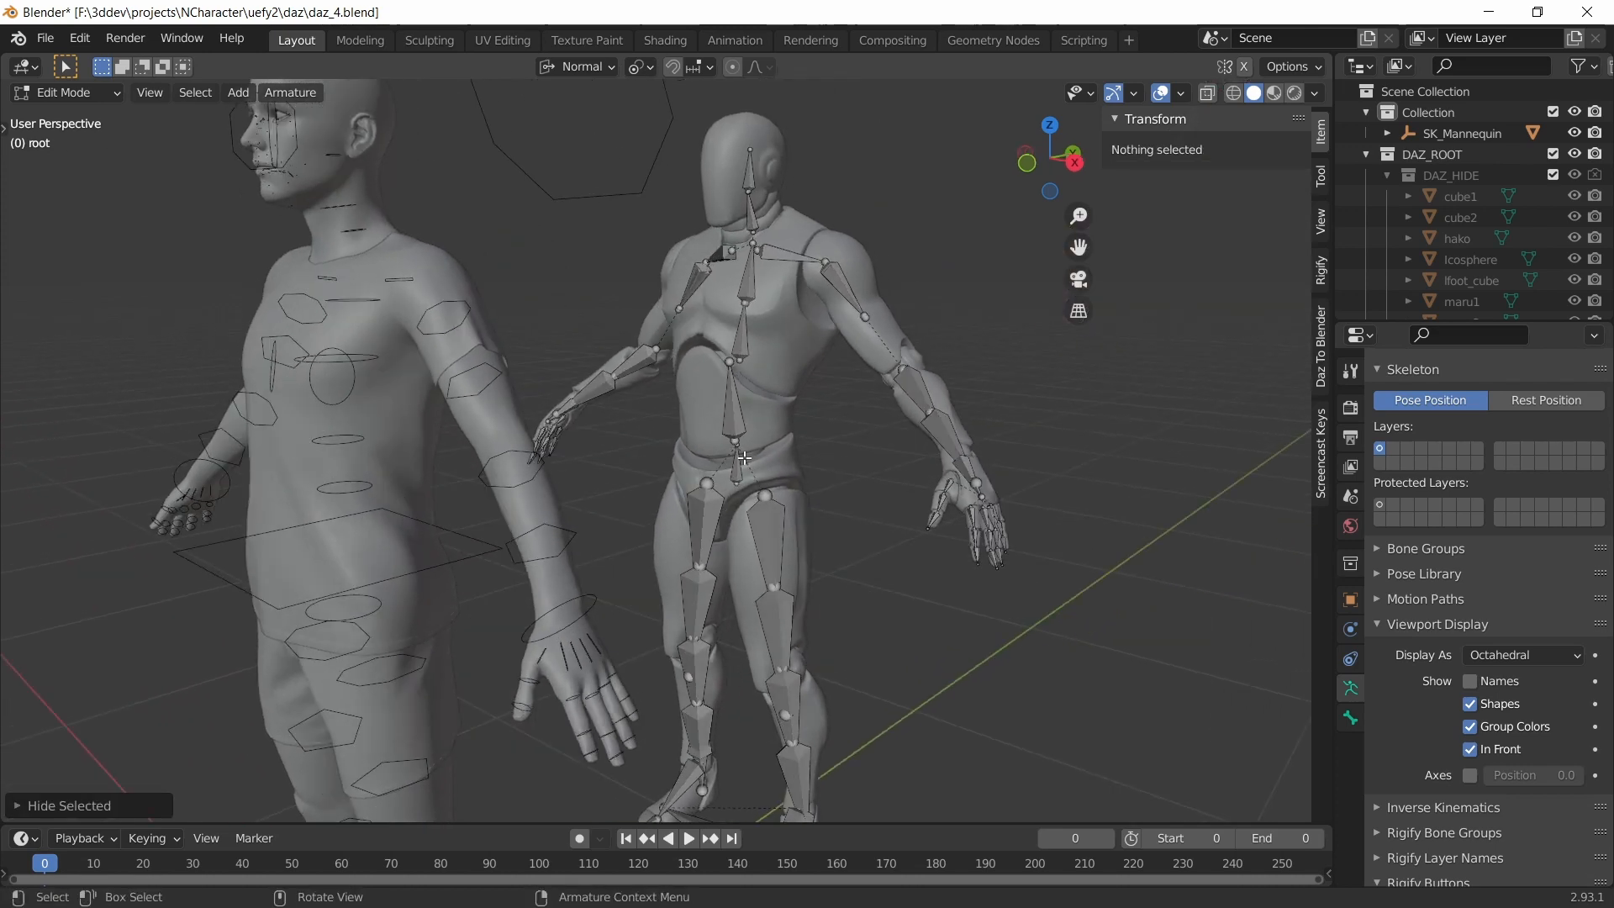
left_click(737, 467)
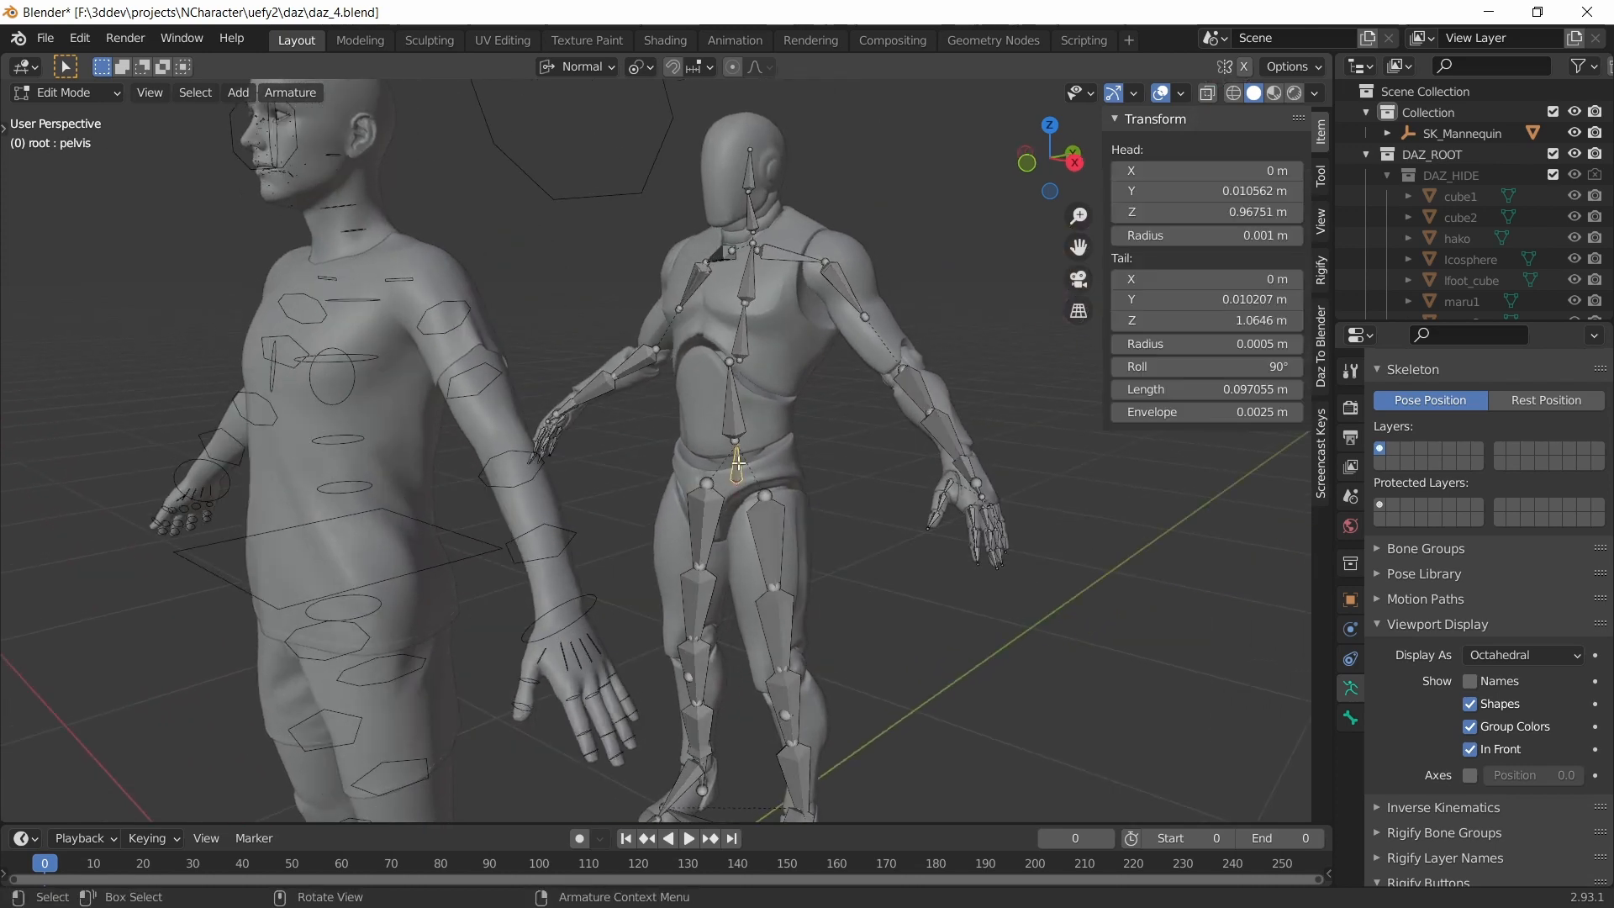
left_click(731, 396)
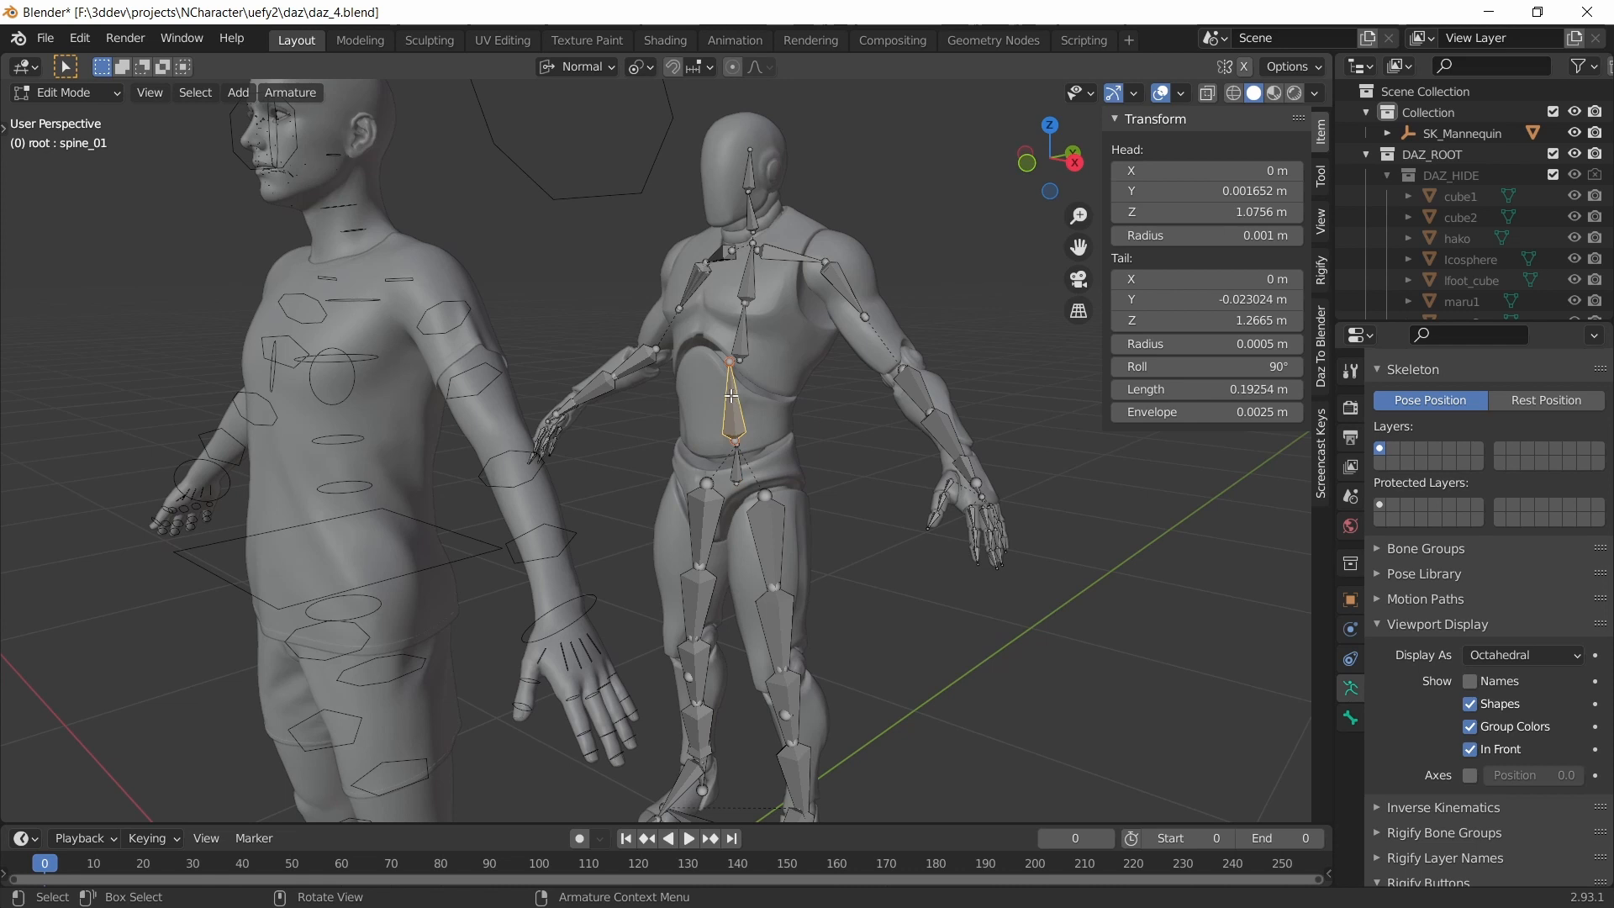
left_click(741, 329)
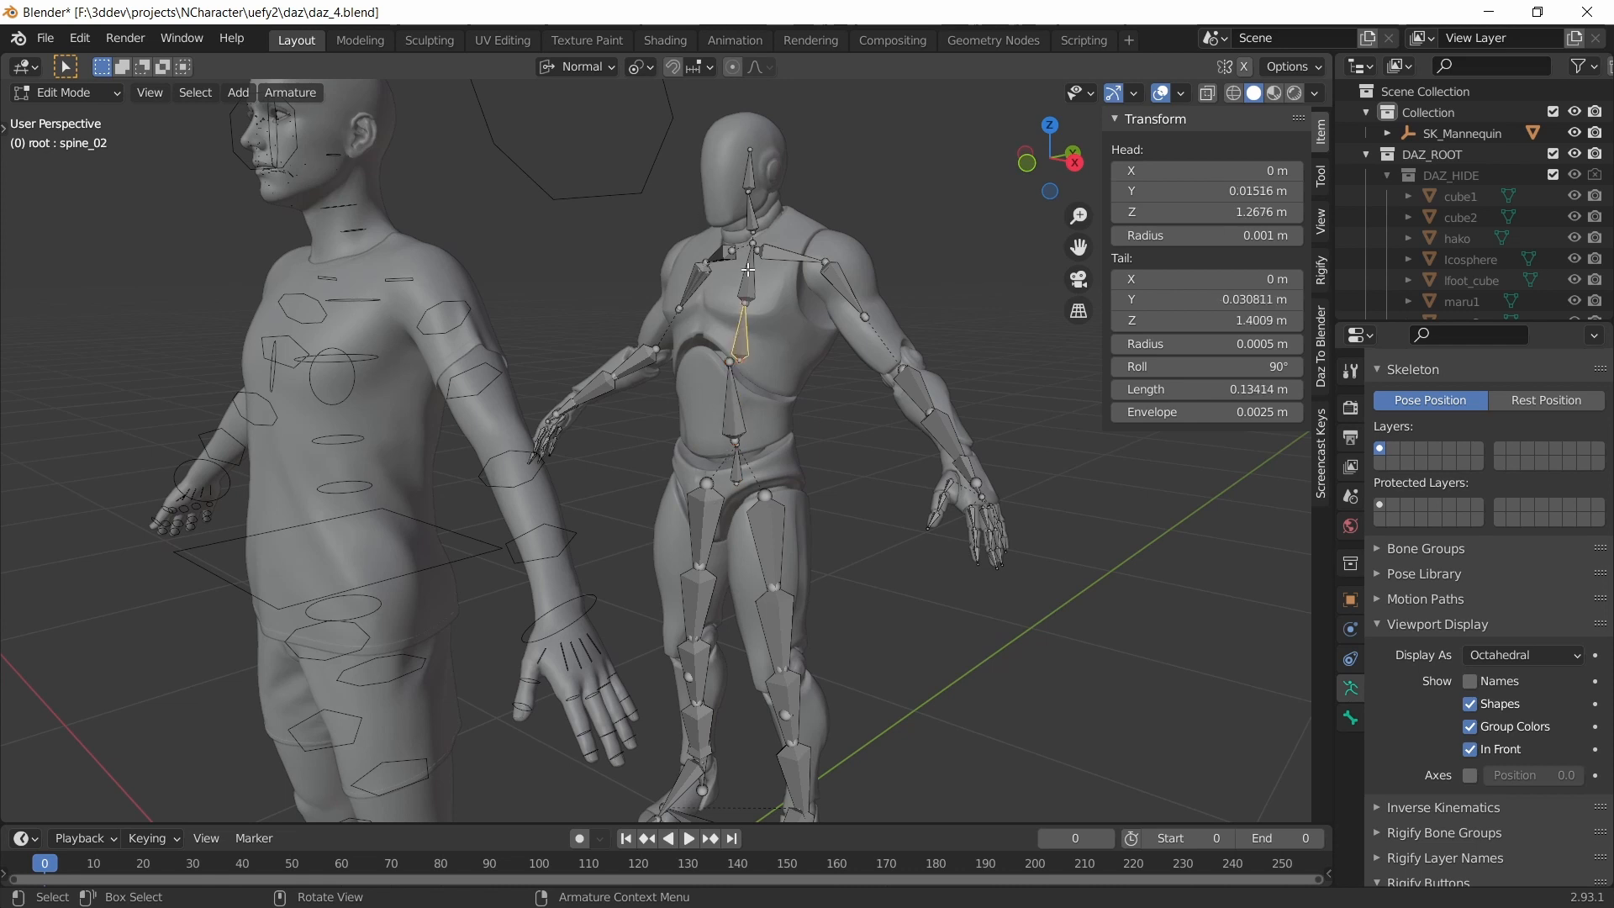
left_click(751, 194)
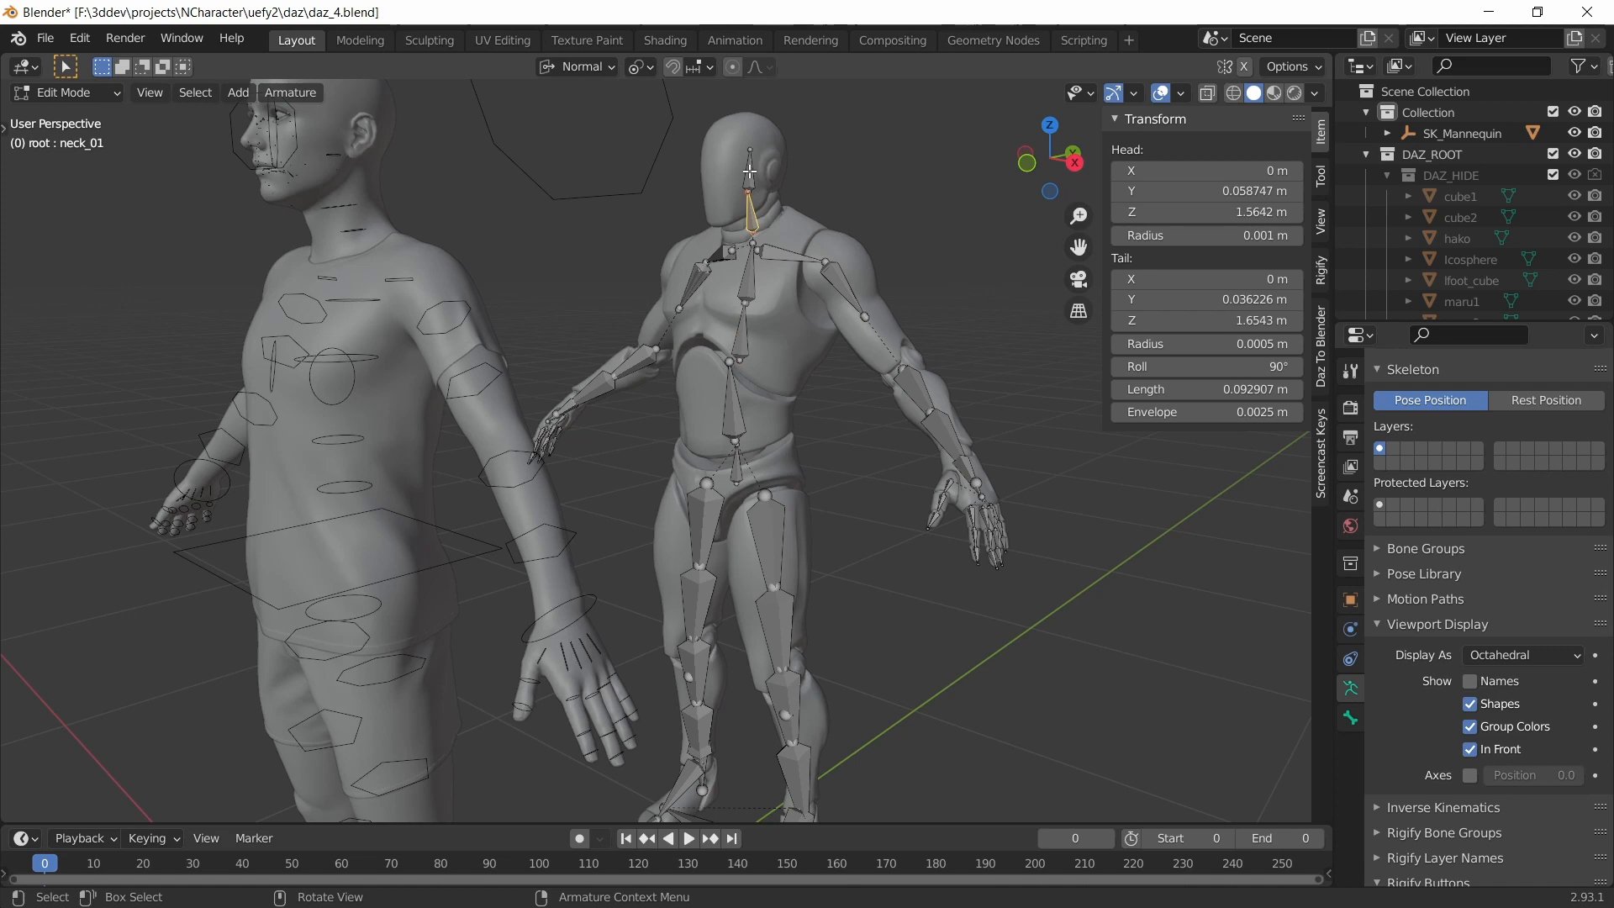
left_click(749, 171)
- Examine the mannequin's left limb end bones: hand_l, foot_l and ball_l
middle_click_drag(872, 443, 860, 290, "shift")
middle_click_drag(872, 437, 791, 350)
scroll(872, 437, "up", 3)
left_click(821, 264)
middle_click_drag(822, 264, 491, 249)
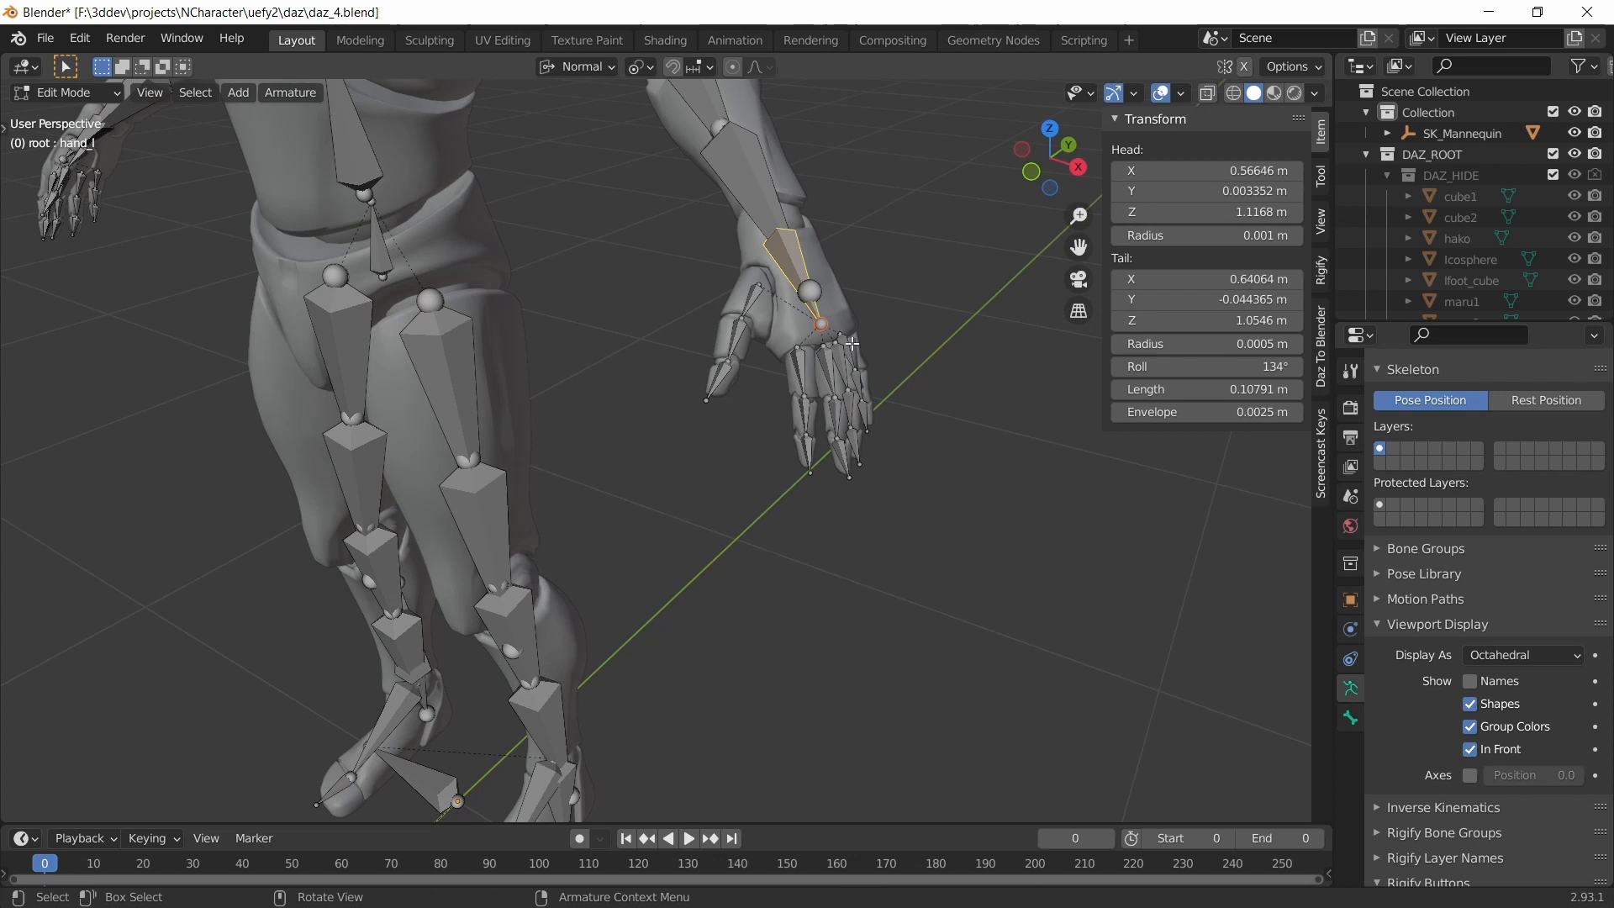
scroll(726, 559, "down", 1)
middle_click_drag(724, 564, 739, 407, "shift")
left_click(590, 662)
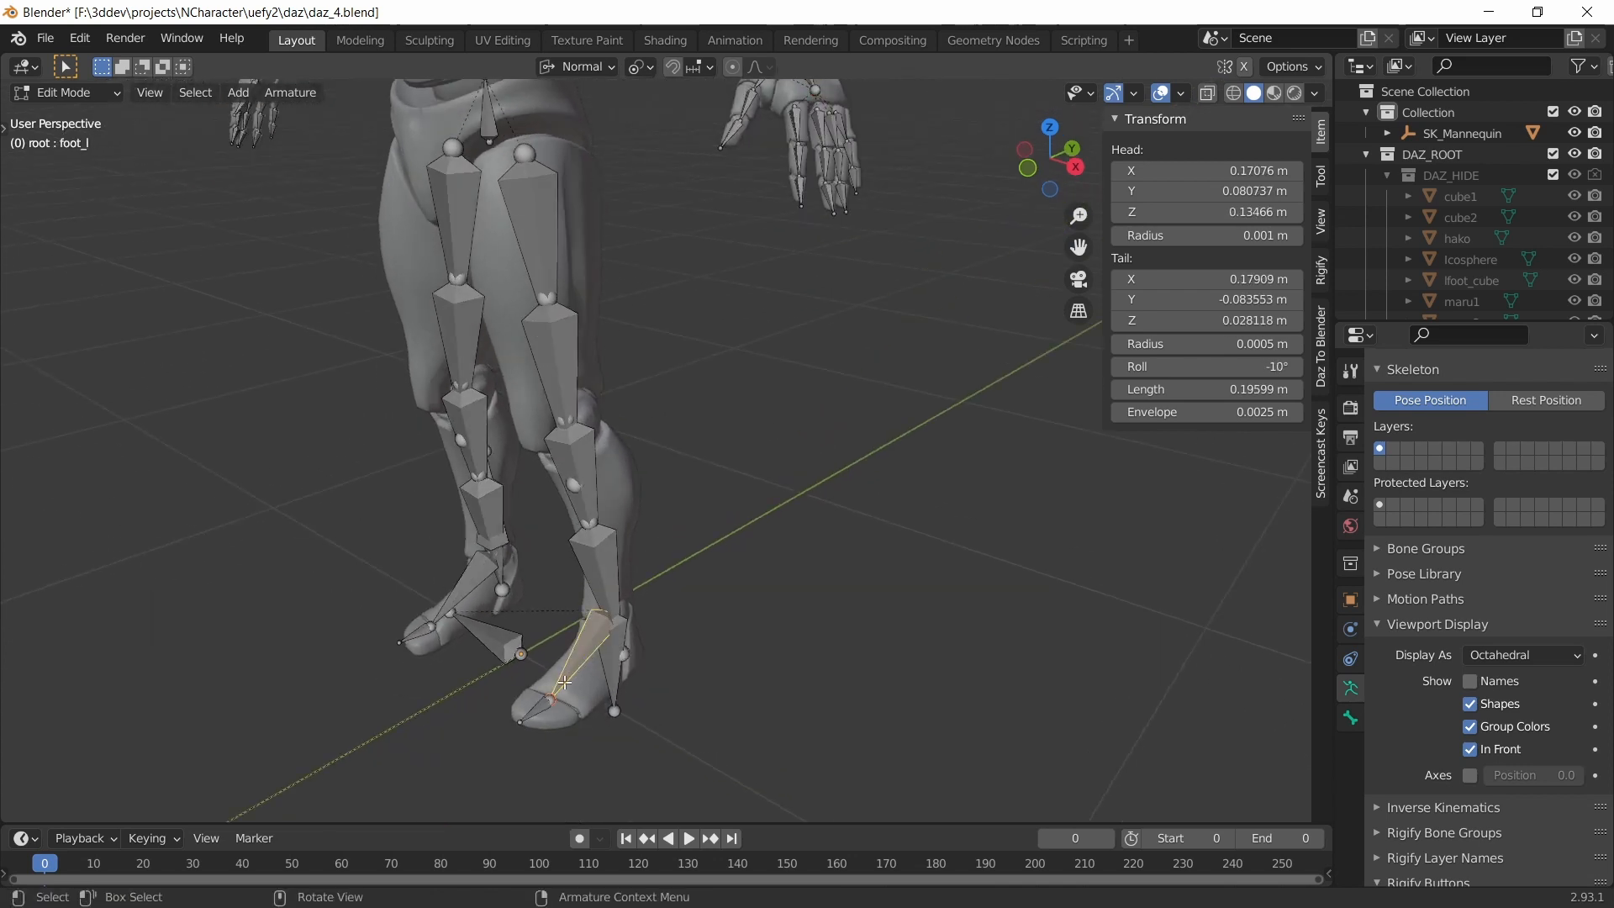
left_click(536, 715)
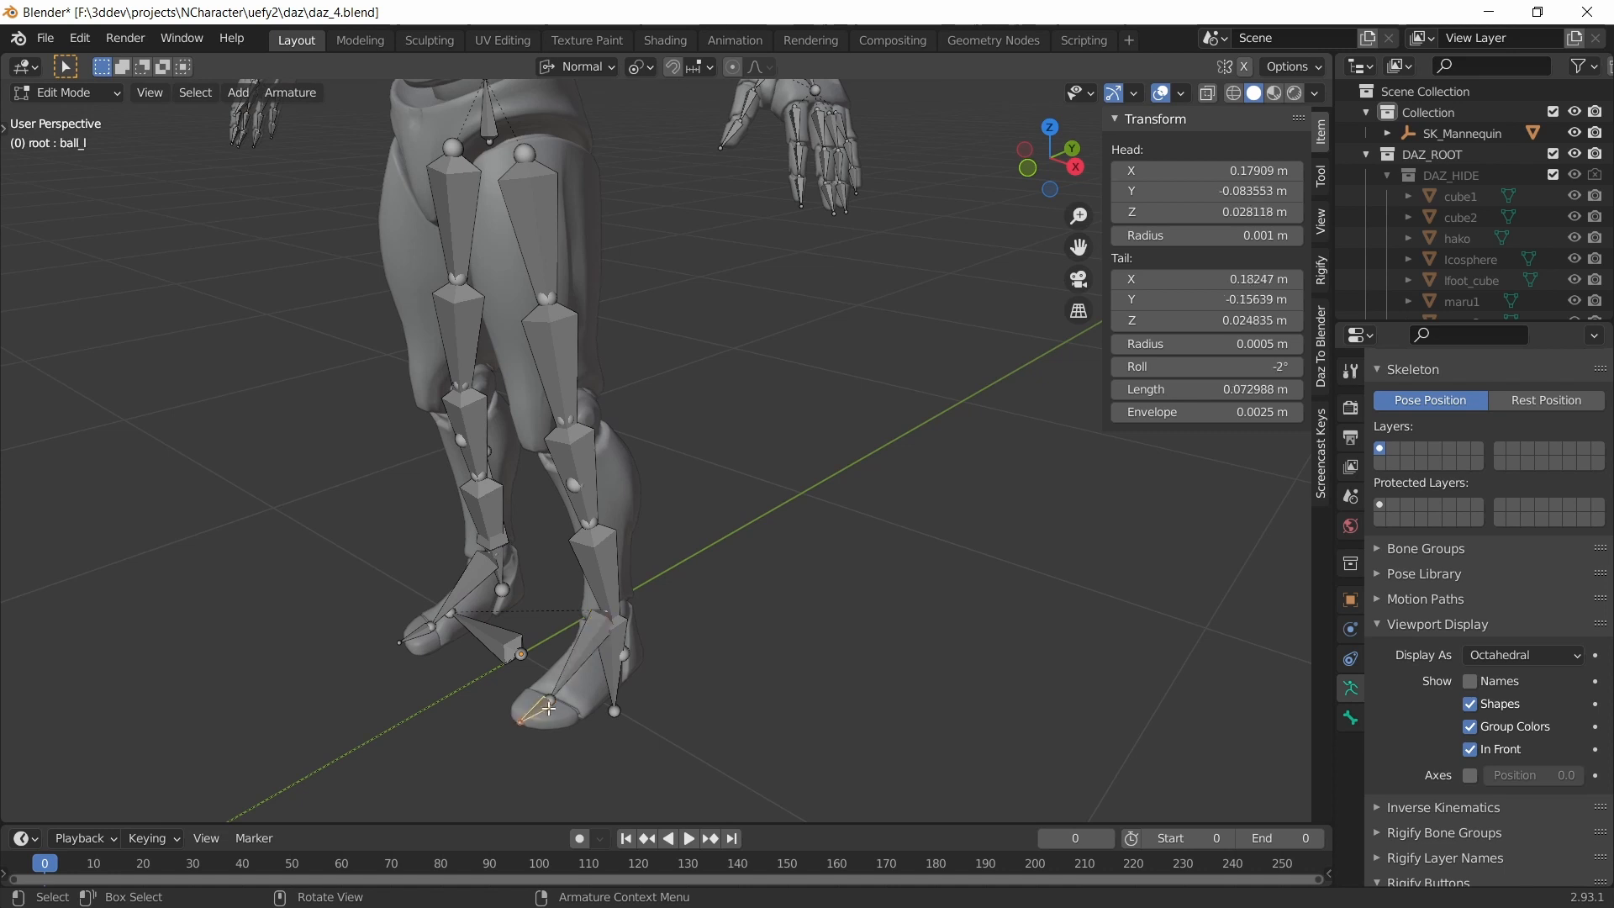
middle_click_drag(538, 725, 507, 721)
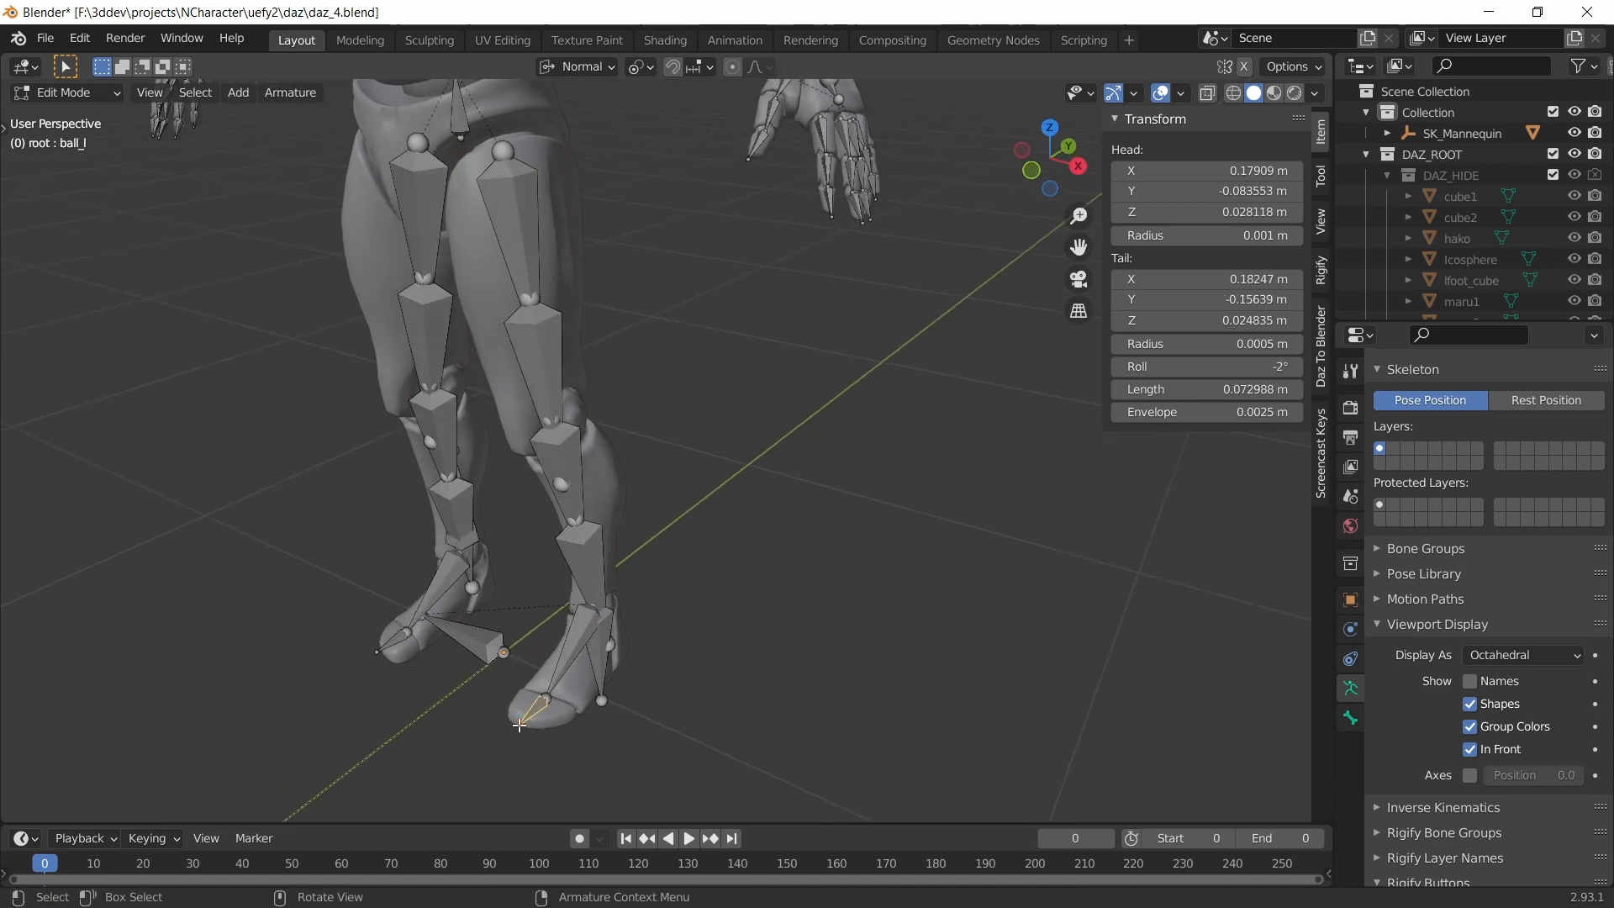
- Hide the Collection that holds the mannequin so only the Daz figure is shown
scroll(557, 678, "down", 4)
middle_click_drag(580, 483, 618, 556, "shift")
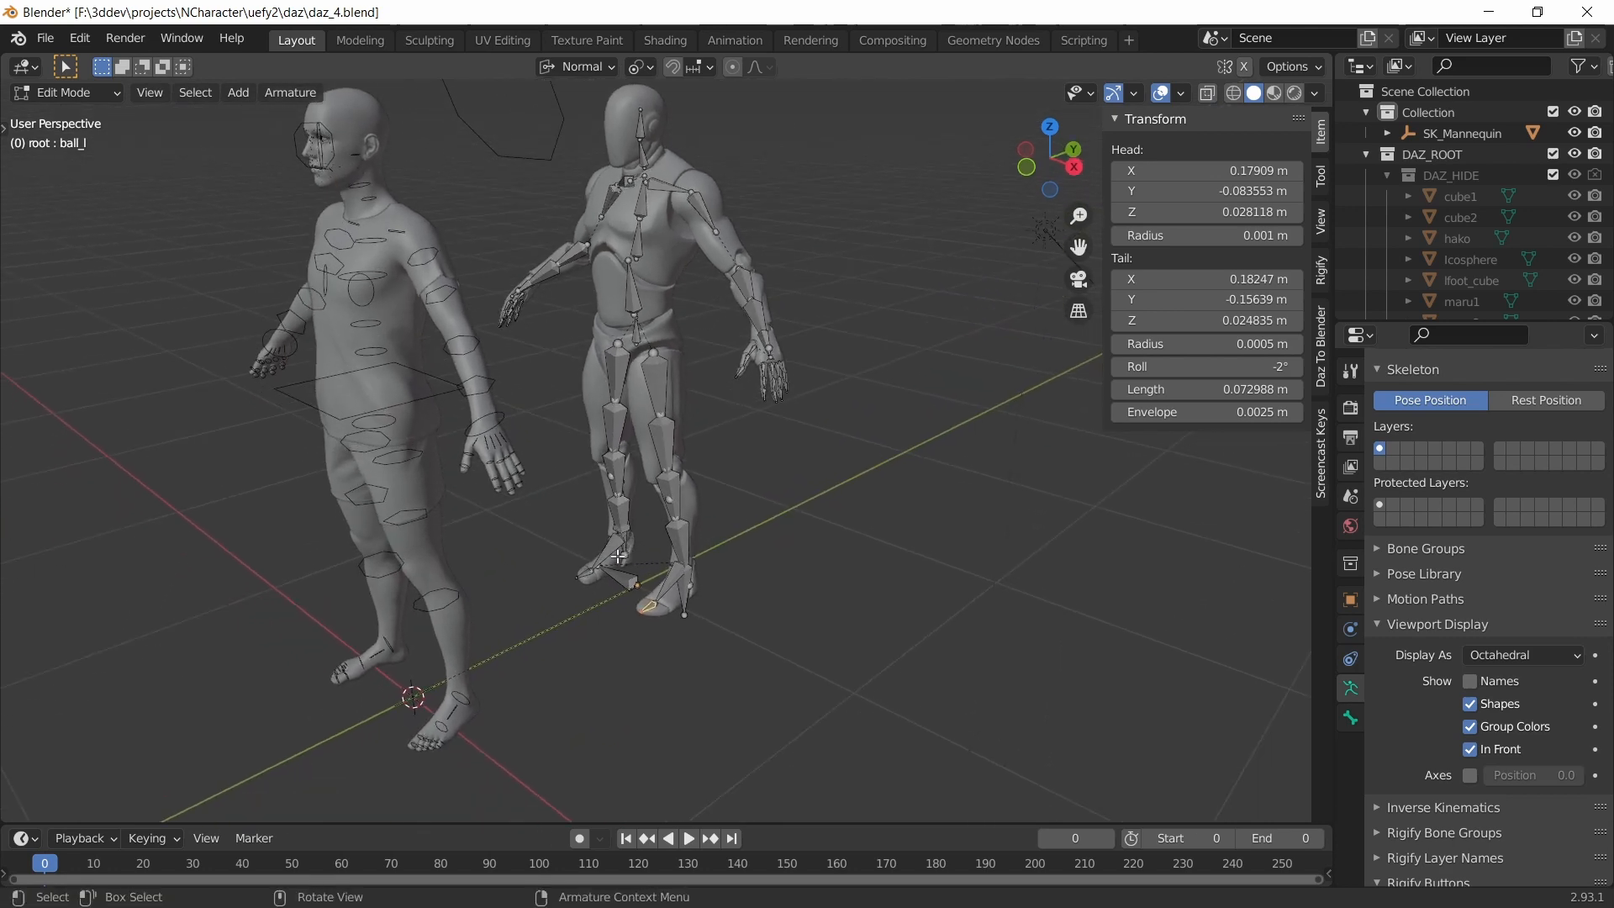
middle_click_drag(641, 569, 589, 563)
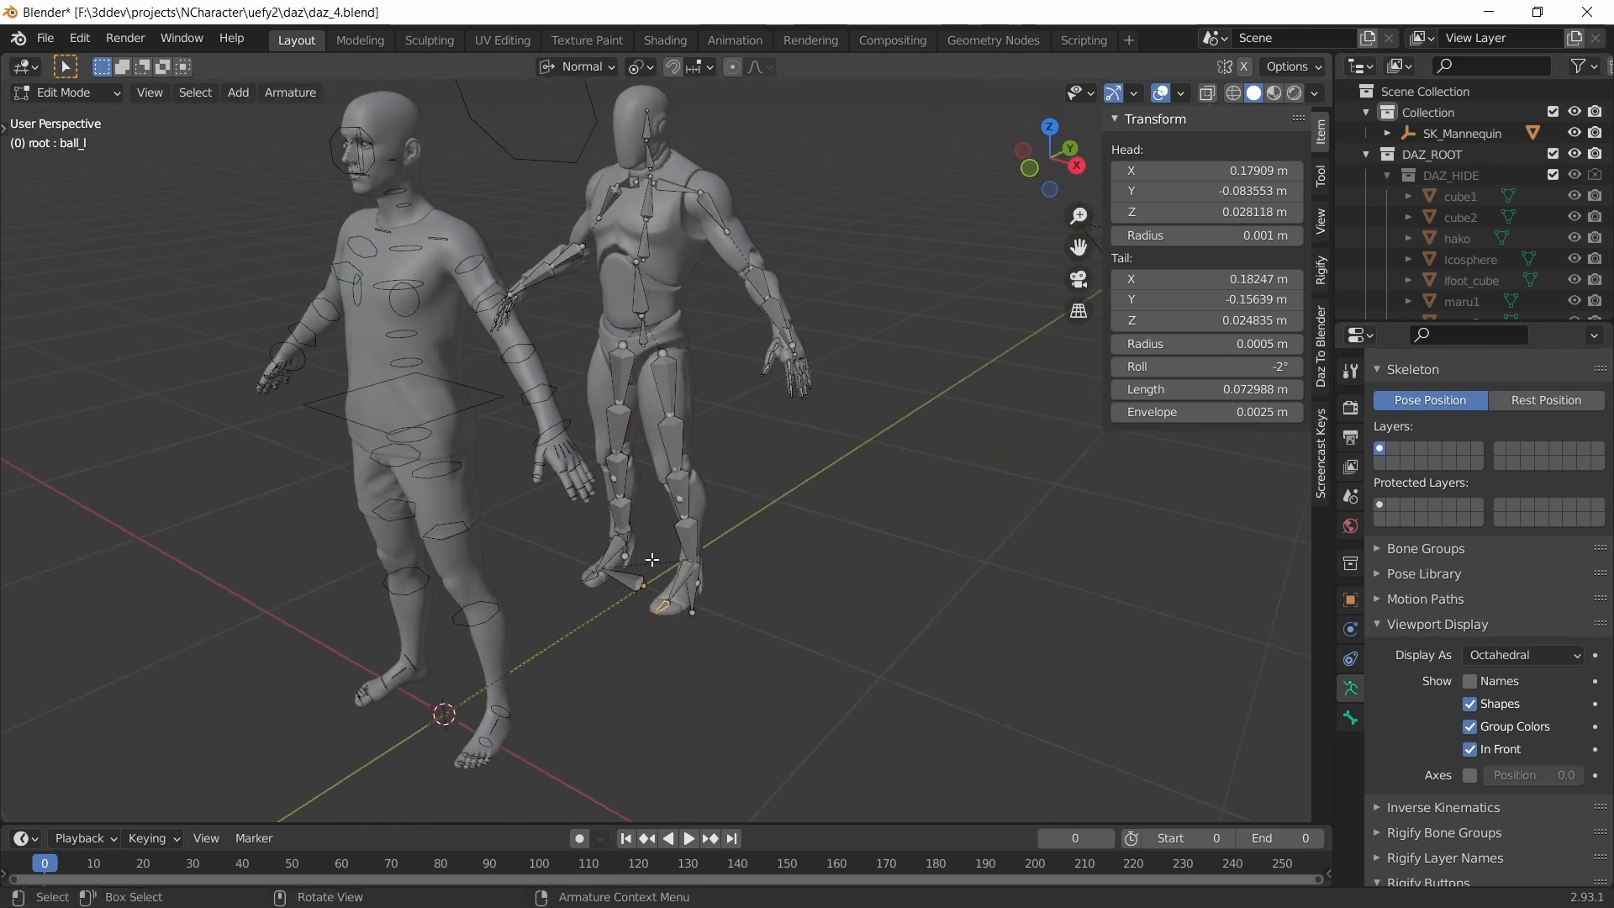
left_click(1574, 113)
- Return to Object Mode, select the Genesis8_1Male armature and turn off its custom bone shapes
middle_click_drag(554, 471, 711, 512)
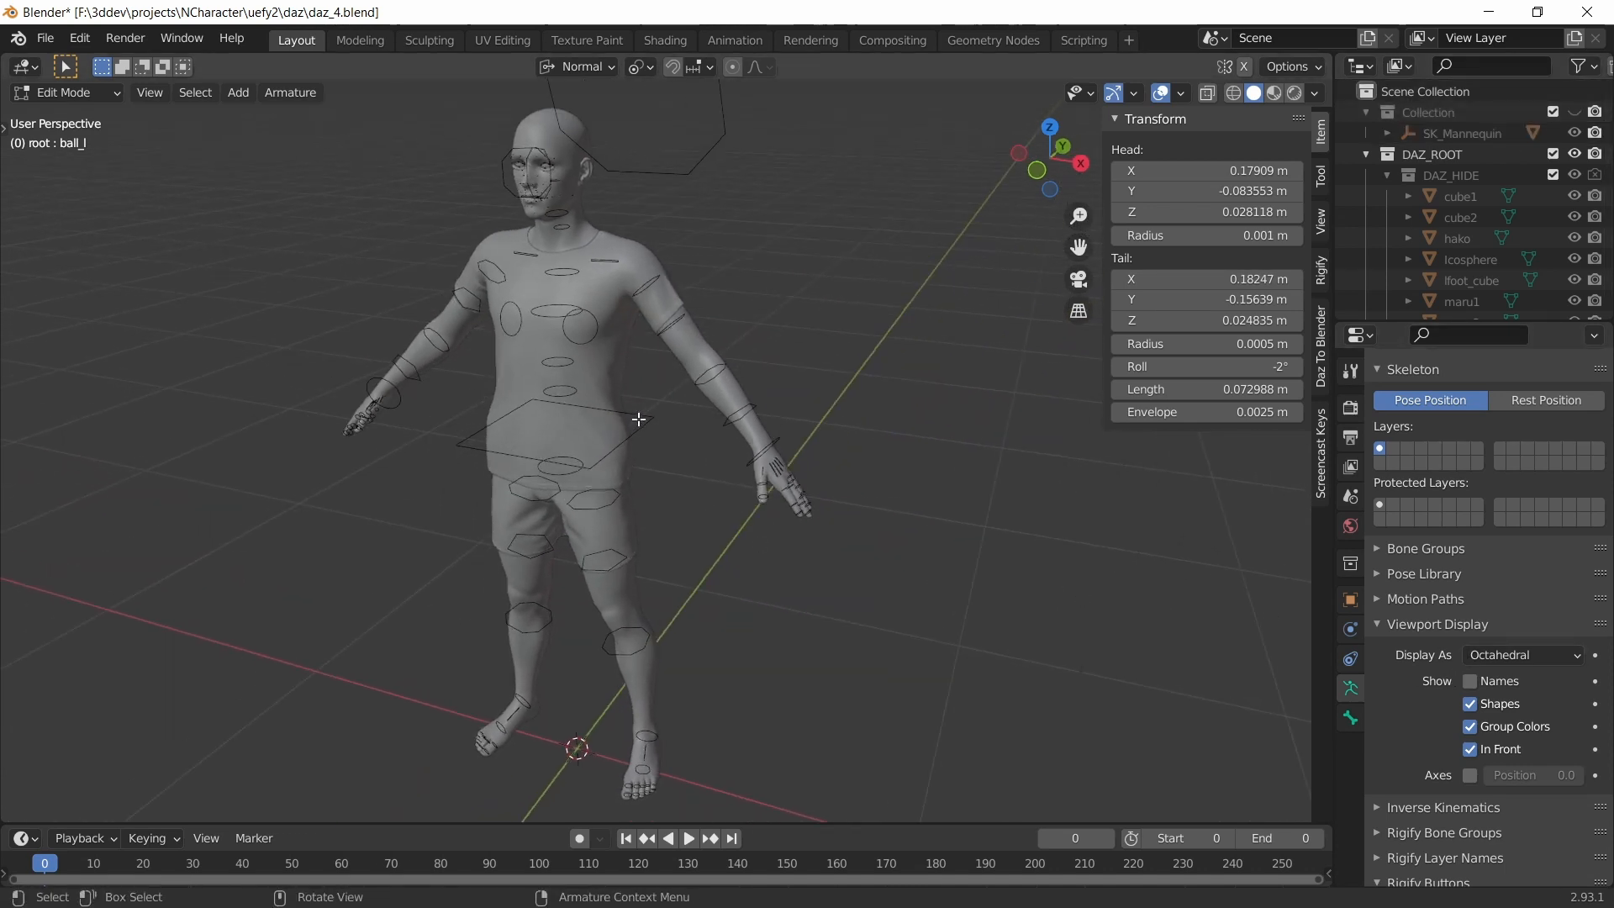
left_click(97, 92)
left_click(38, 117)
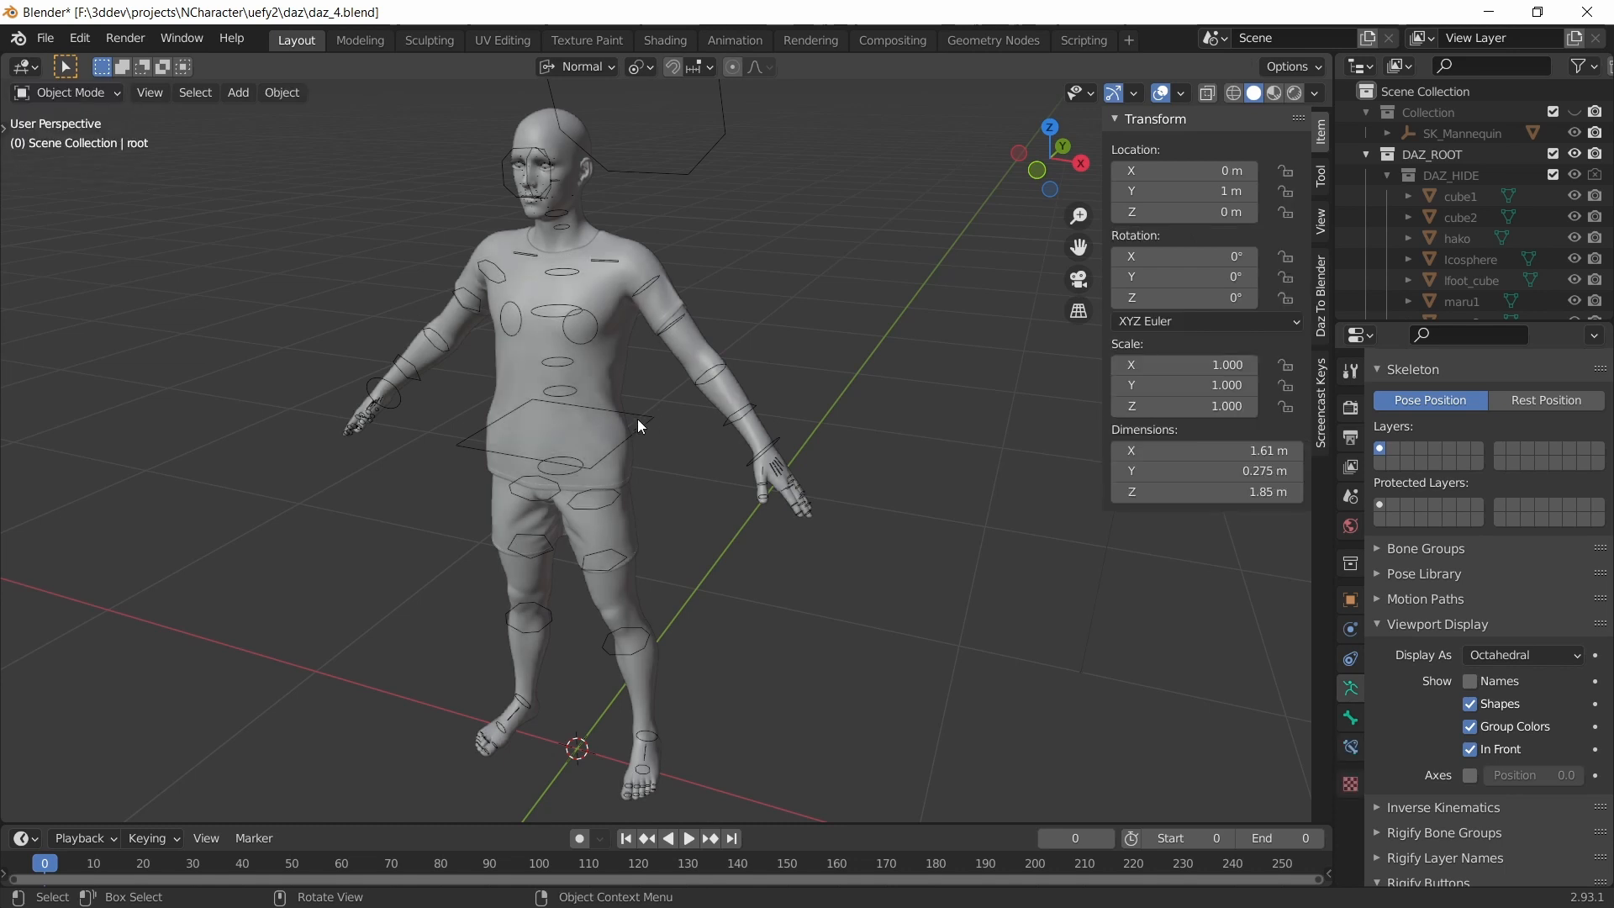
left_click(638, 423)
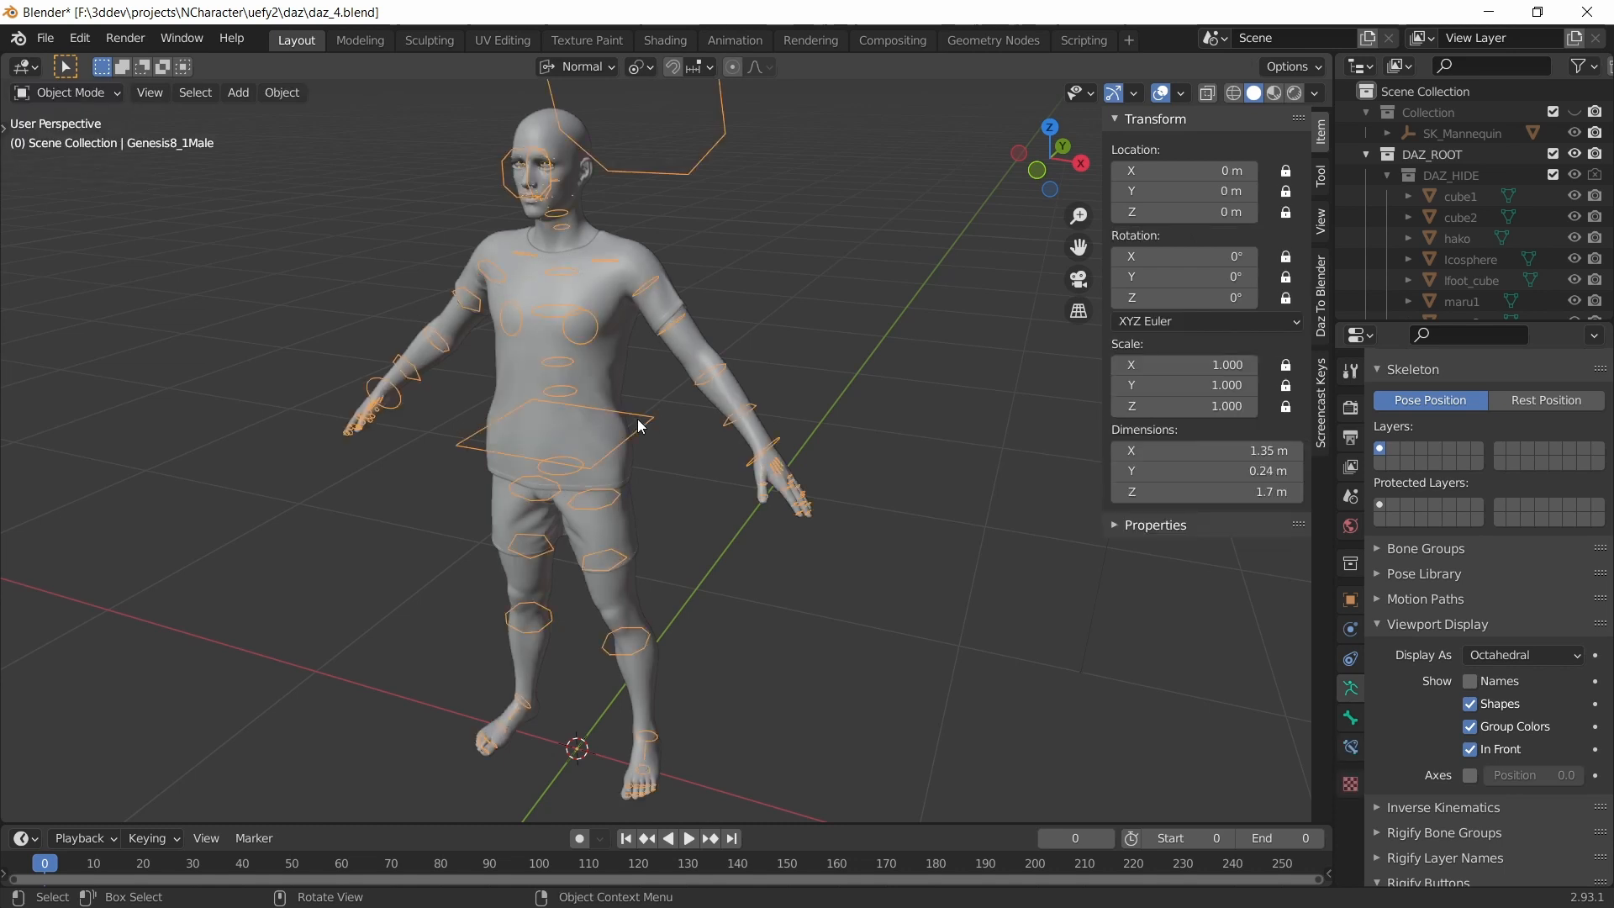
left_click(1470, 706)
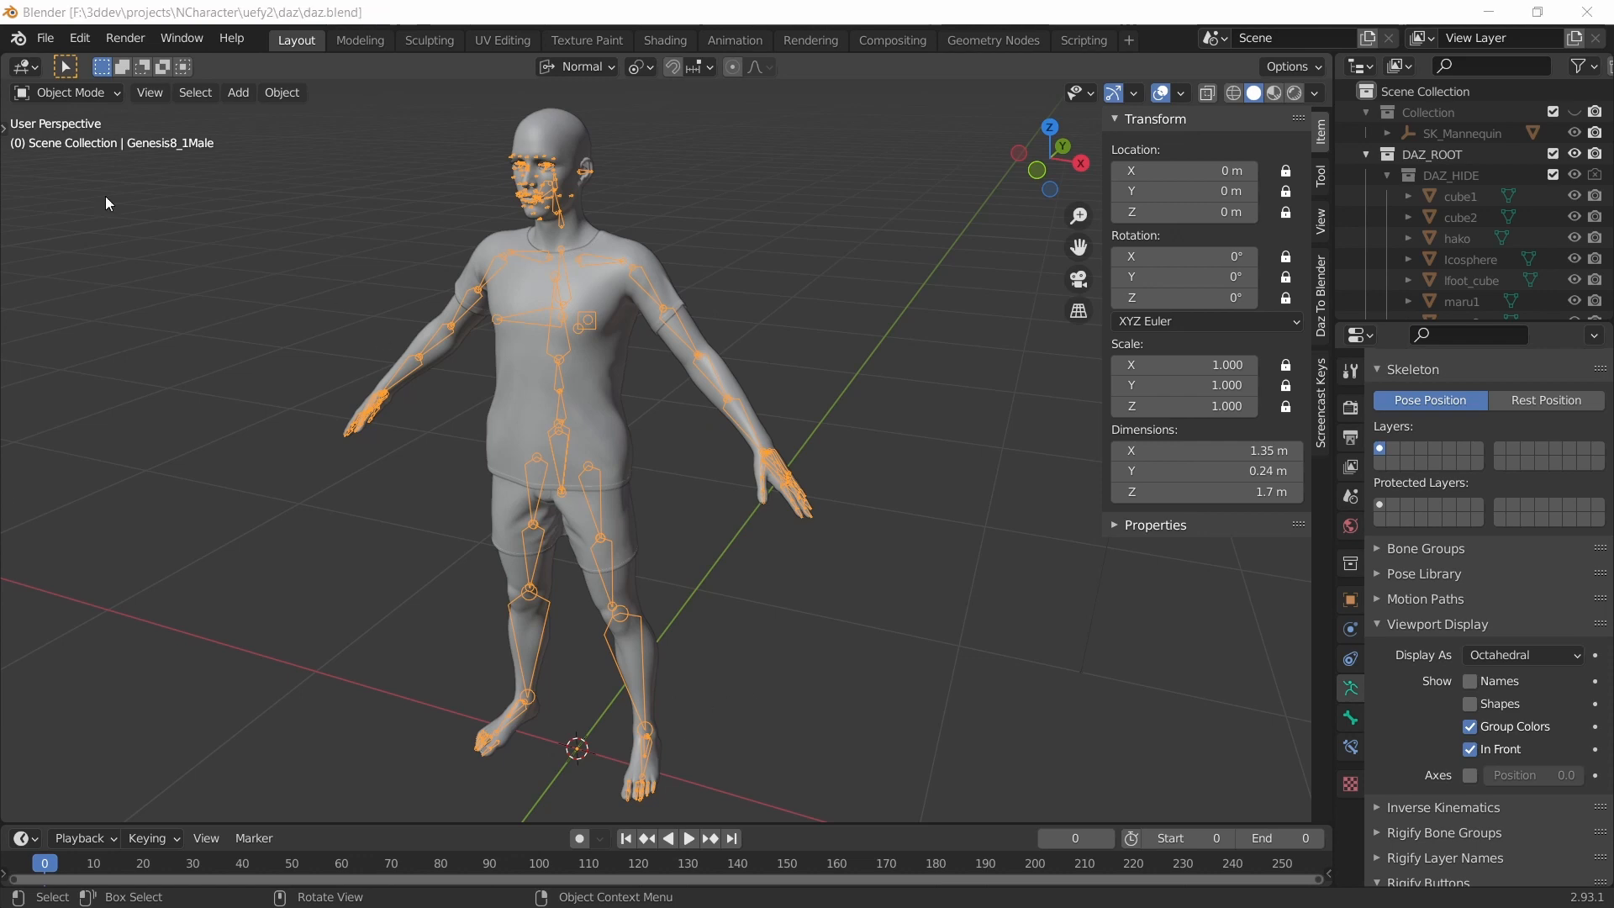
- Switch the Genesis8_1Male armature to Edit Mode for a close look at its torso and hip bones
left_click(68, 92)
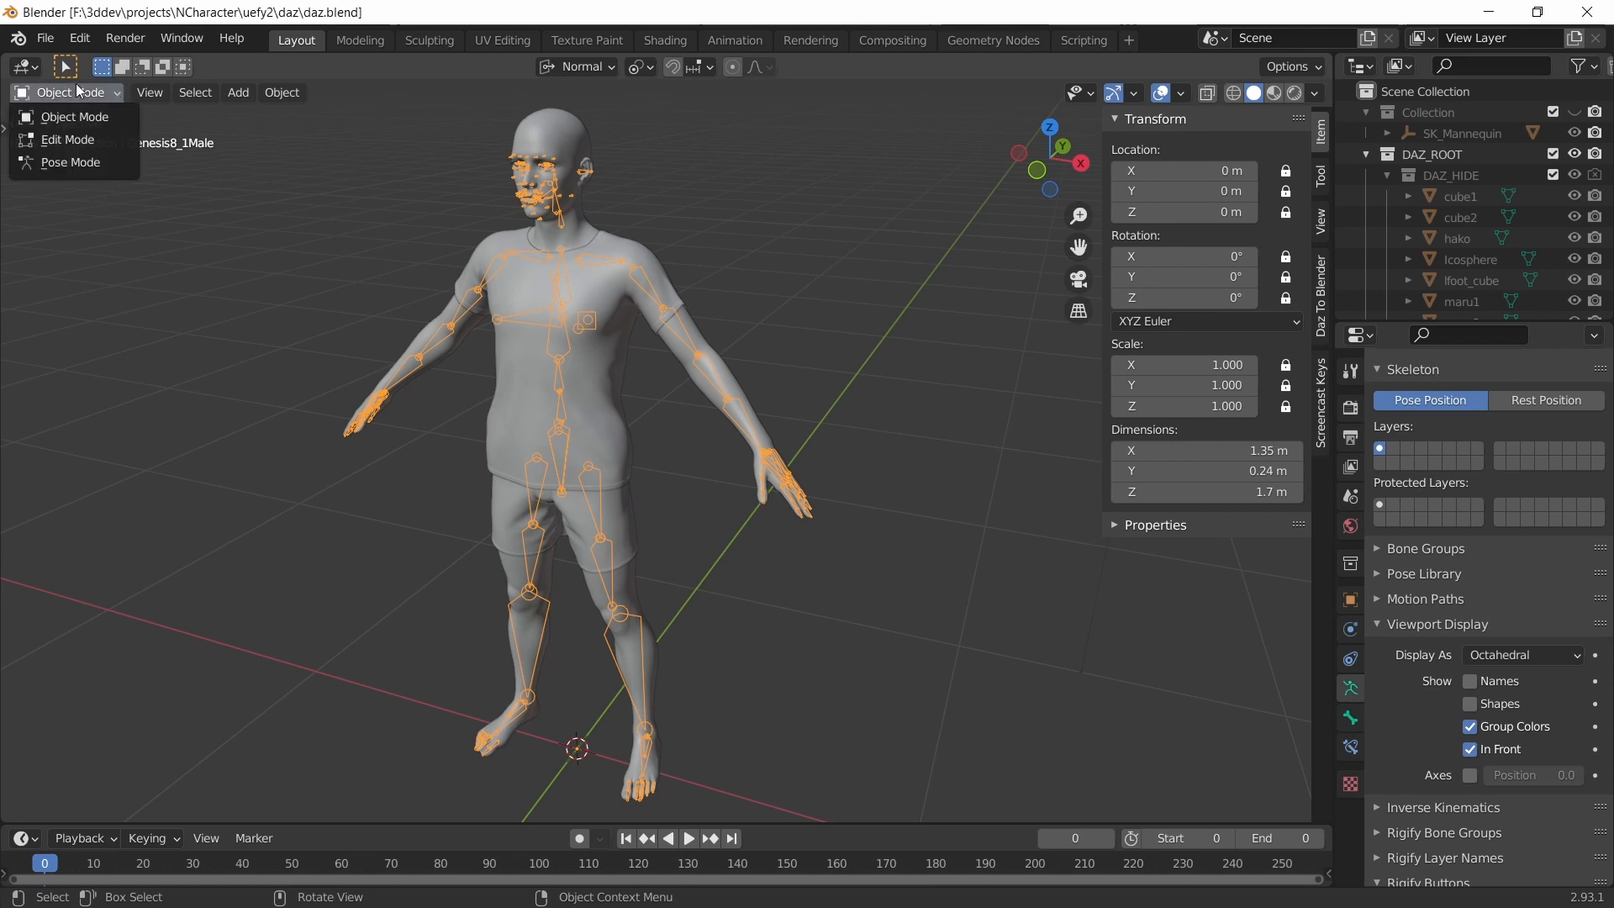
left_click(79, 140)
scroll(524, 501, "up", 2)
scroll(524, 502, "up", 4)
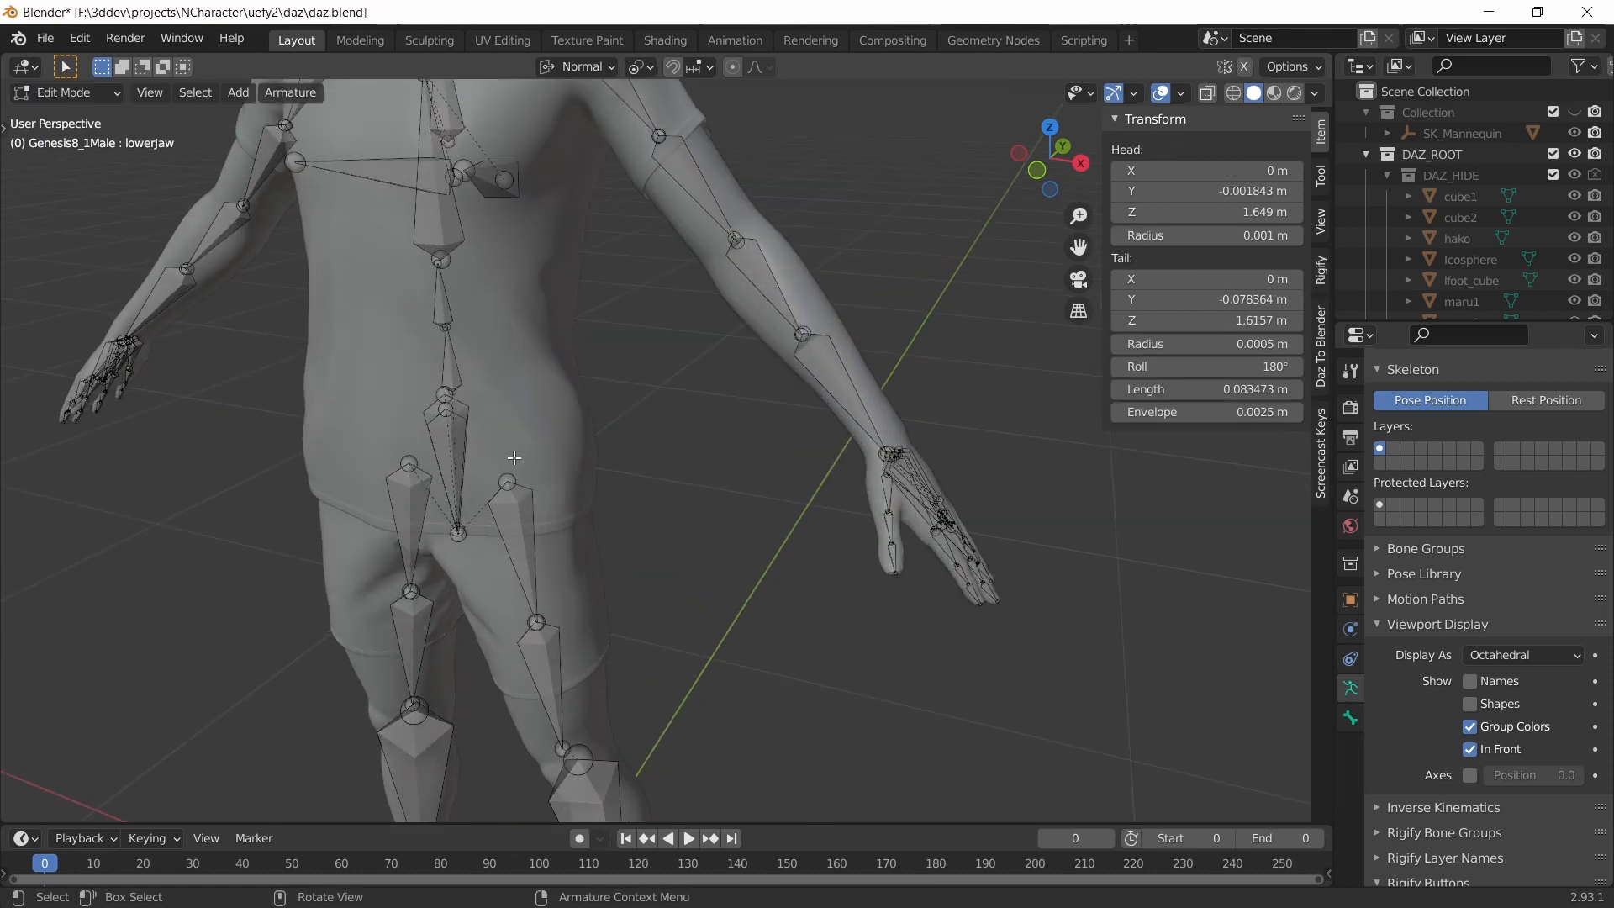
- Tell apart the overlapping pelvis and hip bones by trial-moving each one and cancelling the move
middle_click_drag(524, 501, 556, 418)
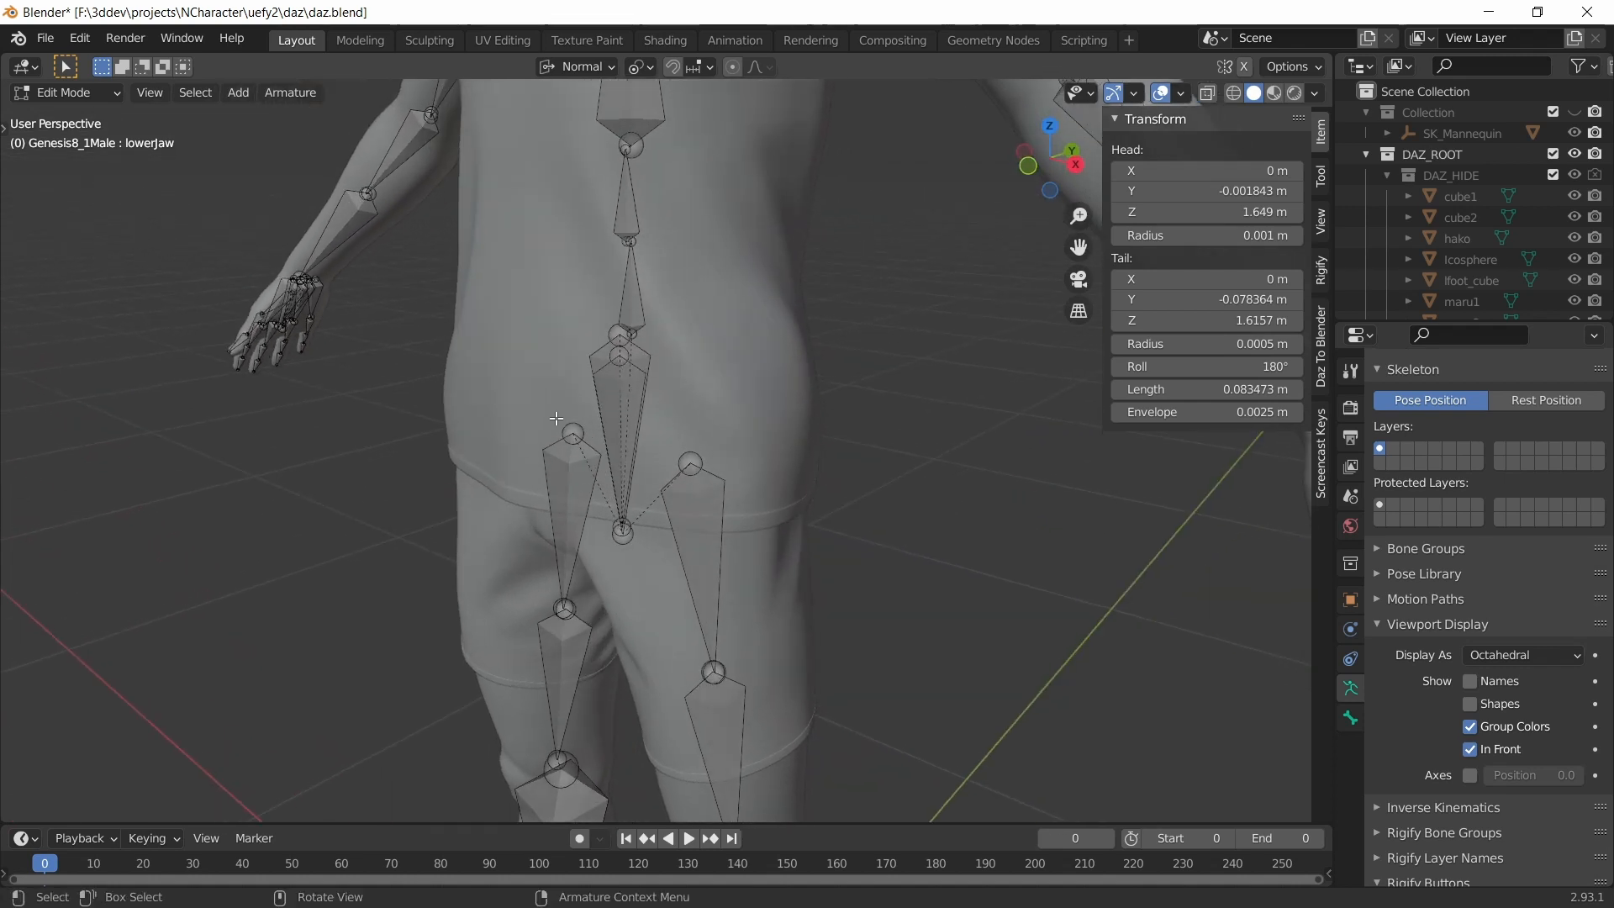
left_click(612, 379)
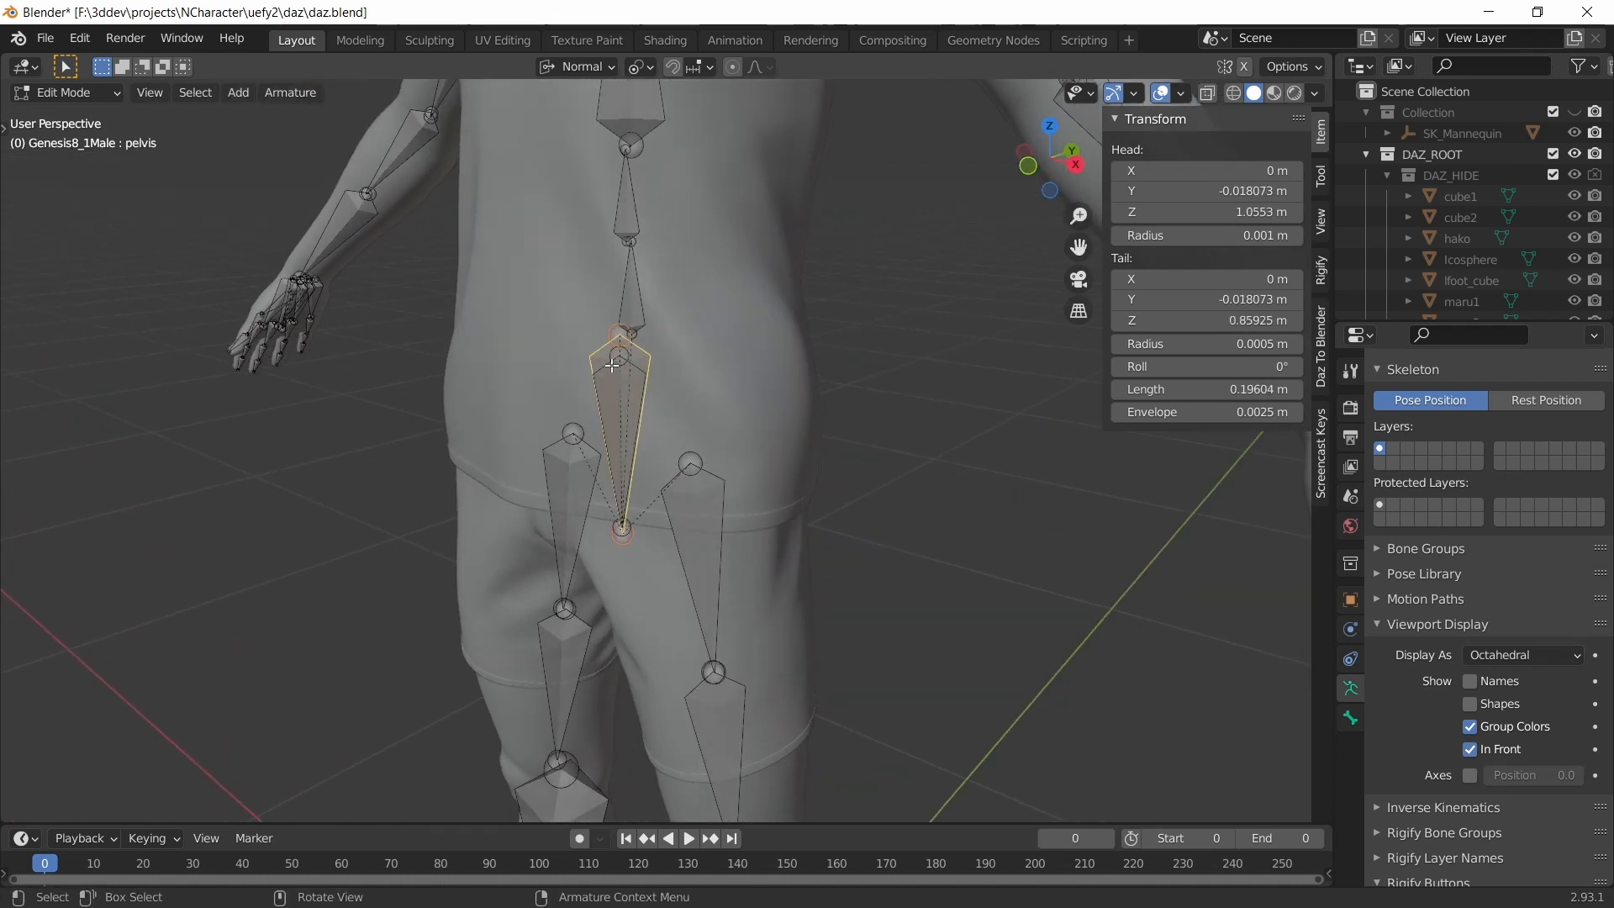
key("g")
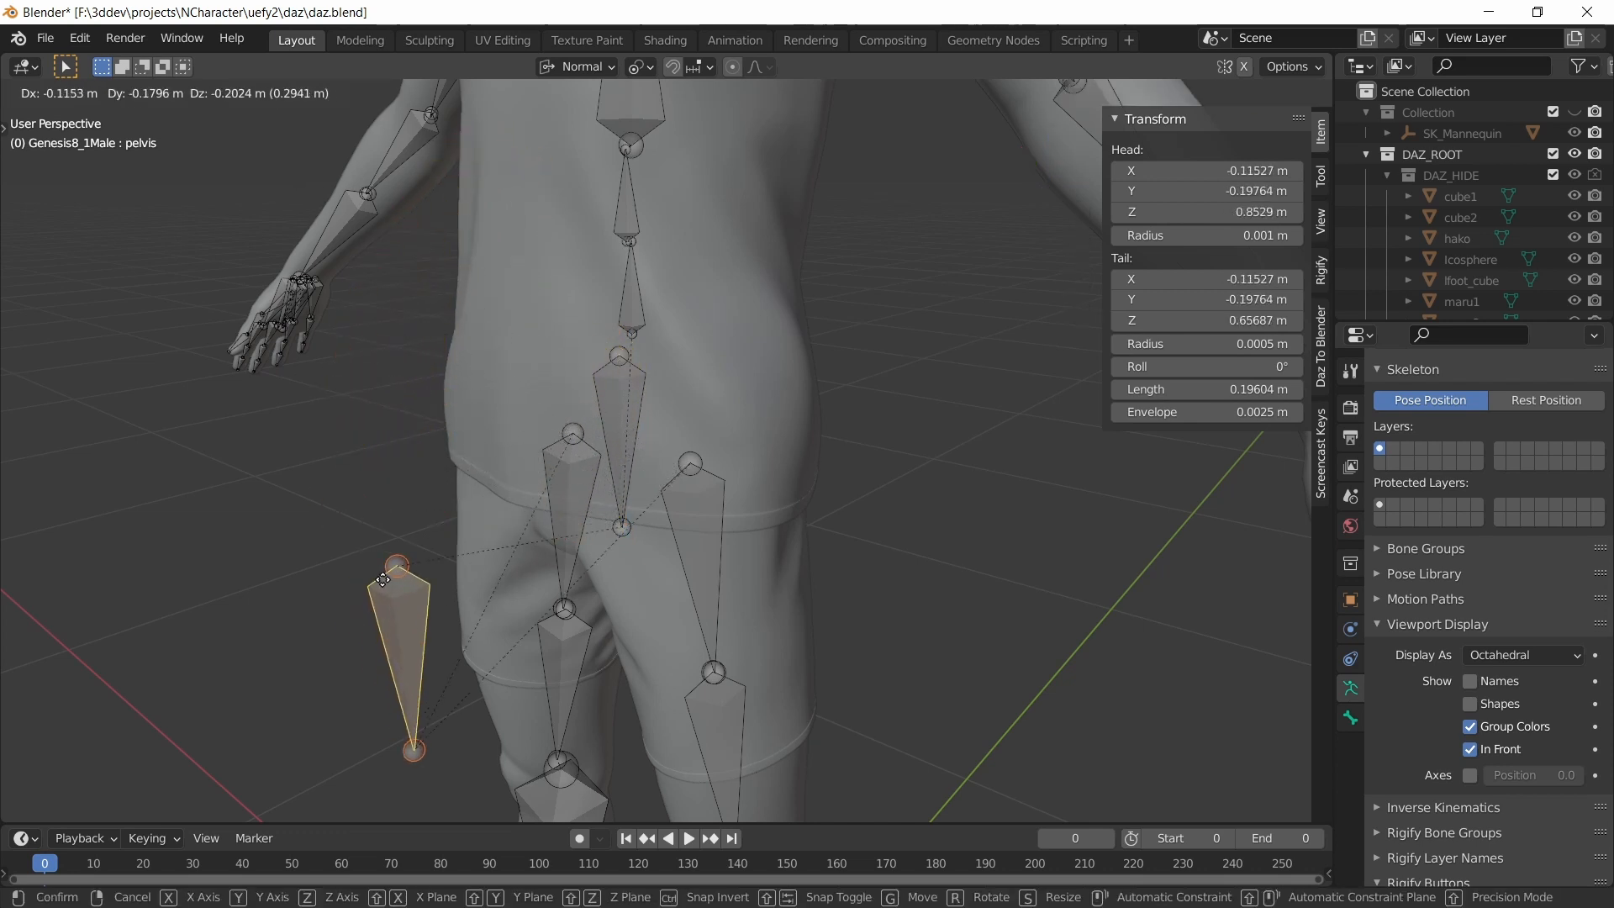
key("Escape")
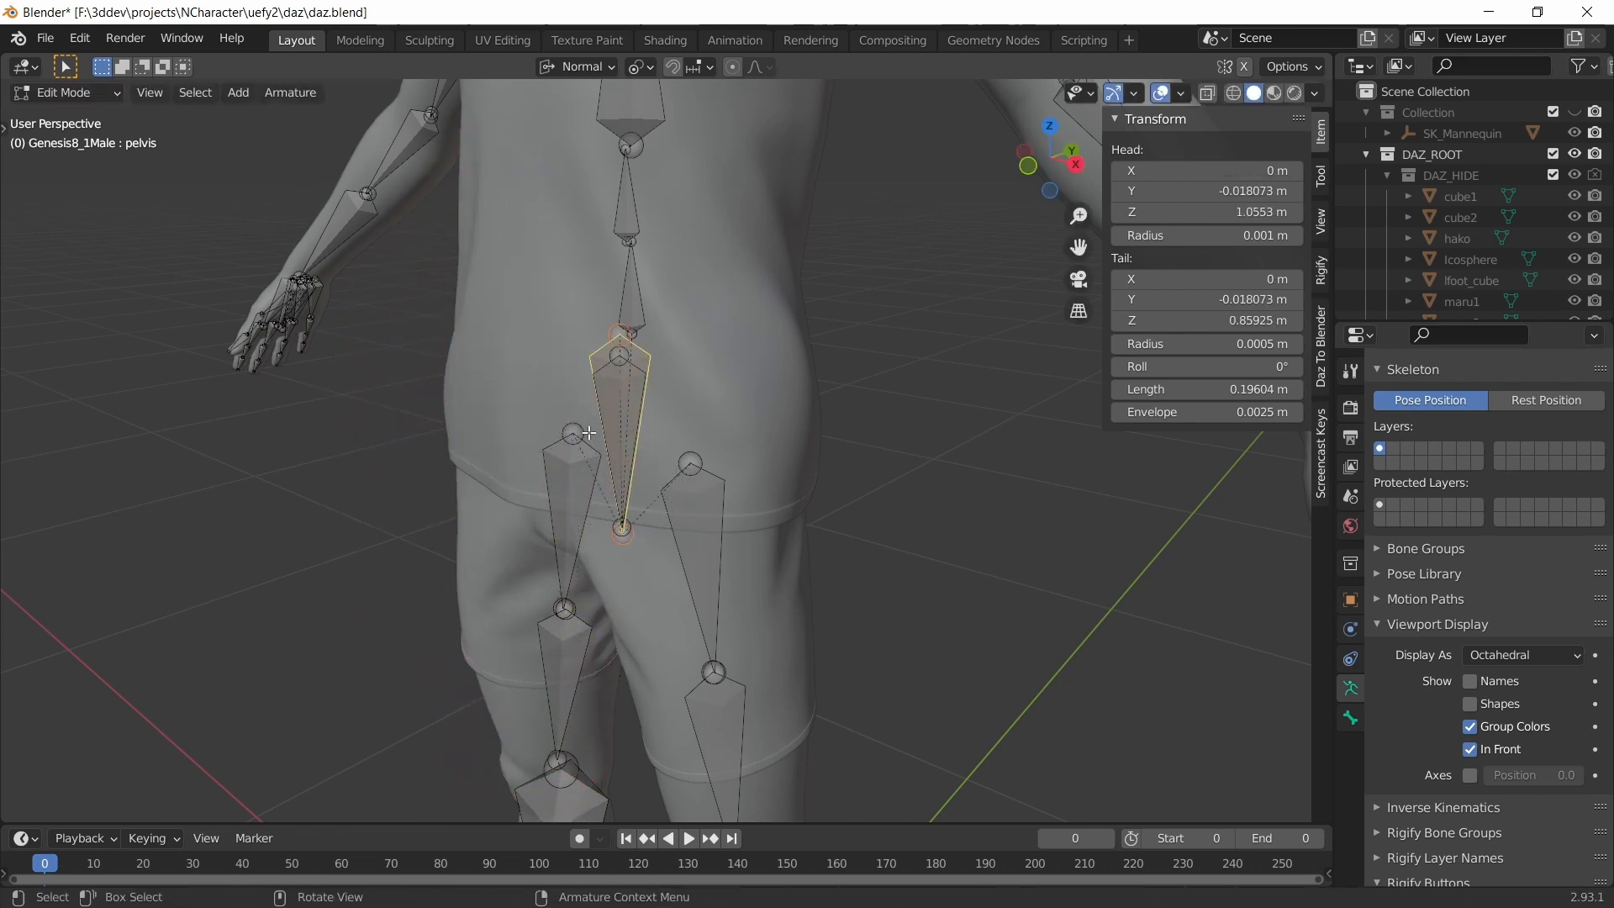
left_click(615, 367)
key("g")
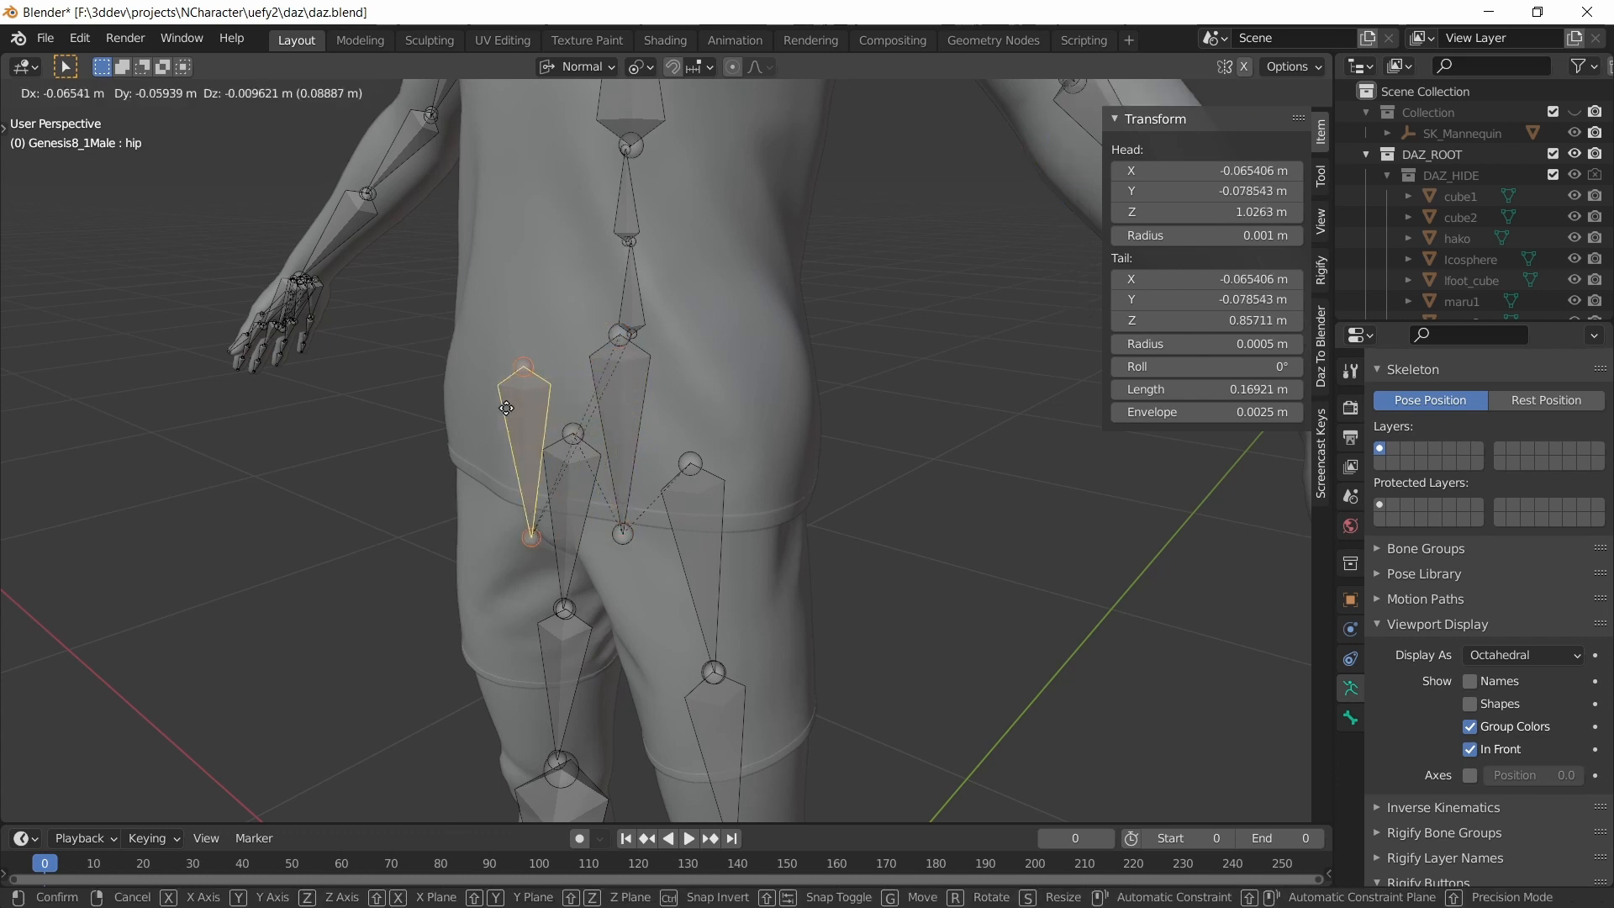
key("Escape")
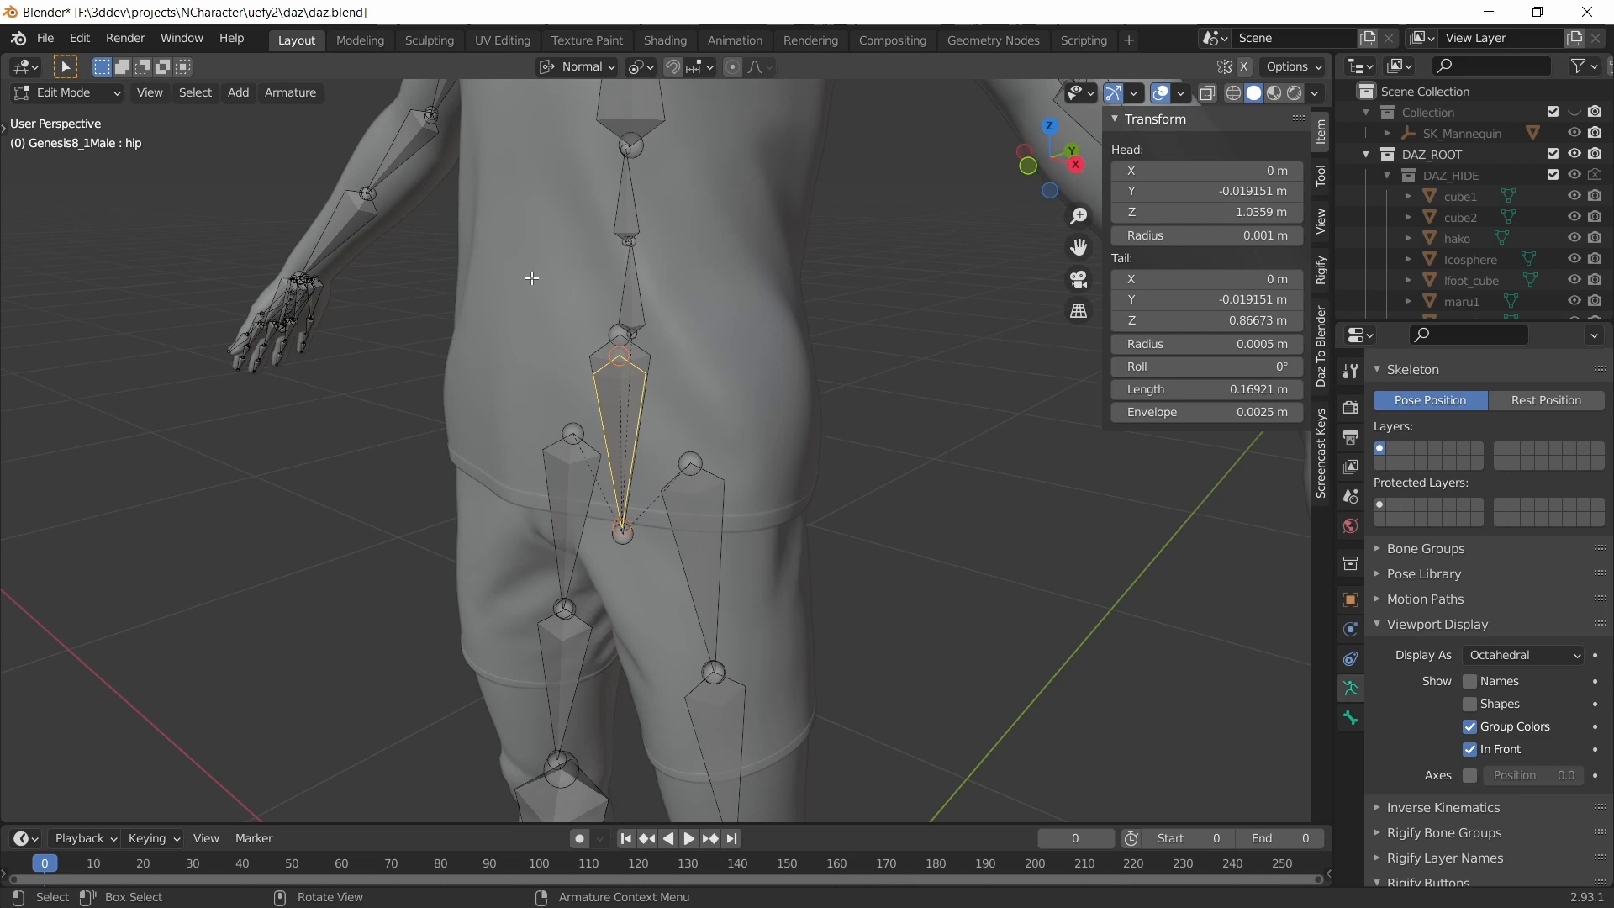
- Select the pelvis bone again and save the file
middle_click_drag(531, 277, 595, 362)
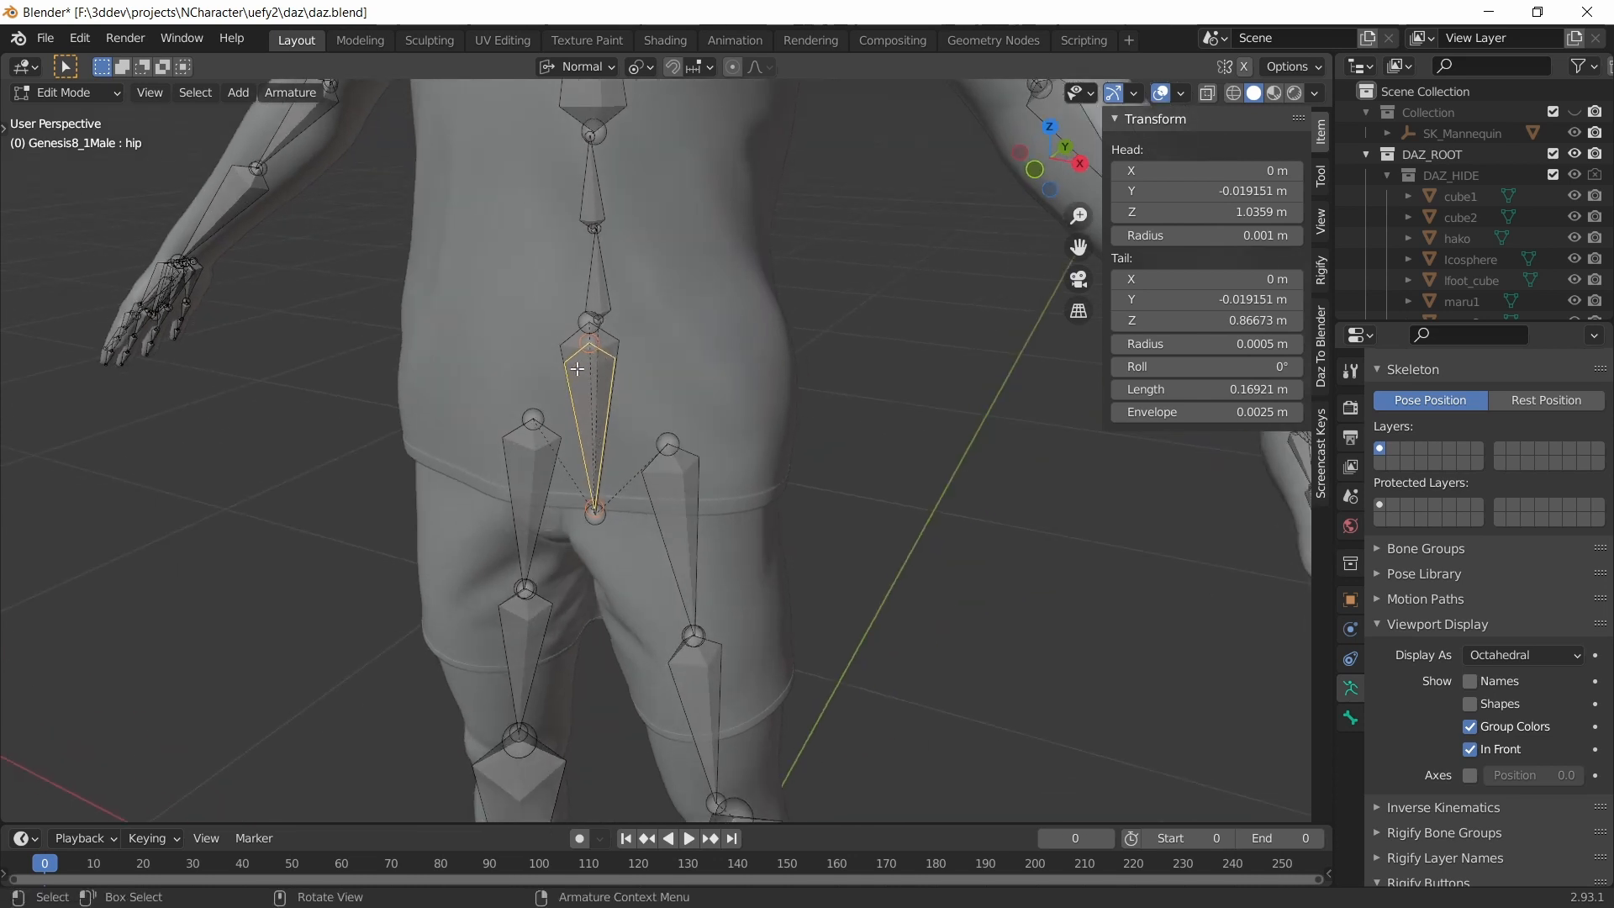
left_click(614, 339)
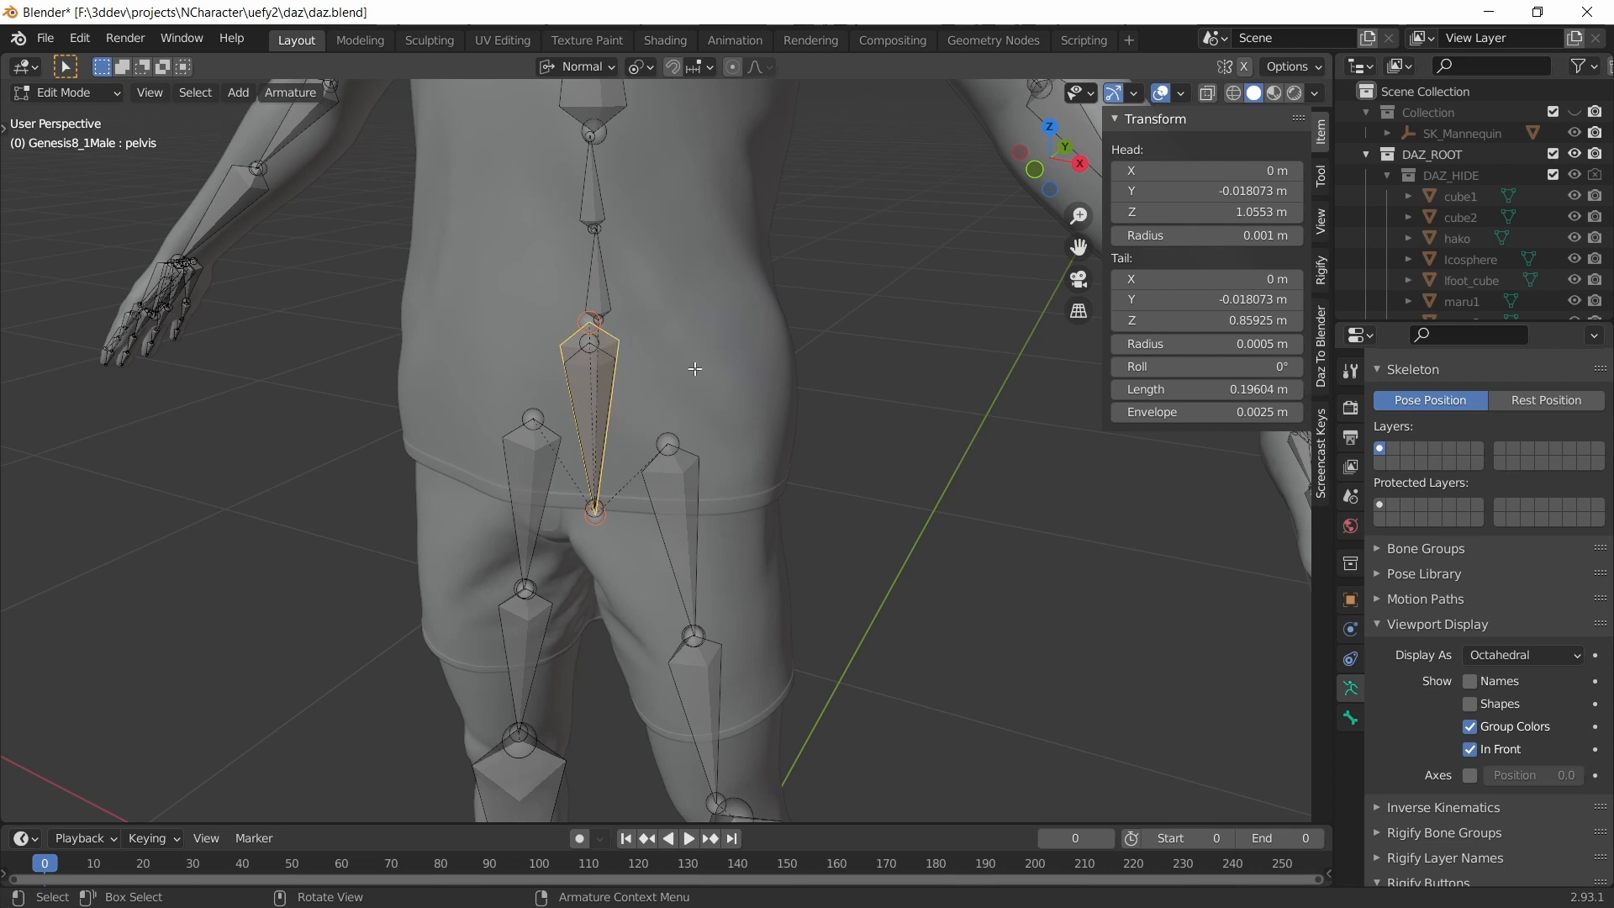
middle_click_drag(671, 369, 513, 405)
key("ctrl+s")
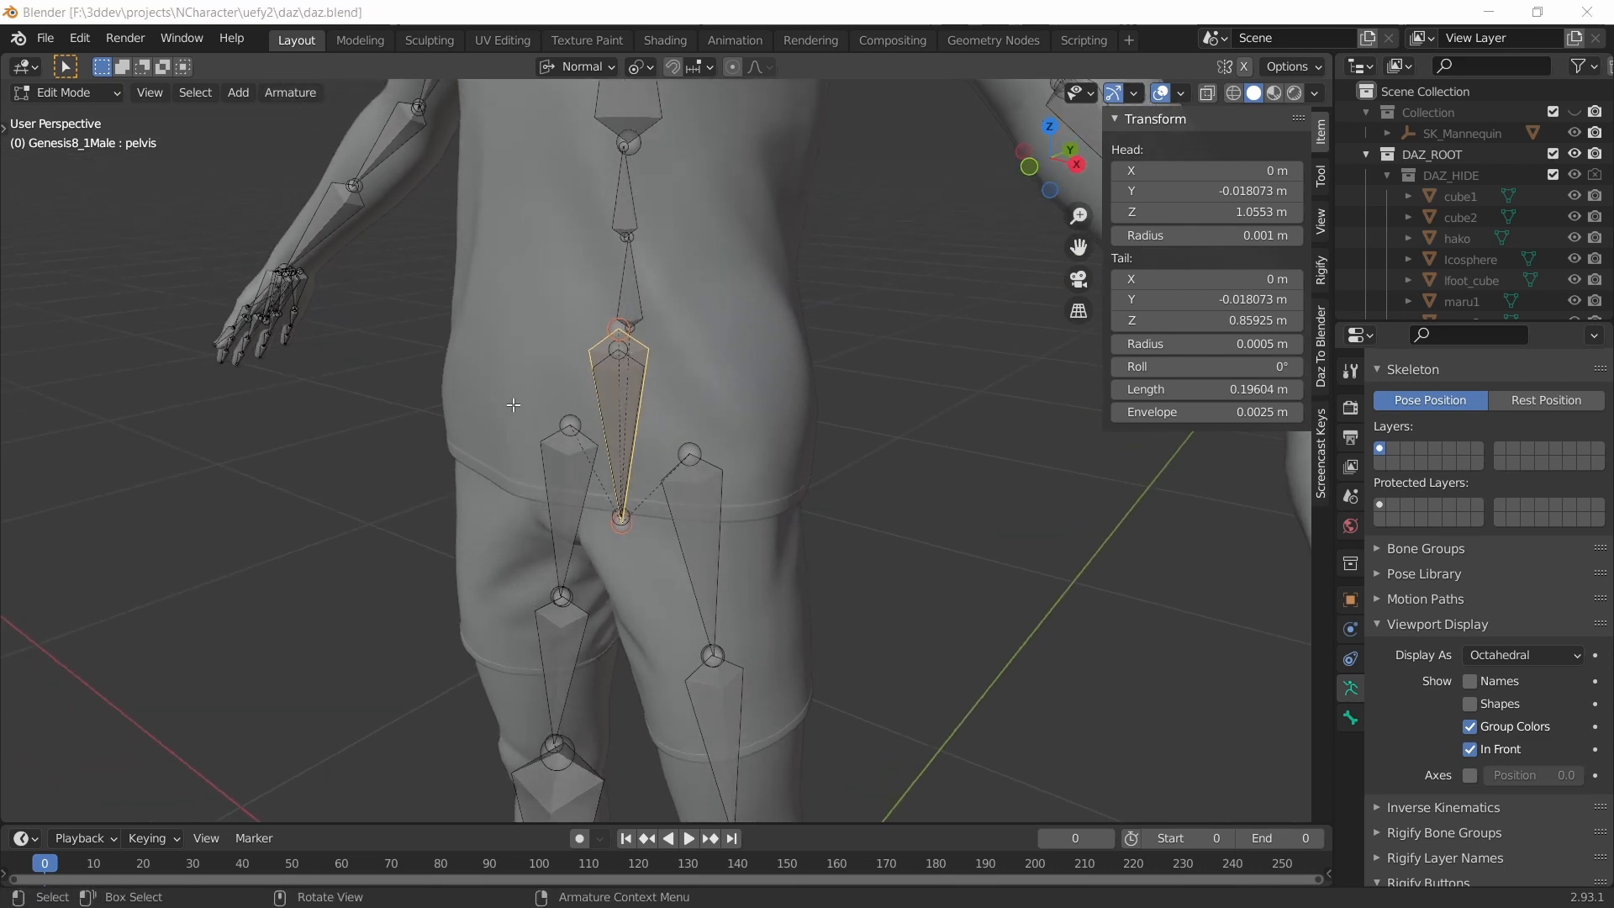
- Examine the spine bones one by one from the abdomen up to chestLower and chestUpper
left_click(636, 341)
left_click(633, 290)
left_click(633, 202)
middle_click_drag(633, 116, 664, 322, "shift")
left_click(663, 322)
middle_click_drag(648, 117, 592, 329, "shift")
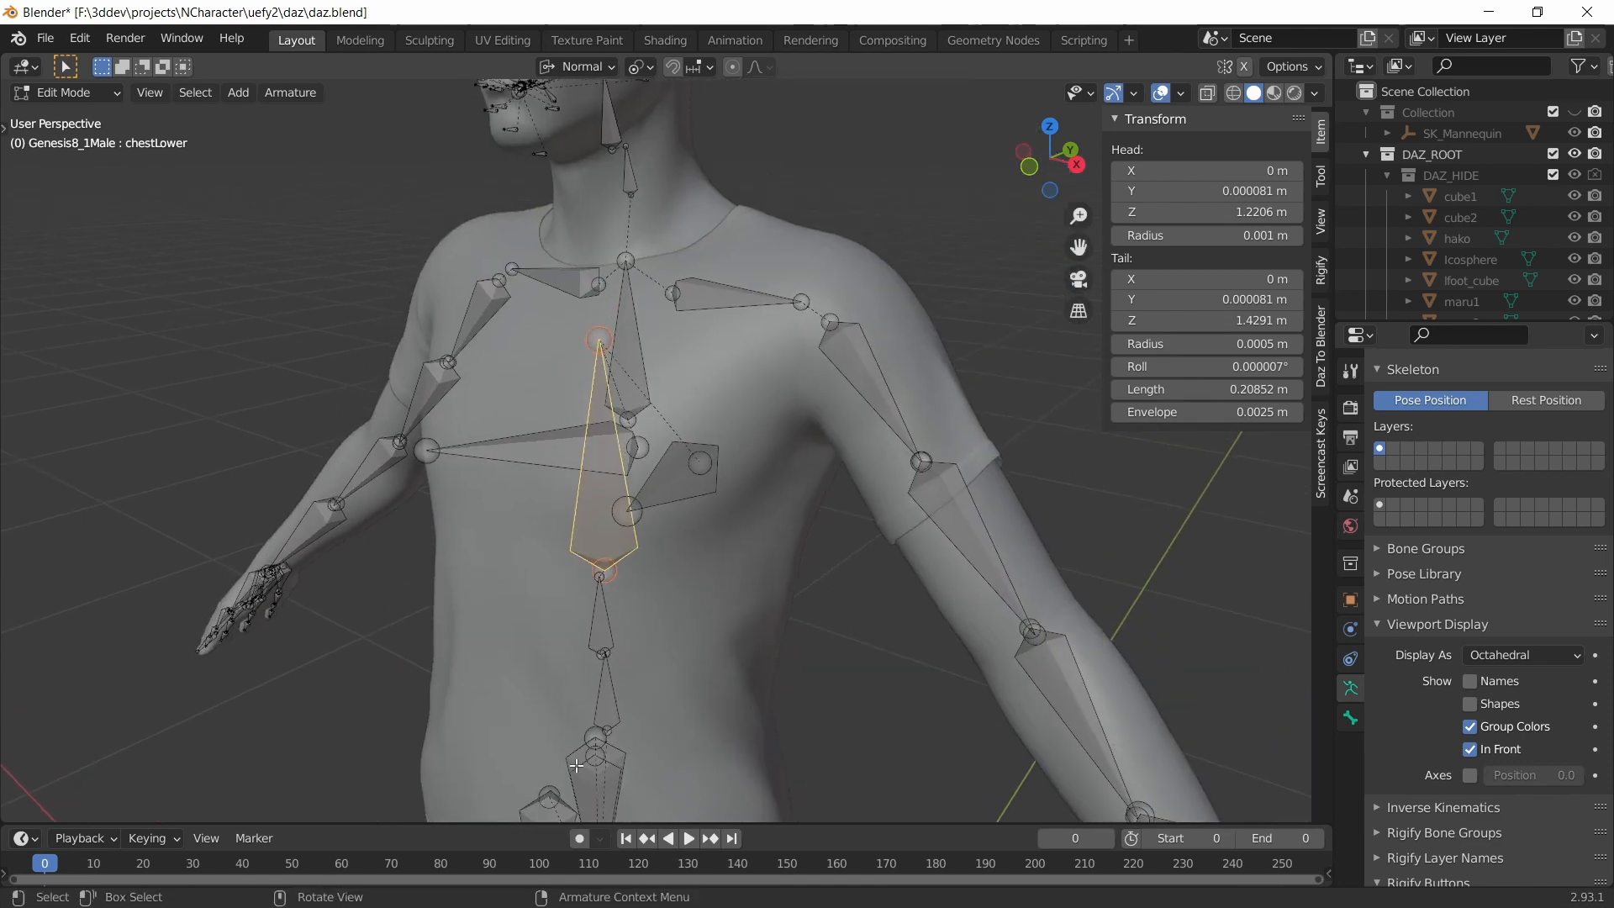
left_click(636, 325)
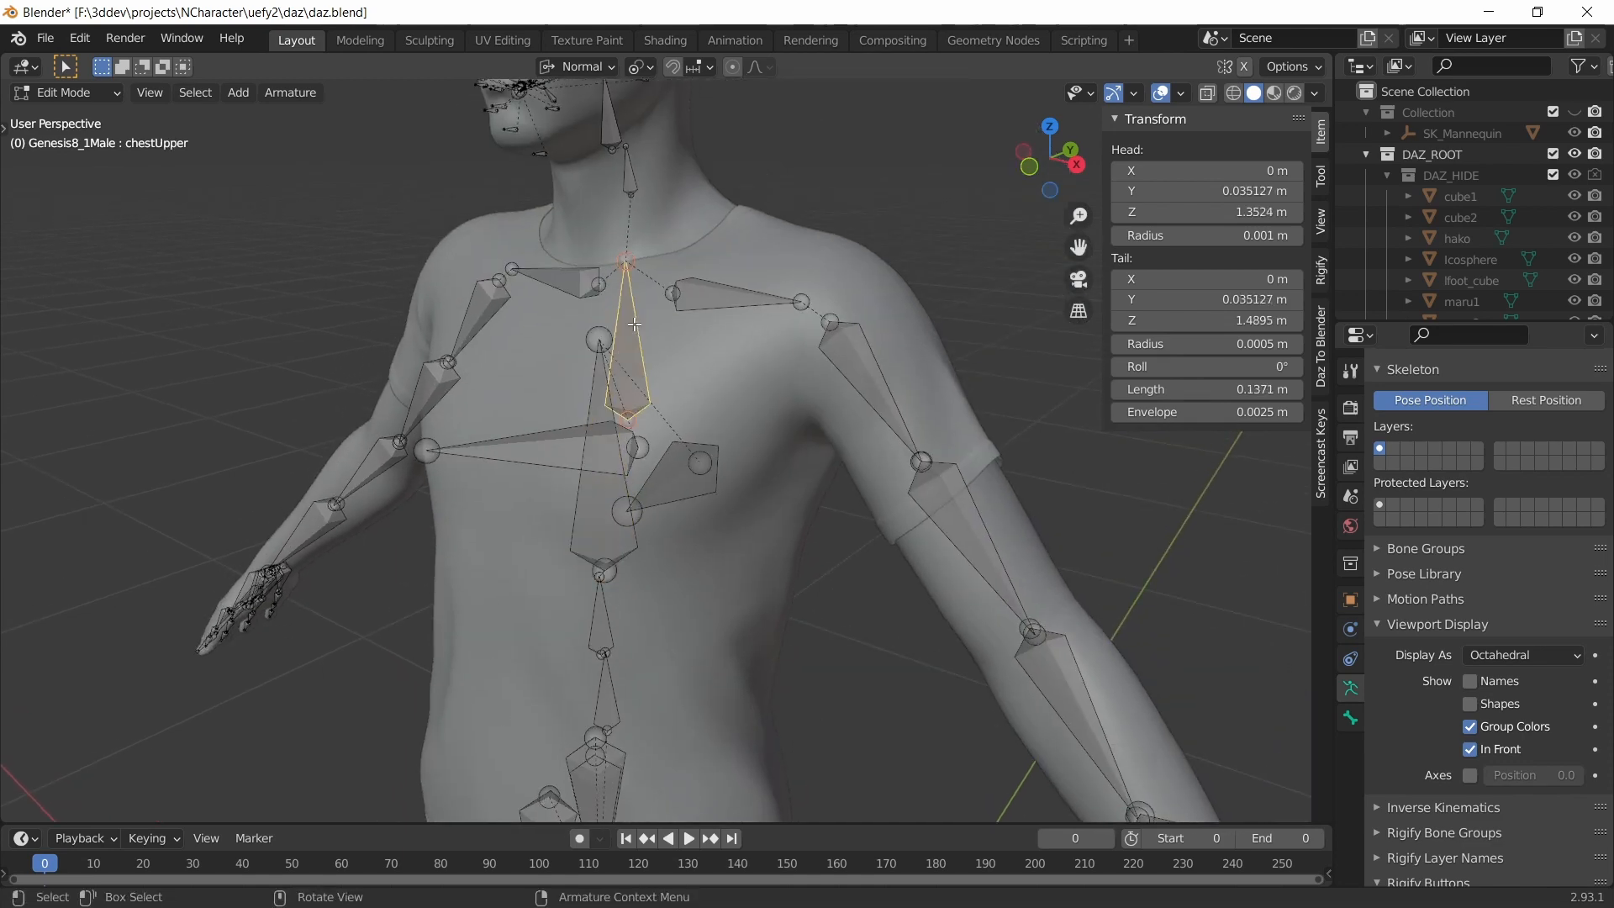
middle_click_drag(710, 375, 693, 427, "shift")
middle_click_drag(693, 427, 645, 433)
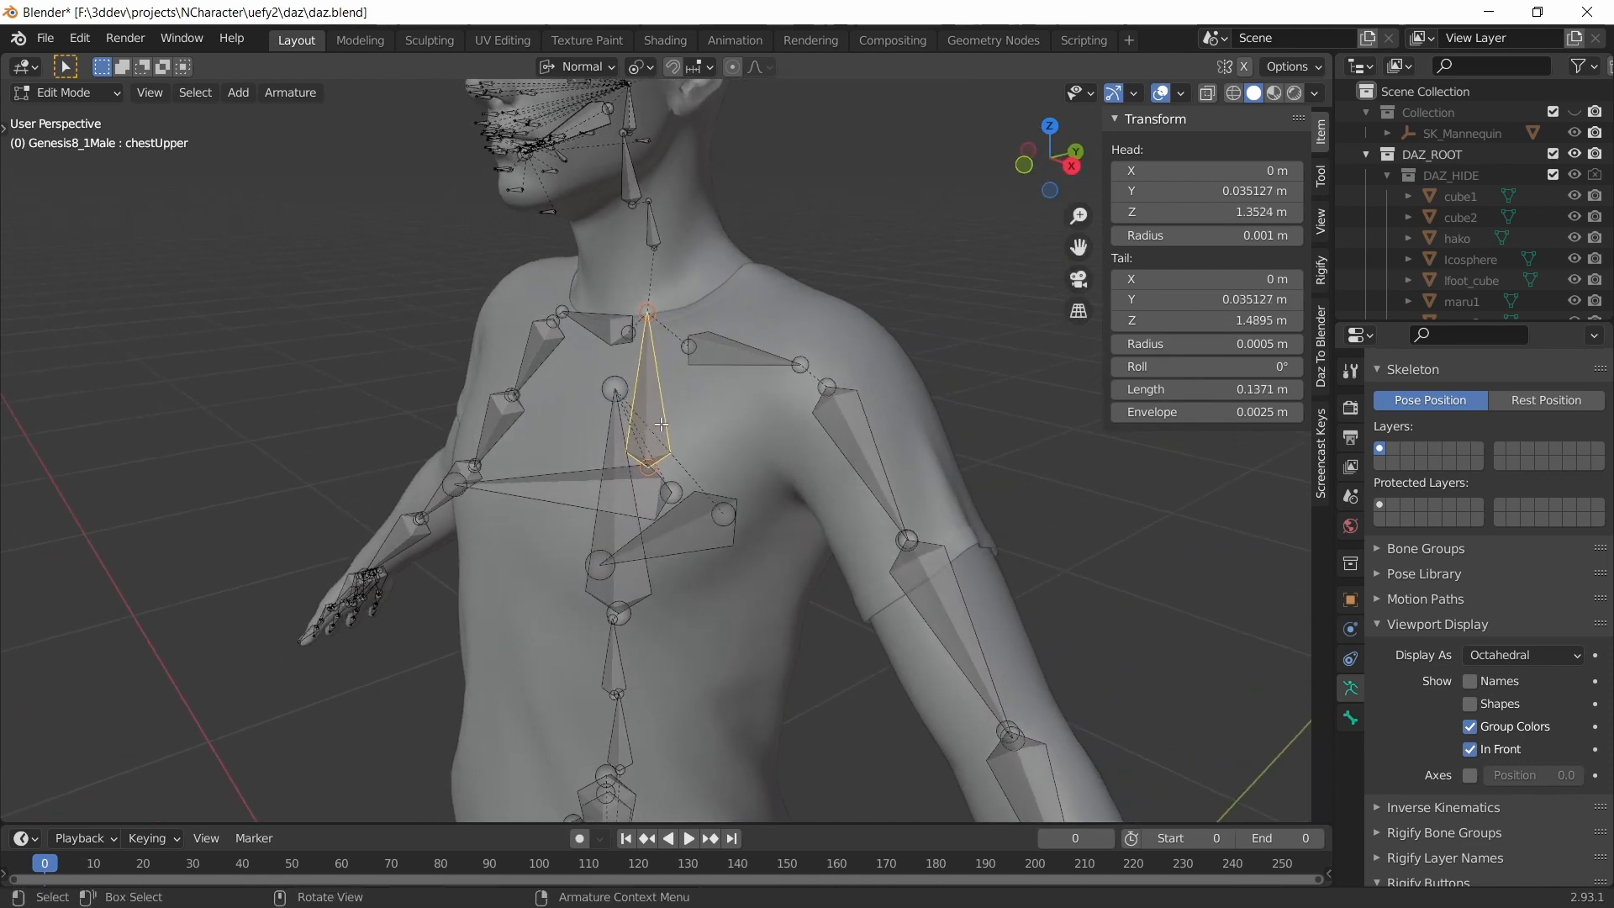
key("g")
right_click(691, 393)
middle_click_drag(662, 225, 648, 324, "shift")
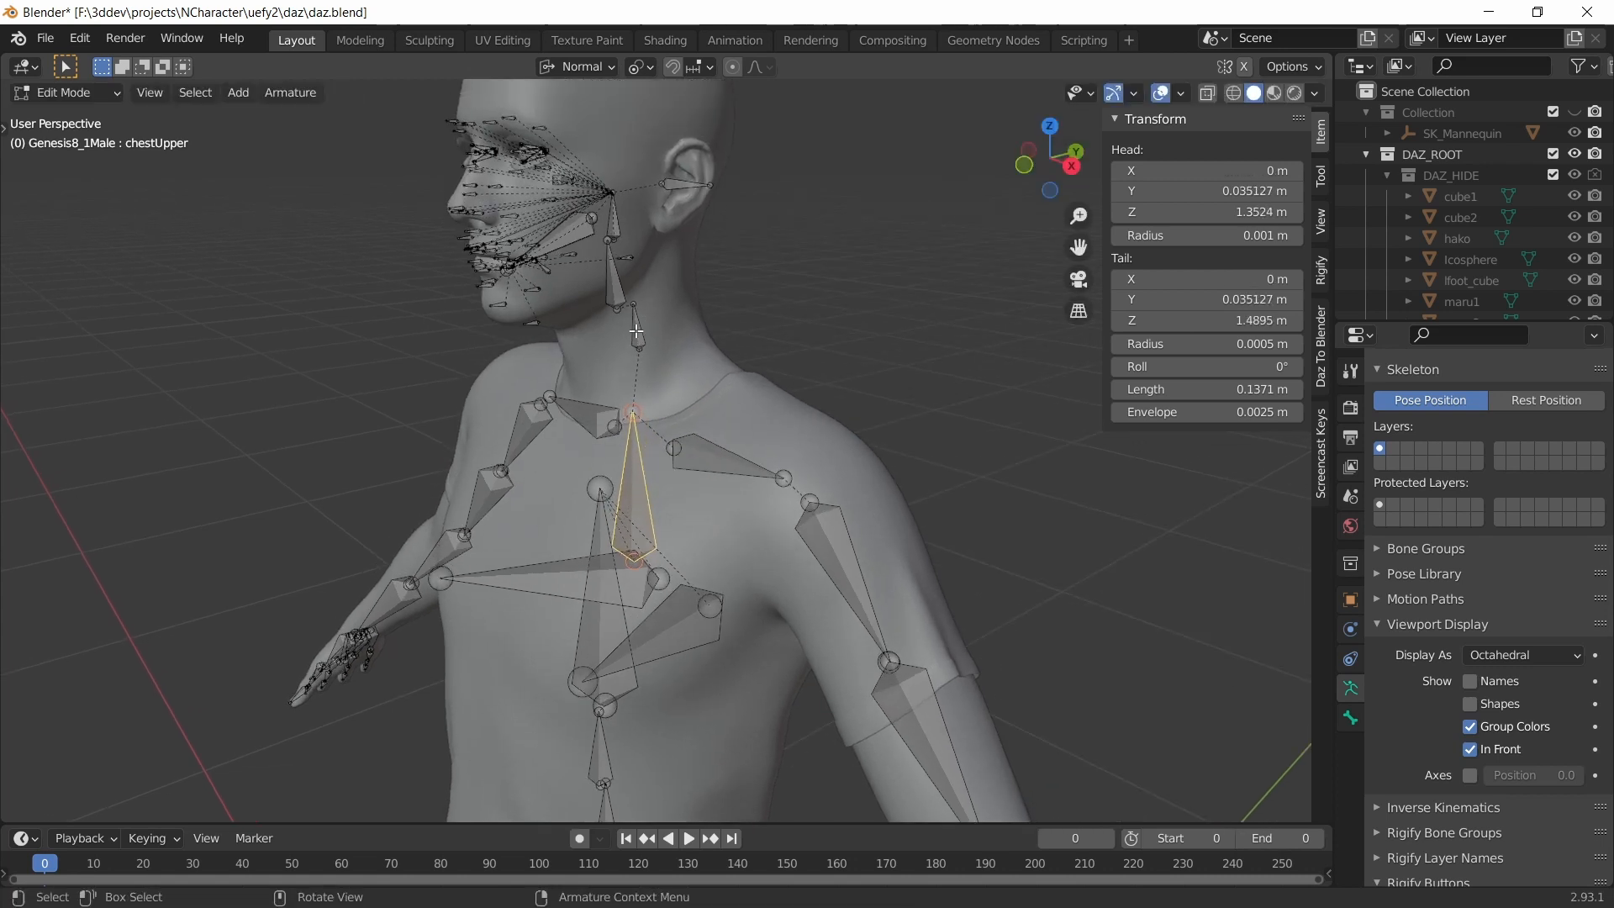
- Inspect the two neck bones, ending with neckUpper selected, and save the file
left_click(636, 331)
left_click(611, 280)
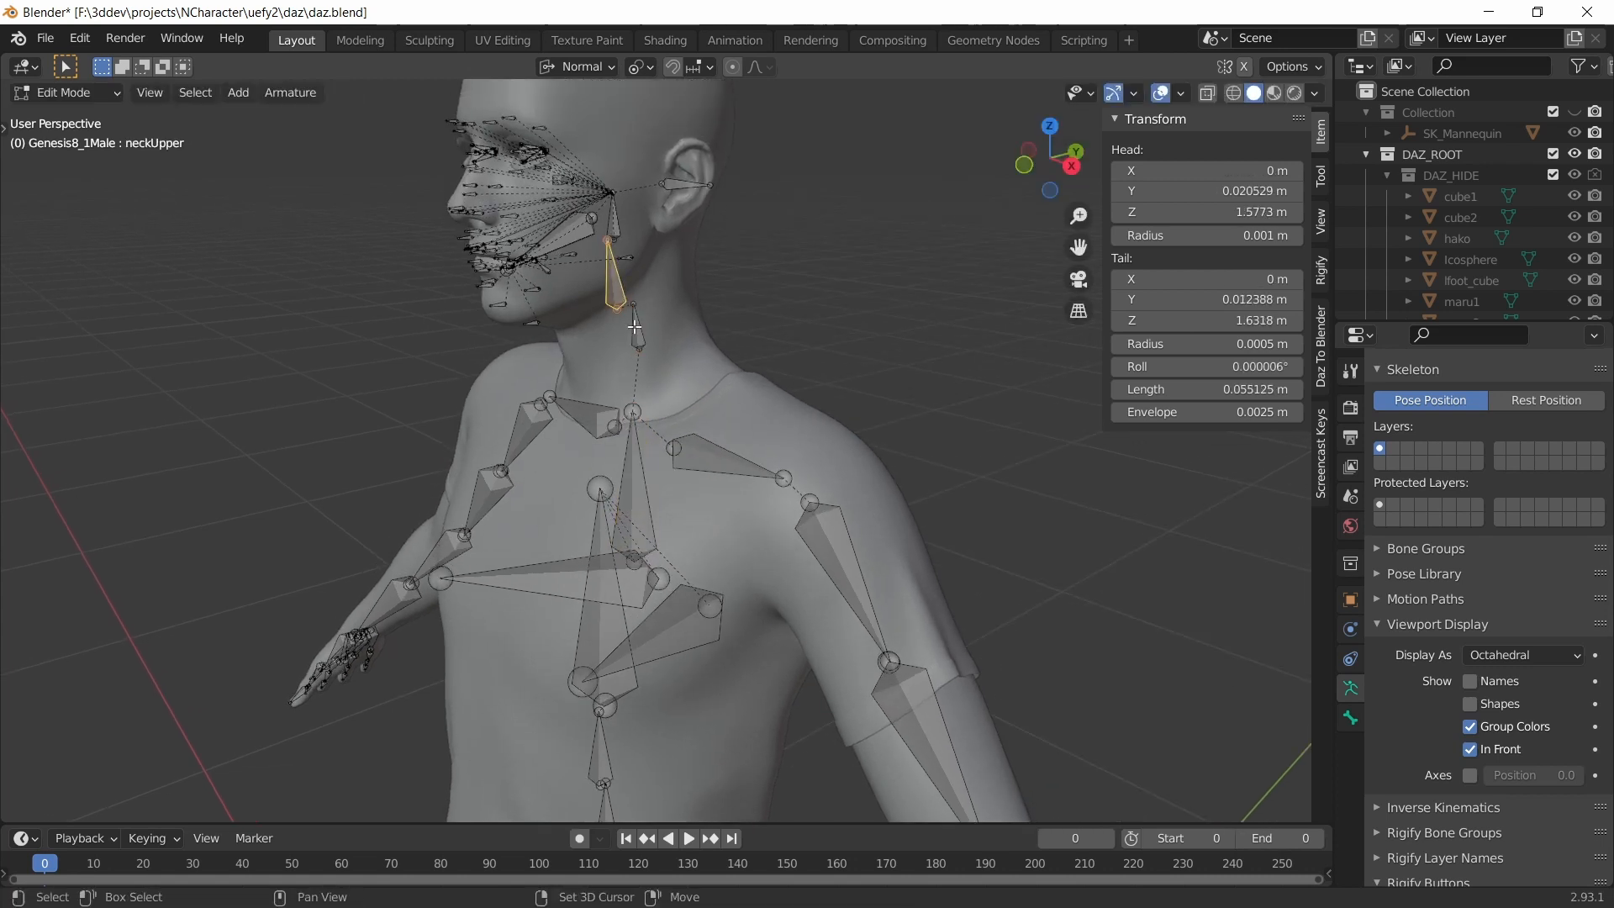
scroll(620, 391, "up", 3)
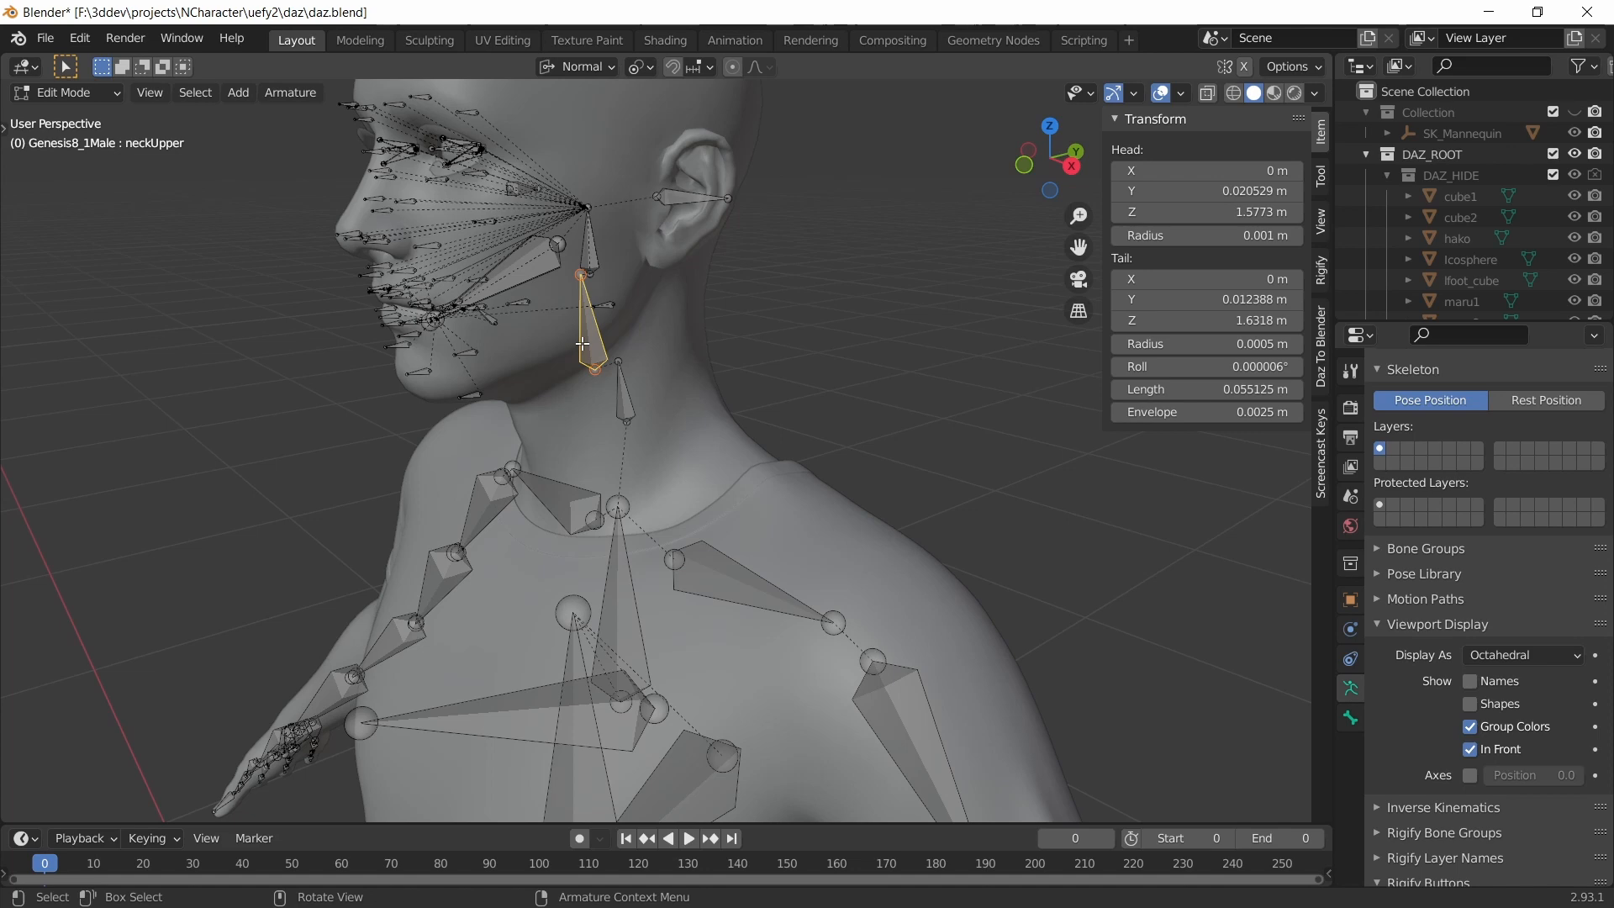
scroll(593, 382, "down", 3)
middle_click_drag(592, 383, 580, 287, "shift")
key("ctrl+s")
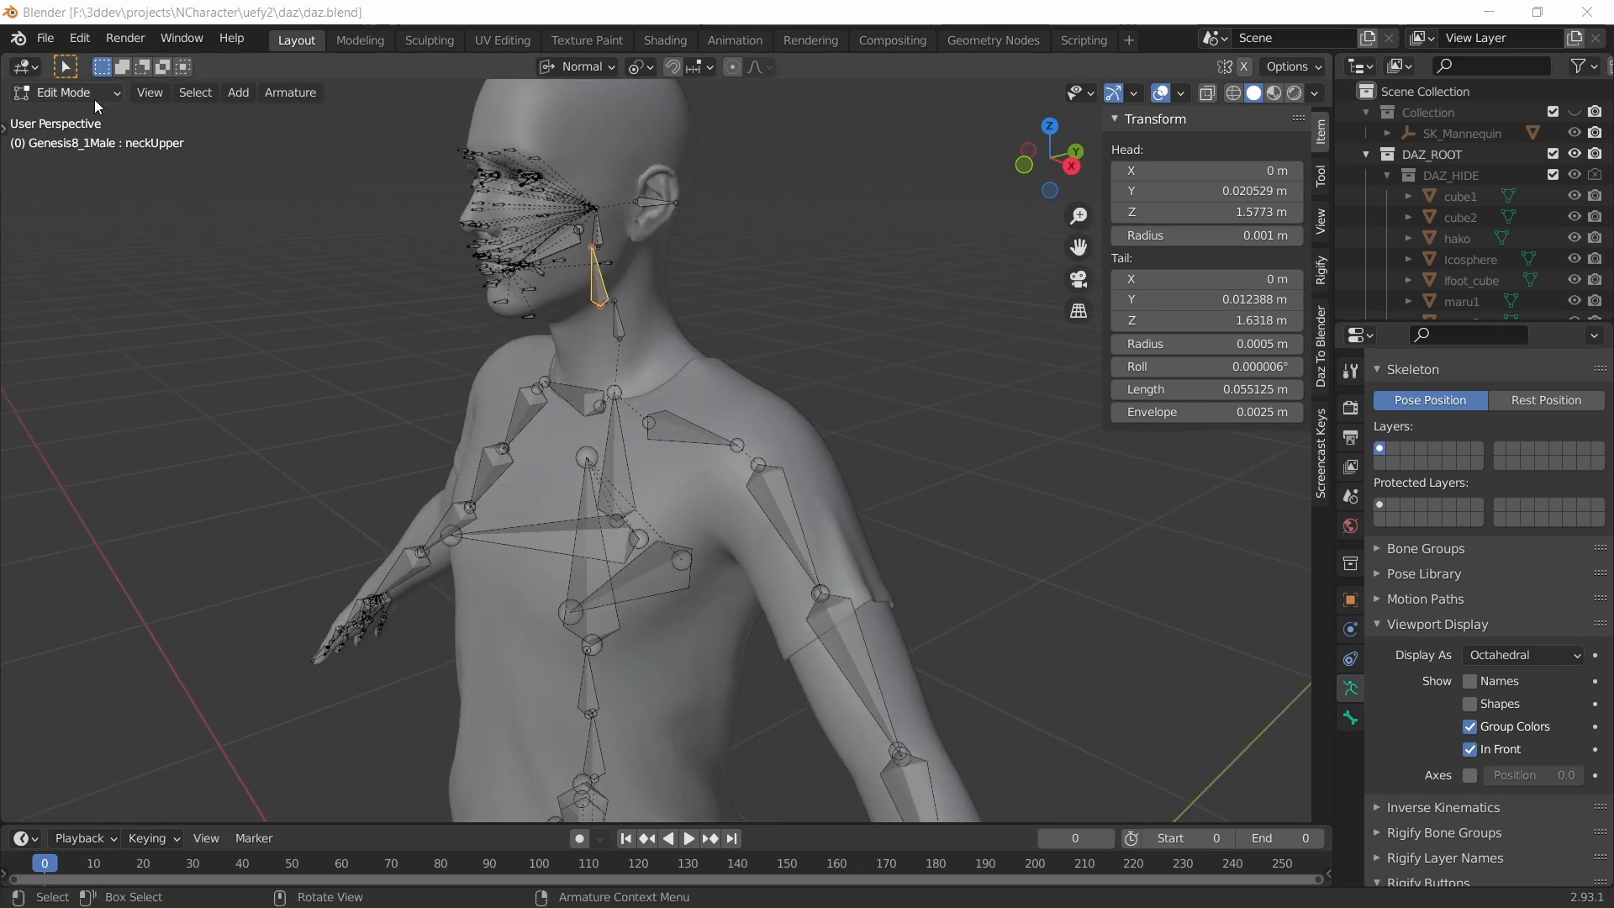
- Return to Object Mode, add the Genesis8_1Male body mesh to the armature selection and enter Weight Paint mode
left_click(97, 96)
left_click(74, 117)
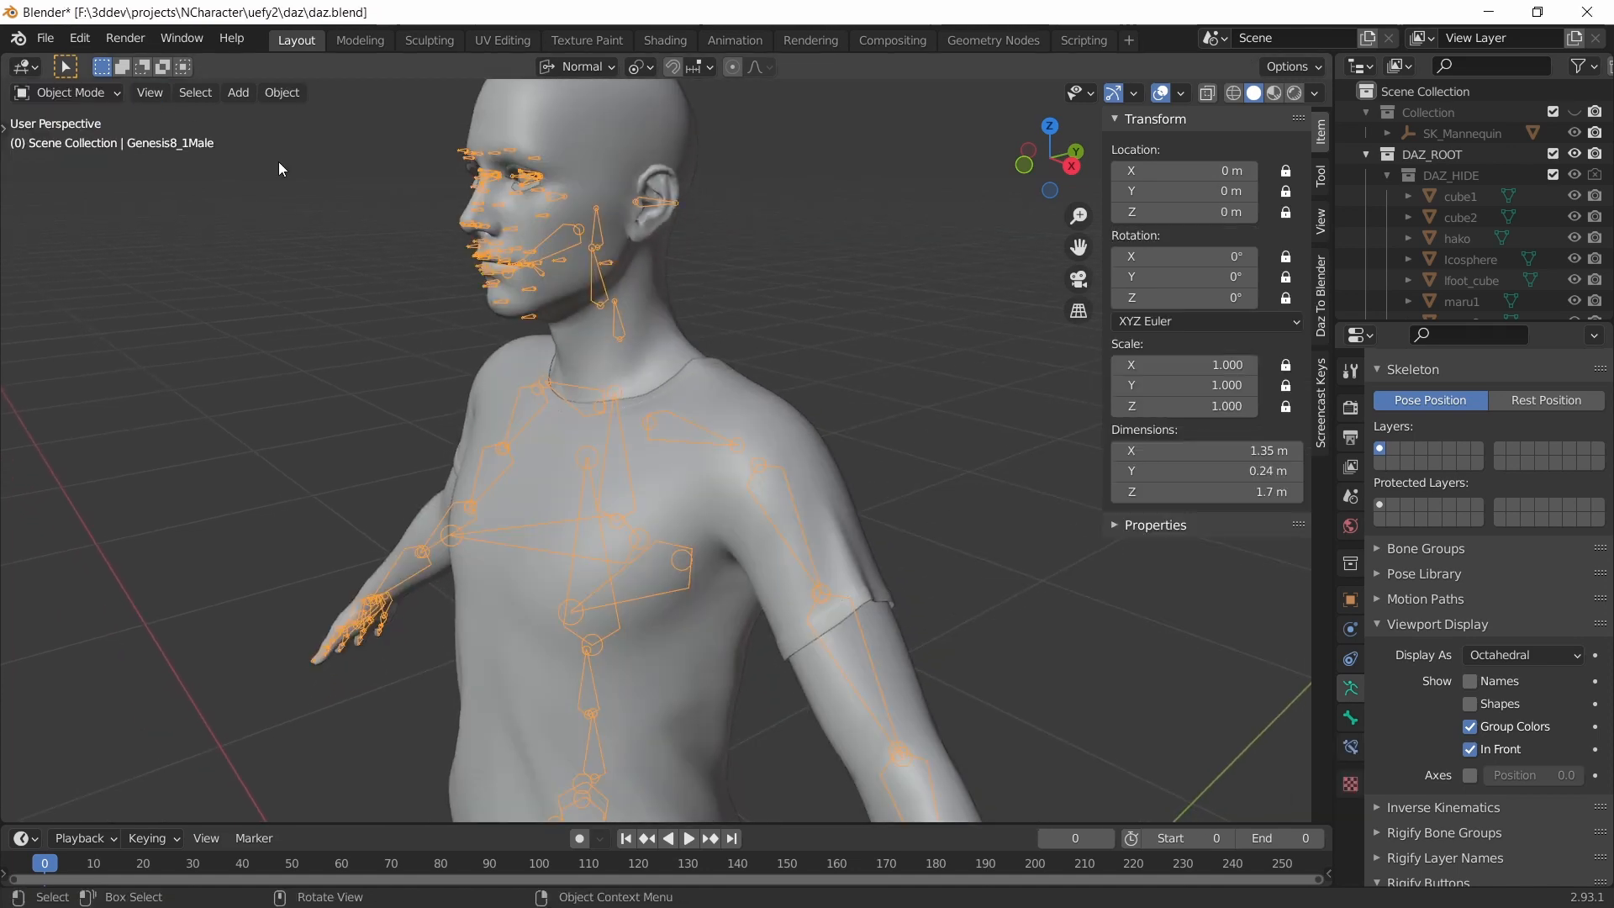
left_click(606, 133, "shift")
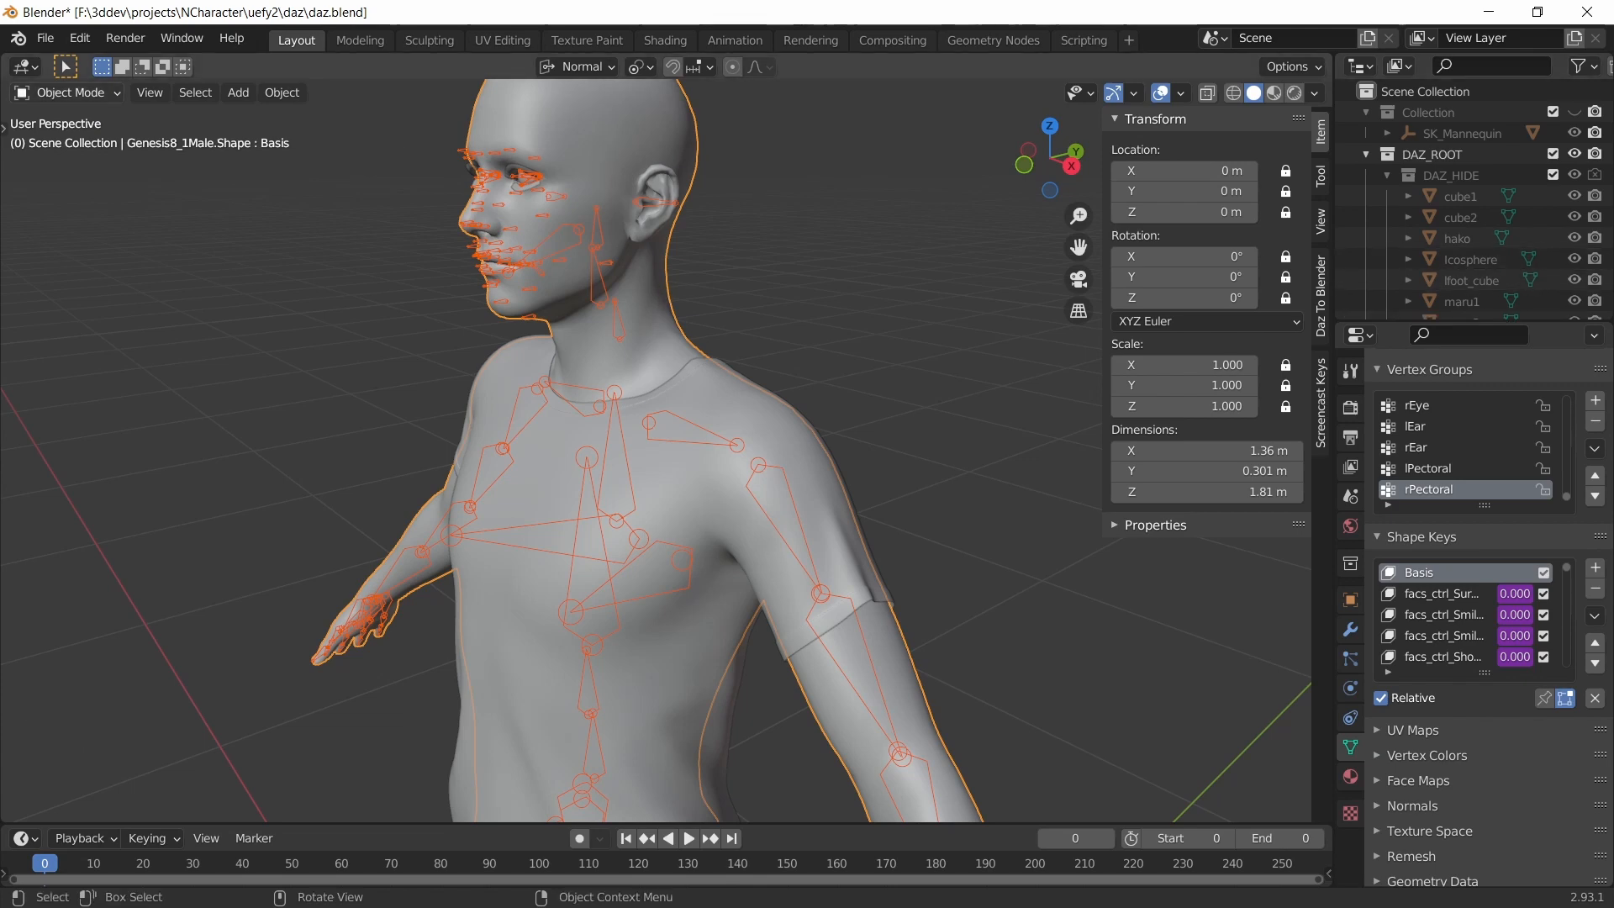
left_click(84, 93)
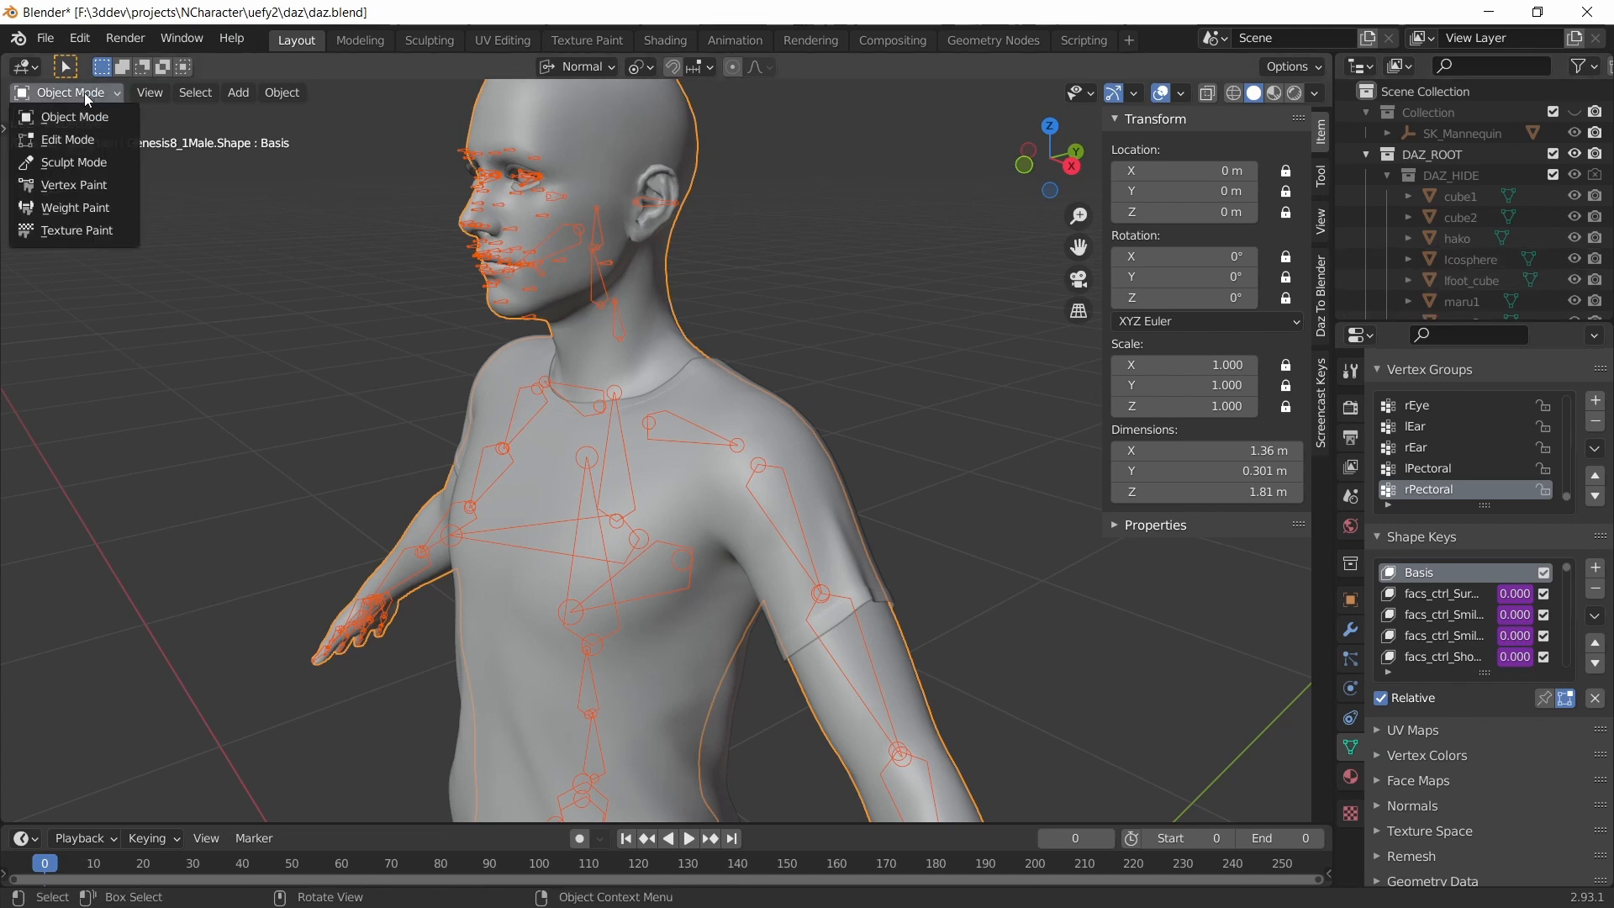
left_click(72, 208)
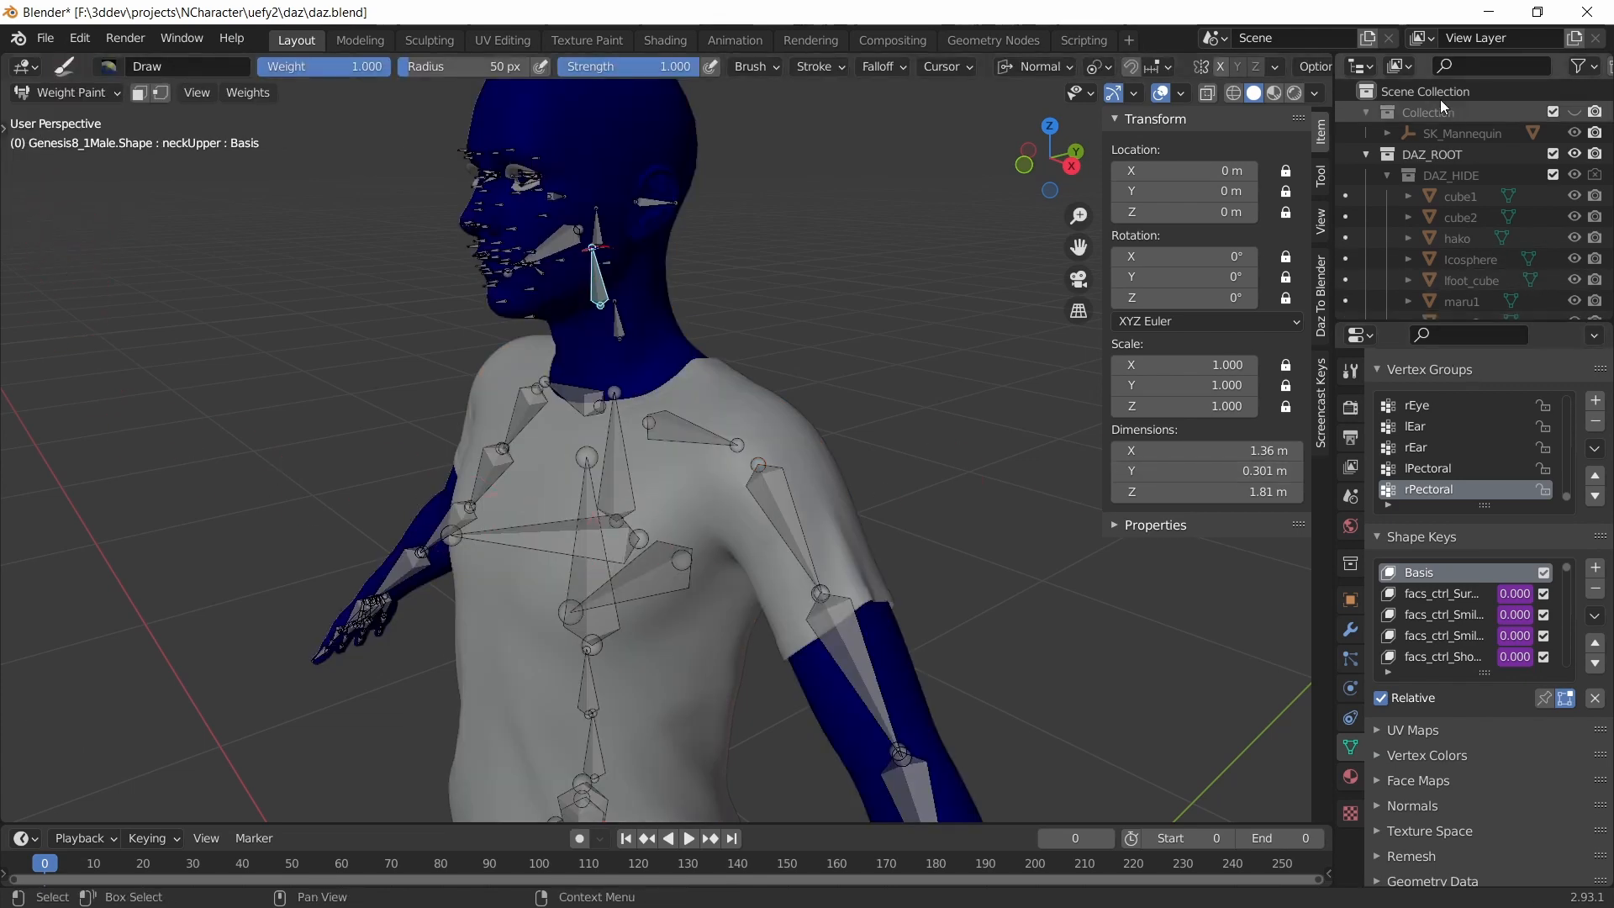
- Hide the T-shirt mesh and set the Weight Paint overlay's Zero Weights to Active
left_click(1387, 175)
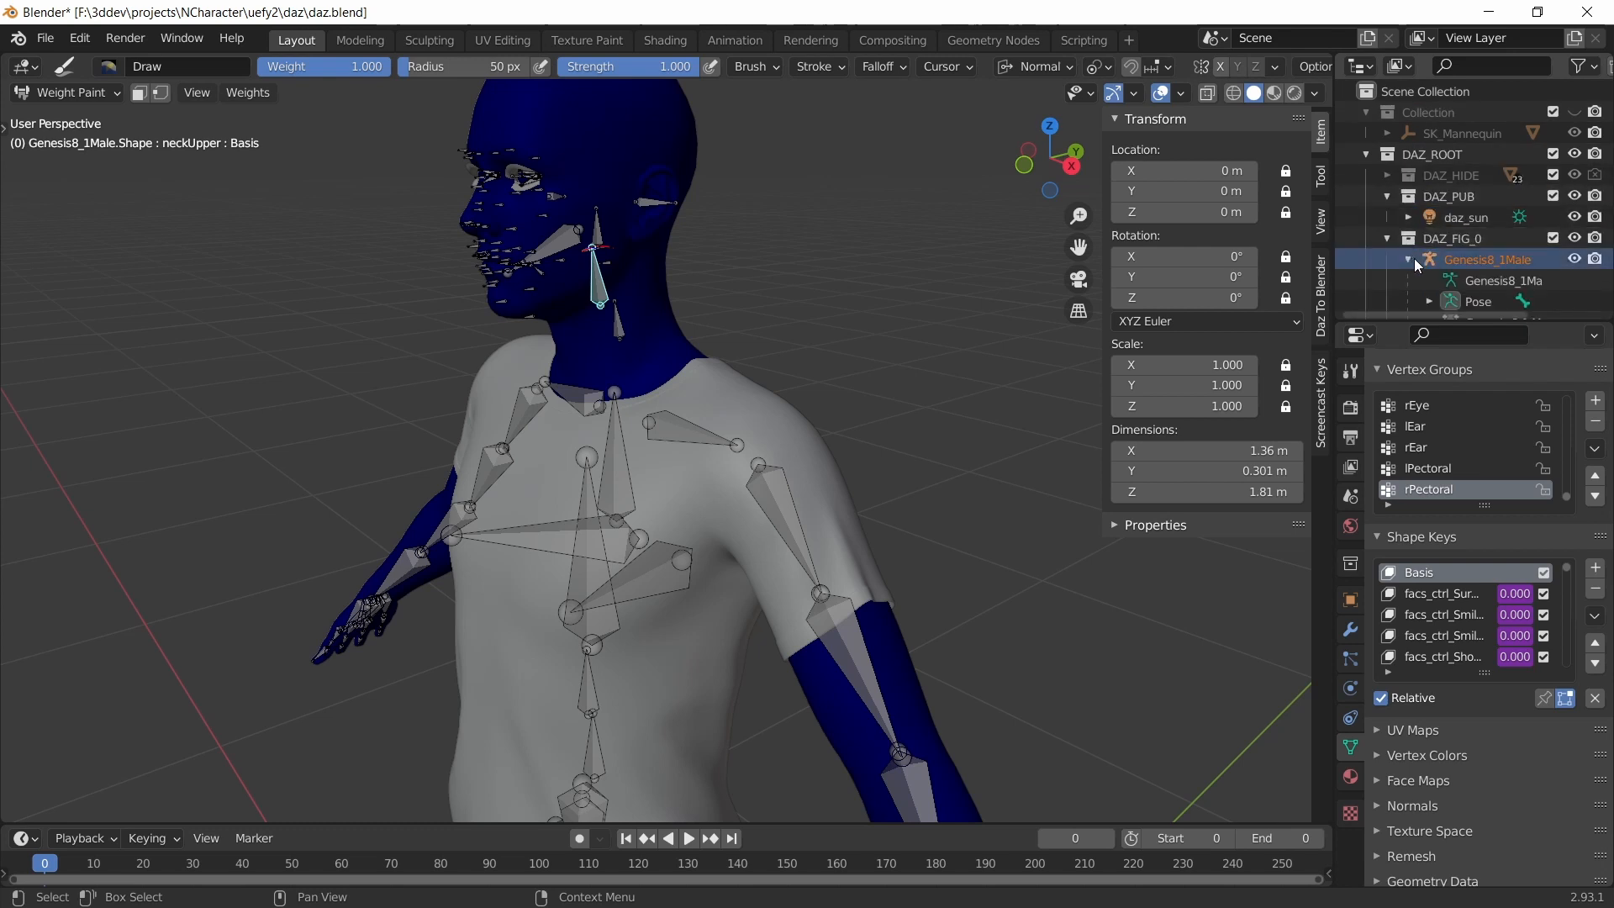
scroll(1417, 267, "down", 5)
left_click(1575, 300)
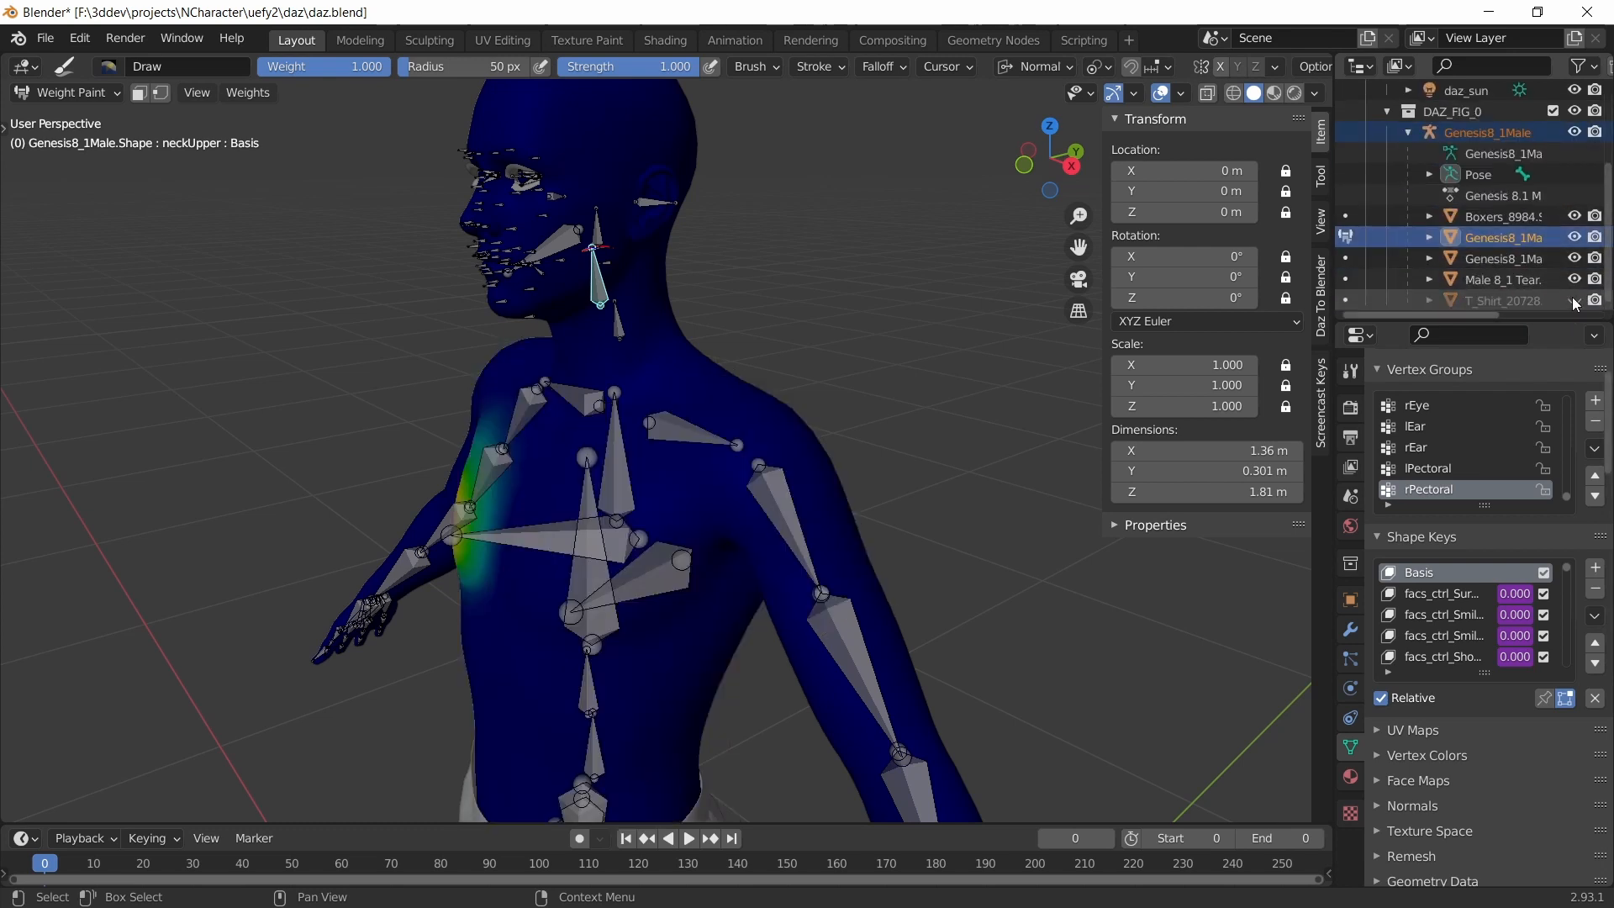
mouse_move(634, 631)
middle_mouse_down("shift")
mouse_move(602, 515)
mouse_move(648, 514)
middle_mouse_up("shift")
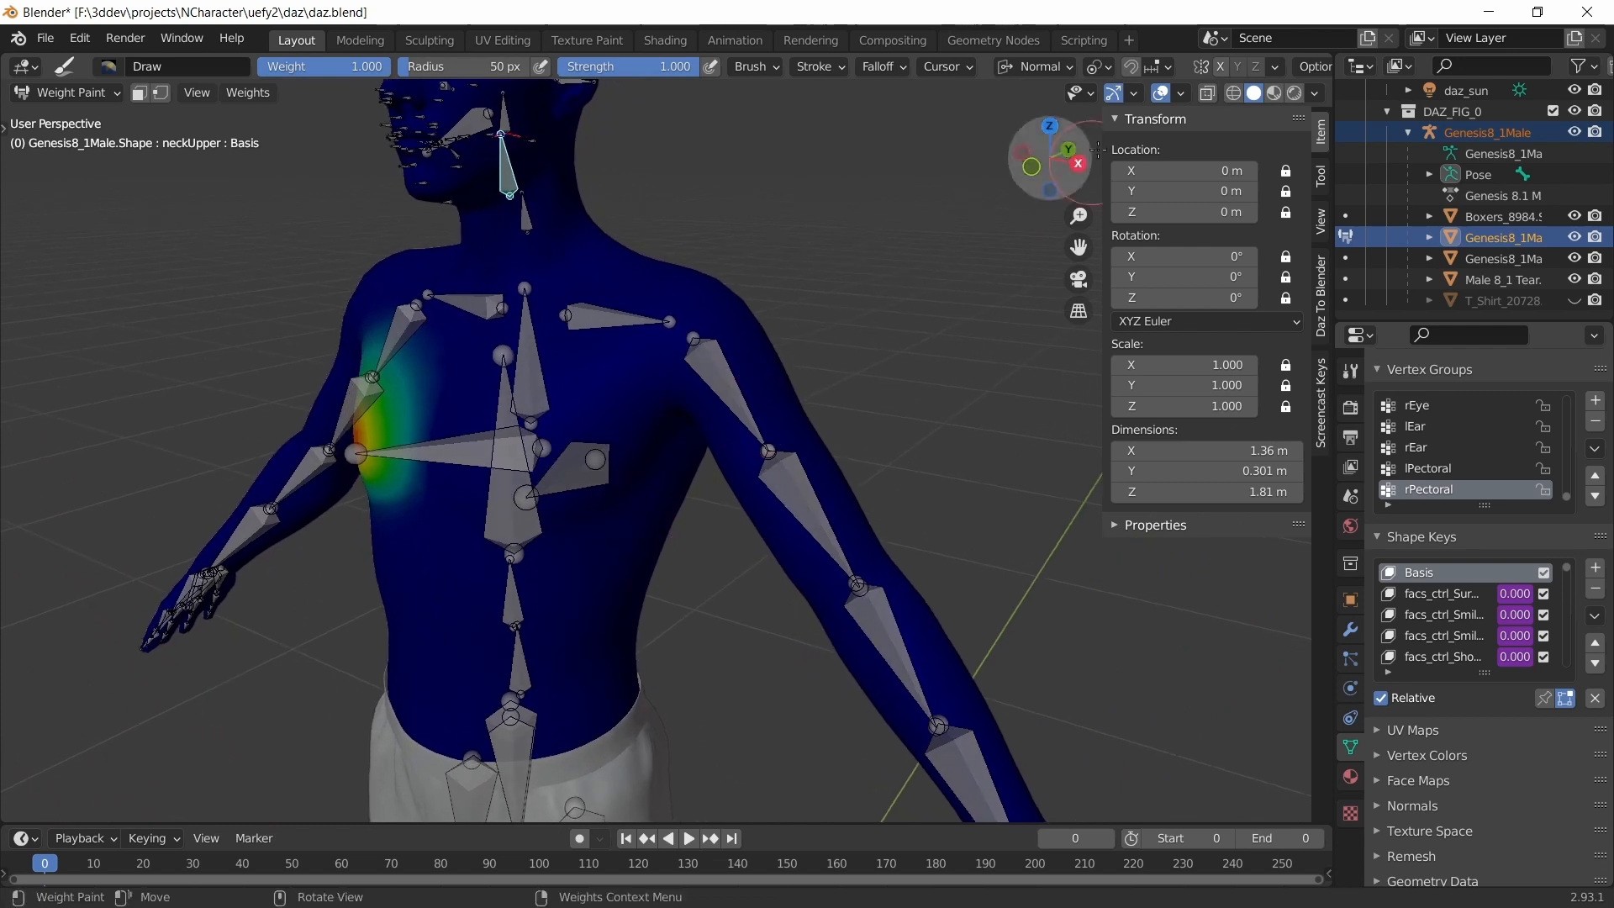
left_click(1182, 93)
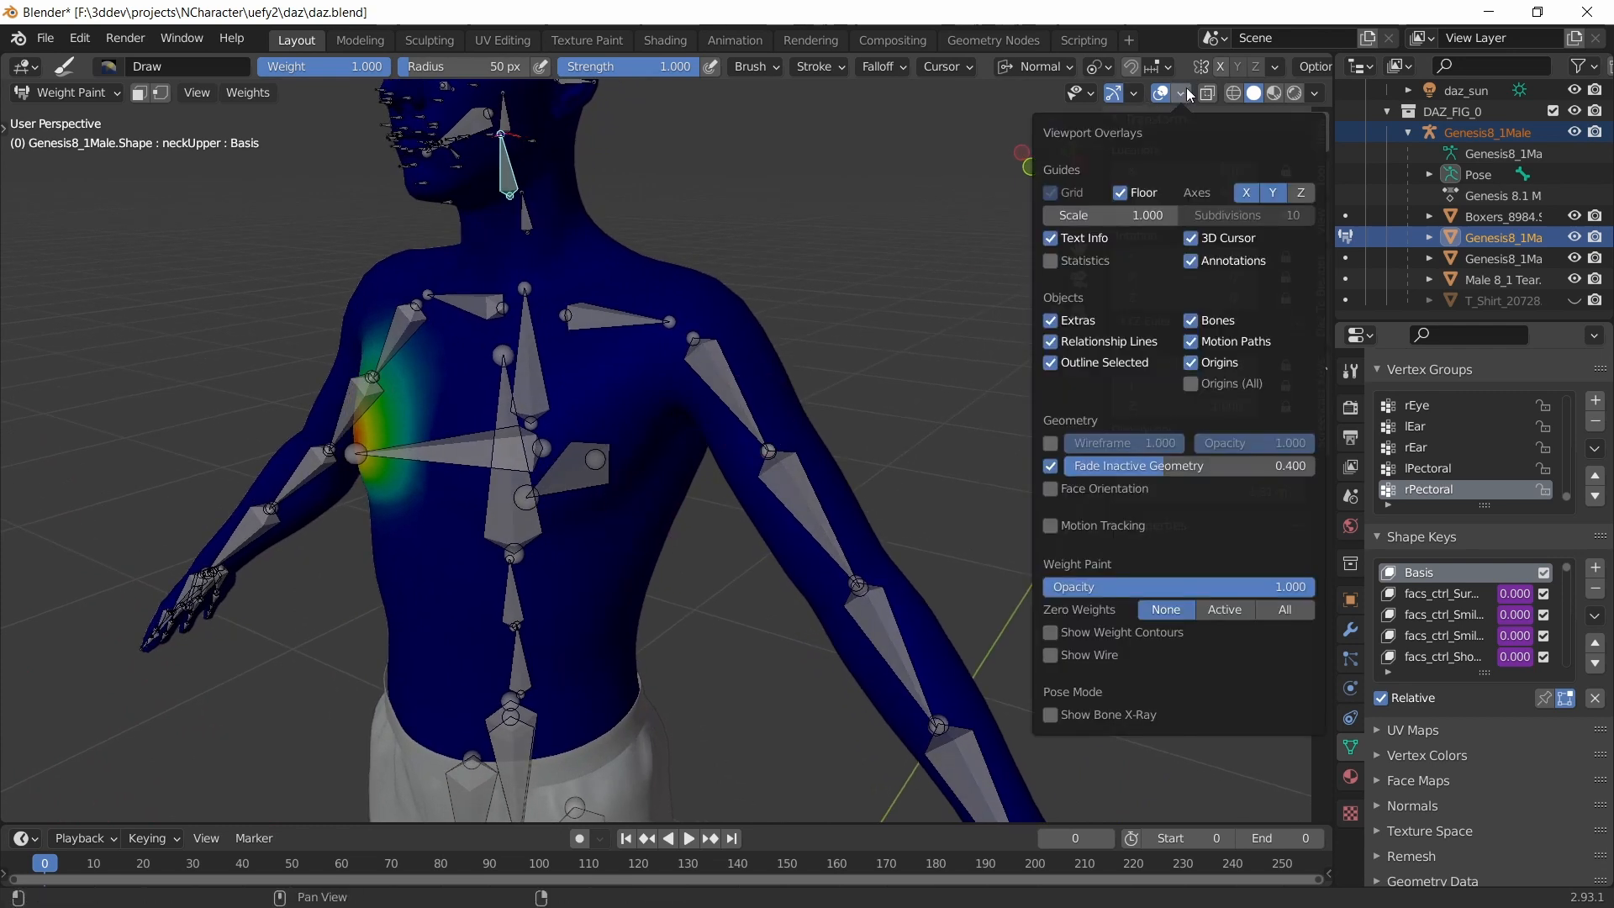
left_click(1225, 609)
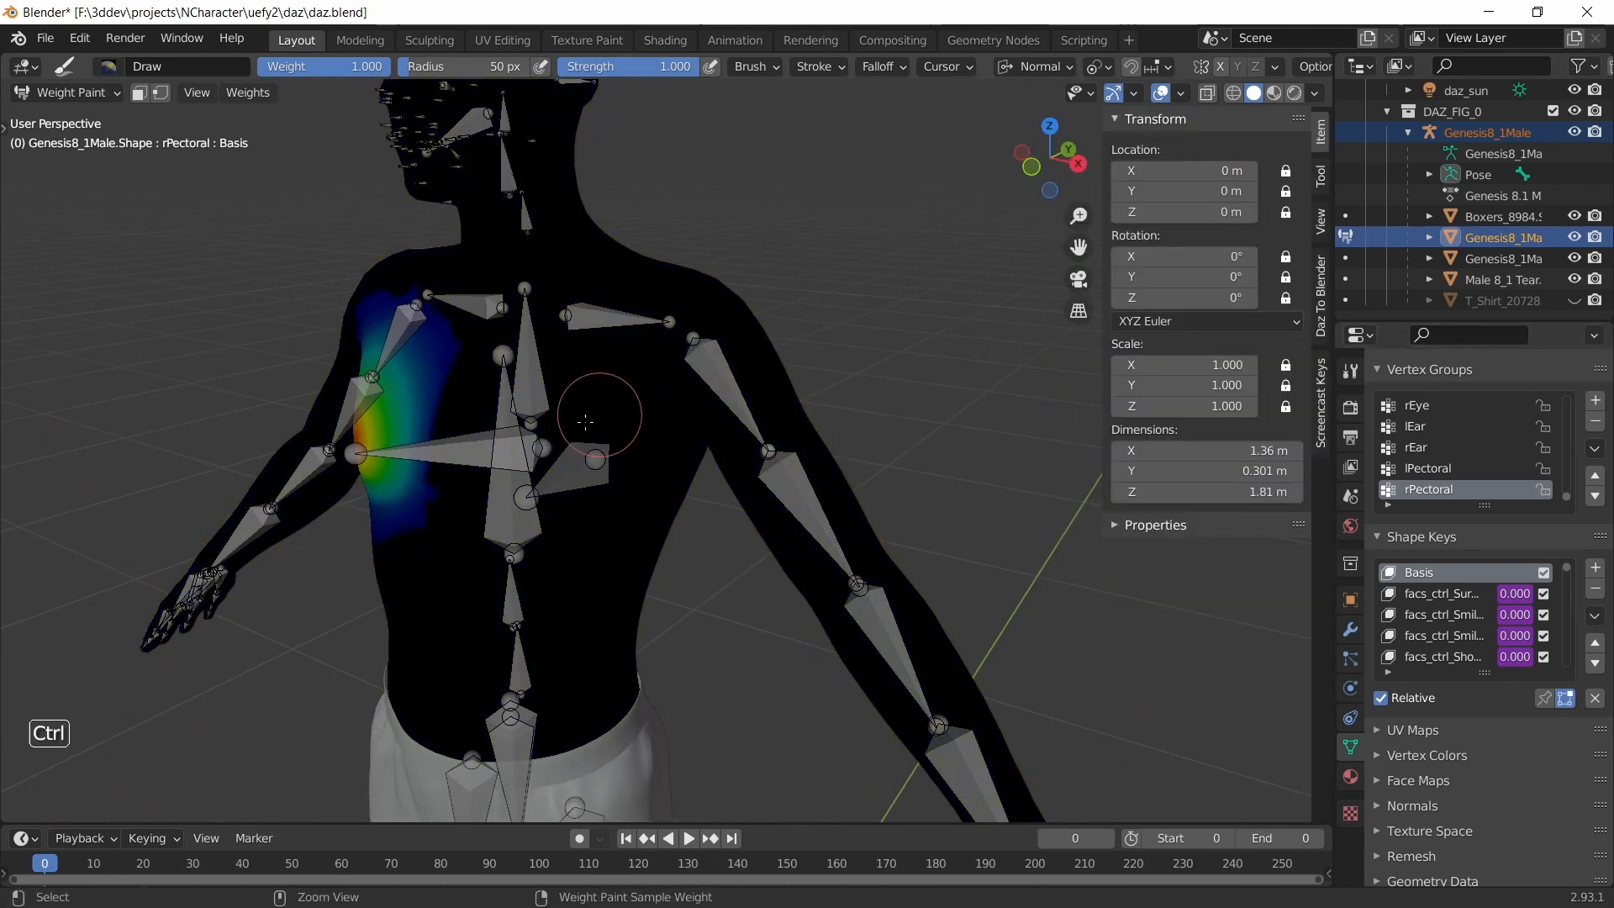
- Compare the body's weights for the chestLower and chestUpper bones
left_click(504, 494, "ctrl")
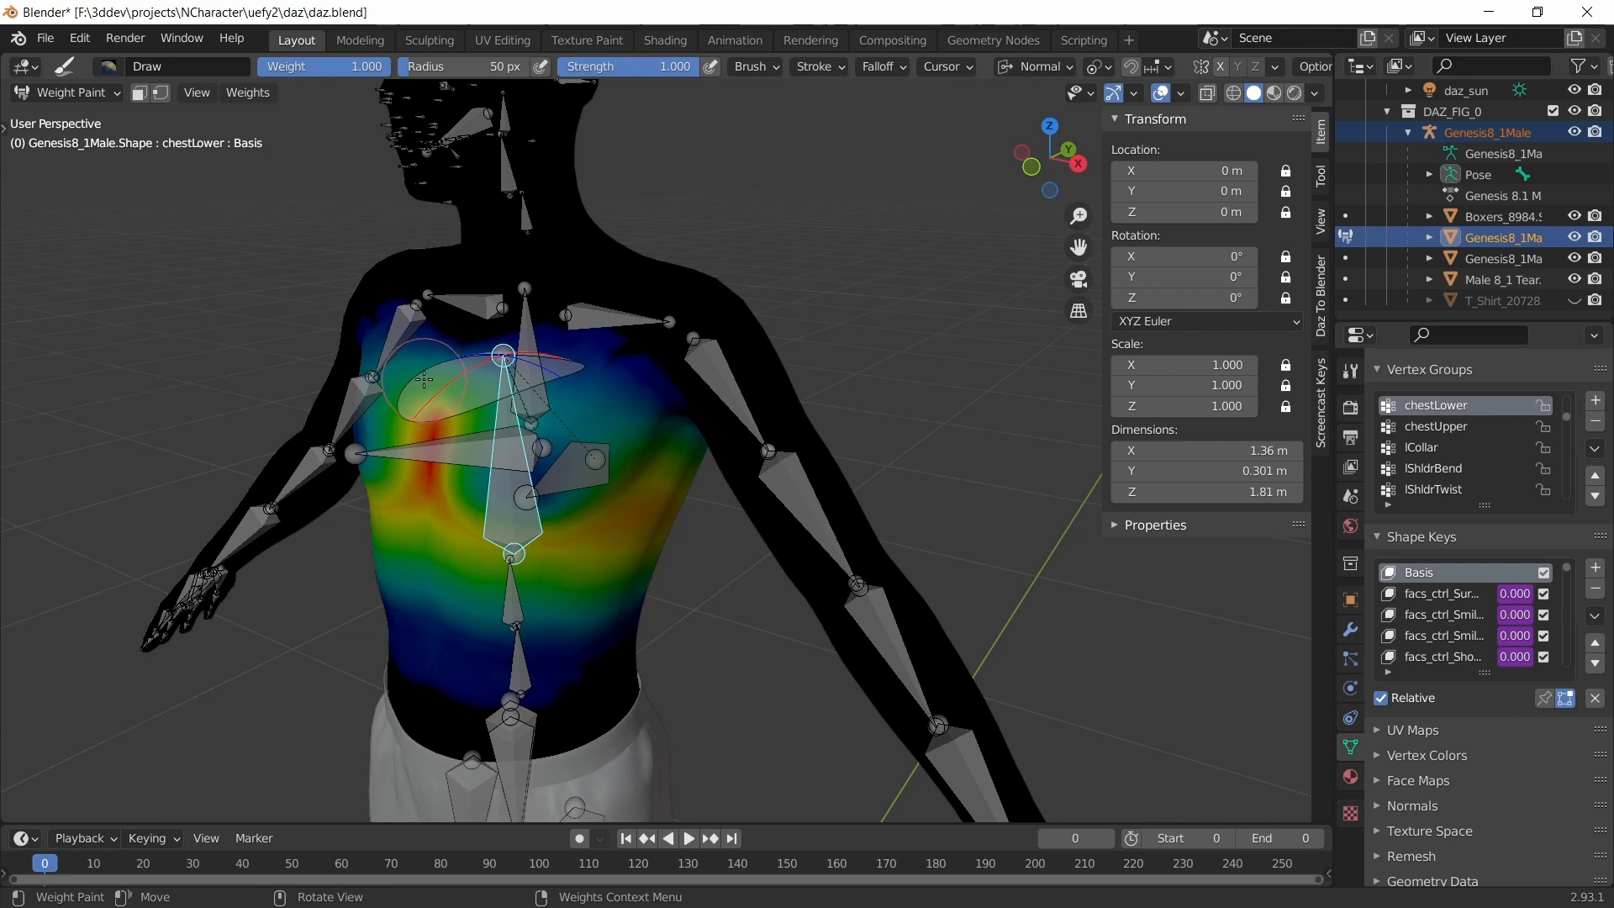
left_click(530, 324, "ctrl")
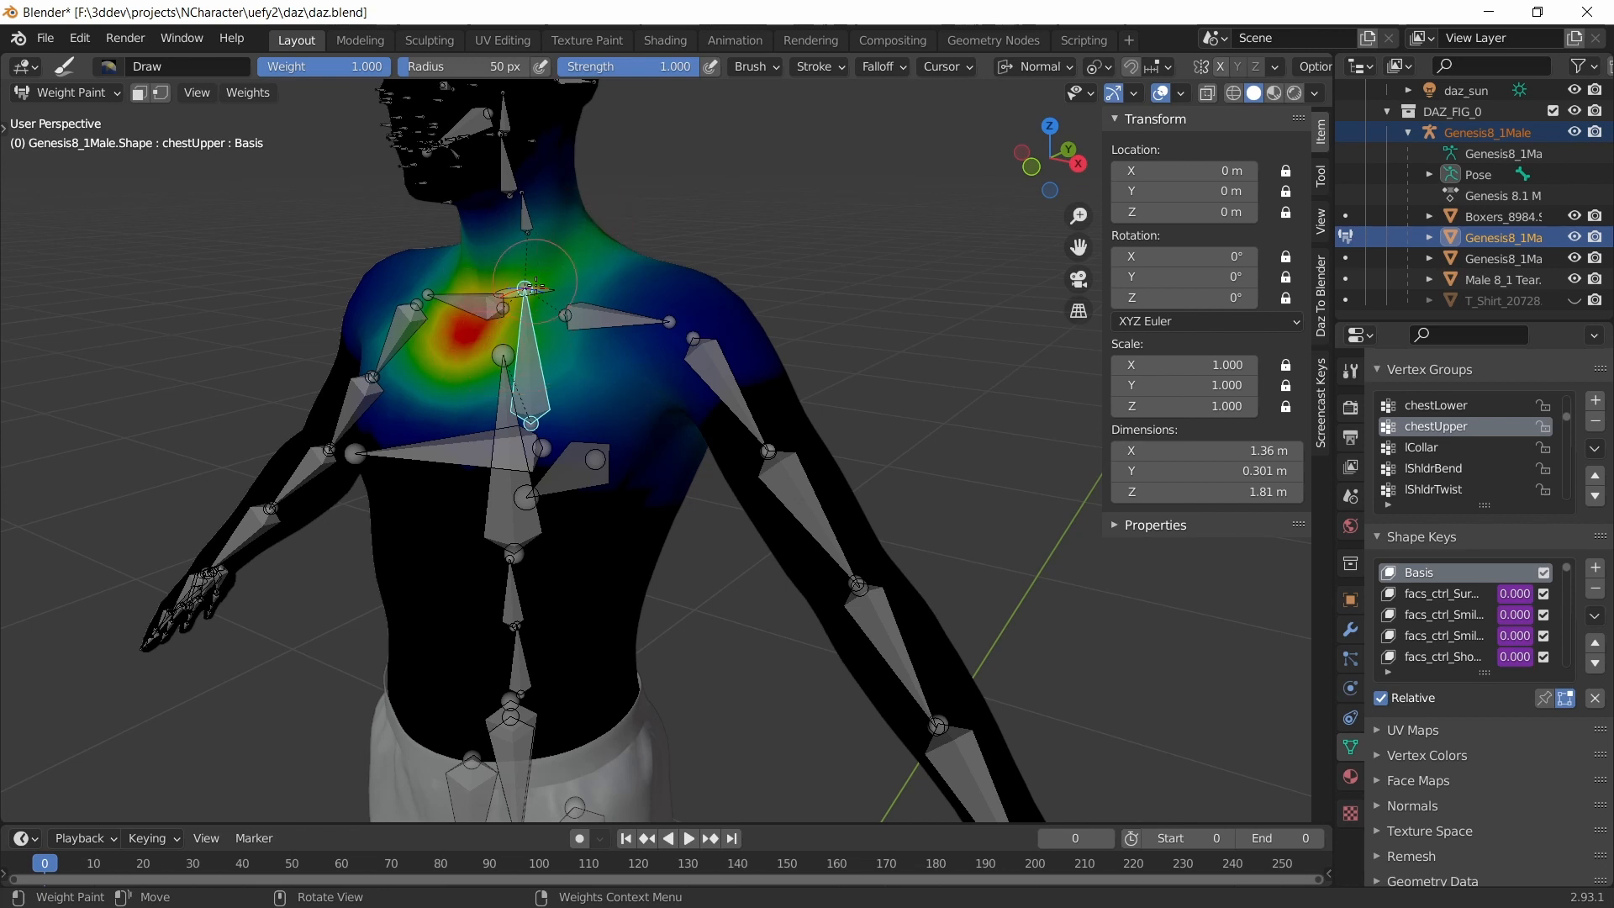
left_click(496, 517, "ctrl")
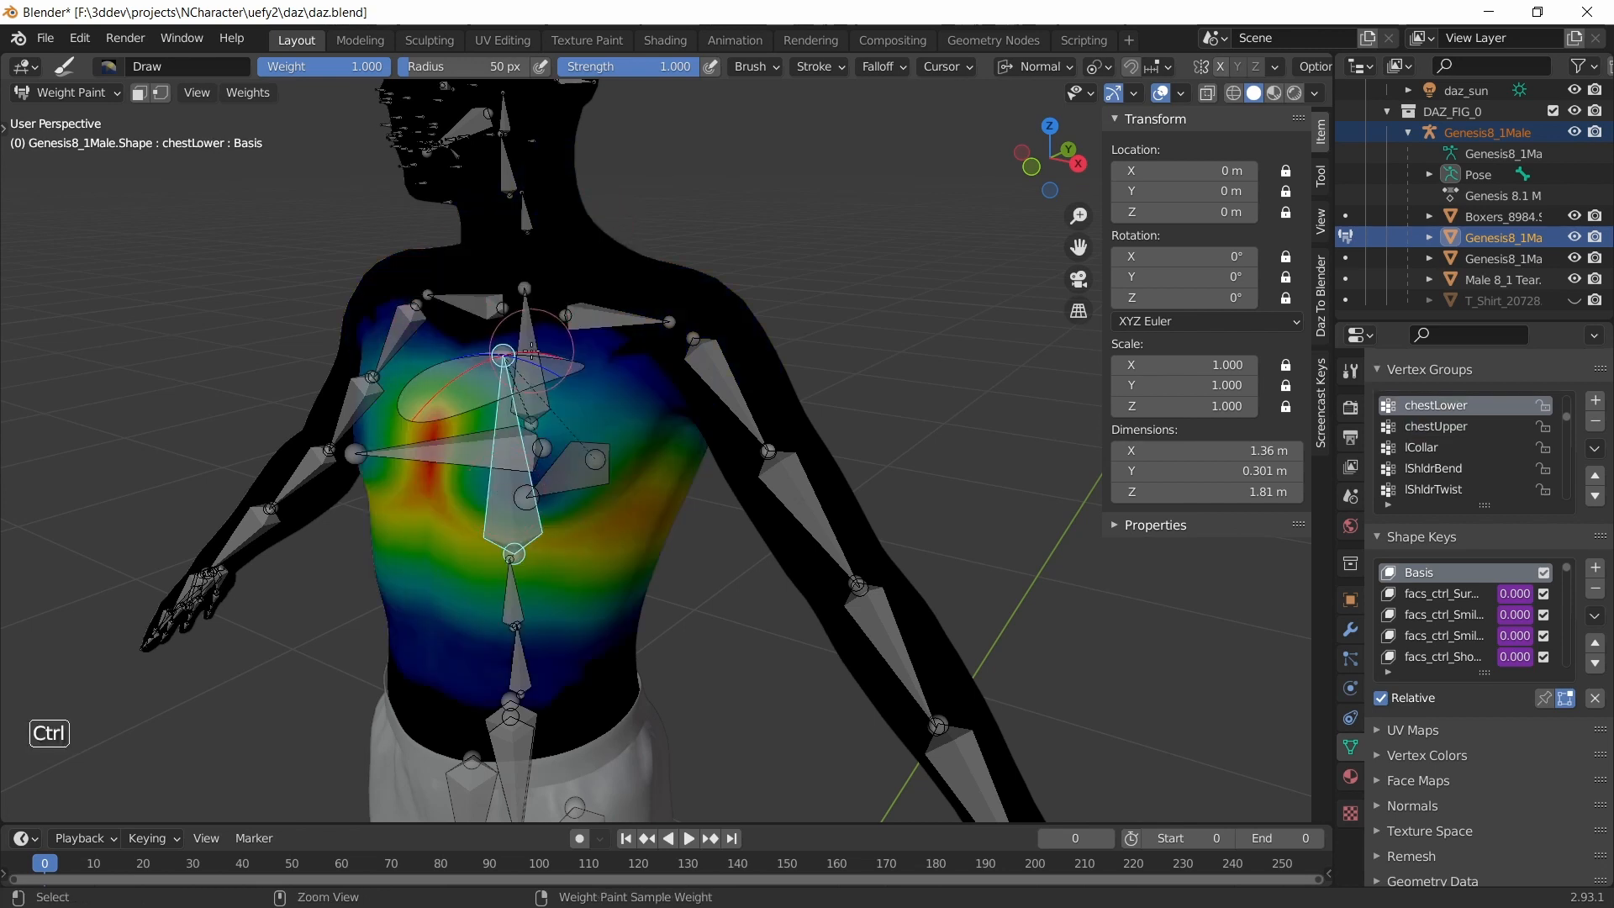
left_click(522, 313, "ctrl")
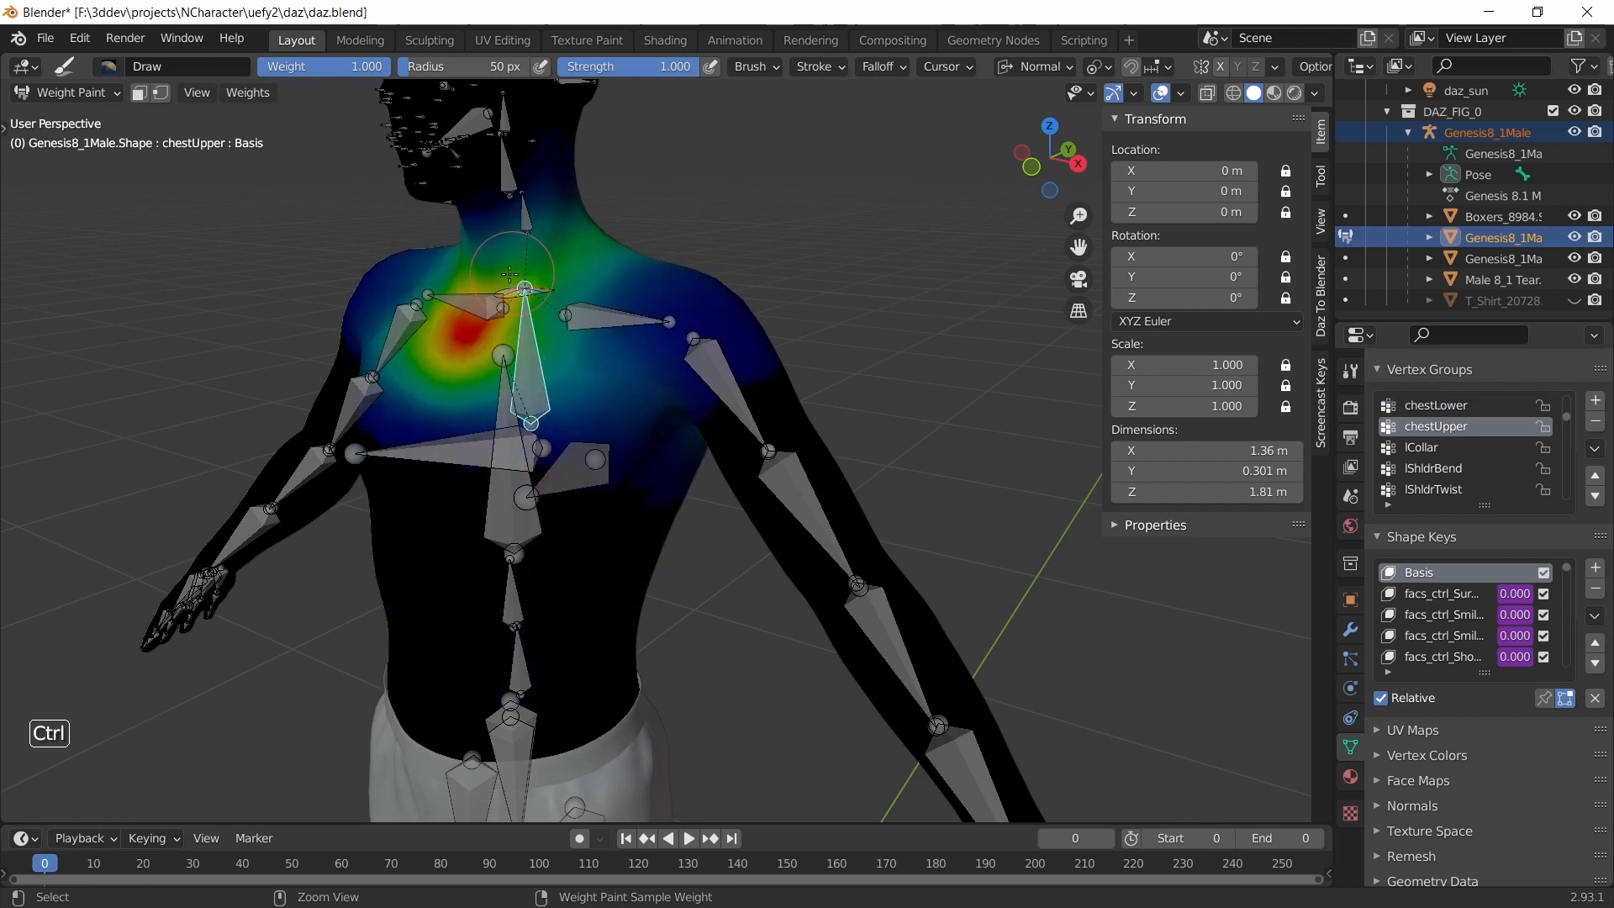
- Check the weights of the collar and shoulder bend bones on both sides of the body
left_click(577, 316, "ctrl")
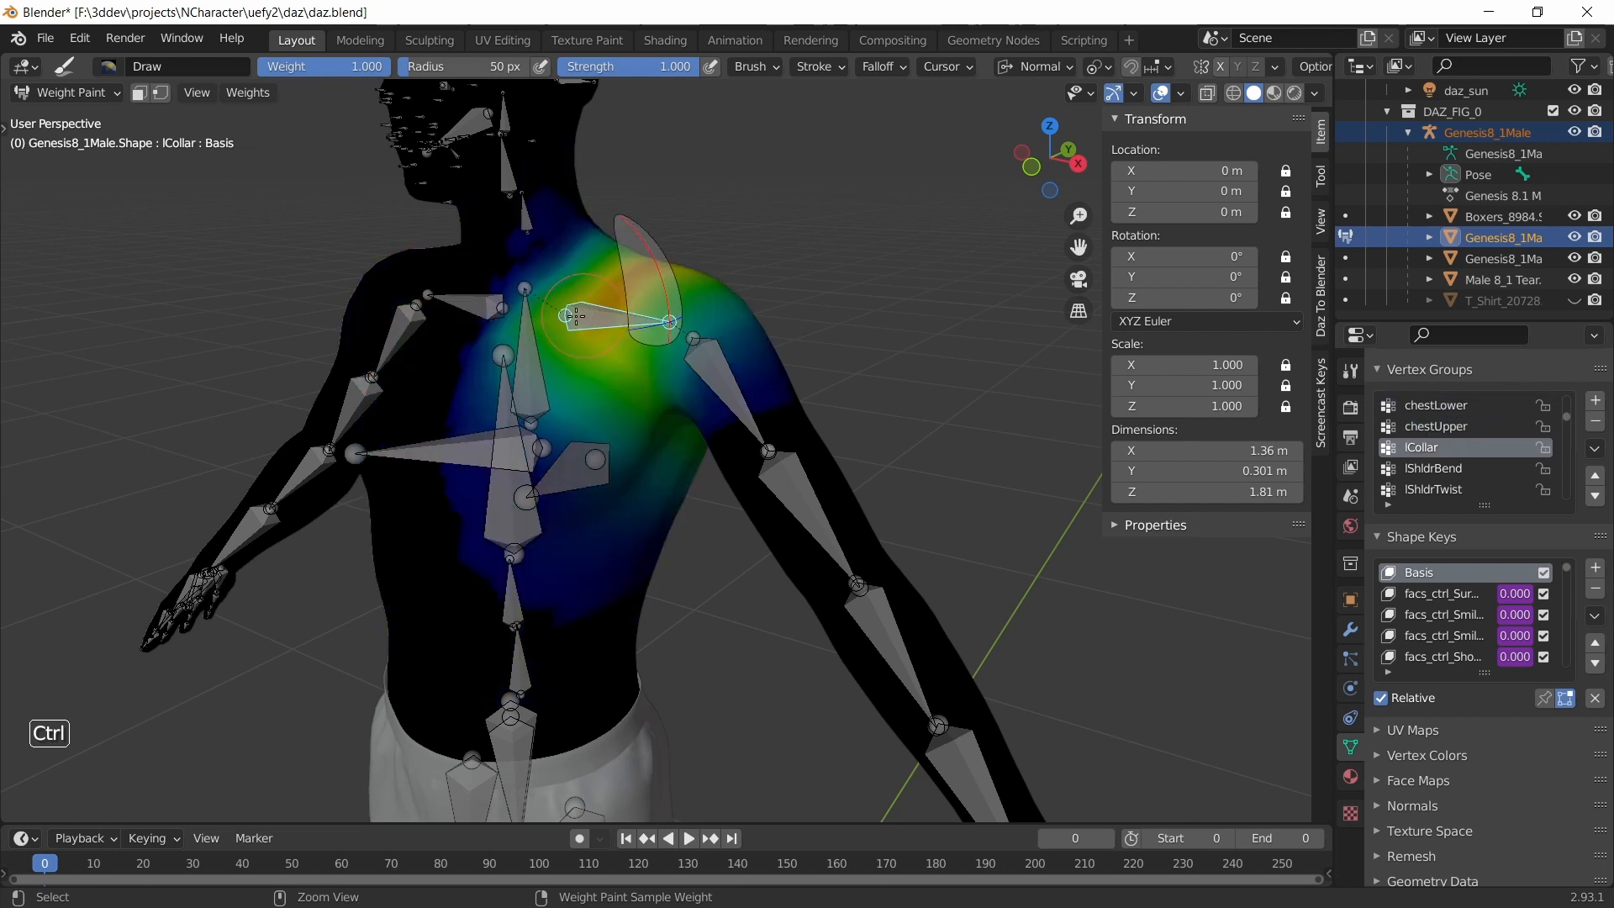
left_click(461, 303, "ctrl")
left_click(391, 341, "ctrl")
left_click(686, 353, "ctrl")
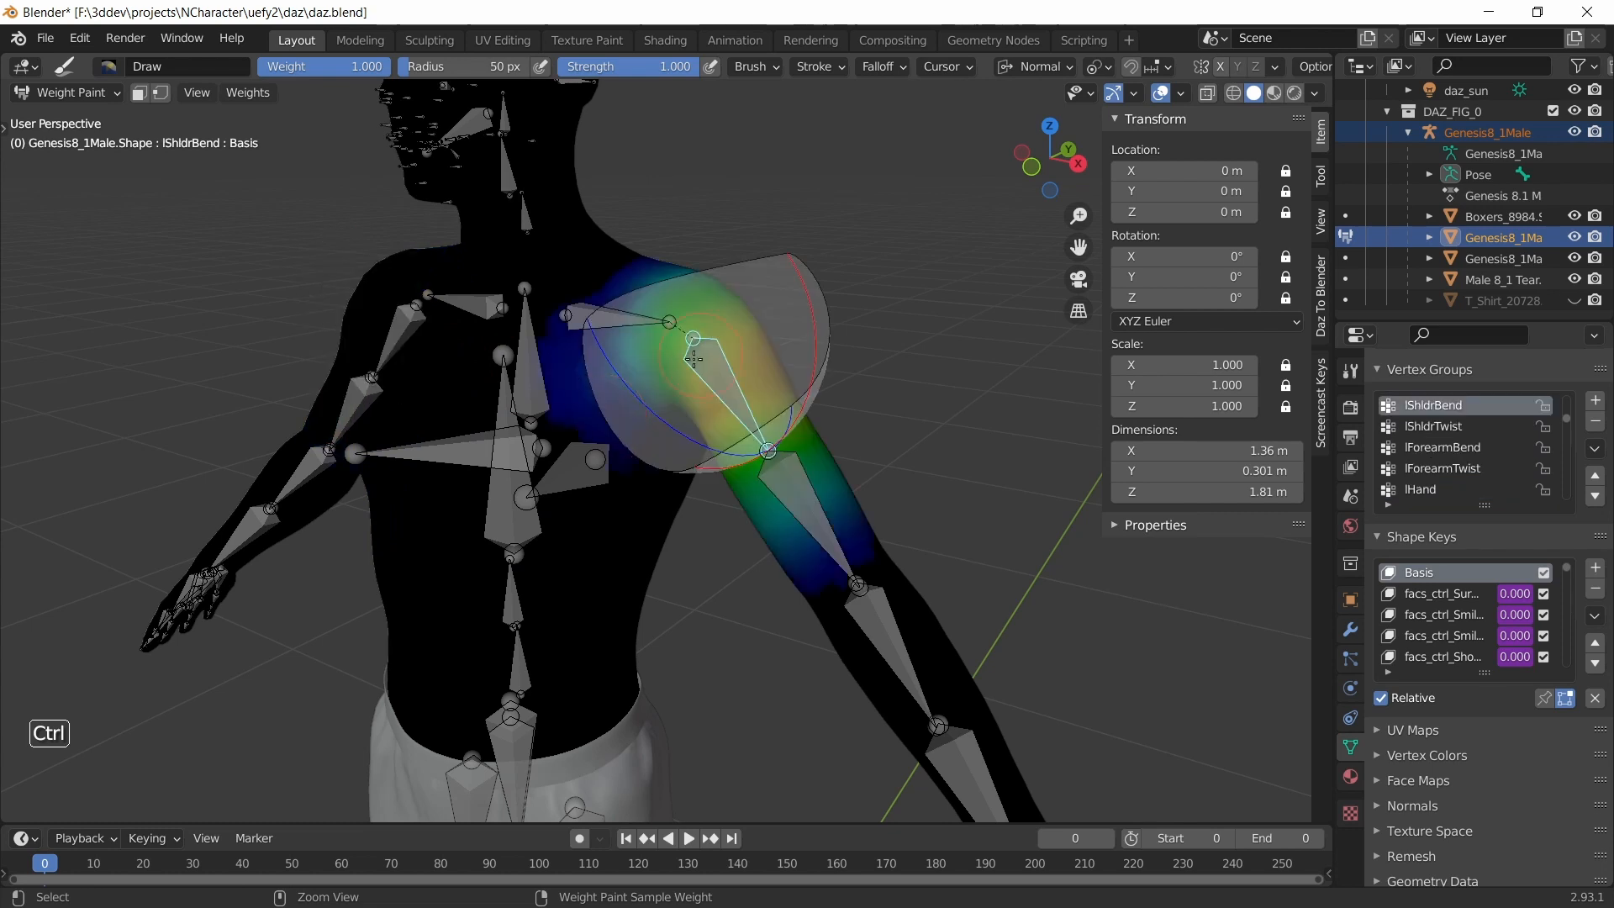
- Recheck the chestLower weights and examine those of the neckLower and neckUpper bones
left_click(515, 469, "ctrl")
left_click(513, 472, "ctrl")
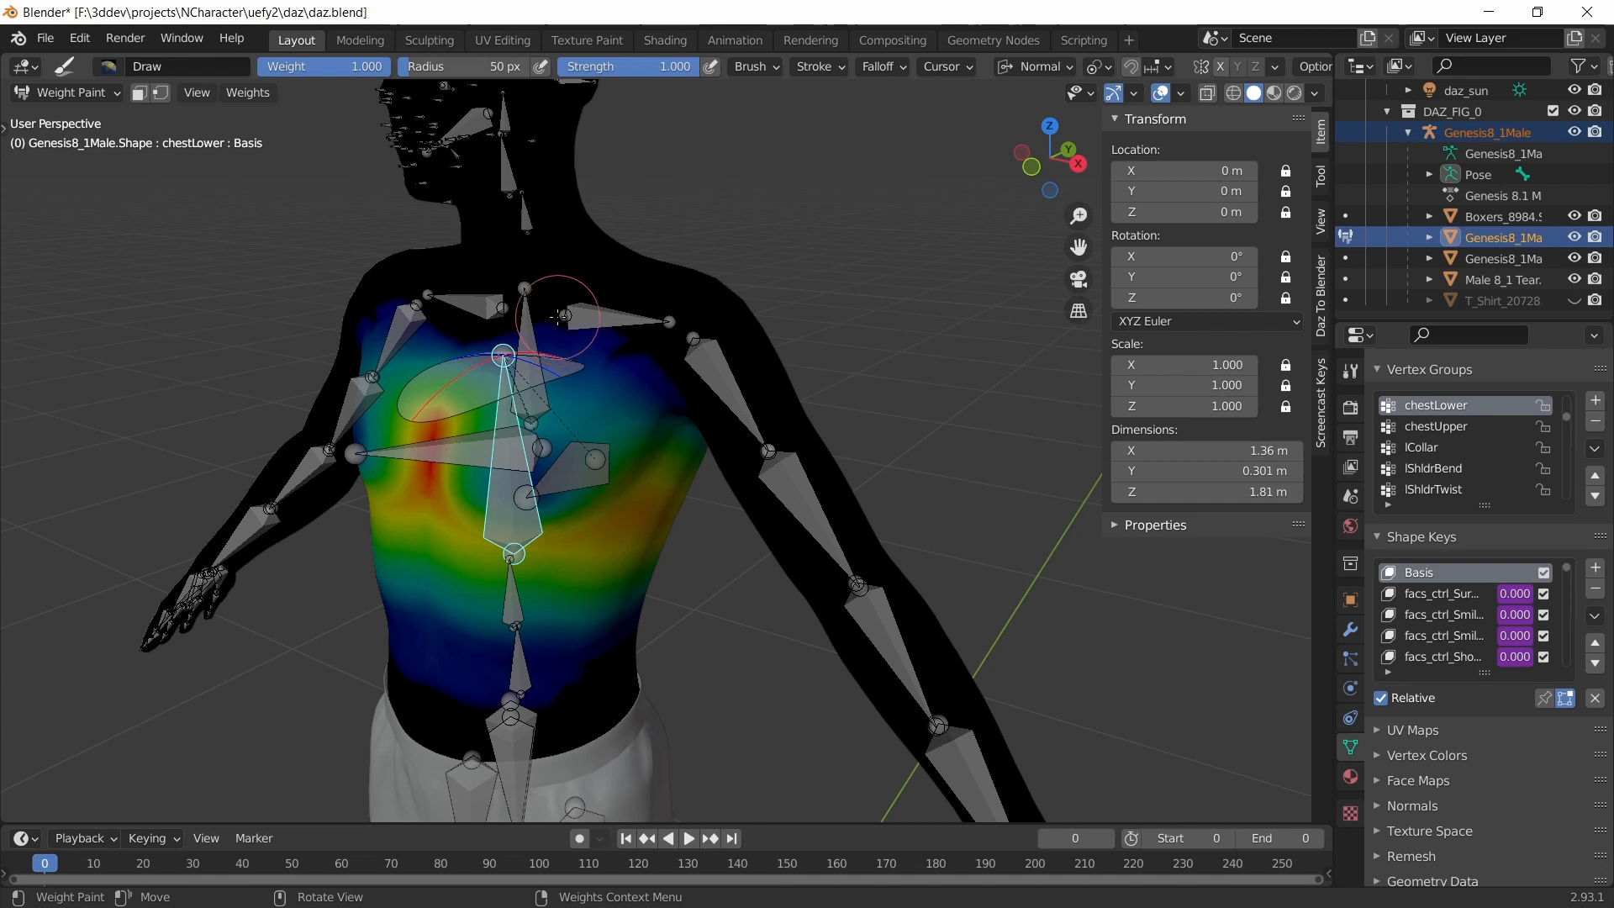
mouse_move(561, 336)
middle_mouse_down()
mouse_move(589, 303)
mouse_move(566, 270)
middle_mouse_up()
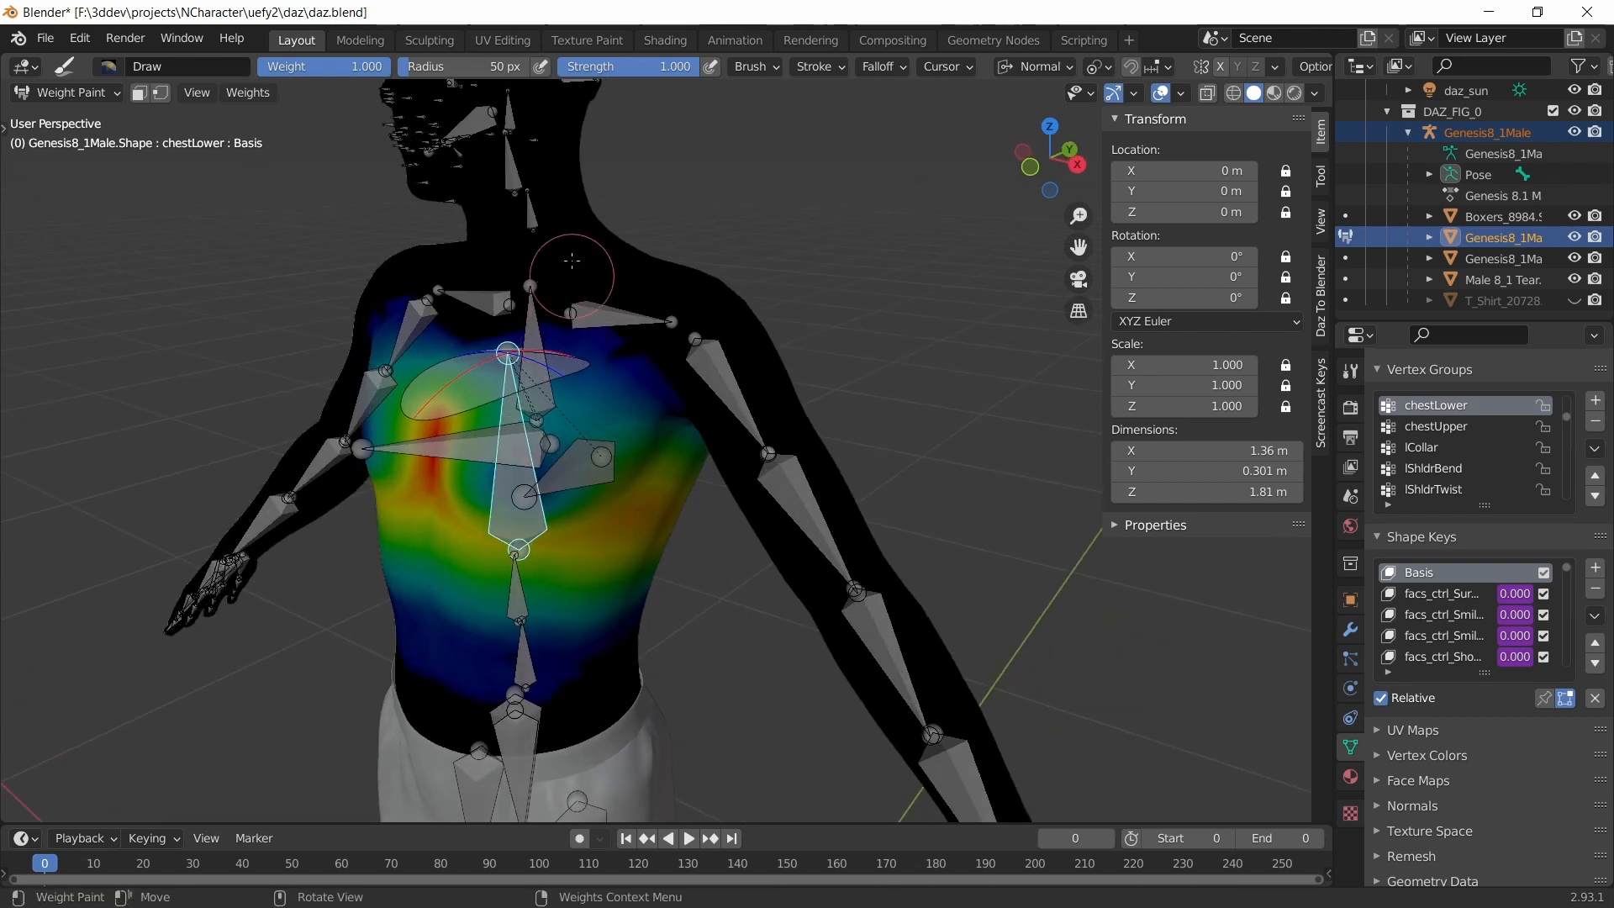
left_click(533, 215, "ctrl")
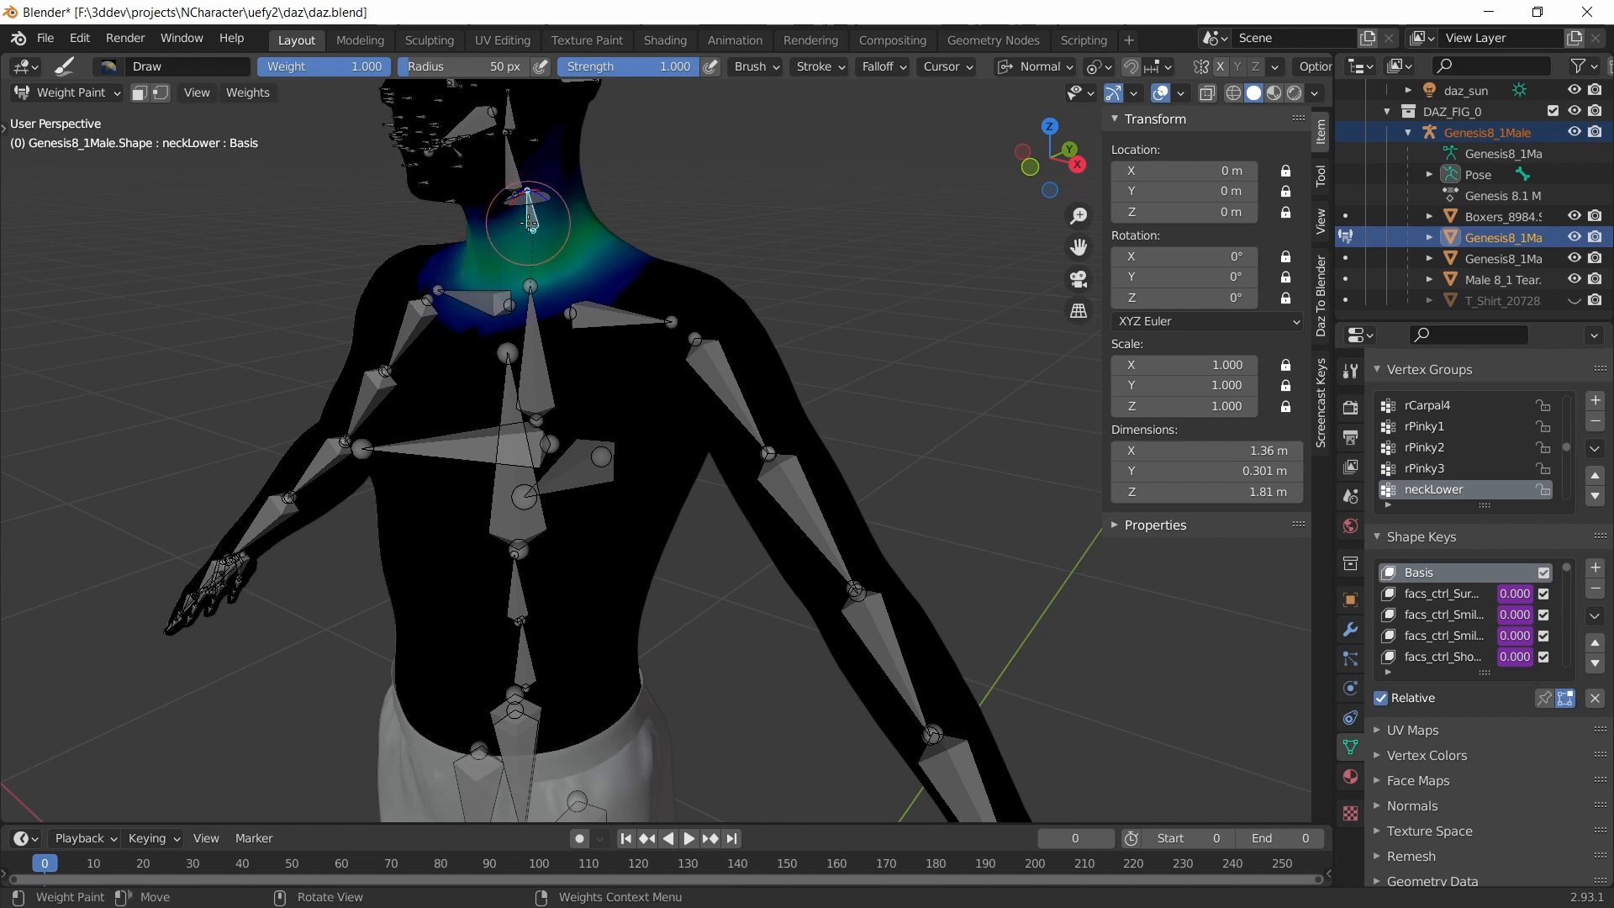
left_click(511, 172, "ctrl")
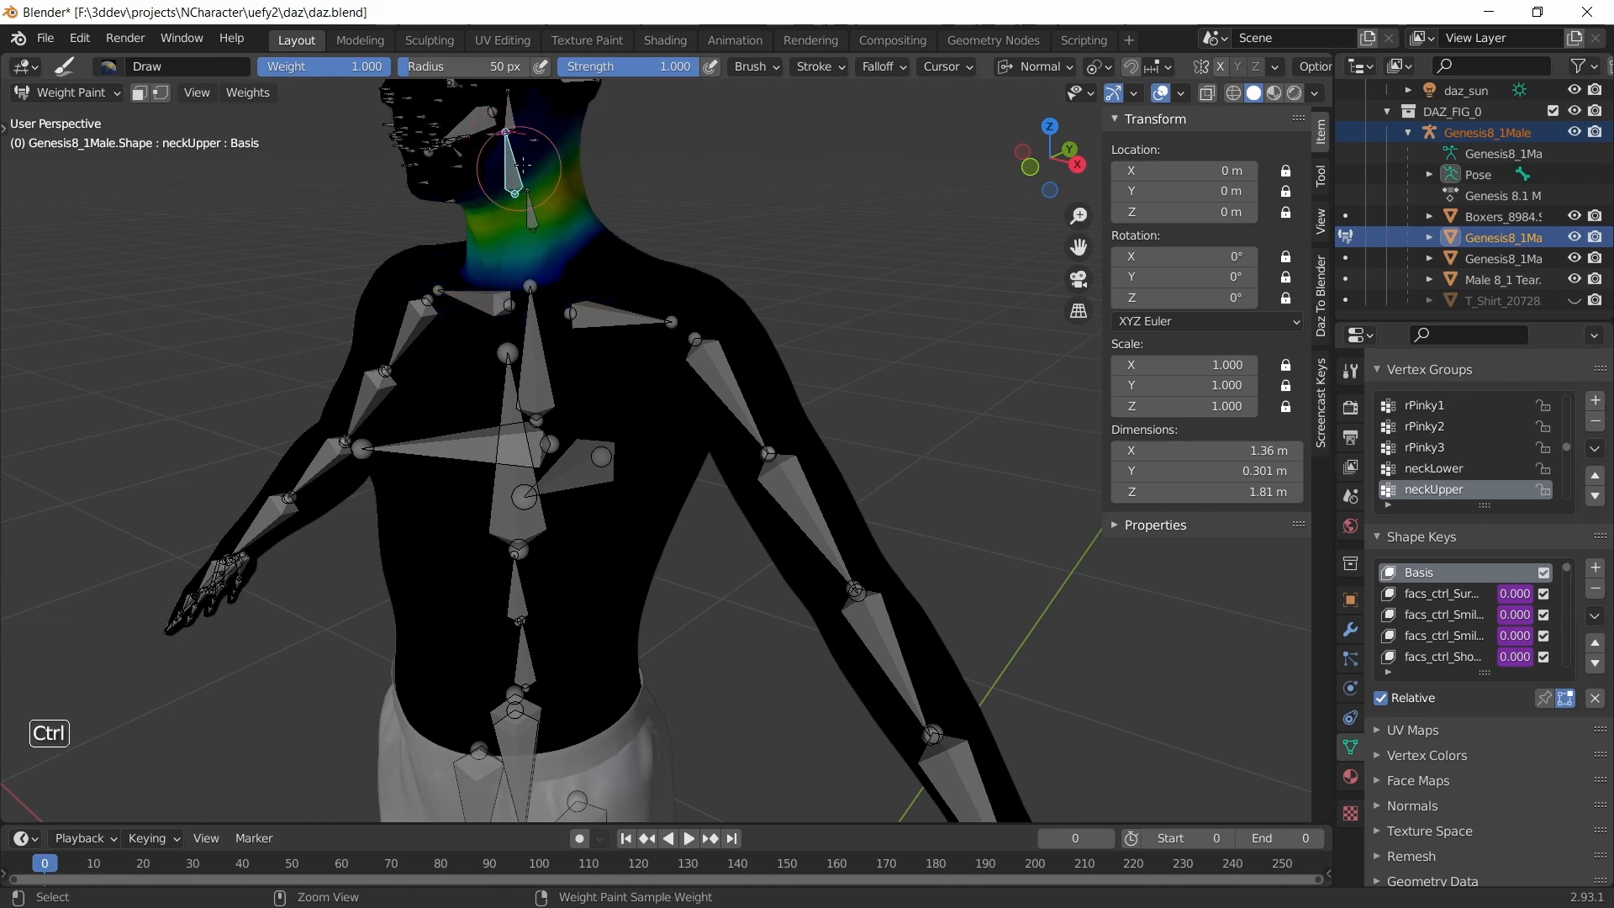
- Examine the body's weights for the left hand bone lHand and the lCarpal1 to lCarpal4 bones
mouse_move(562, 147)
middle_mouse_down()
mouse_move(579, 196)
mouse_move(487, 180)
mouse_move(541, 168)
middle_mouse_up()
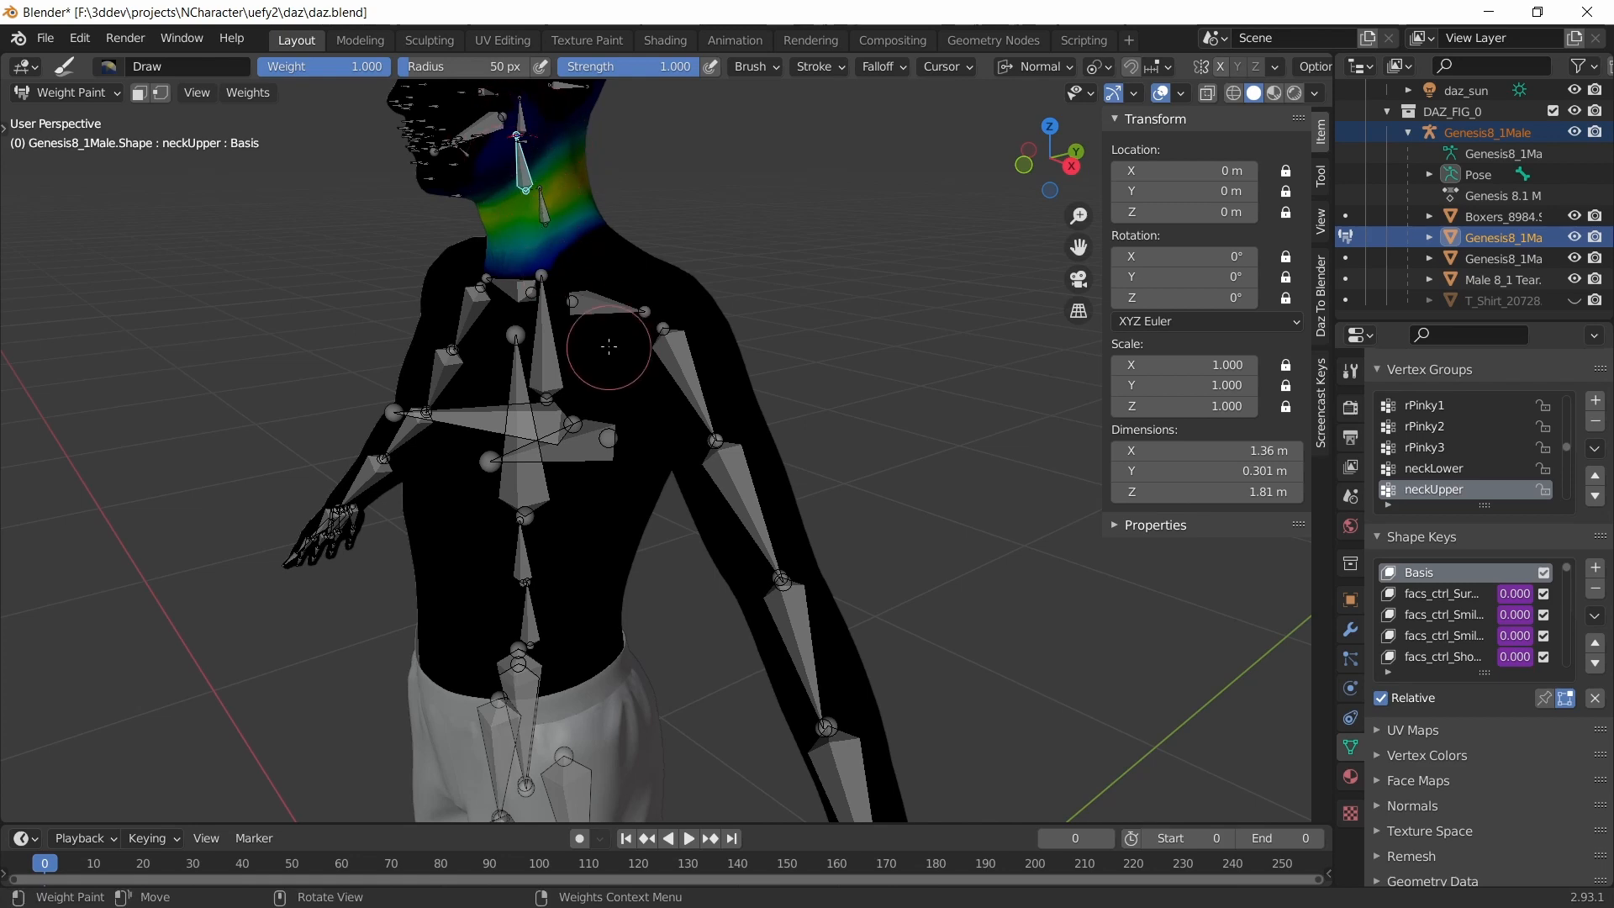
scroll(609, 350, "down", 2)
middle_click_drag(757, 536, 613, 295, "shift")
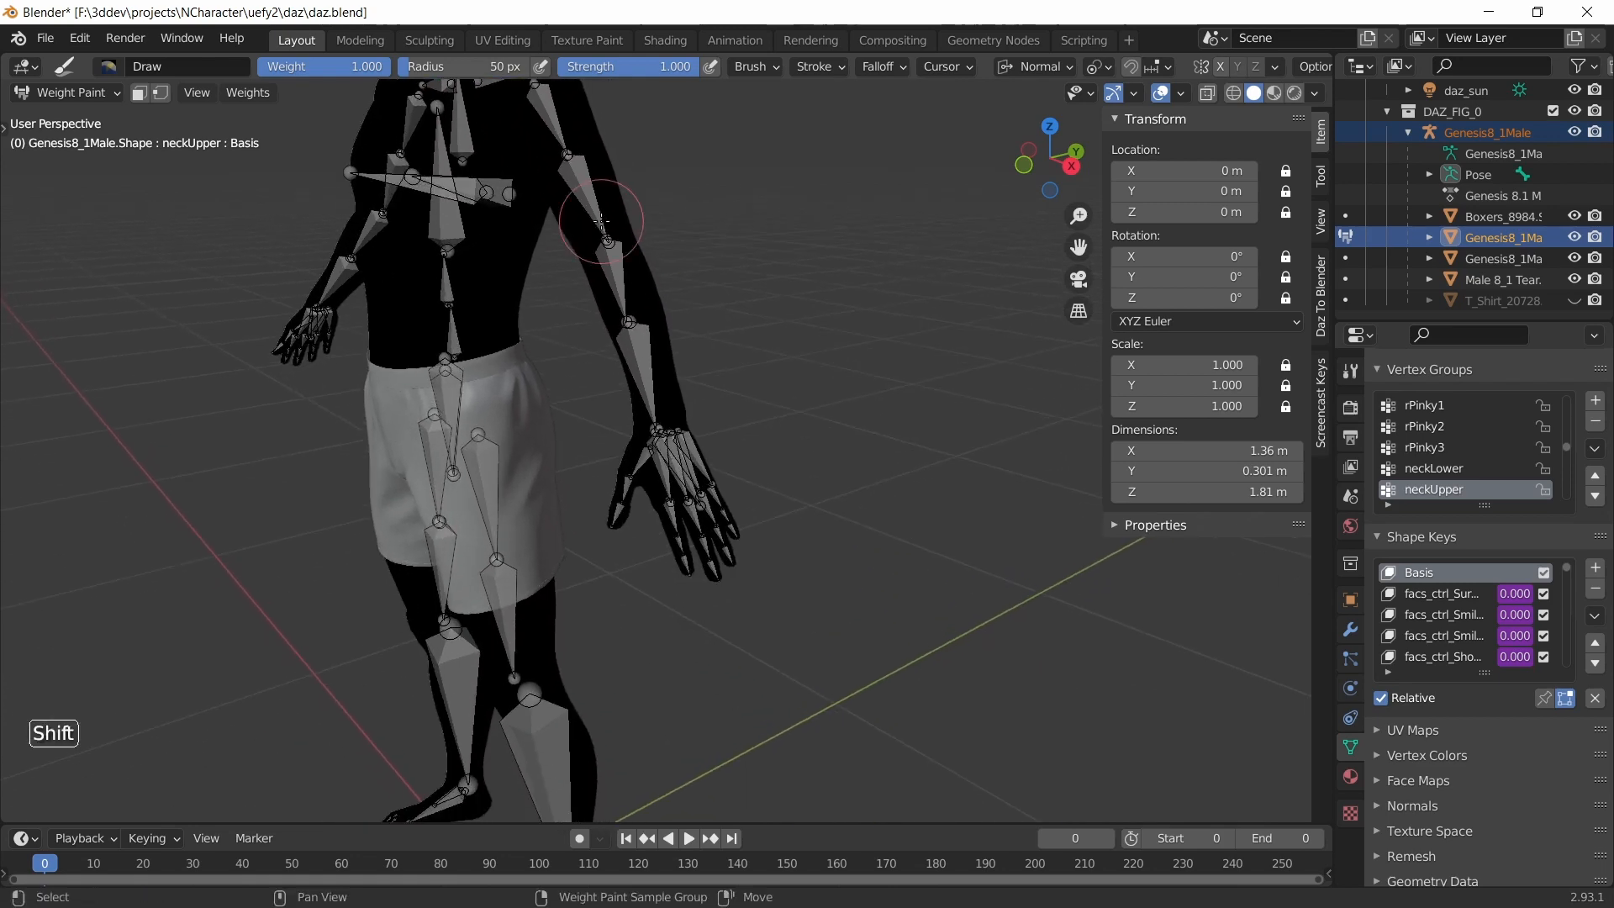
scroll(671, 516, "up", 4)
scroll(671, 516, "up", 2)
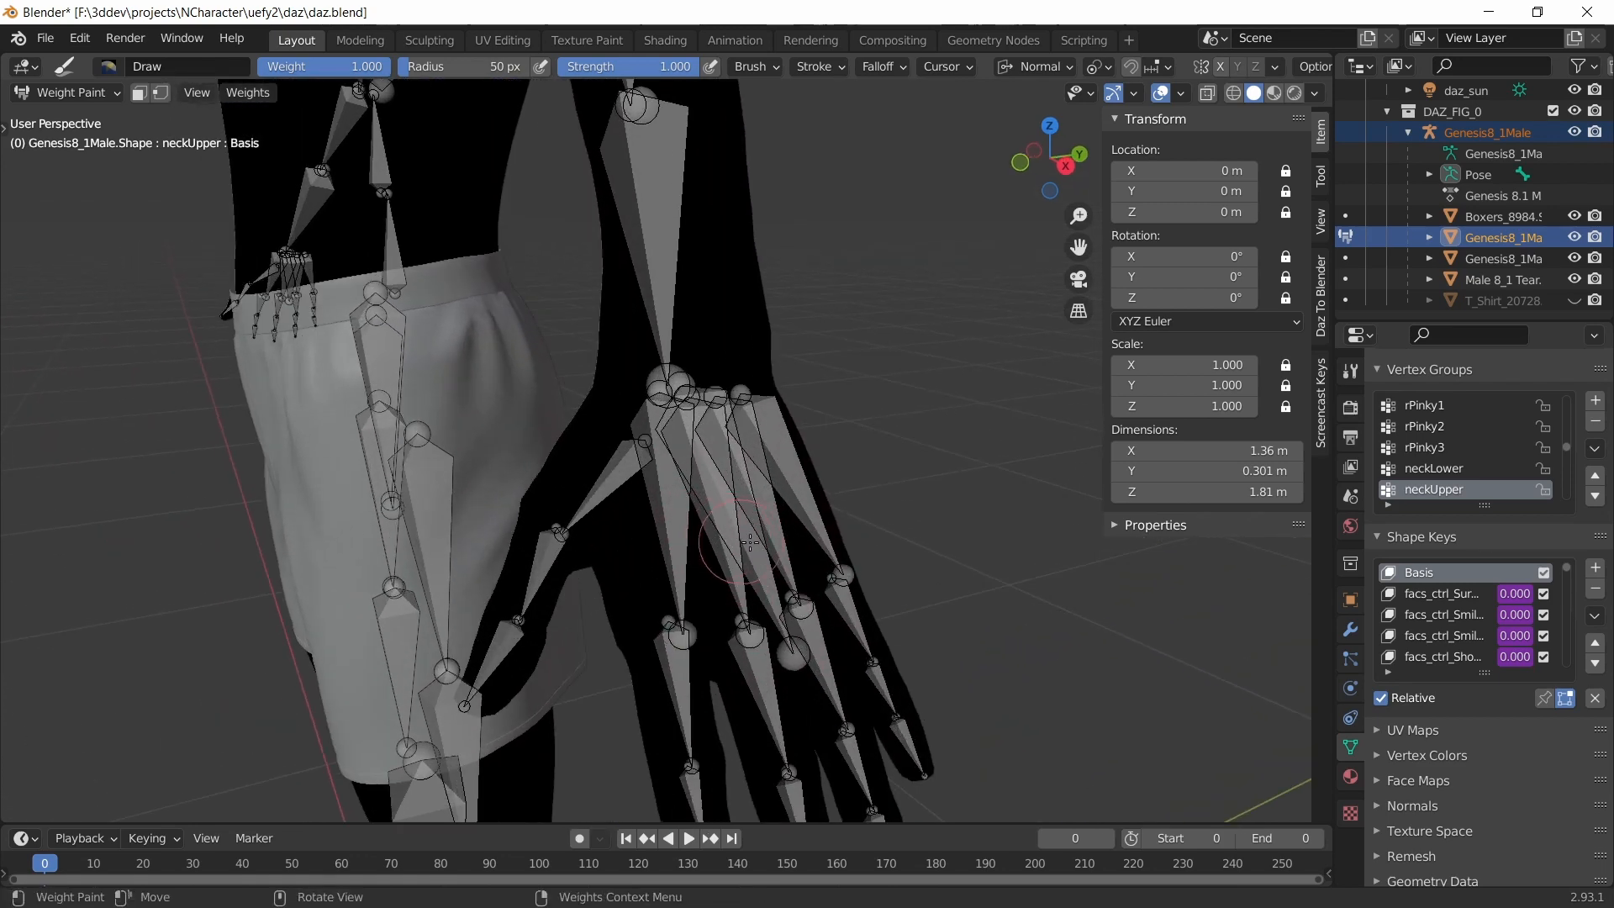
left_click(759, 558, "ctrl")
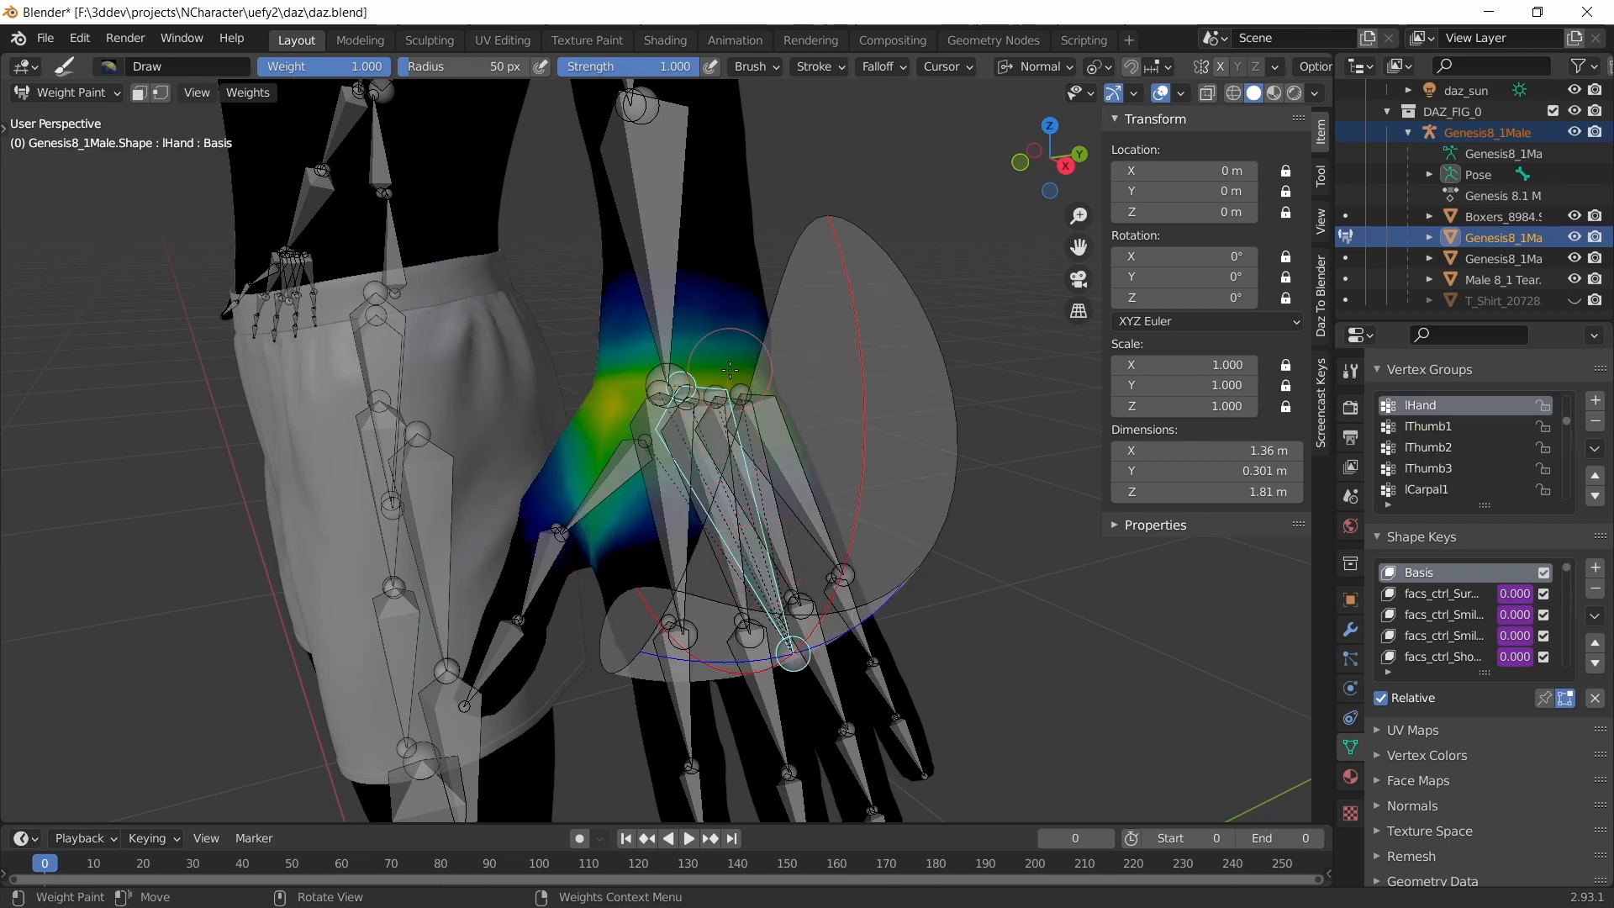
left_click(722, 512, "ctrl")
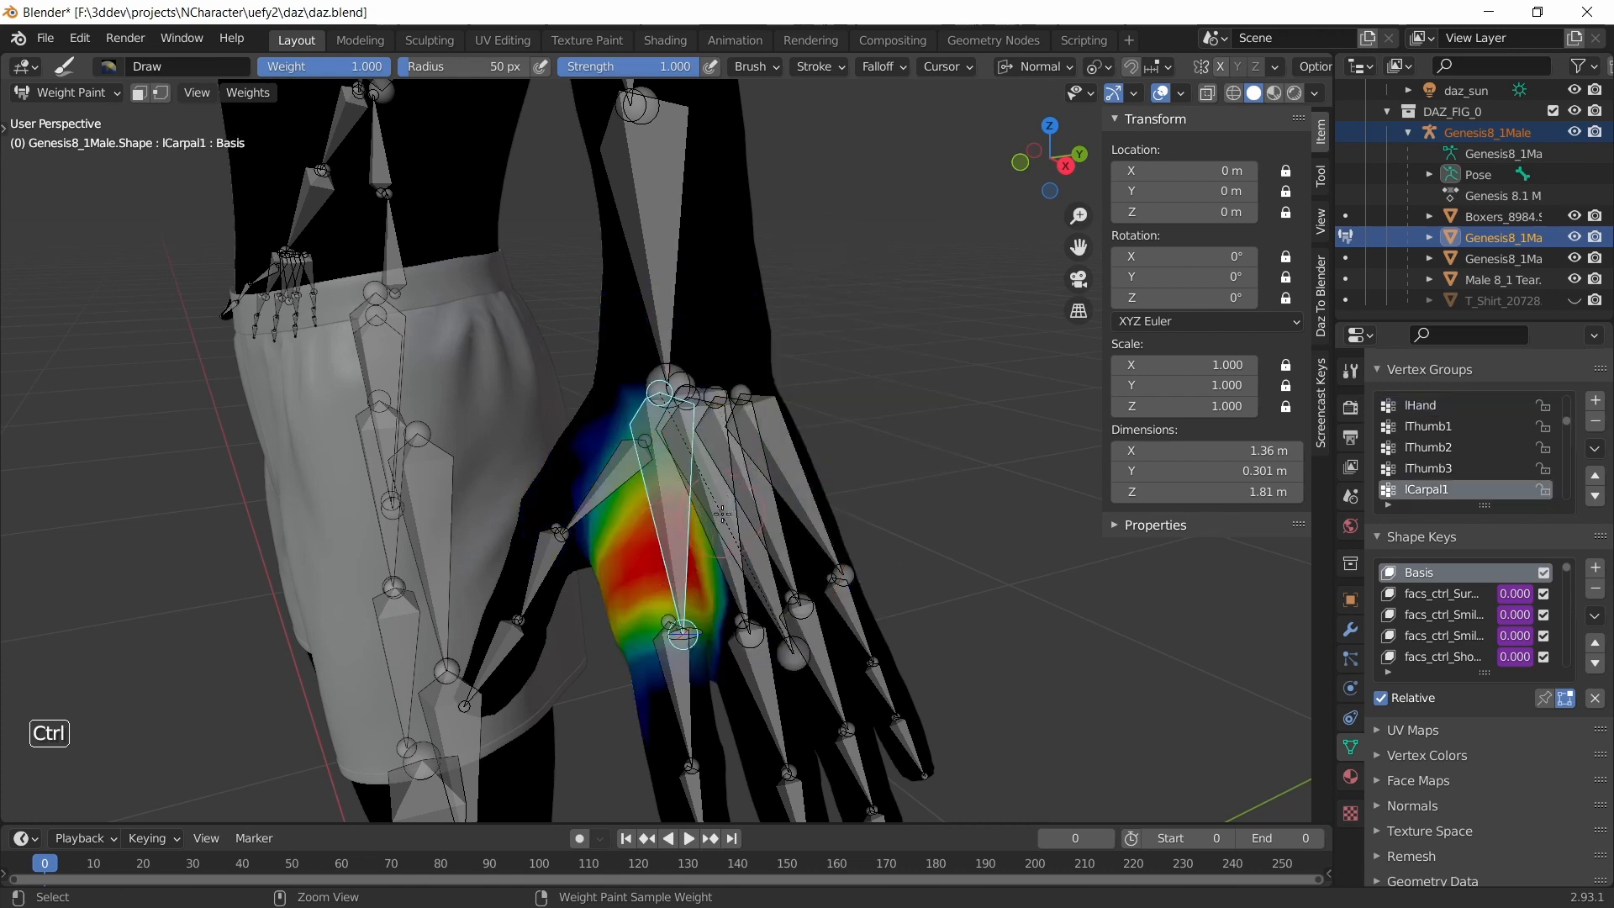
left_click(731, 507, "ctrl")
left_click(767, 508, "ctrl")
left_click(800, 497, "ctrl")
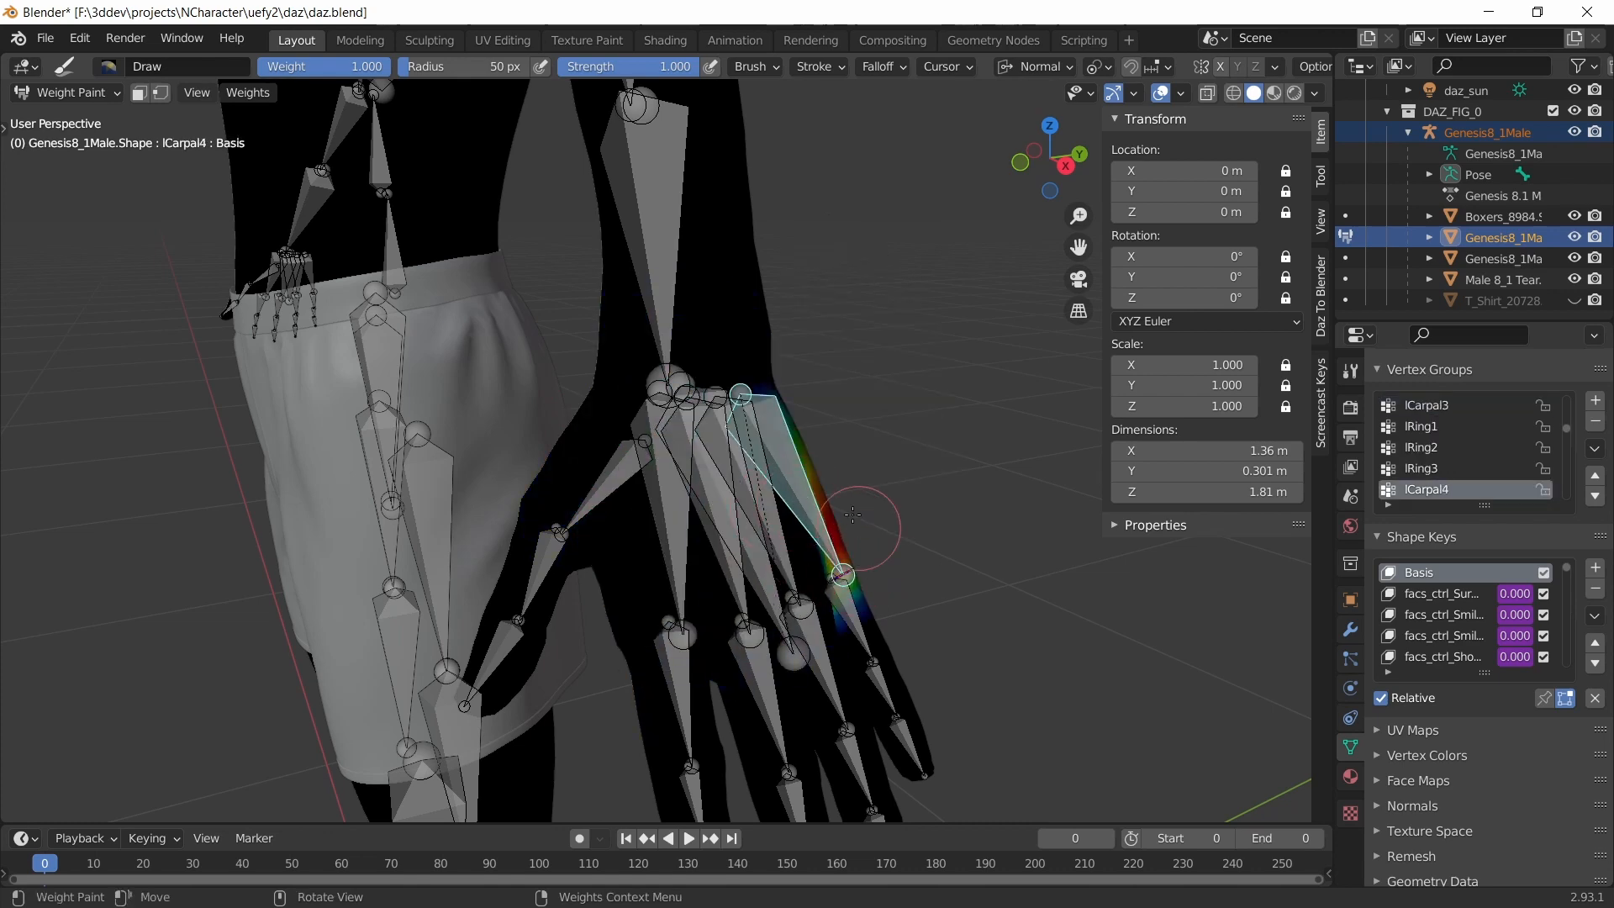
- Check the left foot's weights for the big toe and first small toe bones and for lToe
scroll(687, 592, "down", 2)
scroll(687, 592, "down", 10, "shift")
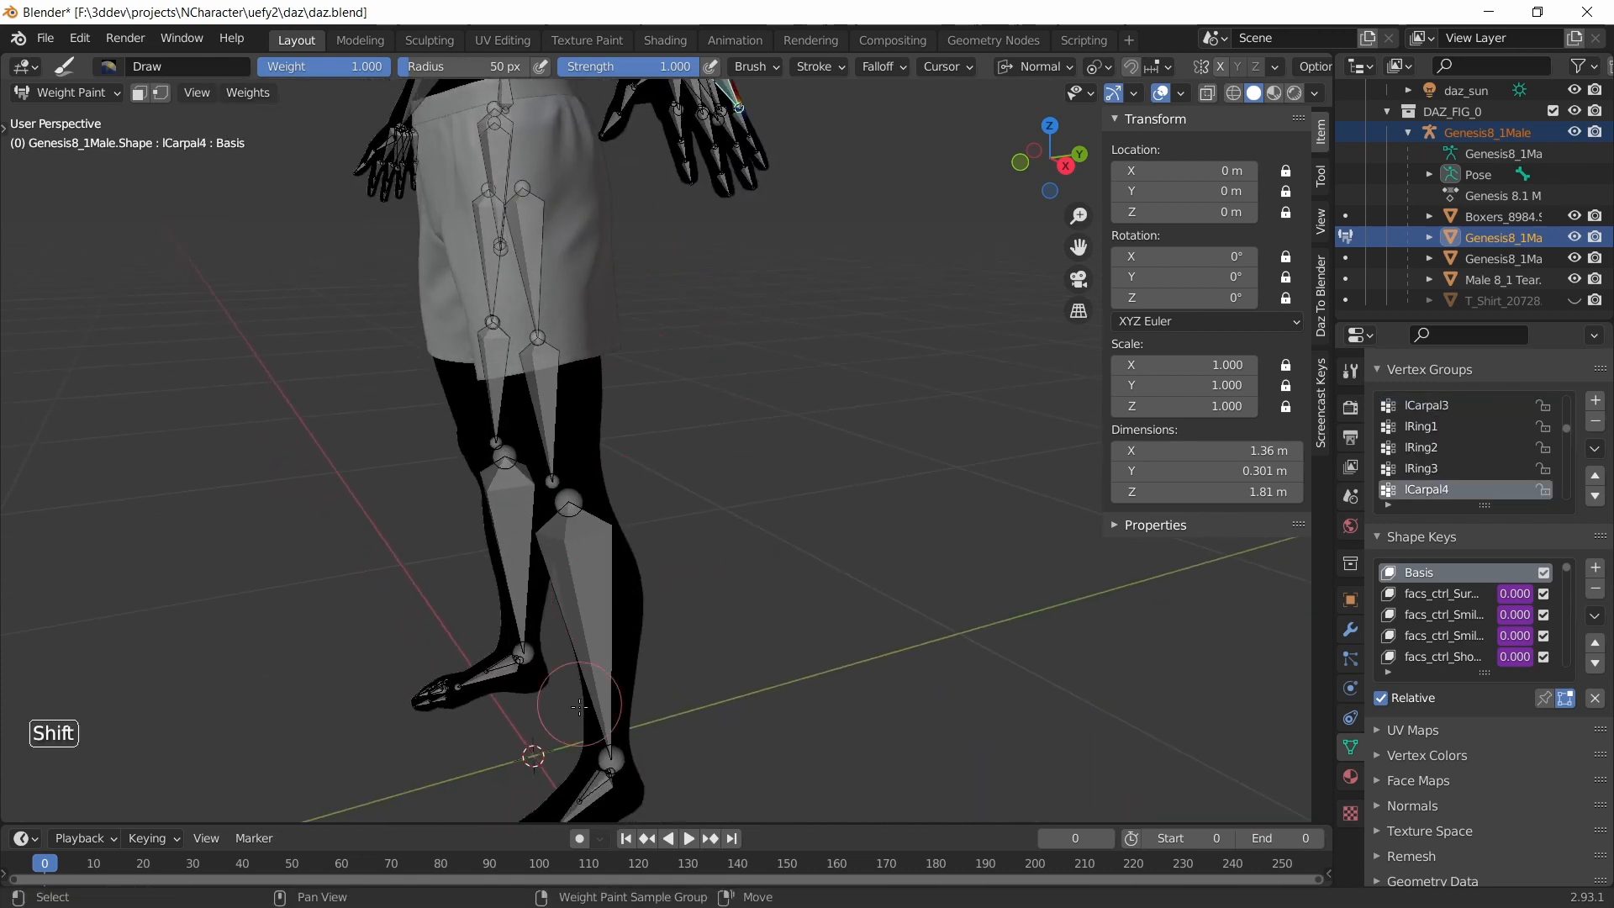
middle_click_drag(616, 657, 582, 319, "shift")
middle_click_drag(582, 320, 609, 491)
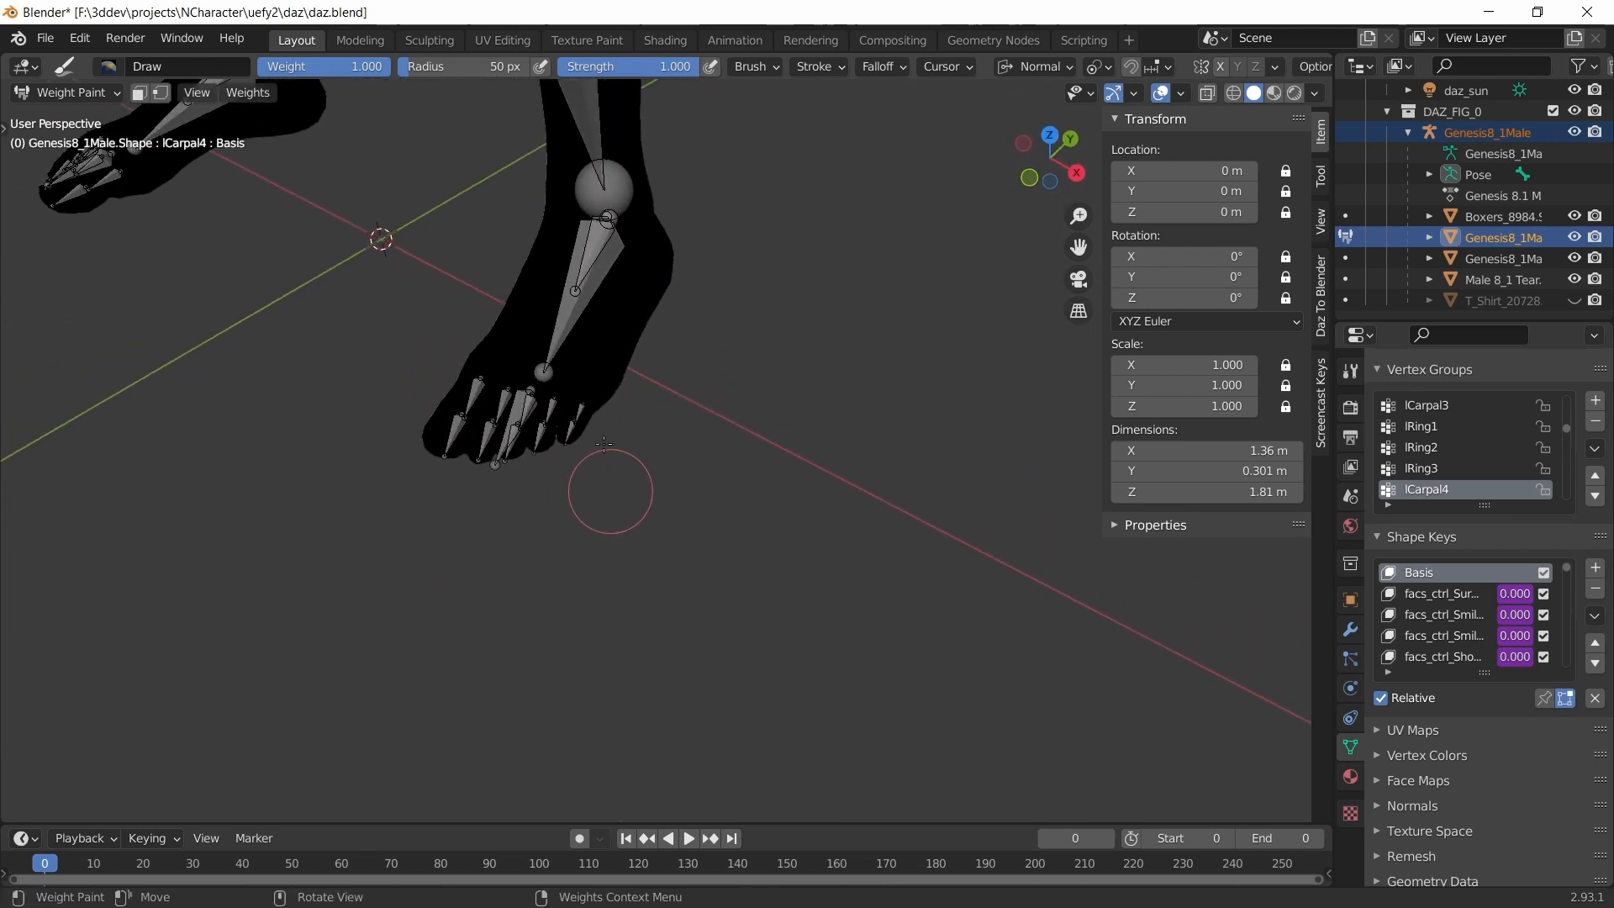
scroll(591, 428, "up", 3)
left_click(344, 352, "ctrl")
left_click(316, 409, "ctrl")
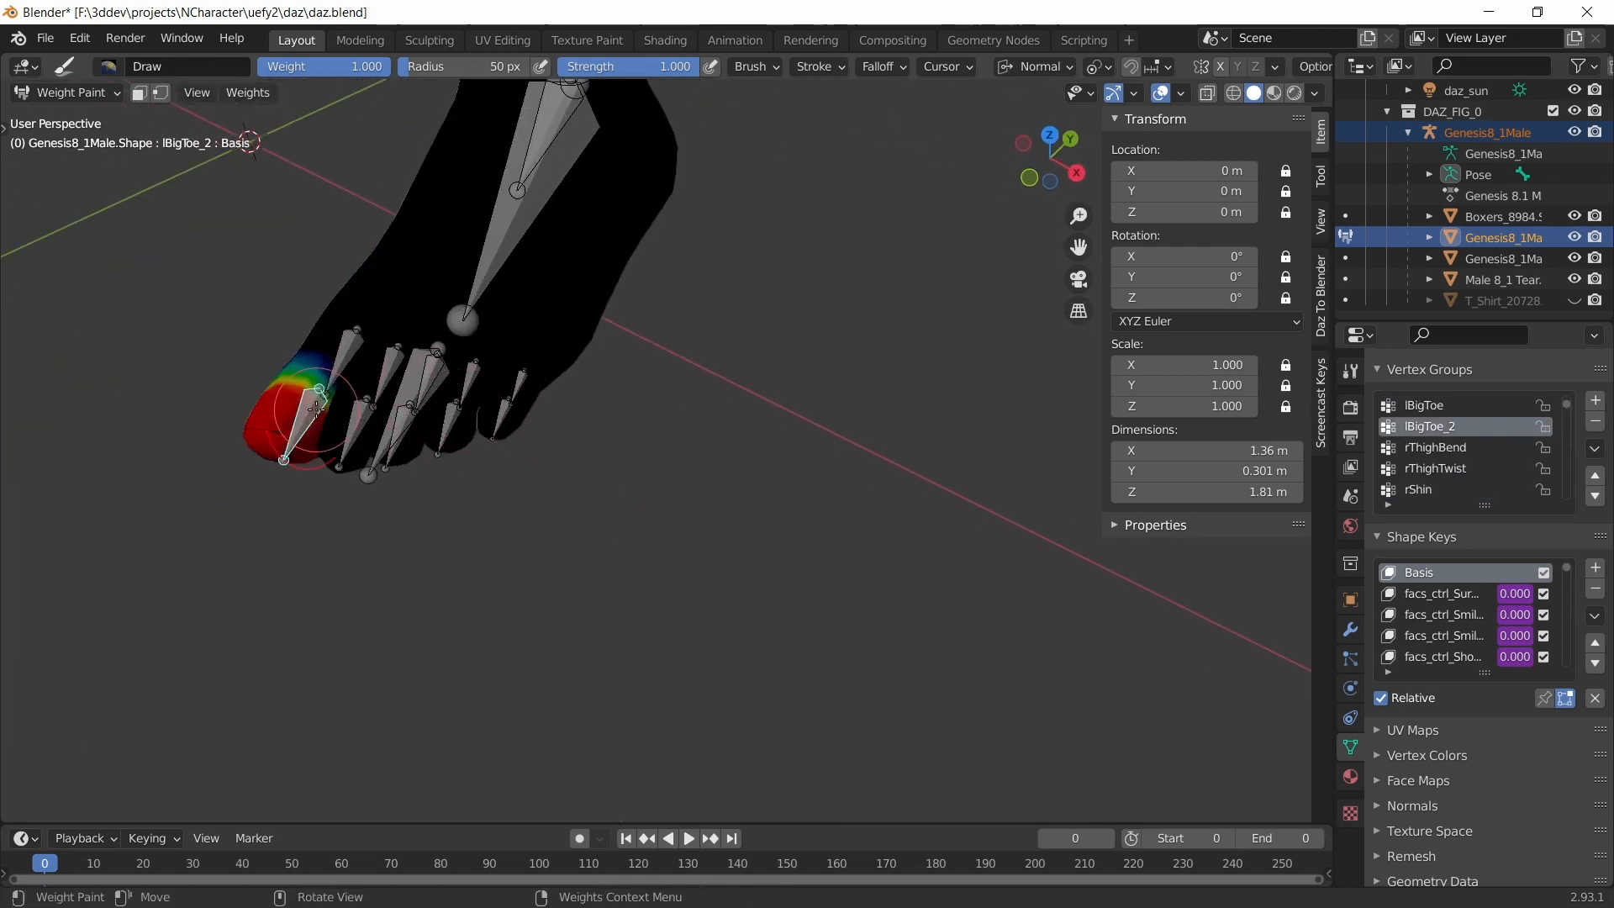
left_click(374, 375, "ctrl")
left_click(355, 418, "ctrl")
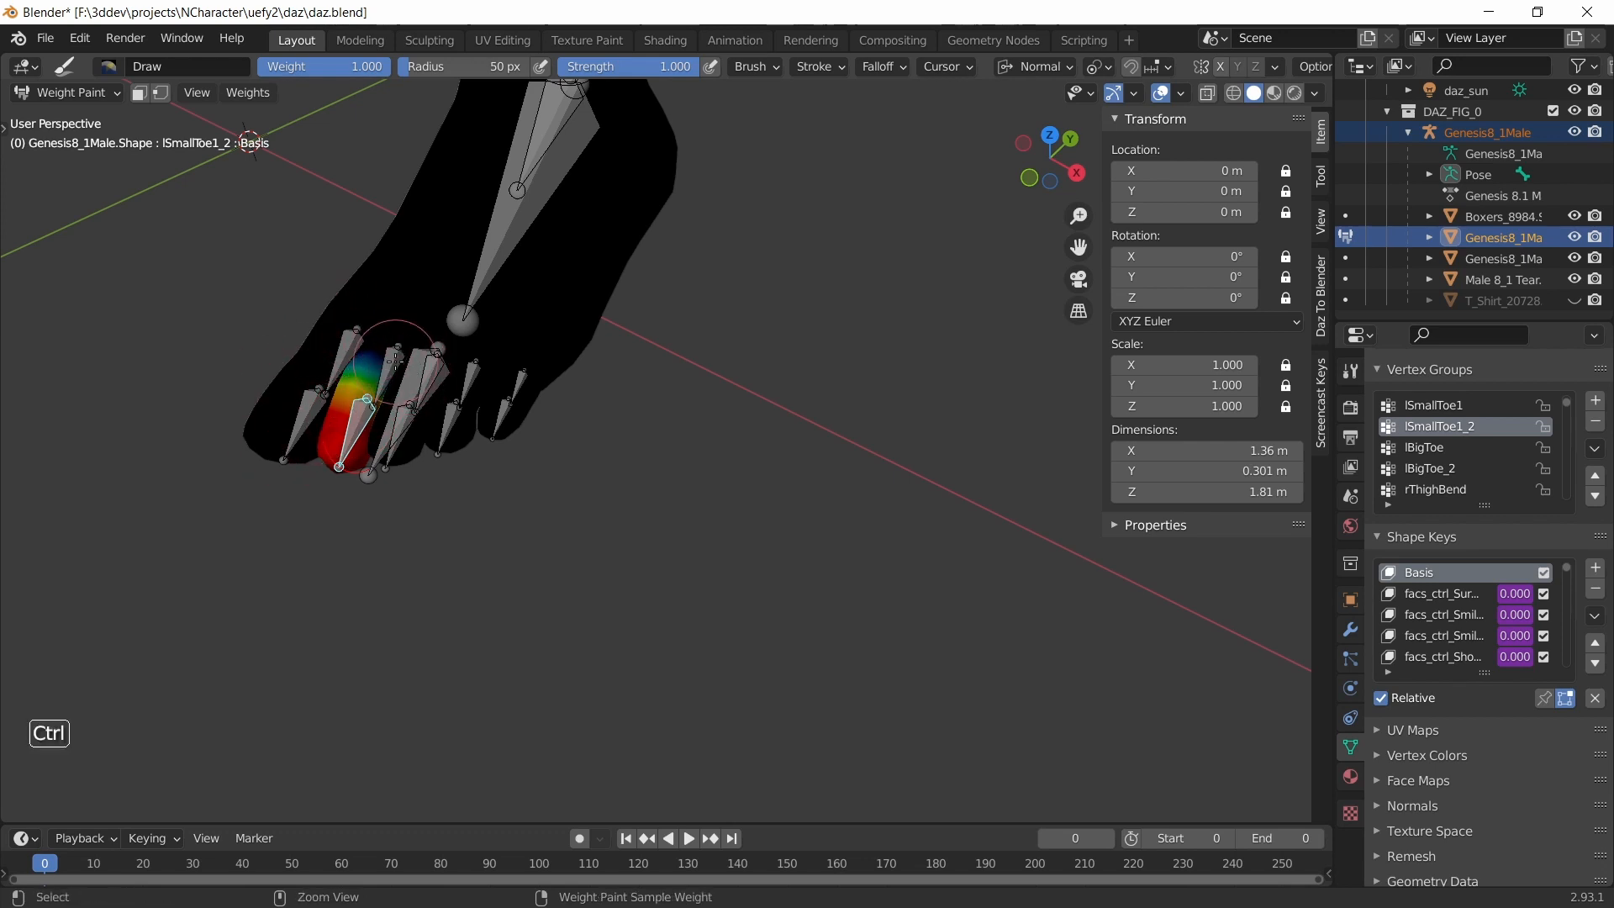
left_click(393, 362, "ctrl")
left_click(349, 351, "ctrl")
left_click(298, 424, "ctrl")
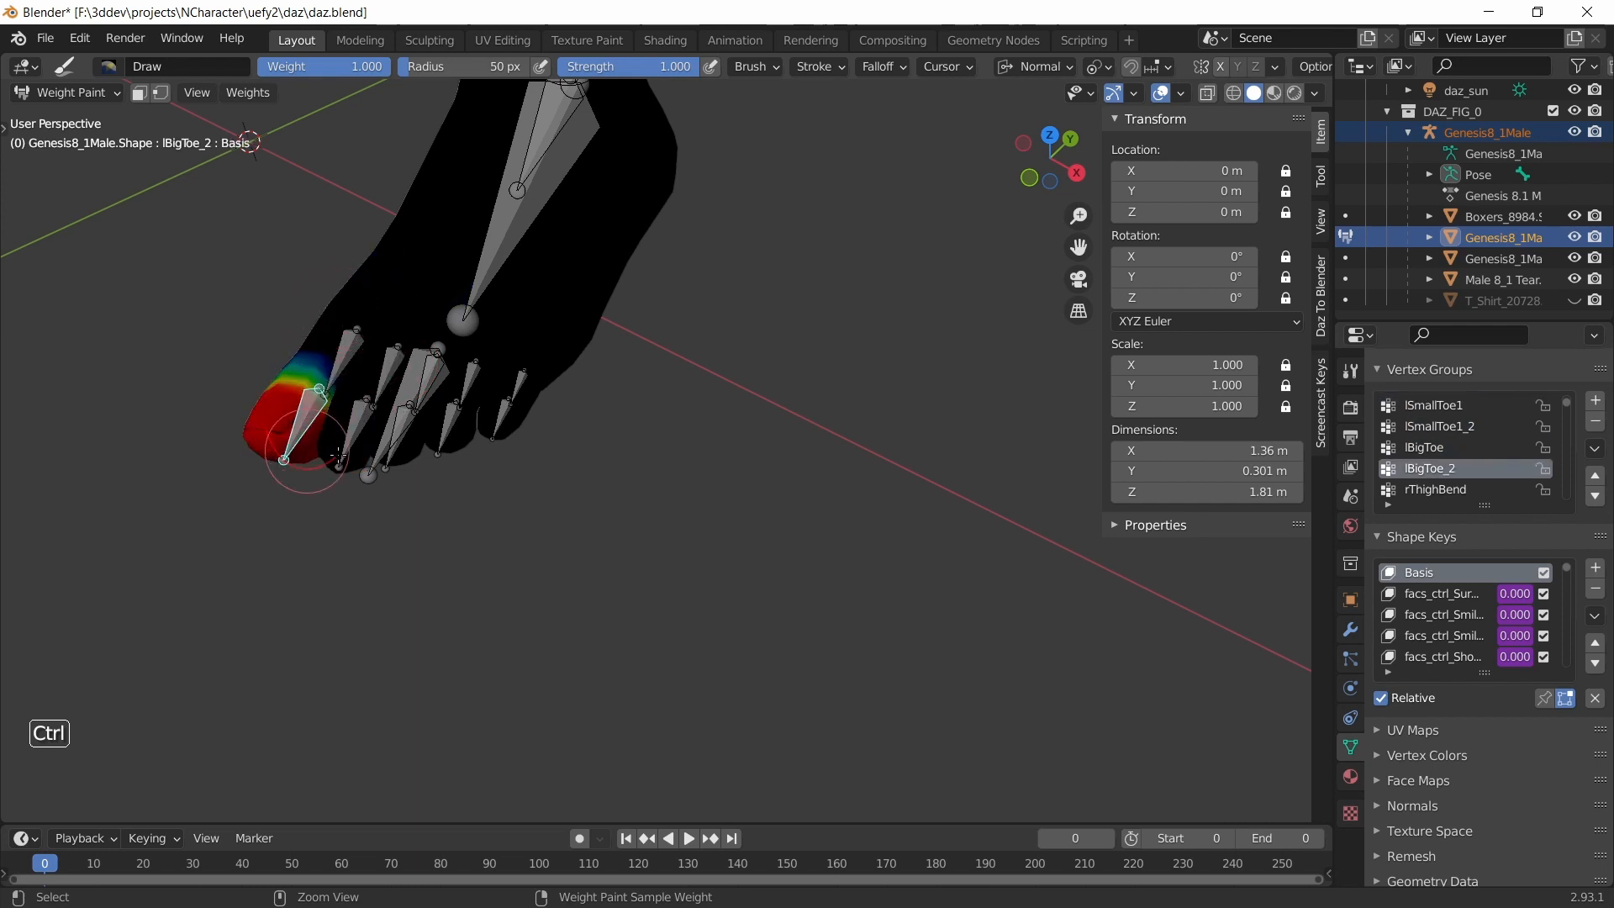
left_click(408, 379, "ctrl")
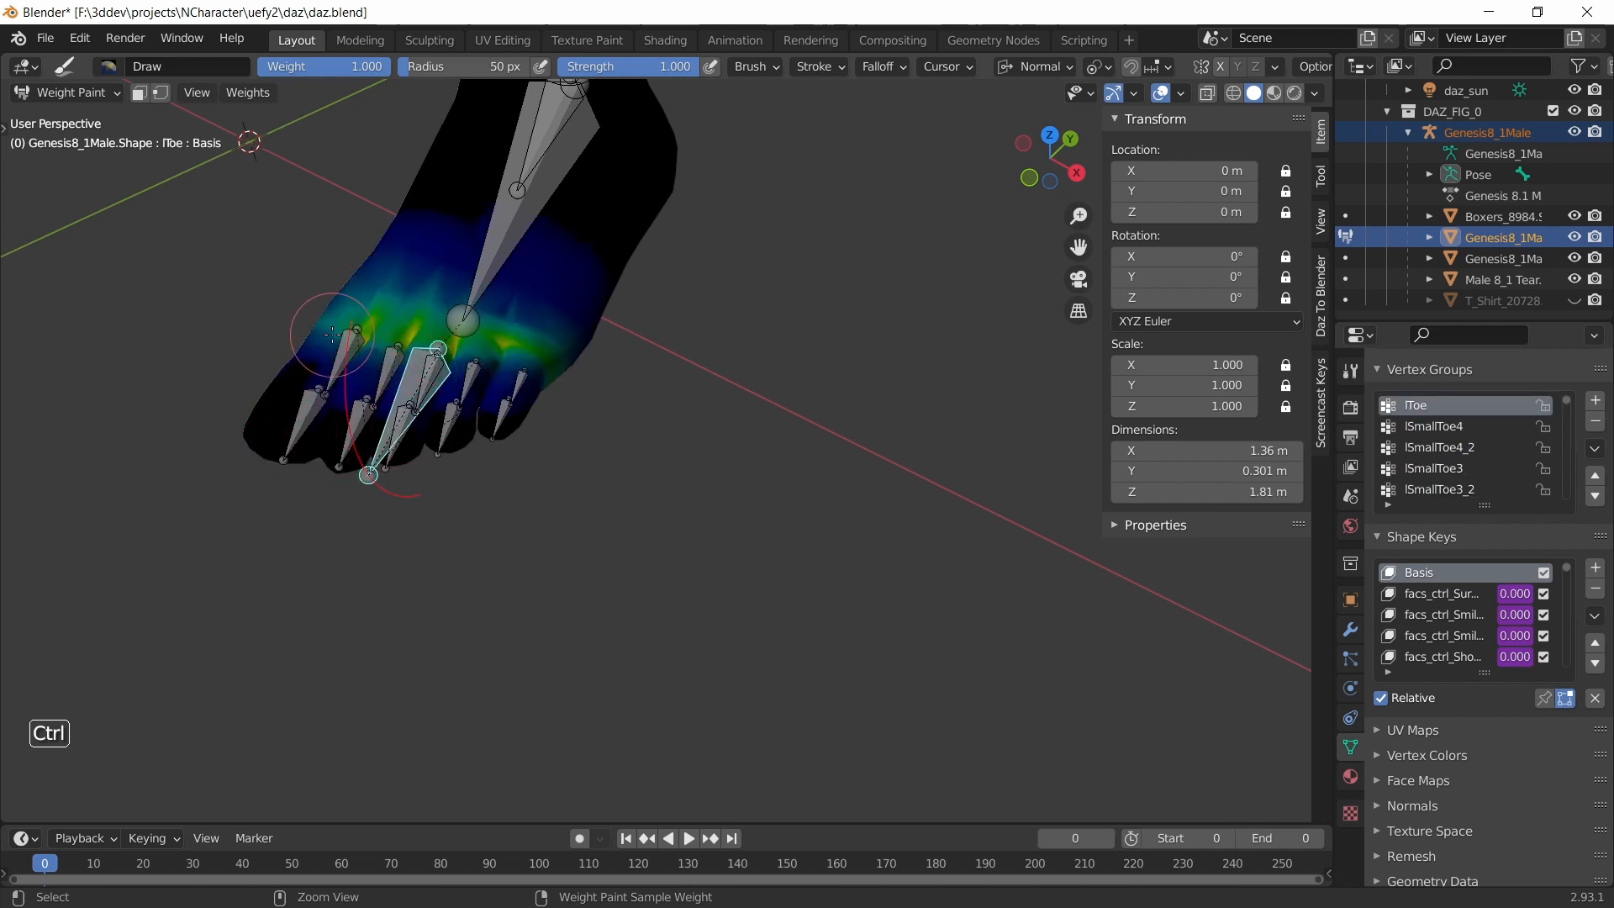
- Compare the left foot's weights for the lMetatarsals and lFoot bones
middle_click_drag(688, 324, 544, 476)
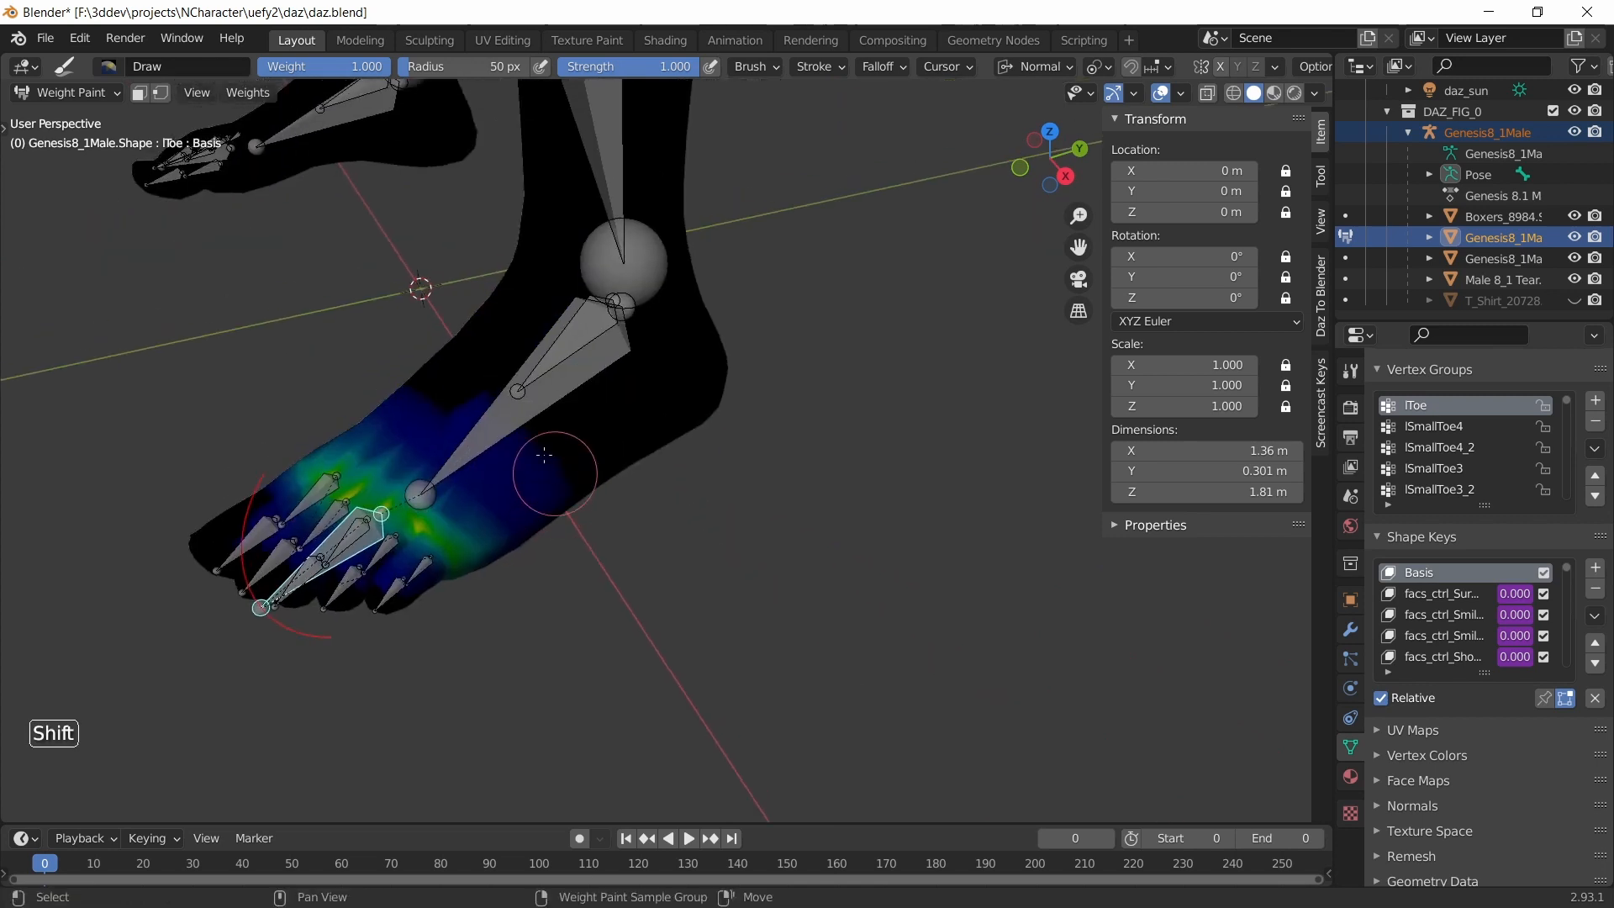
left_click(536, 393, "ctrl")
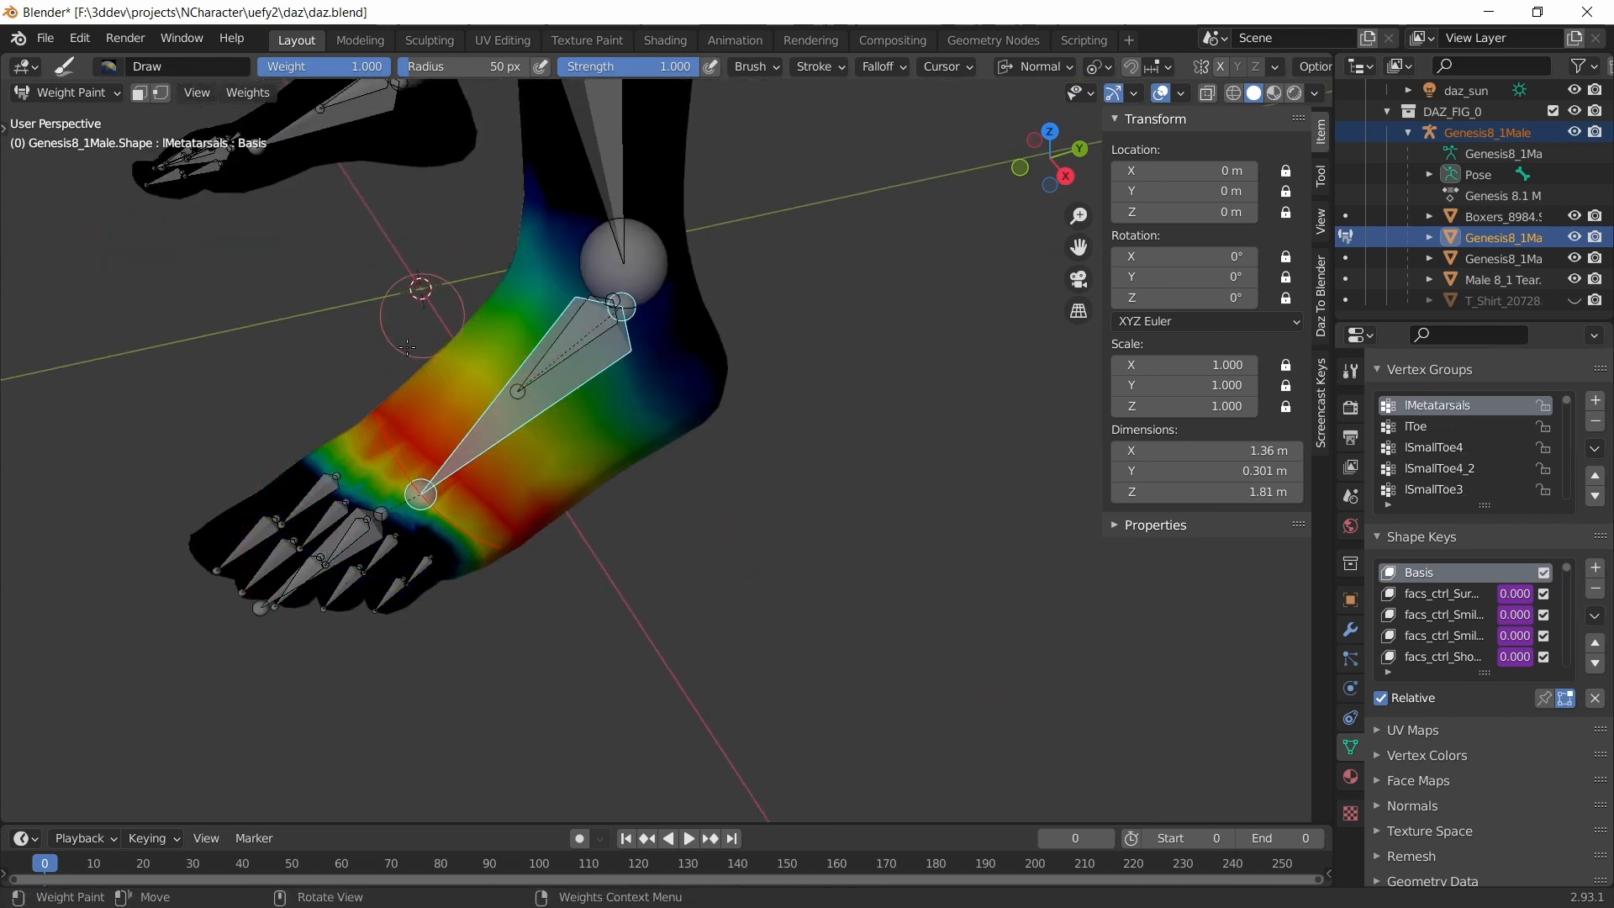
left_click(570, 334, "ctrl")
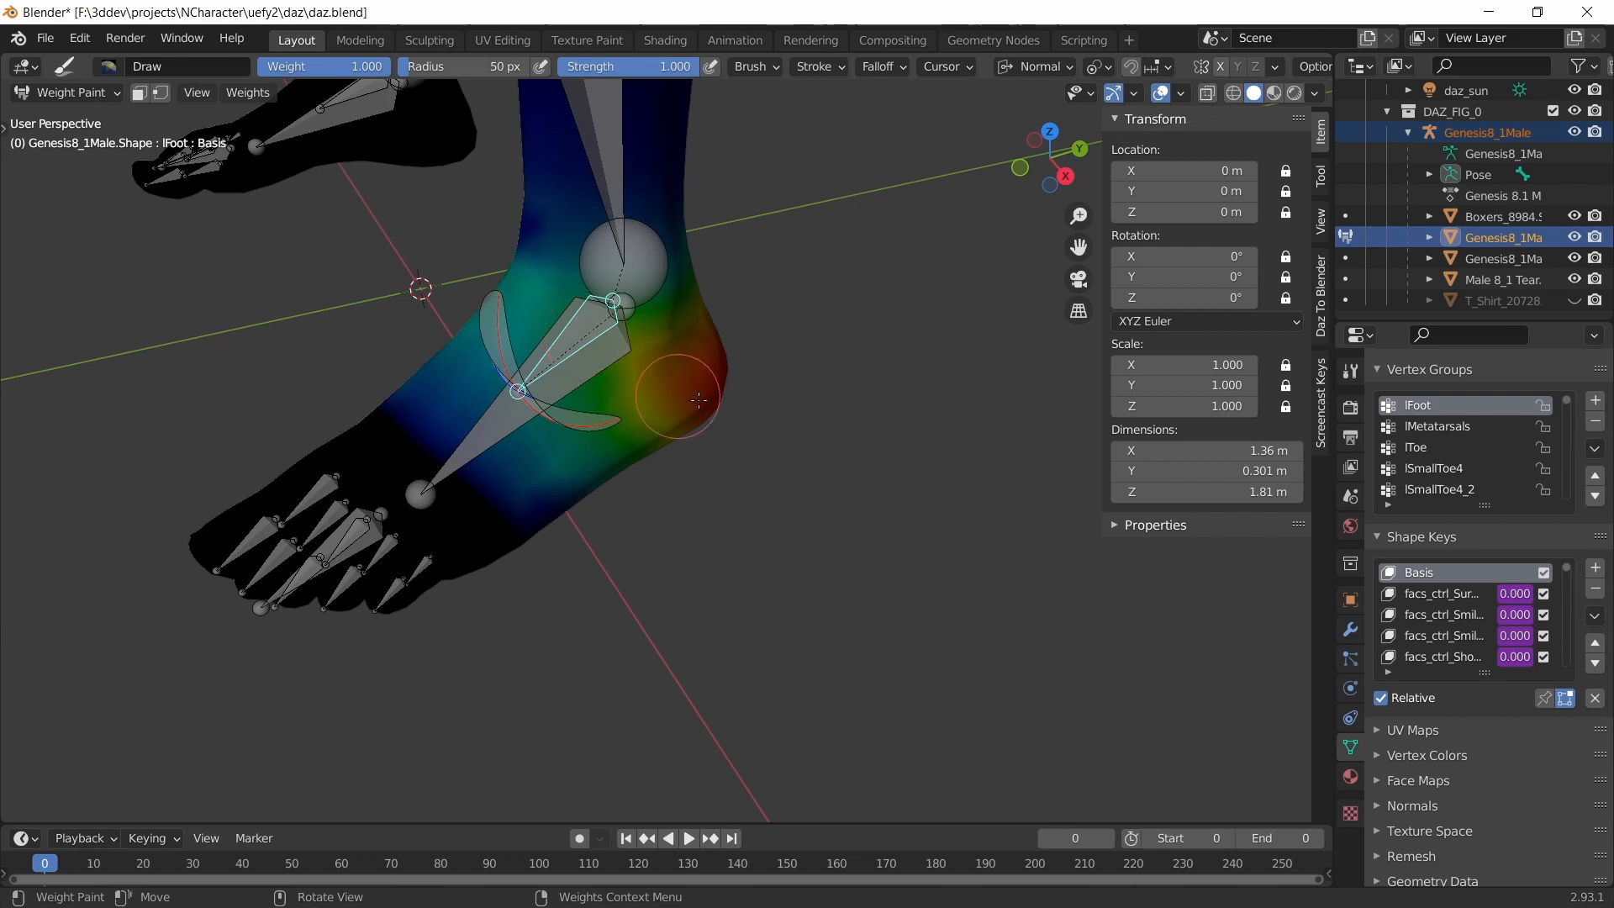
left_click(491, 427, "ctrl")
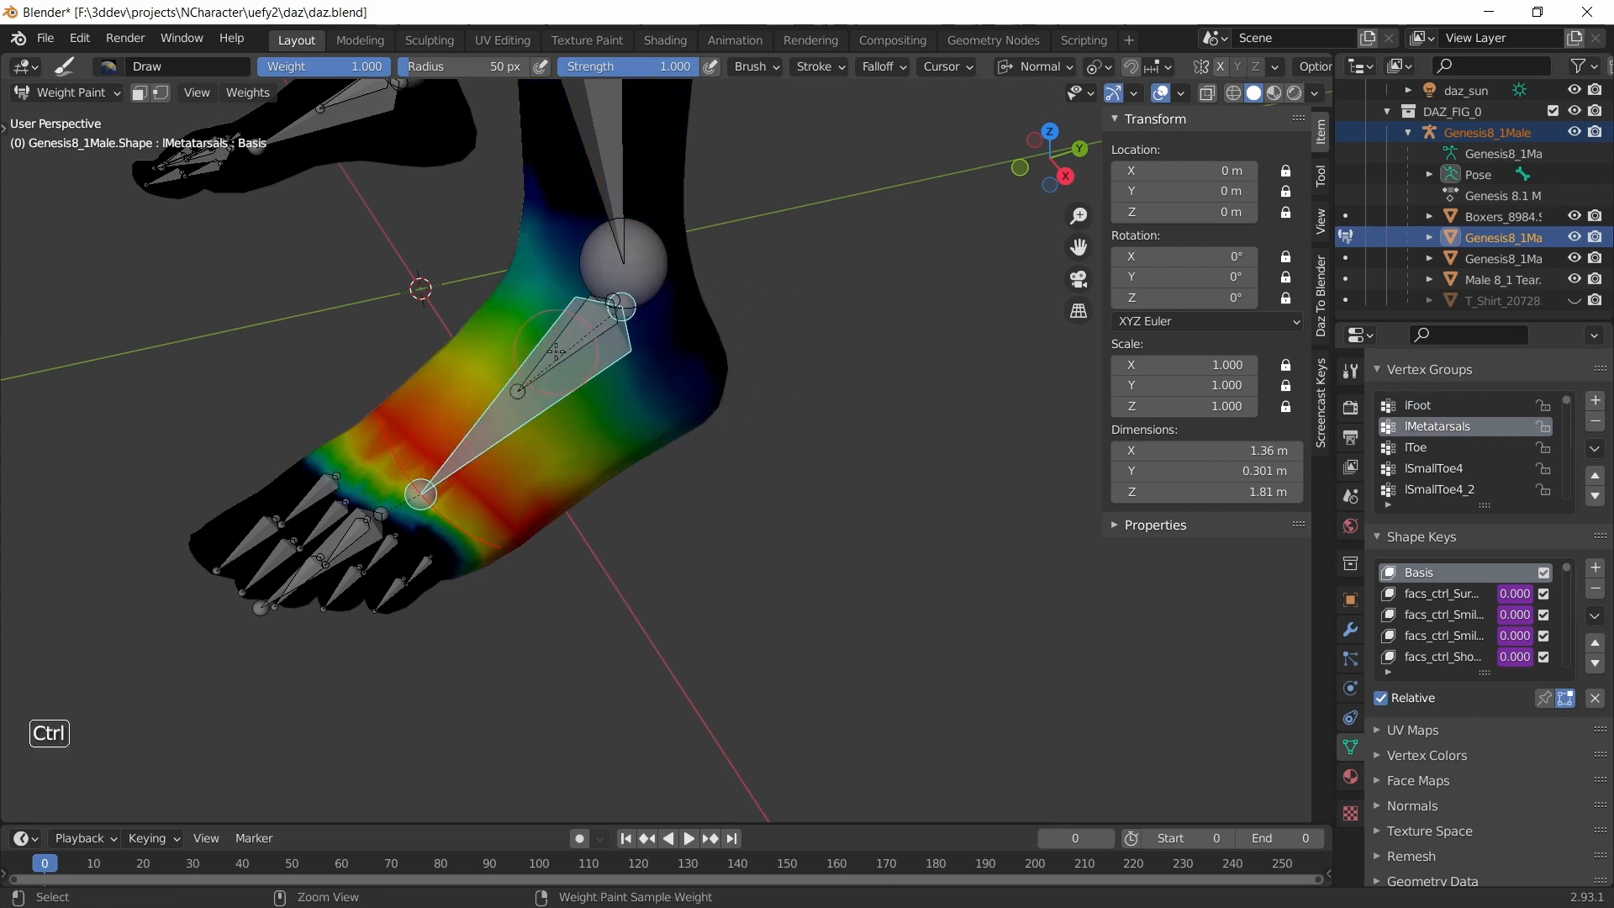
left_click(551, 359, "ctrl")
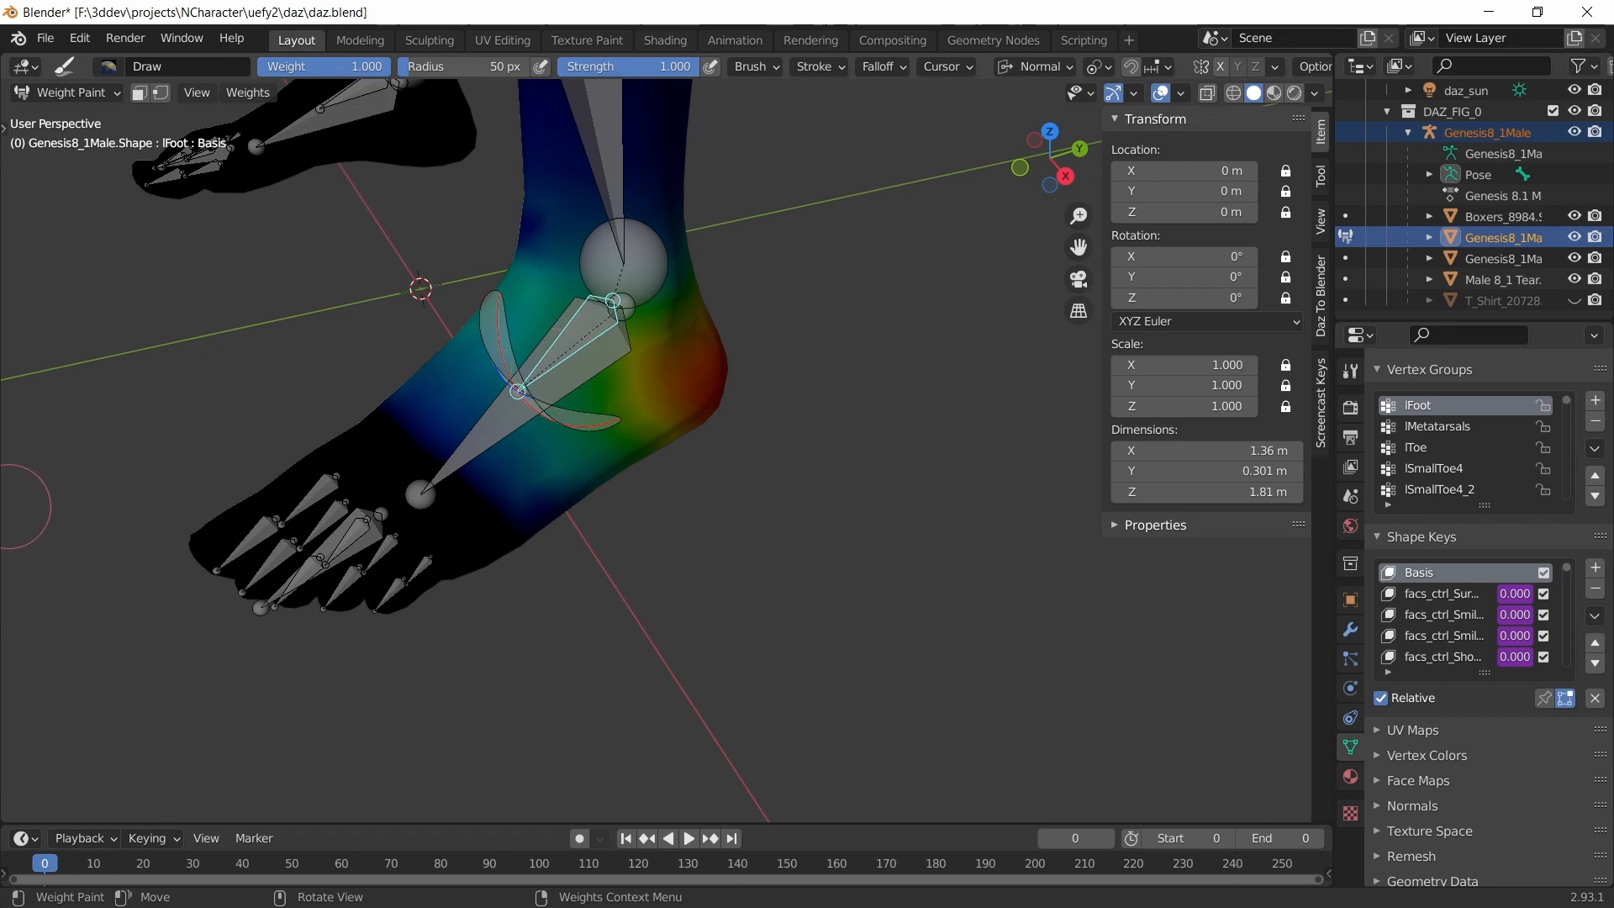
- Save the file and take the body mesh out of Weight Paint mode into Object Mode
key("ctrl+s")
left_click(71, 92)
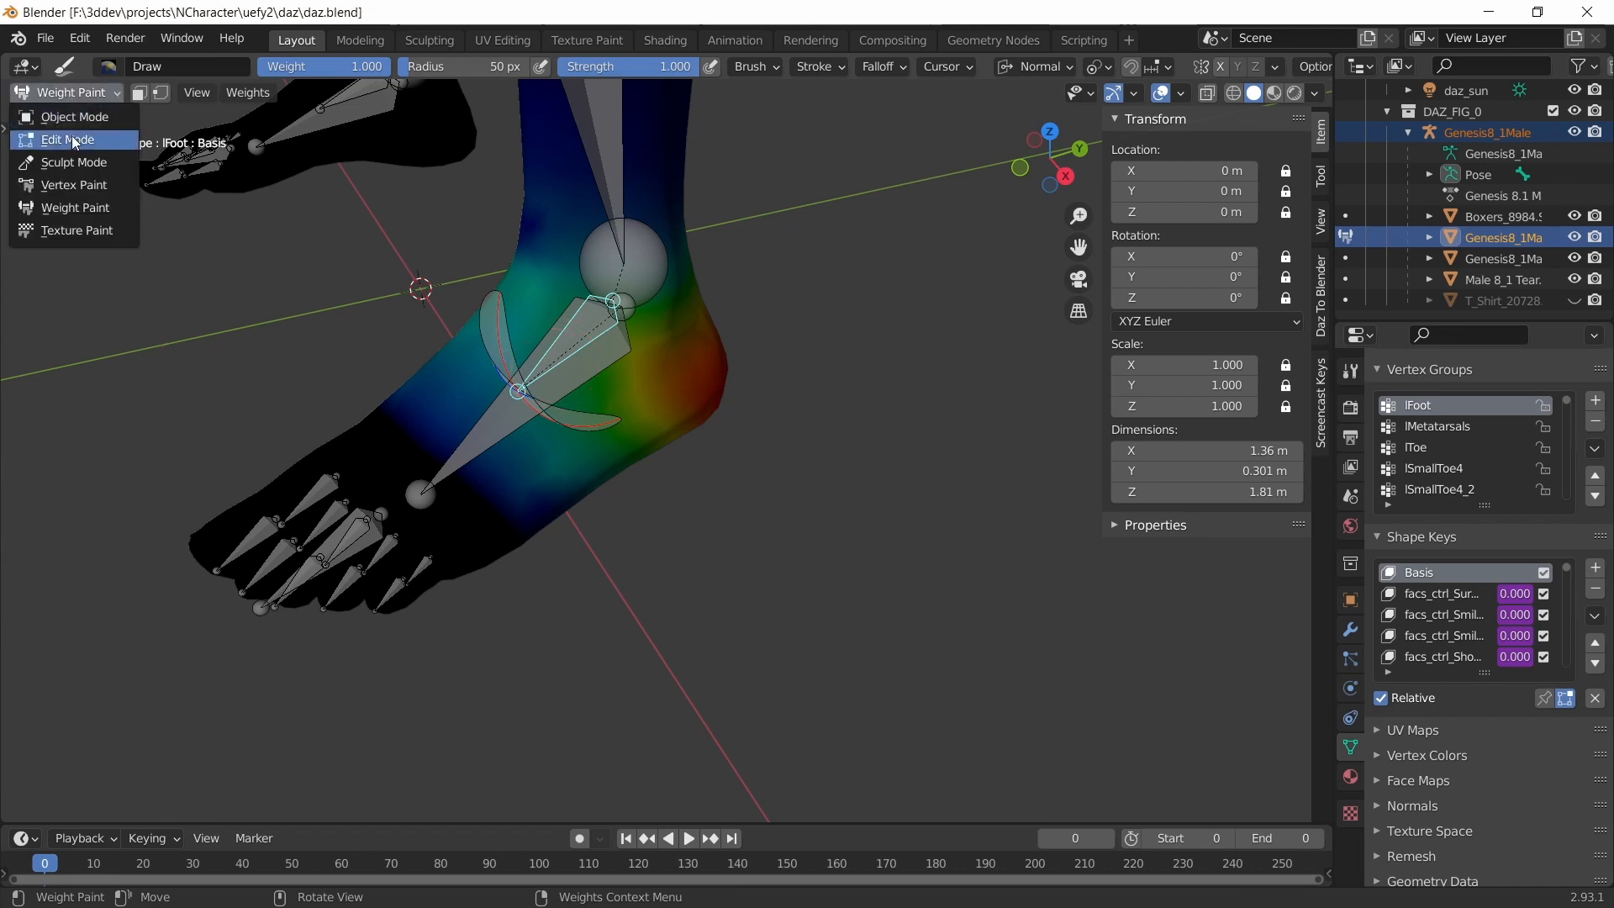
left_click(67, 139)
scroll(348, 291, "down", 5)
middle_click_drag(375, 278, 347, 478, "shift")
middle_click_drag(346, 475, 360, 686)
key("Tab")
- Select the Genesis8_1Male armature and enter Edit Mode
left_click(401, 197)
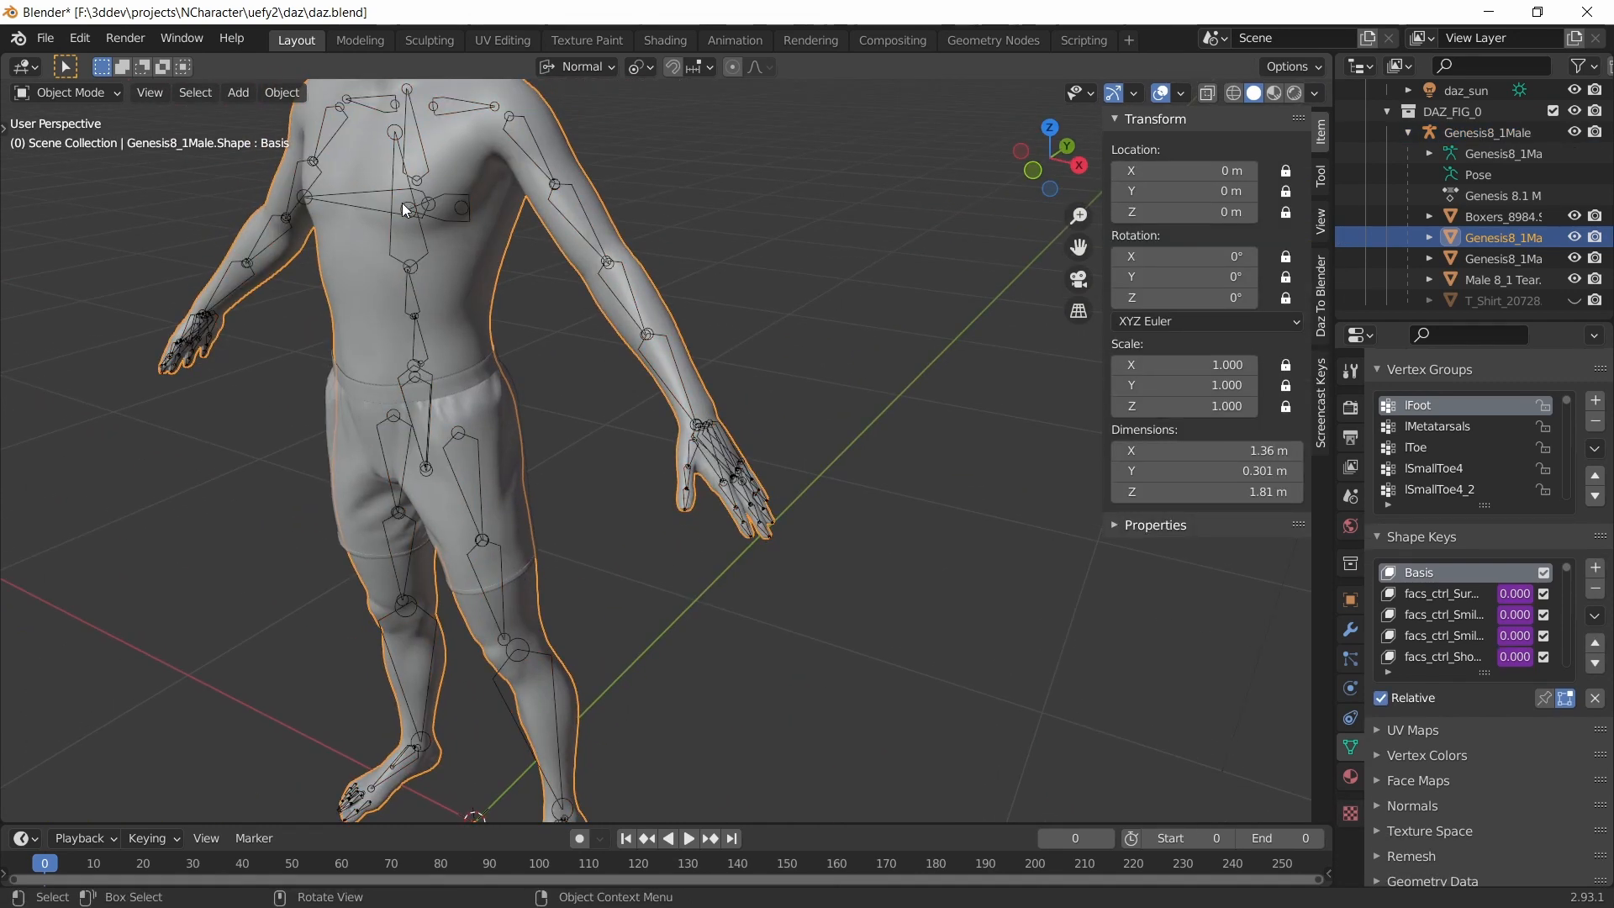
left_click(409, 196)
scroll(411, 202, "up", 2)
middle_click_drag(413, 217, 617, 474, "shift")
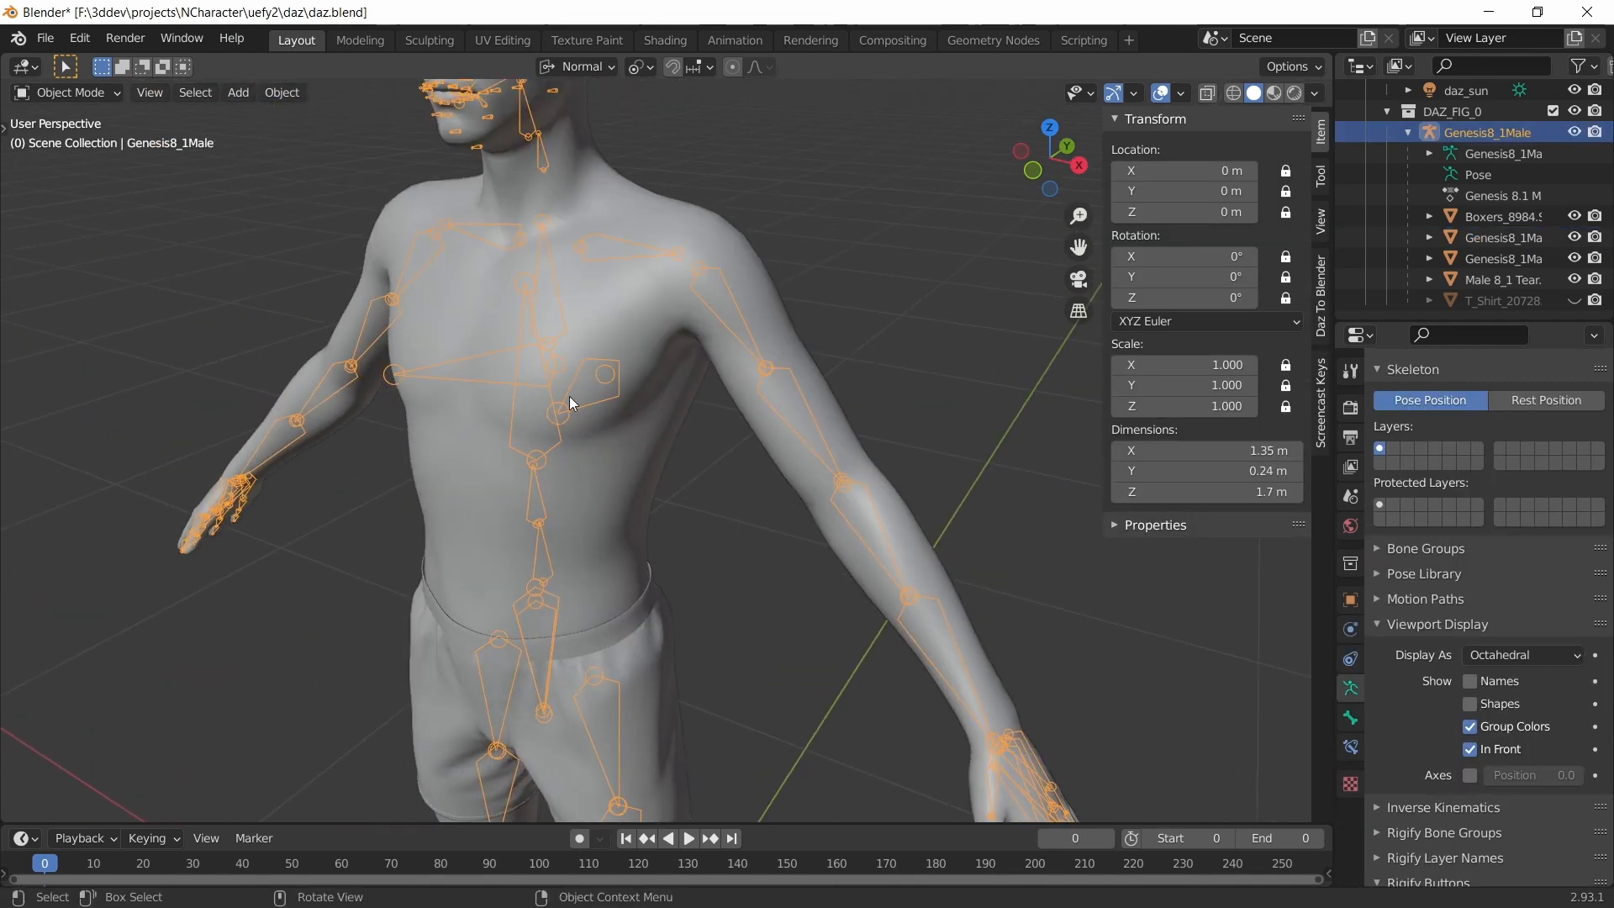
key("Tab")
middle_click_drag(561, 388, 535, 439, "shift")
scroll(536, 439, "up", 1)
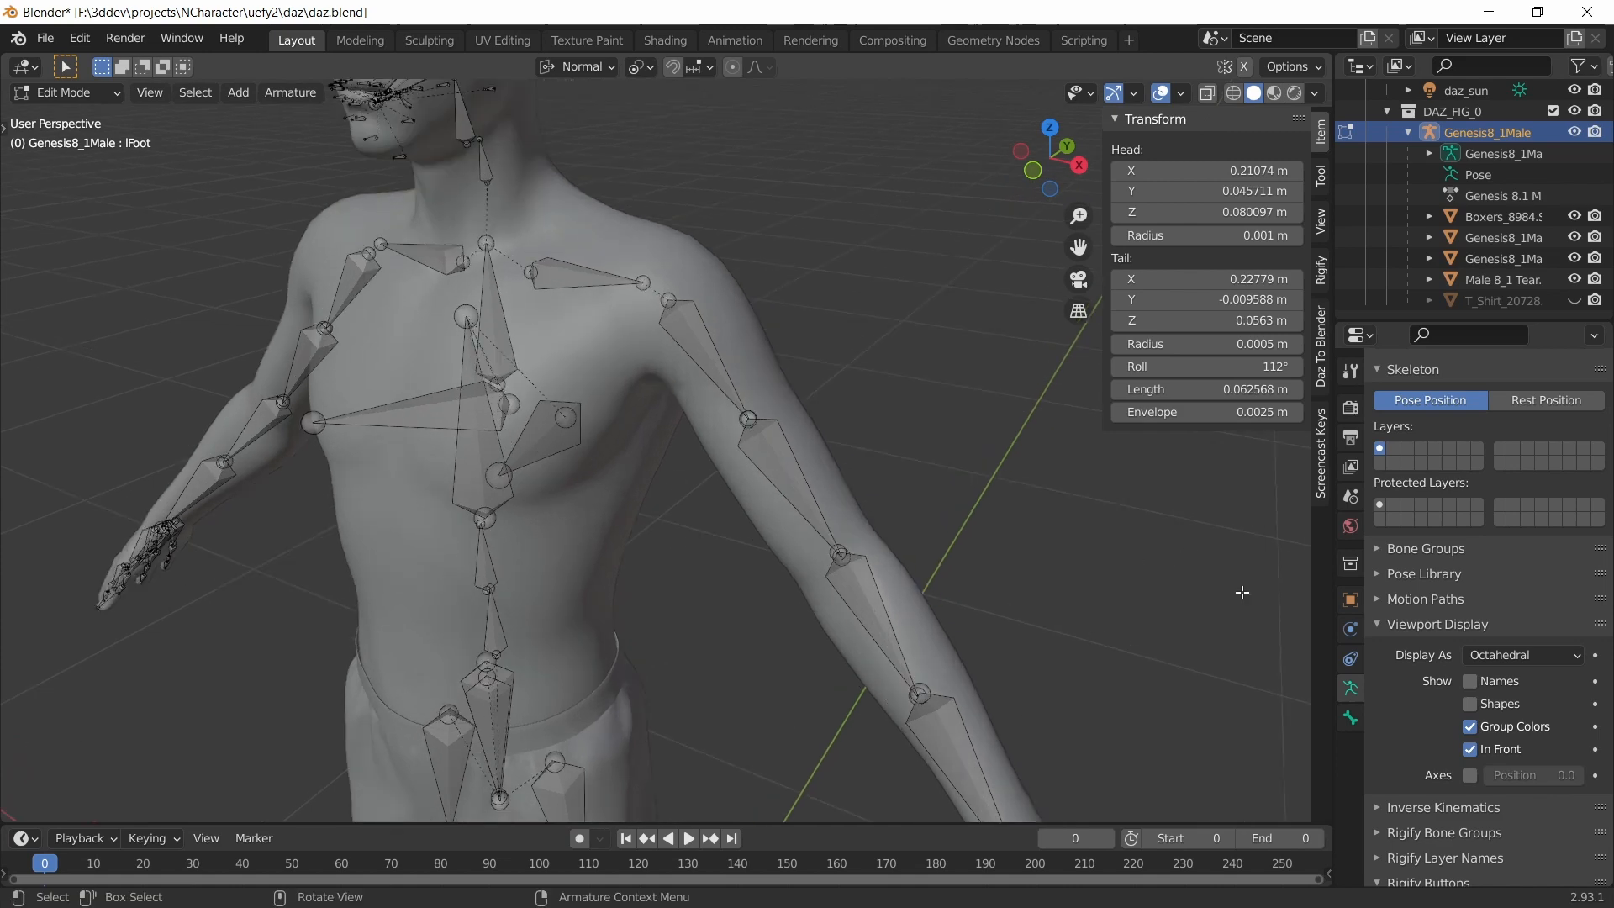
- Merge the chestUpper bone's weights into chestLower with Uefy's Merge Weight Paint tool
scroll(1476, 630, "down", 15)
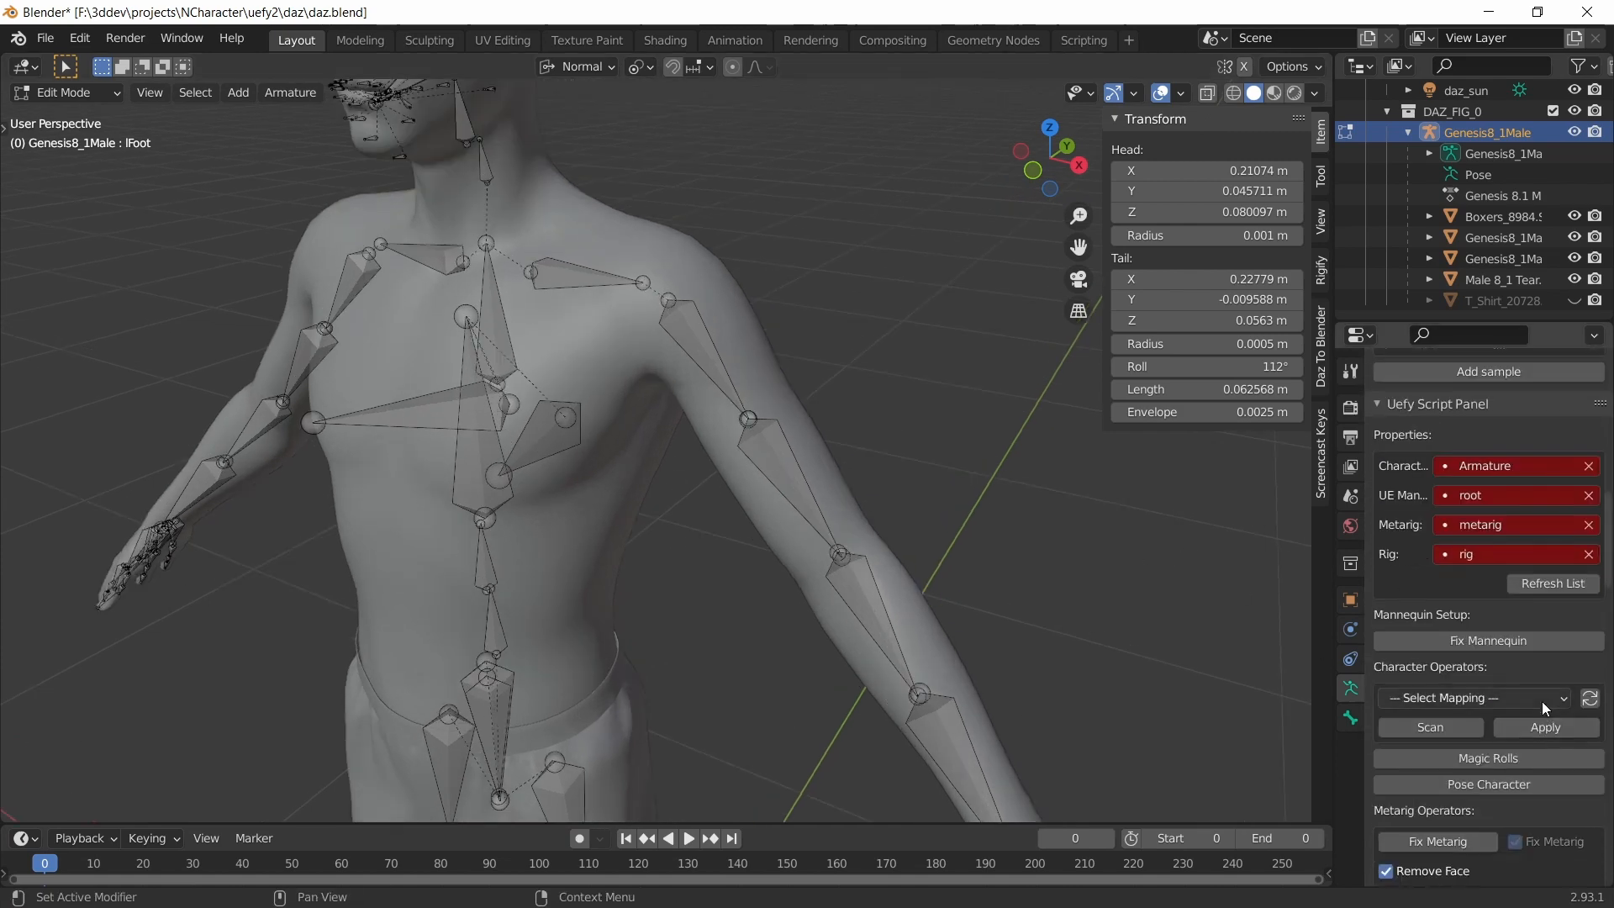
scroll(1542, 701, "down", 15)
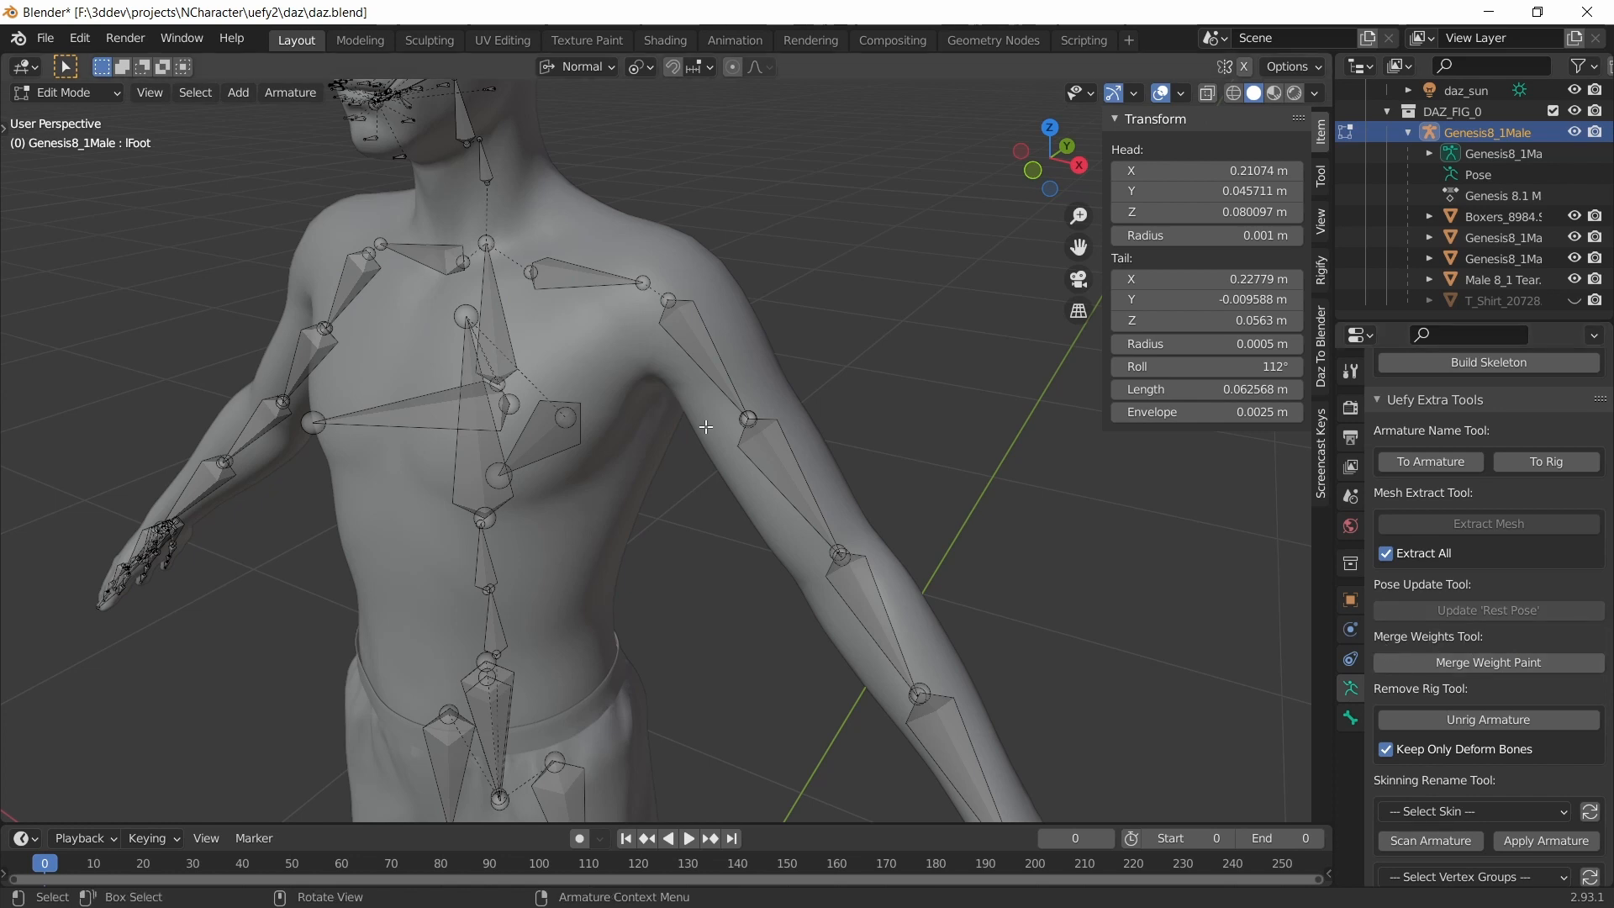
left_click(497, 324)
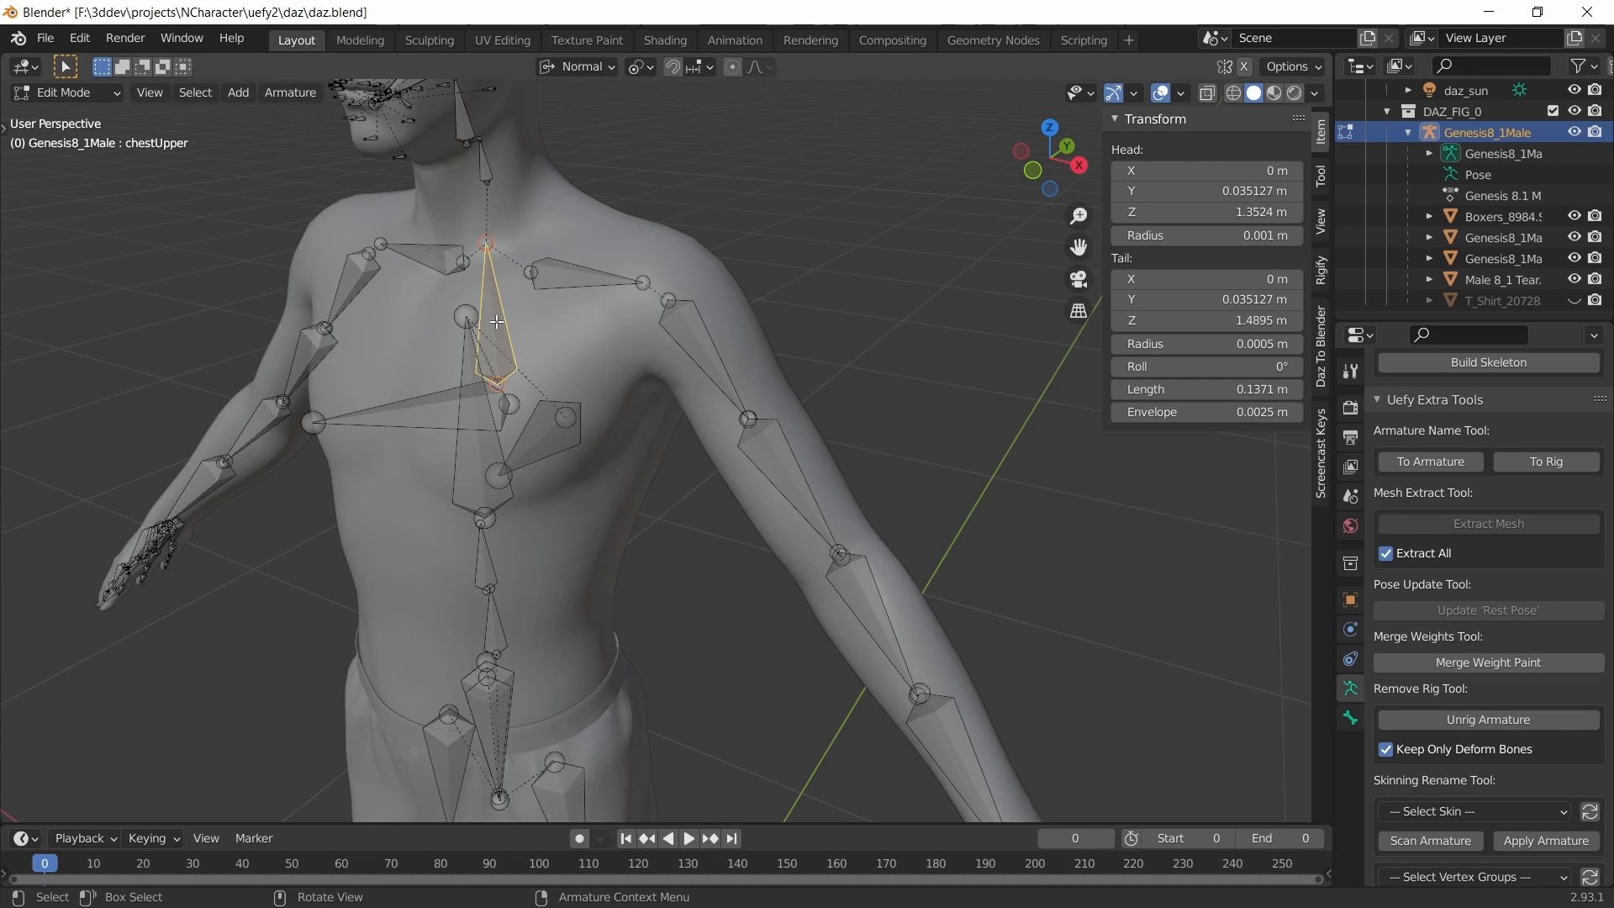
left_click(472, 459, "shift")
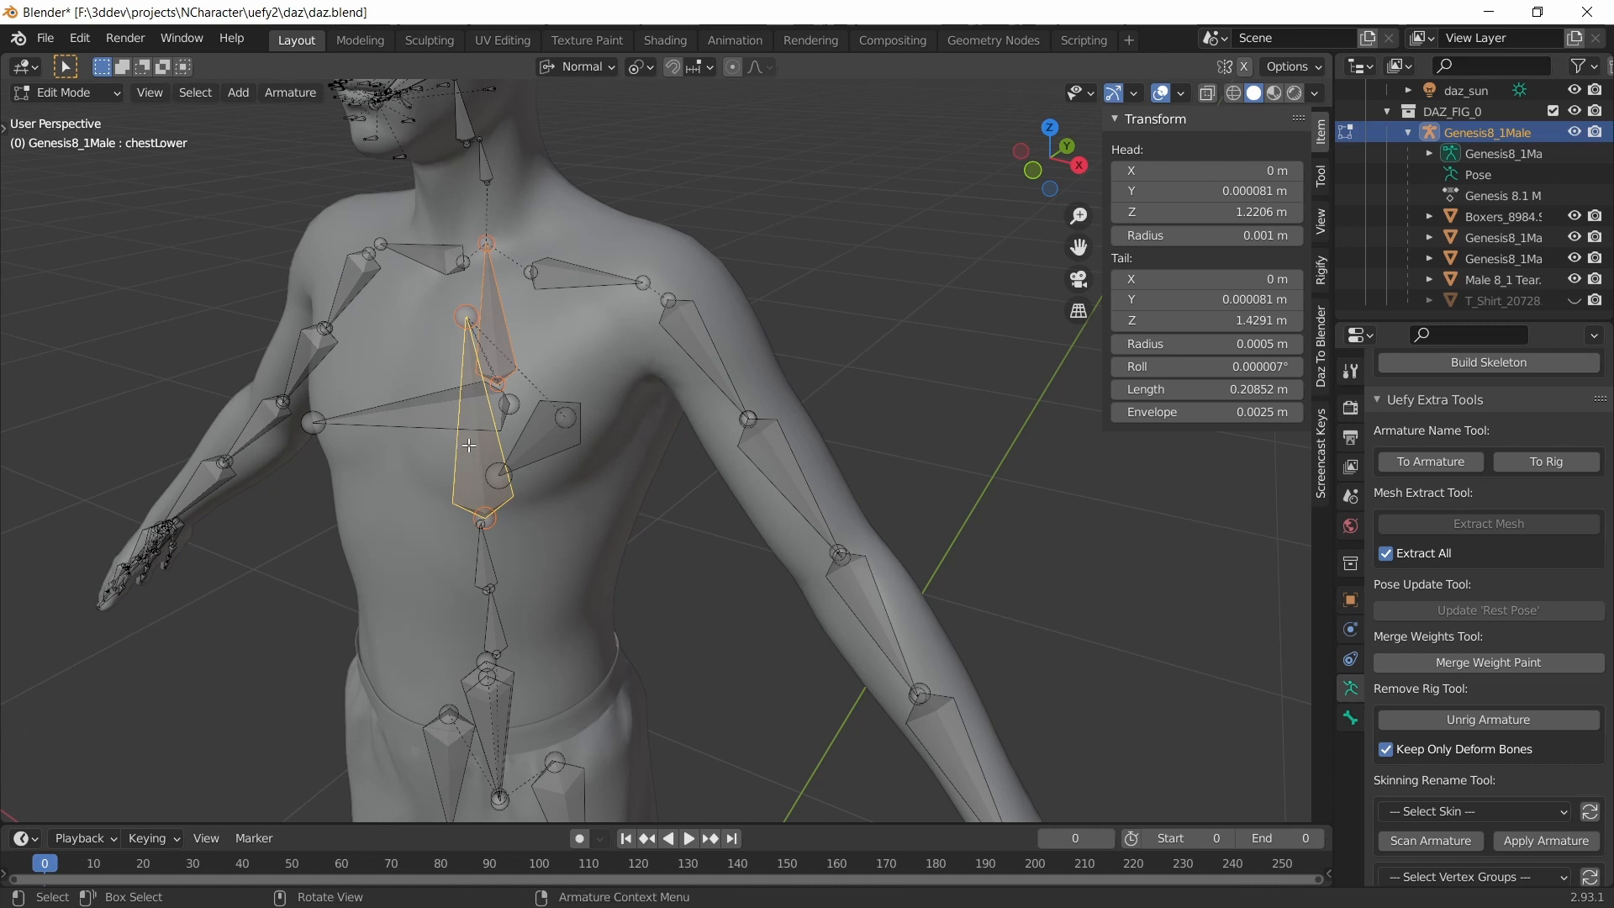
left_click(1491, 666)
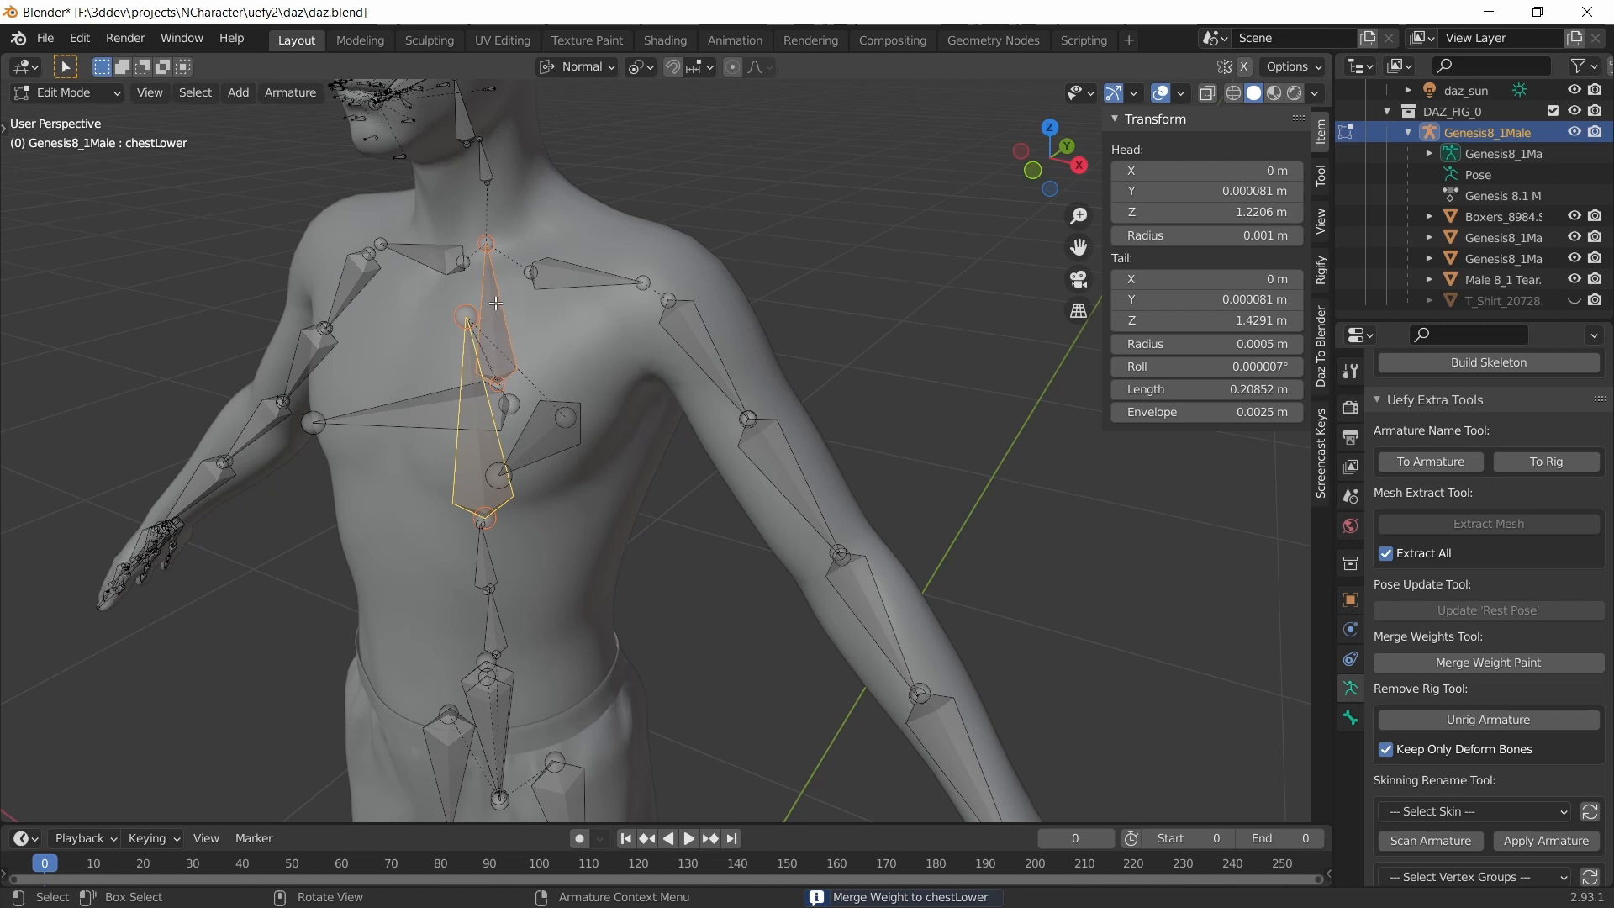
- Delete the chestUpper bone from the armature
left_click(497, 330)
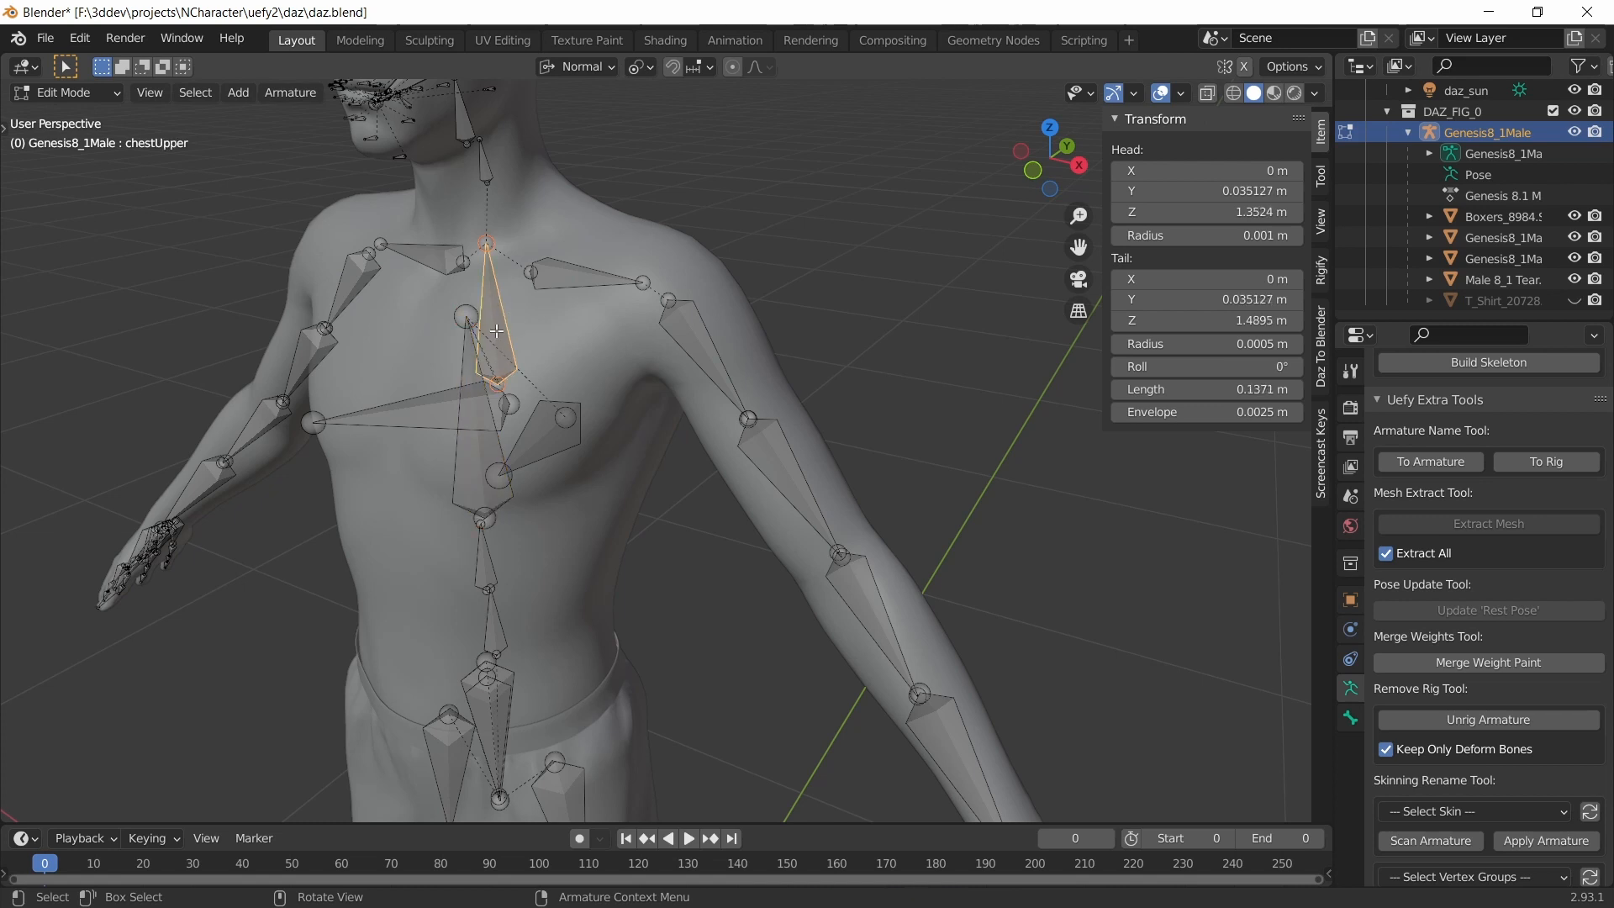
key("x")
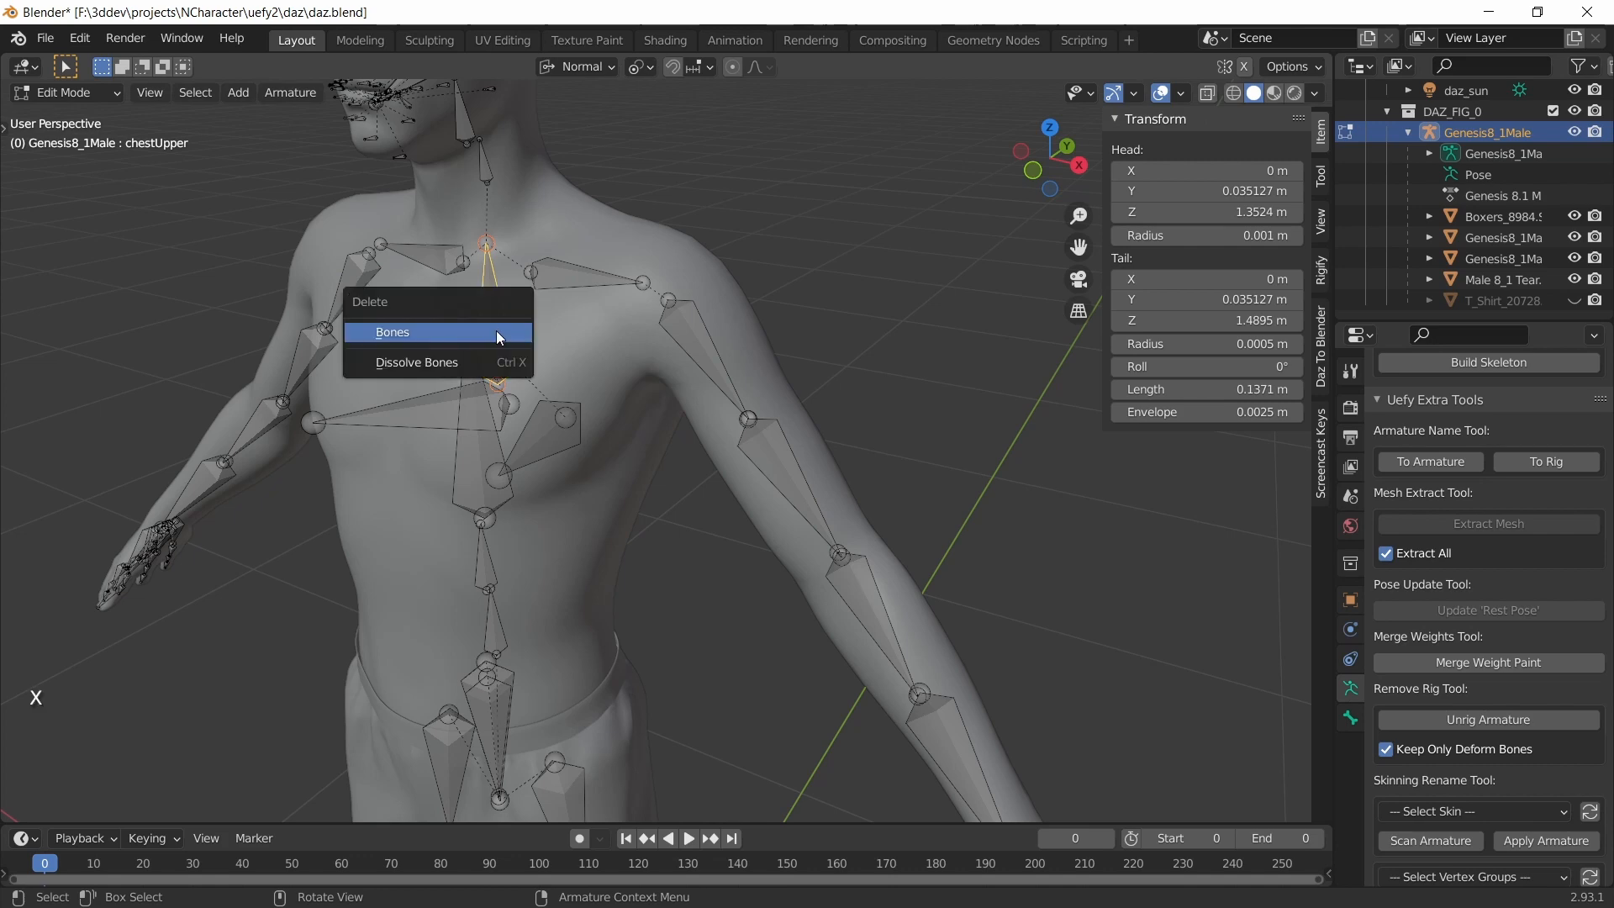
left_click(496, 330)
- Merge the neckUpper bone's weights into neckLower with Uefy's Merge Weight Paint tool
mouse_move(495, 323)
middle_mouse_down("shift")
mouse_move(530, 433)
mouse_move(472, 316)
mouse_move(521, 311)
middle_mouse_up("shift")
left_click(522, 301)
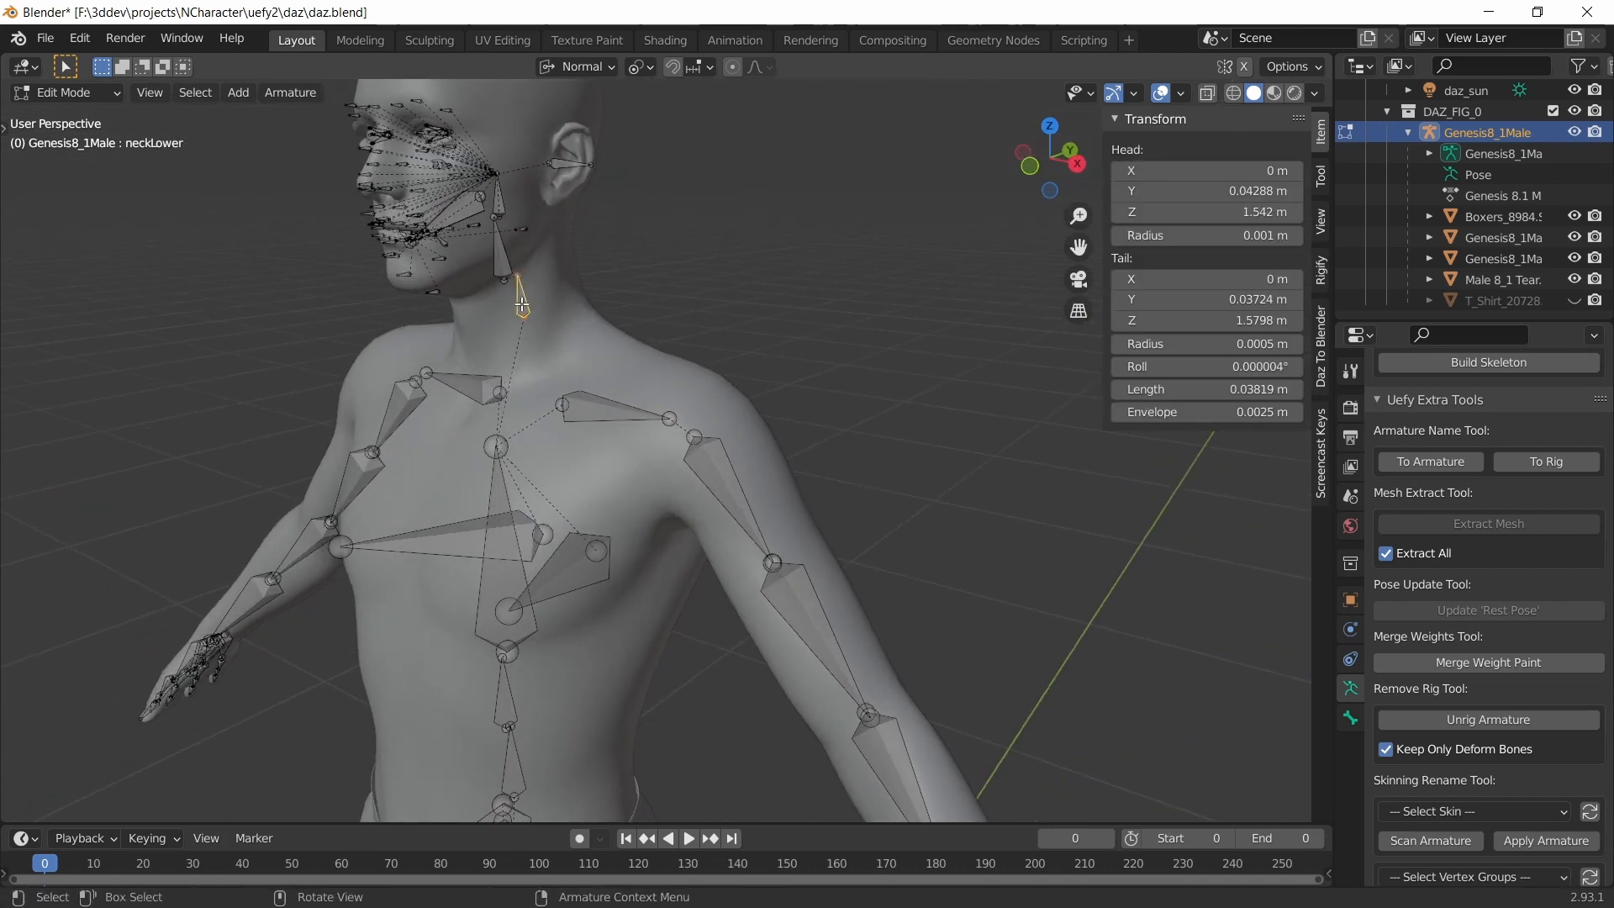
left_click(497, 253)
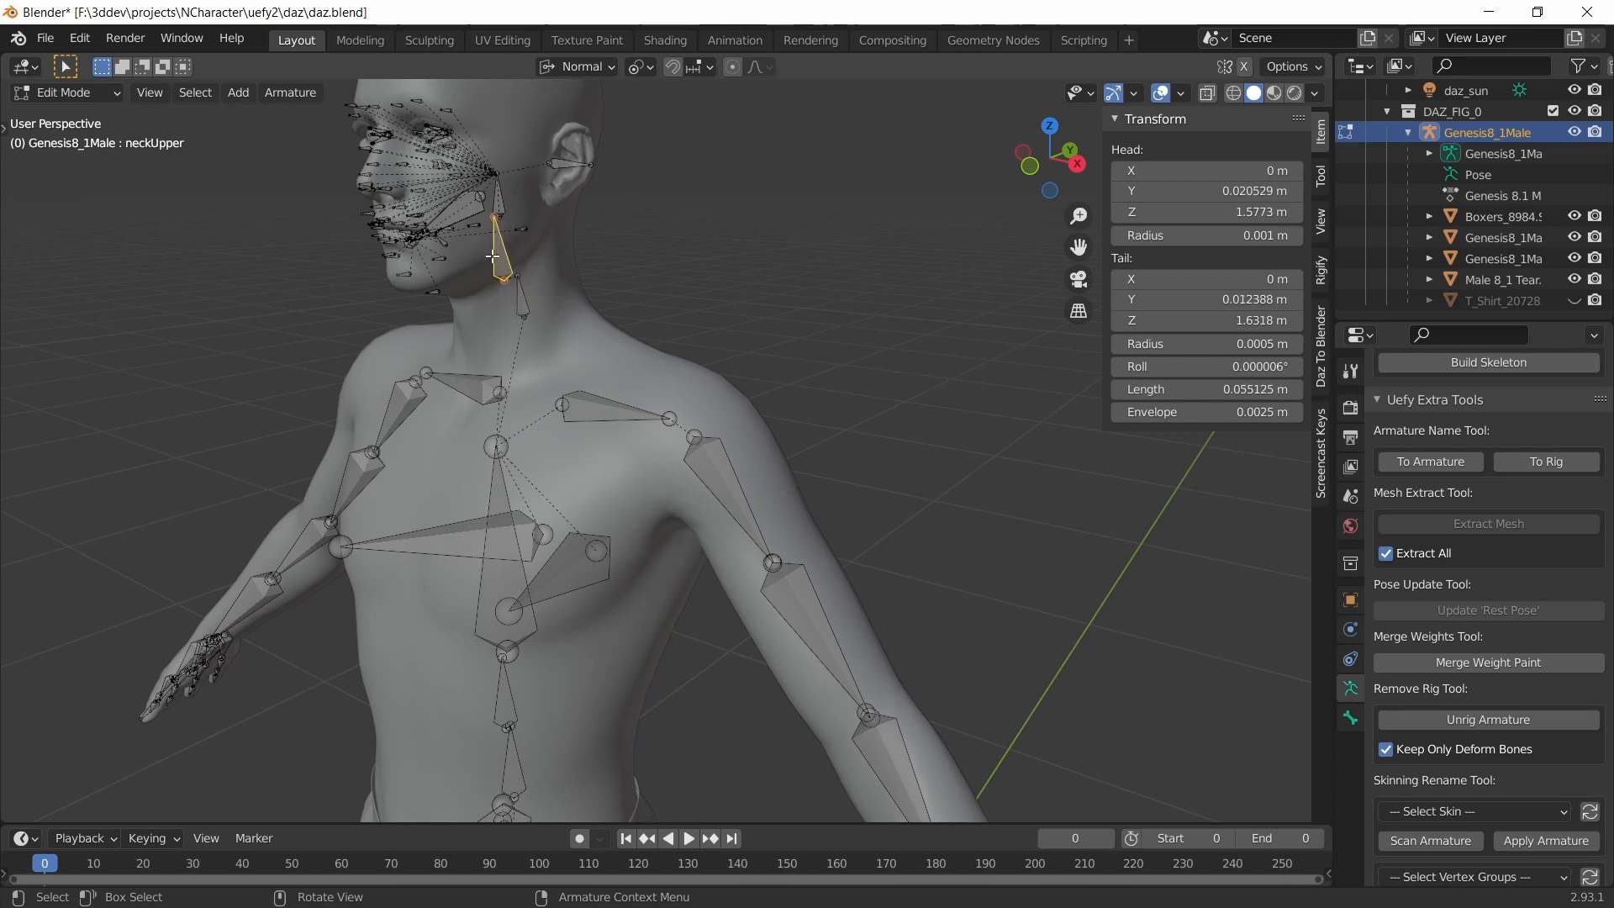
left_click(522, 303, "shift")
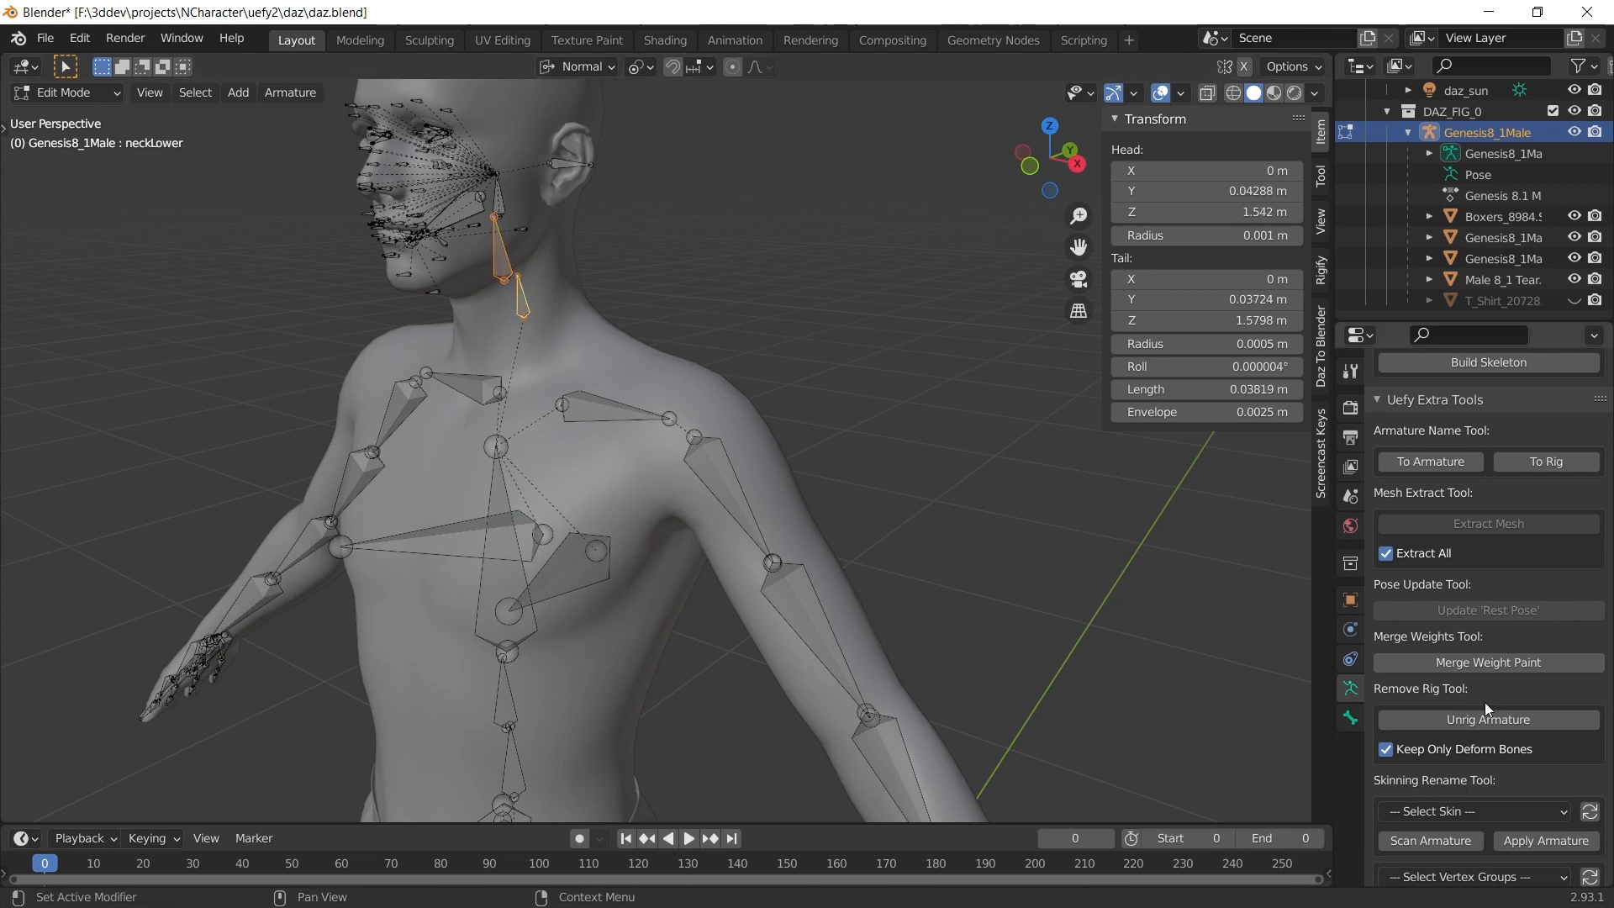
left_click(1473, 664)
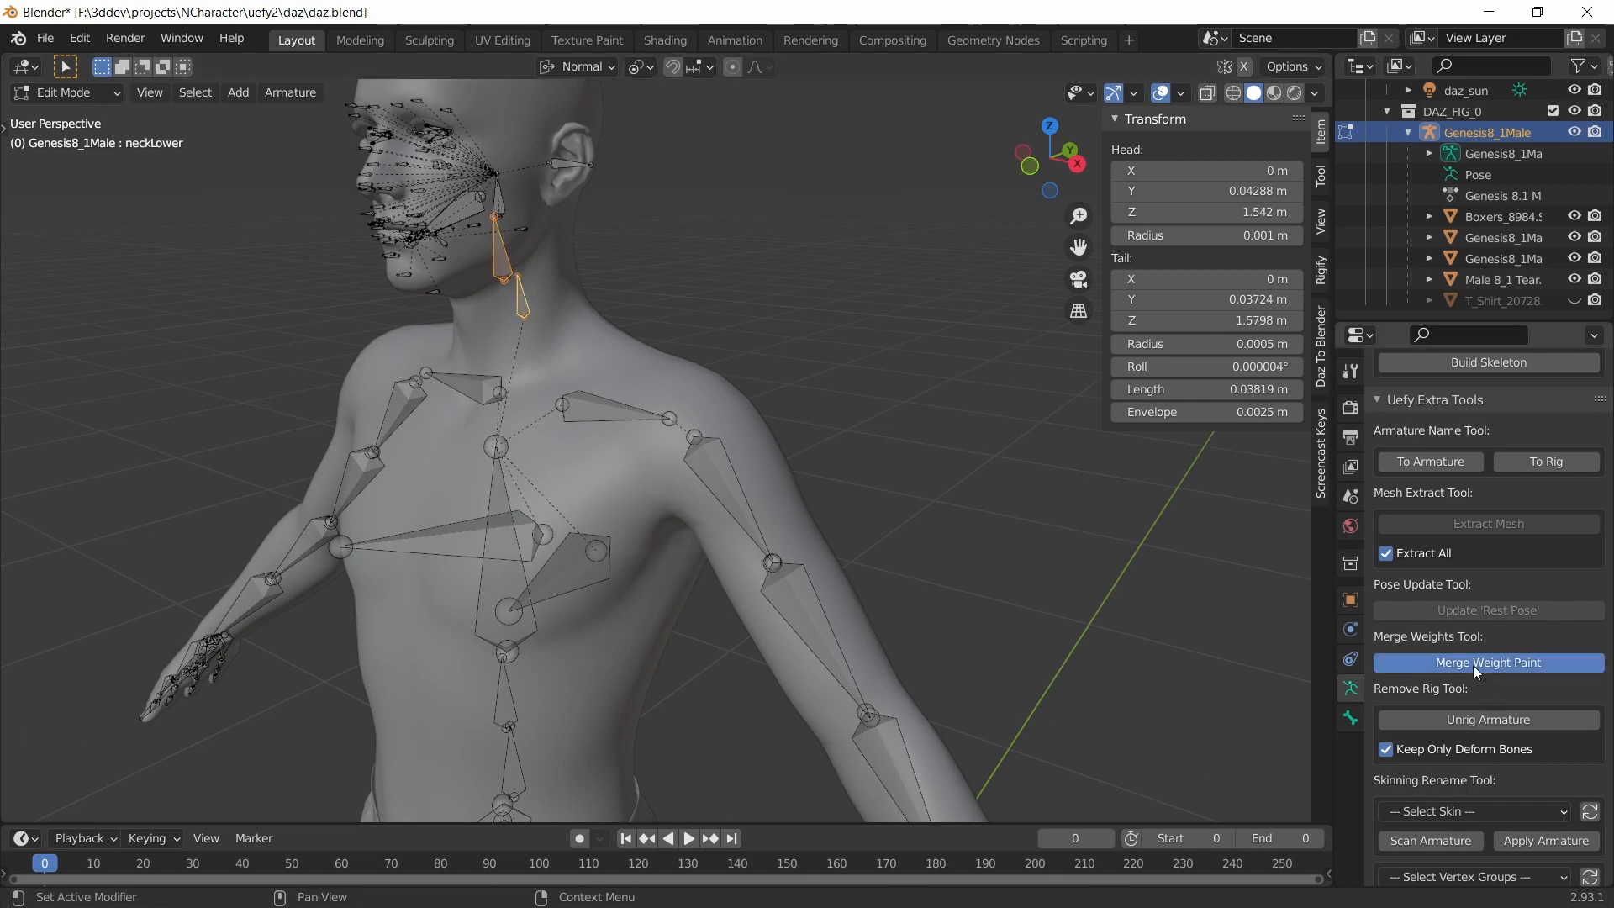
- Delete the neckUpper bone from the armature
left_click(503, 252)
key("x")
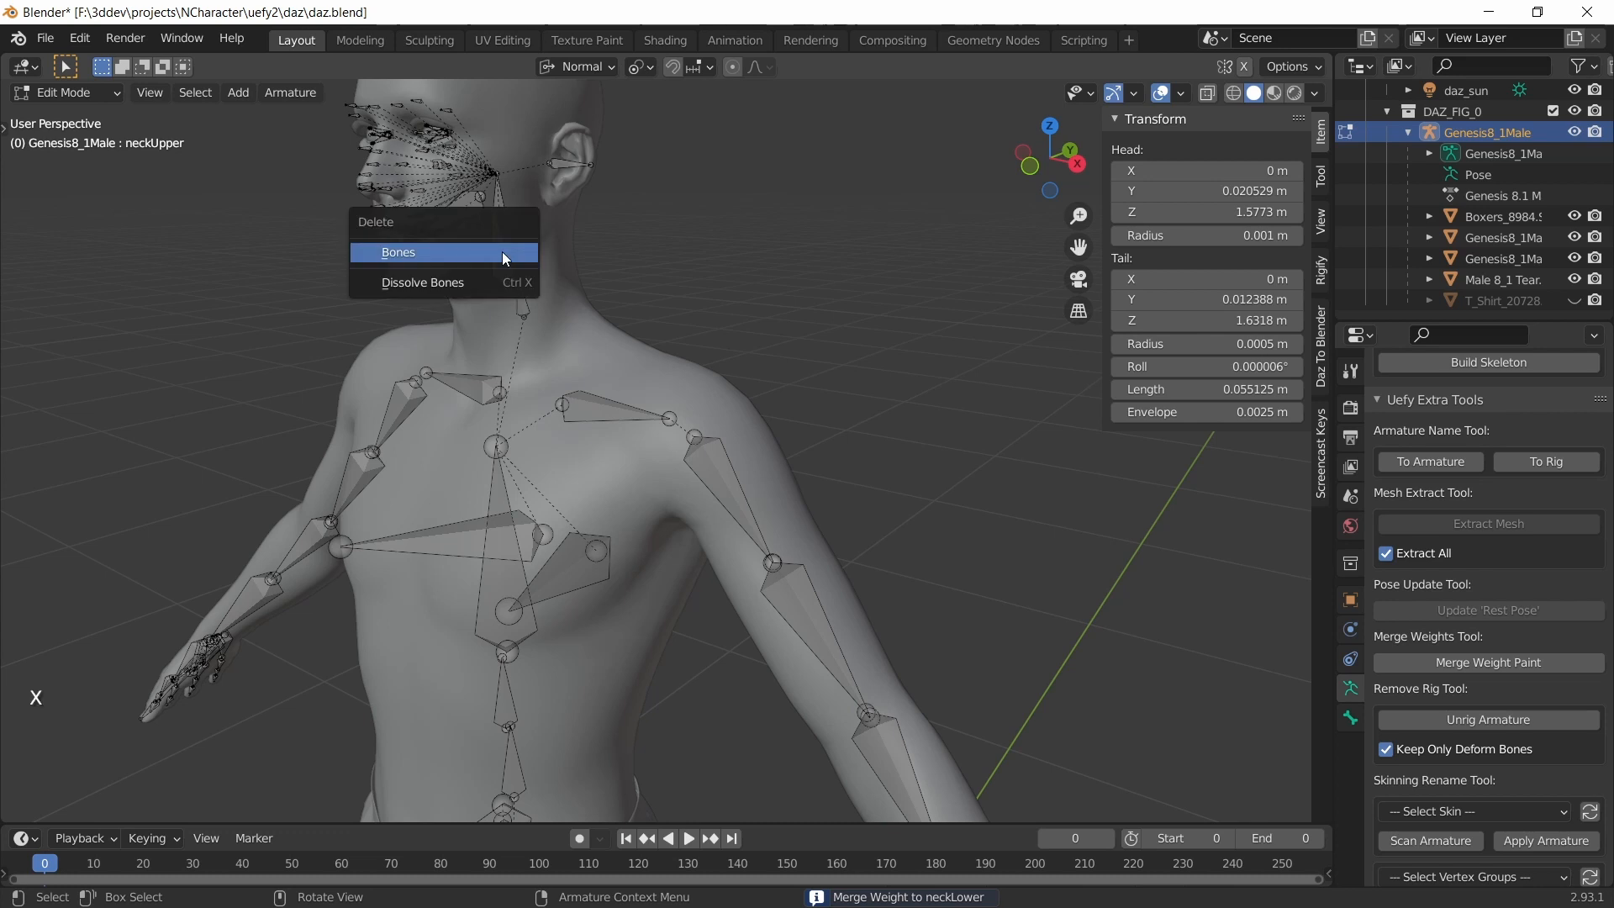
left_click(502, 251)
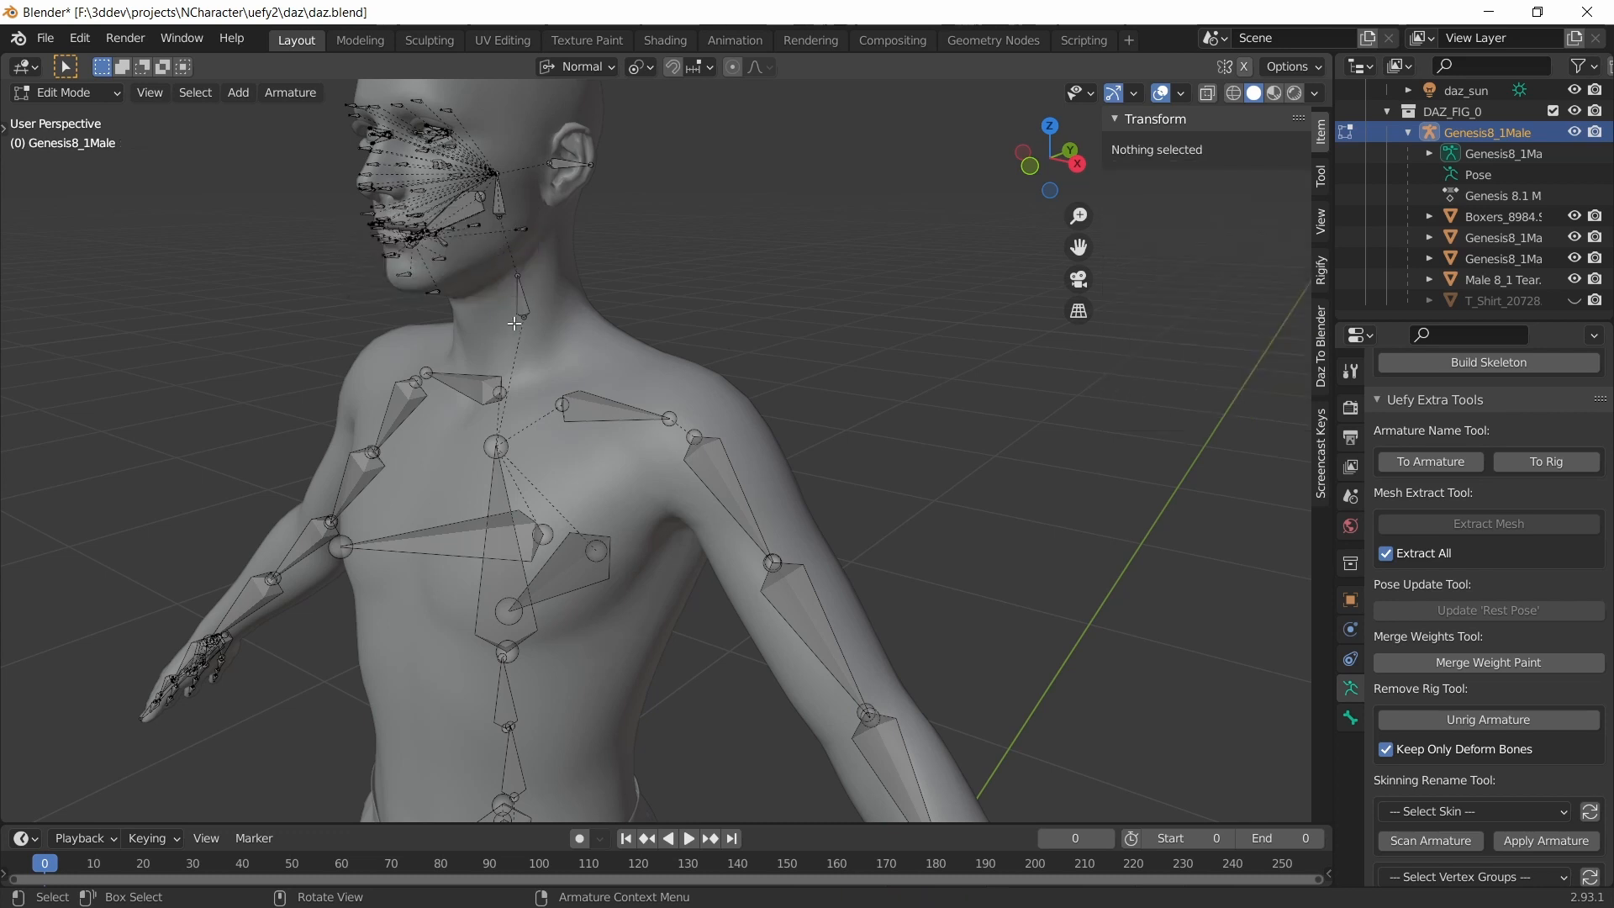
- Switch the body mesh to Weight Paint mode with the Genesis8_1Male armature also selected
middle_click_drag(508, 325, 523, 324)
left_click(57, 93)
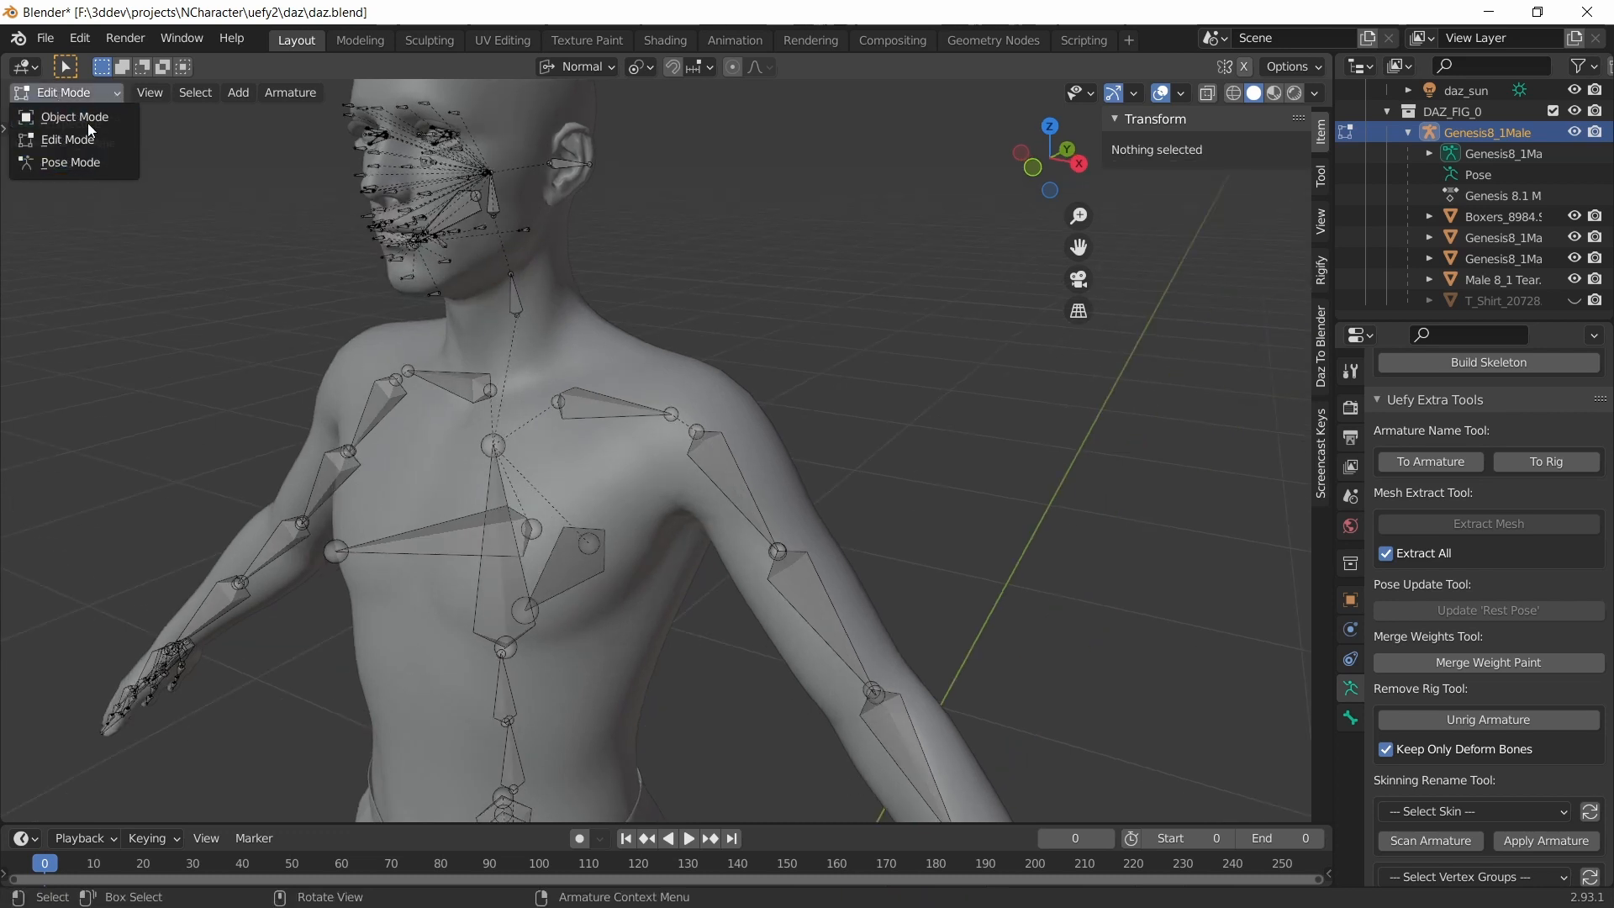
left_click(86, 119)
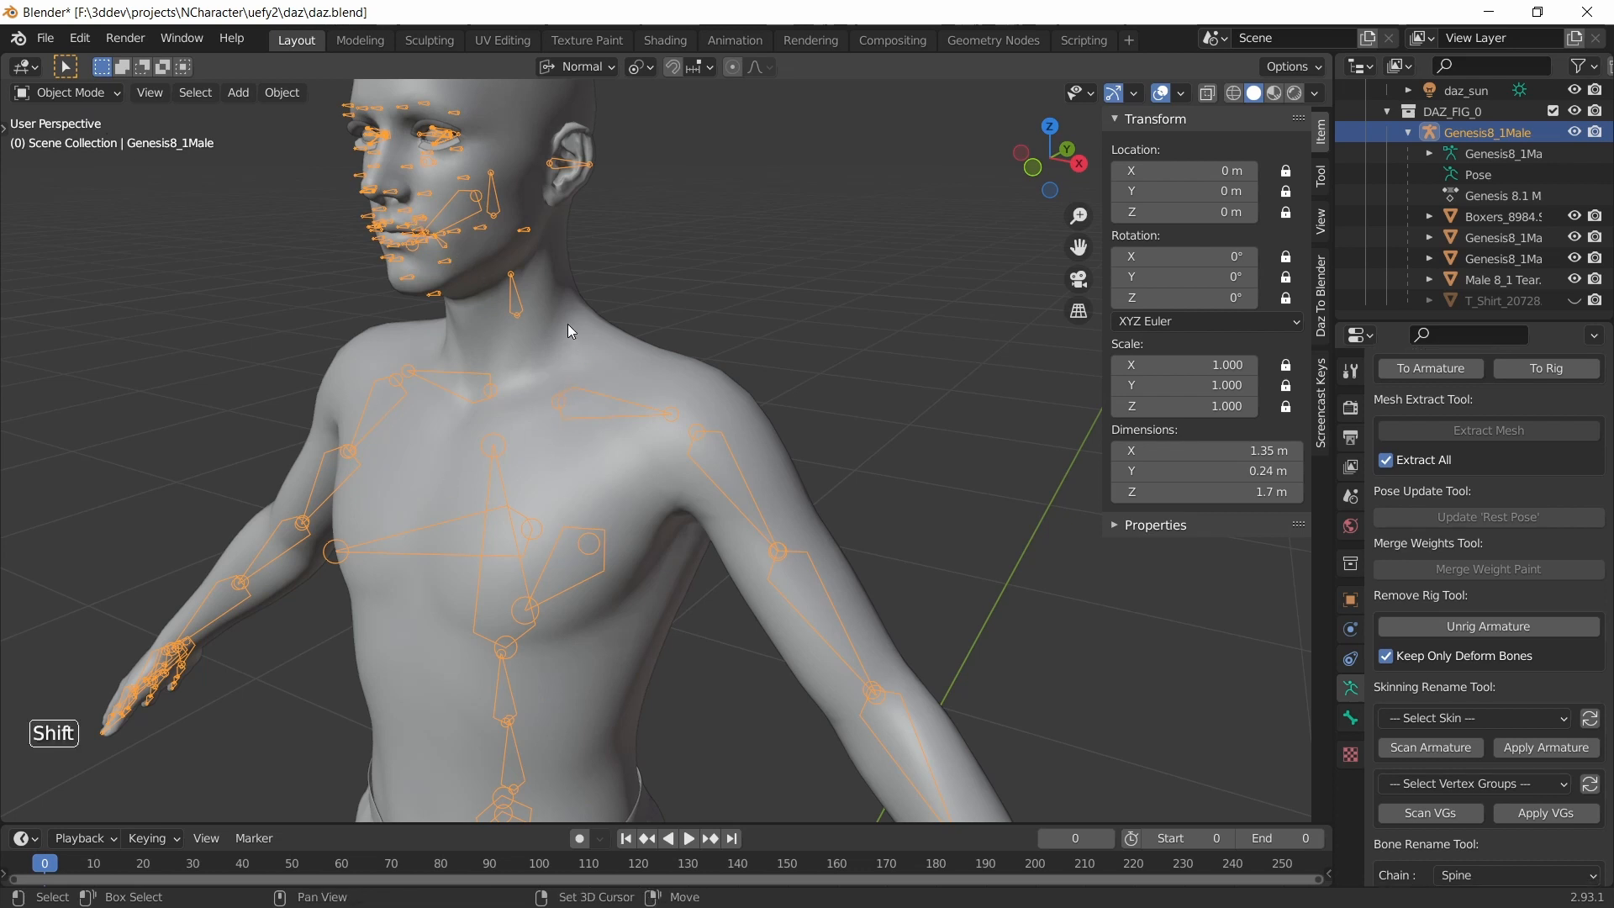
left_click(511, 108, "shift")
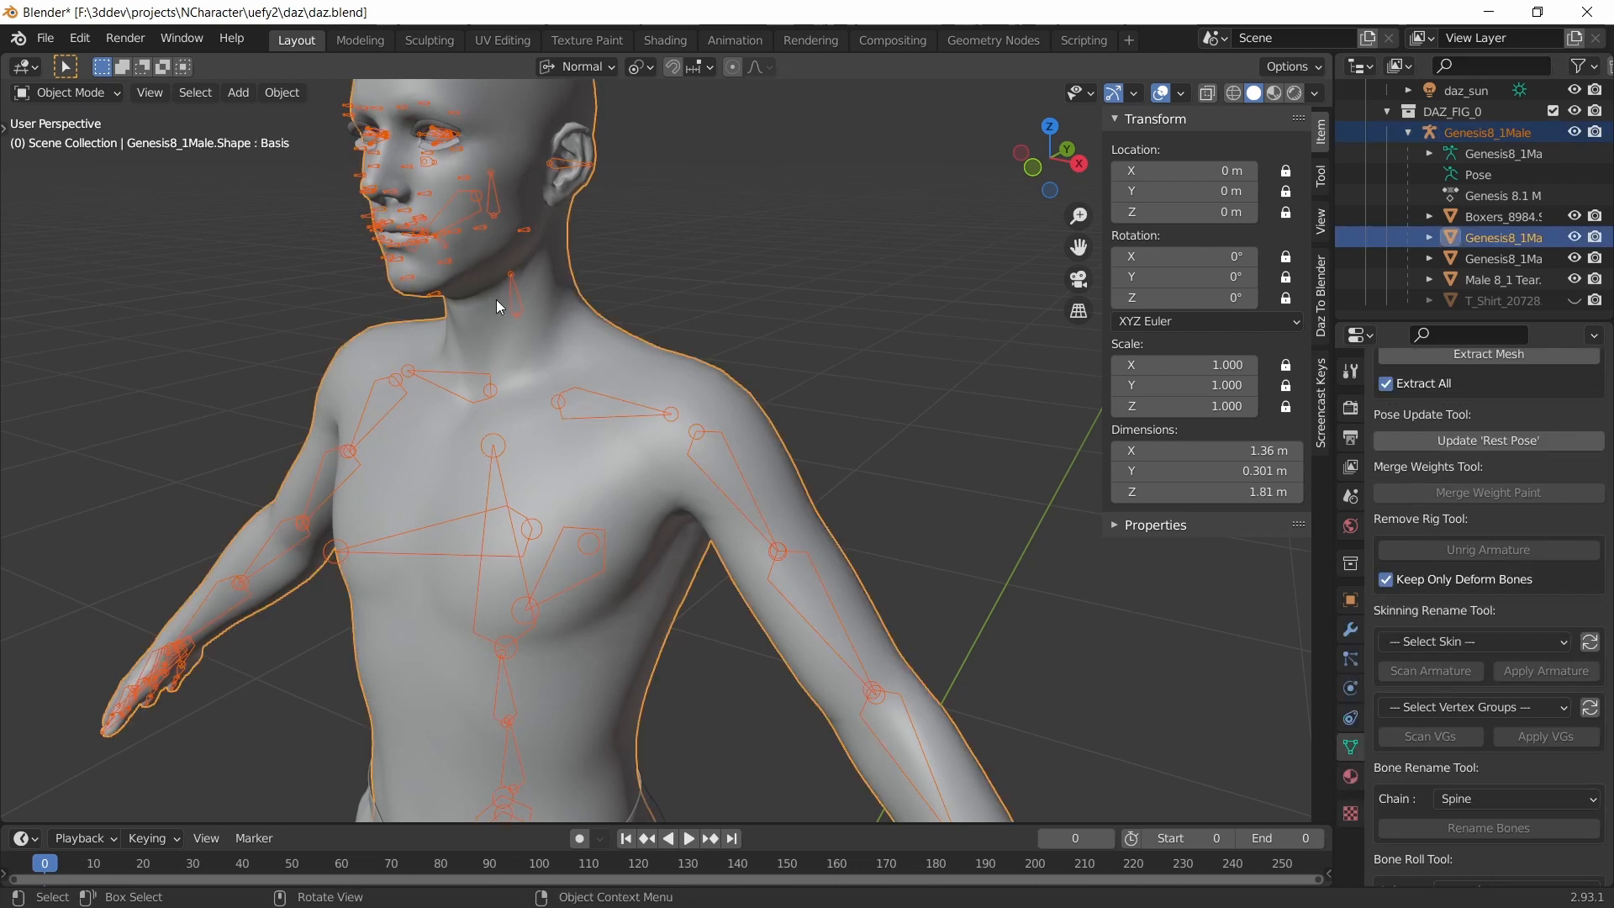
left_click(57, 92)
left_click(73, 215)
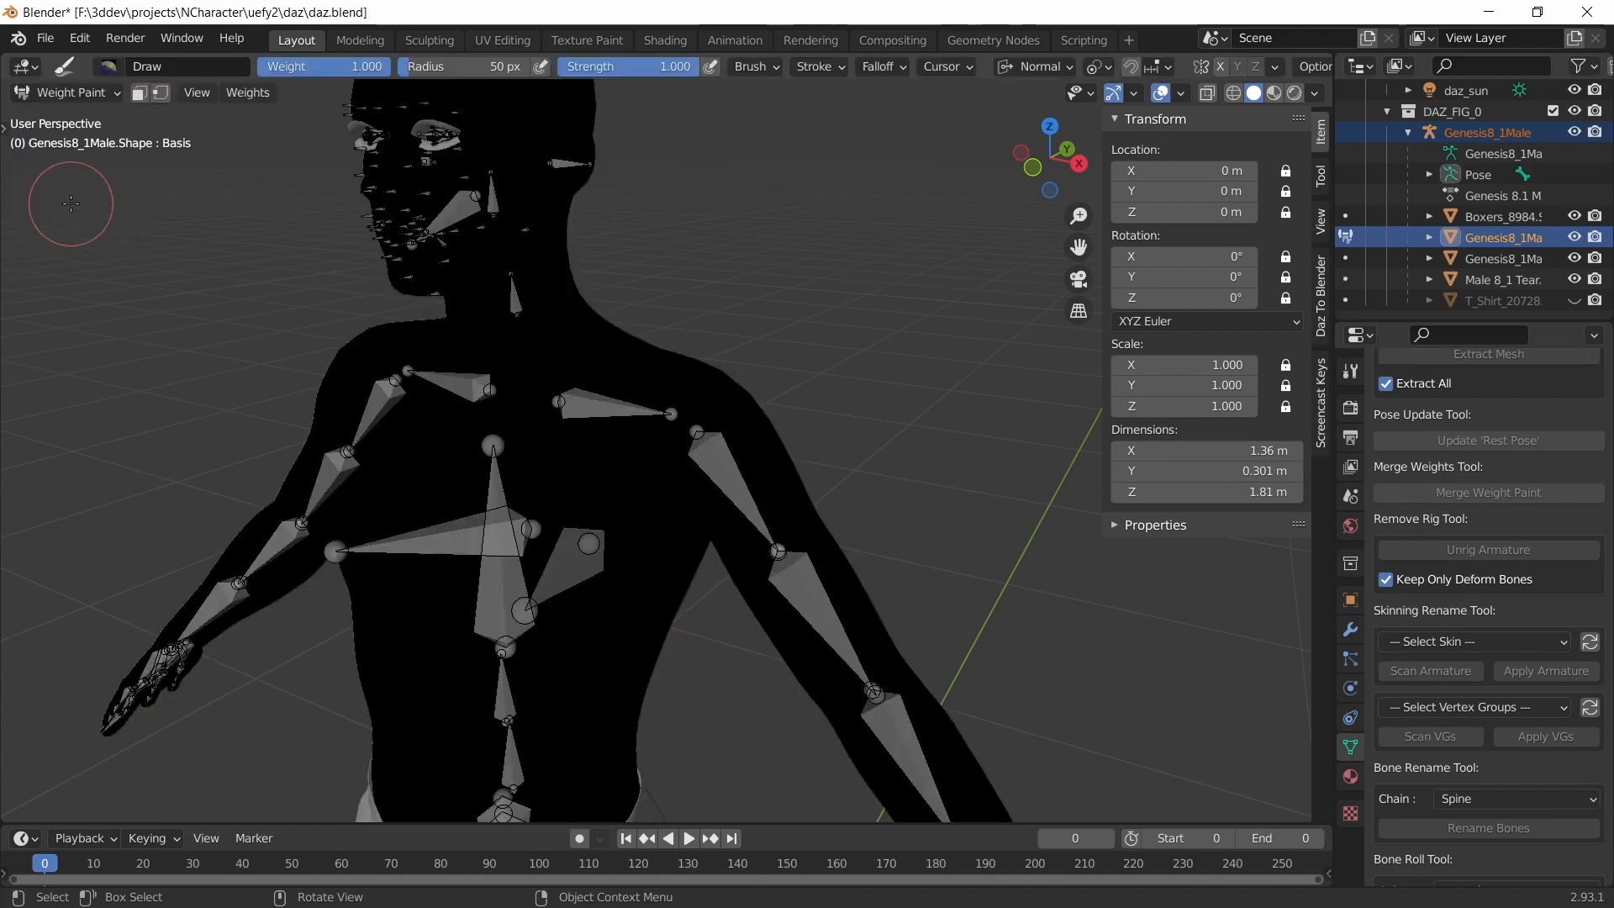
- Examine the weight maps of the chestLower, collar, right shoulder, pectoral and neckLower bones on the body mesh
left_click(493, 591, "ctrl")
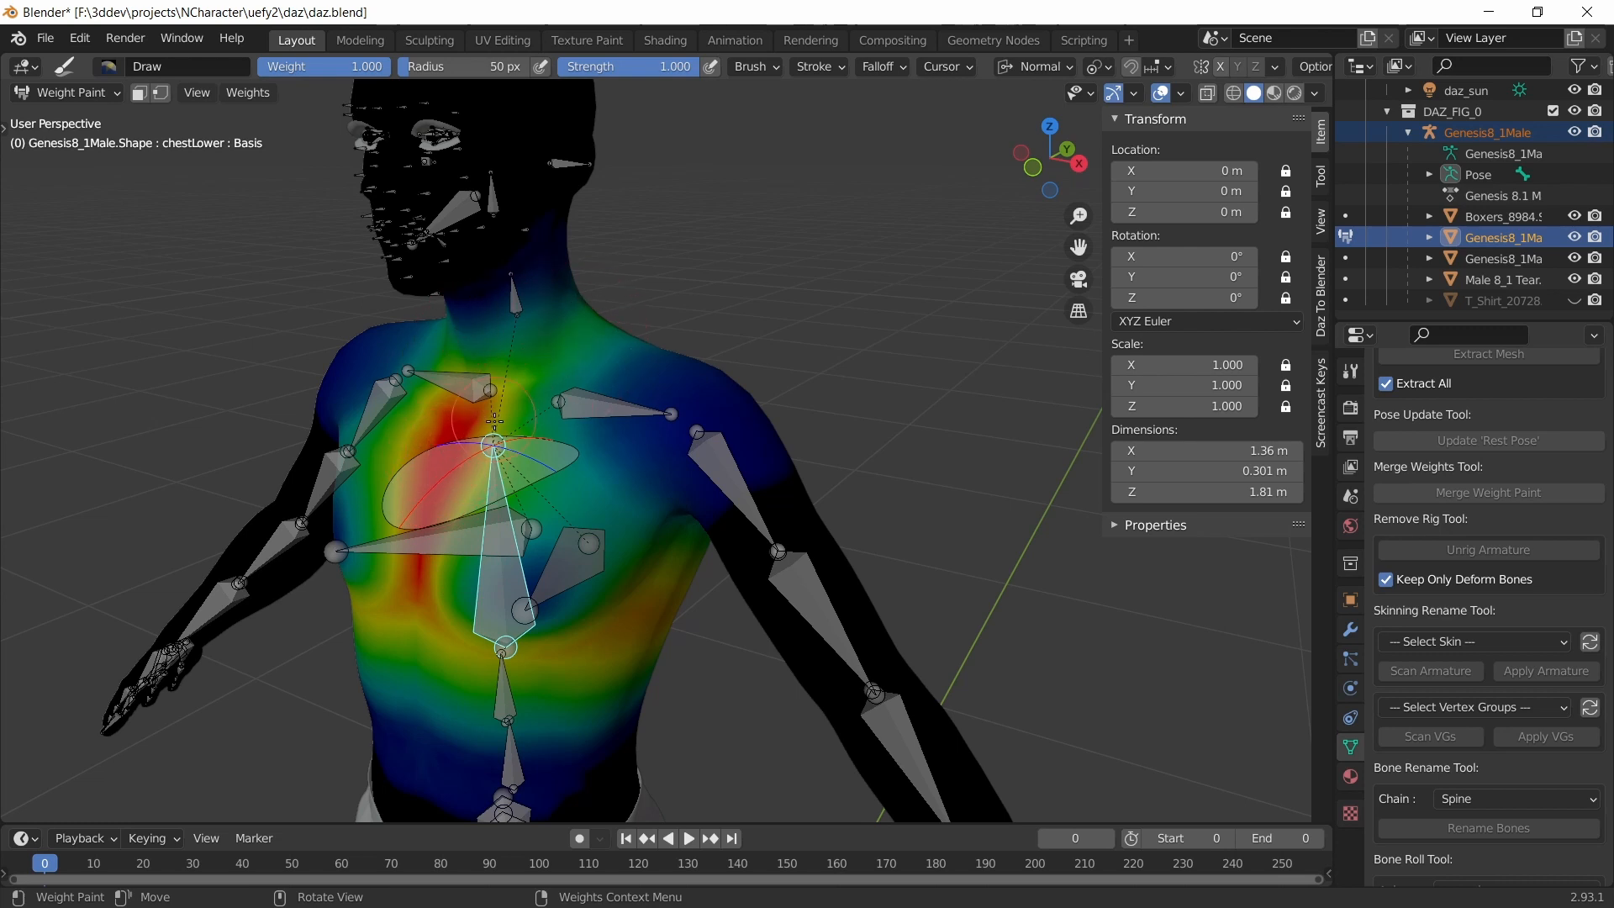
left_click(644, 411, "ctrl")
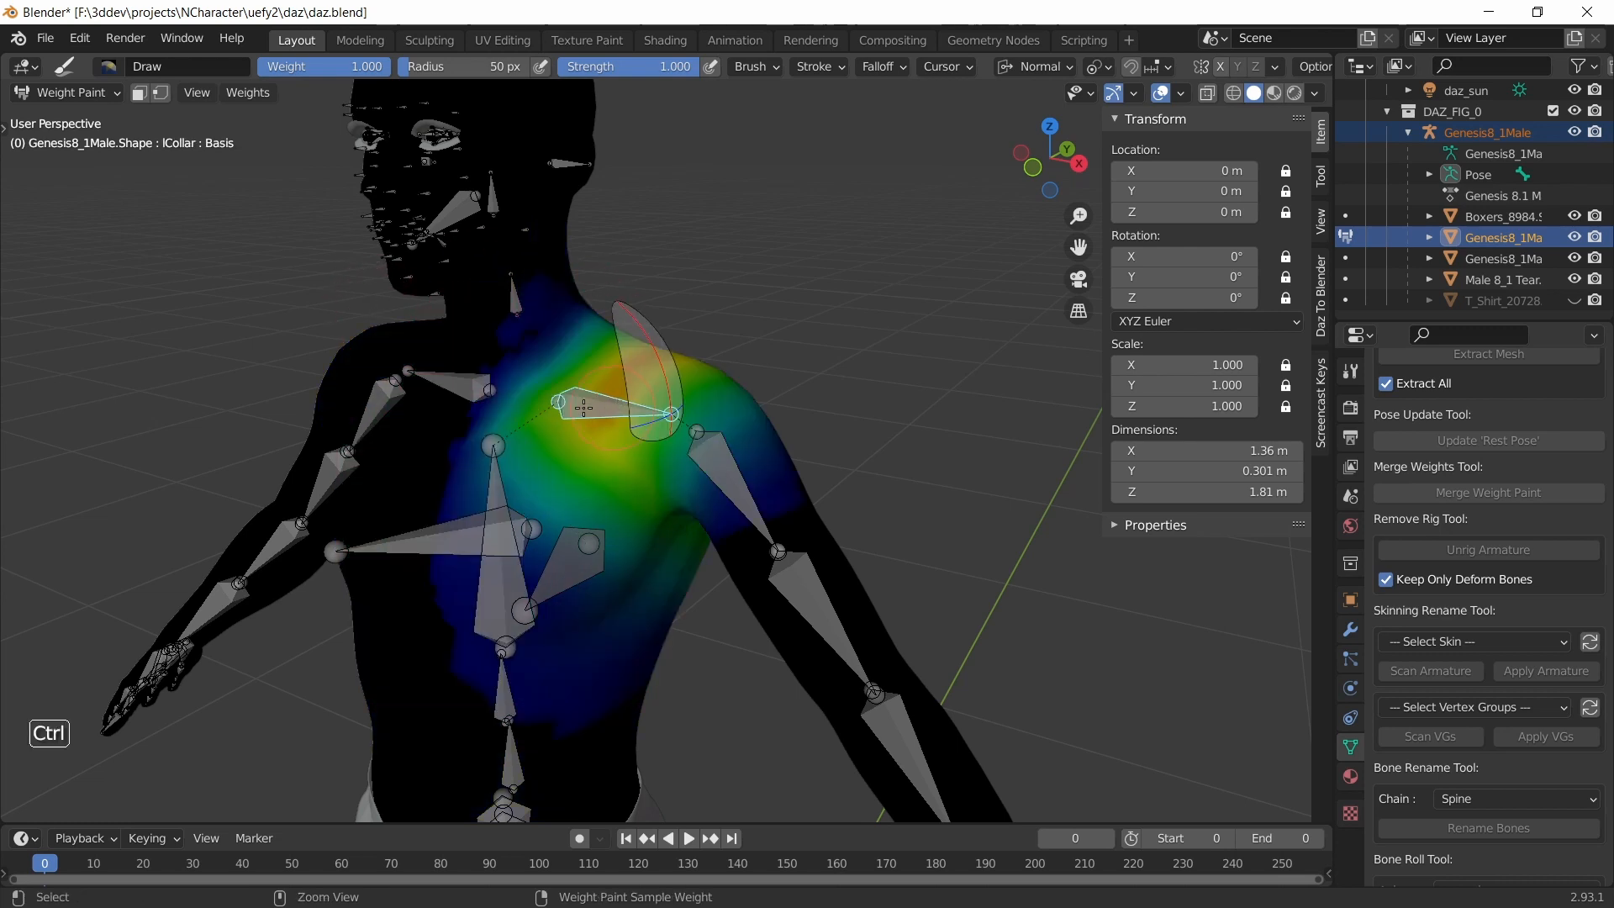
left_click(443, 382, "ctrl")
left_click(387, 405, "ctrl")
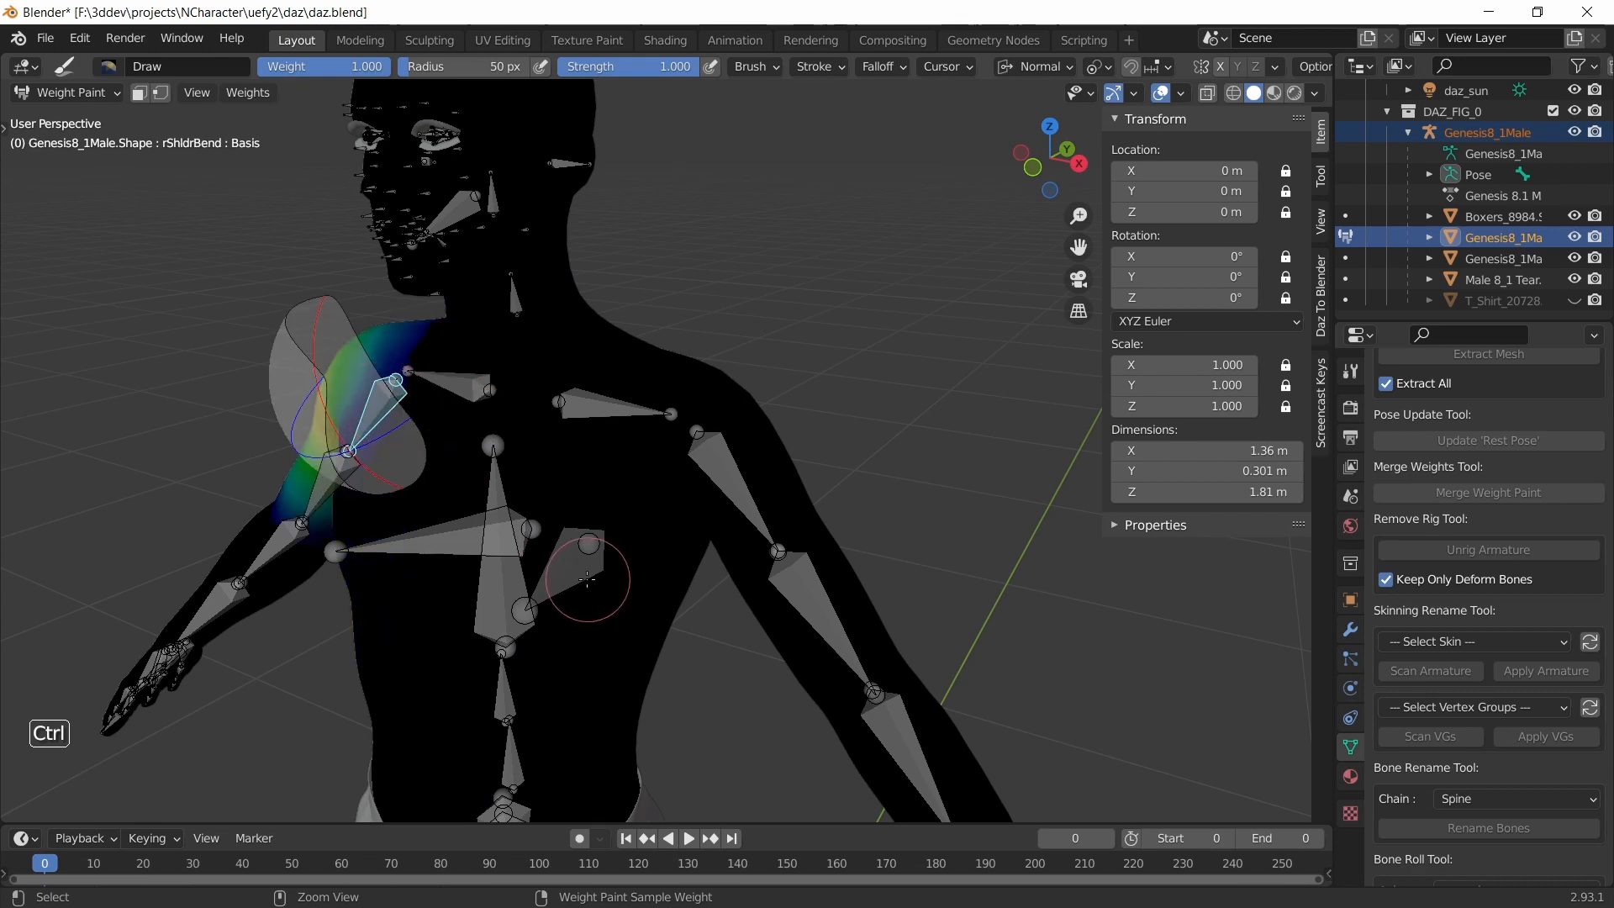
left_click(577, 569, "ctrl")
left_click(443, 525, "ctrl")
left_click(503, 506, "ctrl")
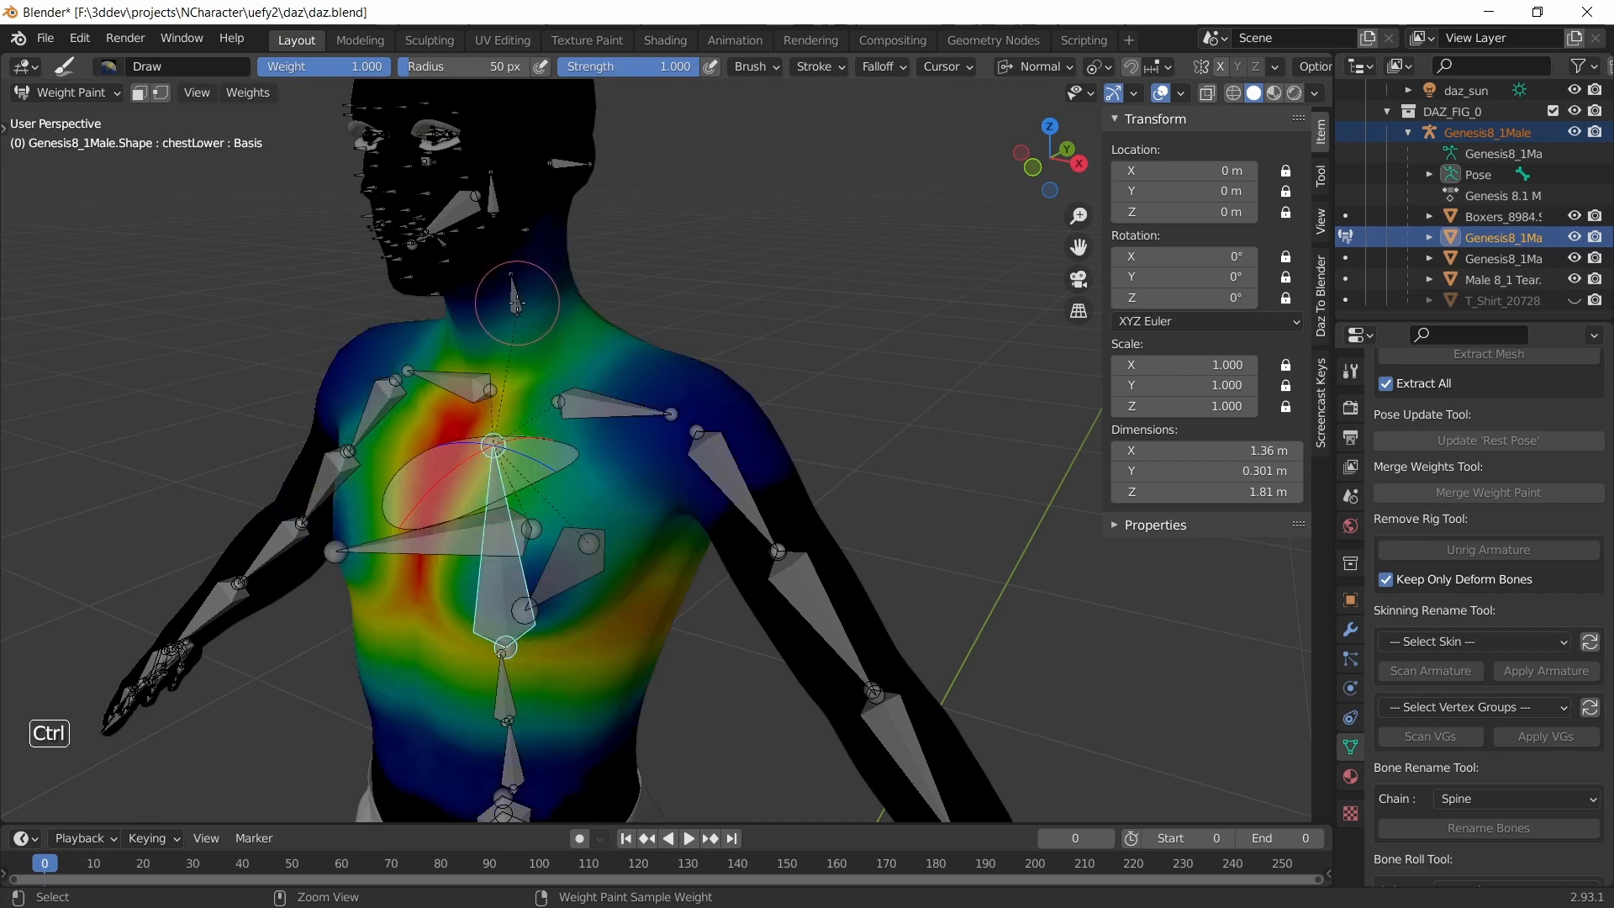
left_click(516, 300, "ctrl")
mouse_move(516, 299)
middle_mouse_down()
mouse_move(487, 278)
mouse_move(522, 253)
mouse_move(532, 278)
middle_mouse_up()
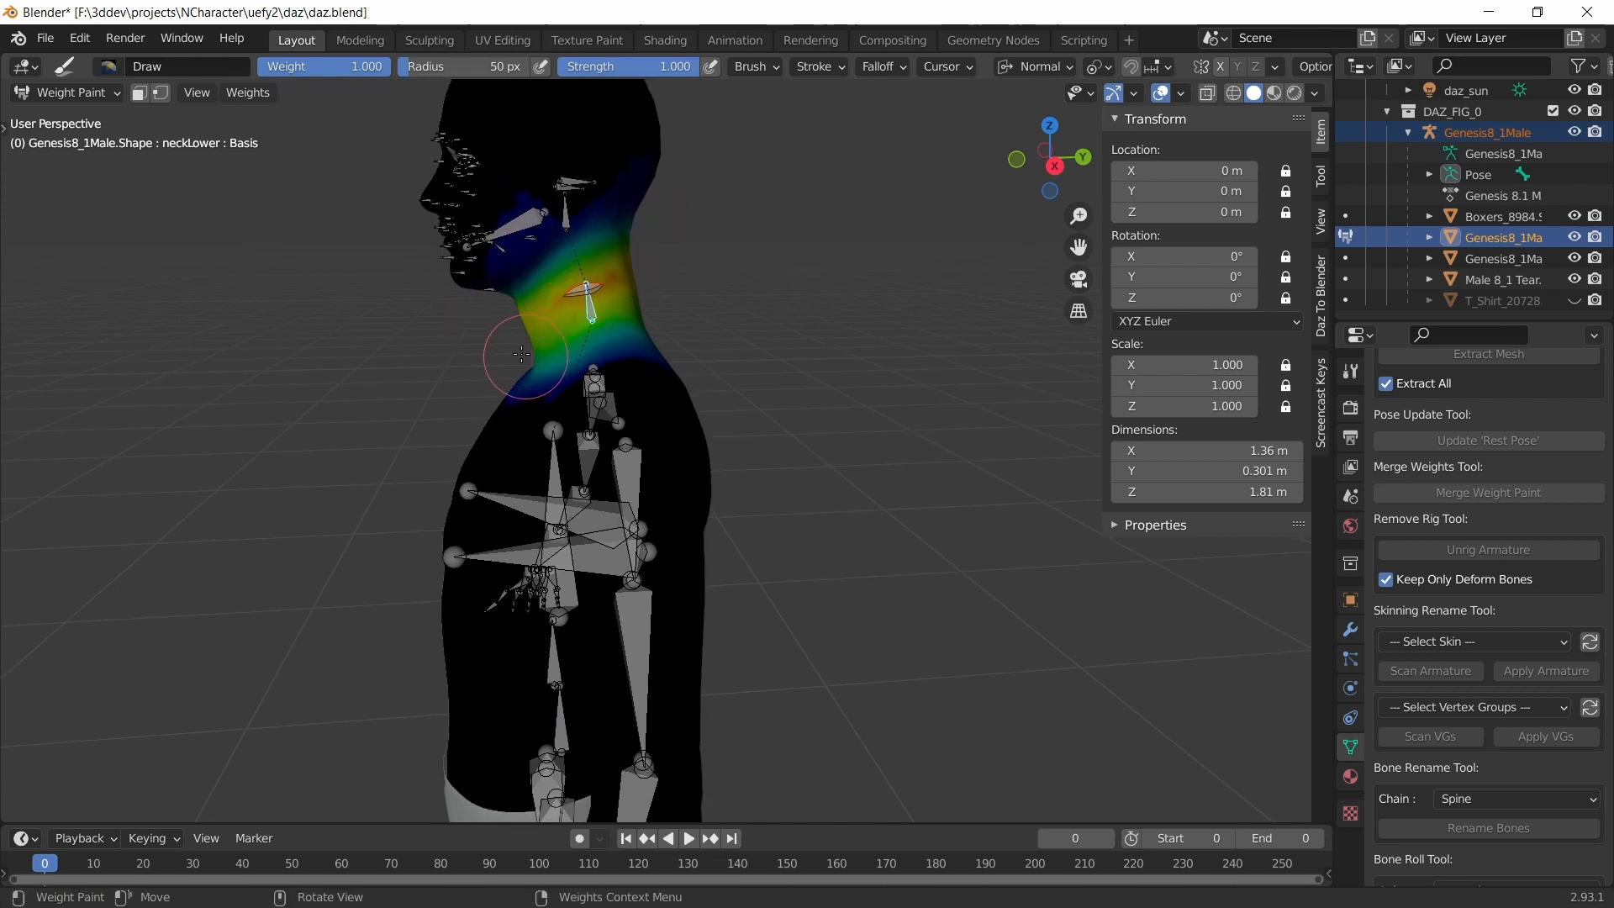
middle_click_drag(526, 361, 595, 360)
scroll(557, 411, "up", 2)
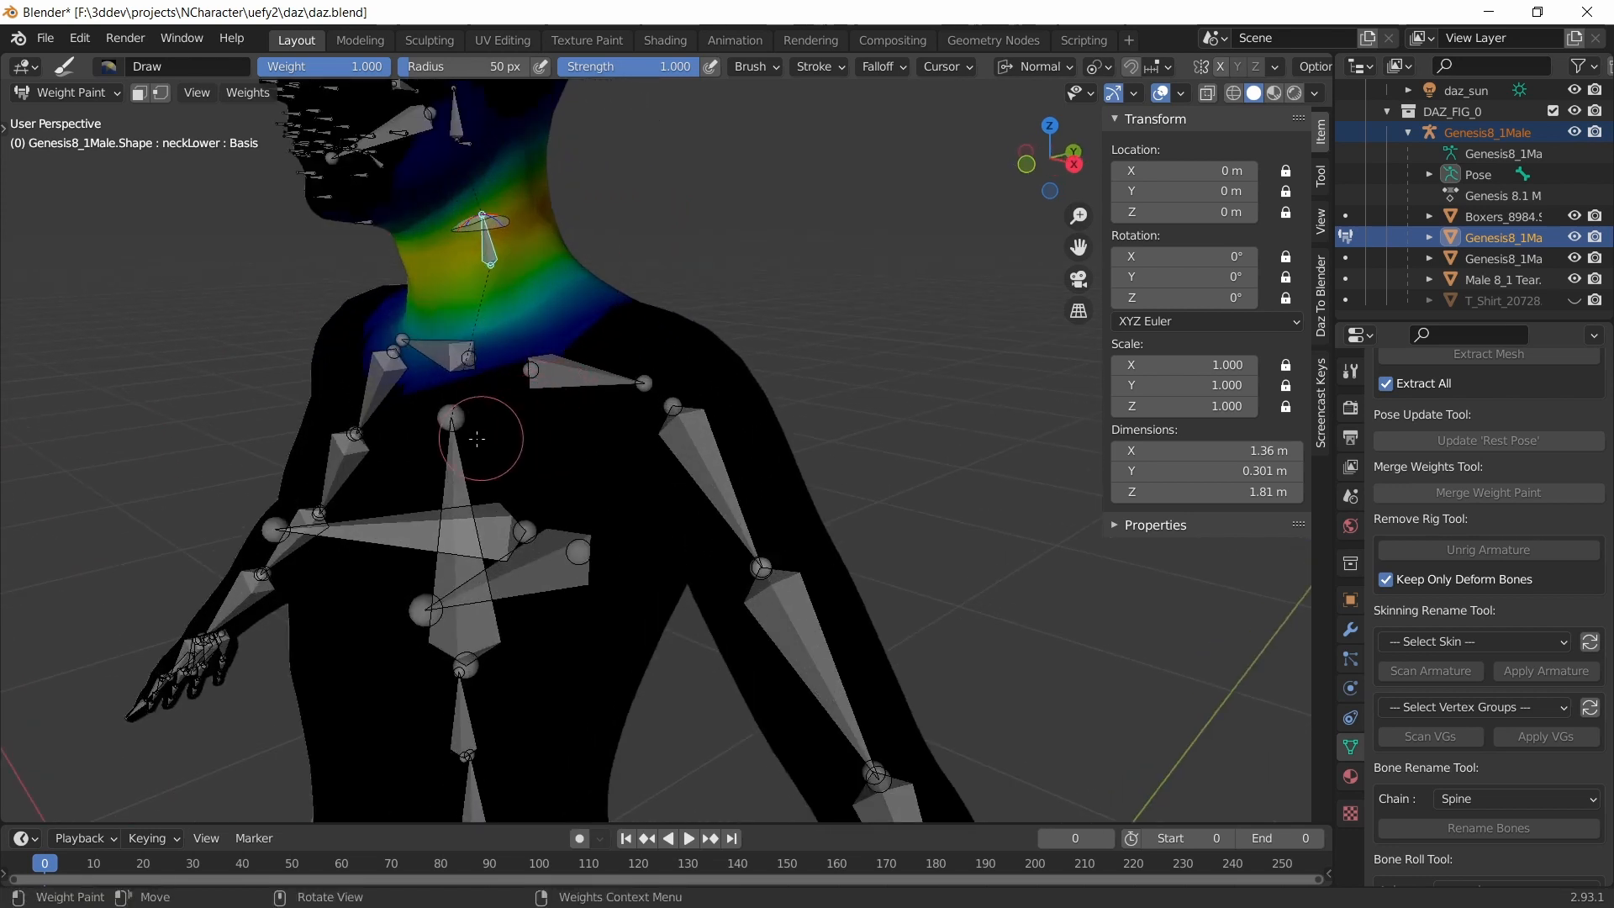
middle_click_drag(484, 437, 503, 439, "ctrl")
- Leave Weight Paint mode and put the Genesis8_1Male armature back in Edit Mode
left_click(58, 99)
left_click(66, 119)
left_click(499, 421)
scroll(622, 503, "down", 1)
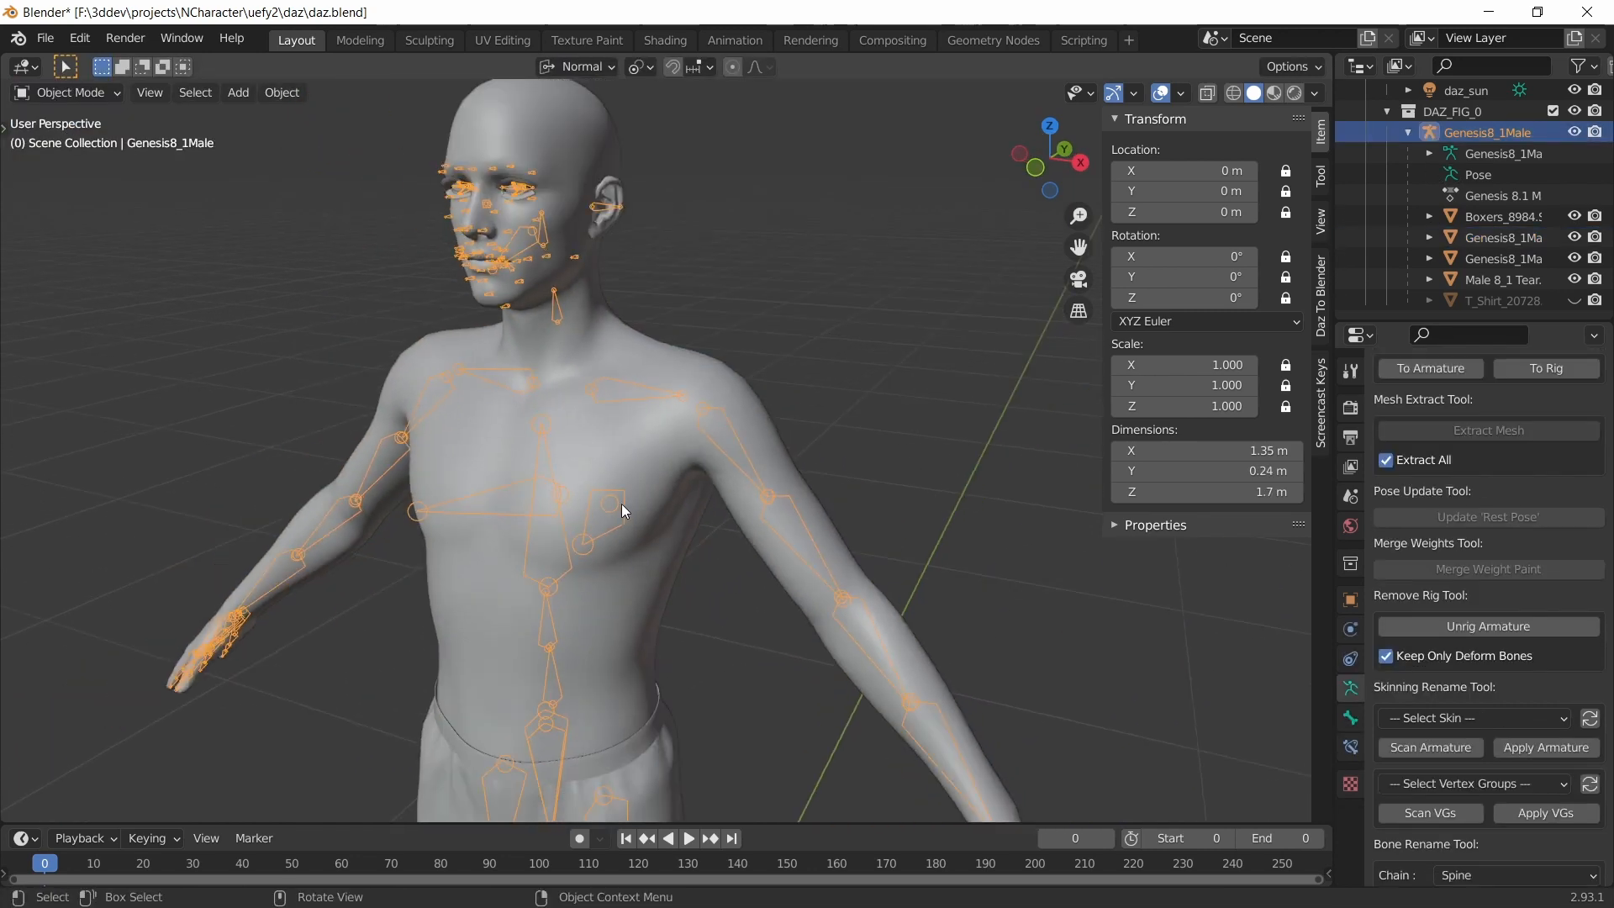
middle_click_drag(622, 503, 601, 533, "shift")
left_click(65, 93)
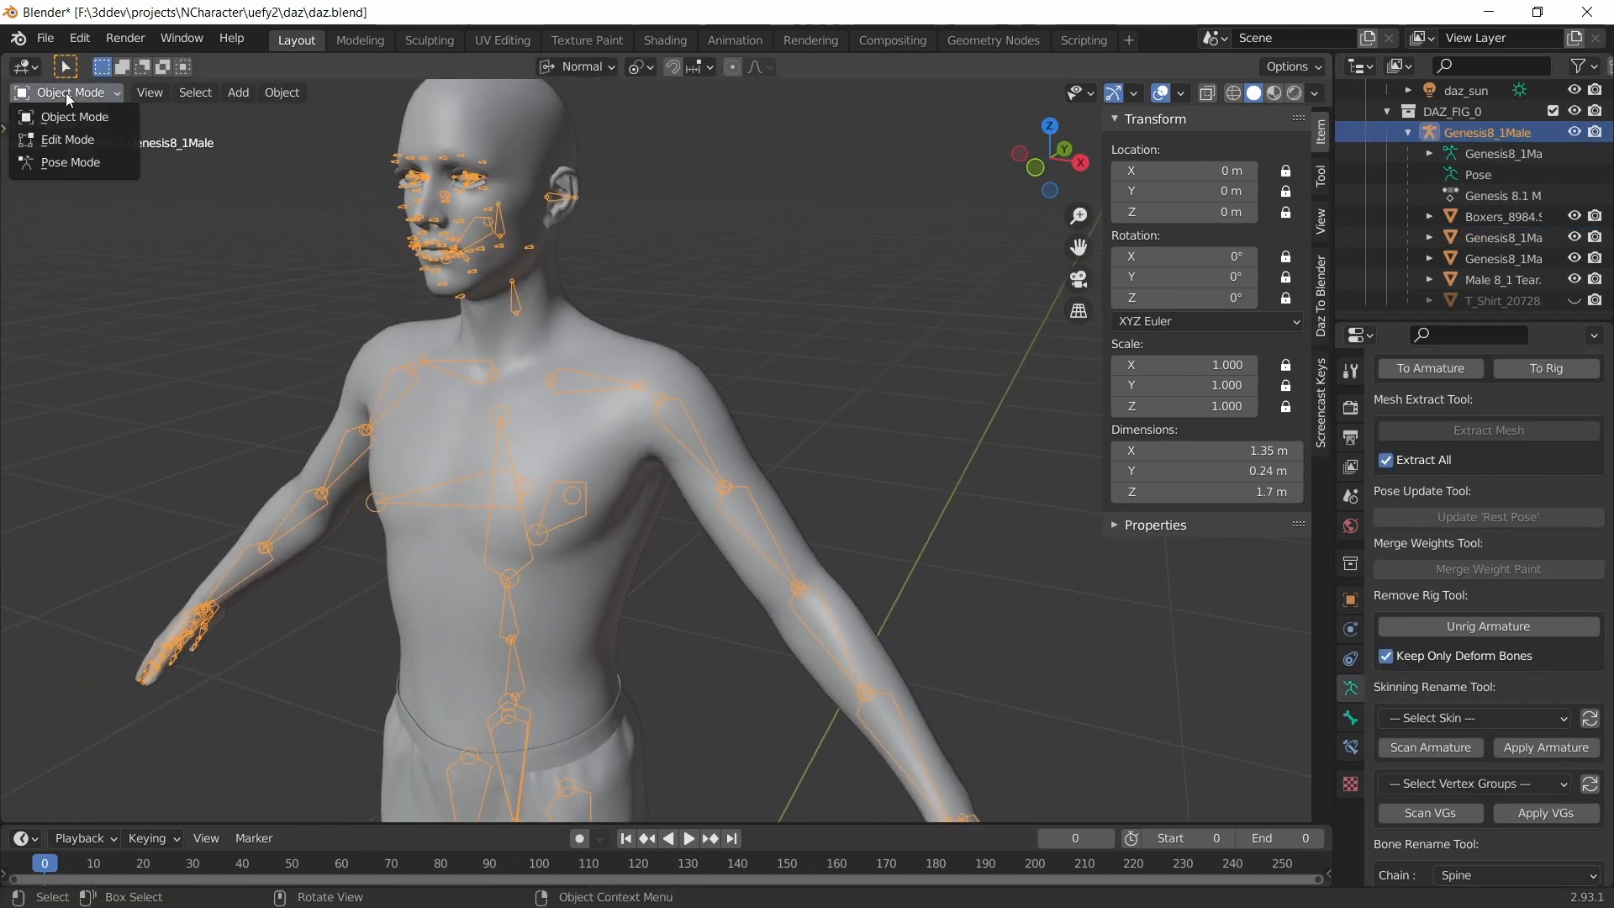
left_click(71, 140)
- Merge the four left carpal bones' weights into lHand with Uefy's Merge Weight Paint tool
middle_click_drag(744, 489, 551, 313, "shift")
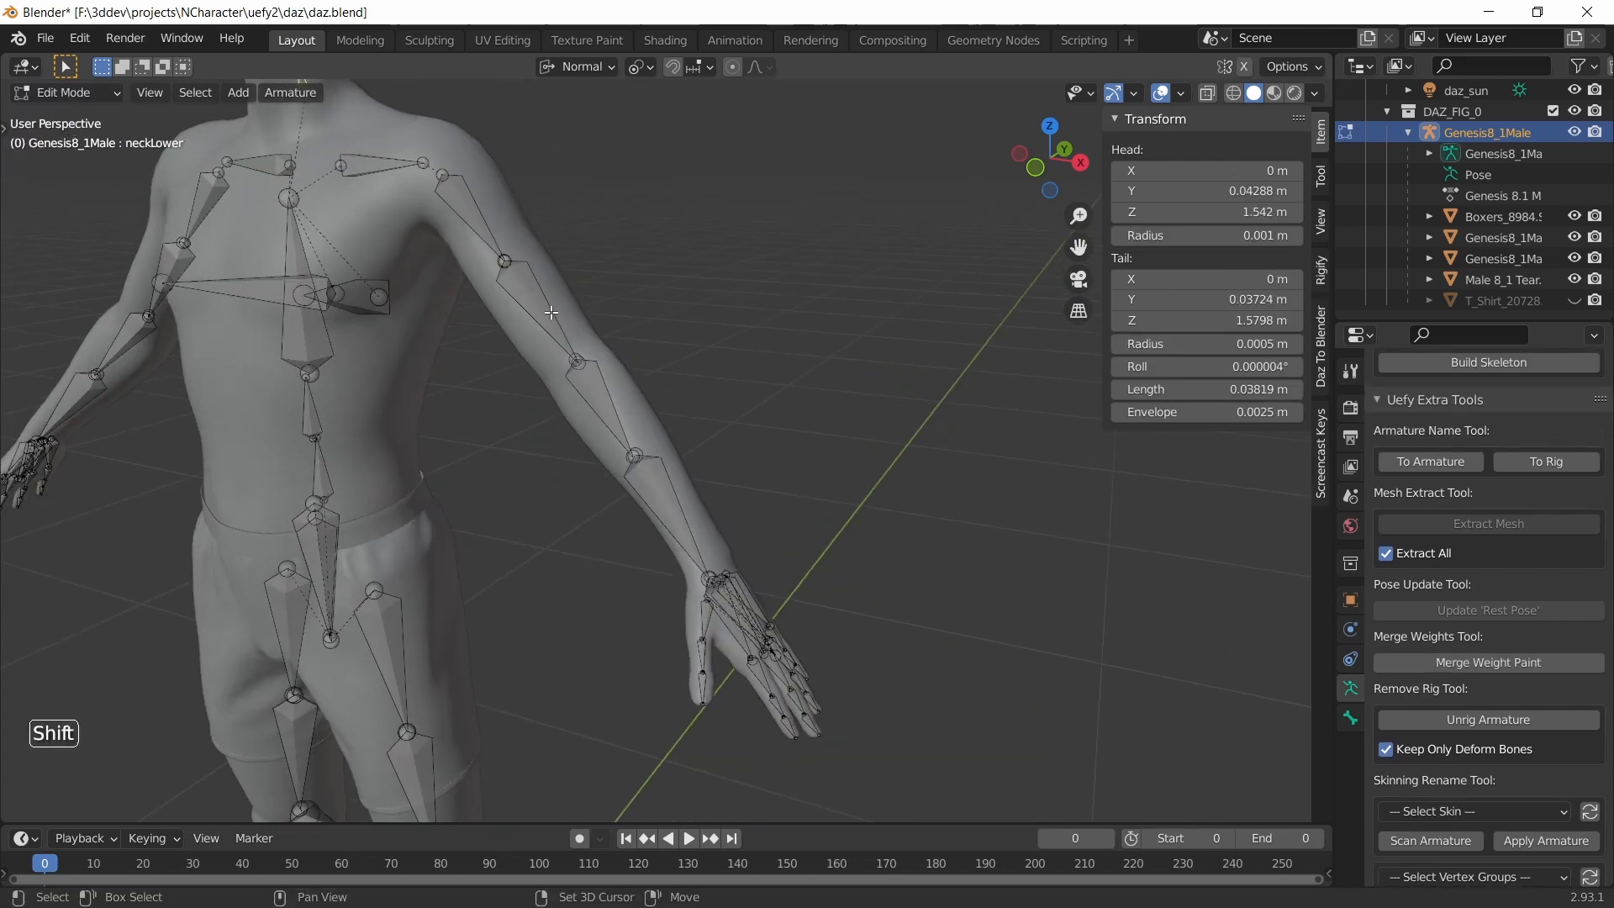
scroll(706, 504, "up", 3)
middle_click_drag(747, 624, 683, 529, "shift")
scroll(683, 530, "up", 3)
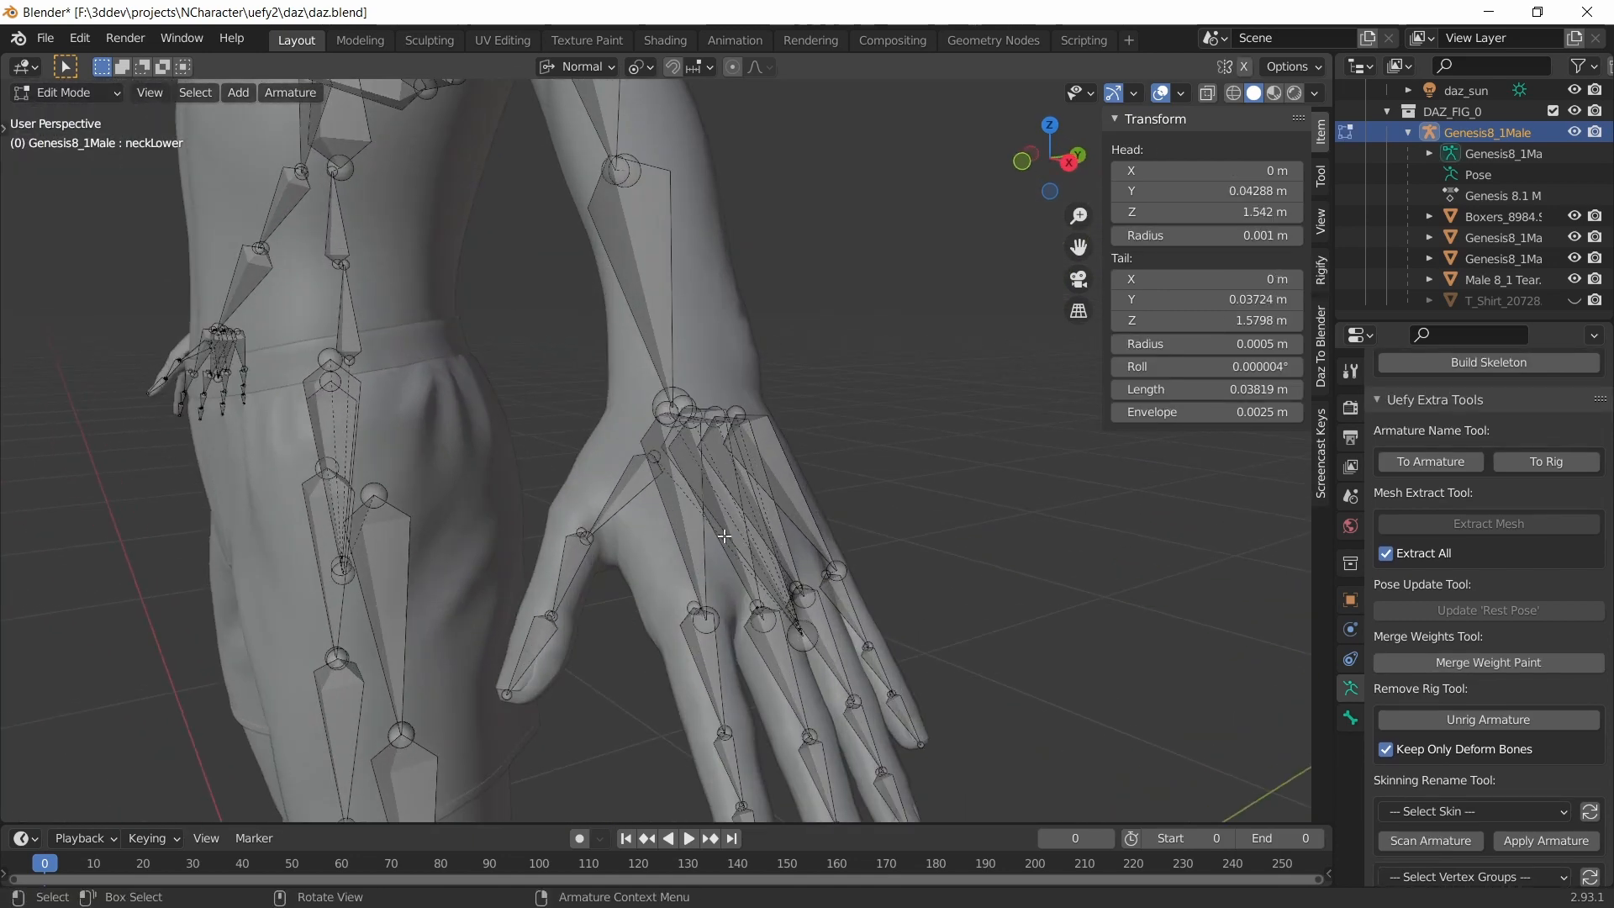
middle_click_drag(794, 545, 567, 526)
scroll(538, 520, "up", 2)
middle_click_drag(391, 502, 442, 512)
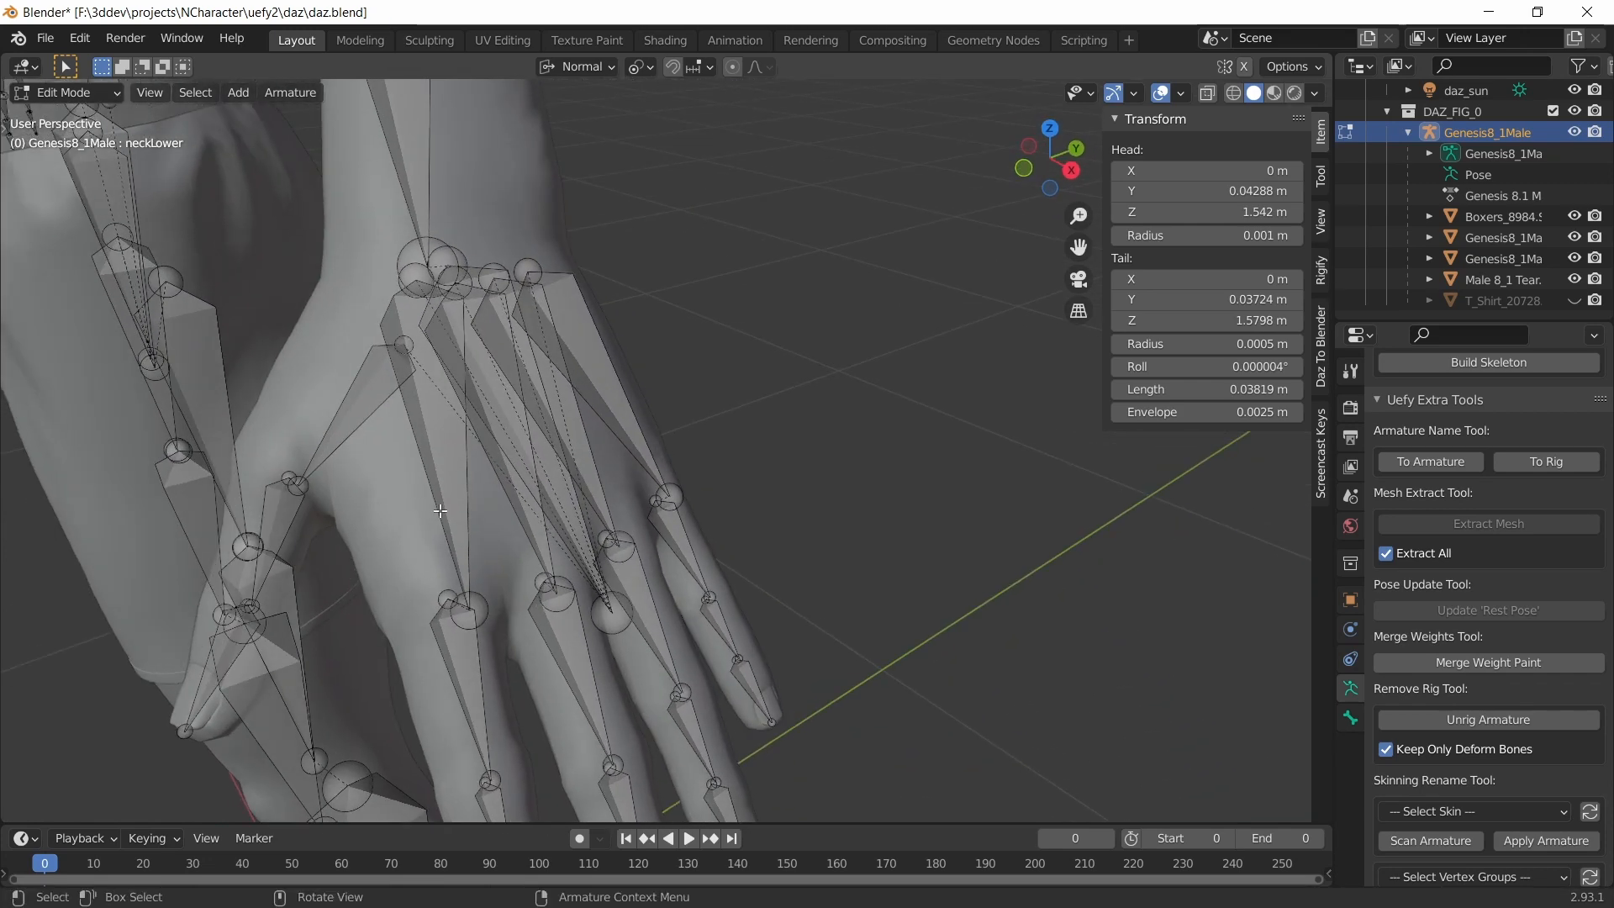
left_click(448, 511)
left_click(528, 492, "shift")
left_click(599, 459, "shift")
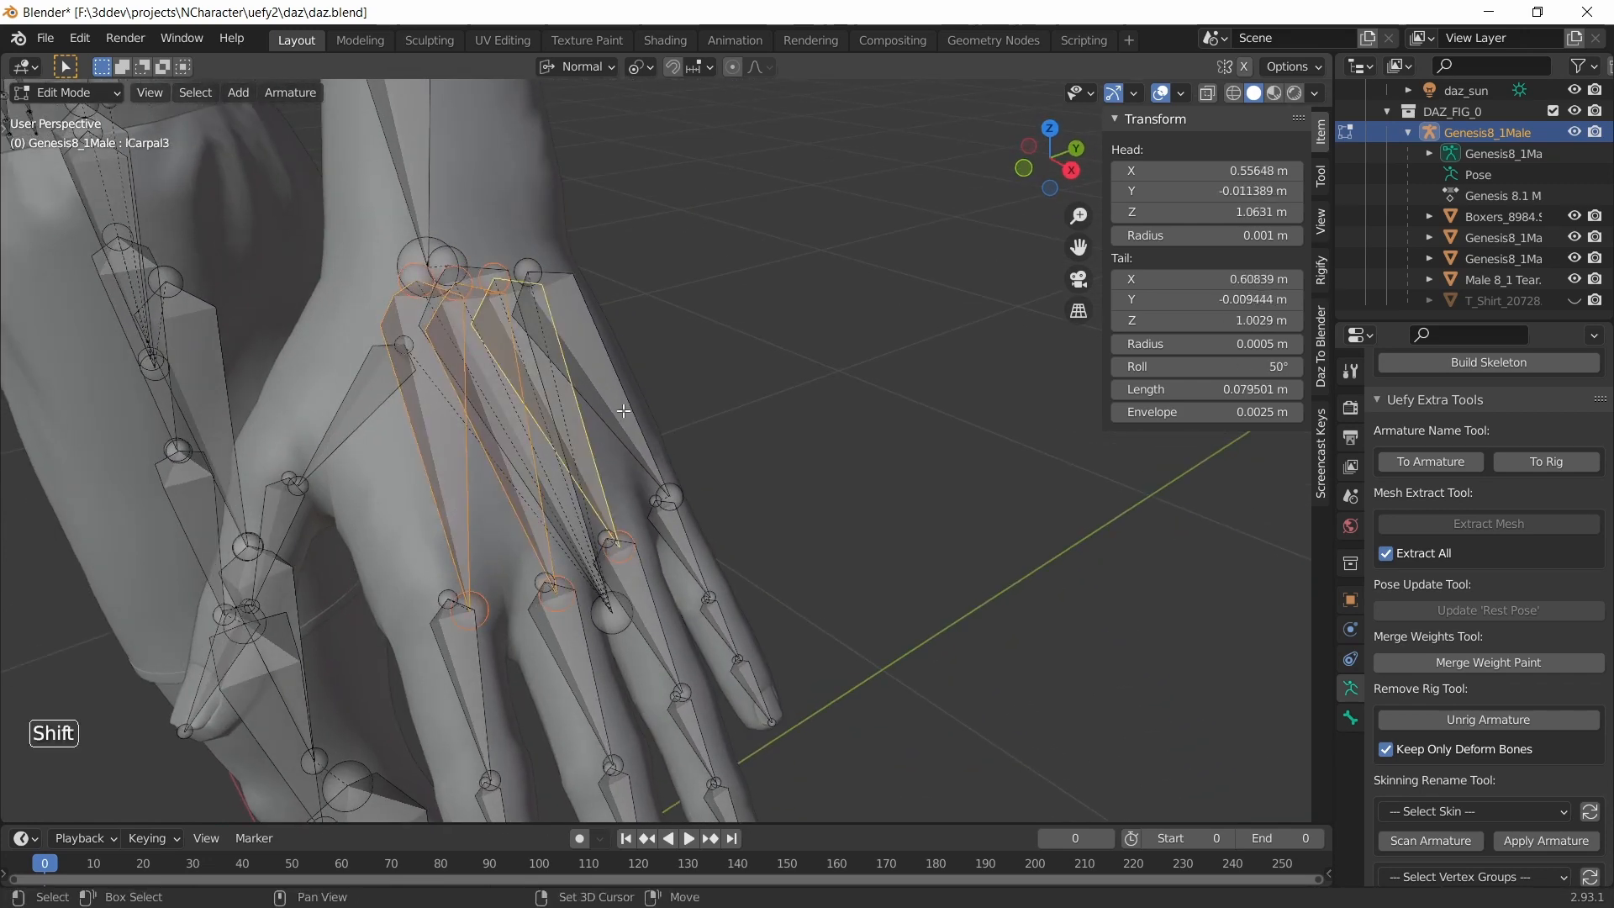
left_click(624, 408, "shift")
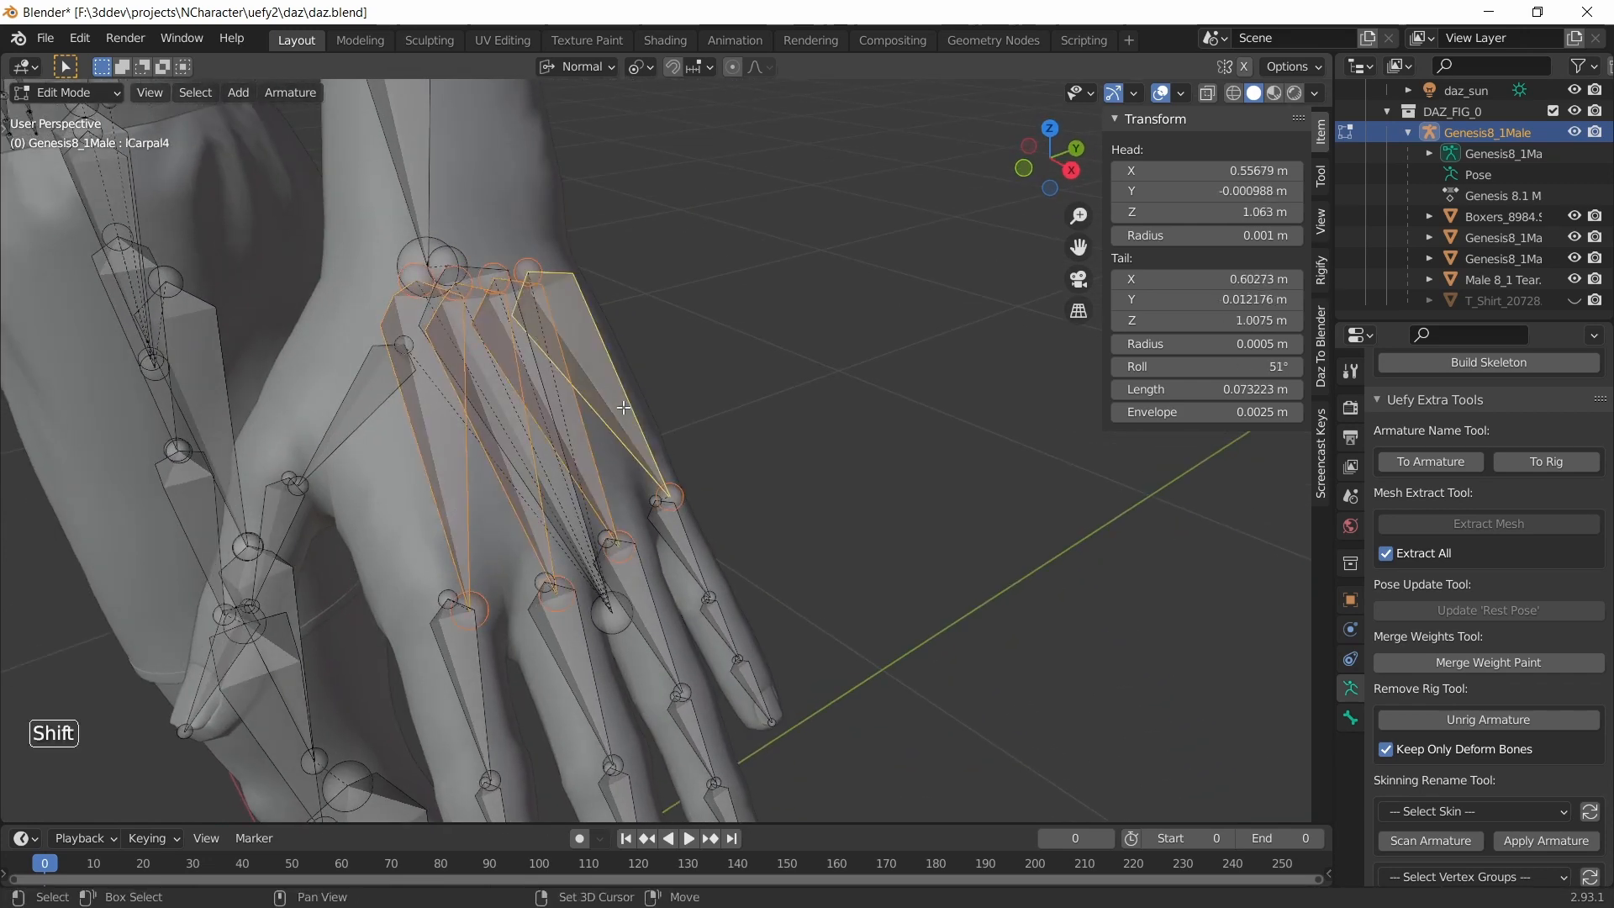
left_click(560, 513, "shift")
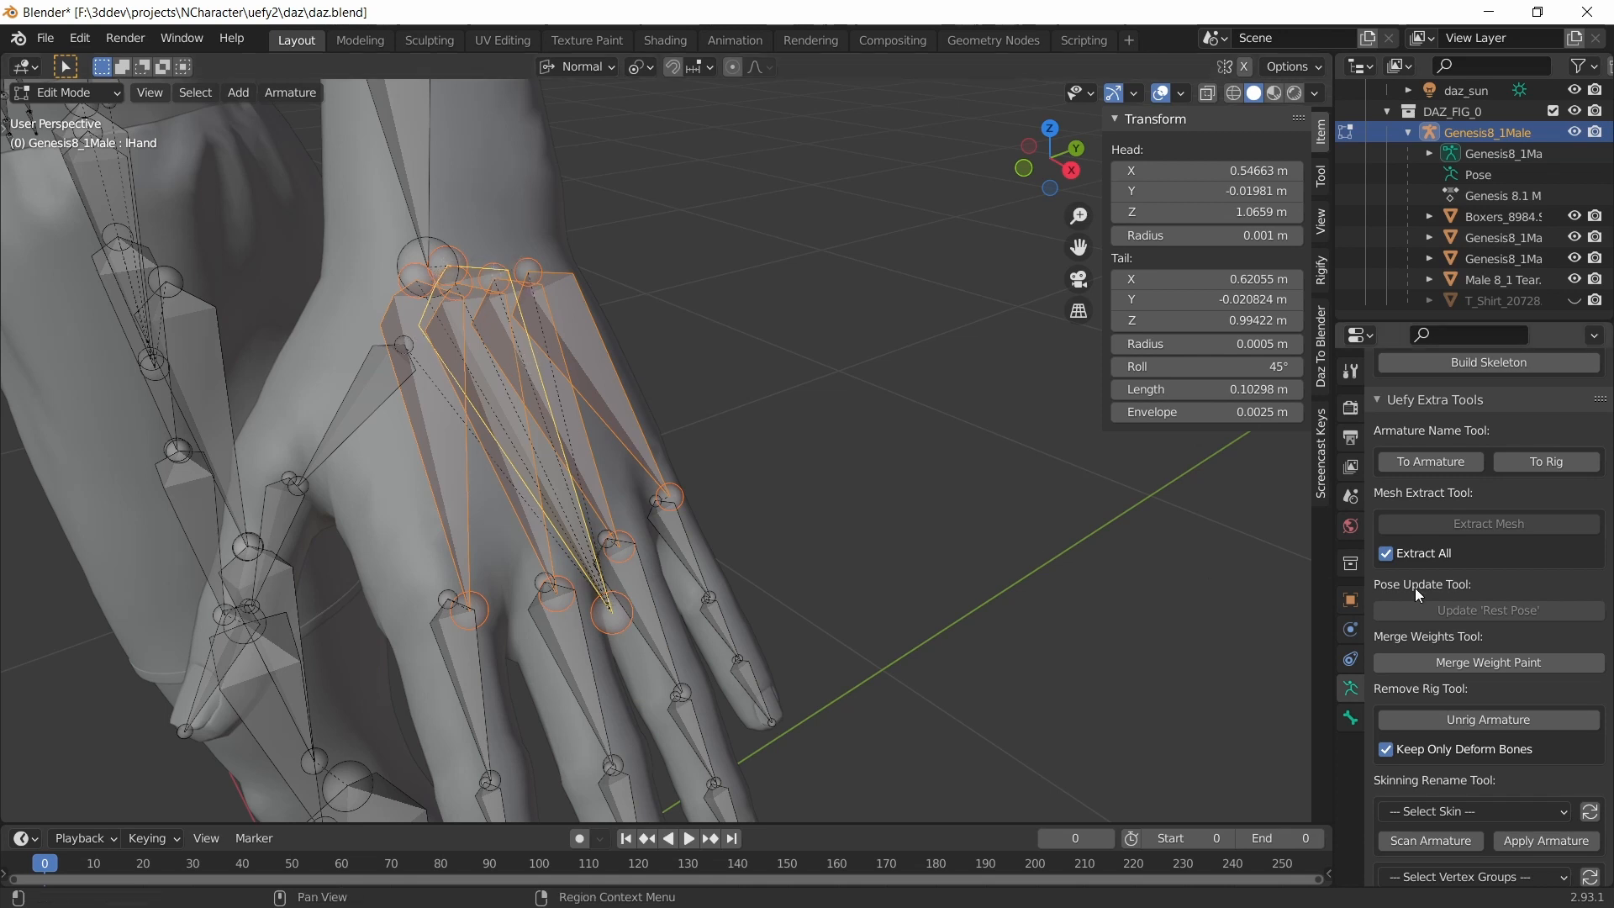
left_click(1455, 667)
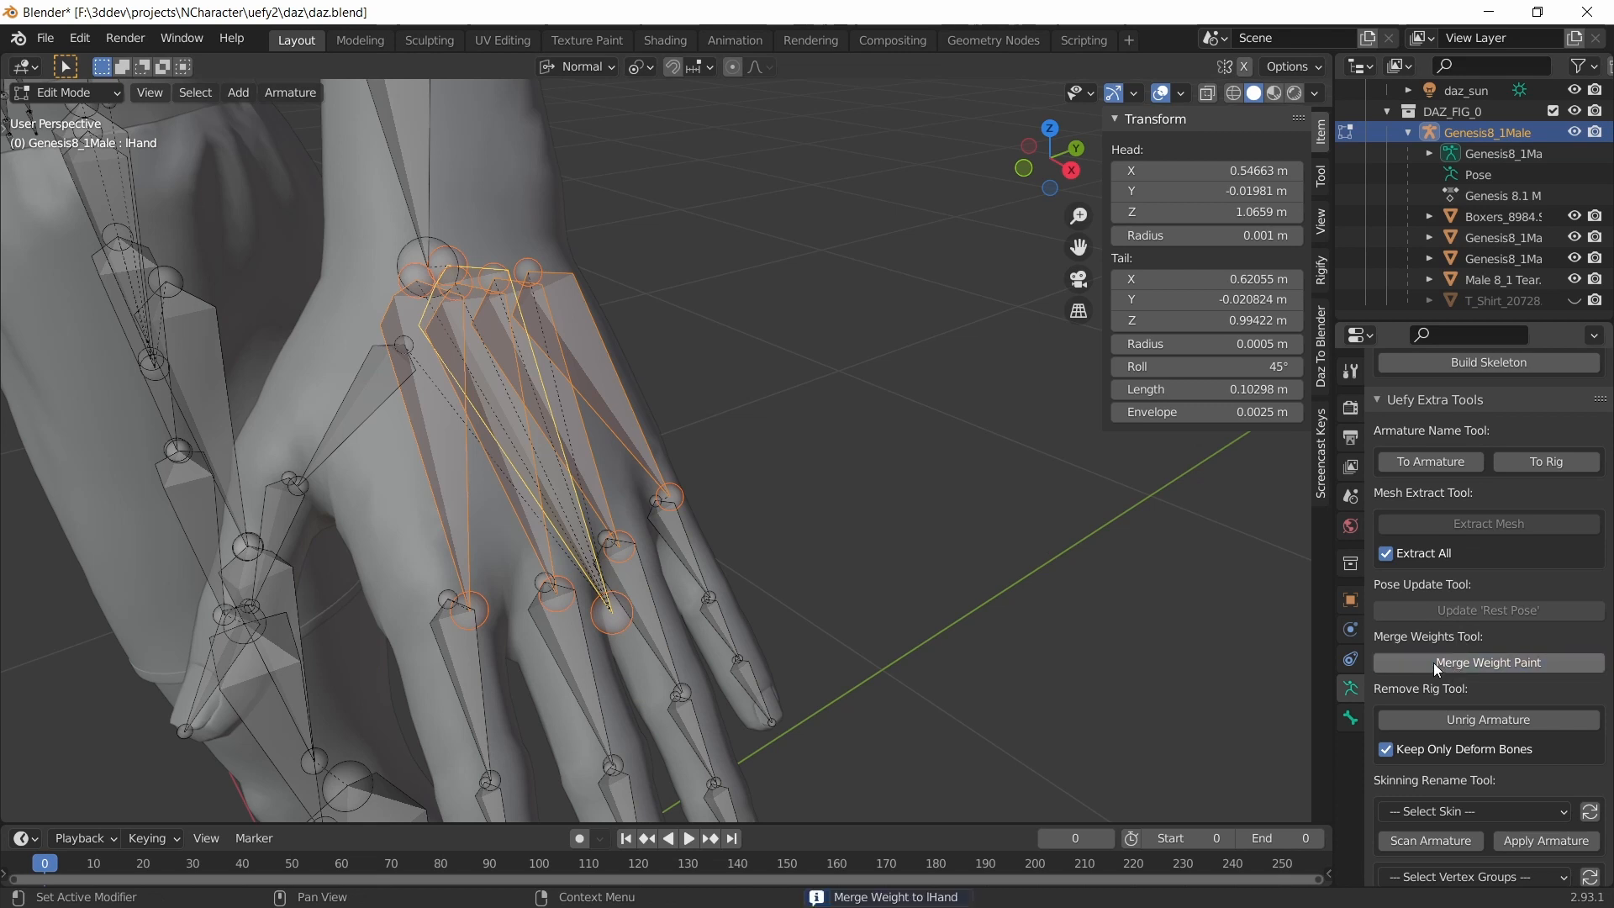
- Delete the four left carpal bones from the armature, keeping lHand
left_click(565, 527, "shift")
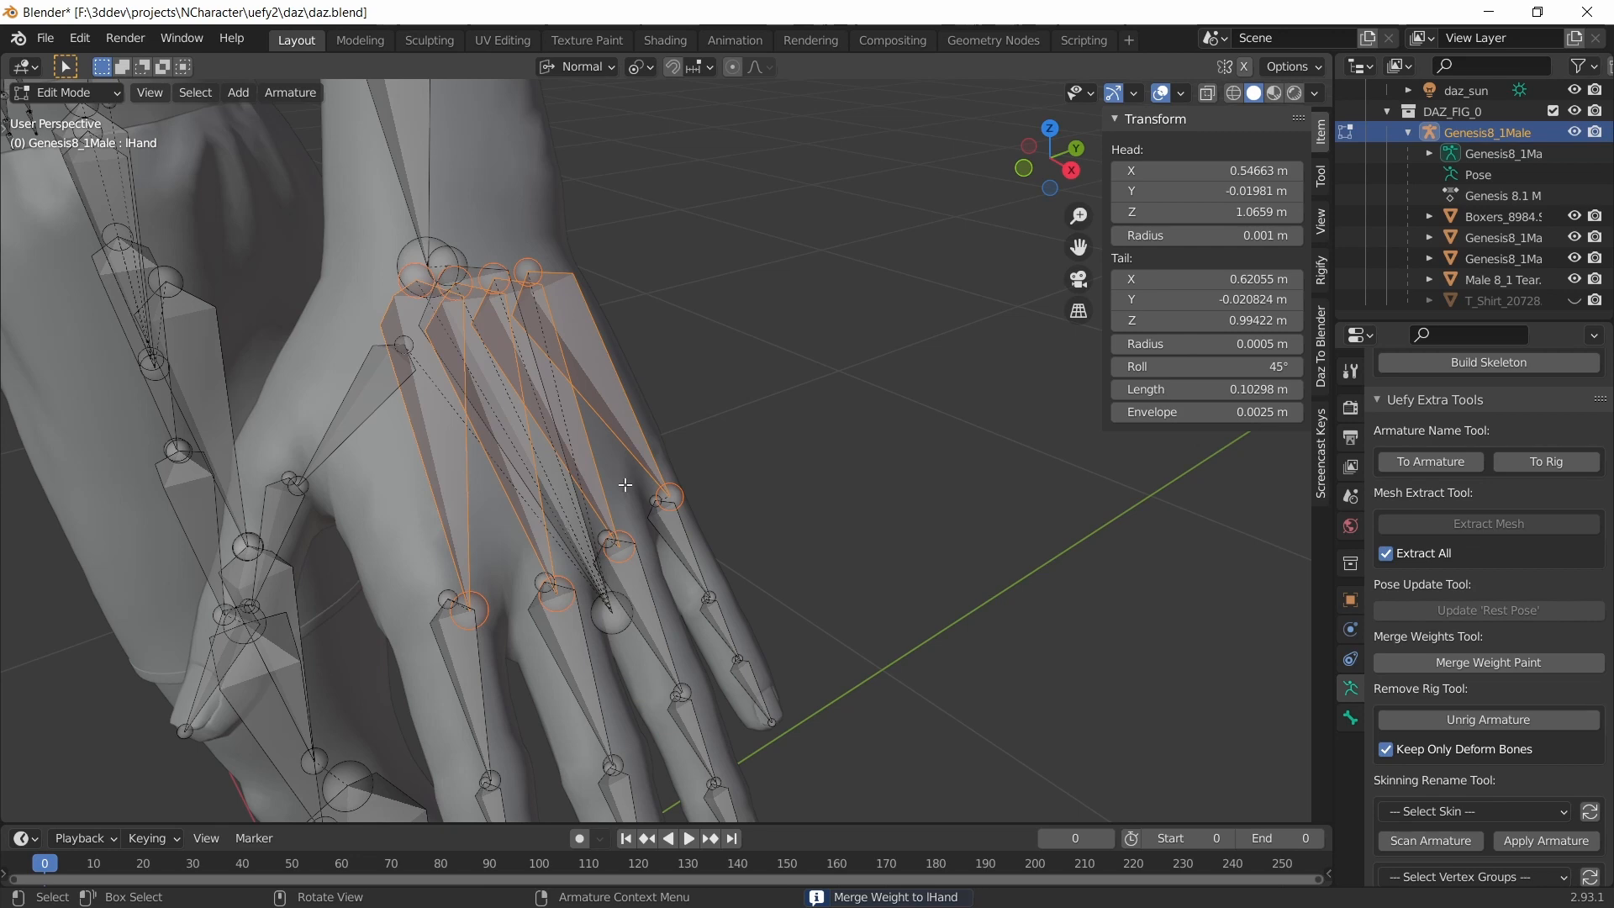
key("x")
left_click(707, 372)
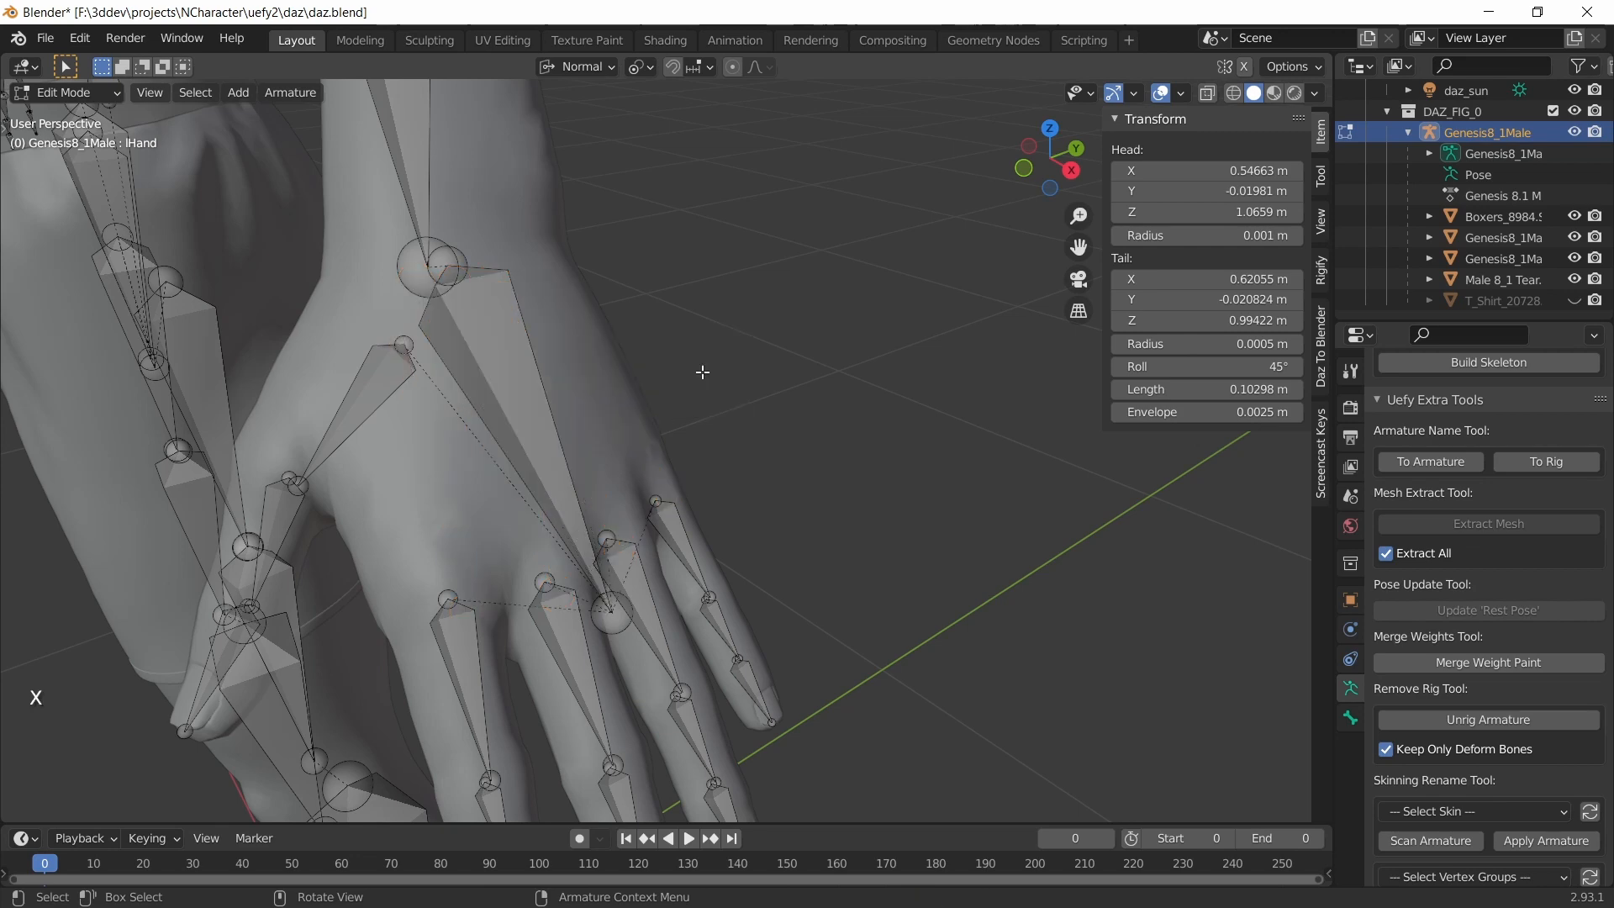
- Merge the four right carpal bones' weights into rHand with Uefy's Merge Weight Paint tool
scroll(661, 497, "down", 8)
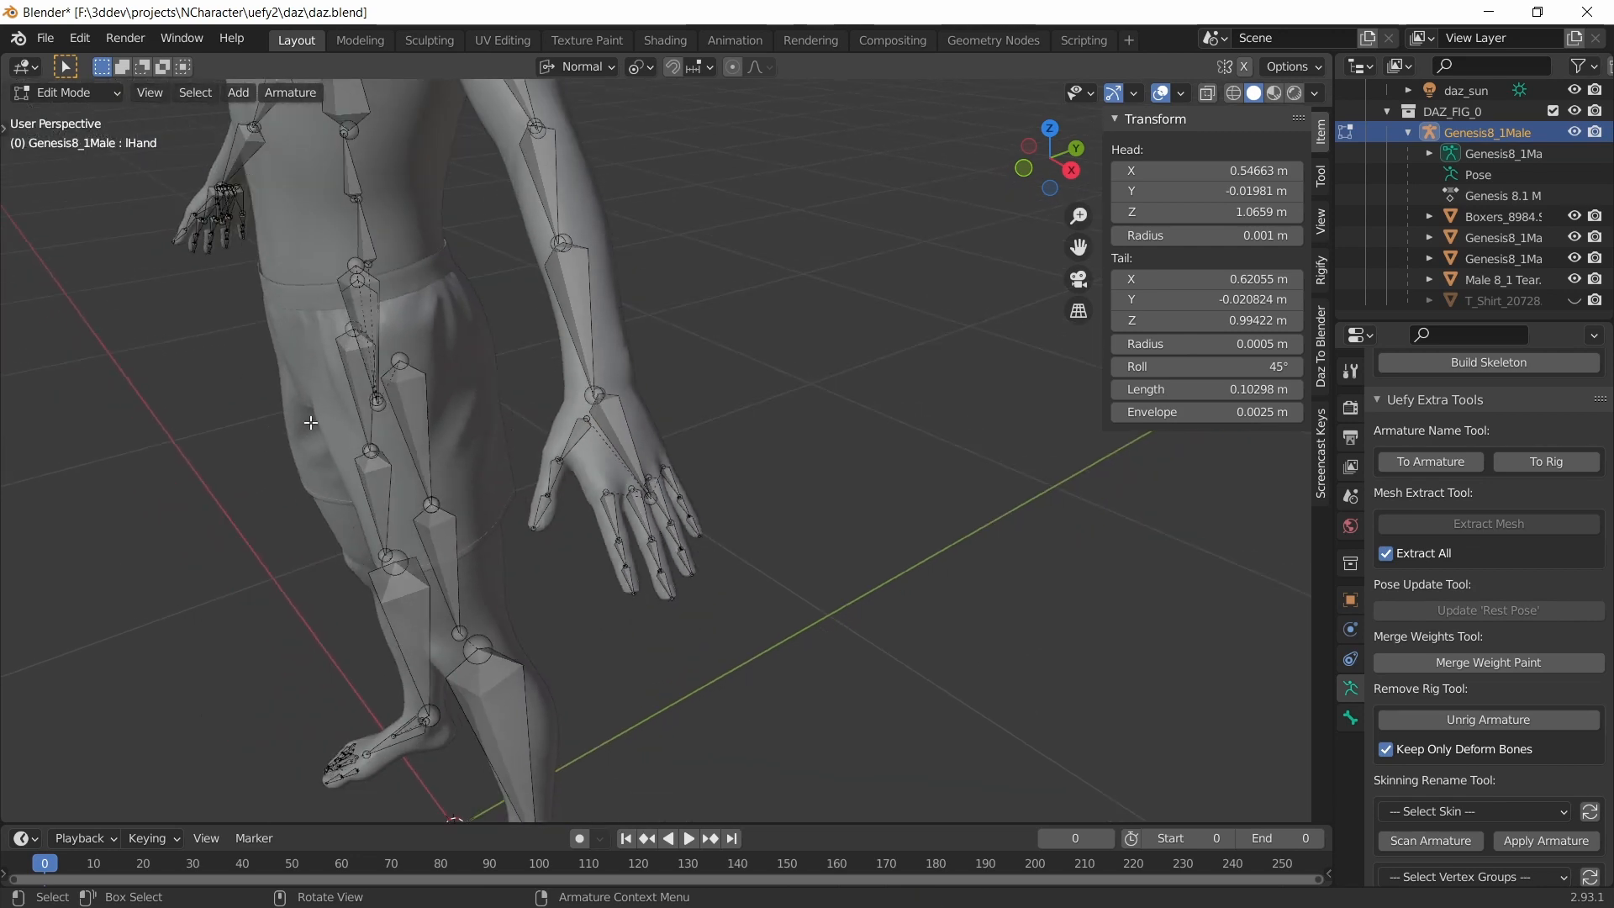
middle_click_drag(525, 412, 833, 407)
middle_click_drag(529, 402, 648, 391, "shift")
middle_click_drag(630, 379, 533, 514)
scroll(544, 400, "up", 5)
scroll(533, 514, "up", 1)
left_click(510, 425)
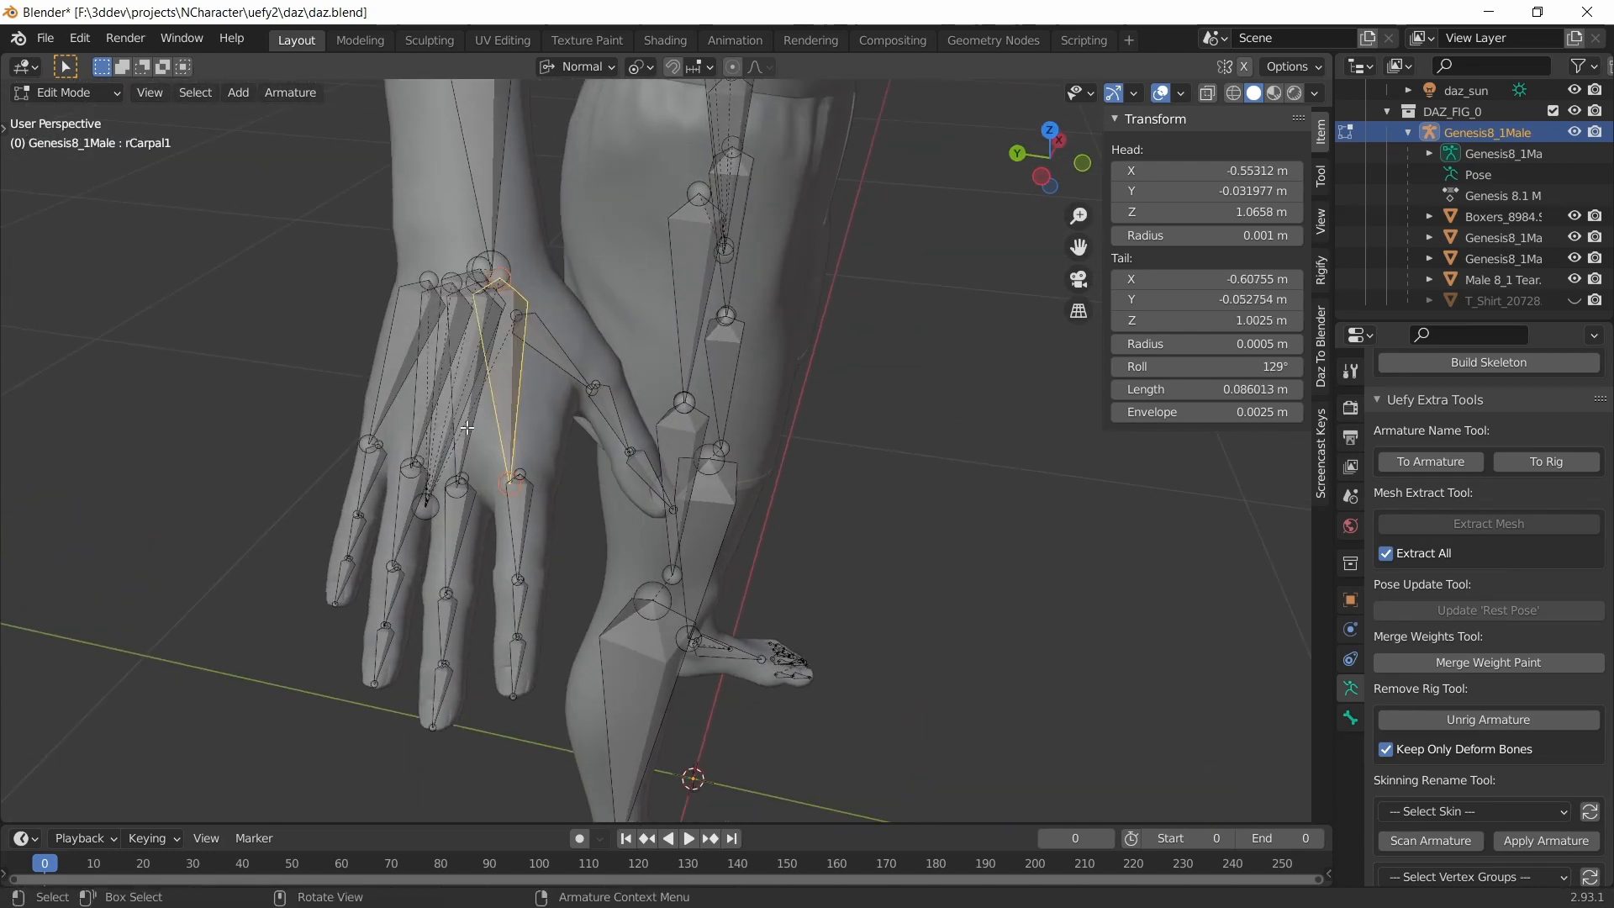
left_click(457, 423, "shift")
left_click(406, 406, "shift")
left_click(388, 386, "shift")
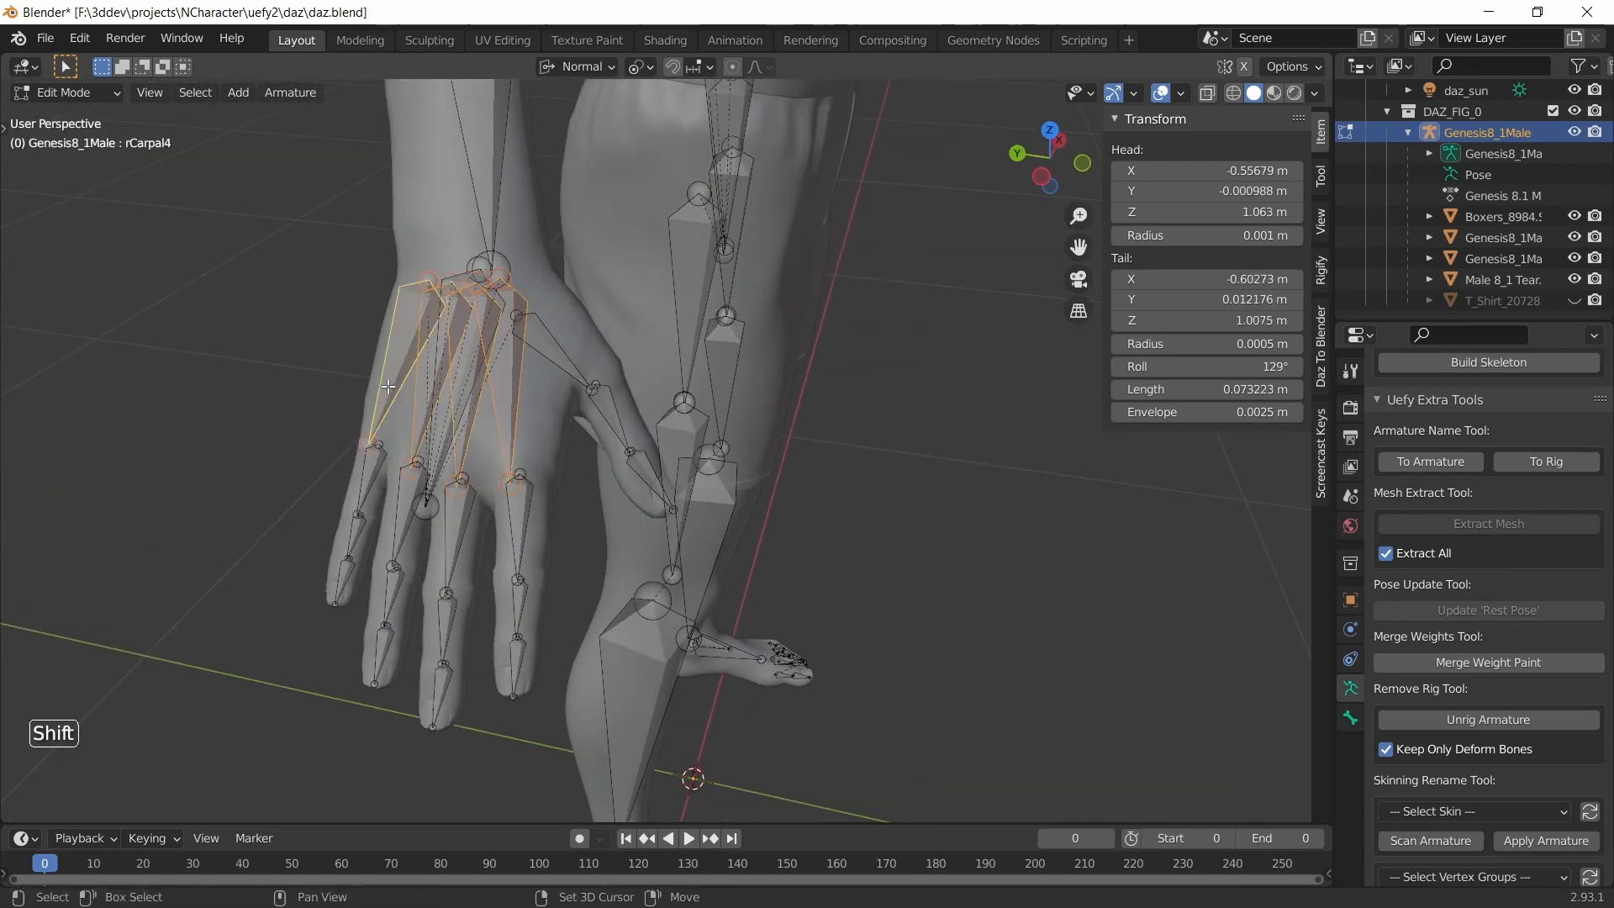
left_click(438, 427, "shift")
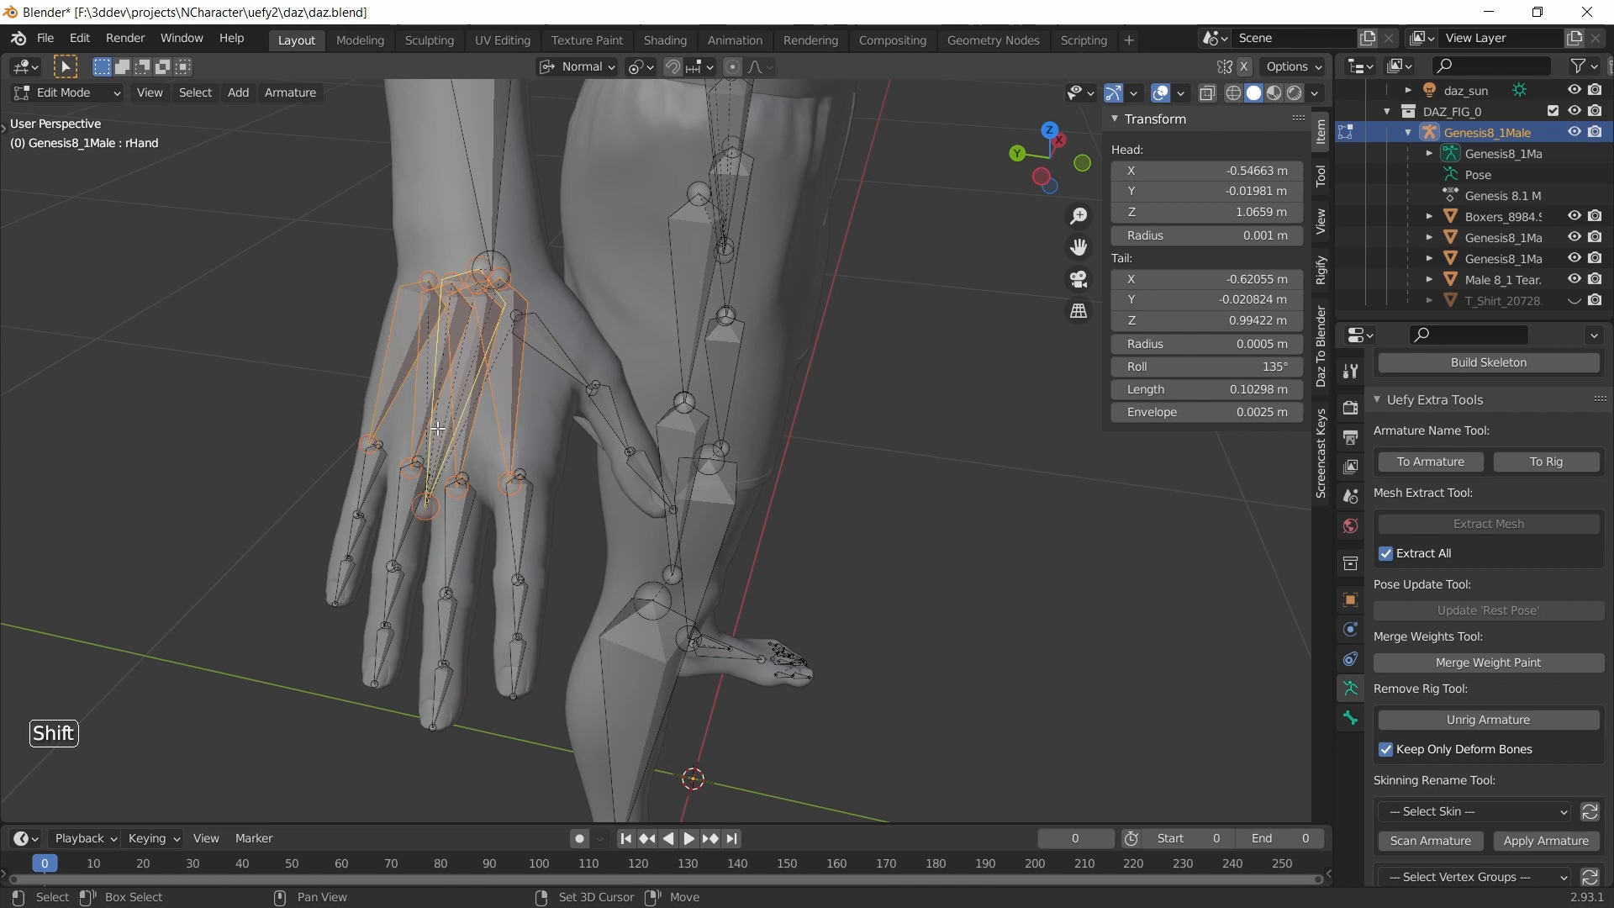
left_click(1452, 662)
- Delete the four right carpal bones from the armature, keeping rHand
left_click(443, 436, "shift")
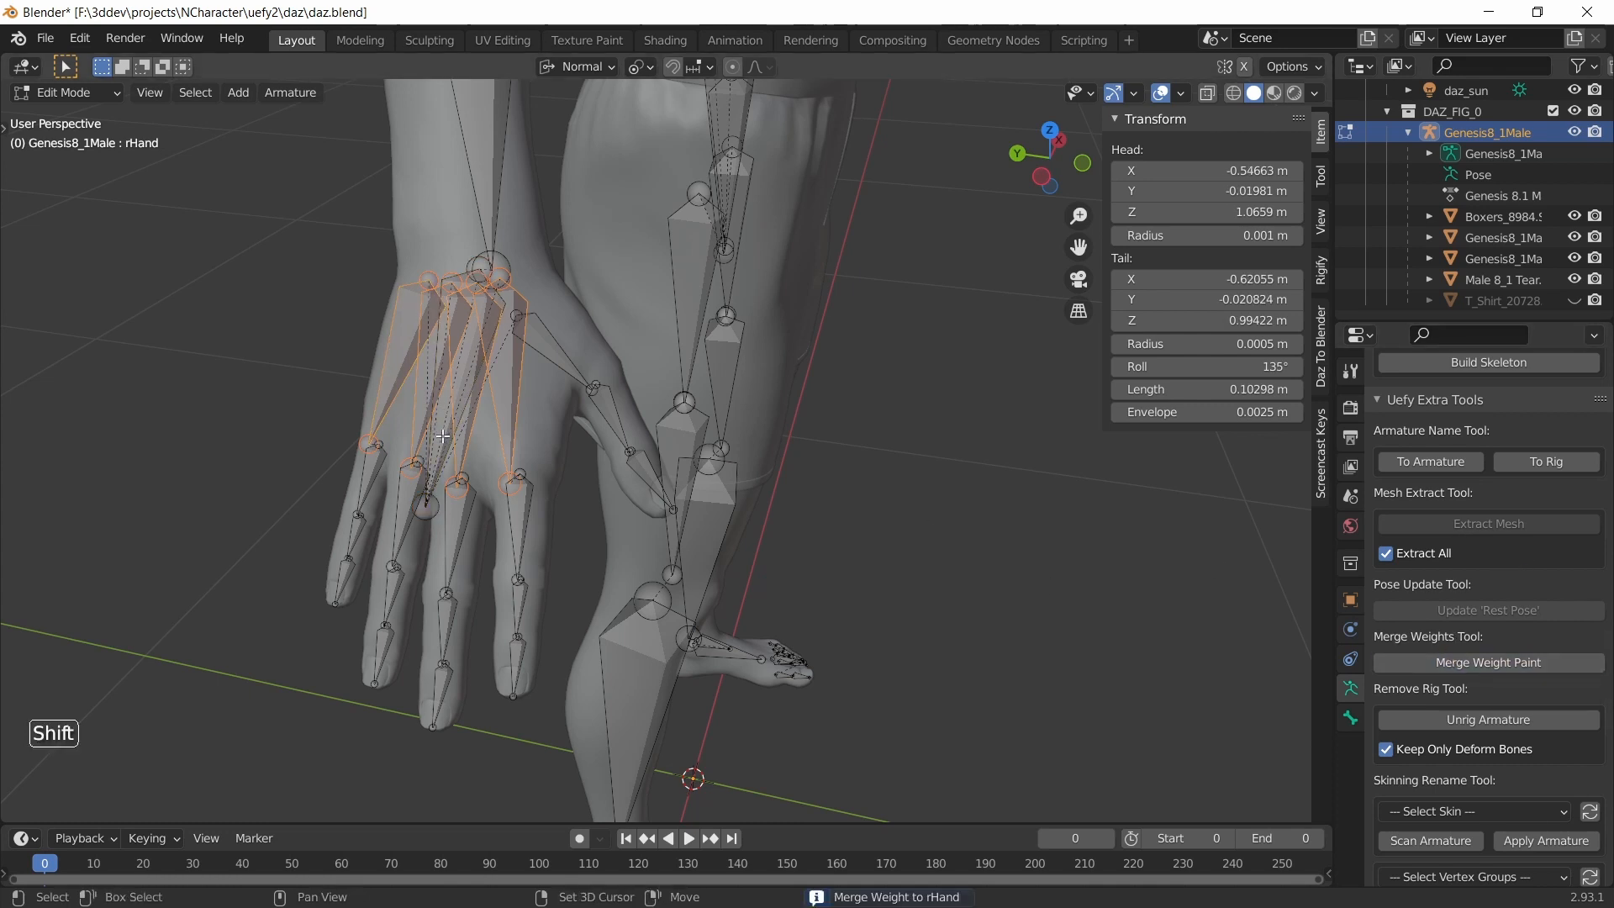
key("x")
left_click(444, 393)
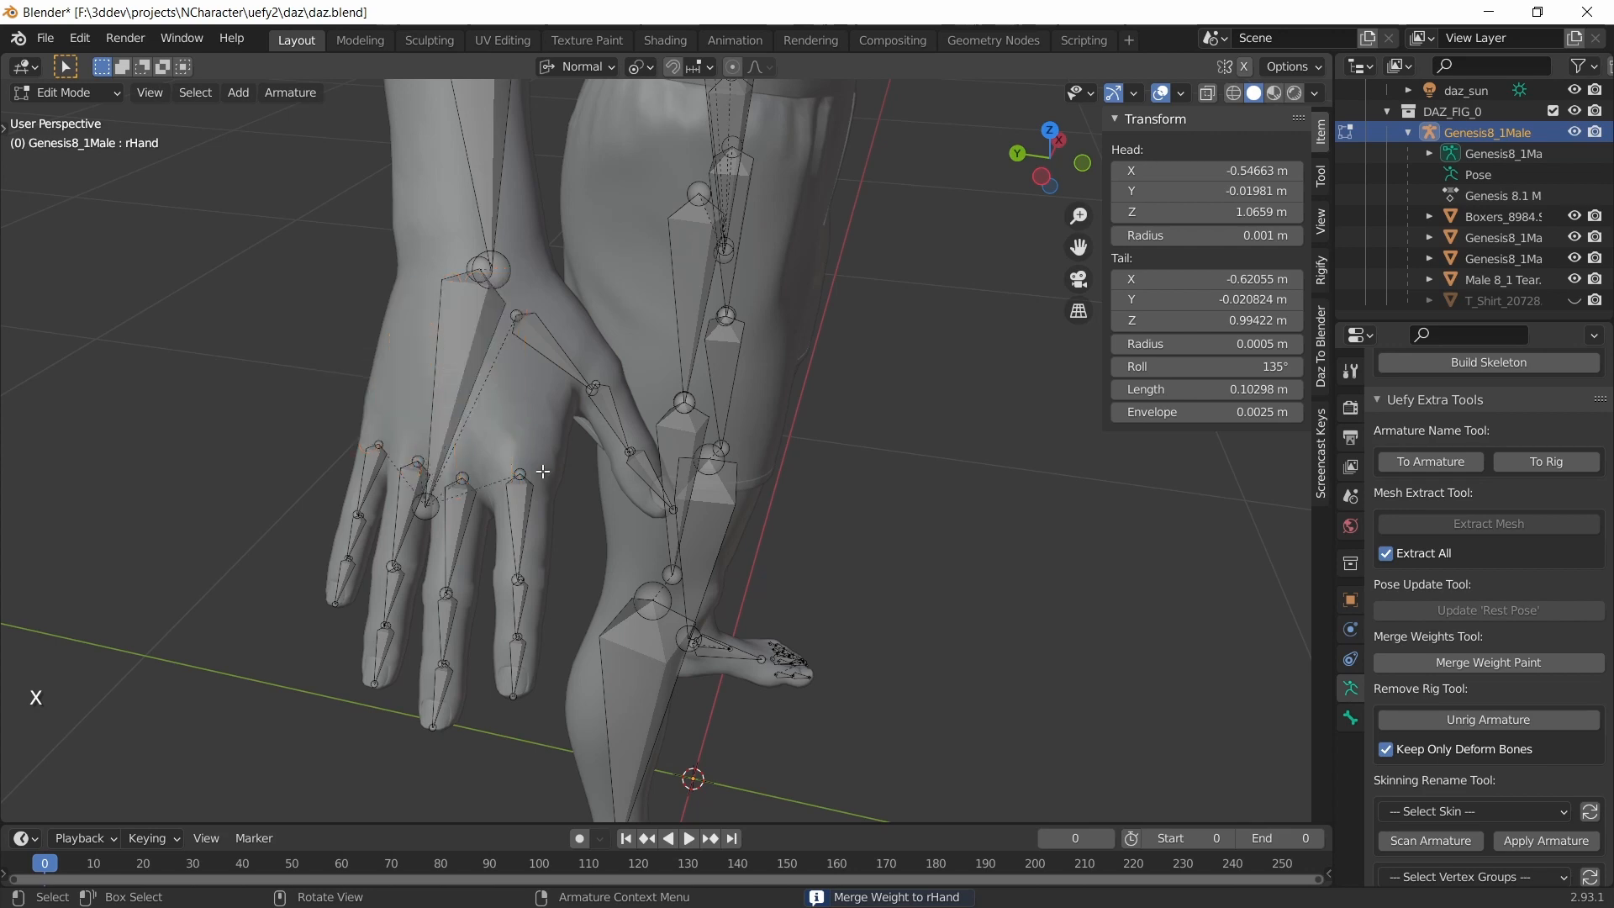
- Save the file and merge the weights of the left foot's individual toe bones into lToe with Uefy's Merge Weight Paint tool
scroll(505, 420, "down", 5)
middle_click_drag(816, 508, 655, 479)
mouse_move(656, 479)
middle_mouse_down("shift")
mouse_move(559, 364)
mouse_move(307, 194)
middle_mouse_up("shift")
middle_click_drag(757, 502, 411, 231, "shift")
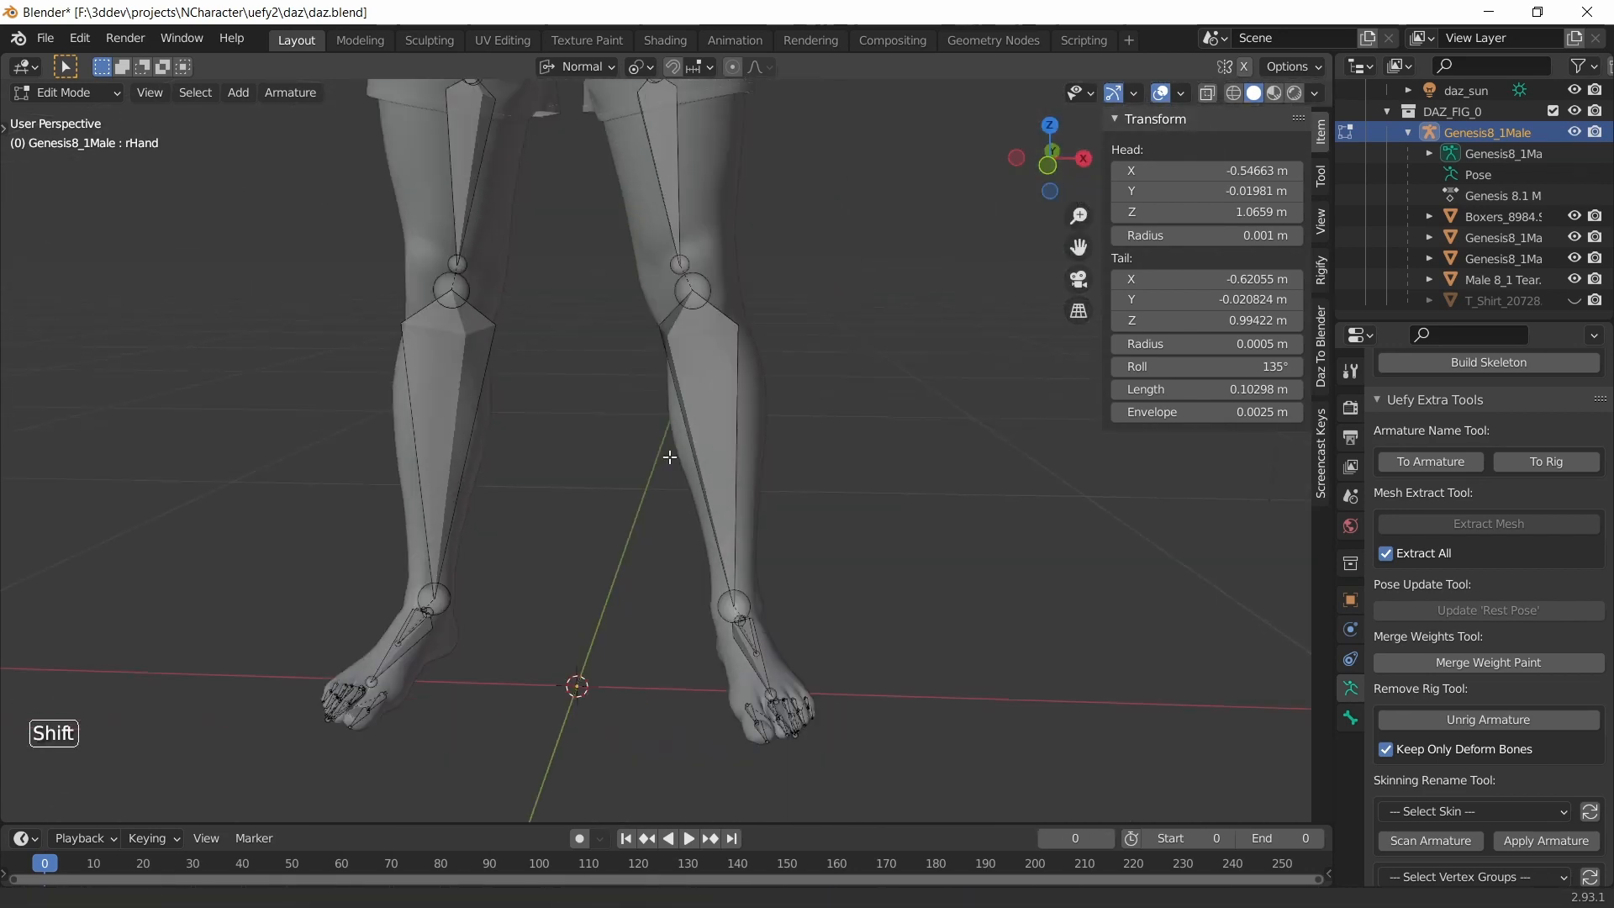
middle_click_drag(667, 457, 551, 300, "shift")
mouse_move(731, 512)
middle_mouse_down()
mouse_move(690, 555)
mouse_move(660, 378)
middle_mouse_up()
scroll(689, 555, "up", 3)
middle_click_drag(700, 467, 717, 515)
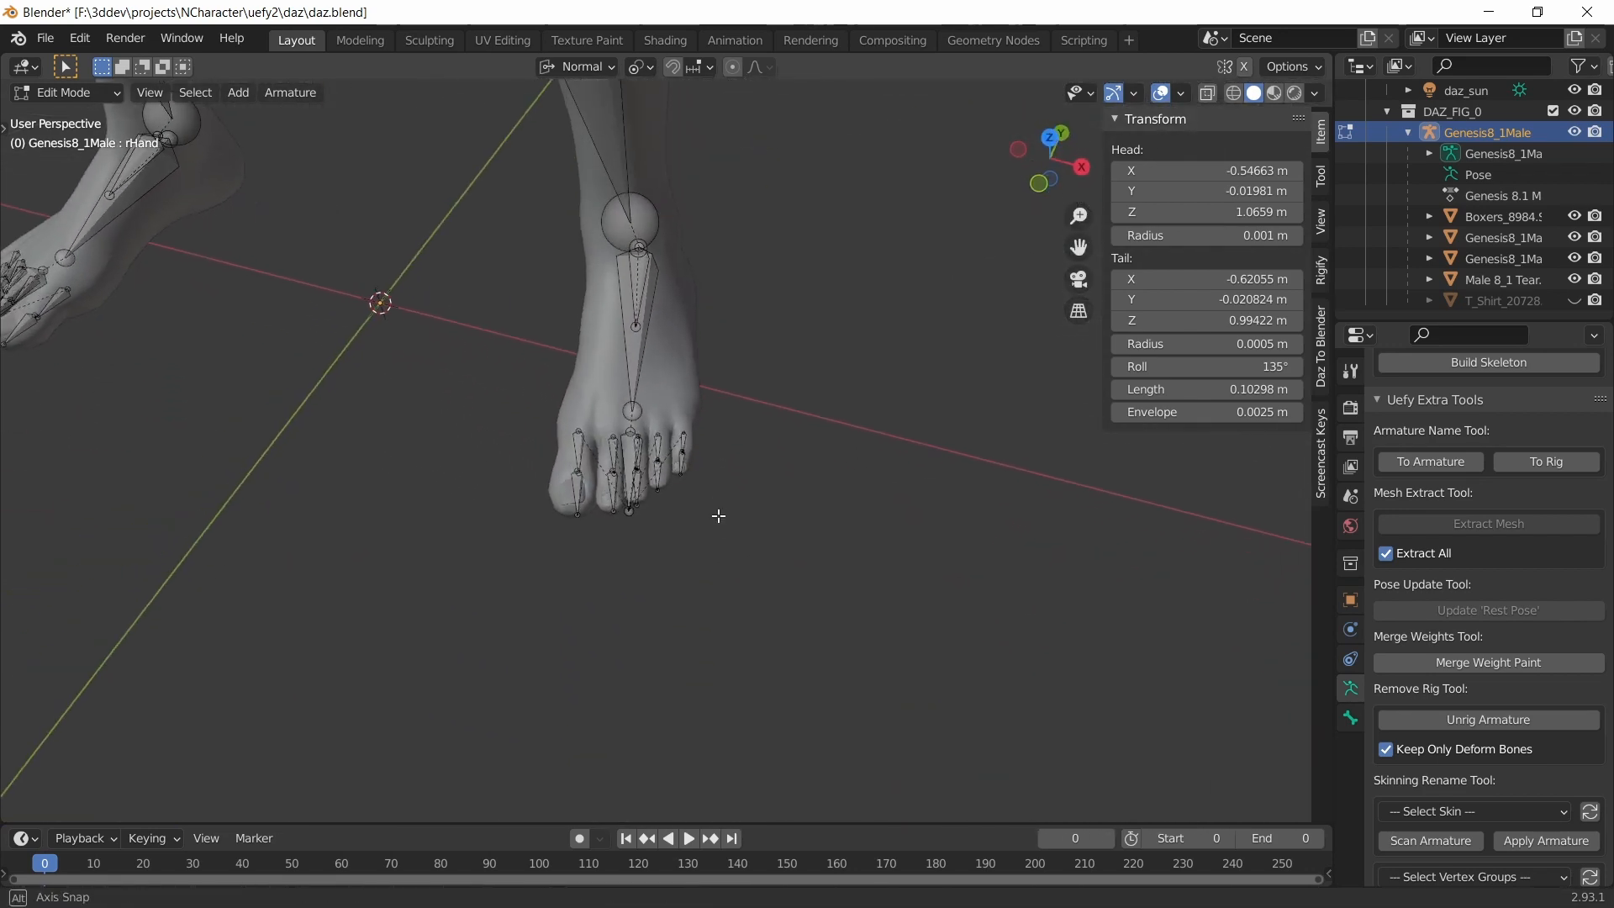
scroll(718, 515, "up", 3)
key("ctrl+s")
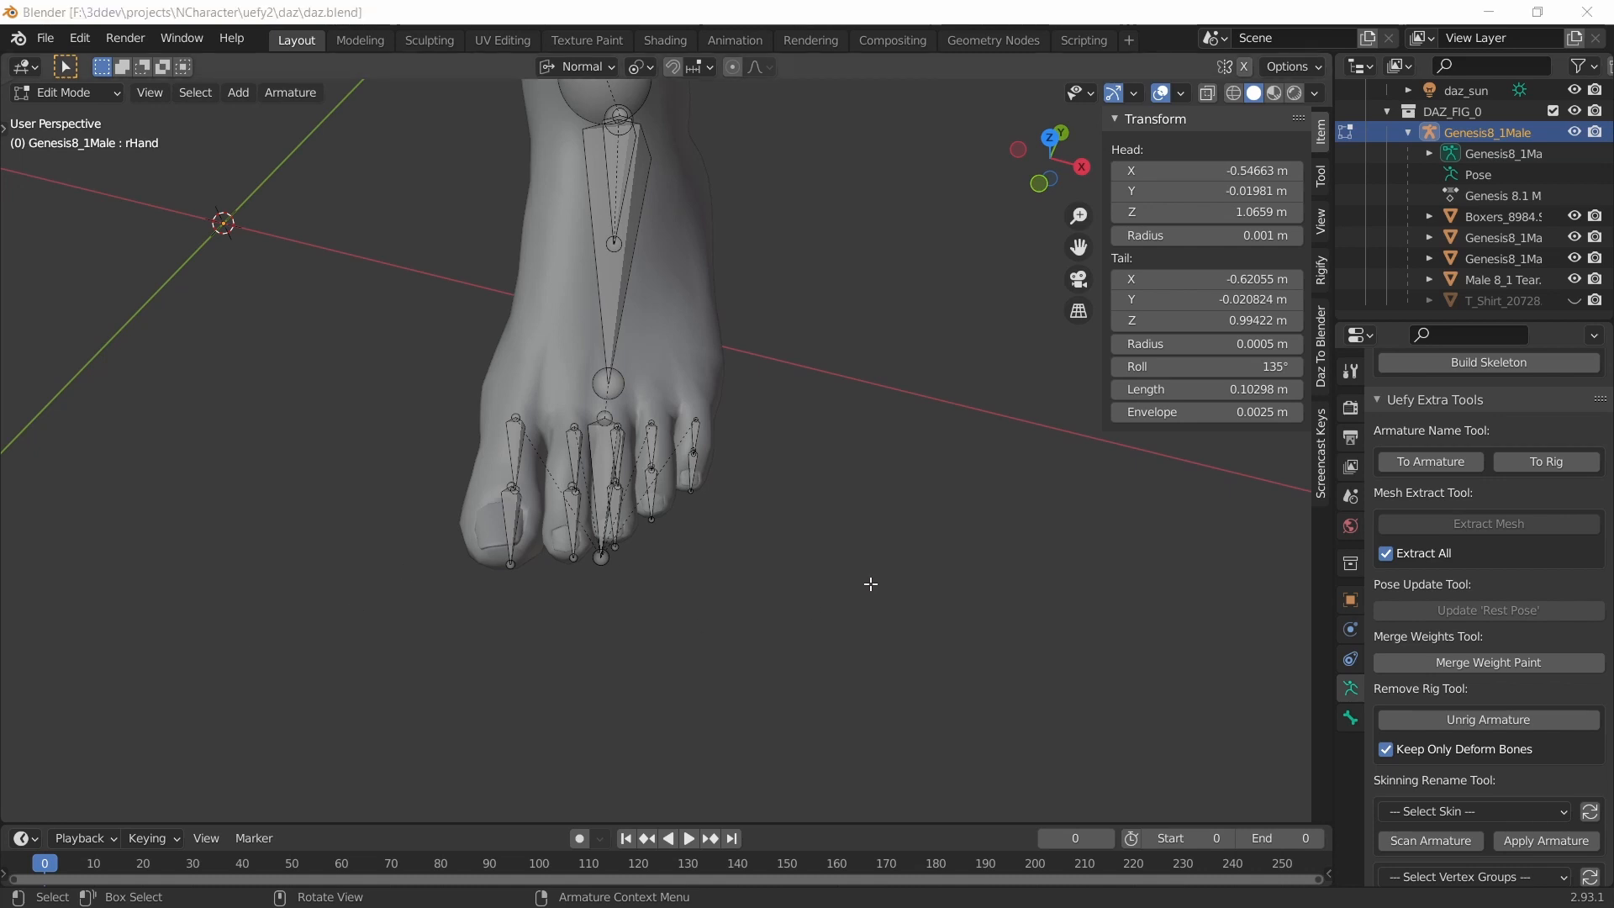
left_click_drag(871, 583, 436, 428)
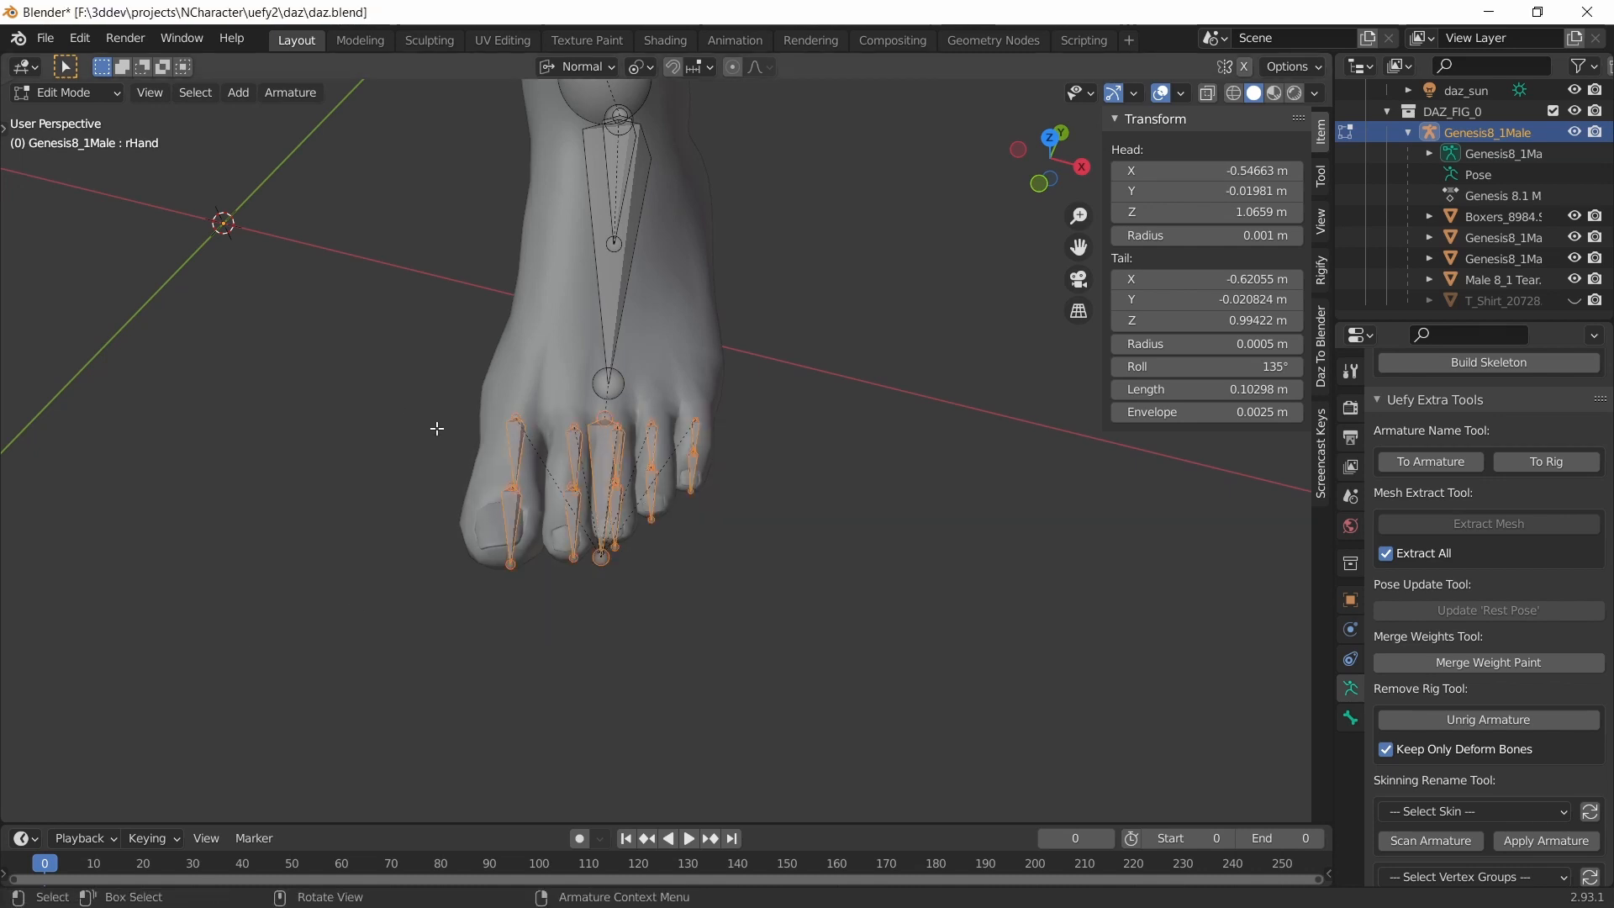
left_click(593, 449, "shift")
left_click(596, 441, "shift")
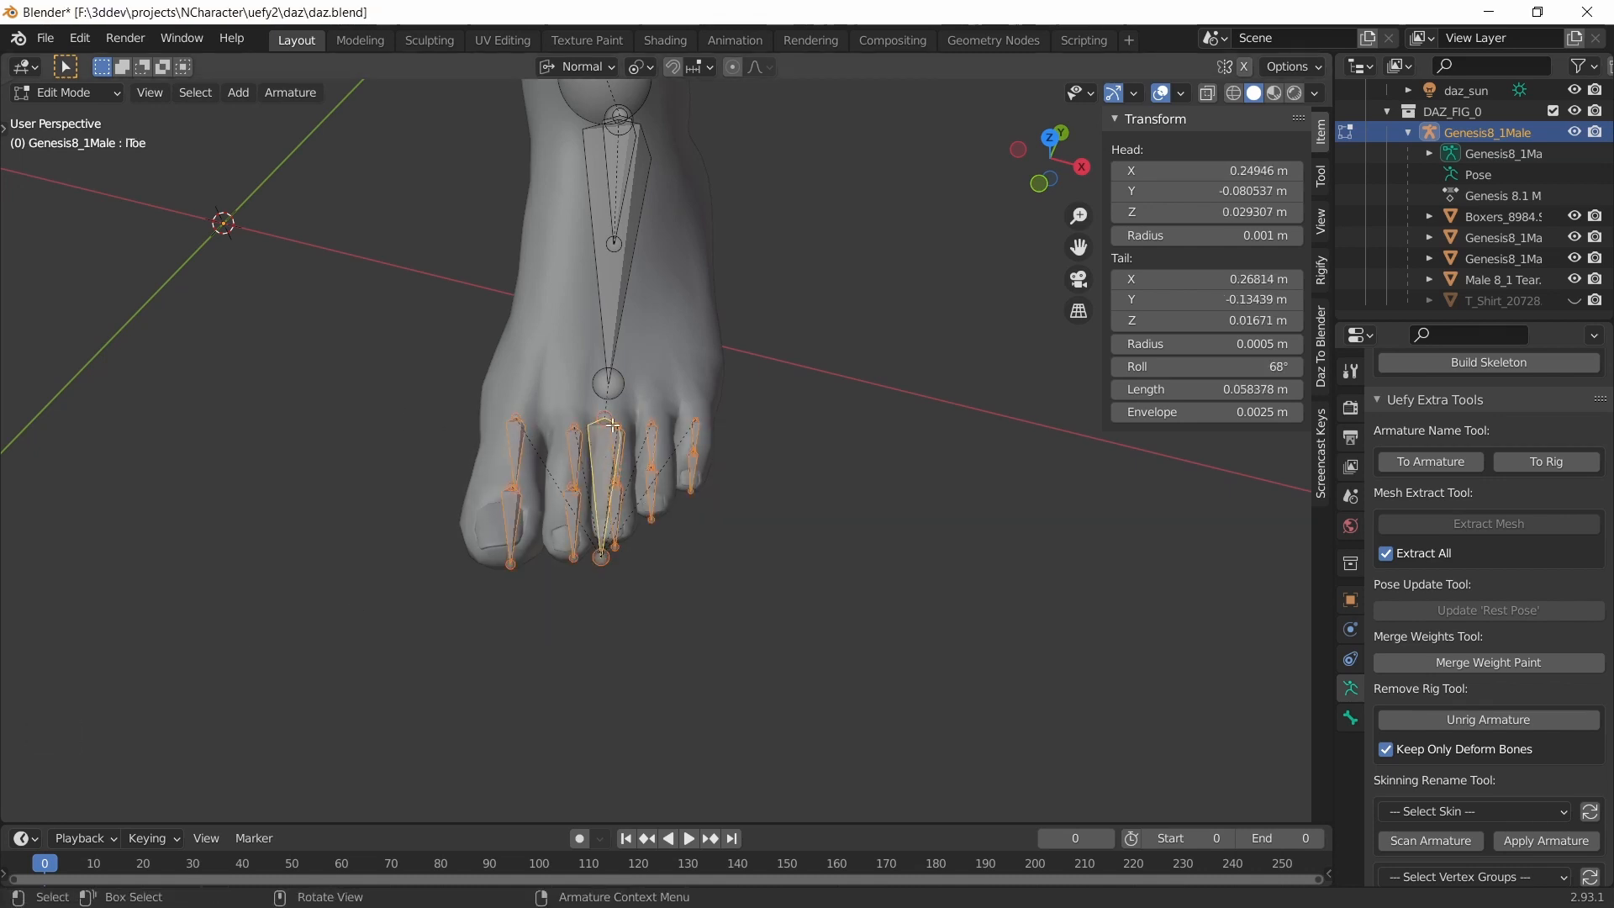
left_click(1468, 663)
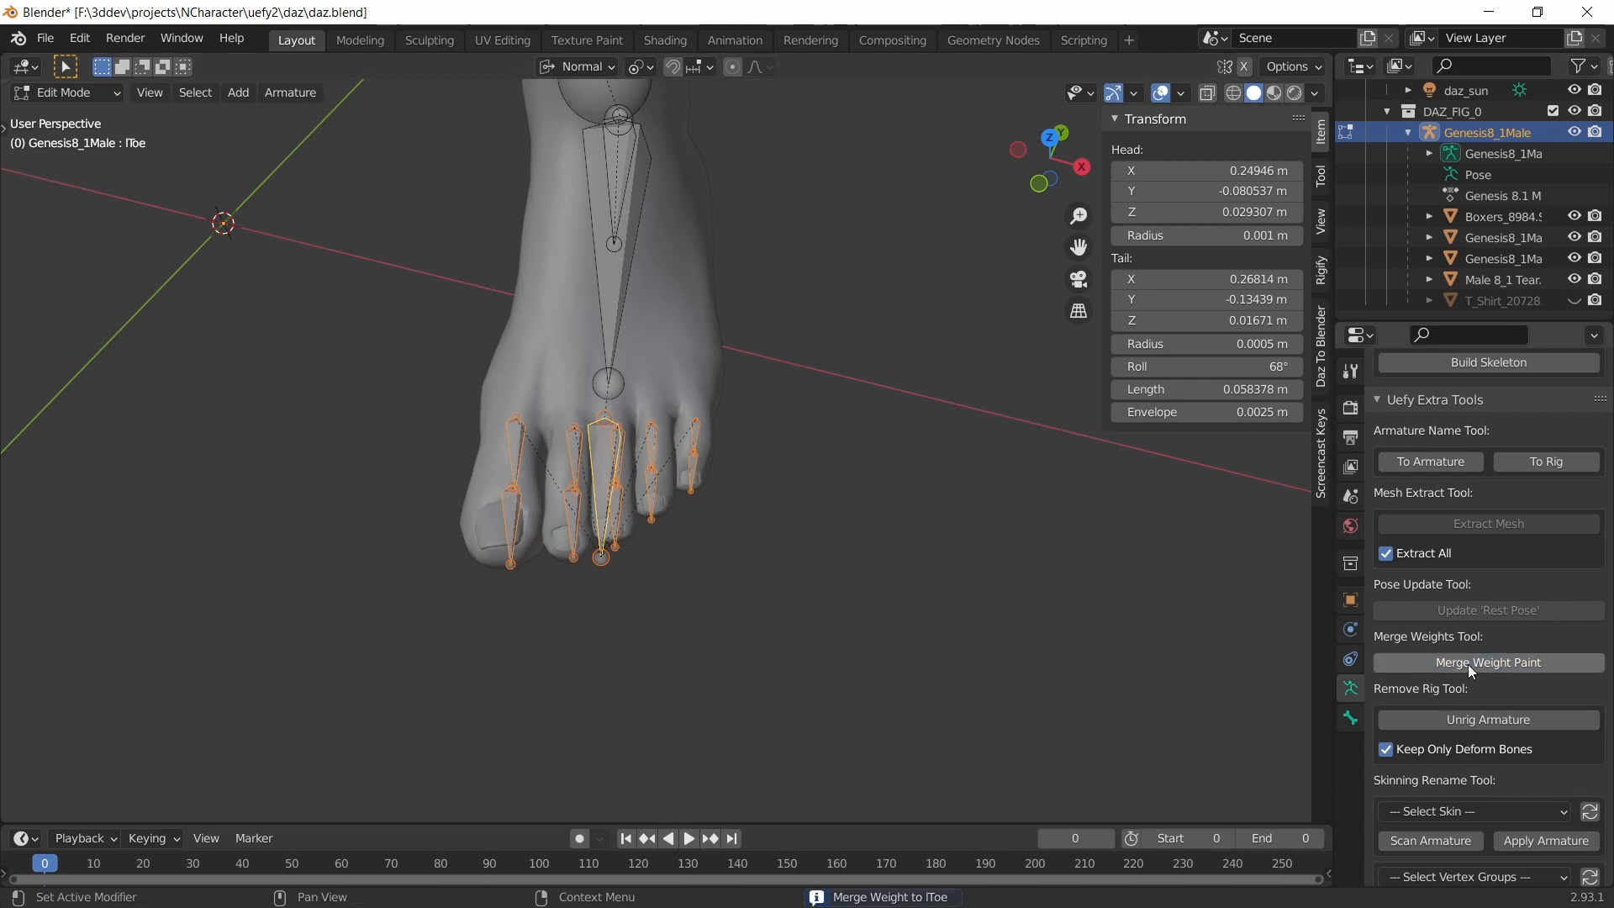
- Delete the left foot's individual toe bones from the armature, keeping lToe
left_click(589, 445, "shift")
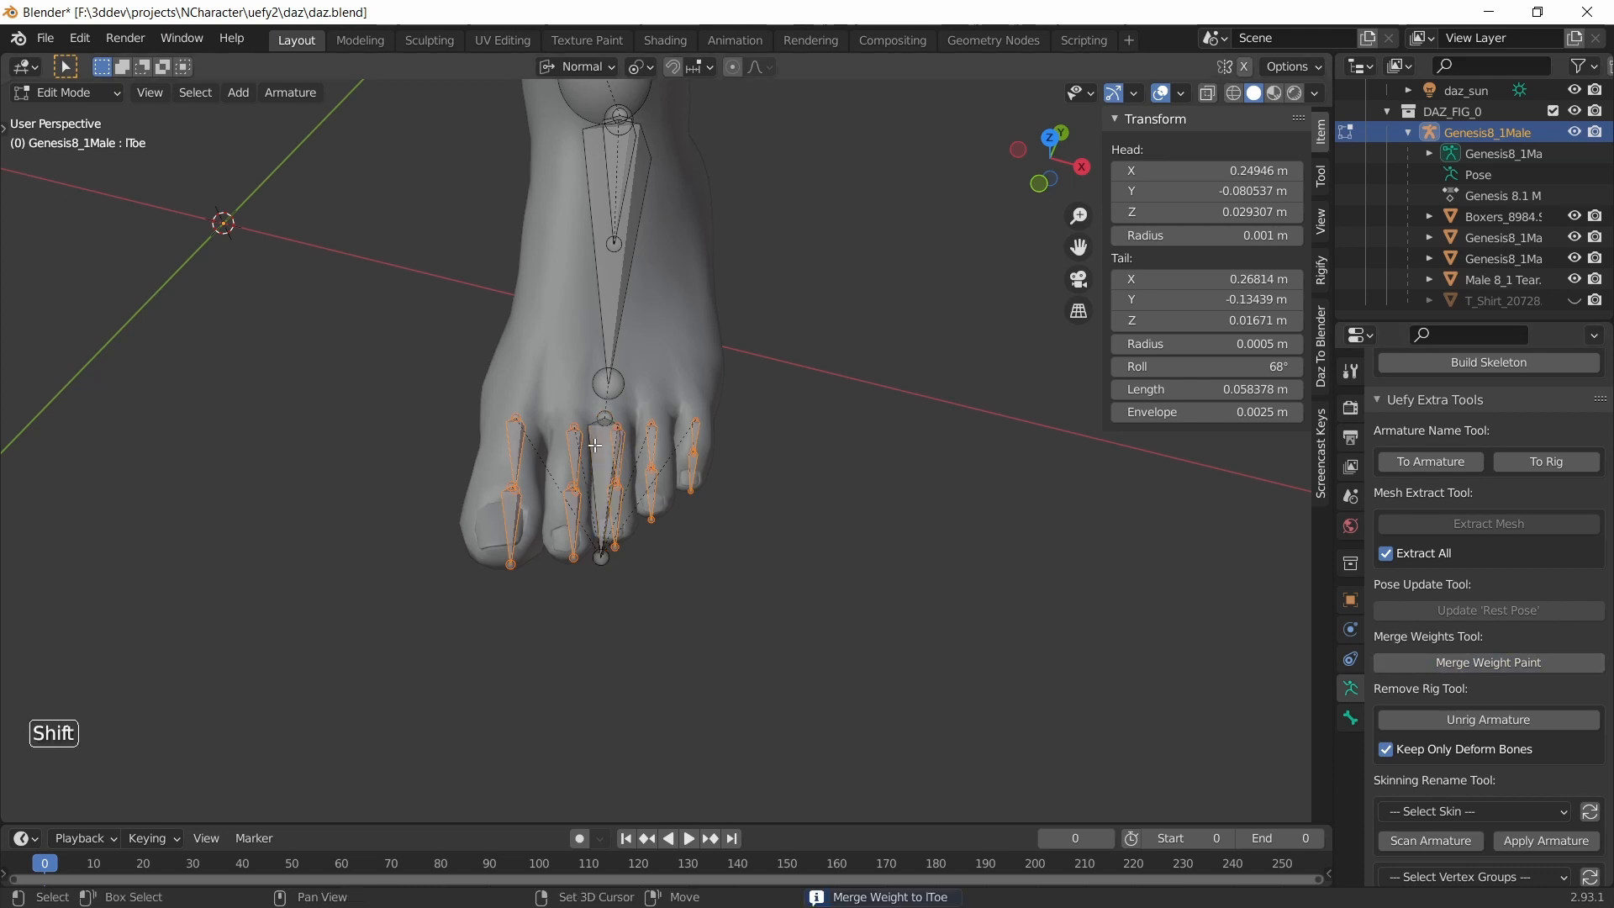
key("x")
left_click(1009, 463)
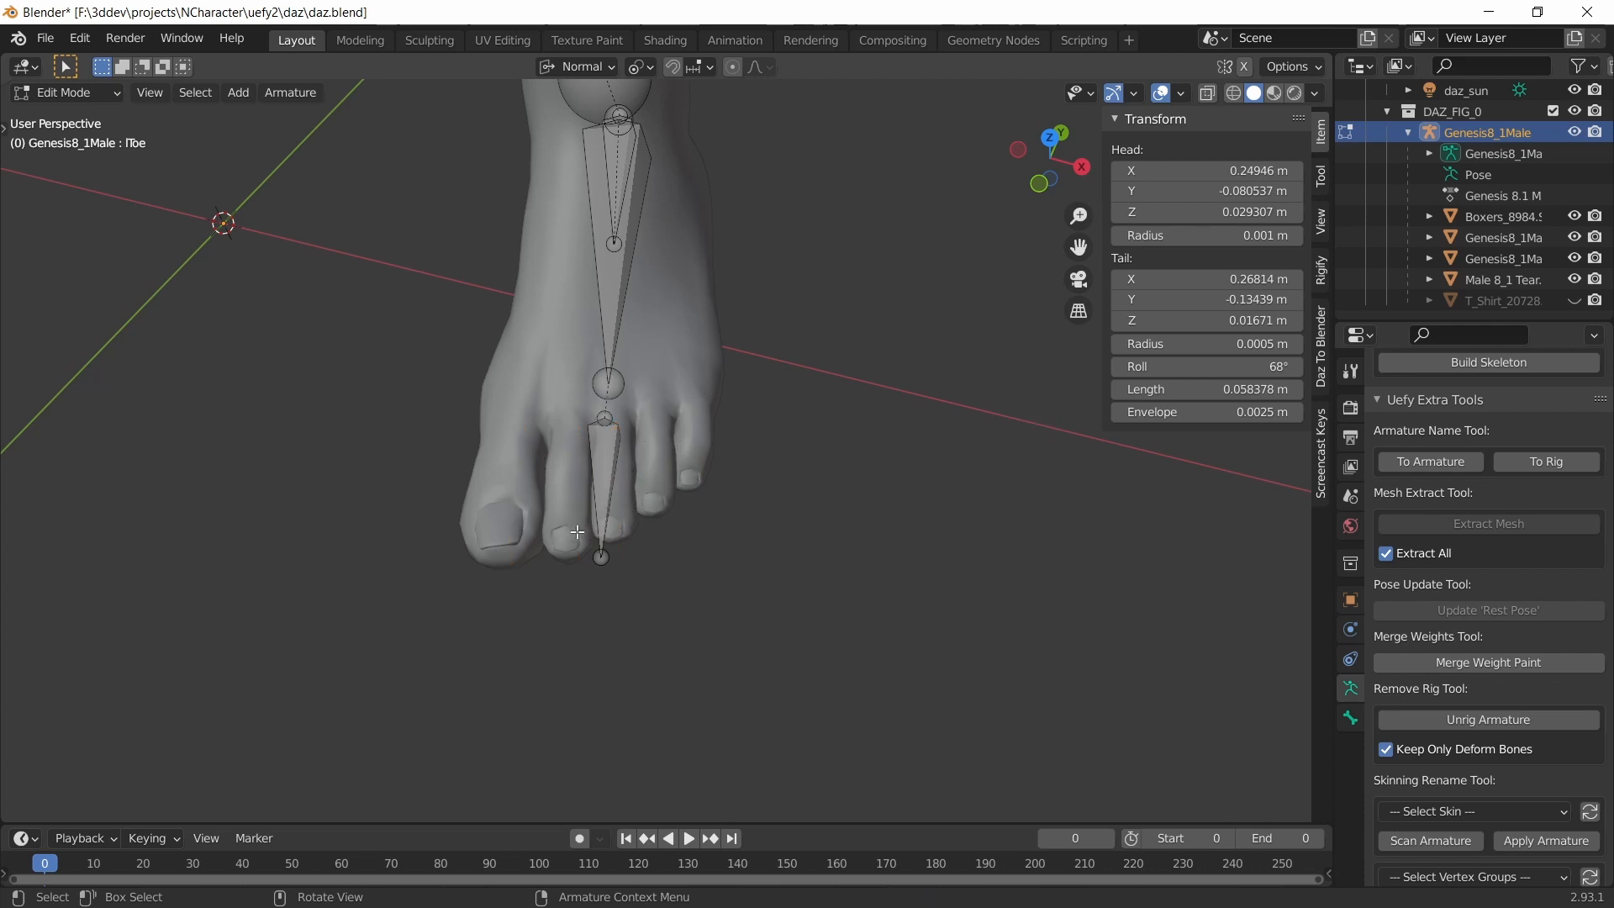
- Merge the lMetatarsals bone's weights into lFoot with Uefy's Merge Weight Paint tool
middle_click_drag(699, 484, 554, 543)
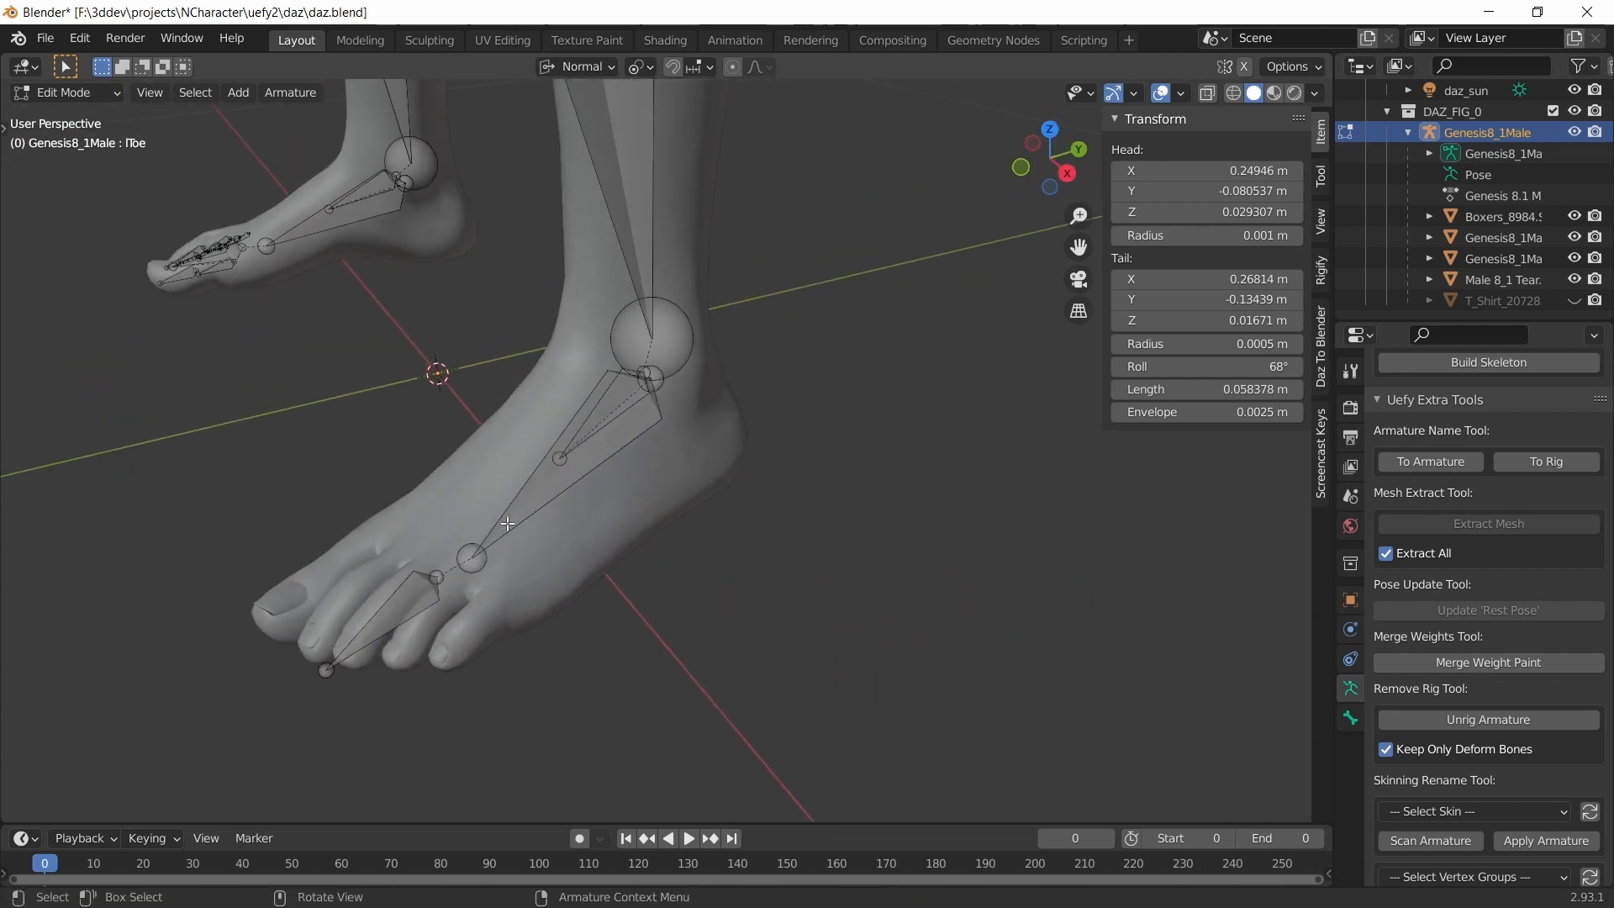
left_click(507, 522)
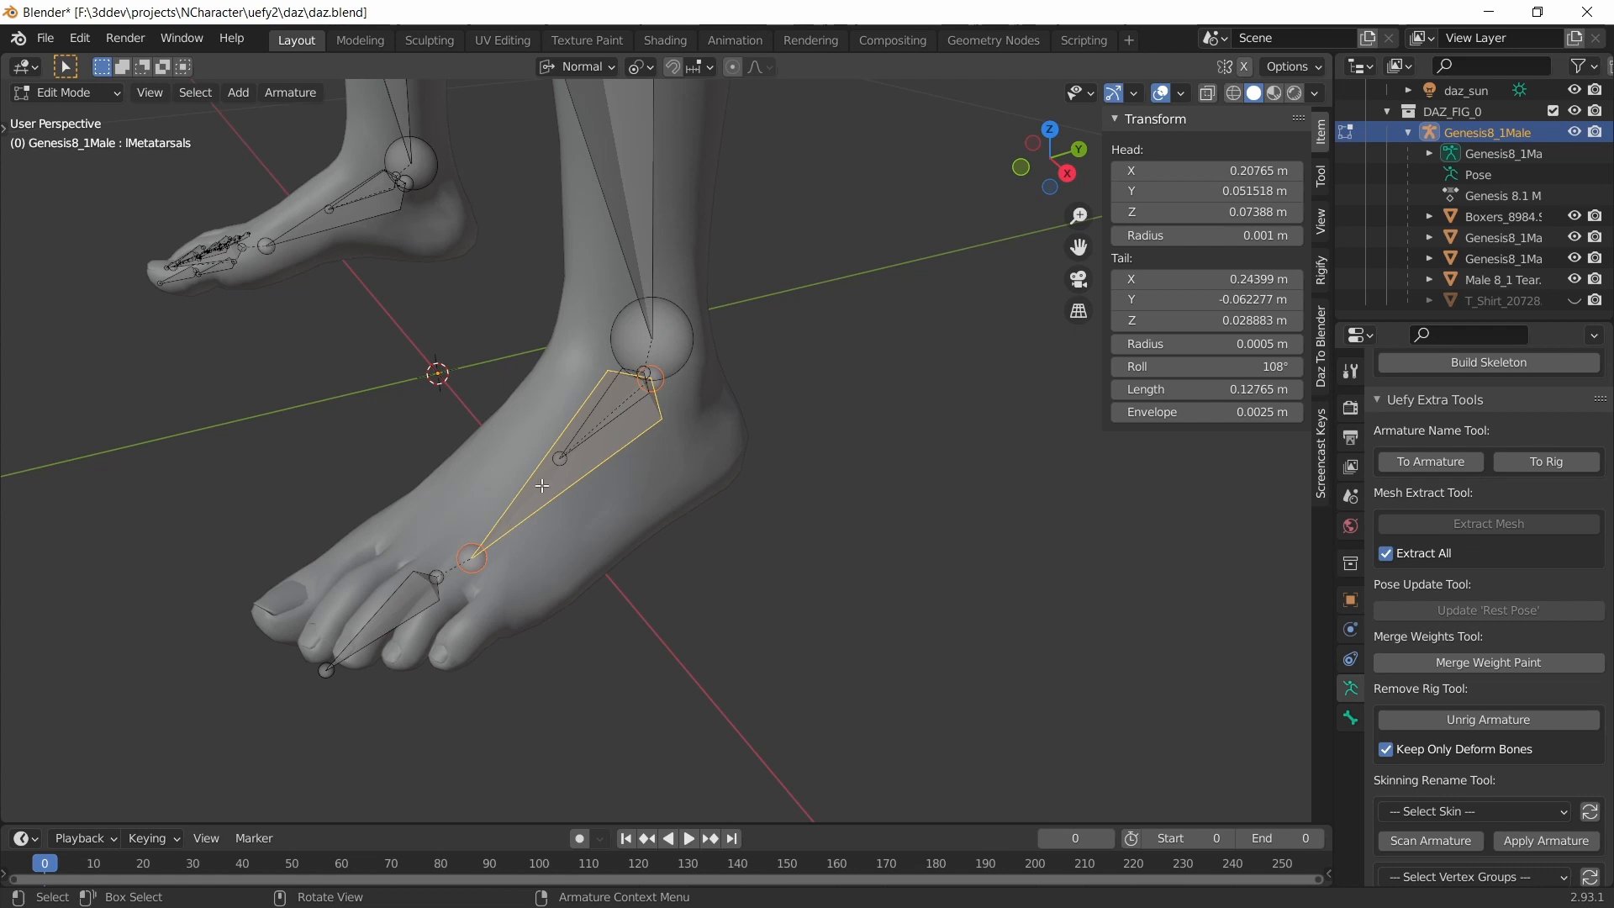
left_click(610, 393, "shift")
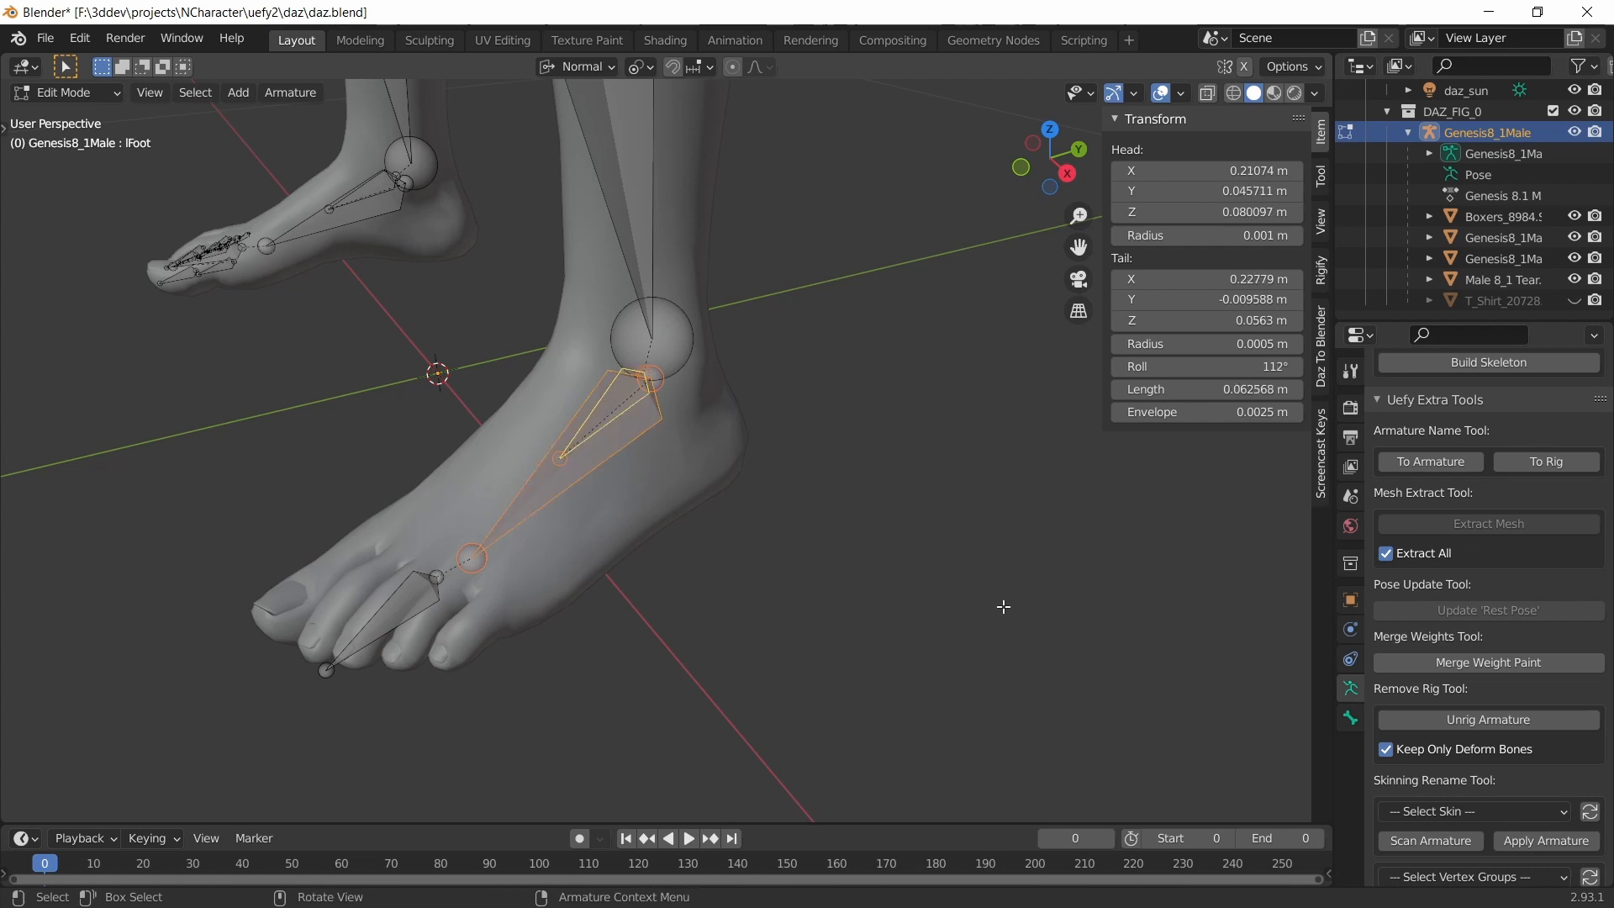
left_click(1495, 665)
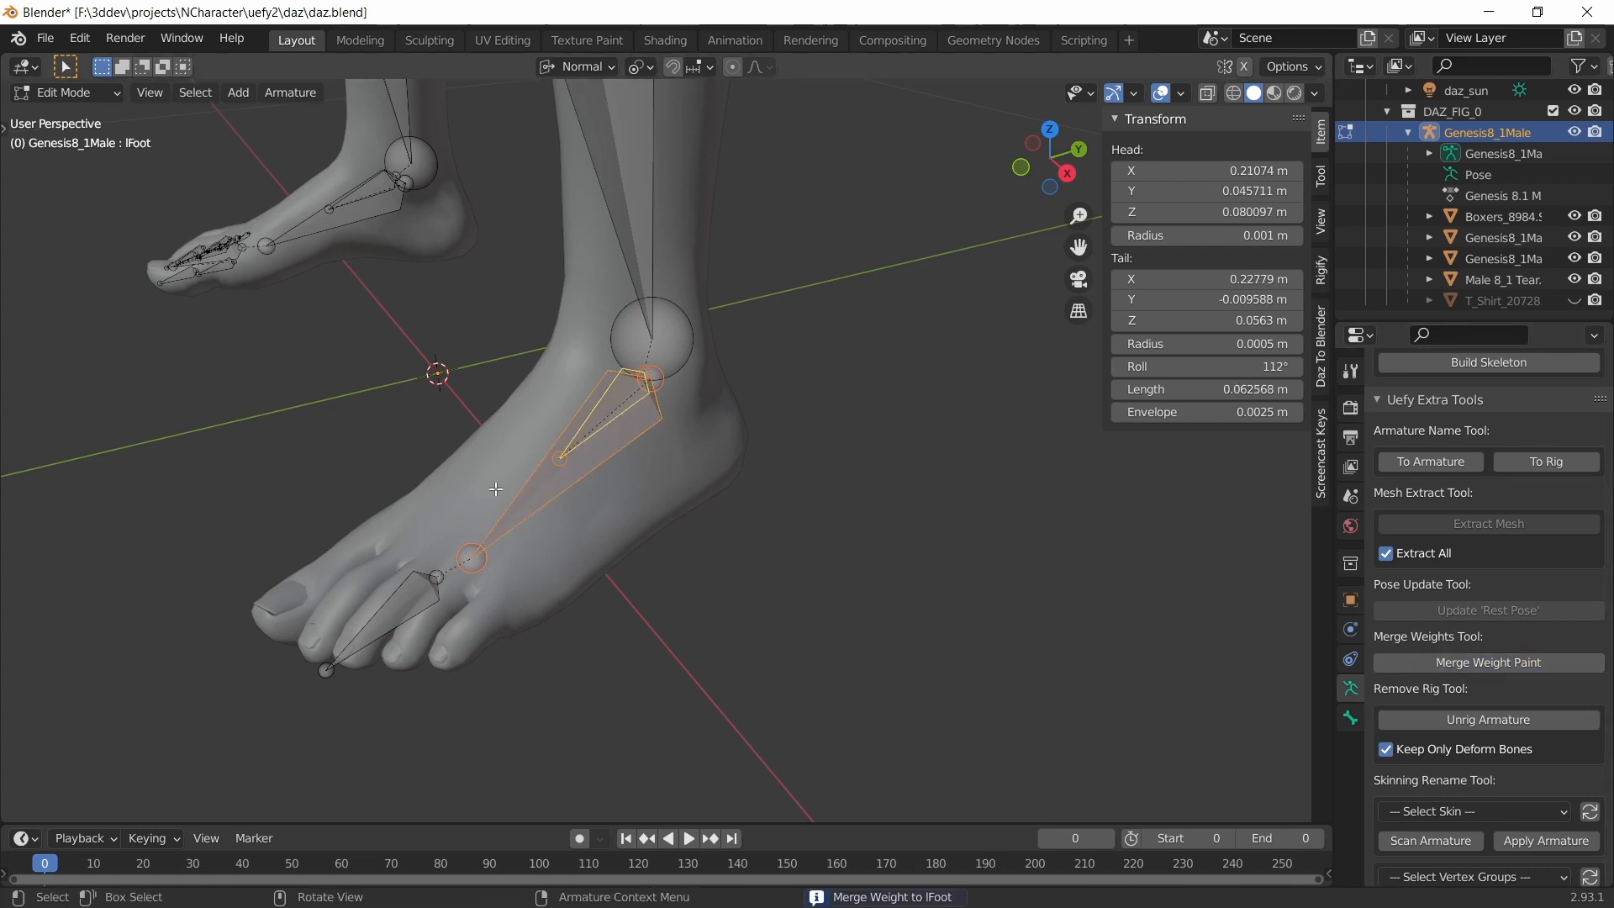
- Delete the lMetatarsals bone from the armature and save the file
left_click(533, 498)
key("x")
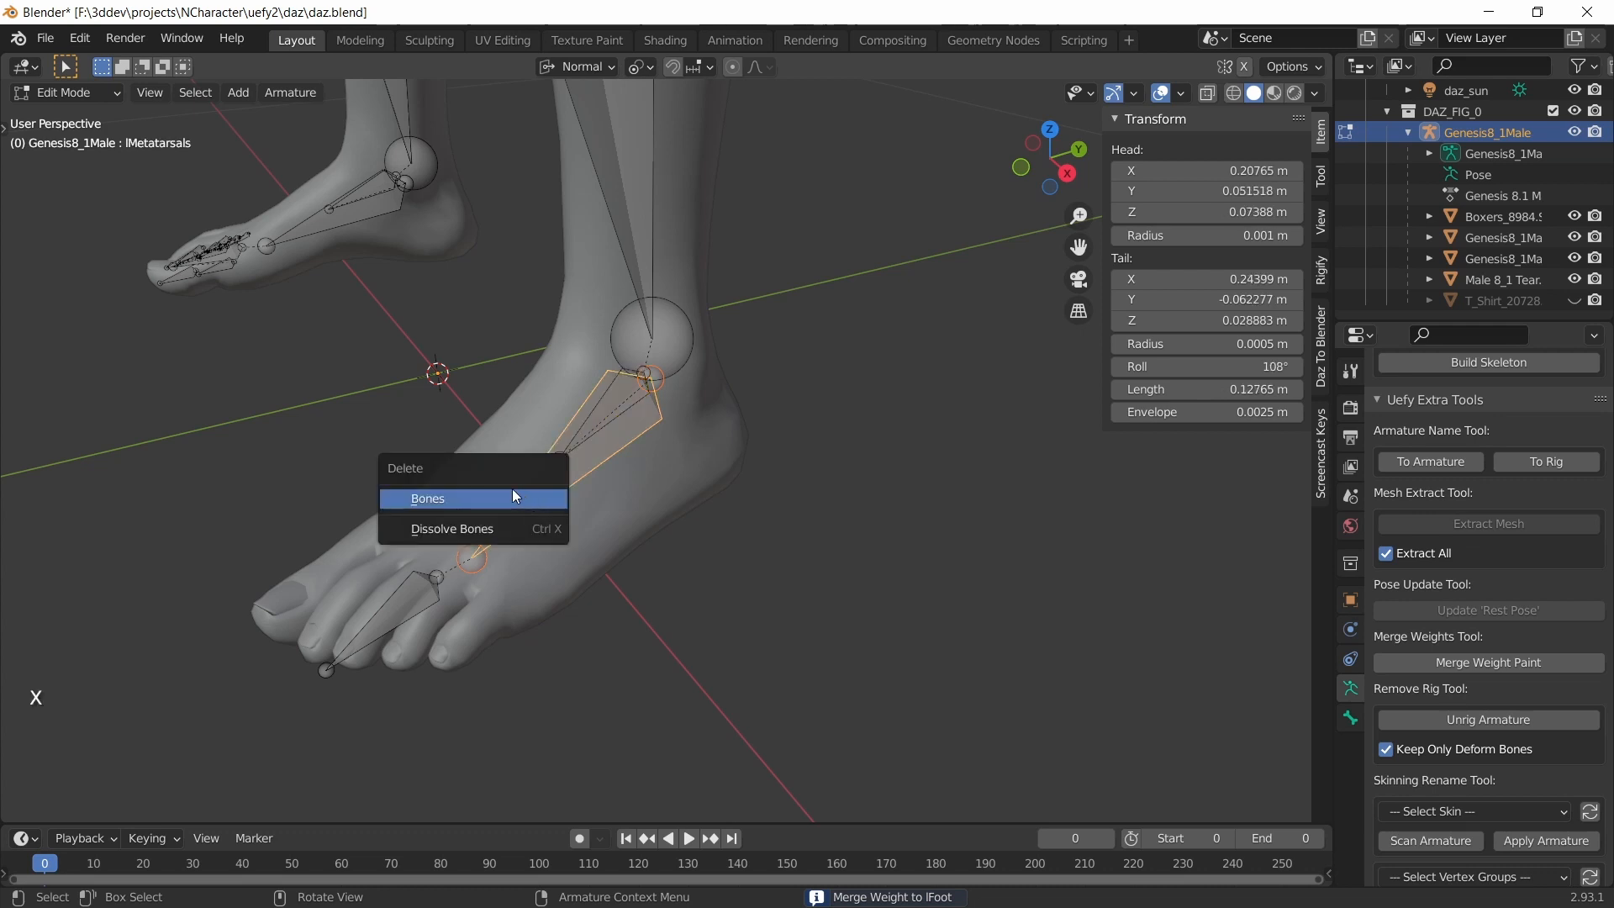
left_click(512, 497)
middle_click_drag(483, 469, 742, 530, "shift")
key("ctrl+s")
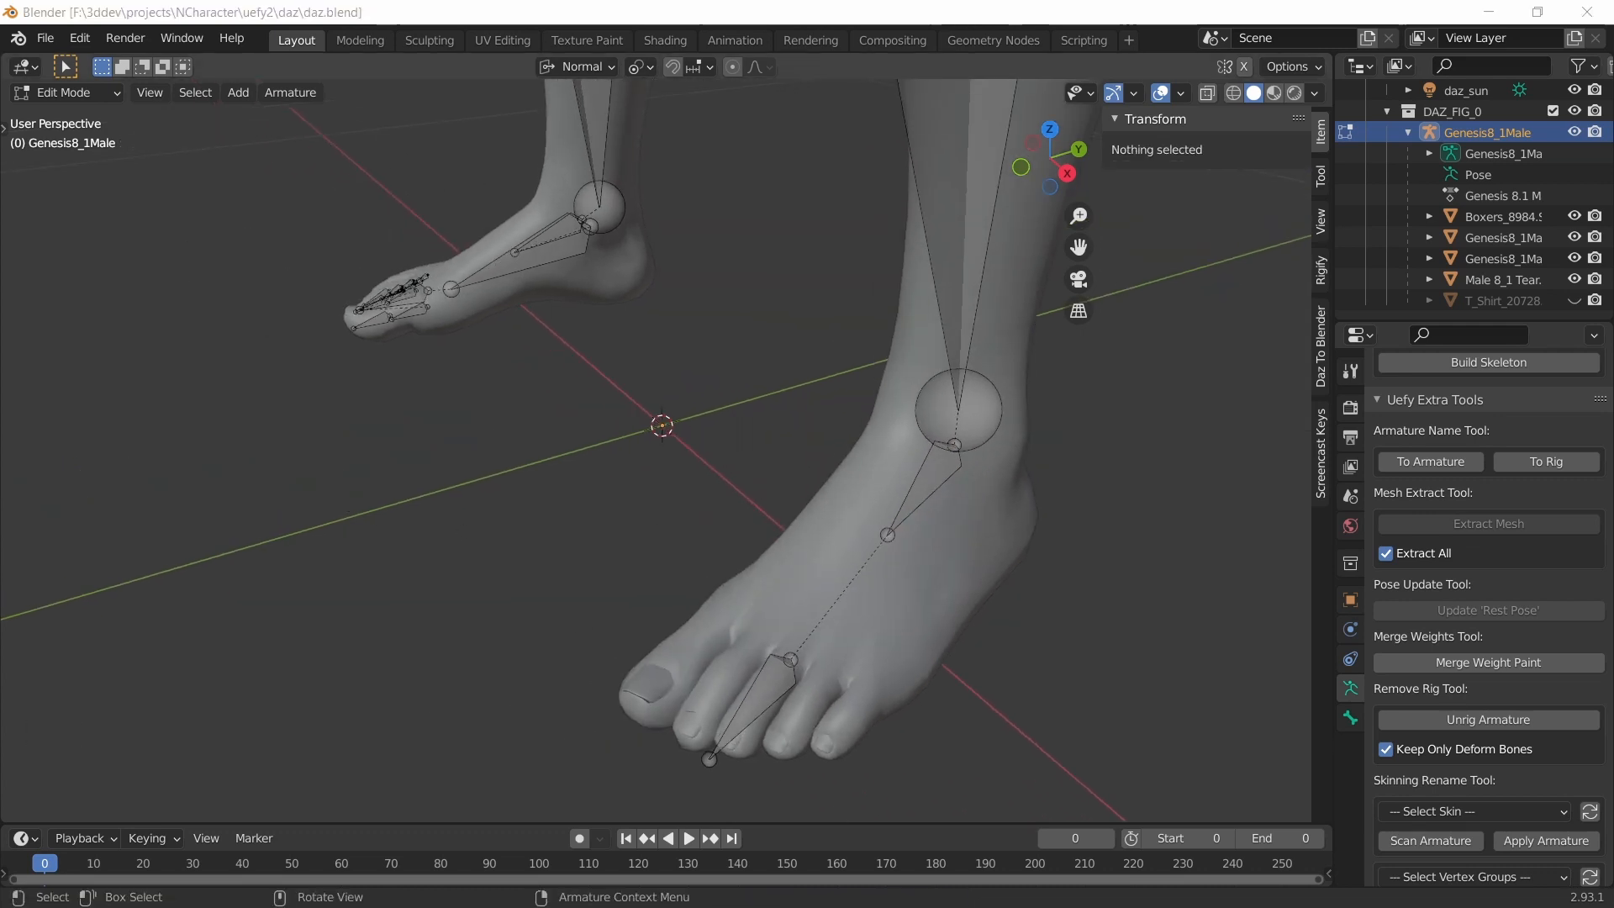
- Merge the weights of the right foot's individual toe bones into rToe with Uefy's tool and delete those bones, keeping rToe
mouse_move(220, 497)
middle_mouse_down()
mouse_move(900, 529)
mouse_move(699, 522)
mouse_move(661, 560)
mouse_move(656, 547)
mouse_move(760, 551)
mouse_move(706, 493)
middle_mouse_up()
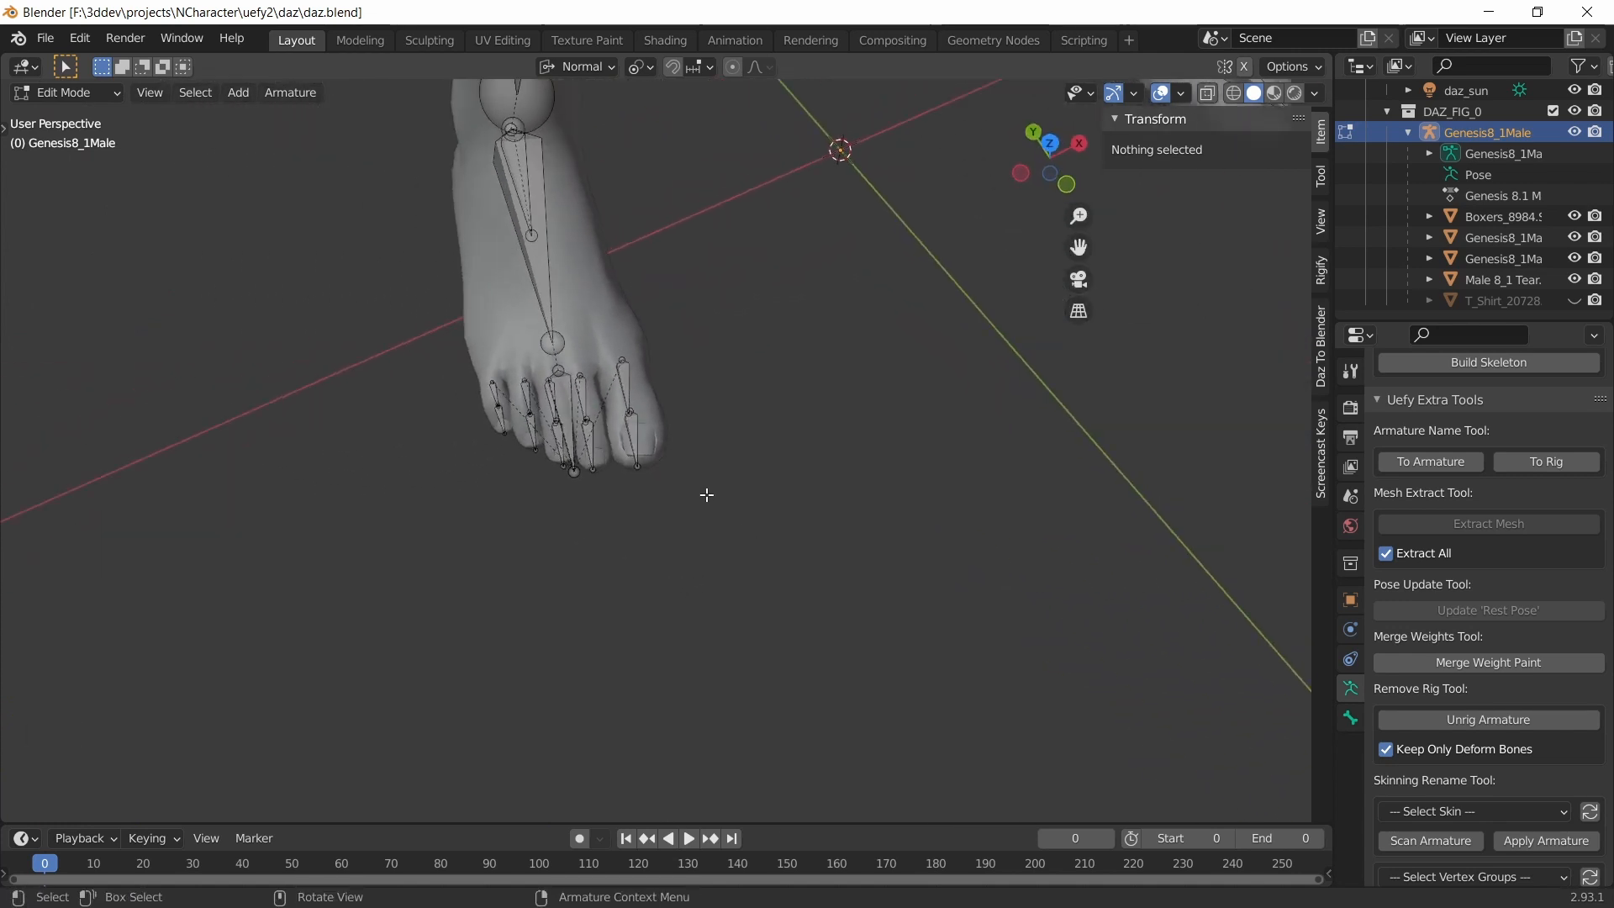
key("b")
left_click_drag(803, 522, 385, 364)
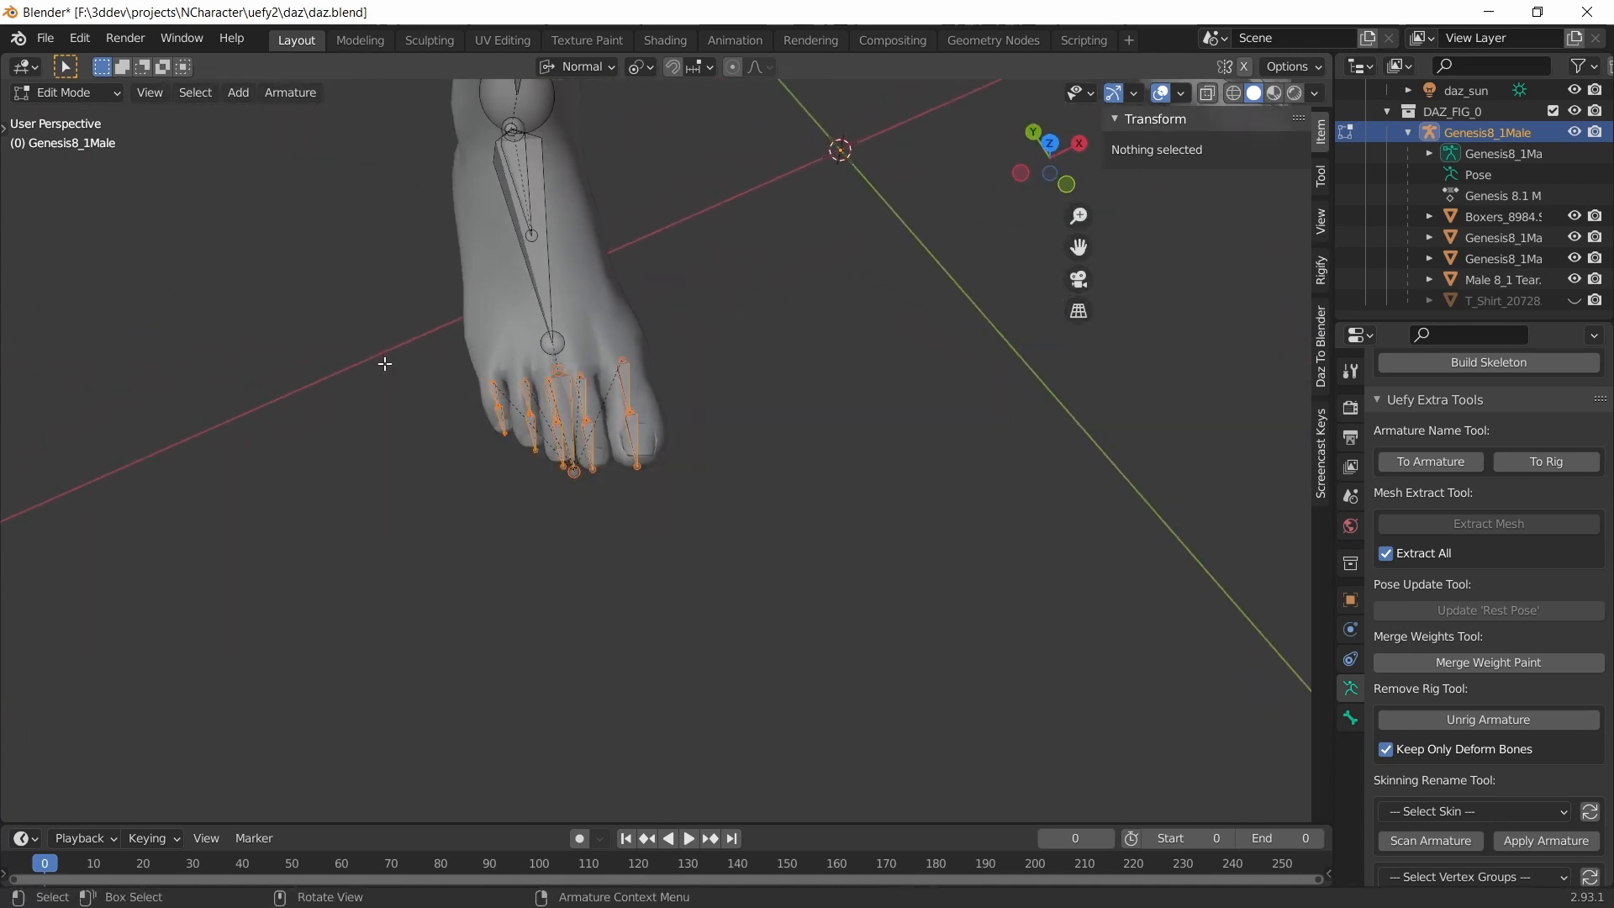
left_click(567, 388, "shift")
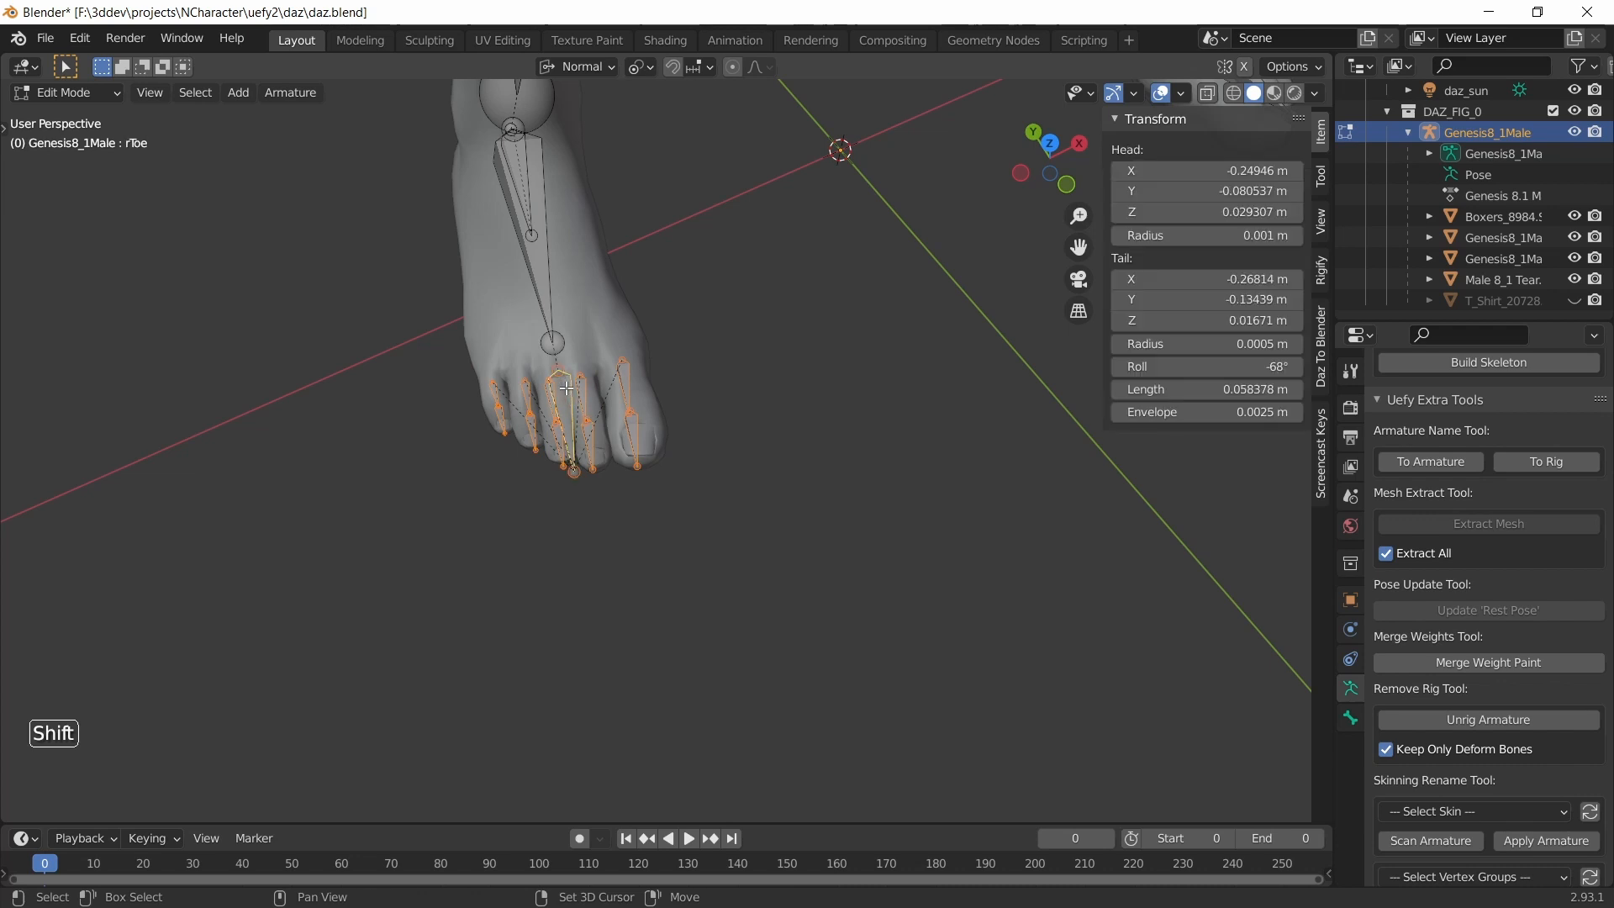
left_click(1478, 664)
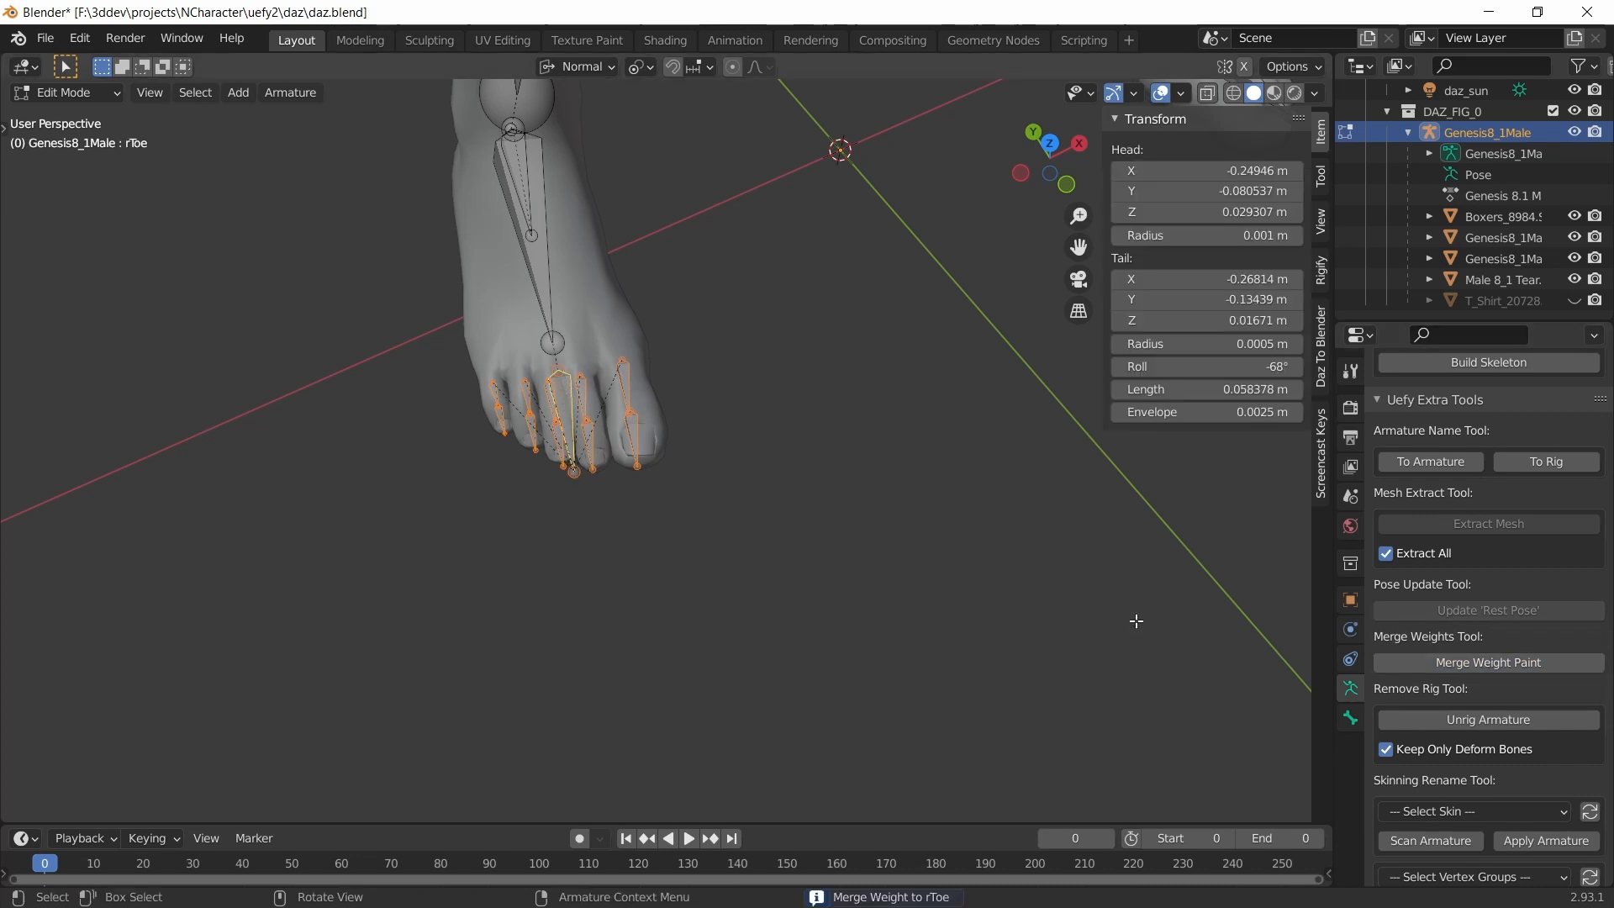
key("x")
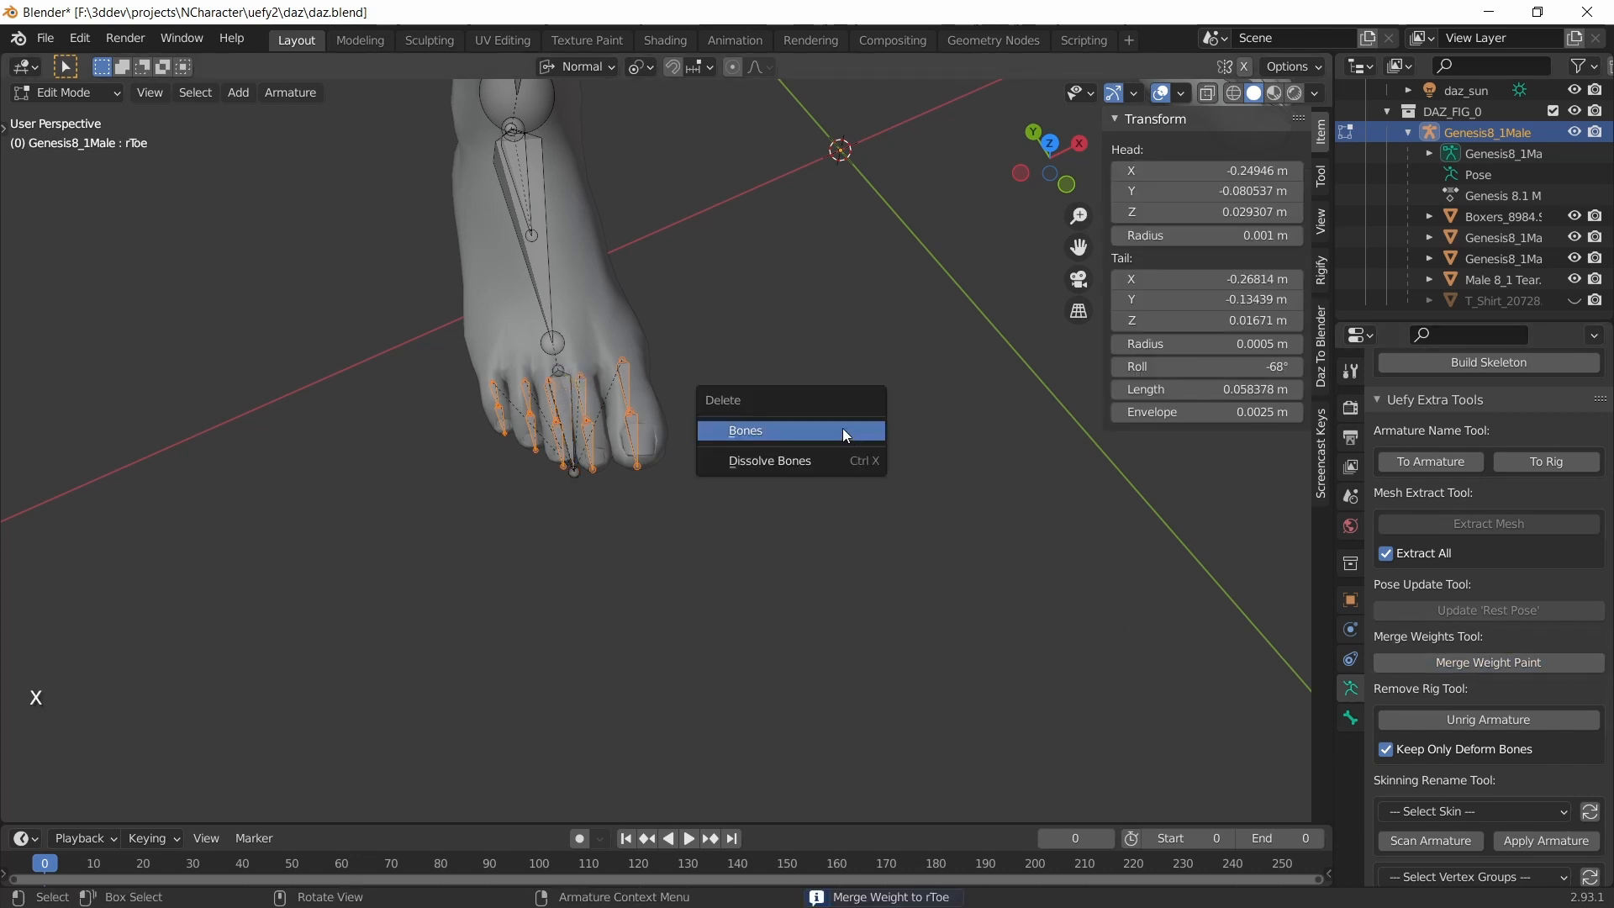
left_click(842, 431)
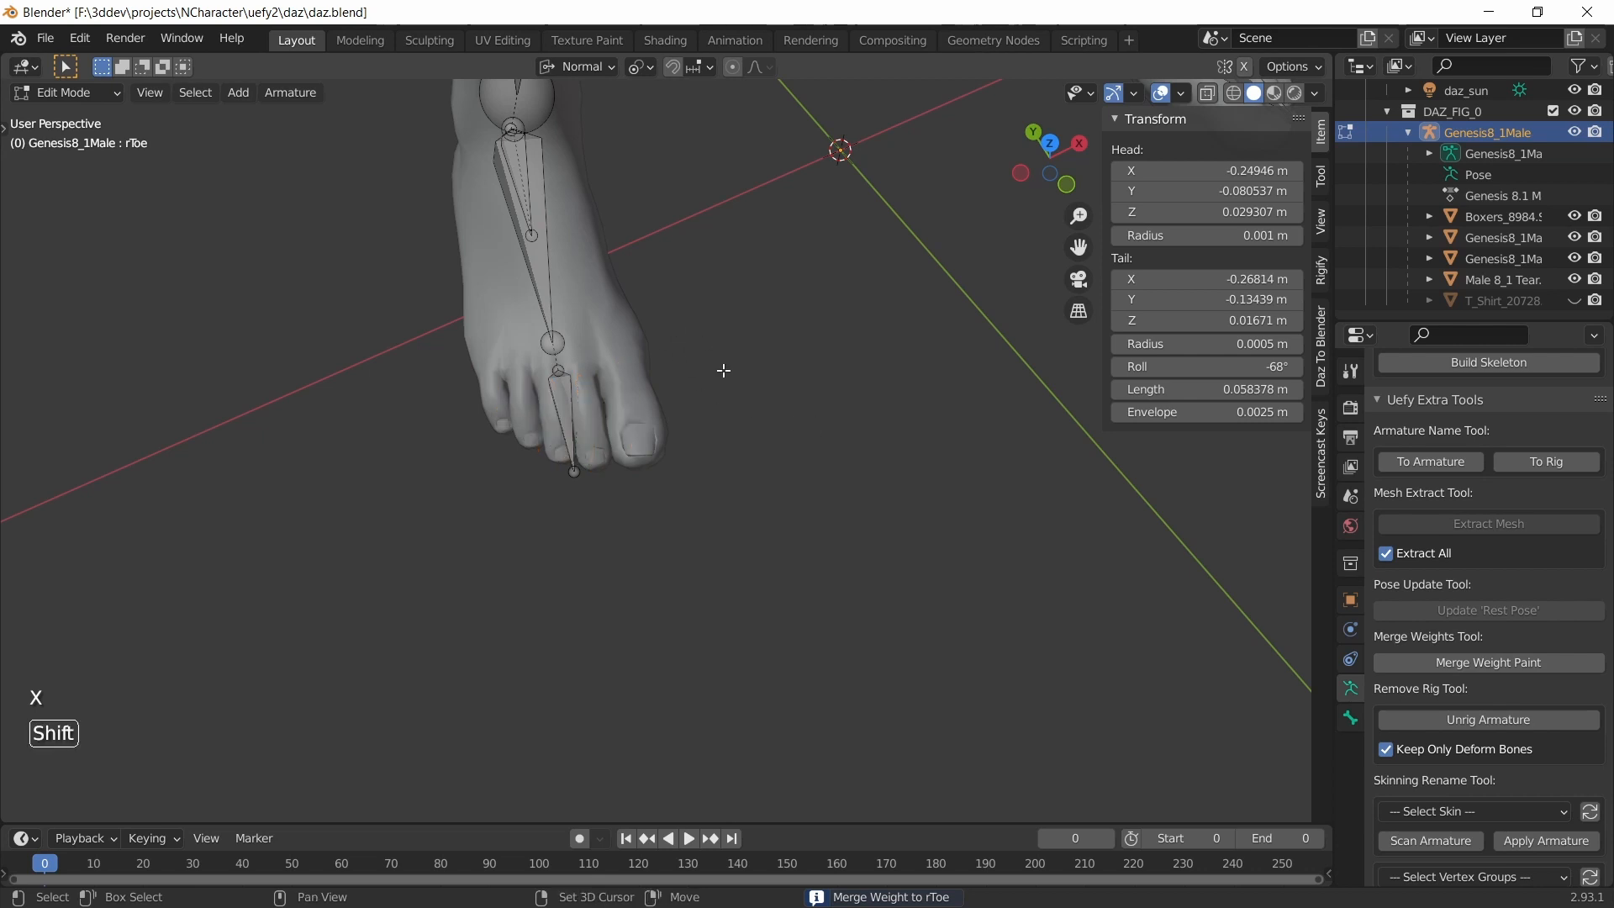
- Merge the rMetatarsals bone's weights into rFoot with Uefy's Merge Weight Paint tool
middle_click_drag(723, 370, 852, 478)
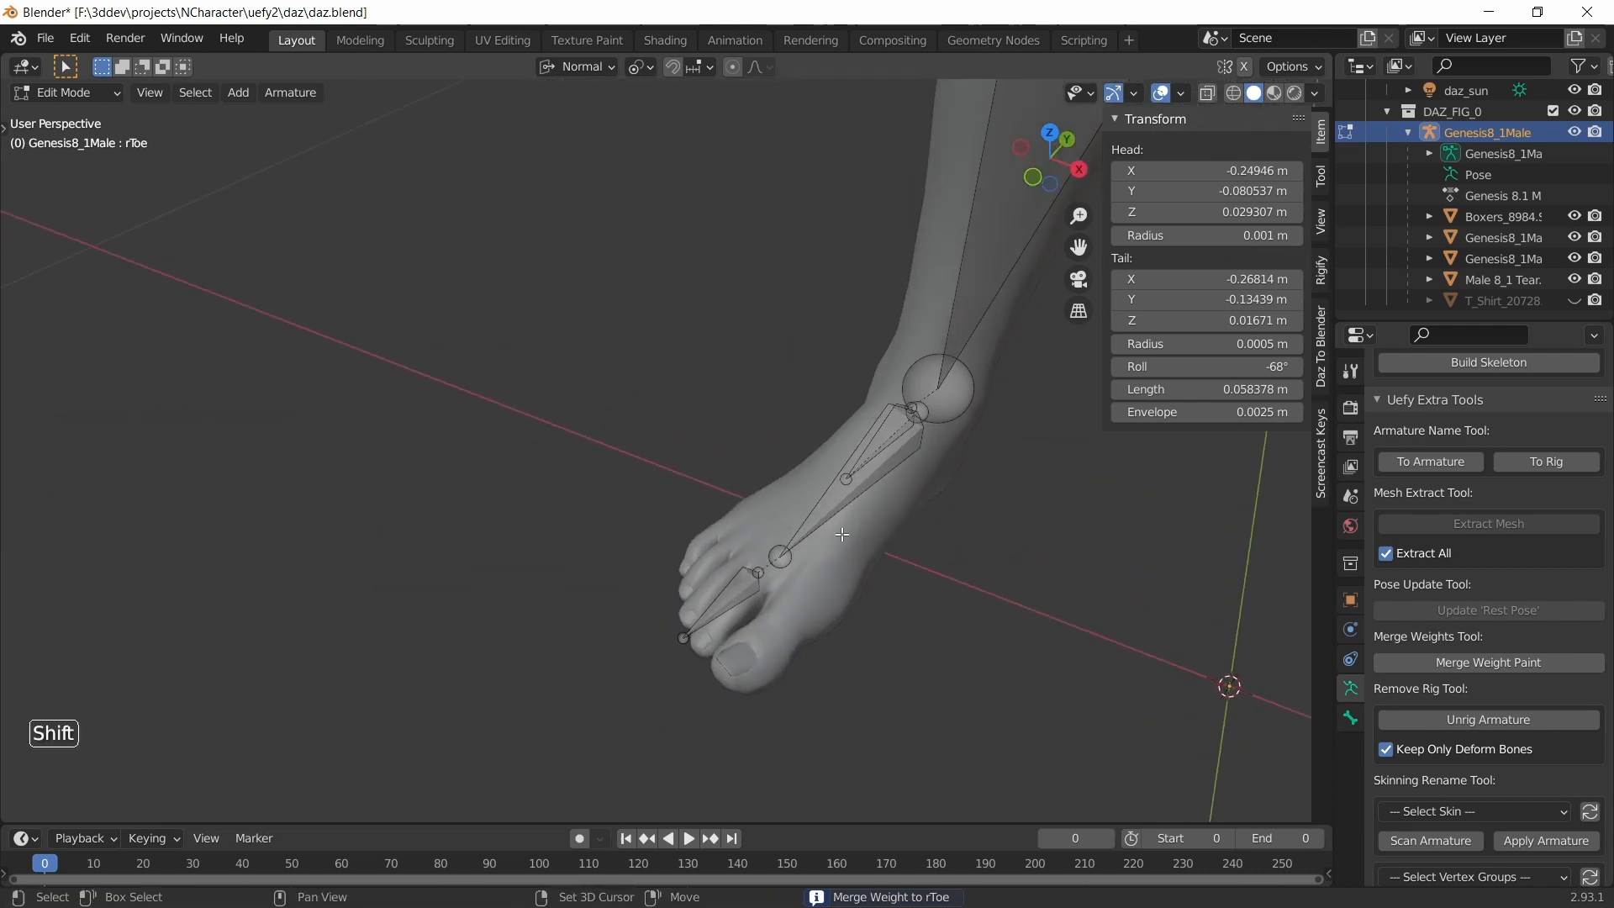
left_click(851, 478)
key("shift")
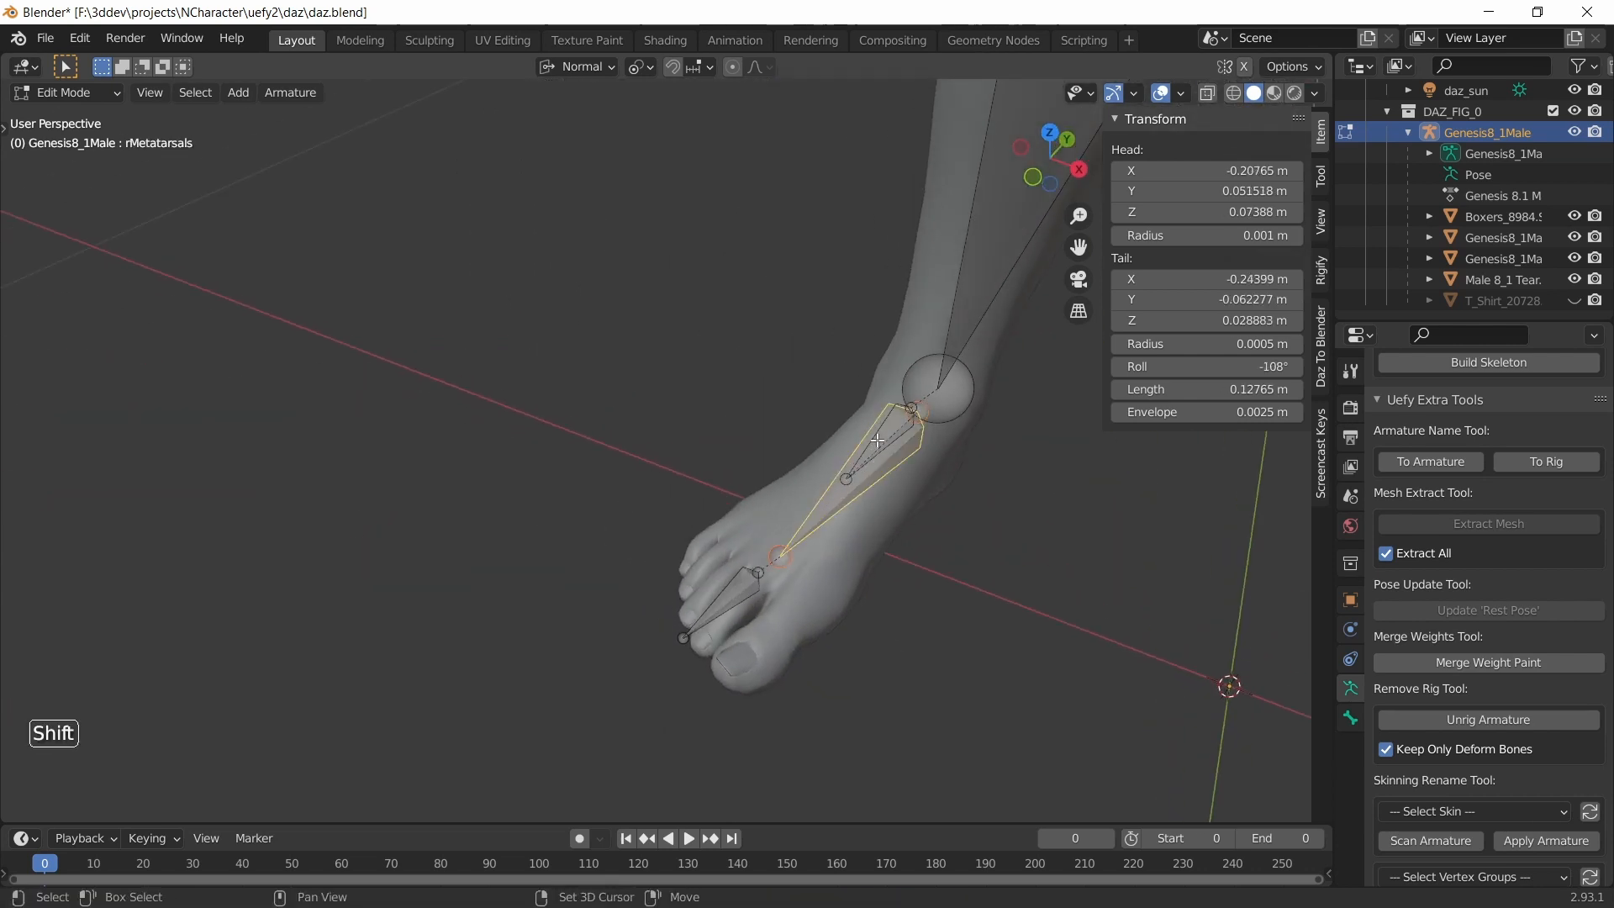
left_click(877, 440, "shift")
left_click(1464, 664)
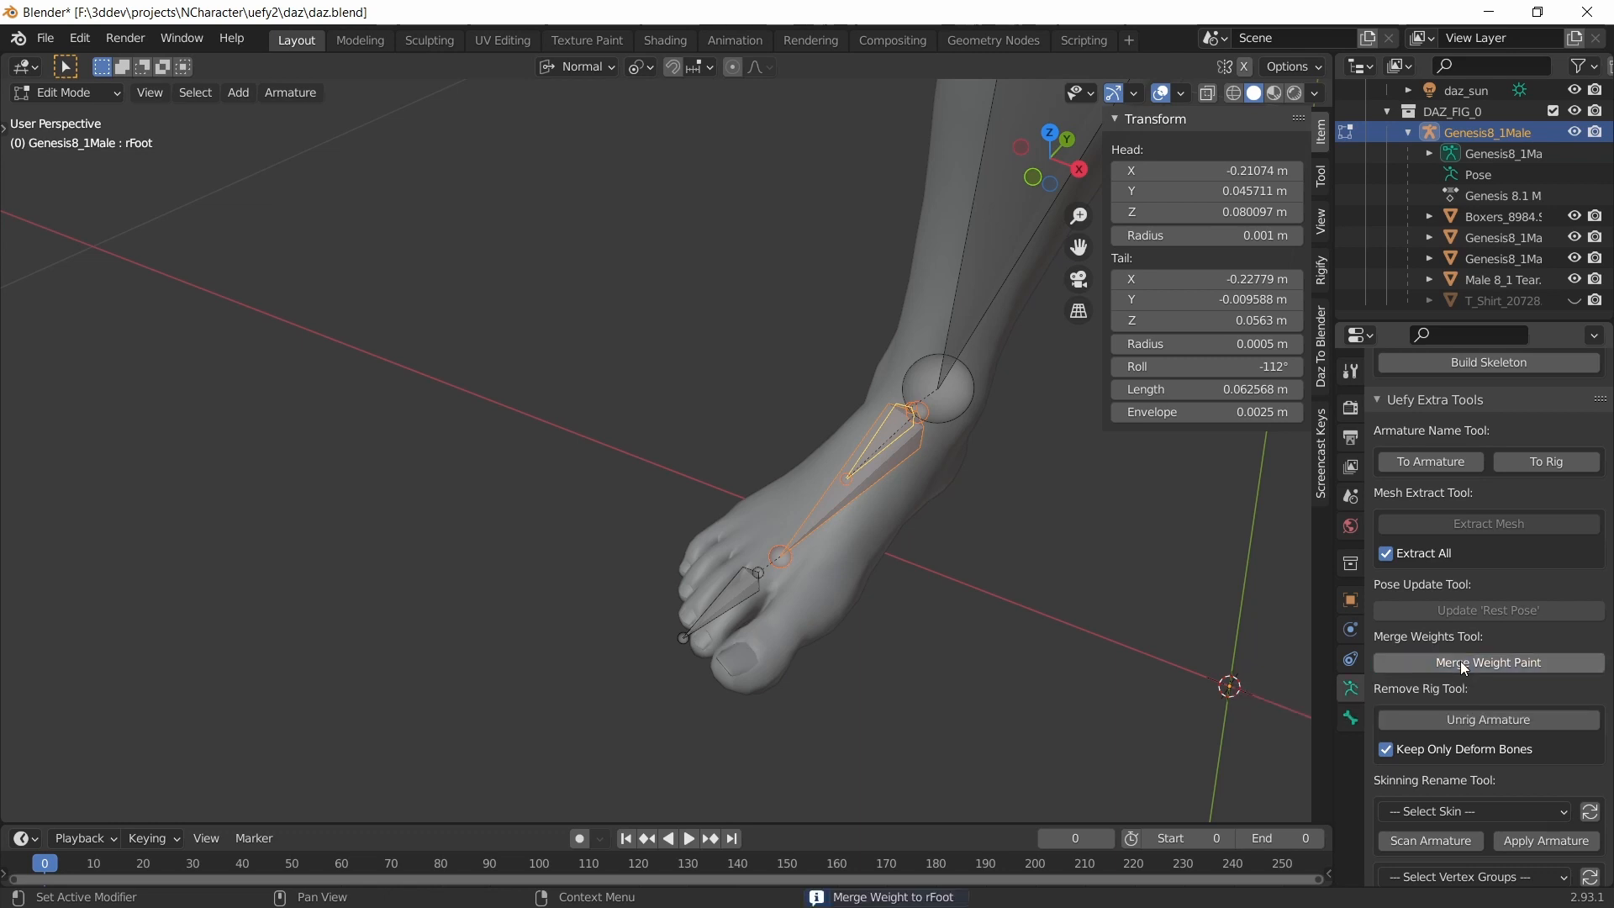
- Delete the rMetatarsals bone from the armature and save the file
left_click(843, 510)
key("x")
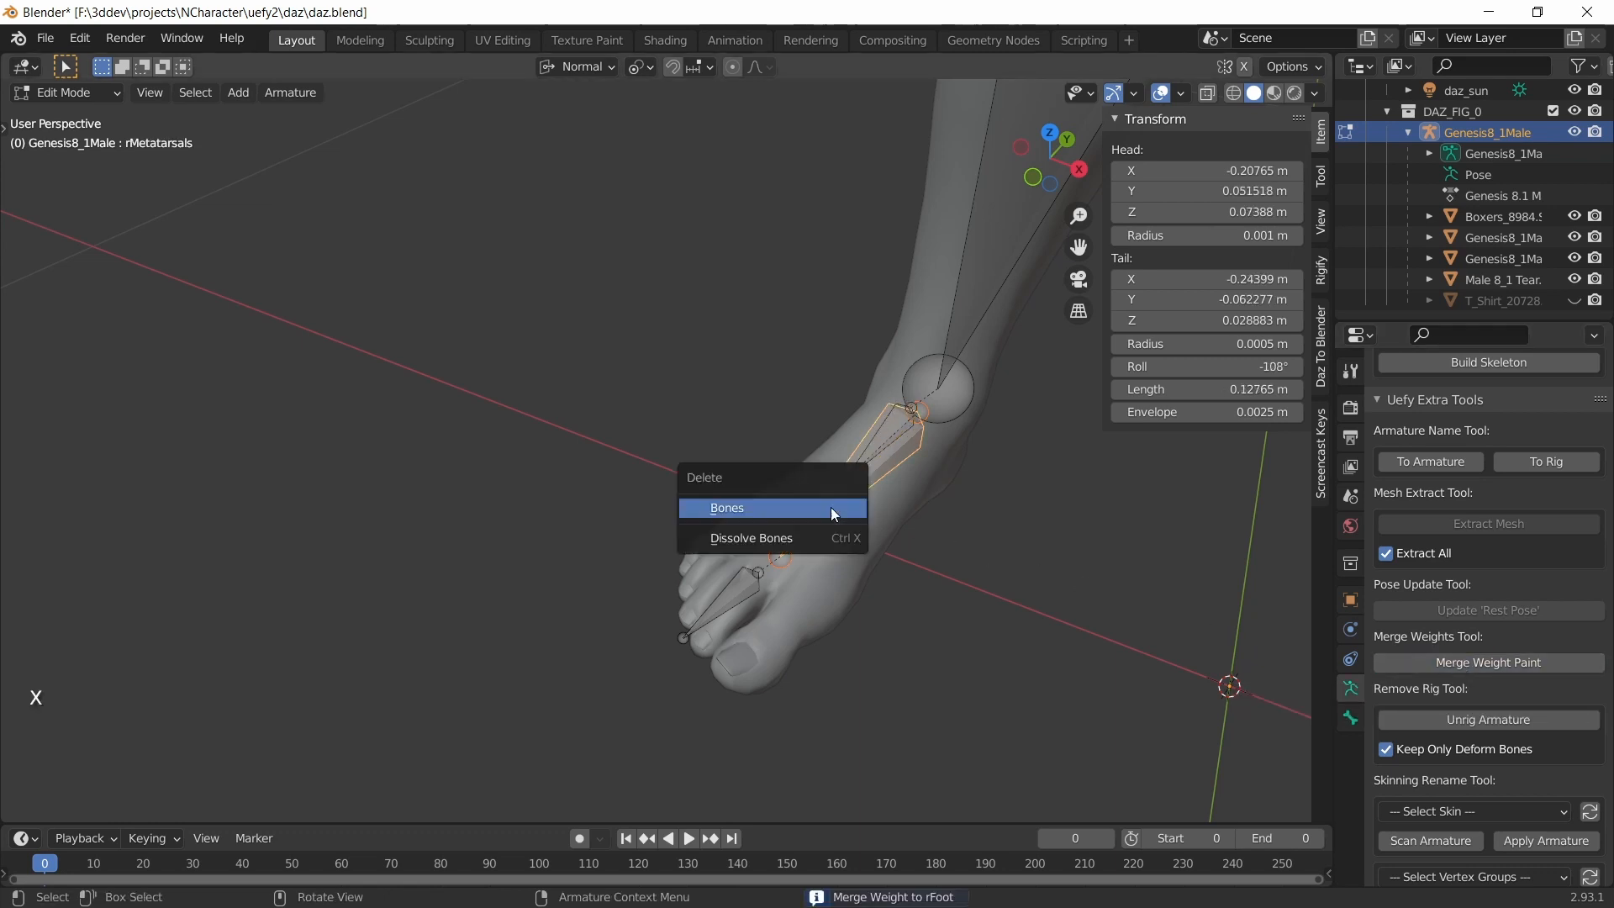
left_click(831, 507)
middle_click_drag(830, 507, 801, 718)
scroll(767, 533, "down", 4)
scroll(823, 555, "down", 2)
middle_click_drag(832, 575, 829, 549)
scroll(828, 547, "down", 2)
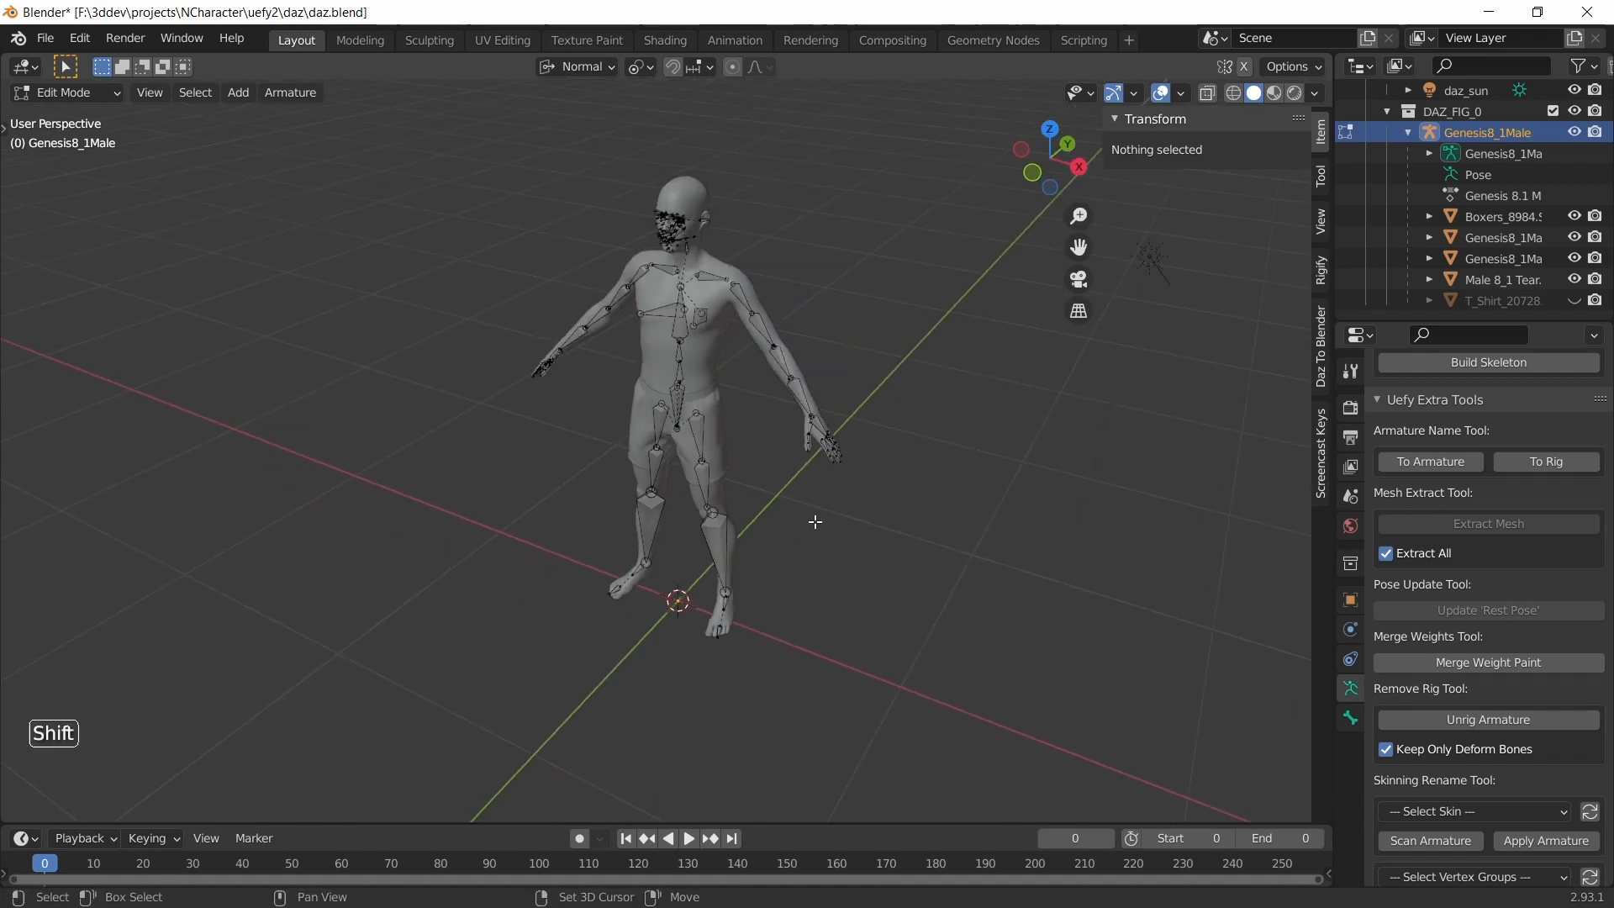
middle_click_drag(815, 522, 827, 555, "shift")
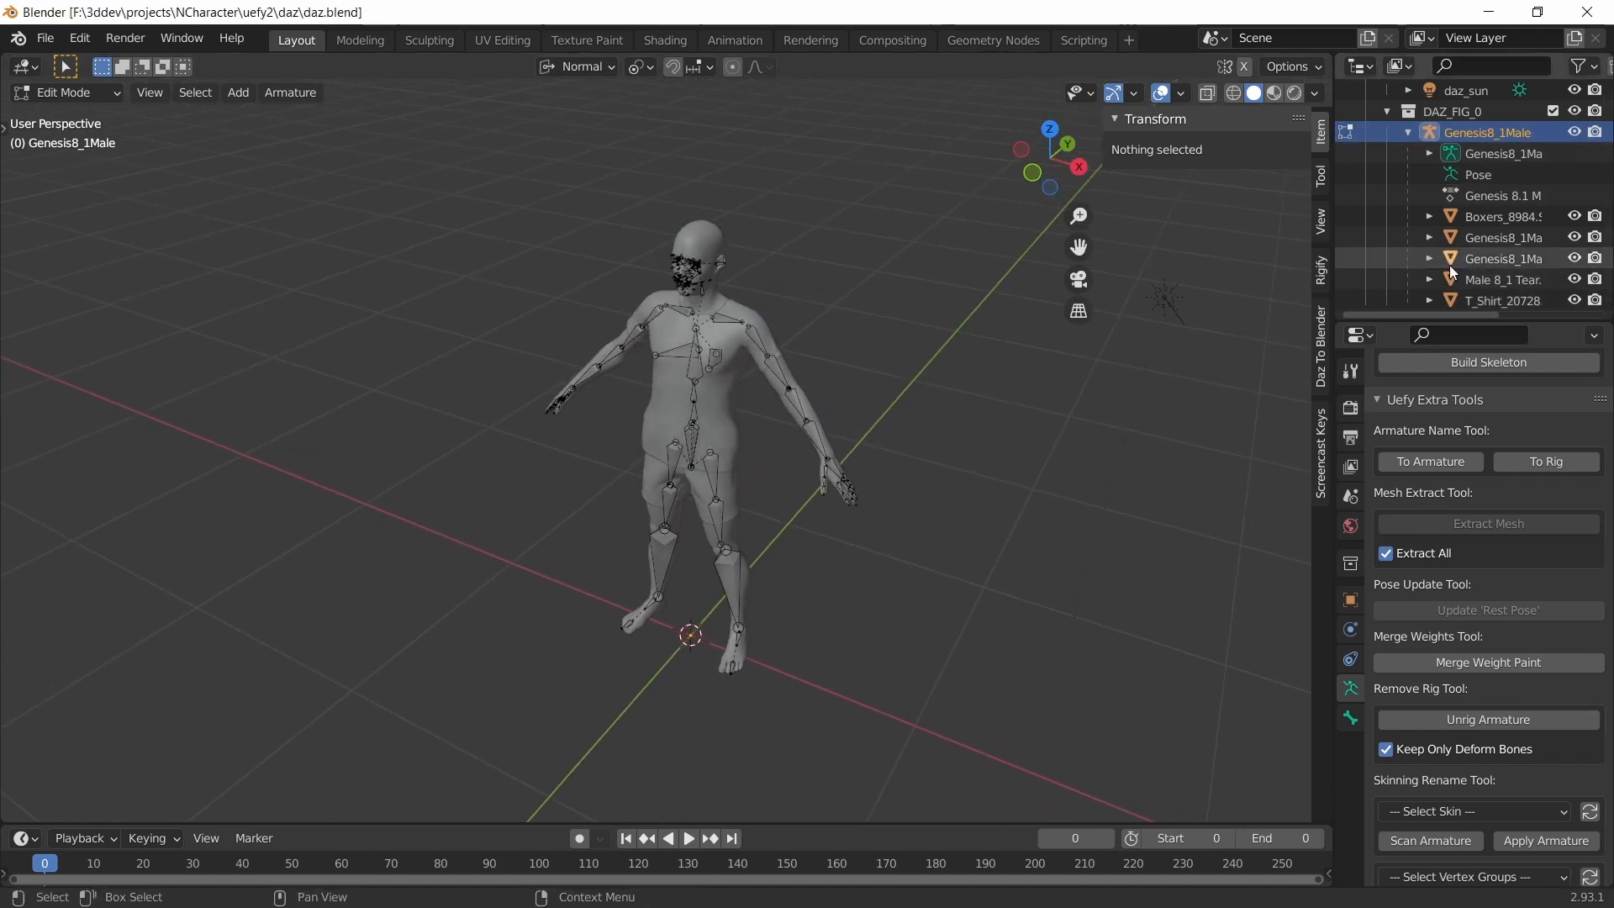
- Add a new collection under the Scene Collection and hide the DAZ_FIG_0 collection
left_click(1388, 112)
right_click(1414, 97)
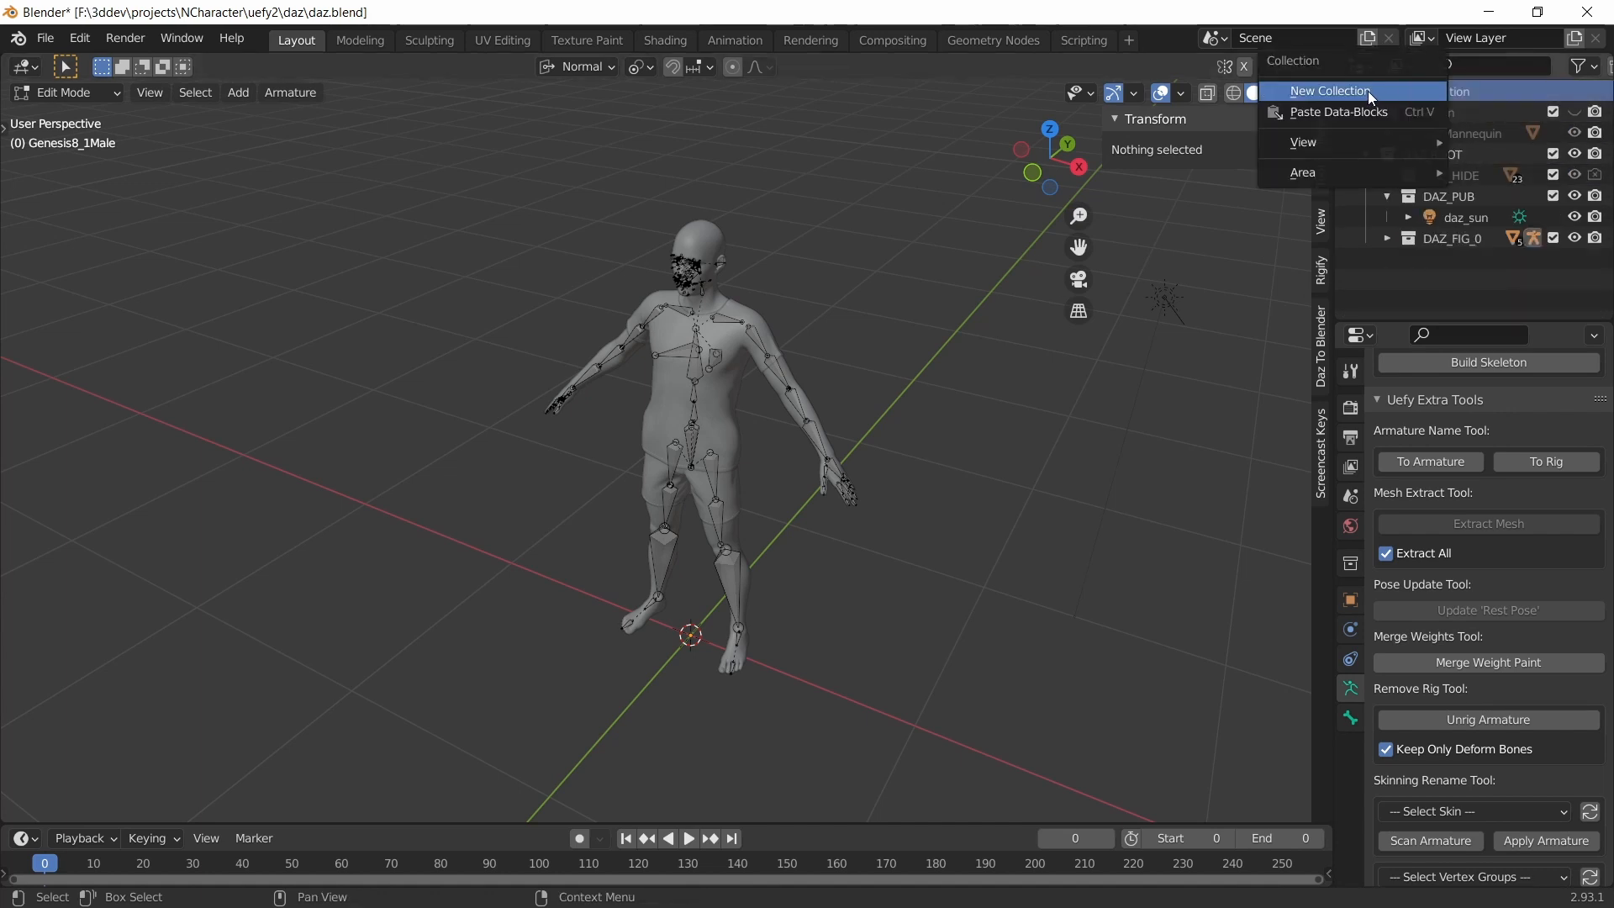
left_click(1369, 91)
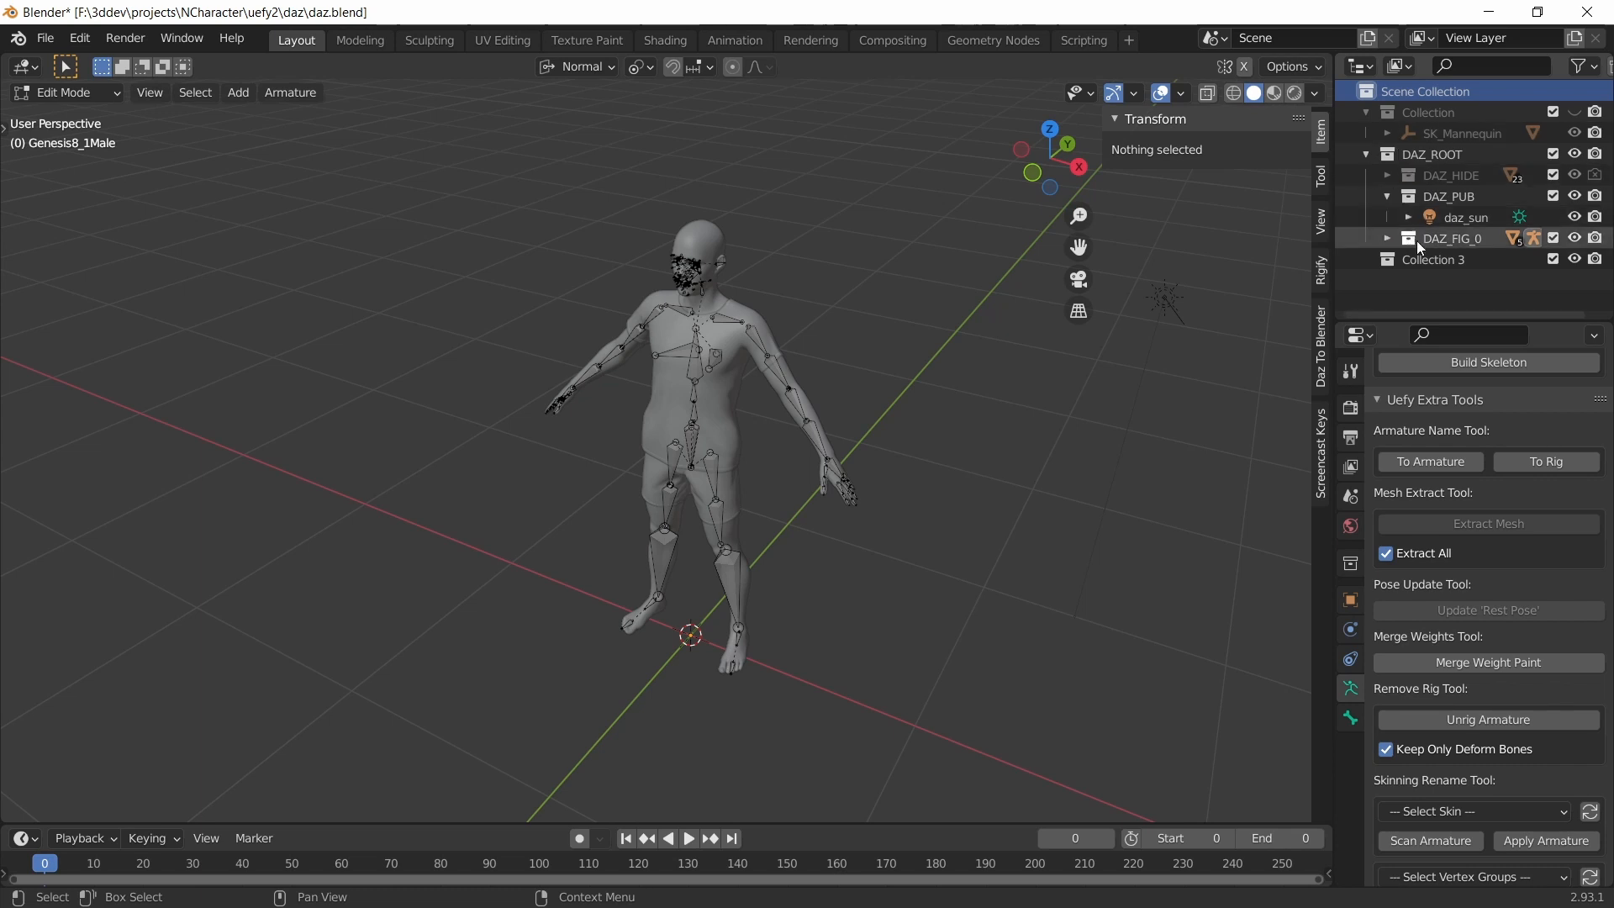
left_click(1574, 239)
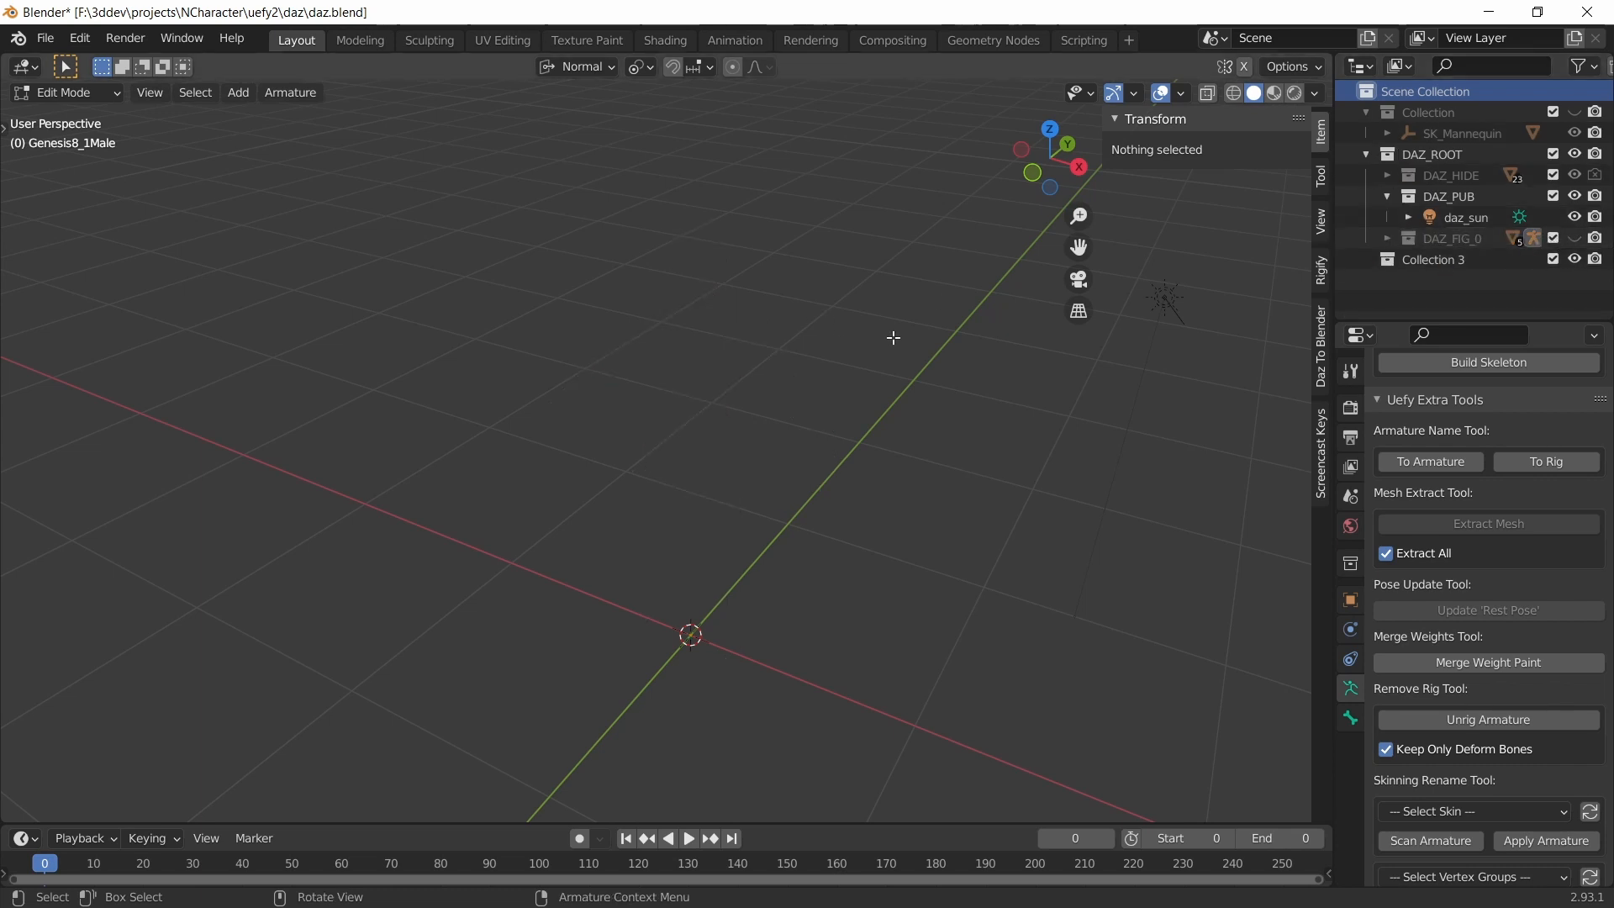
- Switch to Object Mode and add a metarig armature from the Uefy Script presets
left_click(104, 91)
left_click(59, 162)
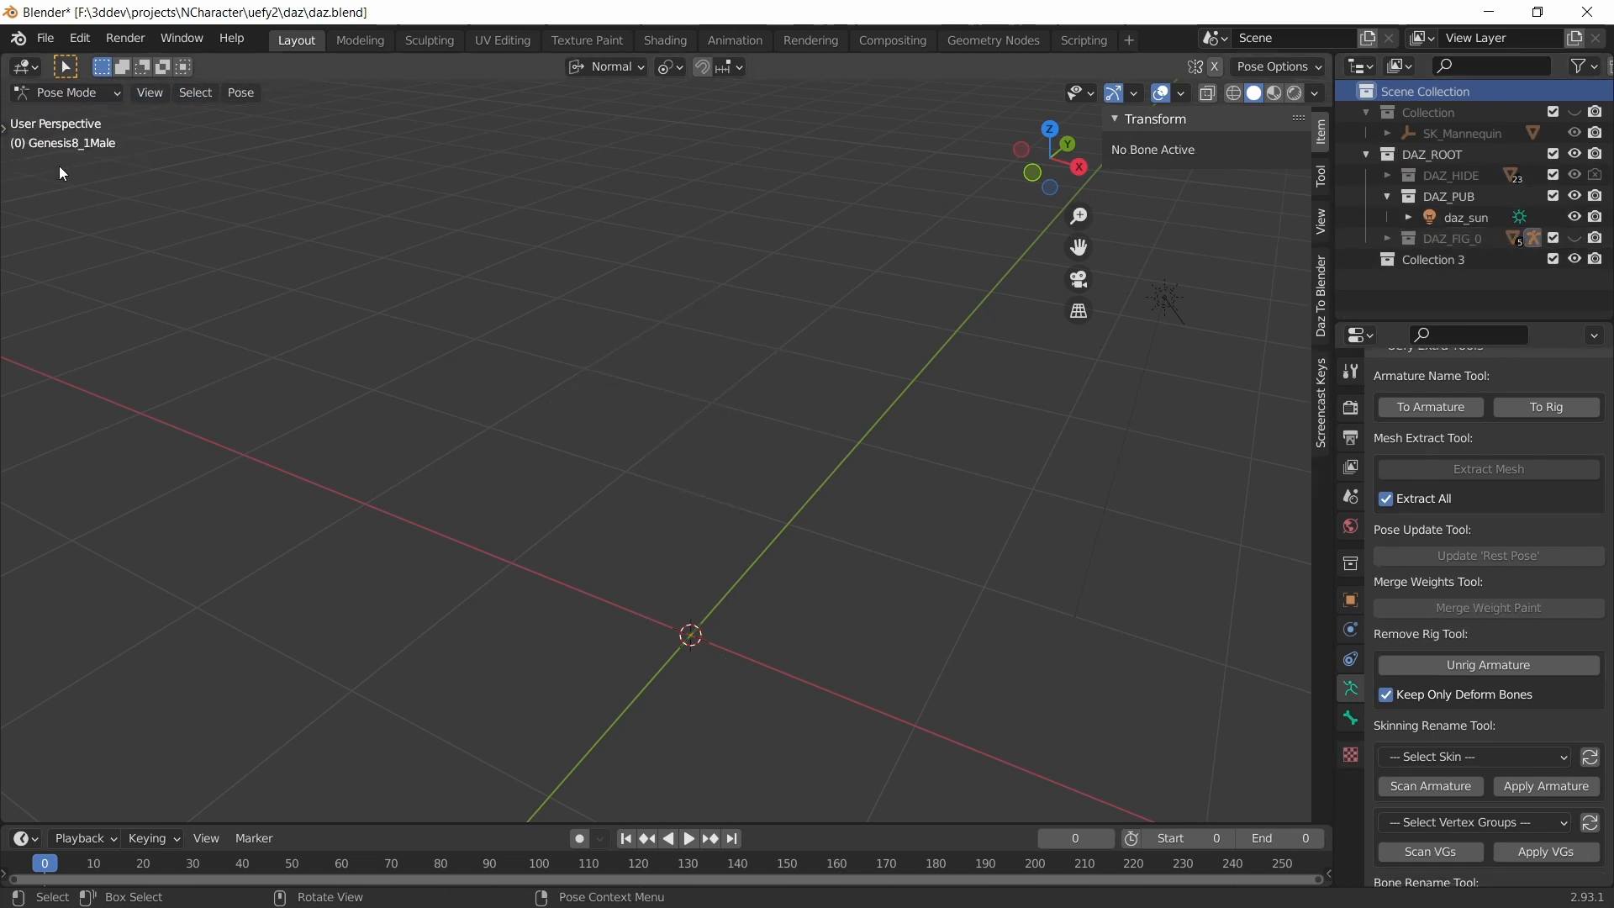
left_click(46, 90)
left_click(62, 115)
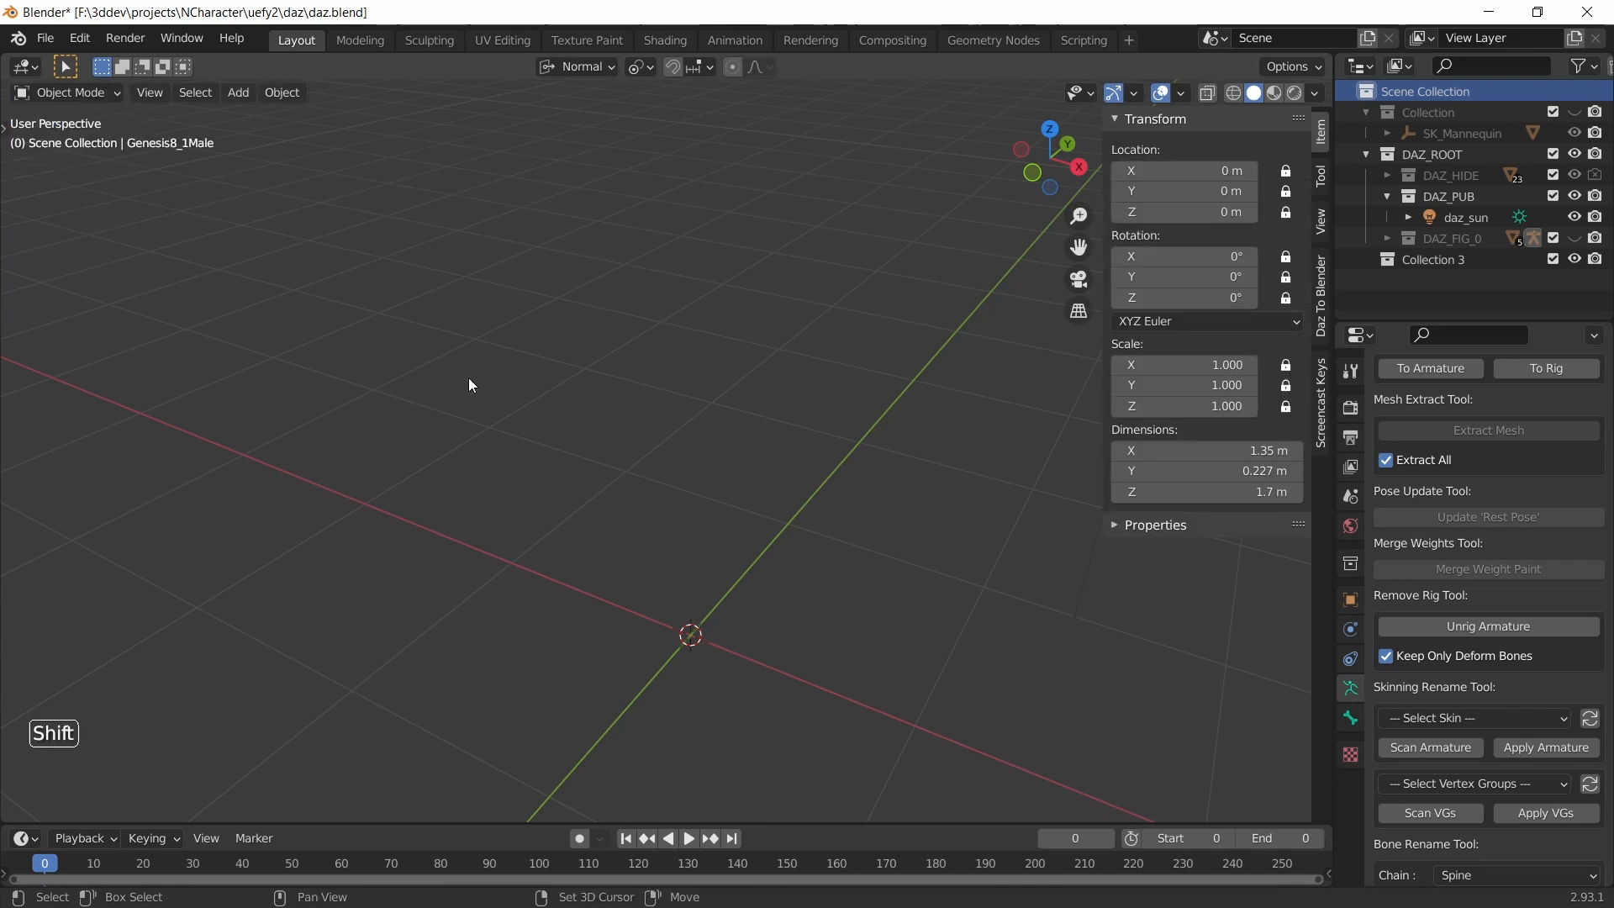
key("shift+a")
mouse_move(423, 385)
mouse_move(589, 462)
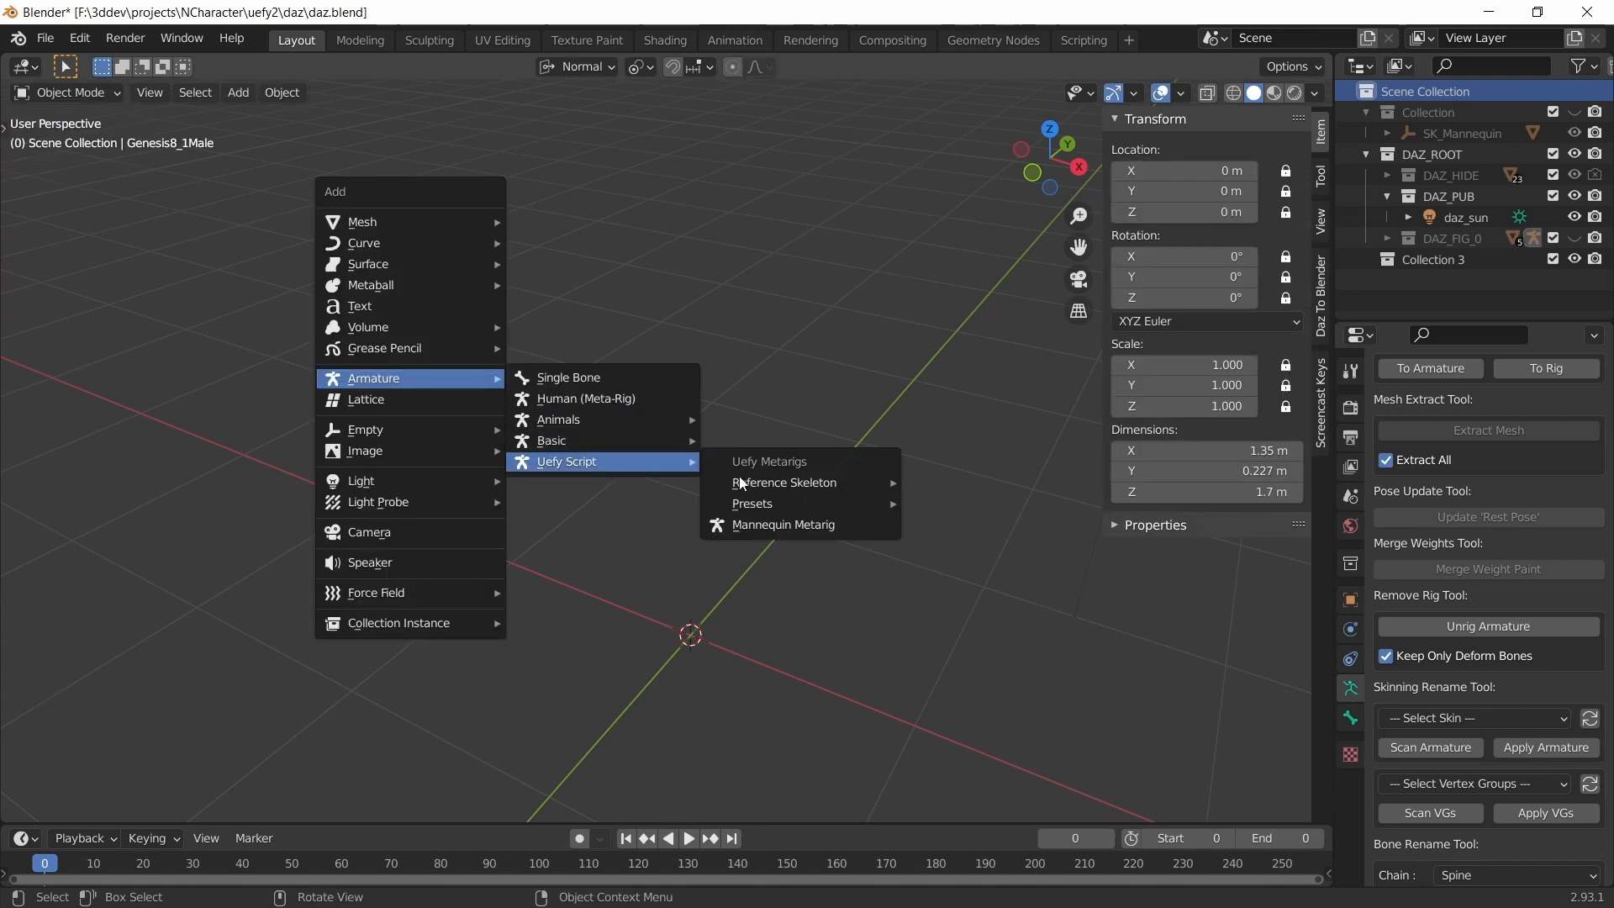
mouse_move(754, 504)
left_click(984, 546)
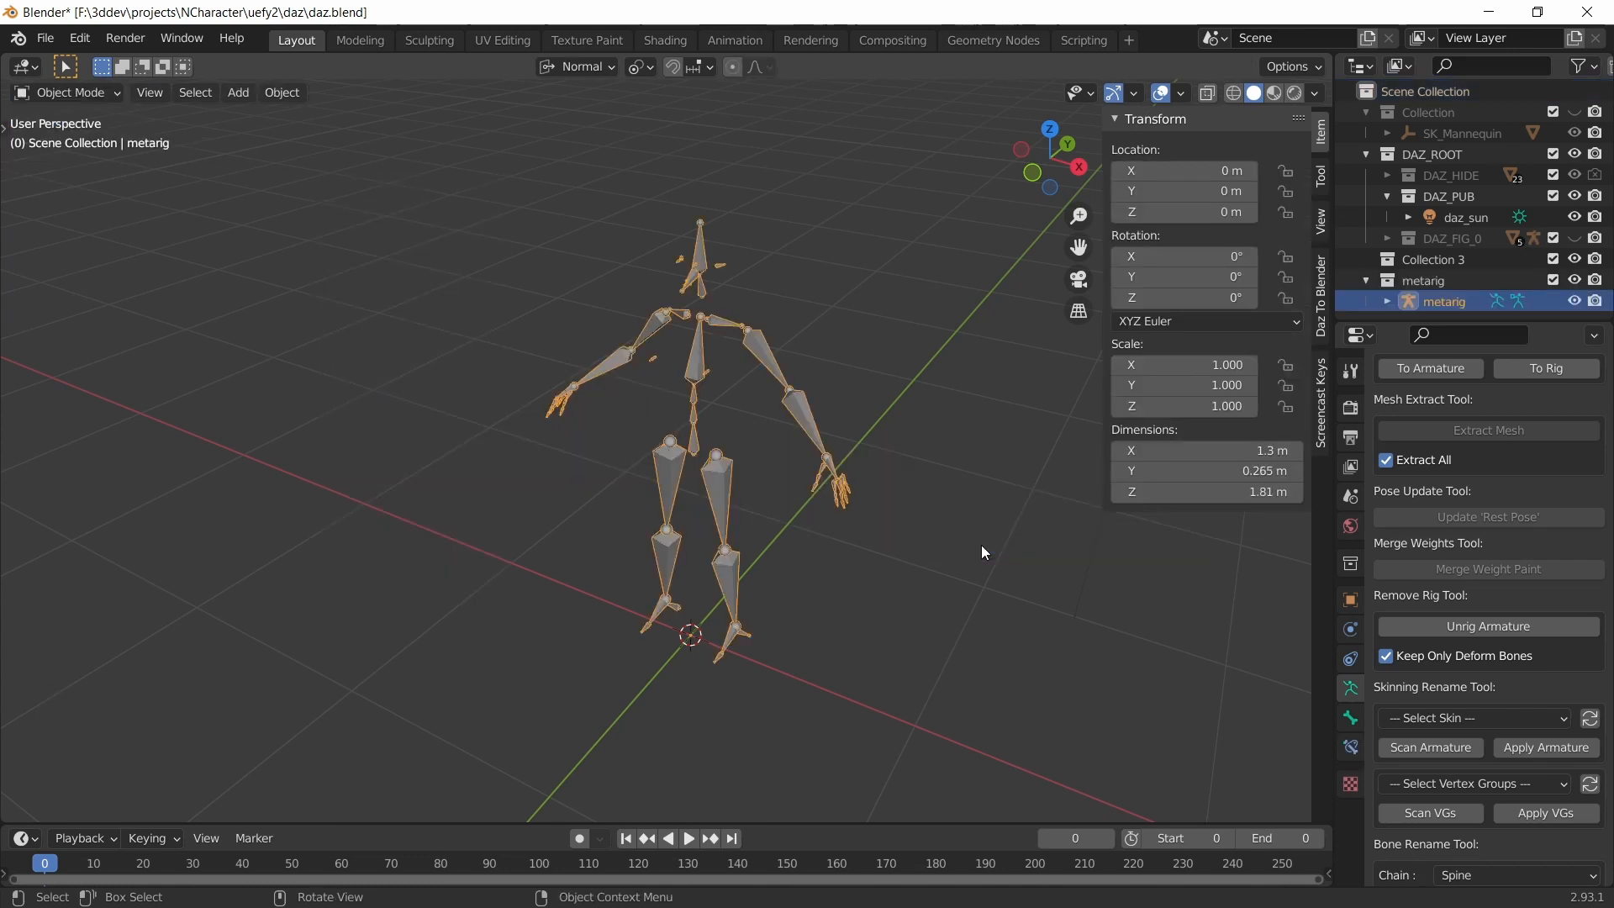
- Enter Edit Mode on the metarig, deselect all its bones and set the viewport shading to wireframe
scroll(824, 510, "up", 1)
middle_click_drag(780, 356, 745, 456, "shift")
scroll(744, 456, "up", 2)
middle_click_drag(714, 343, 693, 457, "shift")
middle_click_drag(693, 457, 574, 490)
scroll(631, 367, "up", 2)
key("Tab")
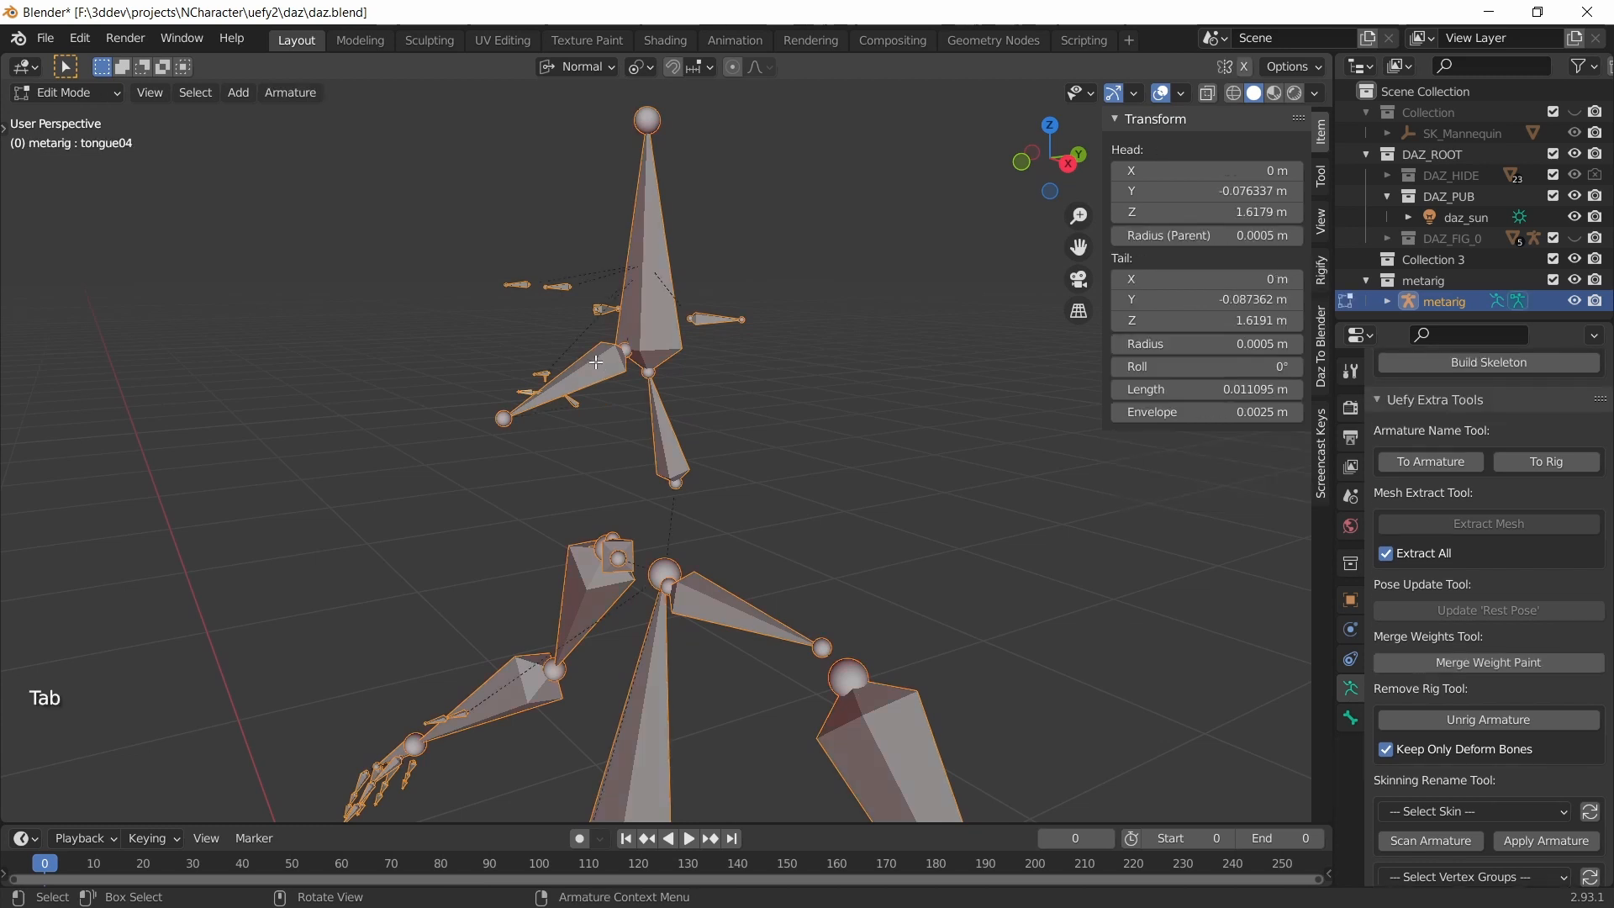
key("alt+a")
key("z")
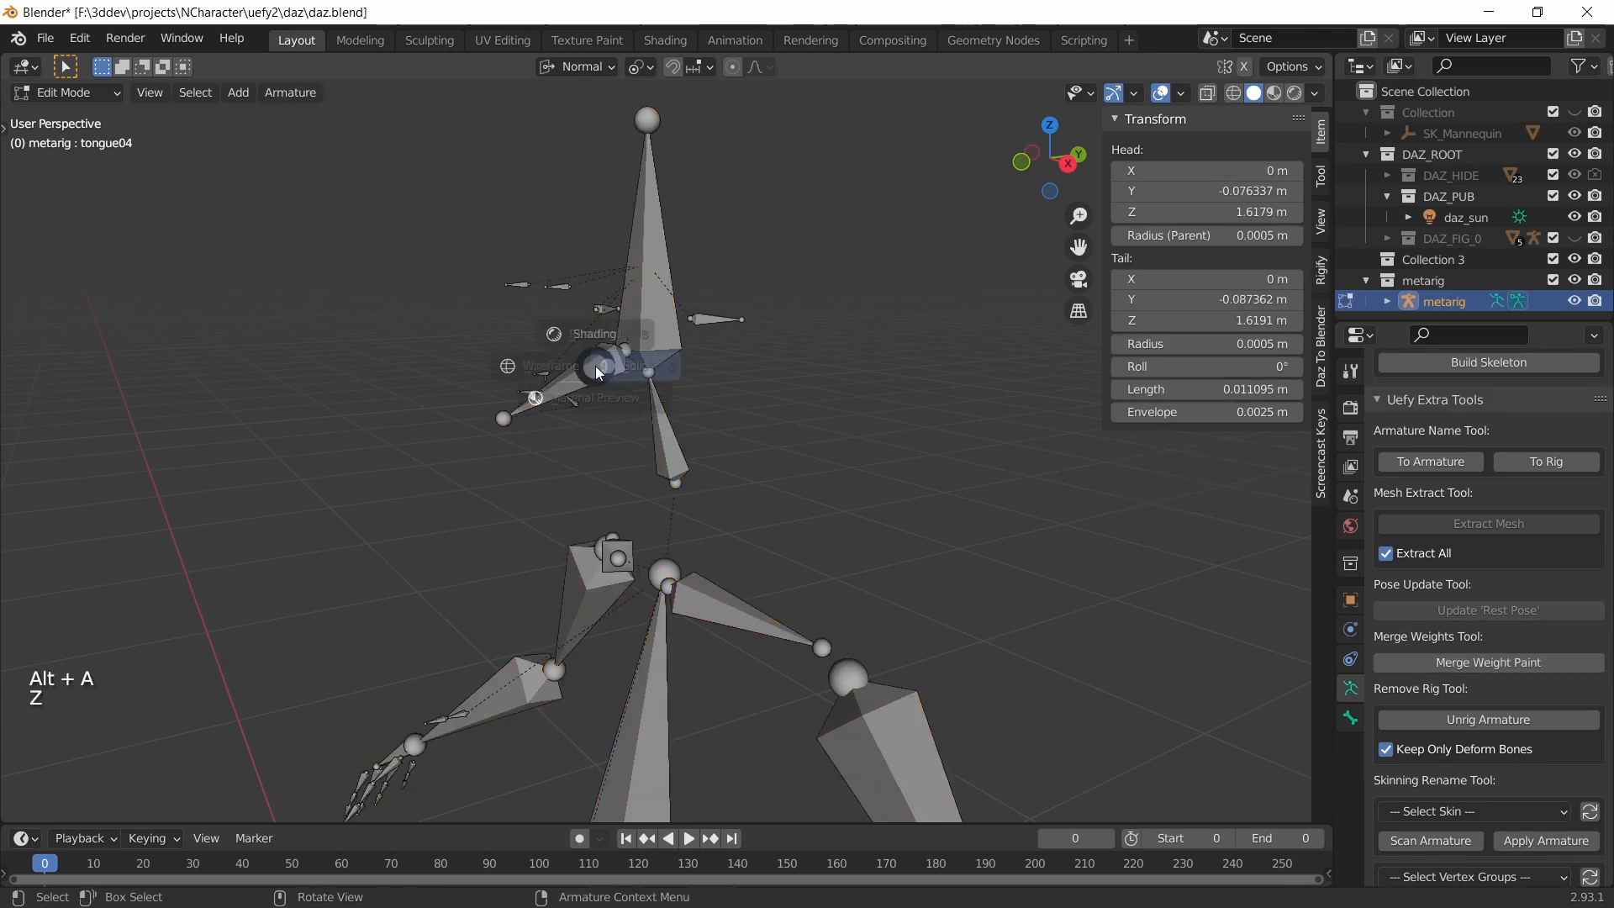
left_click(429, 368)
scroll(505, 384, "up", 2)
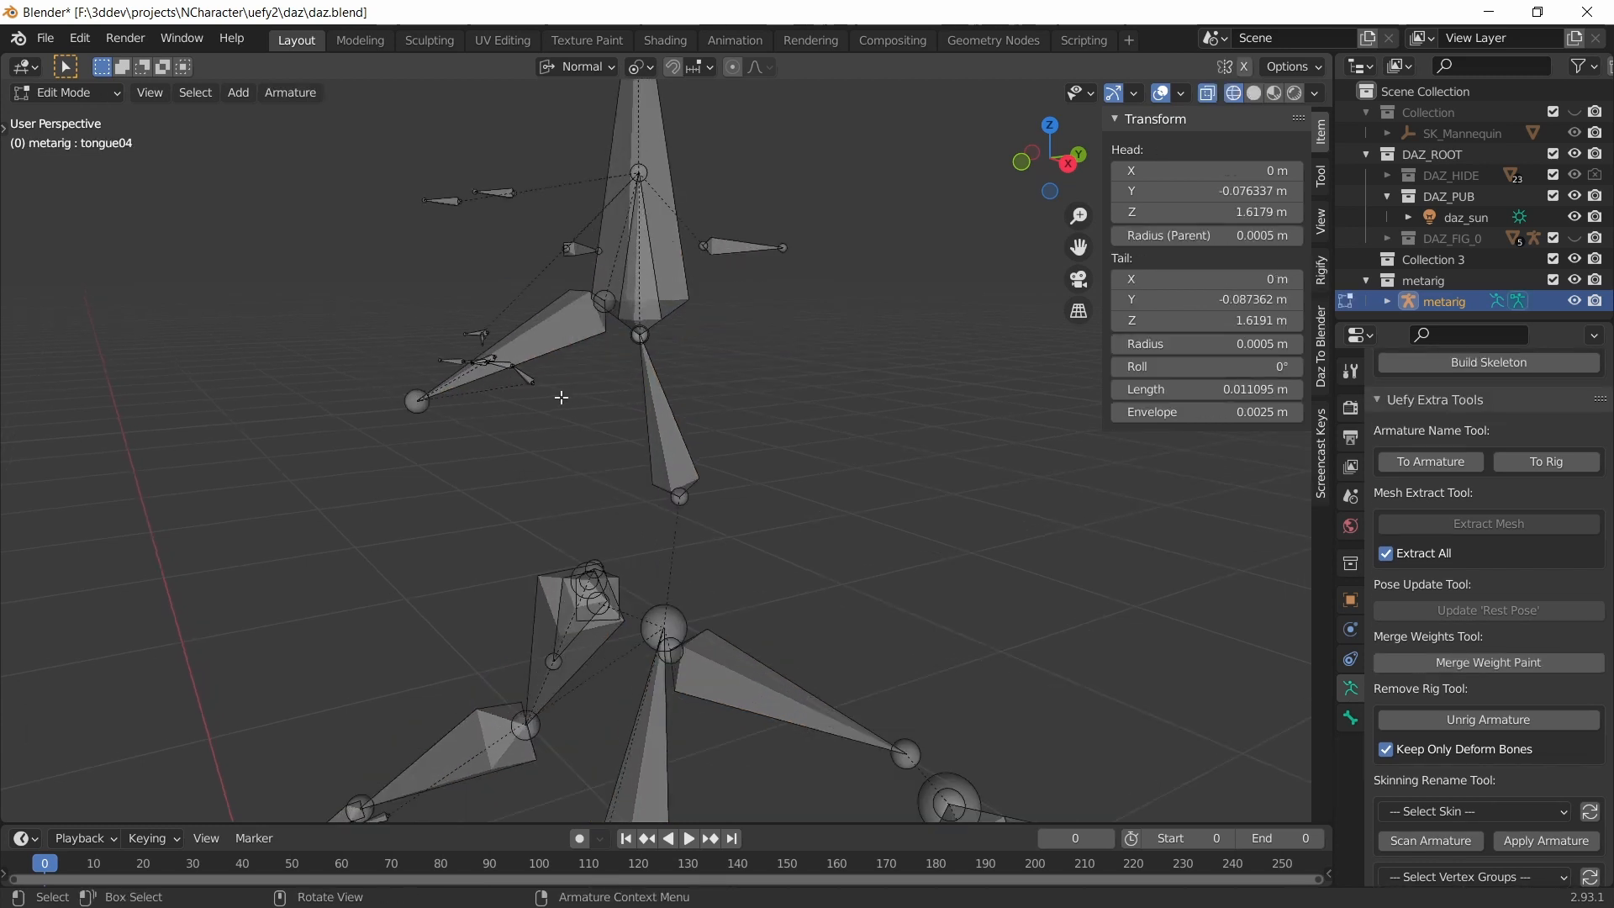
scroll(558, 497, "up", 3)
mouse_move(558, 396)
middle_mouse_down("shift")
mouse_move(558, 497)
mouse_move(588, 439)
mouse_move(571, 421)
middle_mouse_up("shift")
scroll(588, 437, "down", 3)
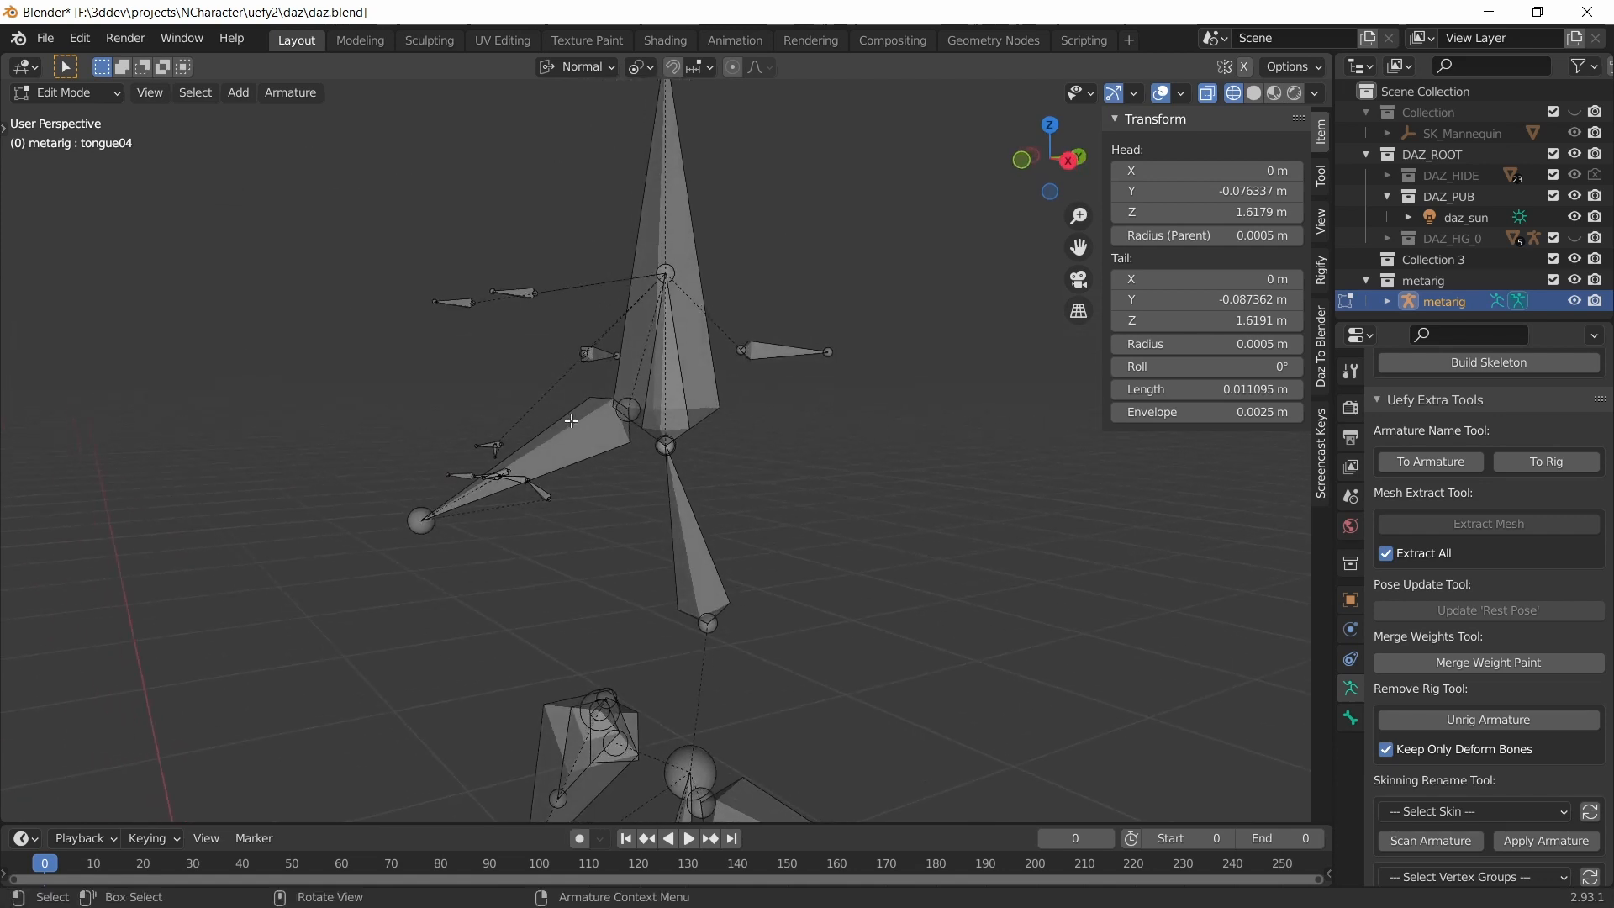
- Examine the metarig's head, face, ear and eye bones by selecting them one at a time
left_click(672, 380)
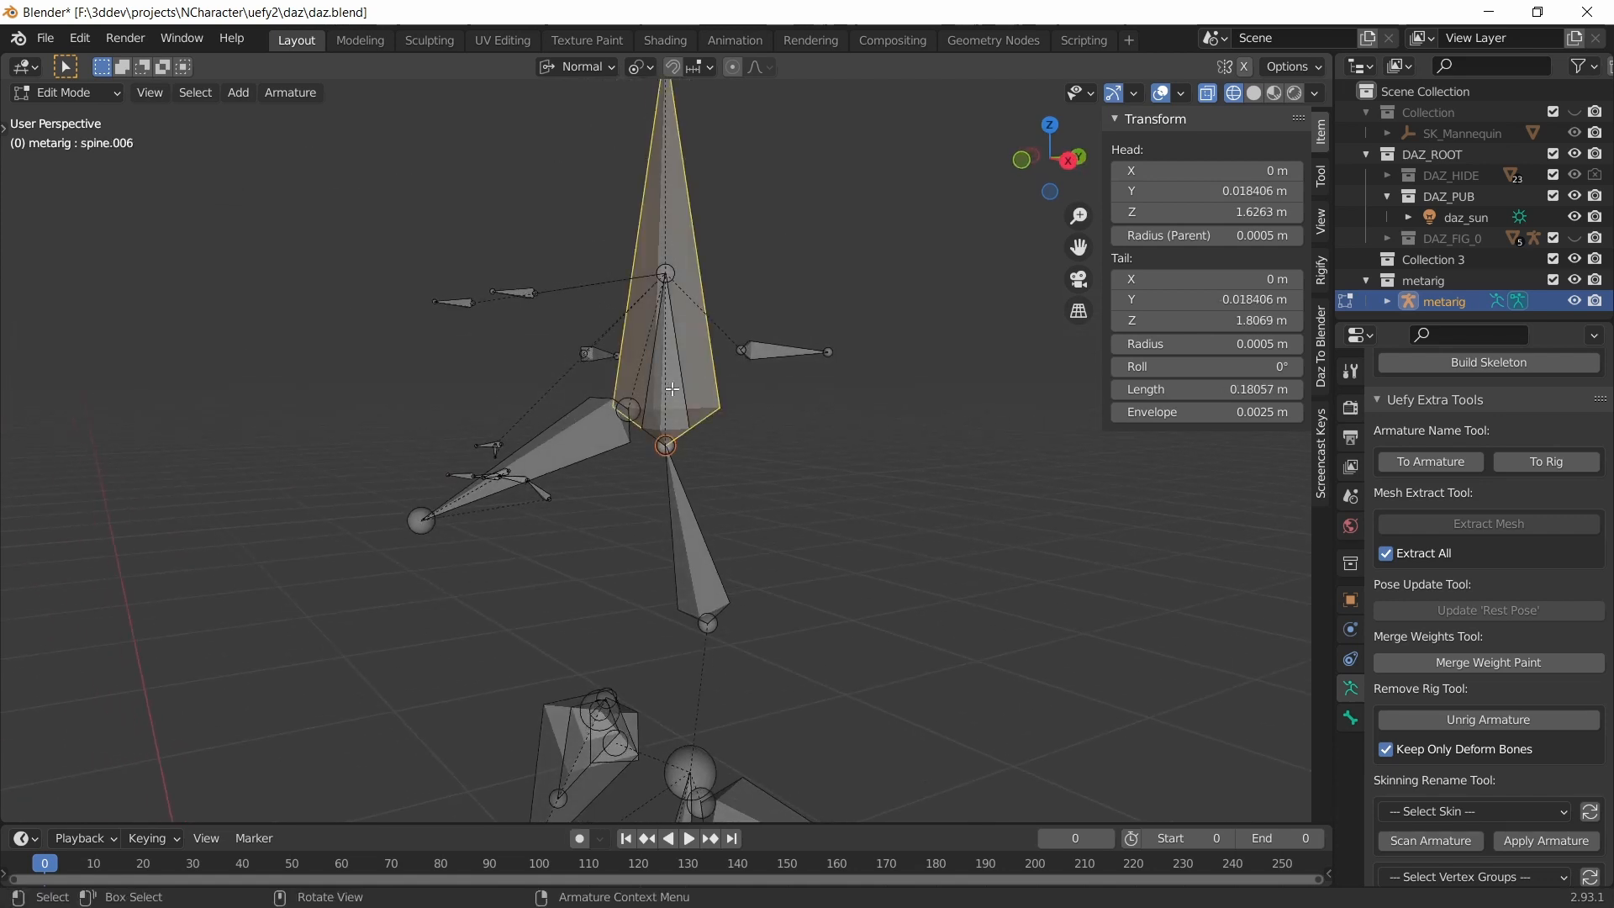
left_click(669, 389)
key("g")
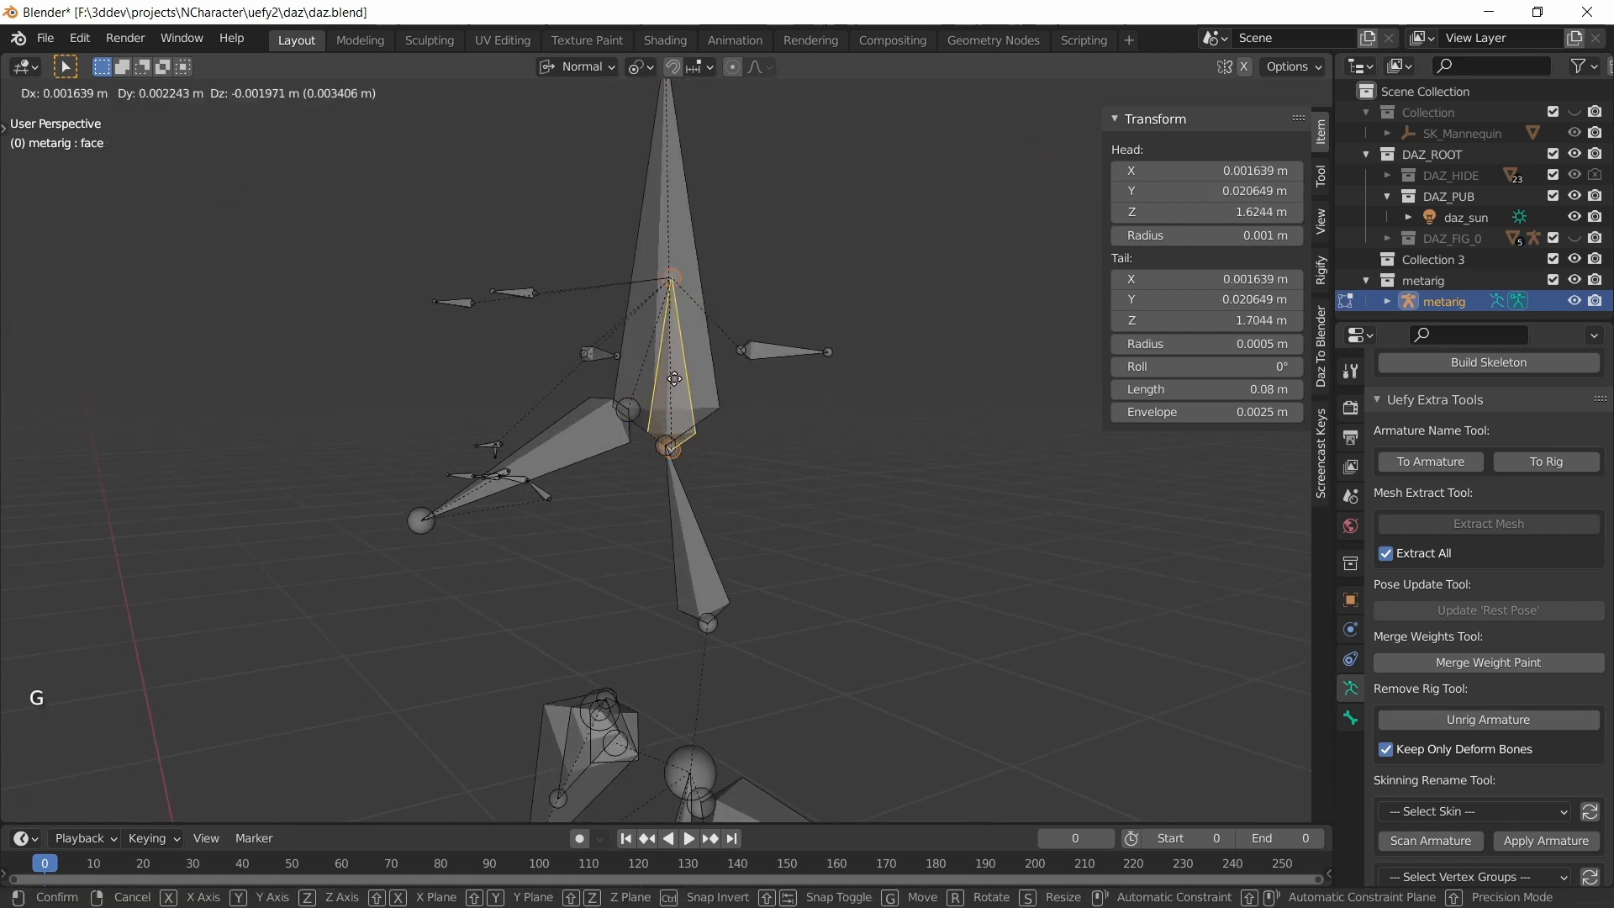
key("Escape")
middle_click_drag(730, 385, 750, 389)
left_click(785, 360)
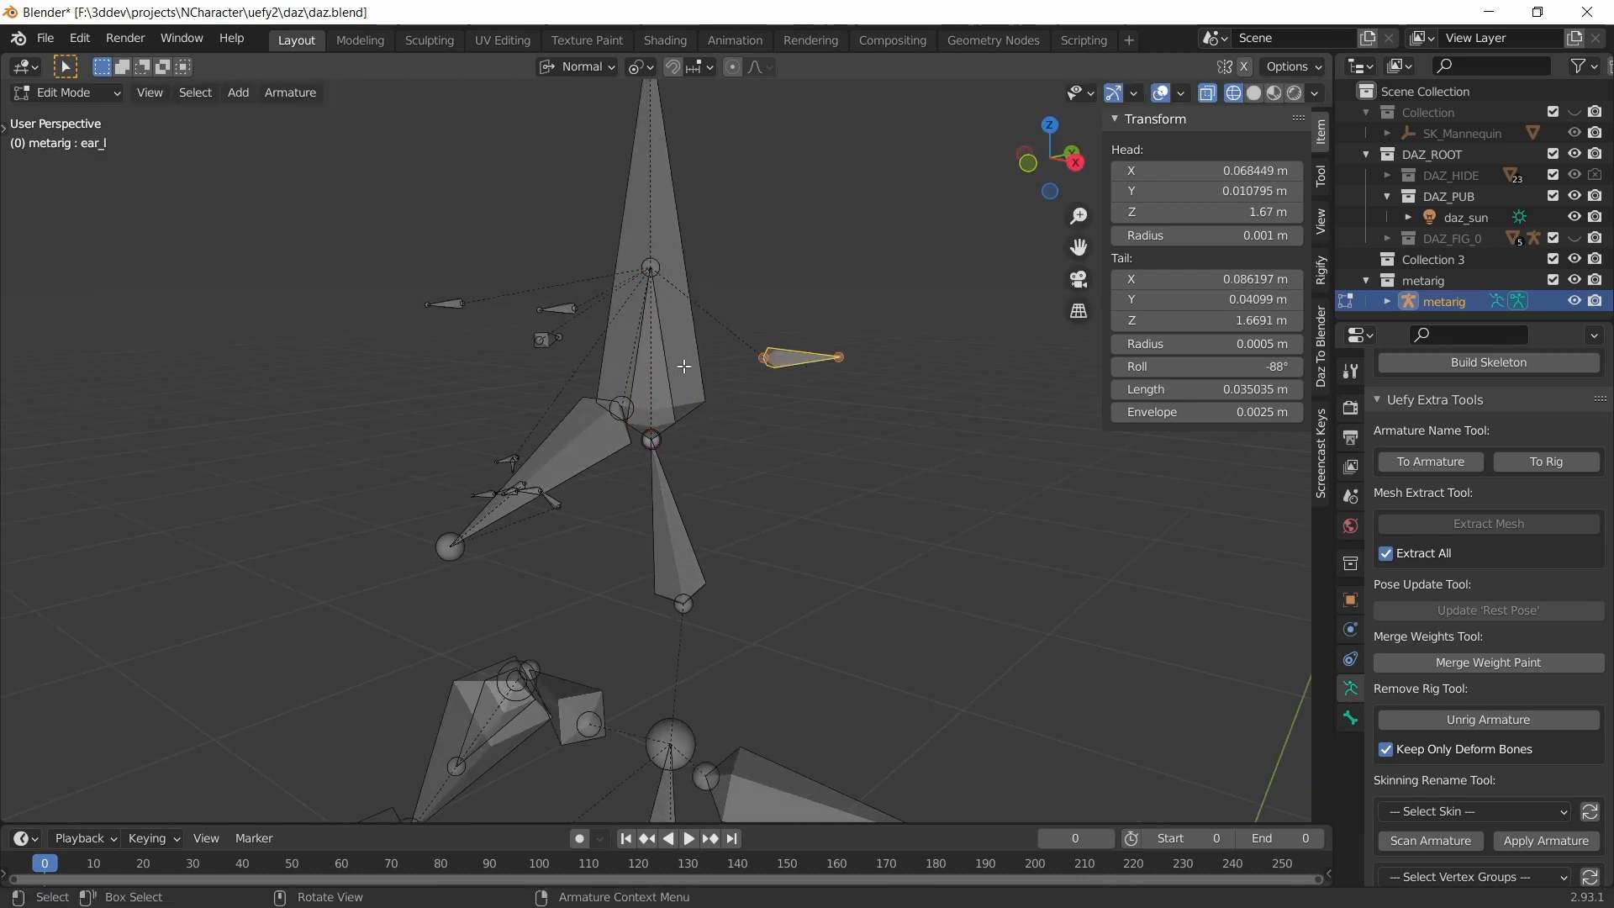
left_click(538, 347)
left_click(556, 311)
left_click(444, 315)
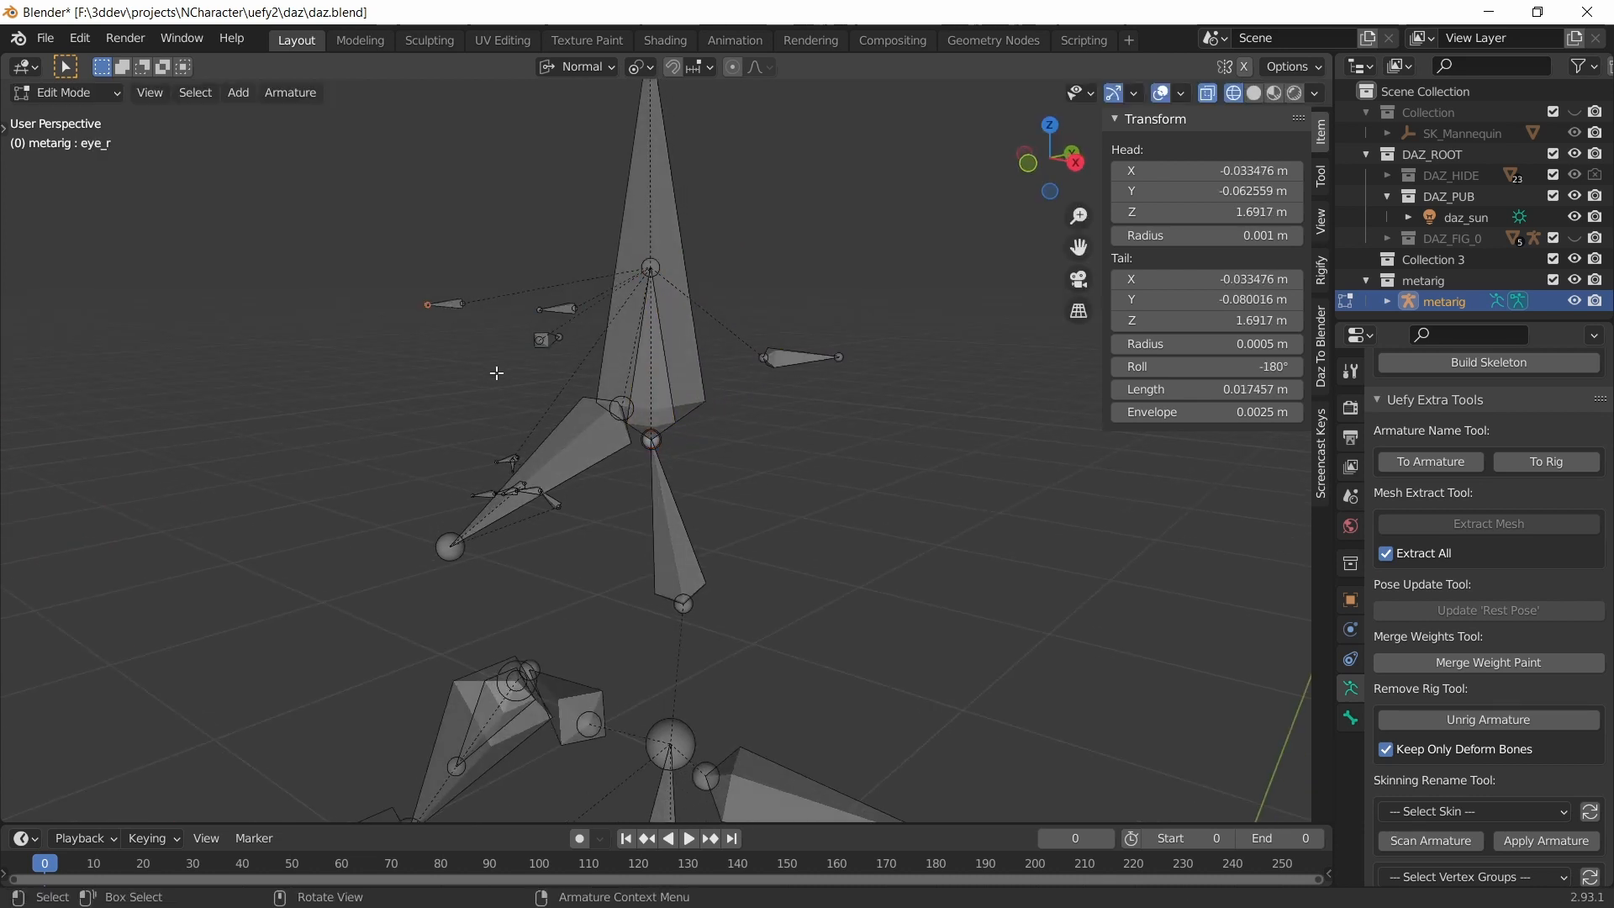
- Examine the metarig's jaw root, tongue and teeth bones by selecting them one at a time
left_click(583, 469)
middle_click_drag(584, 484, 677, 417)
scroll(497, 477, "up", 2)
scroll(565, 424, "up", 2)
middle_click_drag(444, 433, 487, 486, "shift")
scroll(597, 487, "up", 1)
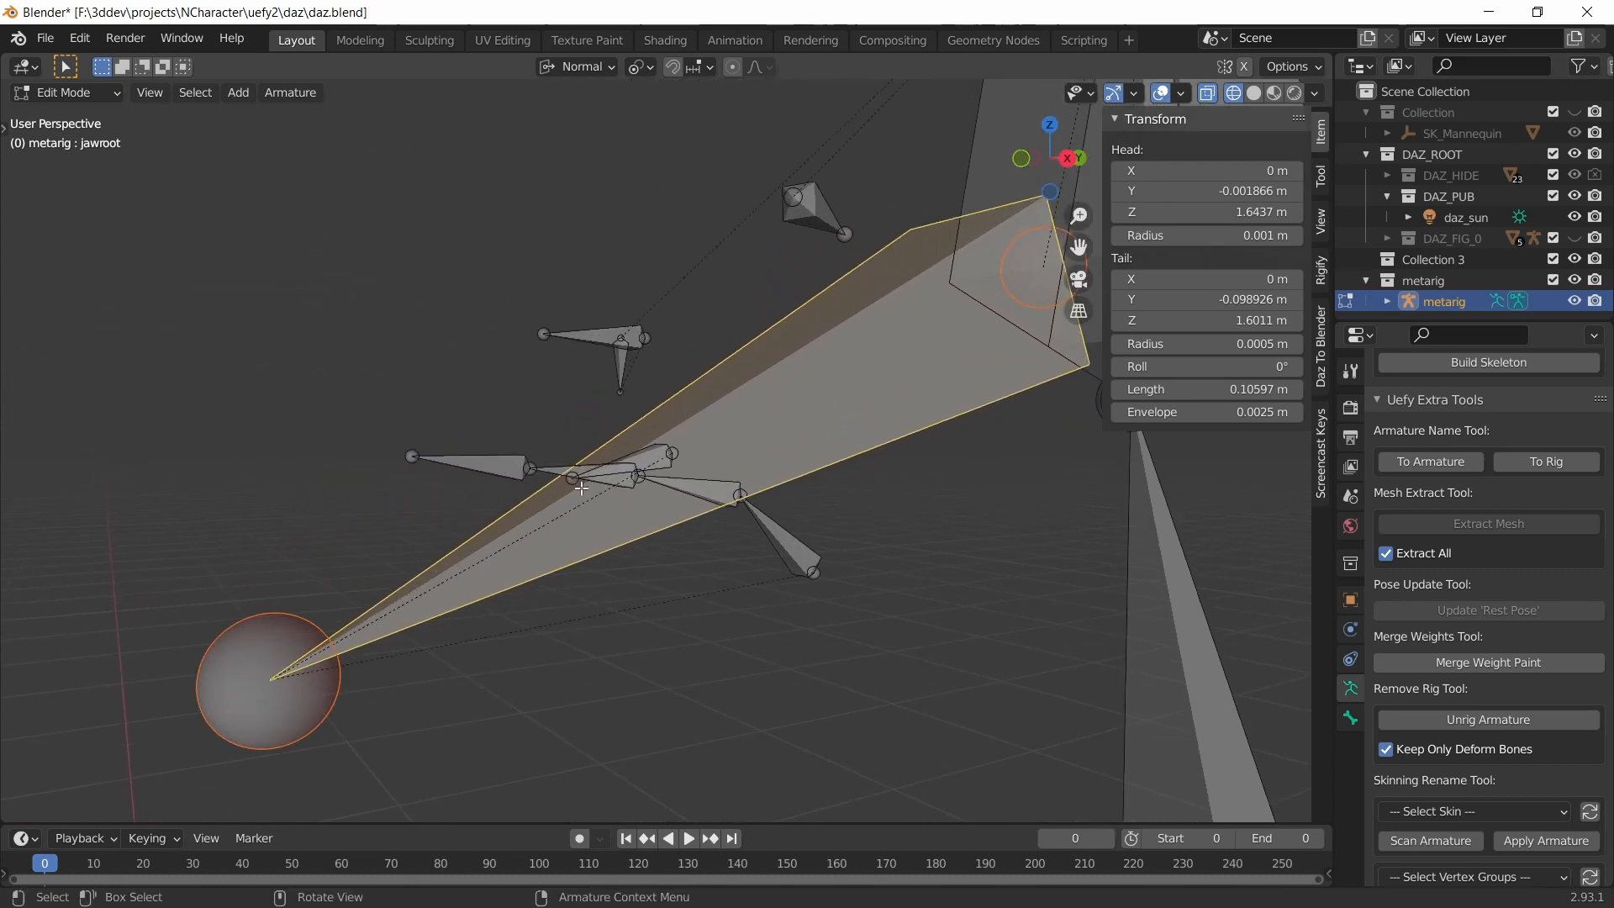
left_click(788, 554)
left_click(699, 492)
left_click(601, 479)
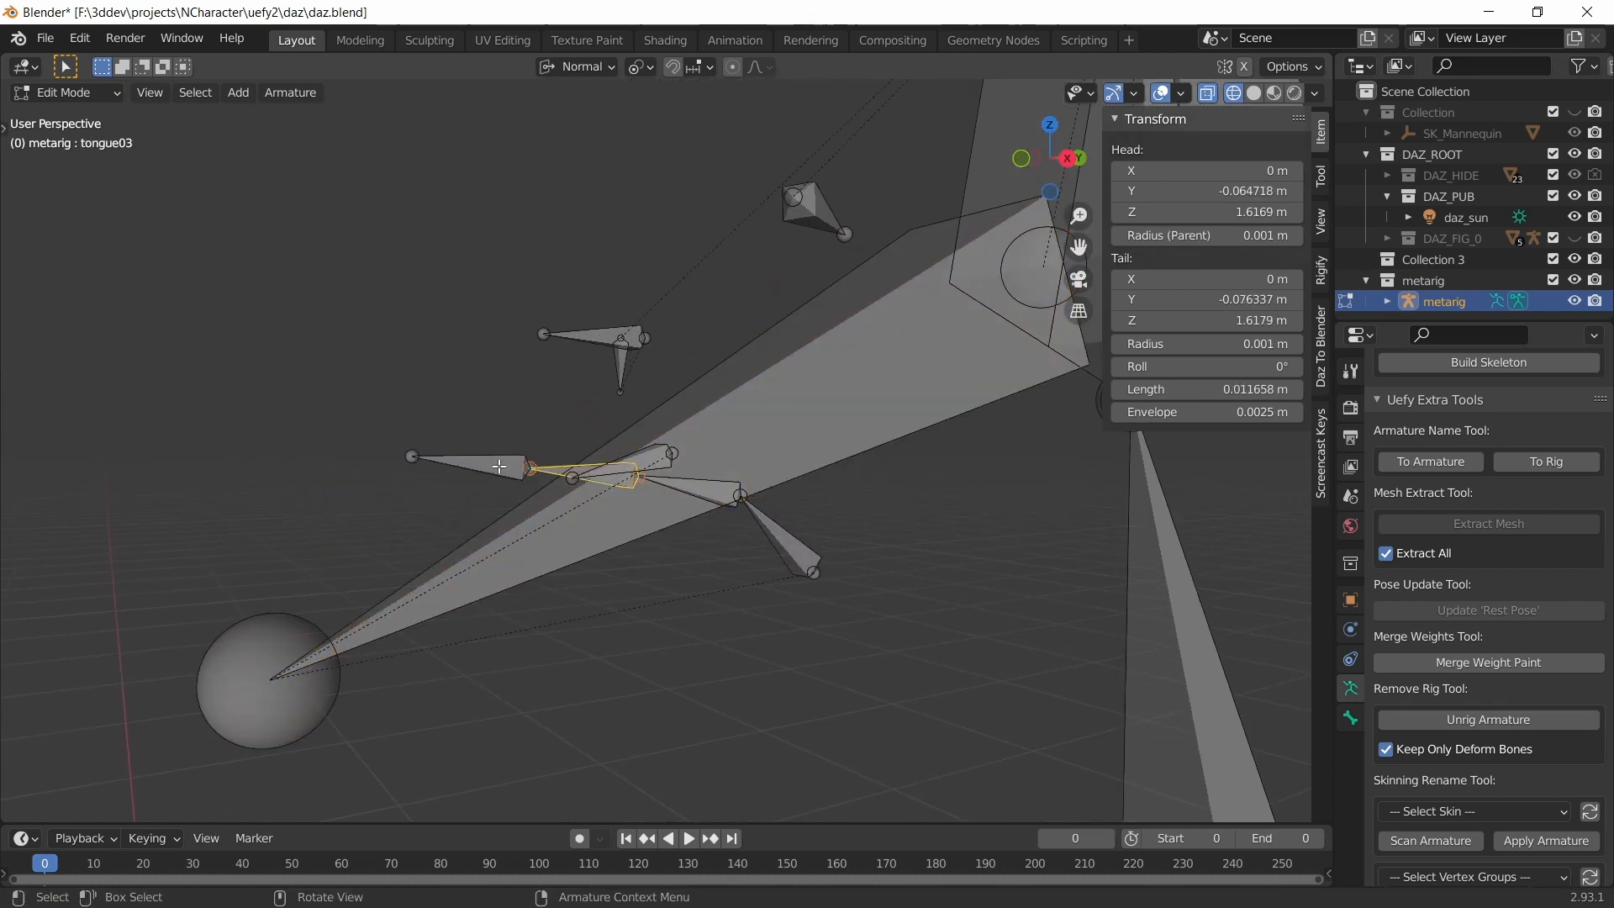
left_click(501, 468)
left_click(621, 339)
left_click(651, 452)
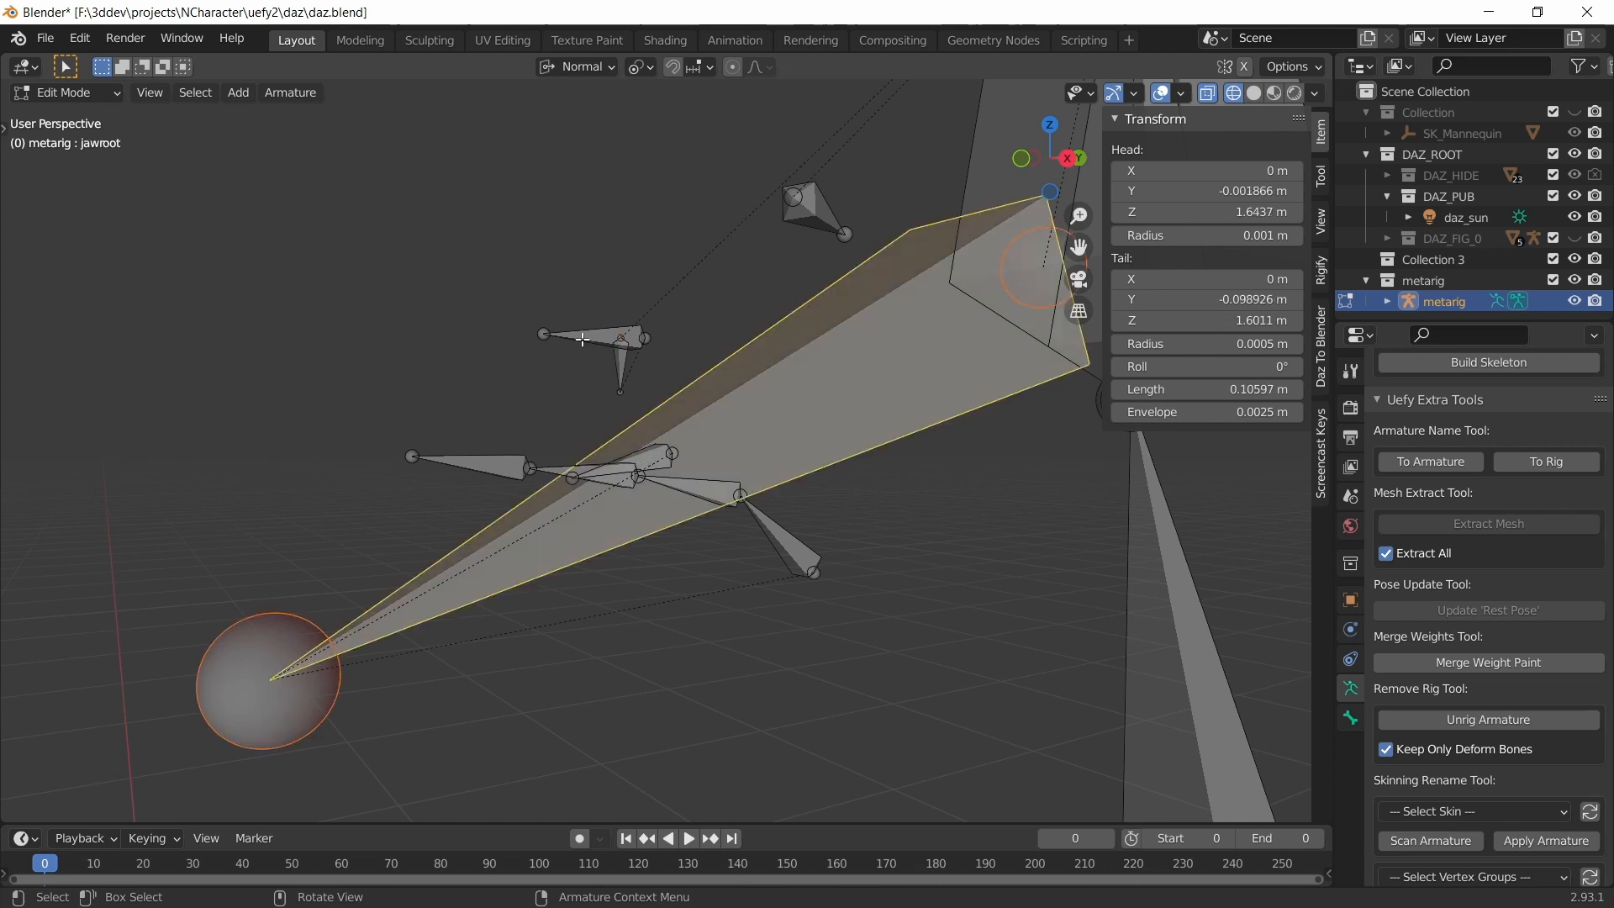
left_click(583, 341)
left_click(652, 462)
left_click(651, 462)
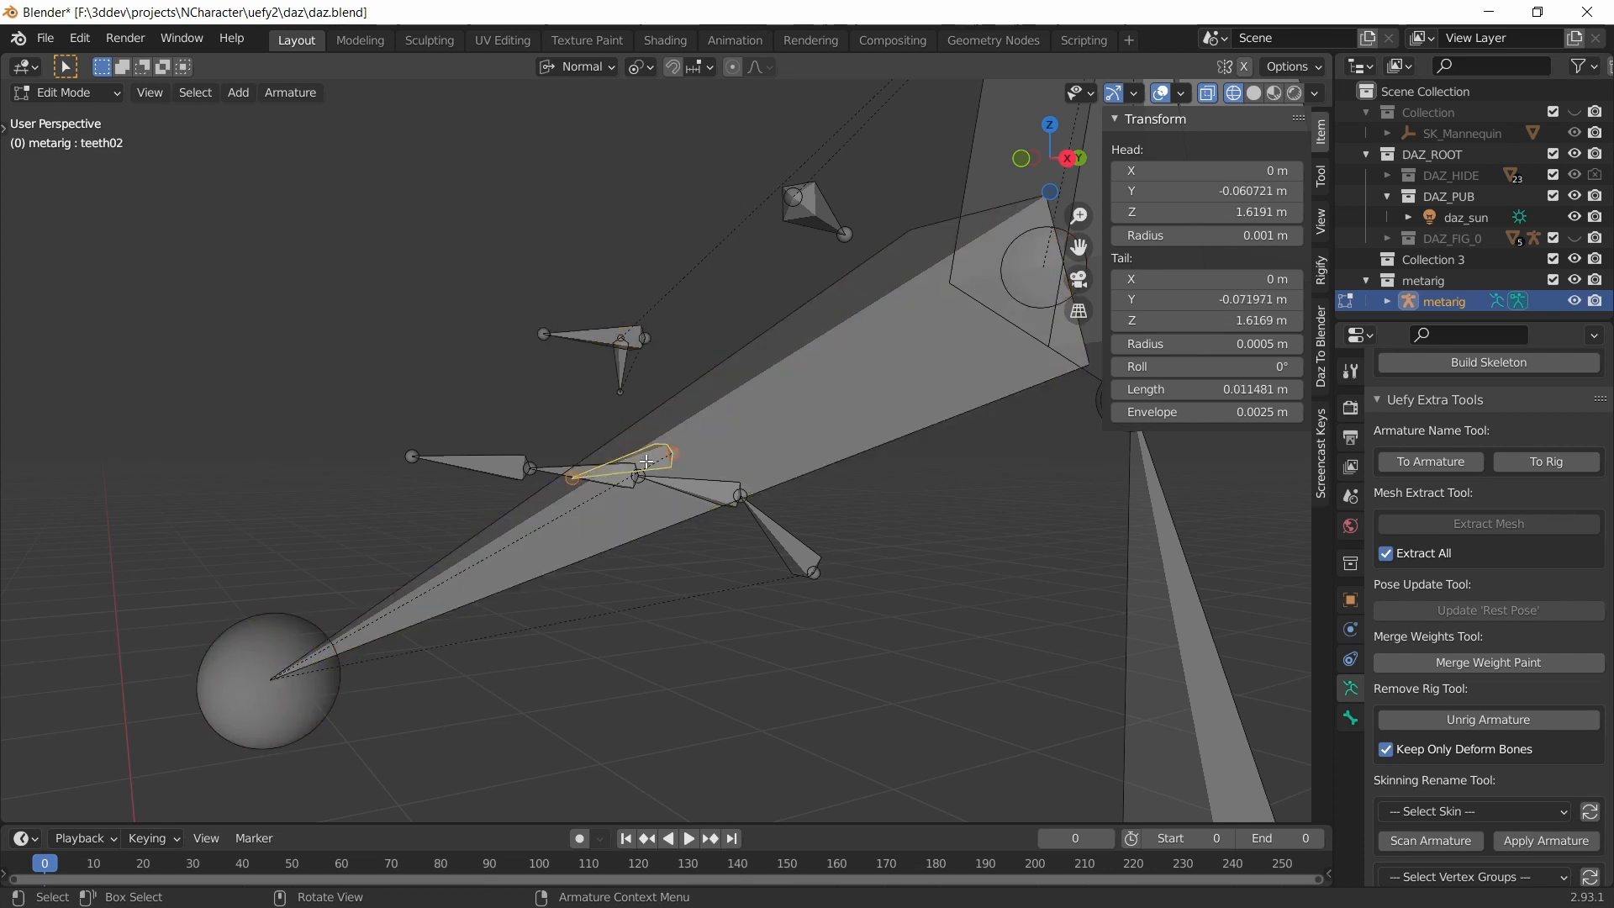
scroll(775, 439, "down", 3)
scroll(791, 355, "down", 4)
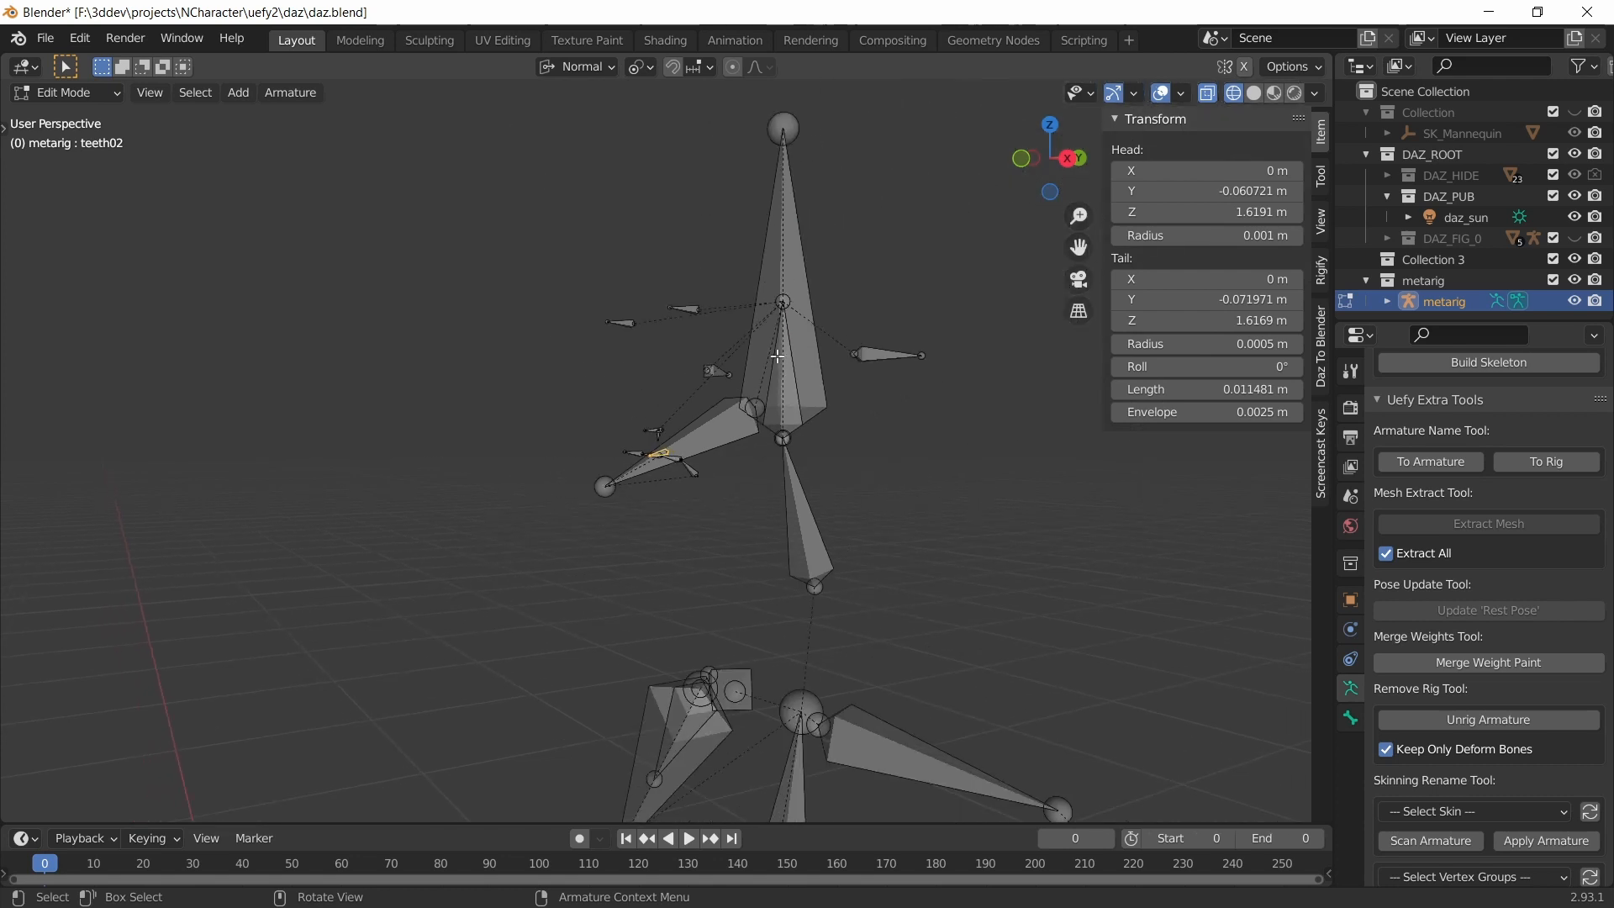
middle_click_drag(732, 382, 694, 422)
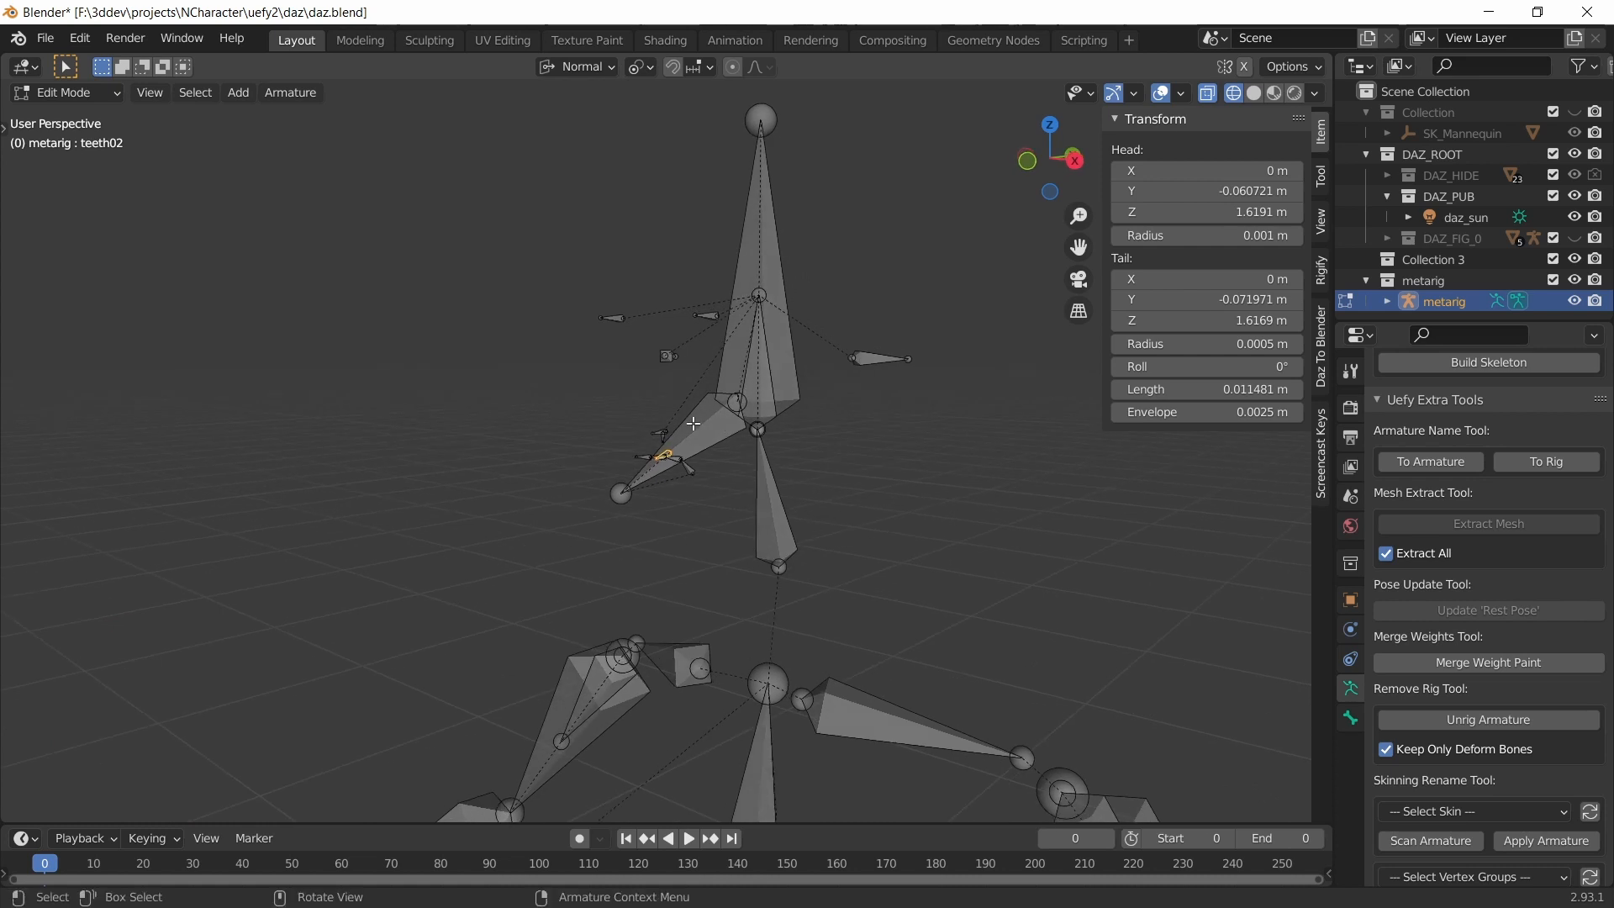
- Show the DAZ_FIG_0 collection in place of the metarig collection and set the viewport shading to solid
left_click(1576, 240)
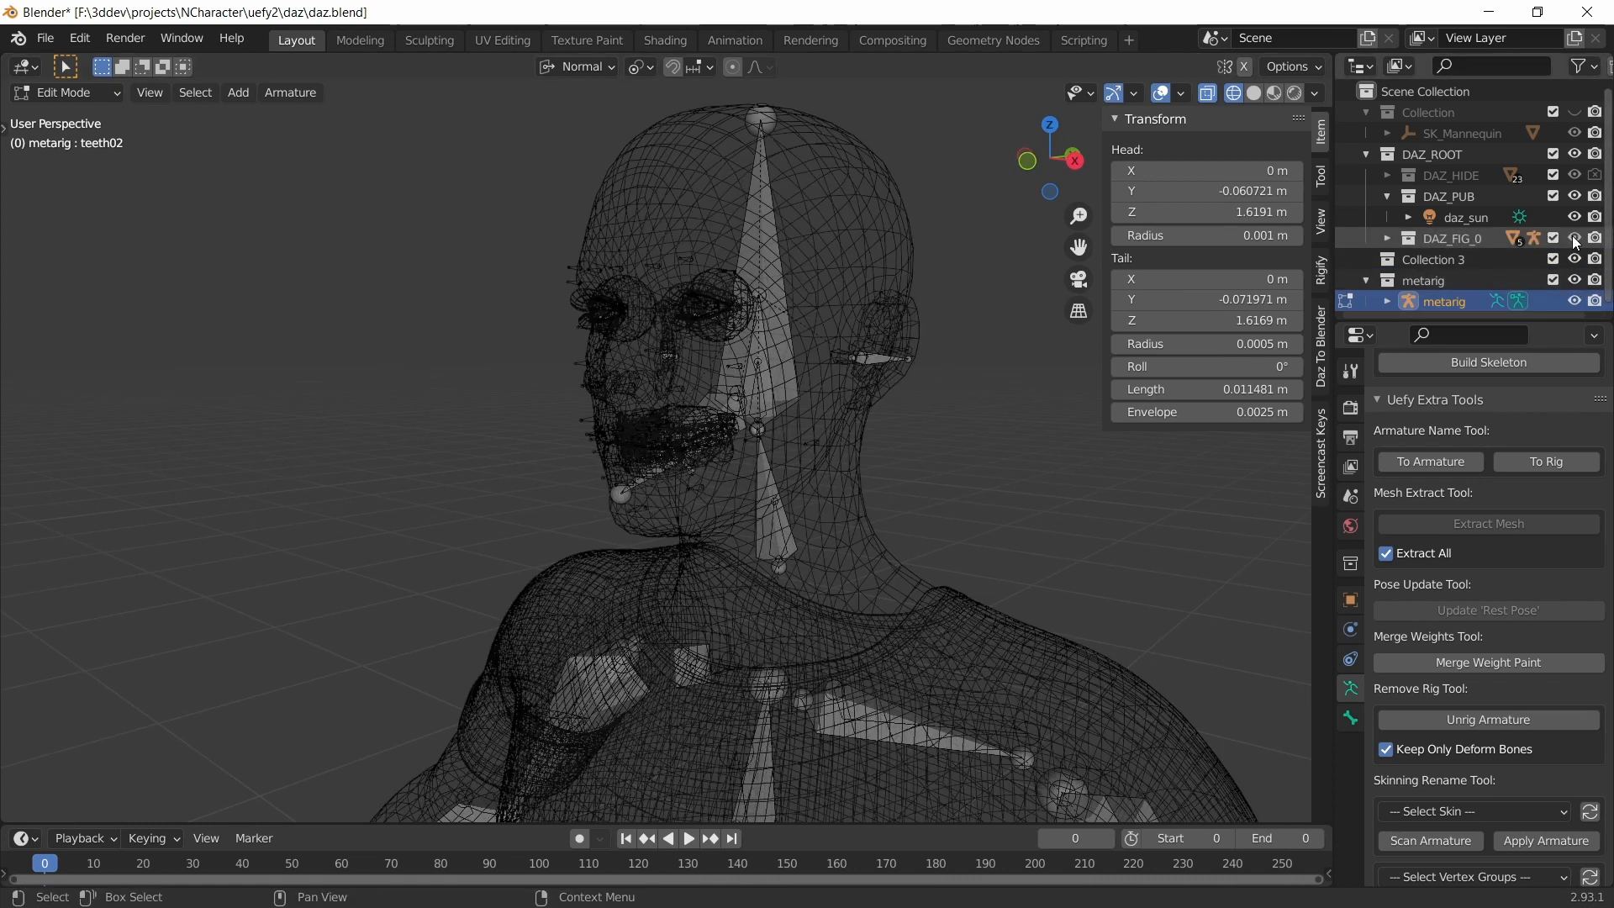
left_click(1575, 280)
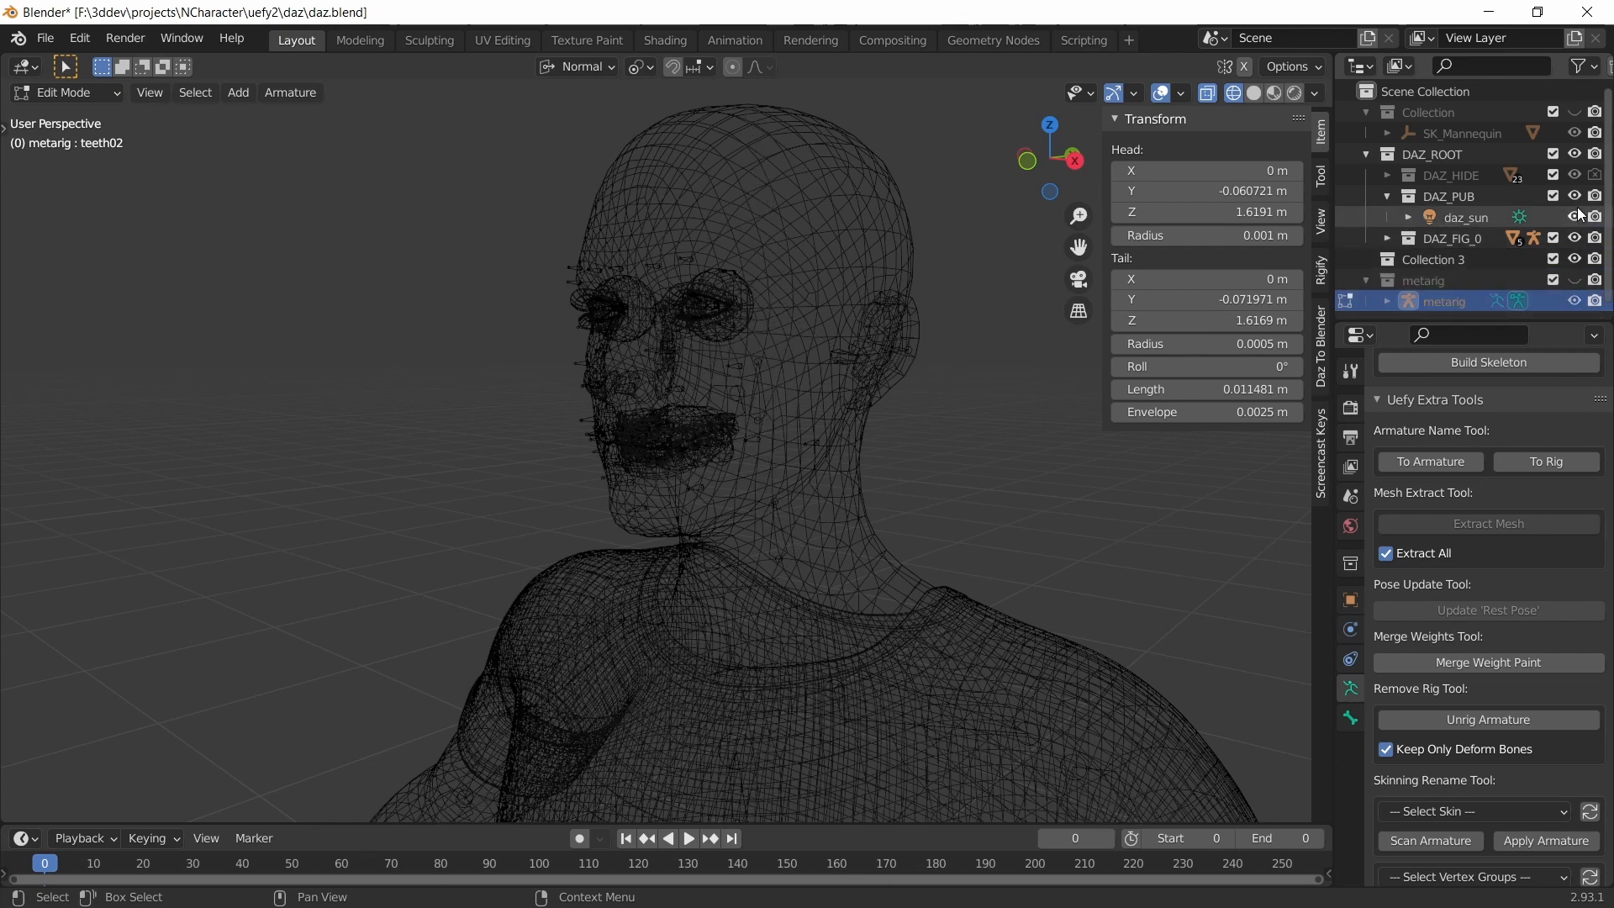
key("z")
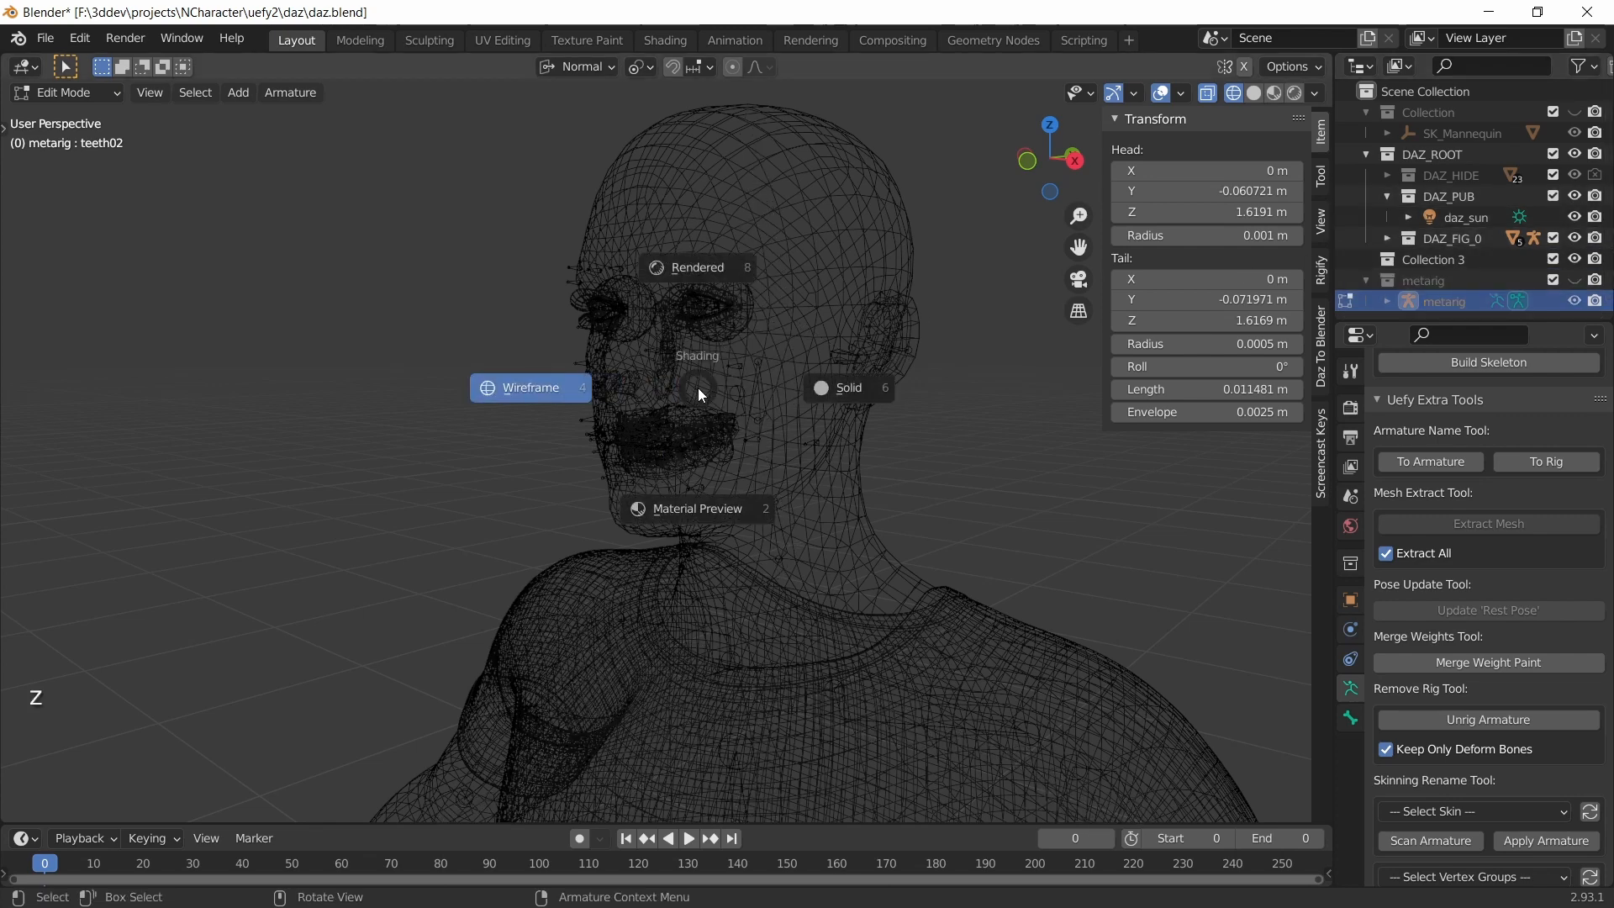
left_click(836, 386)
scroll(709, 385, "up", 5)
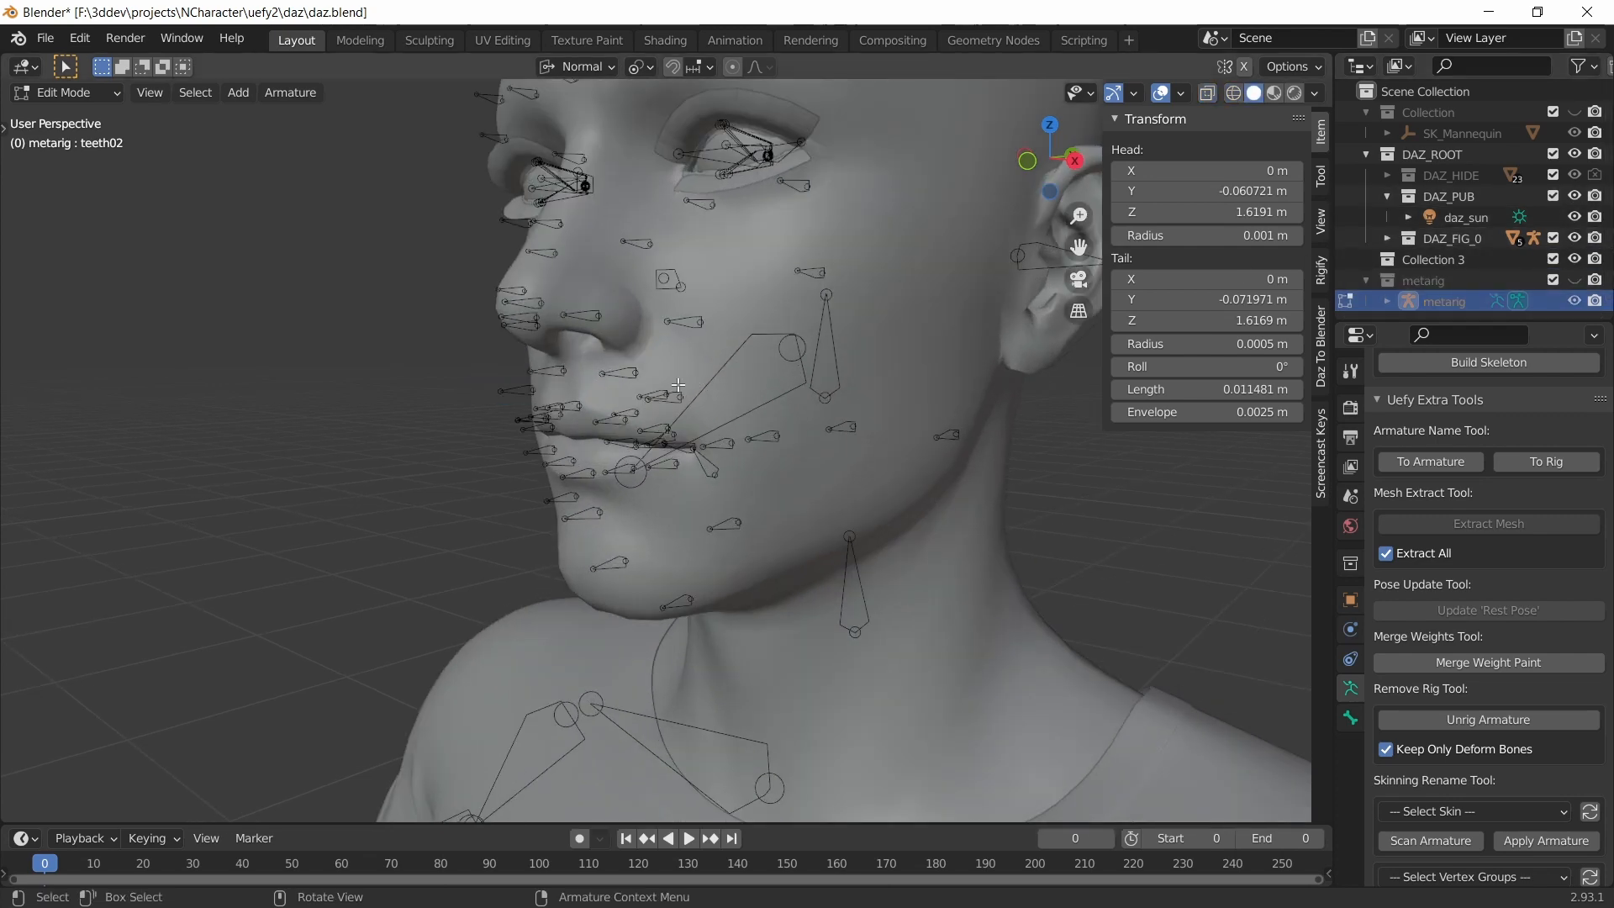
- Leave Edit Mode on the metarig and enter Edit Mode on the Genesis8_1Male armature
left_click(84, 93)
left_click(74, 117)
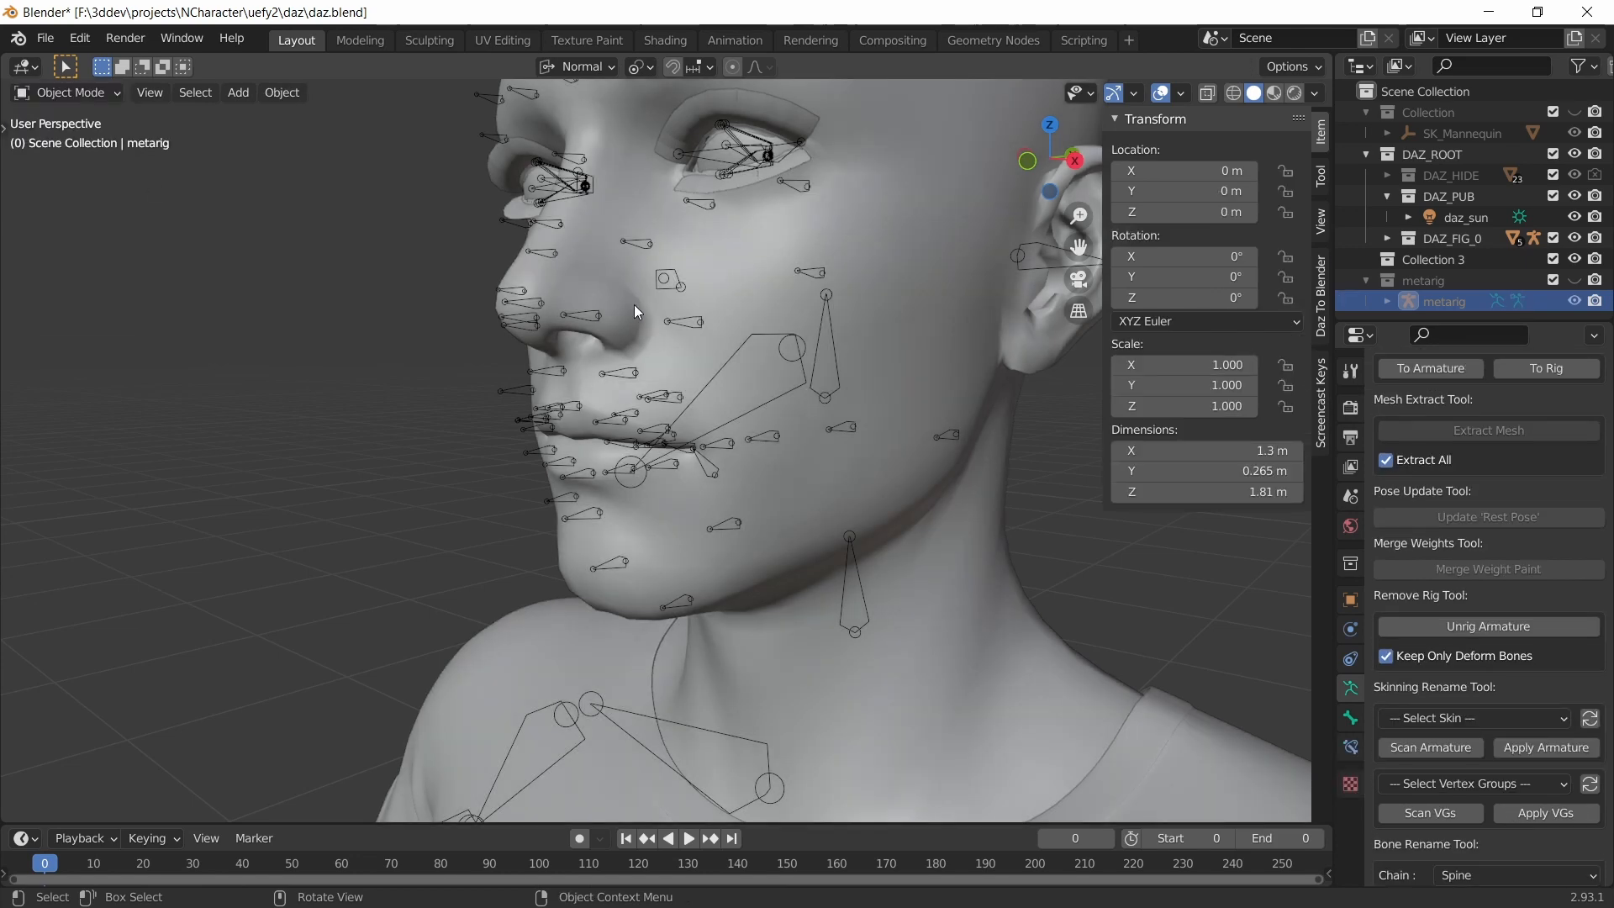
left_click(663, 278)
key("Tab")
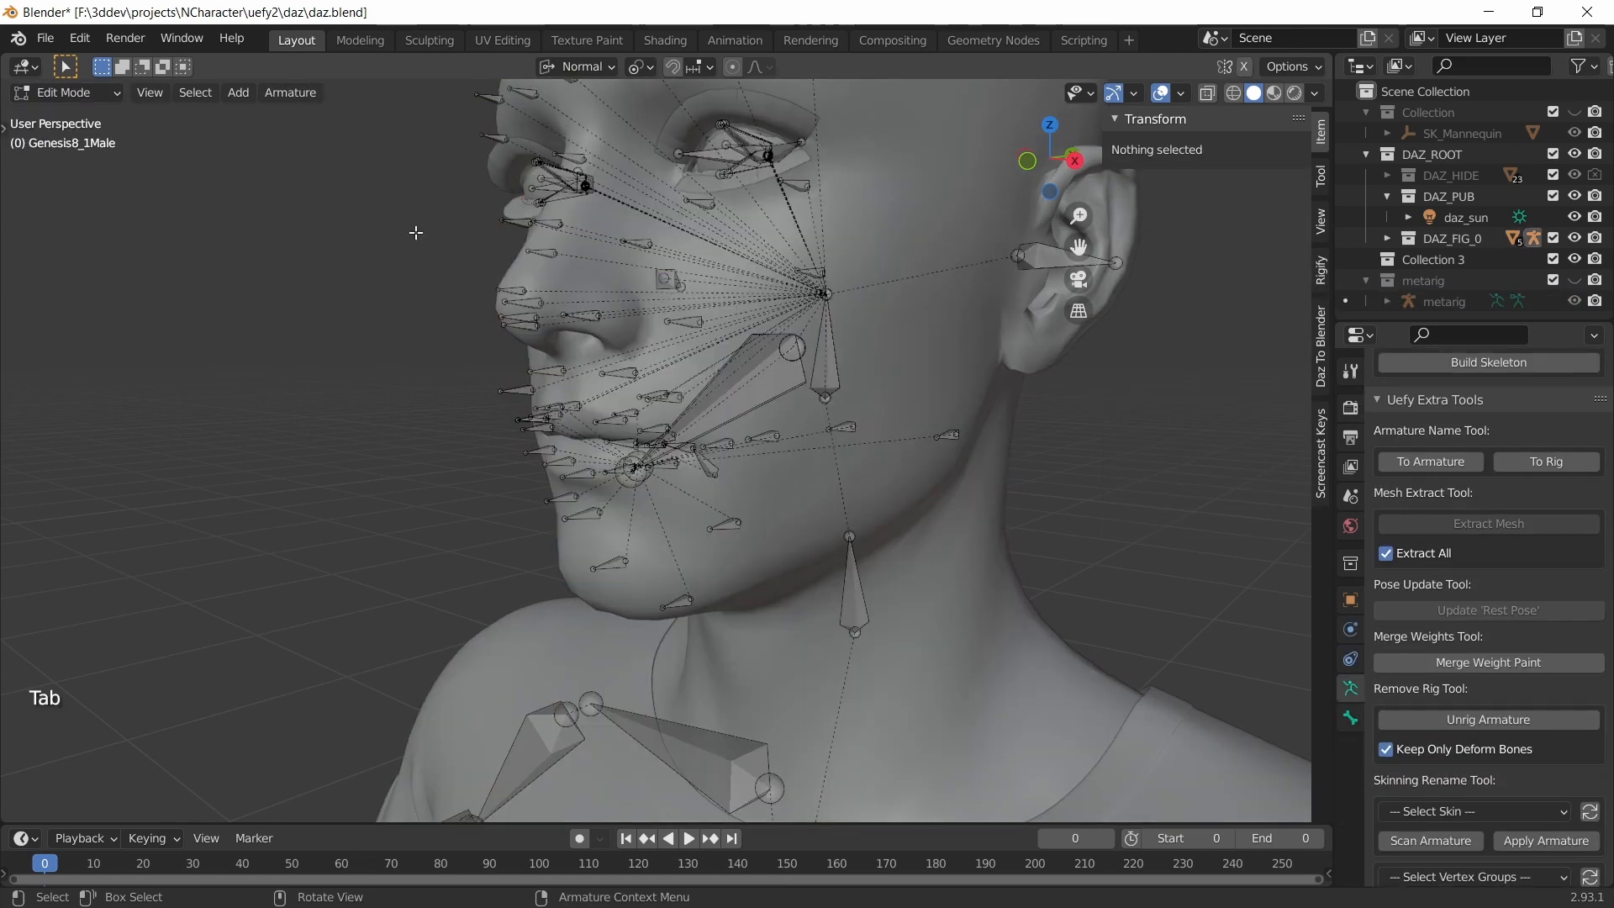
- Examine the Genesis8_1Male facial bones around the mouth, cheek and jaw, selecting several of them one at a time
middle_click_drag(686, 415, 757, 393)
scroll(756, 393, "down", 2)
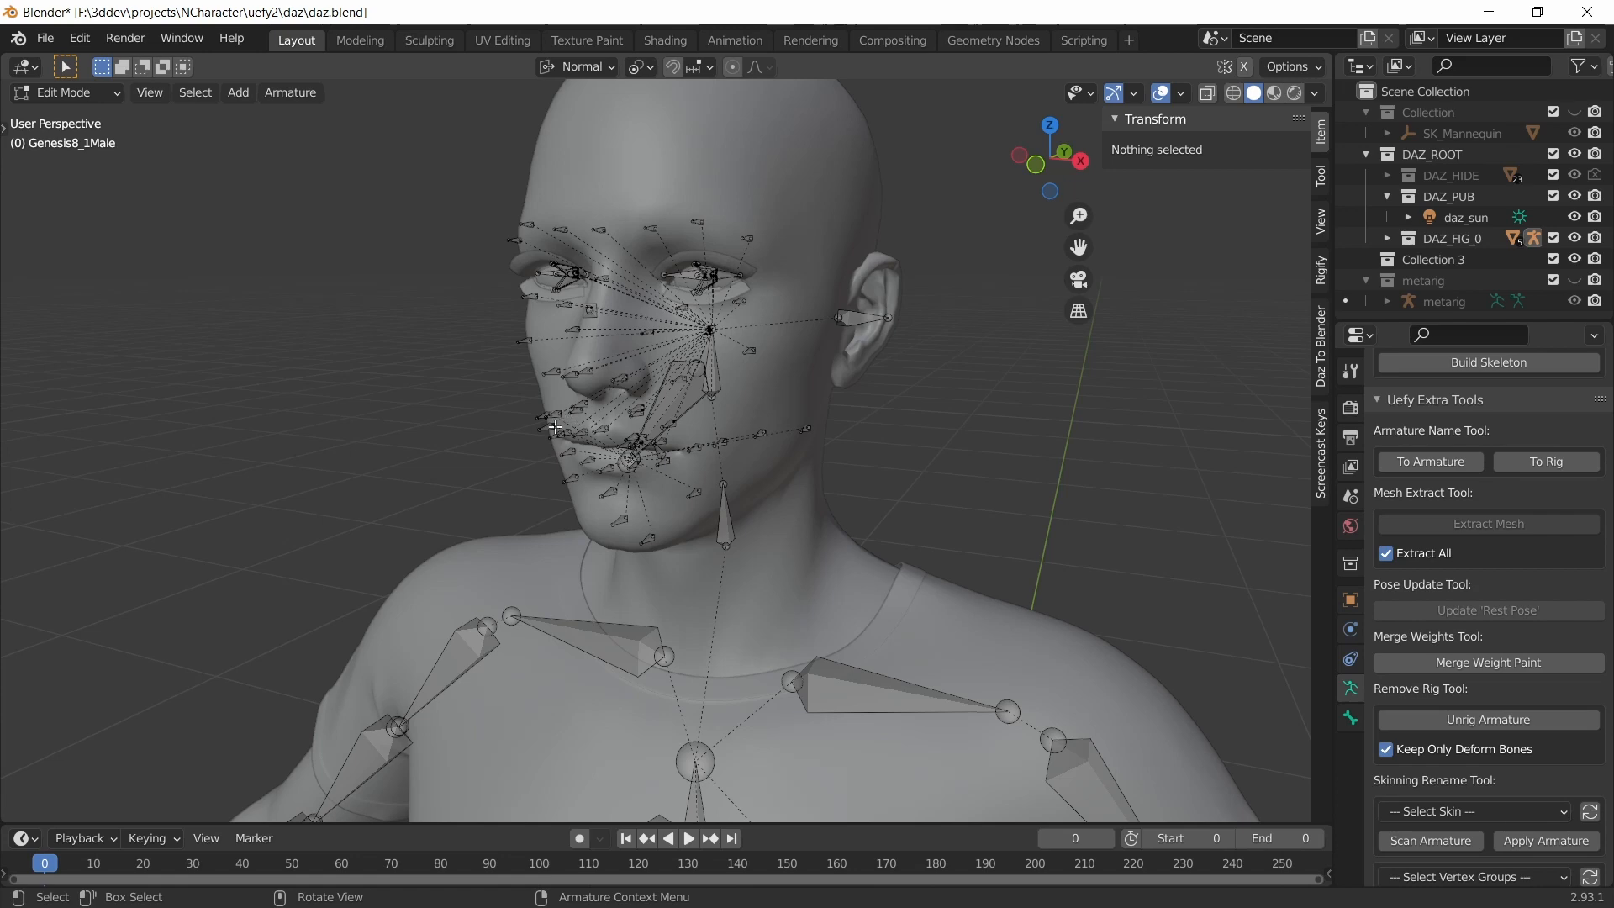
middle_click_drag(611, 439, 555, 438, "alt")
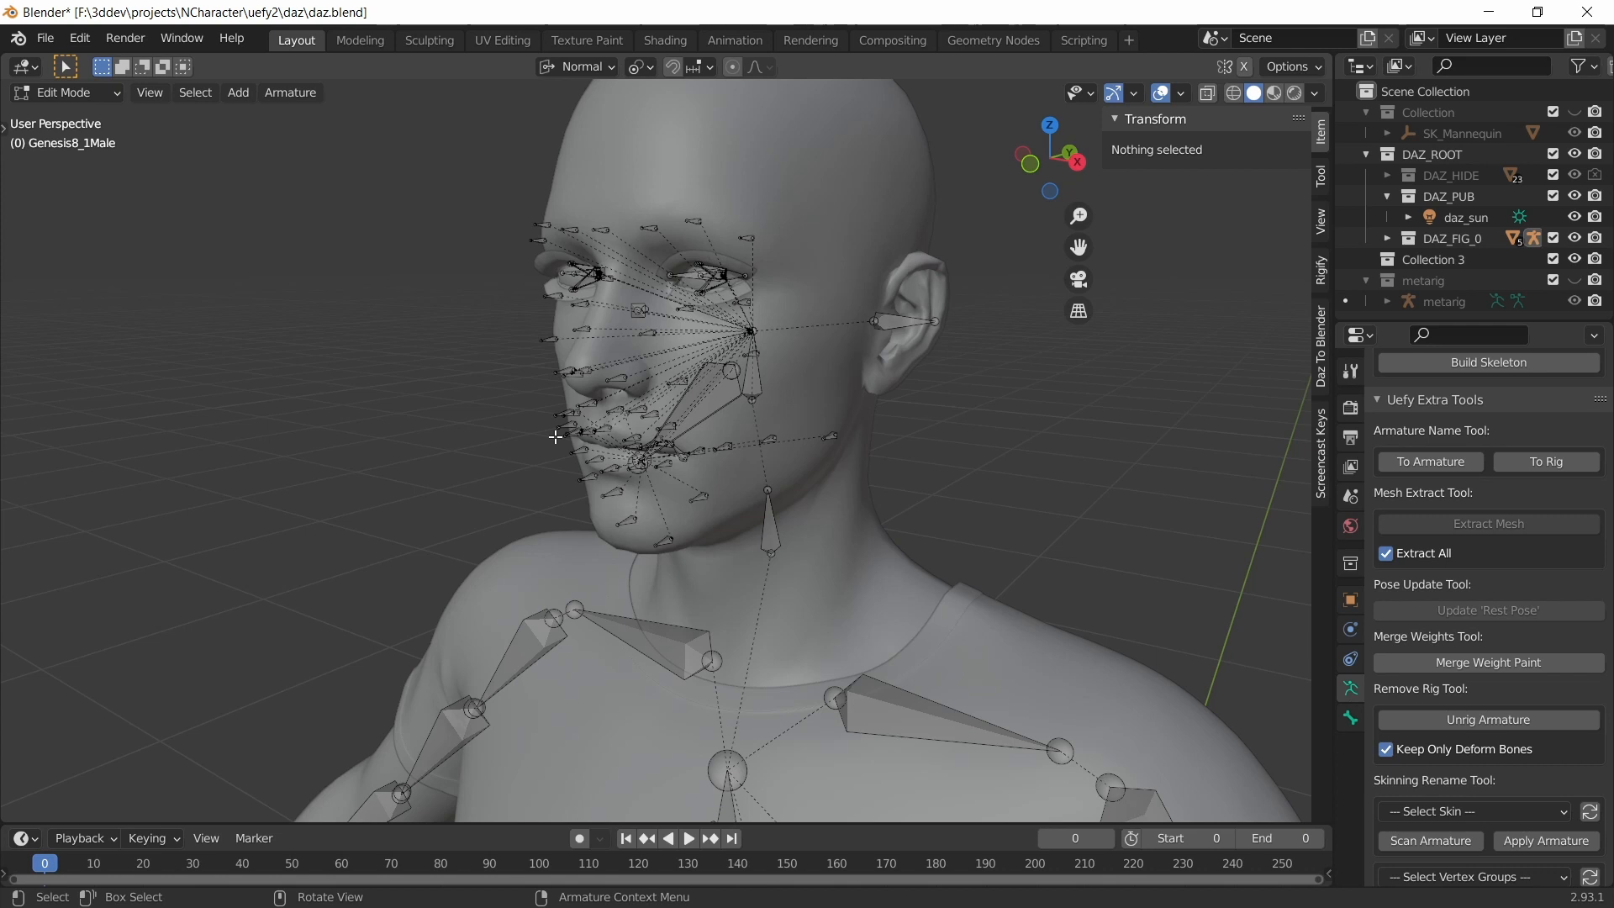
middle_click_drag(555, 437, 605, 430, "alt")
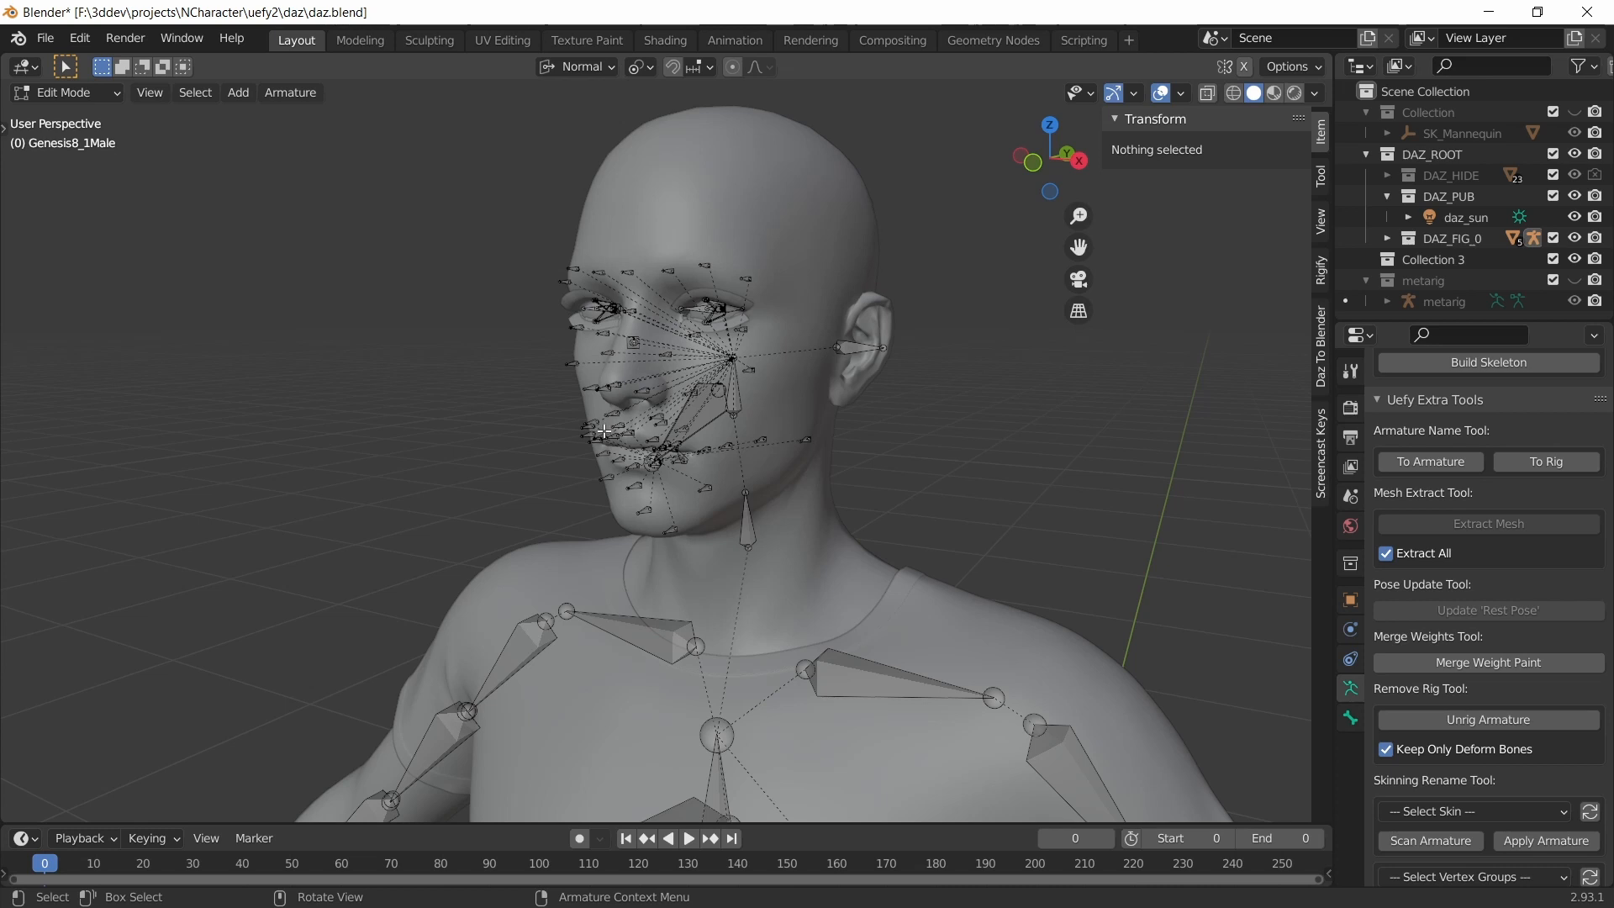
middle_click_drag(604, 431, 615, 468)
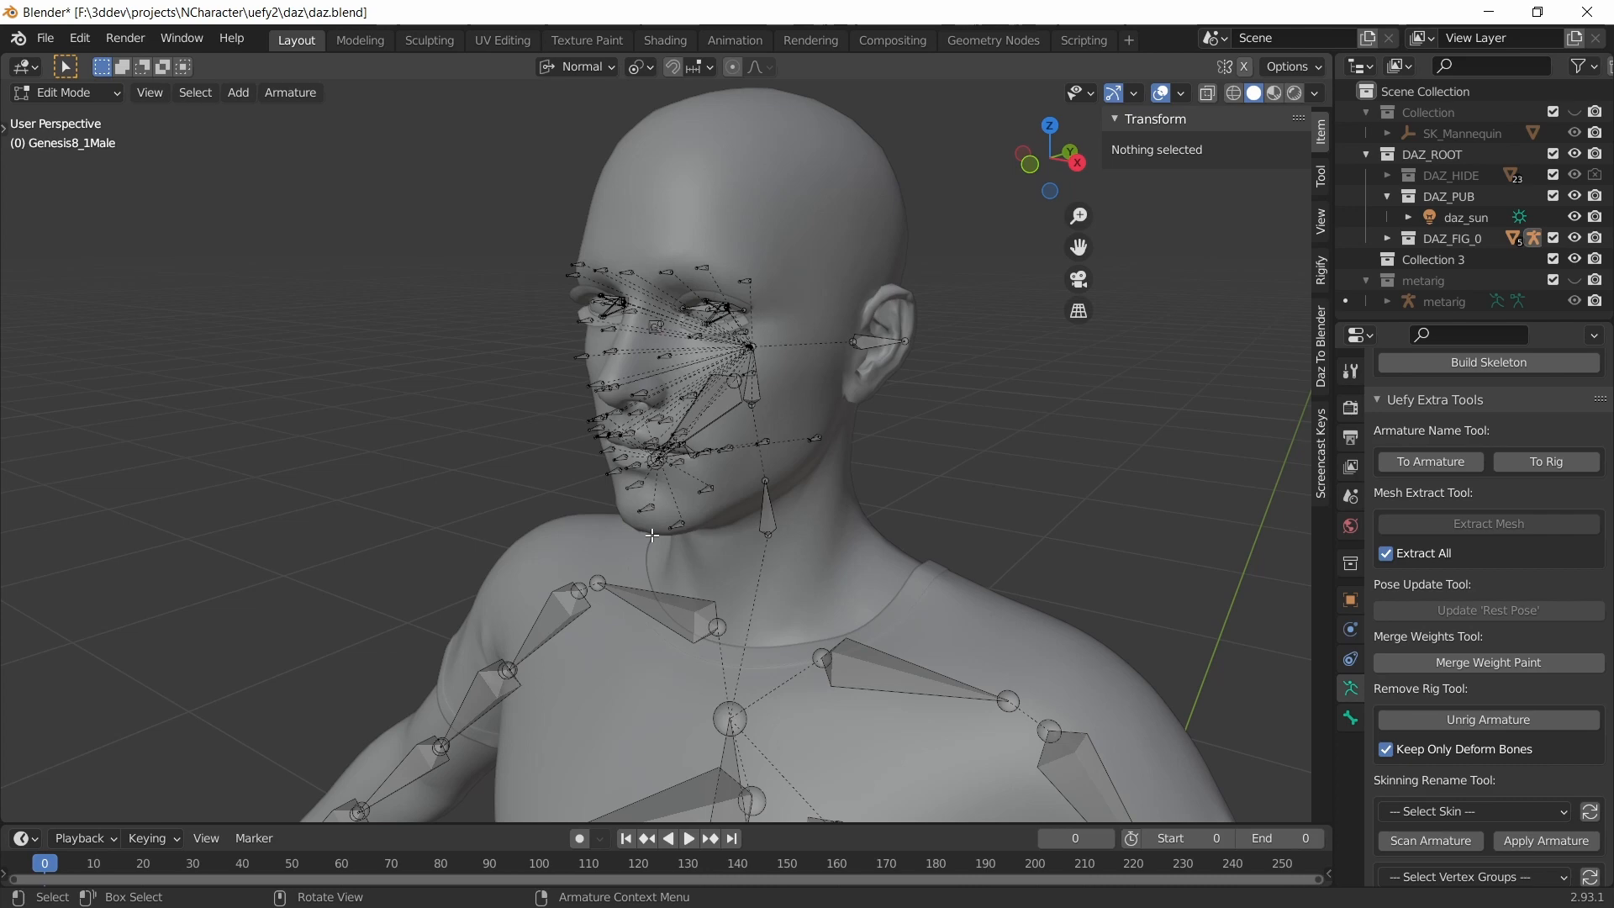
scroll(656, 537, "up", 4)
middle_click_drag(656, 537, 813, 443)
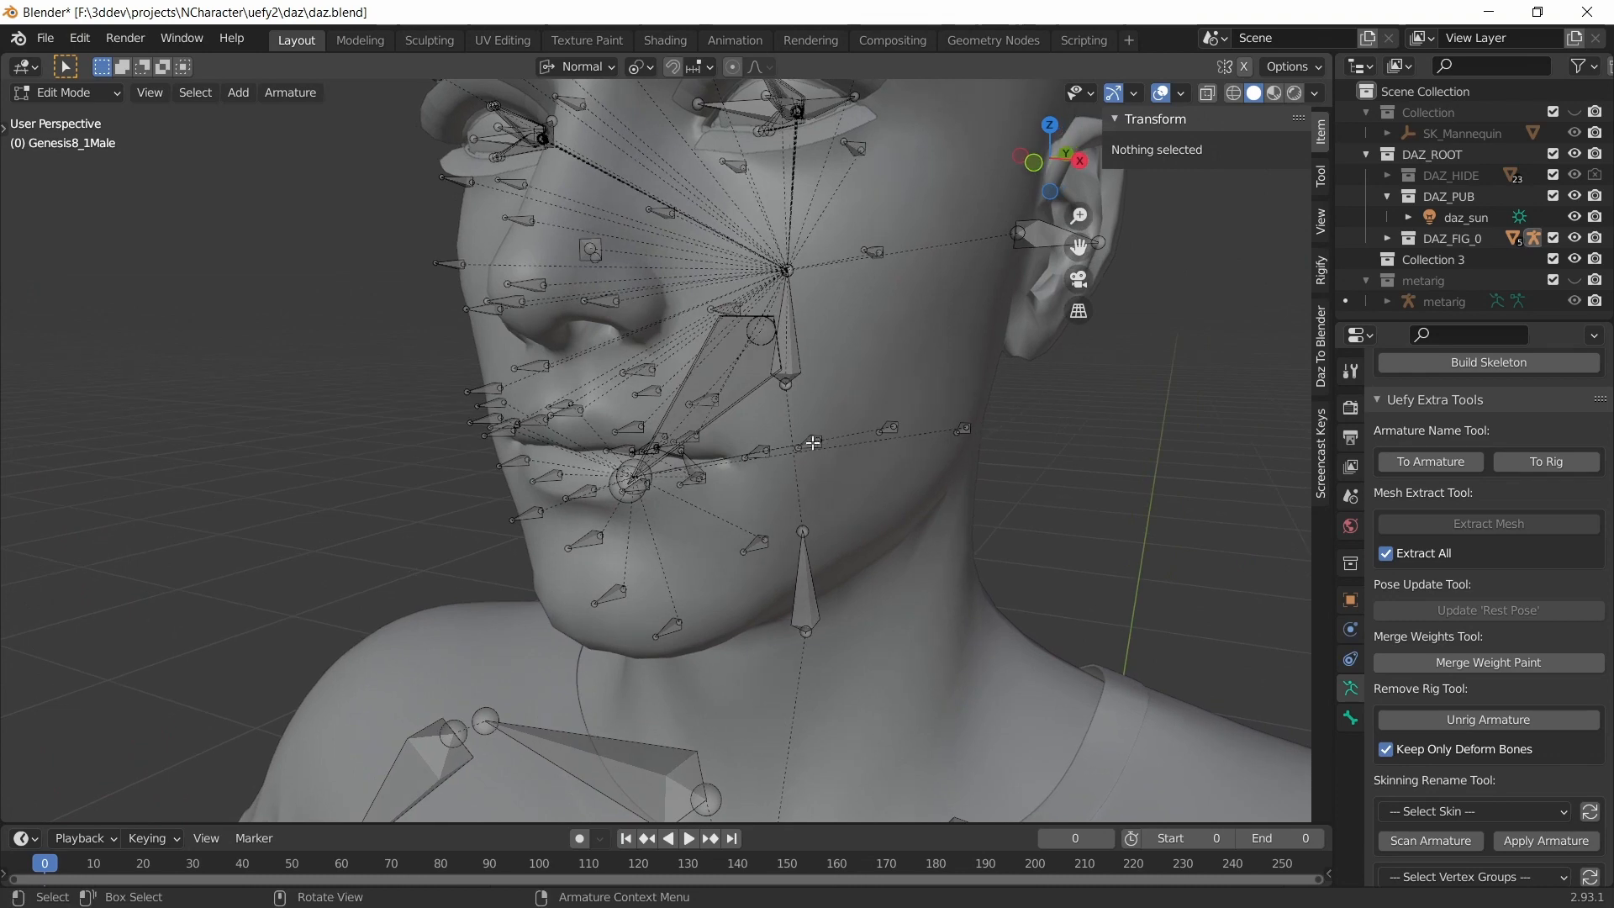
left_click(805, 444)
left_click(748, 461)
left_click(701, 486)
left_click(890, 431)
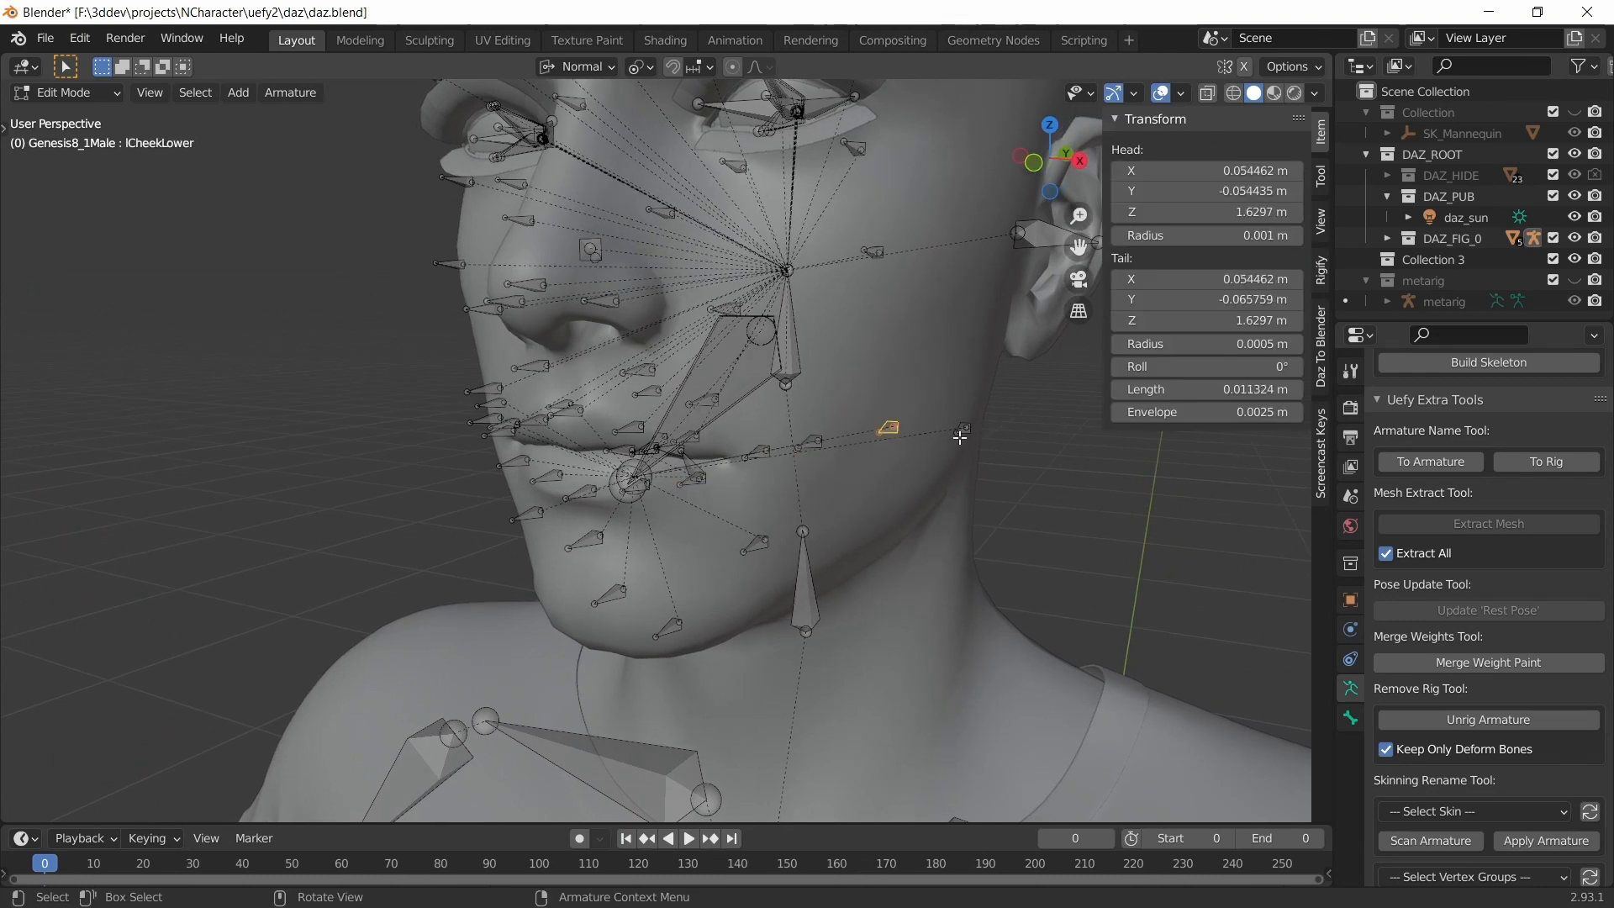
left_click(963, 431)
left_click(756, 543)
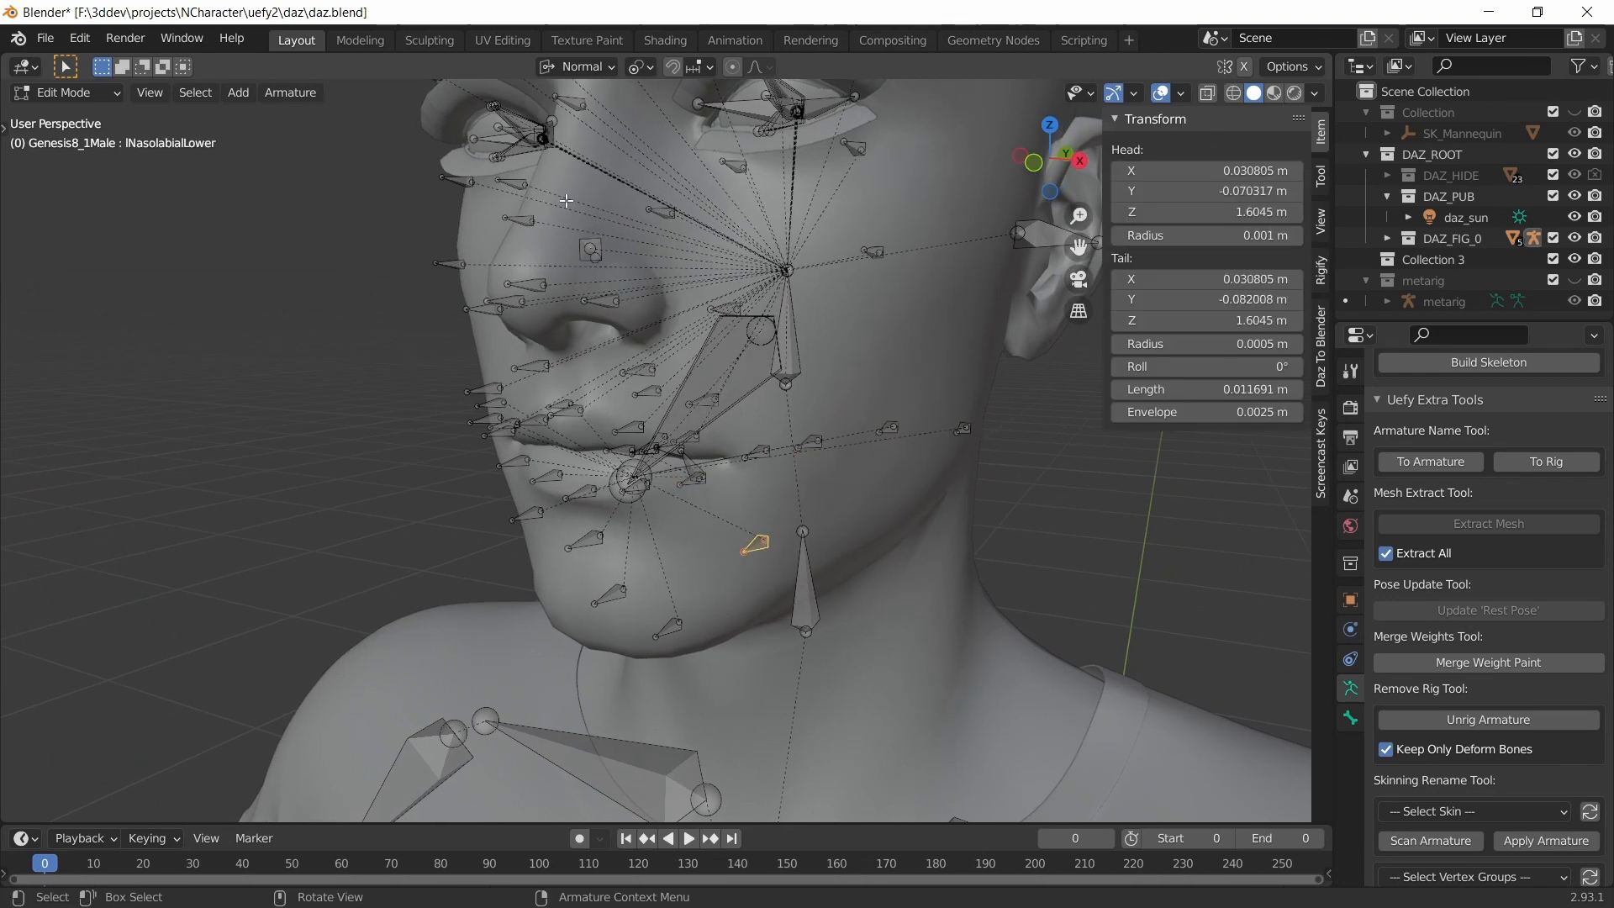
middle_click_drag(765, 517, 748, 382)
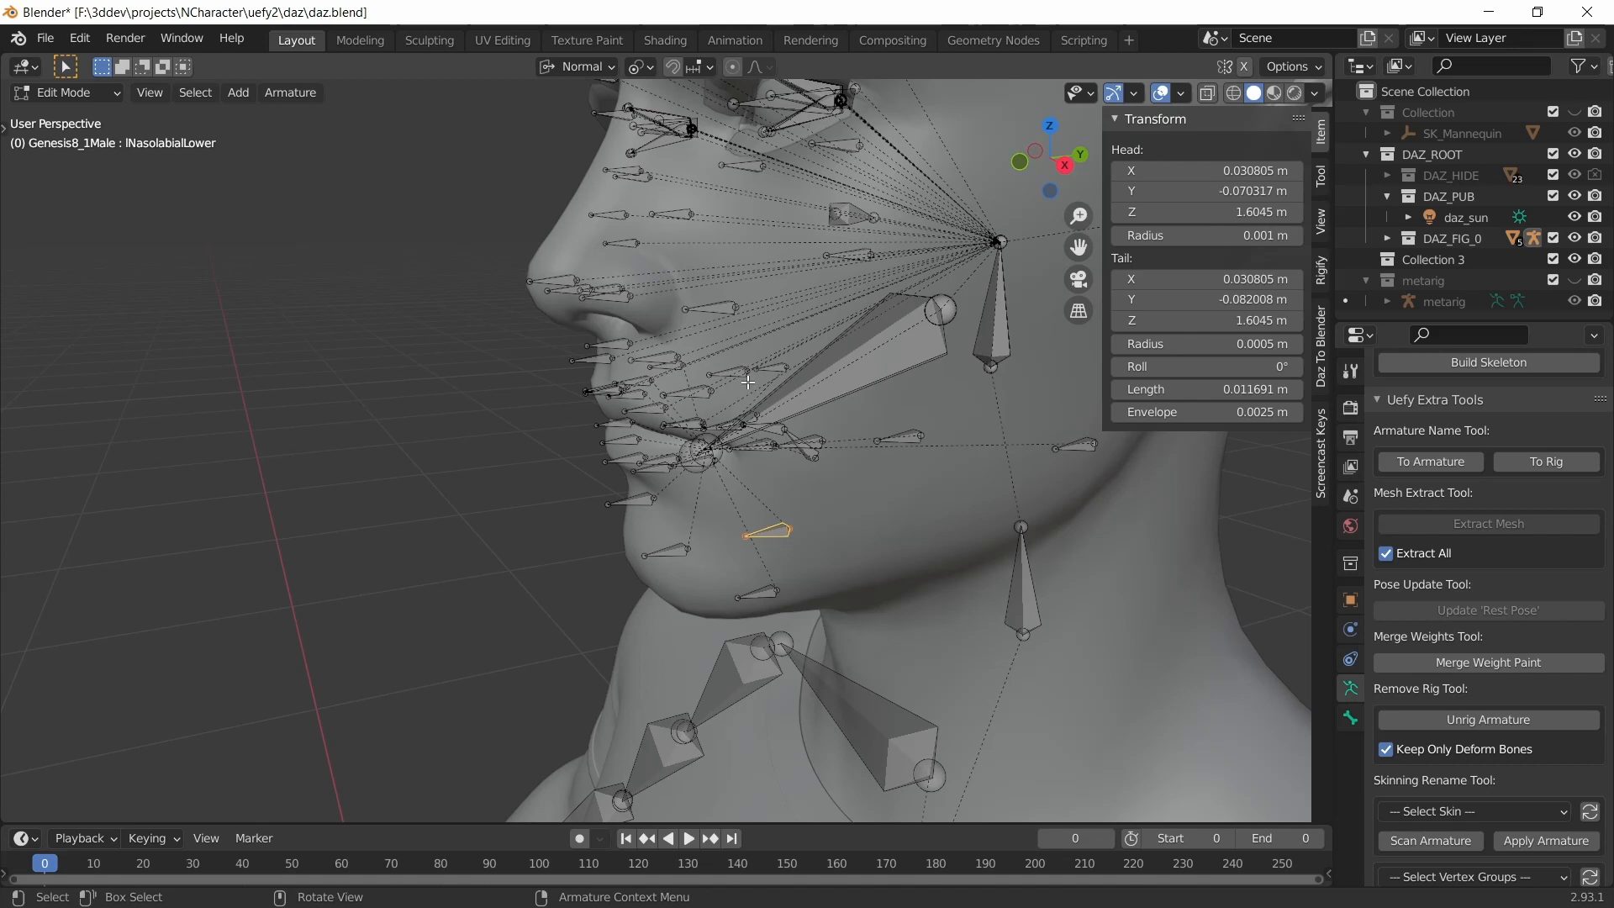
- Save the file and shorten the lowerFaceRig bone to a length of about 0.028 m
key("ctrl+s")
left_click(901, 369)
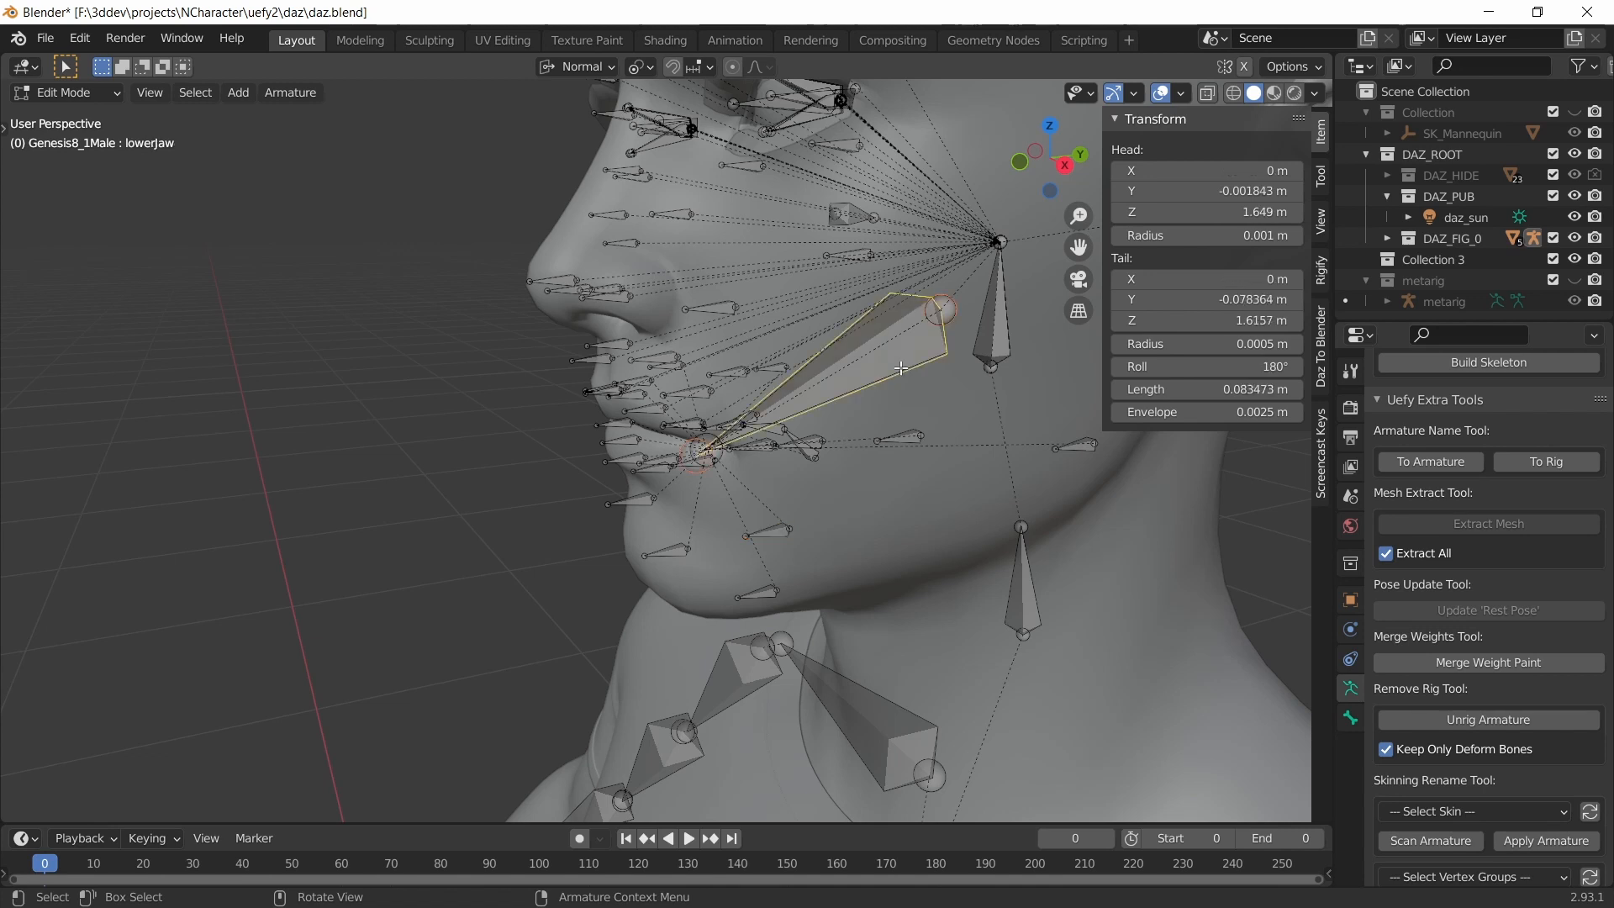
left_click(901, 369)
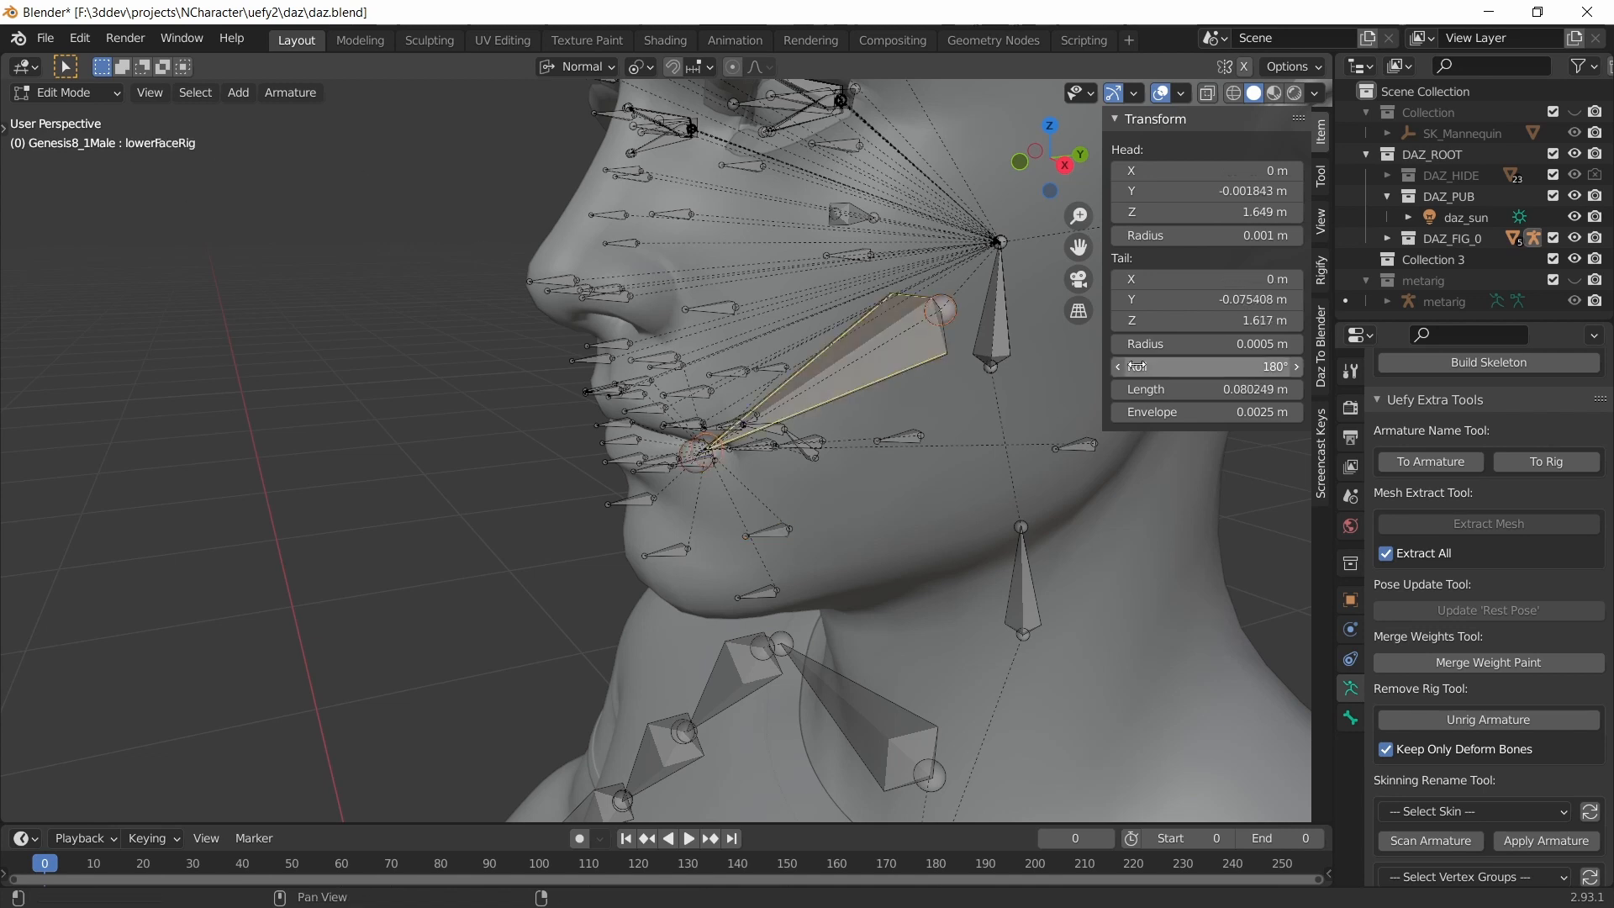
left_click_drag(1256, 389, 1085, 389)
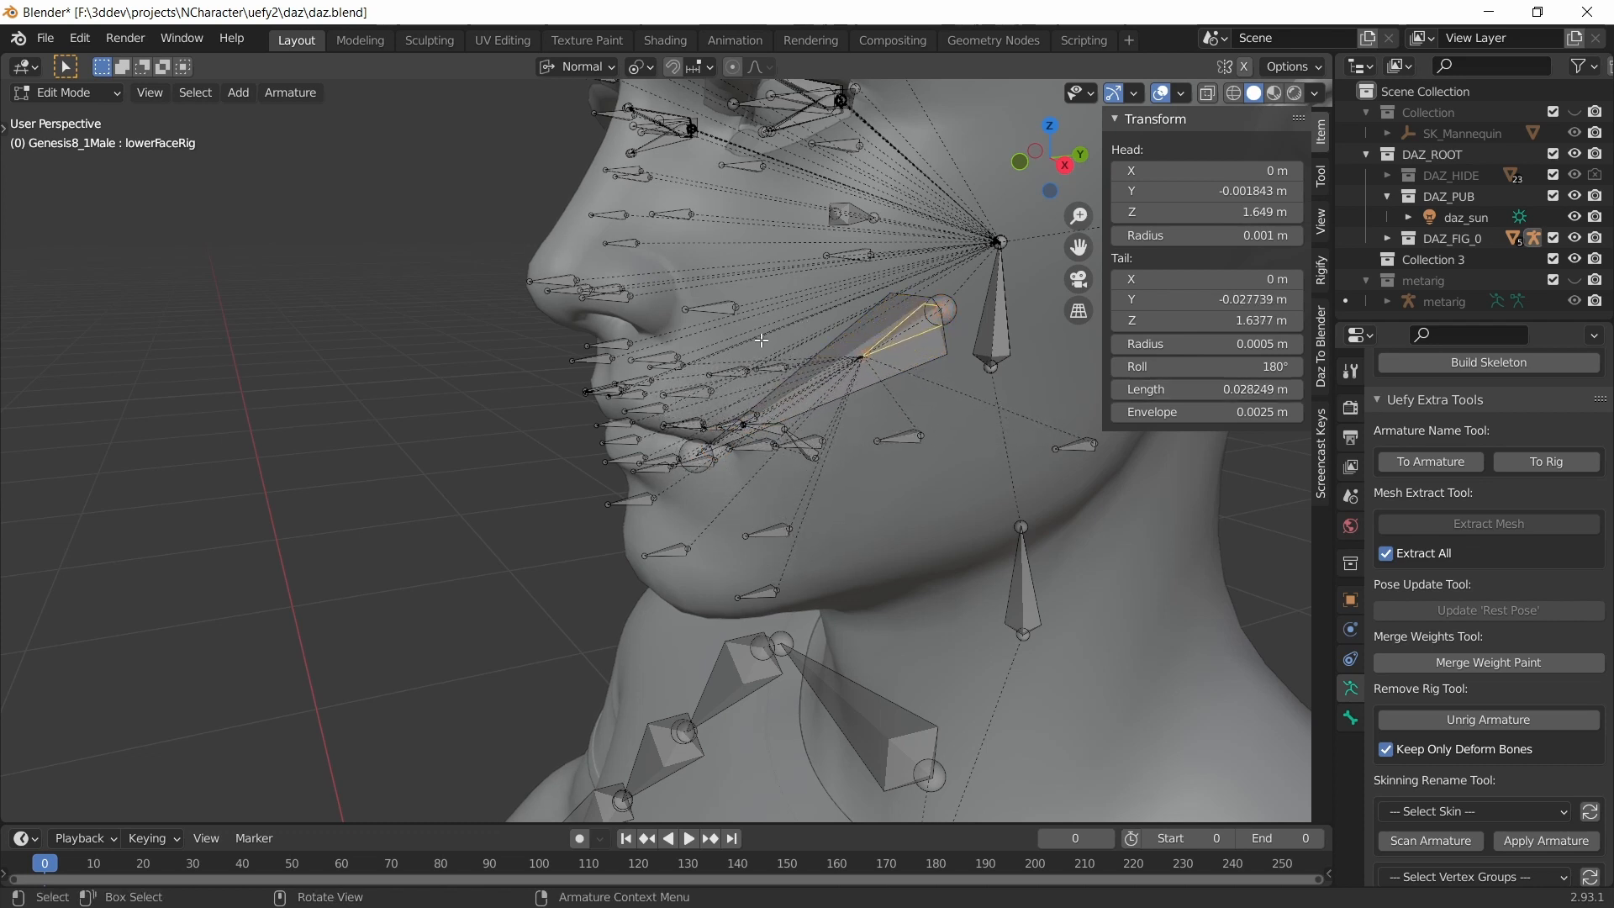
- Select all child bones of the lowerFaceRig bone with Select Similar
left_click(807, 393)
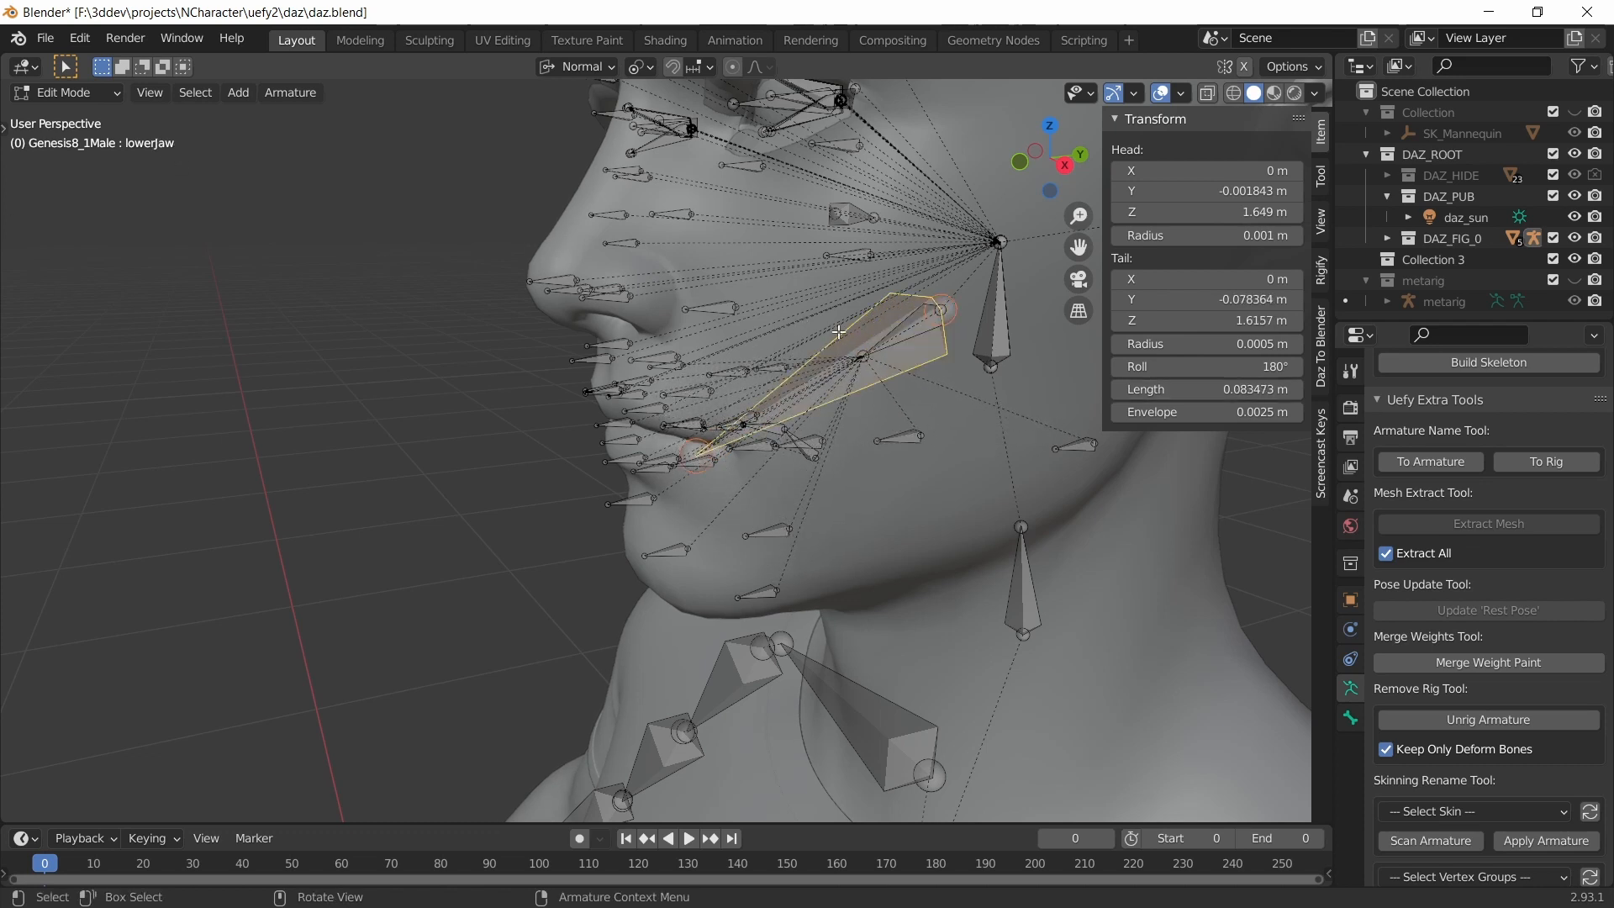
left_click(914, 329)
left_click(915, 329)
left_click(896, 337)
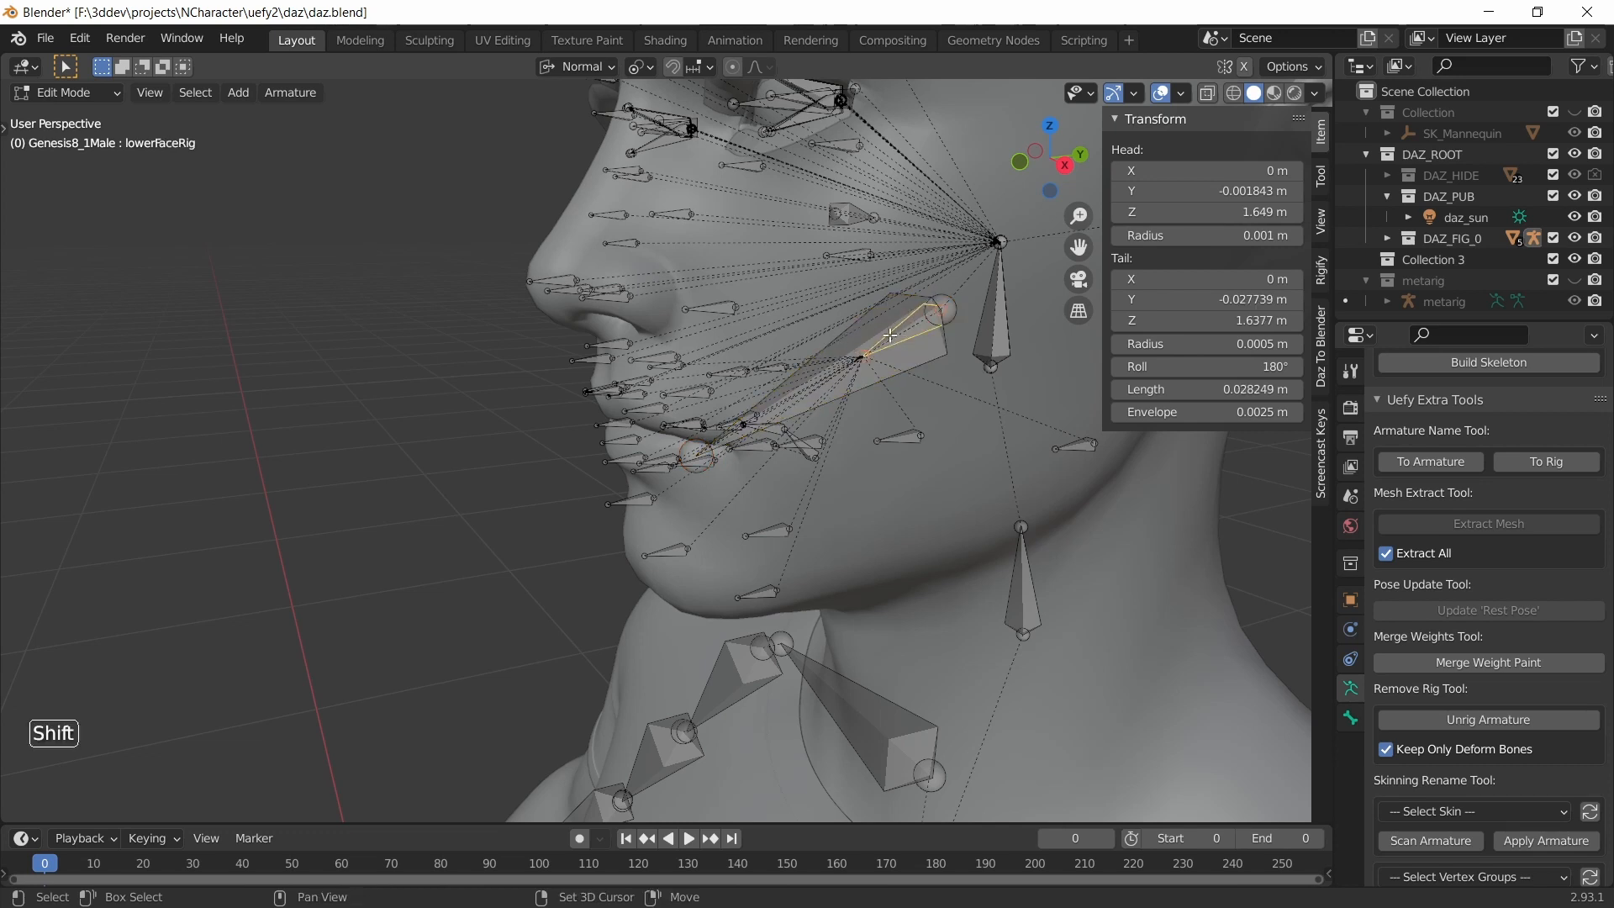
key("shift+g")
left_click(849, 334)
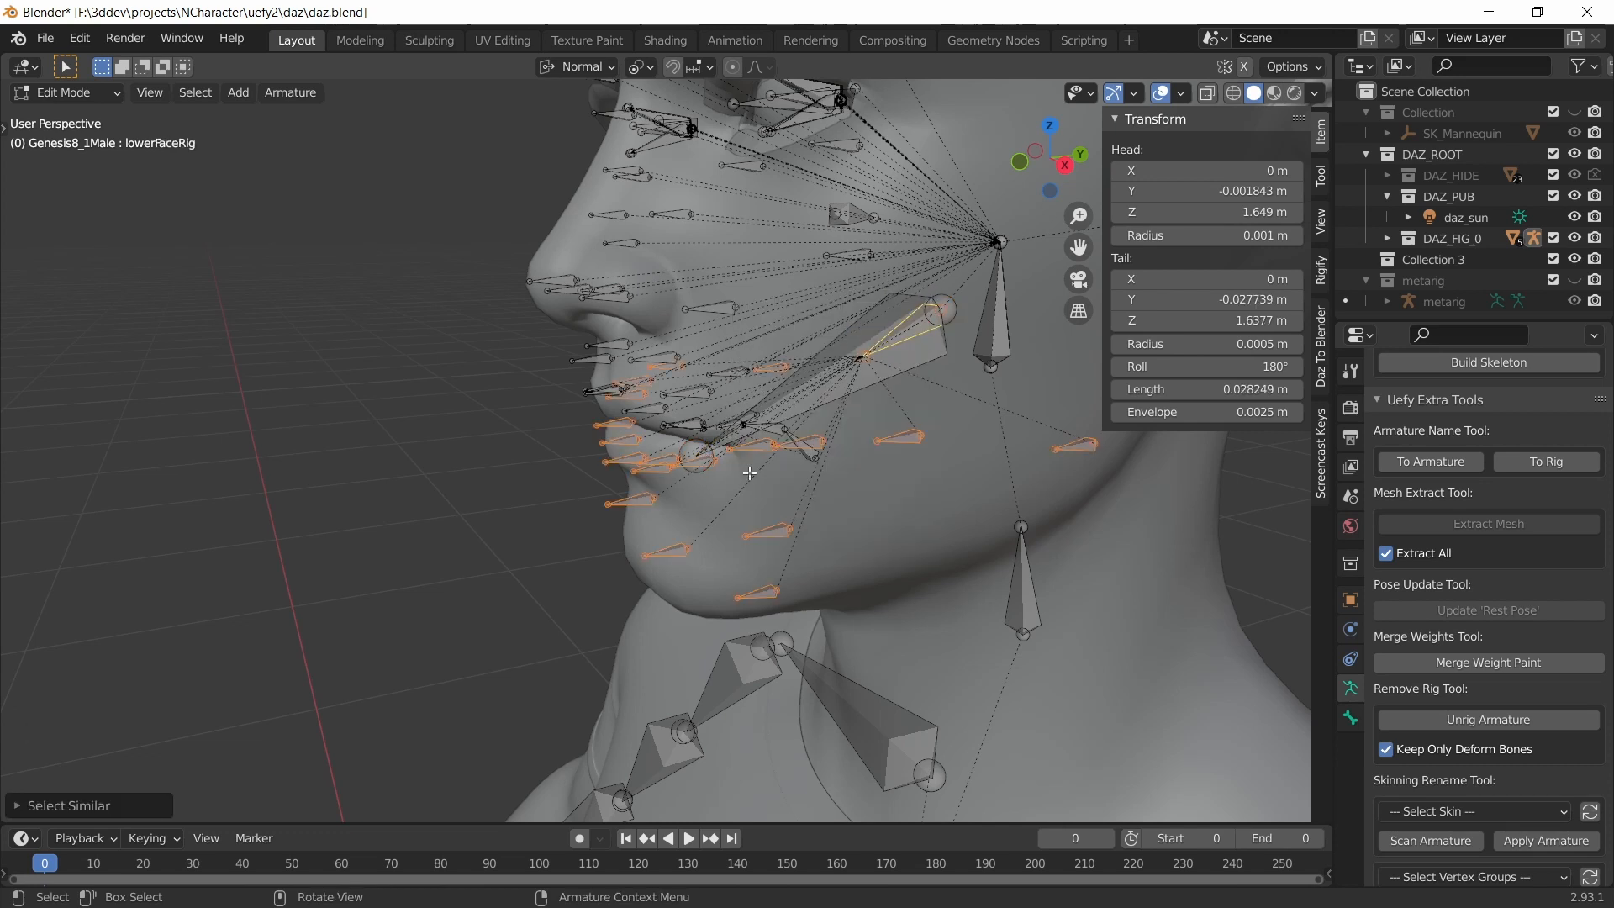
middle_click_drag(849, 335, 920, 380)
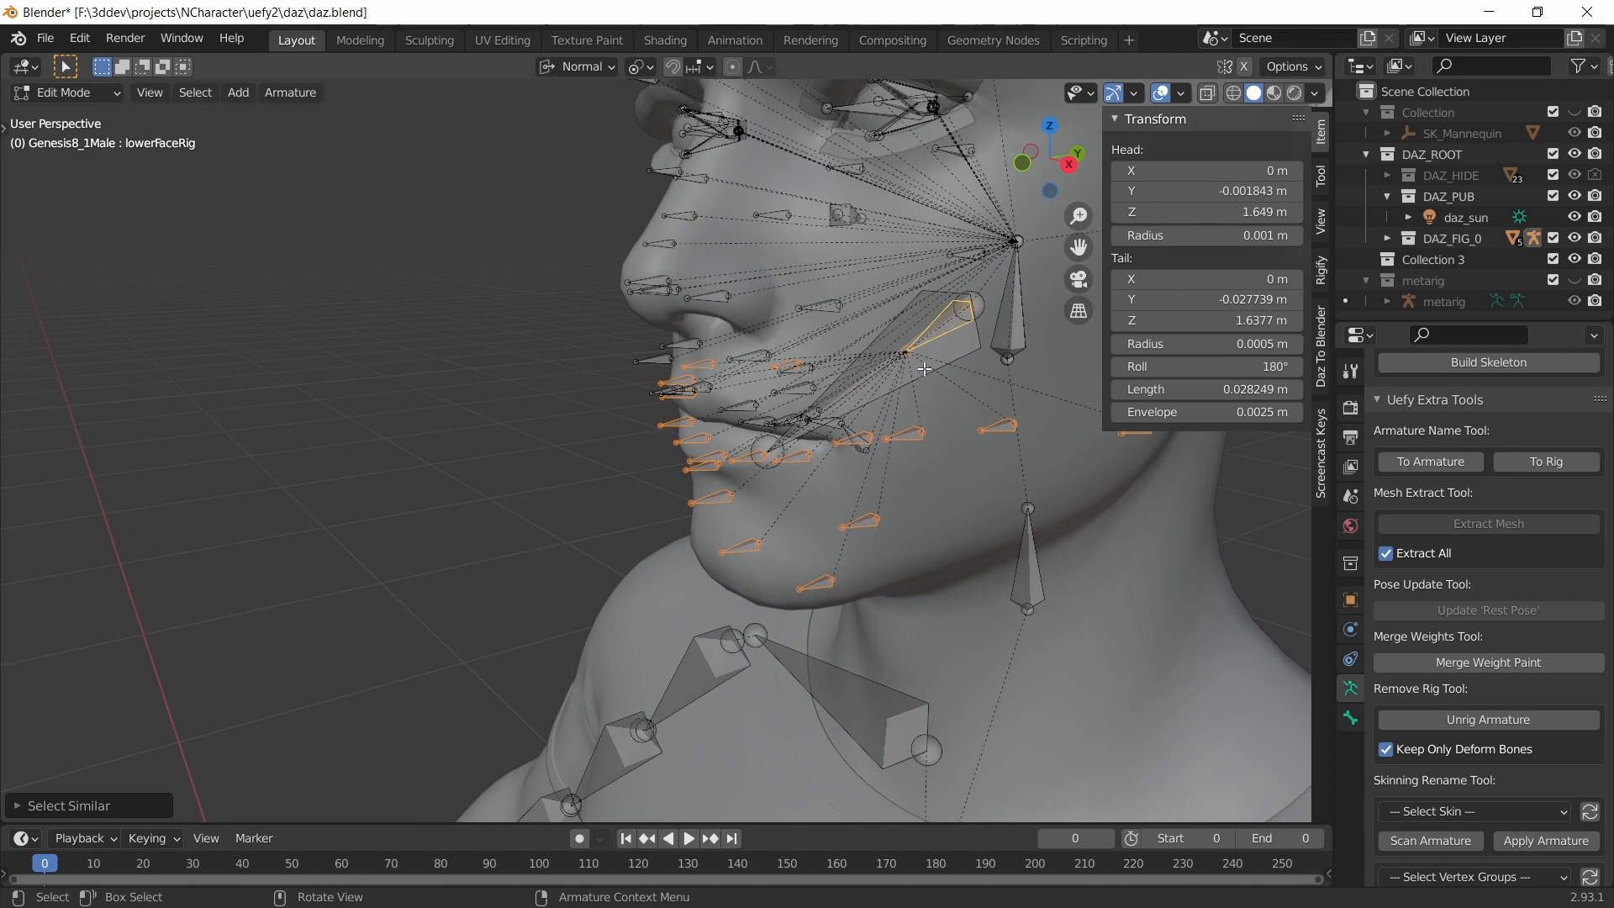
- Replace lowerFaceRig with lowerJaw as the active bone in the selection and merge the selected bones' weight paint into it
key("c")
left_click(939, 326, "shift")
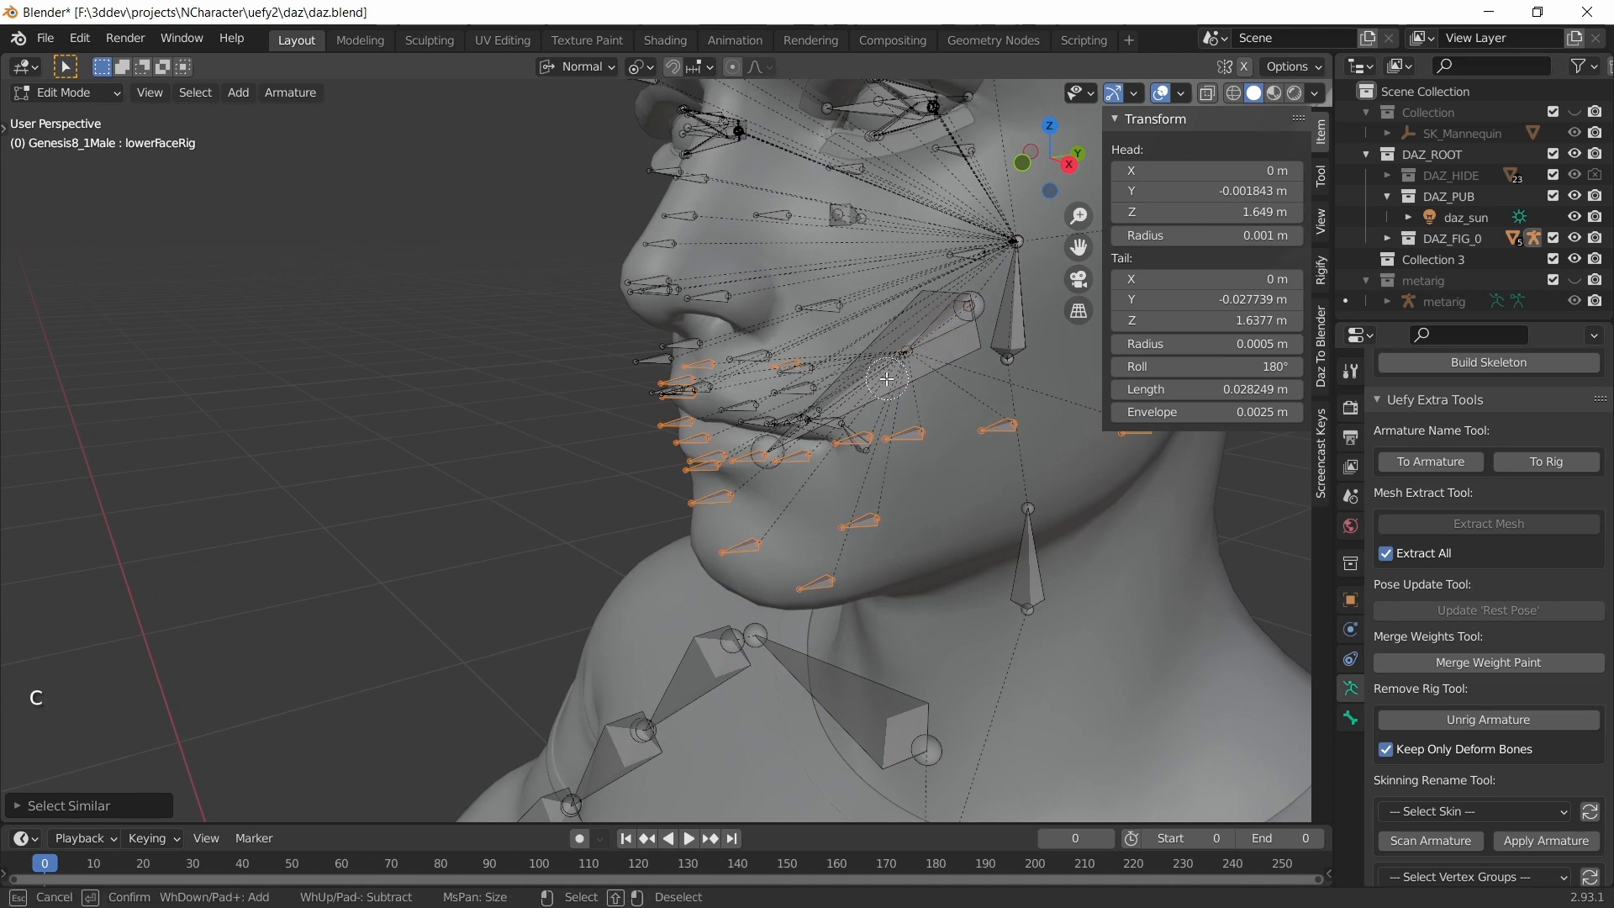
key("Escape")
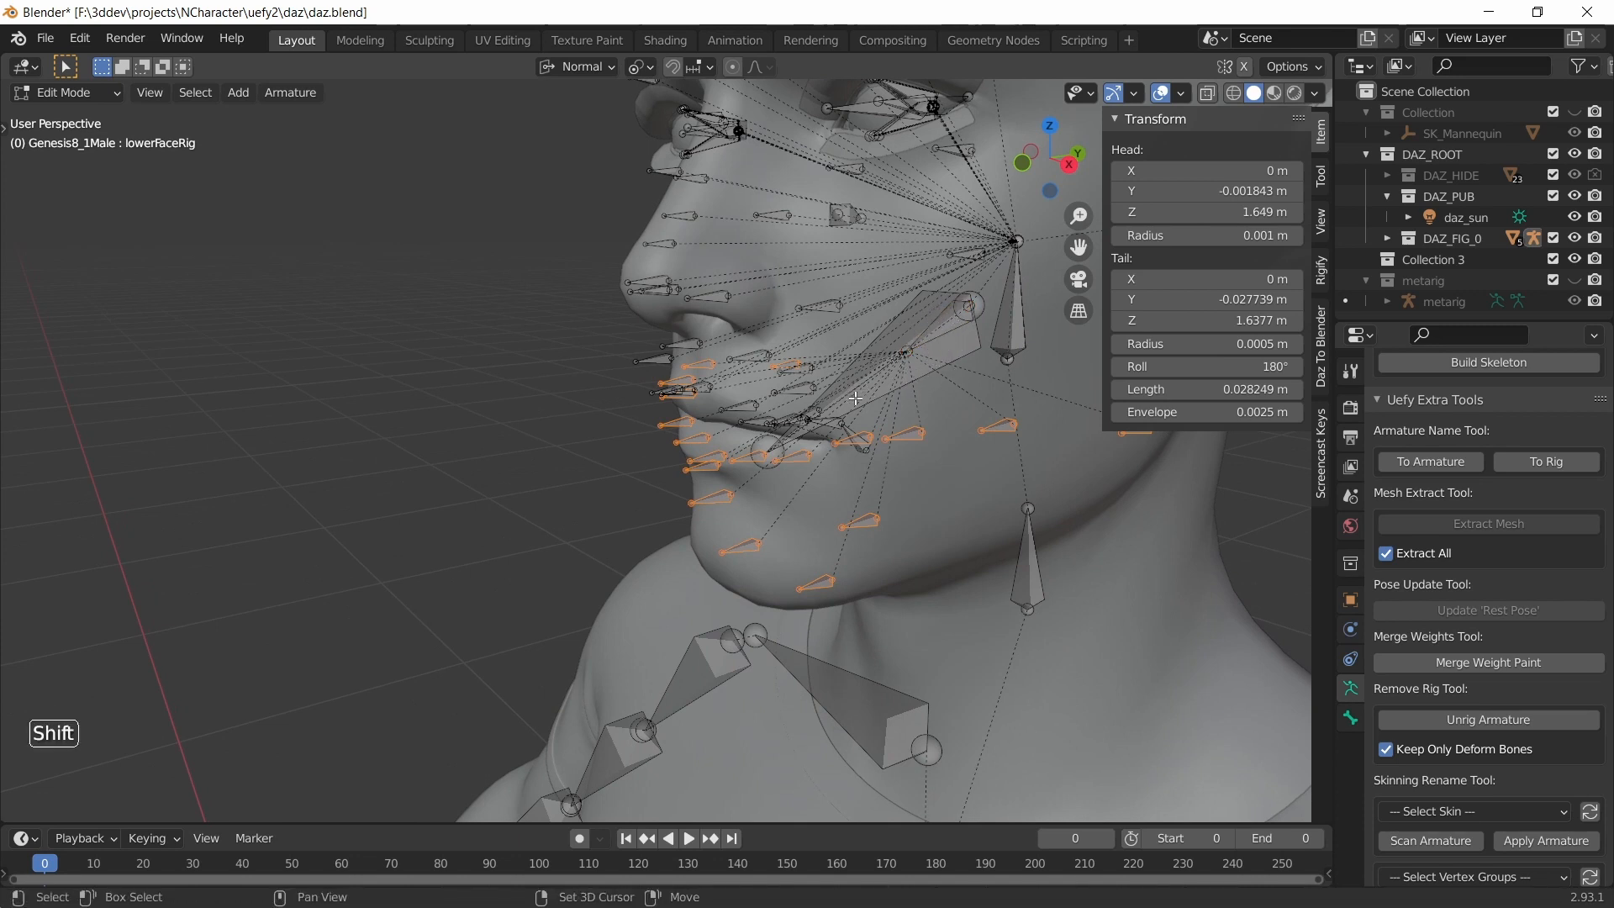
left_click(849, 398, "shift")
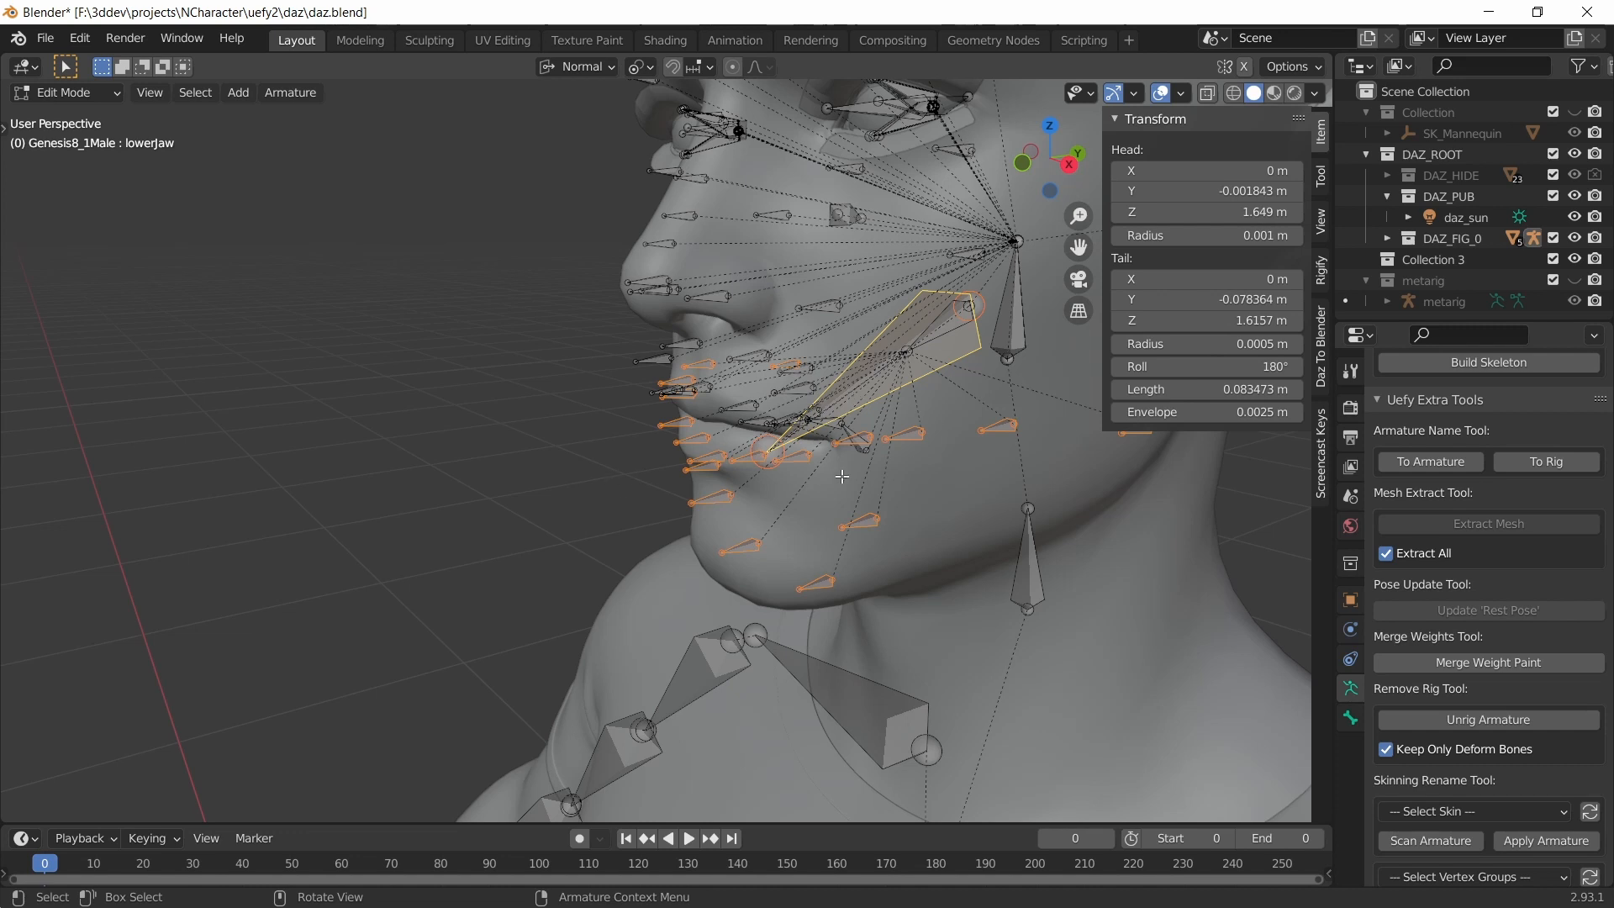
left_click(1493, 663)
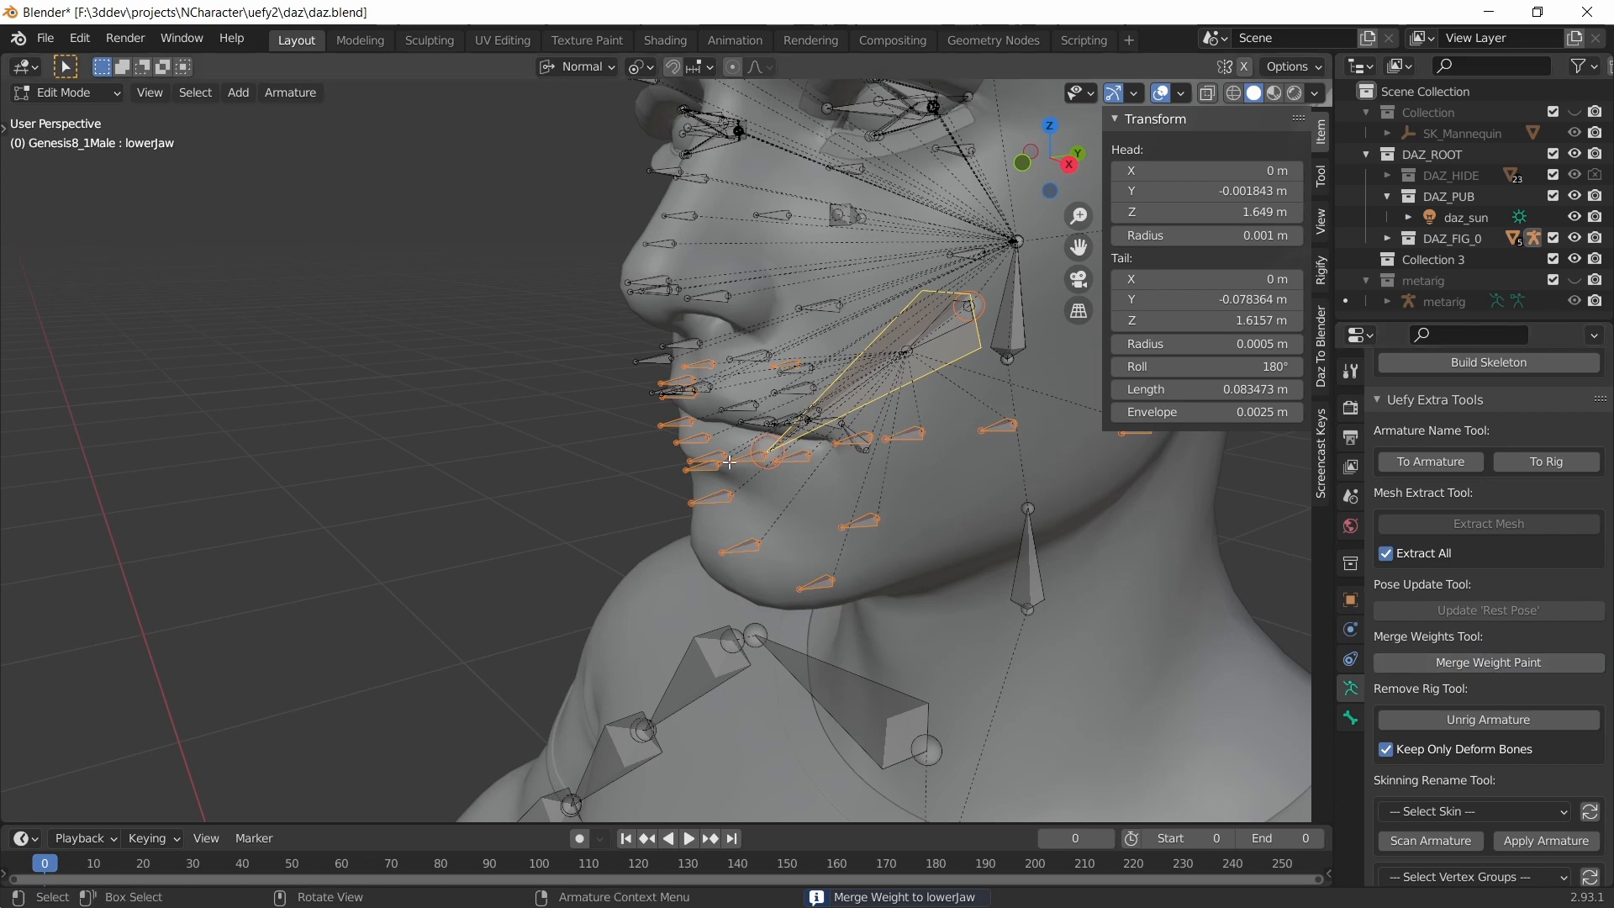
- Lengthen the upperFaceRig bone to about 0.0635 m so that it stands out from the head bone
middle_click_drag(681, 411, 719, 508)
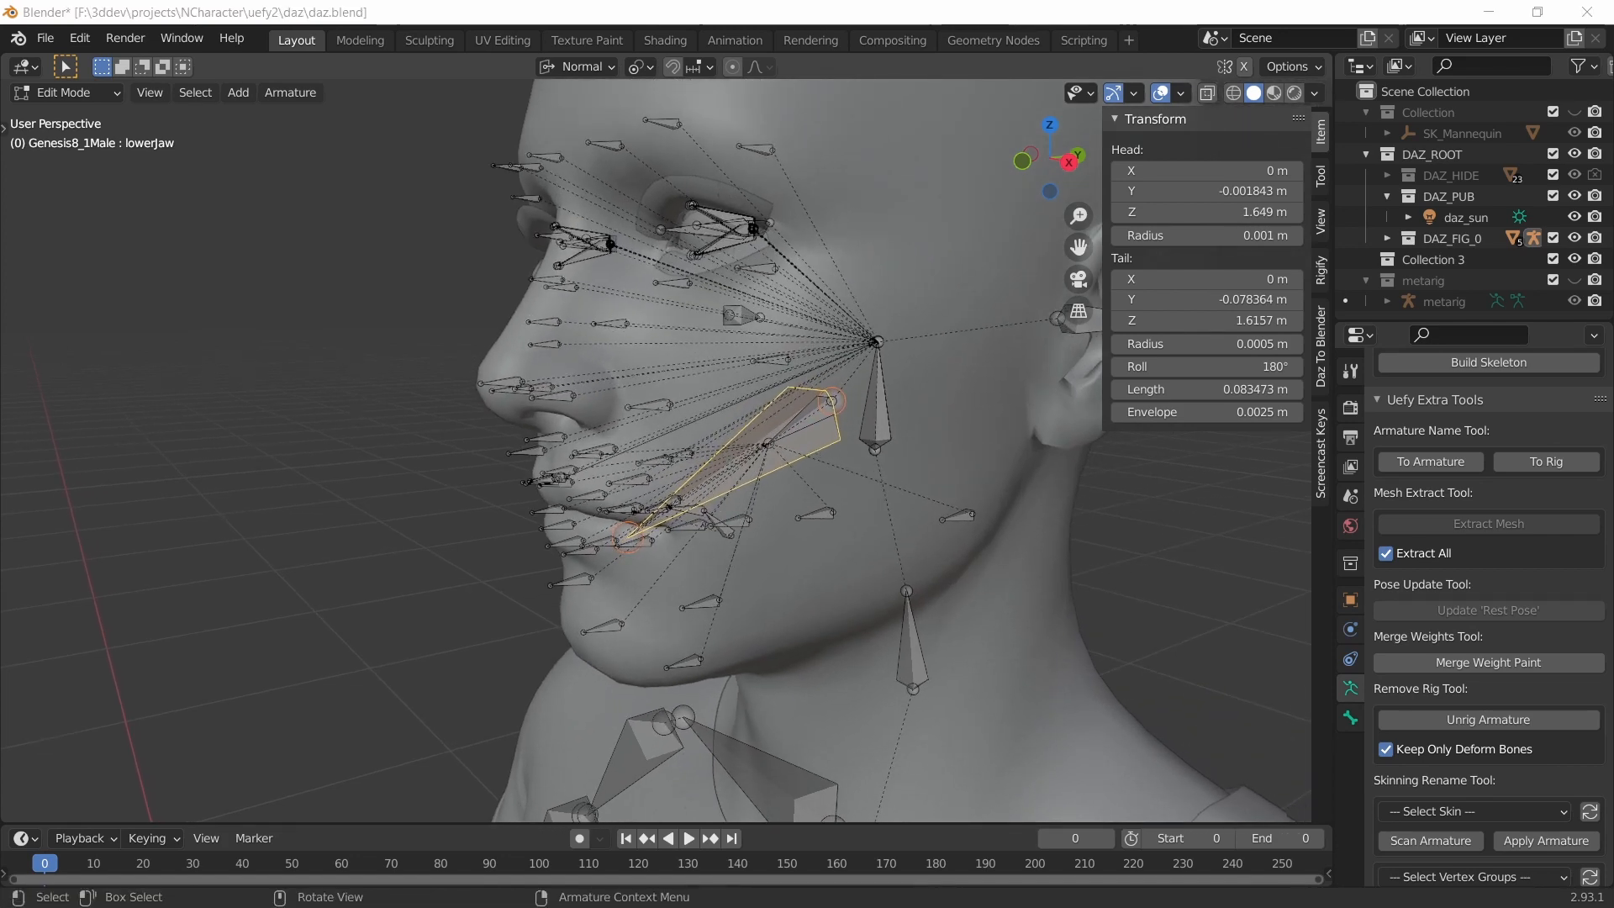
left_click(876, 418)
left_click(878, 418)
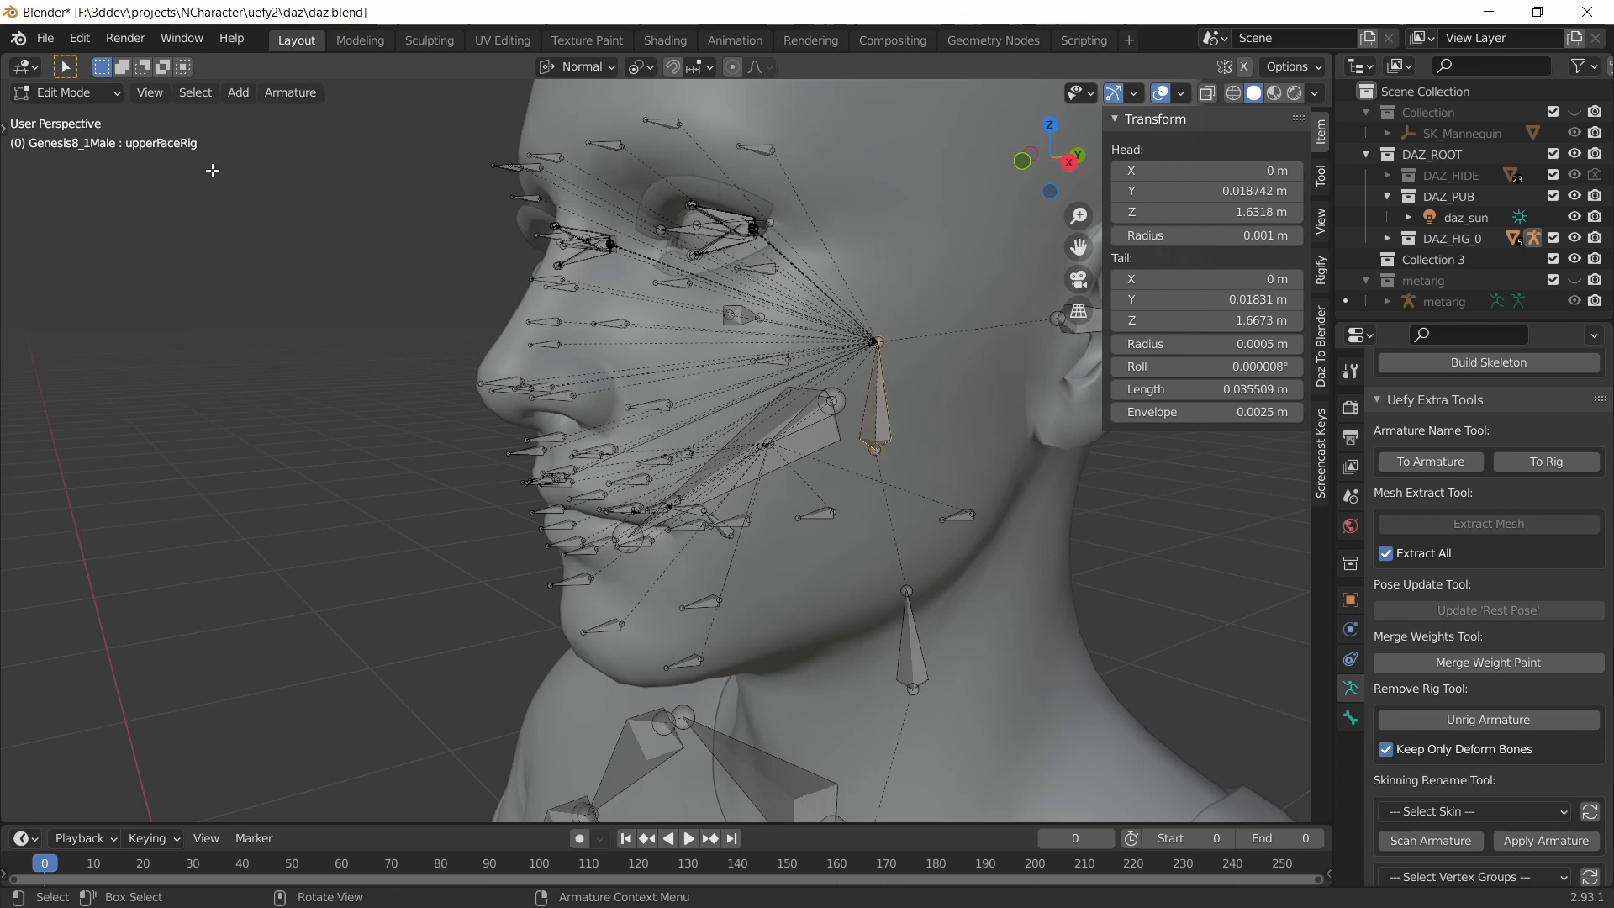
left_click_drag(1244, 385, 1307, 385)
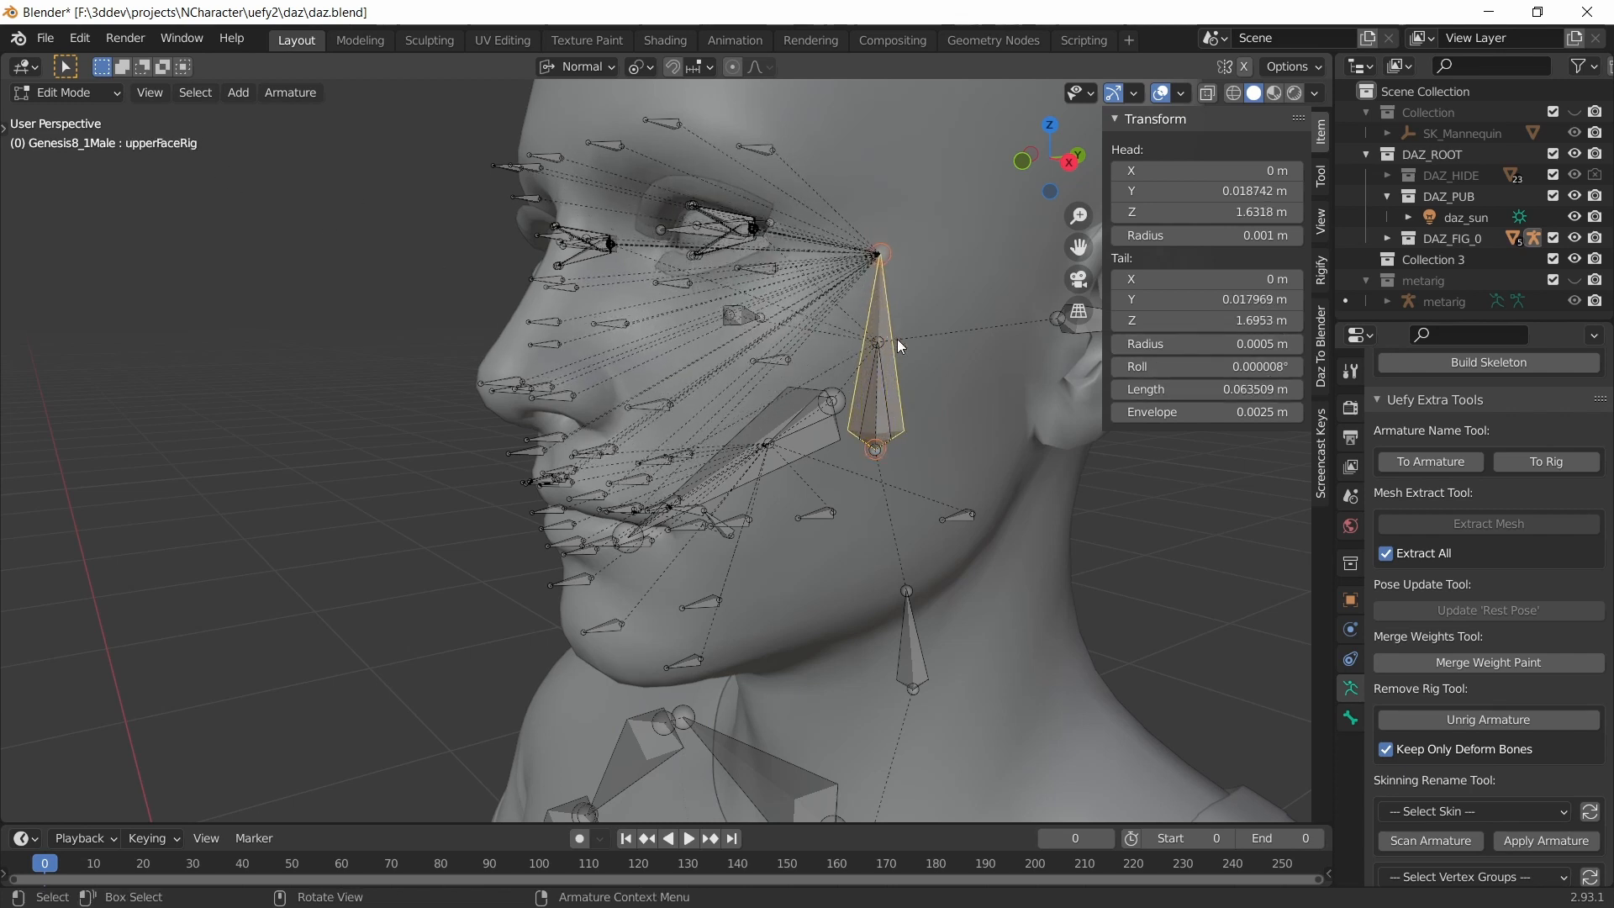
- Select all children of upperFaceRig, make upperFaceRig the active bone again and merge the selected bones' weight paint into it
key("shift+g")
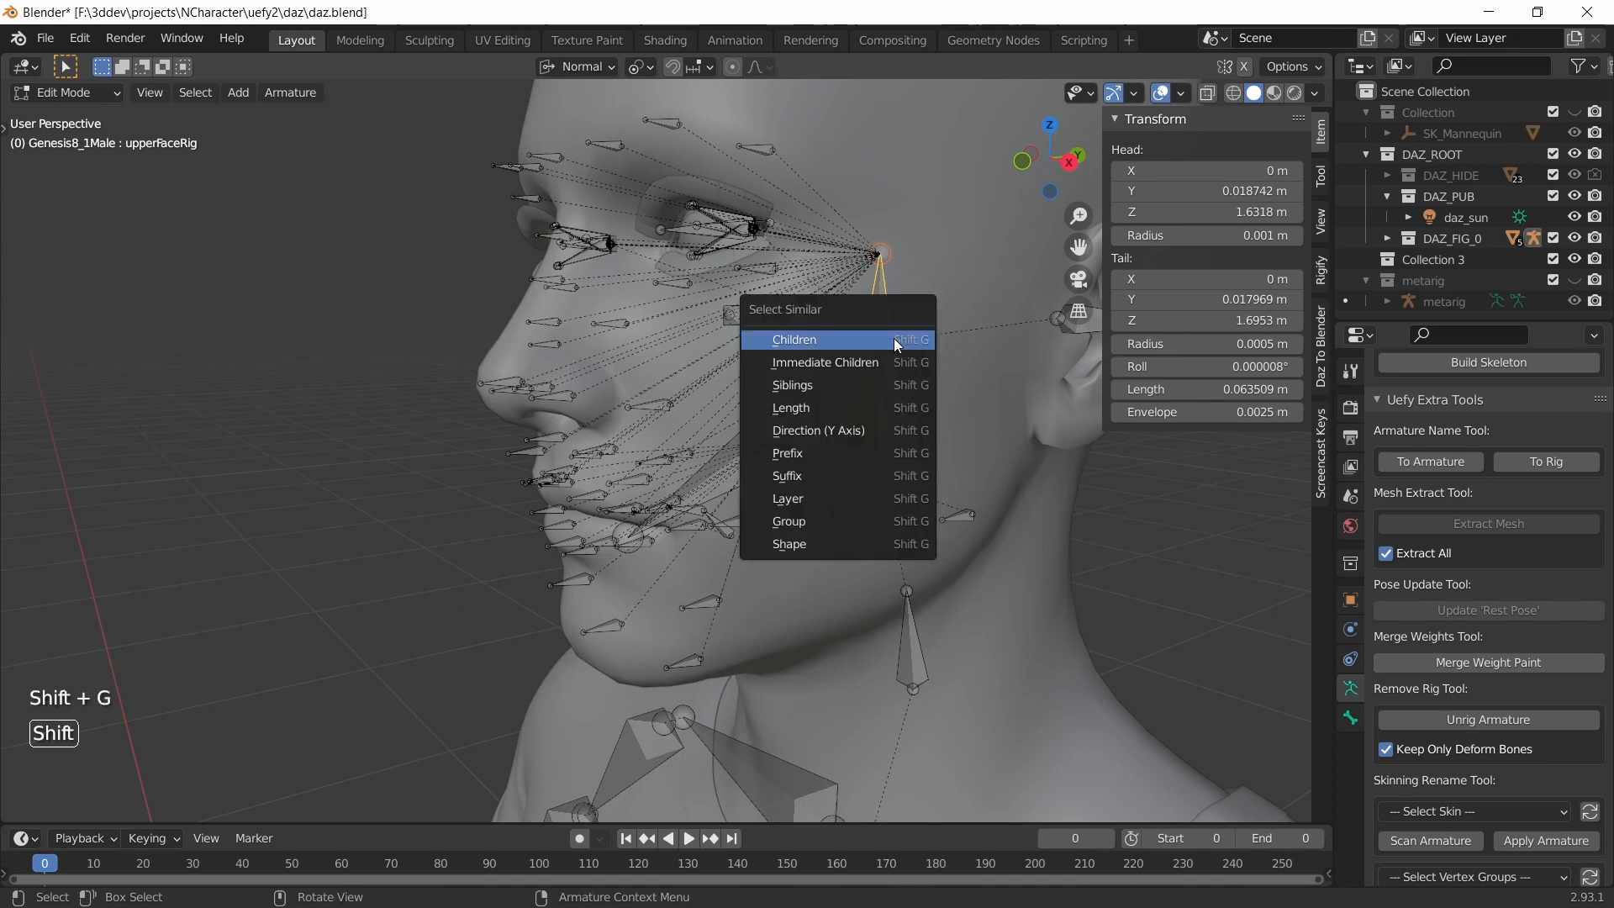
left_click(851, 336)
key("c")
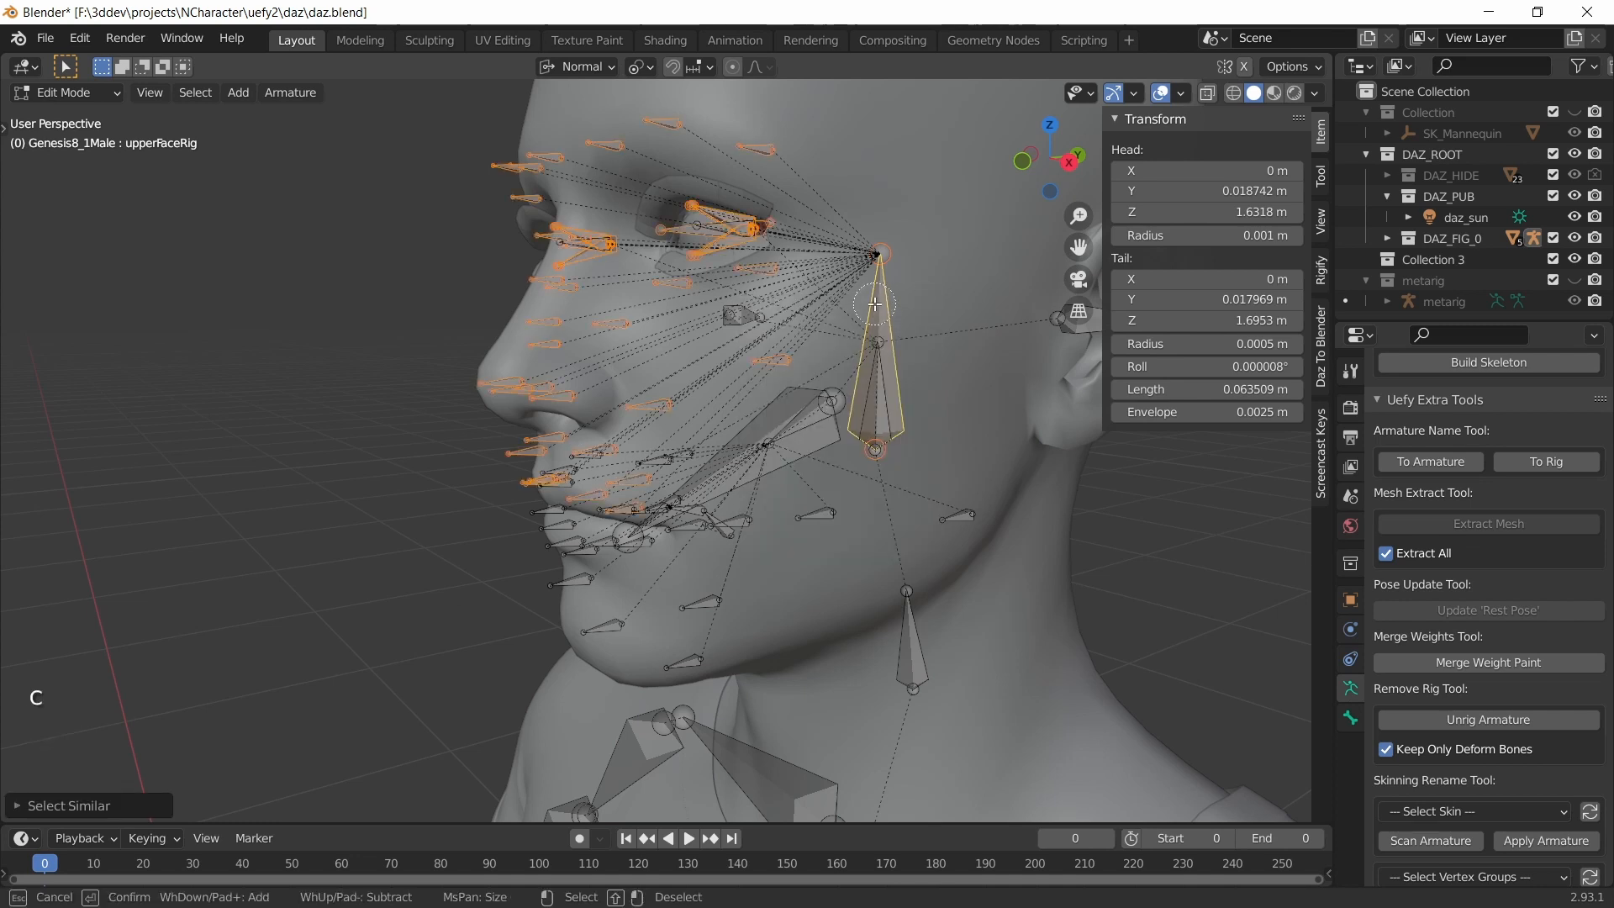
left_click(875, 299, "shift")
right_click(875, 299)
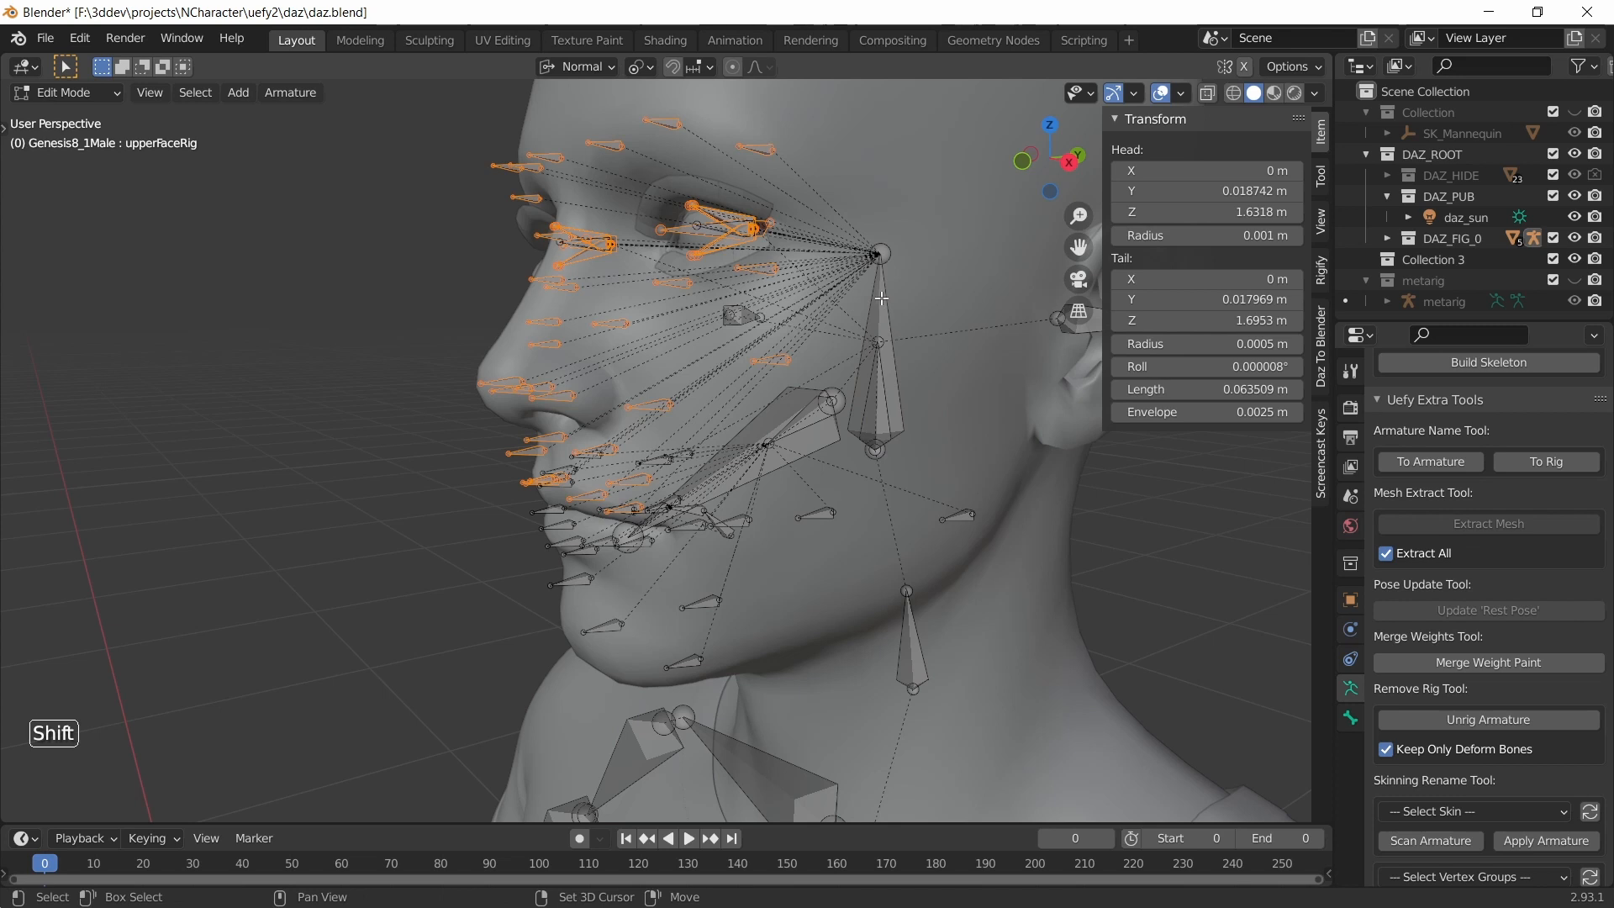
left_click(883, 294, "shift")
left_click(1459, 664)
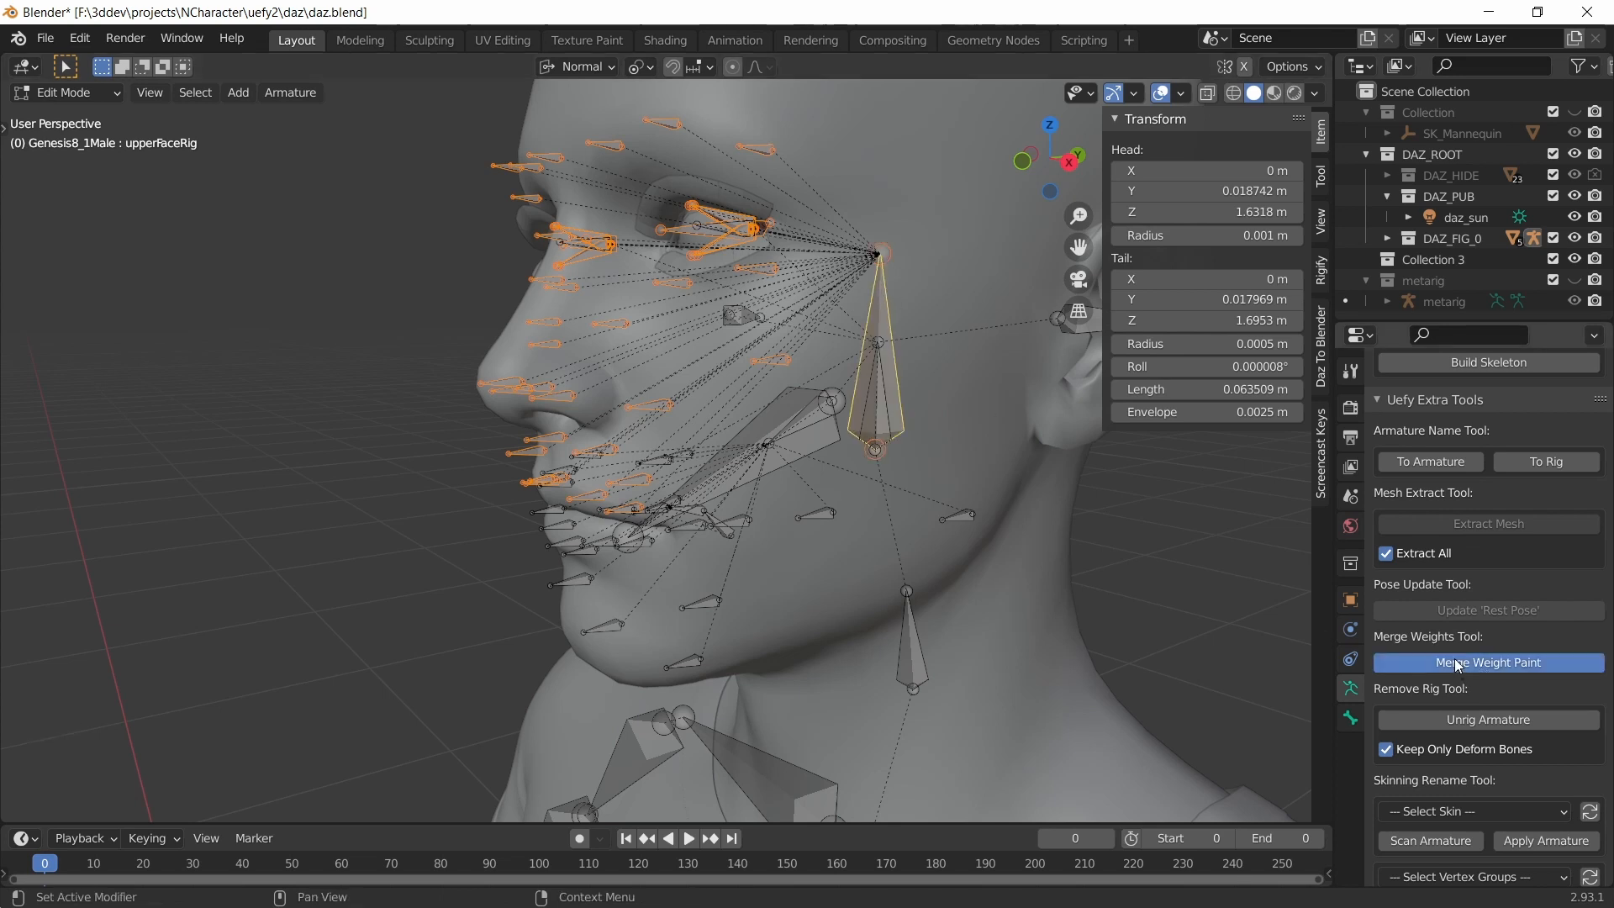
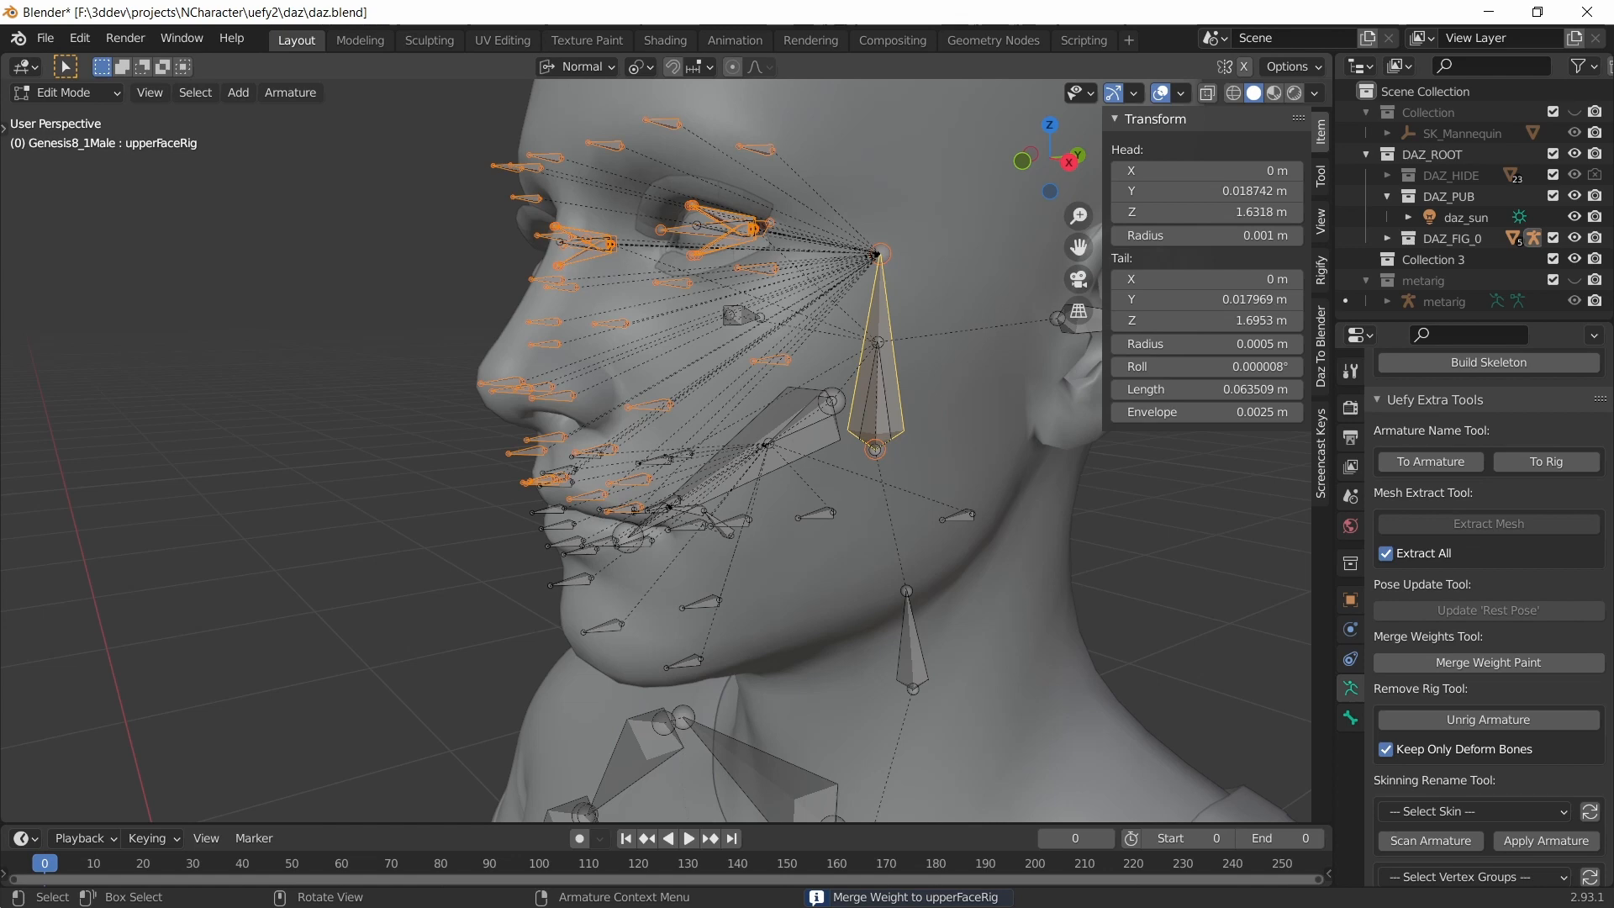
left_click(334, 487)
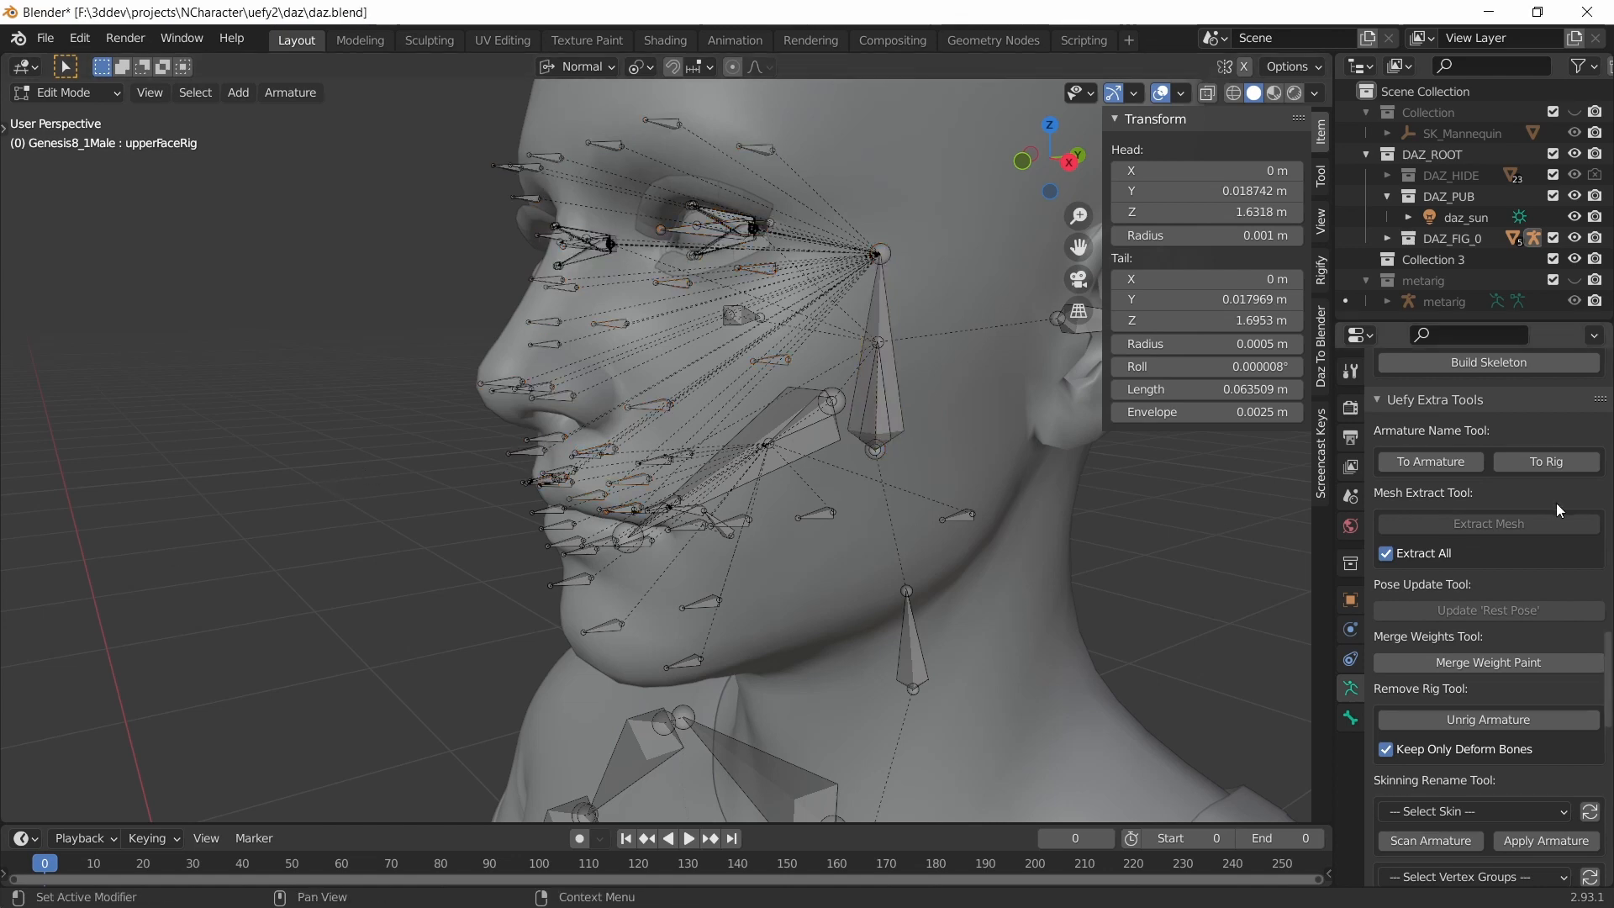
- Show the bone names of the Genesis8_1Male armature in the viewport
scroll(1486, 476, "up", 15)
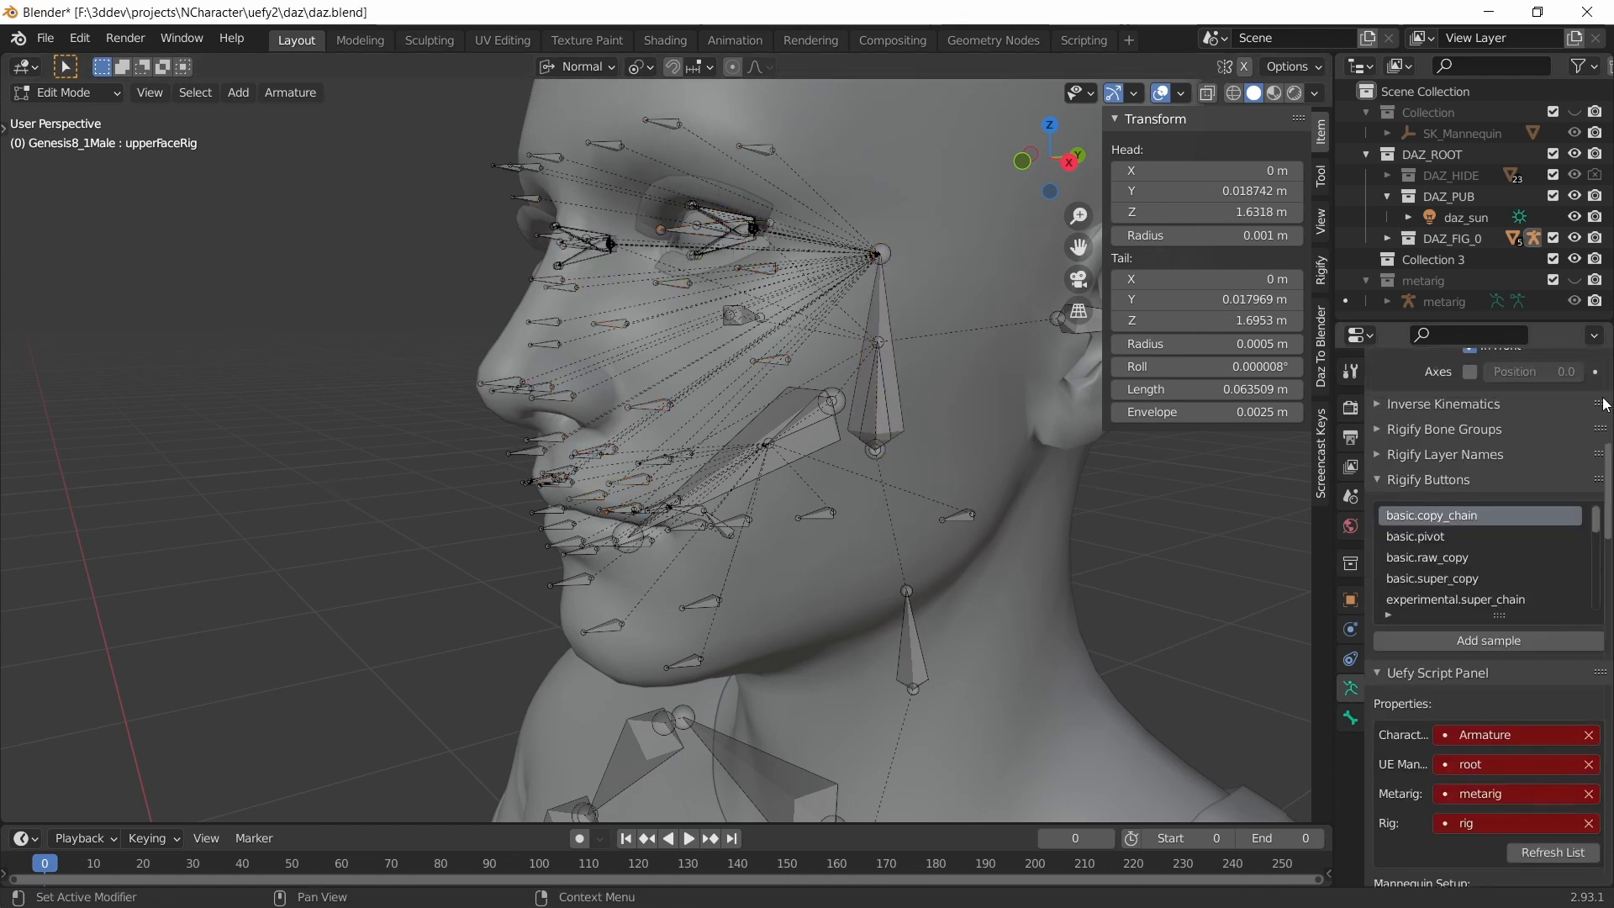
scroll(1605, 405, "up", 5)
left_click(1469, 480)
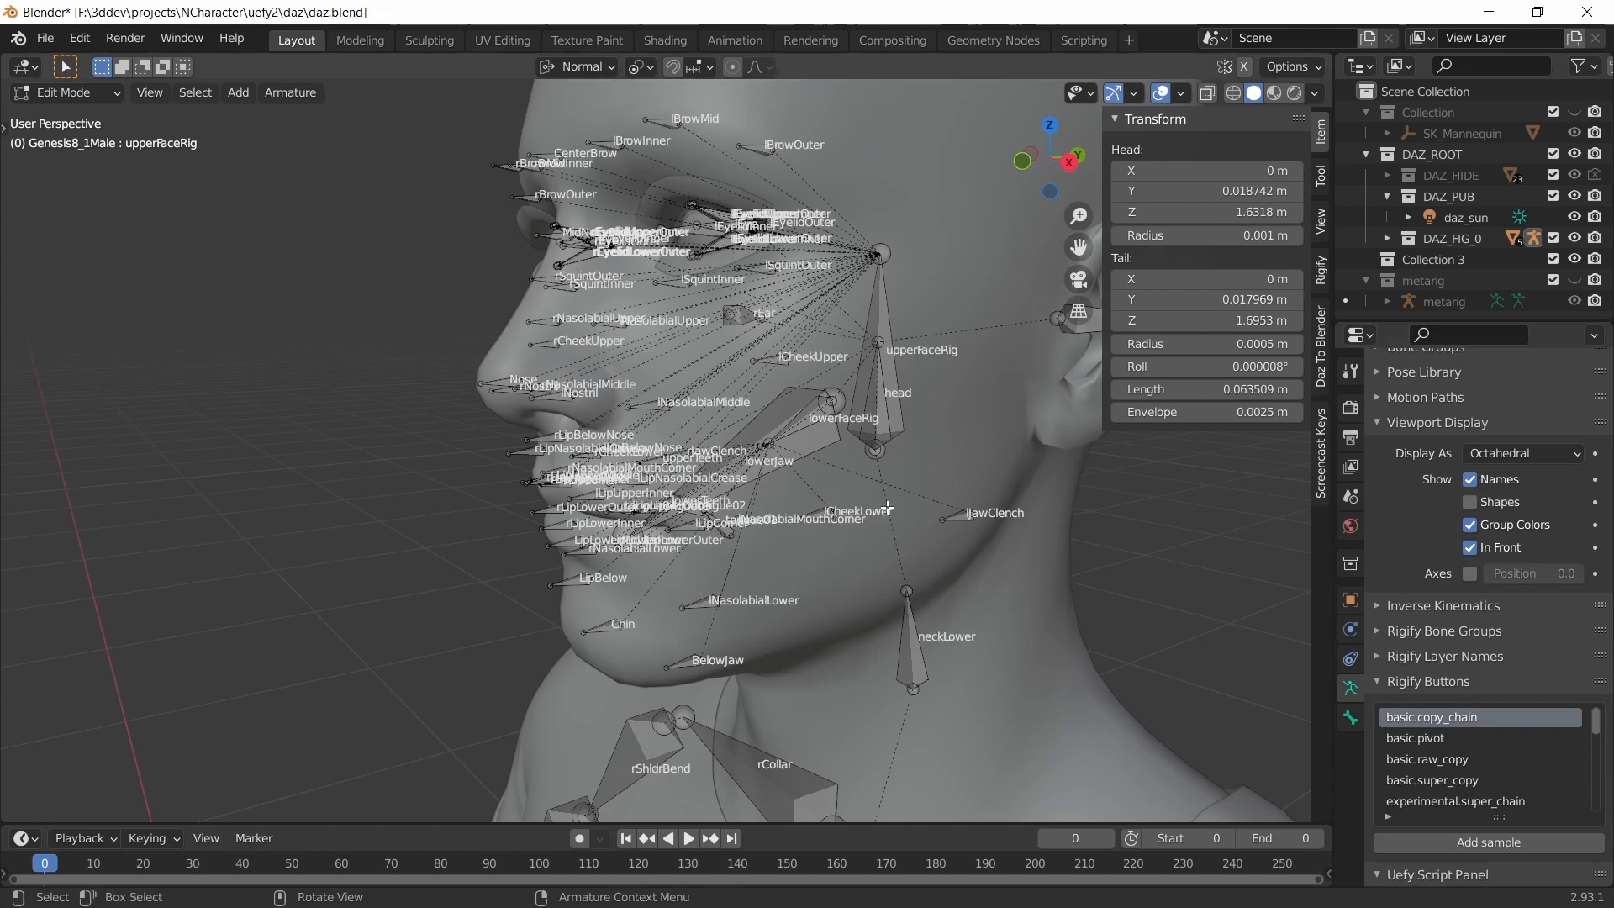
scroll(888, 508, "down", 8)
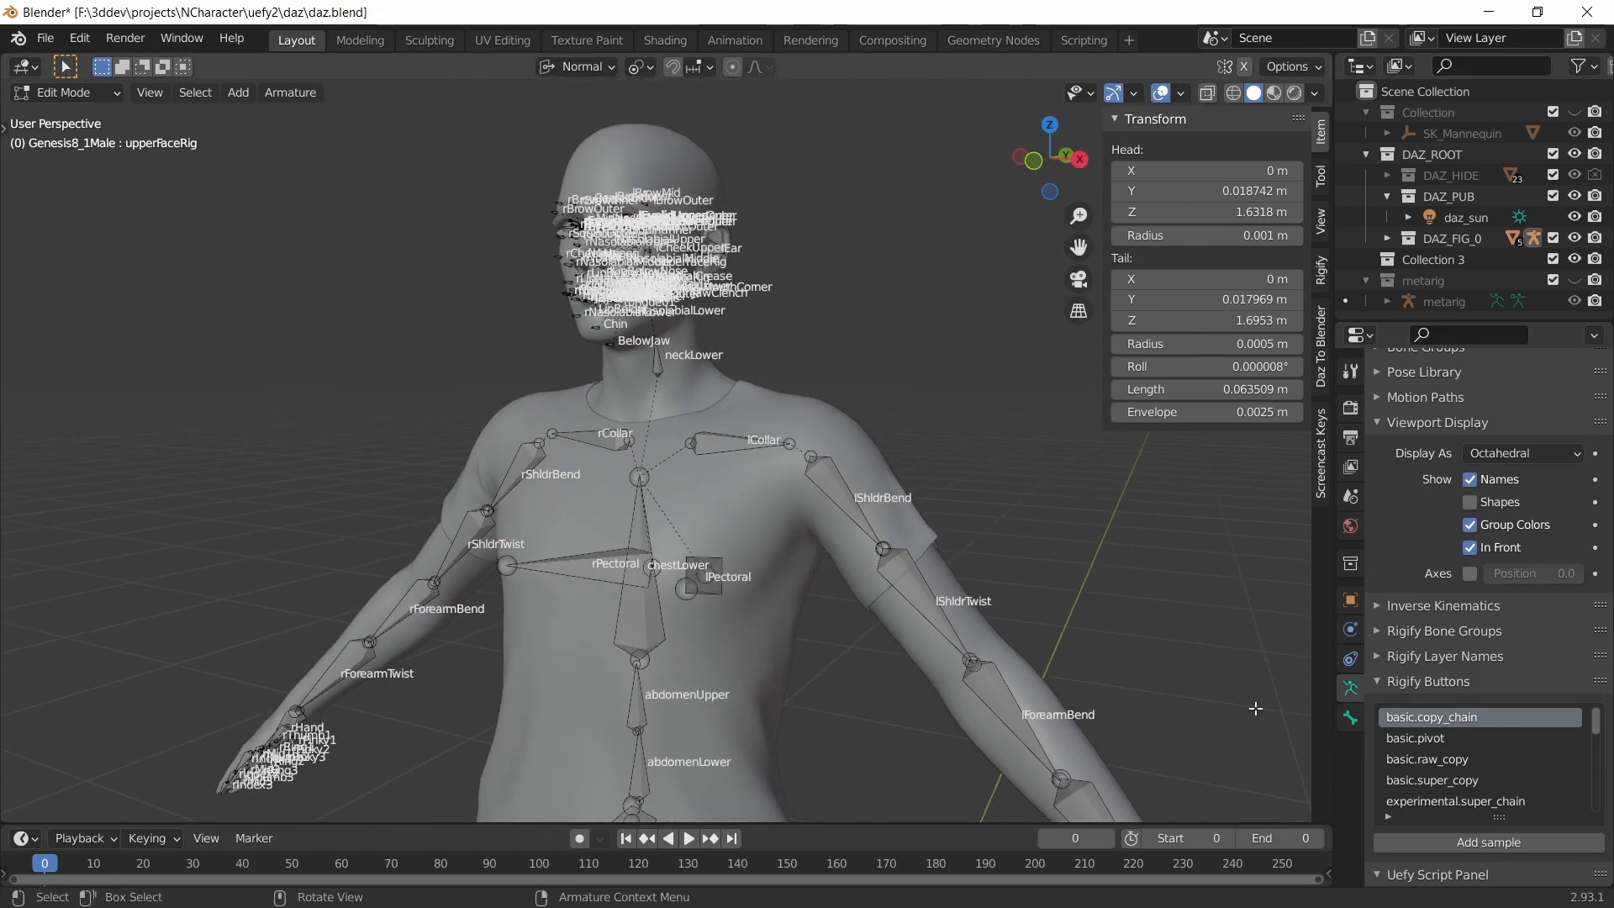
- Set Genesis8_1Male as the Character armature in the Uefy script properties
scroll(1556, 664, "down", 12)
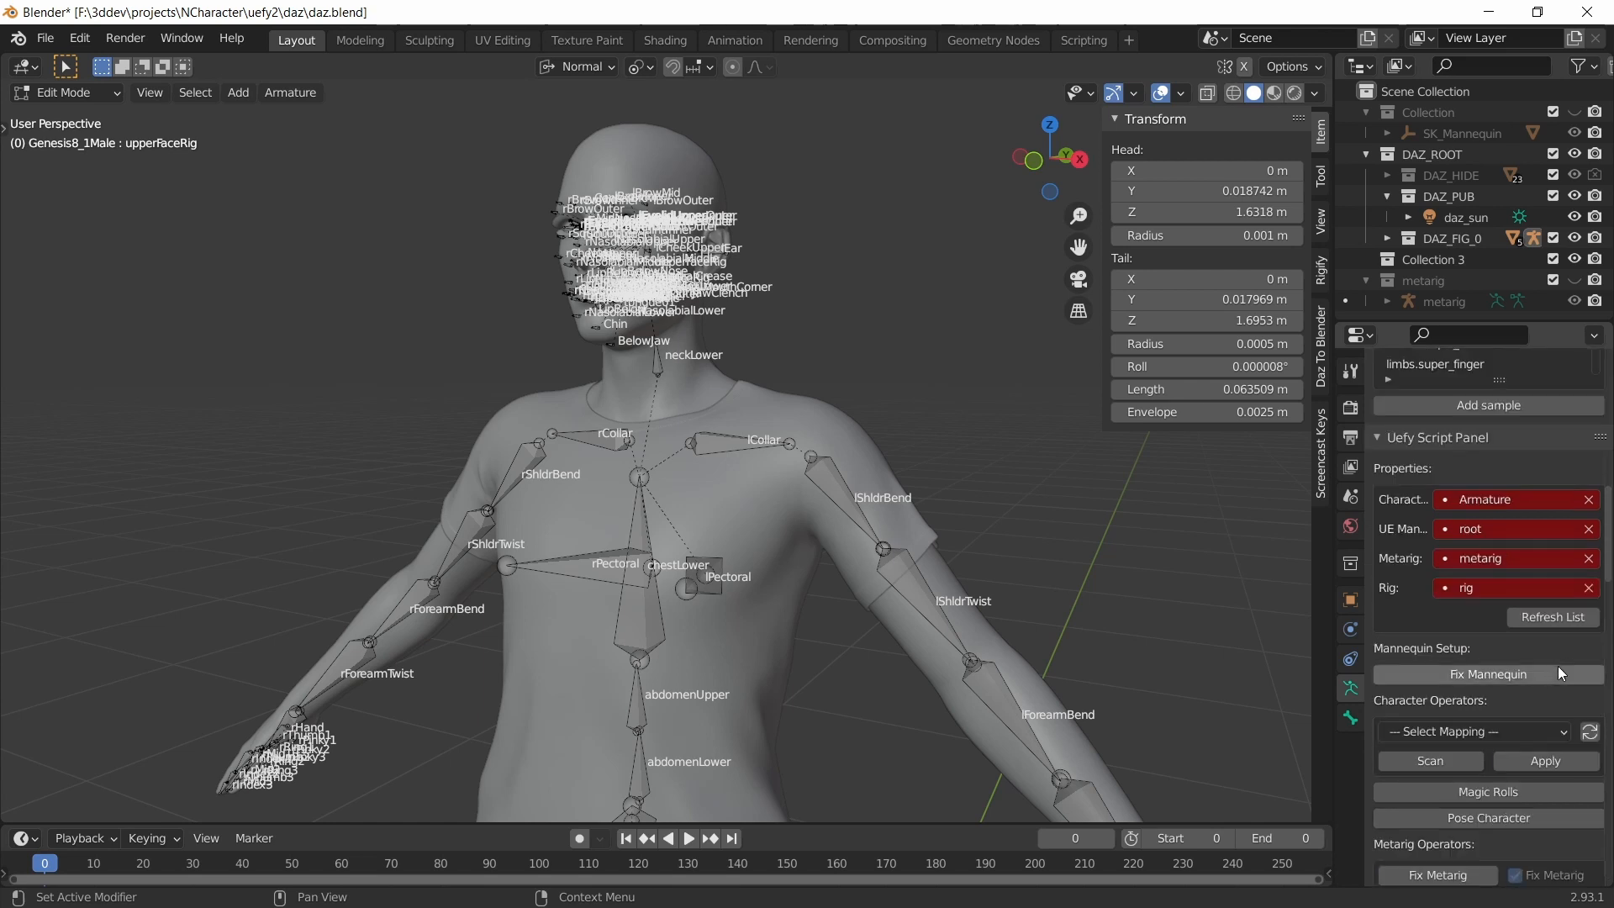
left_click(1480, 499)
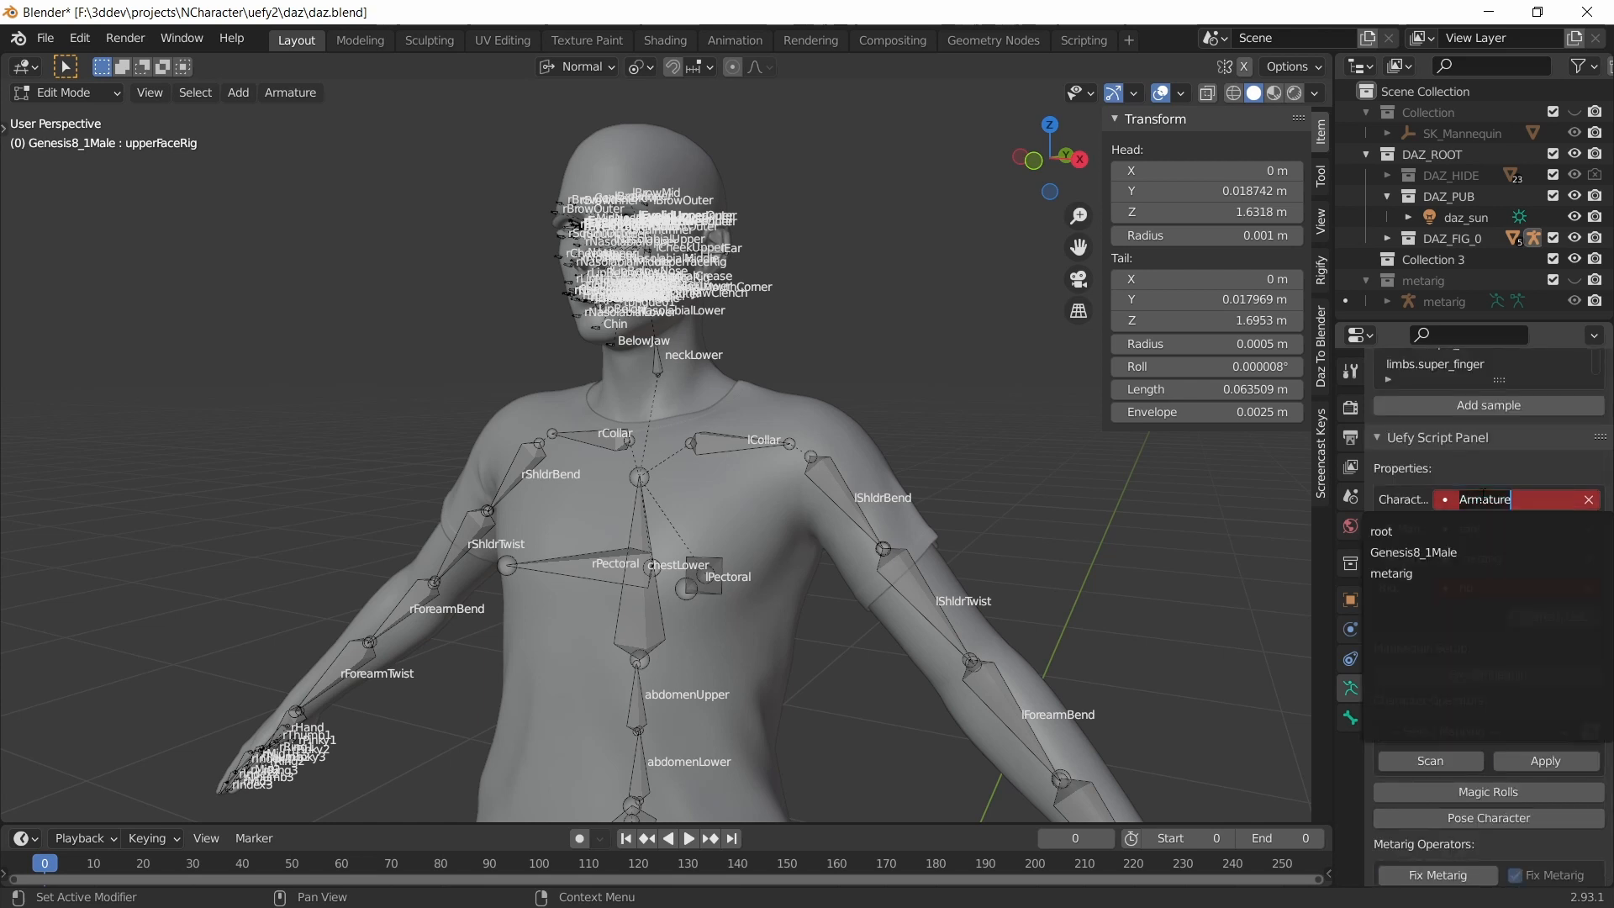
left_click(1449, 551)
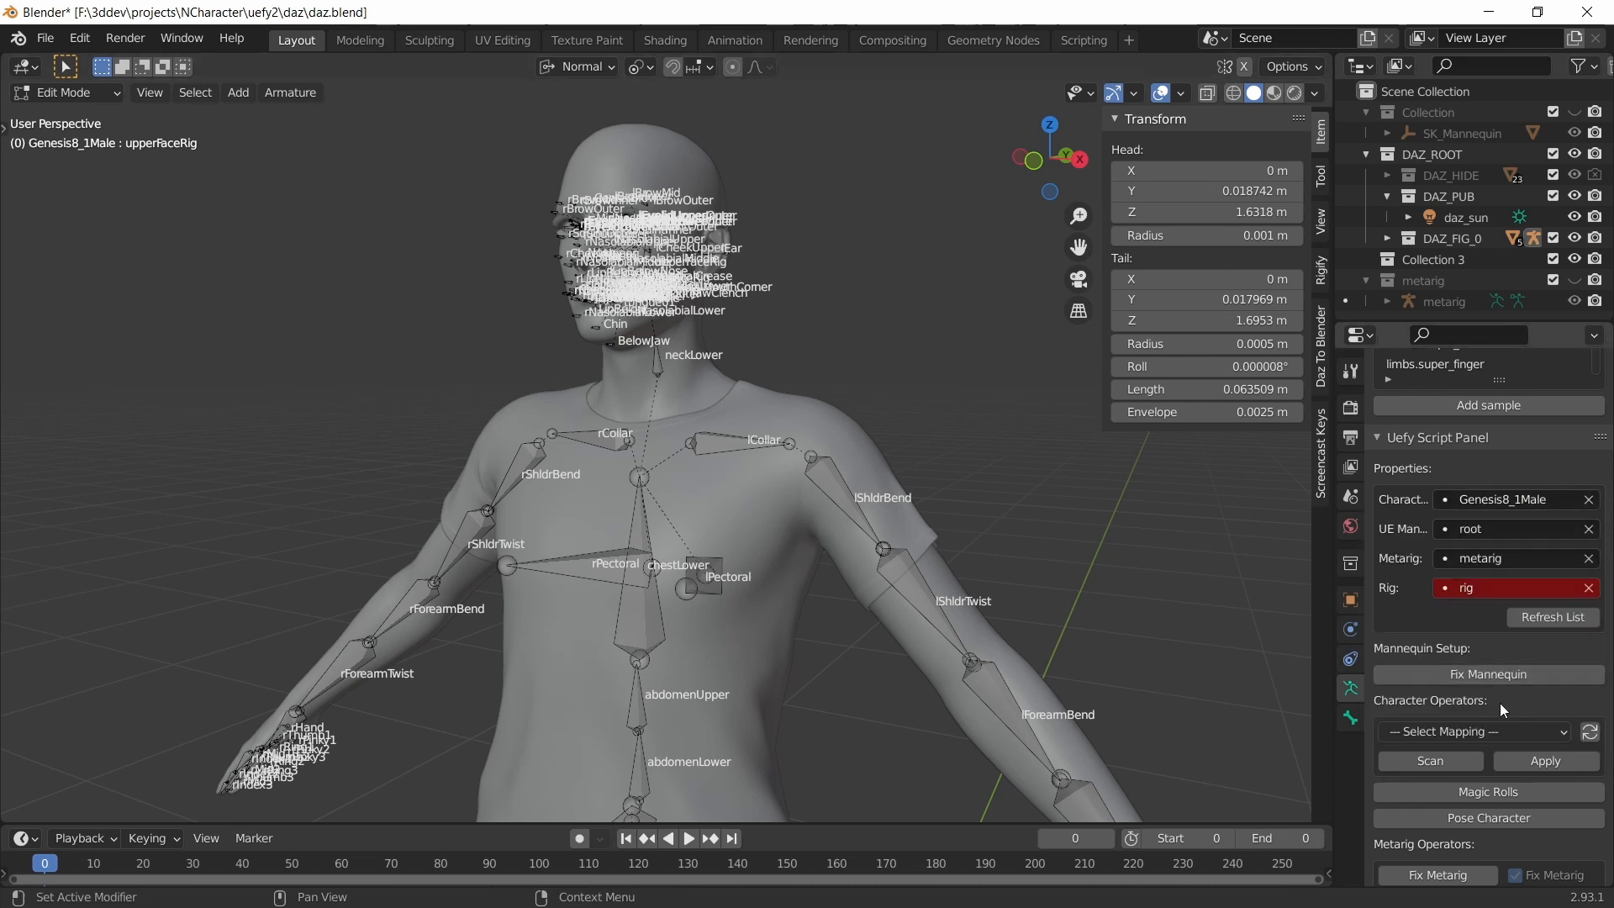
- Refresh the character mapping list, choose the Daz Genesis 8.1 (Simplified) mapping and apply it to the armature
scroll(1500, 703, "down", 5)
left_click(1523, 536)
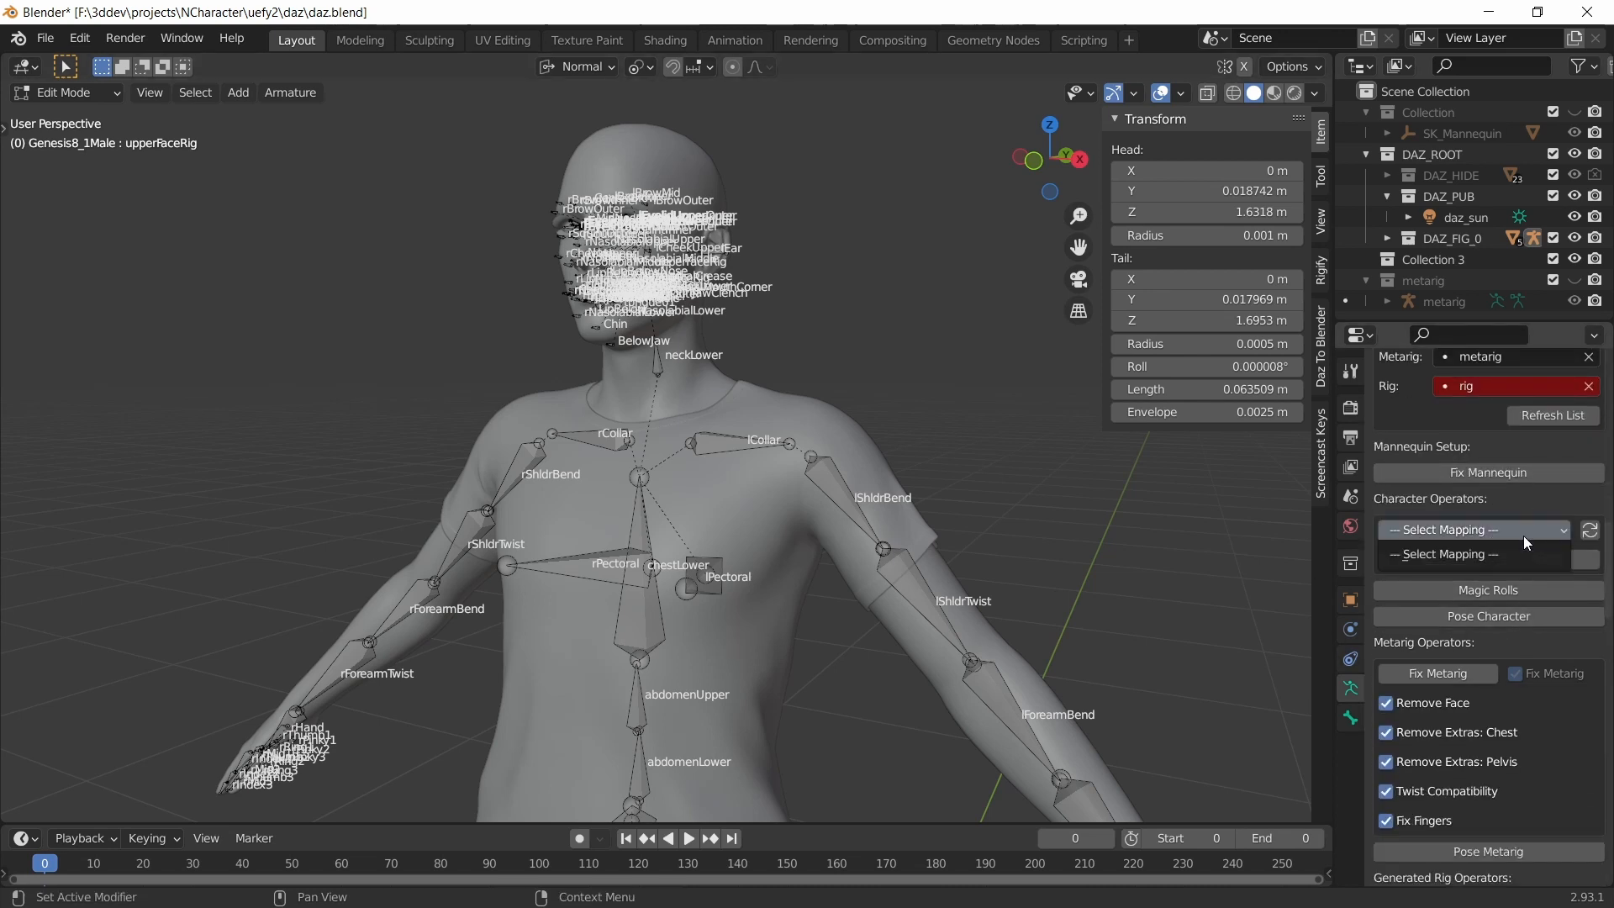
left_click(1441, 553)
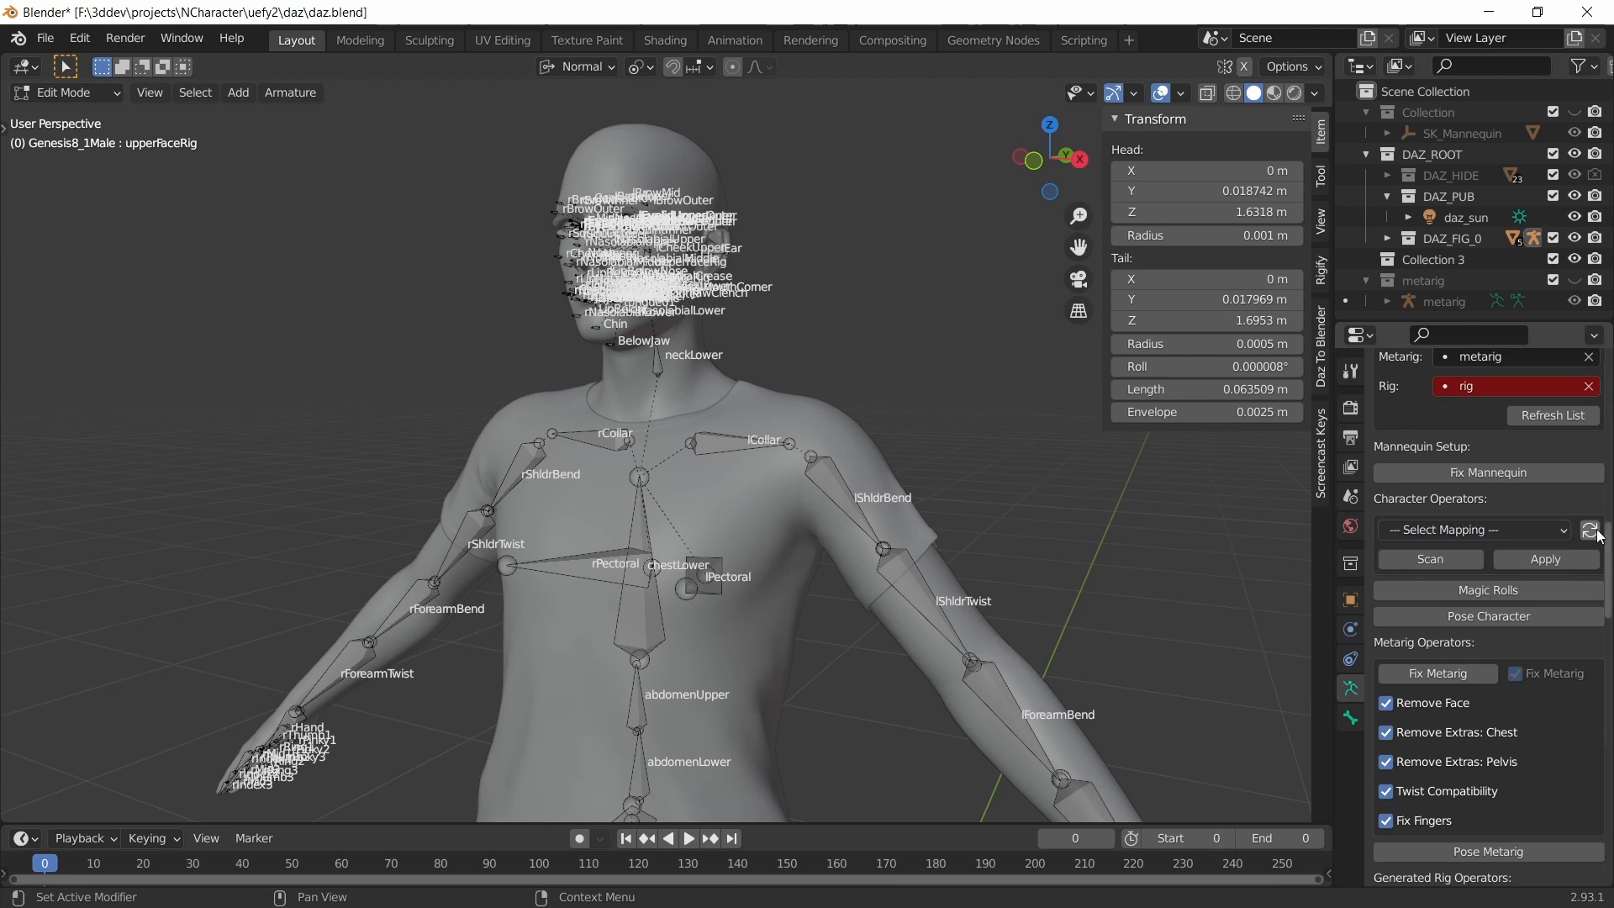
left_click(1591, 530)
left_click(1527, 527)
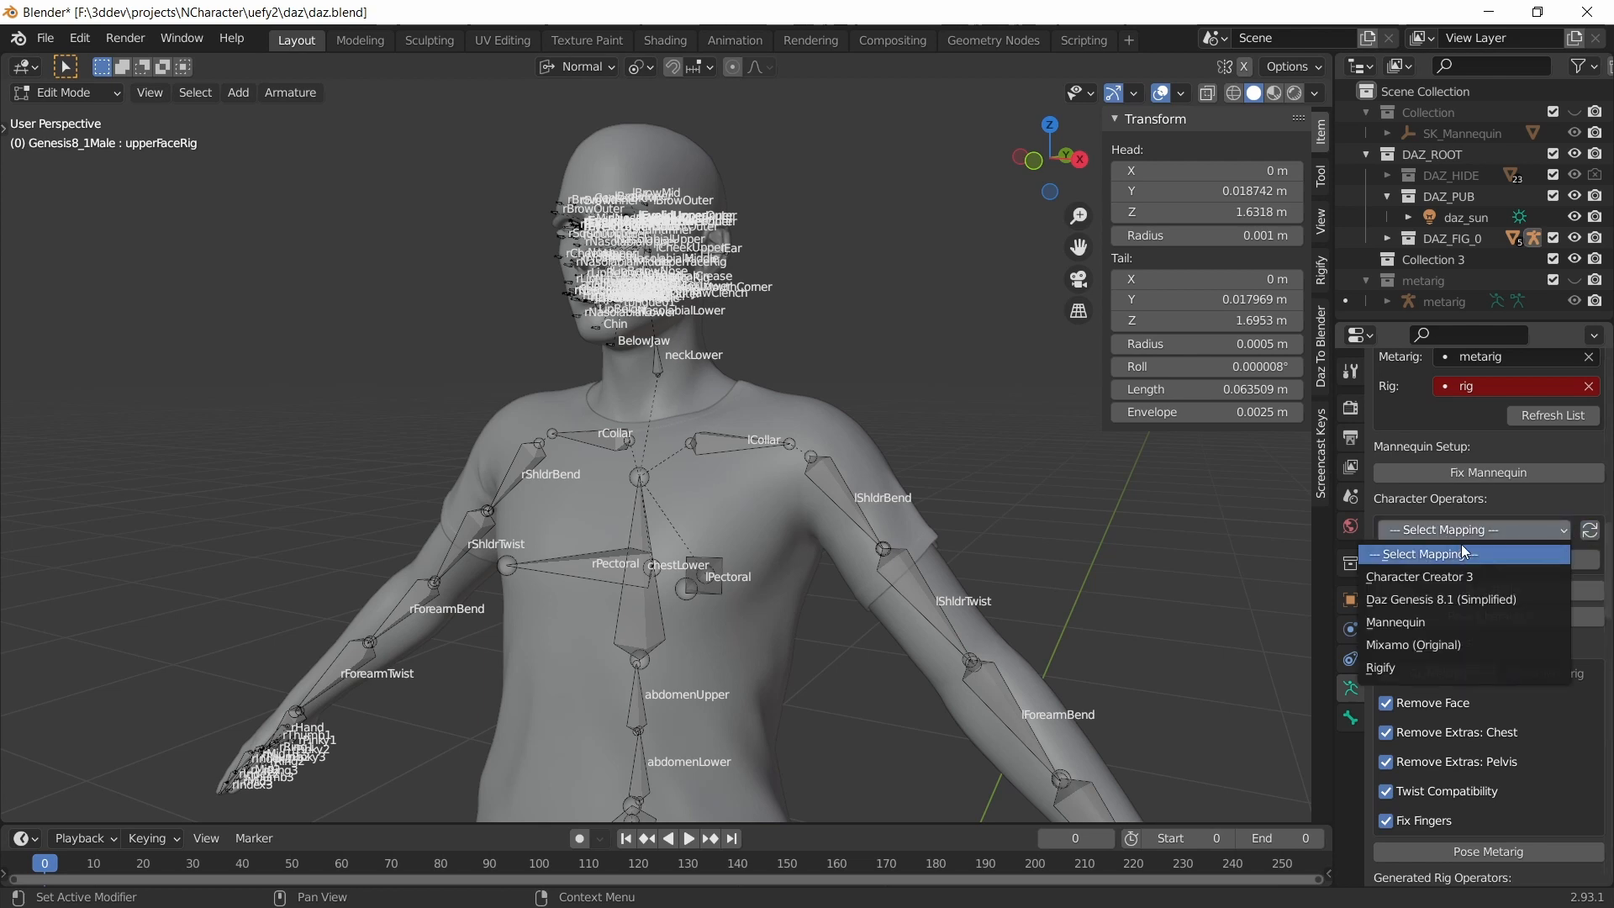
left_click(1421, 597)
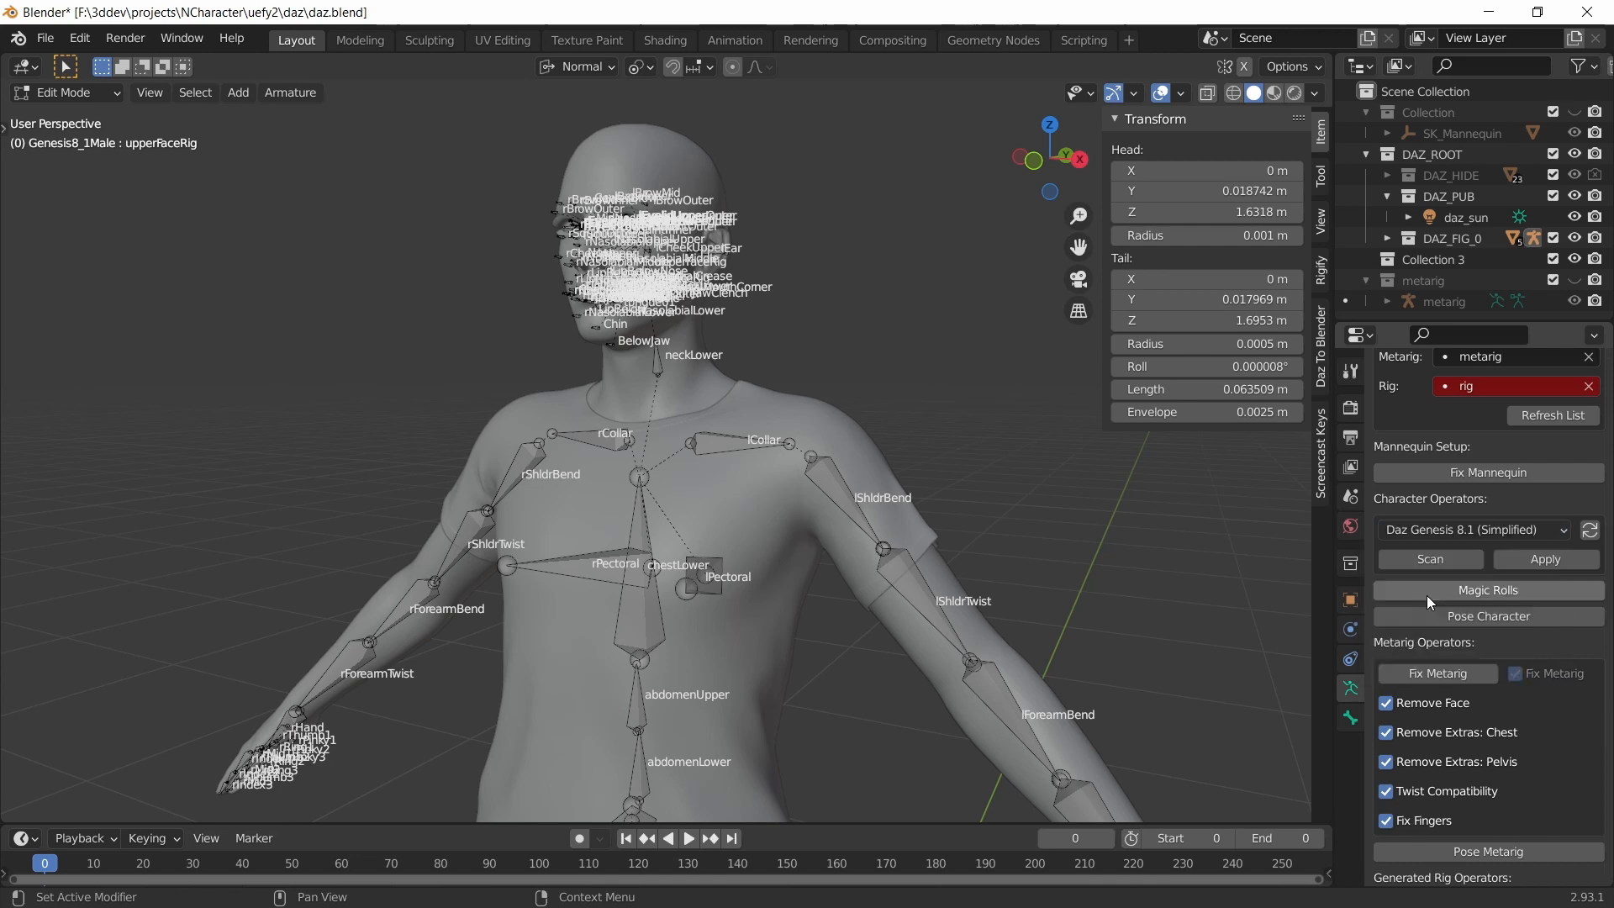
left_click(1531, 556)
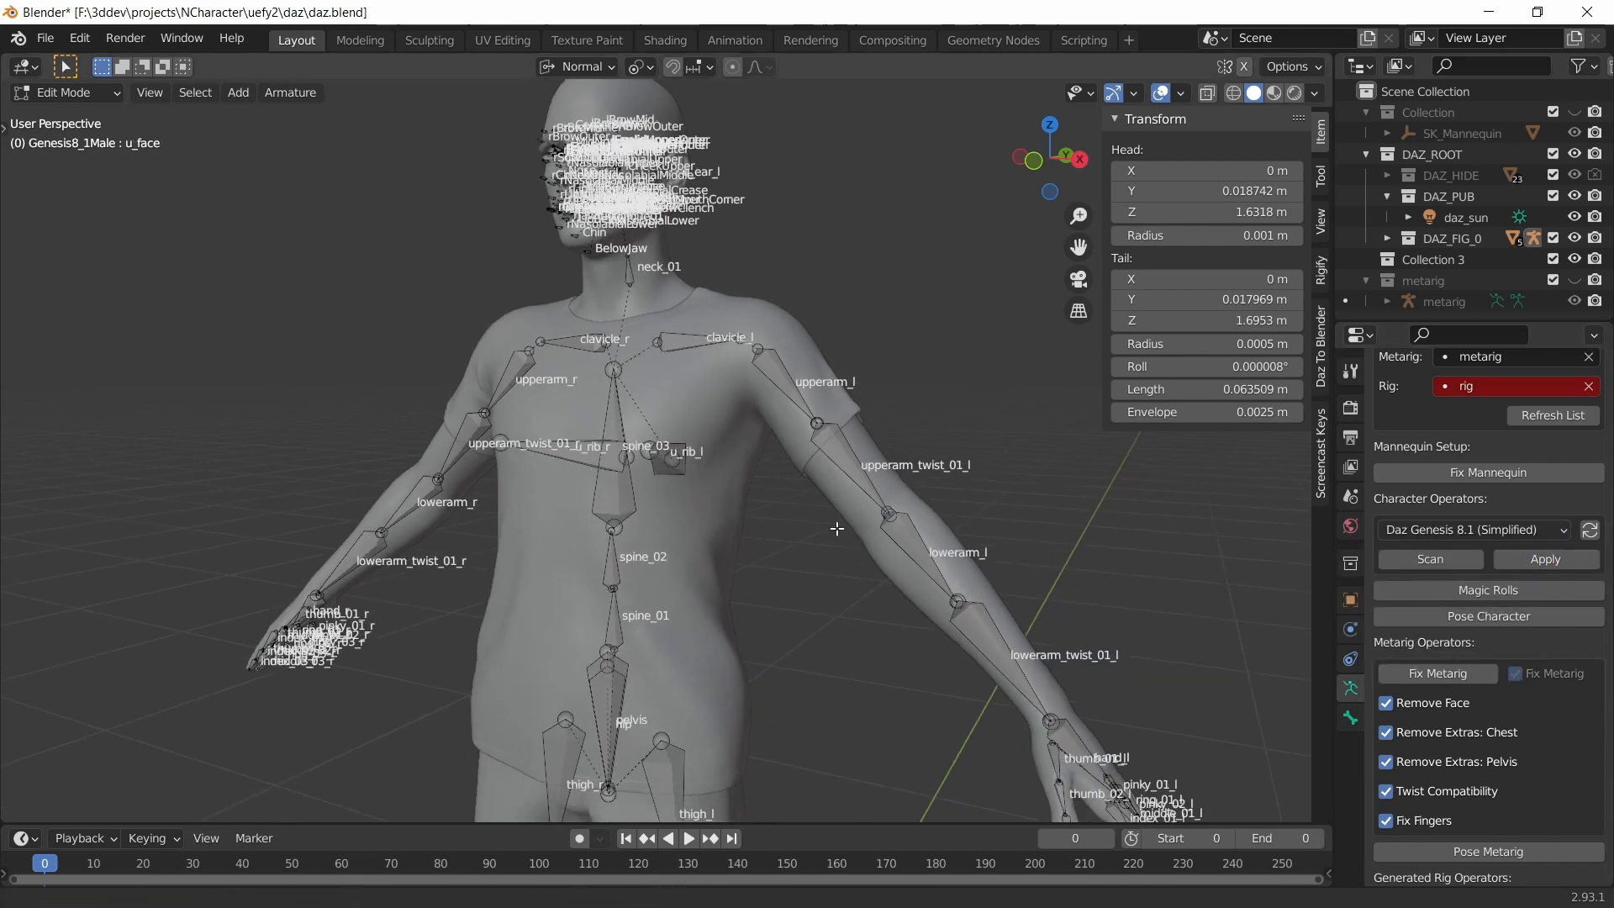
right_click(943, 534)
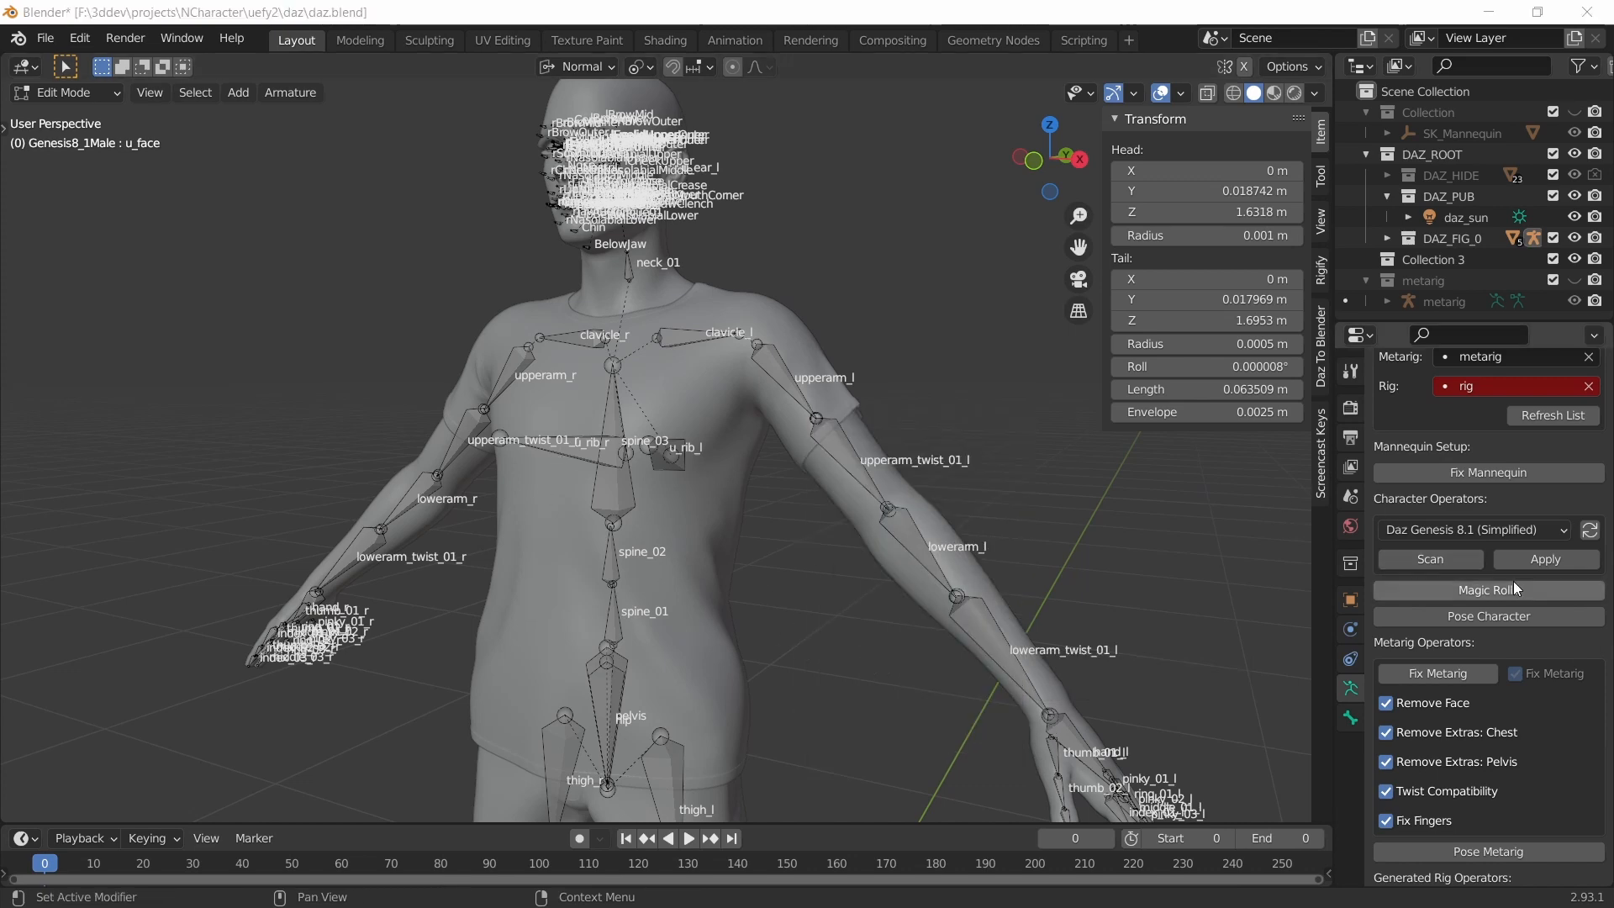
- Show the bone axes of the Genesis8_1Male armature in the viewport
scroll(1604, 496, "up", 2)
left_click_drag(1602, 490, 1604, 374)
scroll(1459, 670, "down", 4)
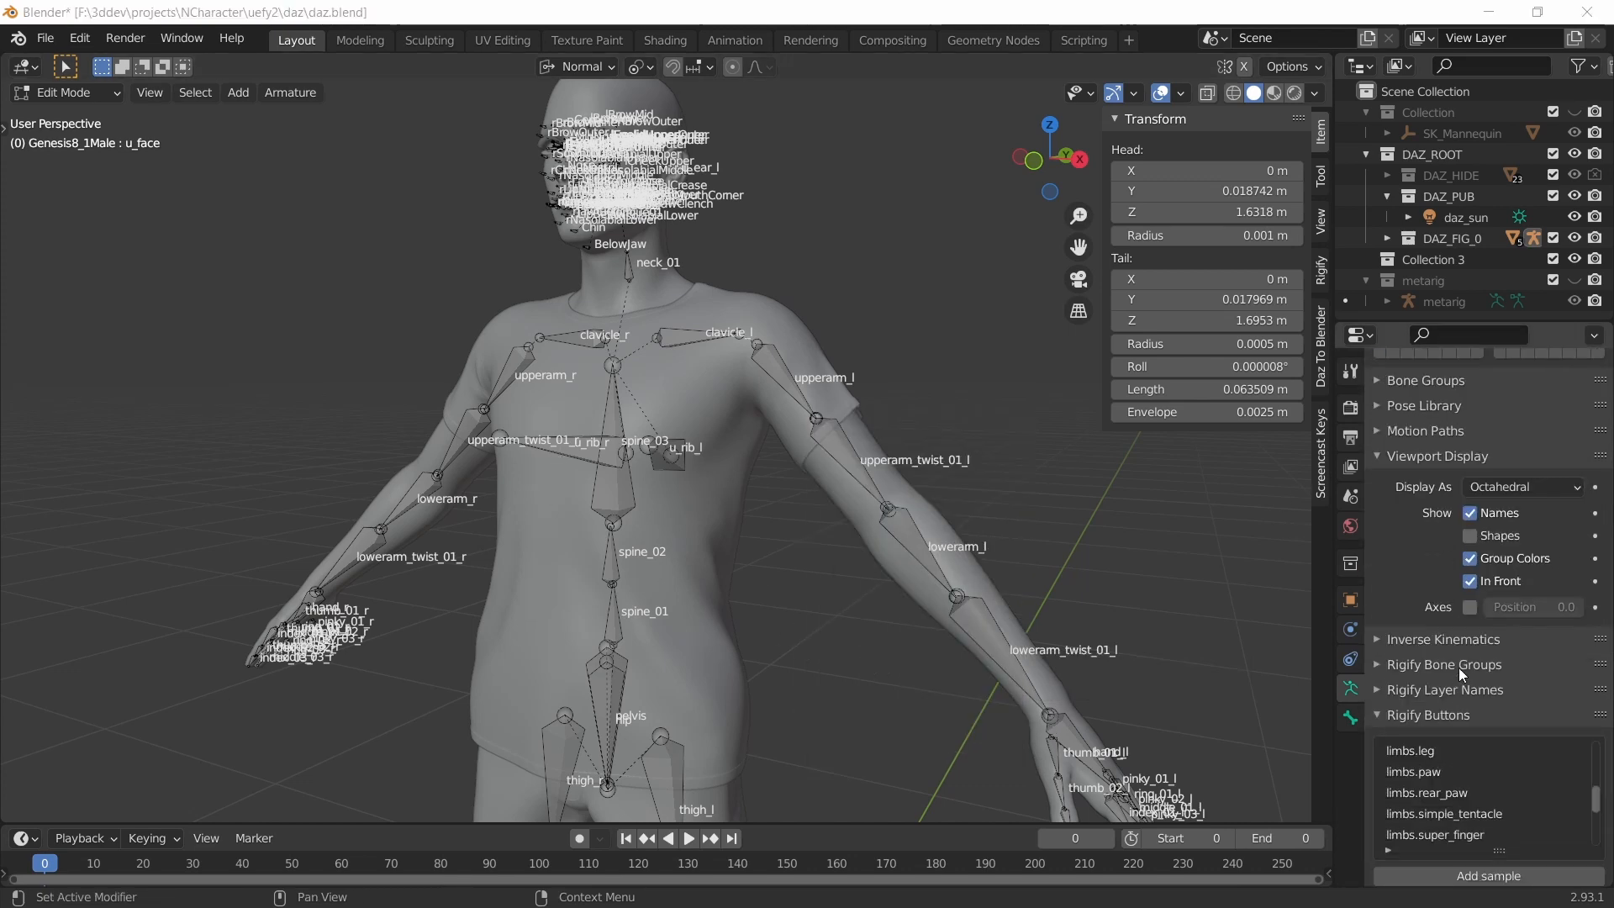
left_click(1469, 608)
scroll(1479, 571, "down", 15)
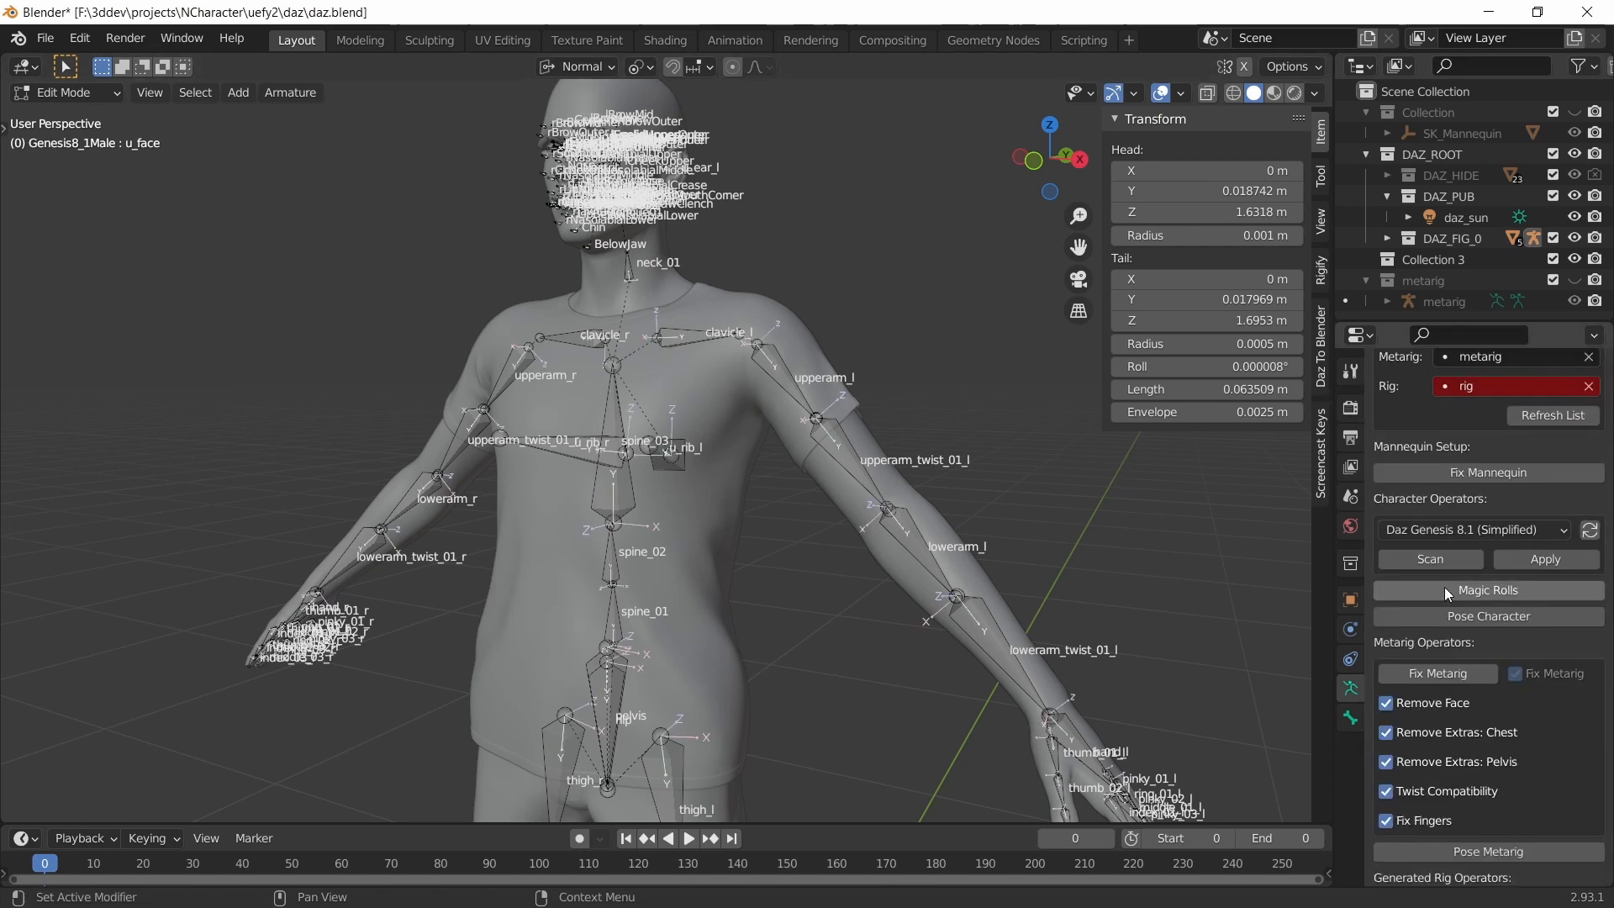
- Run Magic Rolls on the character to recalculate its bone rolls
left_click(1445, 588)
middle_click_drag(832, 646, 675, 555)
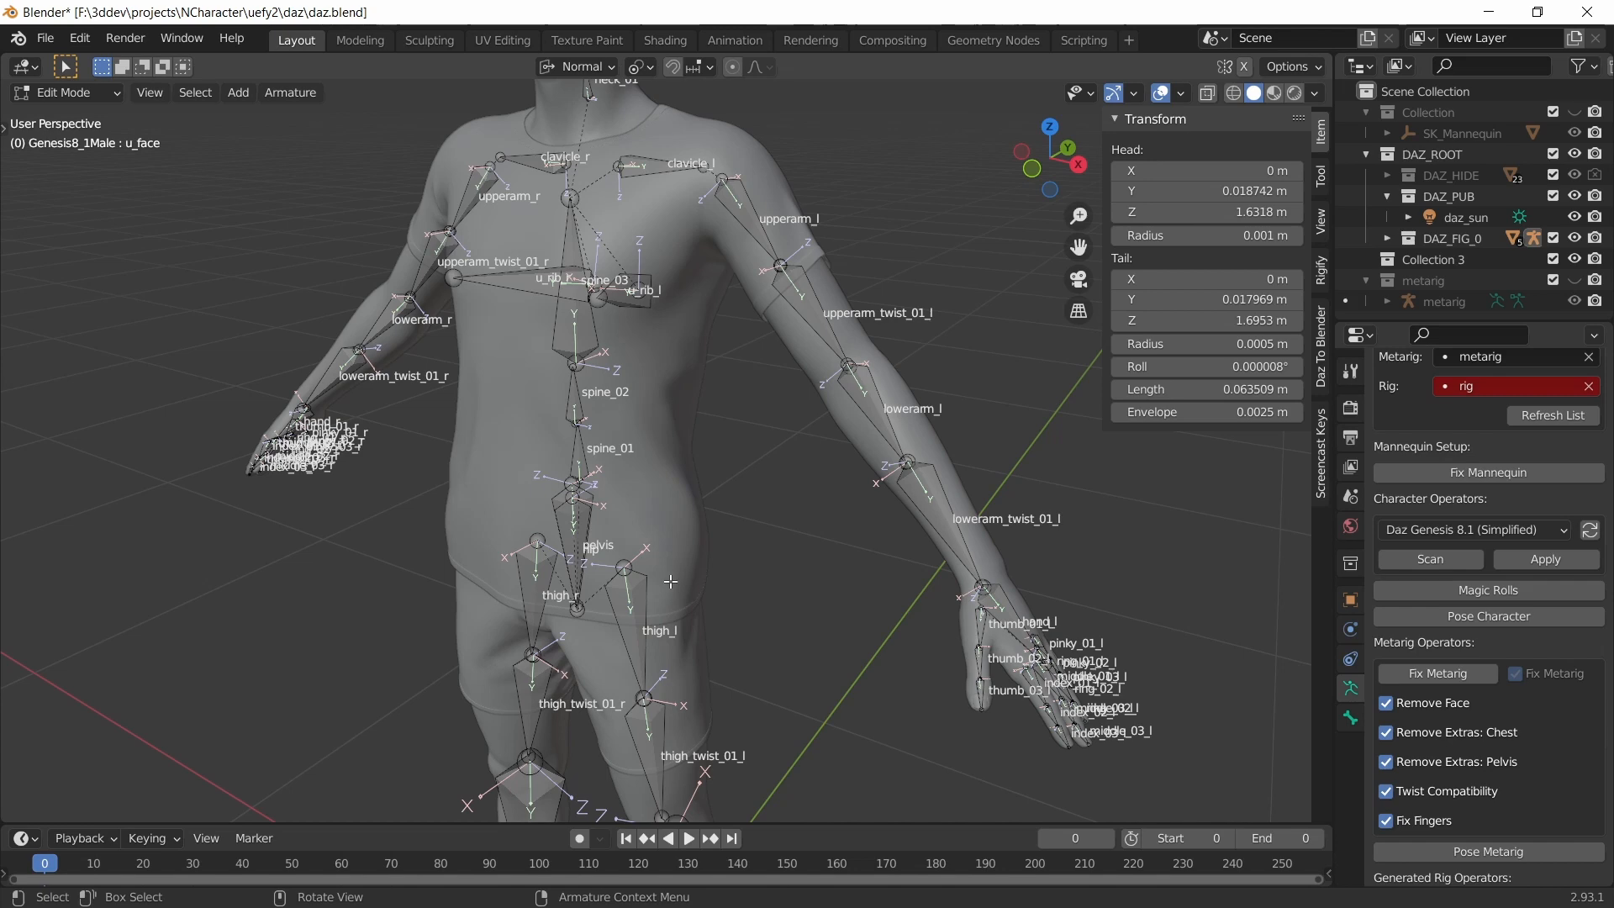
middle_click_drag(670, 582, 632, 458, "shift")
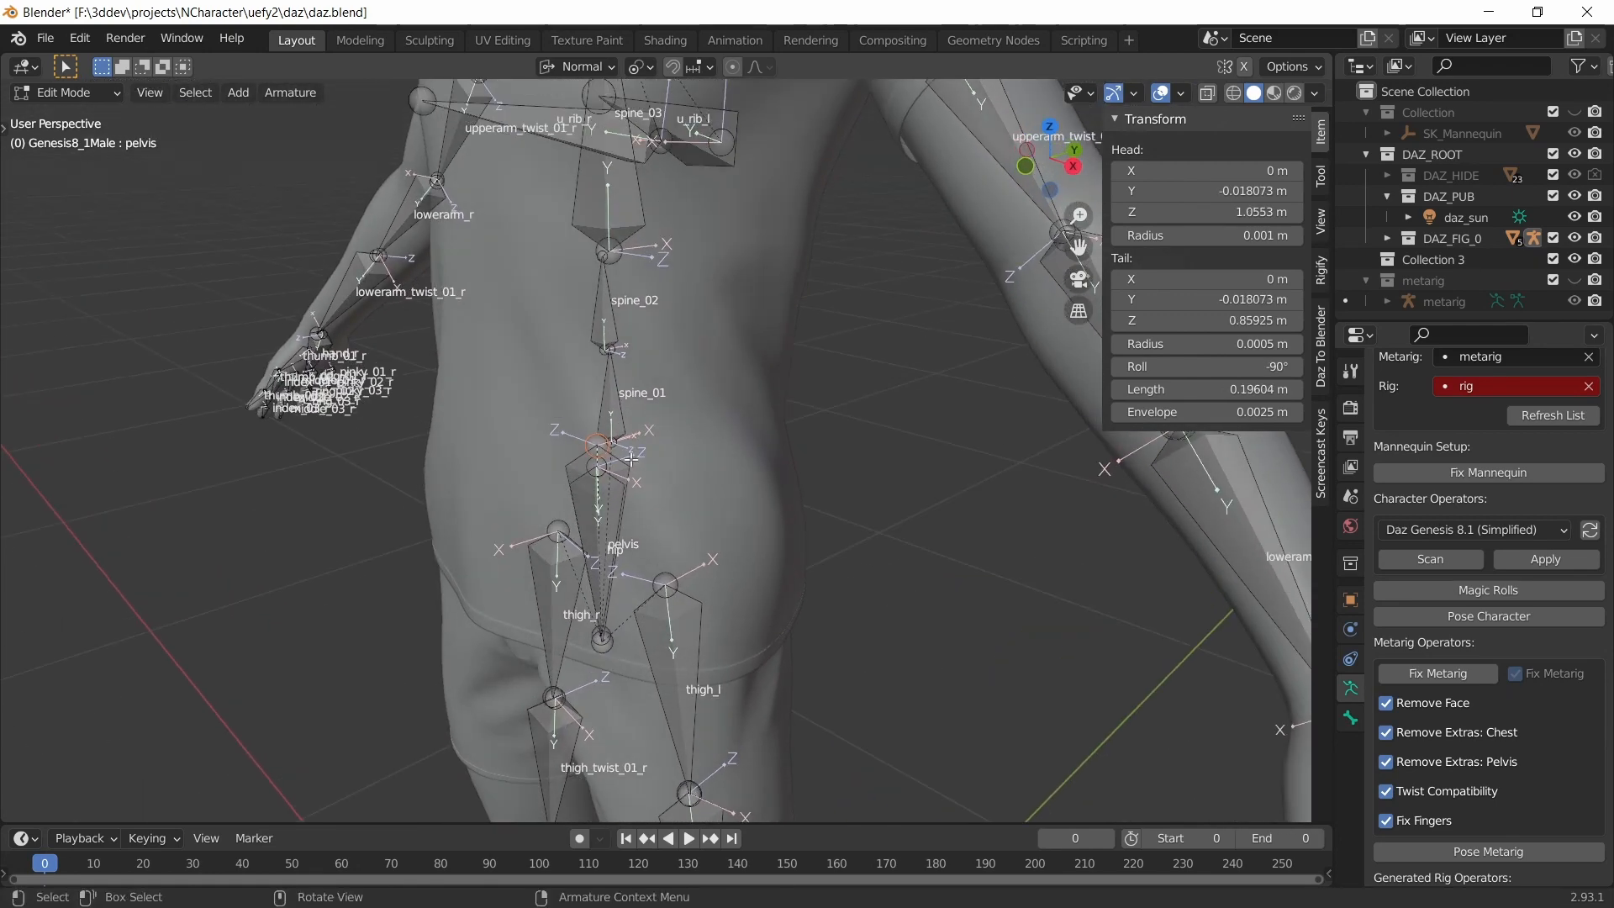
- Examine the bone axes and placement of the pelvis, spine, neck and head bones, selecting them one at a time
key("g")
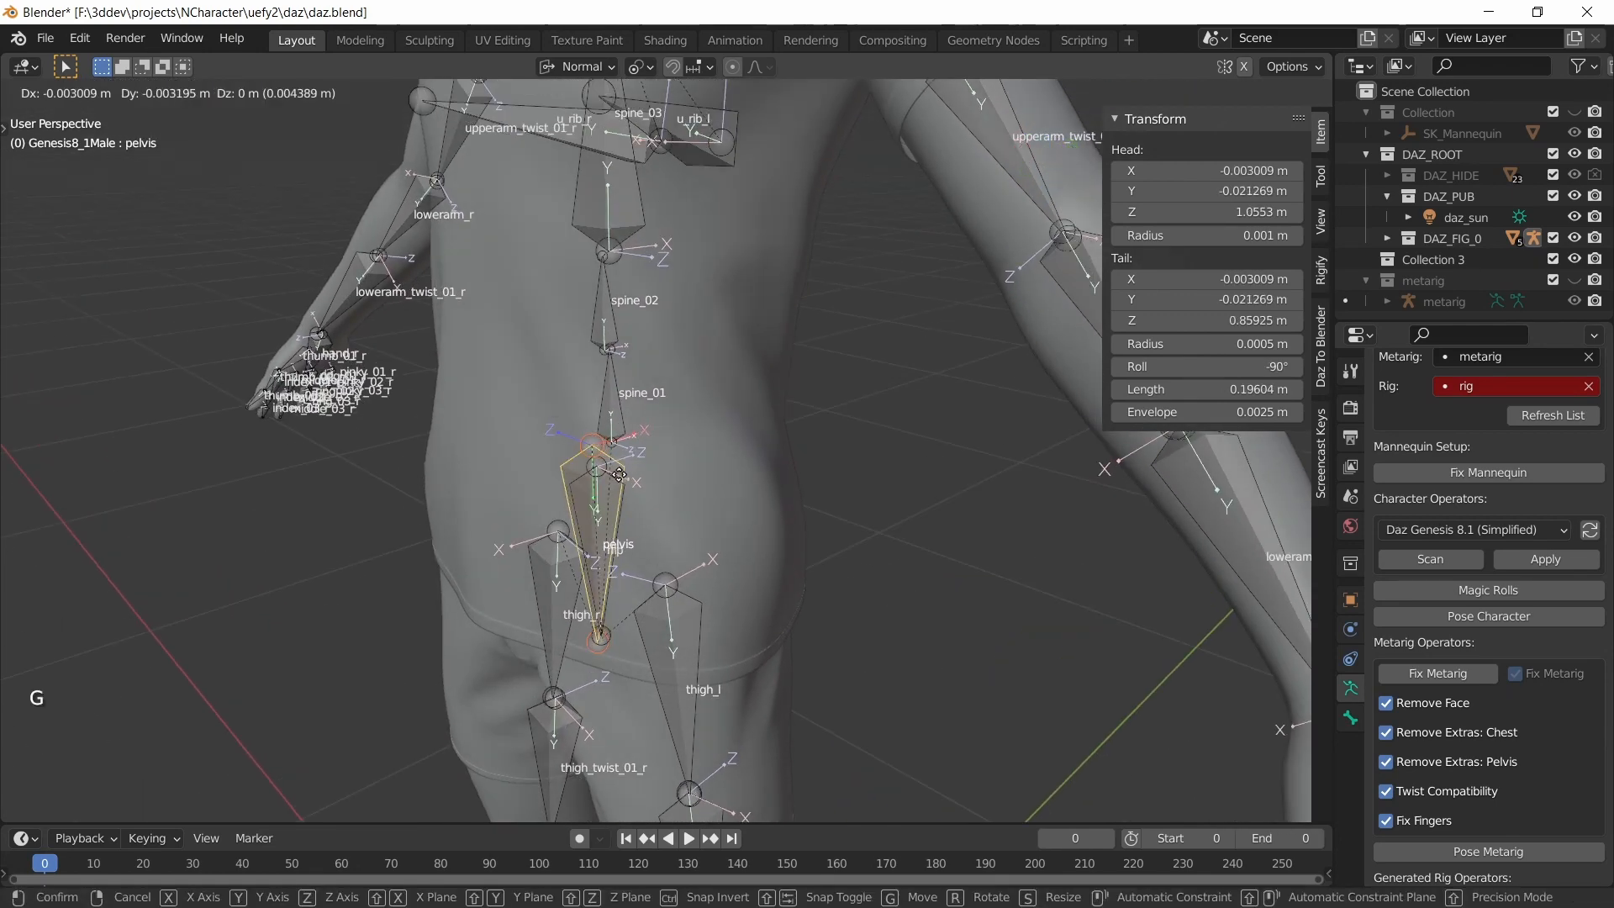
right_click(475, 436)
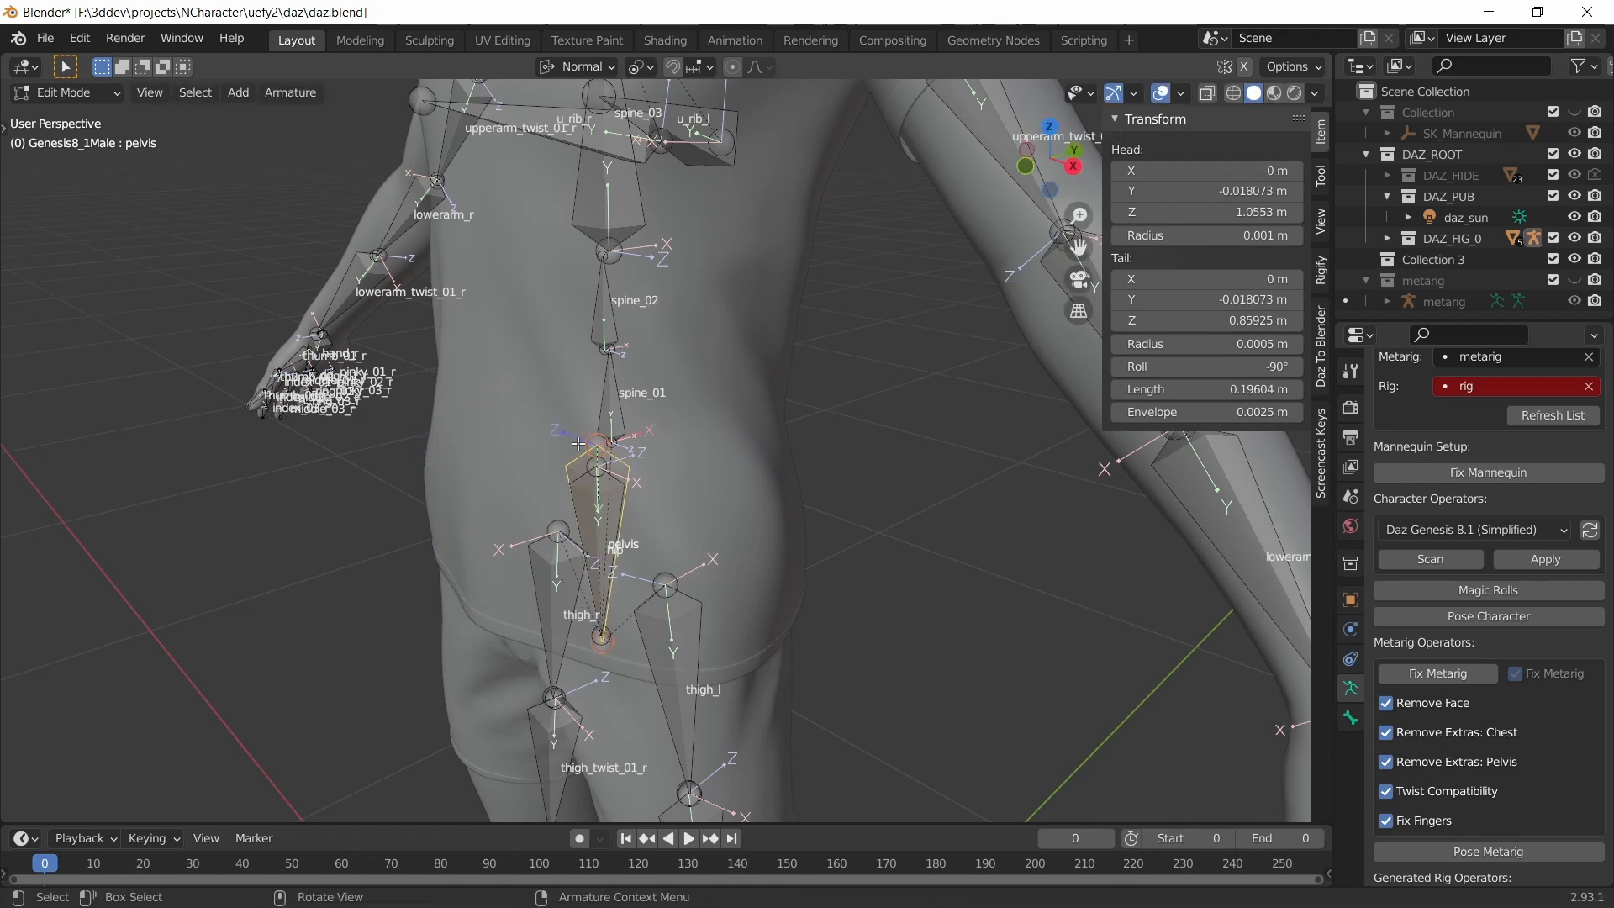
middle_click_drag(475, 437, 538, 517, "shift")
right_click(602, 285)
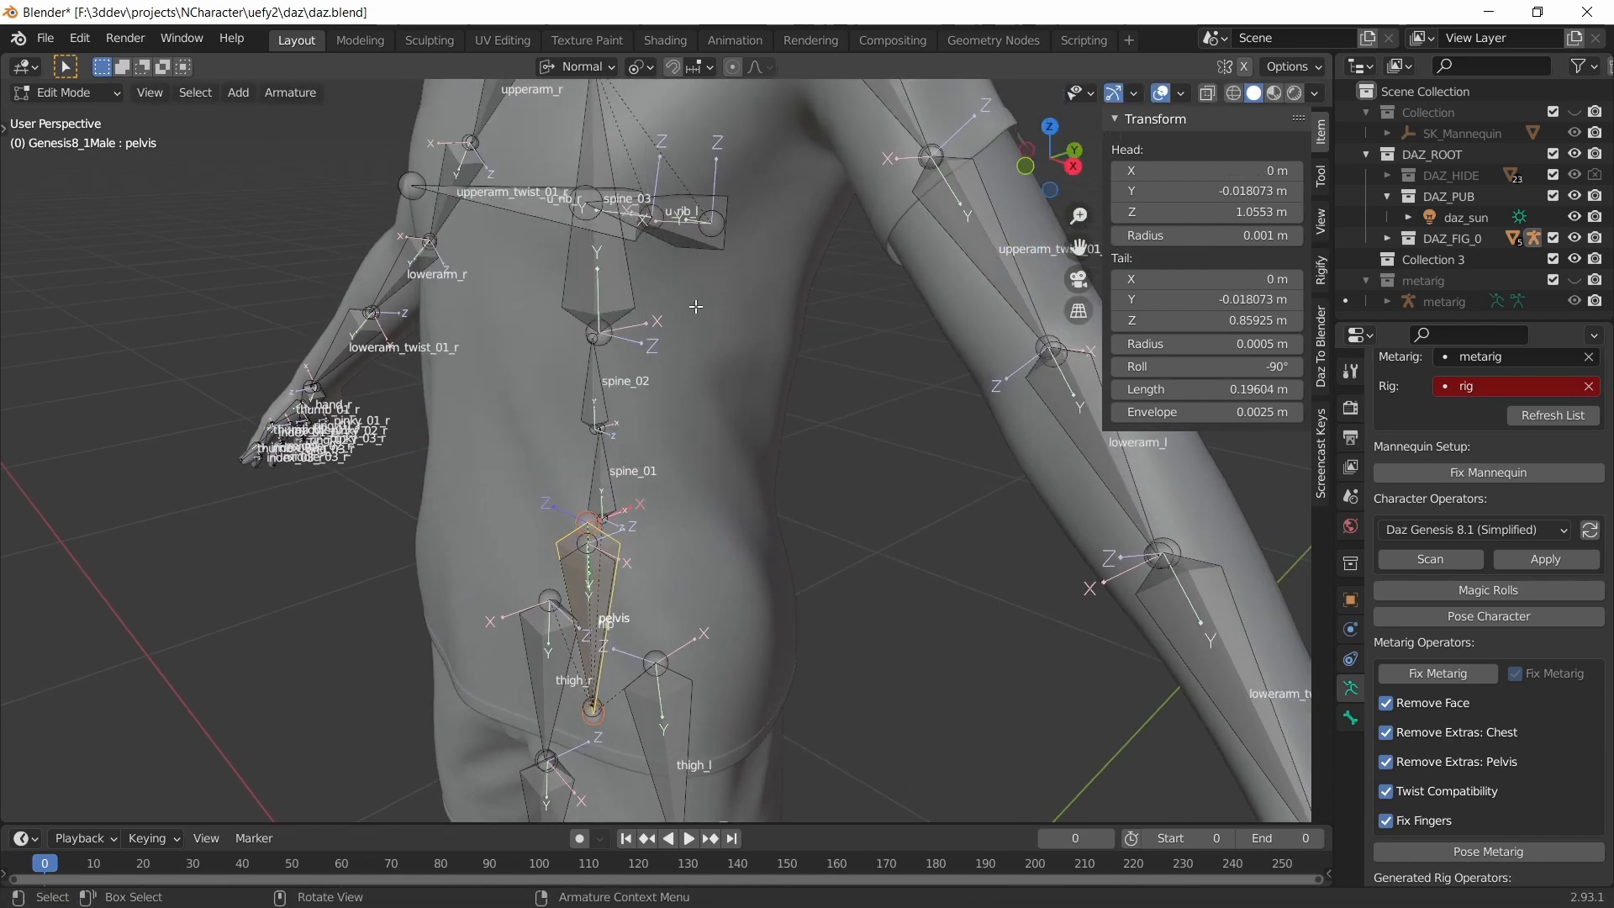
middle_click_drag(696, 307, 605, 372, "shift")
left_click(599, 316)
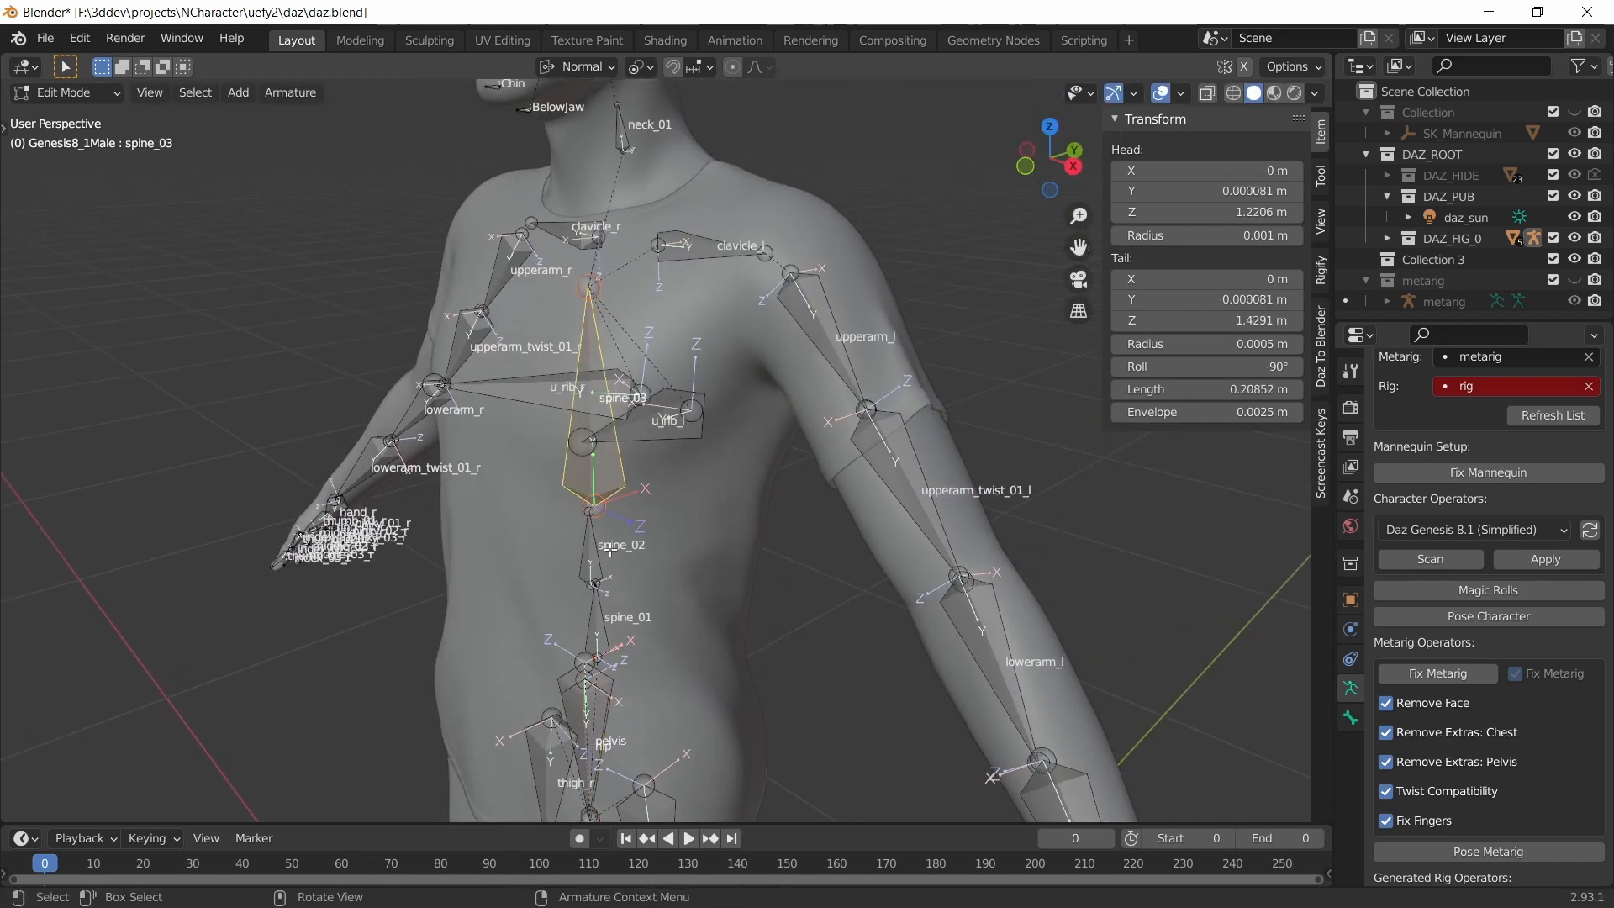
left_click(597, 602)
middle_click_drag(648, 600, 667, 683, "shift")
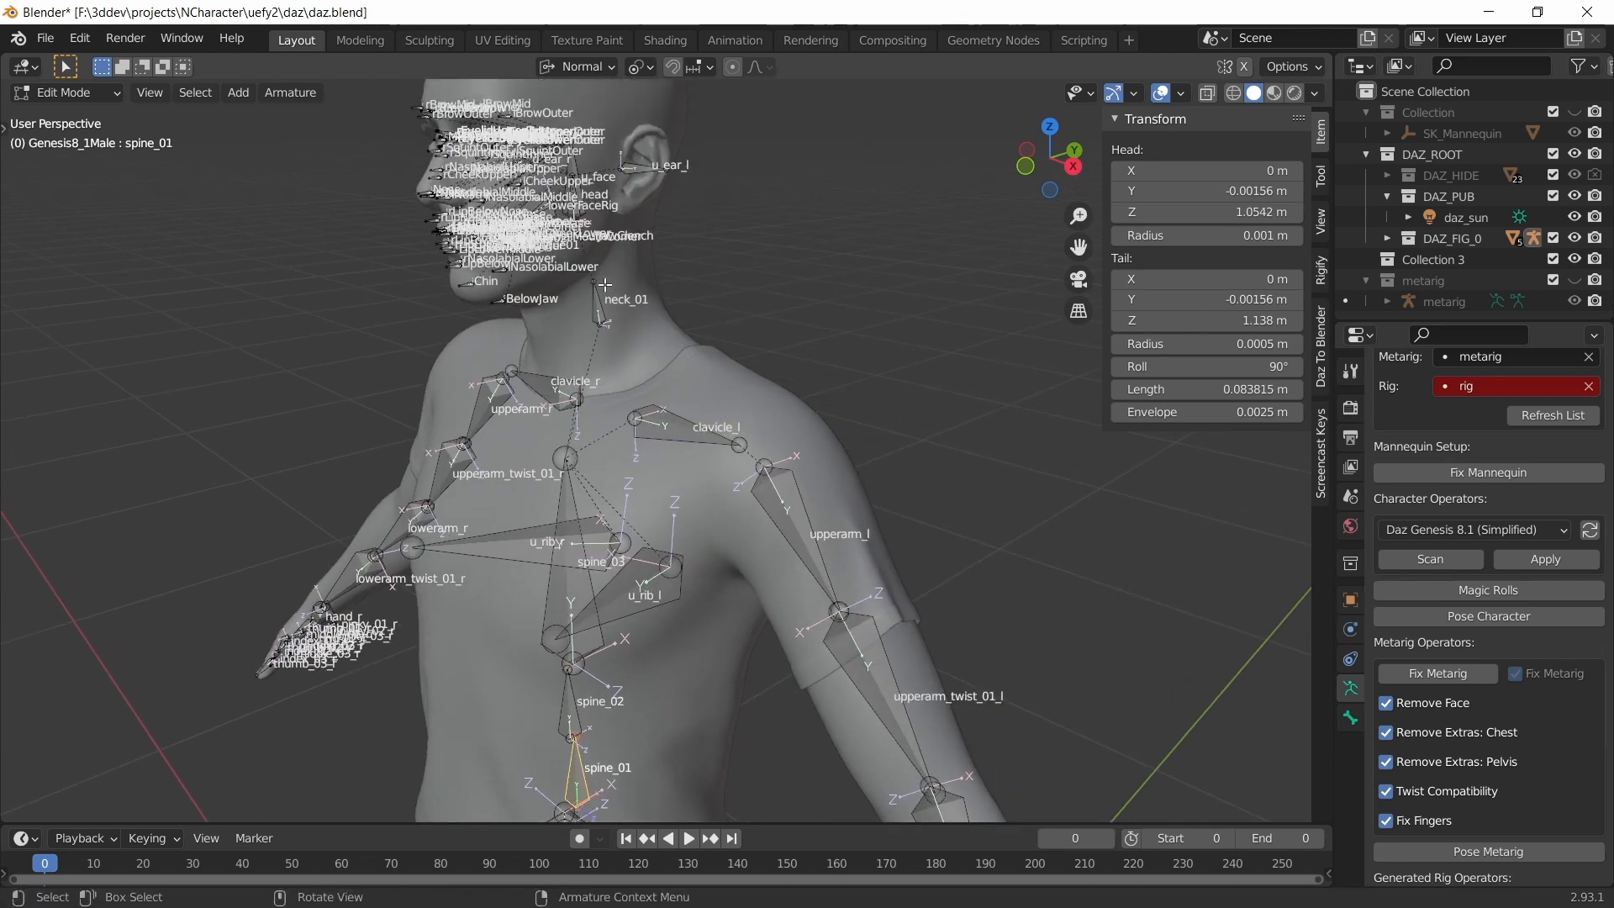
middle_click_drag(636, 314, 594, 472, "shift")
scroll(605, 401, "up", 3)
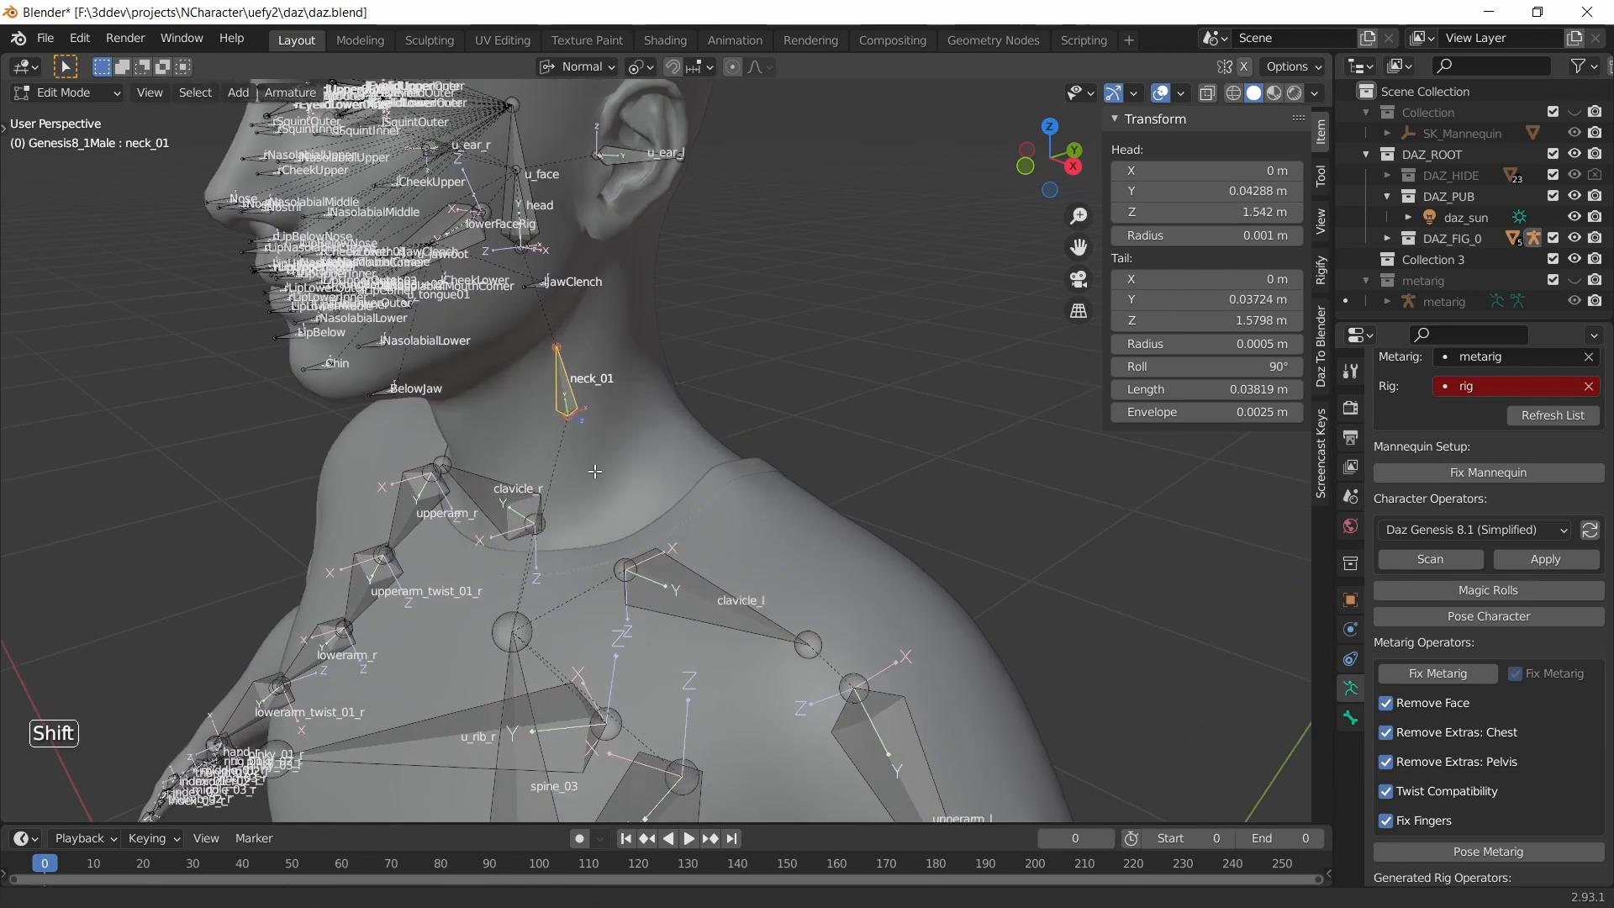
scroll(601, 469, "up", 2)
middle_click_drag(539, 322, 562, 395, "shift")
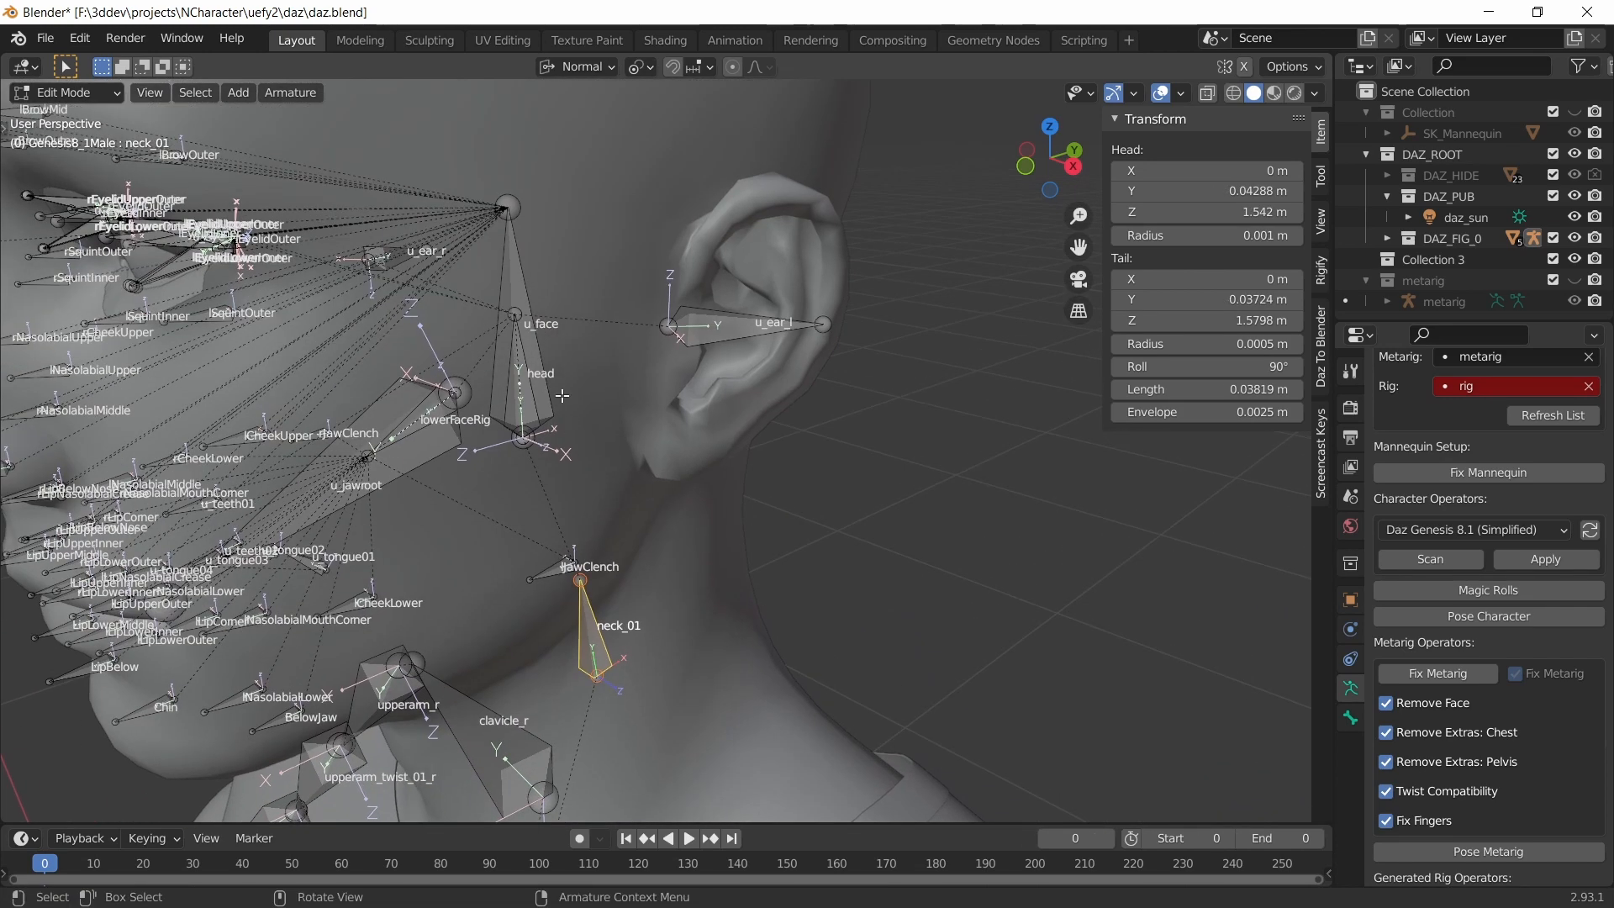
left_click(527, 397)
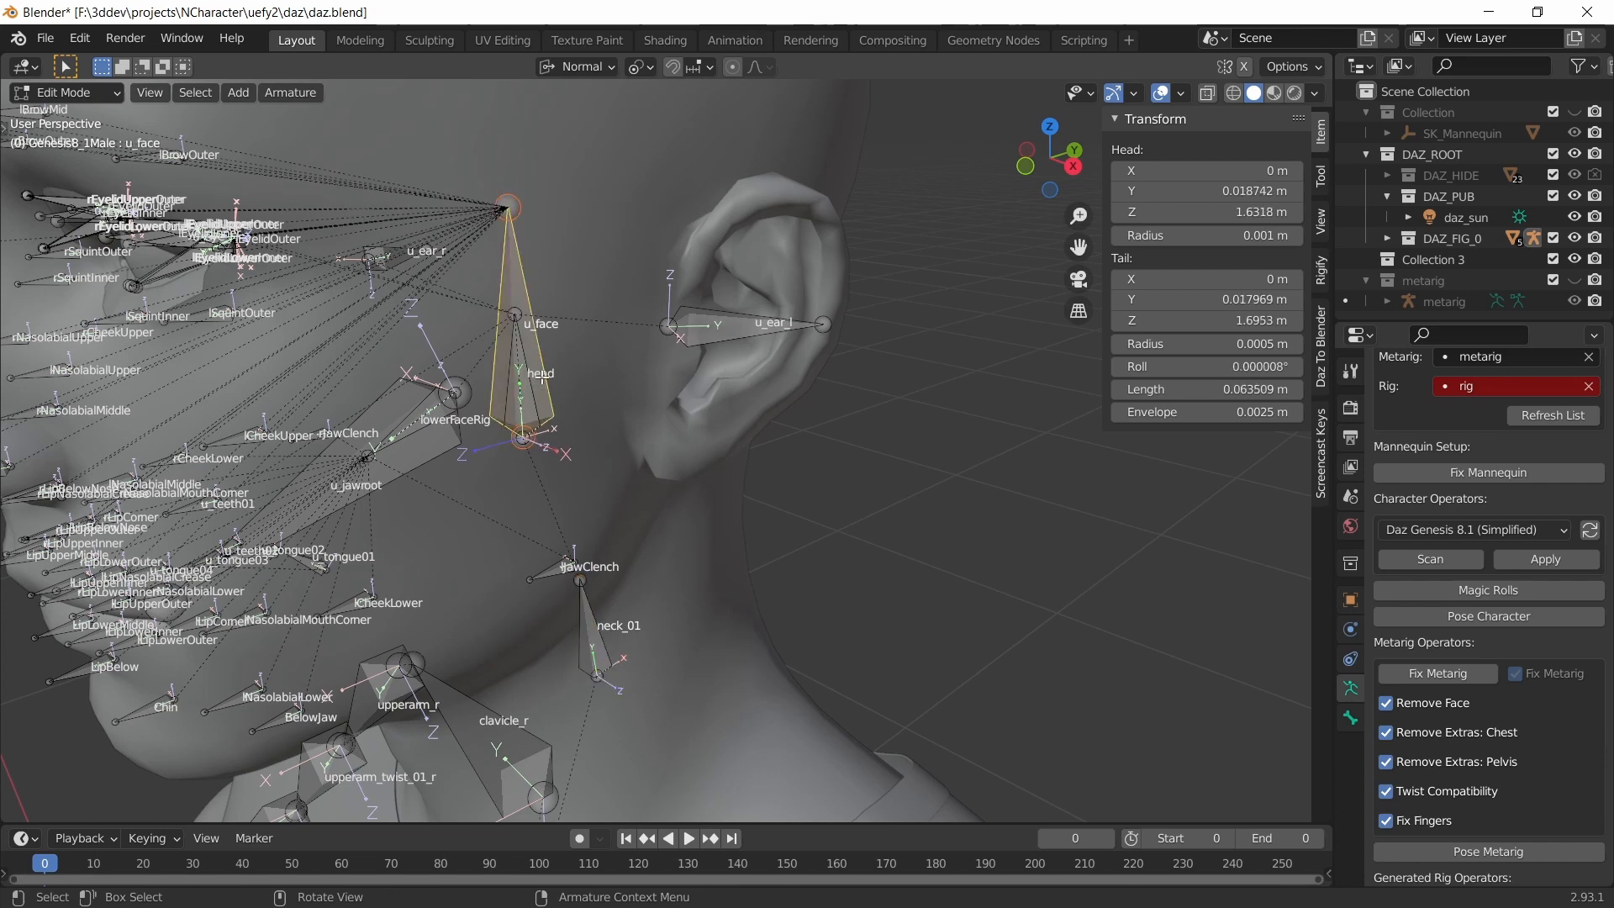
left_click(560, 428)
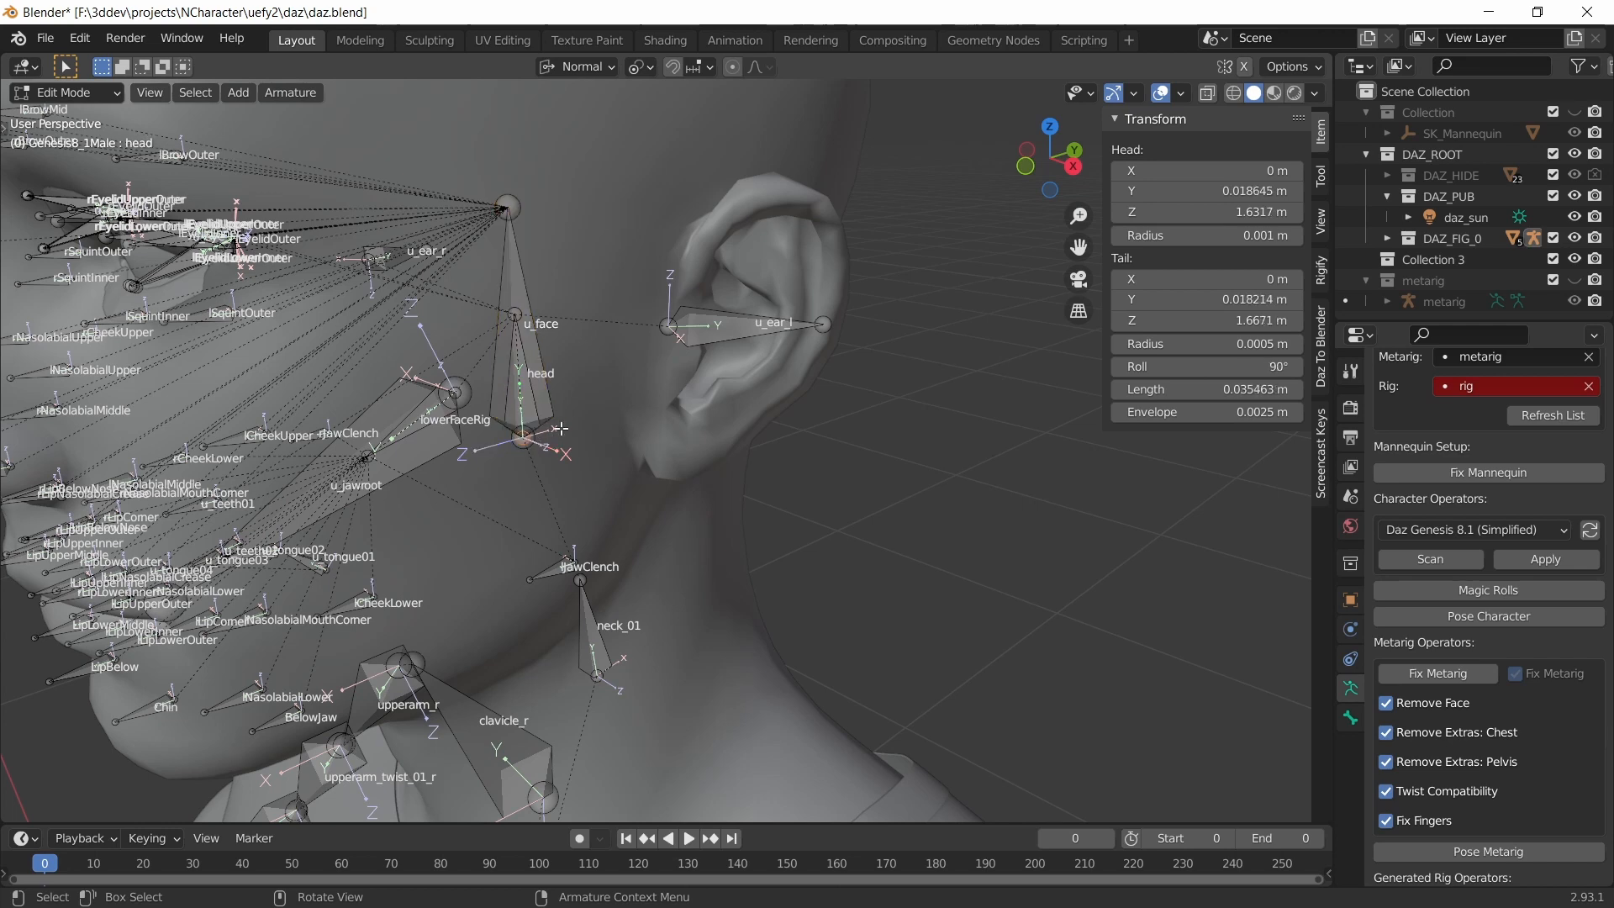
left_click(531, 384)
left_click(531, 384)
mouse_move(664, 447)
middle_mouse_down()
mouse_move(728, 444)
mouse_move(673, 450)
middle_mouse_up()
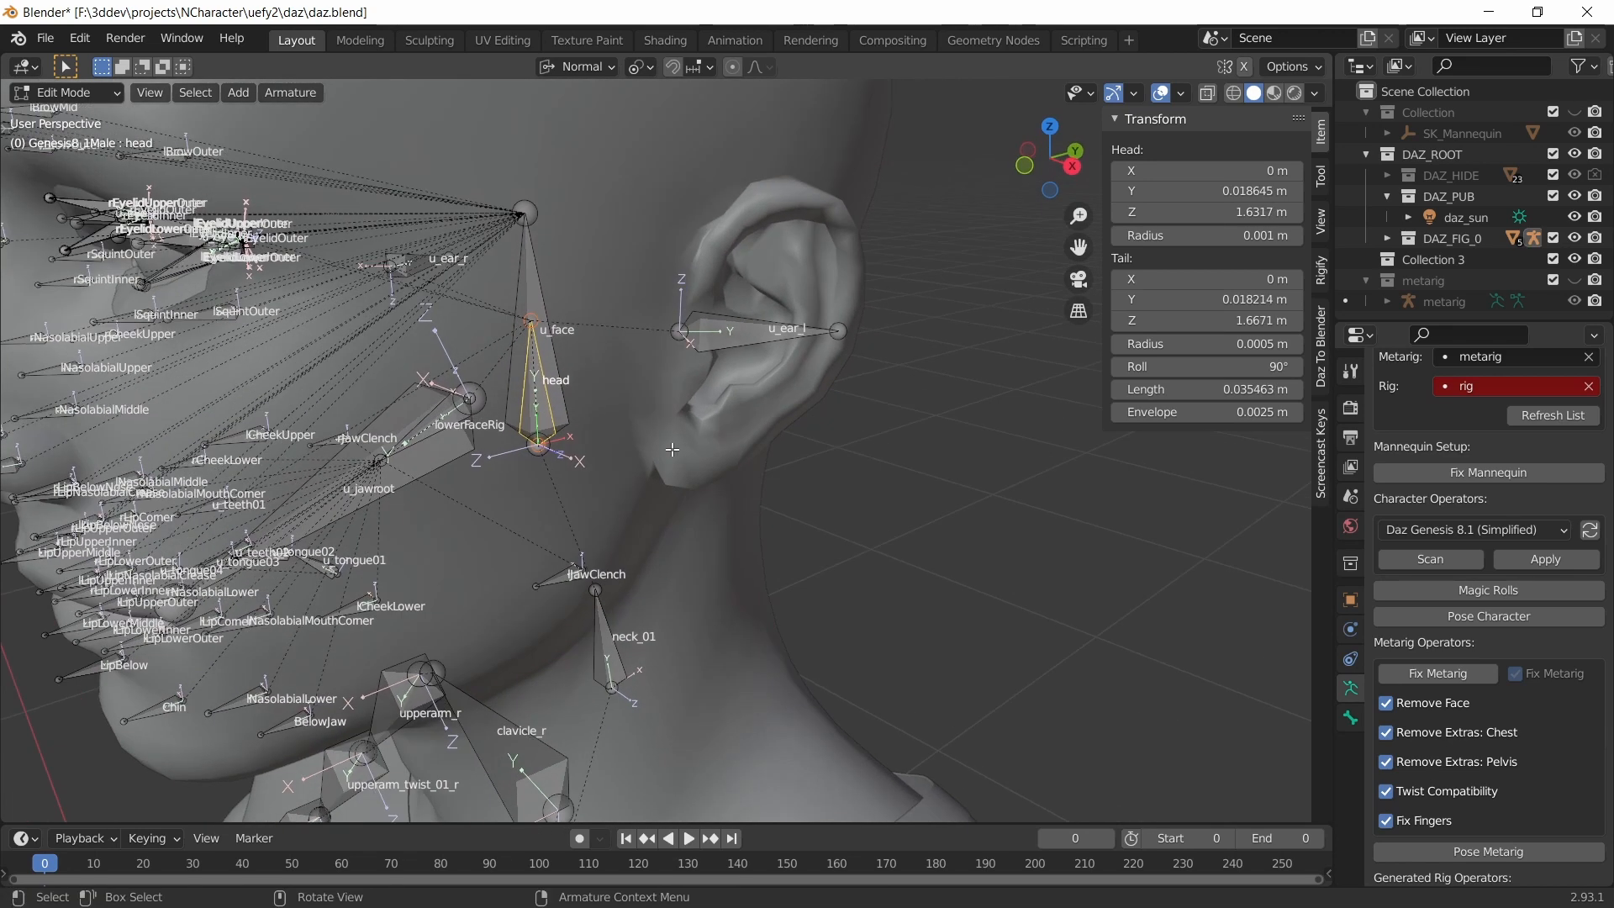
- Examine the bone axes of the left arm, selecting clavicle_l, upperarm_l and lowerarm_l one at a time
key("g")
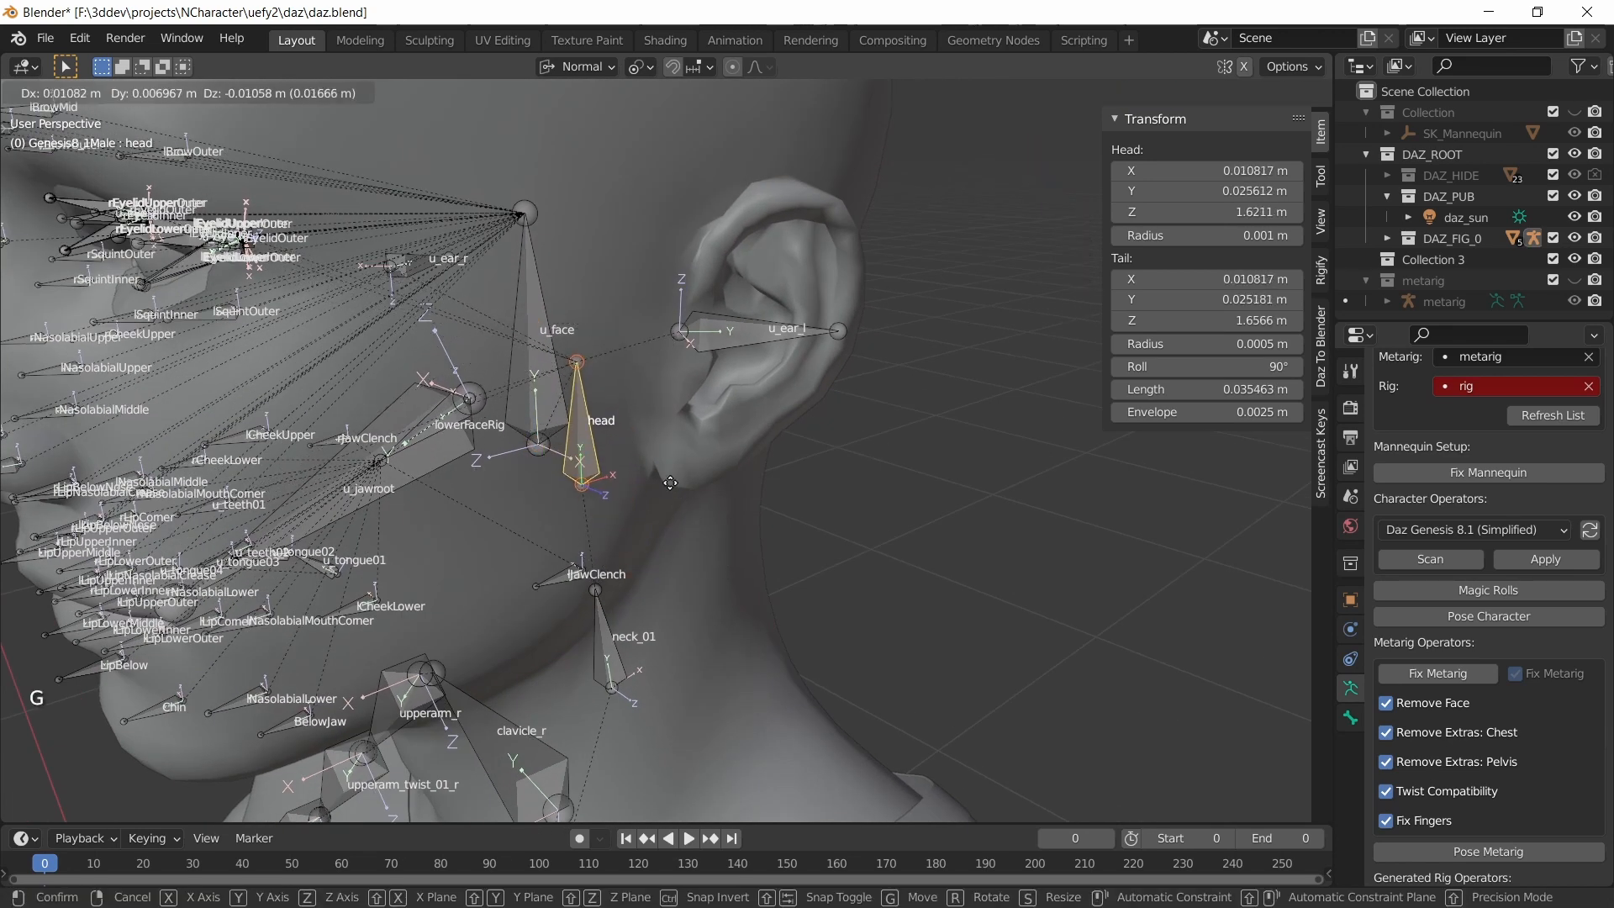
right_click(673, 481)
scroll(673, 481, "down", 3)
middle_click_drag(672, 605, 659, 475, "shift")
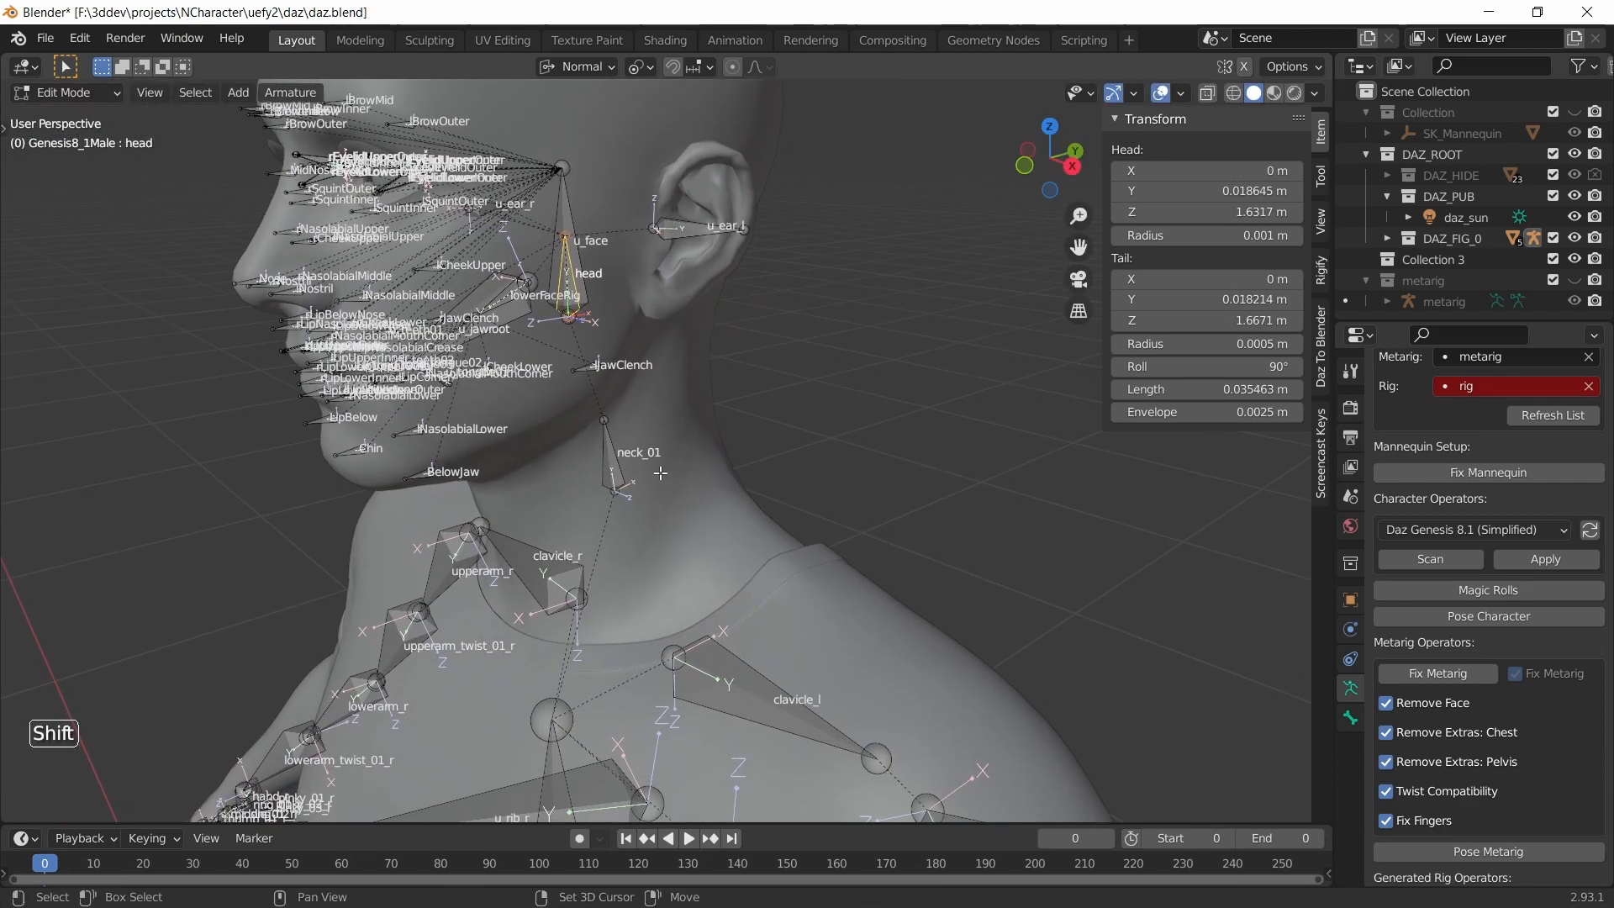
middle_click_drag(674, 560, 729, 546, "shift")
left_click(501, 269)
left_click(654, 381)
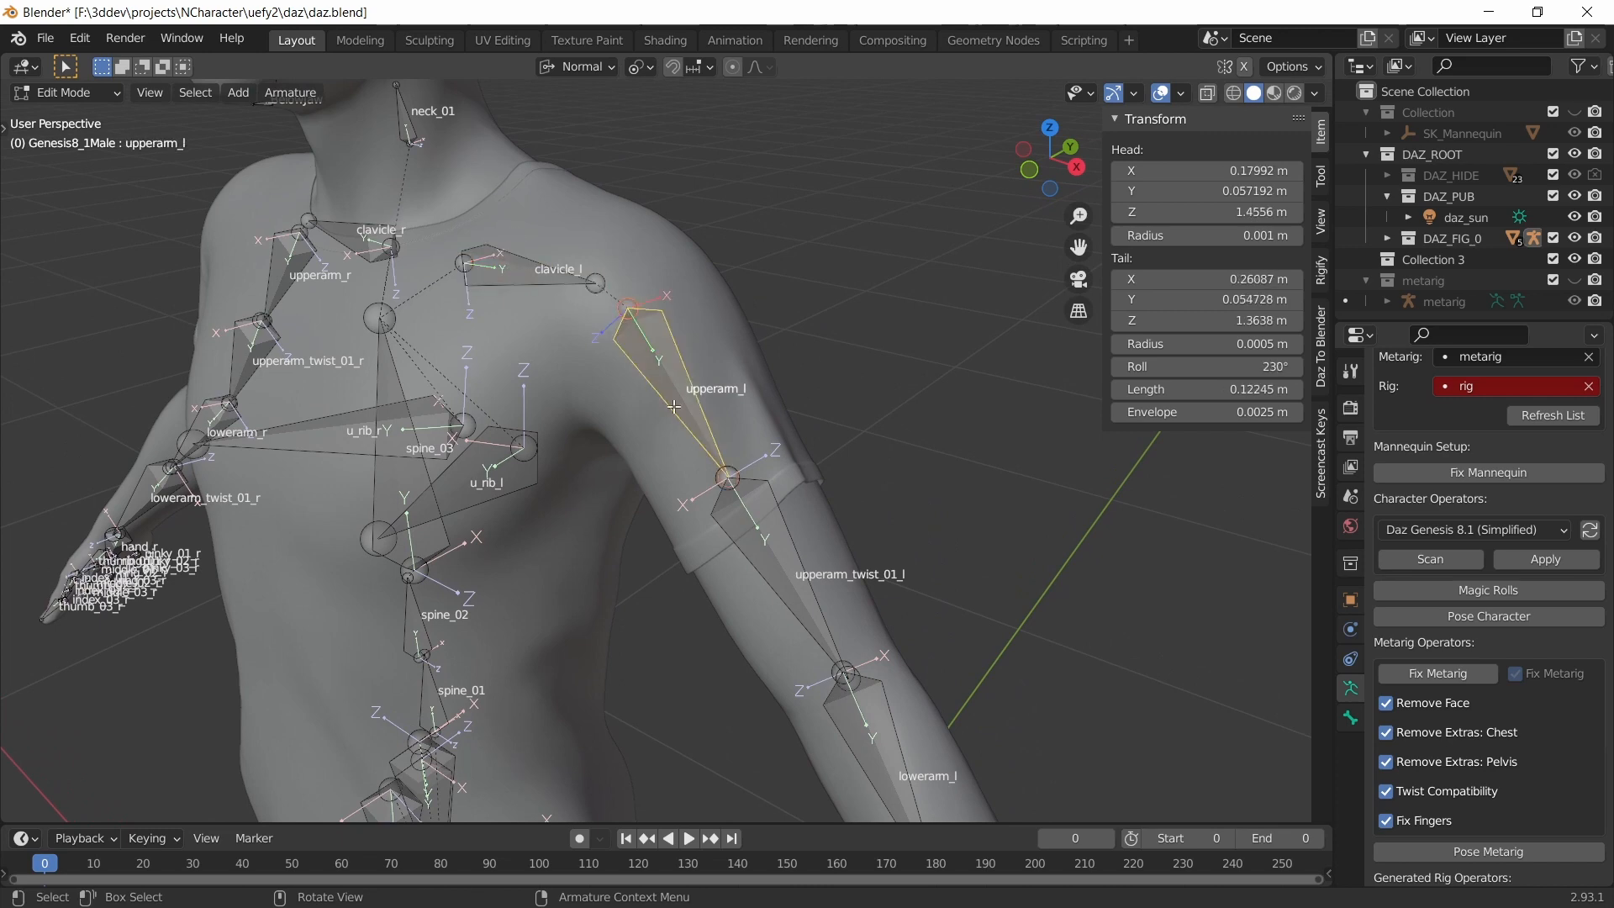
middle_click_drag(762, 603, 732, 504, "shift")
left_click(736, 505)
scroll(736, 505, "down", 3)
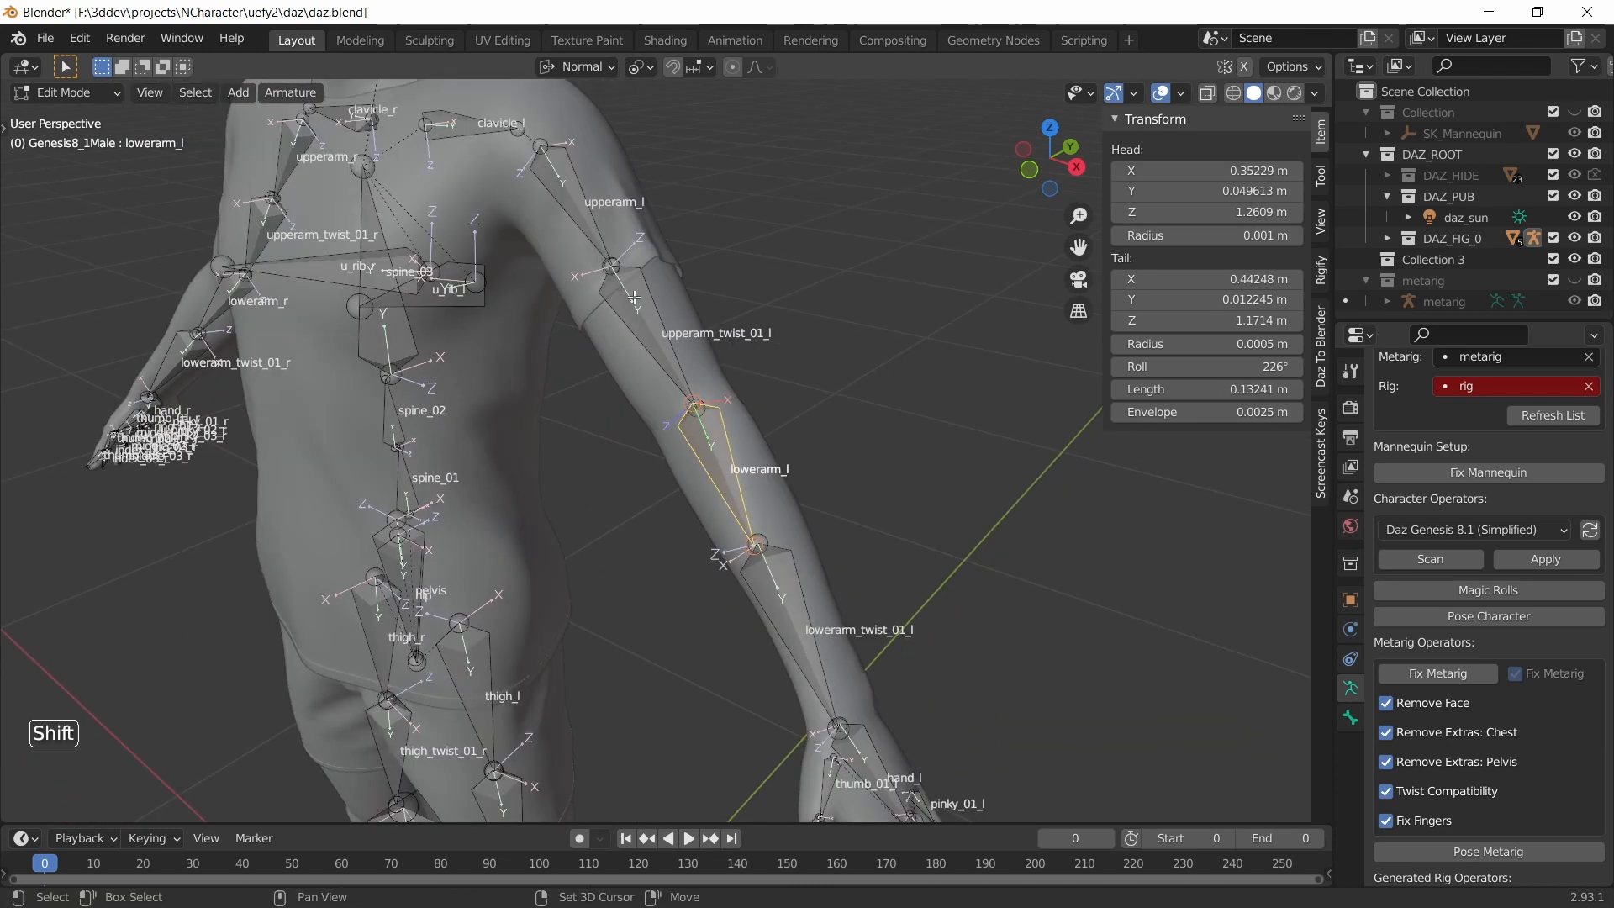
- Examine the axes of the right arm bones, selecting the upper arm and upperarm_twist_01_r
middle_click_drag(677, 450, 820, 186, "shift")
middle_click_drag(664, 461, 696, 595, "shift")
middle_click_drag(597, 286, 660, 477, "shift")
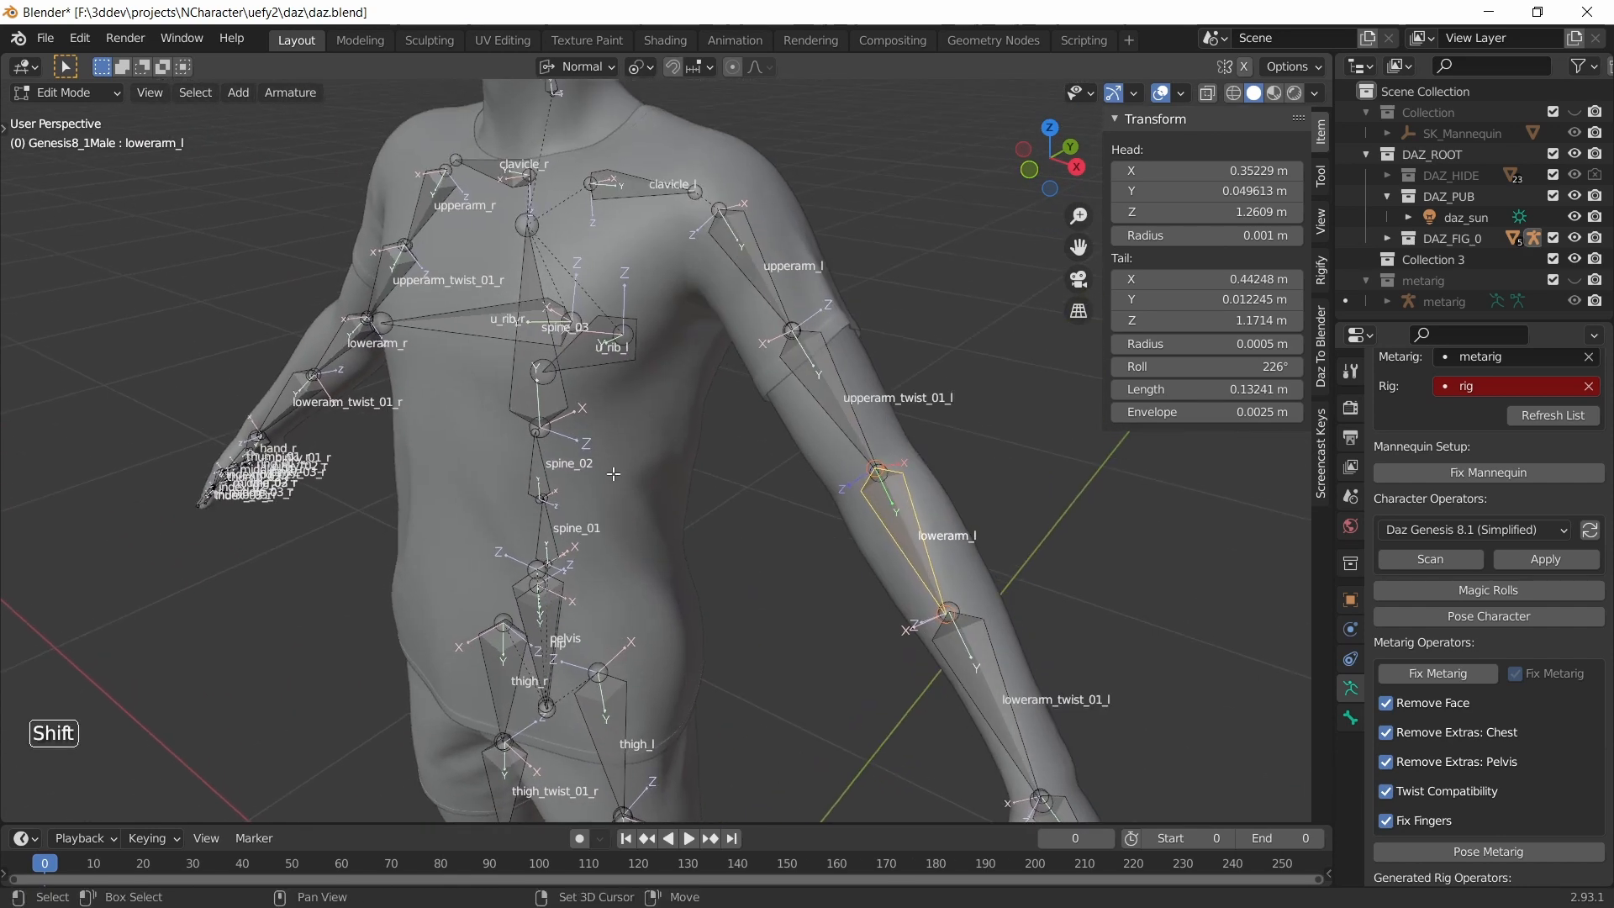
left_click(415, 228)
left_click(375, 318)
middle_click_drag(729, 604, 721, 333, "shift")
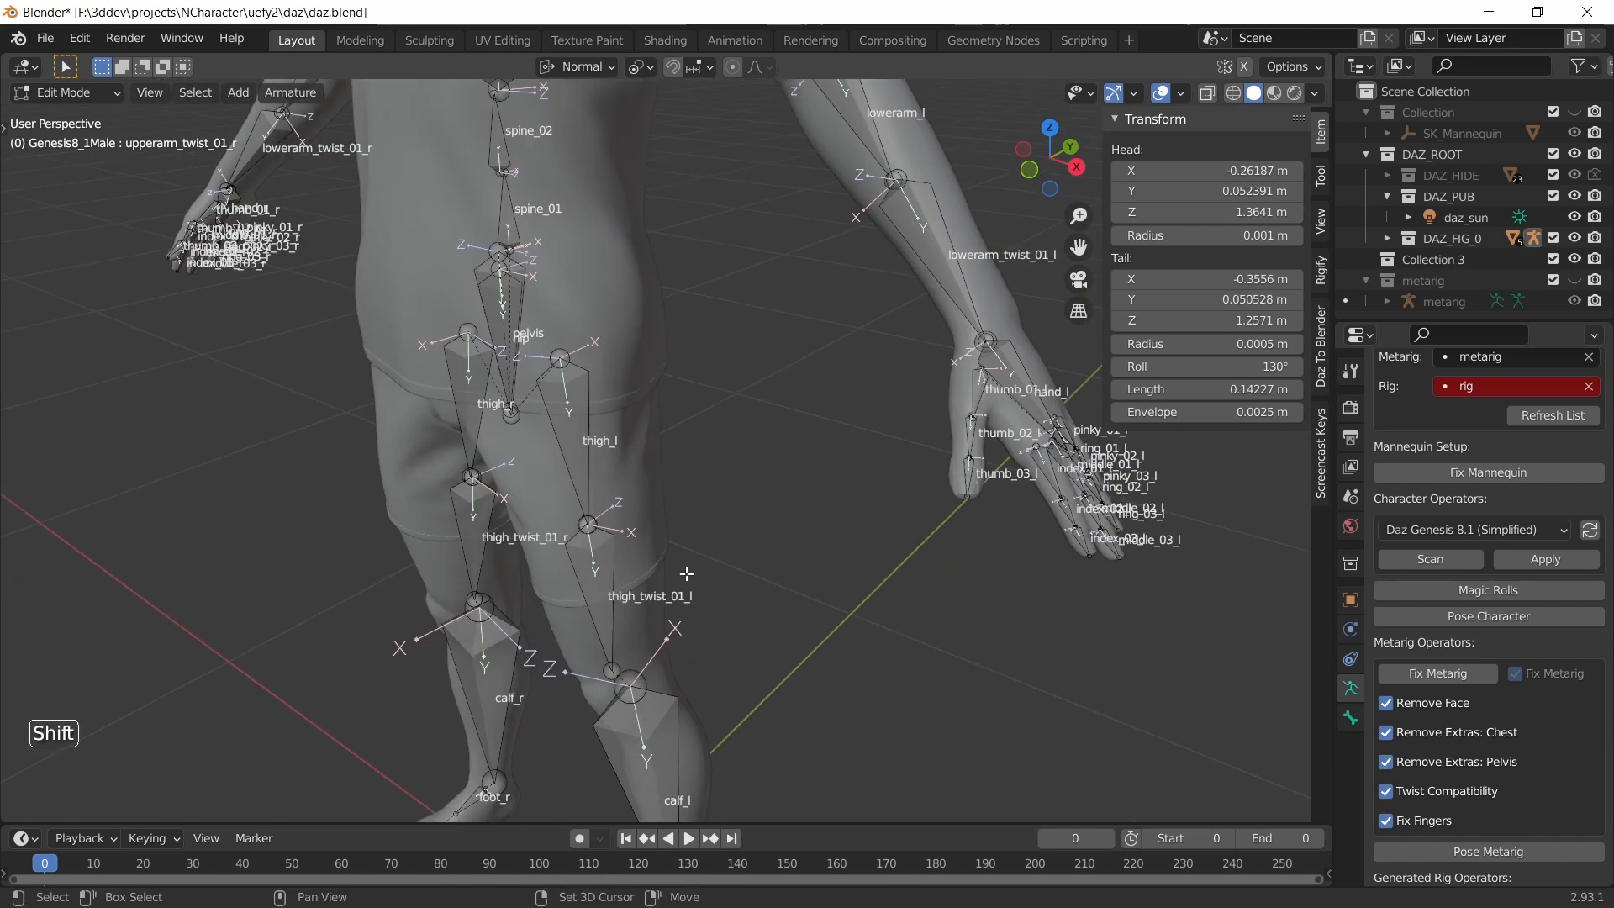
- Examine the bone axes of the left leg, selecting thigh_l and calf_l in turn
middle_click_drag(688, 577, 662, 431, "shift")
scroll(656, 420, "up", 1)
left_click(519, 213)
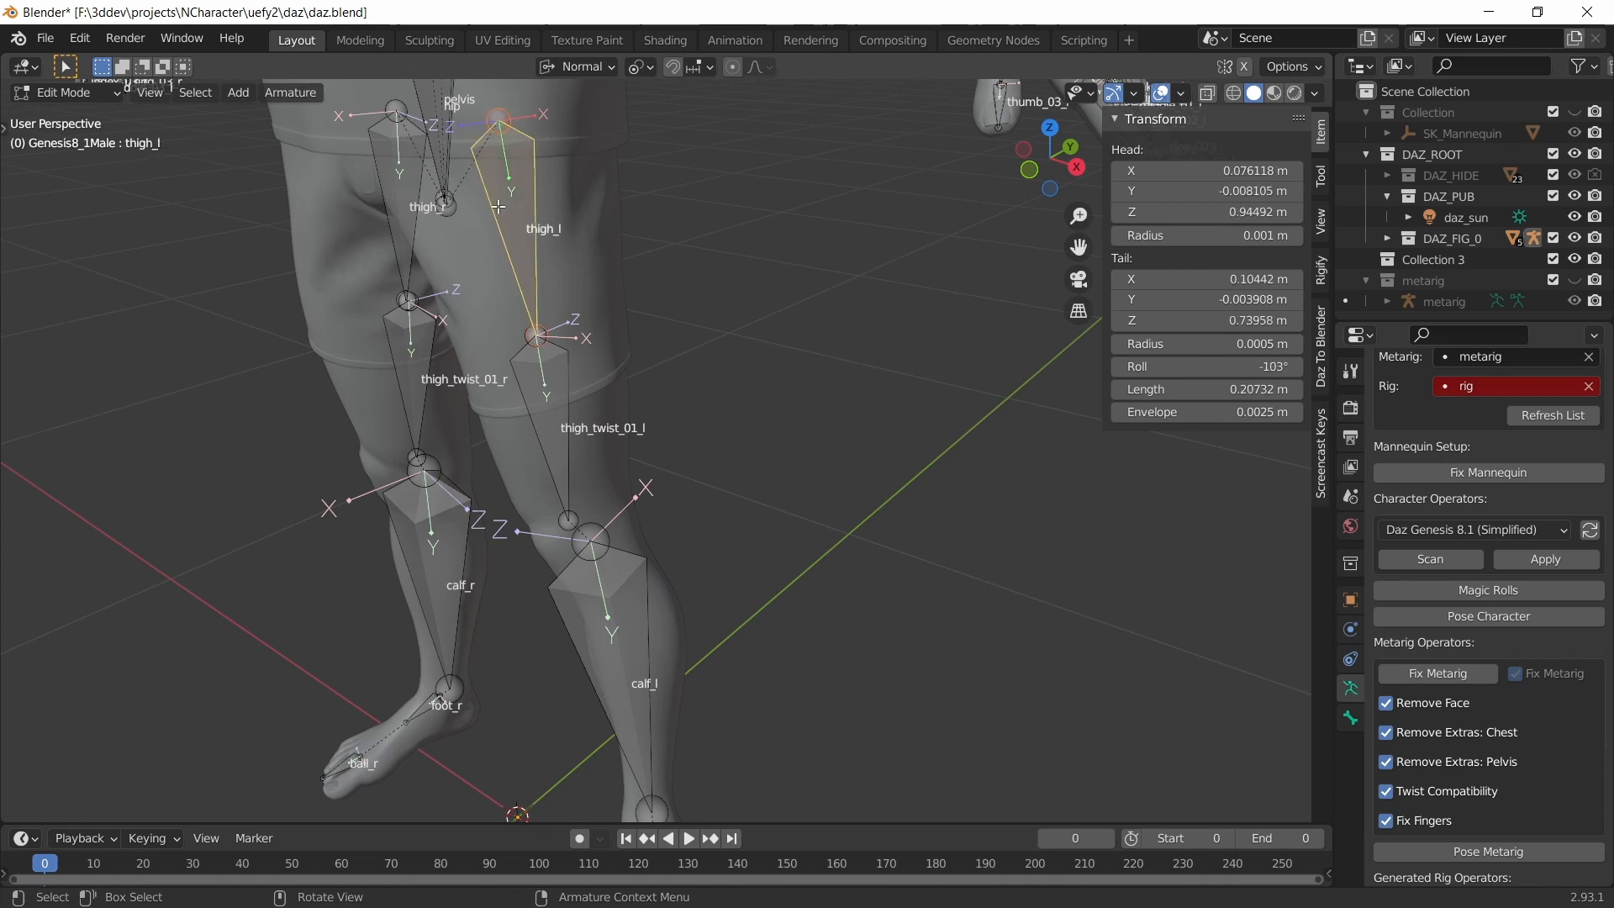
left_click(622, 609)
middle_click_drag(622, 608, 521, 421, "shift")
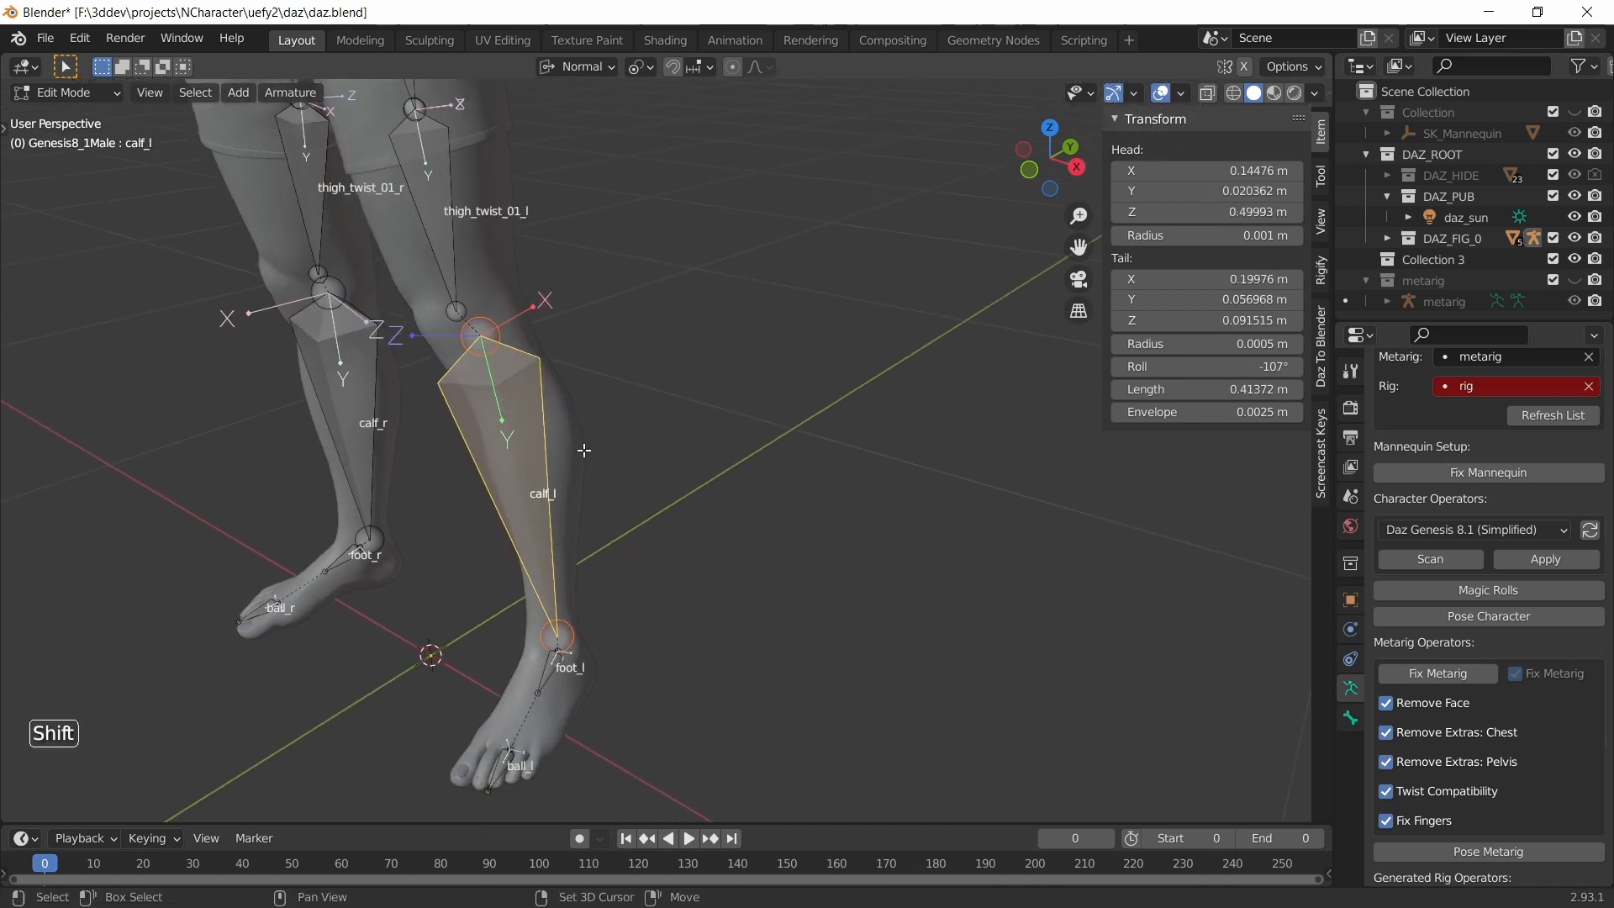
- Examine the axes of the left foot bones up close, selecting foot_l and ball_l in turn
middle_click_drag(569, 566, 694, 333, "shift")
scroll(696, 353, "up", 2)
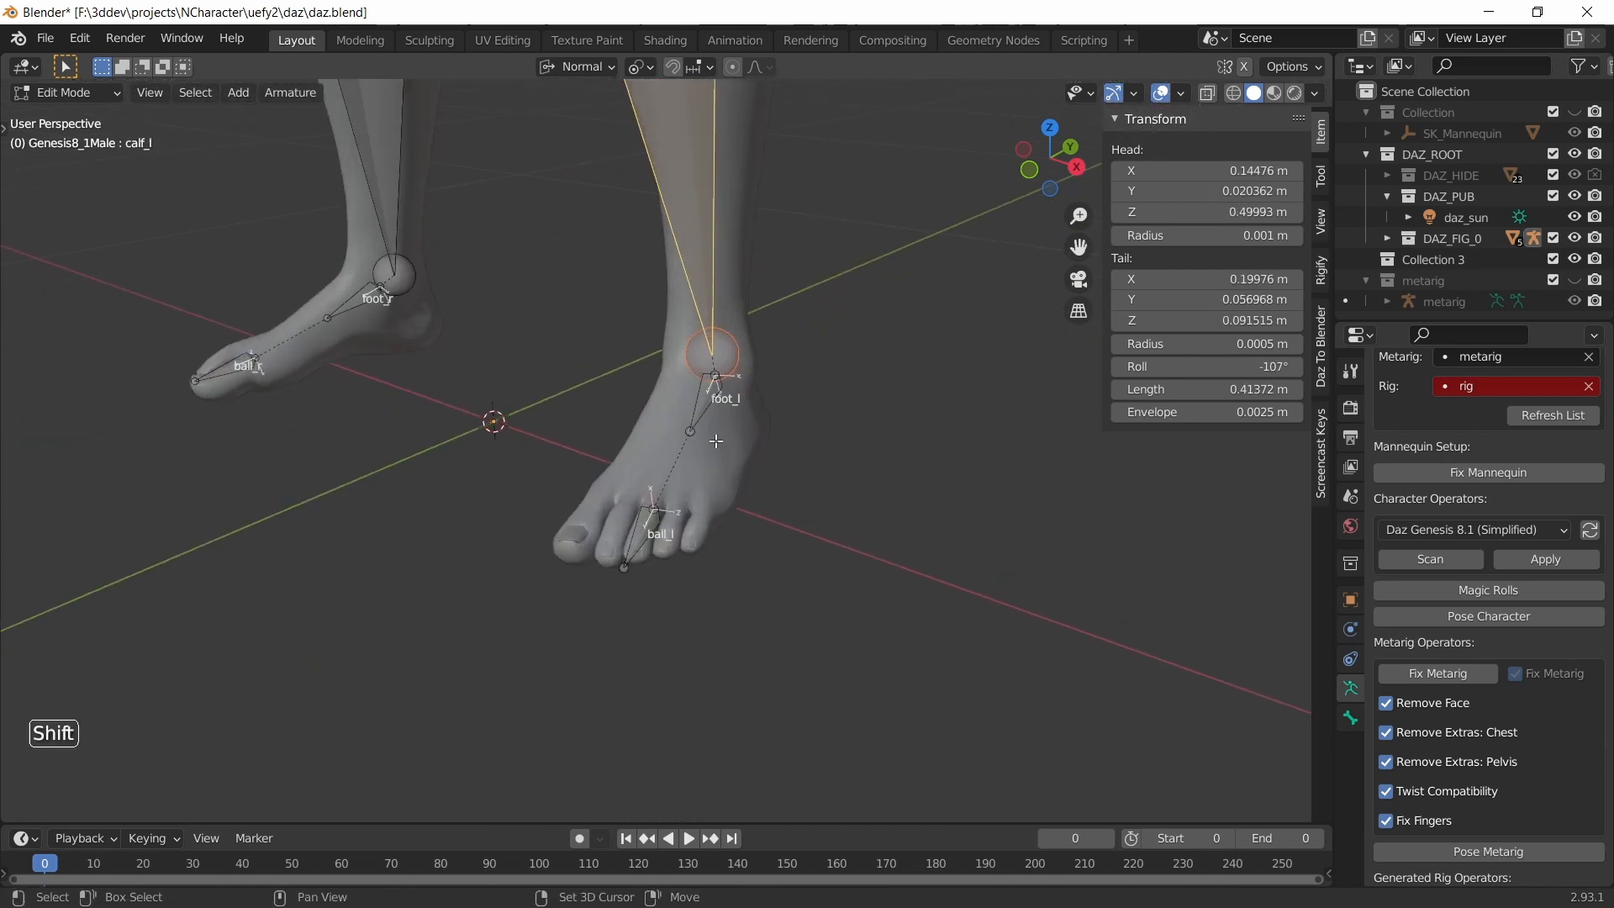
middle_click_drag(717, 461, 752, 540, "shift")
left_click(696, 471)
middle_click_drag(696, 471, 772, 538)
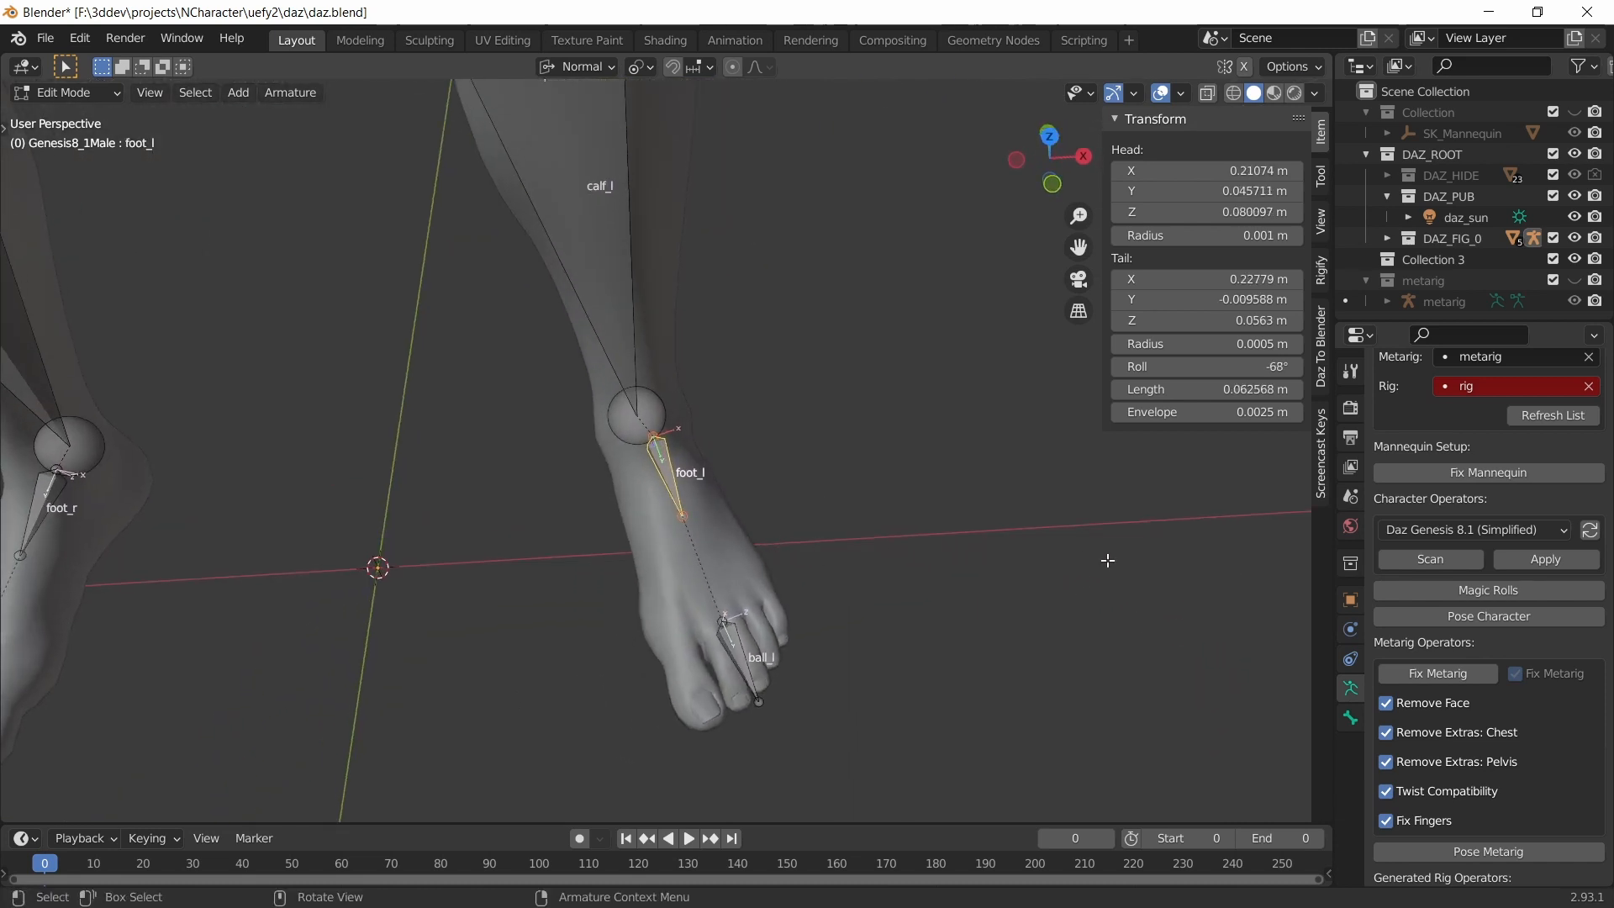
middle_click_drag(956, 555, 783, 574)
left_click(789, 555)
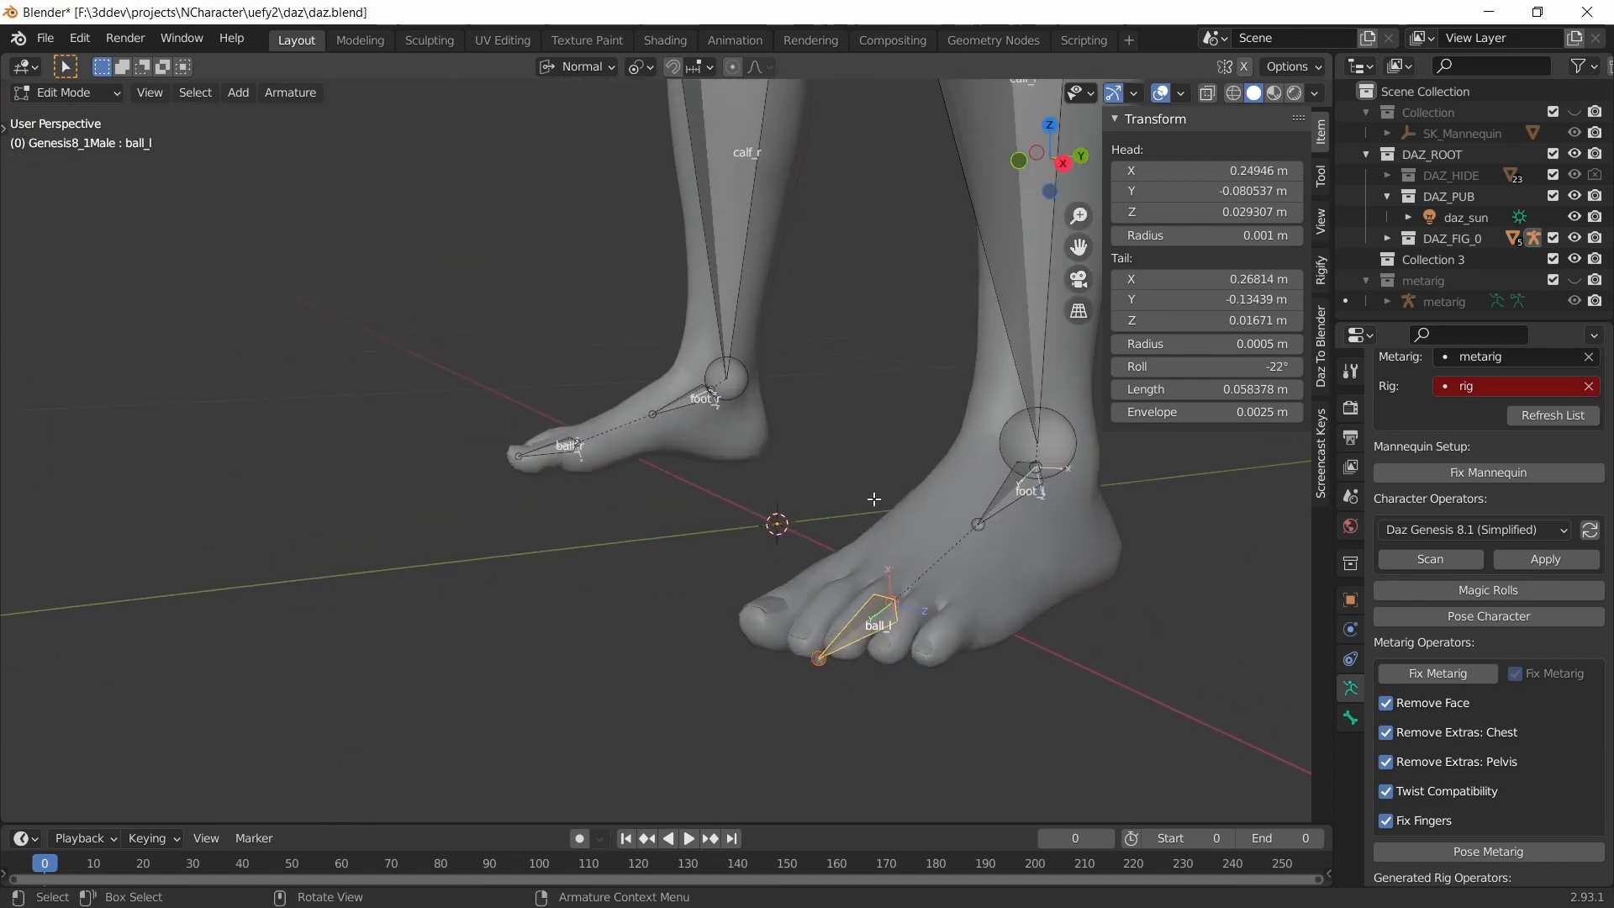
- Examine the axes of the hand_l bone and left finger bones in orthographic view, trying to move hand_l off the wrist
scroll(868, 429, "down", 6)
middle_click_drag(868, 428, 840, 728, "shift")
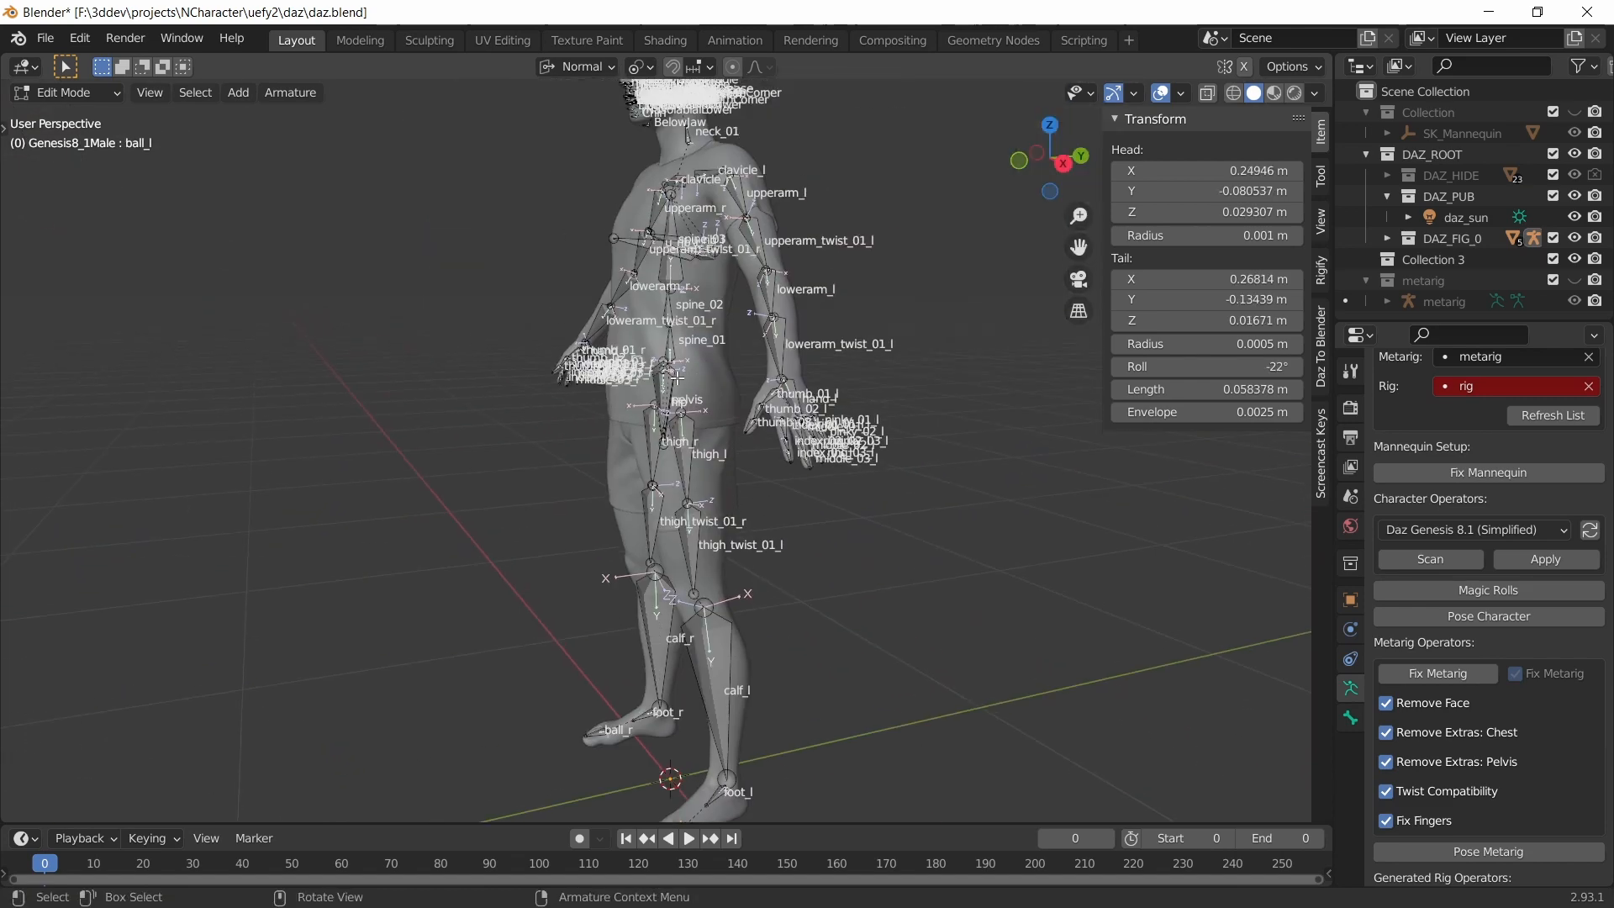
middle_click_drag(664, 244, 728, 259)
middle_click_drag(814, 496, 846, 481, "shift")
scroll(580, 470, "up", 3)
scroll(592, 455, "up", 2)
scroll(815, 550, "up", 1)
left_click(851, 484)
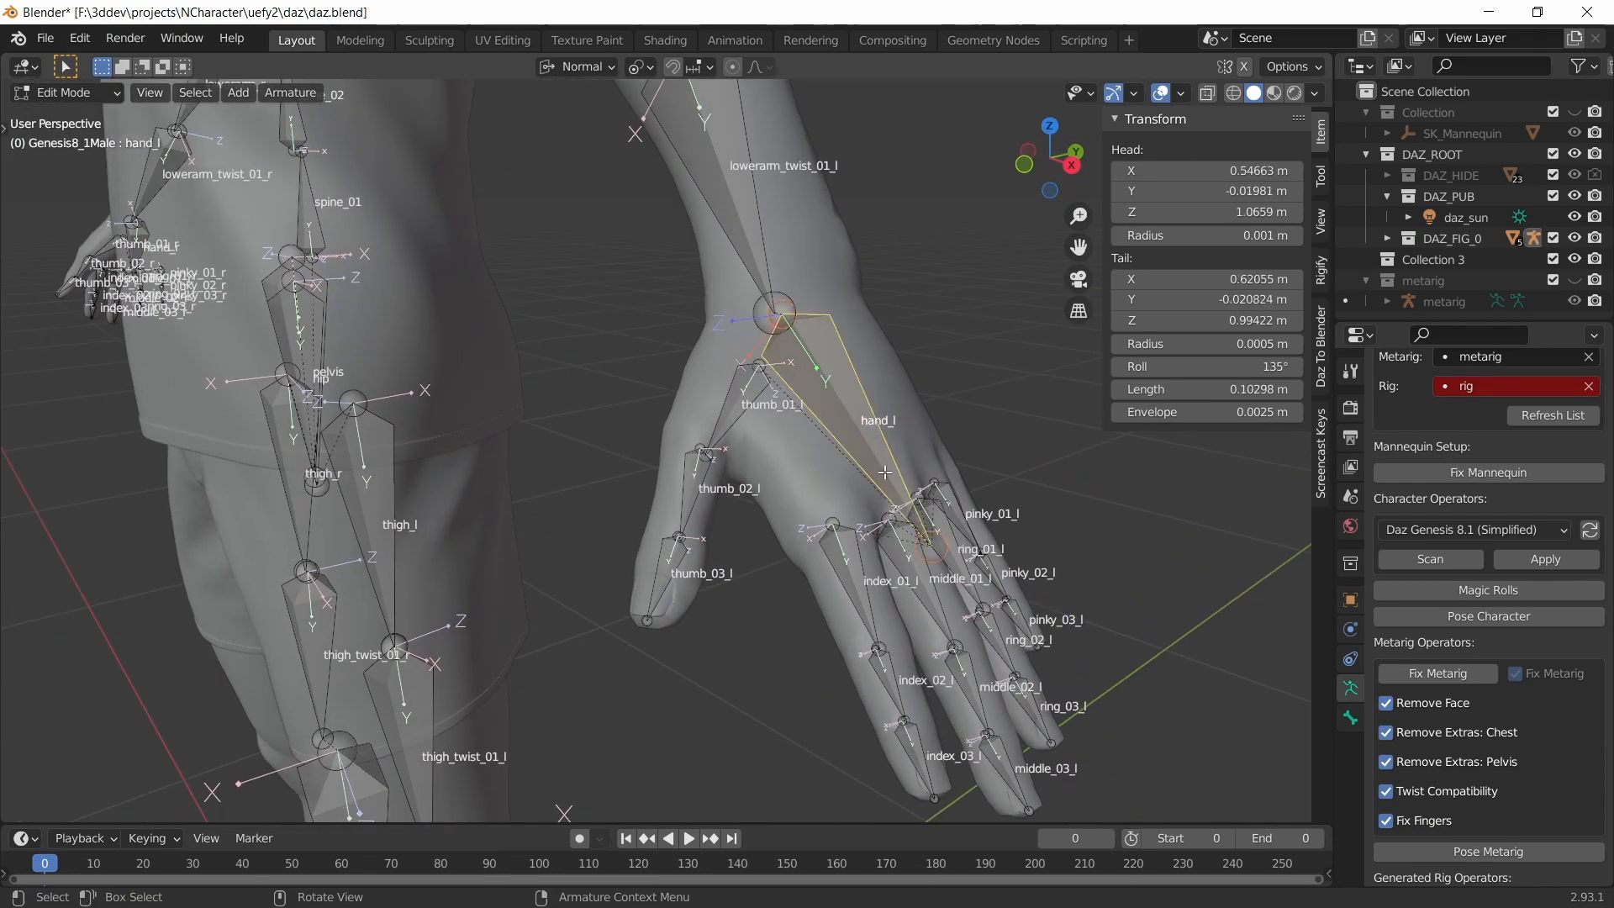
middle_click_drag(967, 606, 925, 523)
mouse_move(1013, 673)
middle_mouse_down()
mouse_move(944, 516)
mouse_move(991, 602)
mouse_move(970, 602)
mouse_move(1045, 566)
mouse_move(1014, 659)
middle_mouse_up()
scroll(967, 588, "up", 2)
key("KP_5")
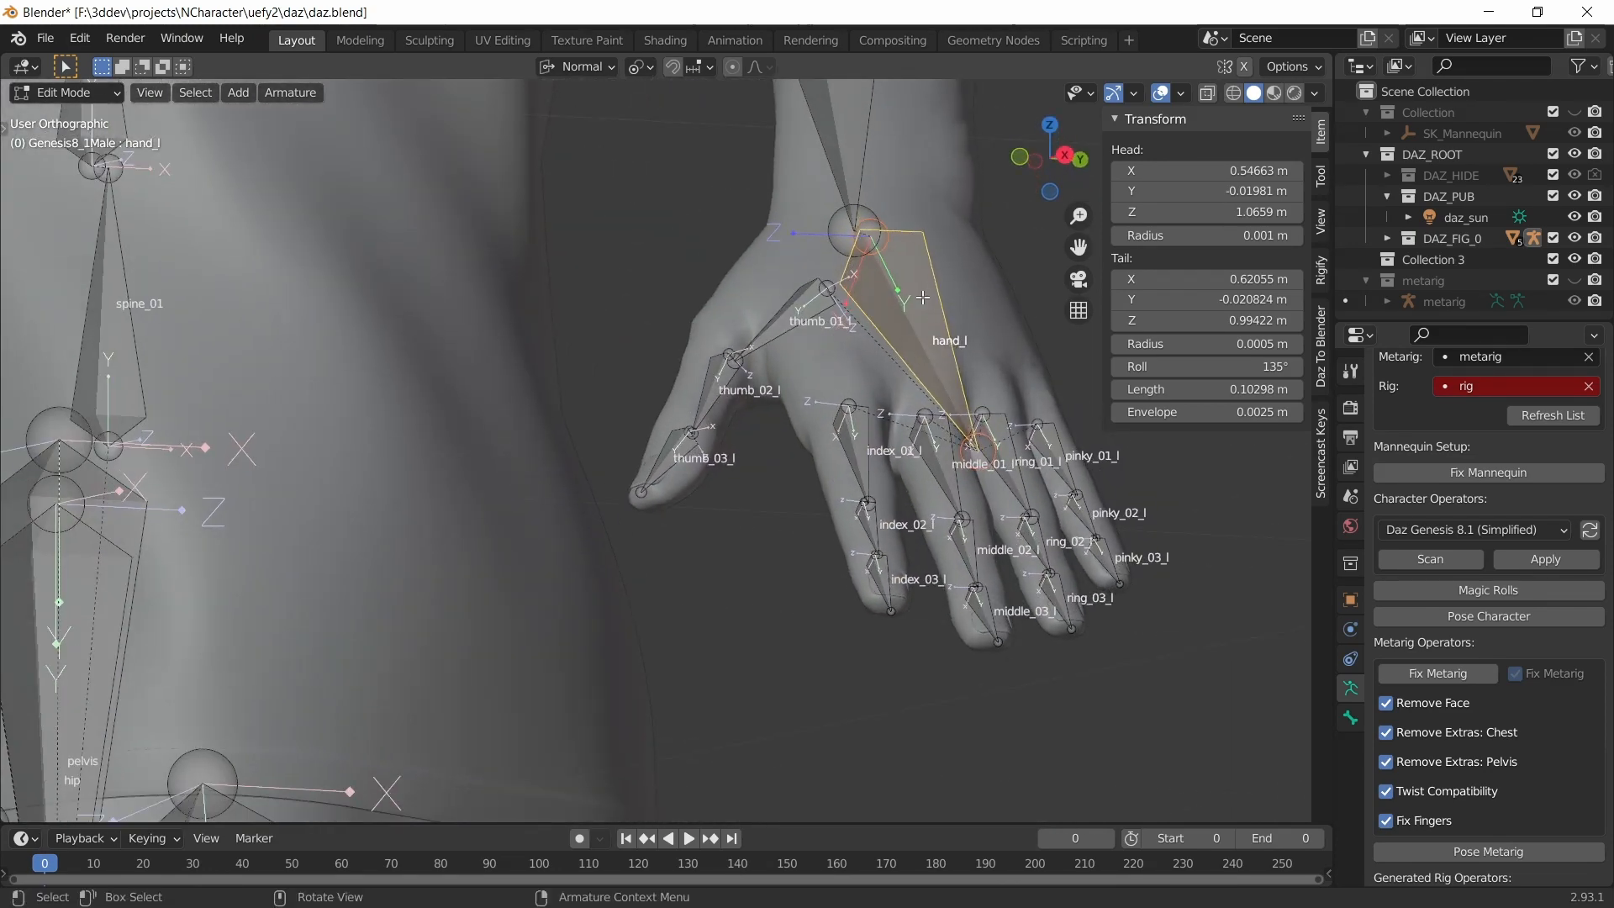
key("g")
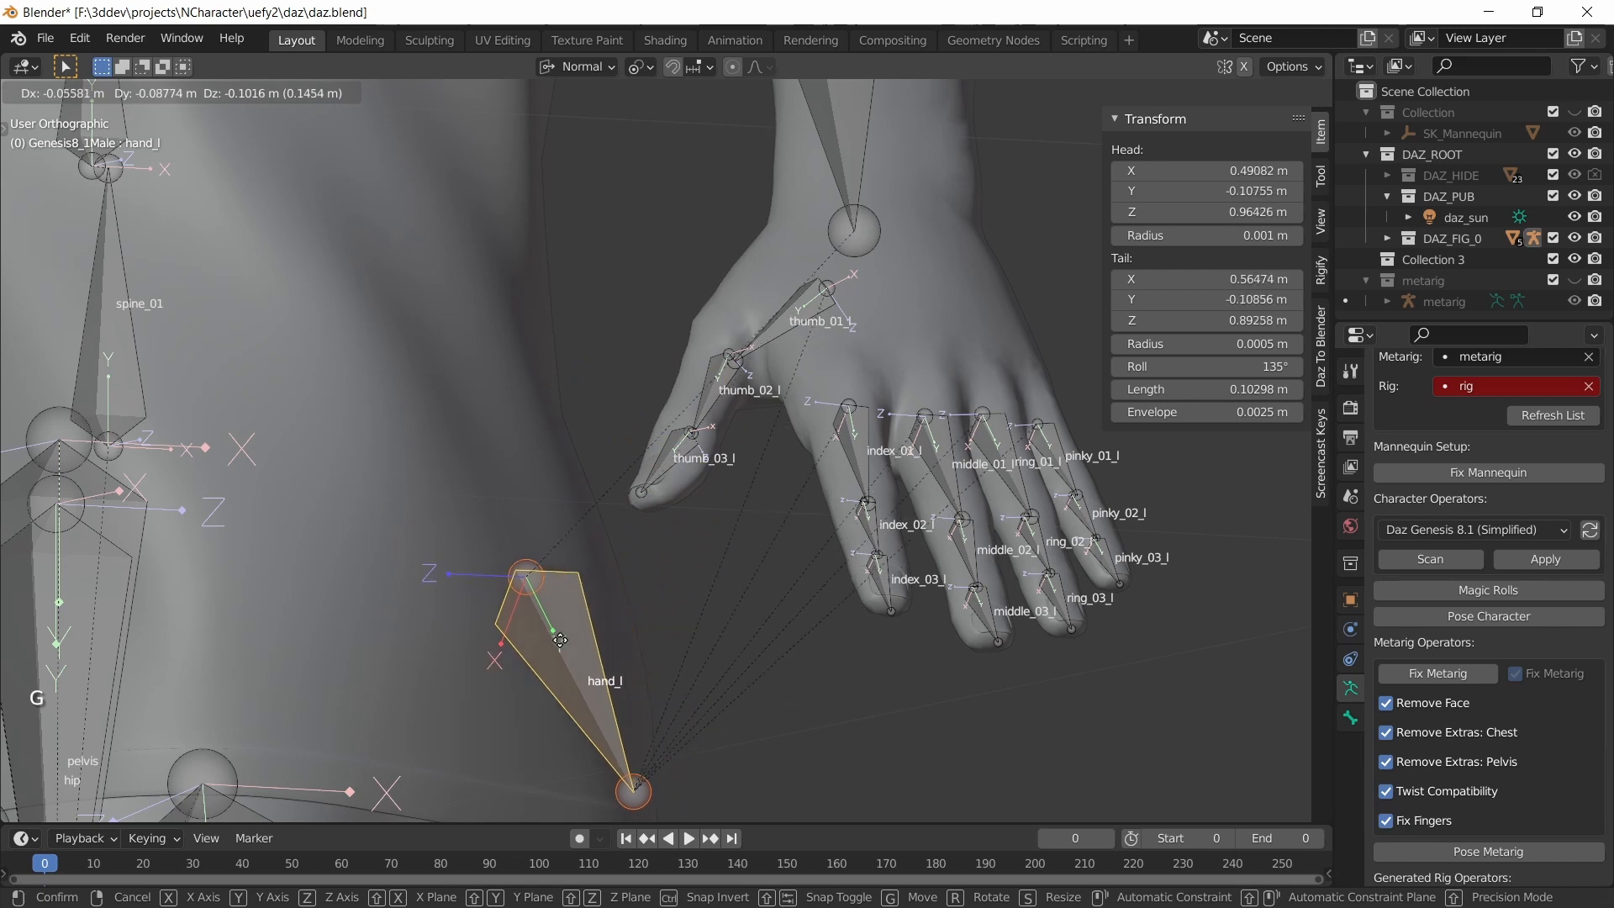
left_click(942, 246)
- Roll the left thumb bones thumb_01_l, thumb_02_l and thumb_03_l along the + z-axis with the Bone Roll Tool
middle_click_drag(853, 436, 860, 536)
middle_click_drag(807, 637, 844, 444)
left_click(777, 358)
middle_click_drag(778, 363, 791, 450)
middle_click_drag(720, 334, 745, 521, "shift")
left_click(746, 520)
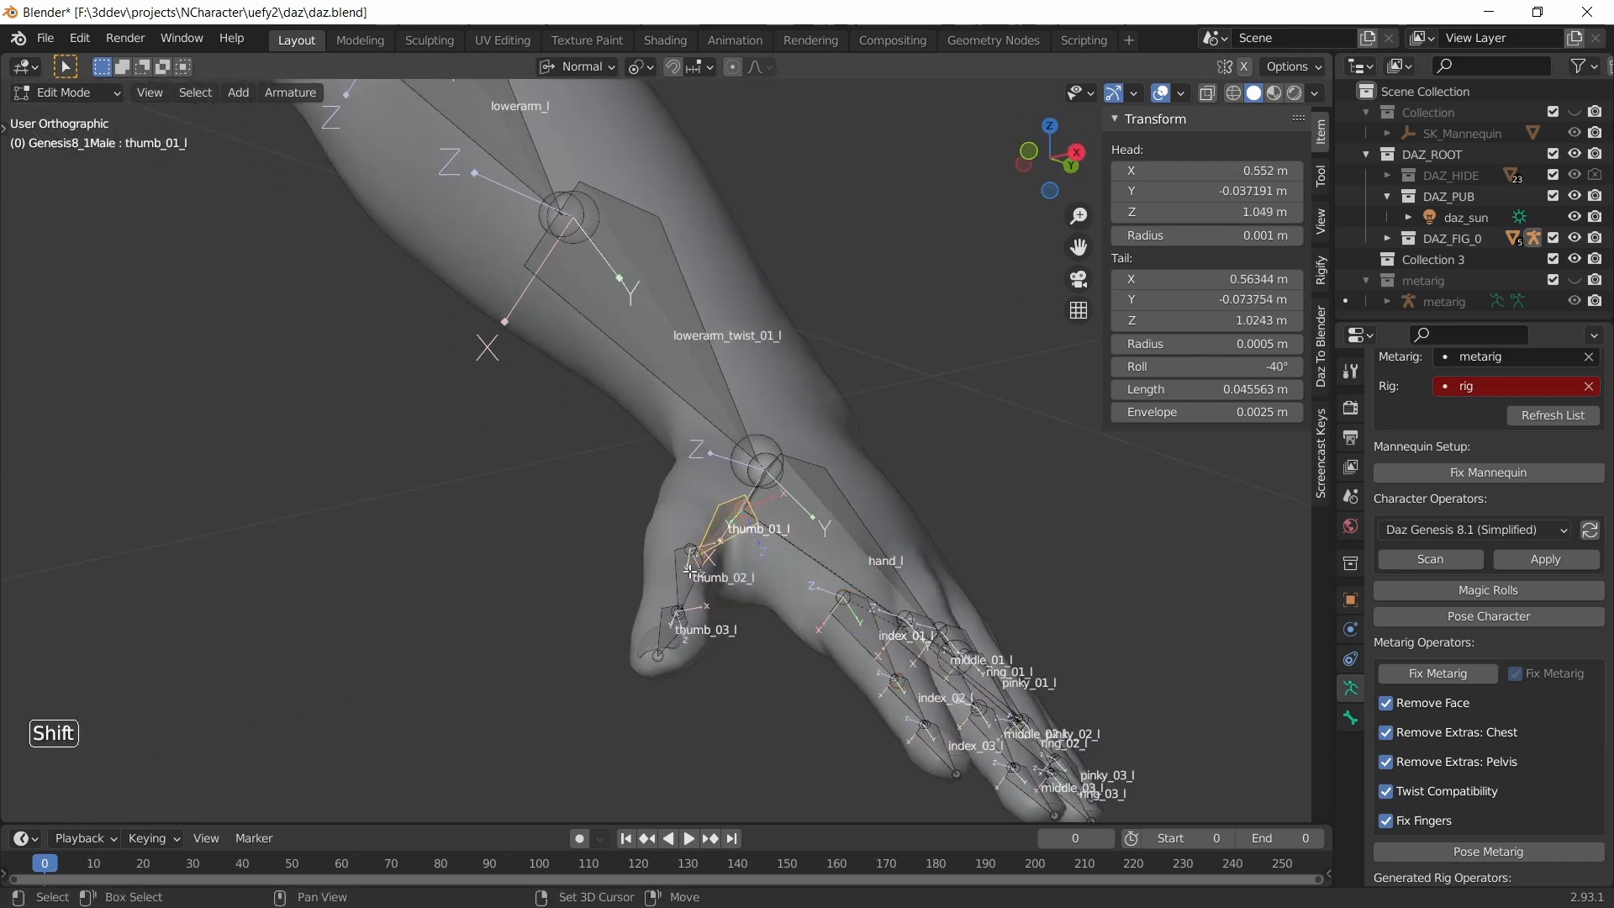
left_click(691, 571, "shift")
left_click(665, 643, "shift")
middle_click_drag(666, 643, 724, 634)
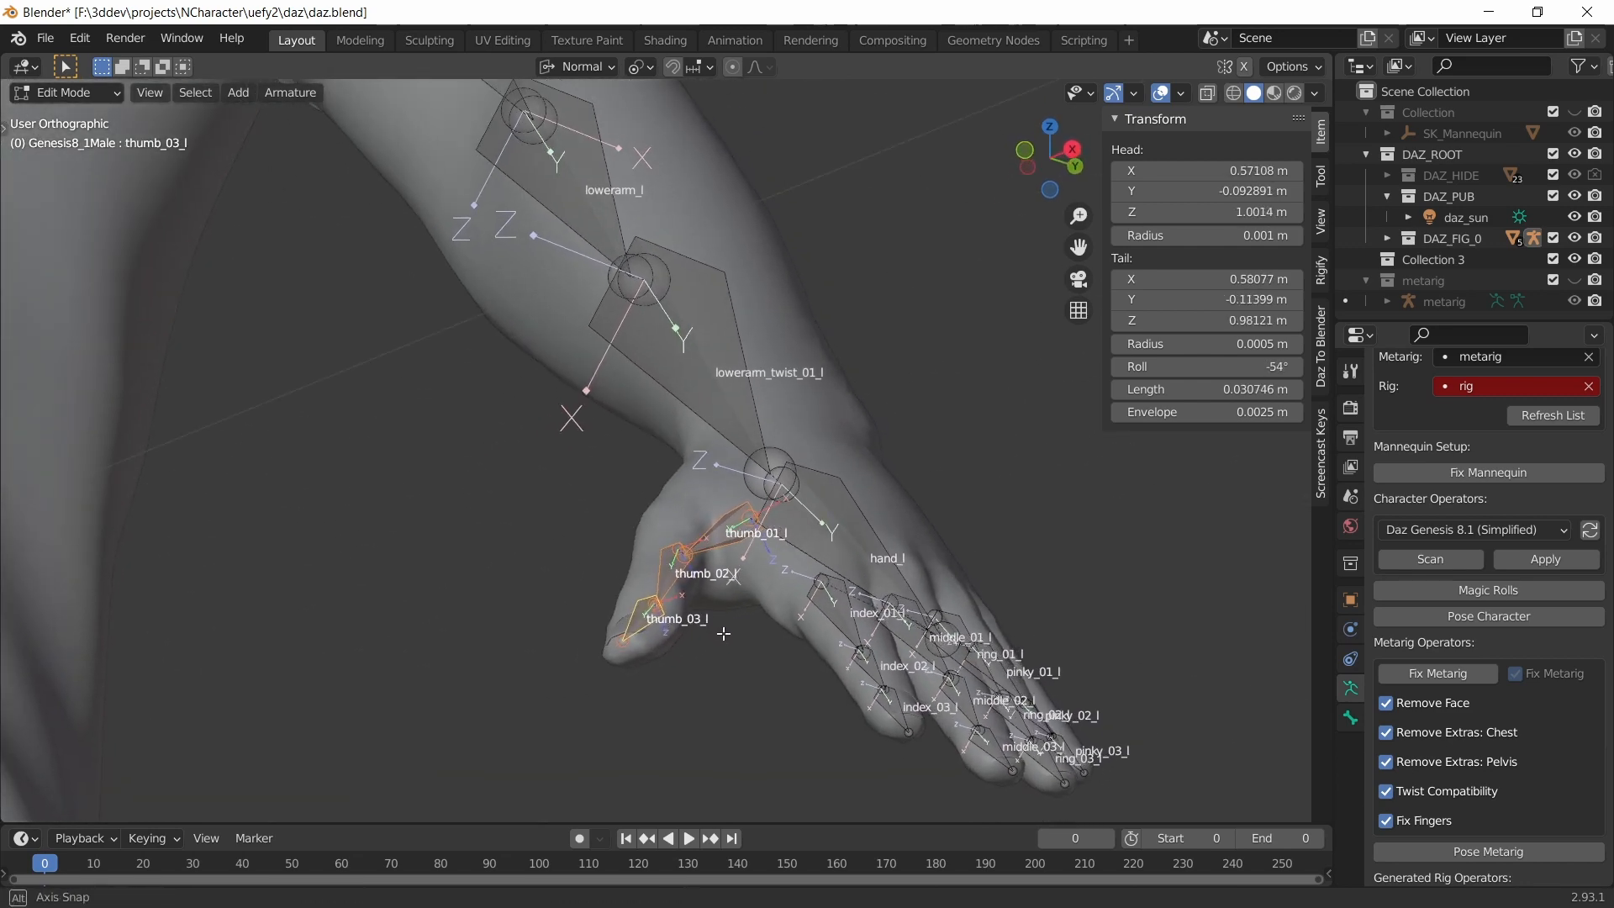
scroll(1549, 603, "down", 15)
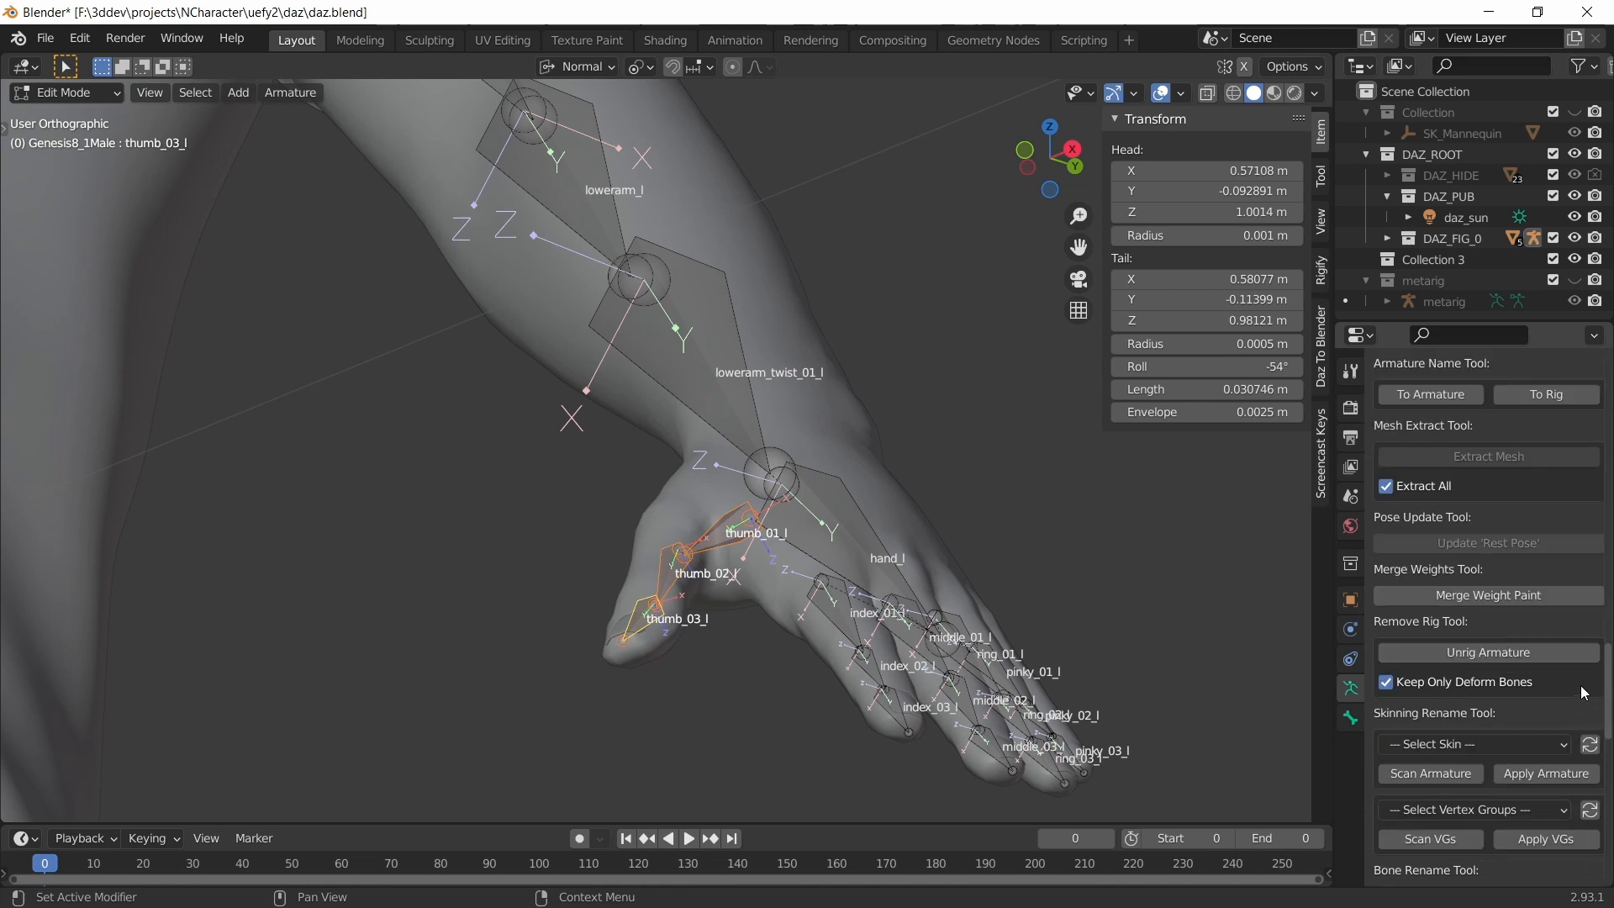
scroll(1580, 692, "down", 12)
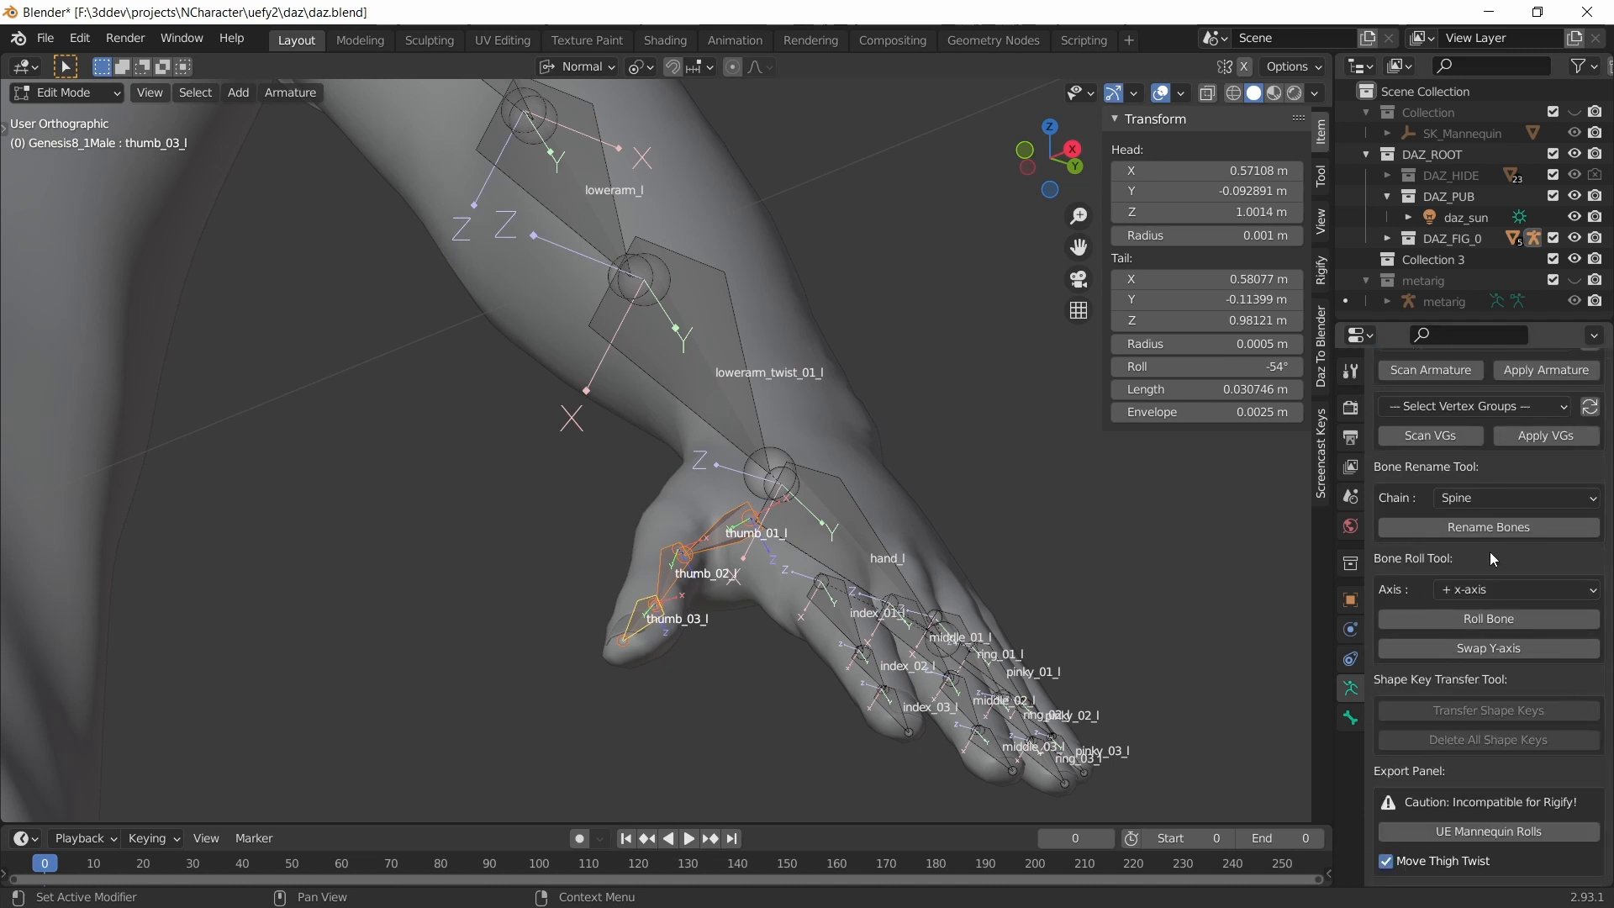
left_click(1487, 590)
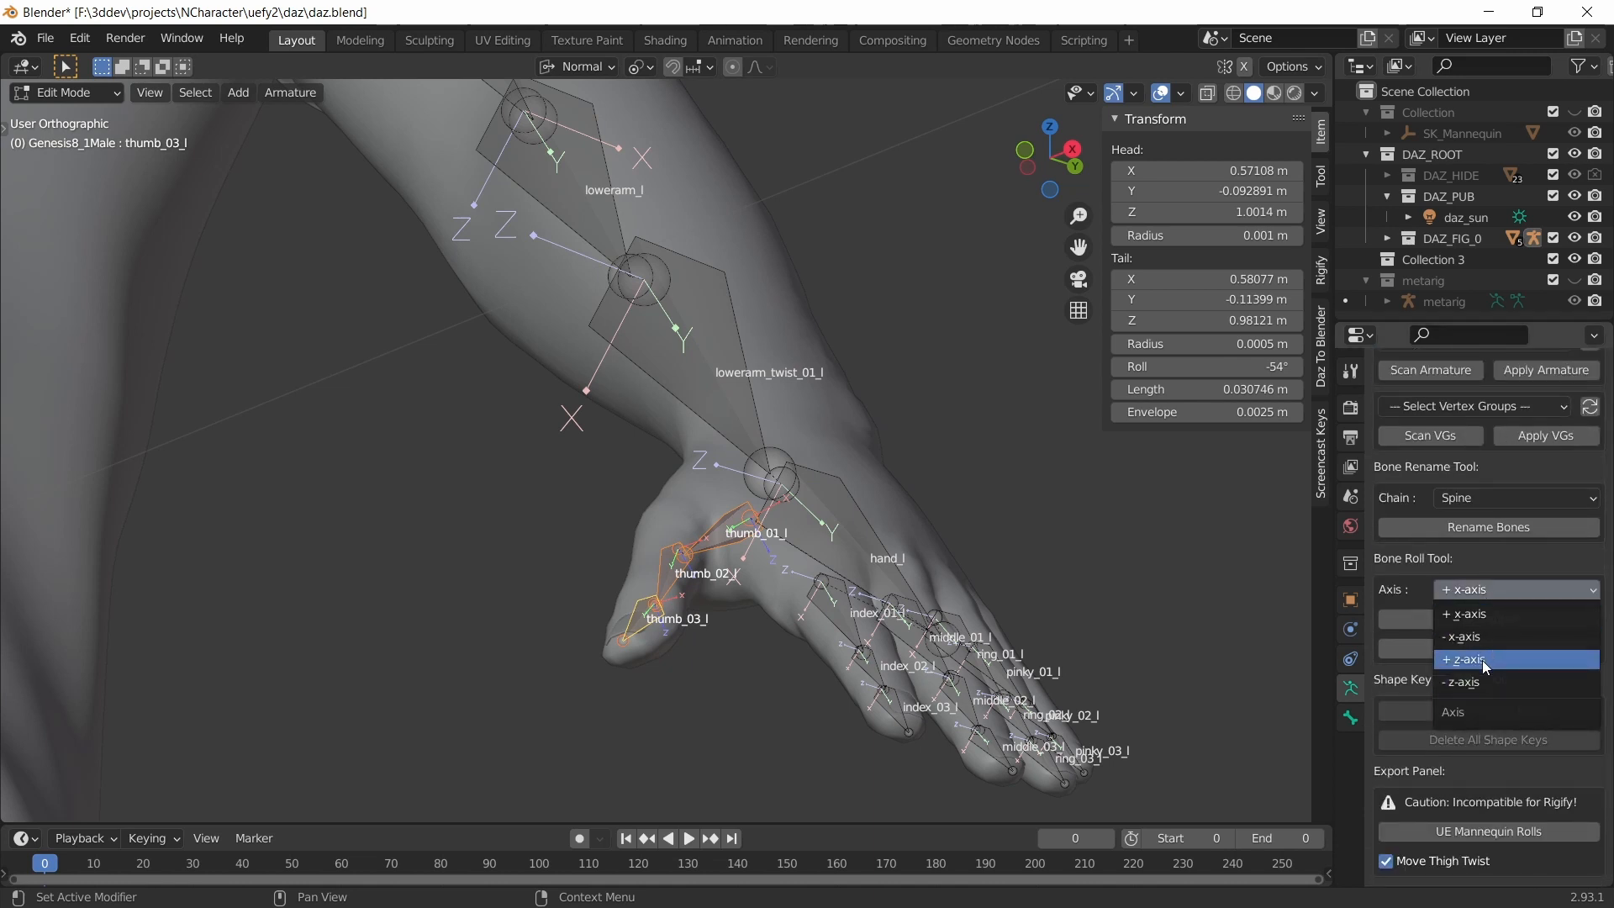
left_click(1484, 665)
left_click(1460, 620)
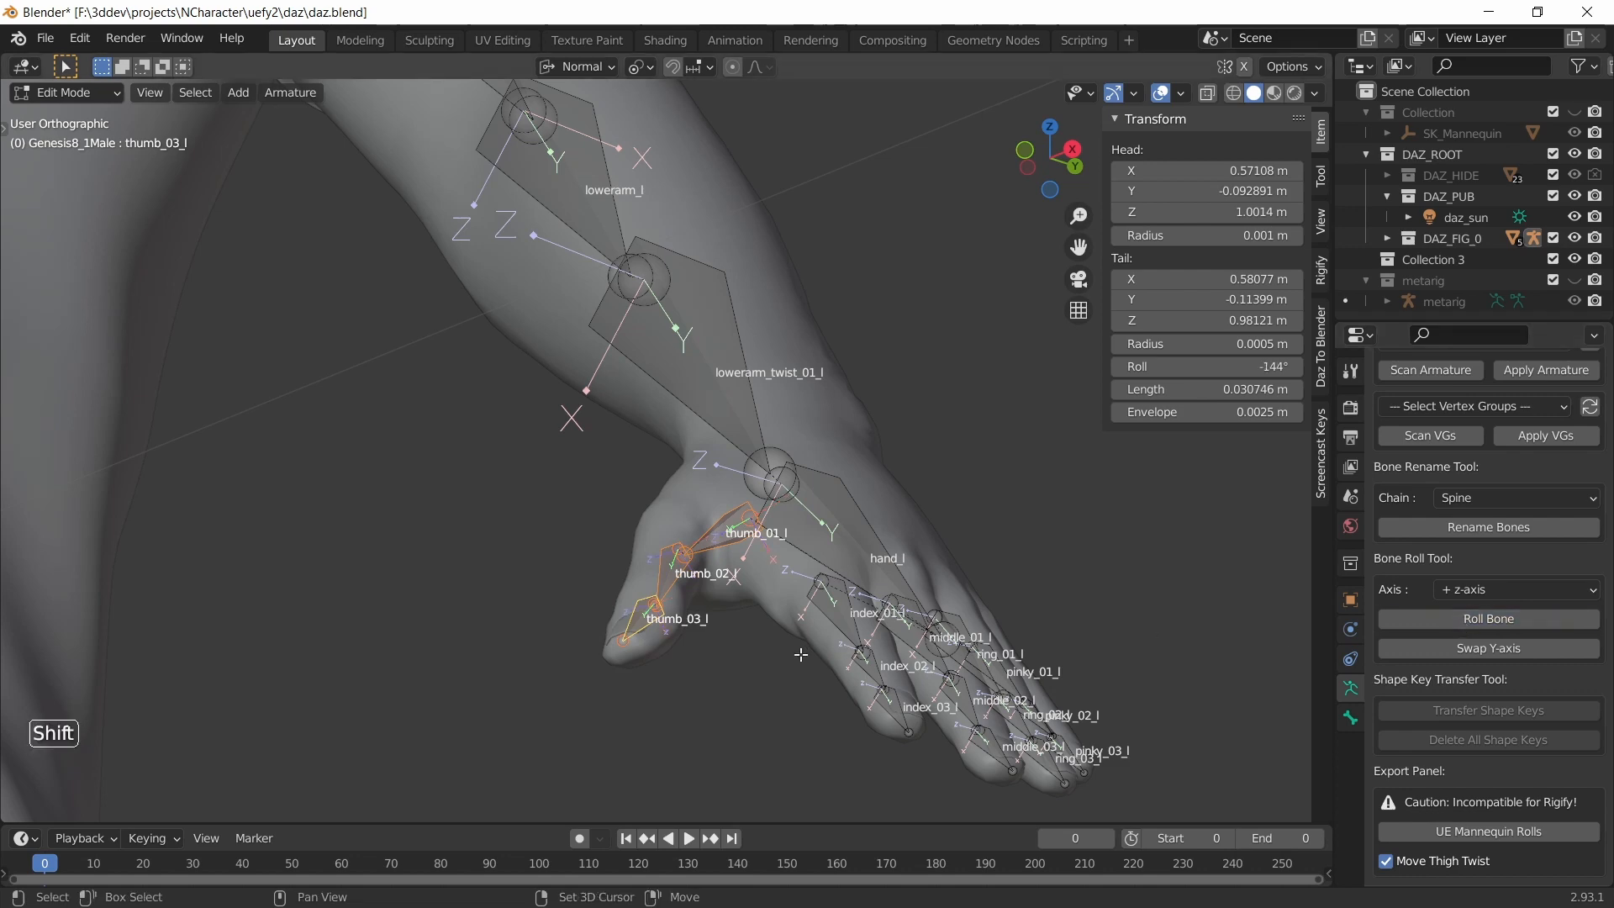
- Symmetrize the three left thumb bones to the right hand and deselect all bones
middle_click_drag(801, 654, 880, 469)
left_click(882, 571)
left_click(881, 565)
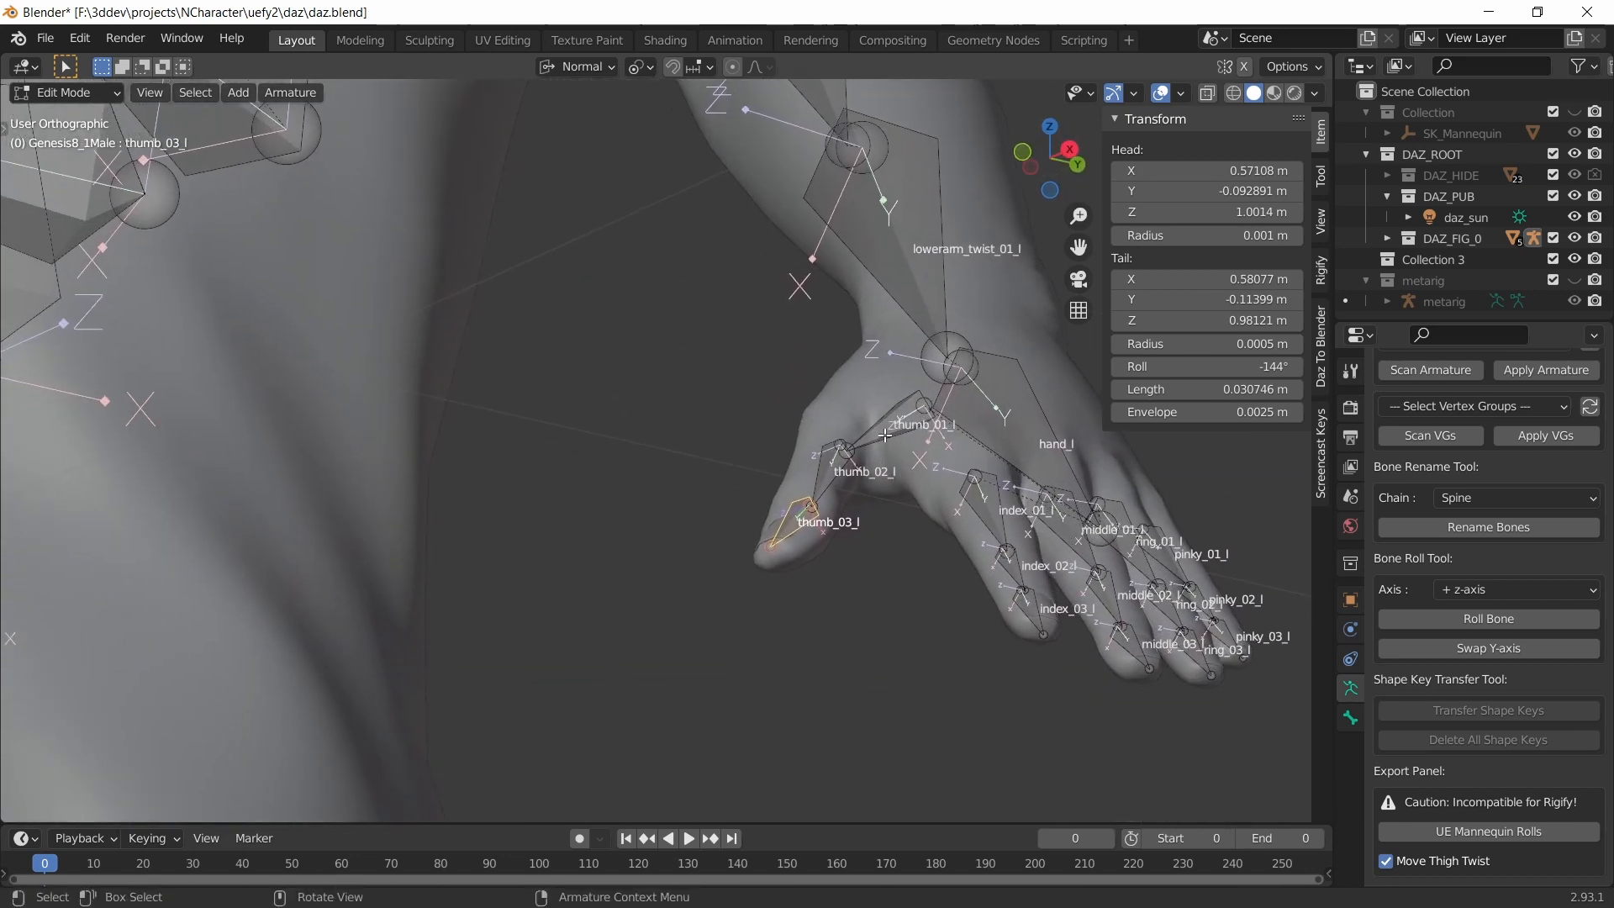
left_click(884, 436)
left_click(843, 452, "shift")
left_click(790, 523, "shift")
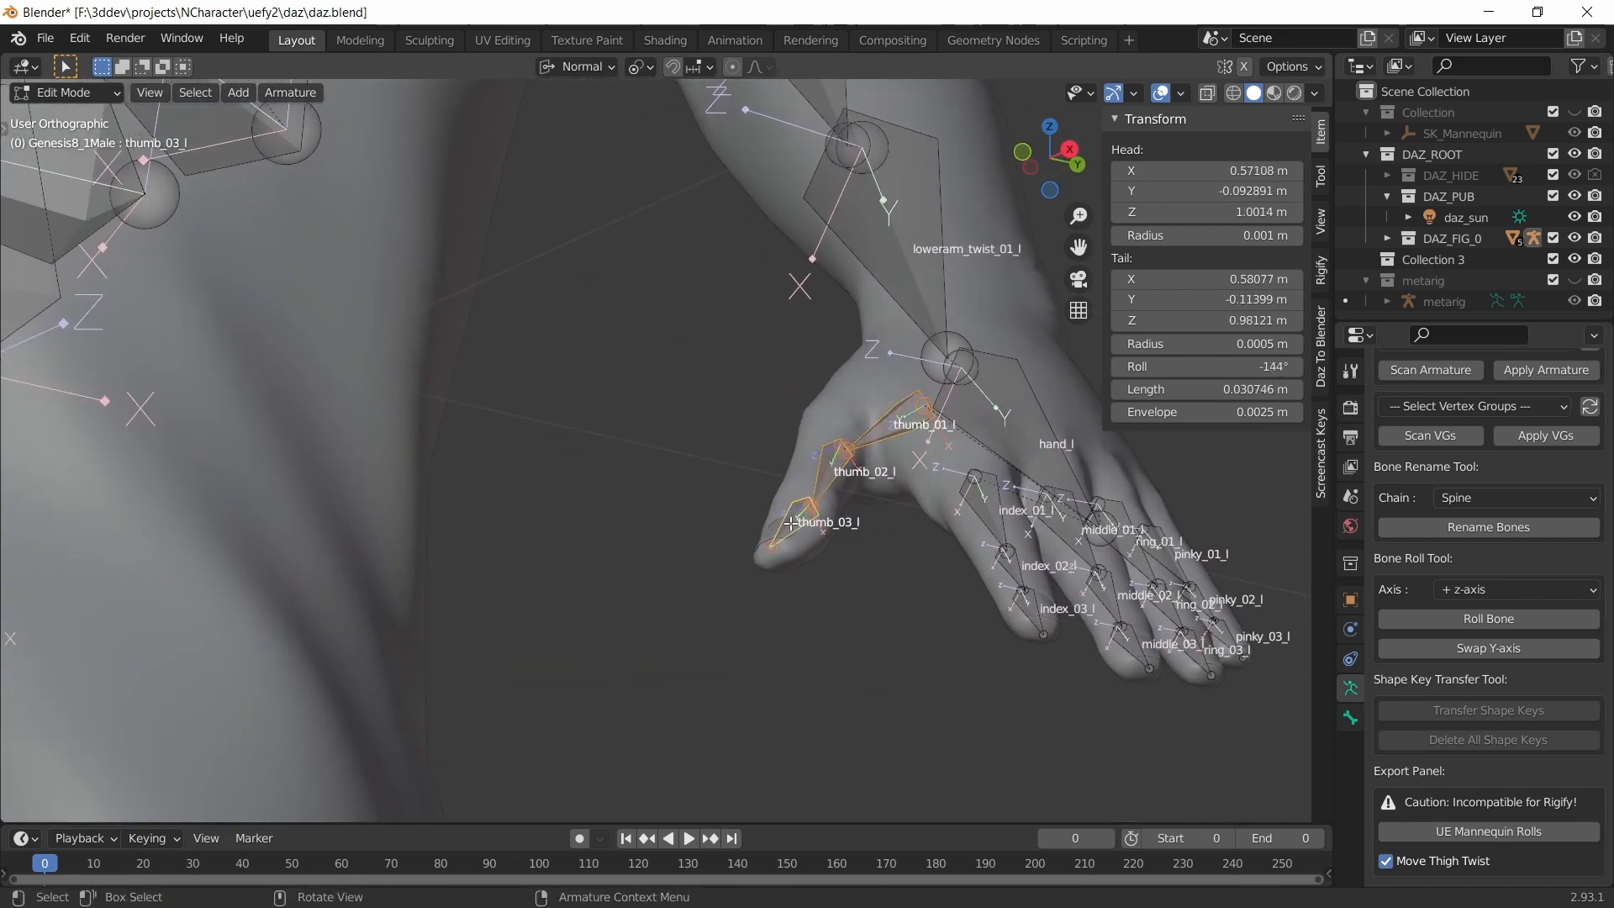
right_click(825, 471)
left_click(826, 471)
scroll(763, 468, "down", 8)
middle_click_drag(673, 504, 717, 550)
key("alt+a")
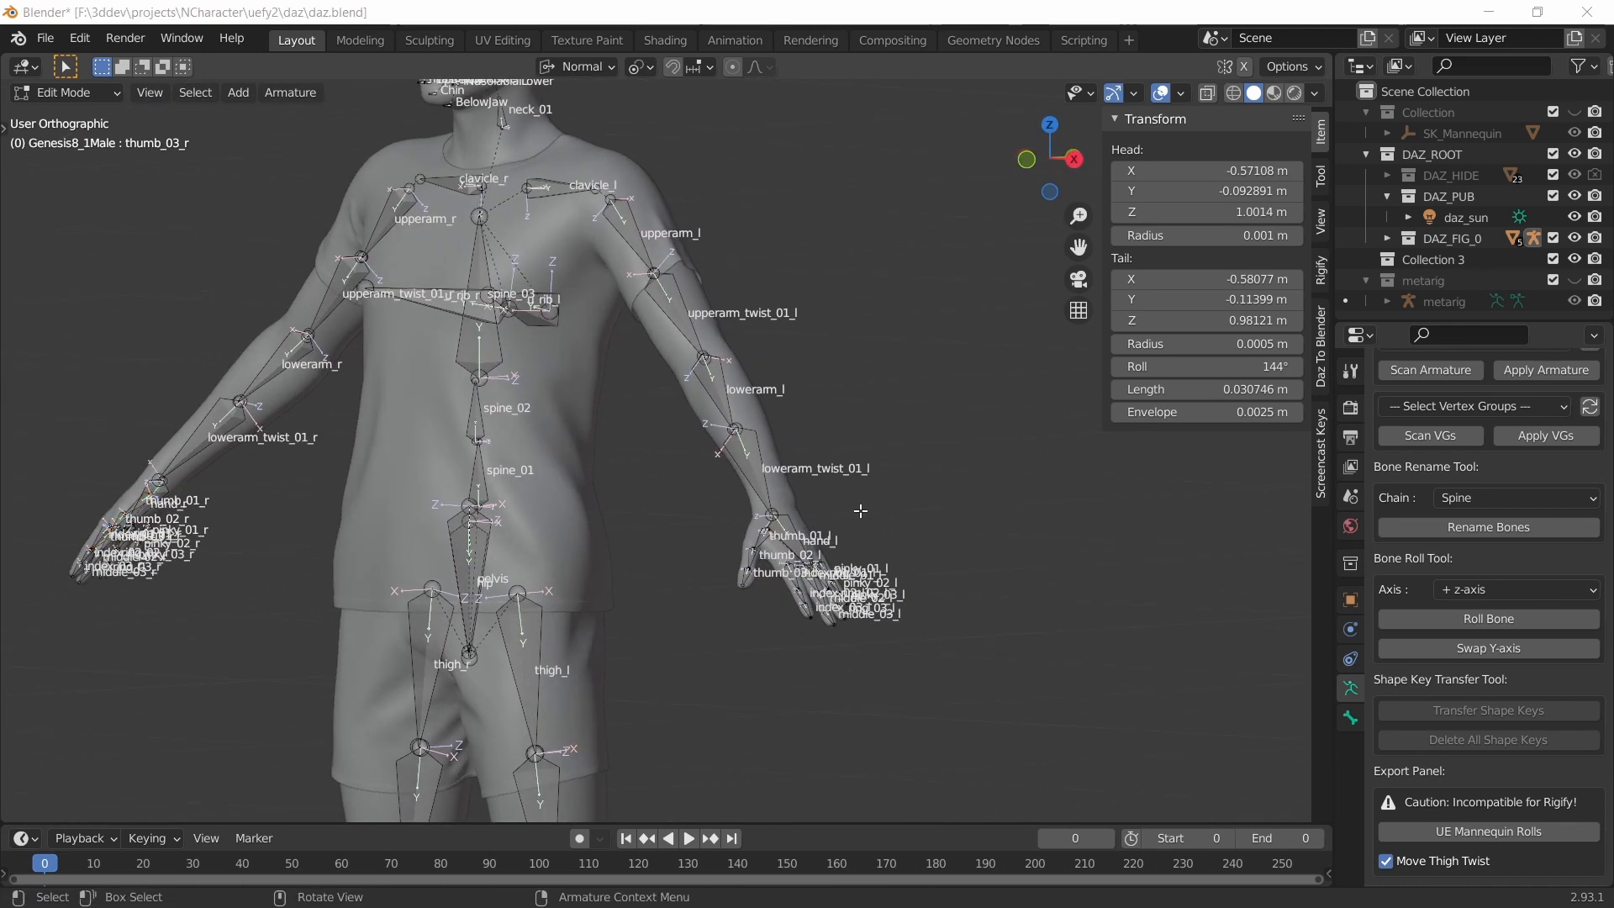
- Hide the bone axes of the Genesis8_1Male armature
scroll(1595, 500, "up", 15)
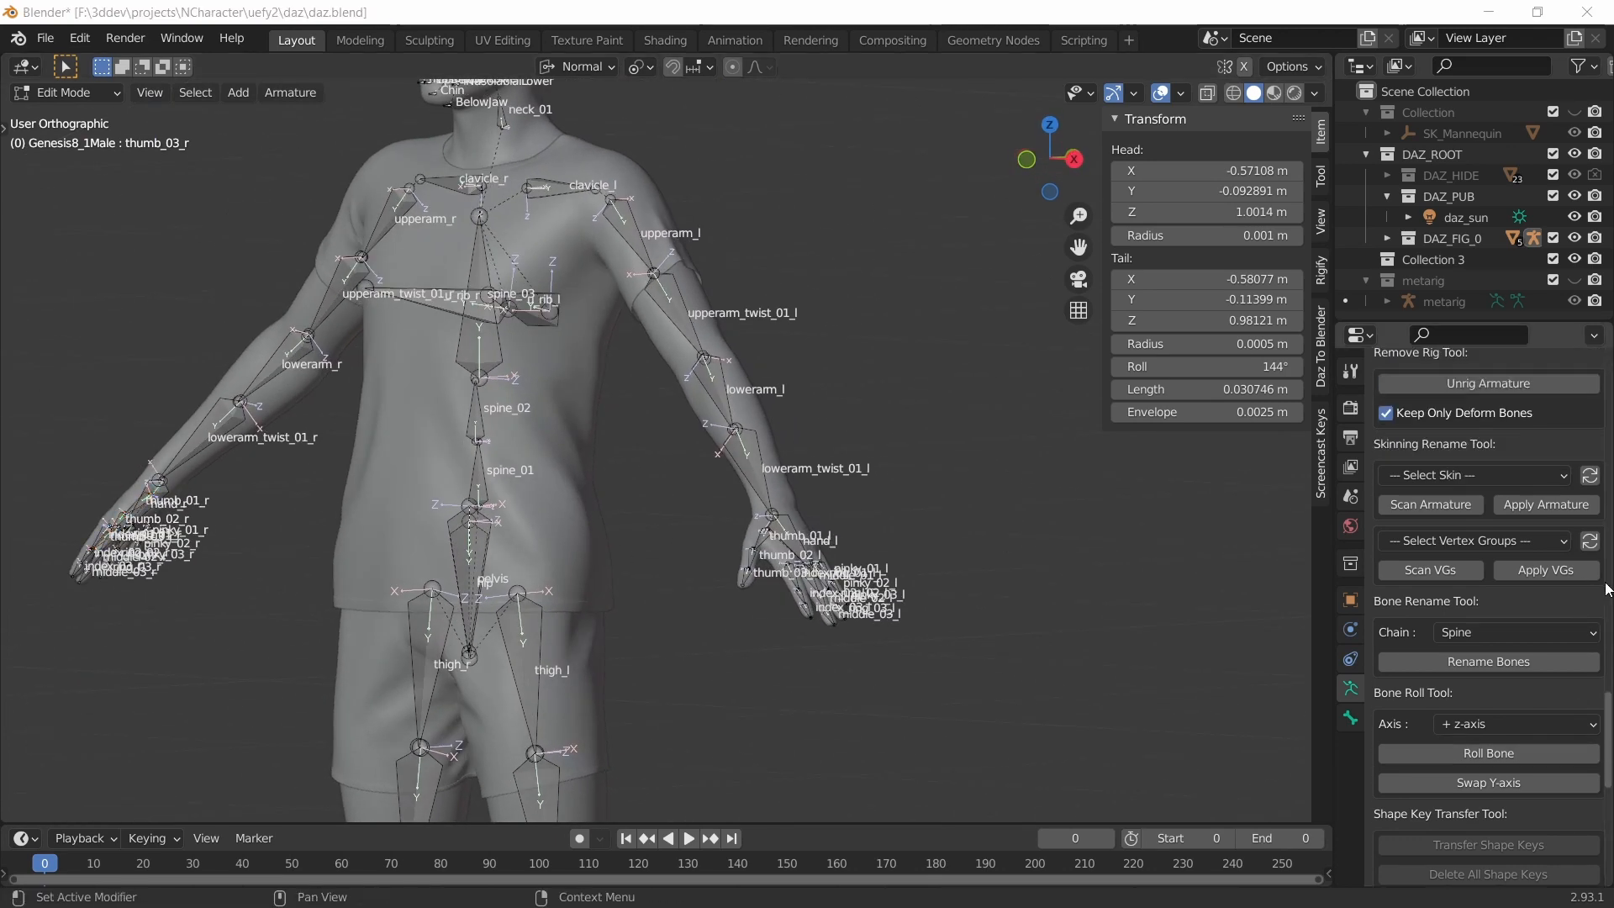
scroll(1595, 500, "up", 12)
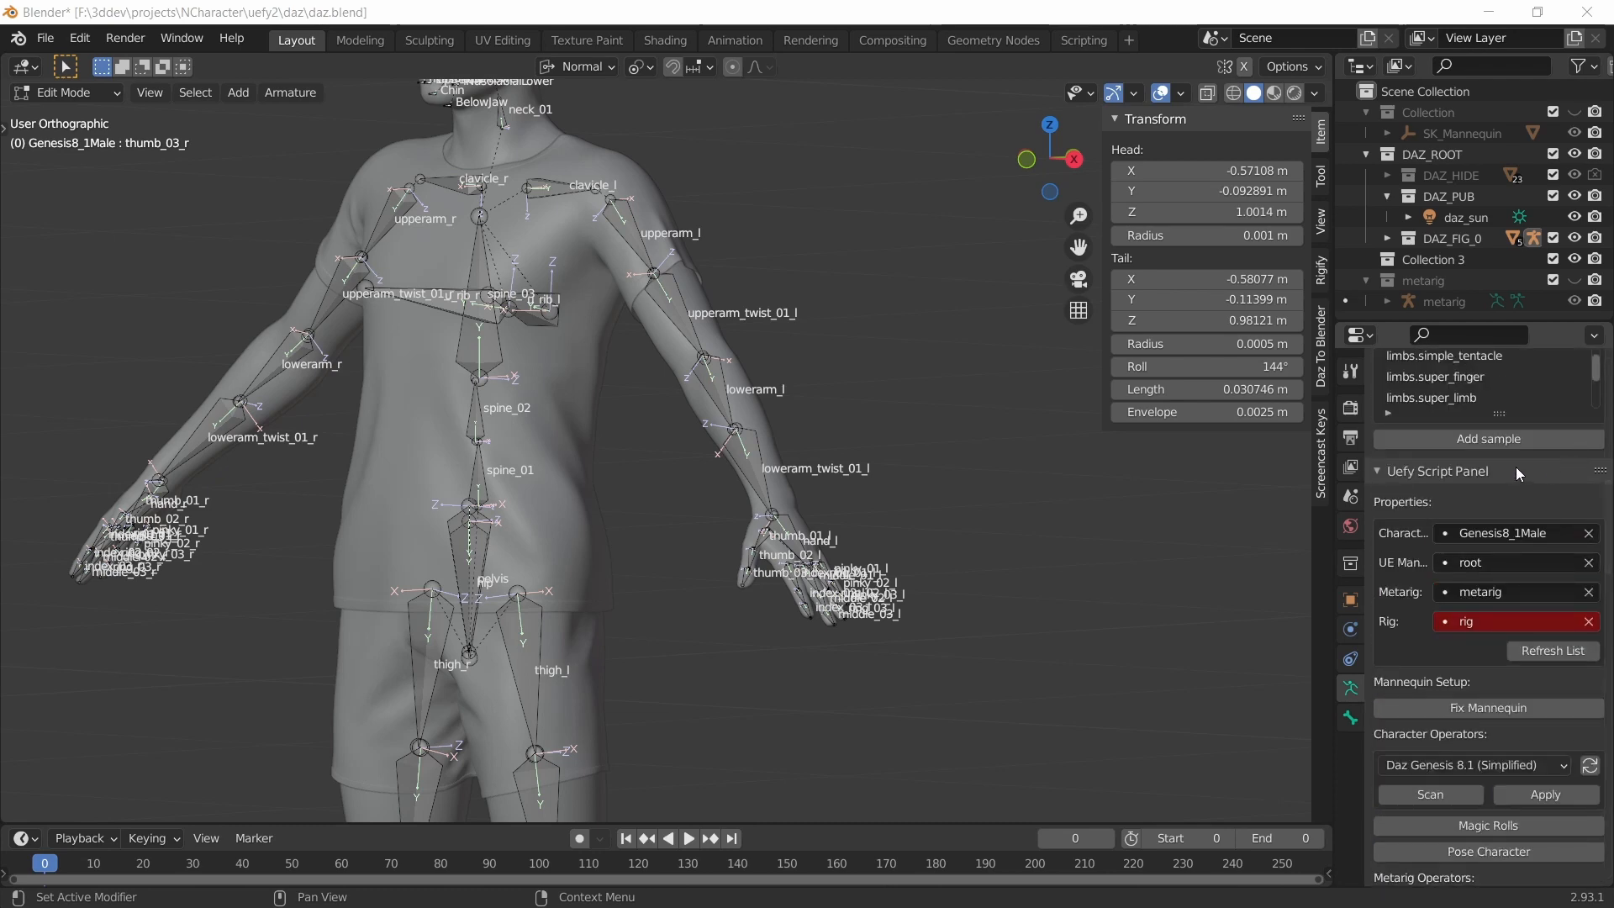
scroll(1607, 423, "up", 7)
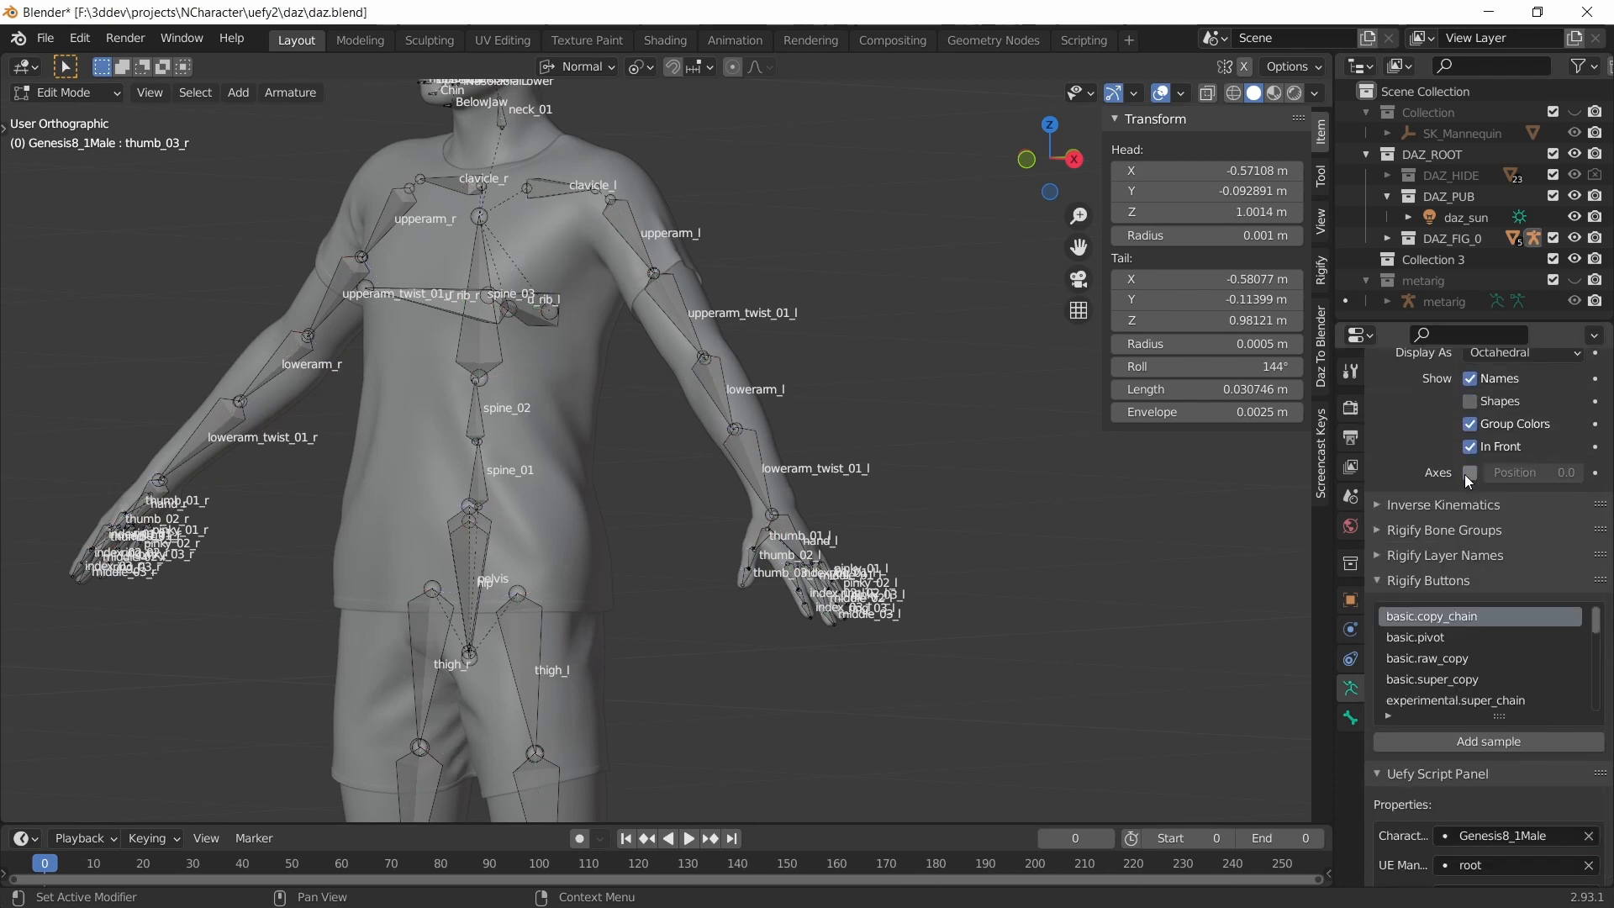
scroll(694, 550, "up", 3)
scroll(694, 550, "up", 1)
- Check the armature over down to the left hand and save the Blender file
middle_click_drag(792, 594, 441, 345, "shift")
scroll(714, 519, "down", 6)
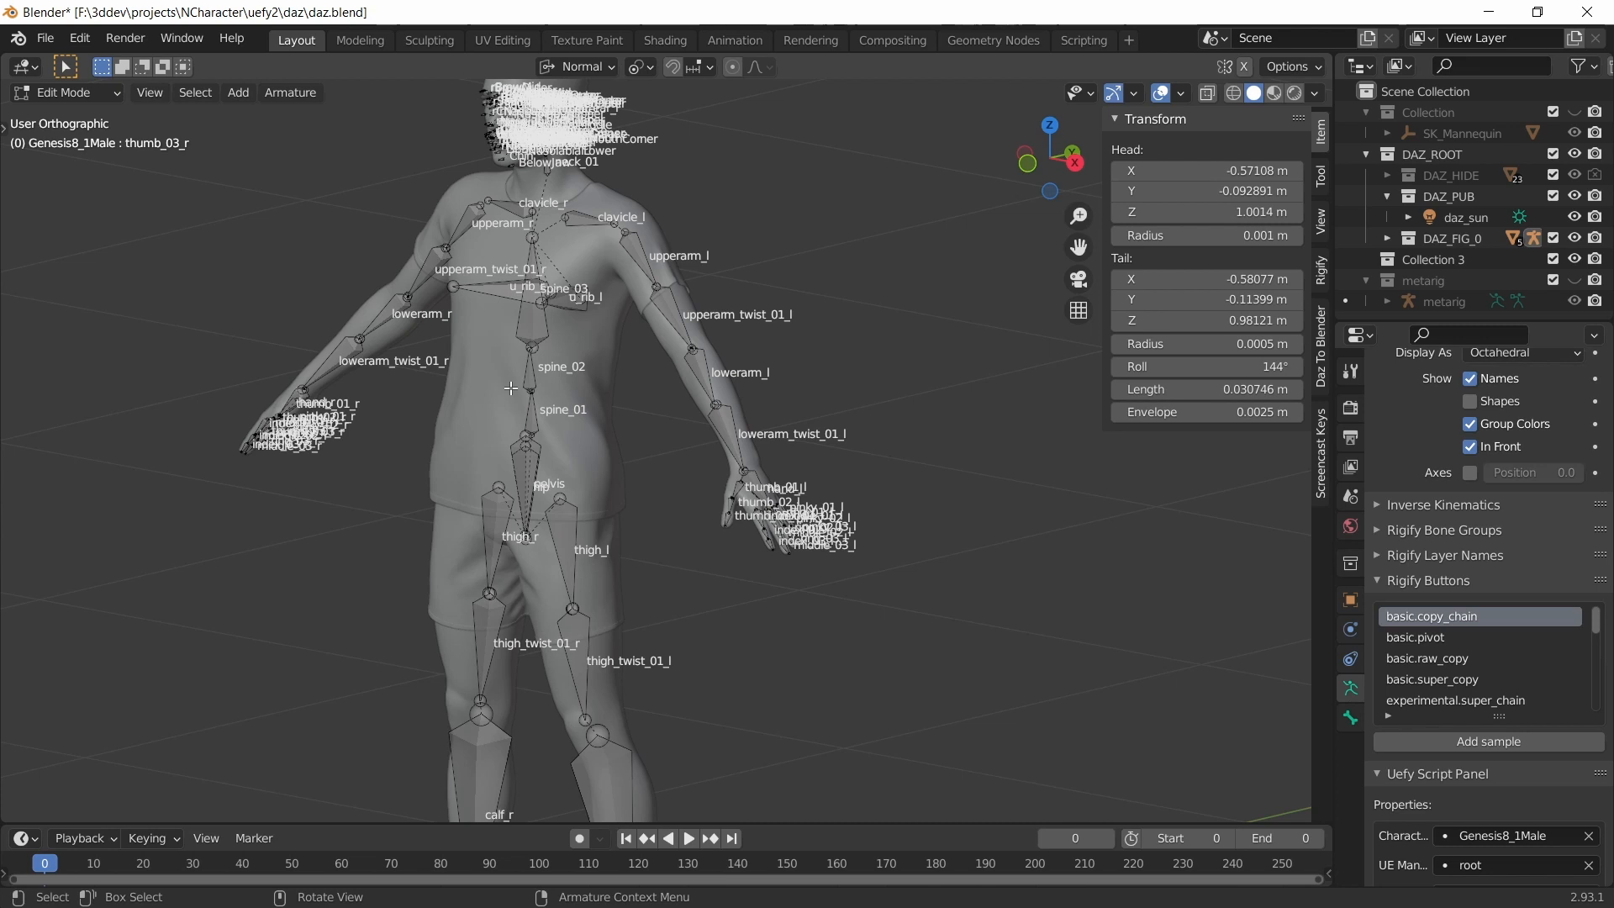
scroll(707, 488, "up", 4)
middle_click_drag(840, 553, 763, 473, "shift")
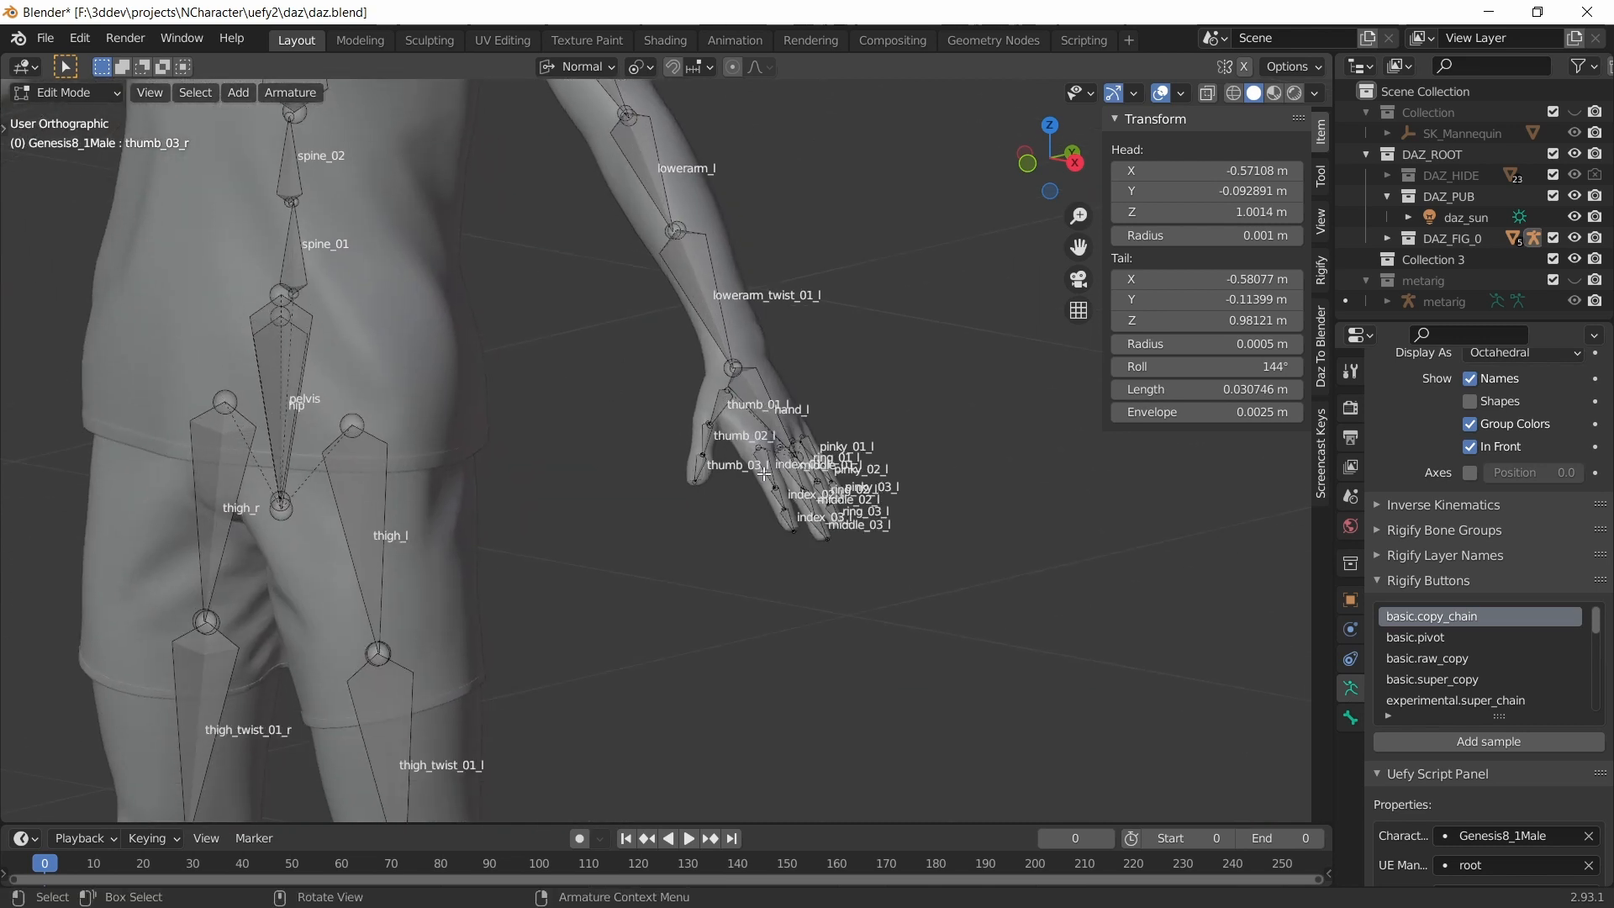
key("ctrl+s")
- Move the tail of the hand_l bone to just above the gap between the index_01_l and middle_01_l bone heads
left_click(779, 427)
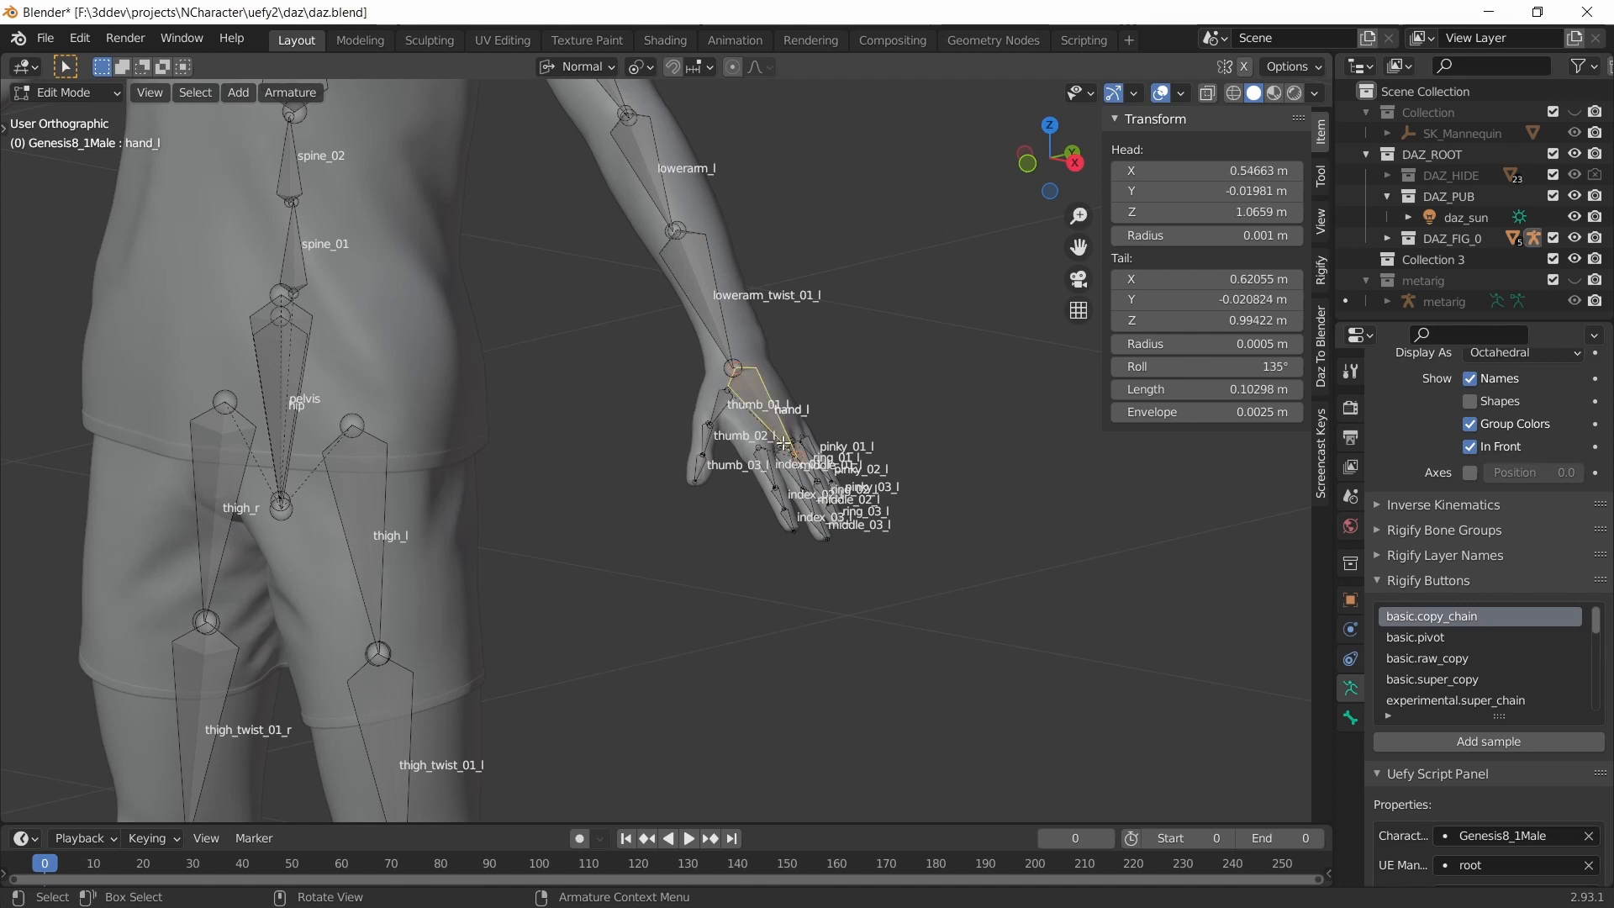
scroll(807, 504, "up", 6)
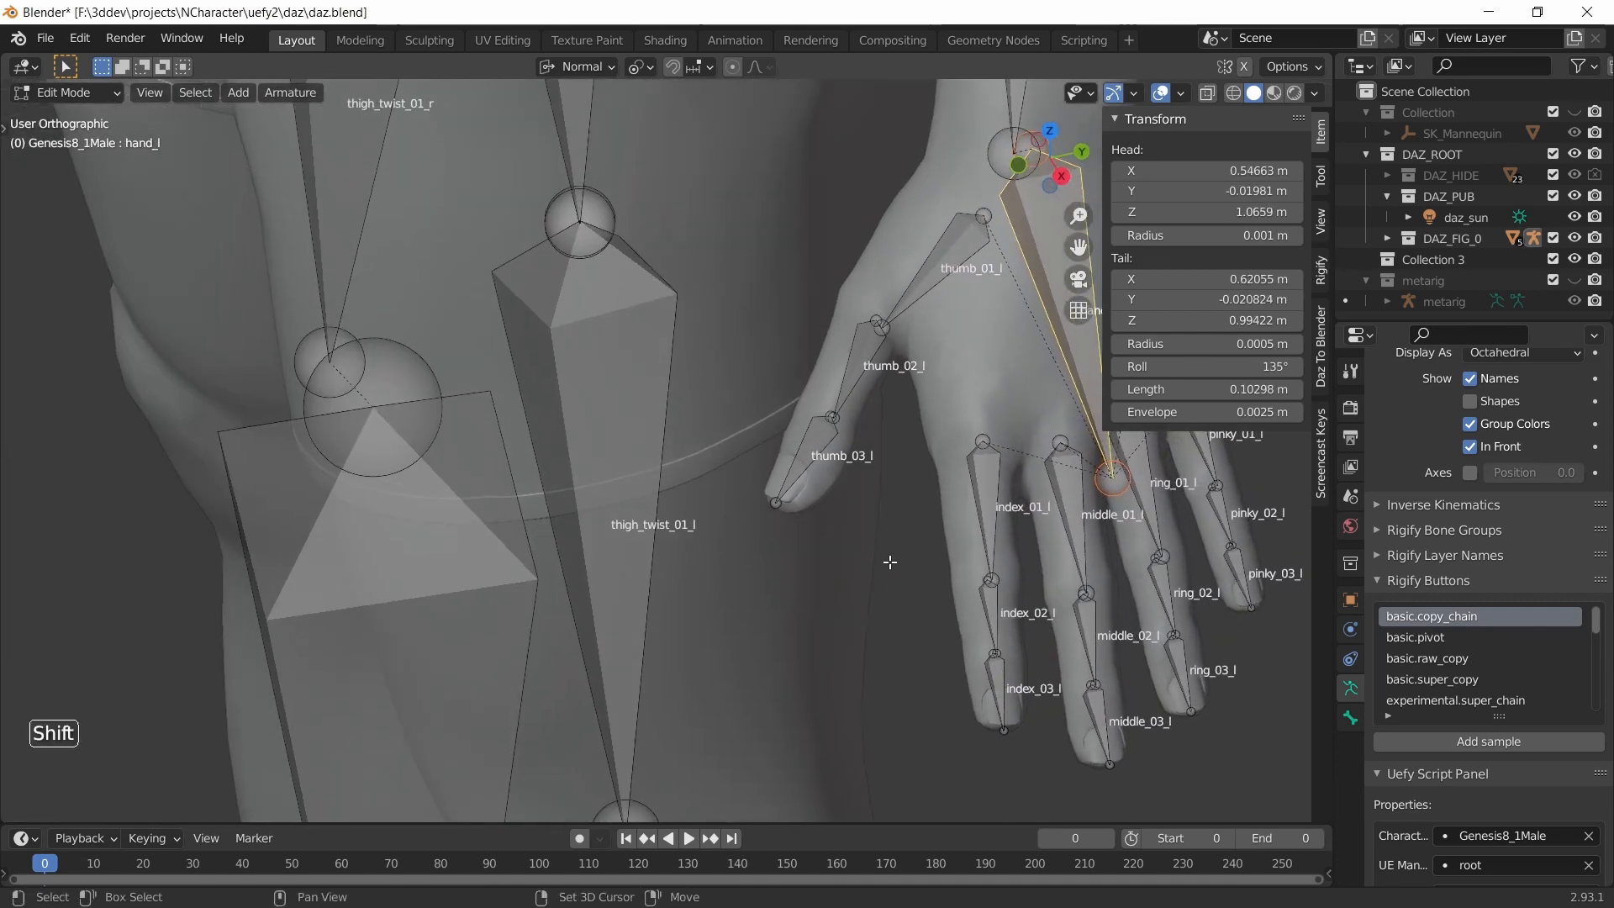
middle_click_drag(891, 561, 661, 595, "shift")
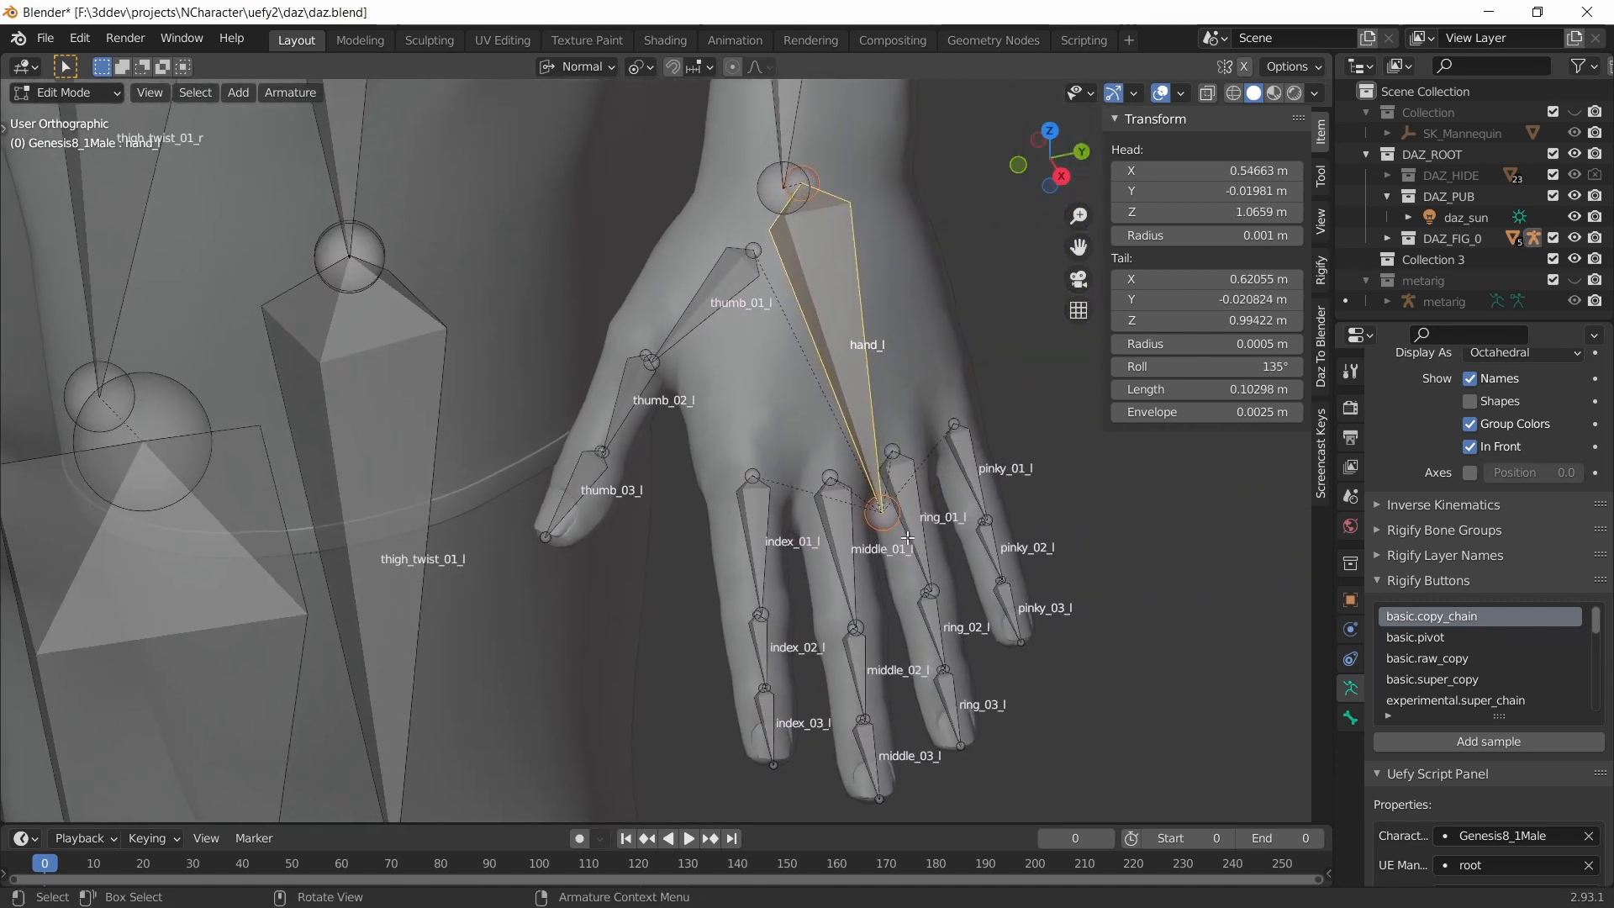
key("g")
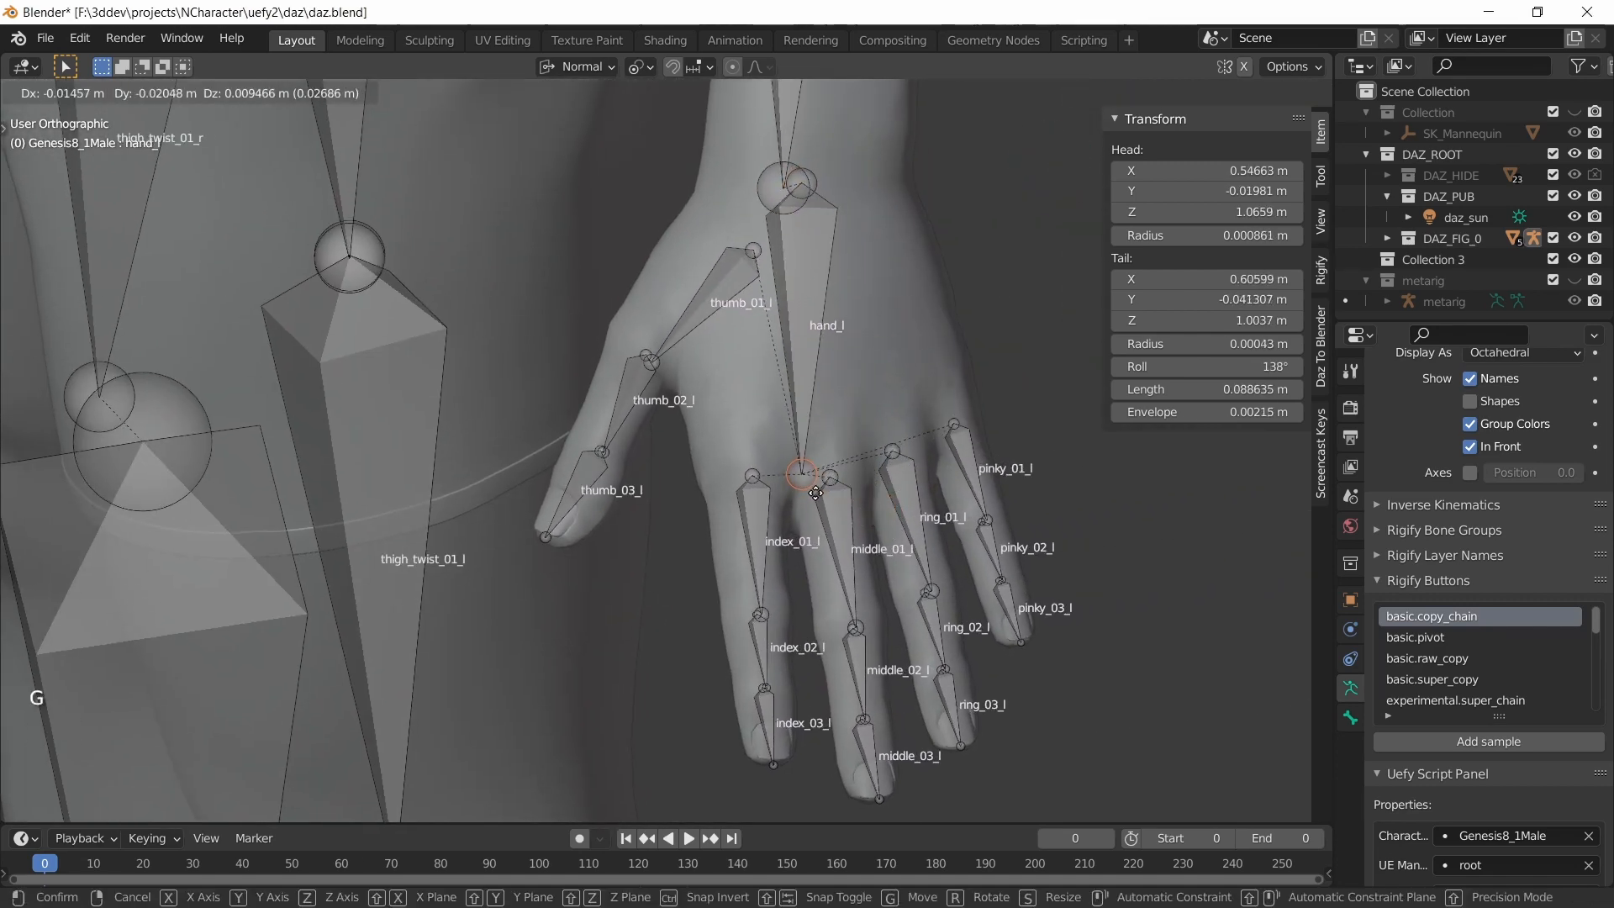
left_click(817, 485)
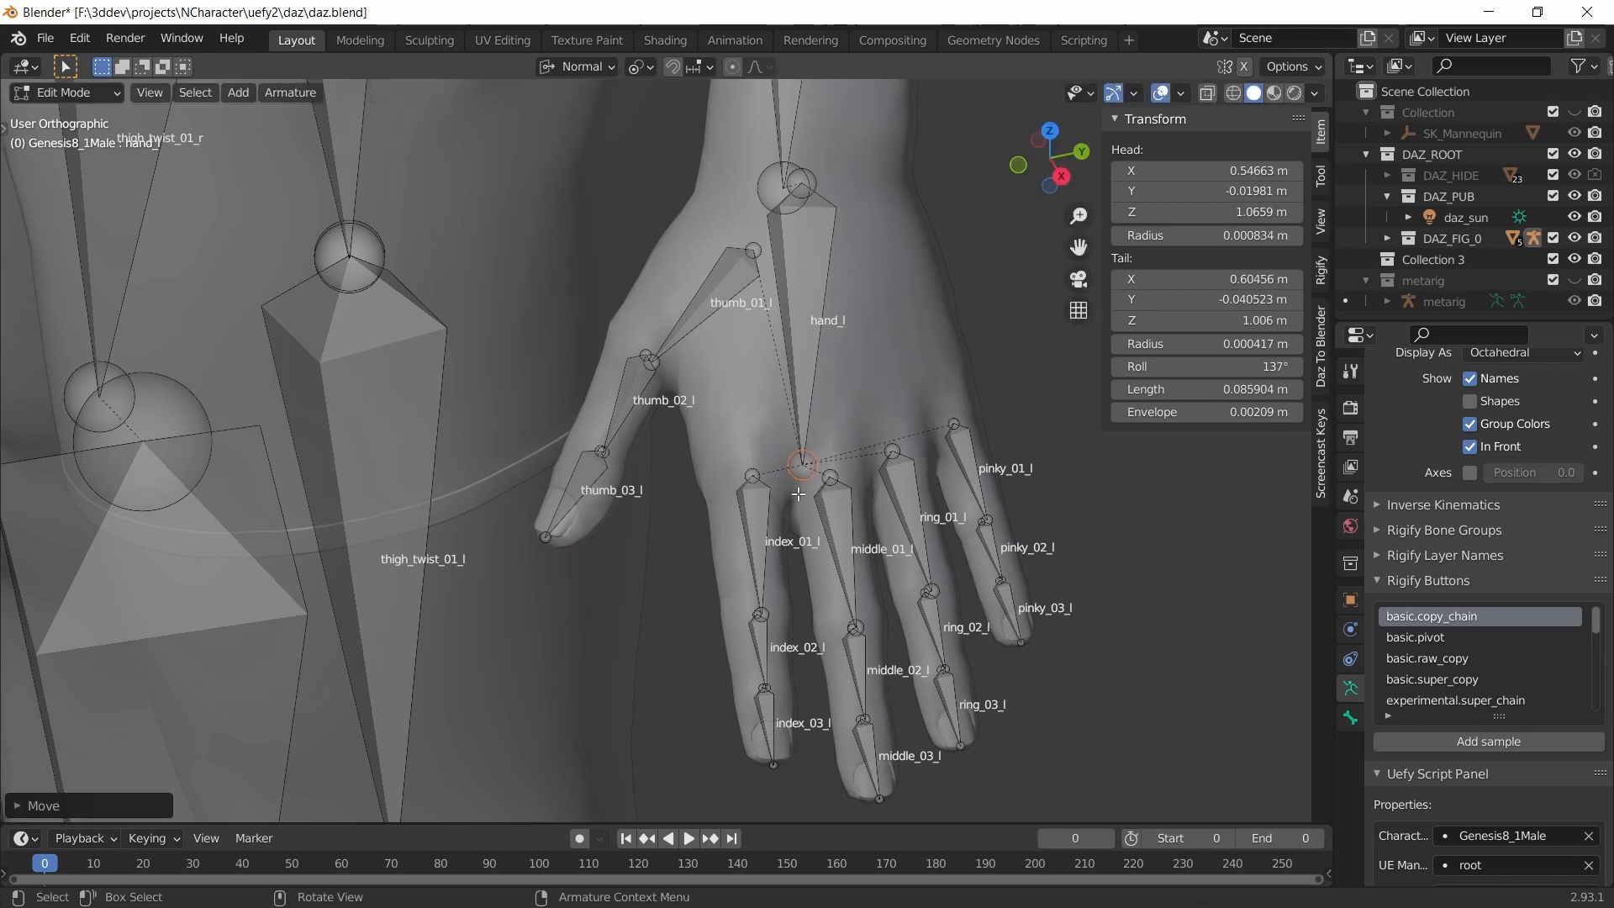
middle_click_drag(798, 493, 412, 573)
key("g")
left_click(805, 486)
middle_click_drag(581, 538, 615, 523)
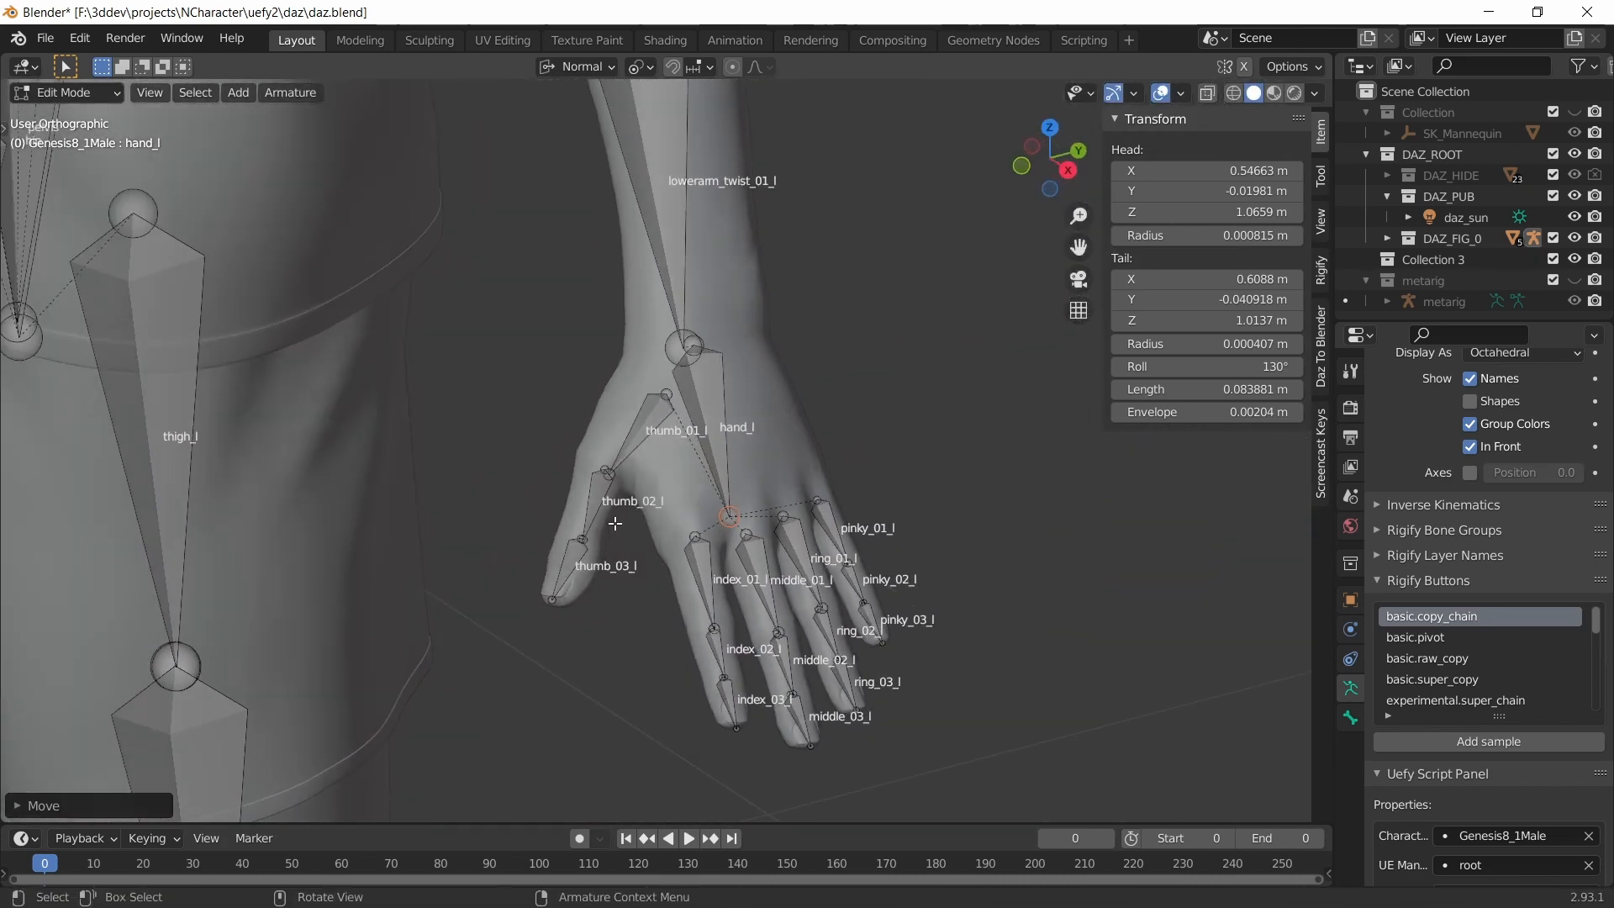
- Symmetrize the hand_l bone to the right hand
left_click(724, 409)
right_click(711, 420)
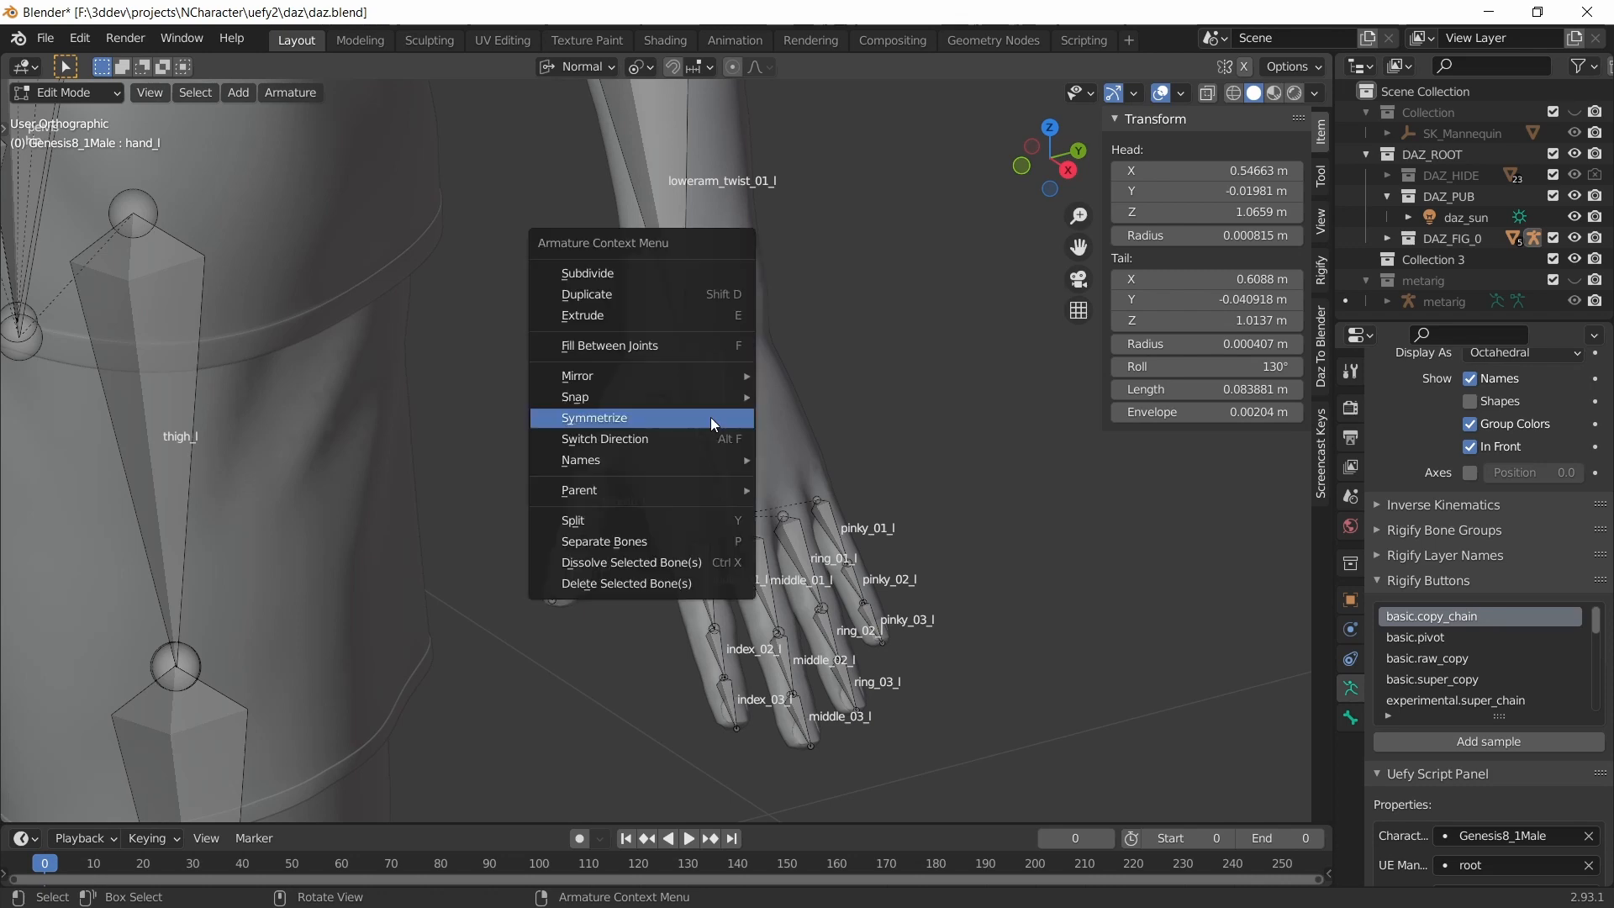
left_click(675, 422)
- Select the thigh_l and thigh_twist_01_l bones together in the front view
scroll(588, 387, "down", 5)
middle_click_drag(259, 255, 512, 361, "shift")
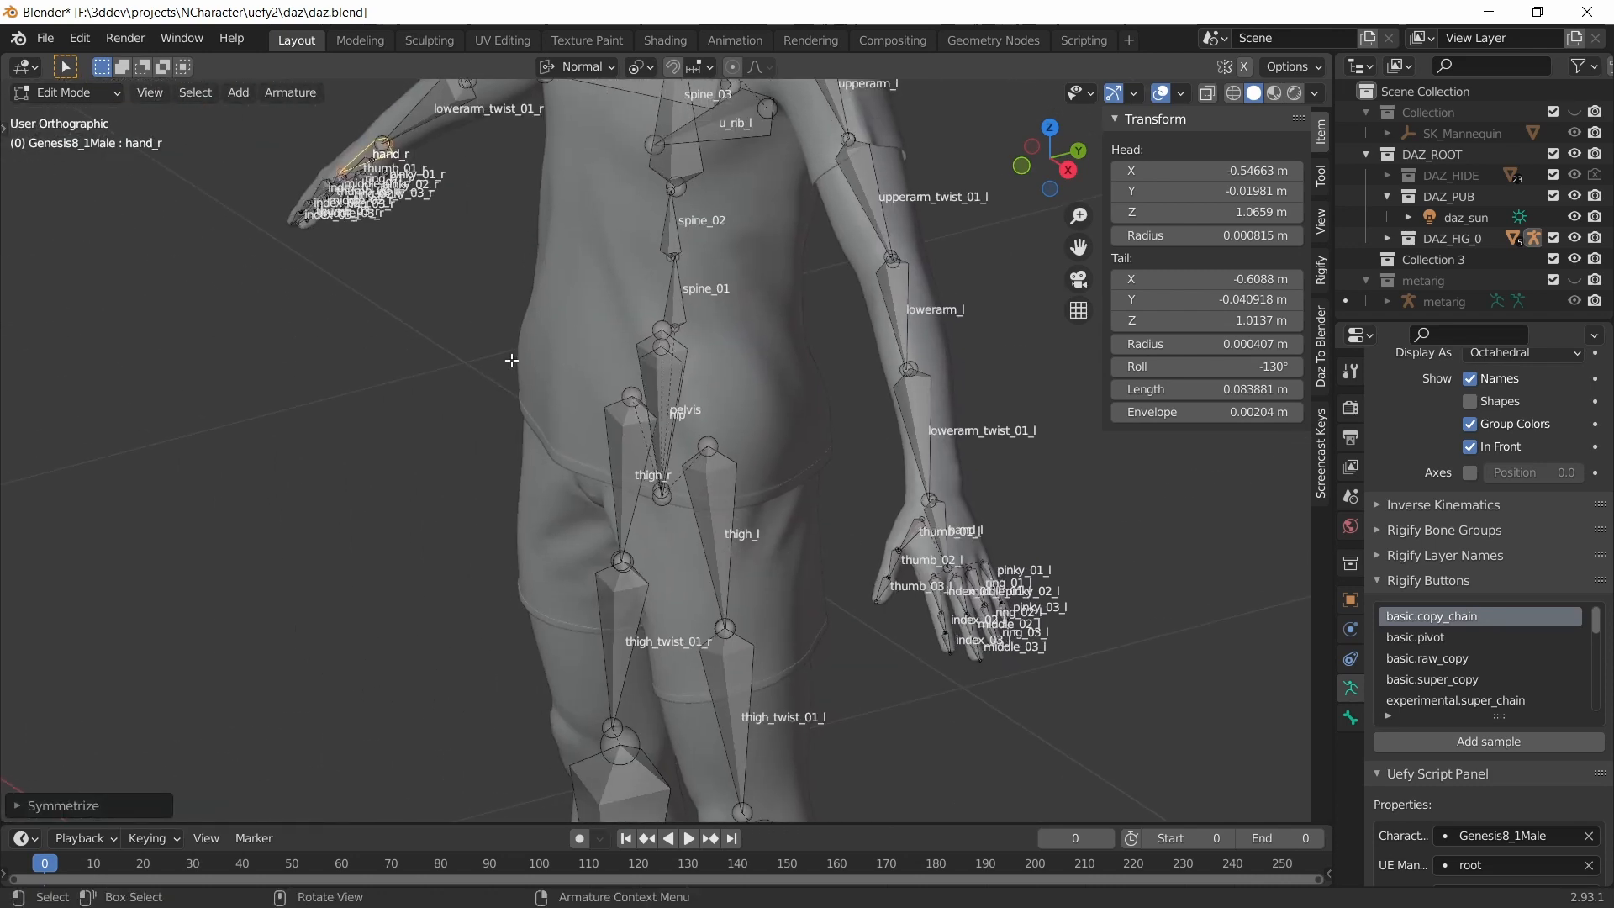
middle_click_drag(687, 536, 436, 298, "shift")
middle_click_drag(475, 492, 686, 335)
key("KP_1")
scroll(505, 472, "up", 3)
scroll(488, 353, "down", 3)
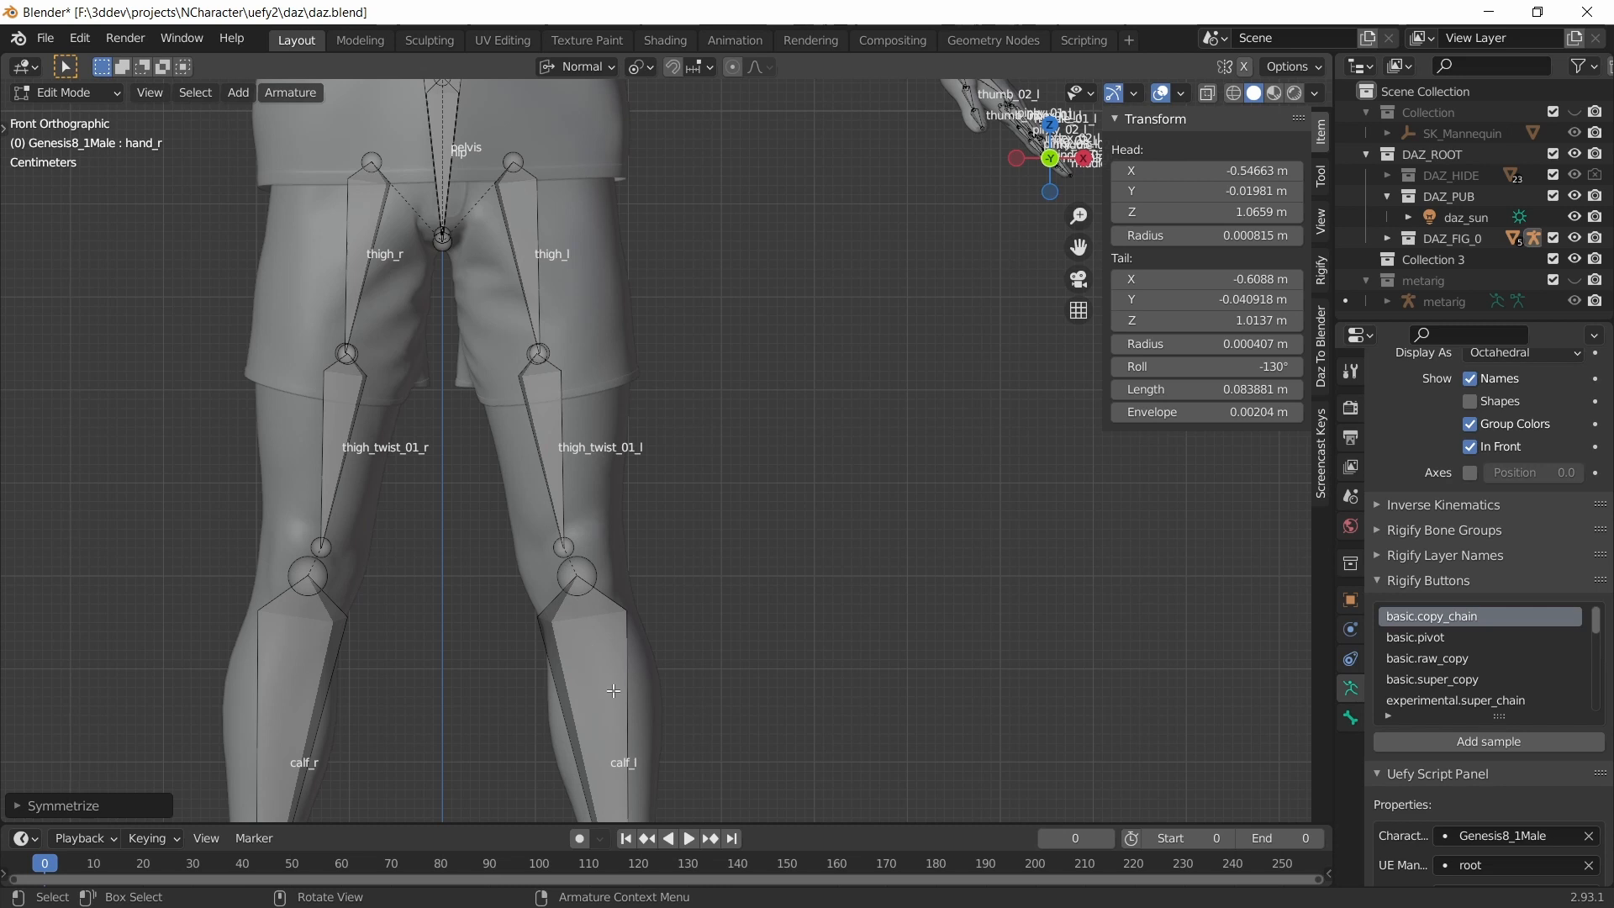
middle_click_drag(614, 691, 563, 706, "shift")
left_click(477, 250)
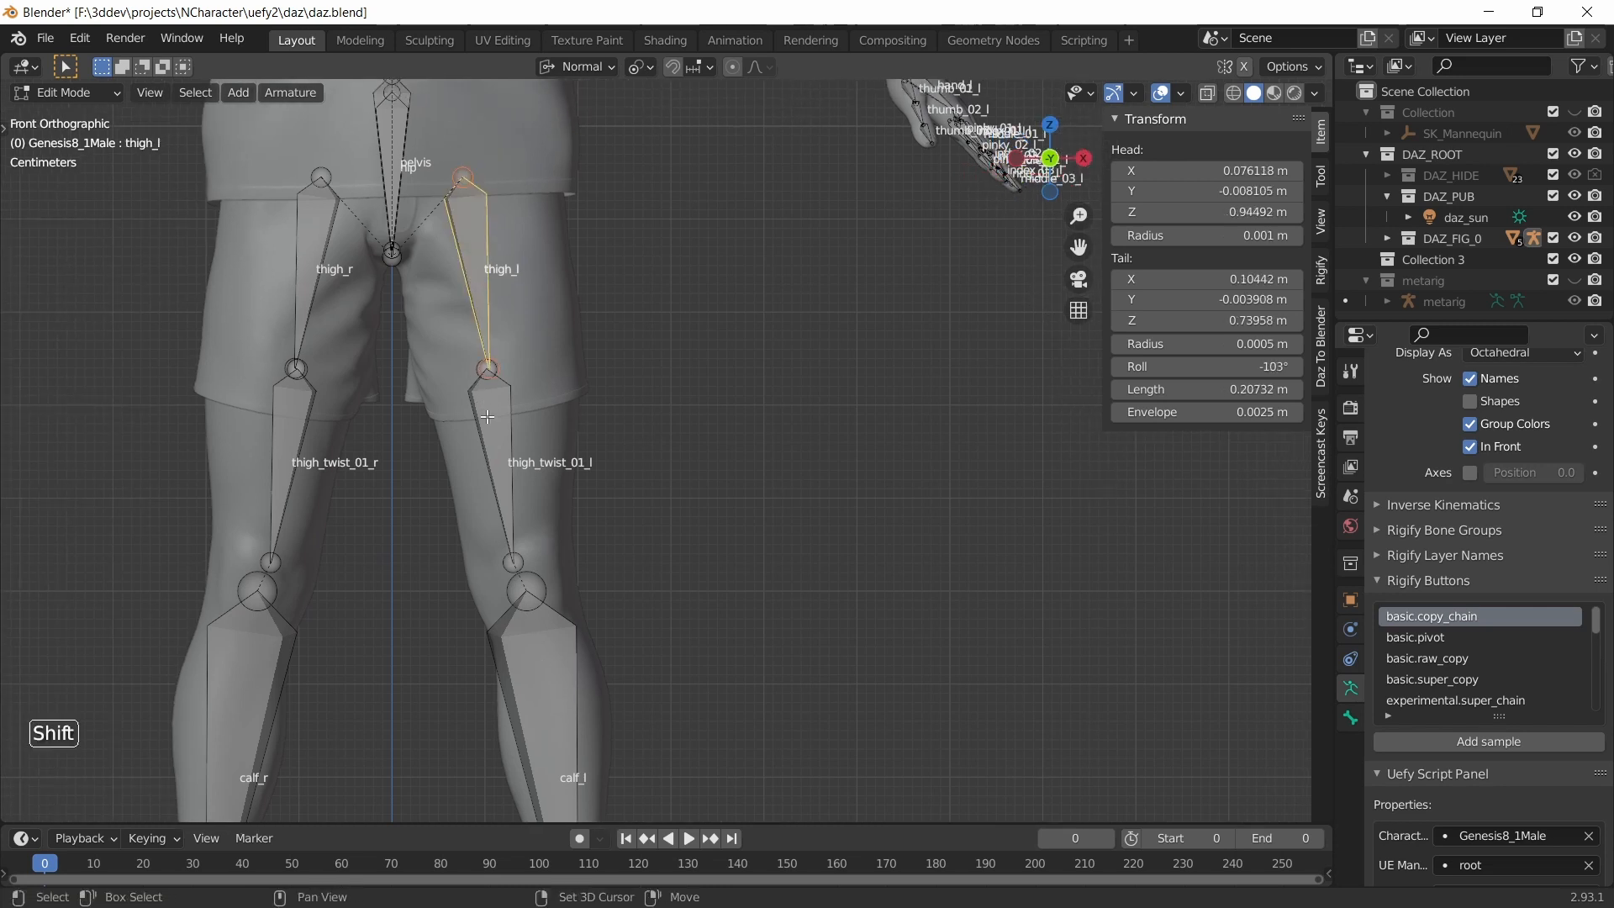
left_click(488, 415, "shift")
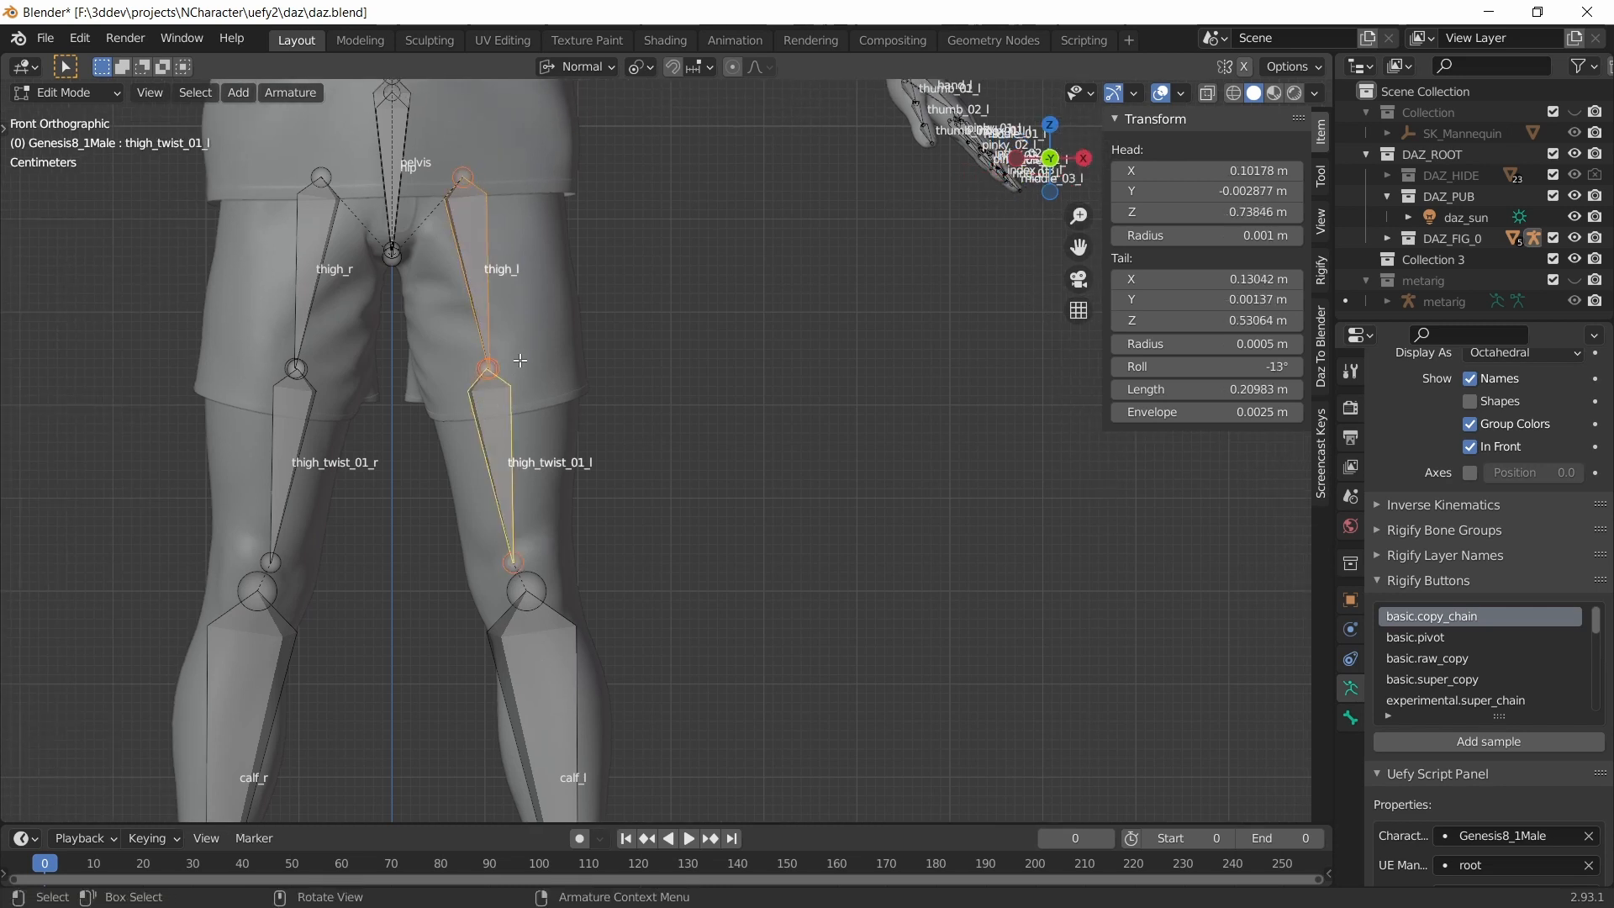
key("g")
key("y")
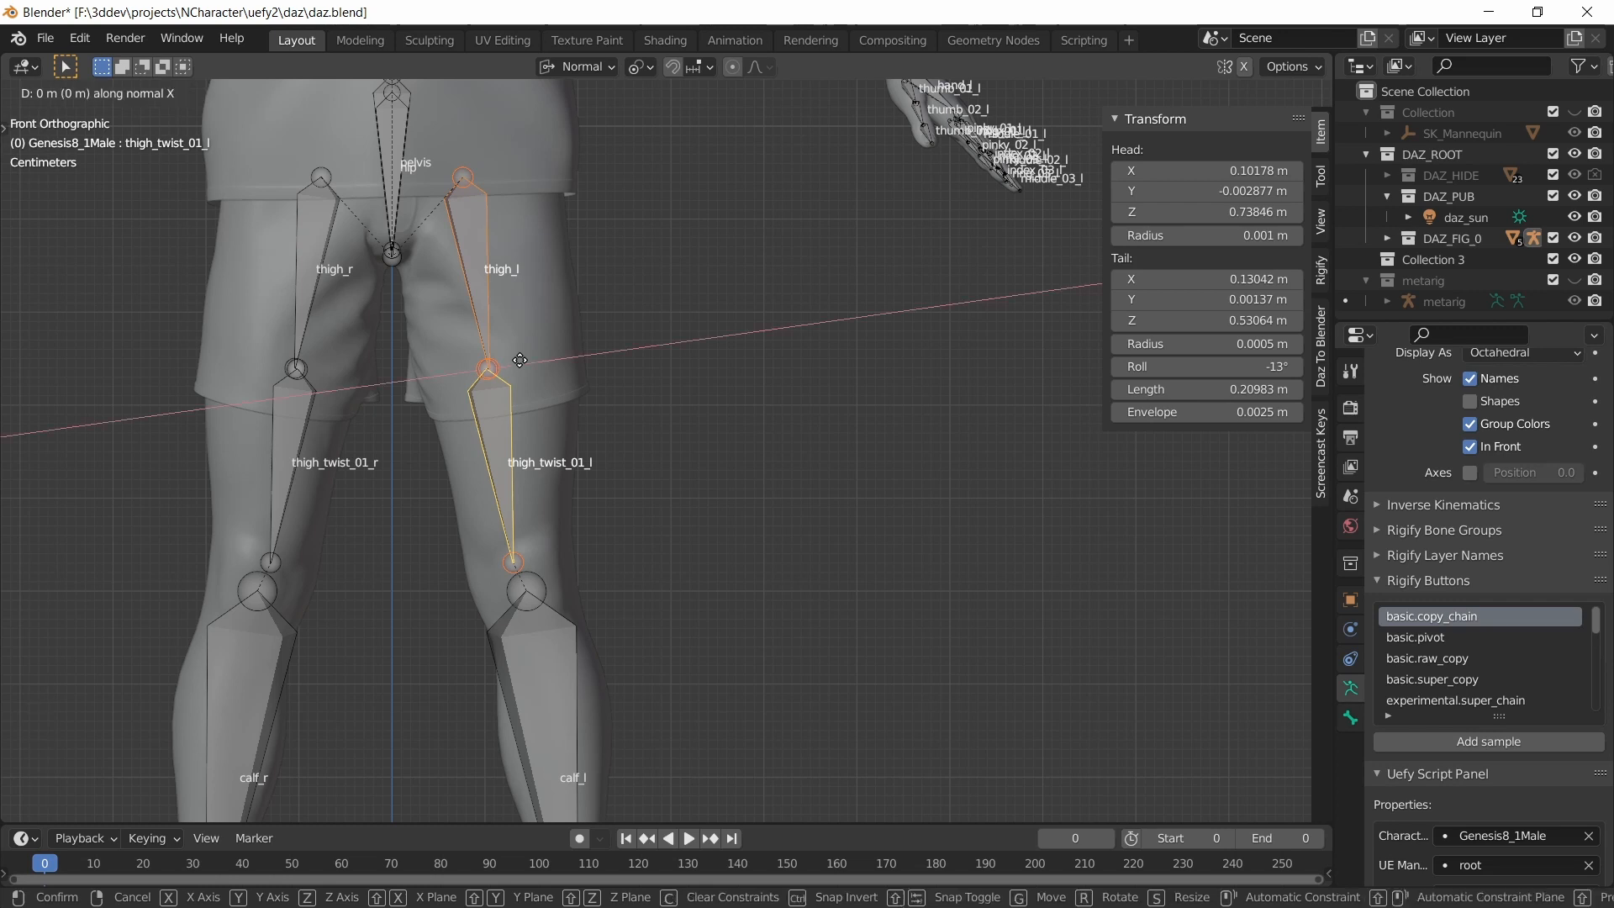
right_click(520, 361)
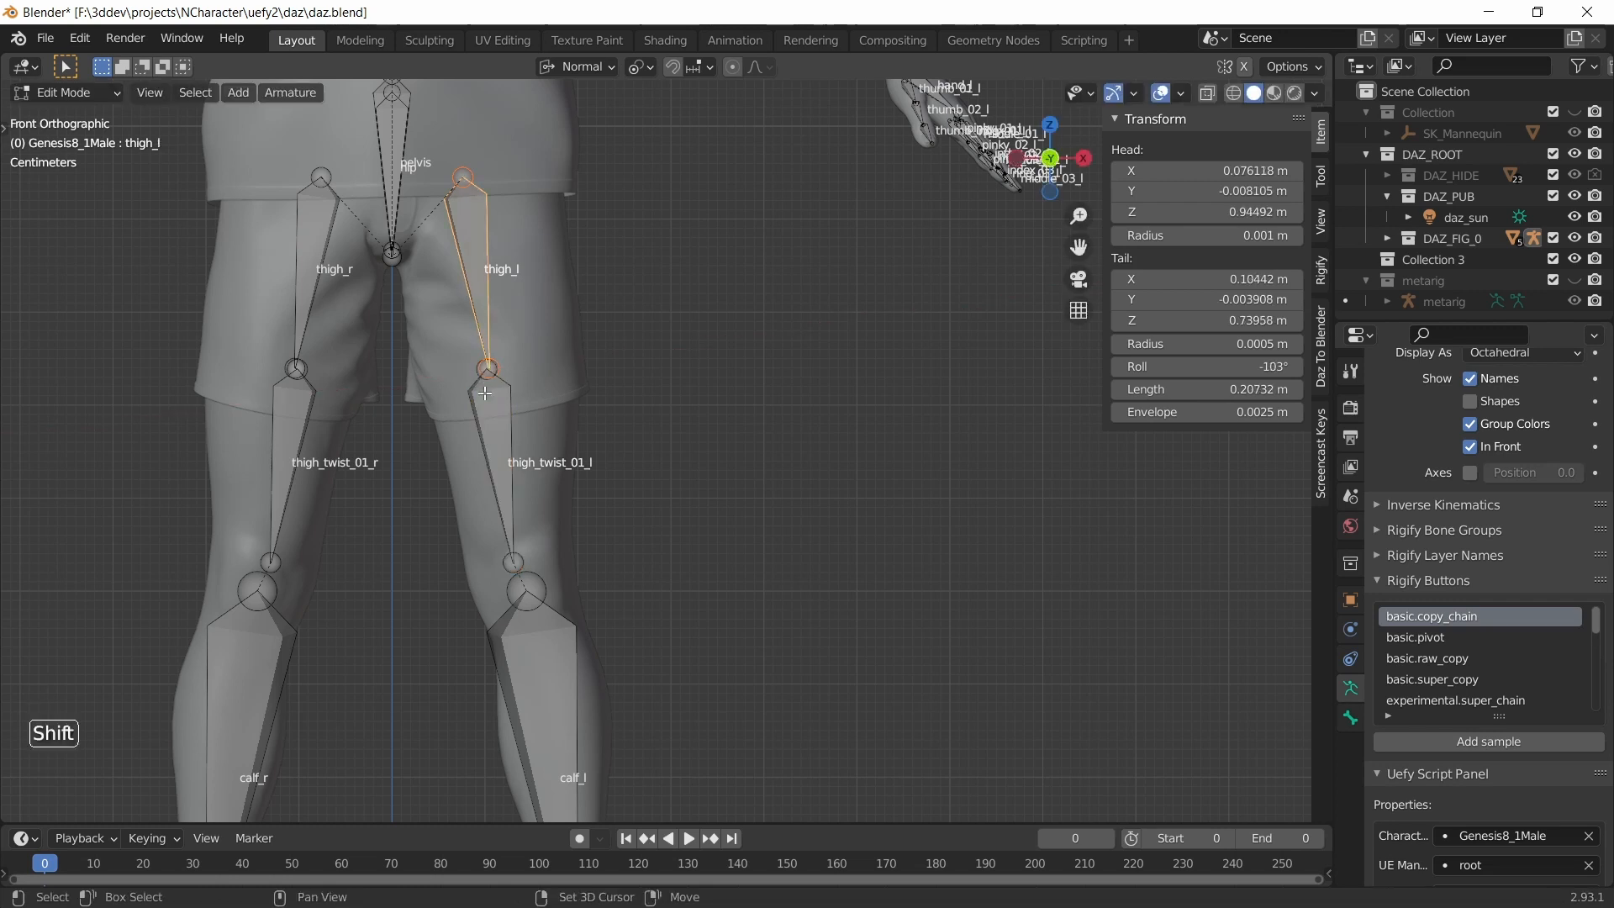
- Move the thigh_l and thigh_twist_01_l bones about 0.009 m outward along global X and symmetrize them to the right leg
key("g")
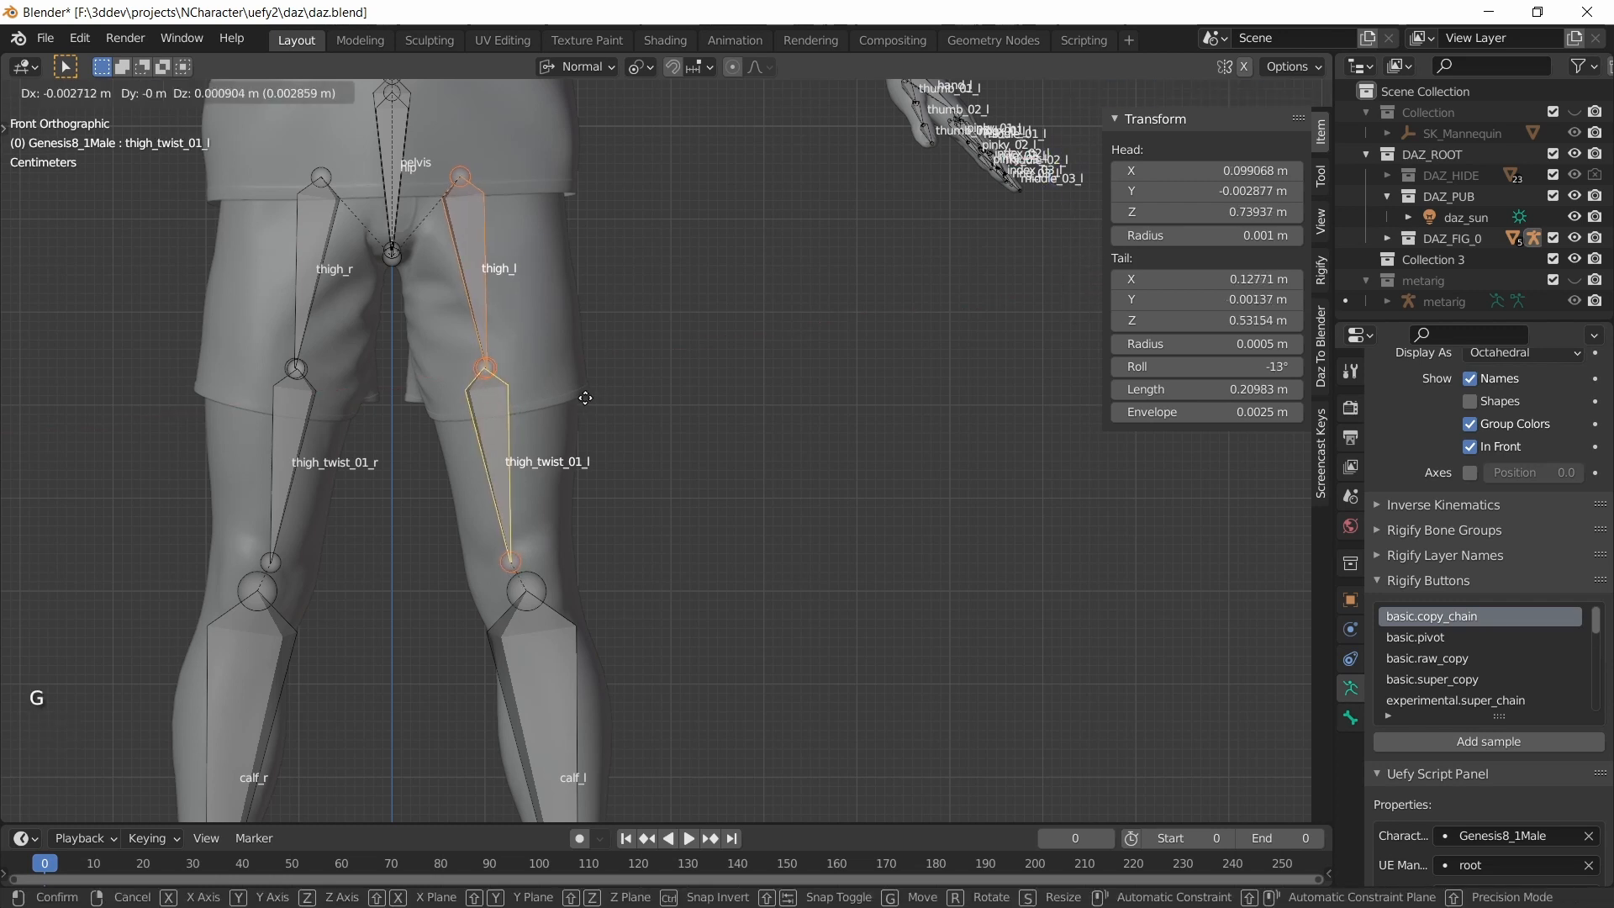
key("x")
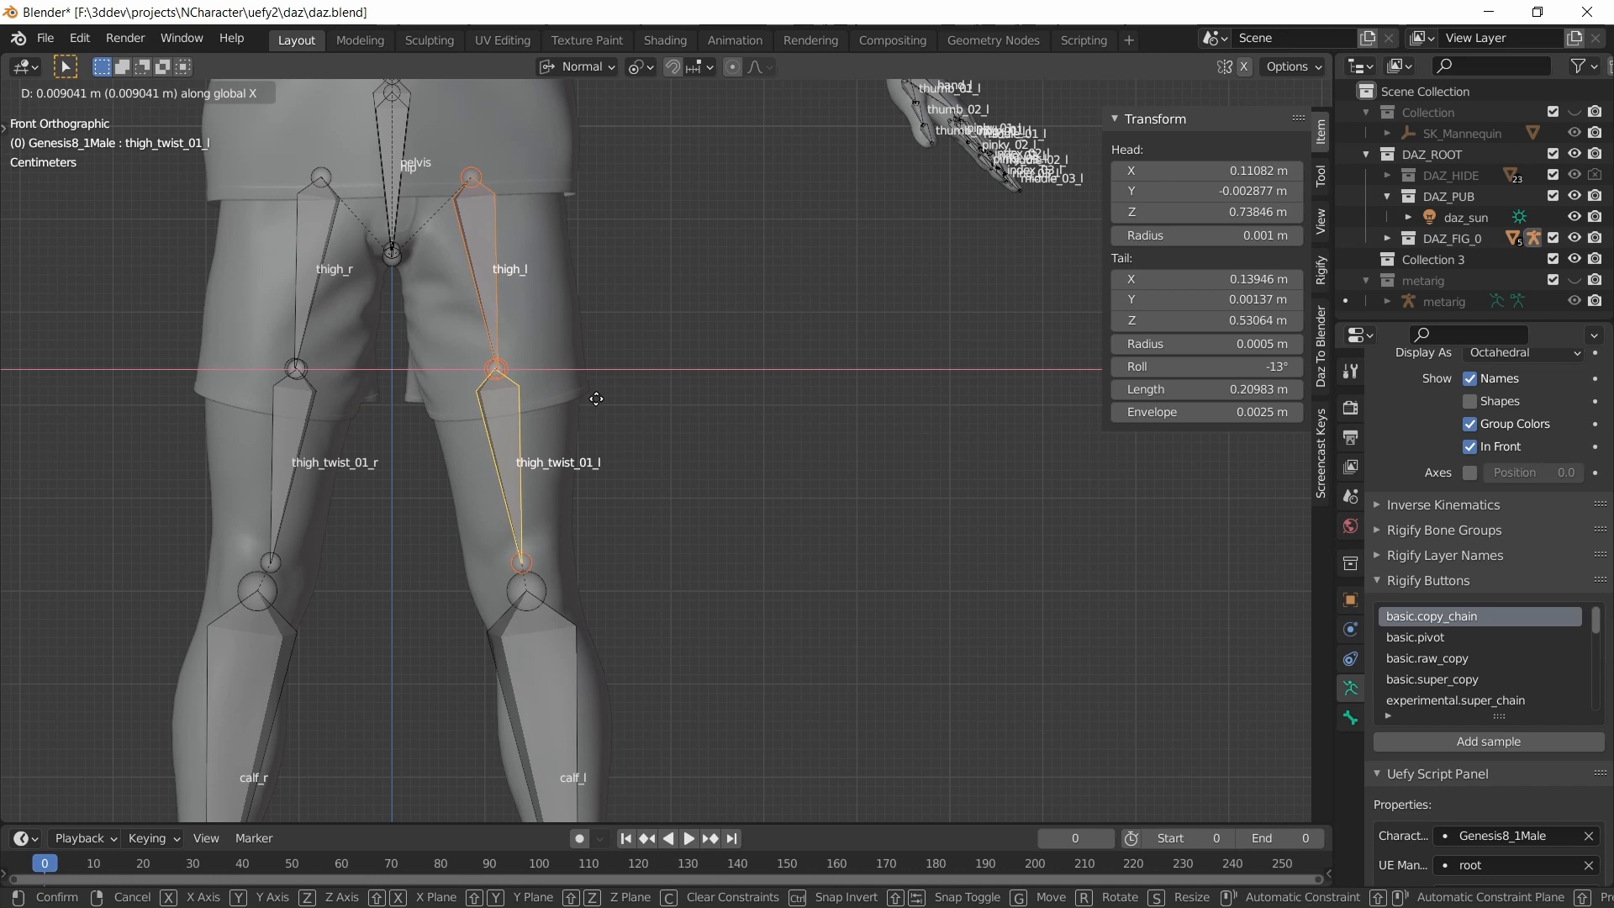
left_click(597, 399)
right_click(476, 243)
left_click(476, 248)
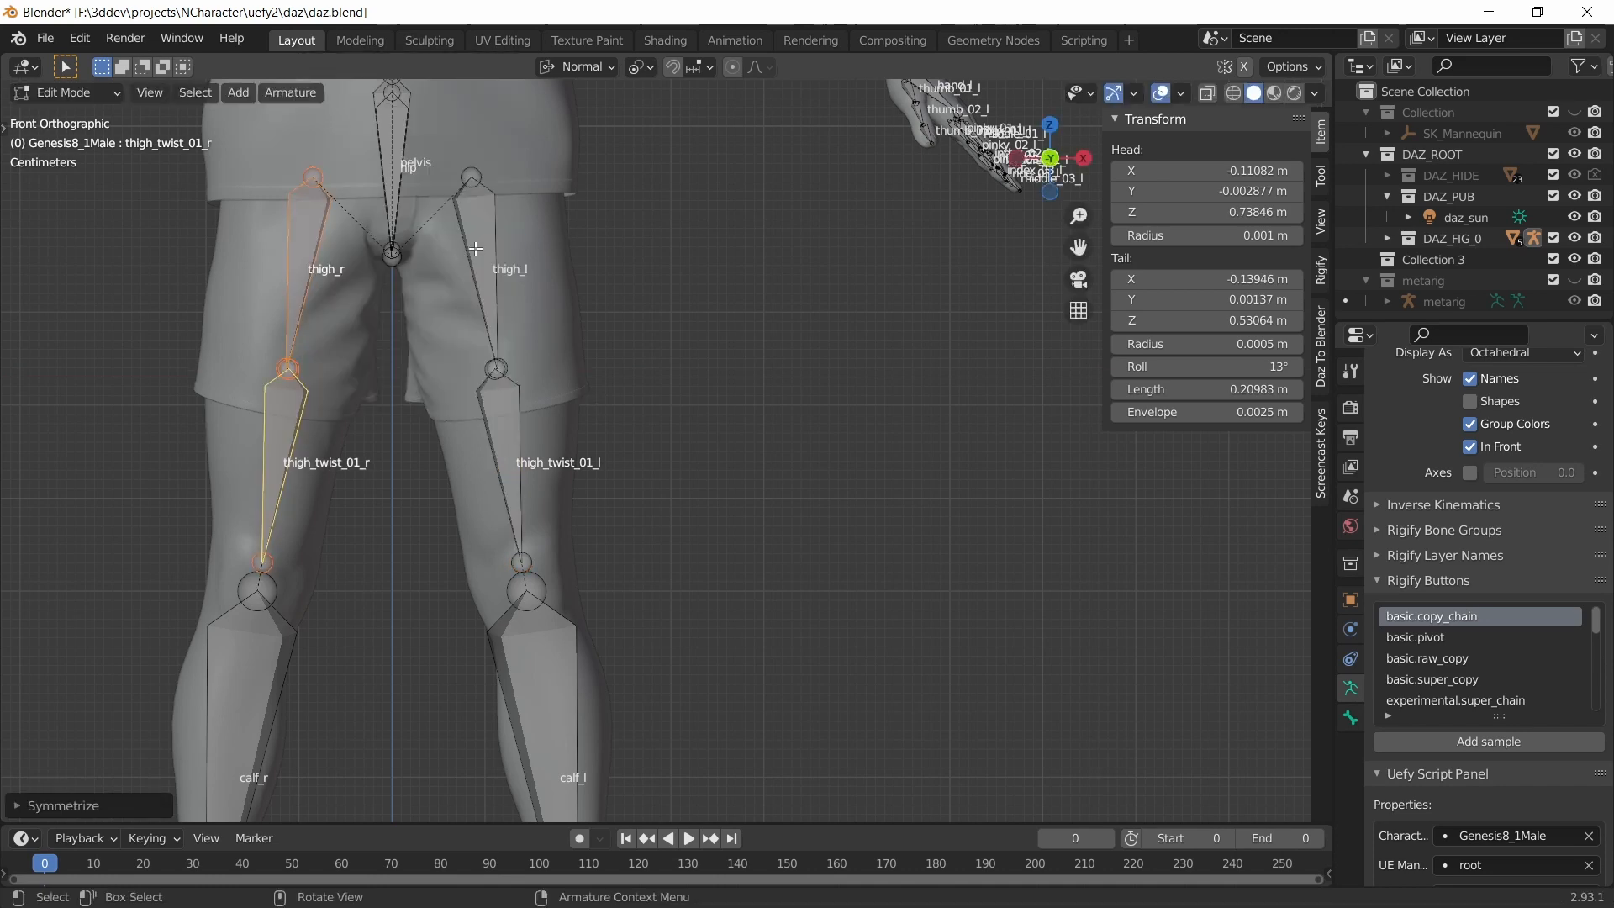
- Select the head of the clavicle_l bone and set the transform orientation to Global and the pivot point to Individual Origins
scroll(510, 320, "down", 2)
middle_click_drag(629, 666, 507, 396, "shift")
middle_click_drag(539, 300, 530, 609, "shift")
middle_click_drag(520, 310, 605, 655, "shift")
scroll(606, 505, "up", 4)
middle_click_drag(382, 270, 594, 566, "shift")
scroll(594, 538, "up", 3)
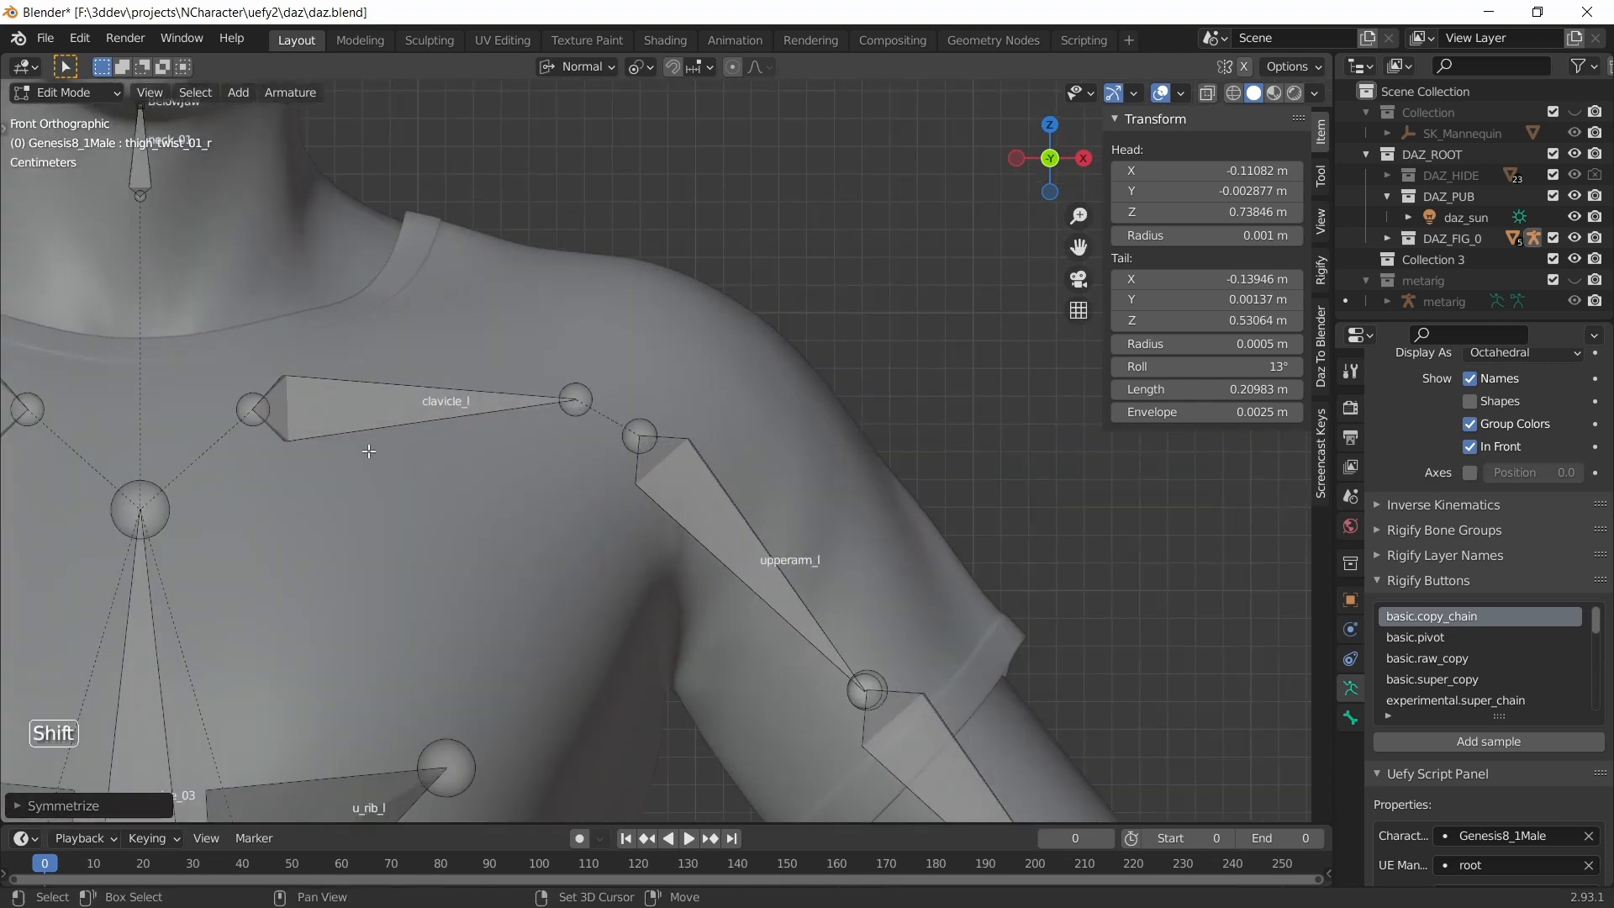
middle_click_drag(367, 451, 600, 561, "shift")
left_click(483, 517)
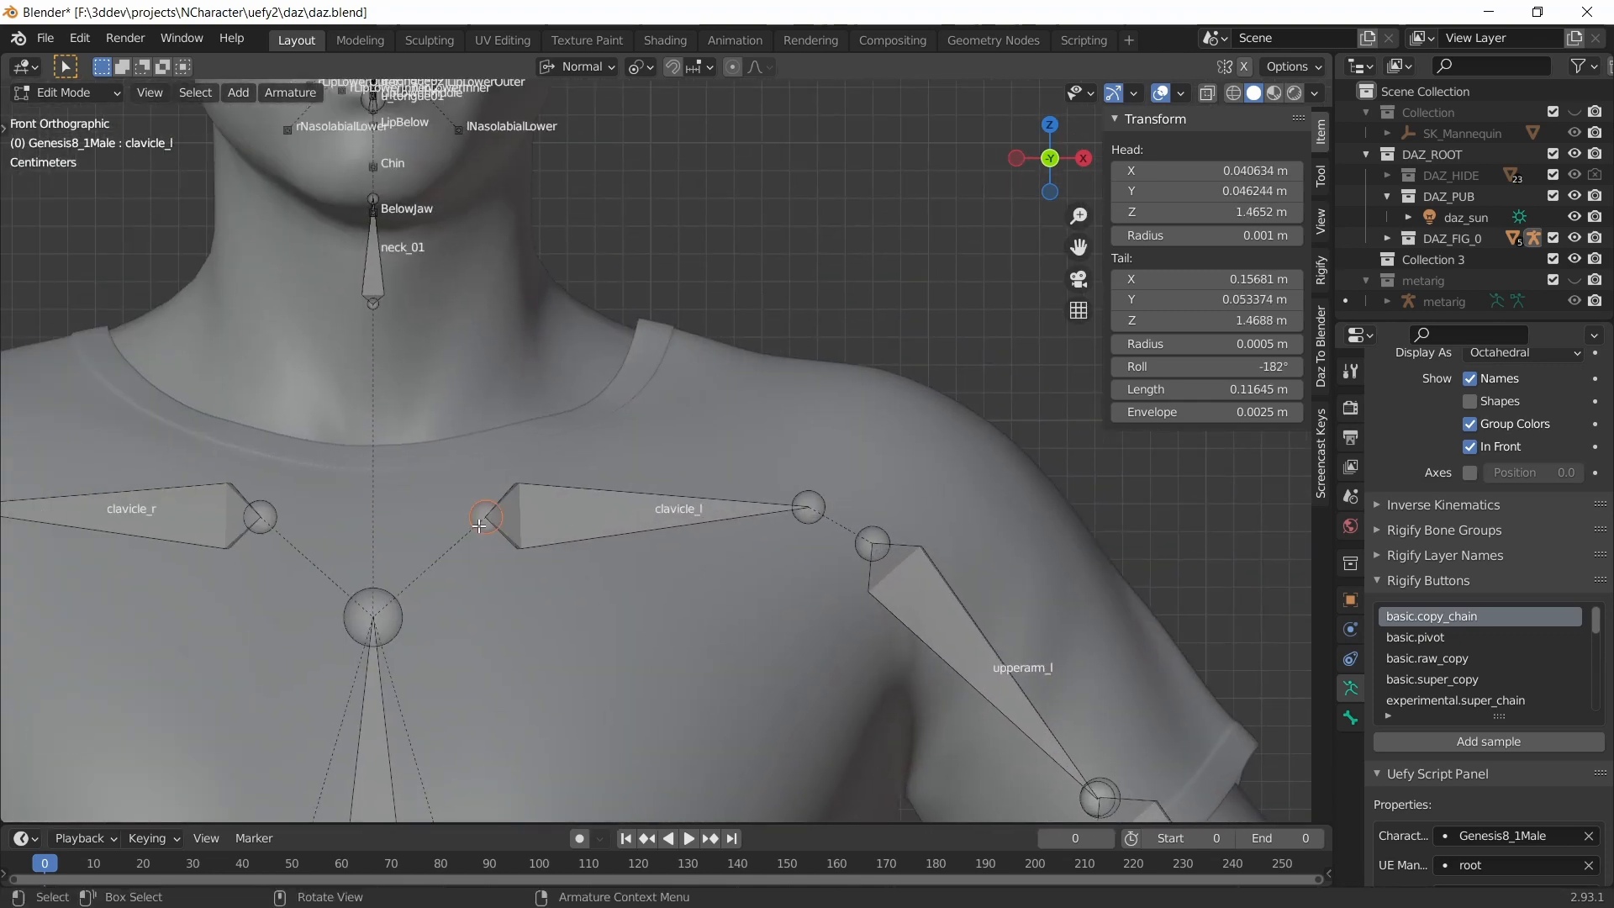
left_click(571, 65)
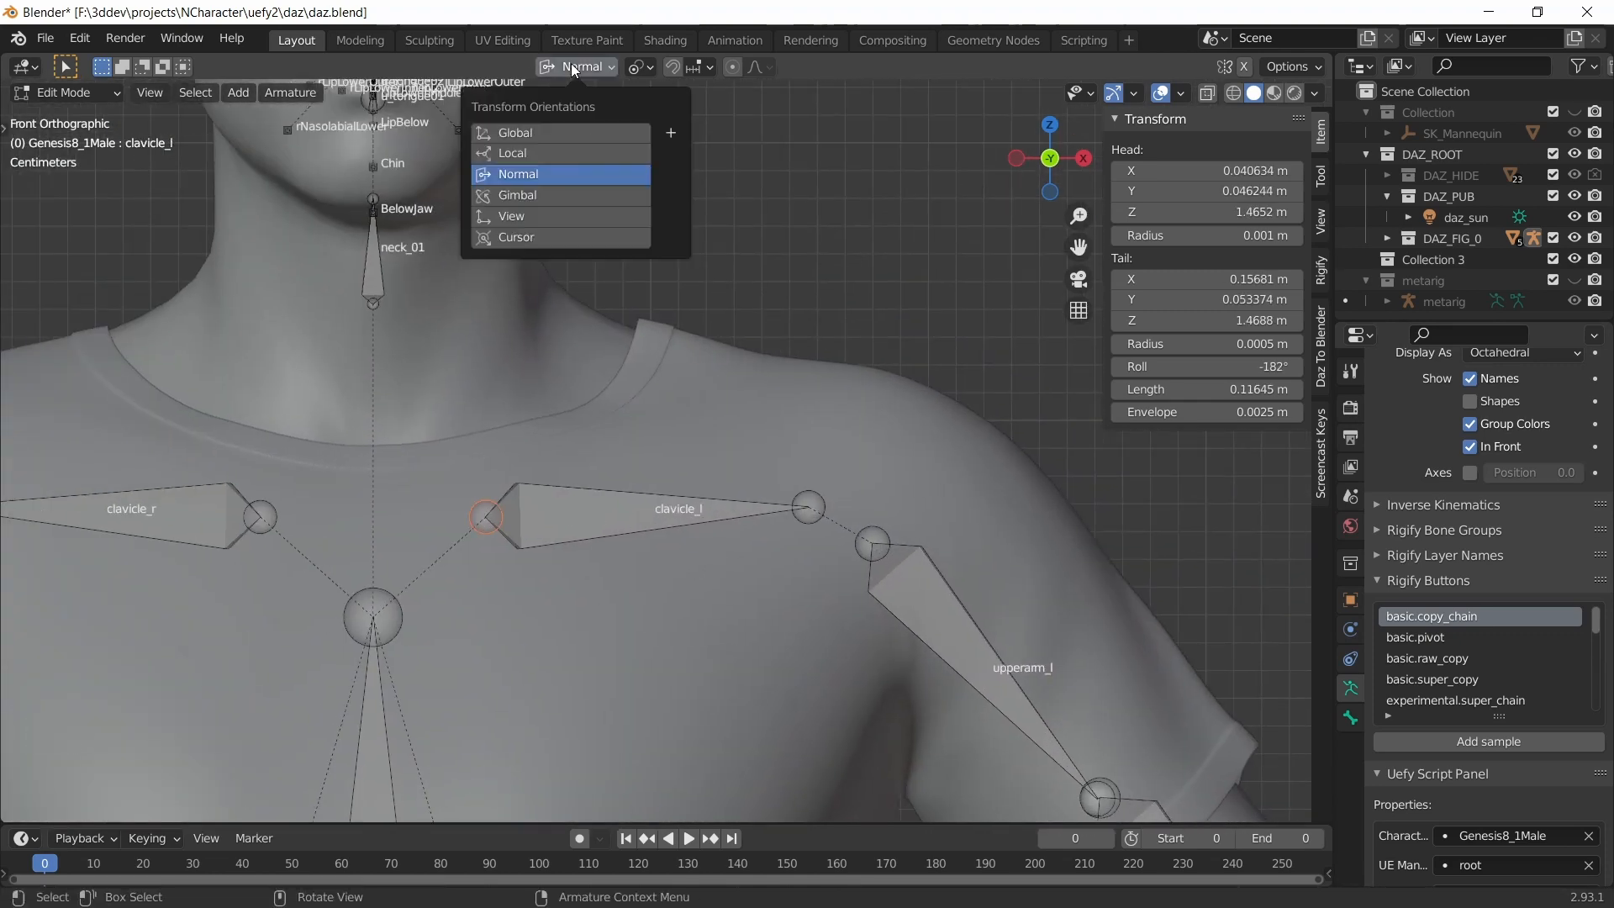
left_click(540, 134)
left_click(639, 66)
left_click(641, 68)
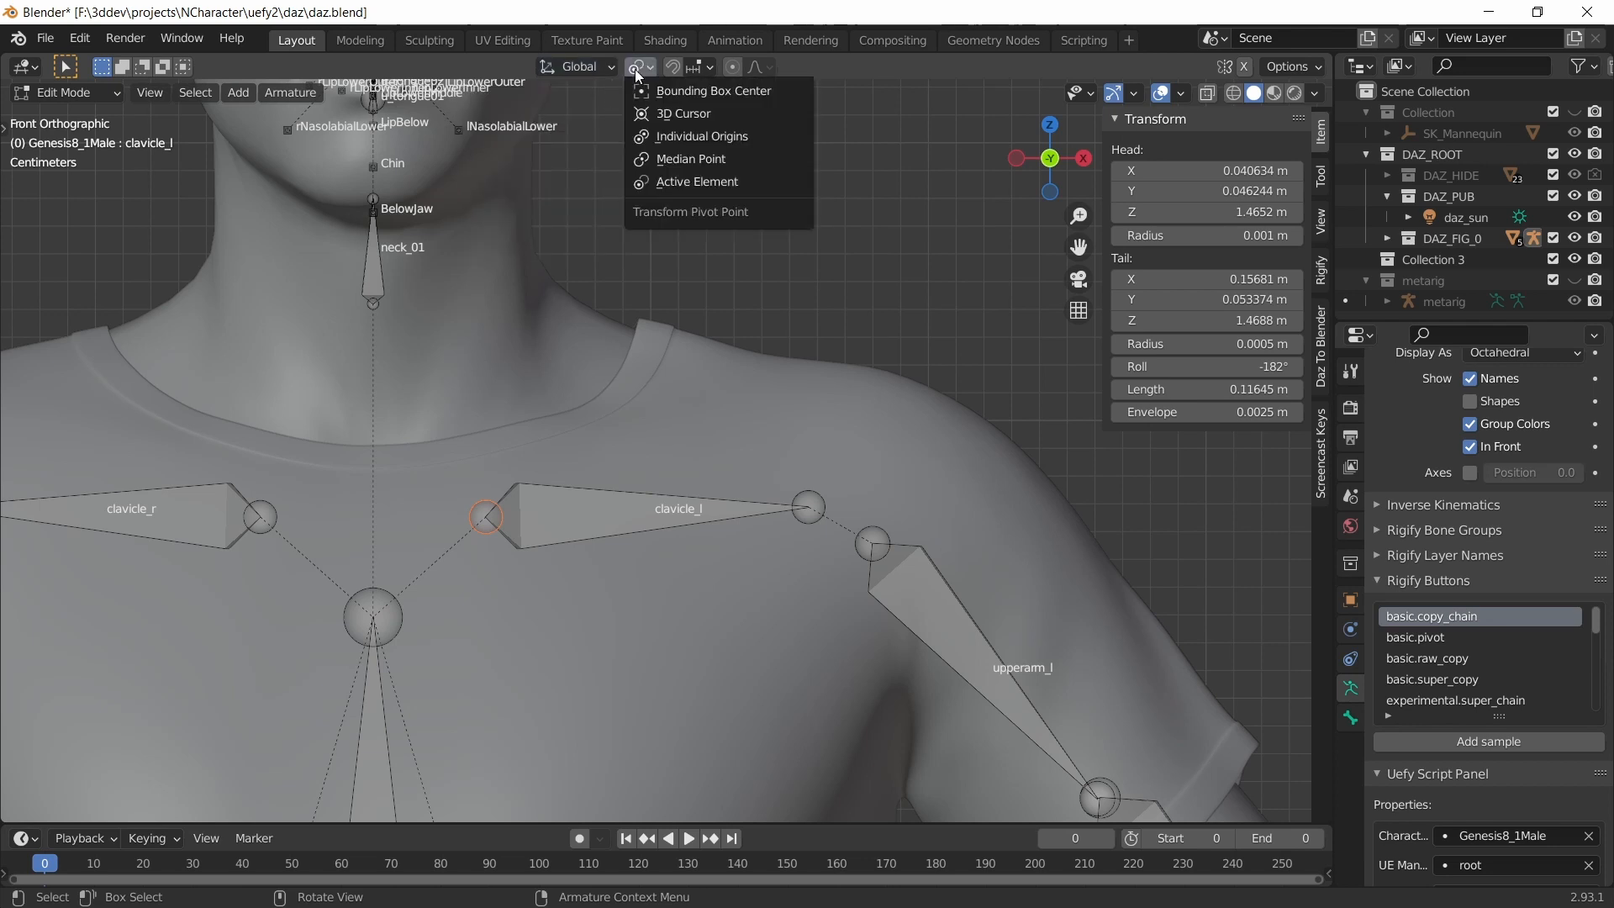
left_click(669, 141)
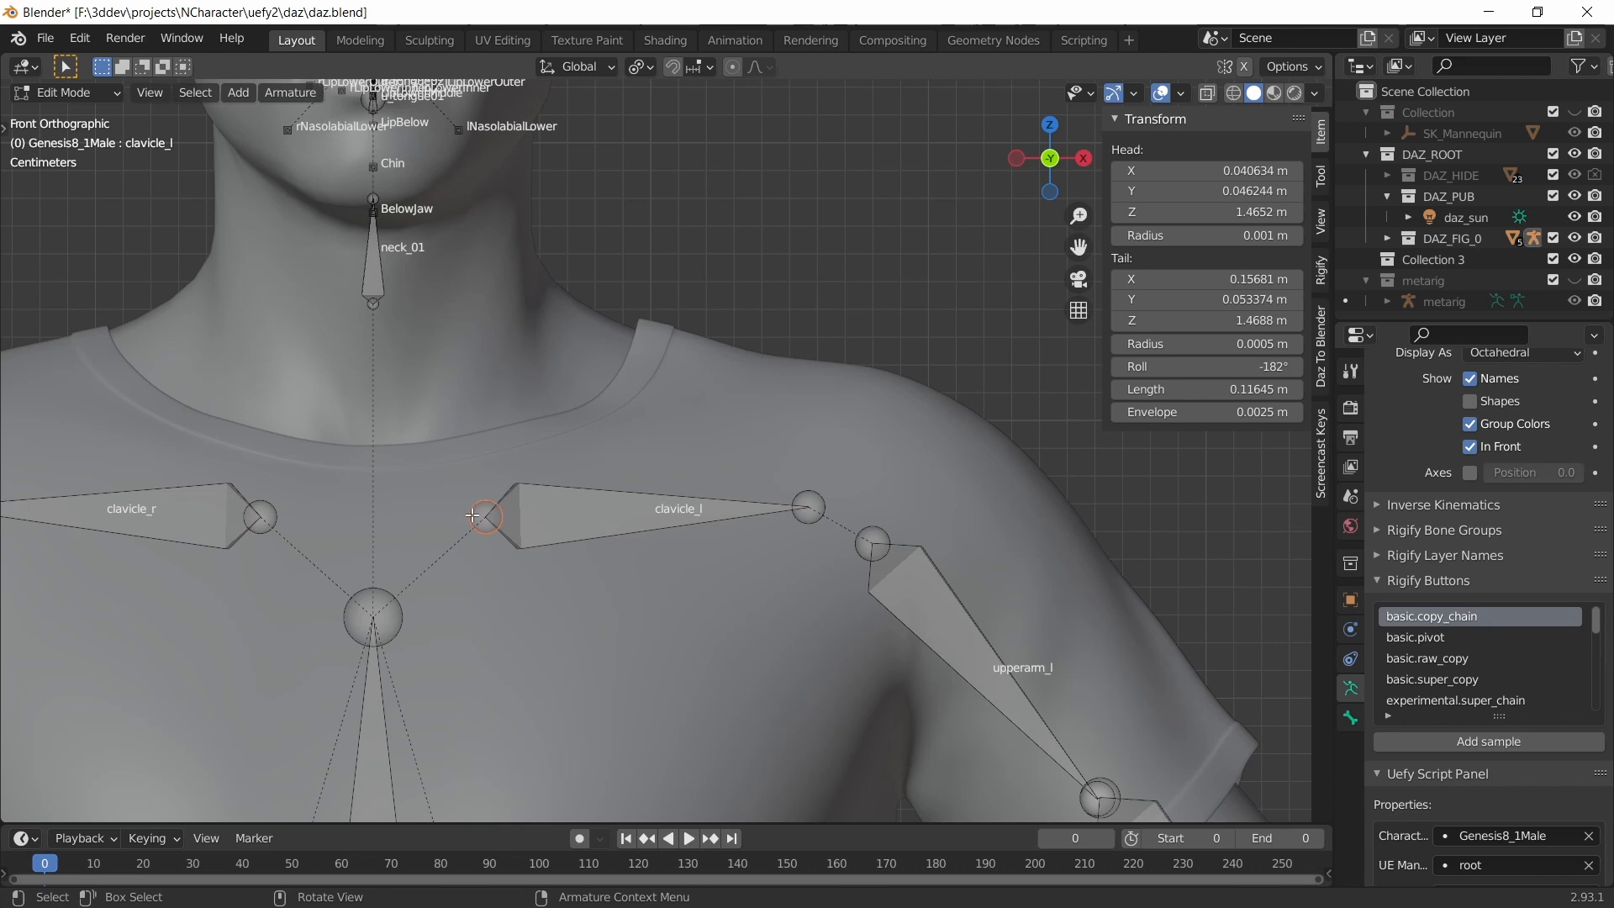
- Raise the head of the clavicle_l bone along global Z to about 1.49 m, near the shirt's neckline
key("g")
key("z")
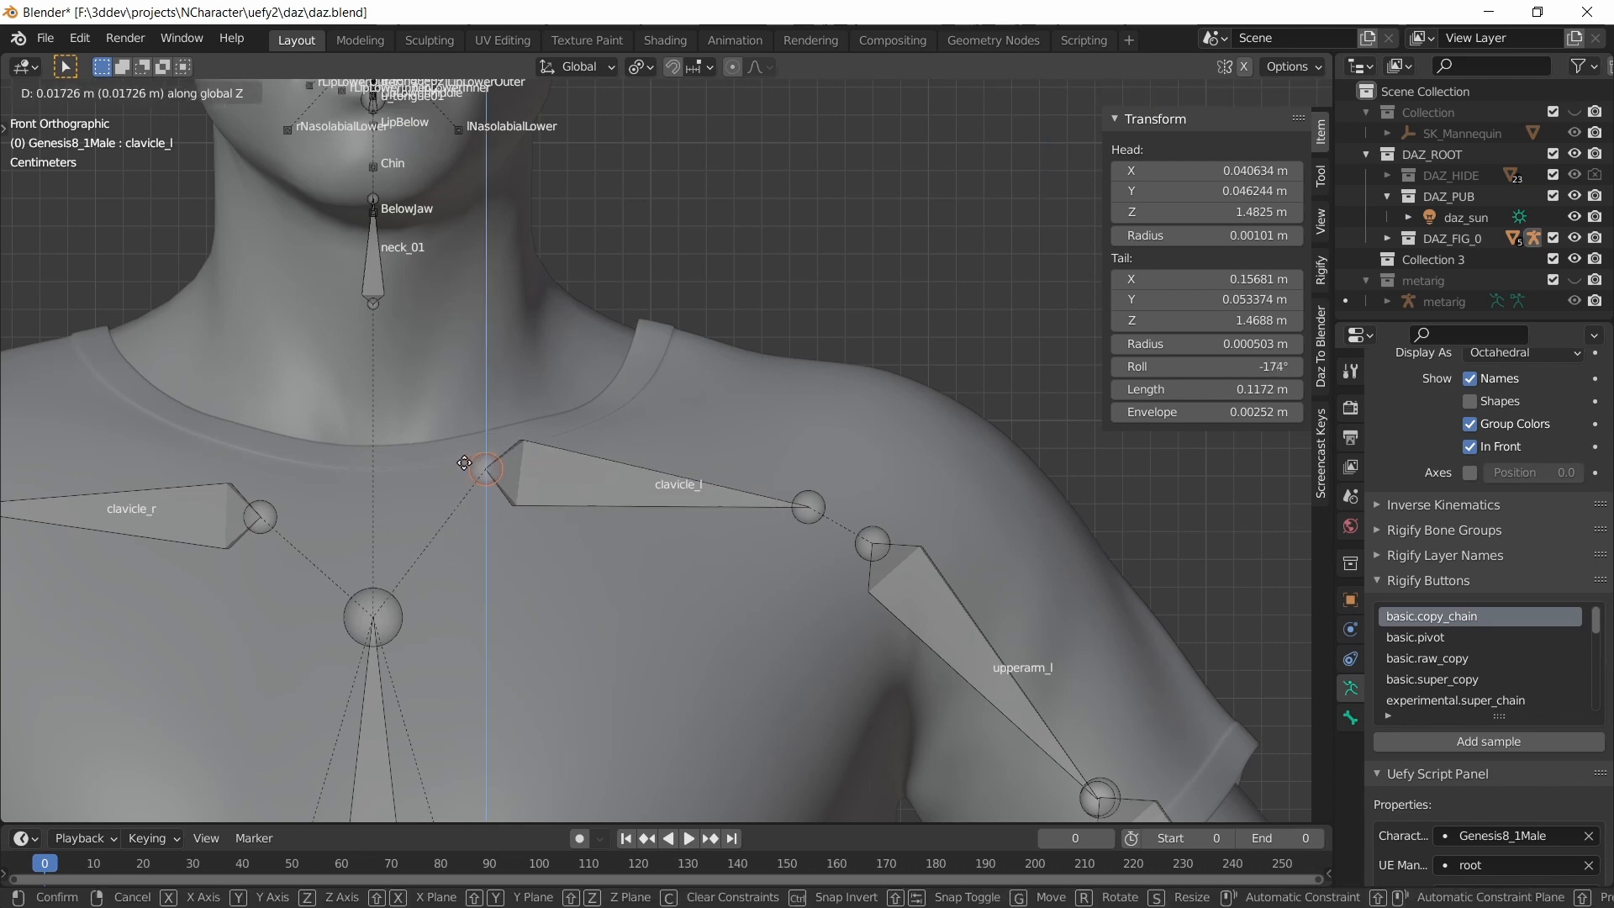
left_click(471, 447)
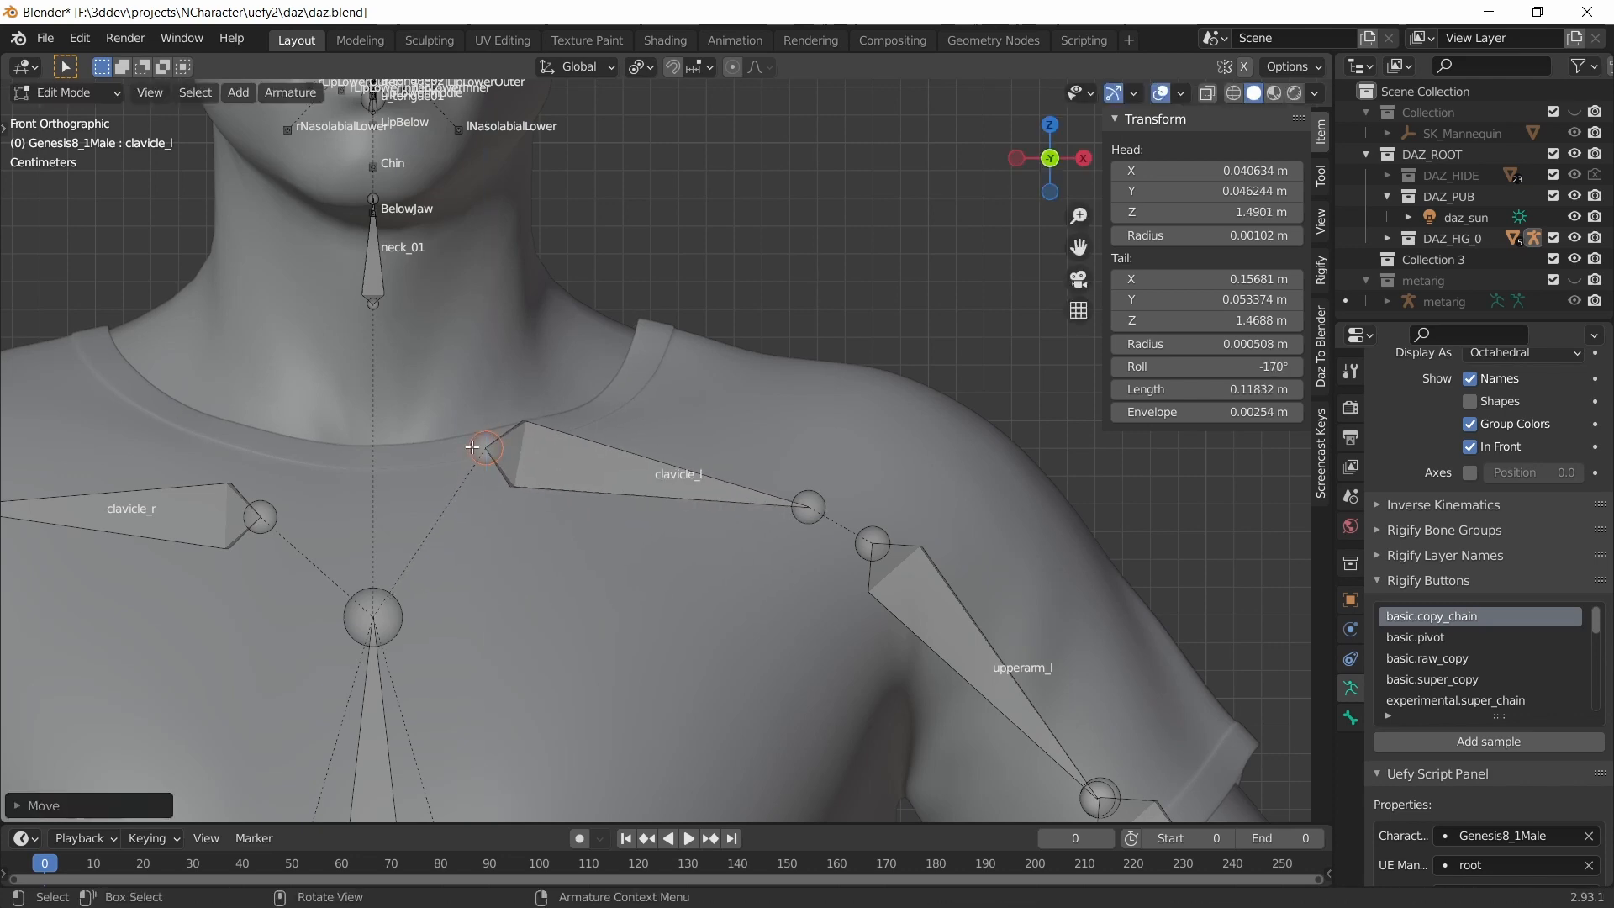
- Move the clavicle_l head forward along global Y to about 0.004 m in the top view and select the whole bone
key("KP_7")
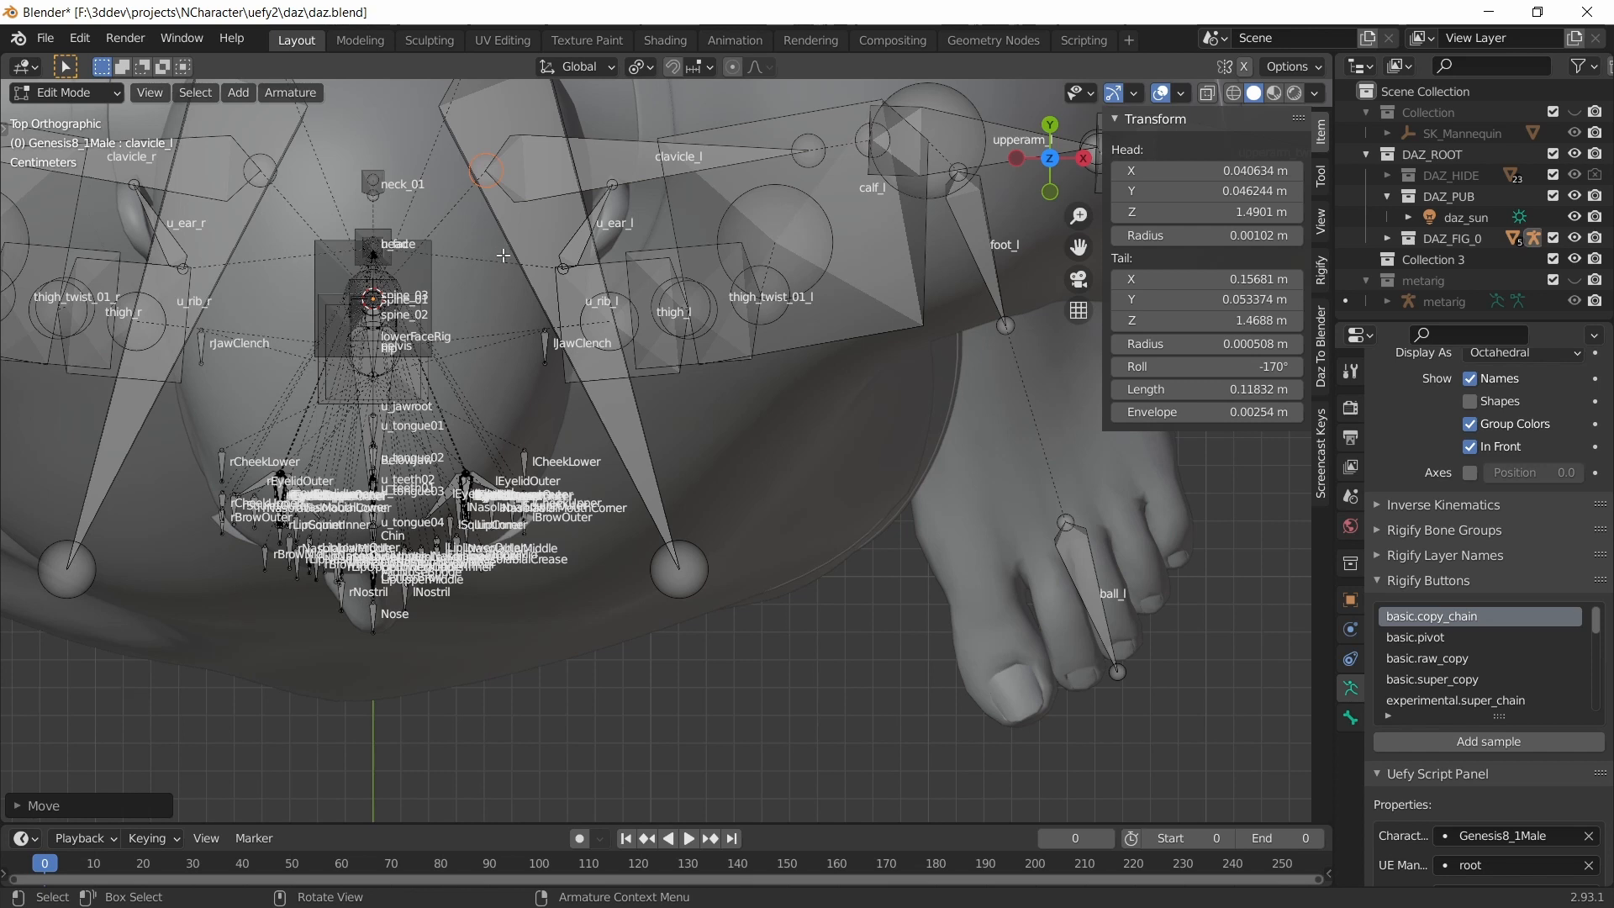
key("g")
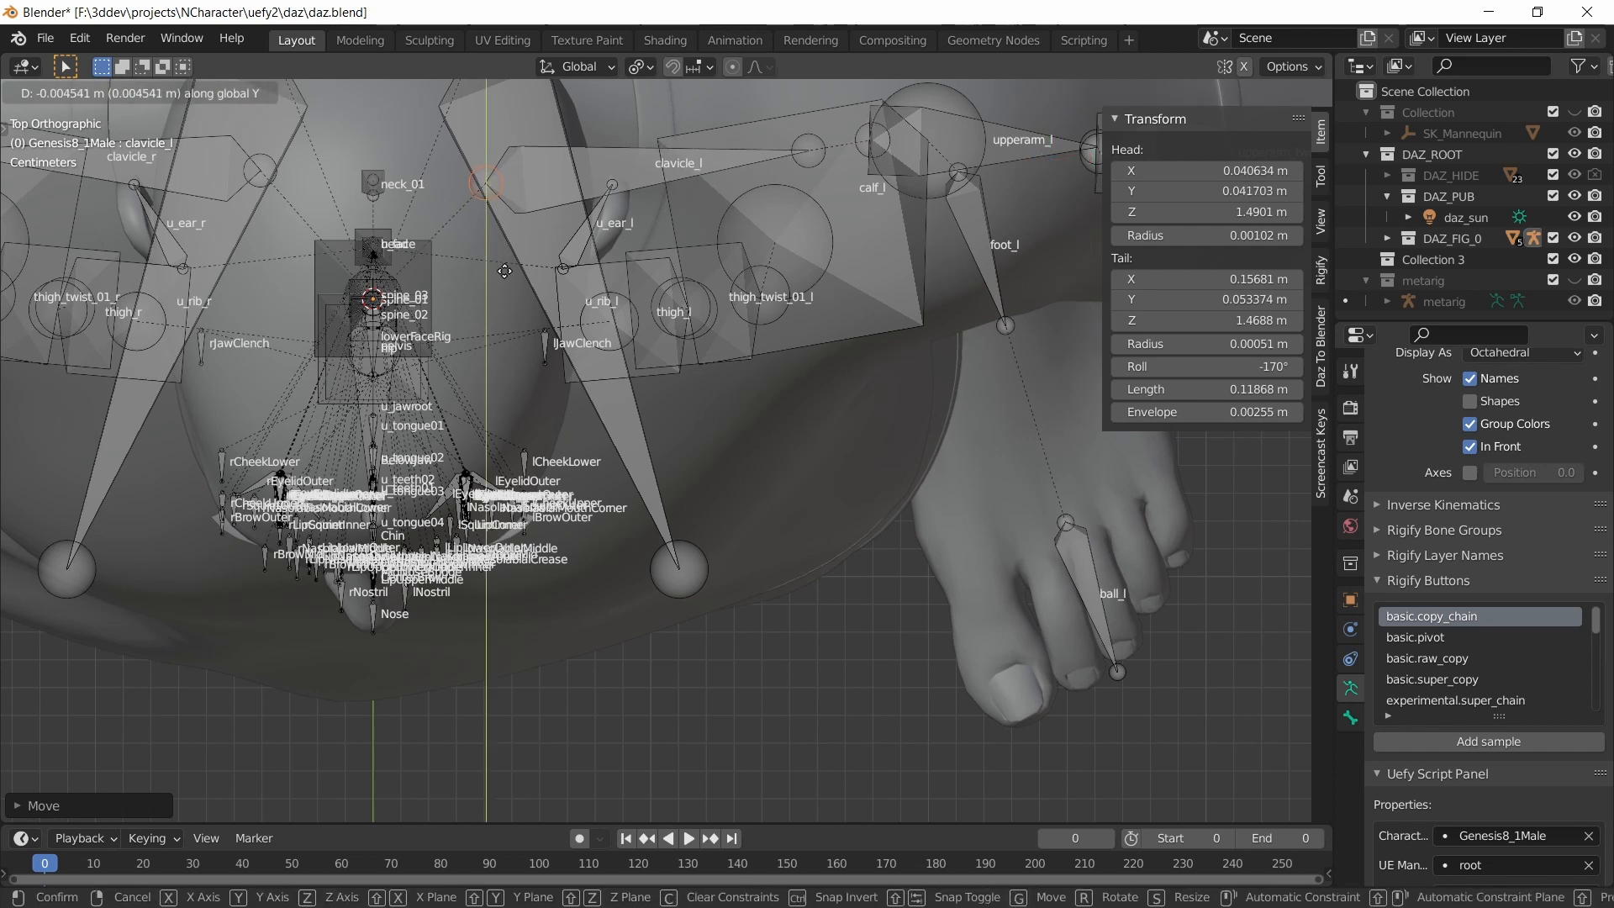
left_click(521, 364)
middle_click_drag(521, 364, 577, 376)
left_click(577, 376)
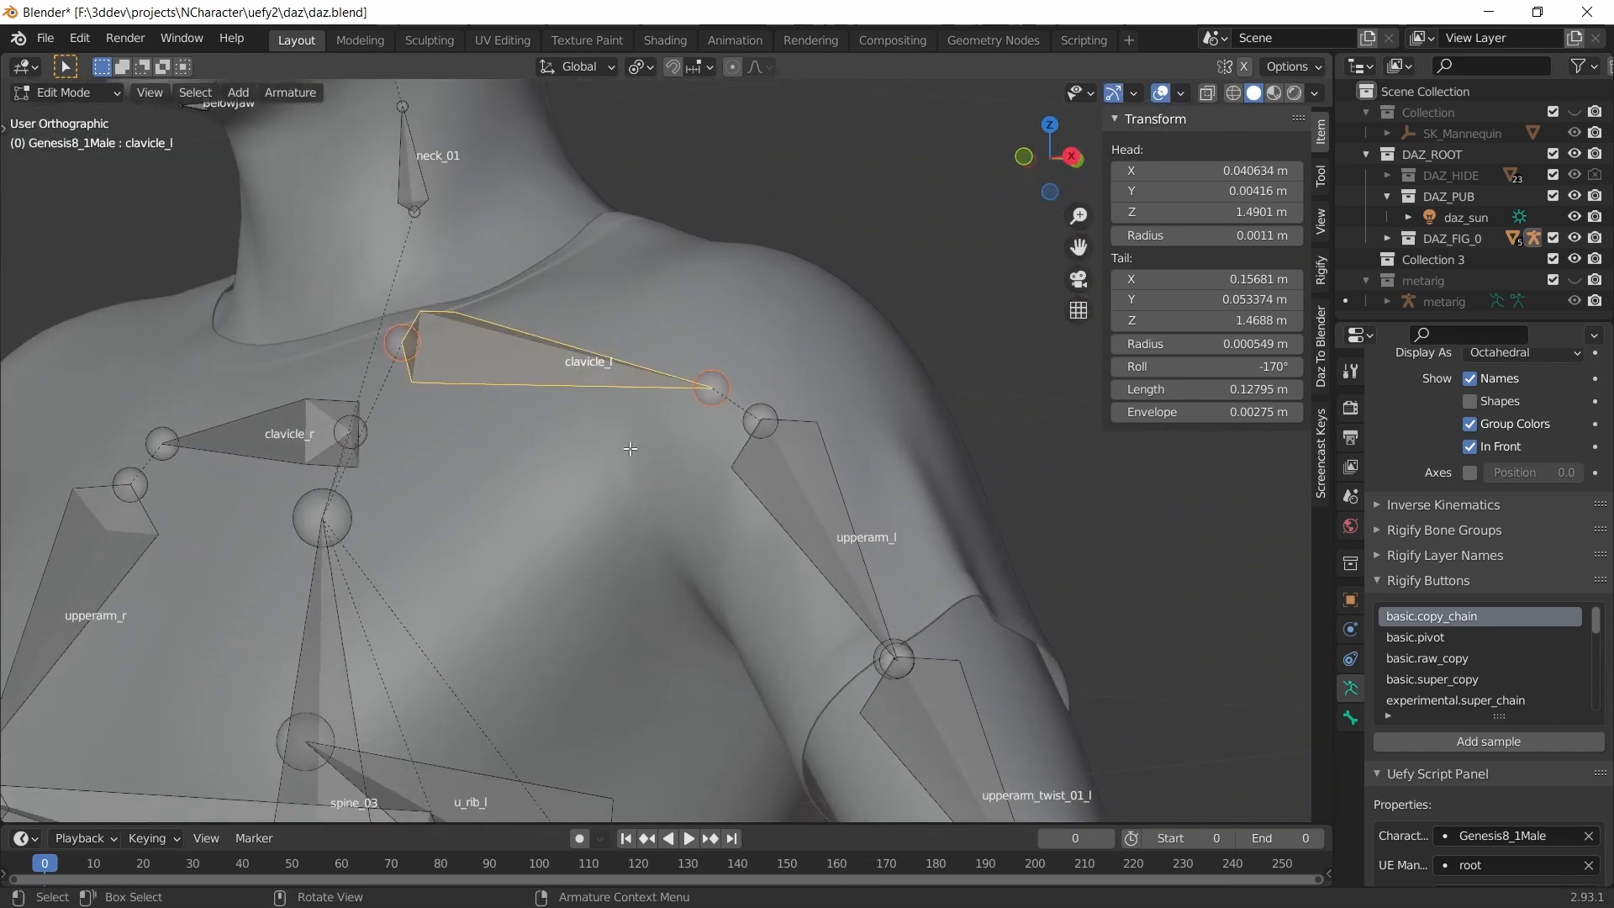
- Set the clavicle_l bone's roll to -173° and symmetrize it onto the opposite clavicle
key("KP_3")
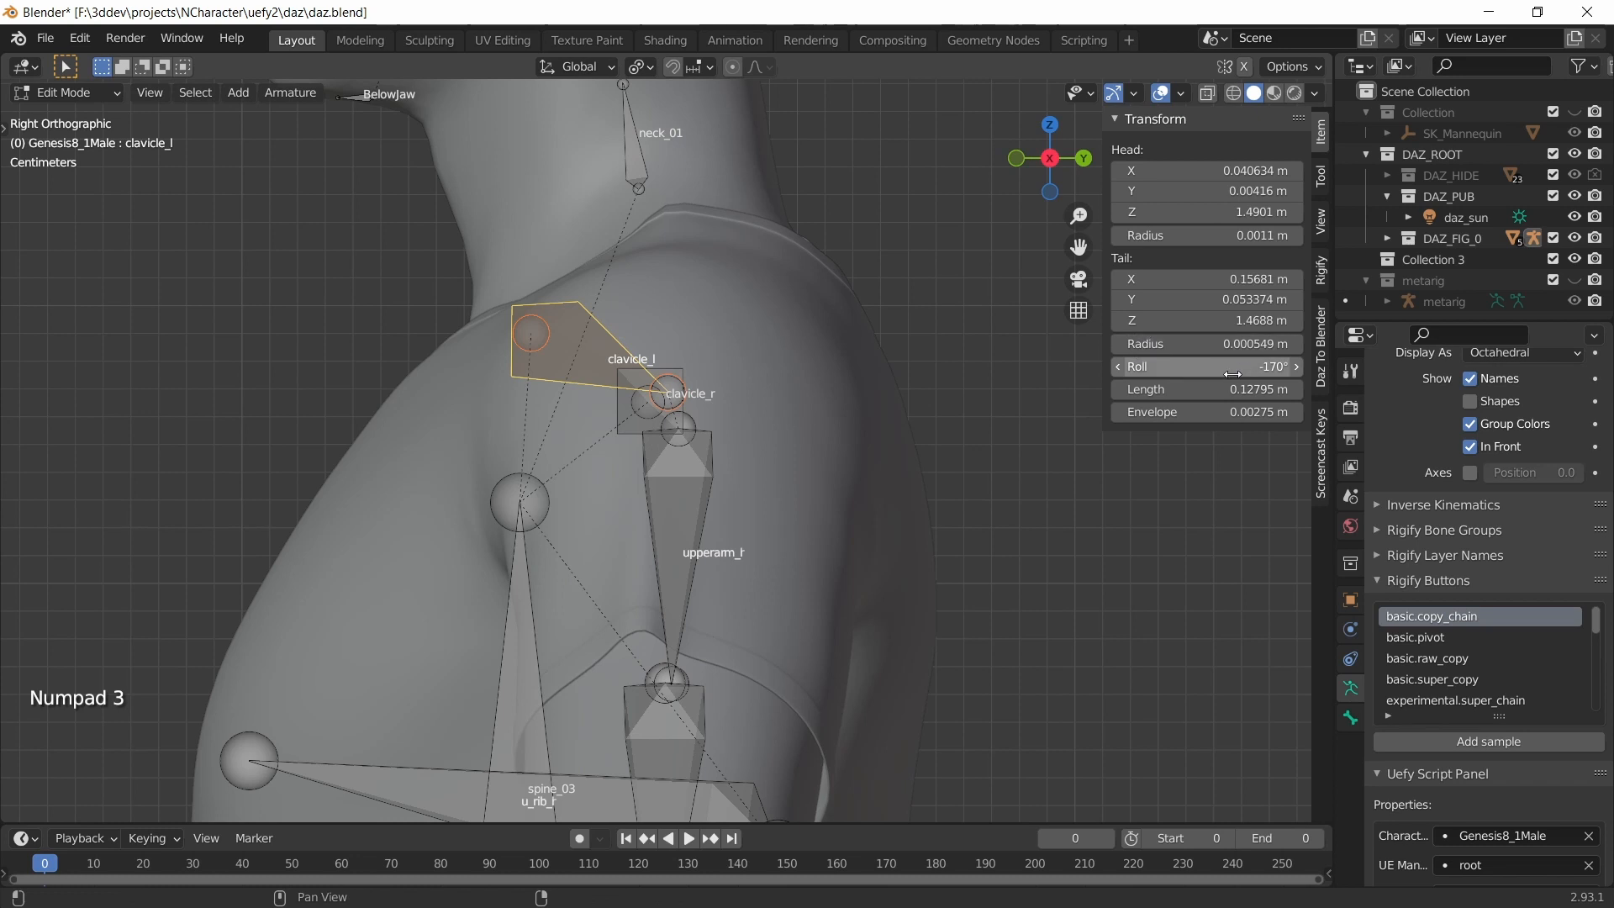
left_click_drag(1207, 367, 1197, 367)
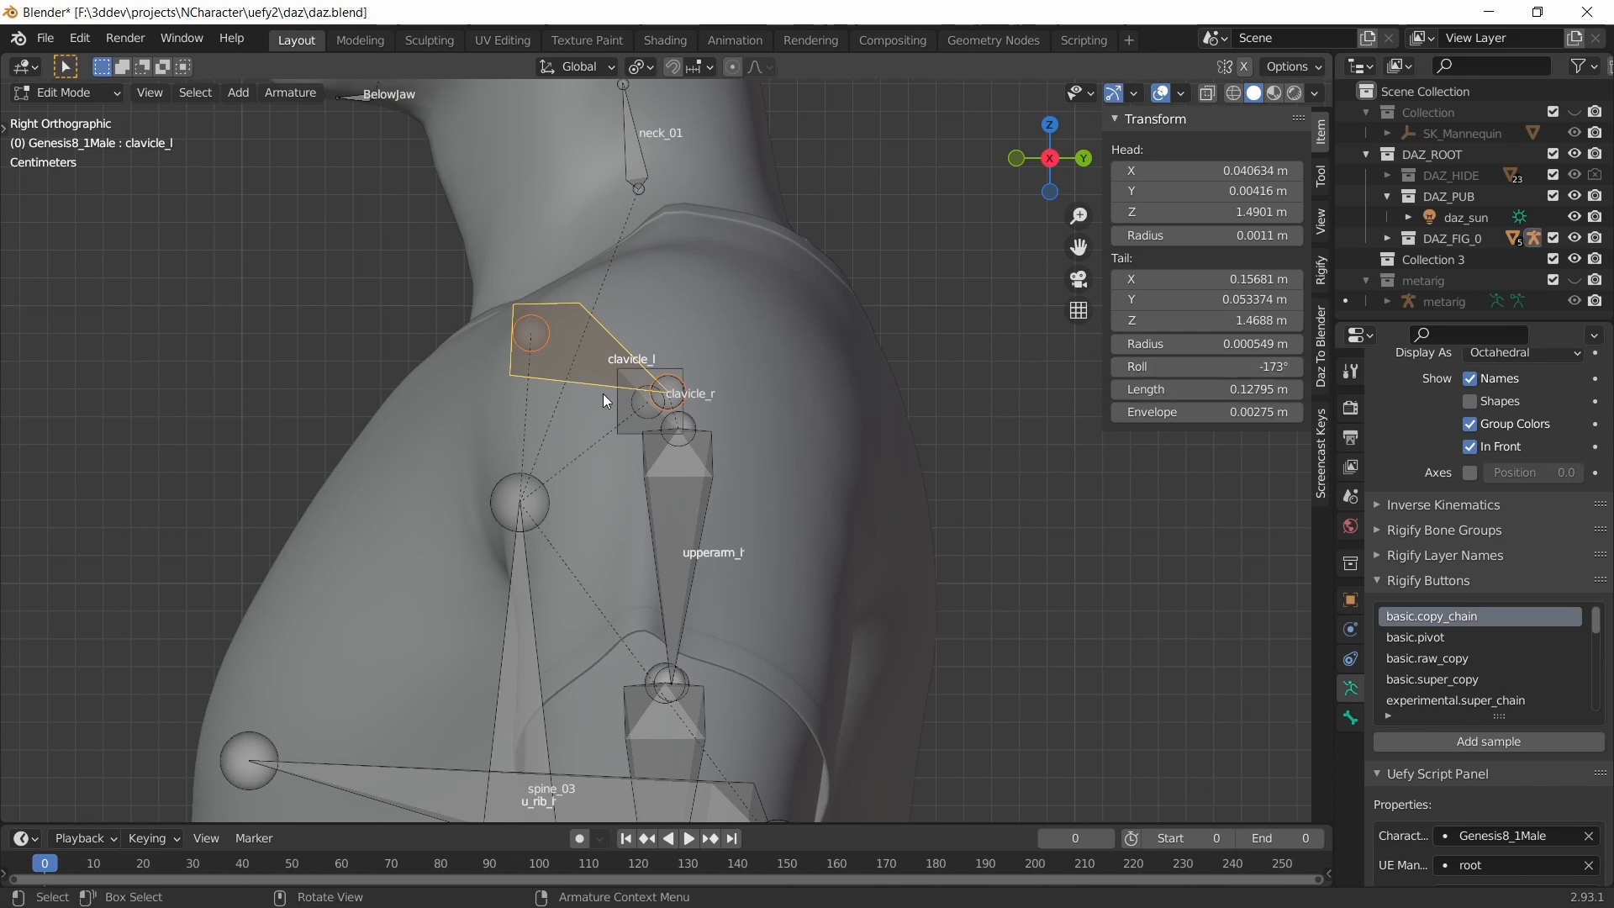
middle_click_drag(602, 394, 768, 432)
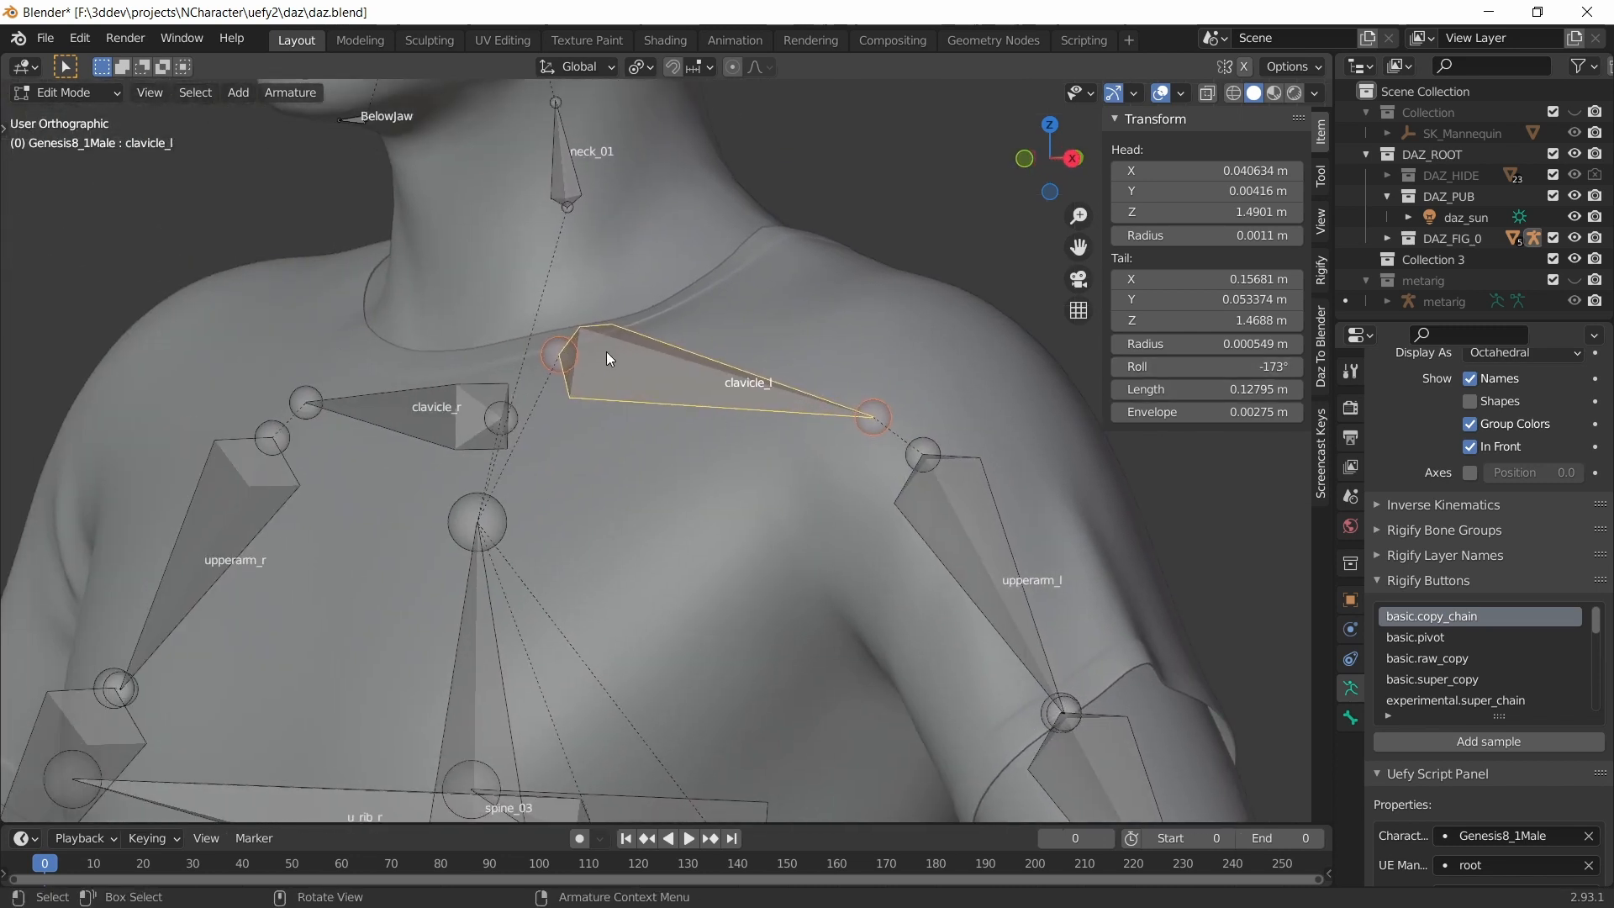
right_click(607, 351)
left_click(607, 352)
scroll(647, 505, "down", 6)
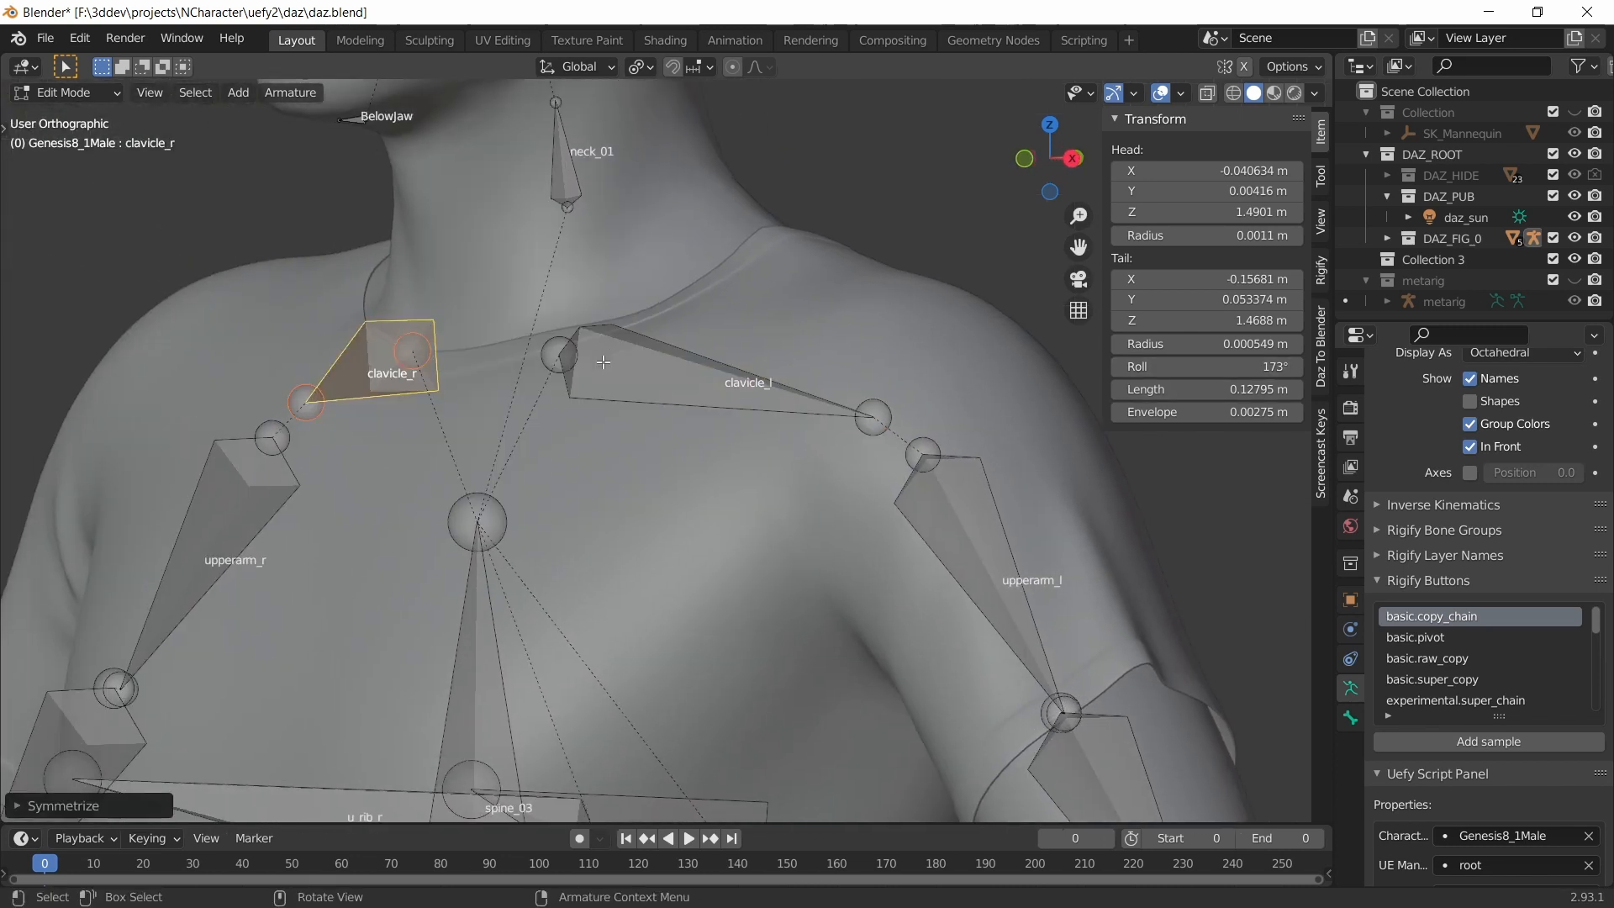
- Save the file and turn off the display of bone names on the armature
key("KP_1")
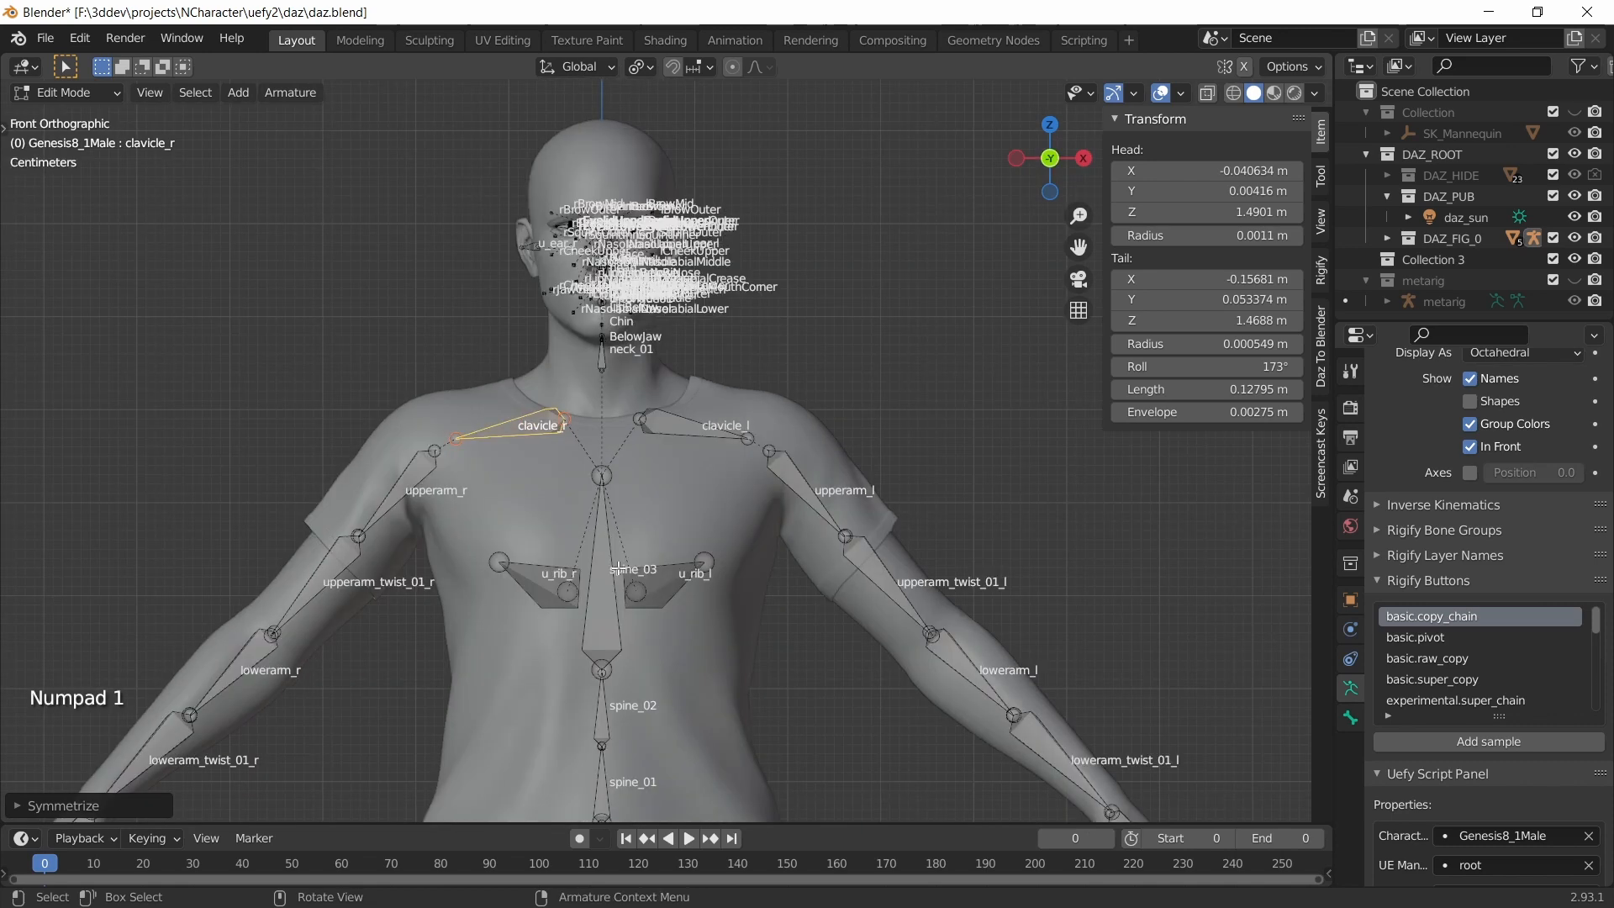
key("ctrl+s")
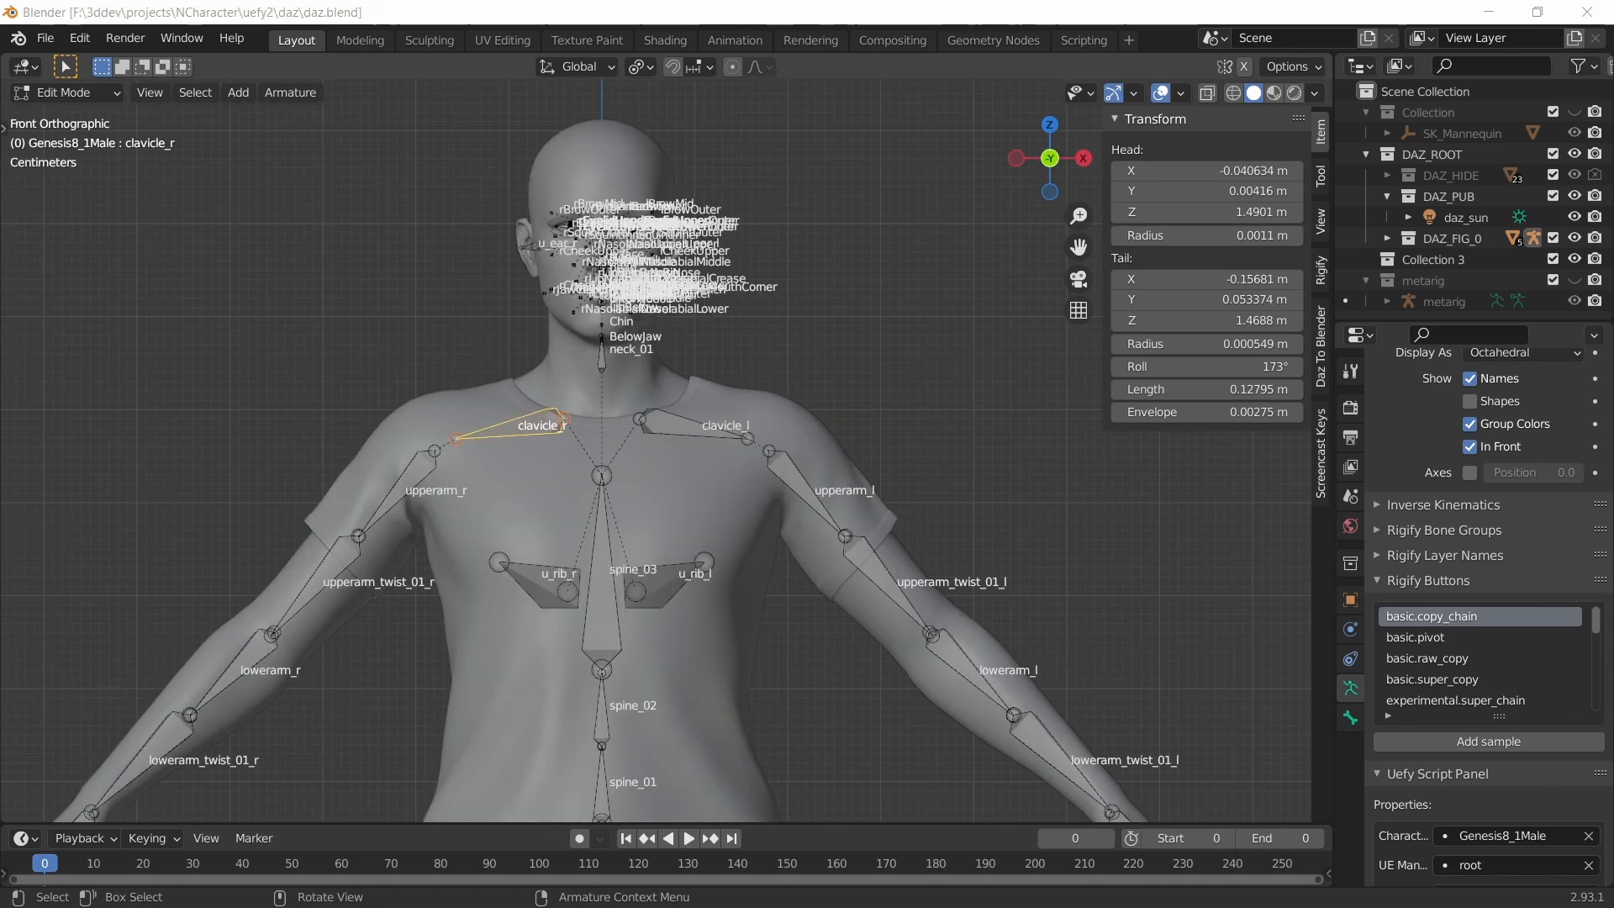
left_click(1471, 379)
middle_click_drag(991, 548, 851, 613)
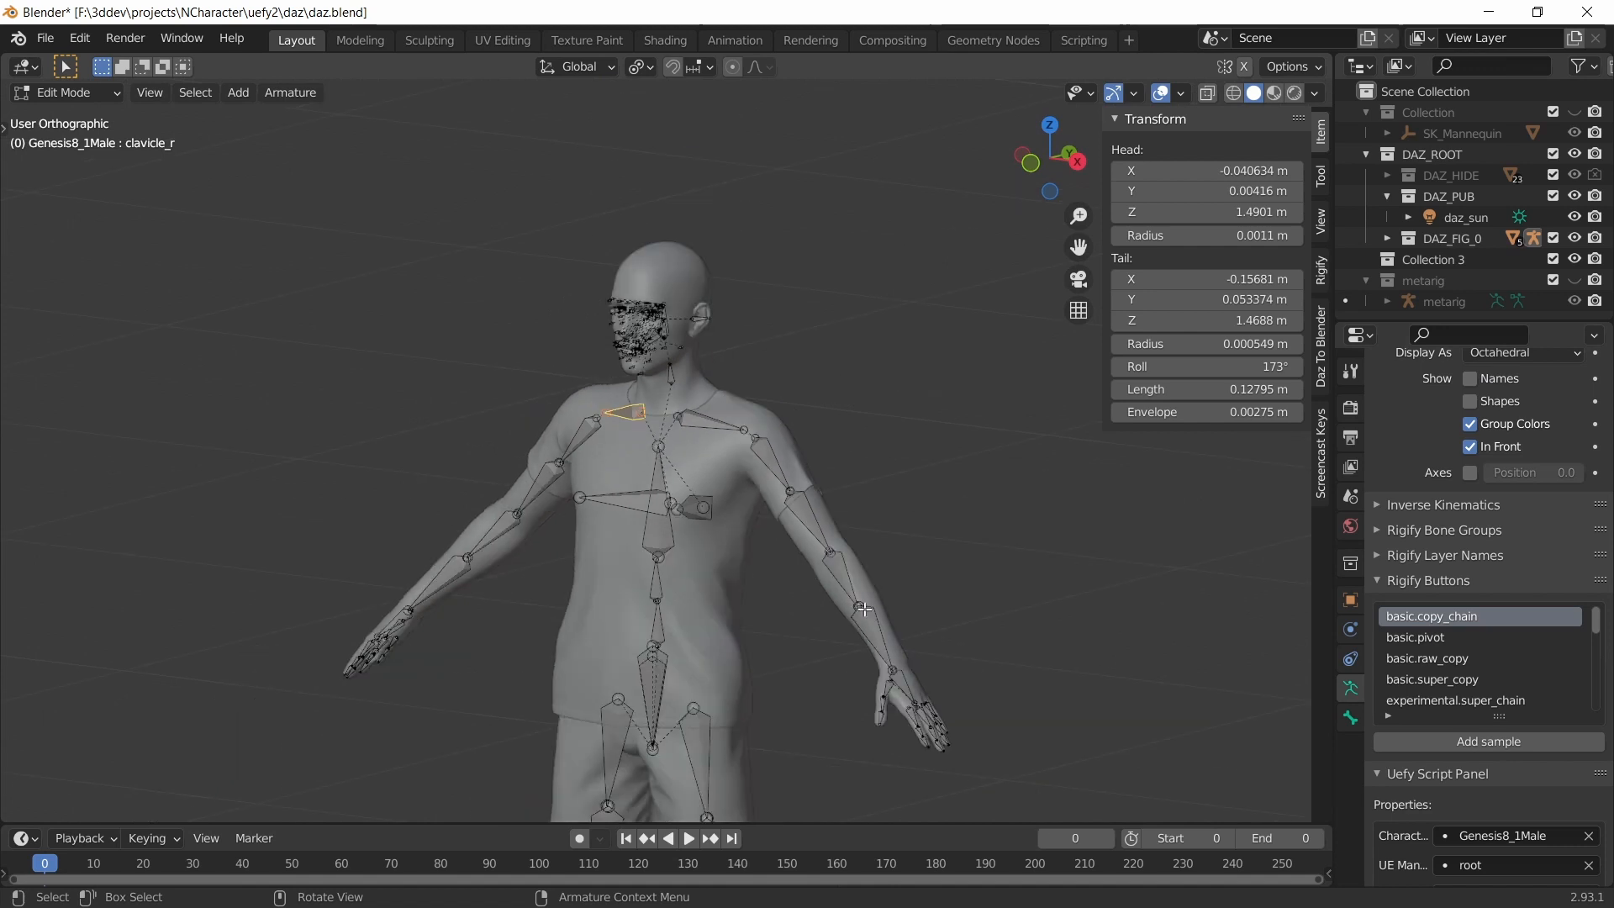
- Switch the armature to Object Mode and unhide the collection containing SK_Mannequin for comparison
left_click(67, 92)
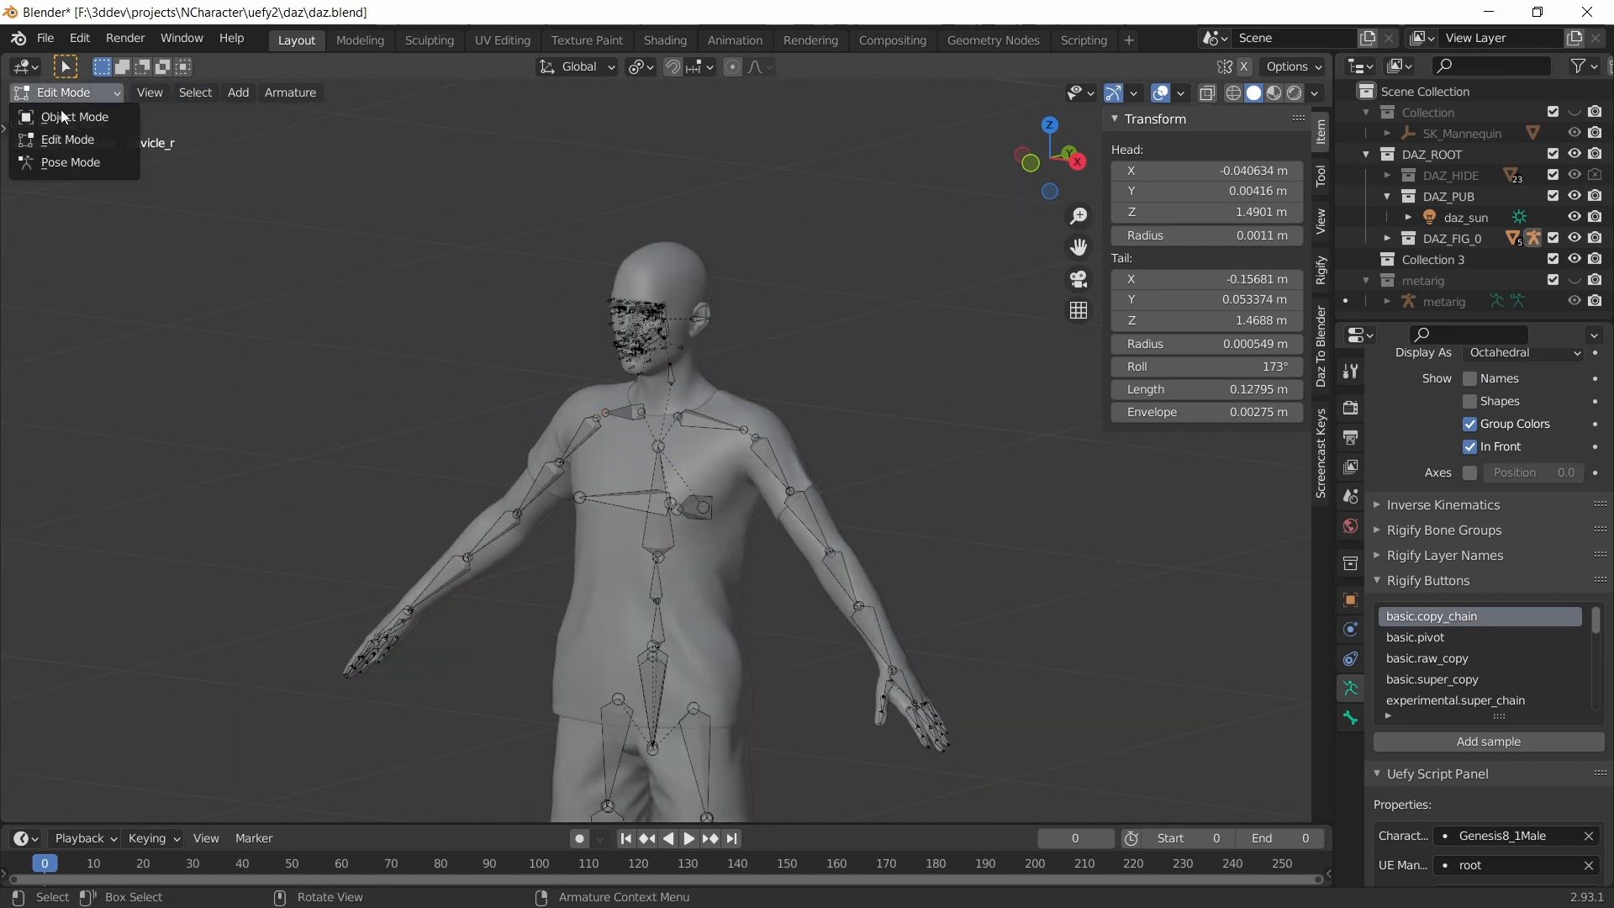
left_click(59, 115)
middle_click_drag(854, 523, 793, 451, "shift")
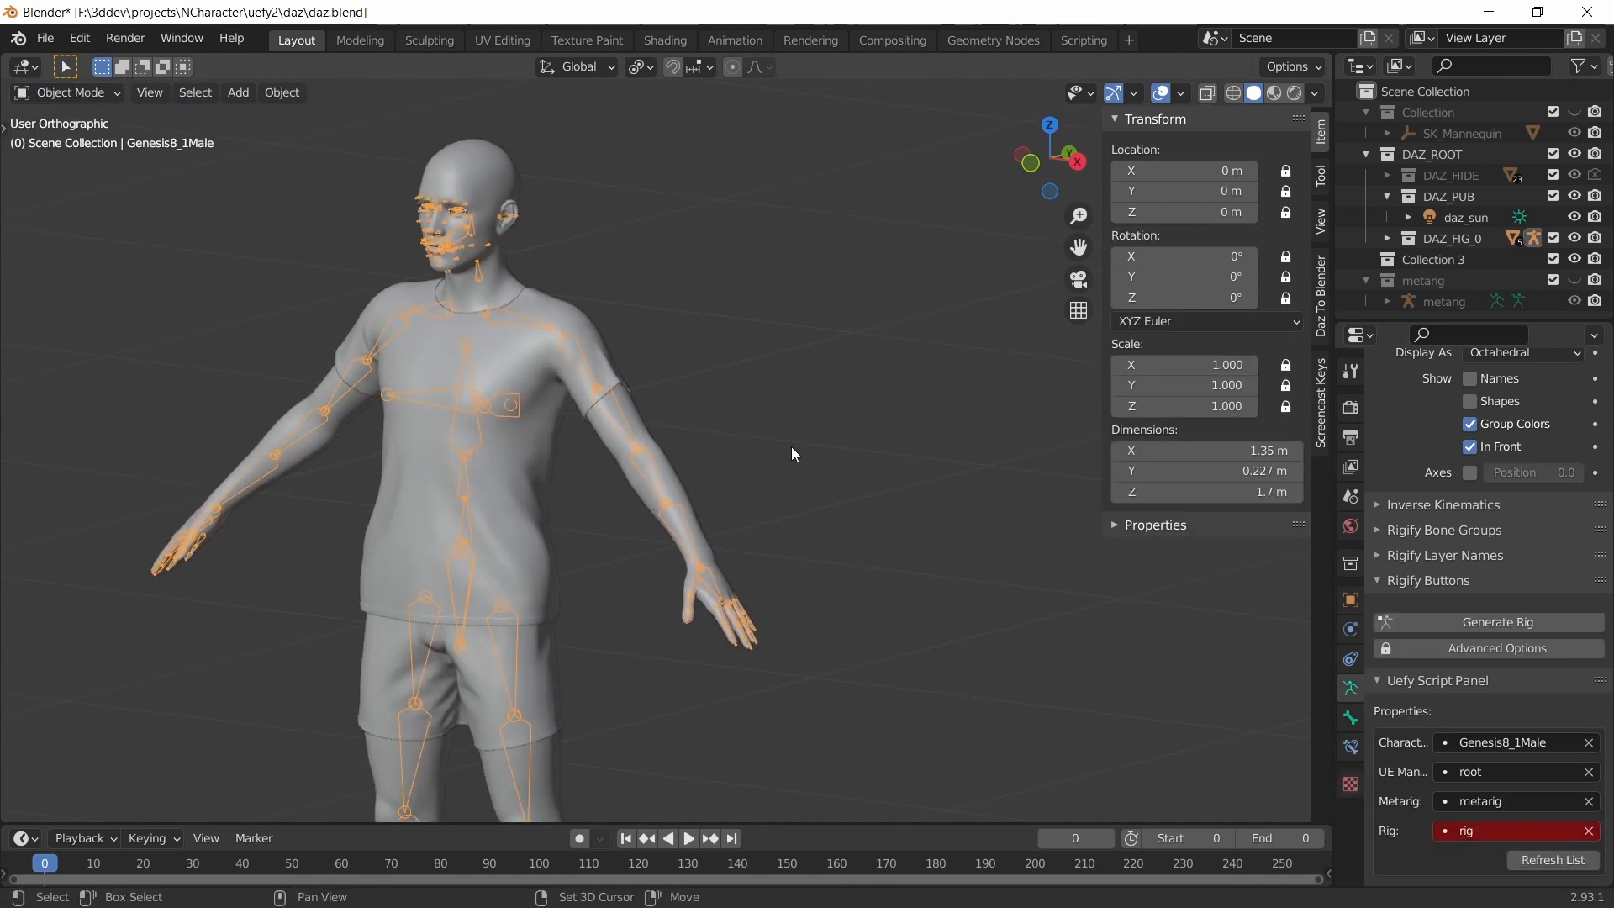
left_click(1575, 112)
scroll(571, 684, "down", 2)
scroll(768, 648, "down", 2)
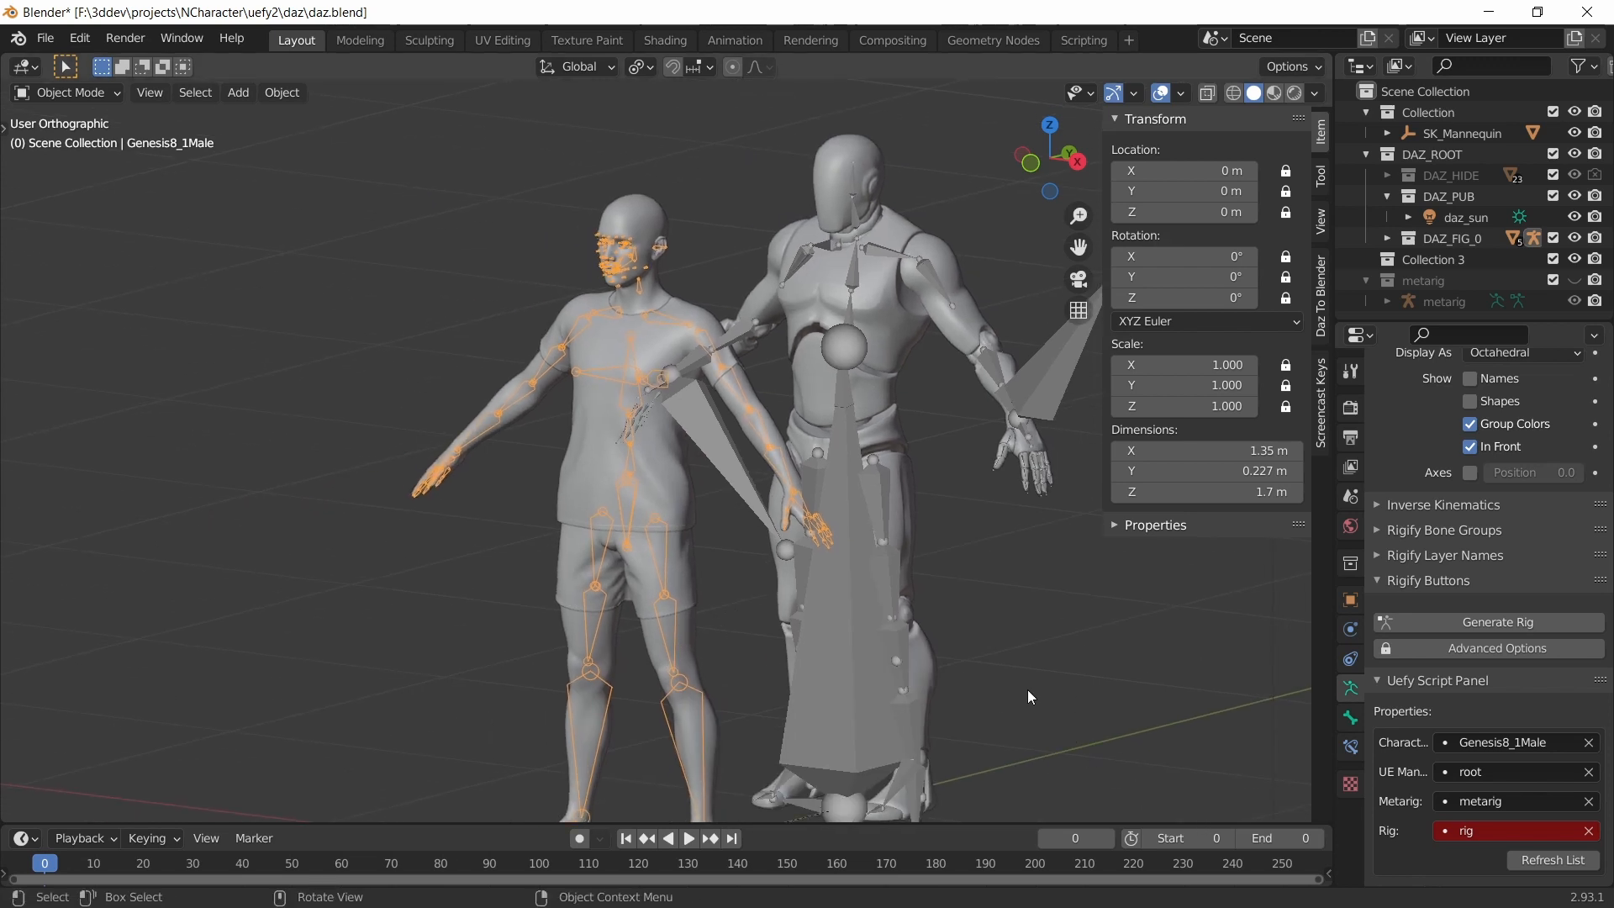
- Run Uefy's Pose Character operator on Genesis8_1Male and hide the mannequin's collection
scroll(1512, 687, "down", 5)
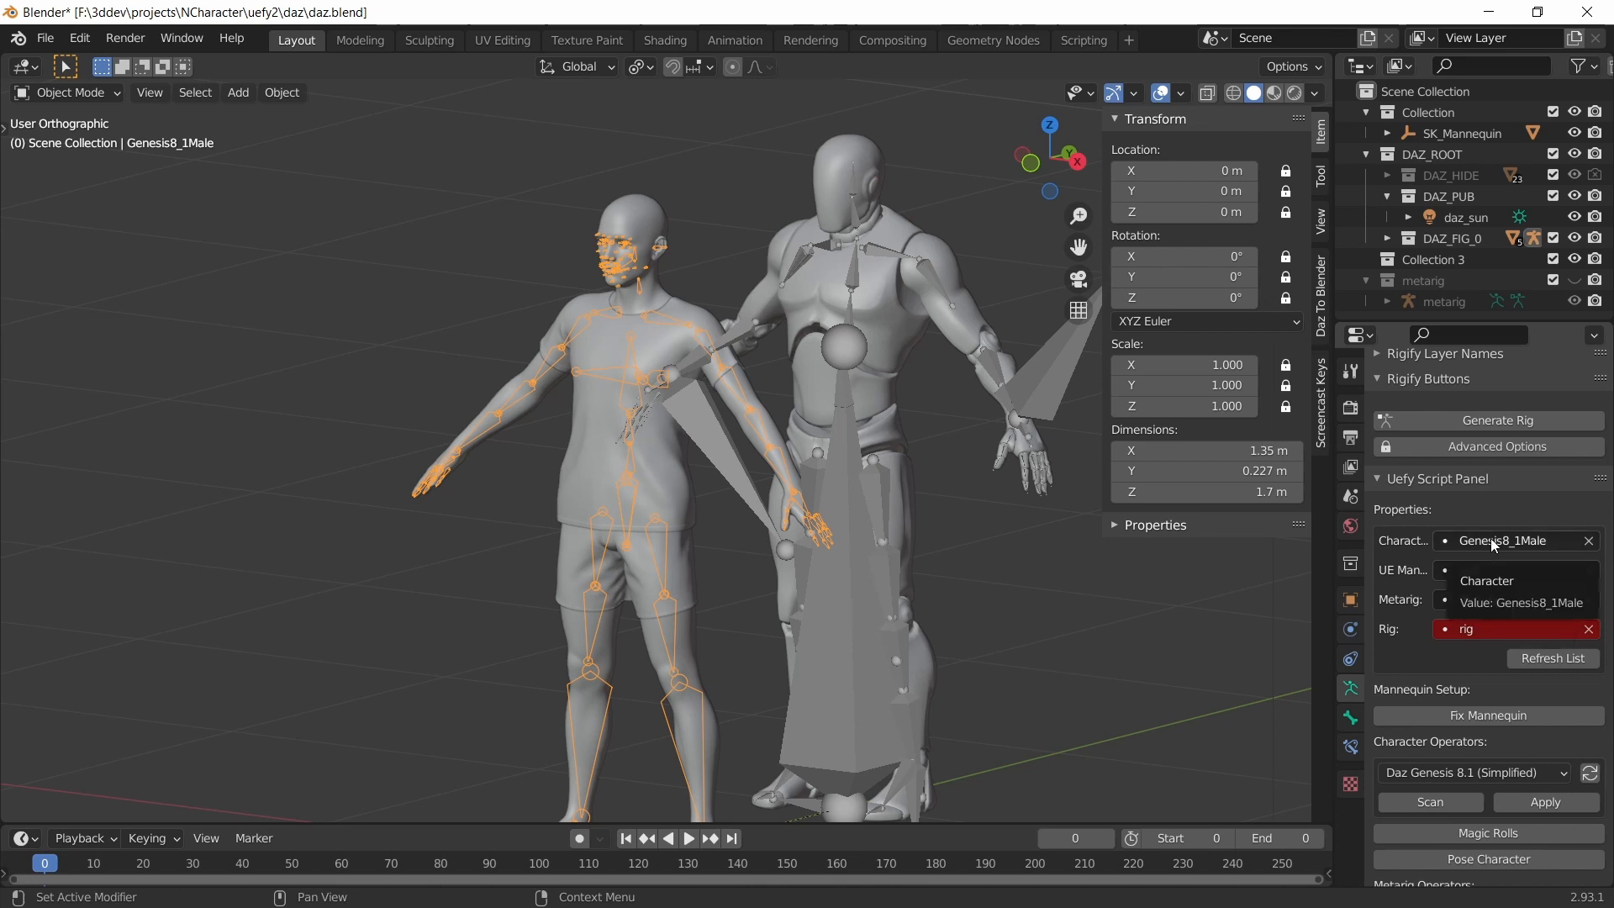
scroll(1471, 597, "down", 6)
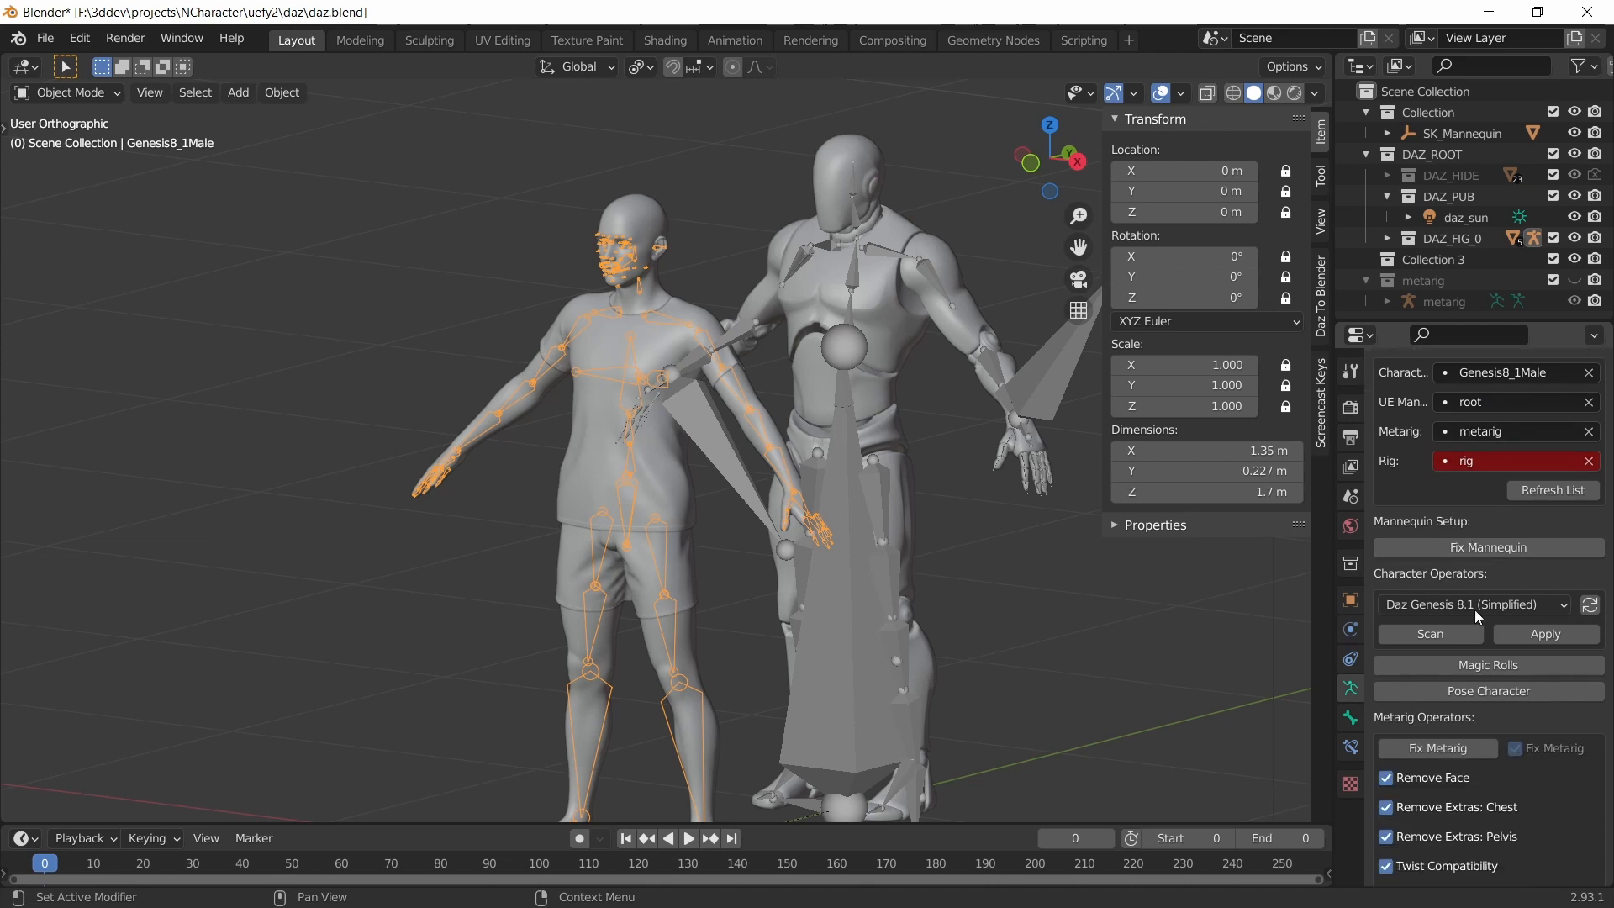
left_click(1454, 658)
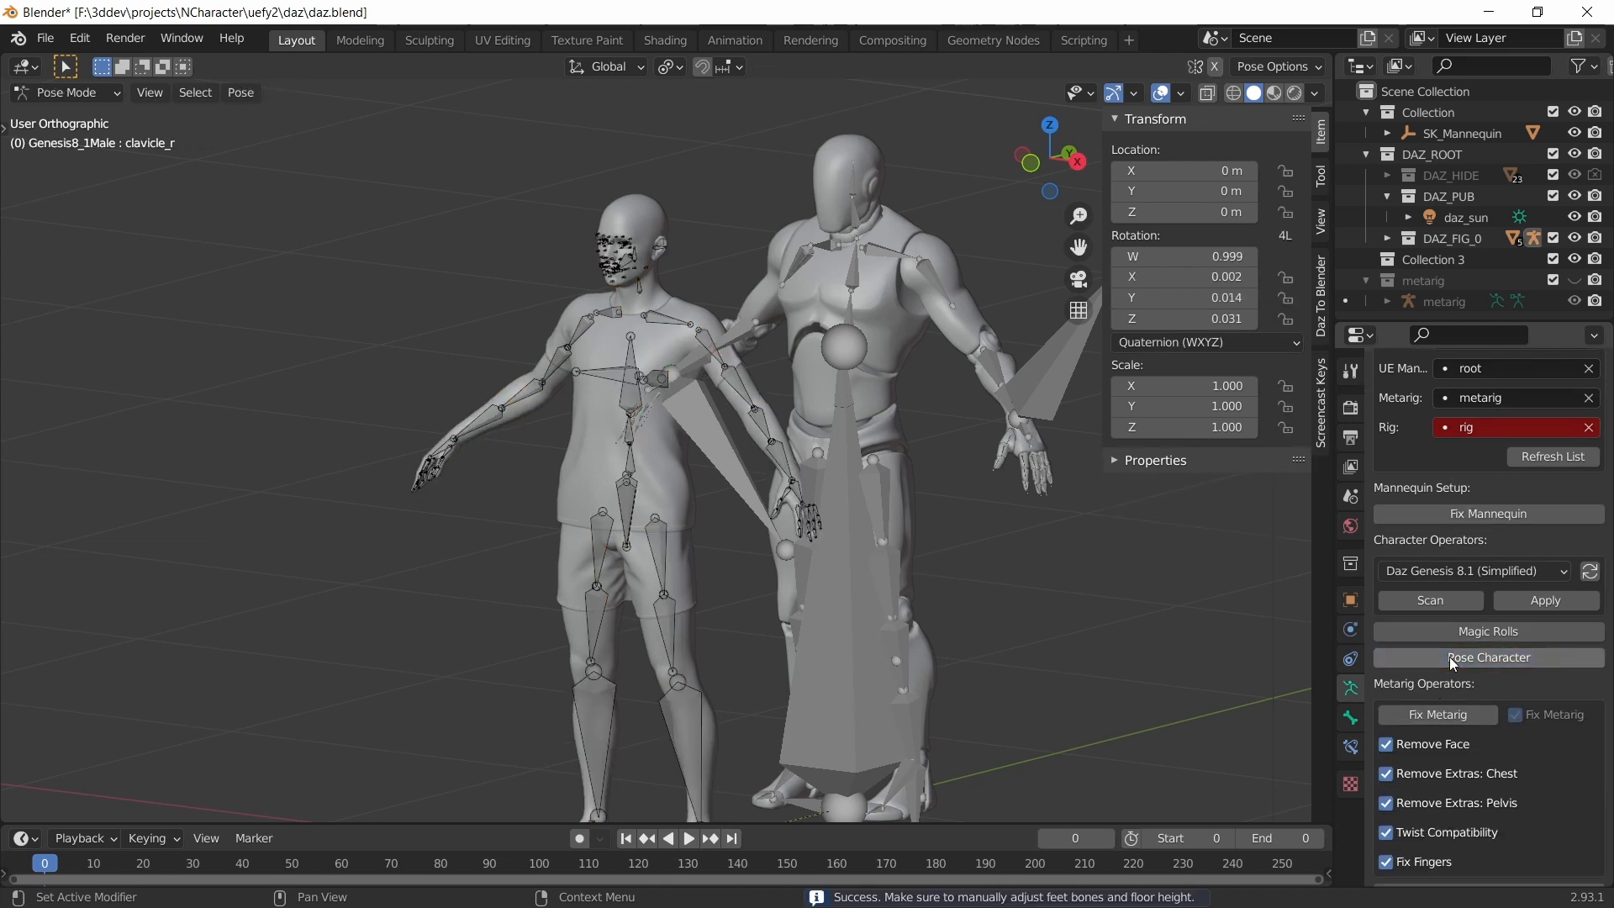
middle_click_drag(840, 629, 824, 627)
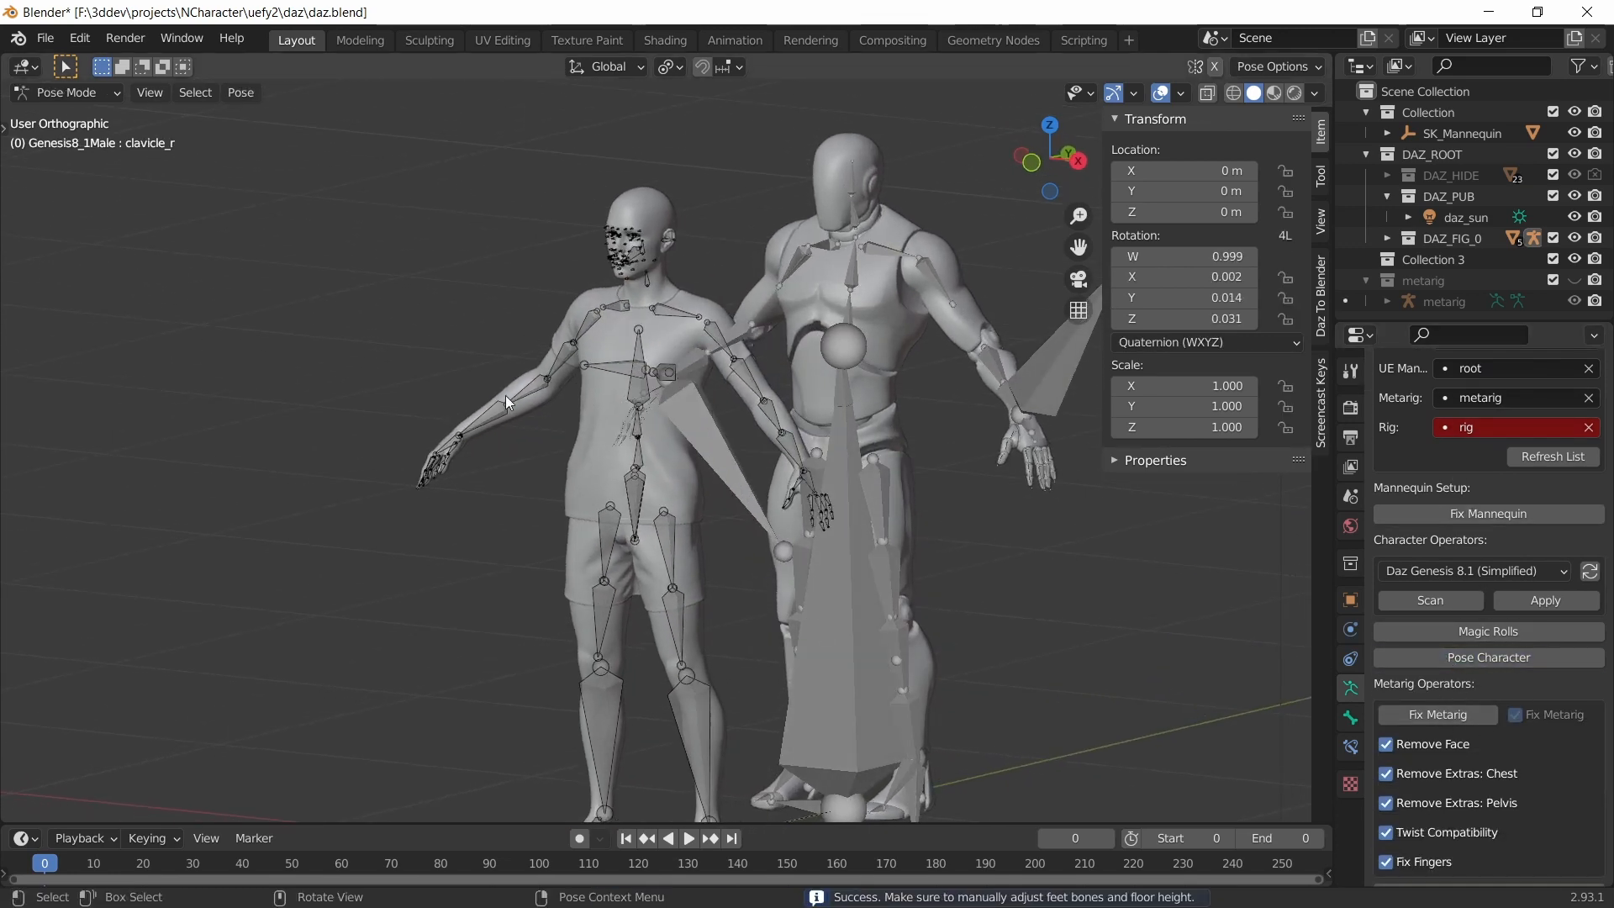
middle_click_drag(692, 569, 622, 463, "shift")
left_click(1575, 112)
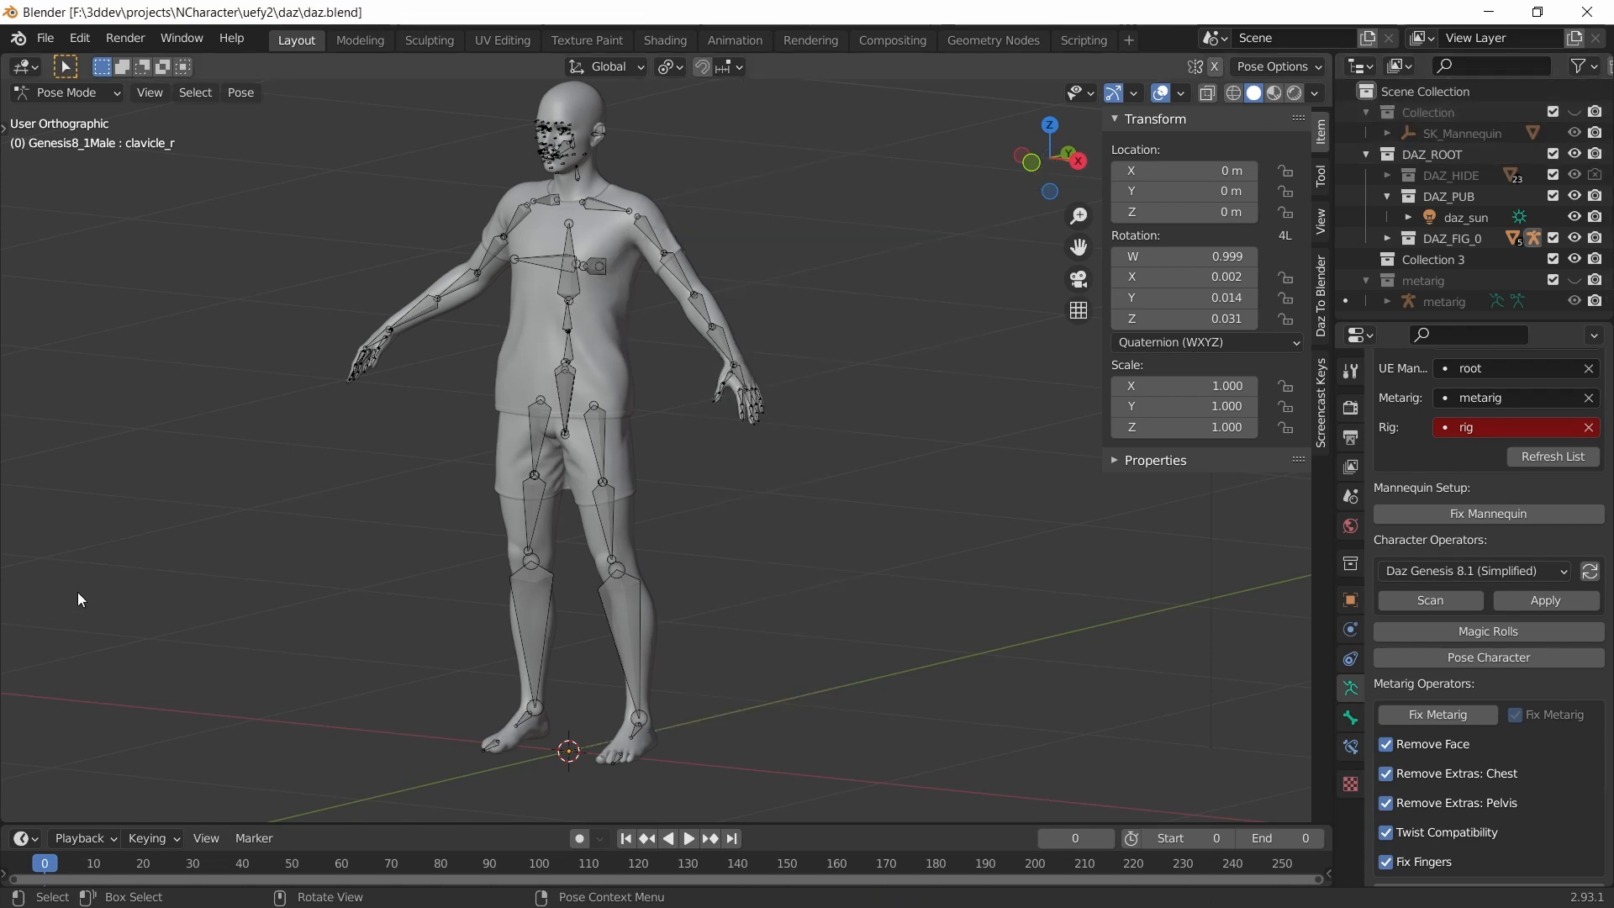
- Rotate both foot bones slightly in side view, raising the toes so the soles lie level with the floor line
key("KP_3")
scroll(580, 697, "up", 3)
middle_click_drag(593, 656, 614, 316, "shift")
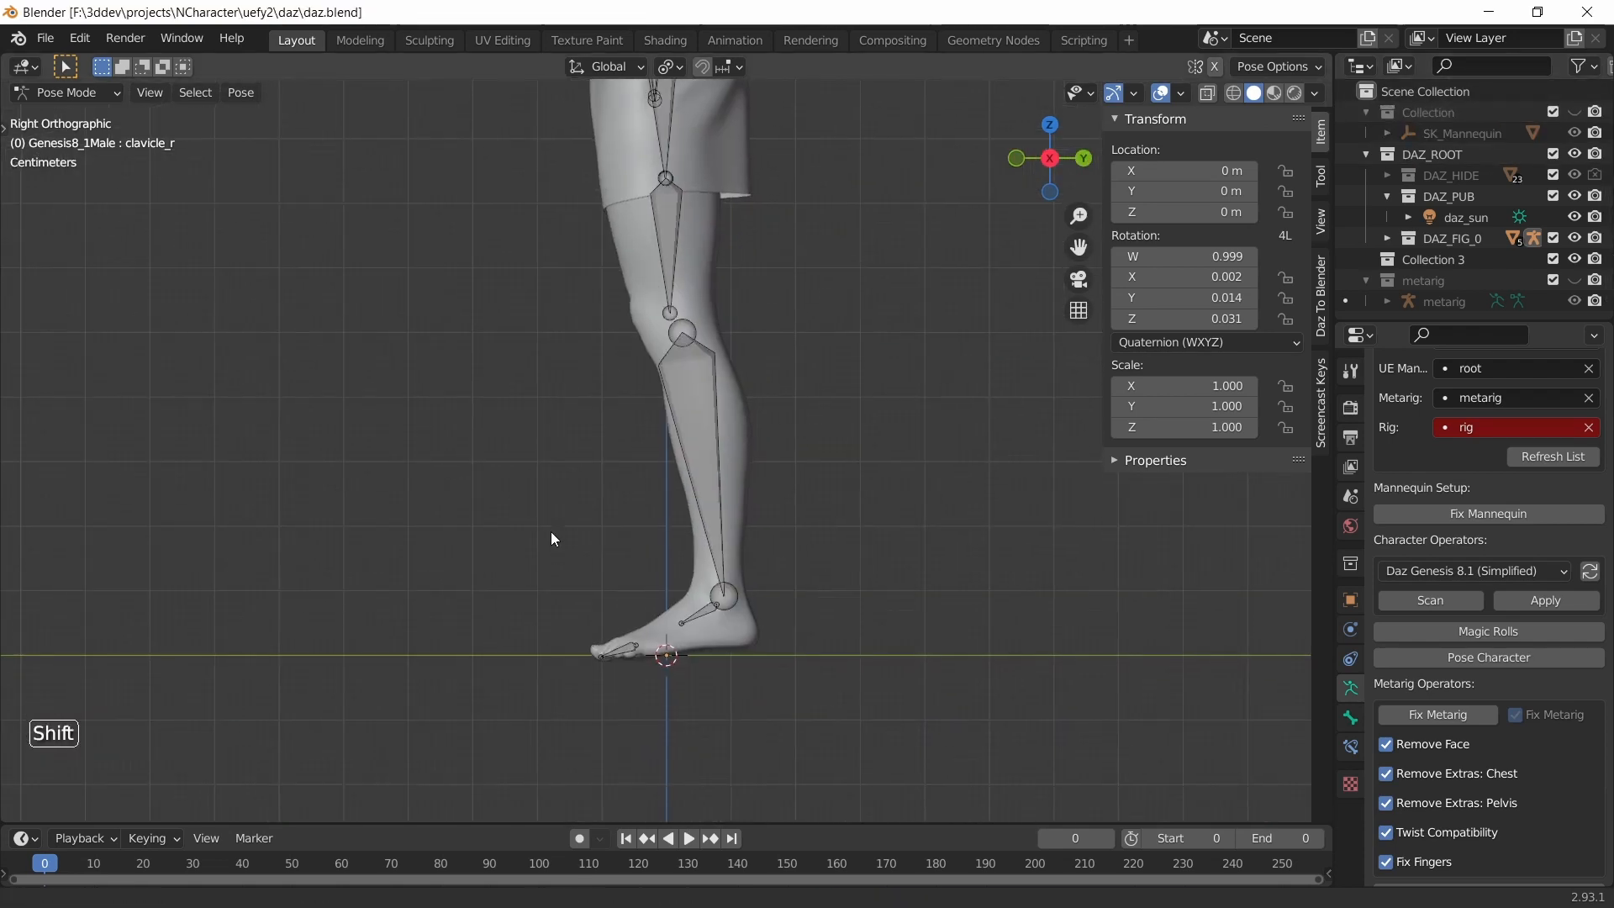
scroll(568, 492, "up", 4)
mouse_move(552, 531)
middle_mouse_down("shift")
mouse_move(541, 416)
mouse_move(529, 466)
middle_mouse_up("shift")
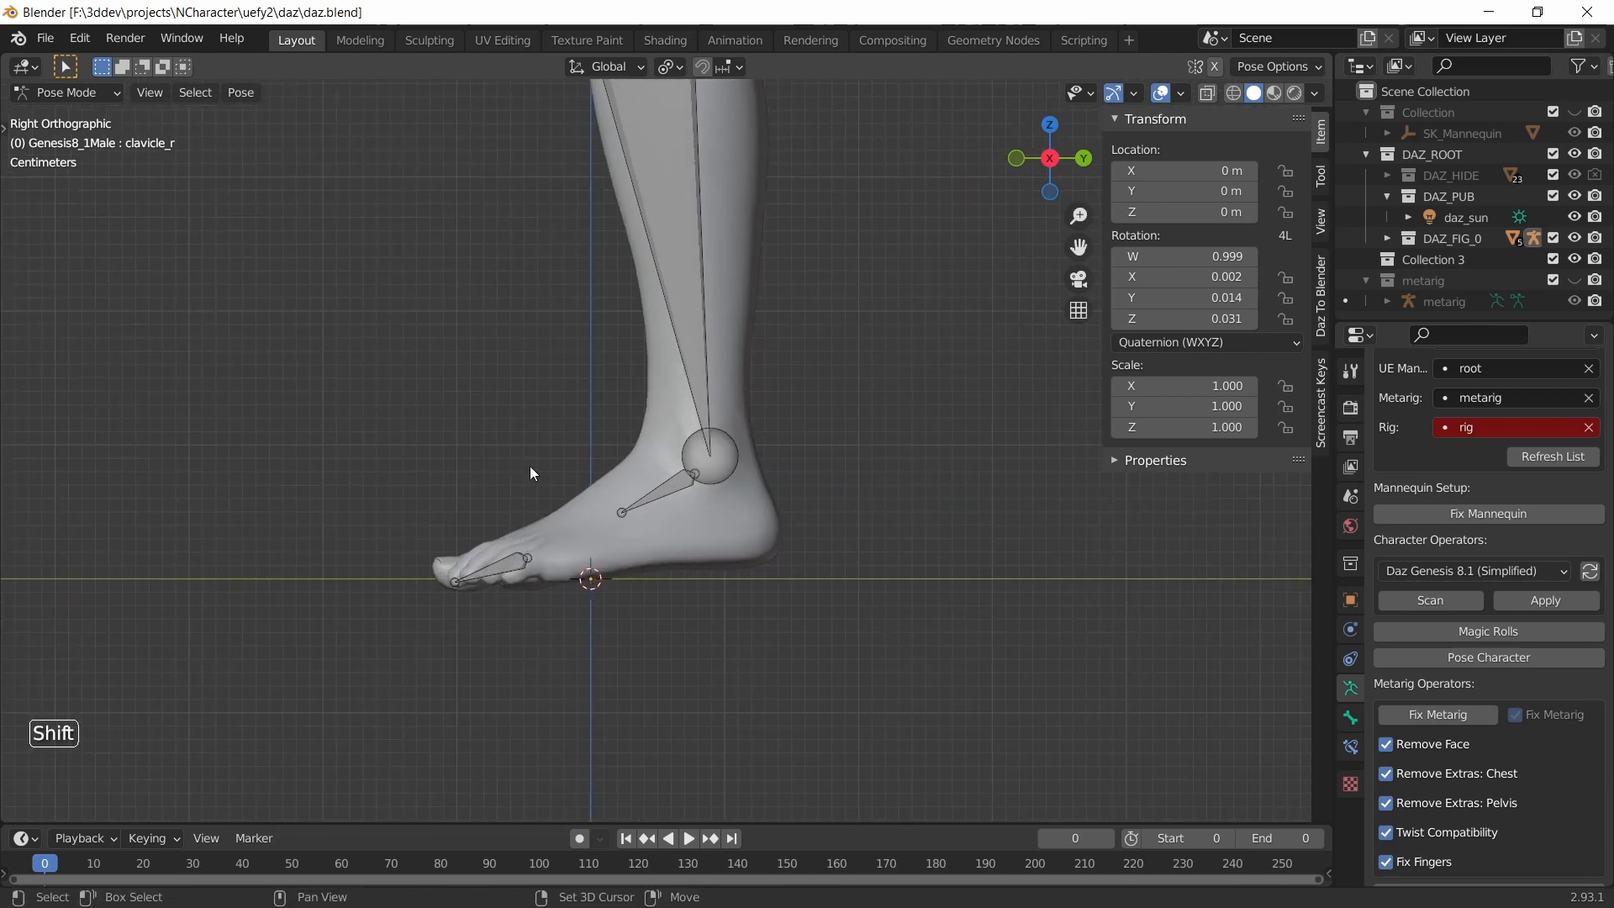
left_click(629, 508)
middle_click_drag(646, 544, 675, 547)
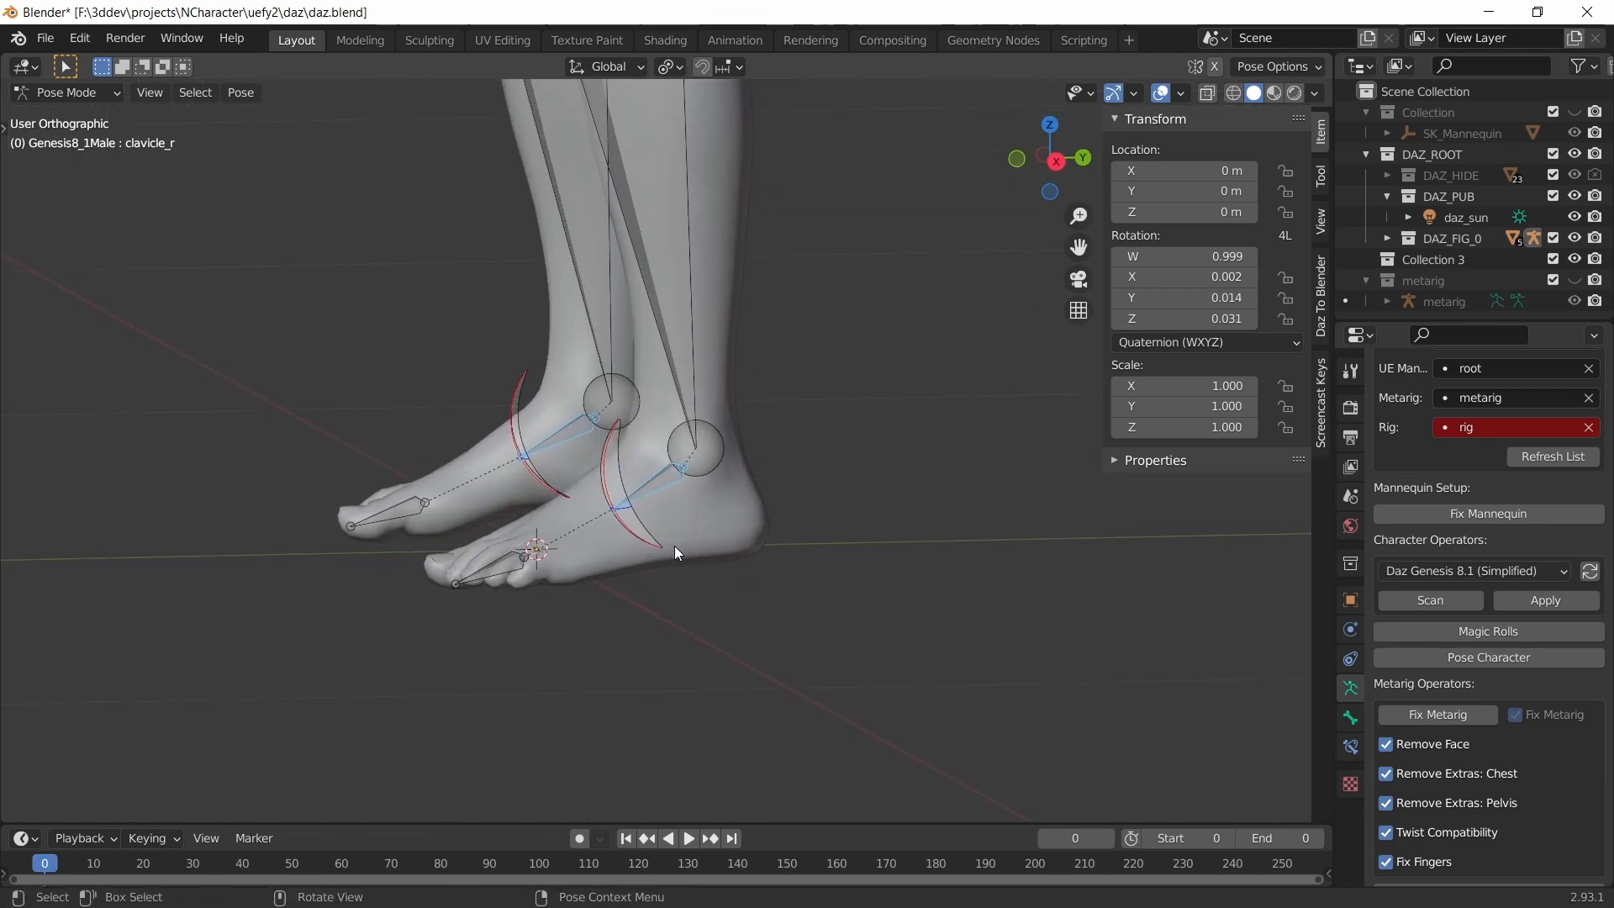
key("KP_3")
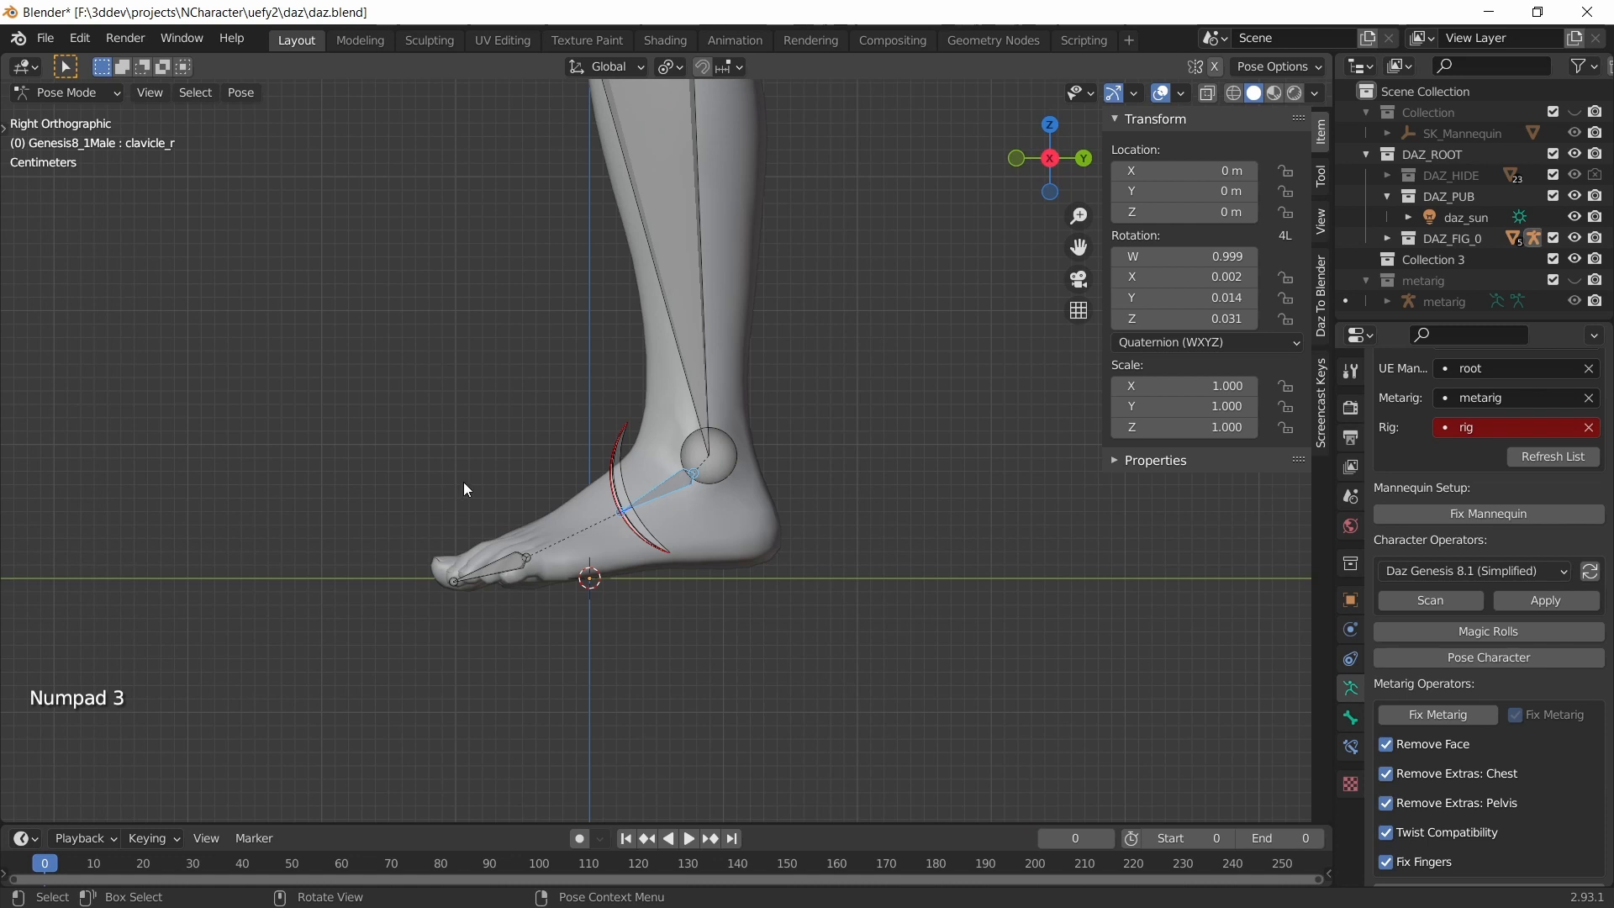
key("r")
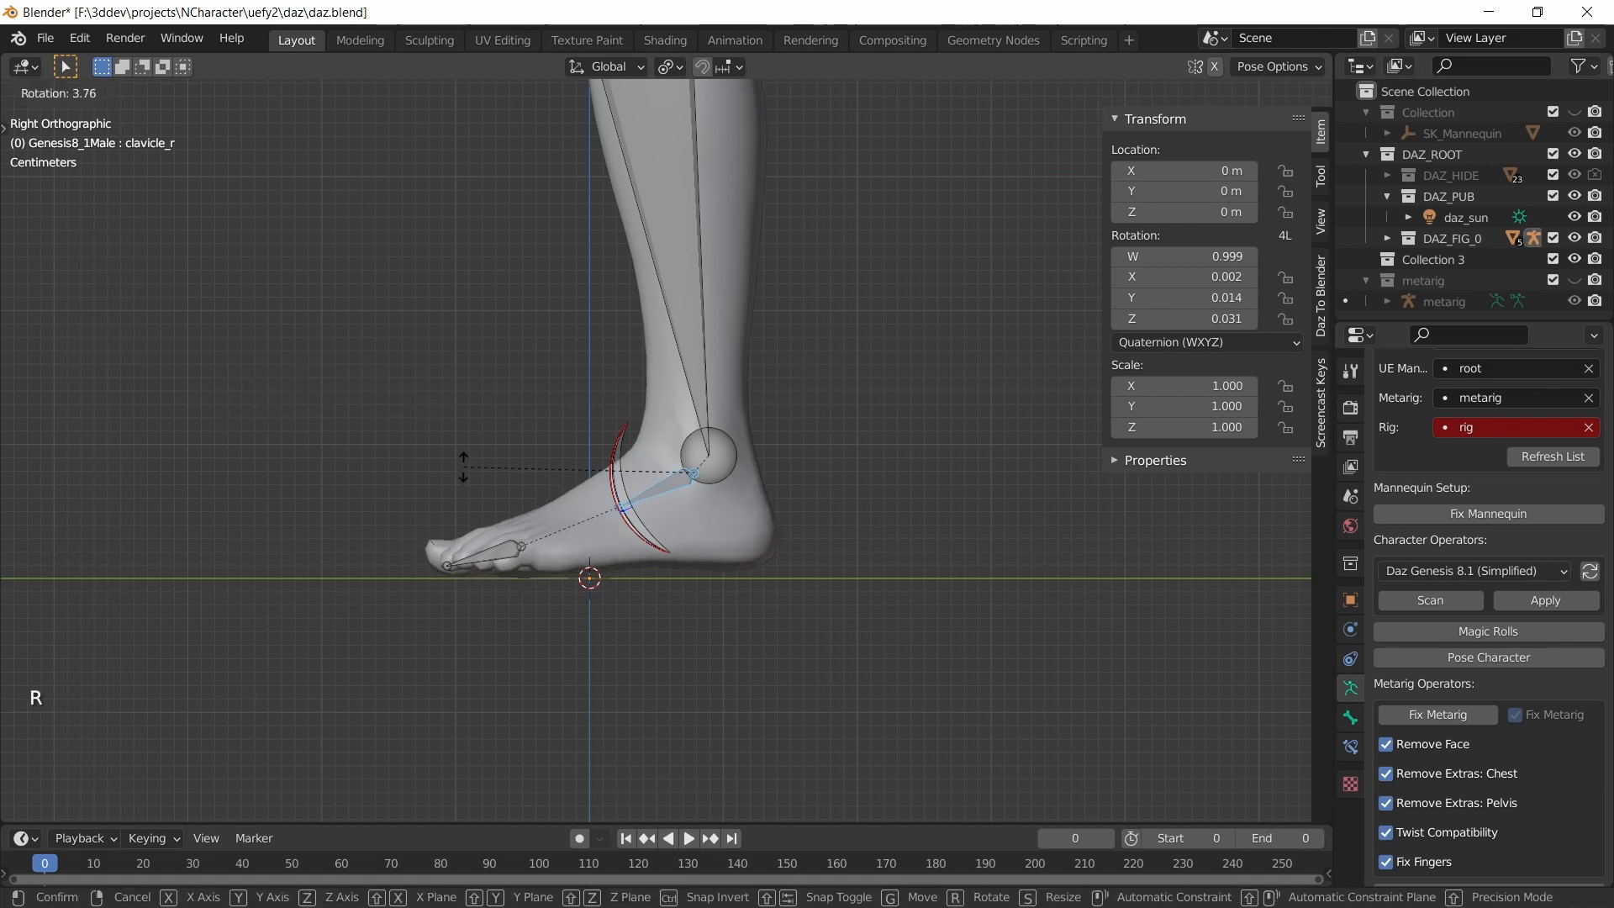
left_click(466, 457)
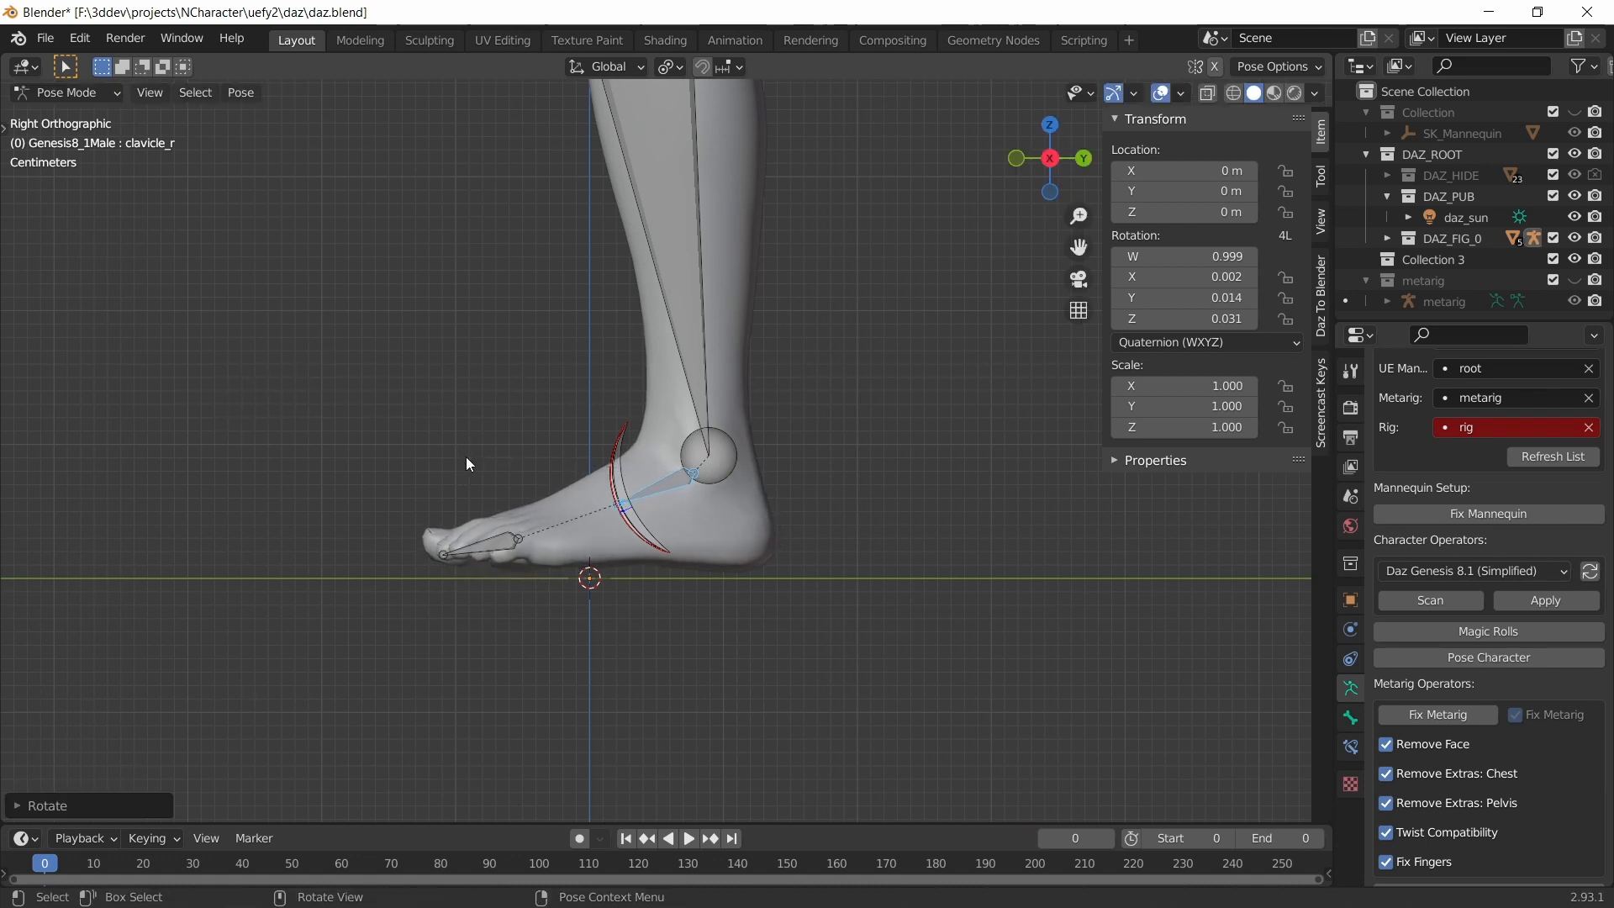
- Move all the character's bones slightly down along global Z to bring the soles onto the floor line
key("a")
key("g")
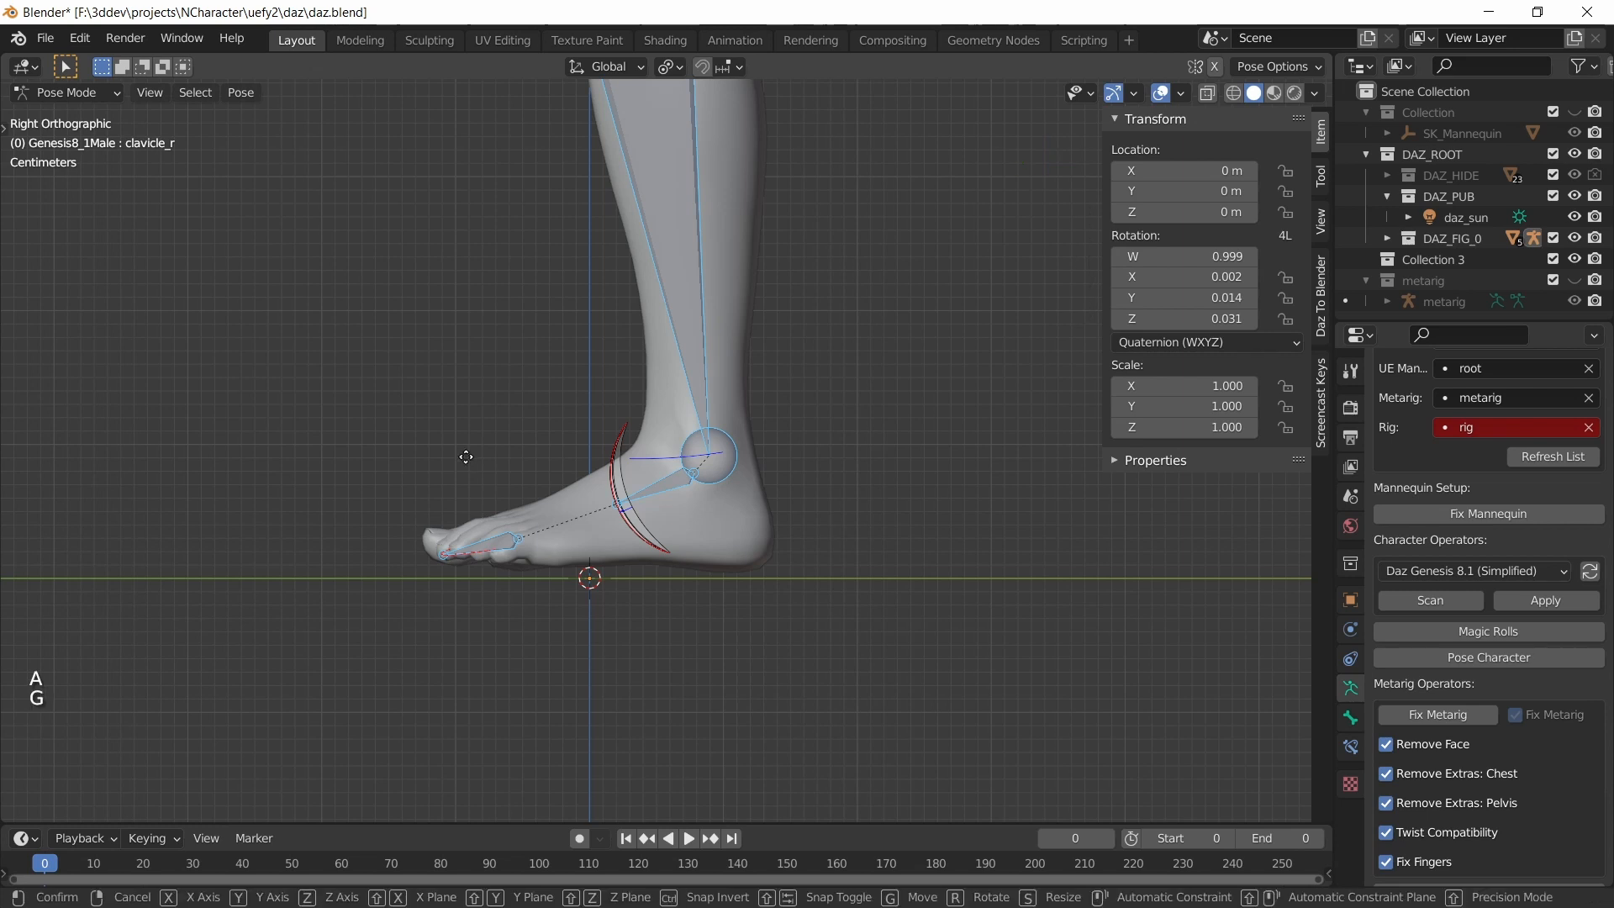
key("z")
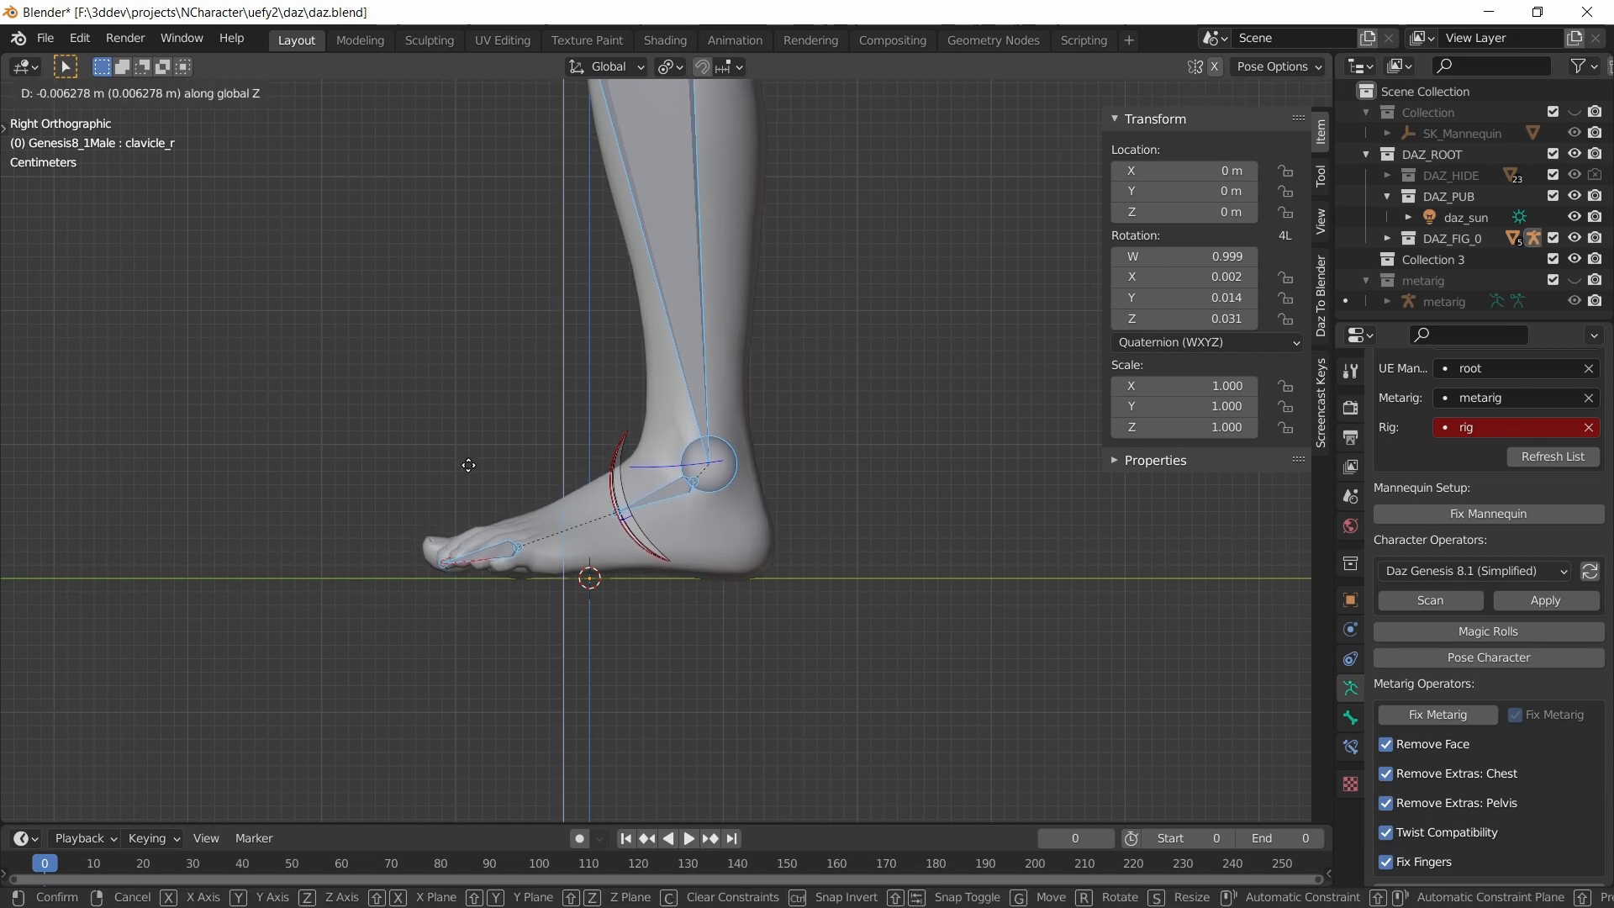
left_click(469, 468)
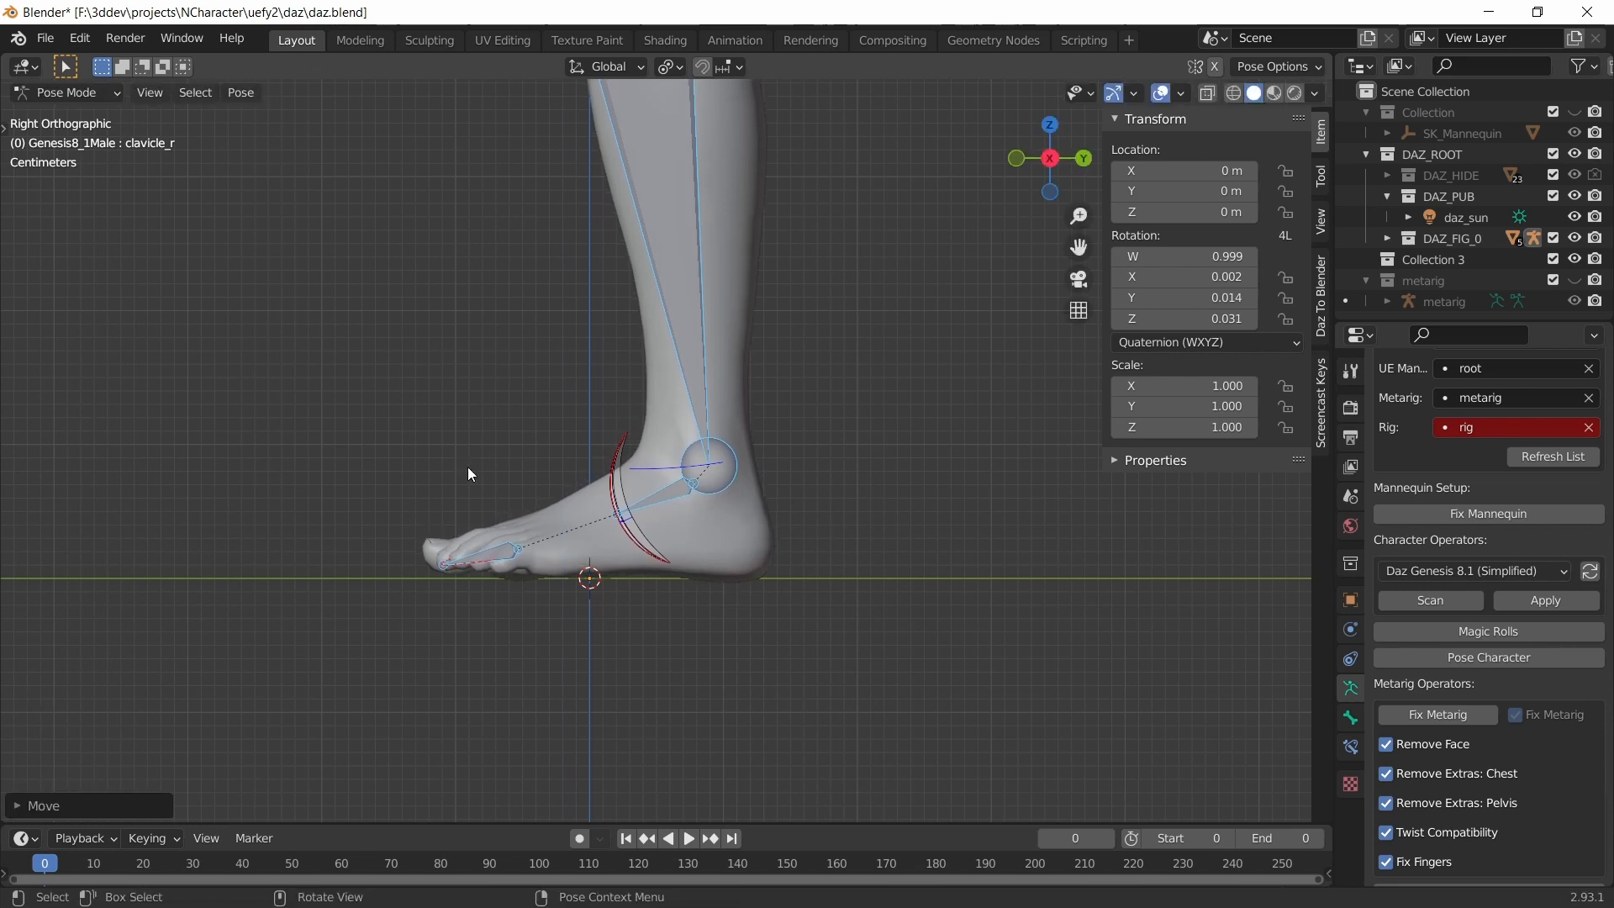
- Rotate the foot_l bone about global Z to point the foot more forward, and mirror its pose onto the right foot
key("KP_1")
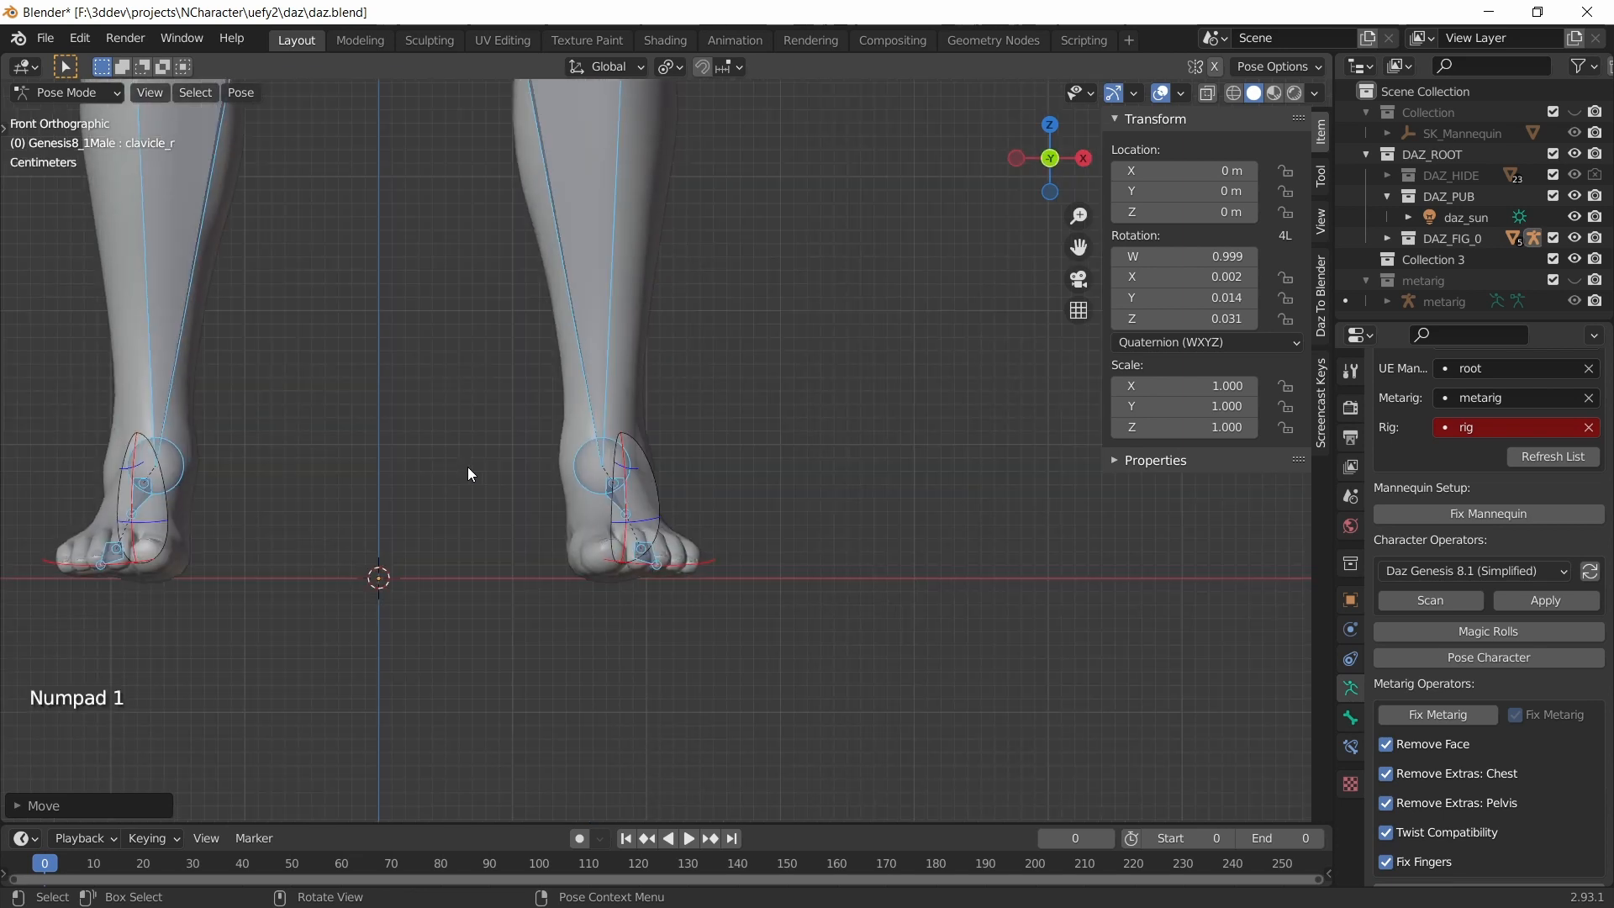
left_click(613, 491)
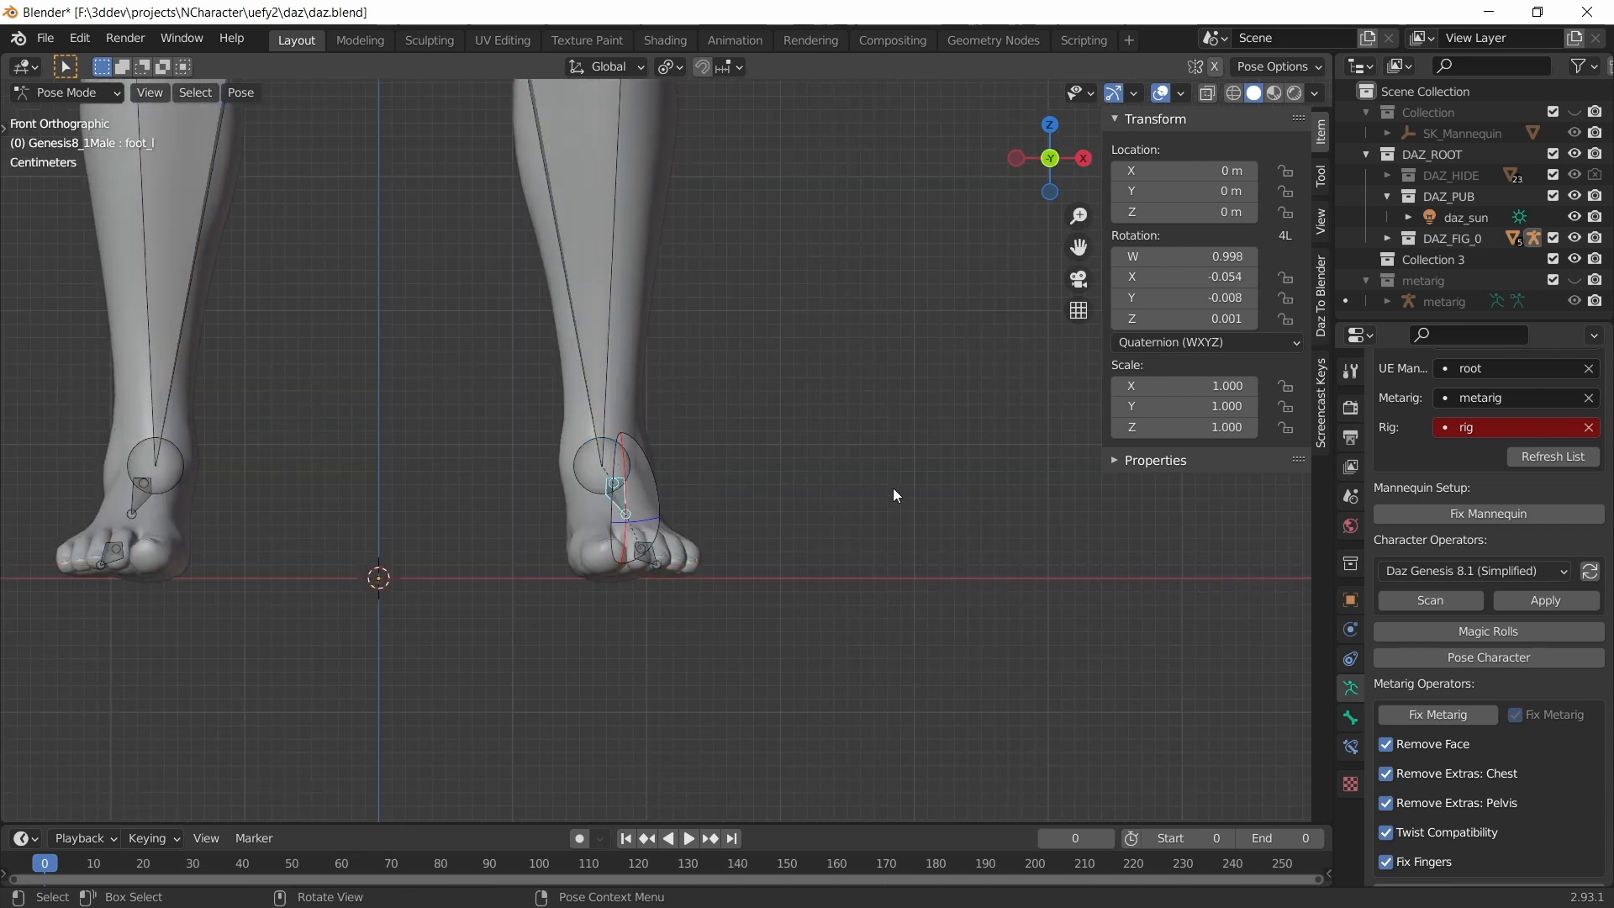
key("r")
key("z")
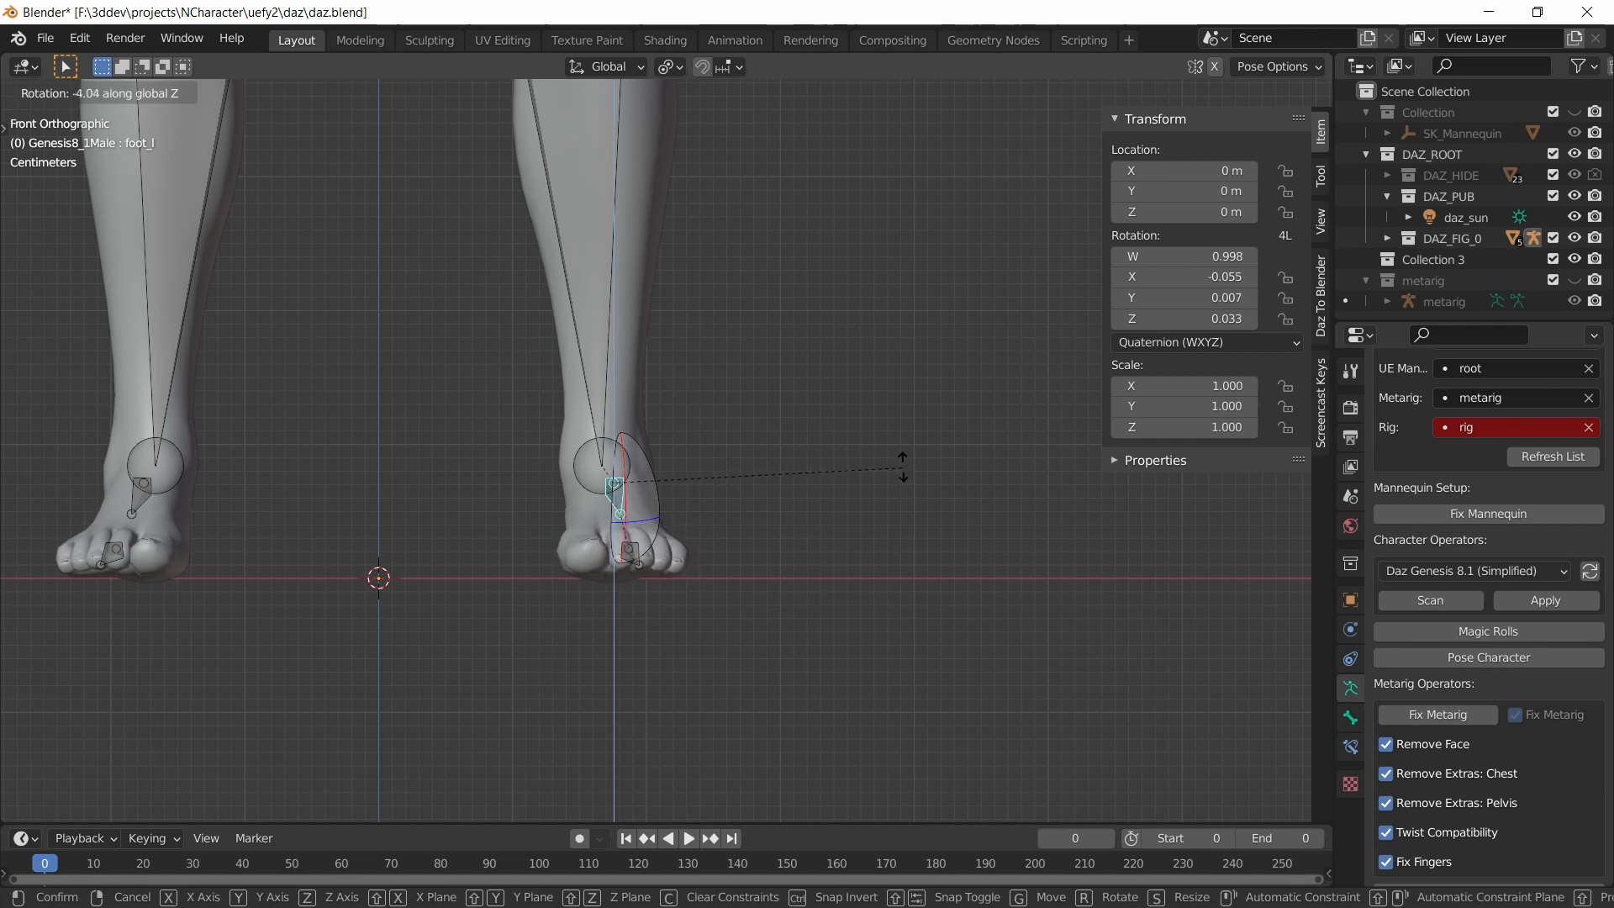
left_click(898, 478)
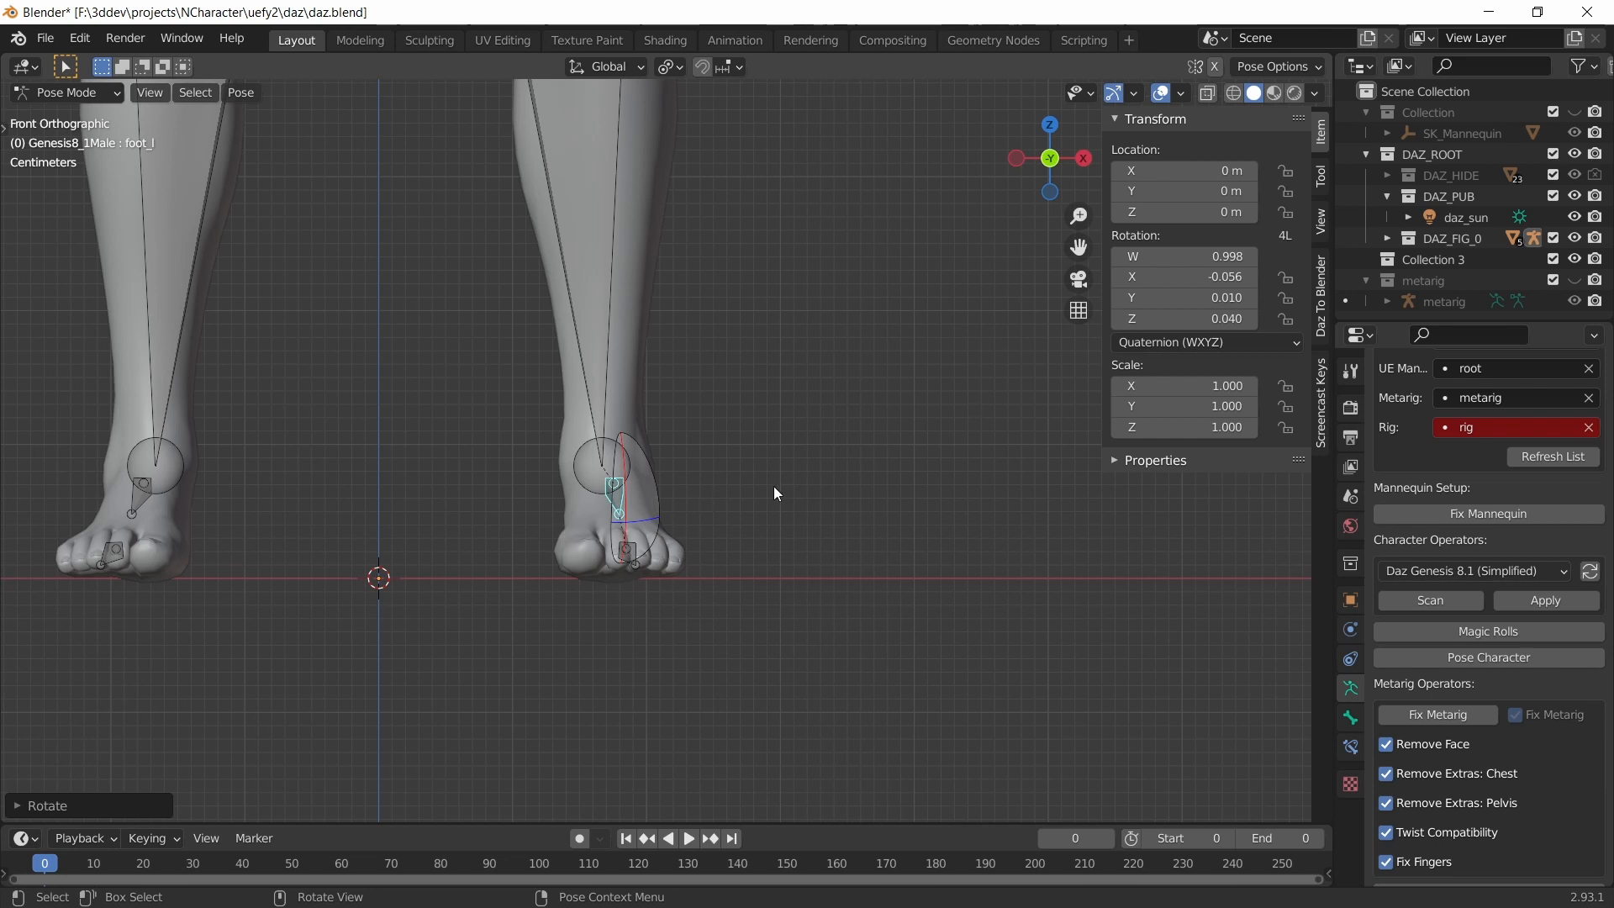
key("ctrl+c")
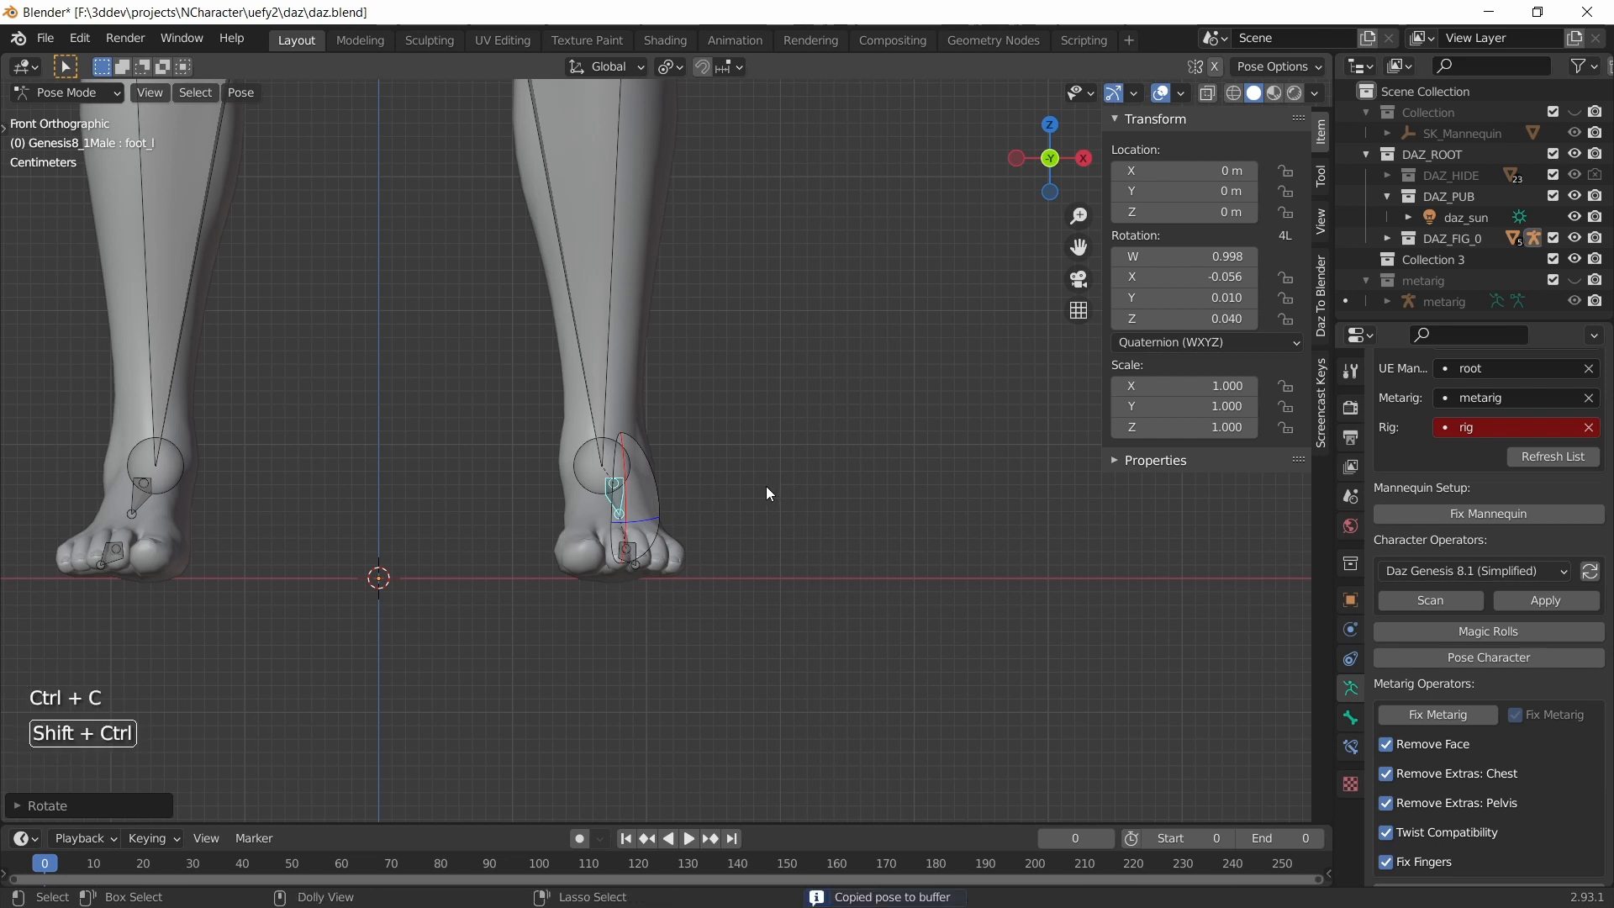
key("ctrl+shift+v")
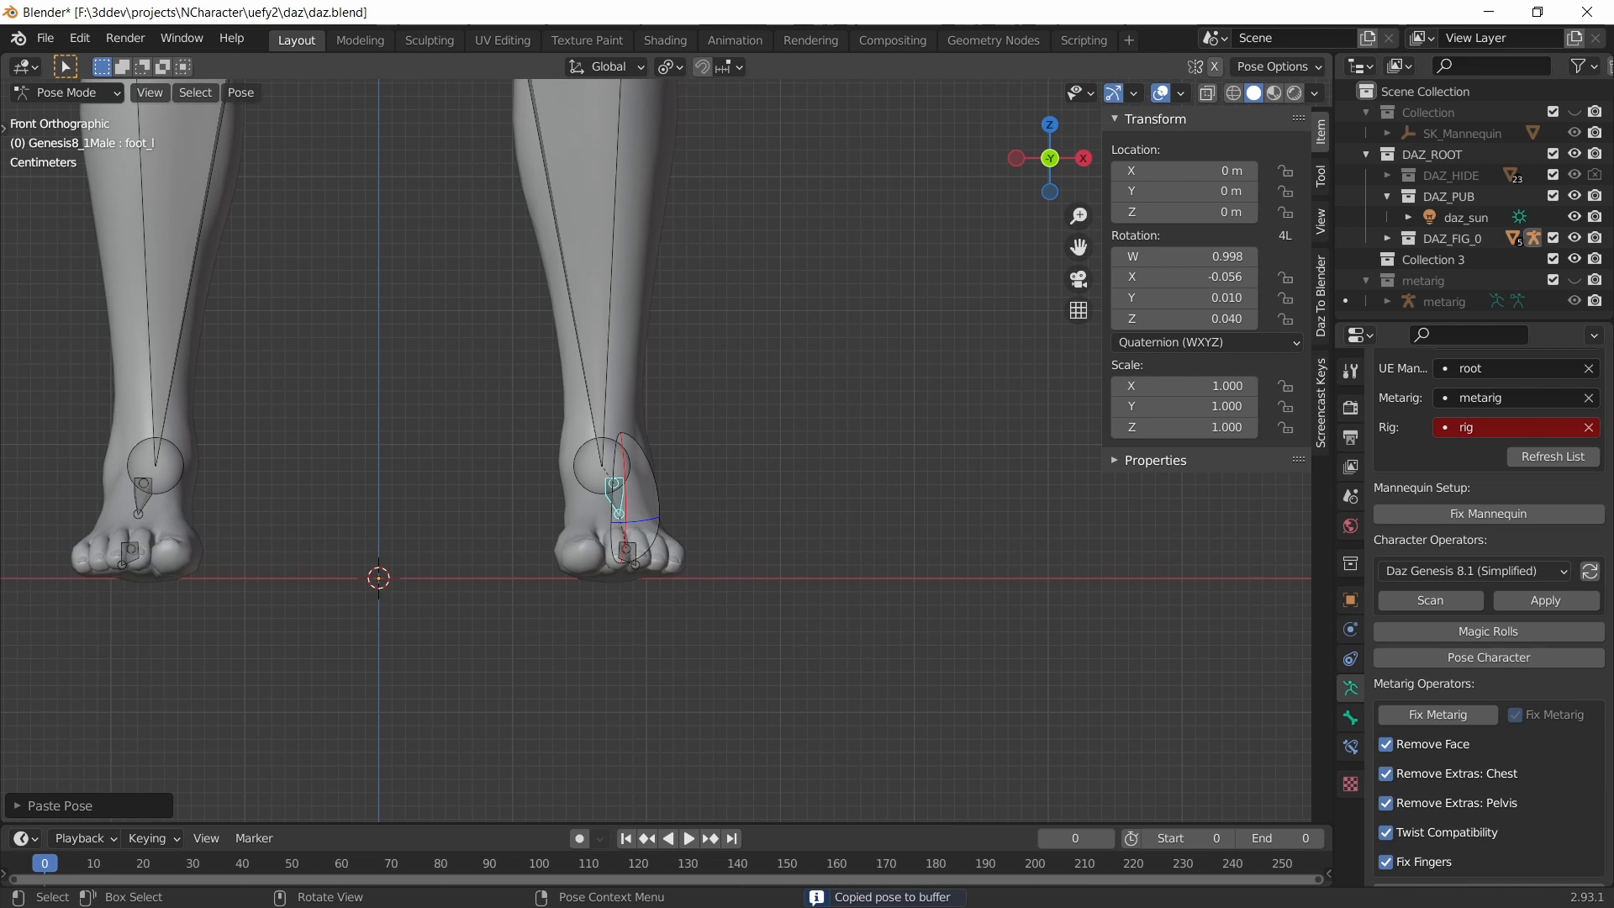
- Select the middle and tip bones of the left hand's four fingers, excluding the thumb and base bones, and clear their rotation
scroll(237, 442, "down", 4)
scroll(477, 354, "down", 3)
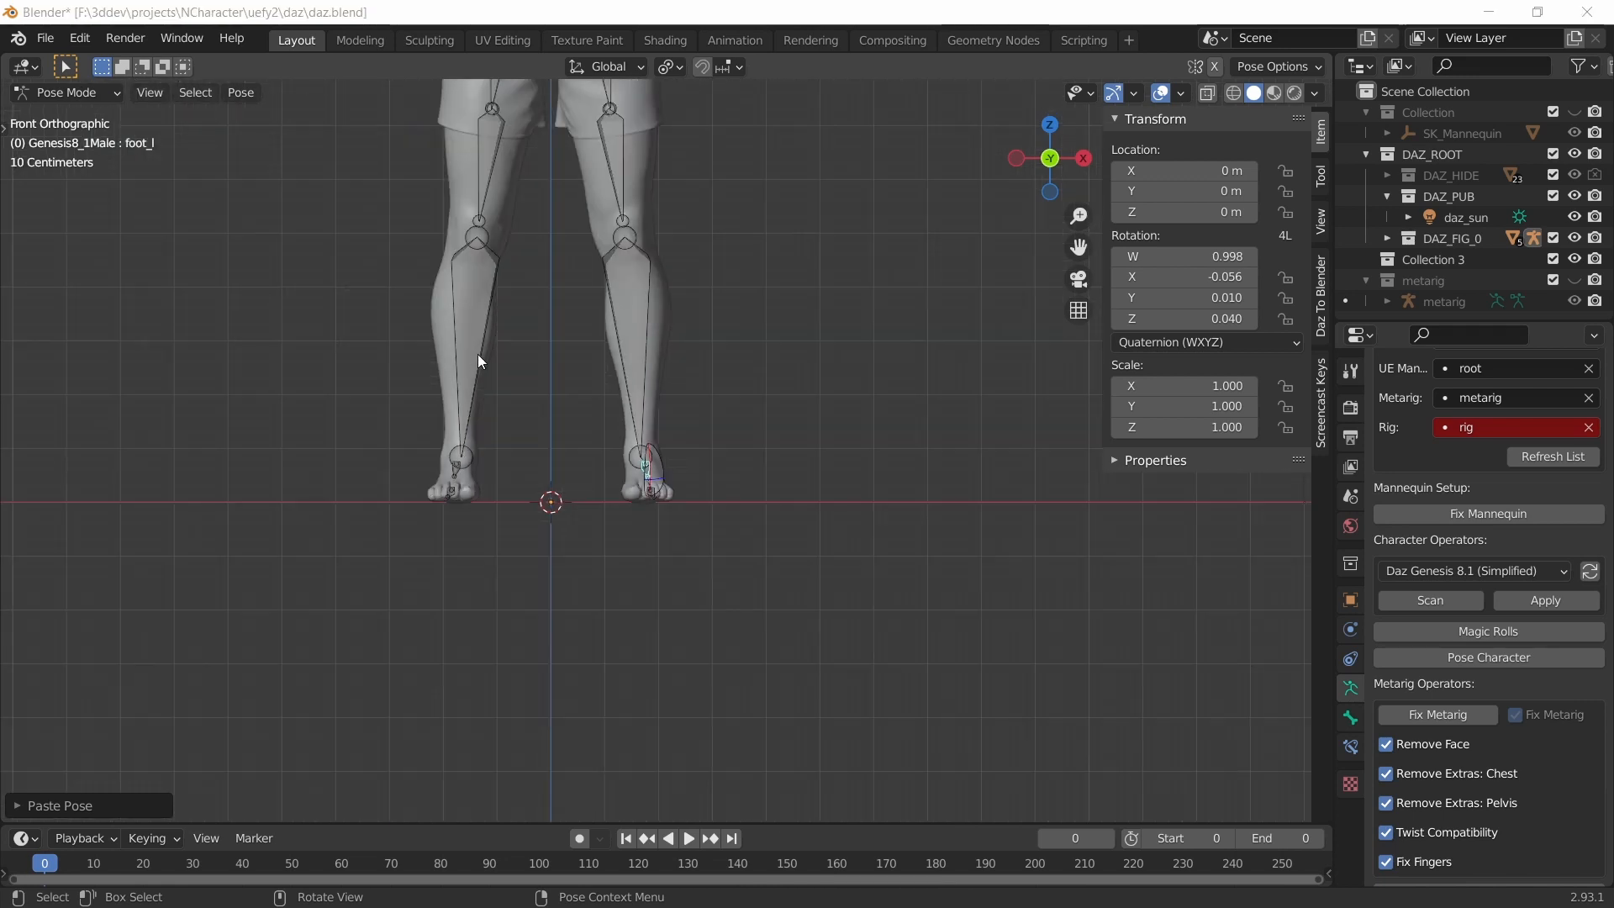
middle_click_drag(478, 355, 420, 588)
middle_click_drag(420, 580, 385, 461)
scroll(796, 456, "up", 4)
middle_click_drag(900, 367, 844, 548, "shift")
scroll(654, 496, "up", 4)
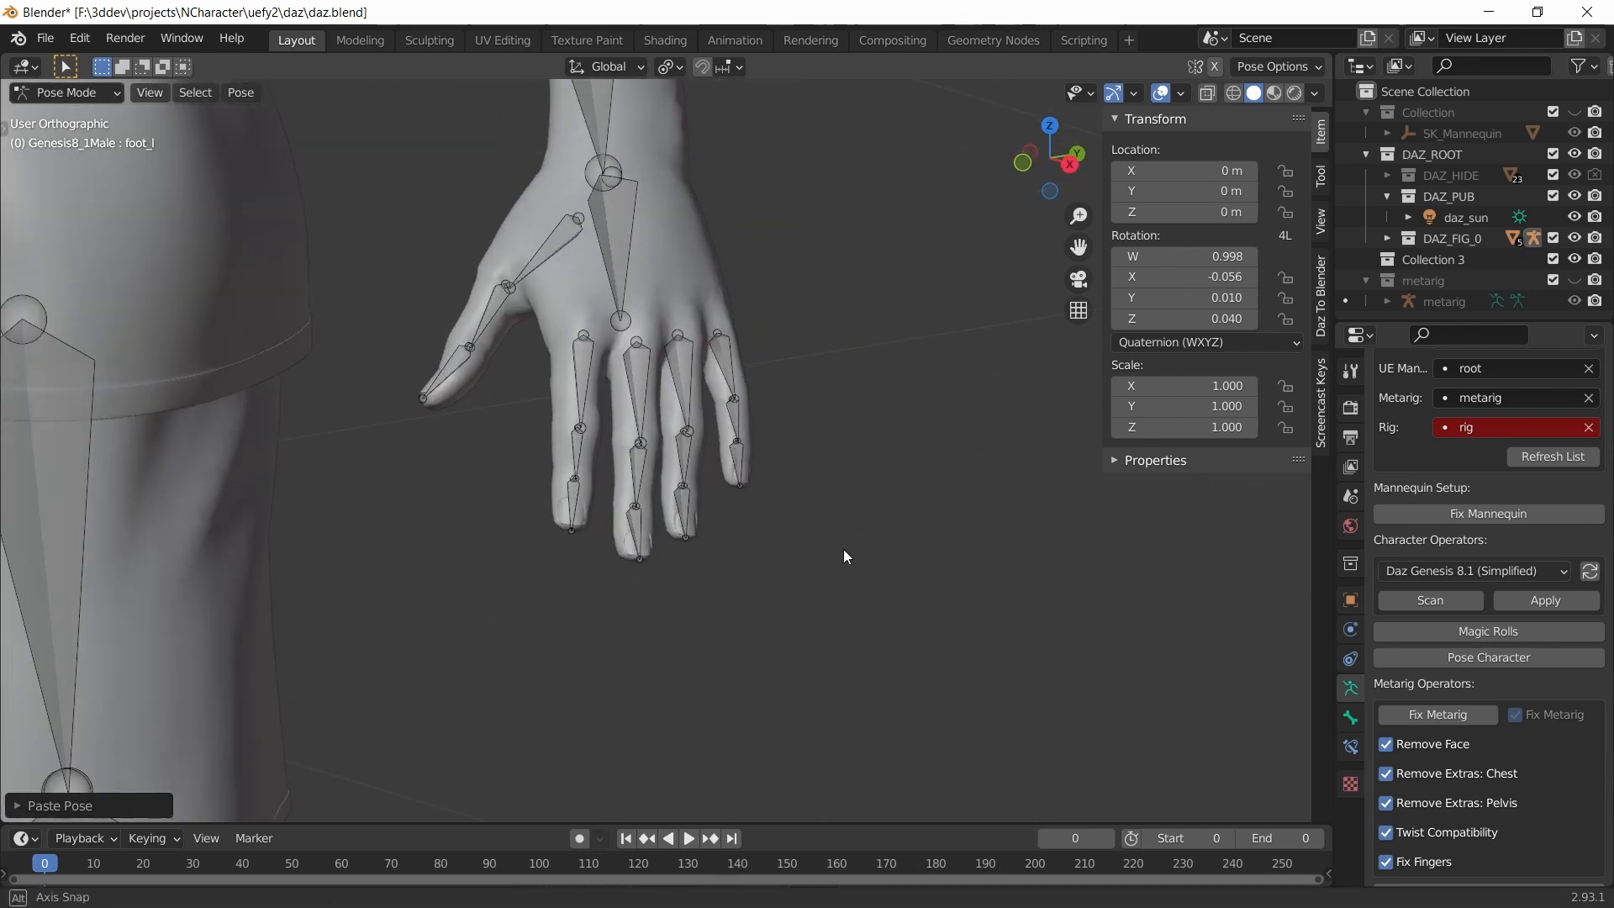
key("b")
left_click_drag(876, 649, 526, 407)
key("c")
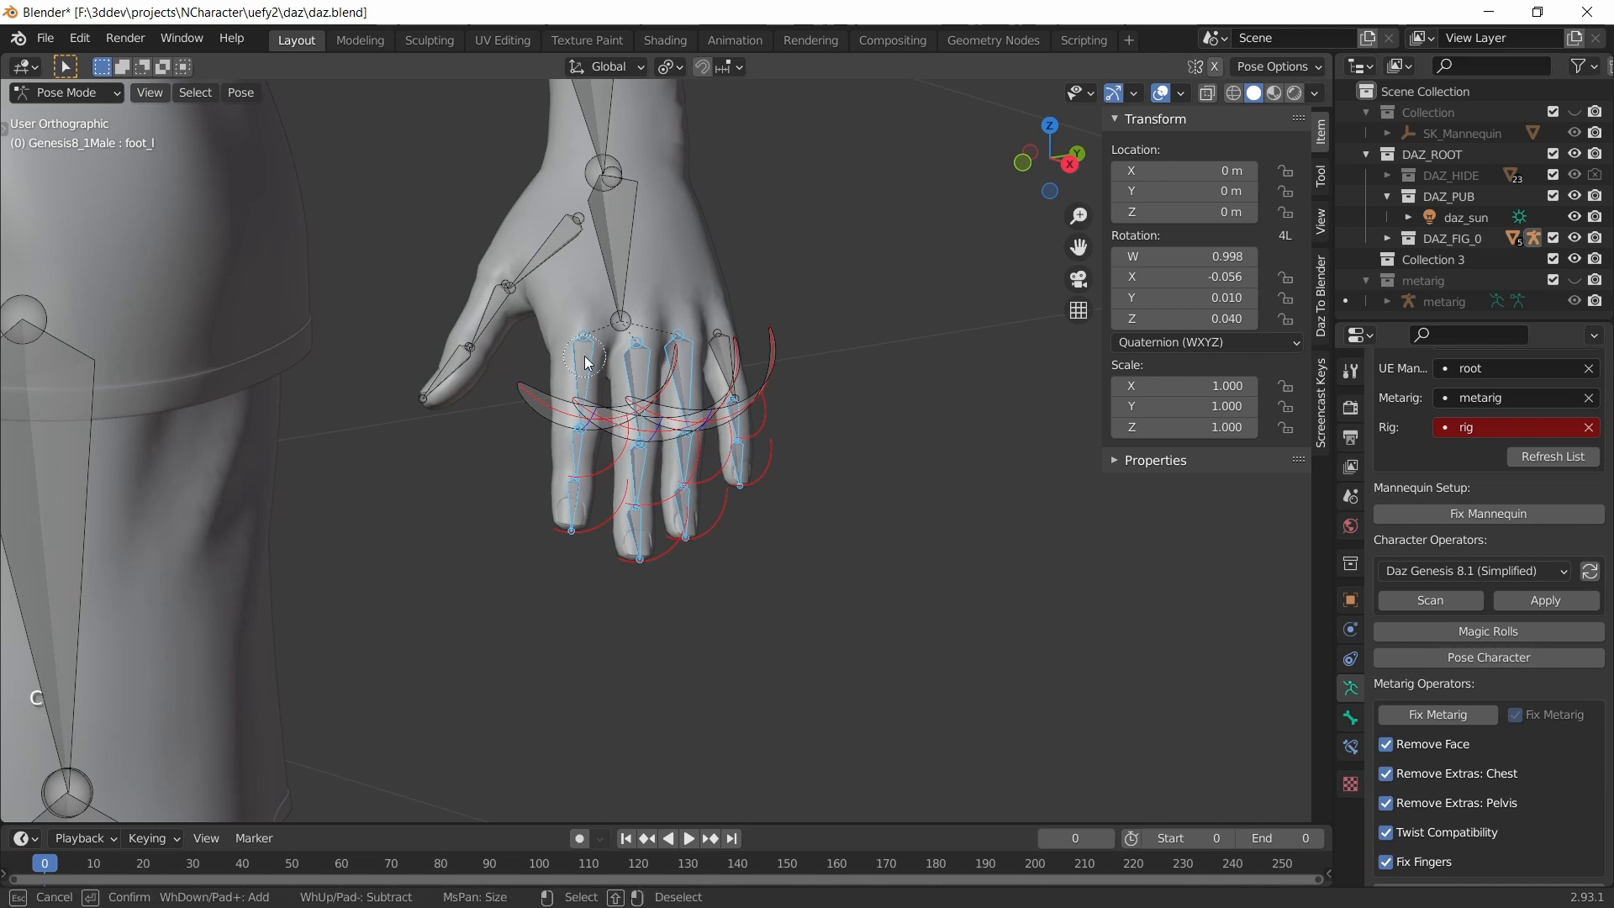
left_click_drag(587, 357, 765, 347, "shift")
key("Escape")
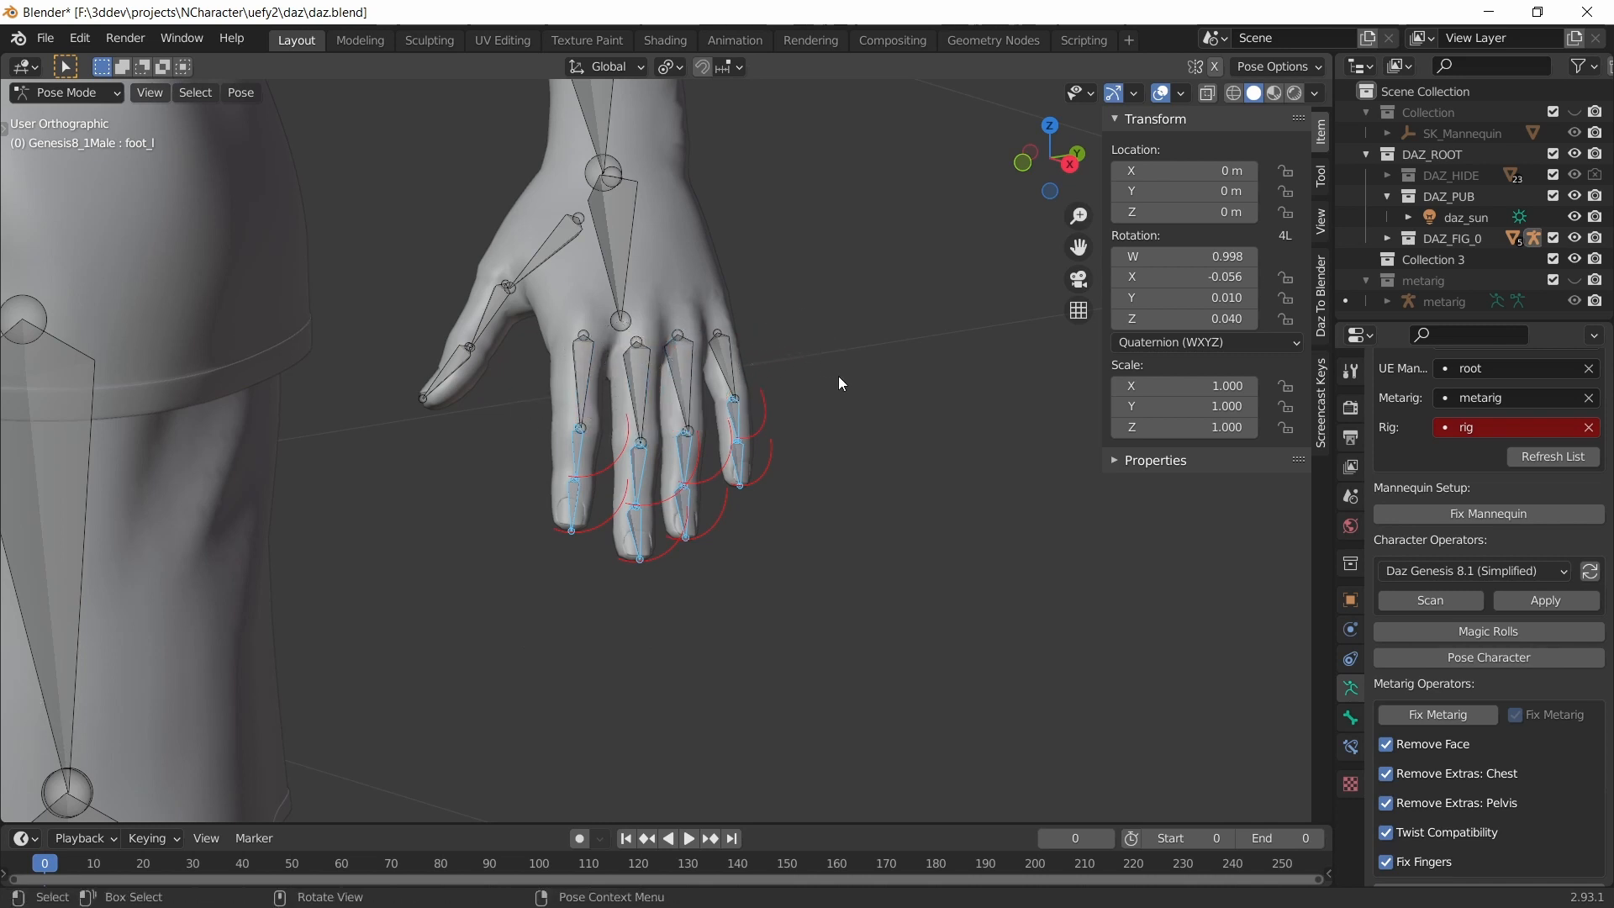
key("alt+r")
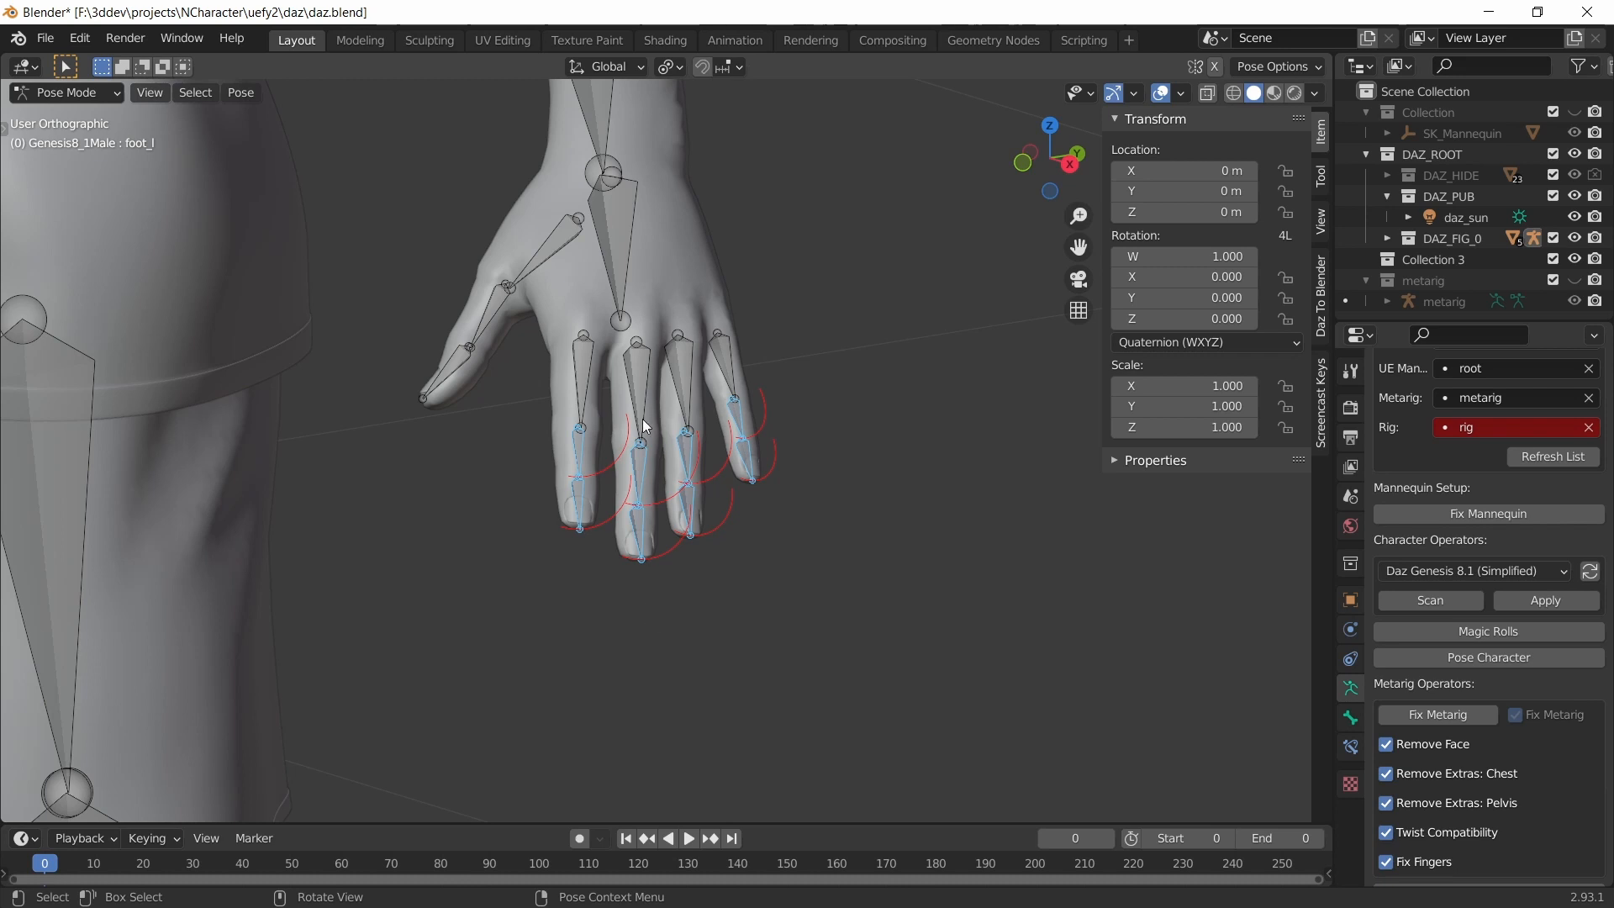
- Copy the pose of the selected left-hand finger bones and paste it mirrored onto the right hand
scroll(755, 435, "down", 5)
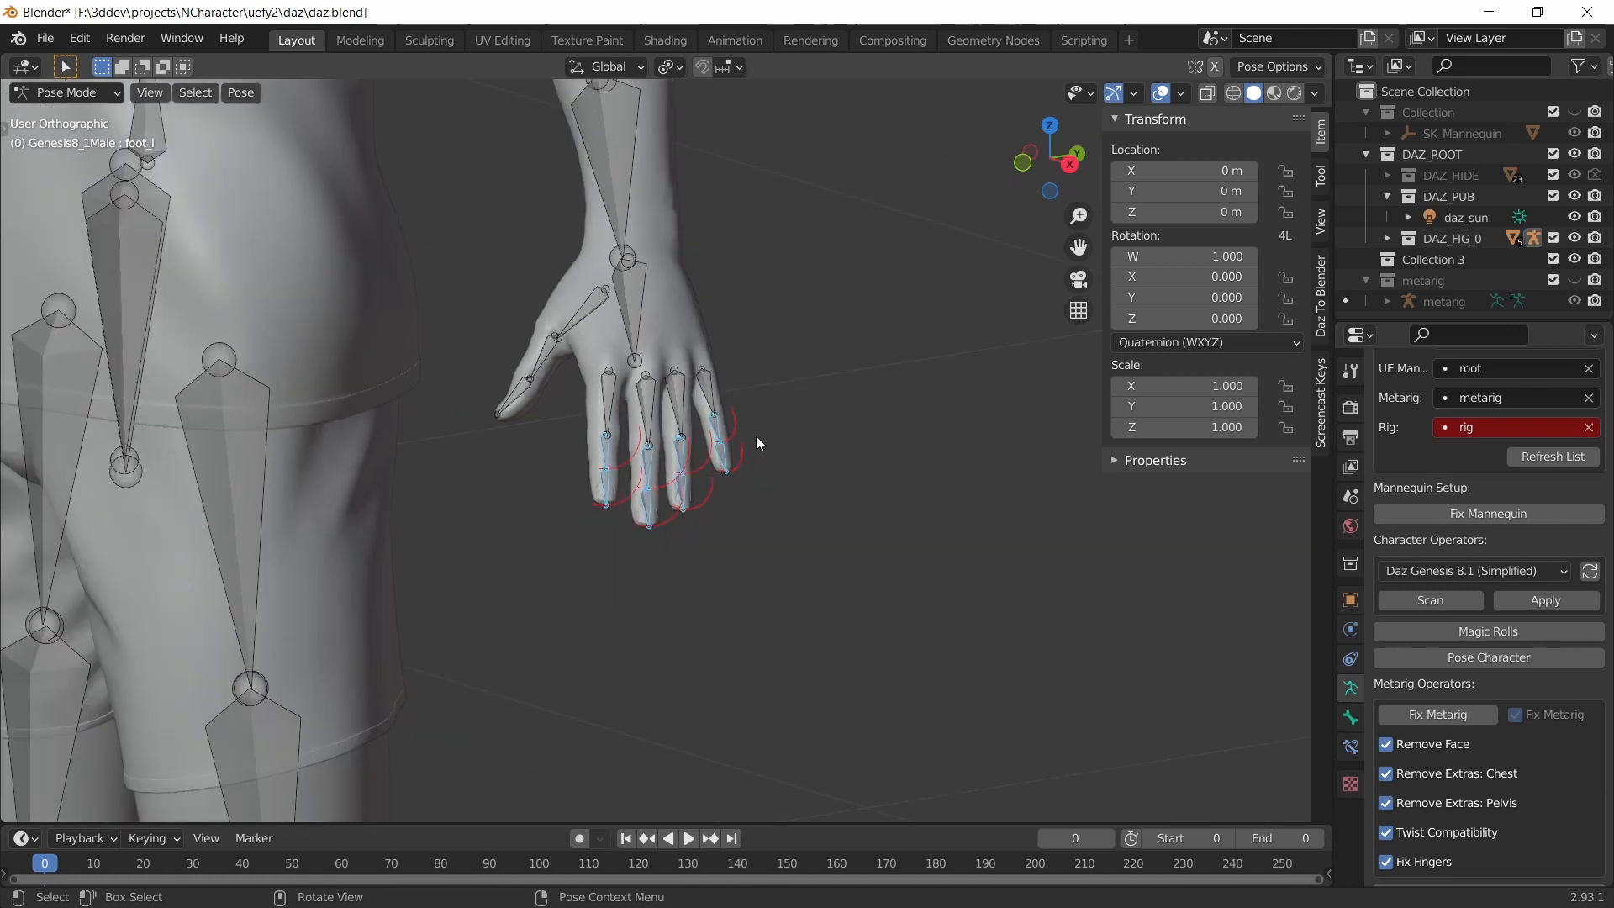
scroll(697, 479, "down", 2)
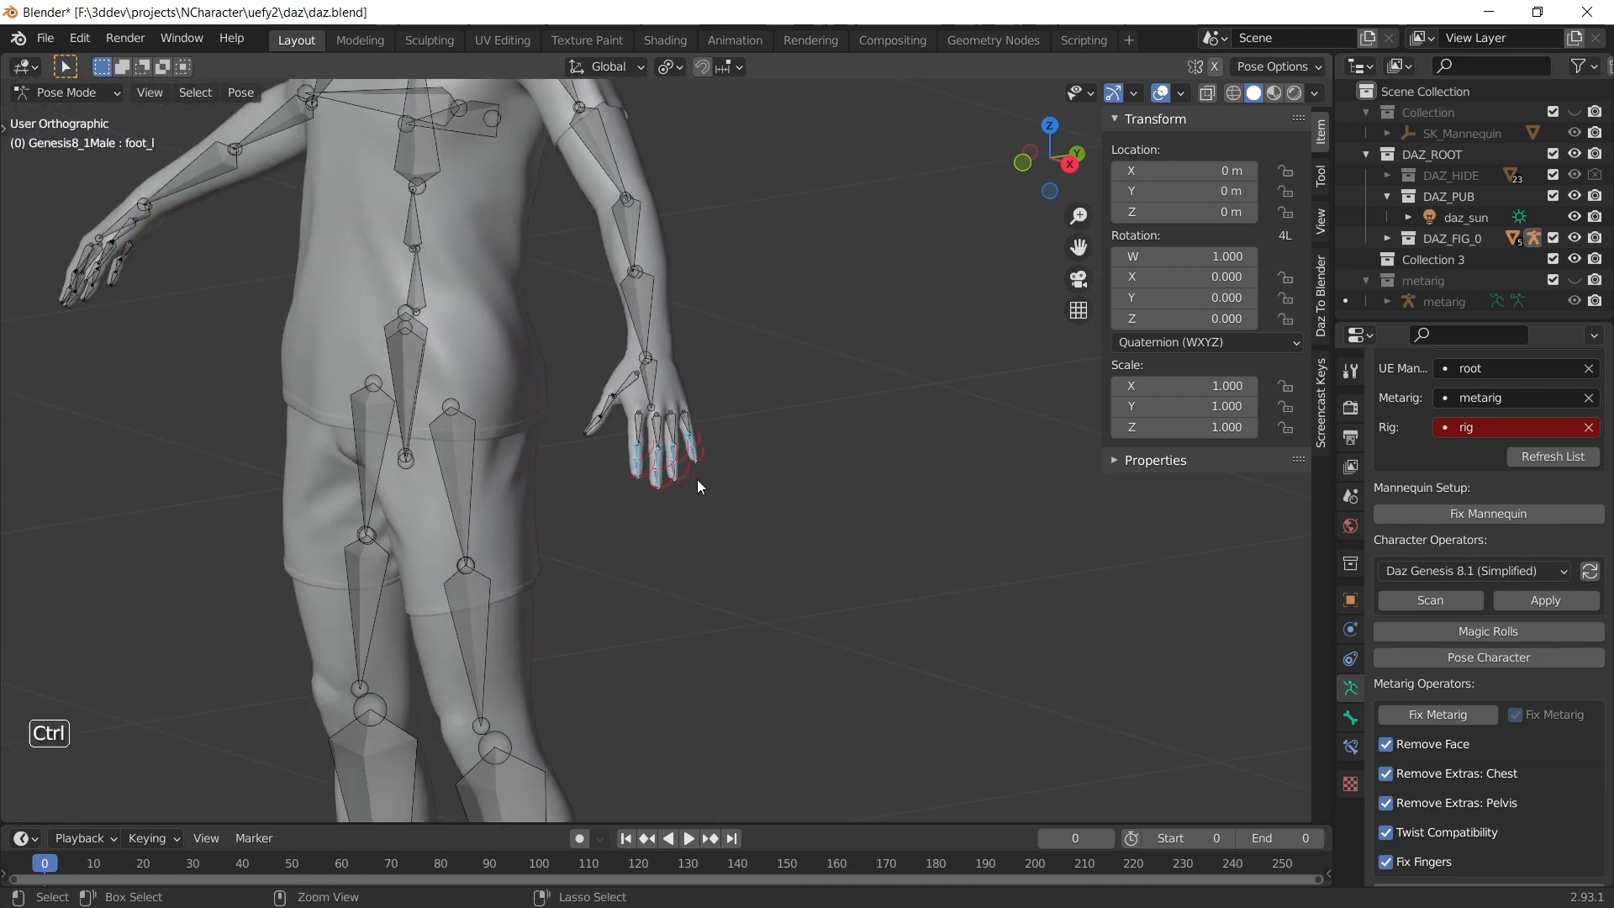
key("ctrl+c")
key("ctrl+shift+v")
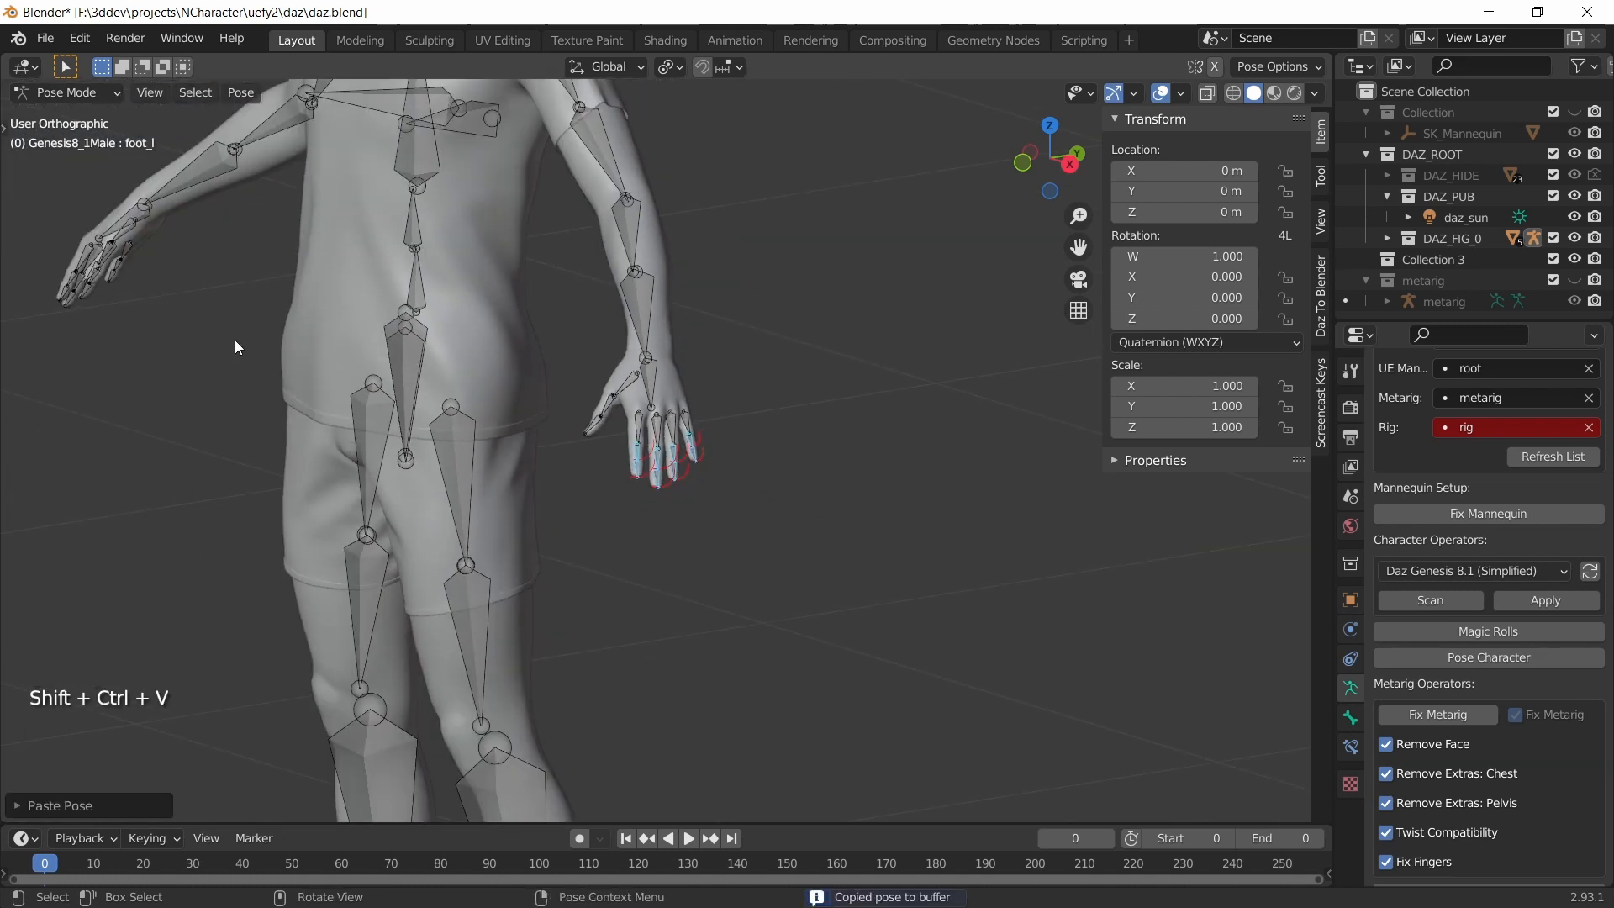
middle_click_drag(357, 472, 580, 458)
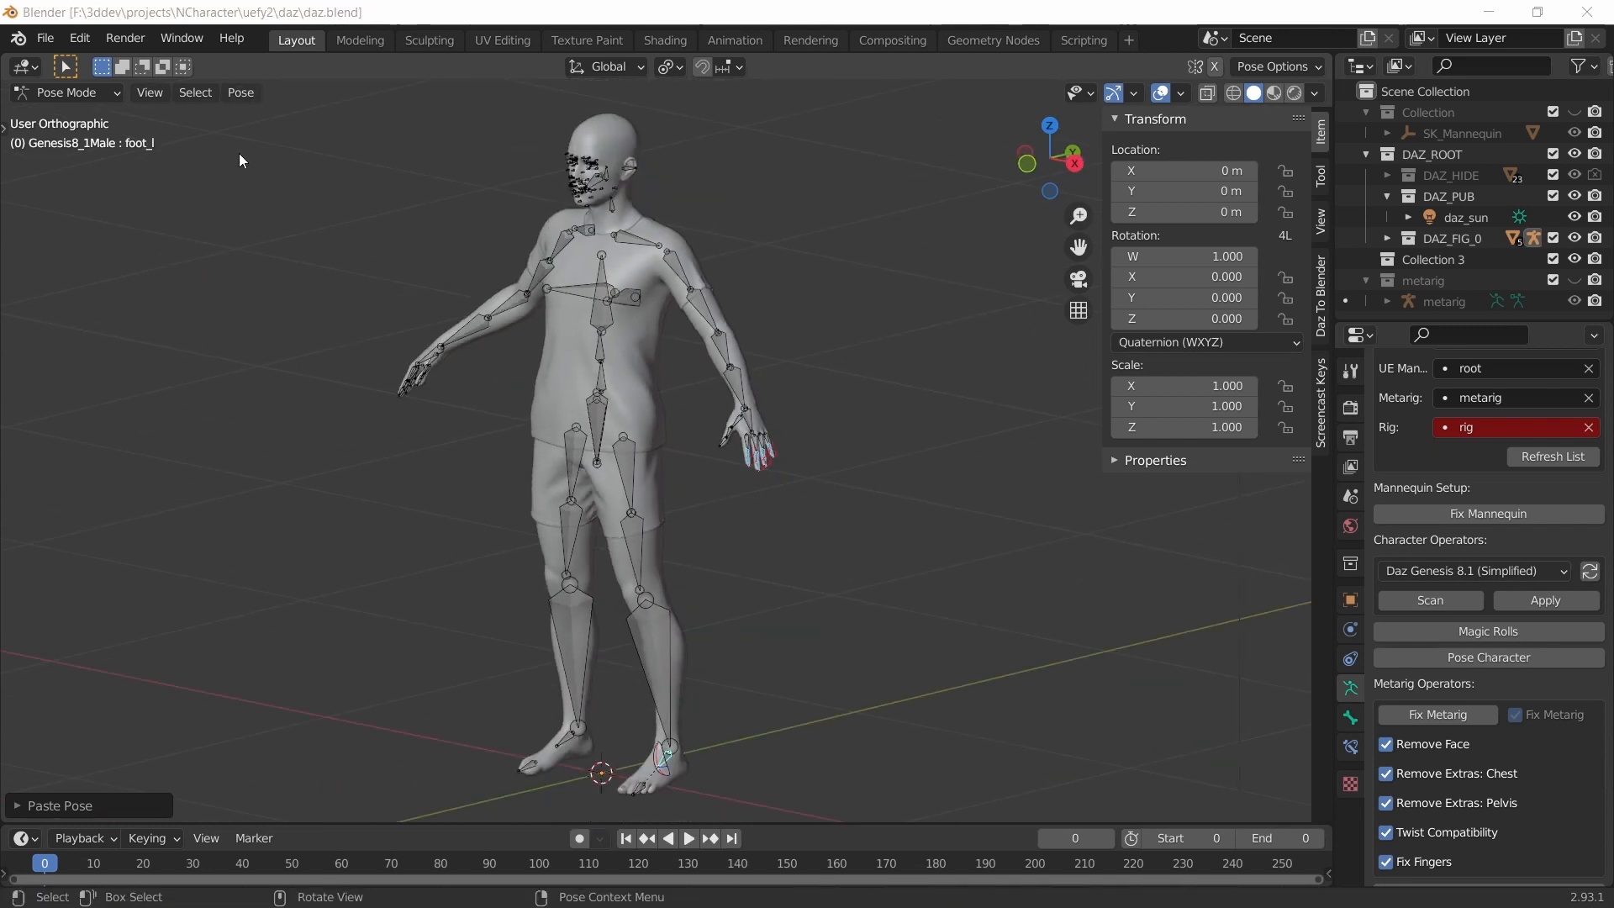
- Compare the armature's rest pose in Edit Mode with its posed state, deselect all bones, and switch to Object Mode
left_click(67, 93)
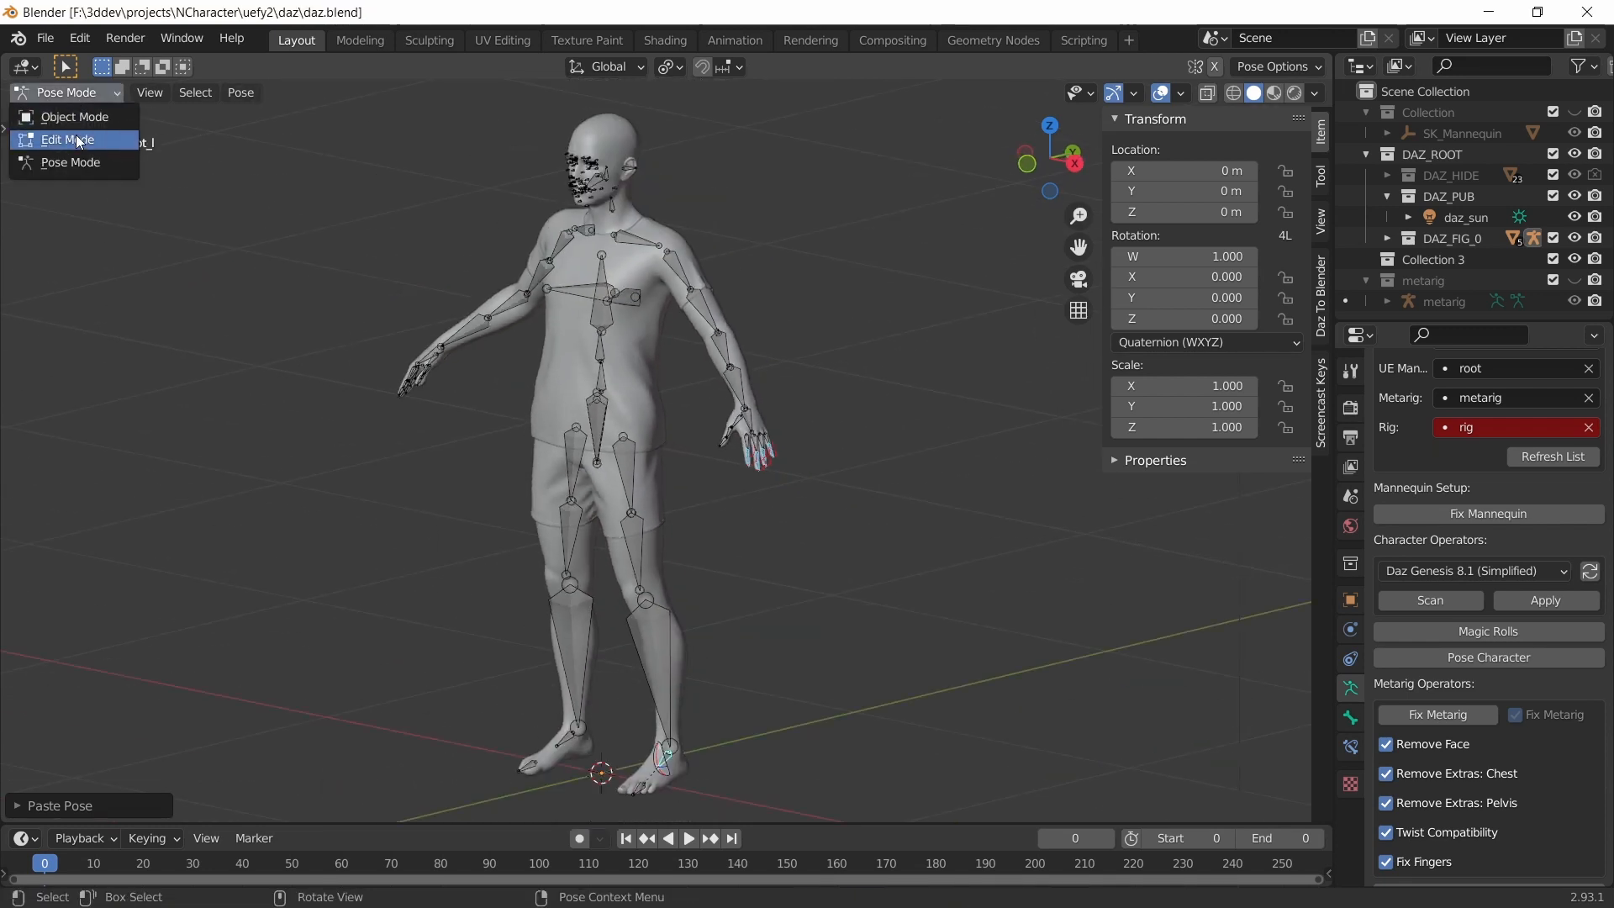
left_click(72, 137)
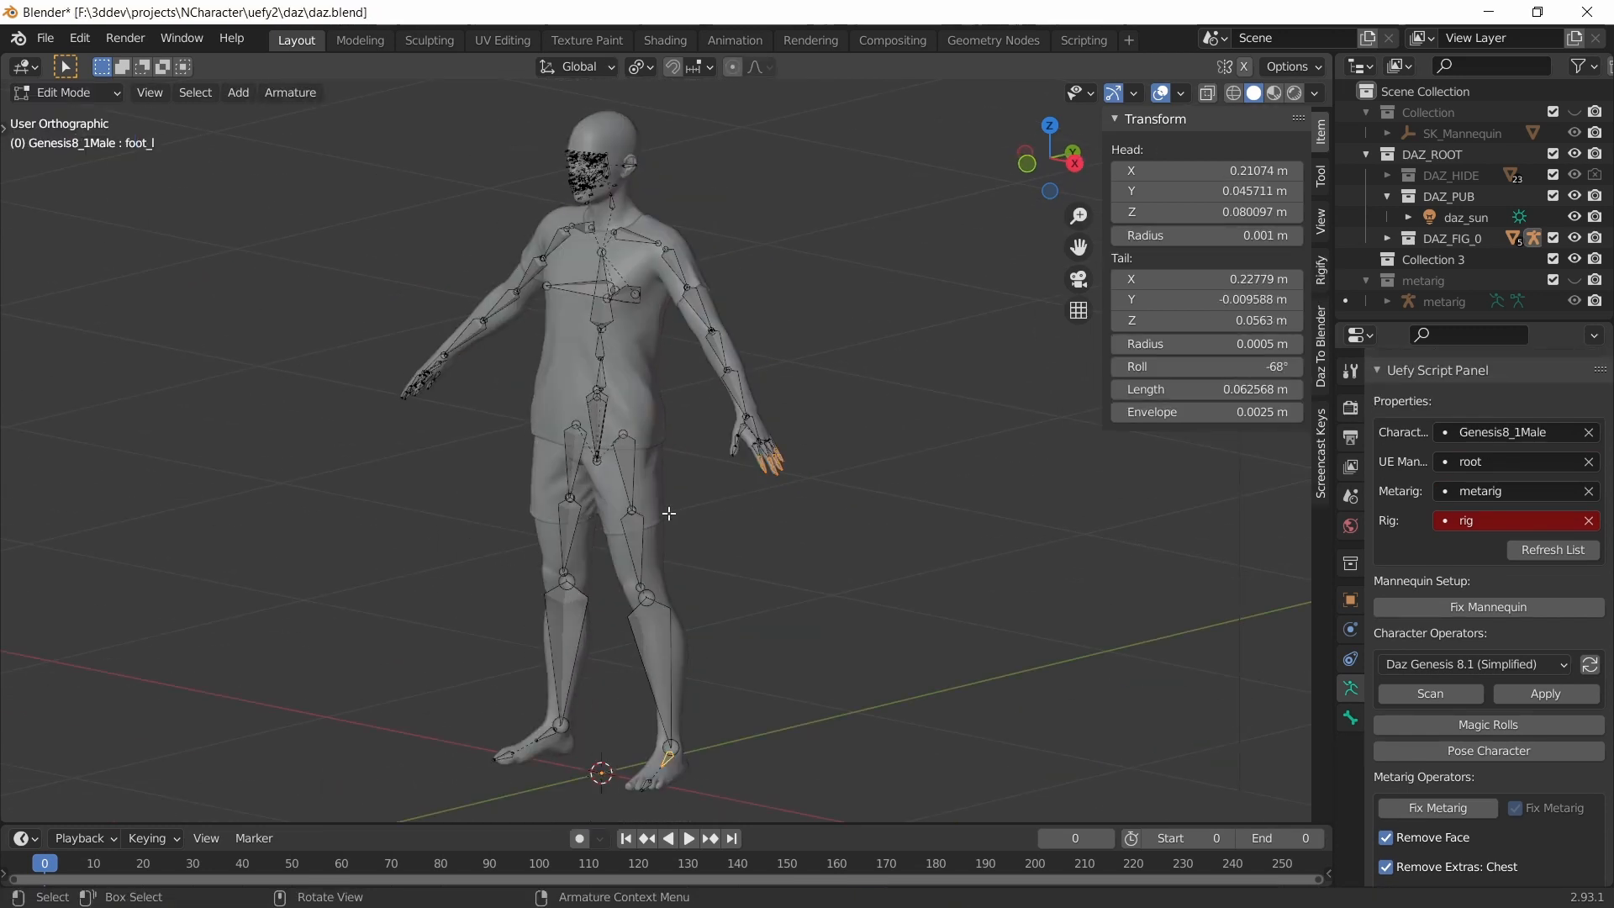
key("alt+a")
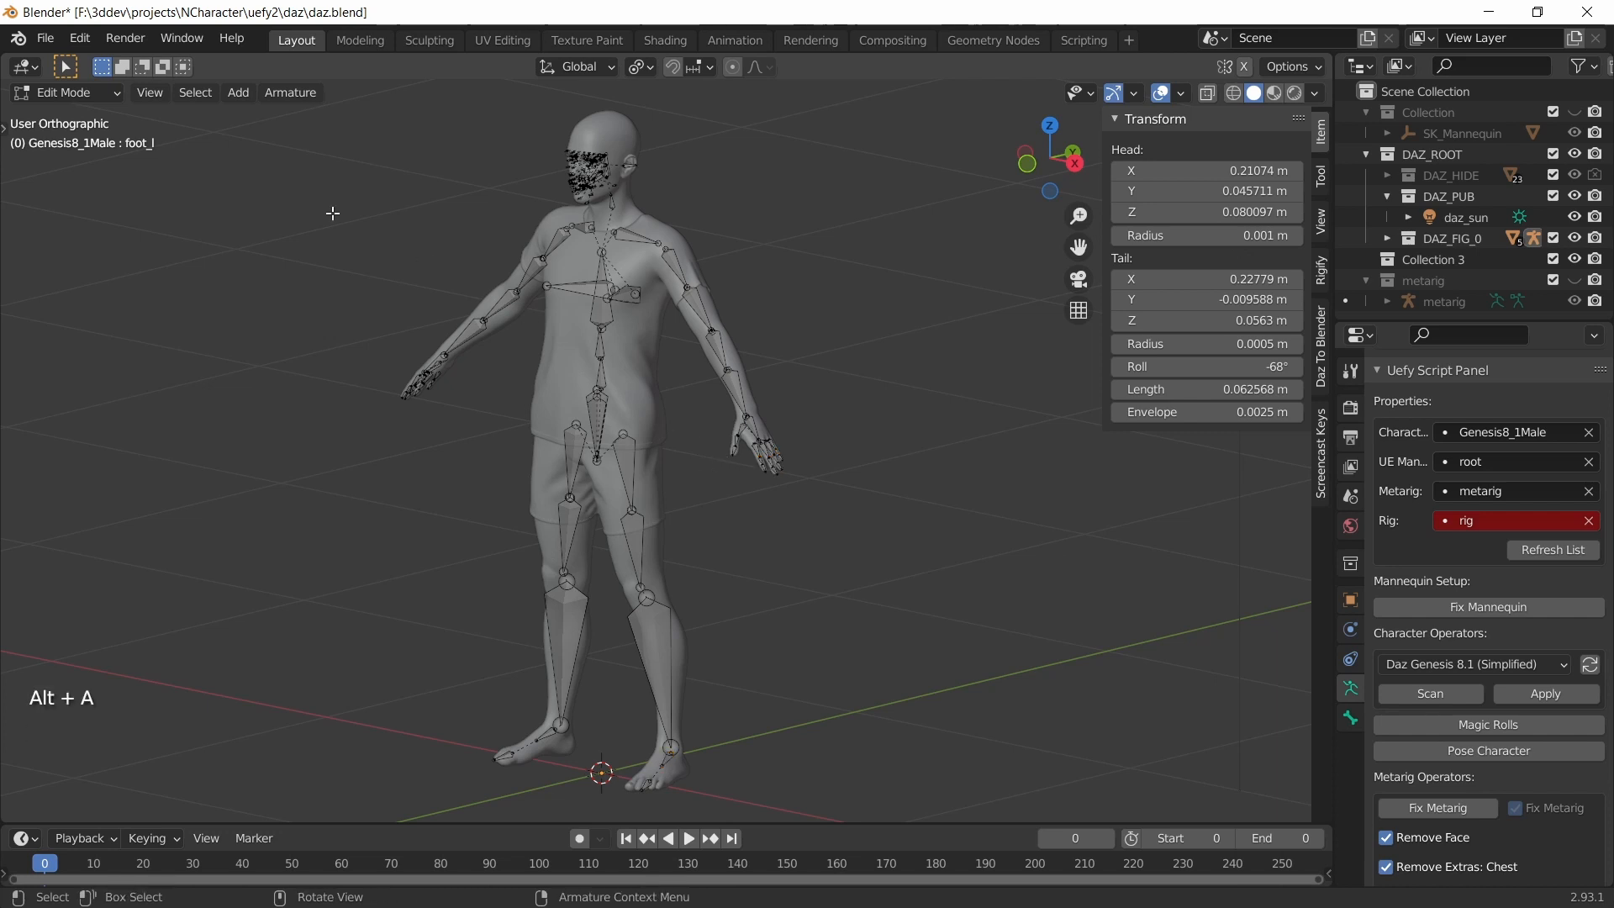
left_click(64, 94)
left_click(76, 163)
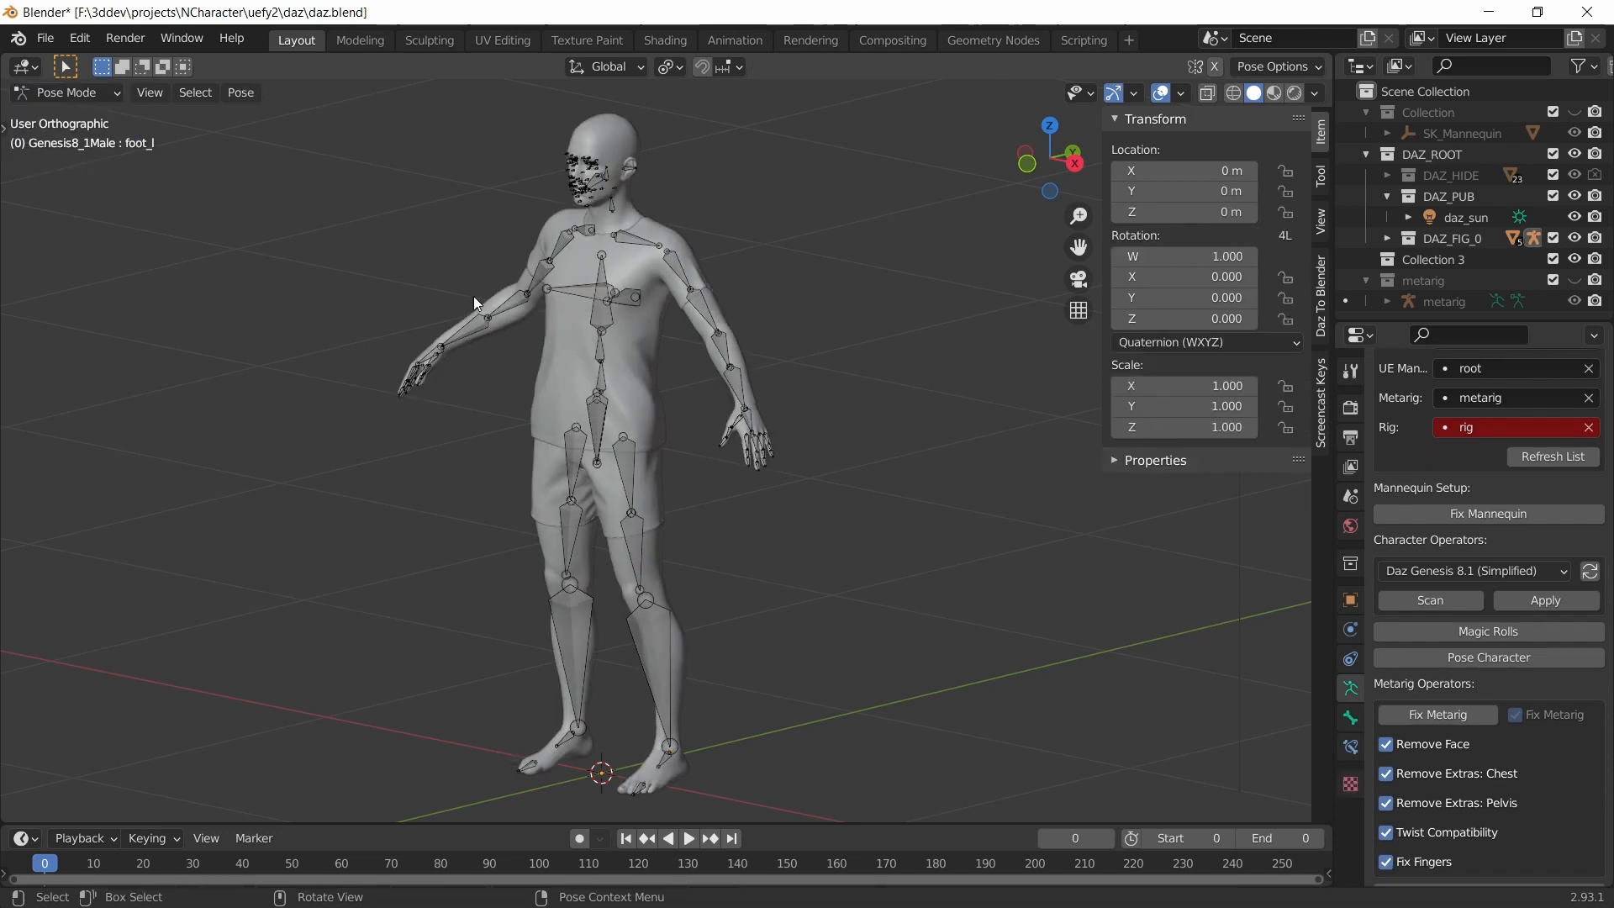
left_click(84, 91)
left_click(80, 124)
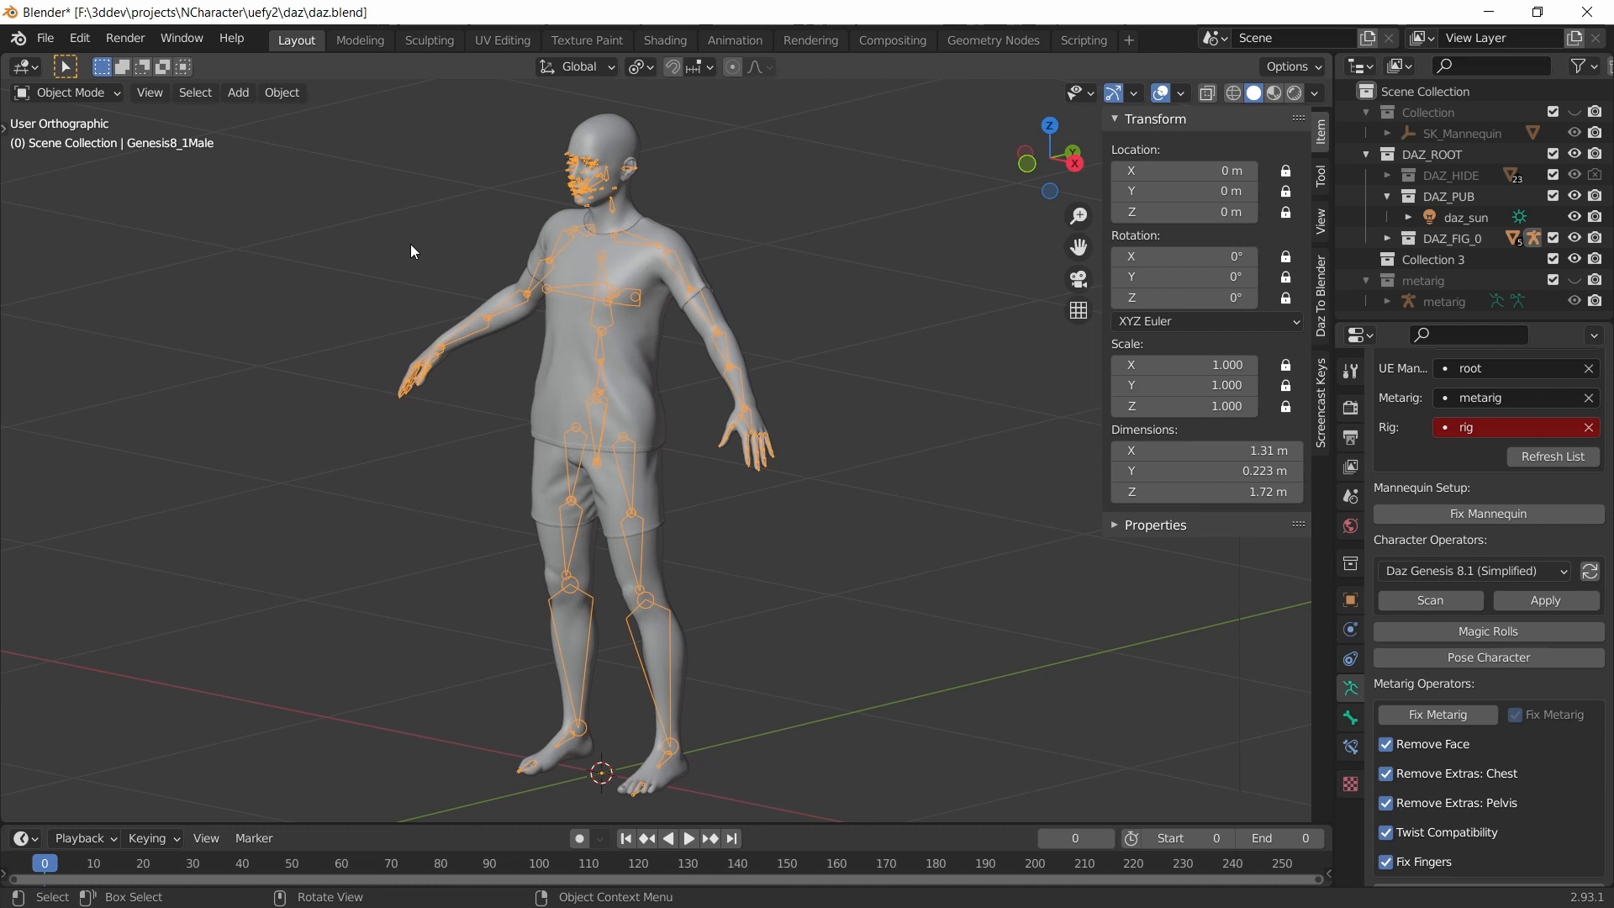
- Try to update the rest pose with the T-shirt mesh selected, using Uefy's Pose Update Tool
left_click(637, 336)
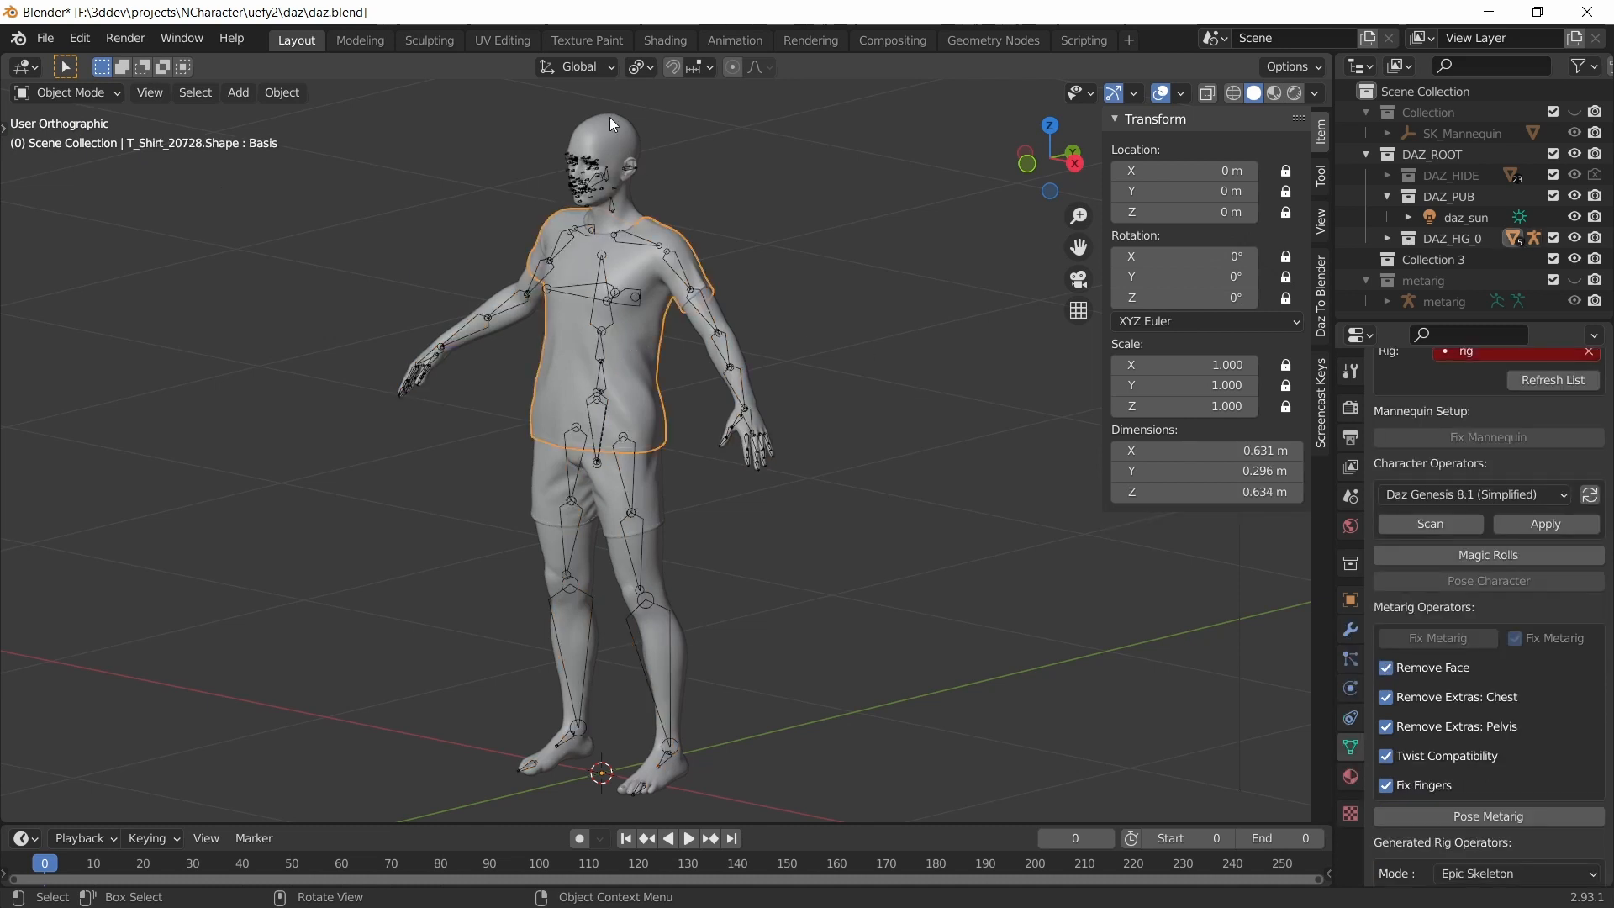
scroll(1533, 597, "down", 10)
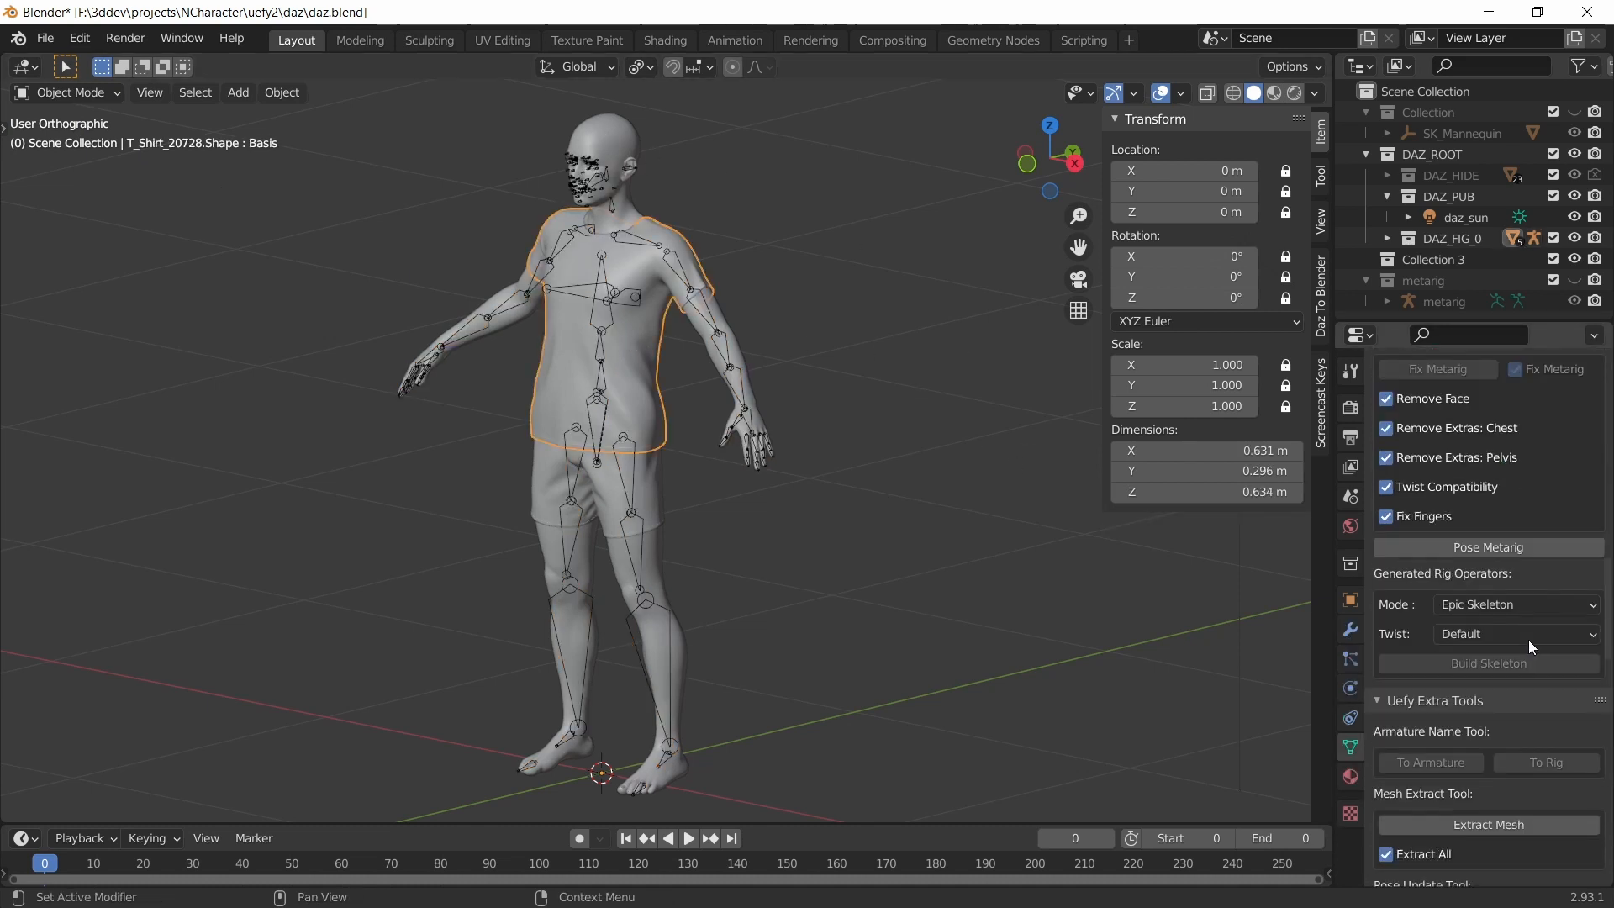
scroll(1542, 673, "down", 3)
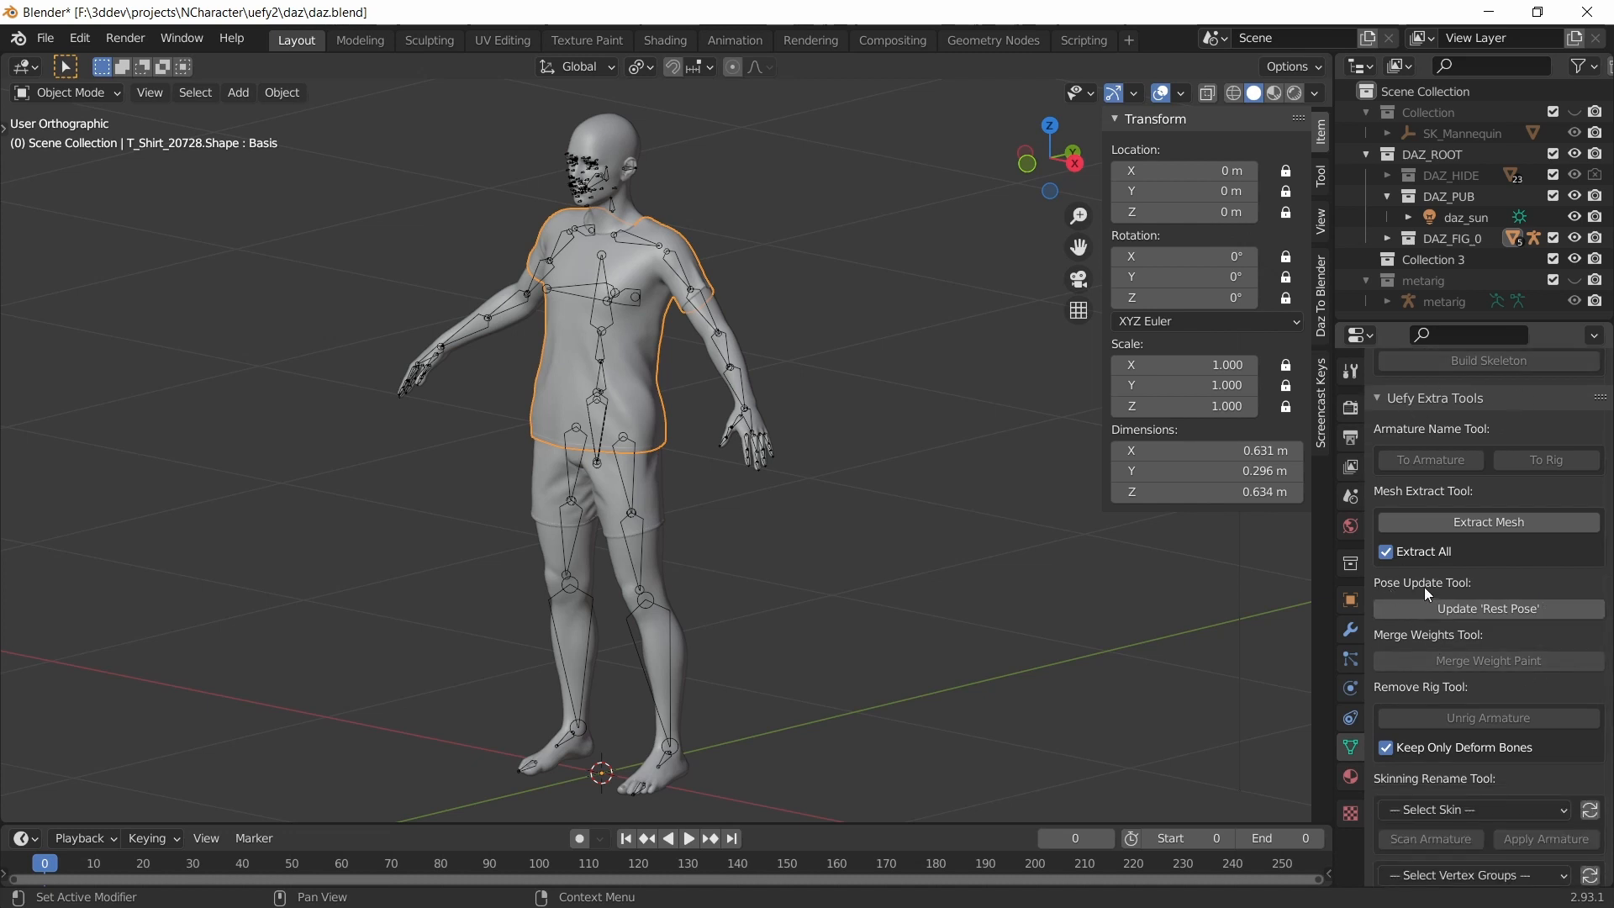
left_click(1489, 604)
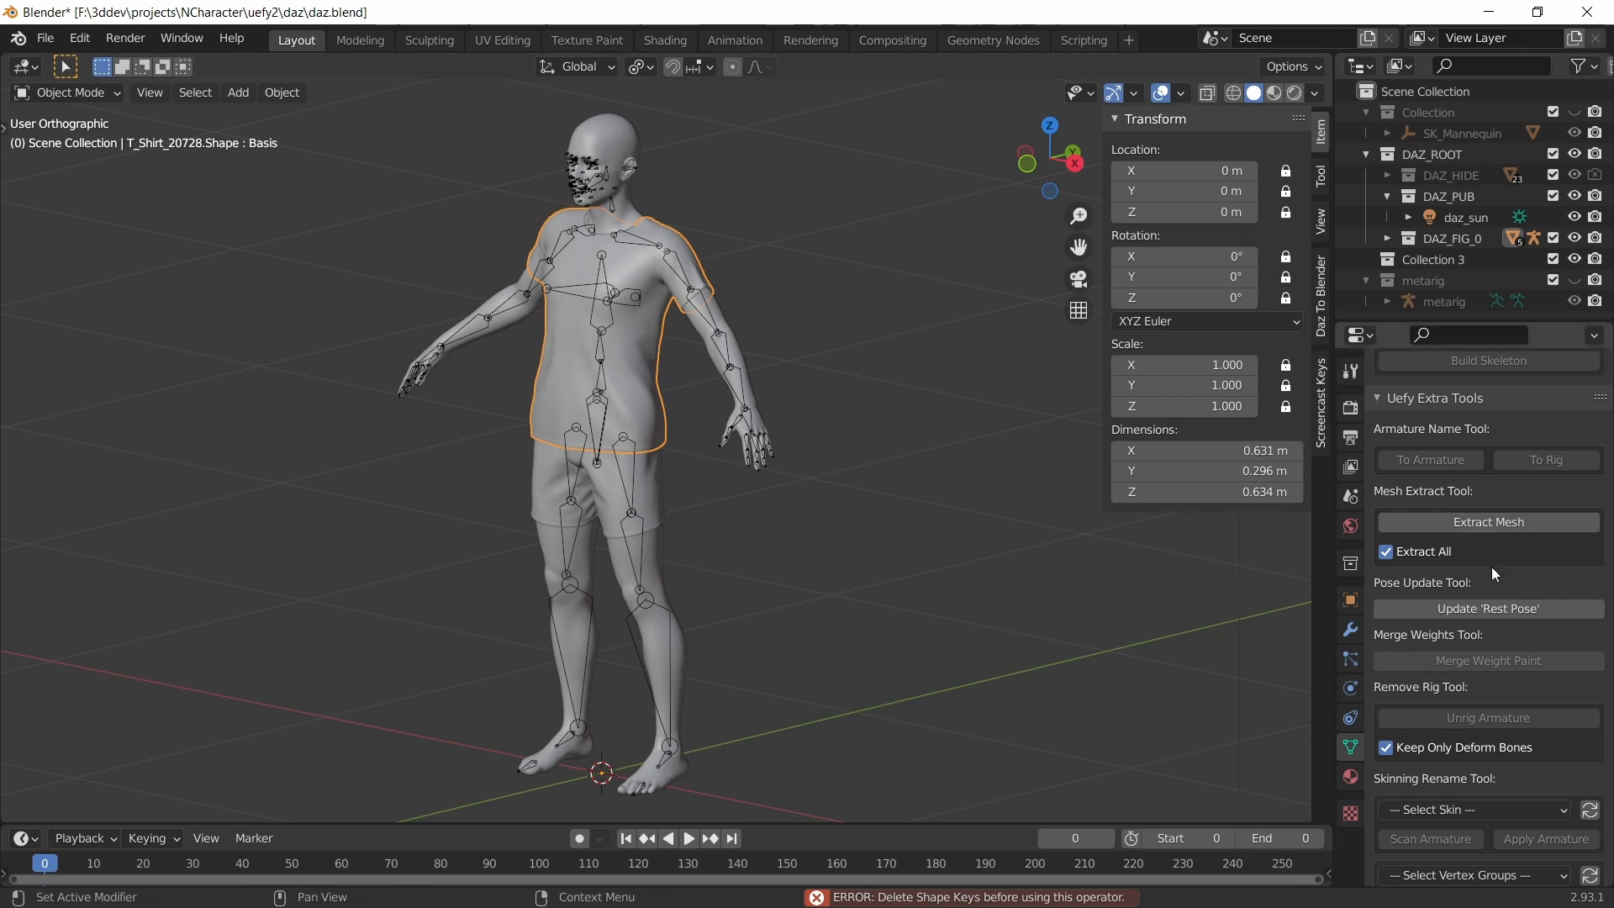
- Select the Genesis8_1Male armature and delete all shape keys of its meshes with Uefy's Shape Key Transfer Tool
scroll(1529, 598, "down", 10)
scroll(1528, 599, "down", 3)
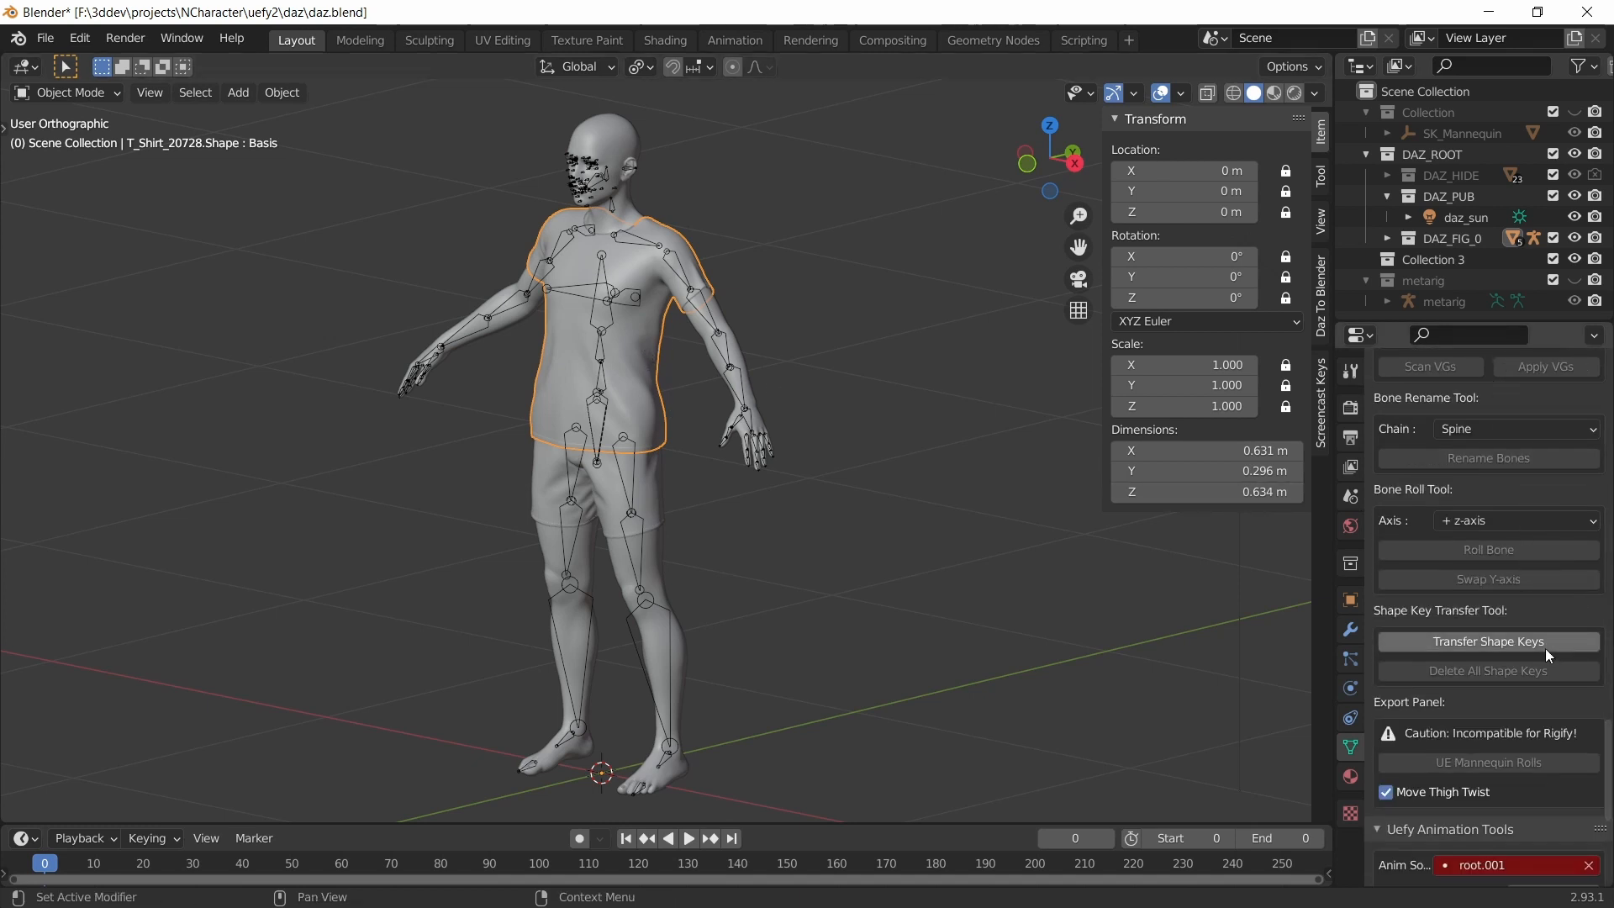
left_click(615, 293)
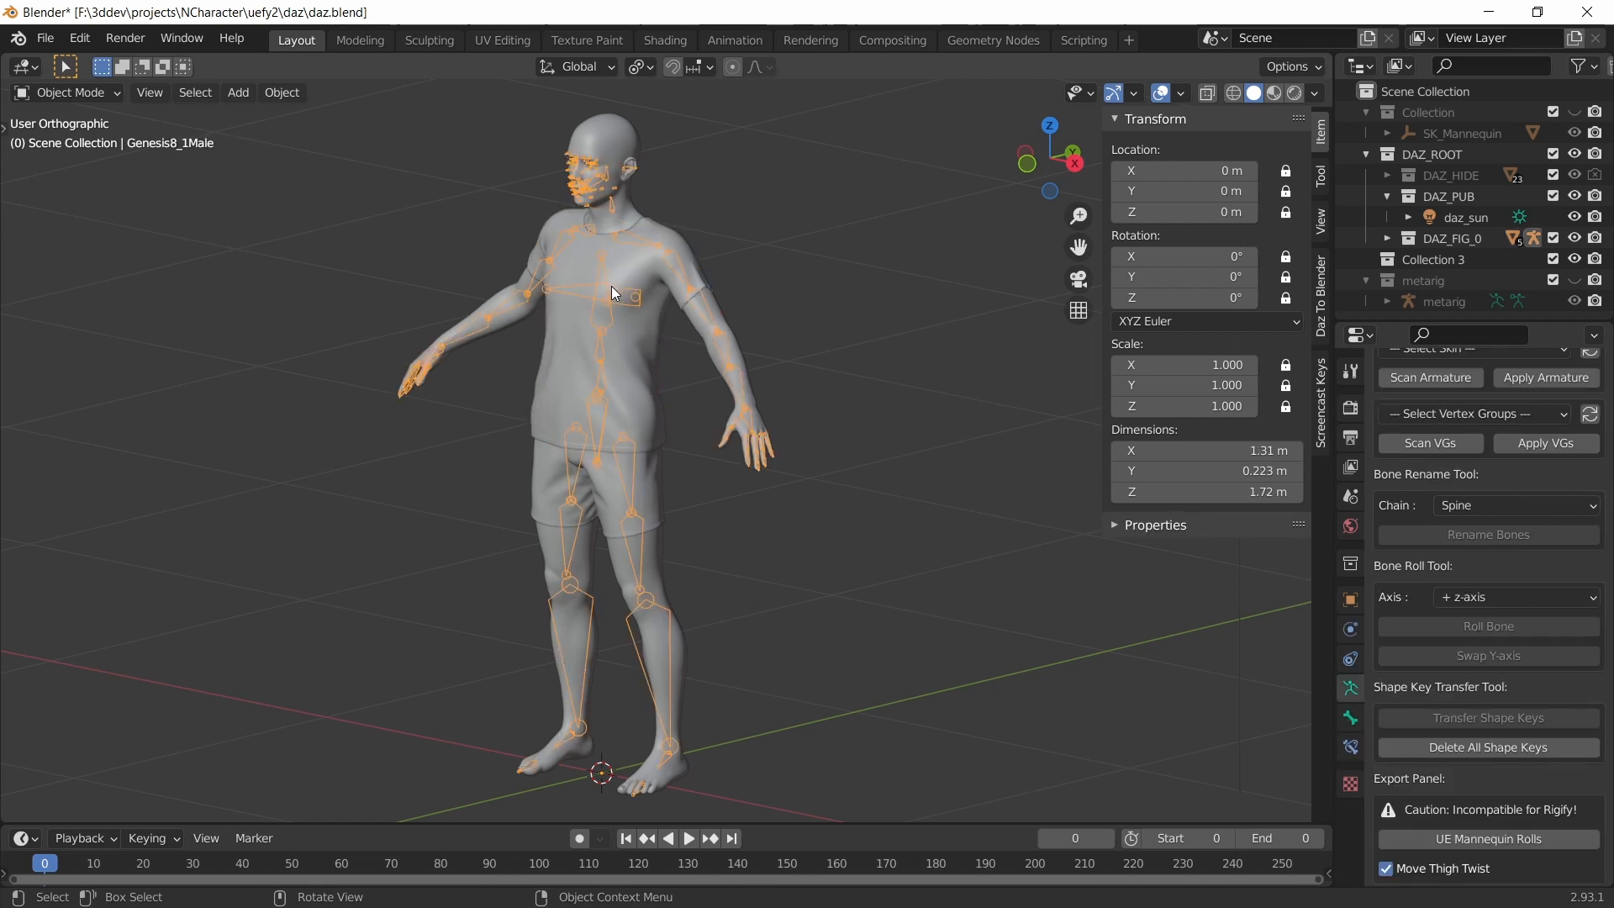
left_click(1465, 750)
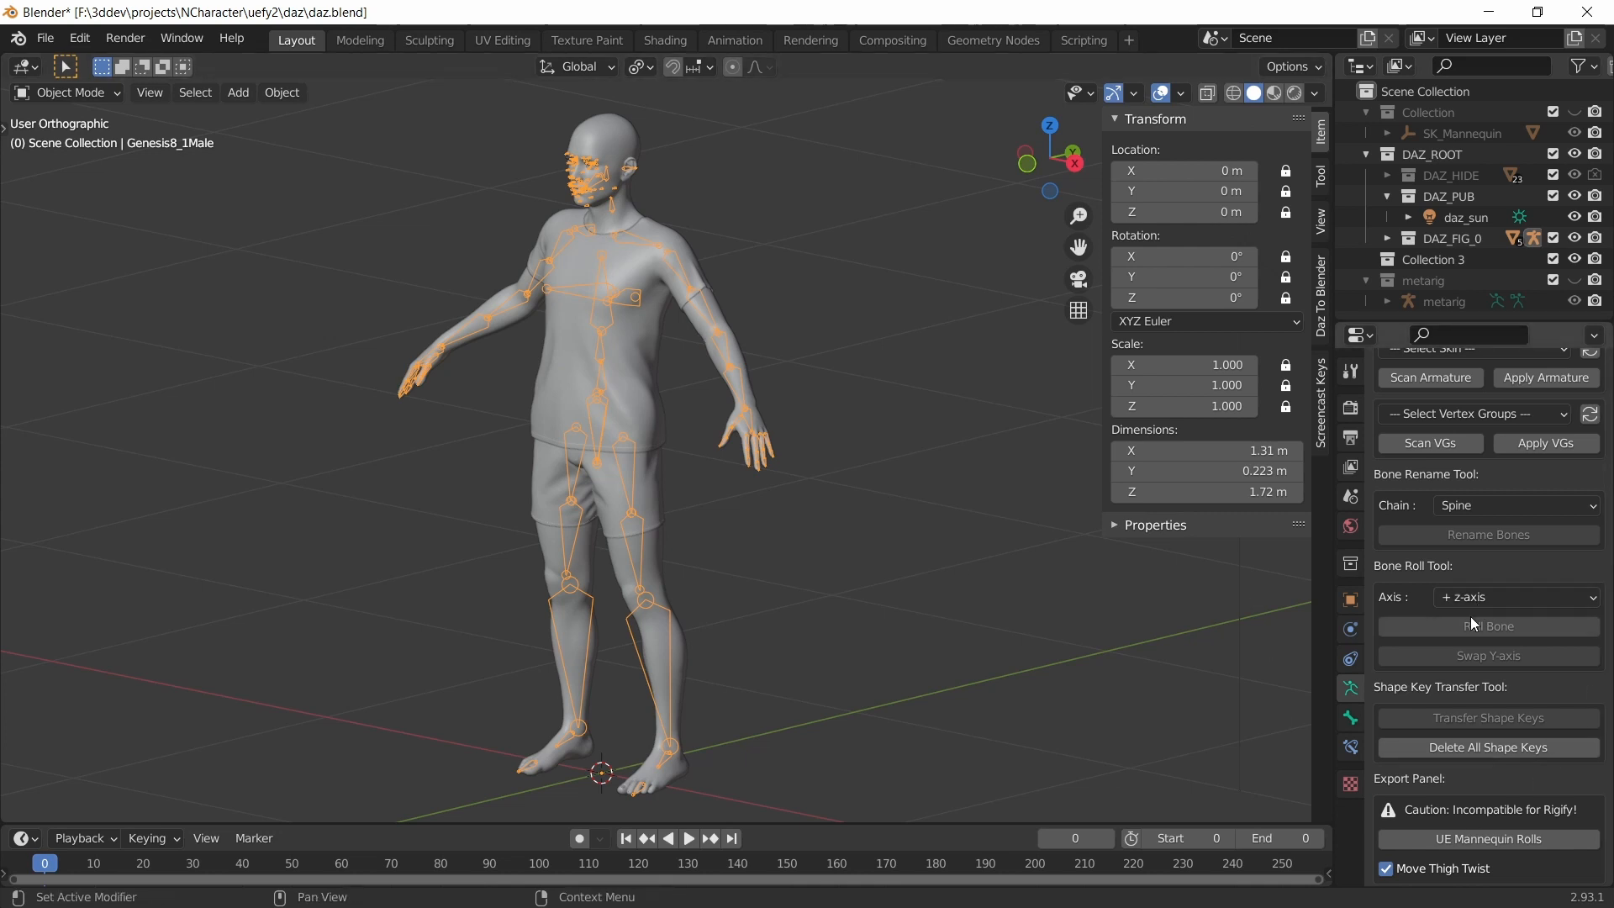
- Select the T-shirt mesh and update the character's rest pose to the current pose with Uefy's Pose Update Tool
scroll(1502, 590, "up", 10)
scroll(1505, 577, "up", 8)
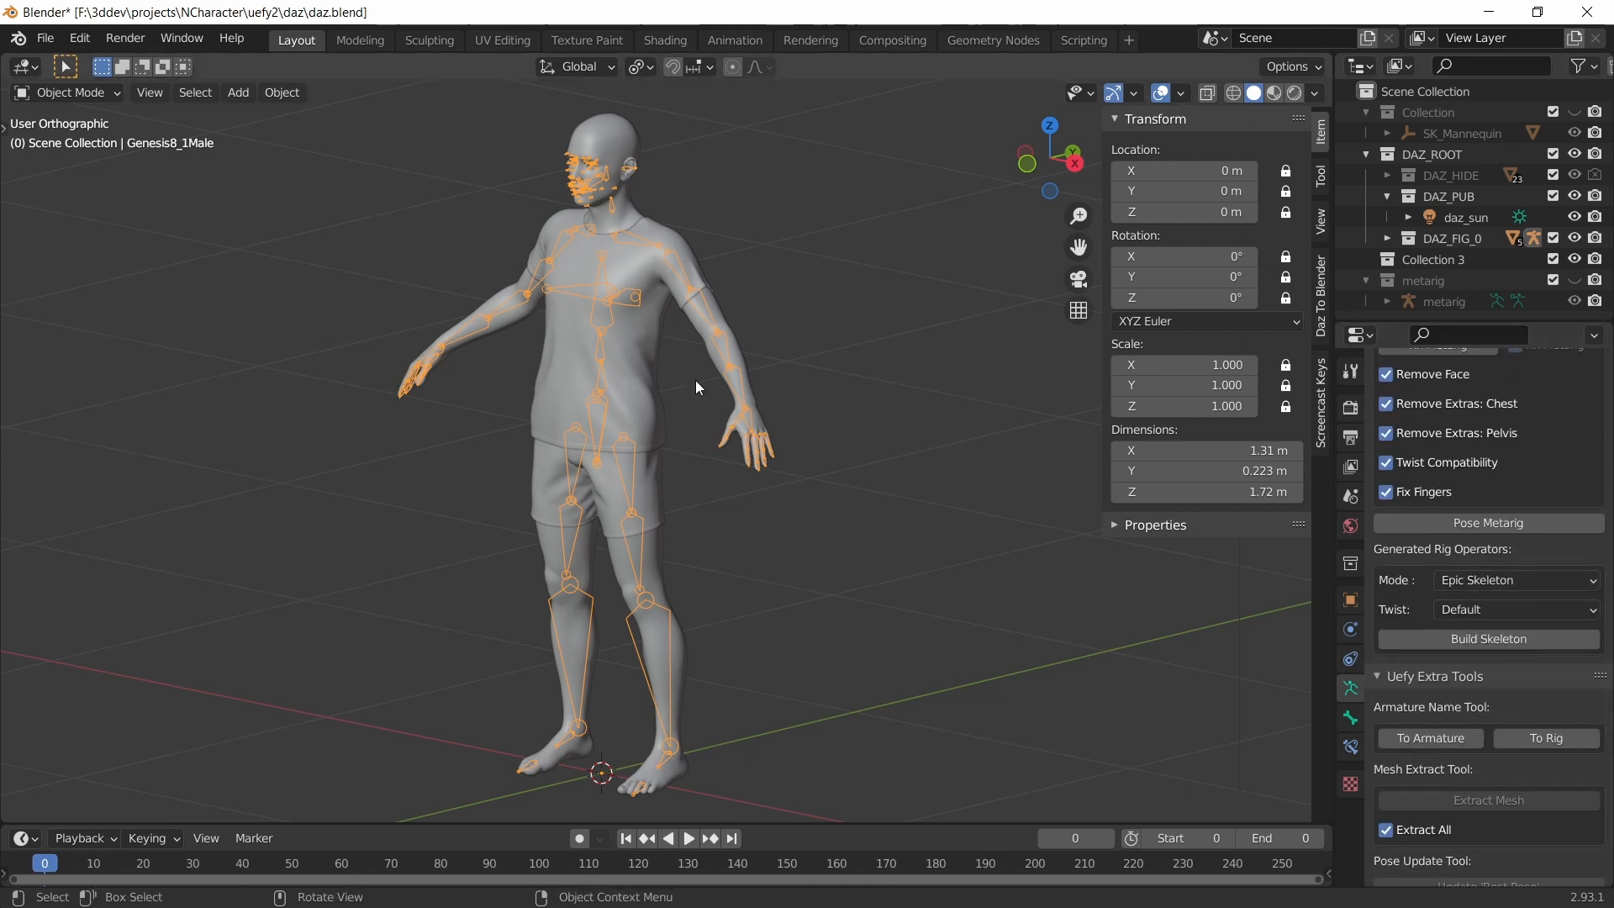
left_click(647, 286)
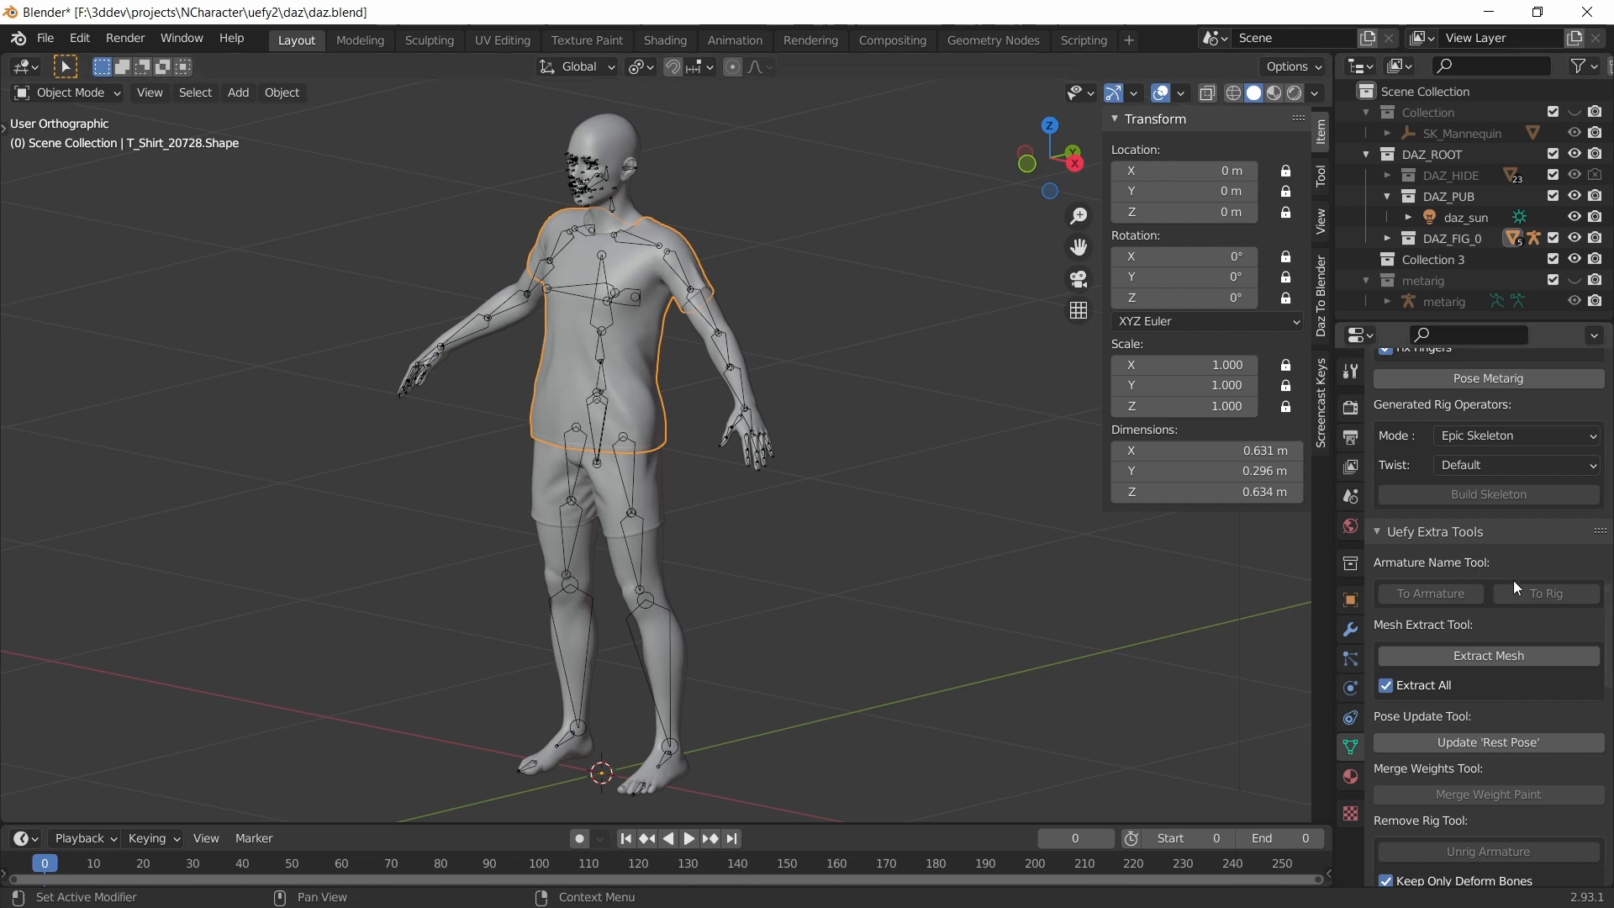
scroll(1507, 567, "down", 4)
left_click(1466, 612)
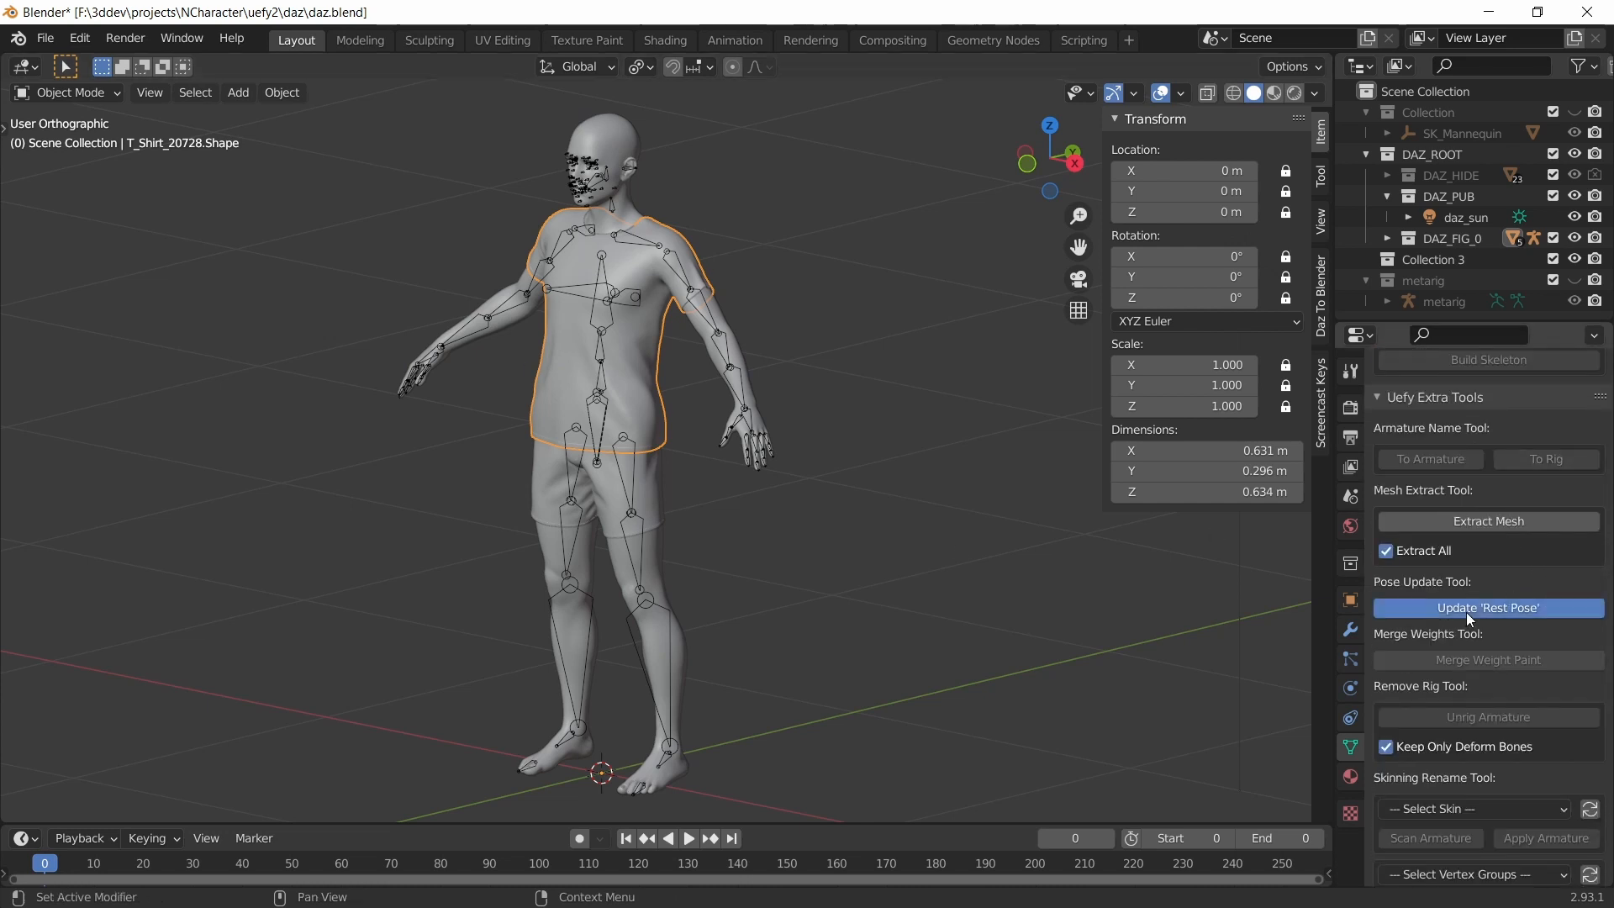
middle_click_drag(616, 496, 601, 455)
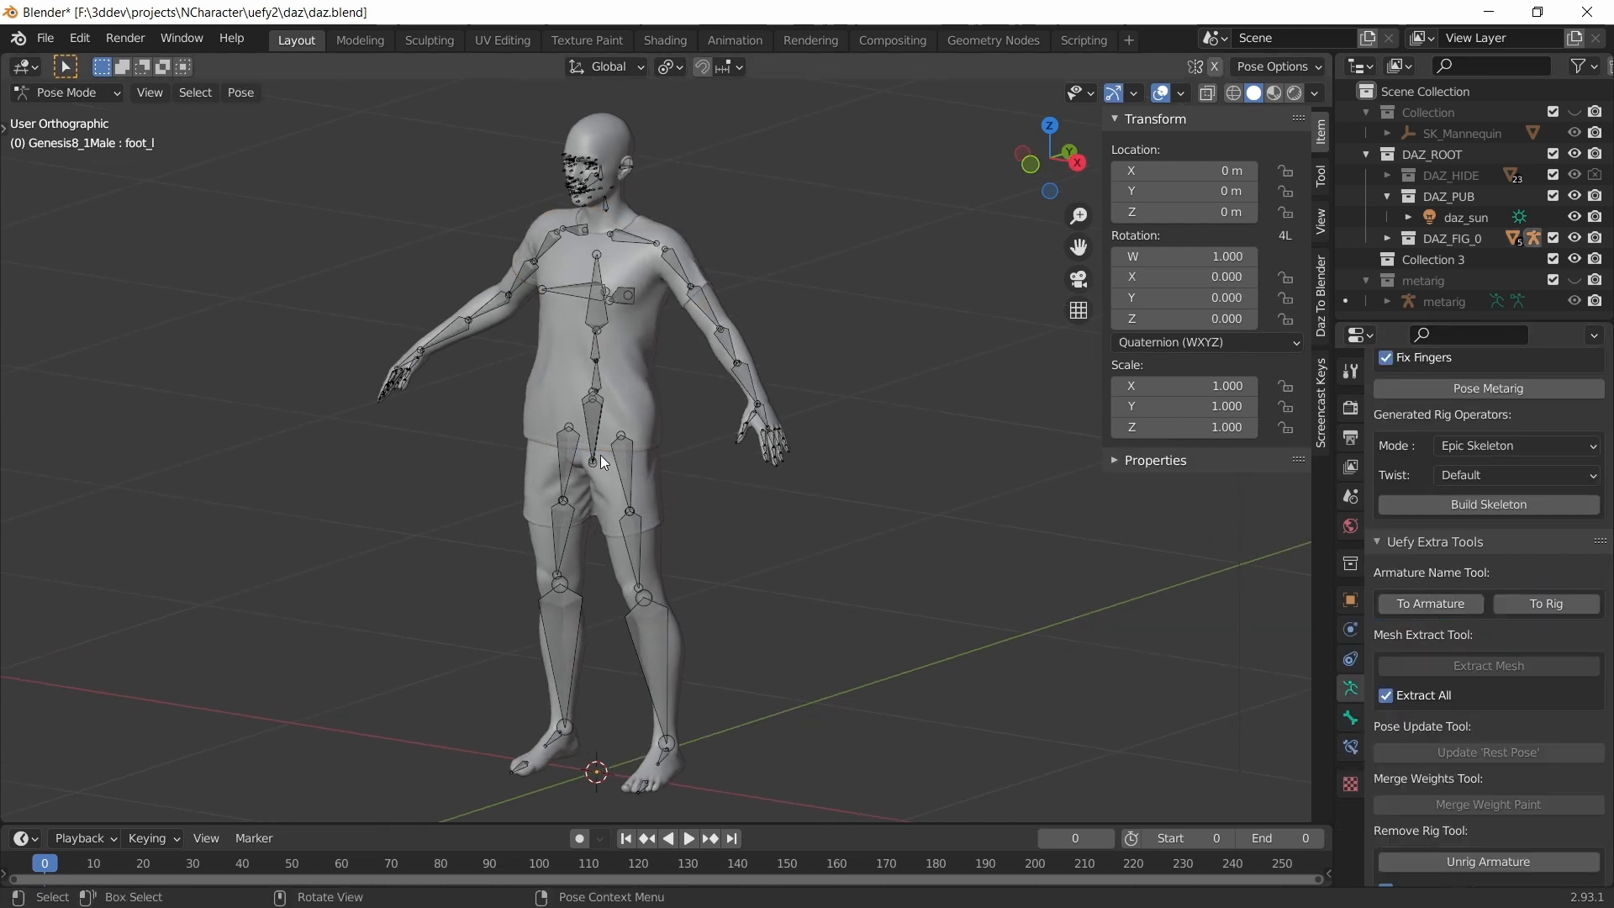
- Check the updated rest pose by comparing the armature in Edit Mode and Pose Mode
left_click(50, 93)
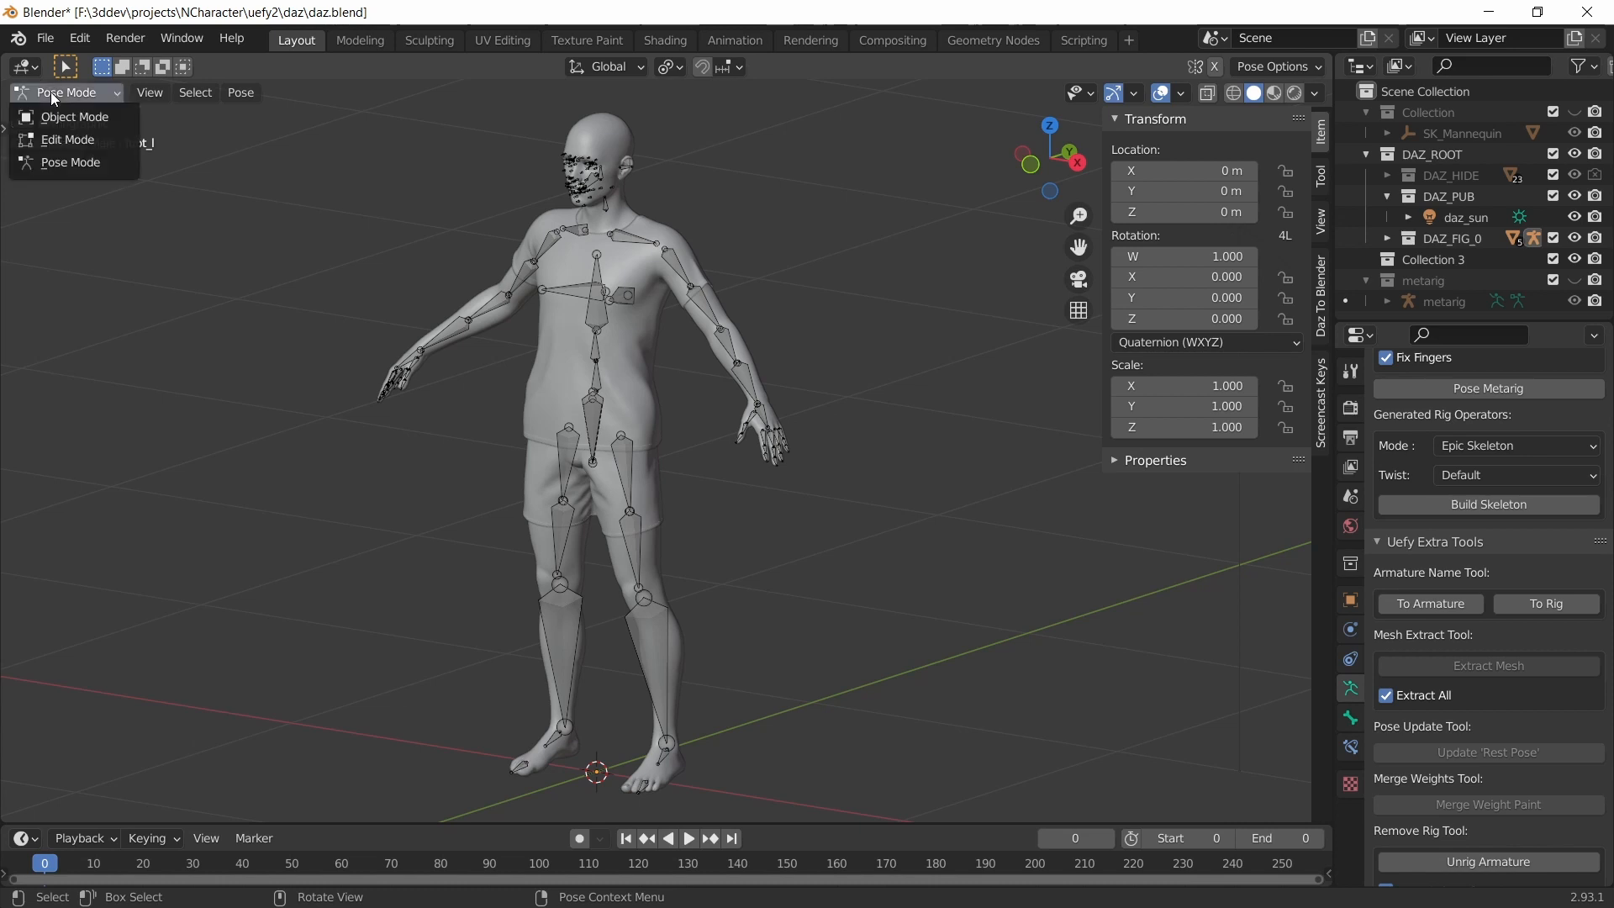
left_click(62, 142)
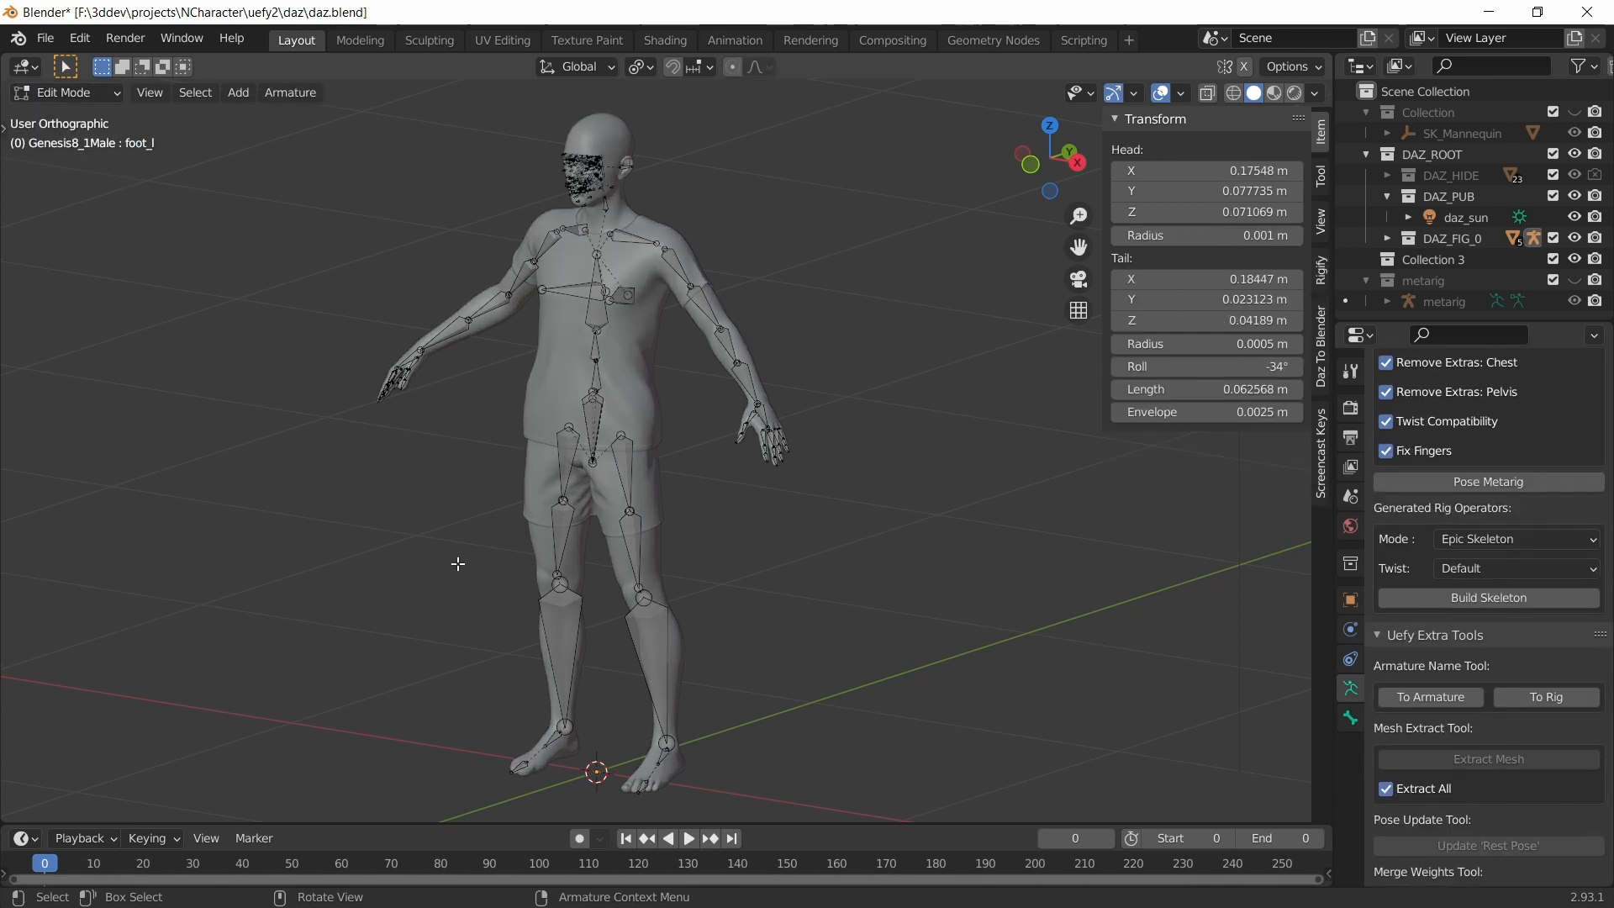
left_click(81, 90)
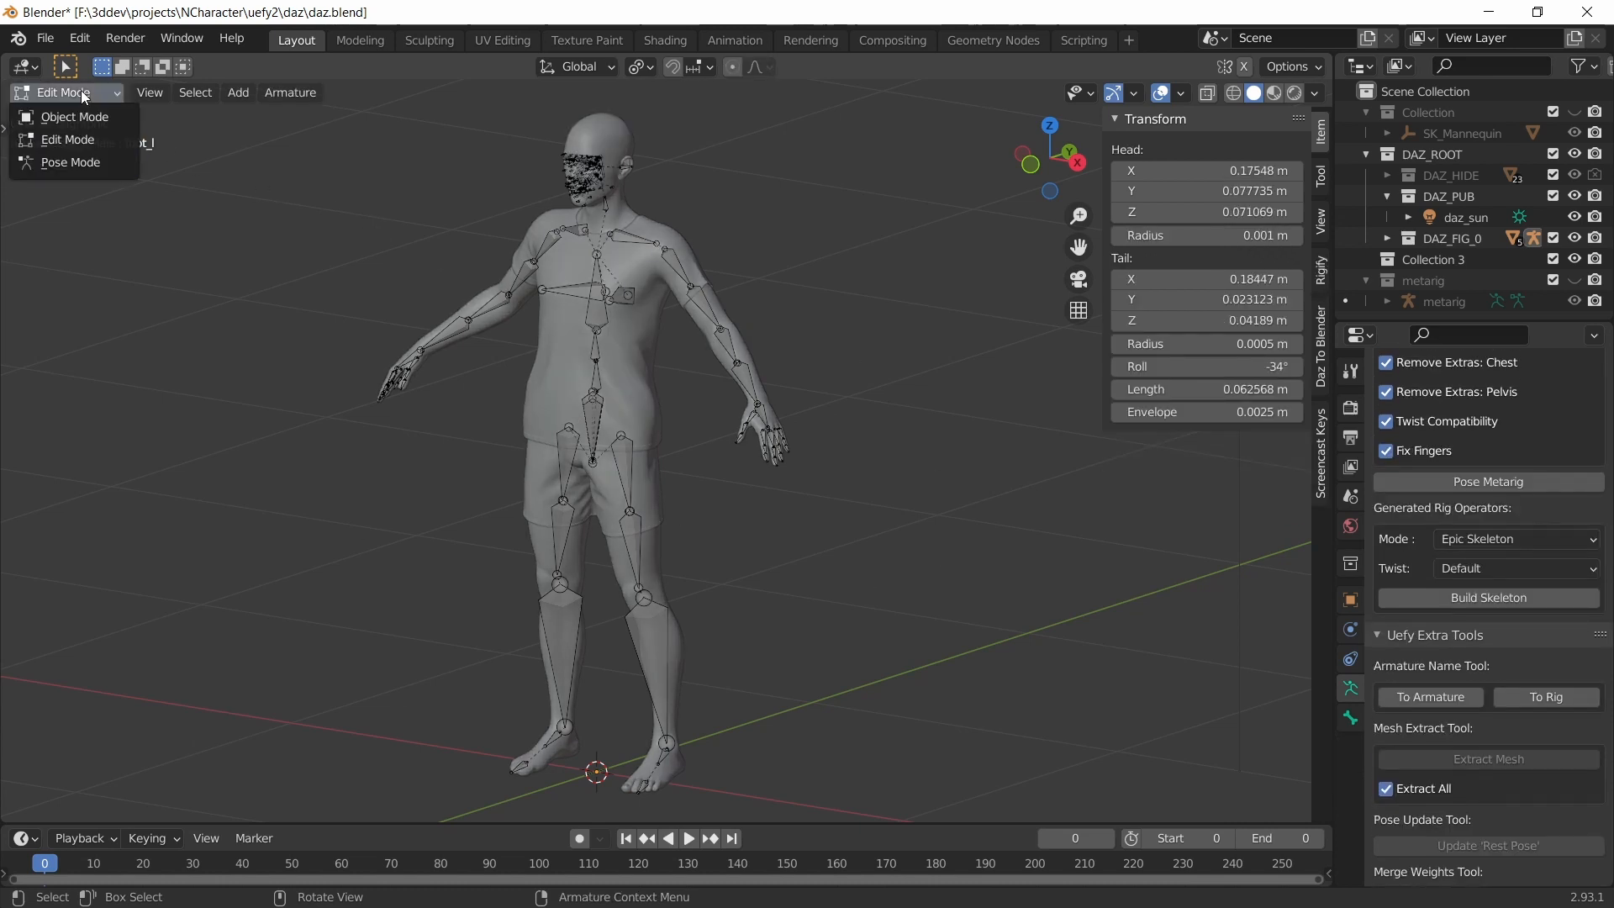
left_click(65, 165)
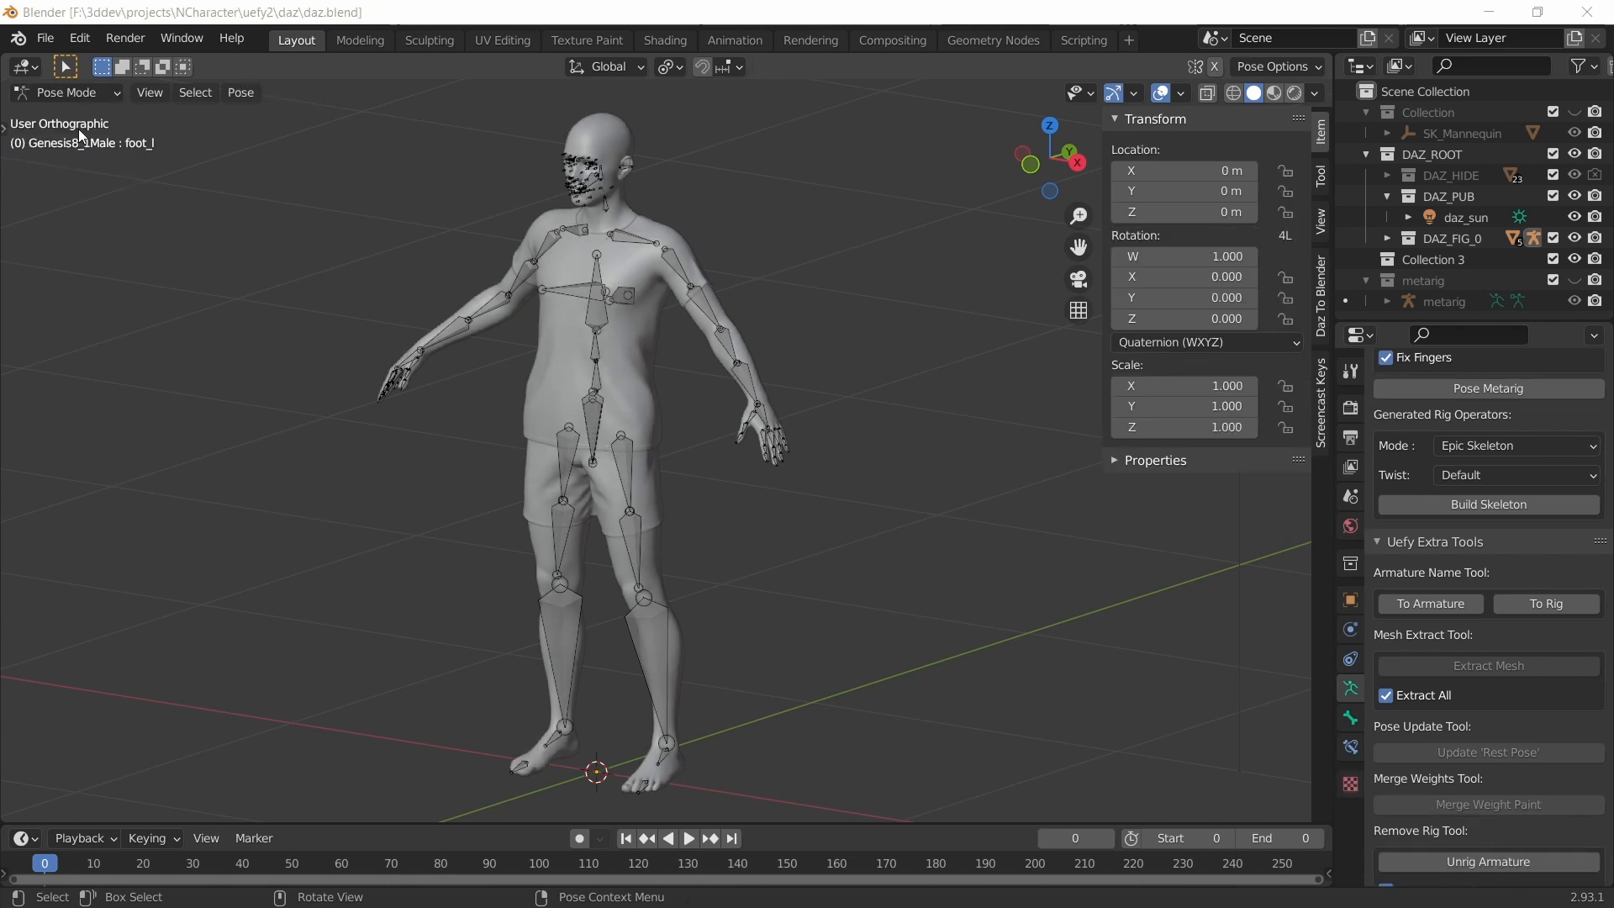
- In Edit Mode, raise the ball_l bone's tail in front view to about X 0.199 m, Z 0.005 m, and set its roll to -9.5°
left_click(89, 93)
middle_click_drag(677, 803, 682, 557, "shift")
scroll(681, 556, "up", 5)
middle_click_drag(694, 615, 646, 379, "shift")
scroll(631, 412, "up", 4)
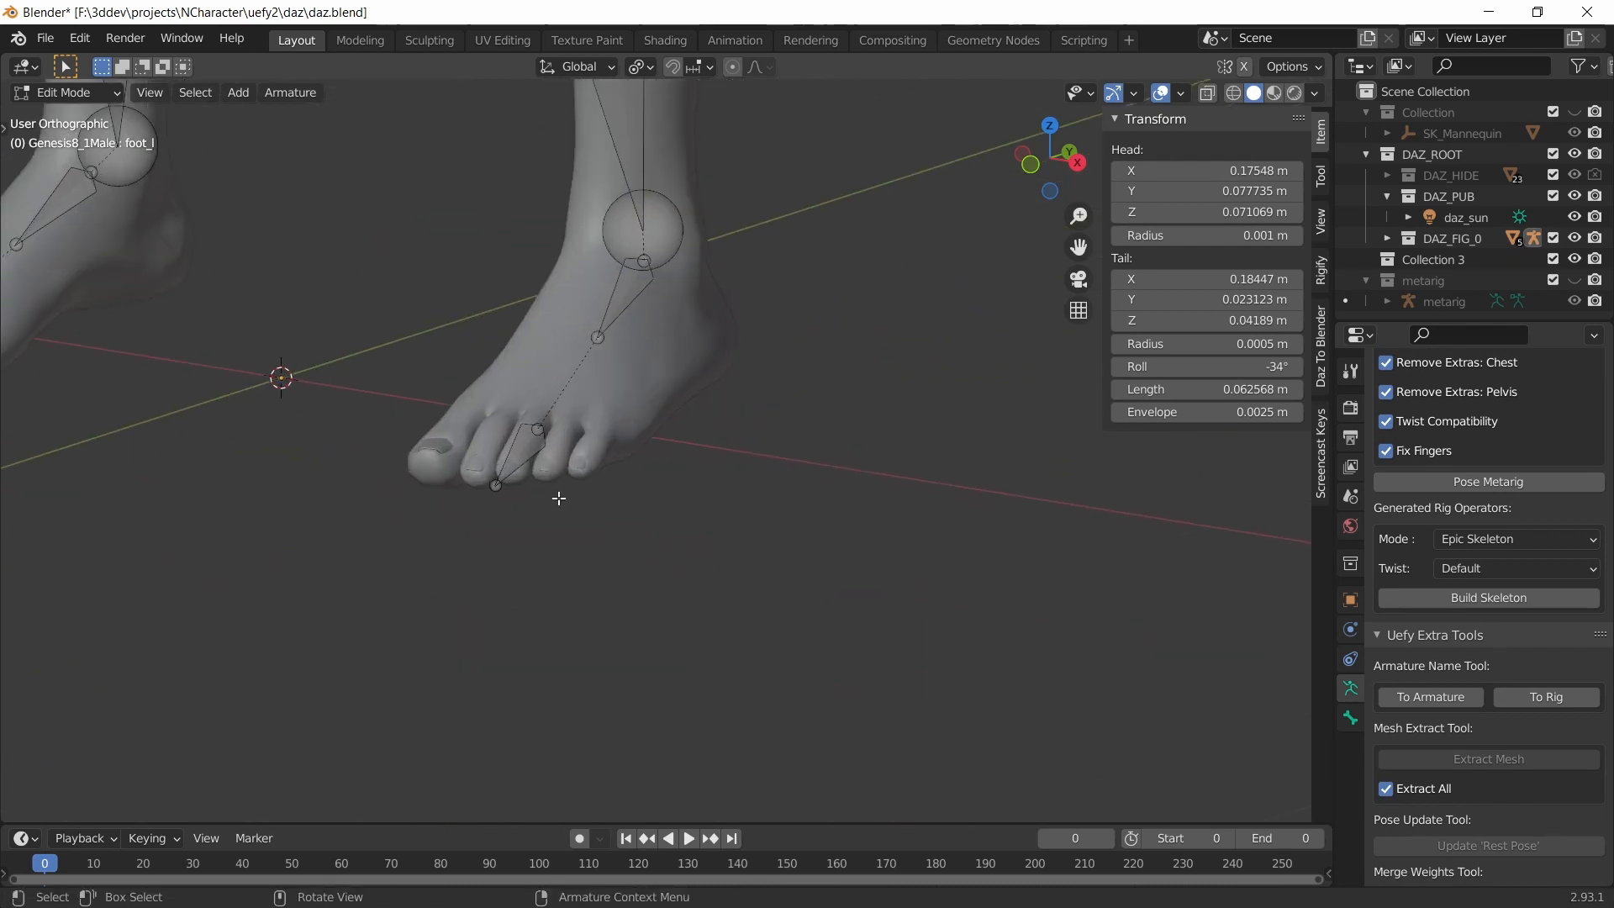
key("KP_1")
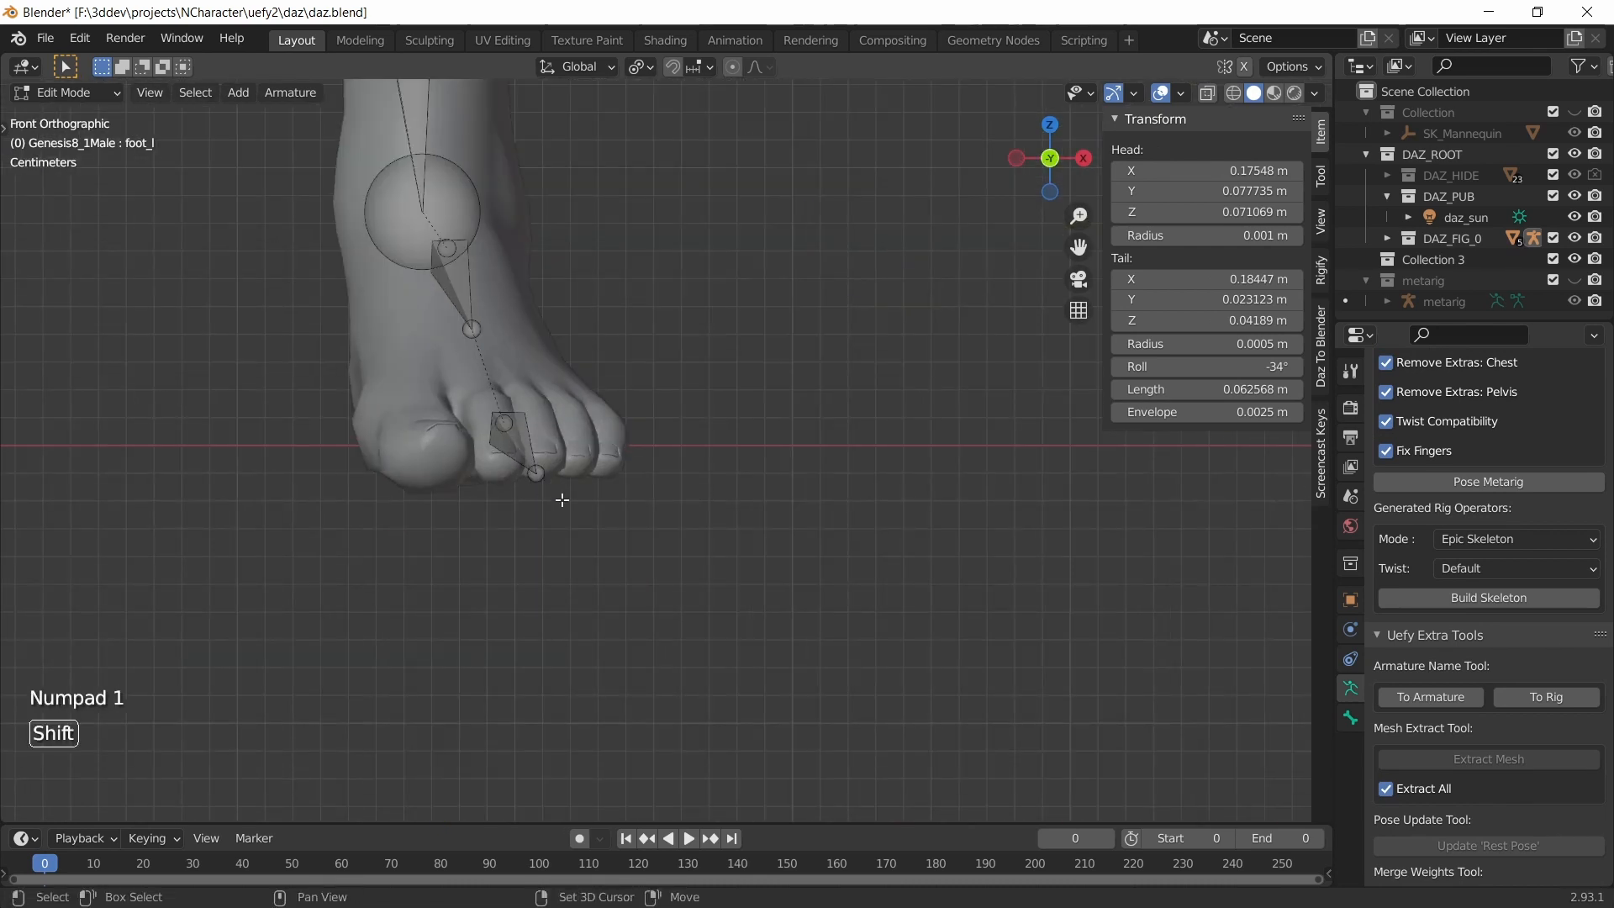
middle_click_drag(562, 500, 563, 537, "shift")
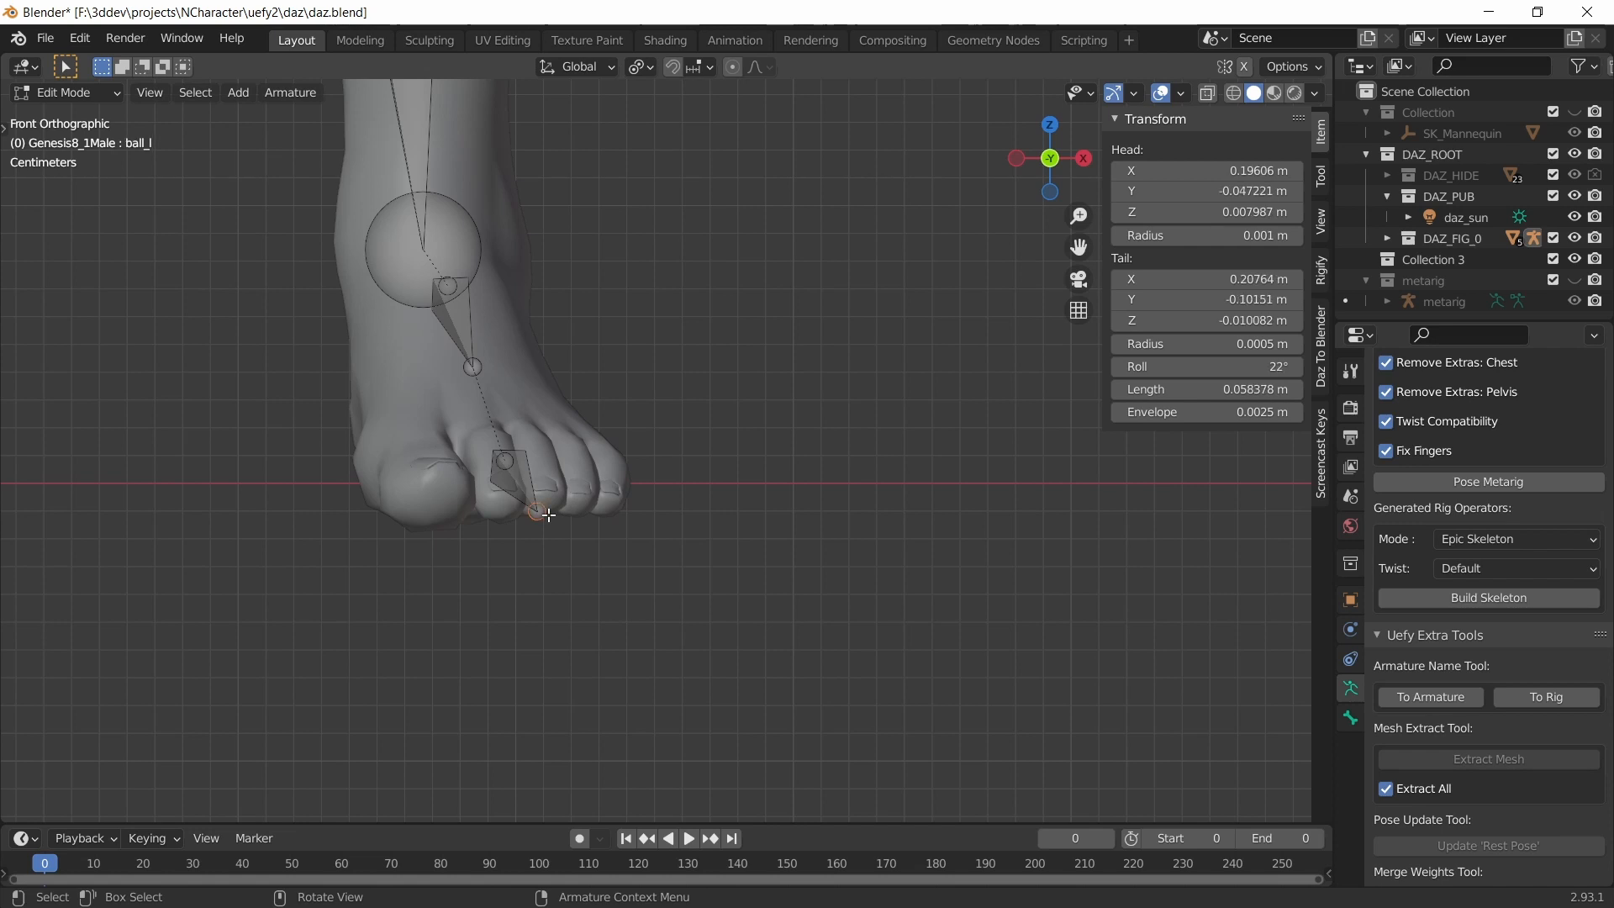
key("g")
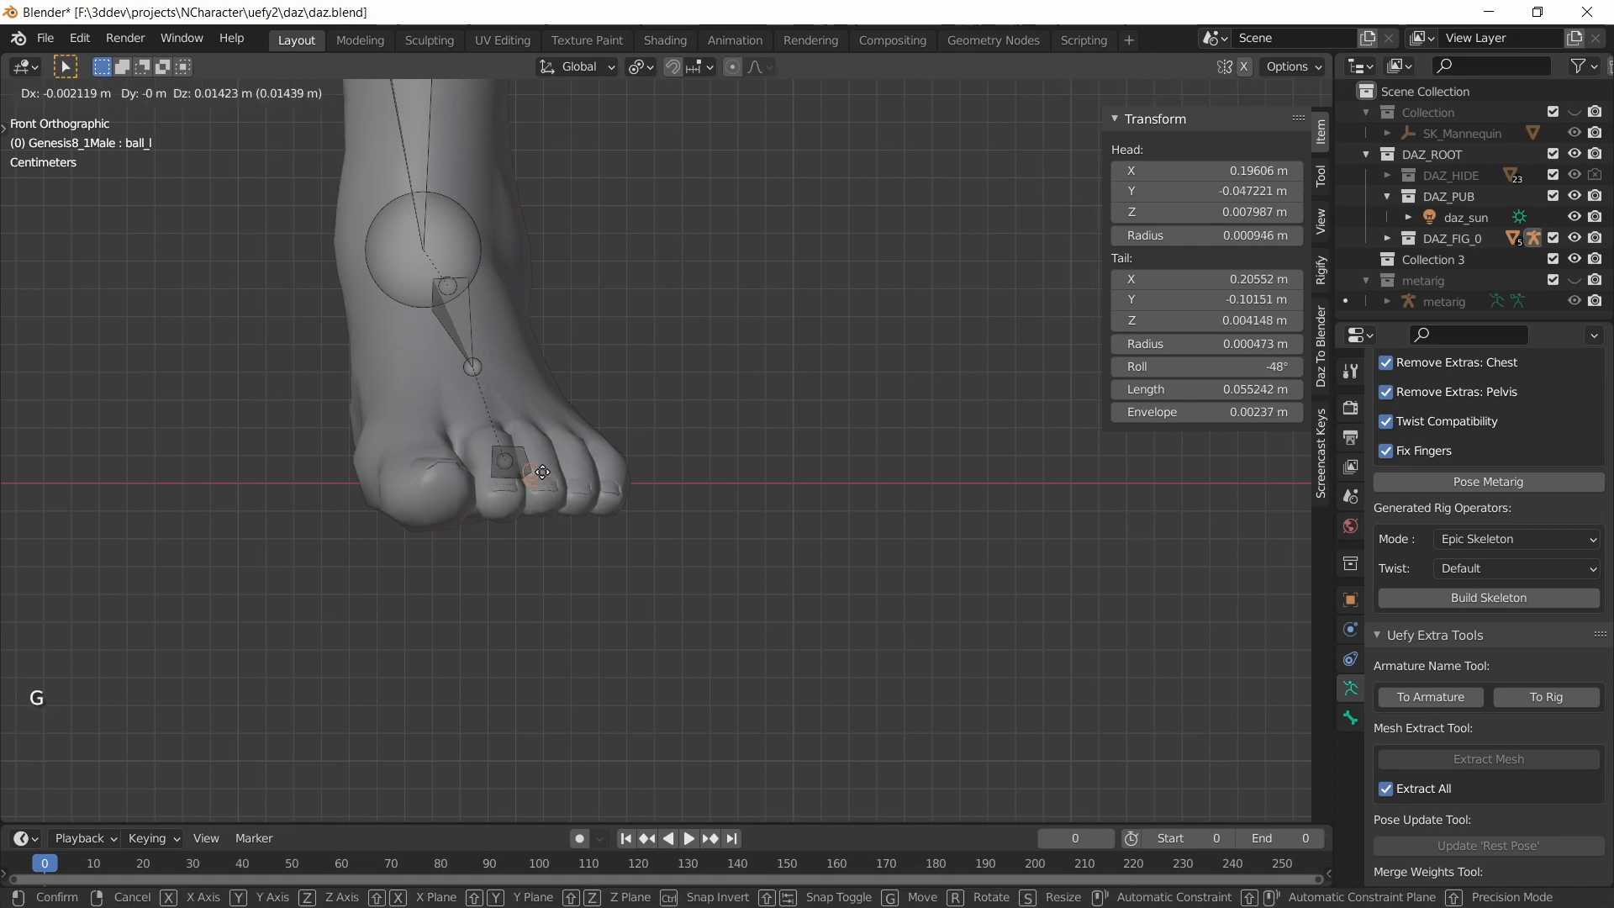
left_click(525, 468)
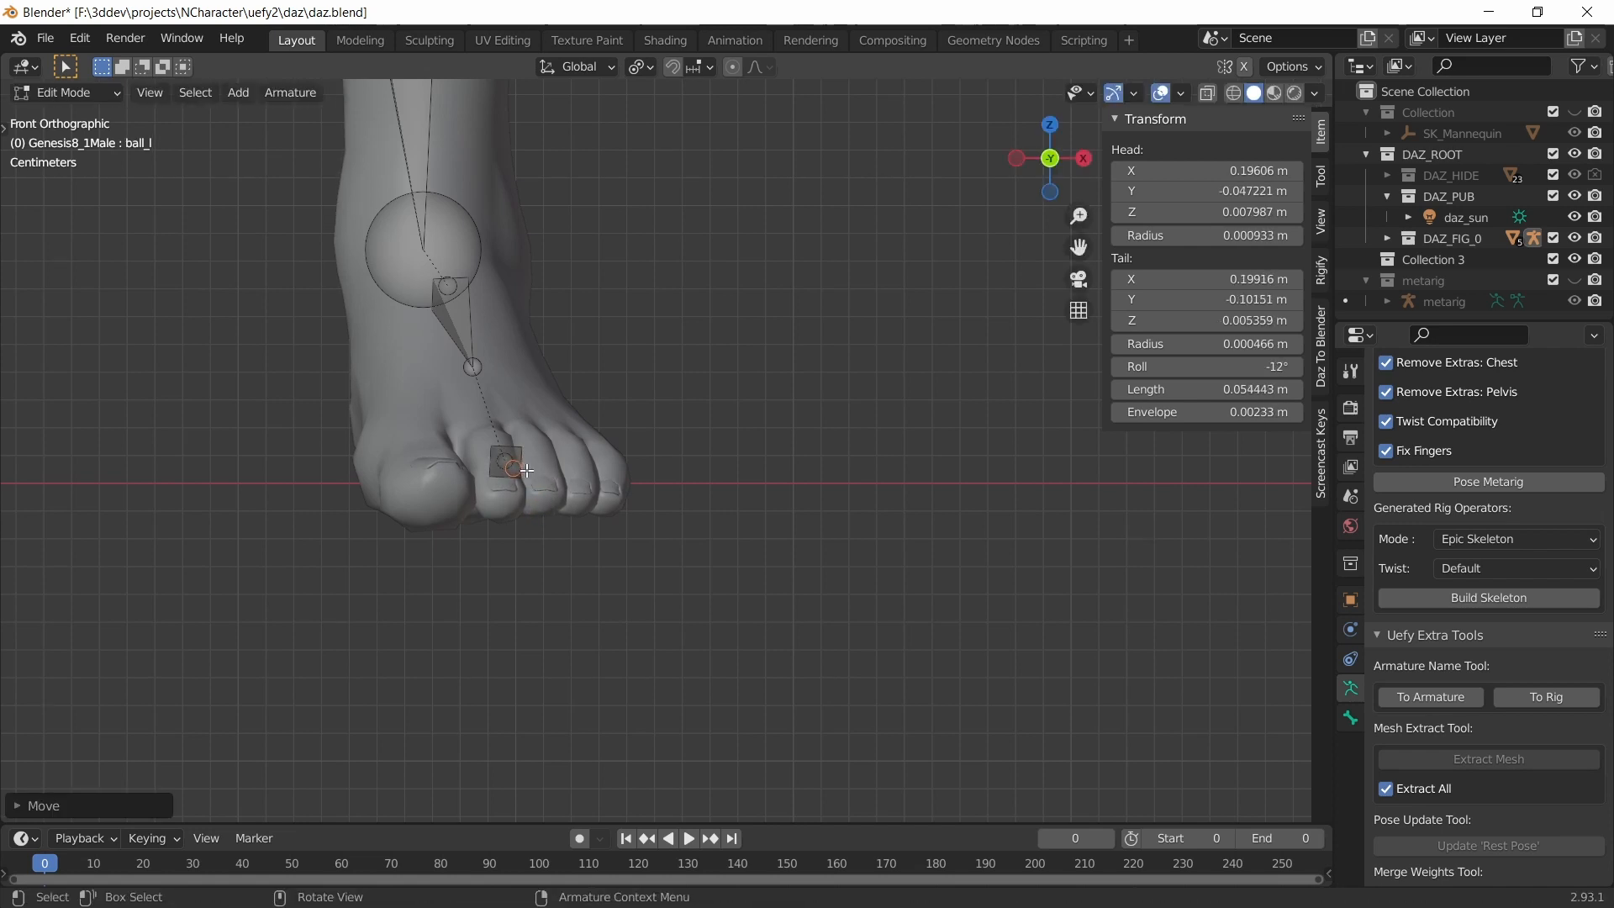
left_click_drag(1201, 365, 1185, 363)
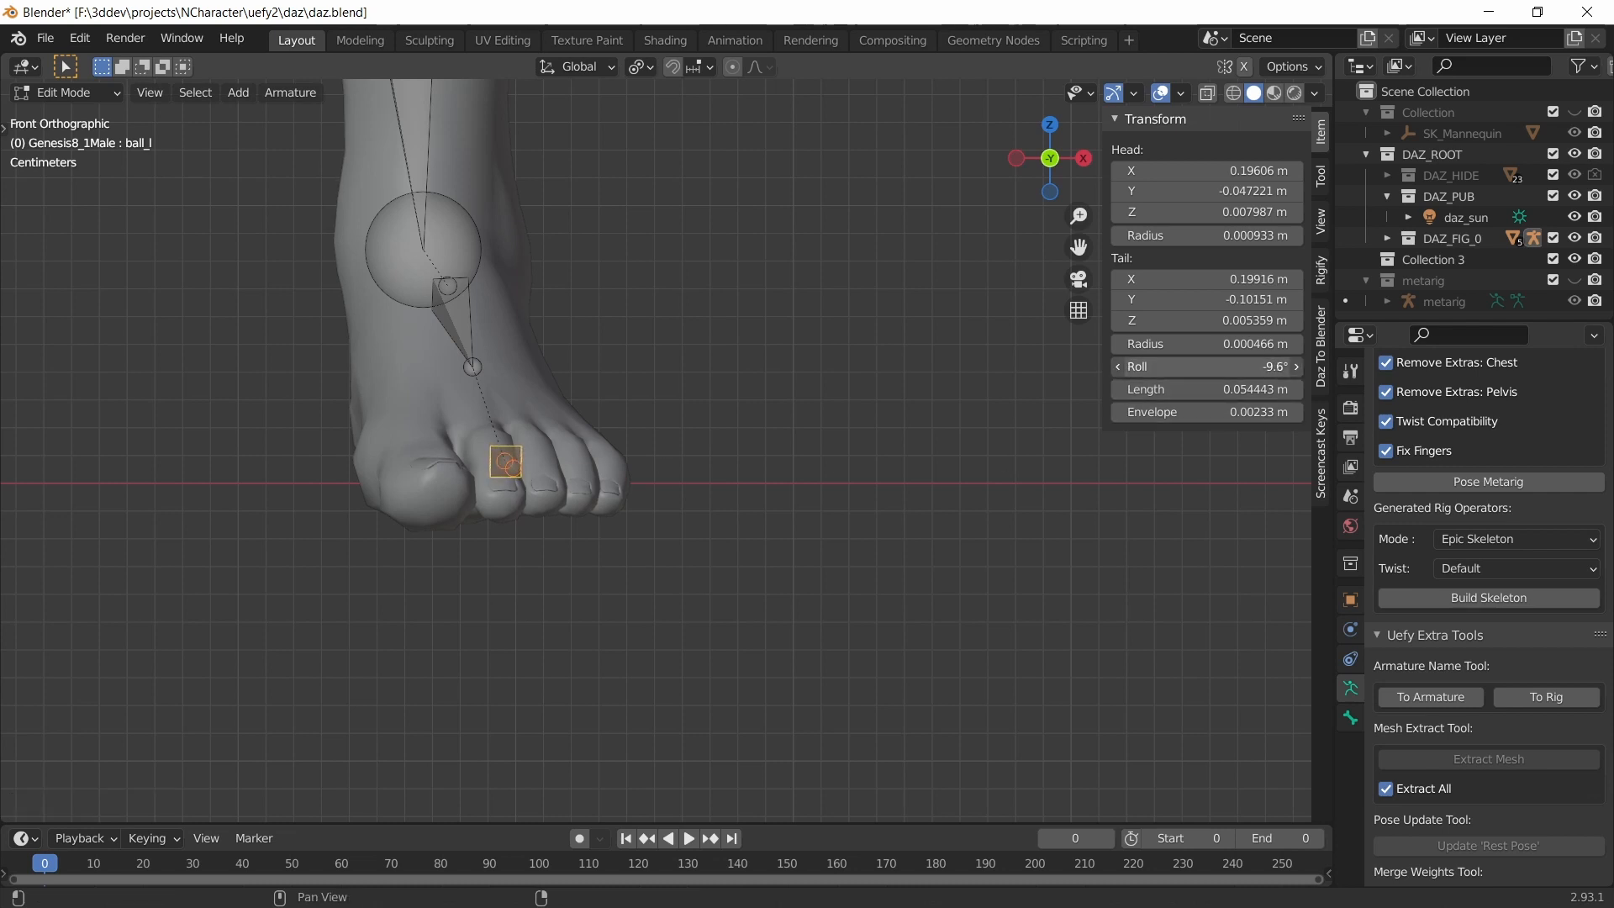
left_click_drag(1185, 363, 1186, 362)
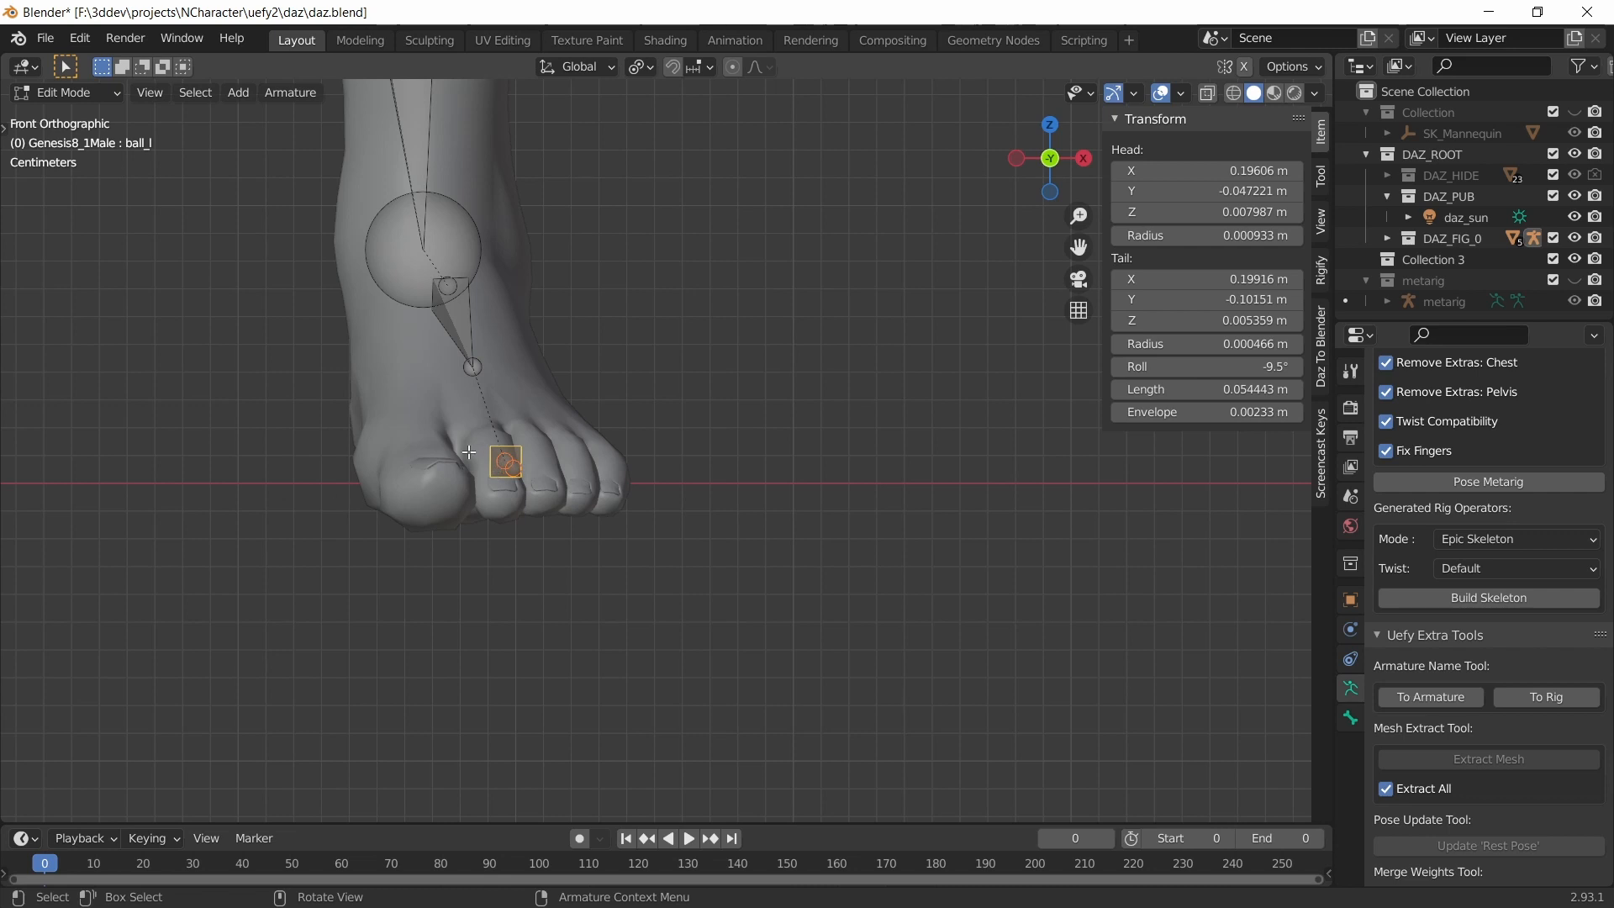
- Symmetrize the ball_l bone onto the right foot and deselect all bones
mouse_move(592, 481)
middle_mouse_down()
mouse_move(505, 471)
mouse_move(516, 533)
mouse_move(533, 462)
mouse_move(581, 470)
middle_mouse_up()
right_click(576, 448)
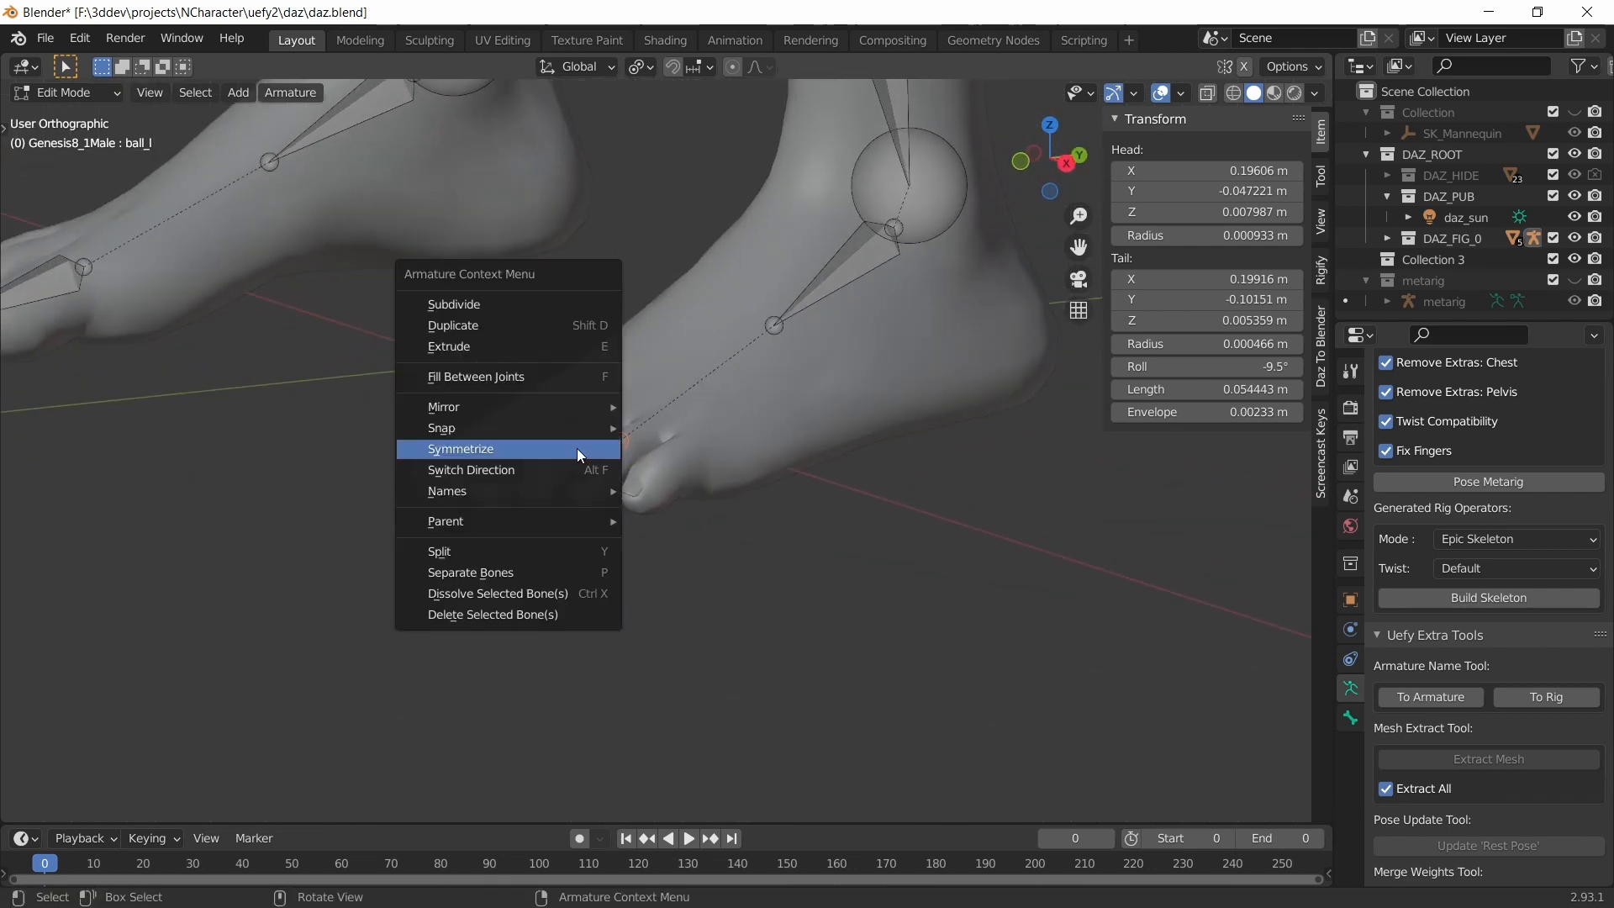
left_click(550, 449)
scroll(464, 407, "down", 5)
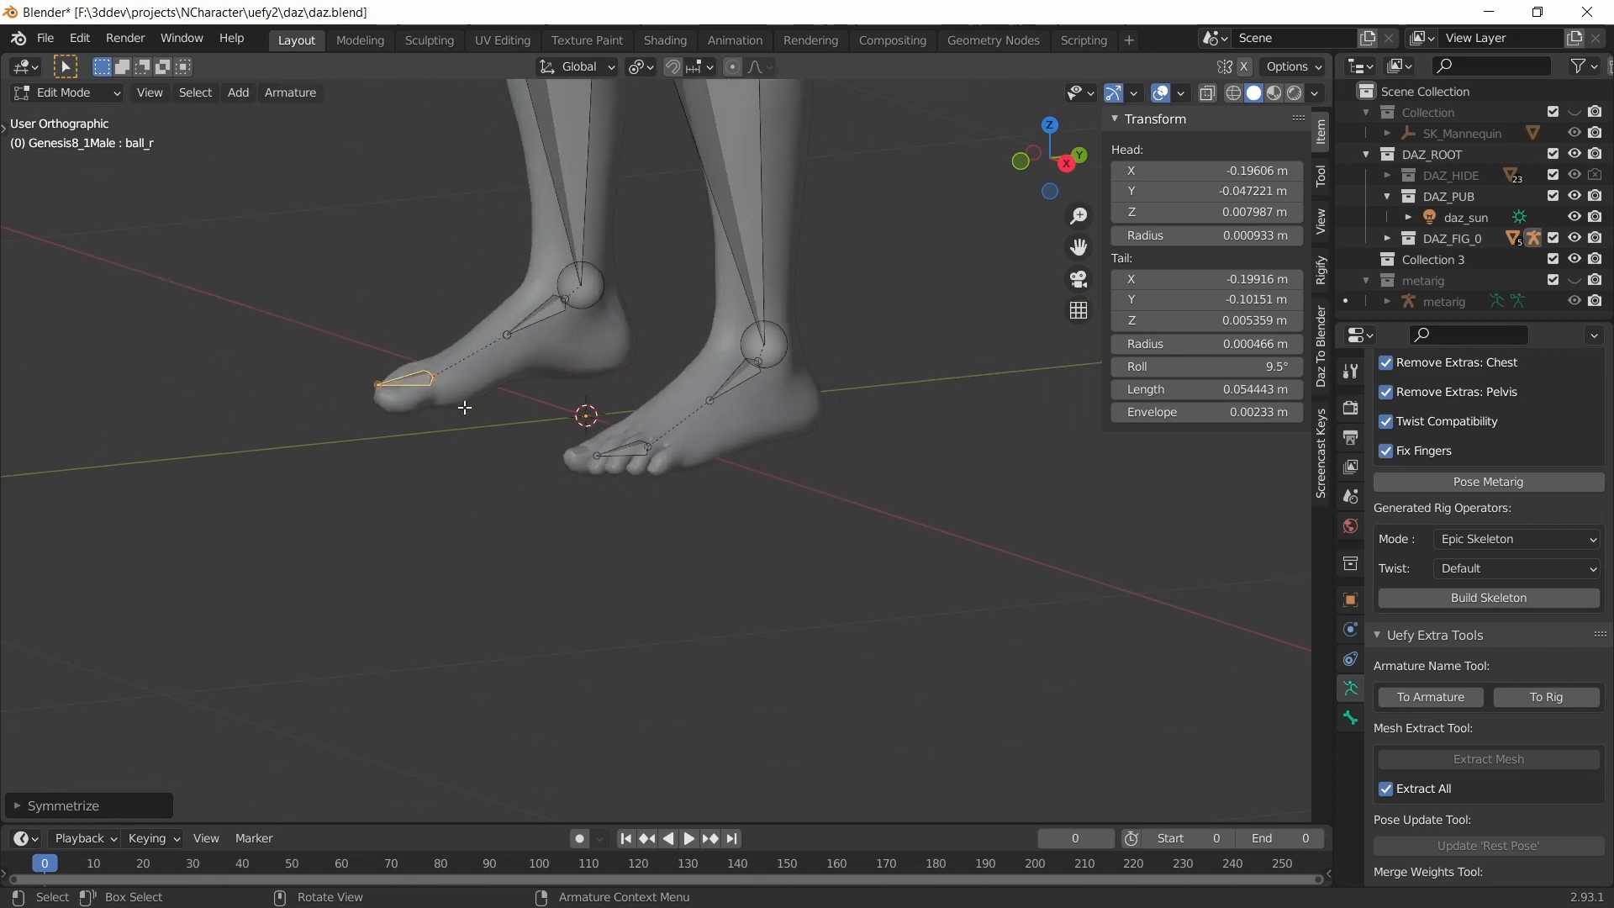
key("alt+a")
scroll(446, 350, "down", 2)
scroll(447, 350, "up", 5, "shift")
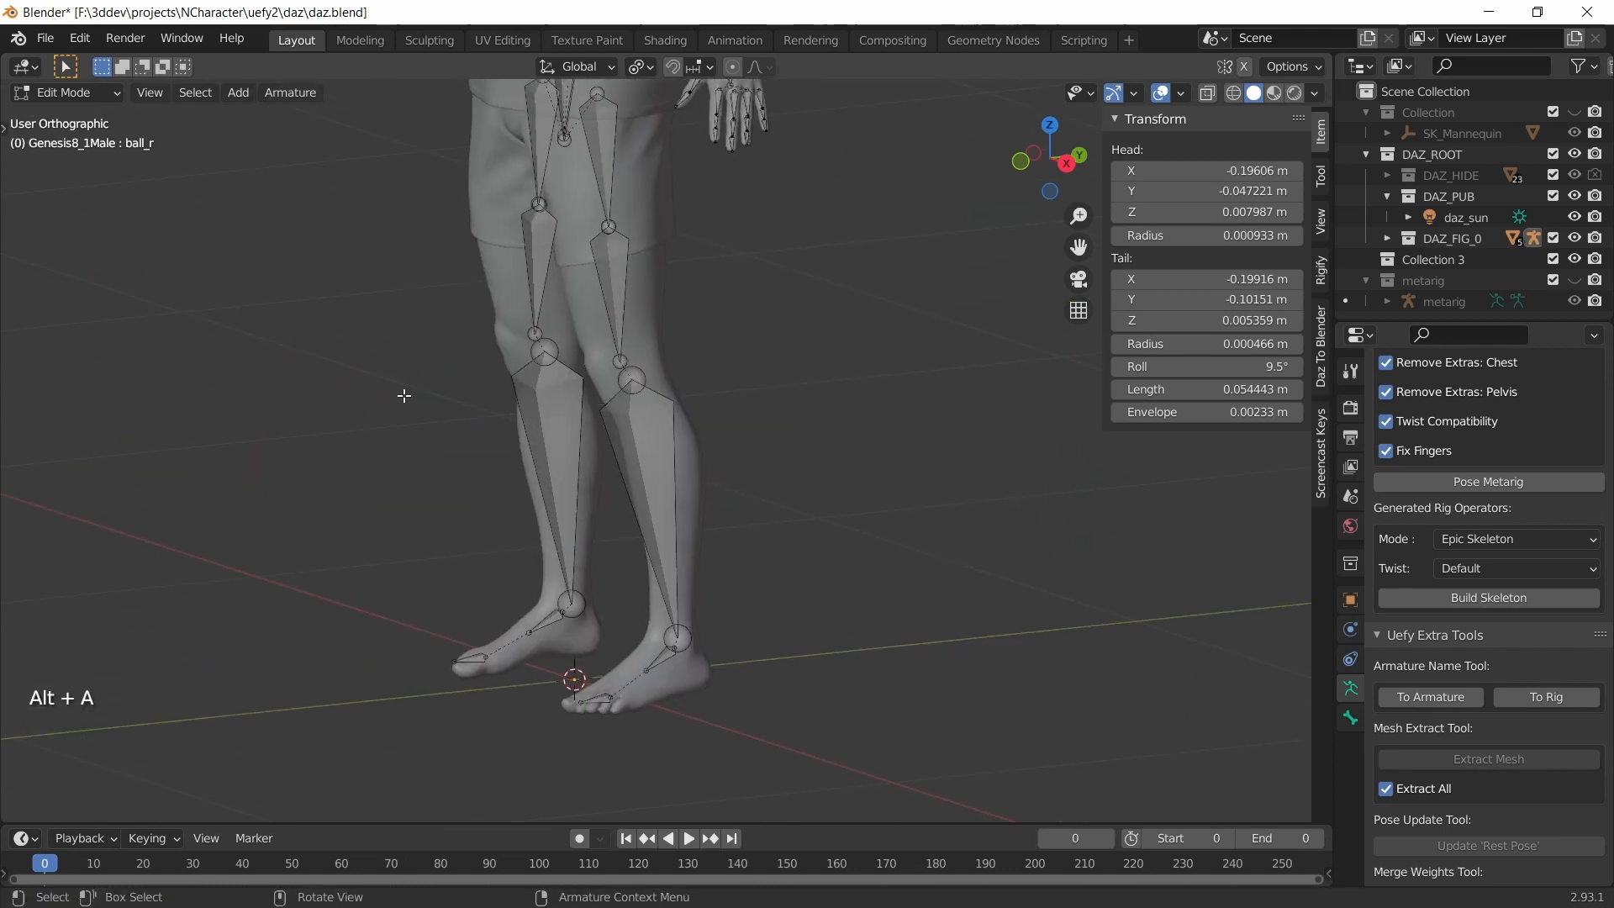
scroll(476, 361, "up", 5, "shift")
scroll(504, 404, "down", 3)
scroll(527, 451, "up", 2)
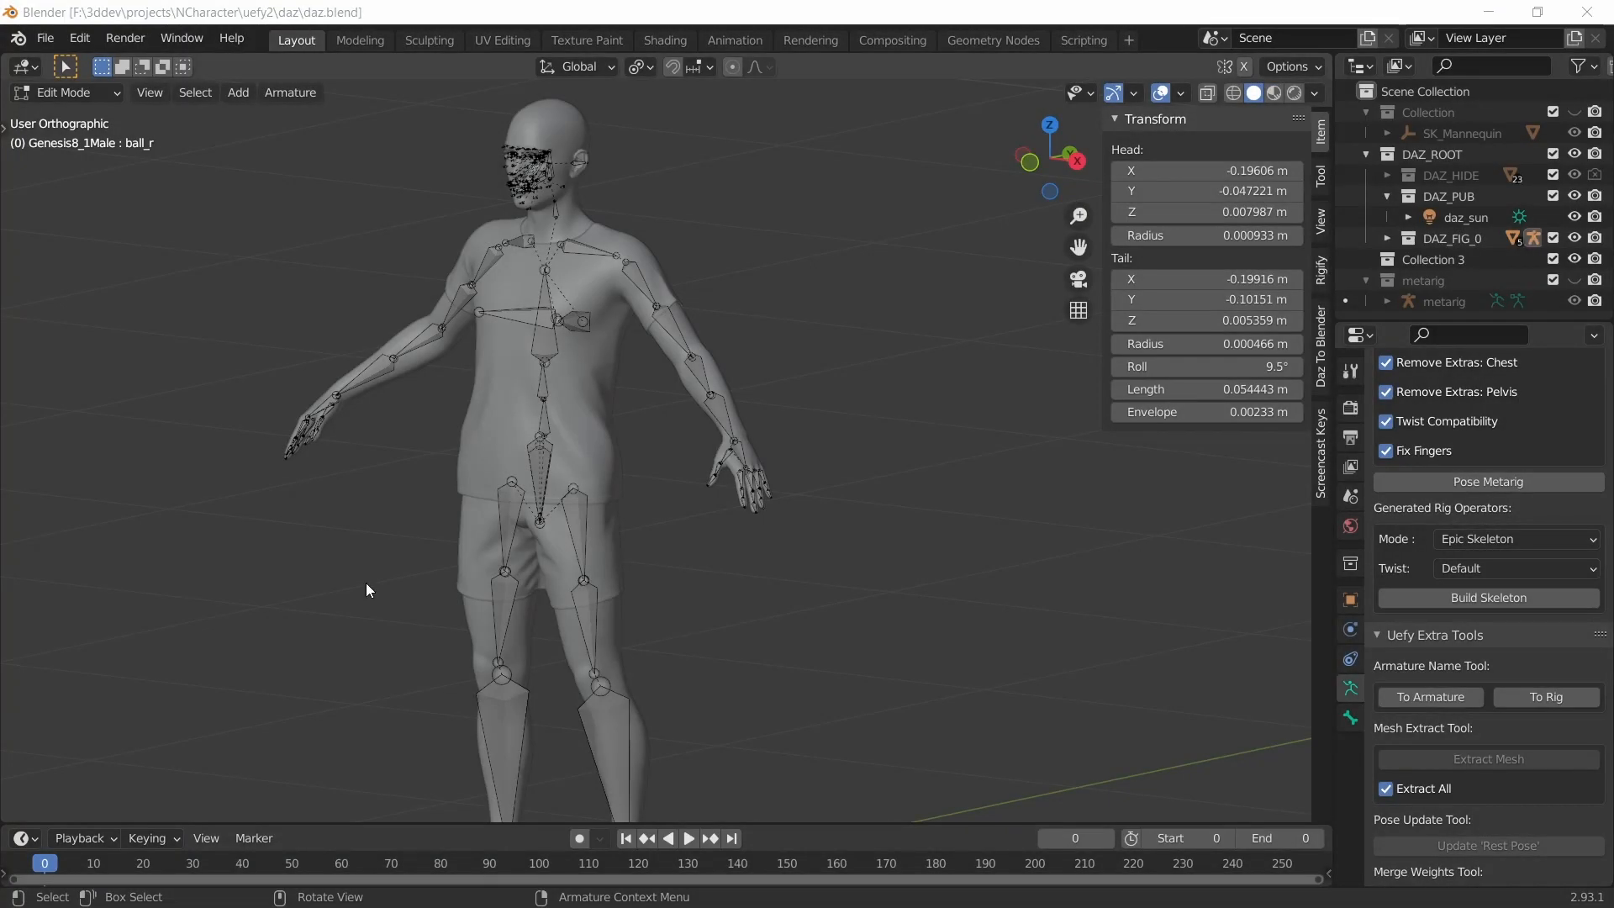
- Save the file and switch the Genesis8_1Male armature back to Object Mode
key("ctrl+s")
left_click(1388, 239)
left_click(1486, 259)
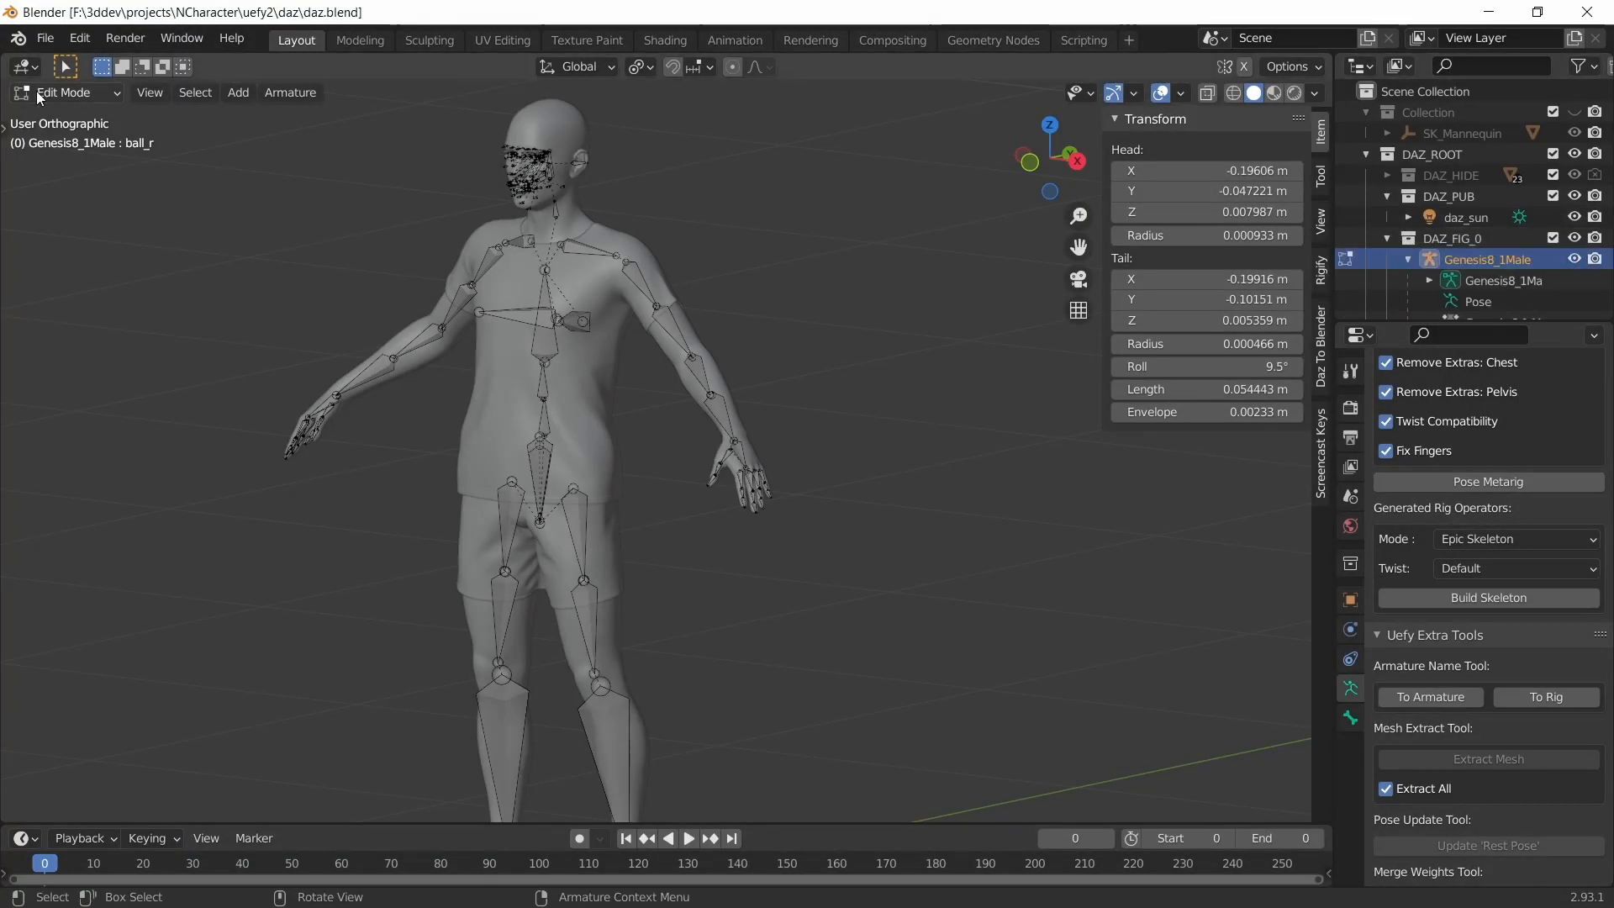
left_click(67, 93)
left_click(55, 116)
scroll(1589, 260, "down", 5)
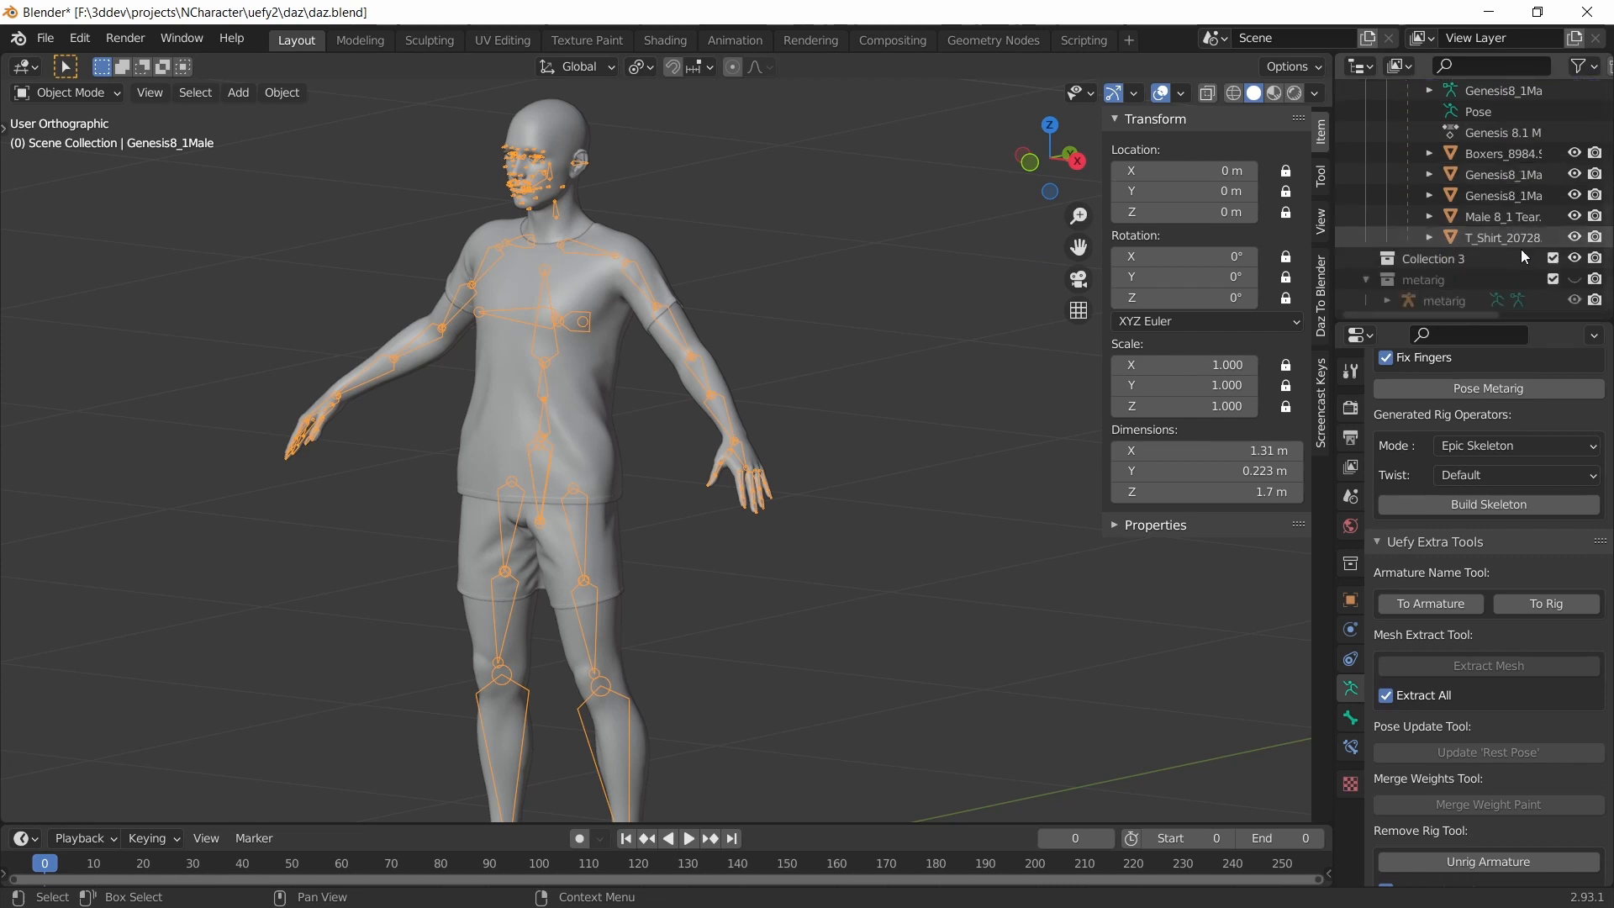
- Show the metarig, select it, and set its viewport display to In Front
left_click(1444, 300)
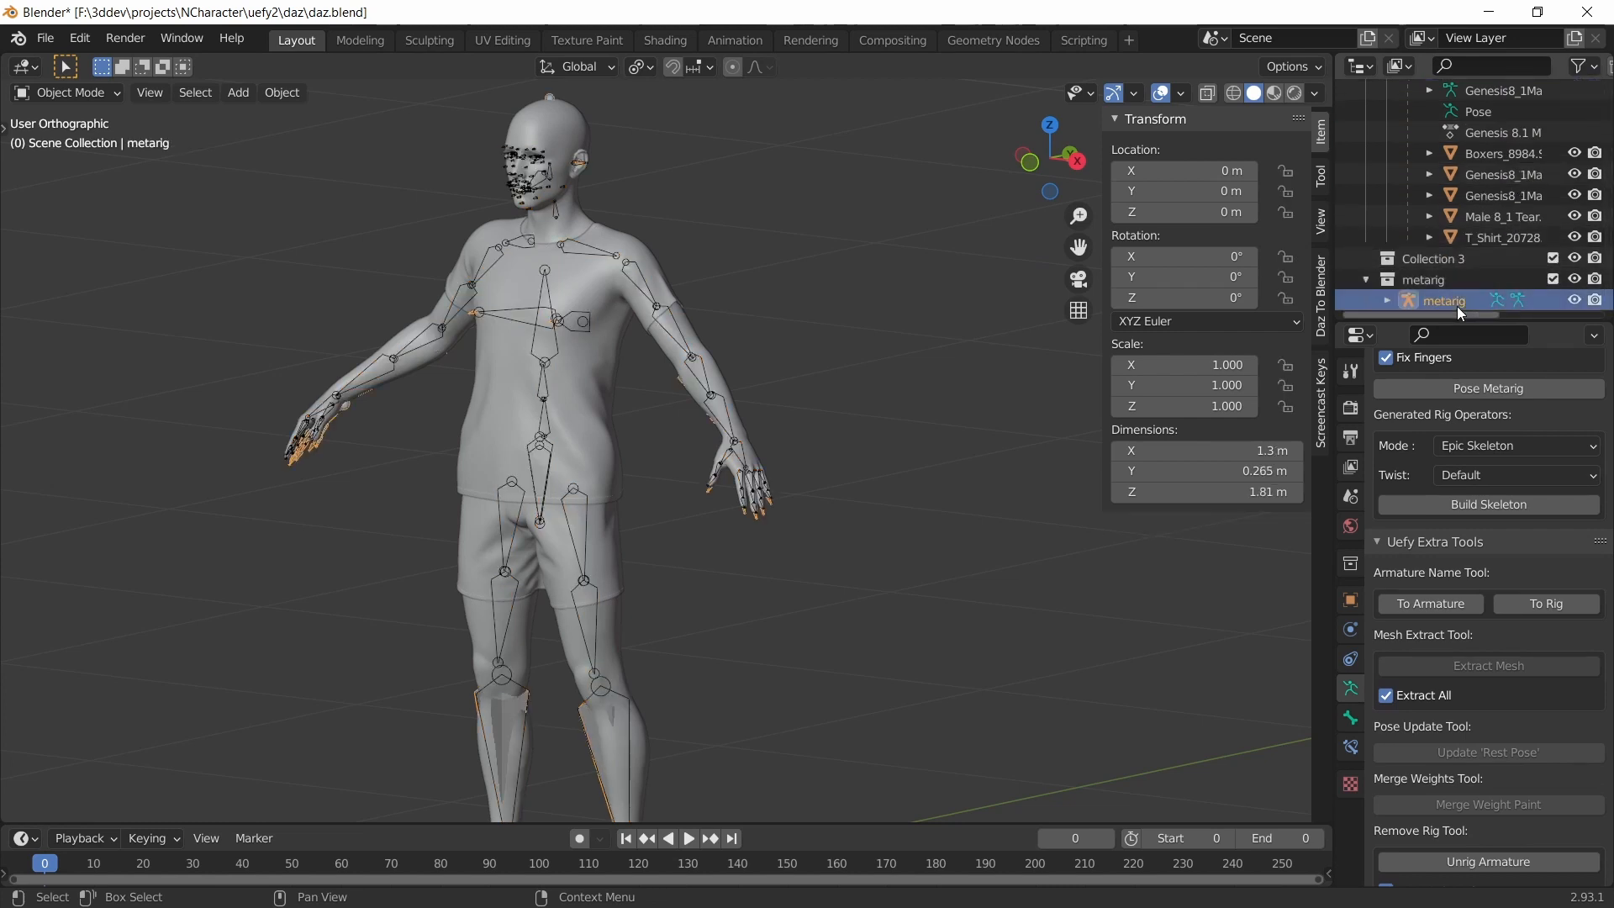
scroll(1488, 588, "up", 10)
scroll(1592, 442, "up", 15)
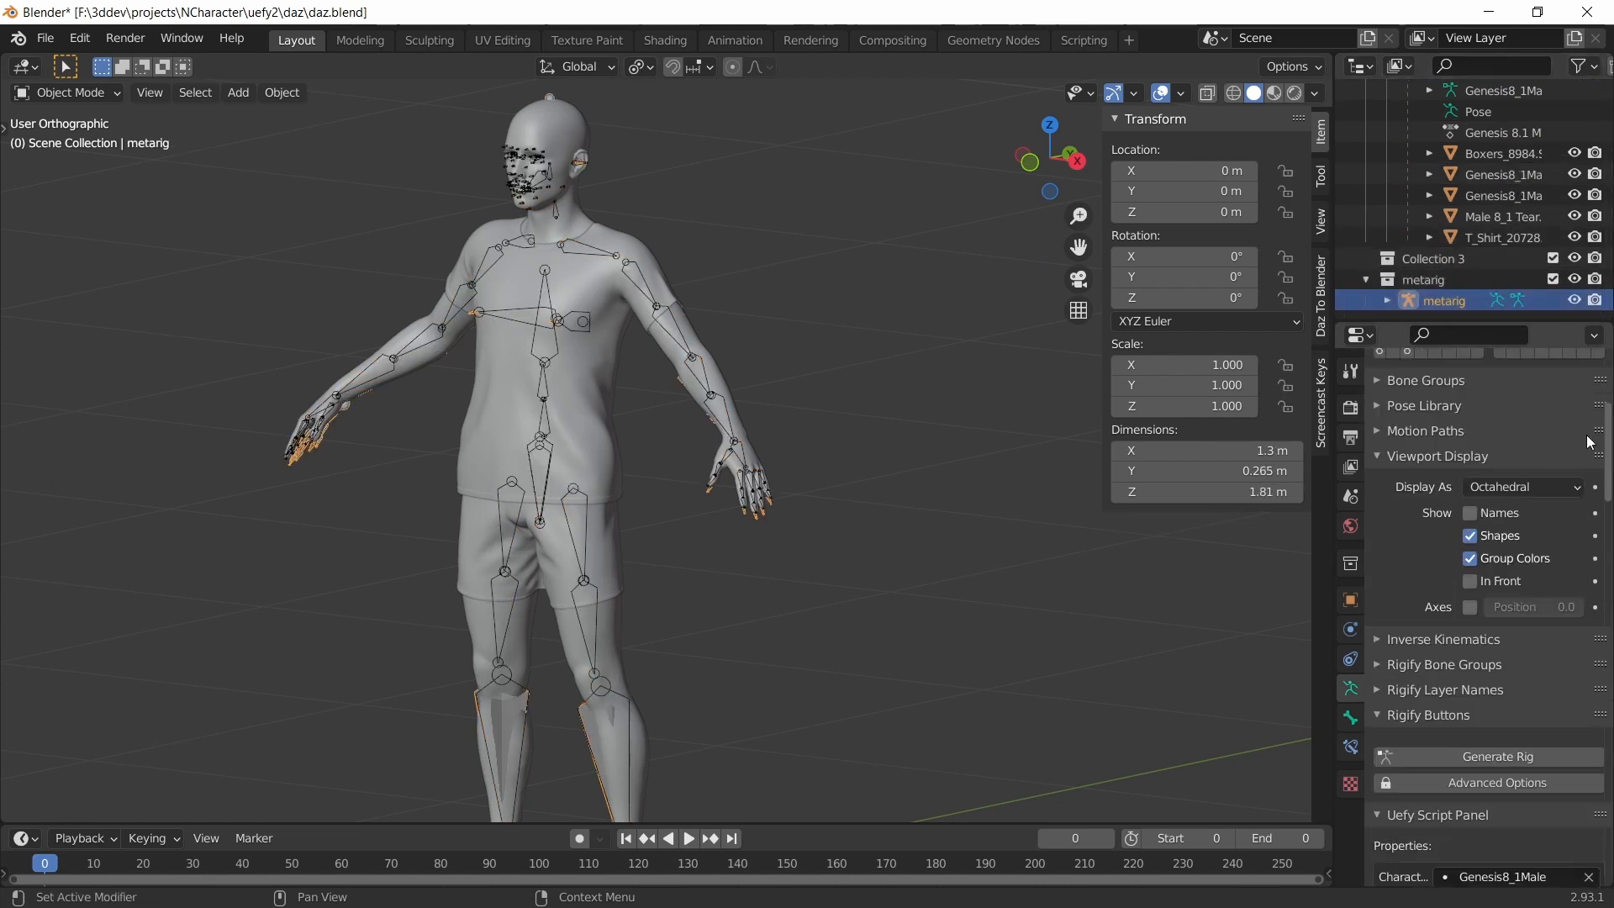
left_click(1471, 581)
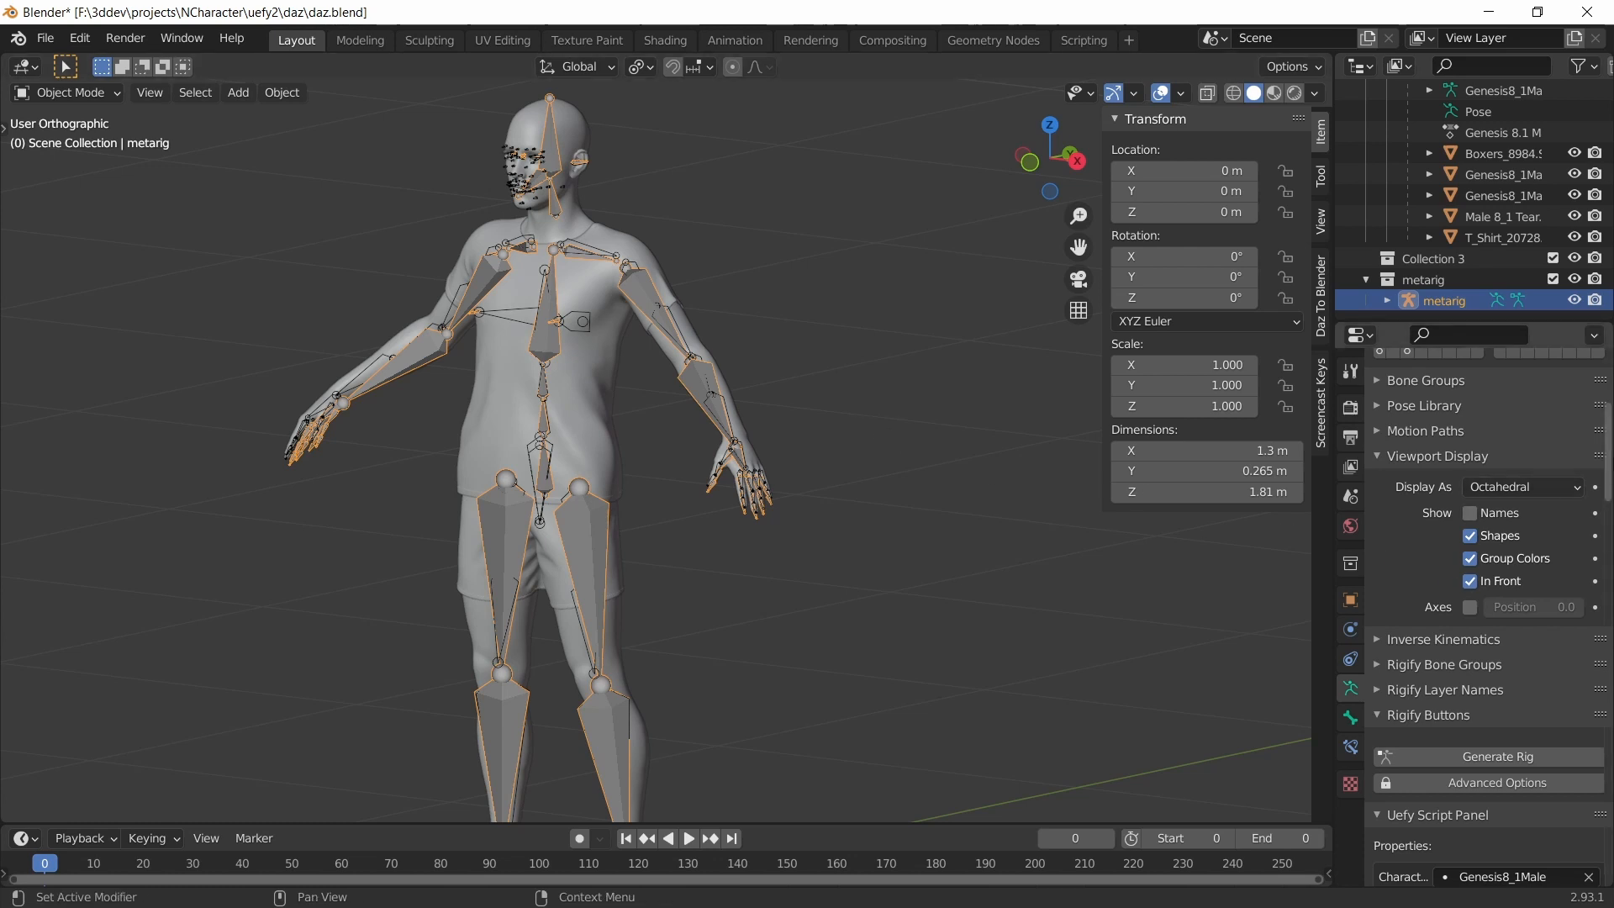
- Pose the metarig to the character's skeleton with Uefy's Pose Metarig operator and save the file
scroll(1468, 461, "down", 12)
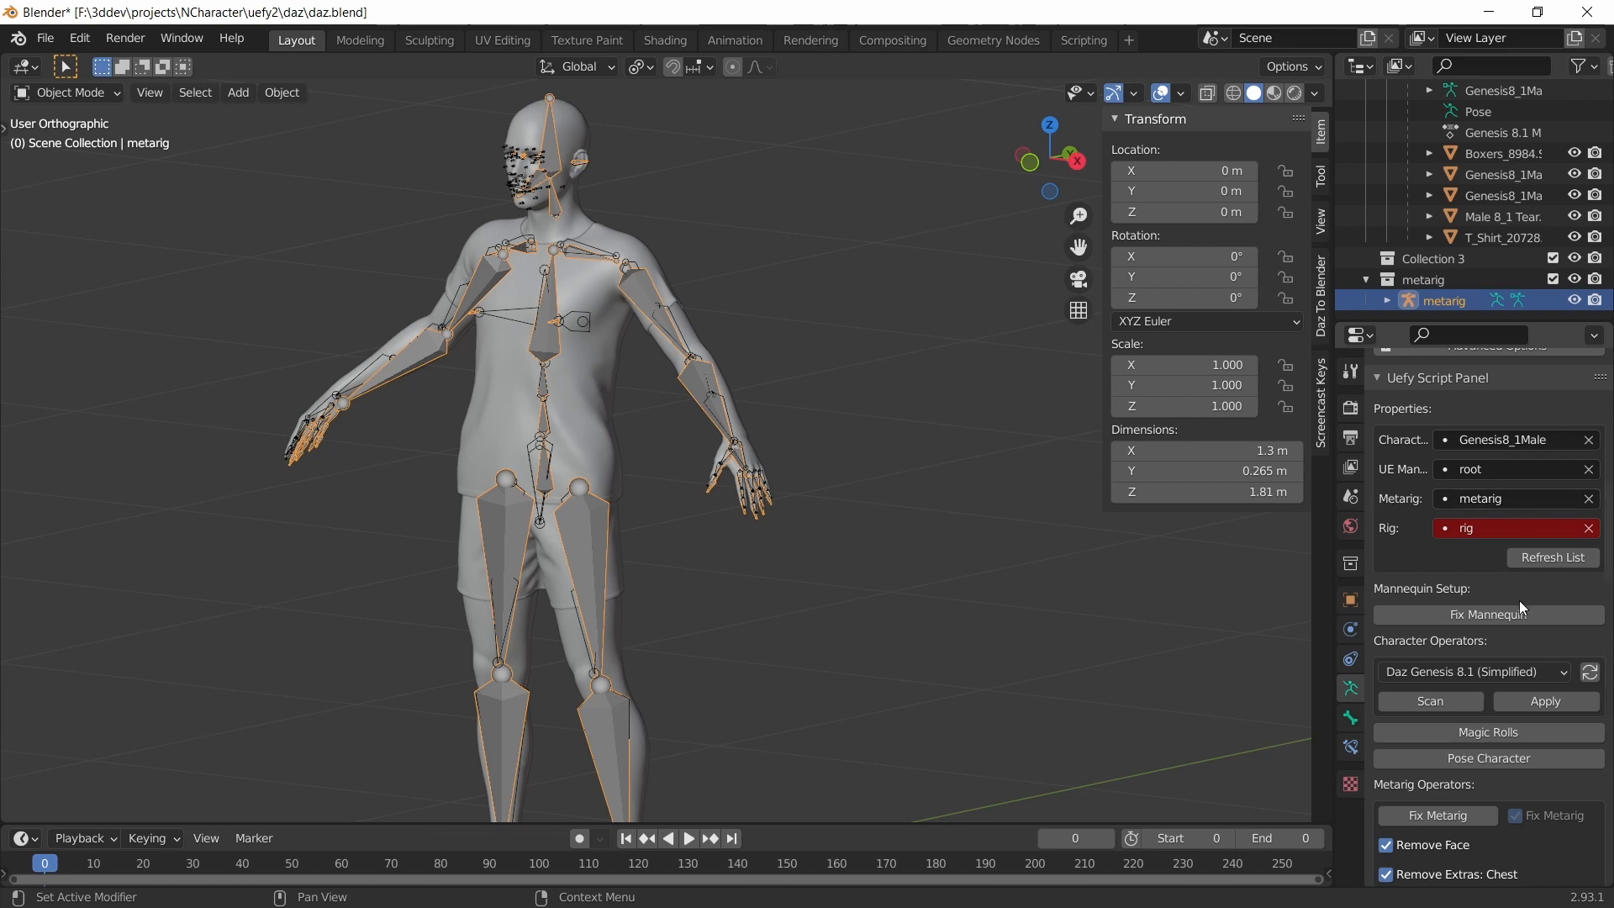
scroll(1511, 578, "down", 8)
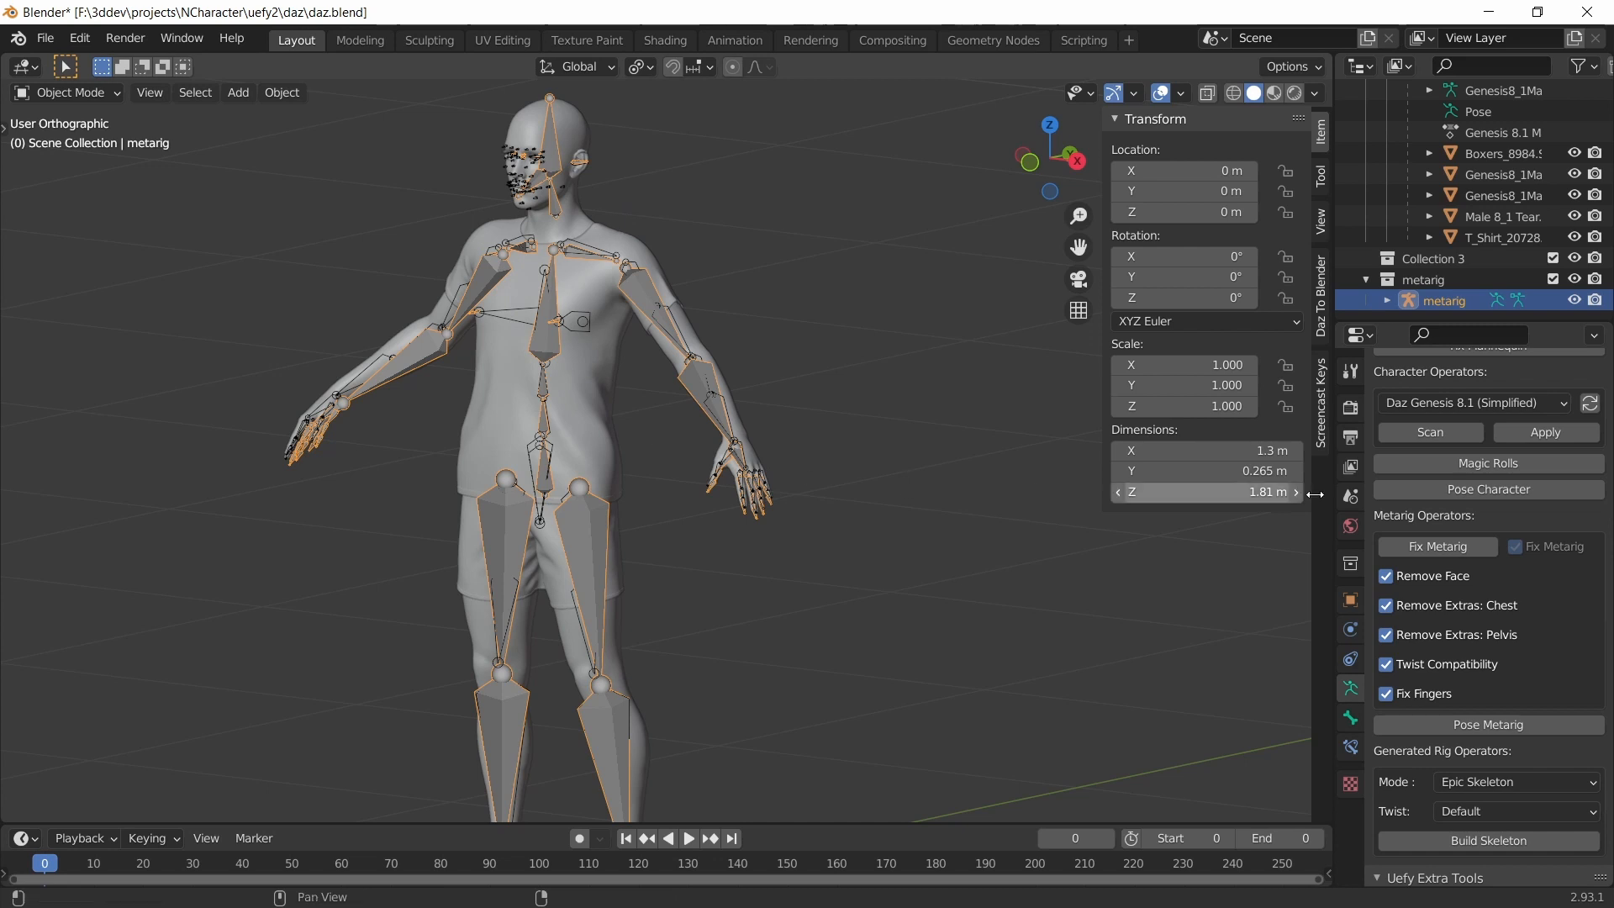
scroll(1479, 555, "down", 5)
left_click(1489, 557)
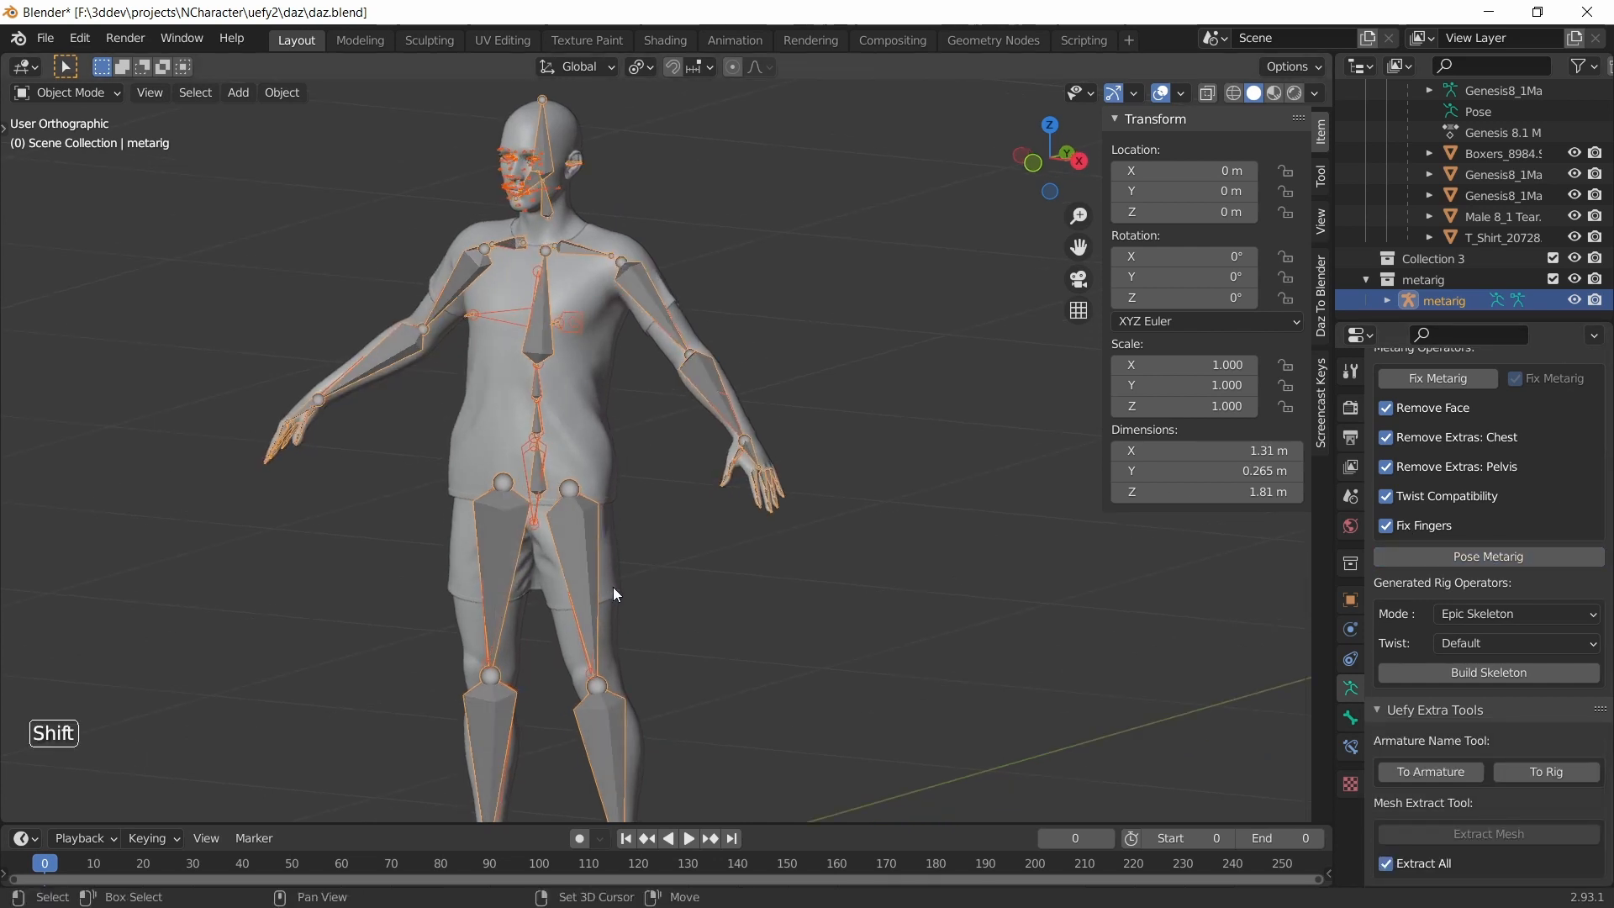
scroll(613, 587, "down", 5, "shift")
middle_click_drag(600, 326, 628, 533, "shift")
scroll(624, 381, "up", 3)
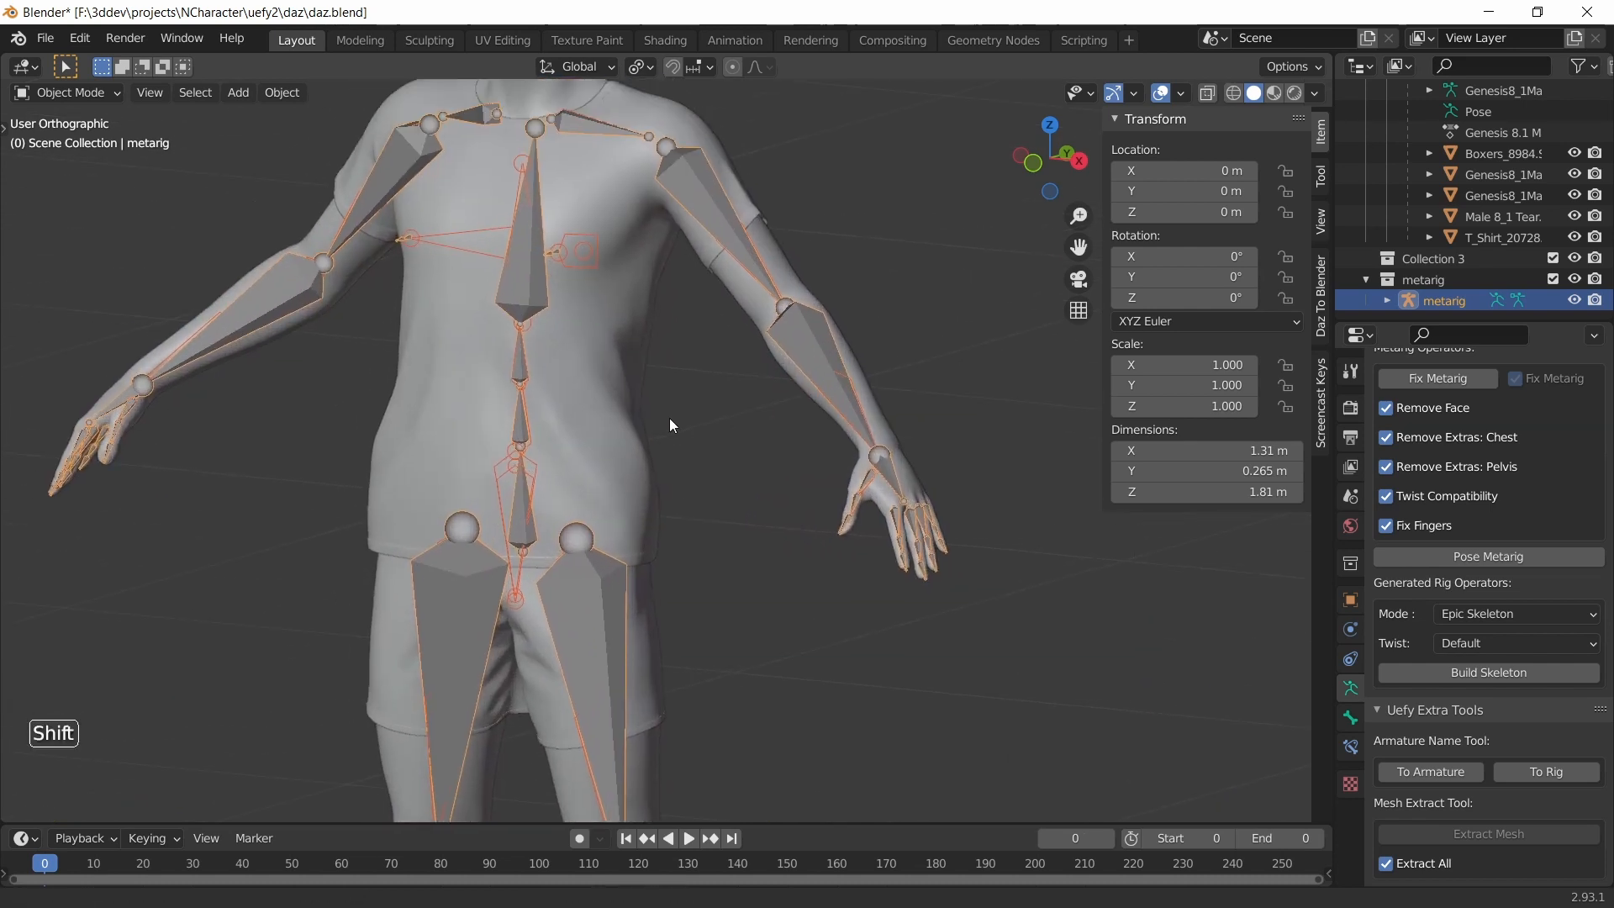
middle_click_drag(669, 417, 711, 471, "shift")
middle_click_drag(555, 281, 629, 458)
key("ctrl+s")
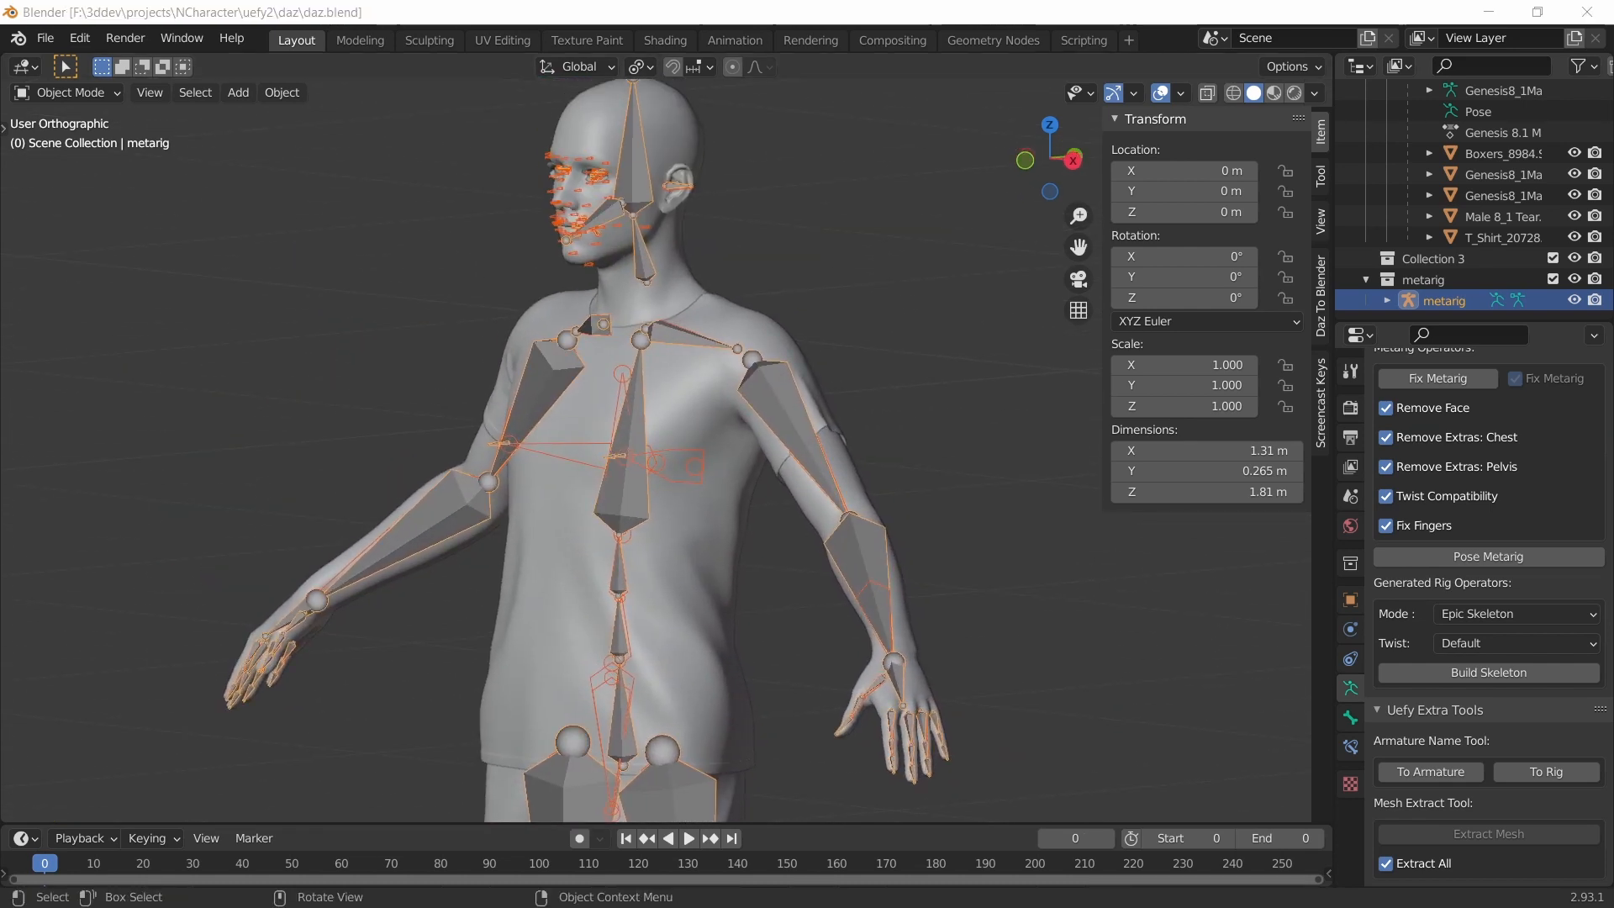
- Examine how the posed metarig bones line up with the character in the arms, torso and face, especially around the eyes
scroll(711, 555, "up", 1)
middle_click_drag(708, 567, 618, 568)
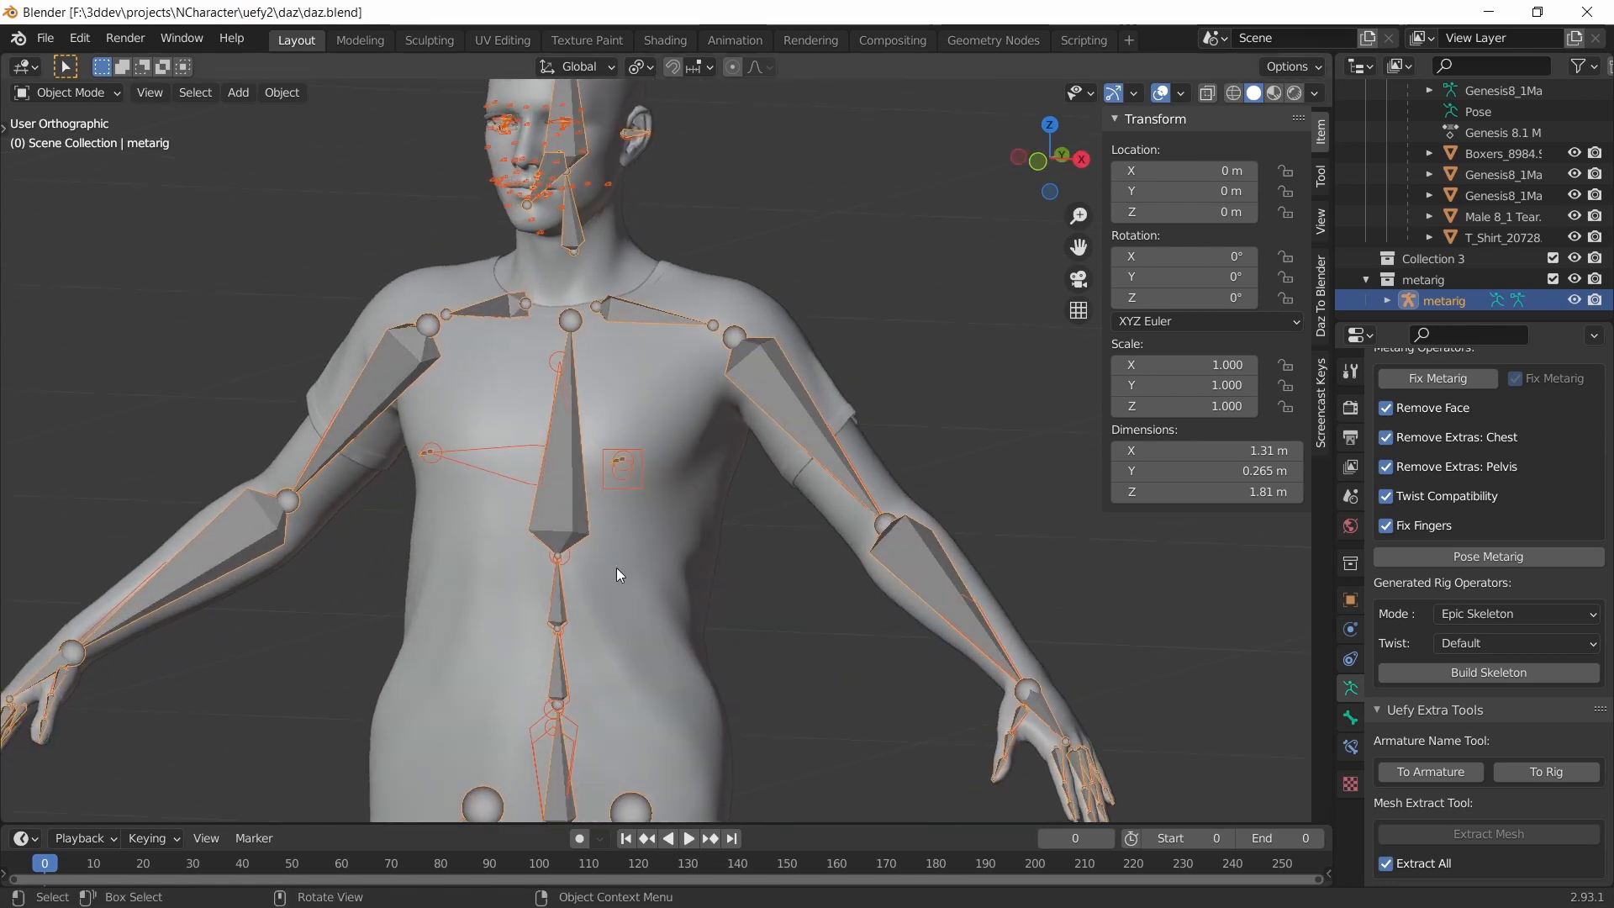
scroll(617, 555, "up", 3)
middle_click_drag(617, 505, 784, 526, "shift")
scroll(639, 408, "down", 2)
middle_click_drag(775, 471, 595, 722, "shift")
scroll(708, 369, "down", 2)
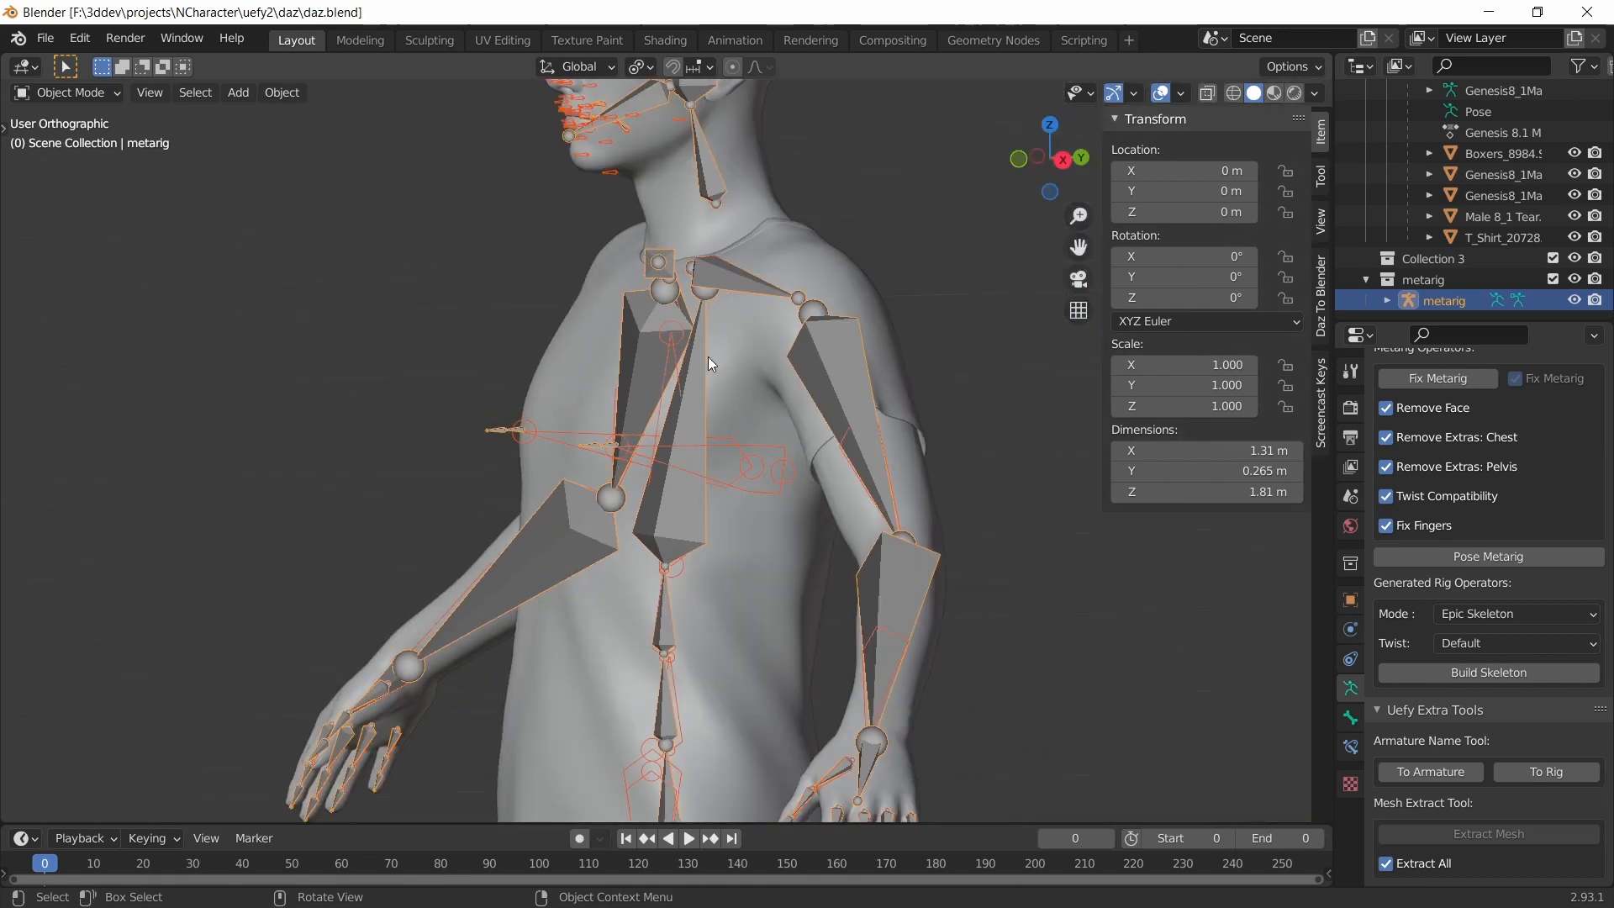
middle_click_drag(661, 227, 687, 491, "shift")
scroll(617, 320, "up", 3)
scroll(642, 490, "up", 2)
scroll(598, 385, "up", 2)
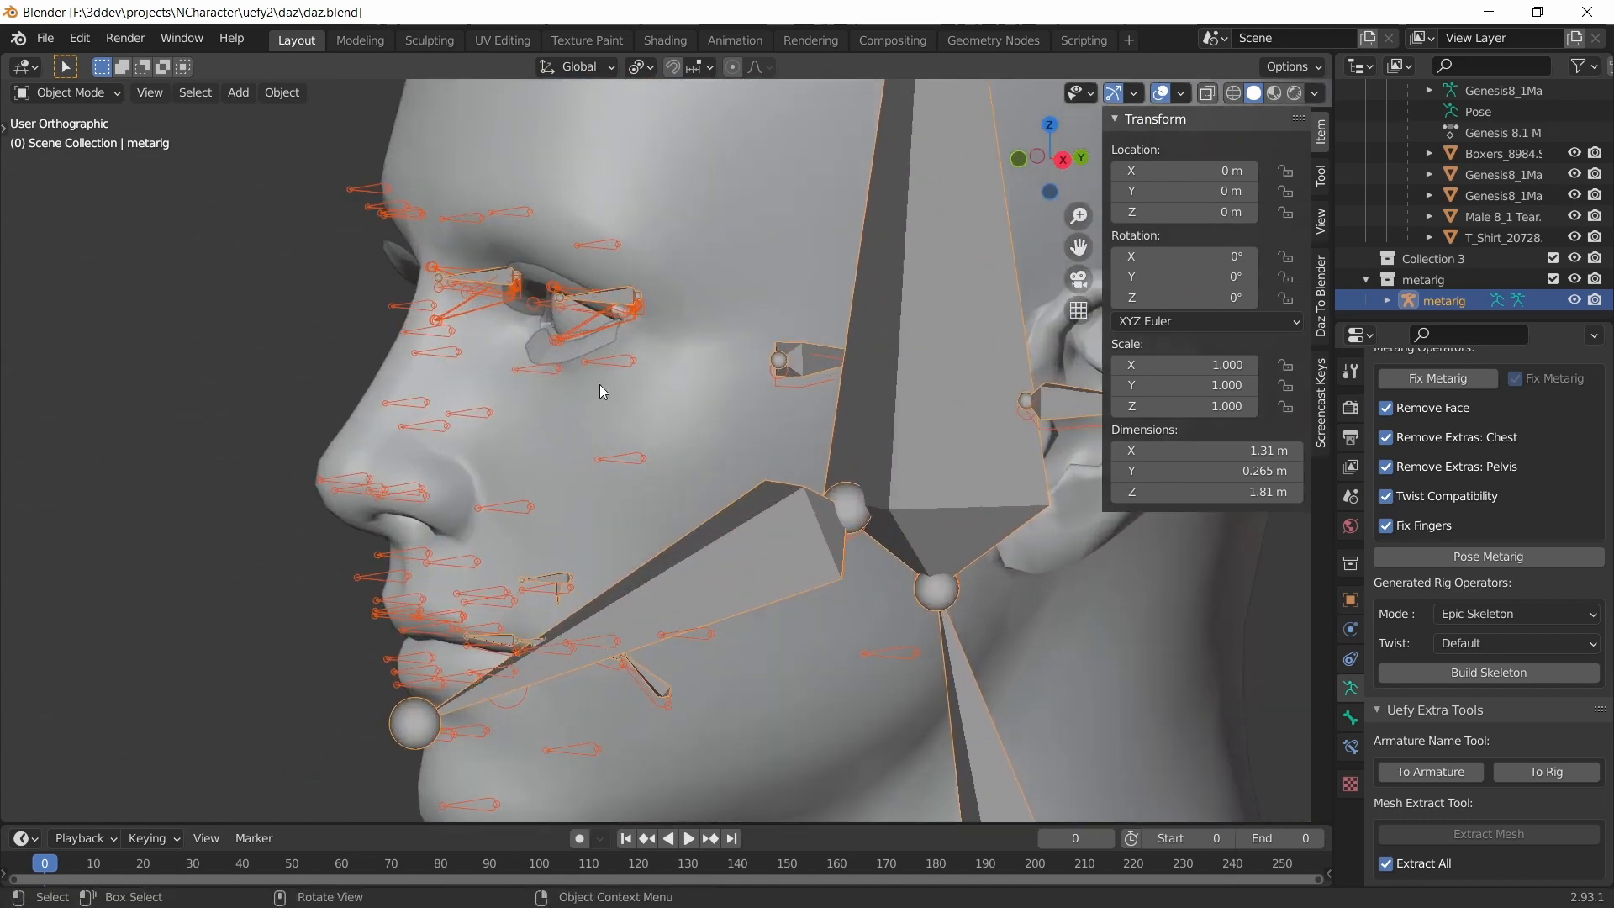
scroll(597, 286, "up", 2)
scroll(631, 313, "up", 2)
middle_click_drag(614, 334, 669, 531, "shift")
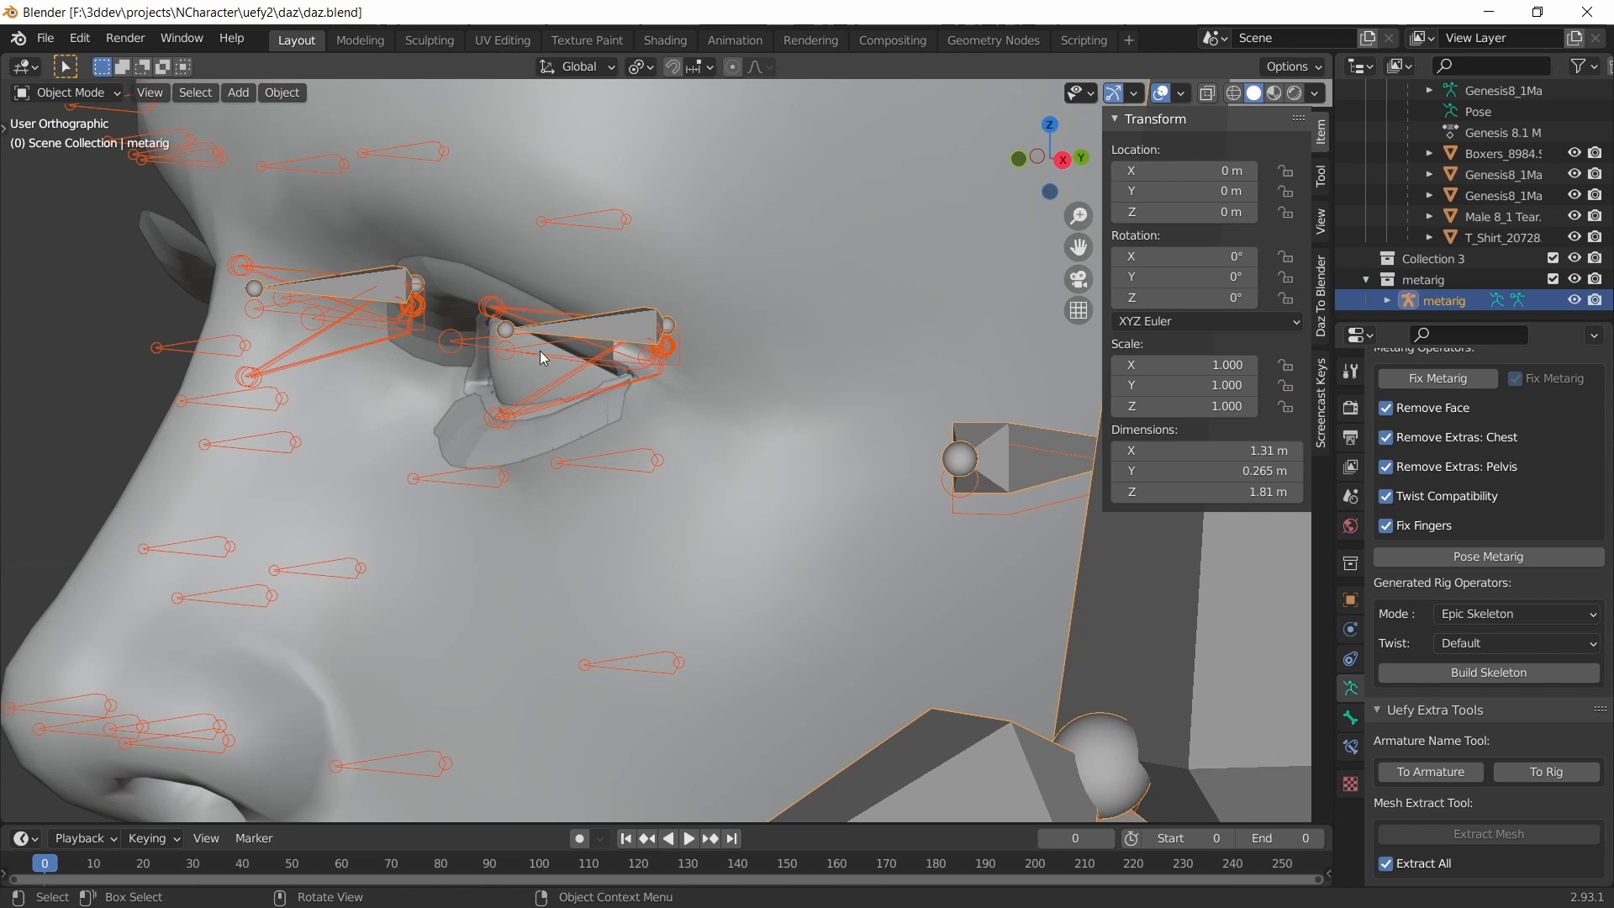
- Enter Edit Mode on the Genesis8_1Male armature, hide the metarig collection, and select the u_eye_l bone
left_click(633, 456)
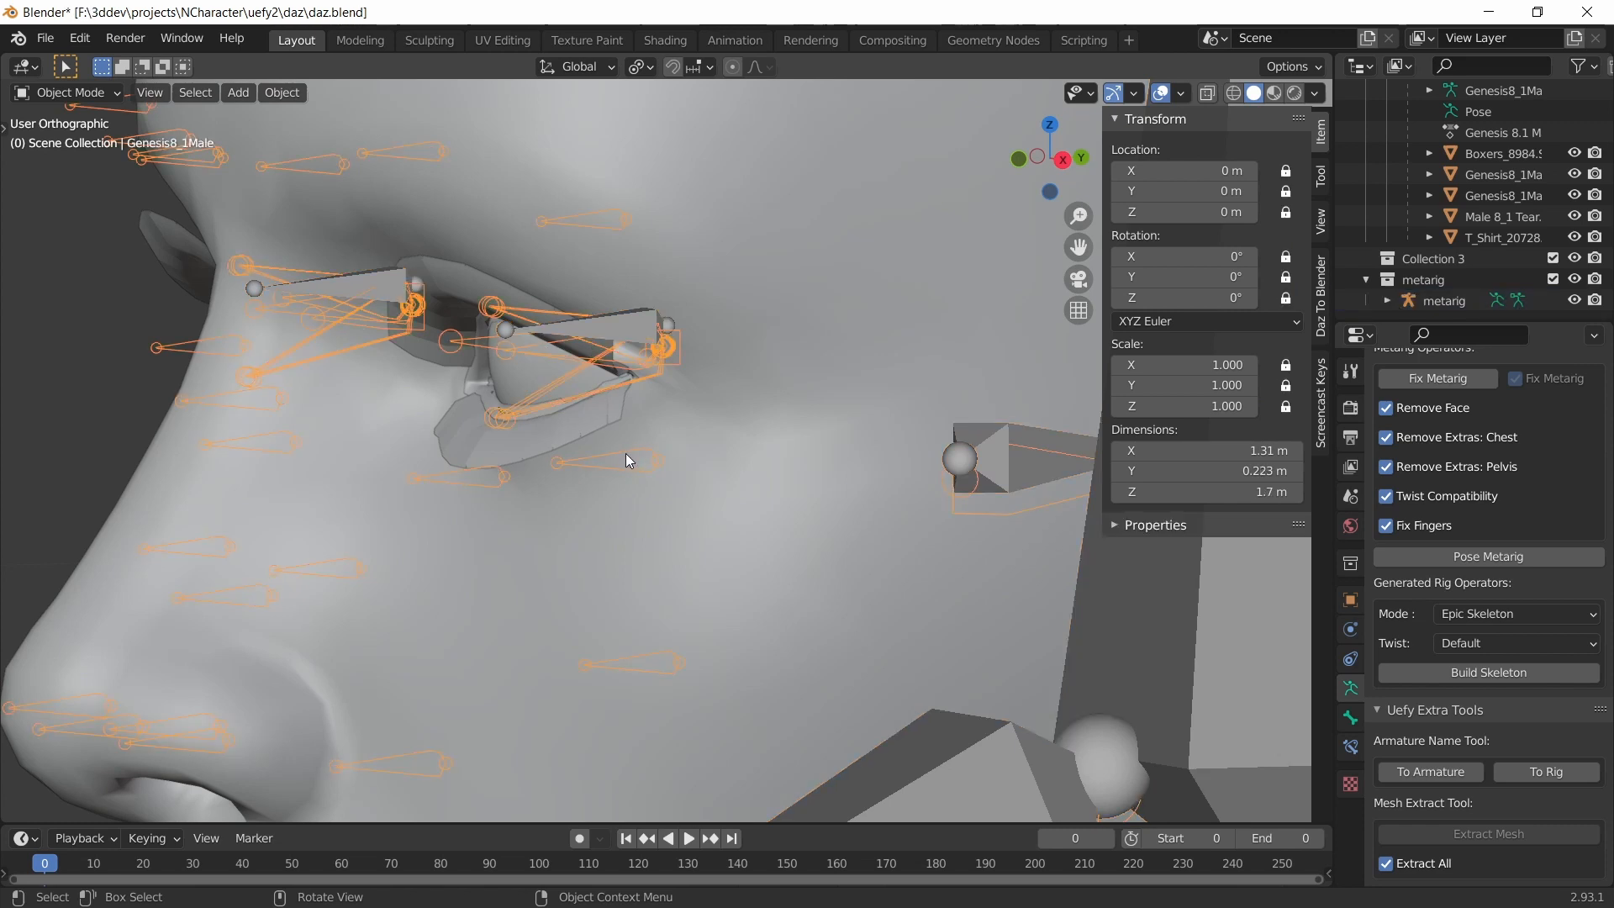
key("Tab")
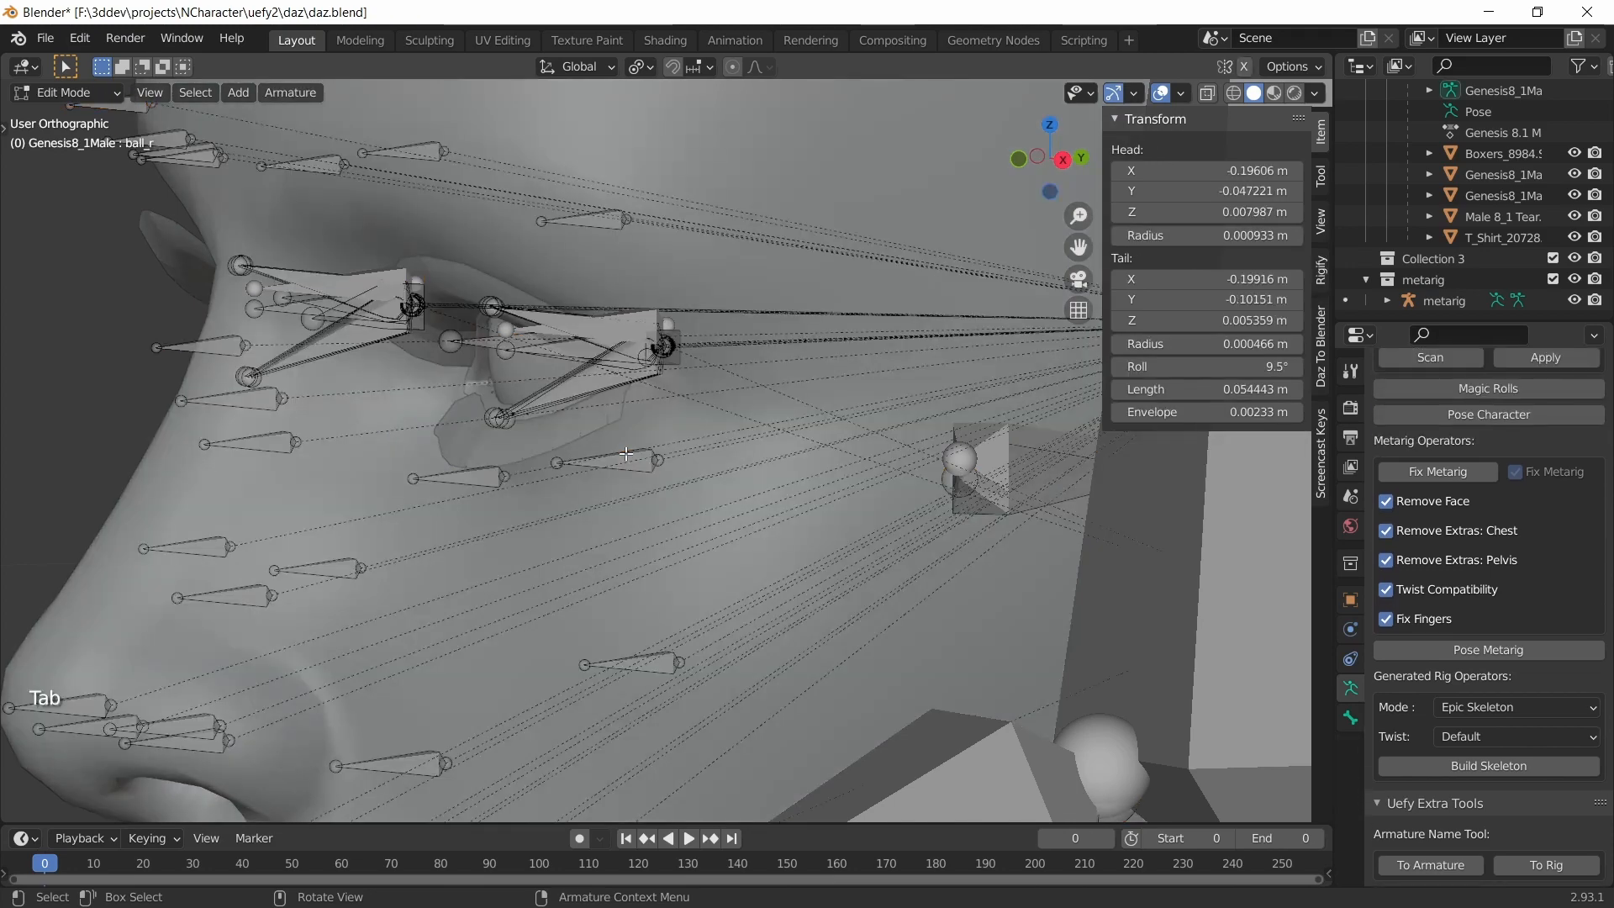
left_click(1574, 279)
scroll(738, 369, "up", 5)
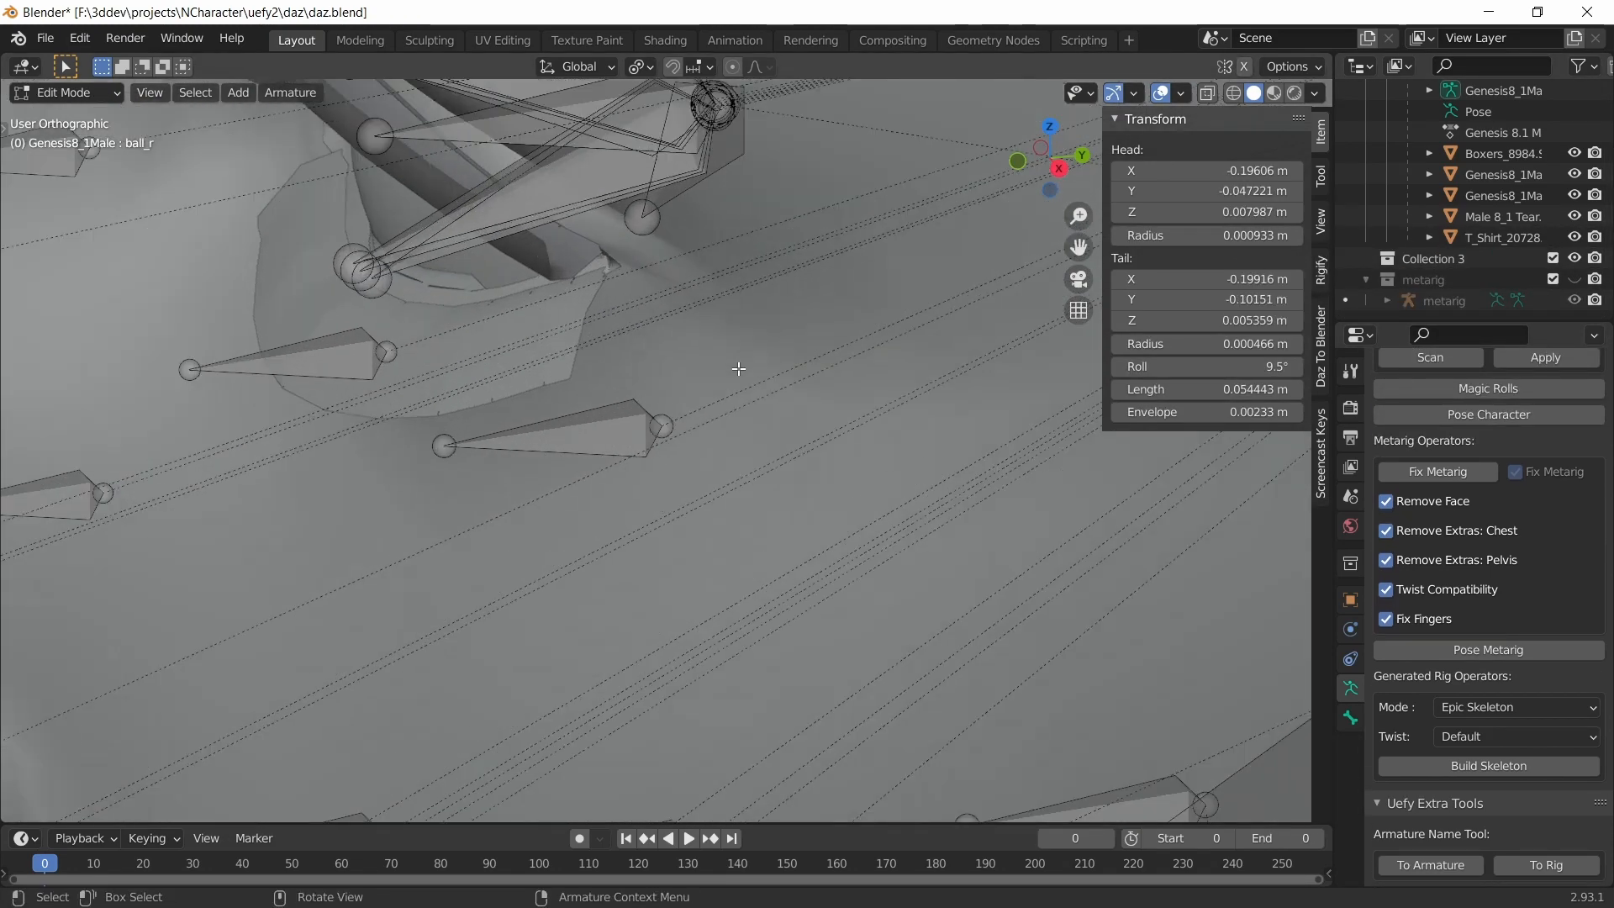
middle_click_drag(720, 296, 671, 447, "shift")
left_click(452, 372)
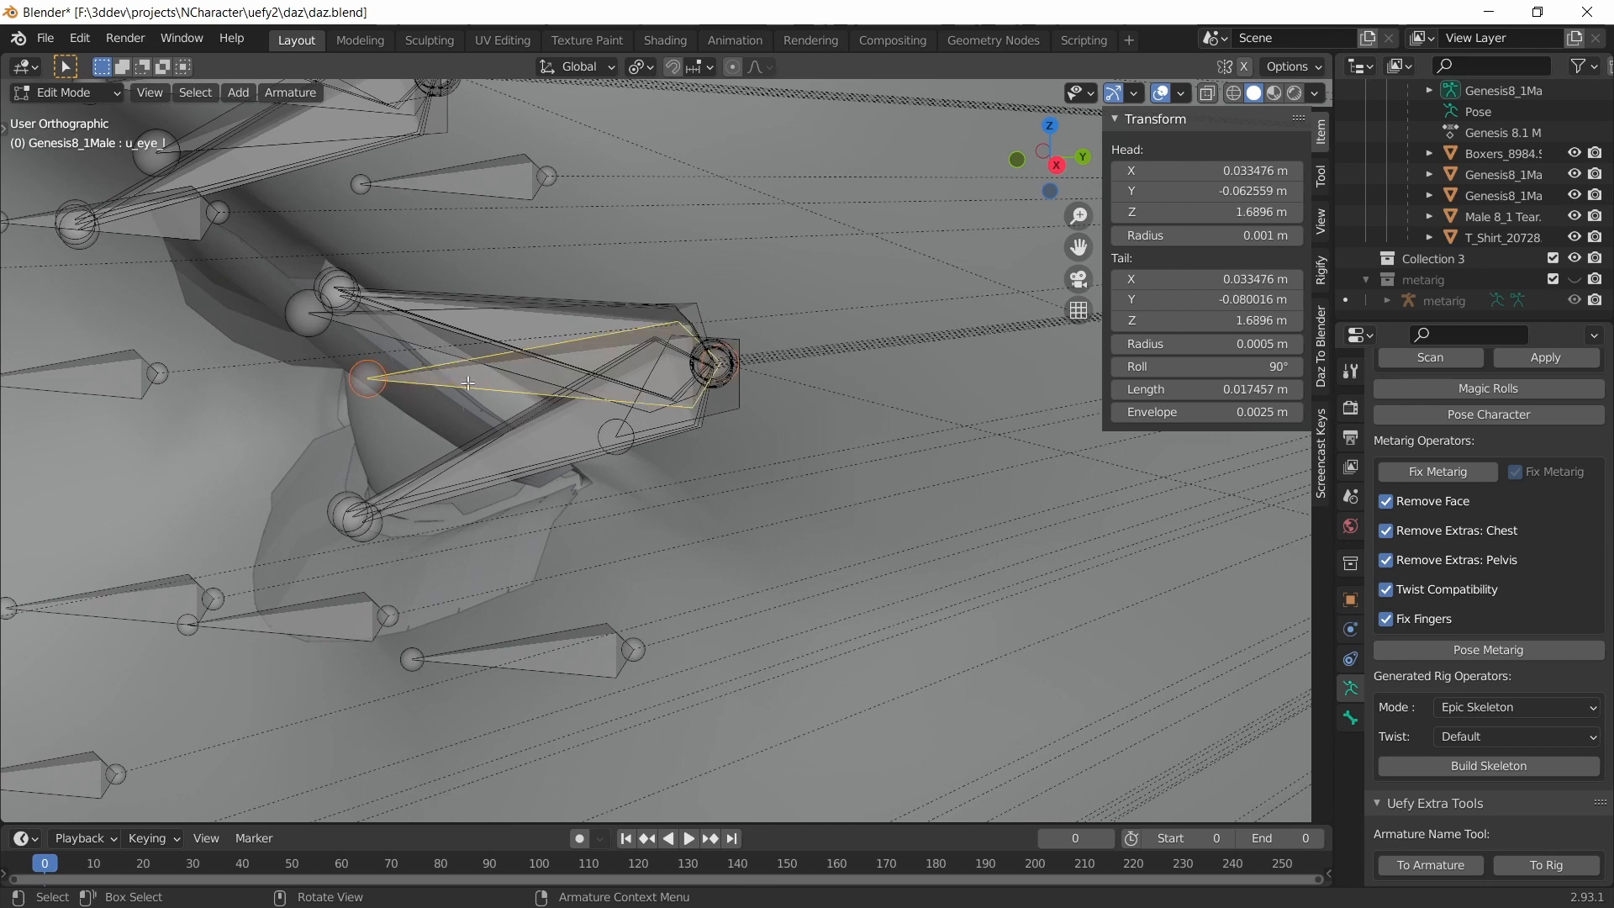
- Select the head joint of the u_eye_l bone and snap the 3D cursor to it
scroll(538, 383, "up", 4)
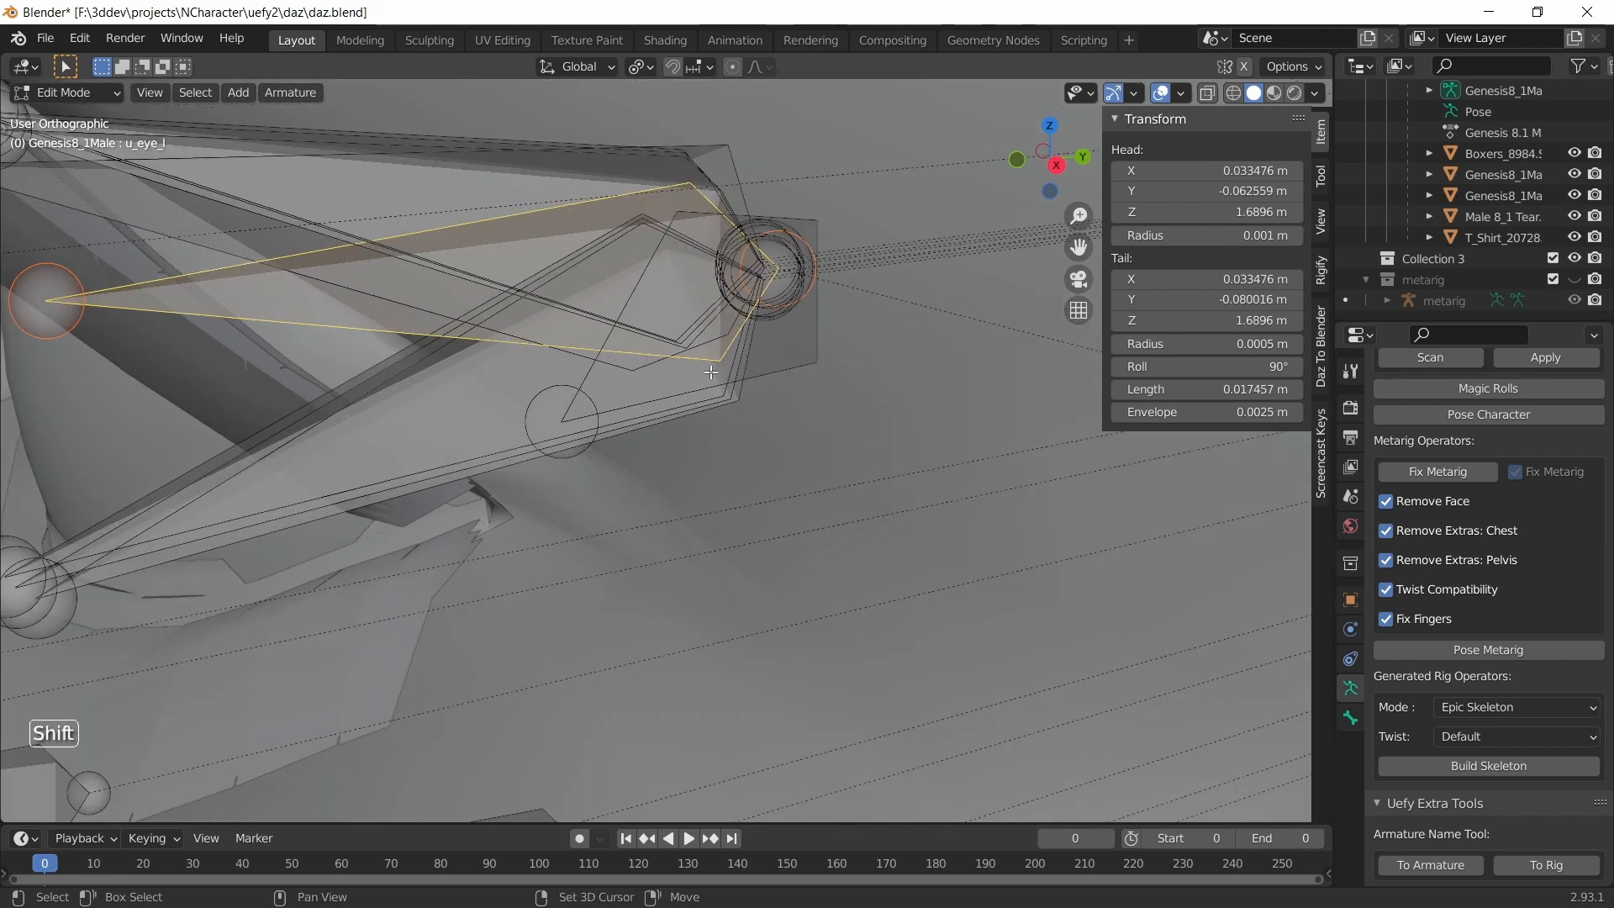
middle_click_drag(828, 282, 656, 476, "shift")
scroll(655, 473, "up", 5)
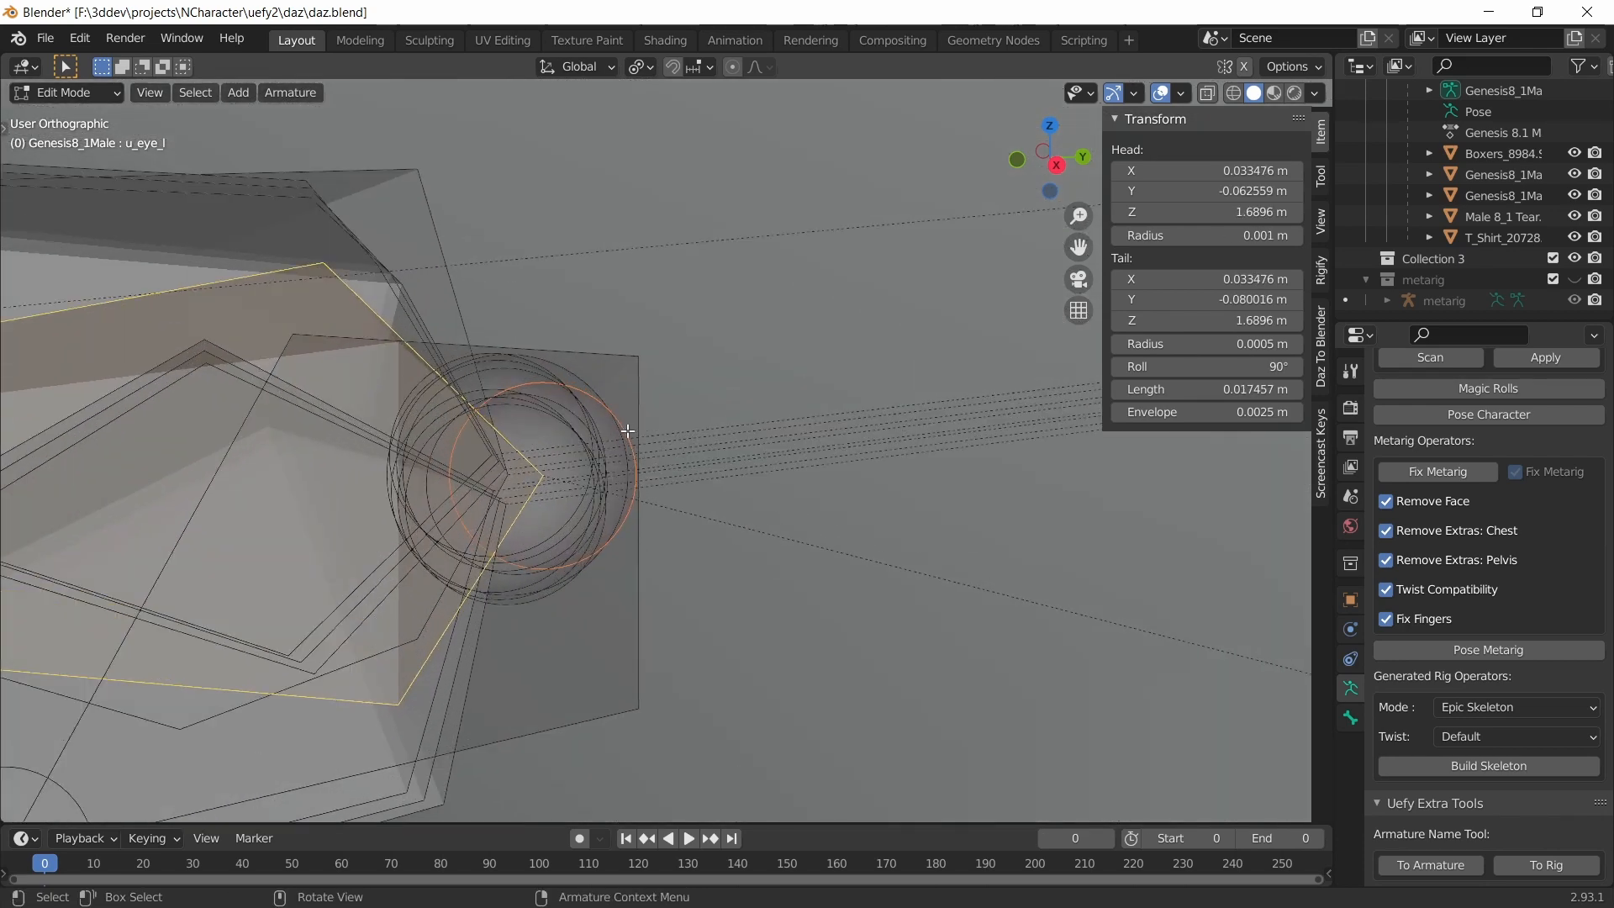
left_click(627, 430)
left_click(627, 431)
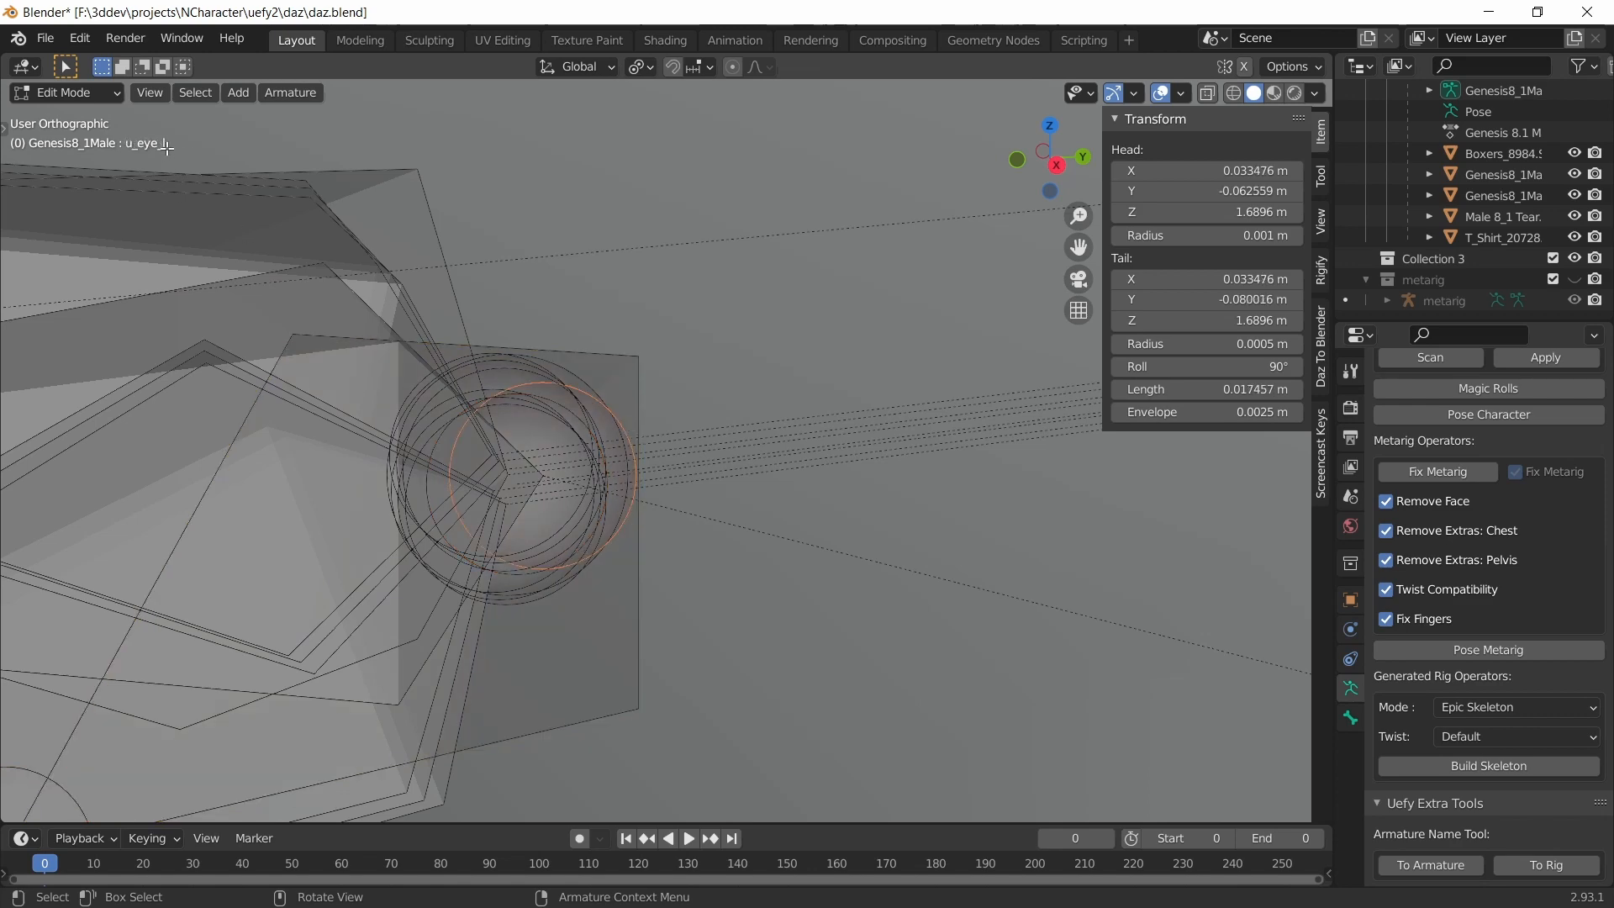
scroll(656, 454, "down", 6)
key("shift+s")
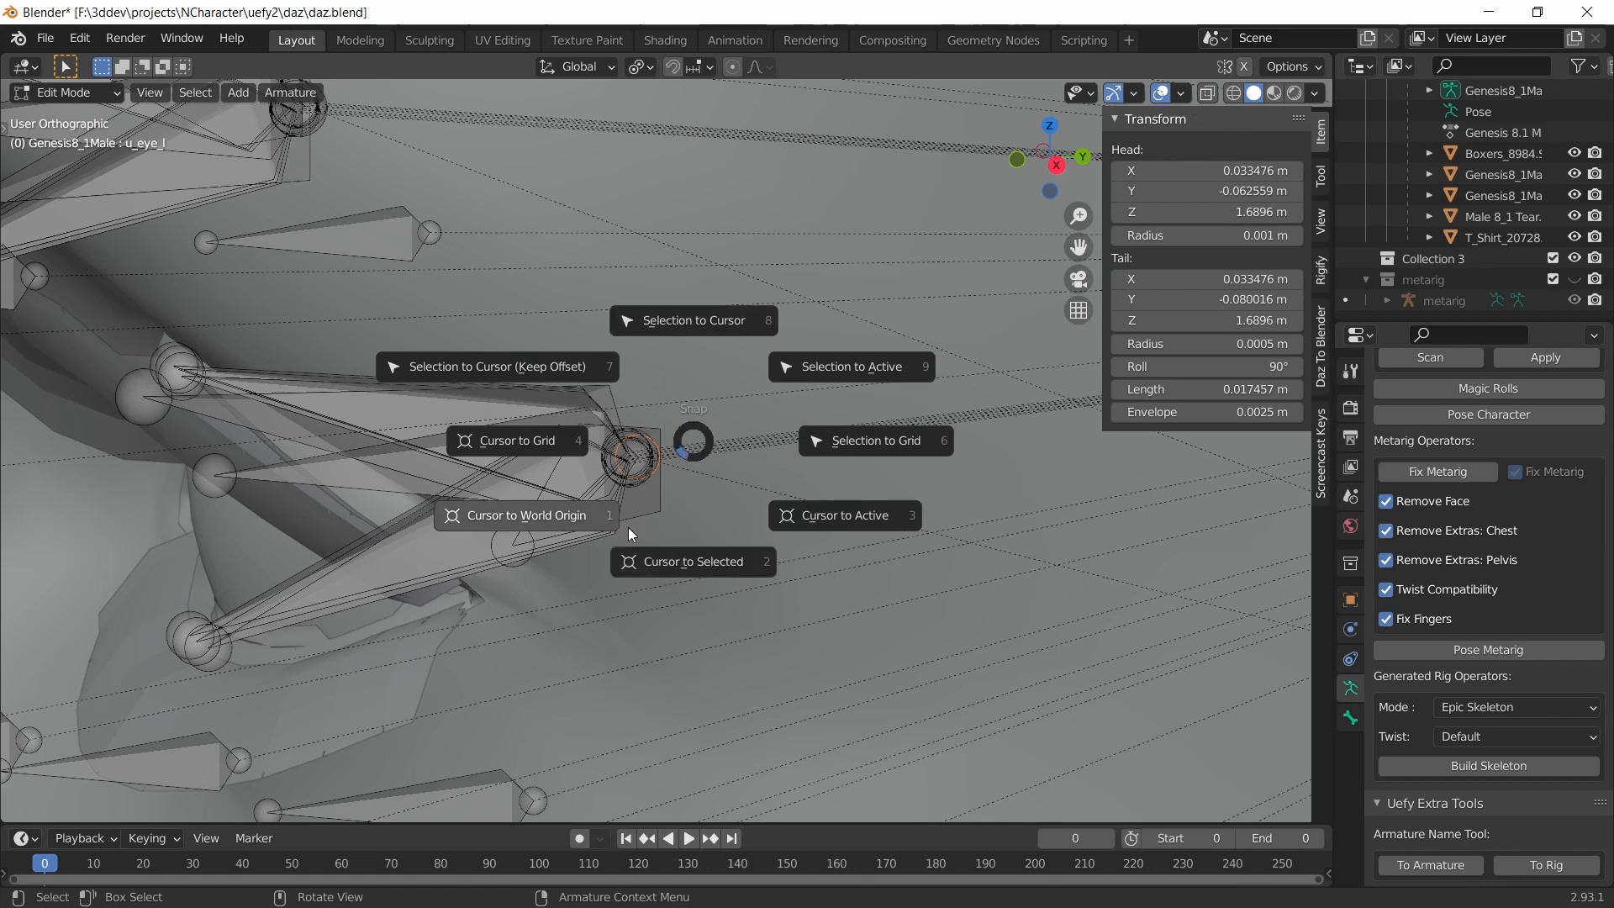
left_click(686, 560)
scroll(662, 501, "down", 4)
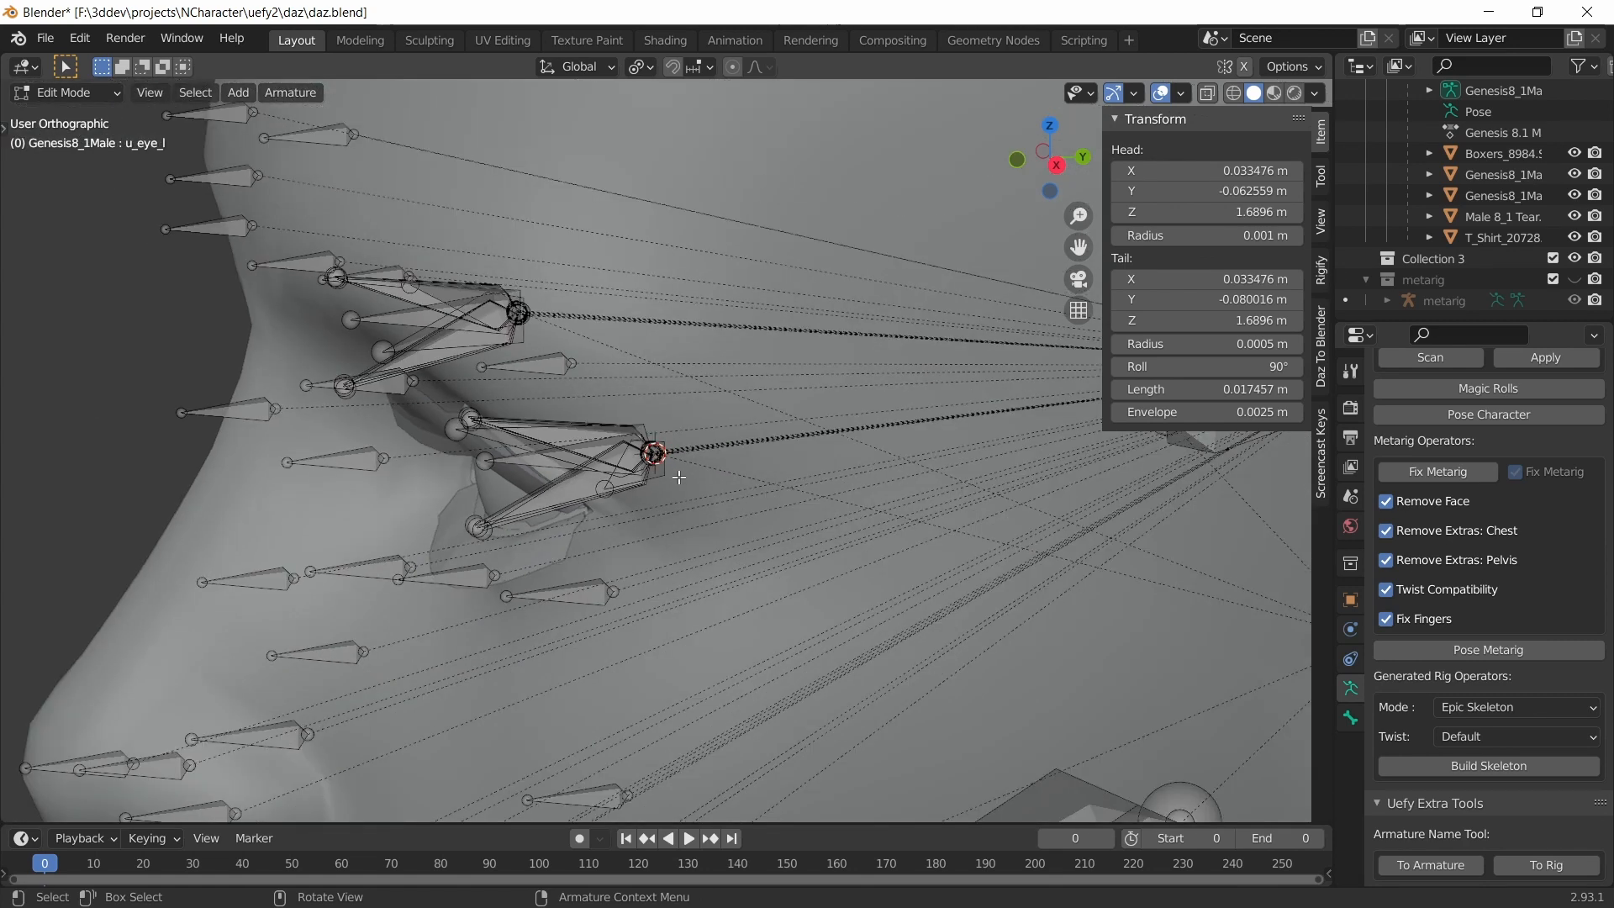
- Return to Object Mode, show the metarig collection again, and hide the Genesis8_1Male armature
key("Tab")
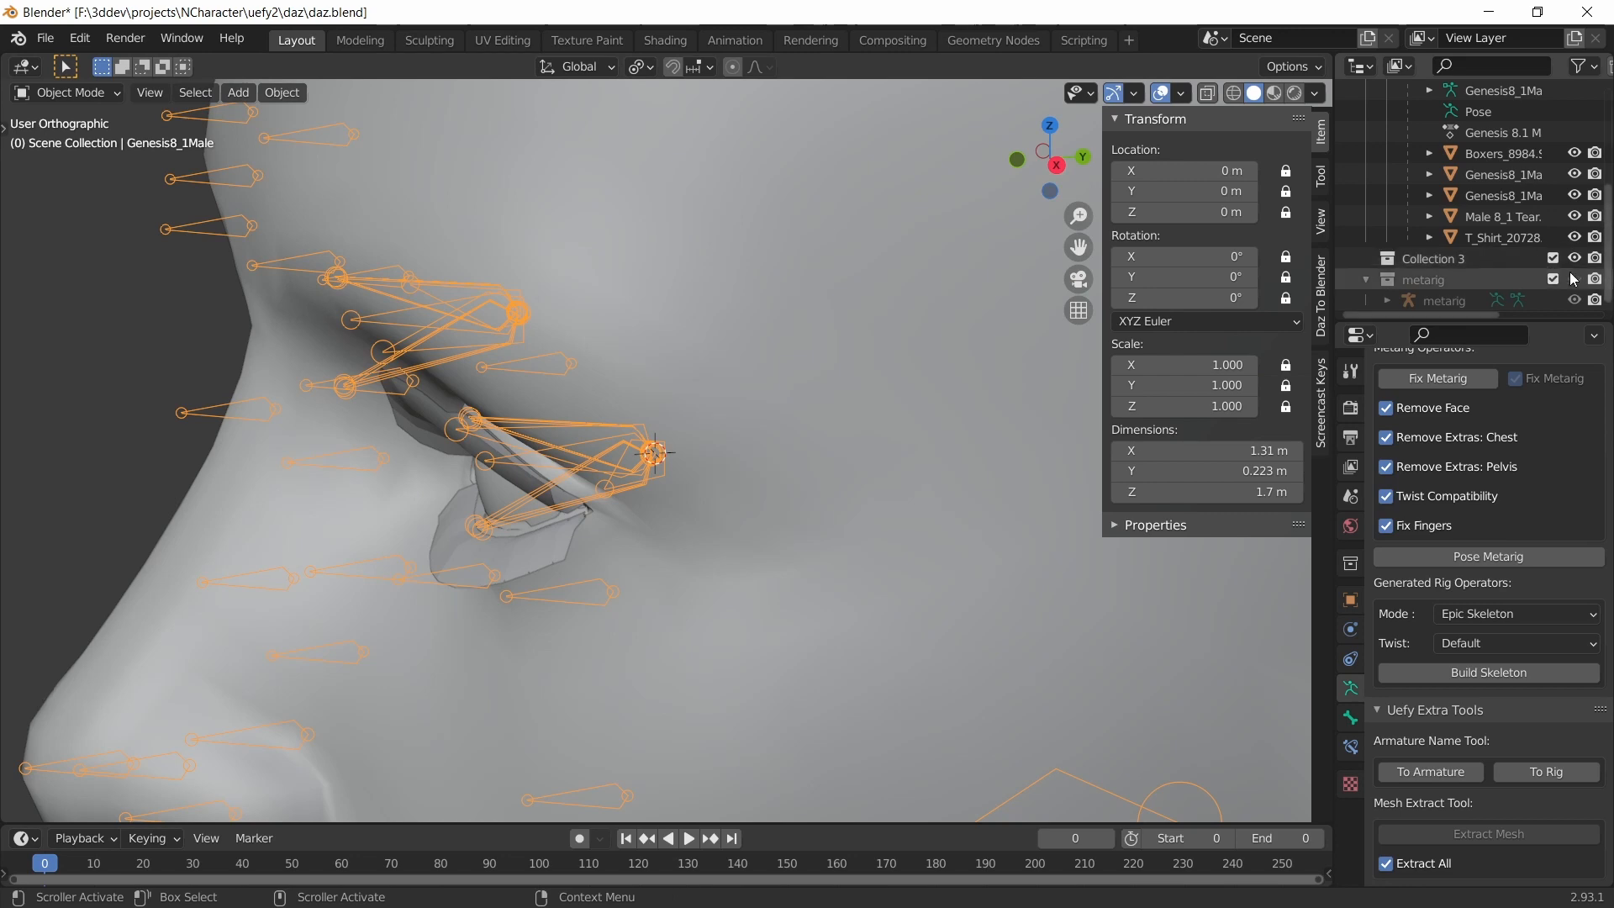
left_click(1575, 280)
scroll(1572, 201, "up", 5)
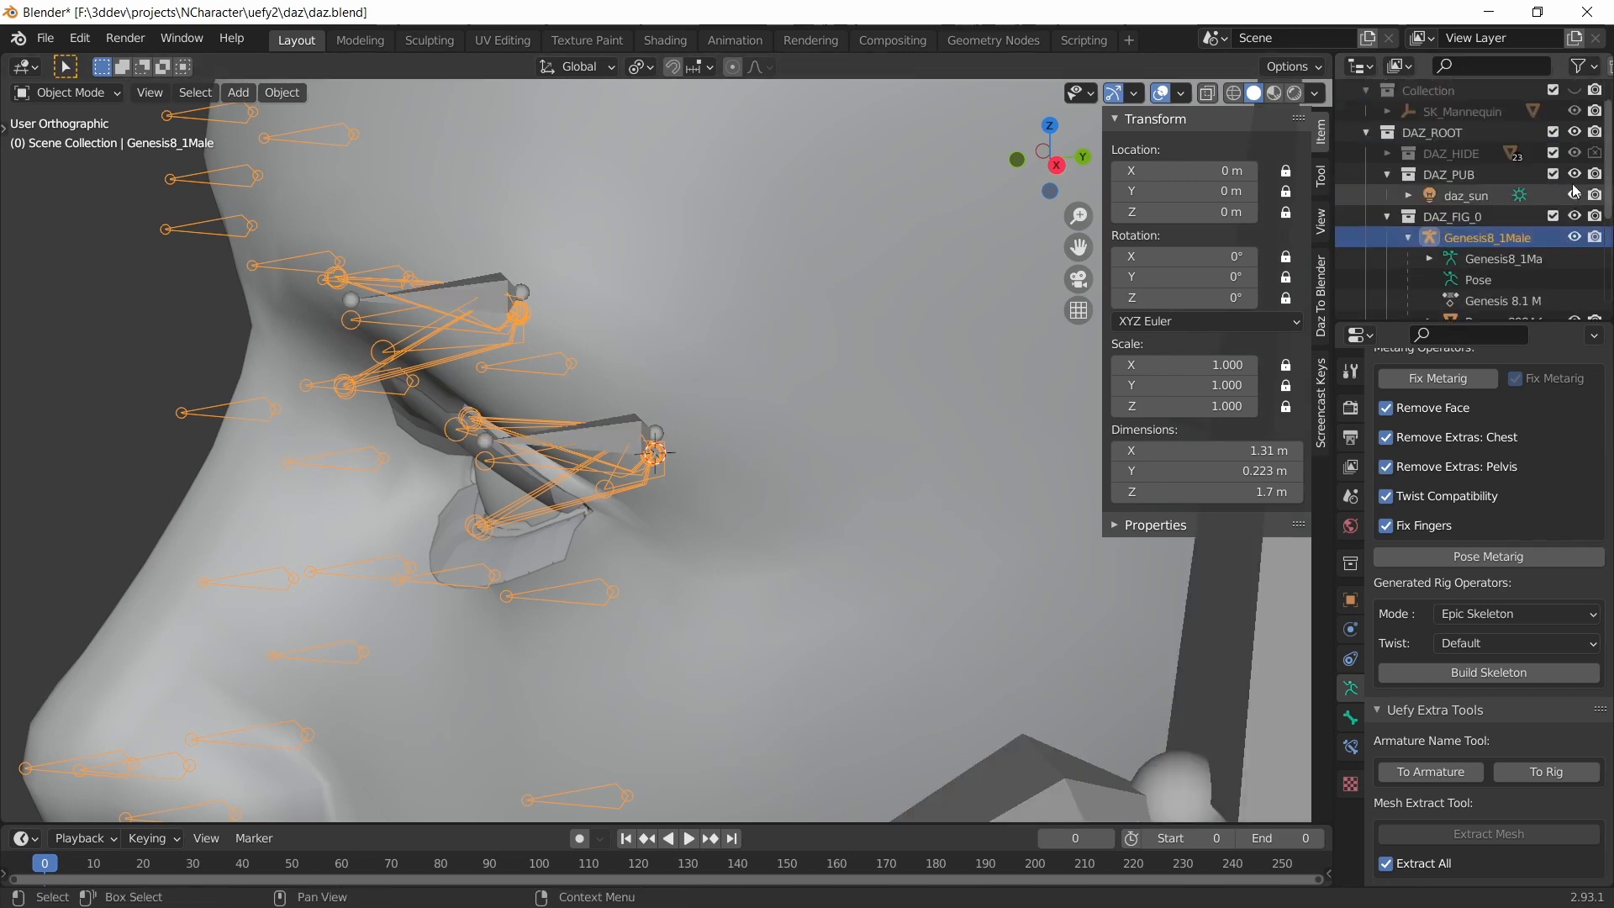
left_click(1575, 192)
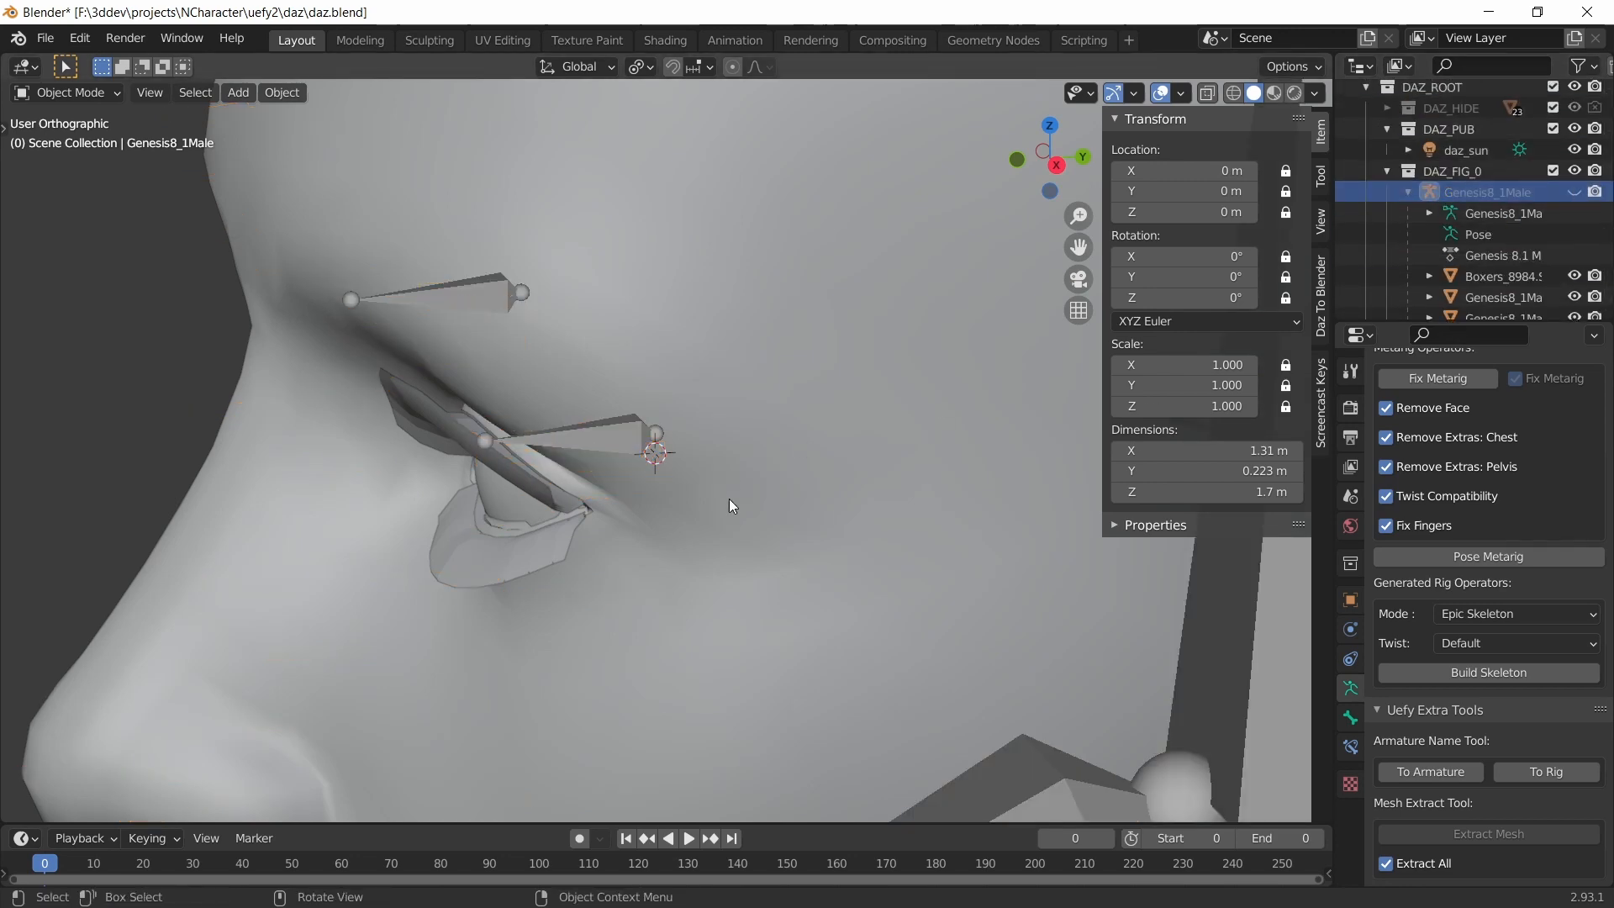
- In the metarig's Edit Mode, select the eye_l bone and snap it to the 3D cursor
scroll(715, 496, "up", 4)
middle_click_drag(704, 496, 619, 471)
left_click(553, 440)
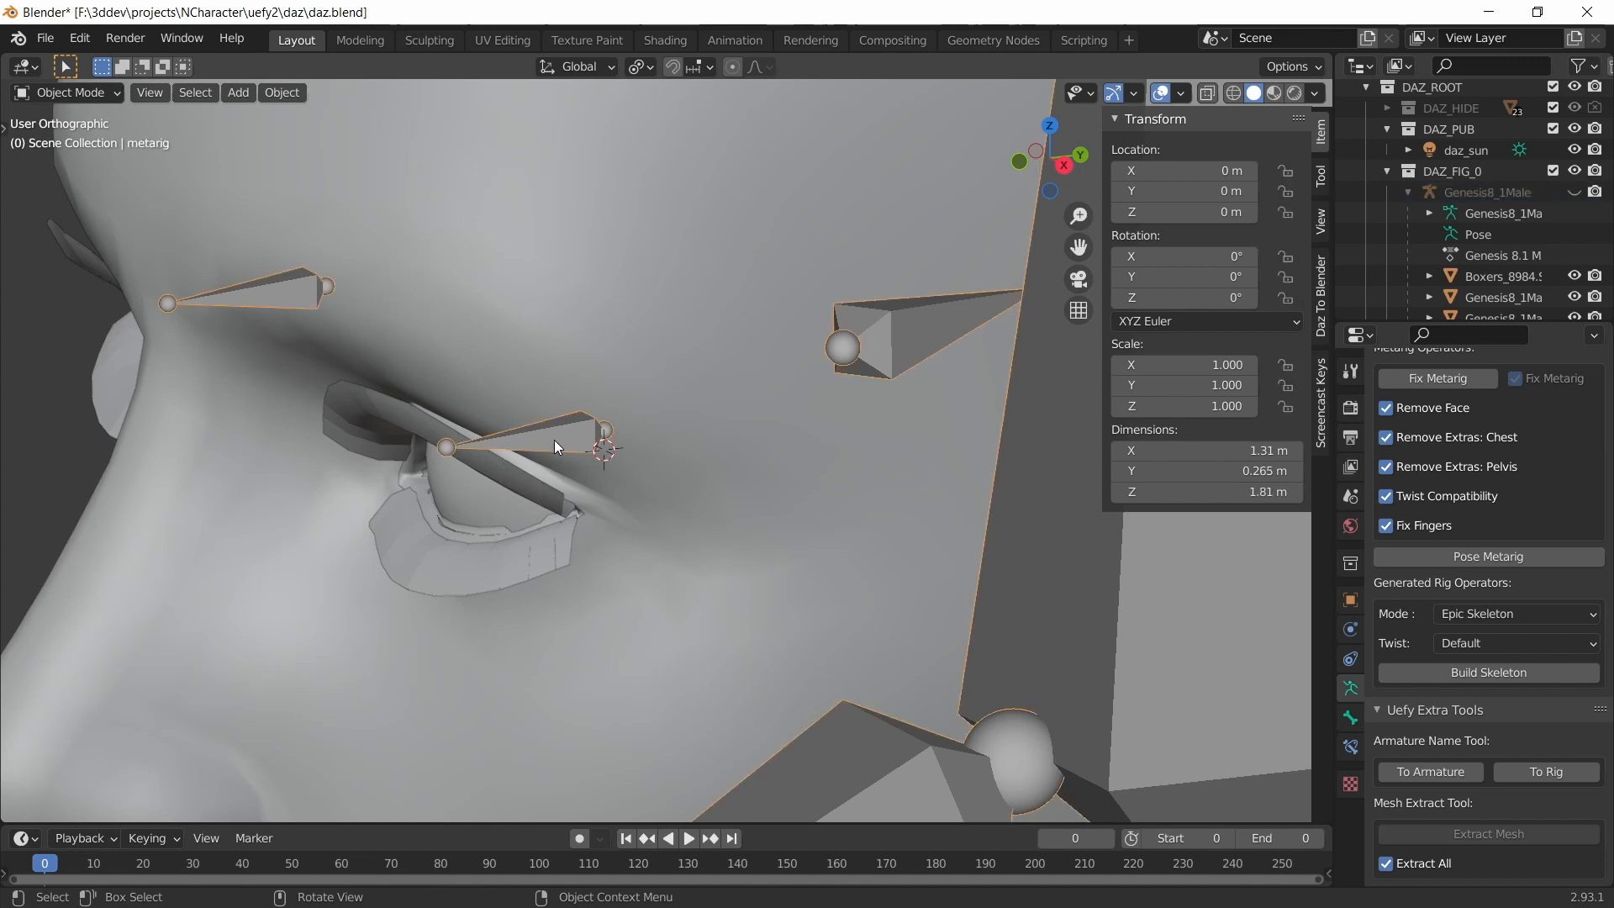
key("Tab")
left_click(554, 438)
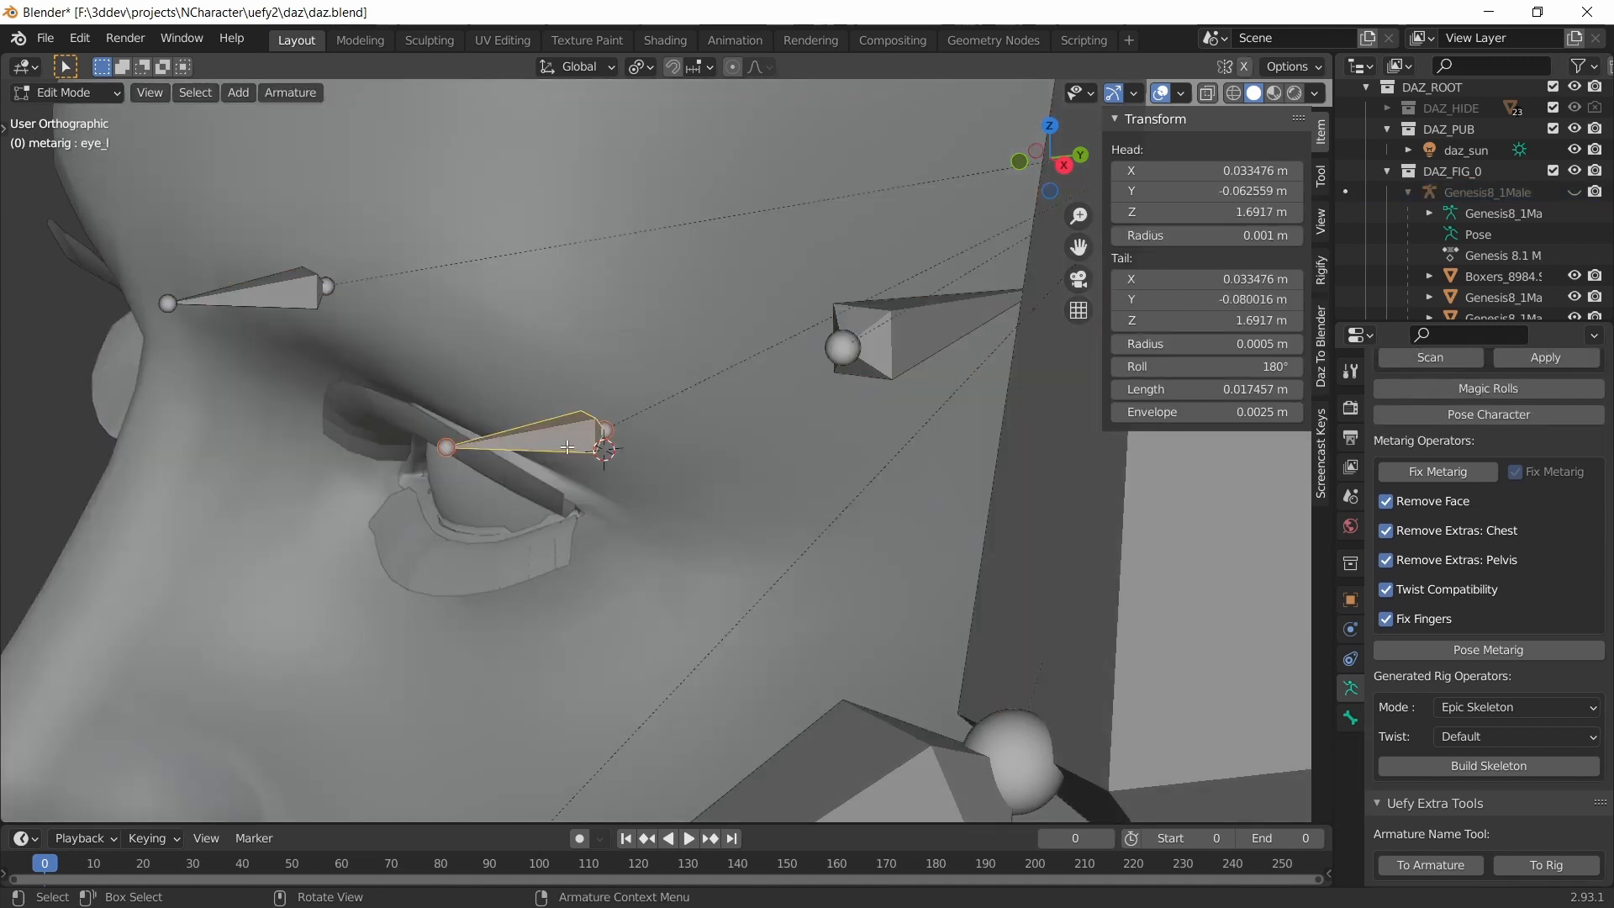
key("shift+s")
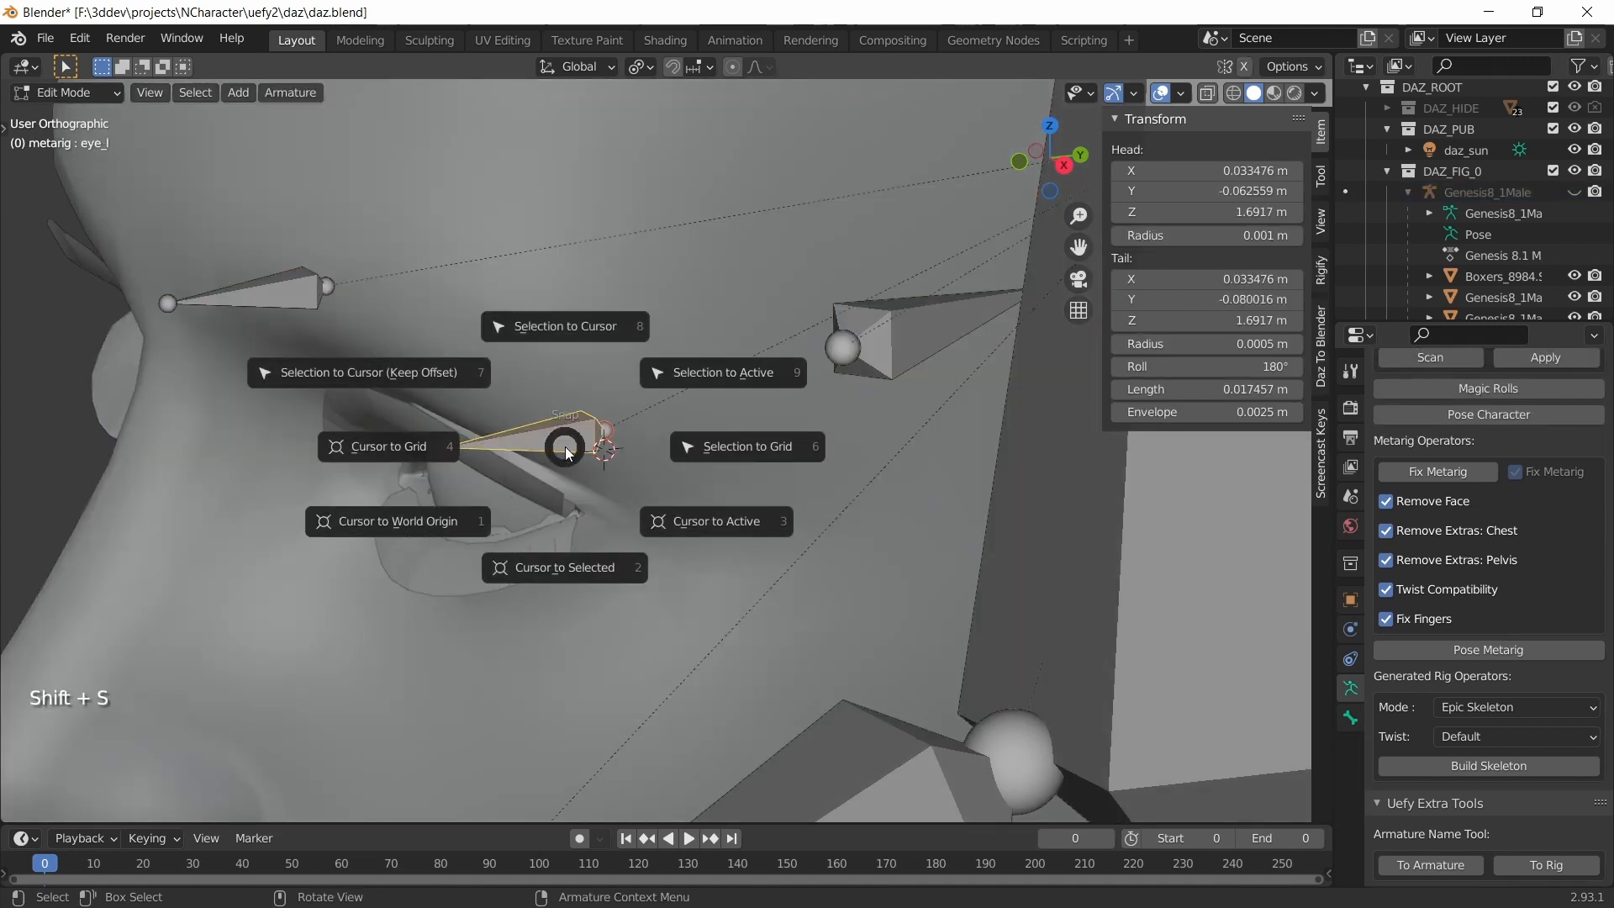
left_click(552, 327)
- Symmetrize the metarig's eye_l bone to the other eye and check both eye bones against the face
right_click(554, 464)
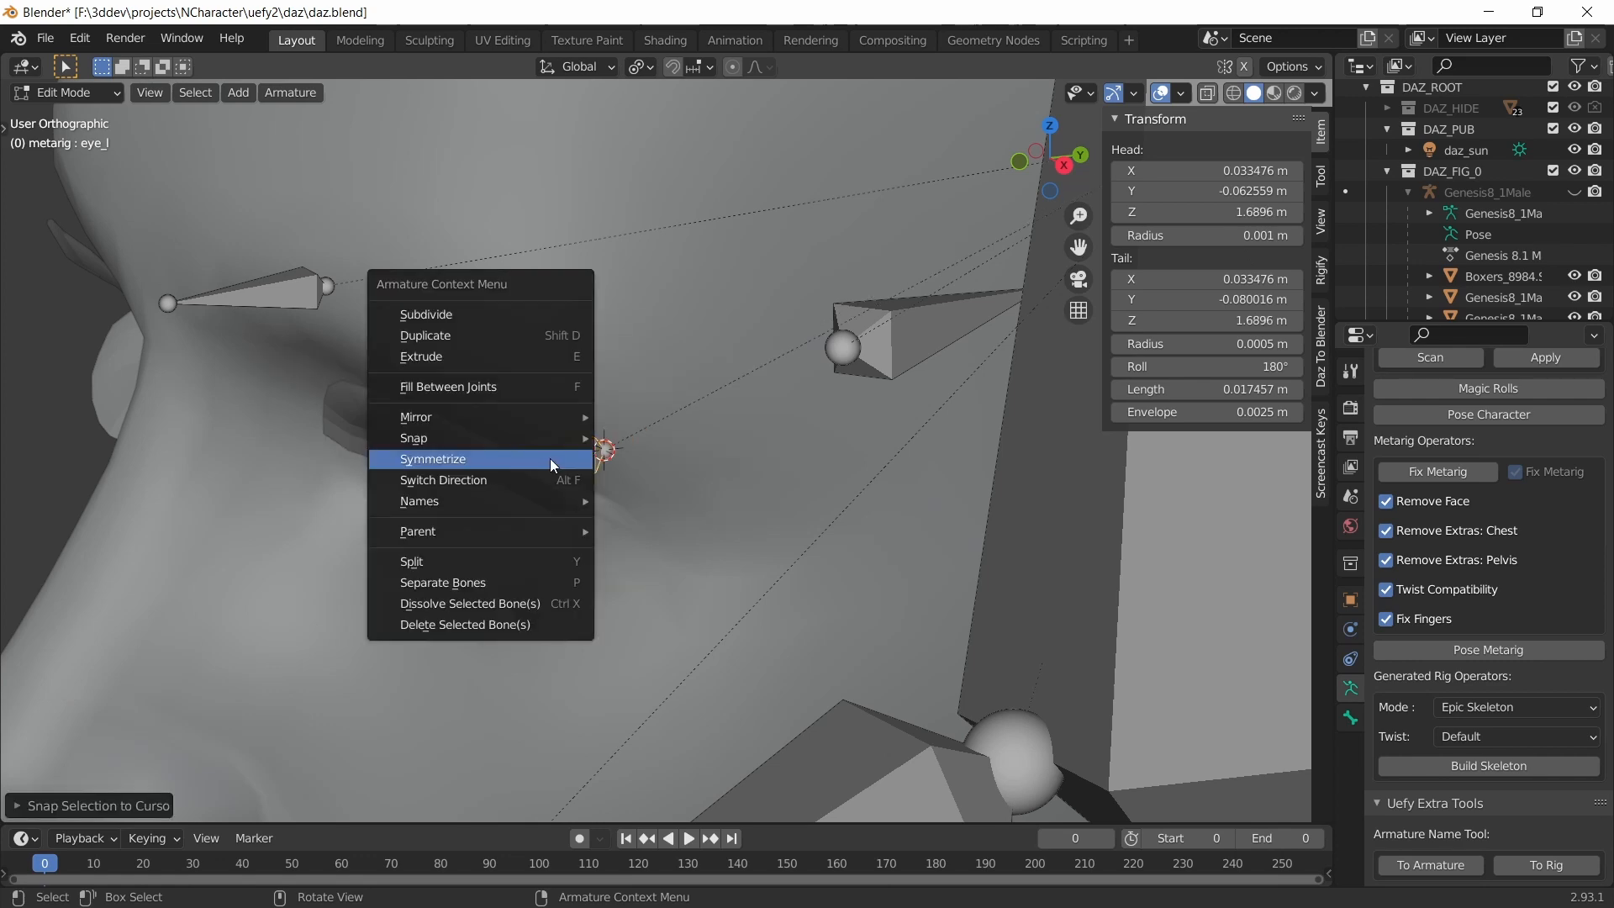
left_click(548, 458)
middle_click_drag(548, 457, 620, 397)
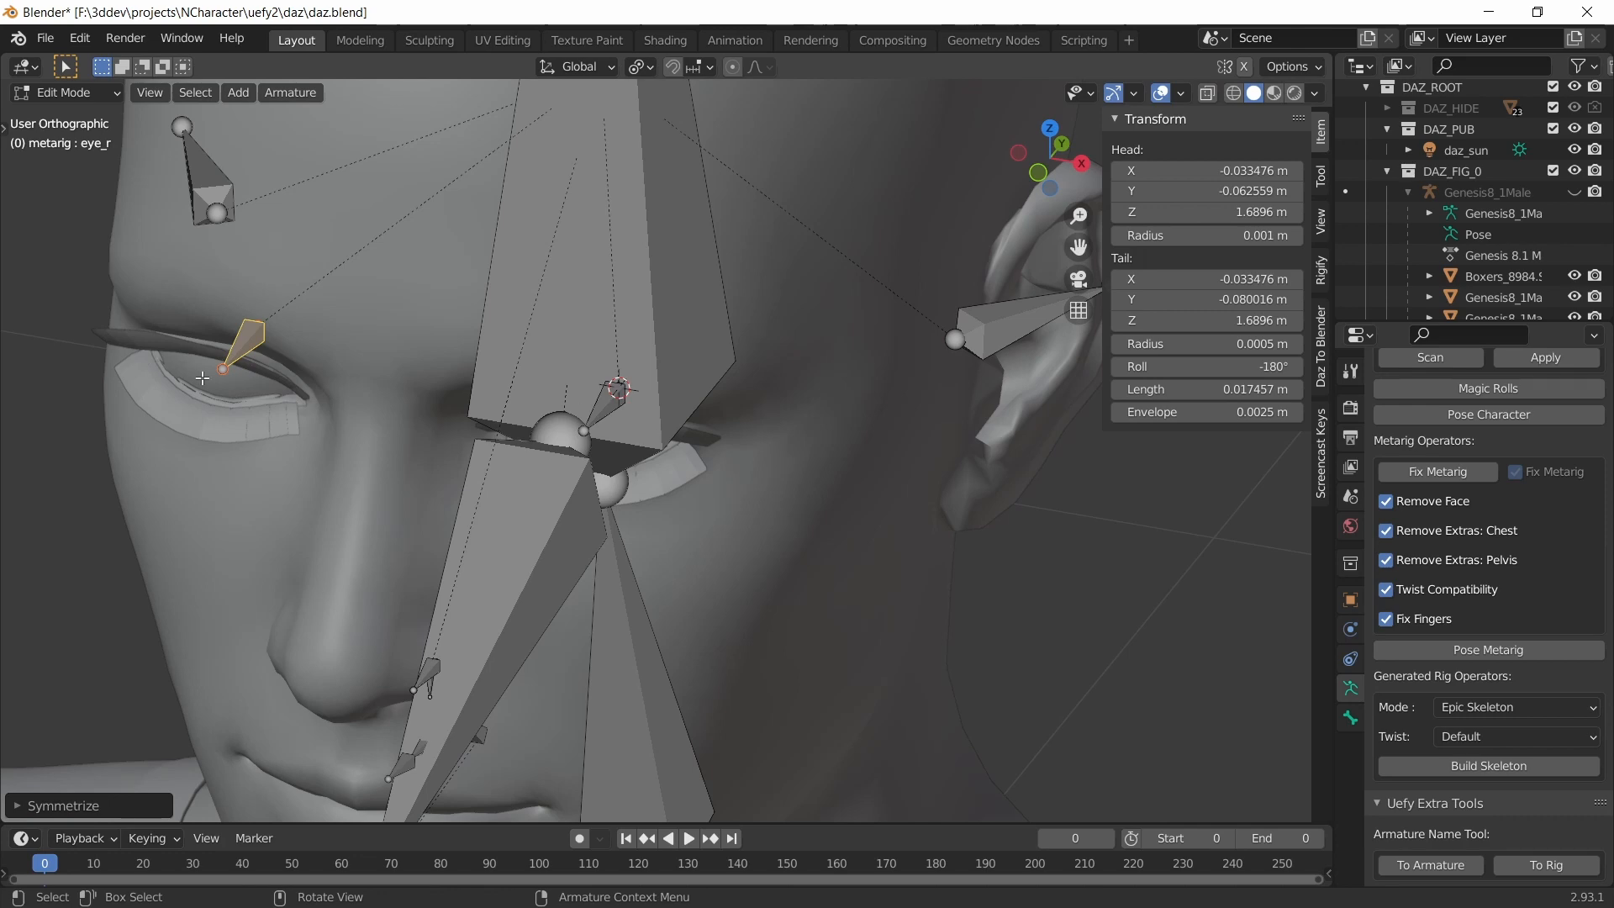
middle_click_drag(471, 452, 384, 417)
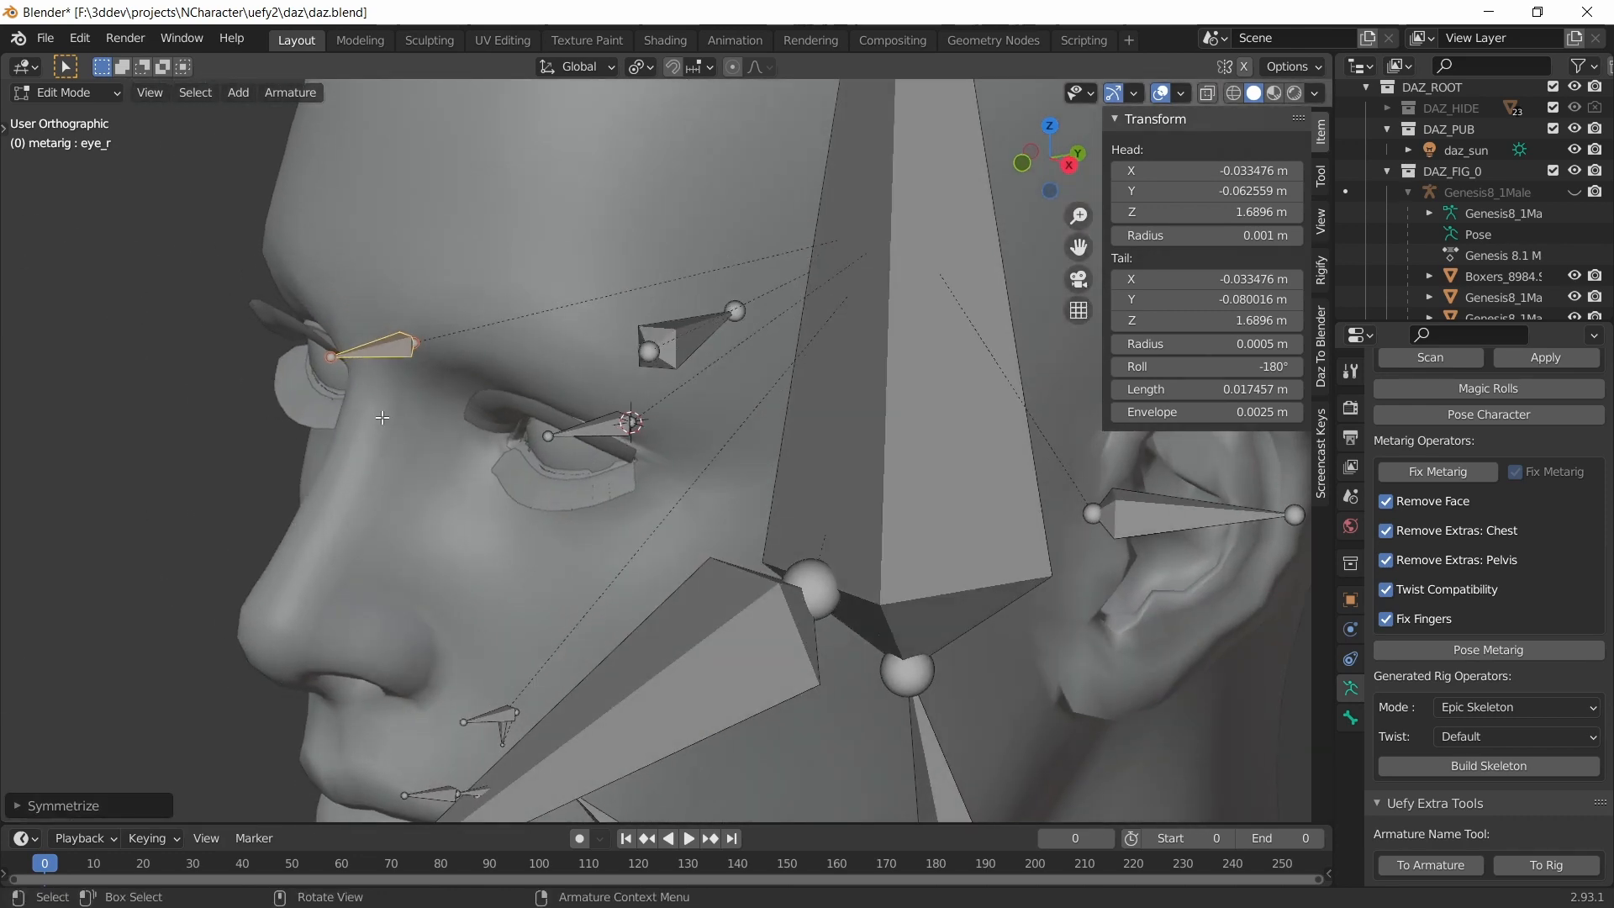
middle_click_drag(475, 406, 738, 460, "shift")
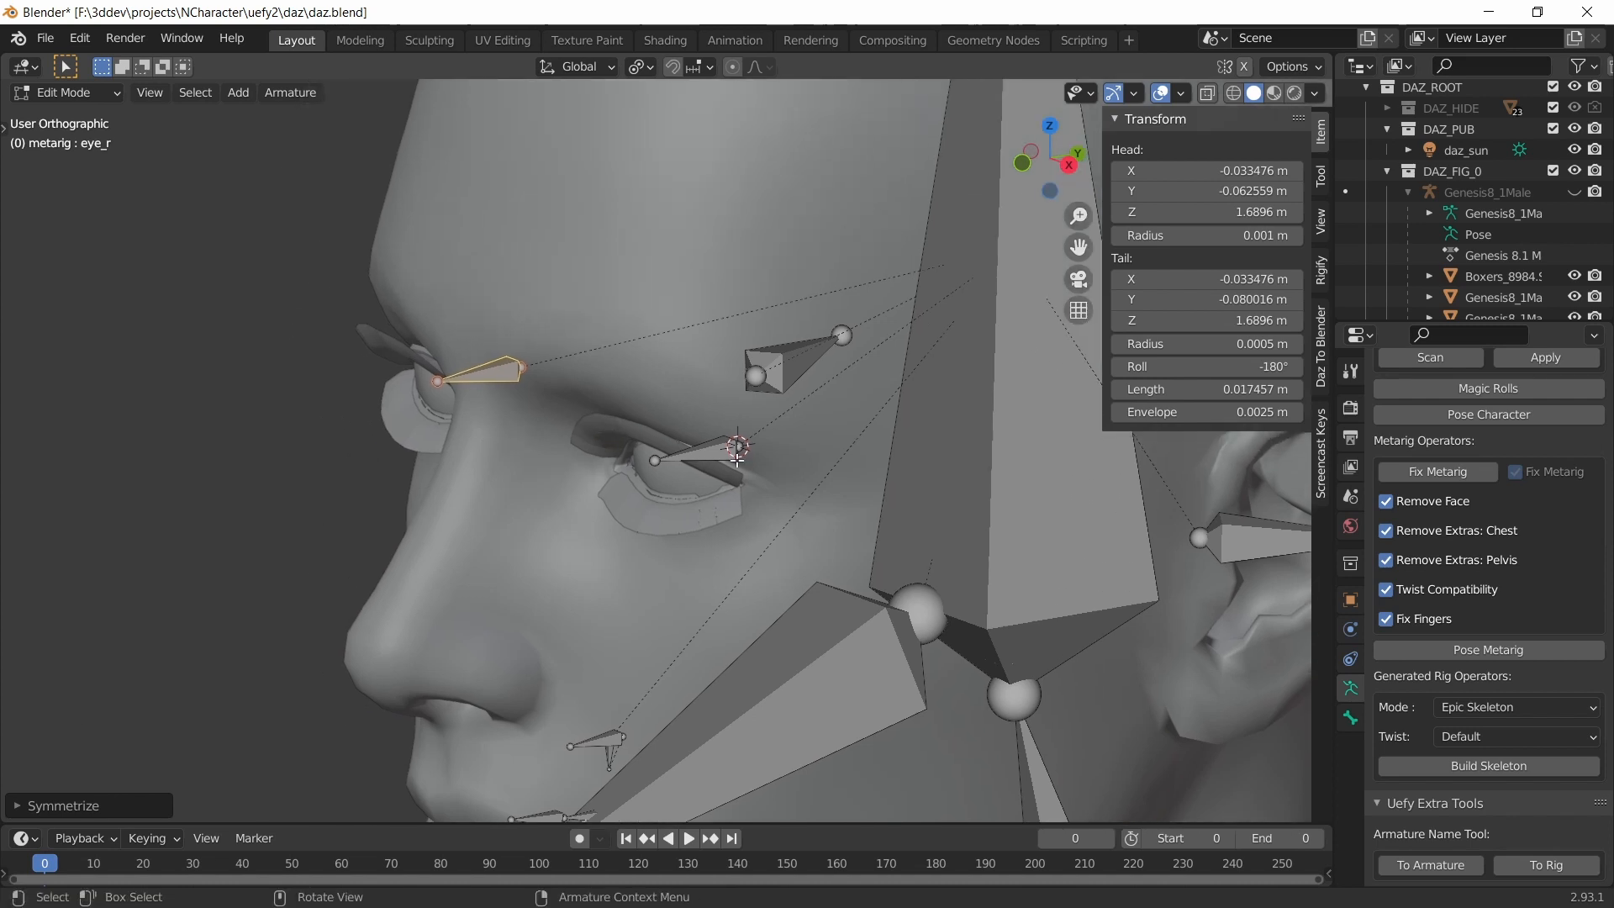
middle_click_drag(629, 440, 527, 391)
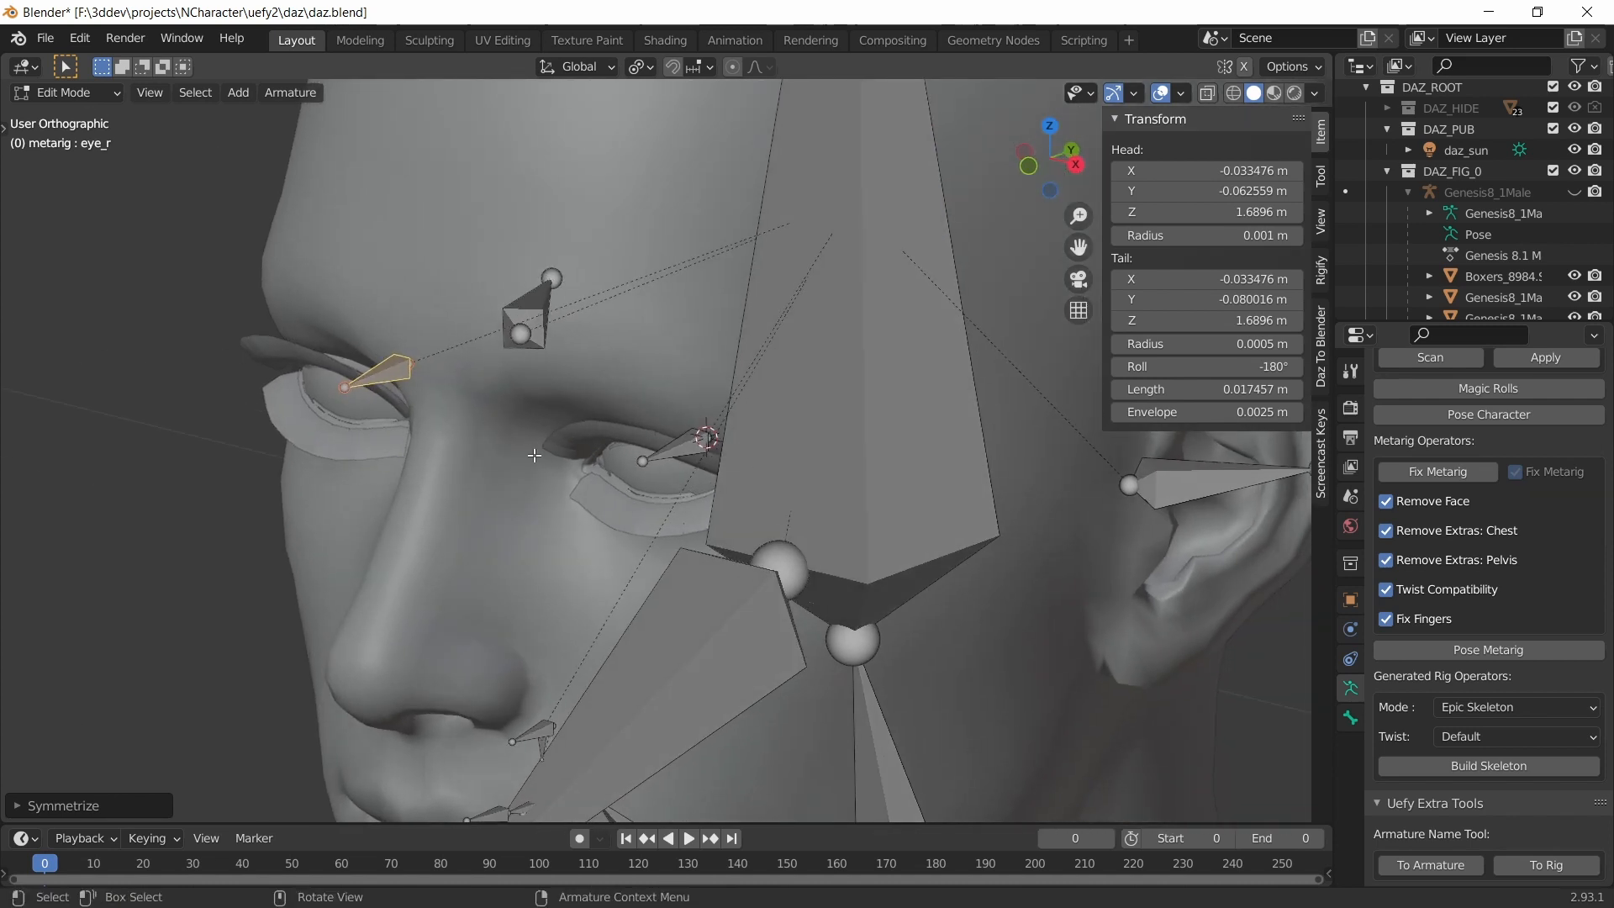
- Switch the viewport to wireframe shading and select the upper joint of the metarig's spine.004 neck bone
scroll(600, 499, "down", 4)
middle_click_drag(830, 583, 753, 580)
middle_click_drag(727, 587, 652, 463, "shift")
key("z")
left_click(581, 505)
scroll(581, 505, "up", 5)
middle_click_drag(568, 566, 581, 495, "shift")
scroll(747, 462, "down", 5)
middle_click_drag(747, 462, 634, 266, "shift")
left_click(618, 511)
scroll(630, 479, "down", 4)
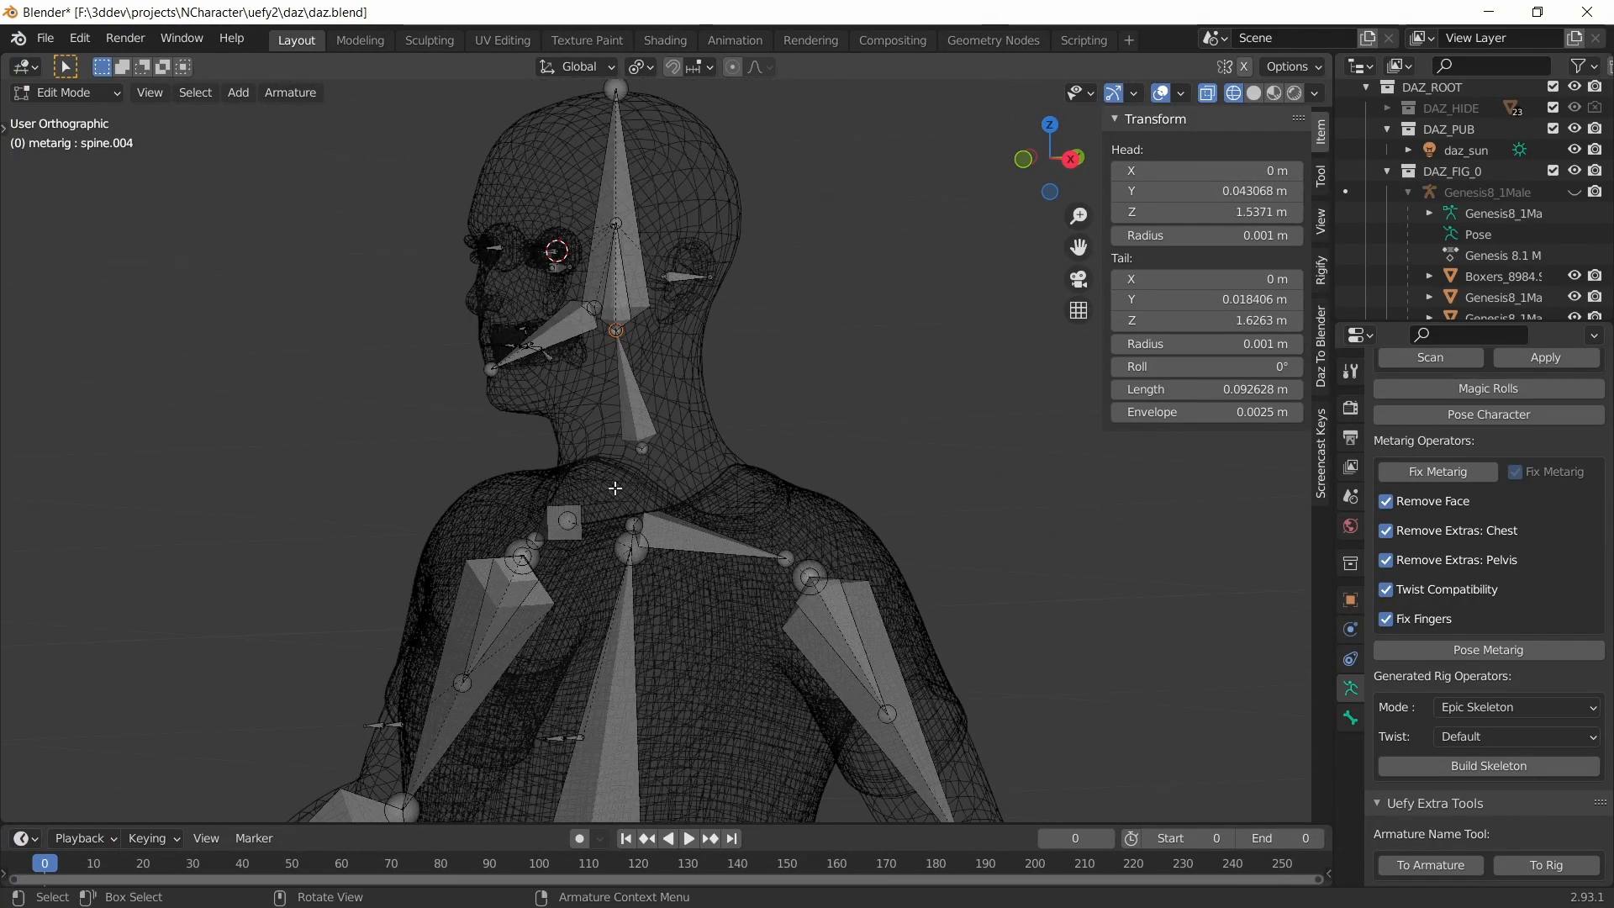
- Check the metarig's spine, arm, leg and neck bones against the character mesh in wireframe view
middle_click_drag(574, 507, 609, 375, "shift")
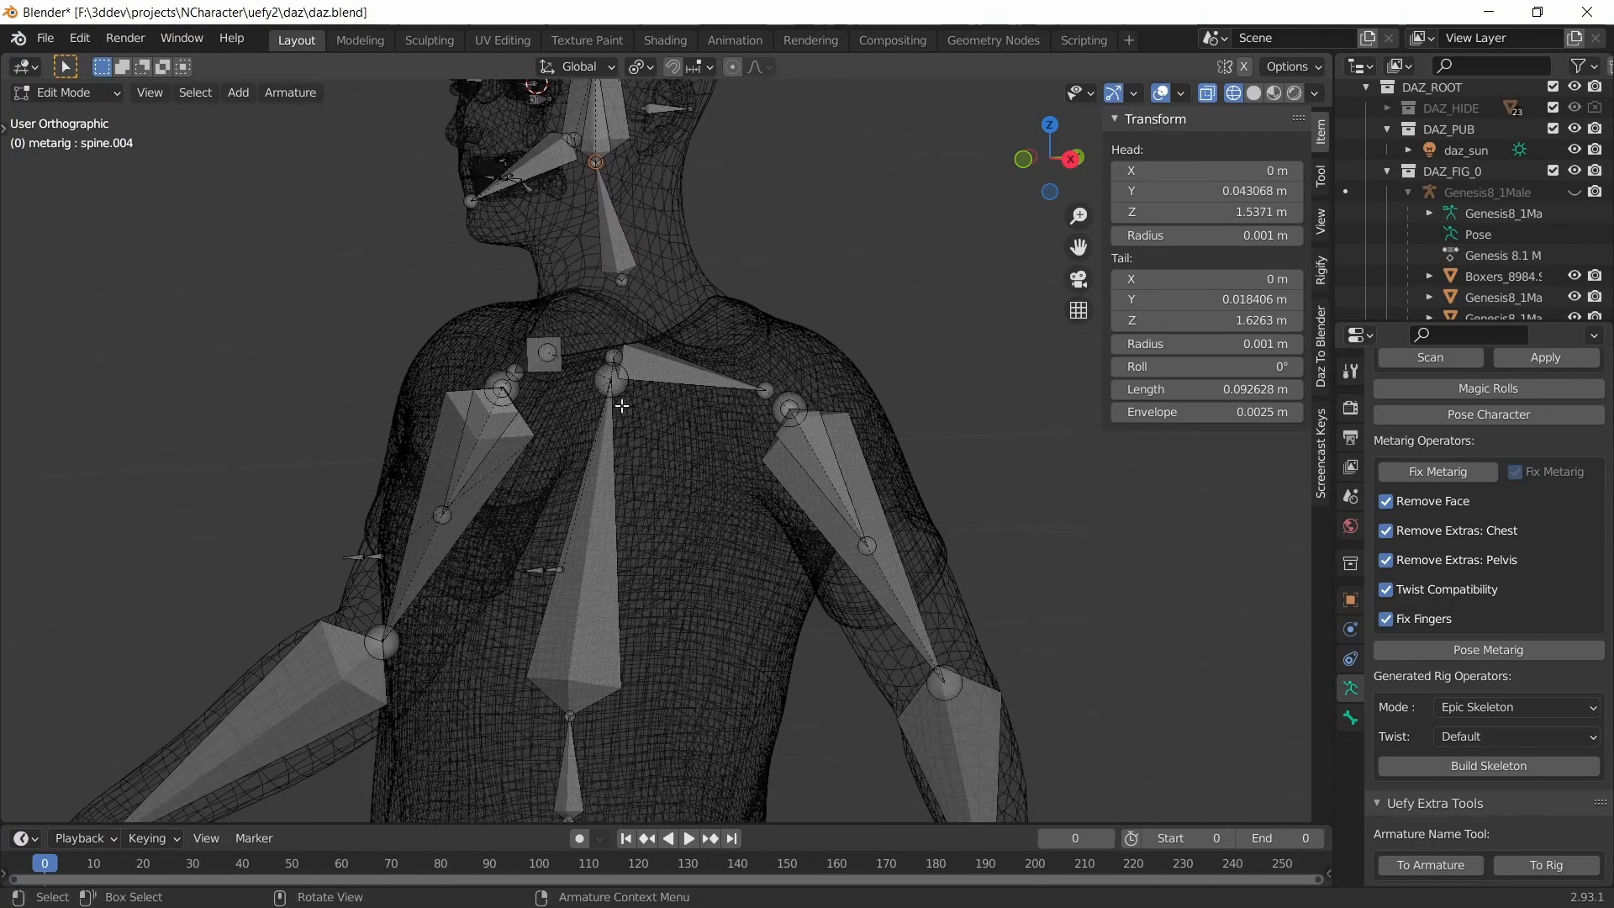
middle_click_drag(630, 567, 616, 457, "shift")
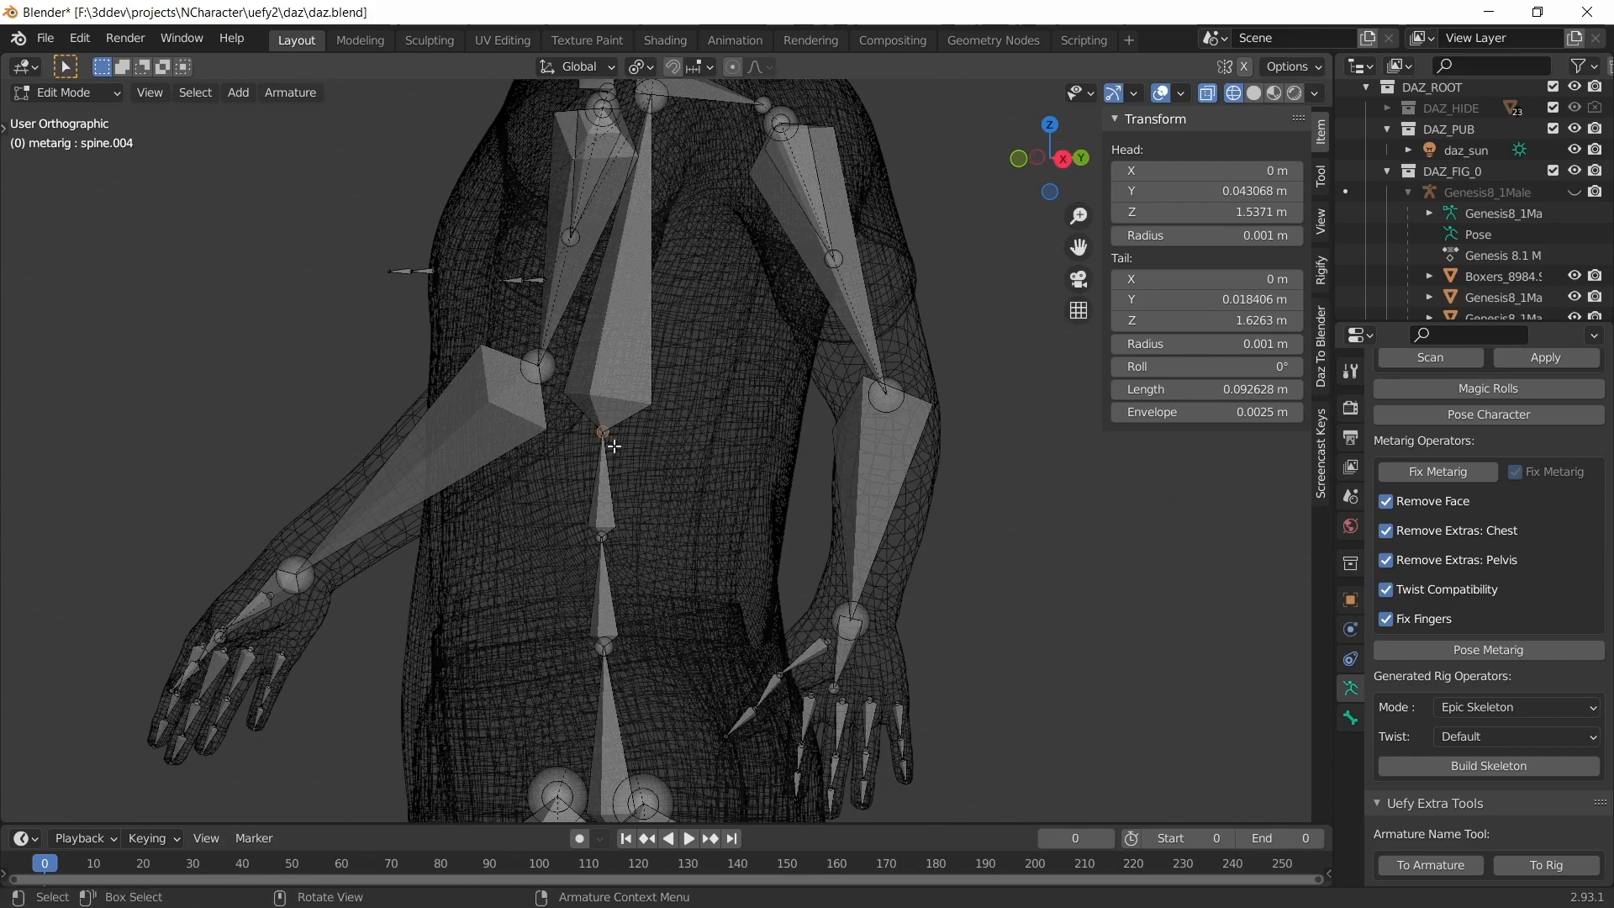
key("g")
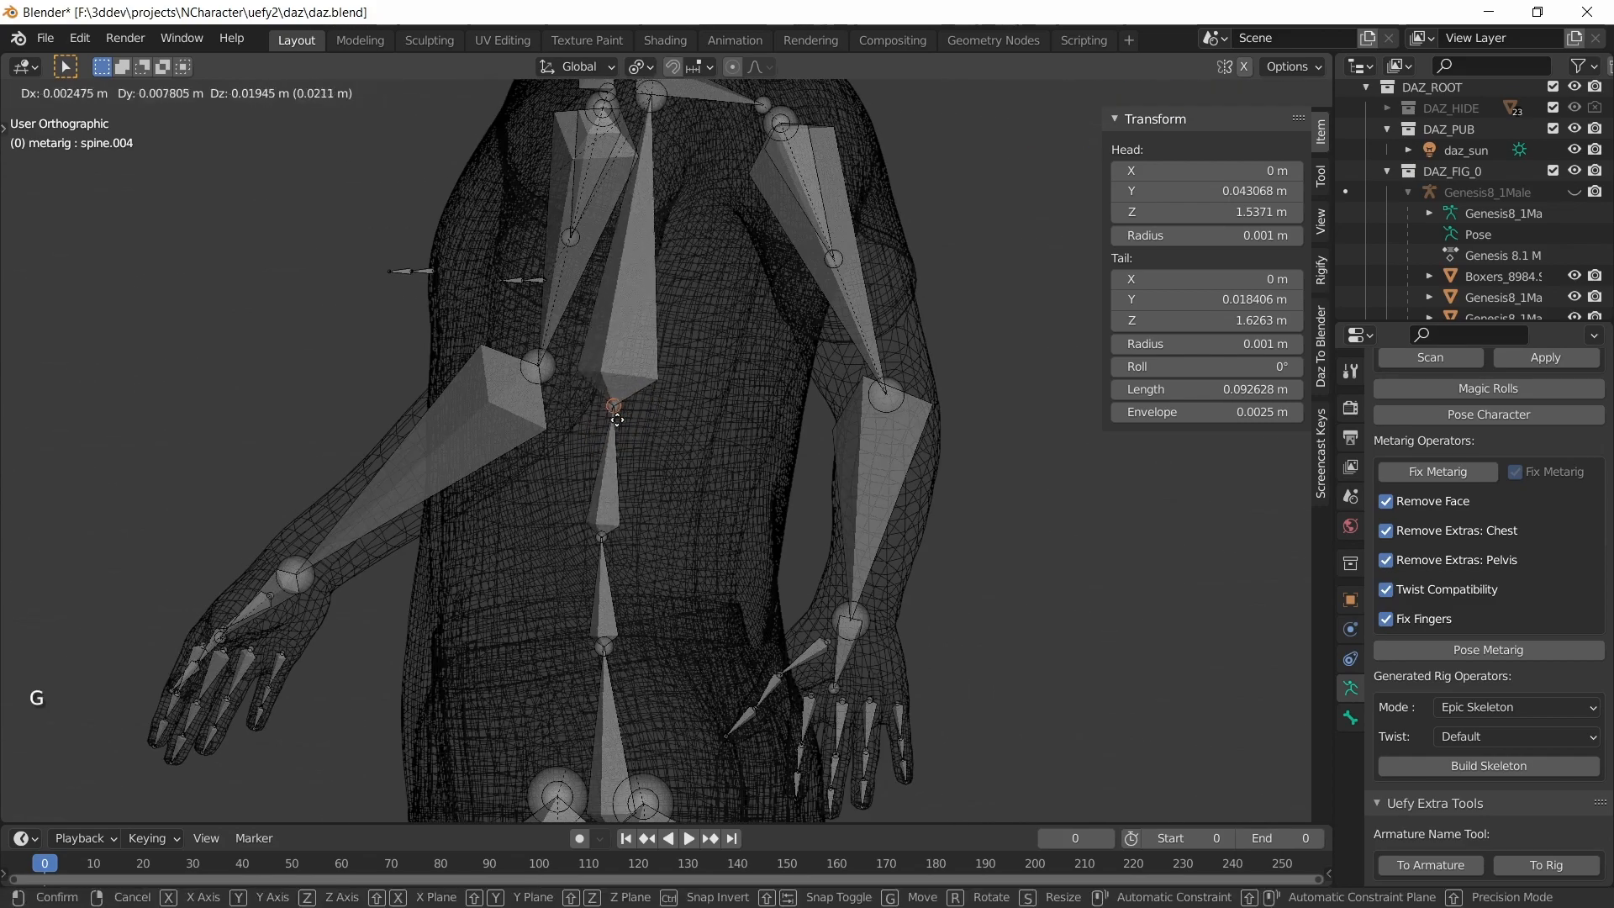
key("Escape")
middle_click_drag(622, 454, 721, 451)
middle_click_drag(674, 379, 691, 243)
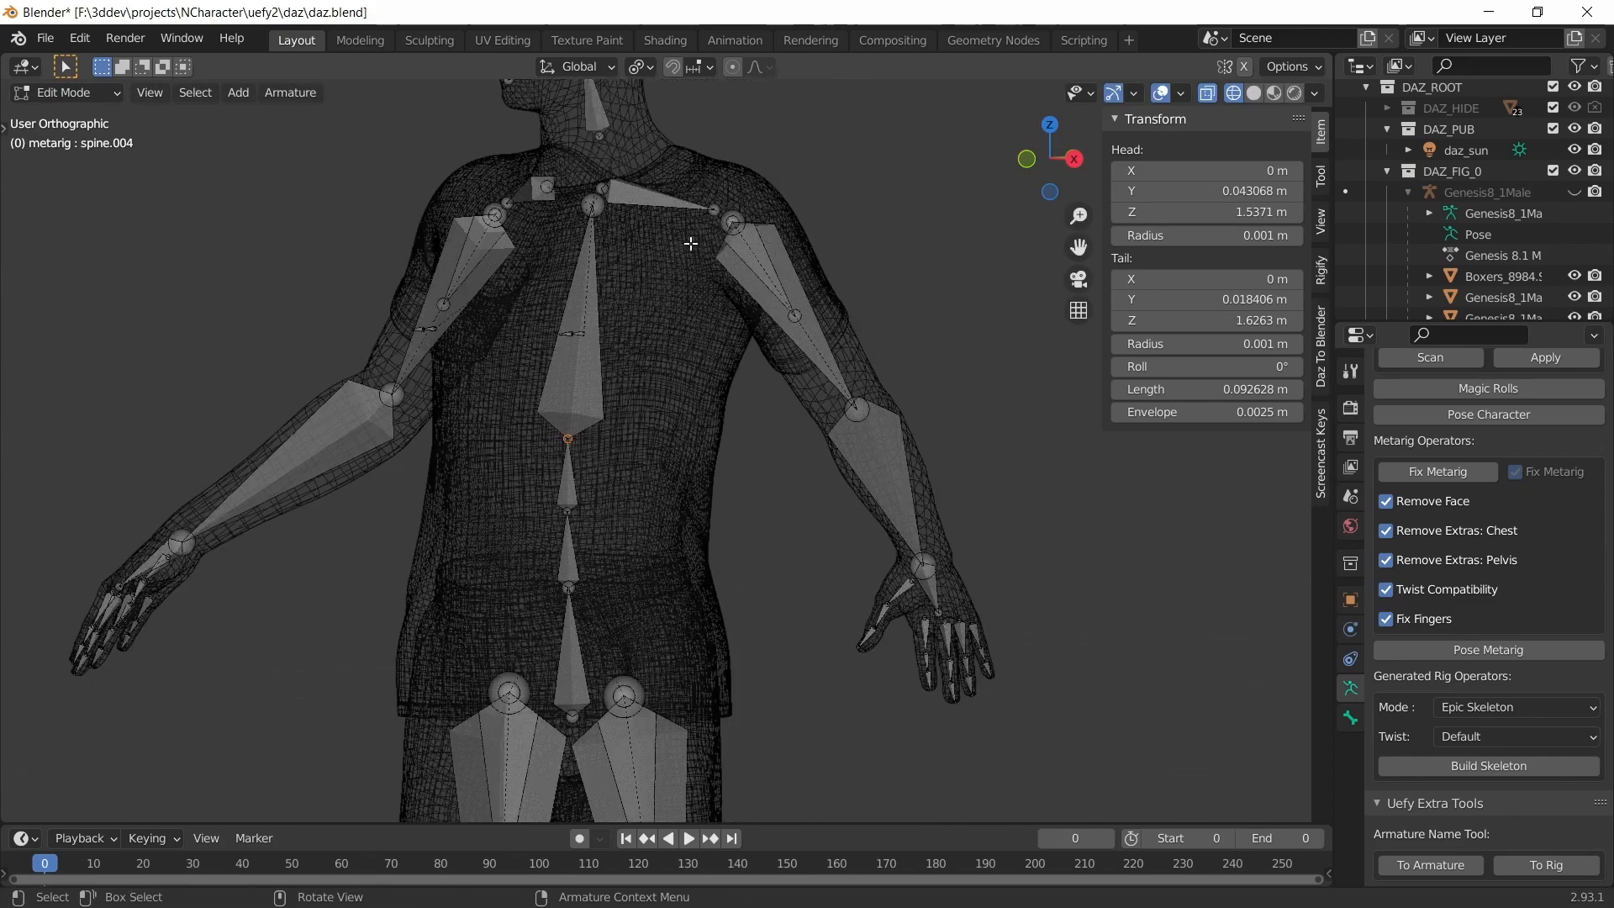
middle_click_drag(870, 460, 616, 447, "shift")
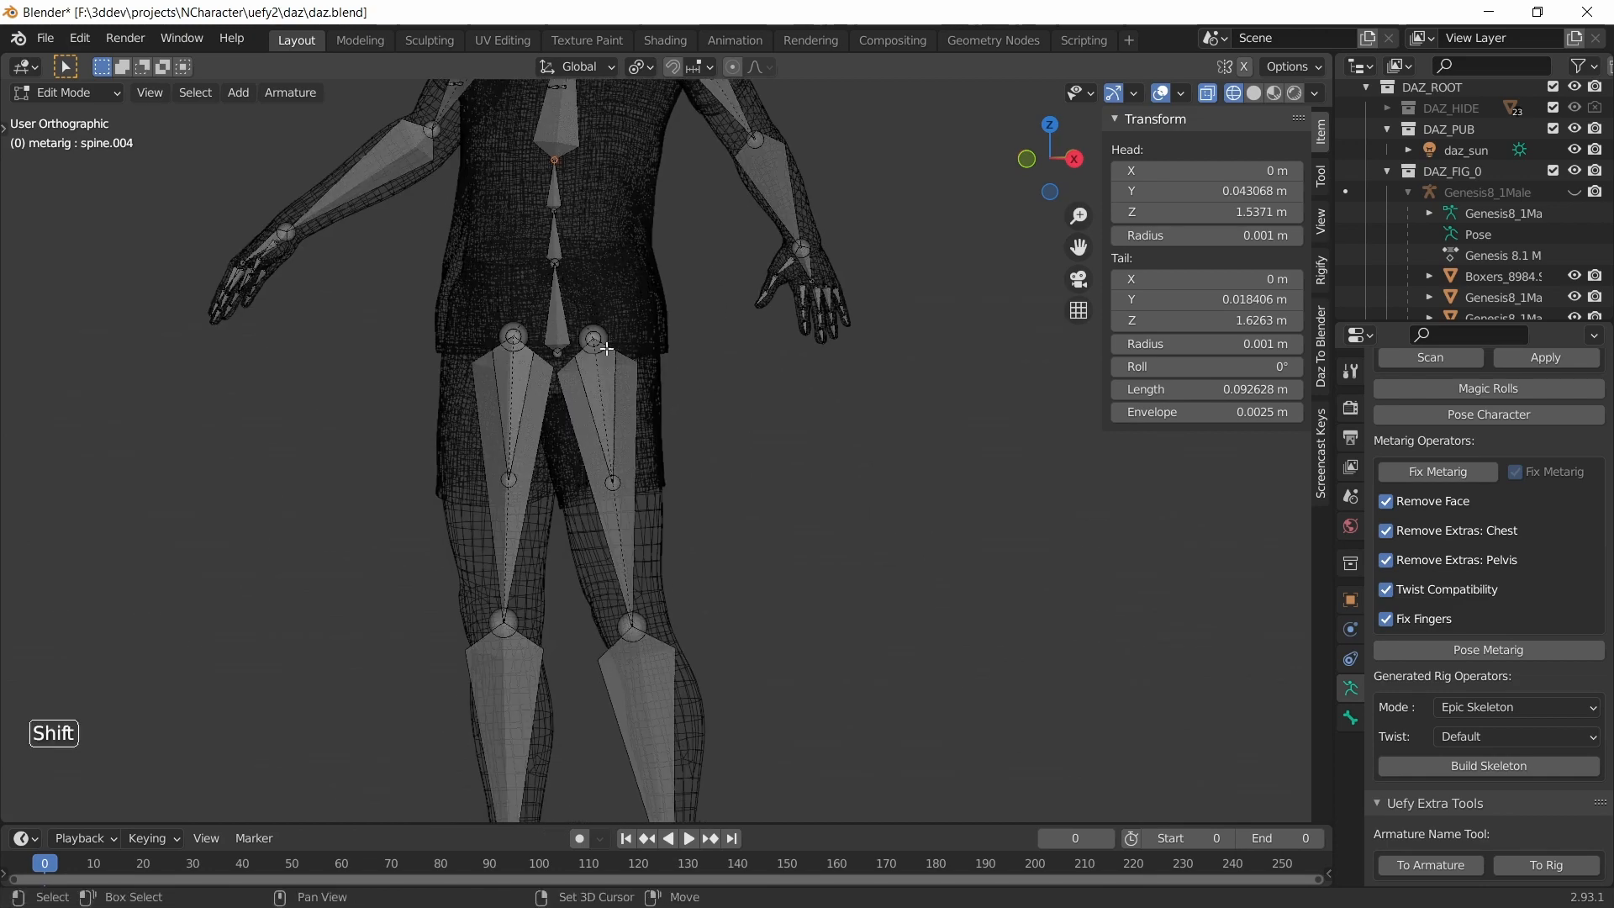
middle_click_drag(607, 348, 620, 642, "shift")
left_click(612, 433)
middle_click_drag(617, 340, 636, 502, "shift")
scroll(636, 502, "up", 11)
middle_click_drag(517, 328, 737, 632, "shift")
scroll(737, 632, "down", 6)
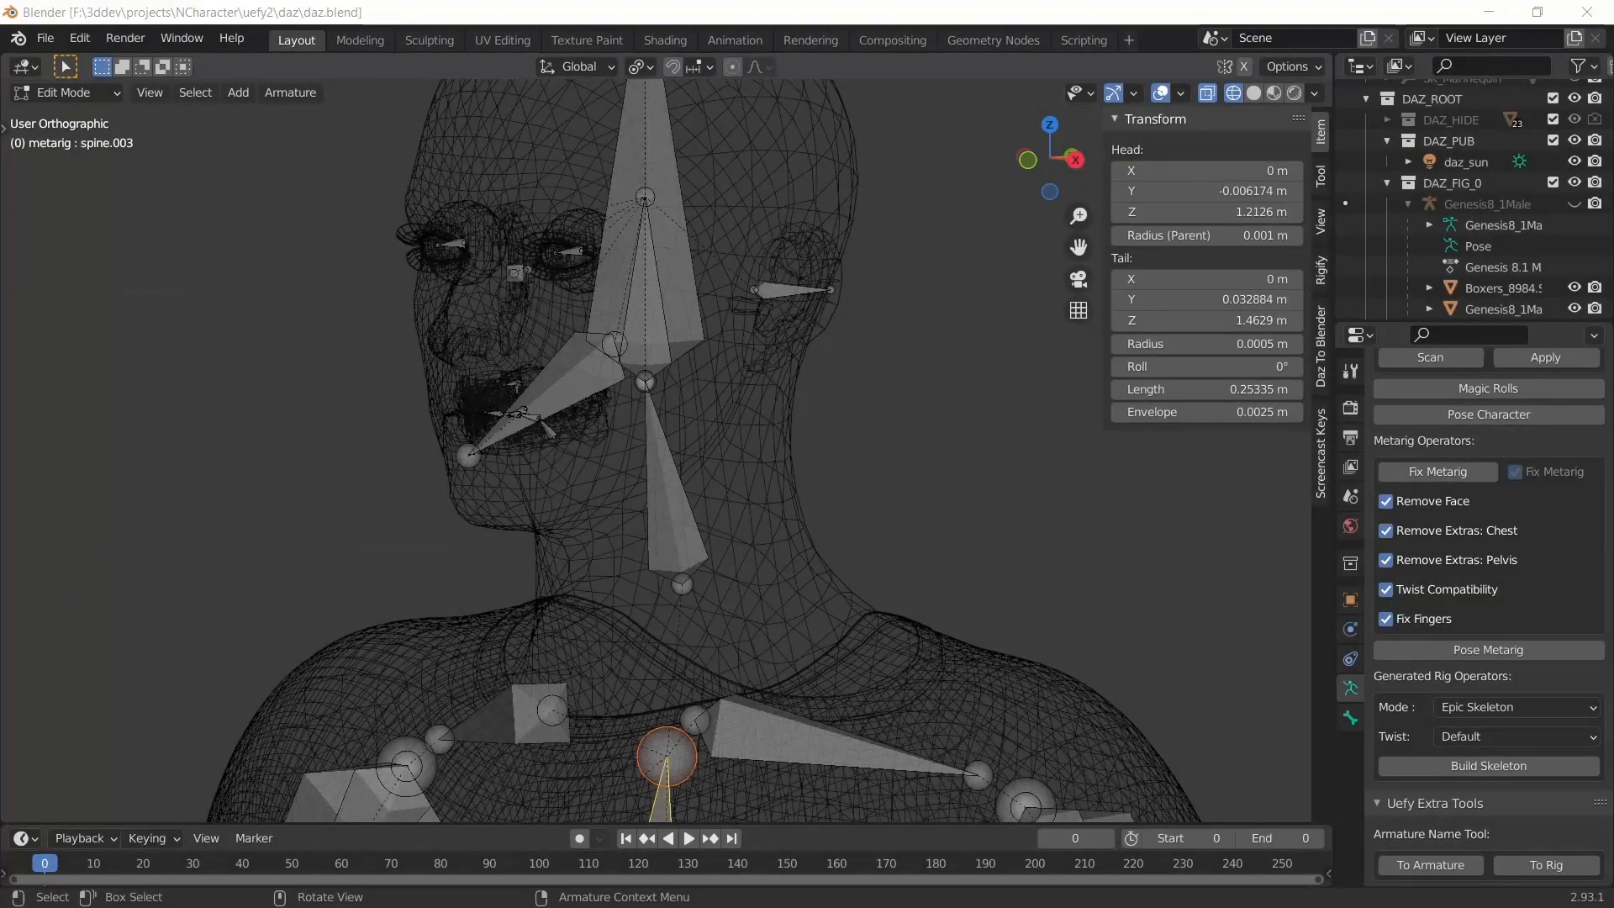
- Switch the viewport to solid shading and check both ends of the heel.02.L bone against the foot from the front
key("z")
left_click(409, 396)
mouse_move(409, 396)
middle_mouse_down()
mouse_move(373, 432)
mouse_move(505, 699)
mouse_move(484, 486)
middle_mouse_up()
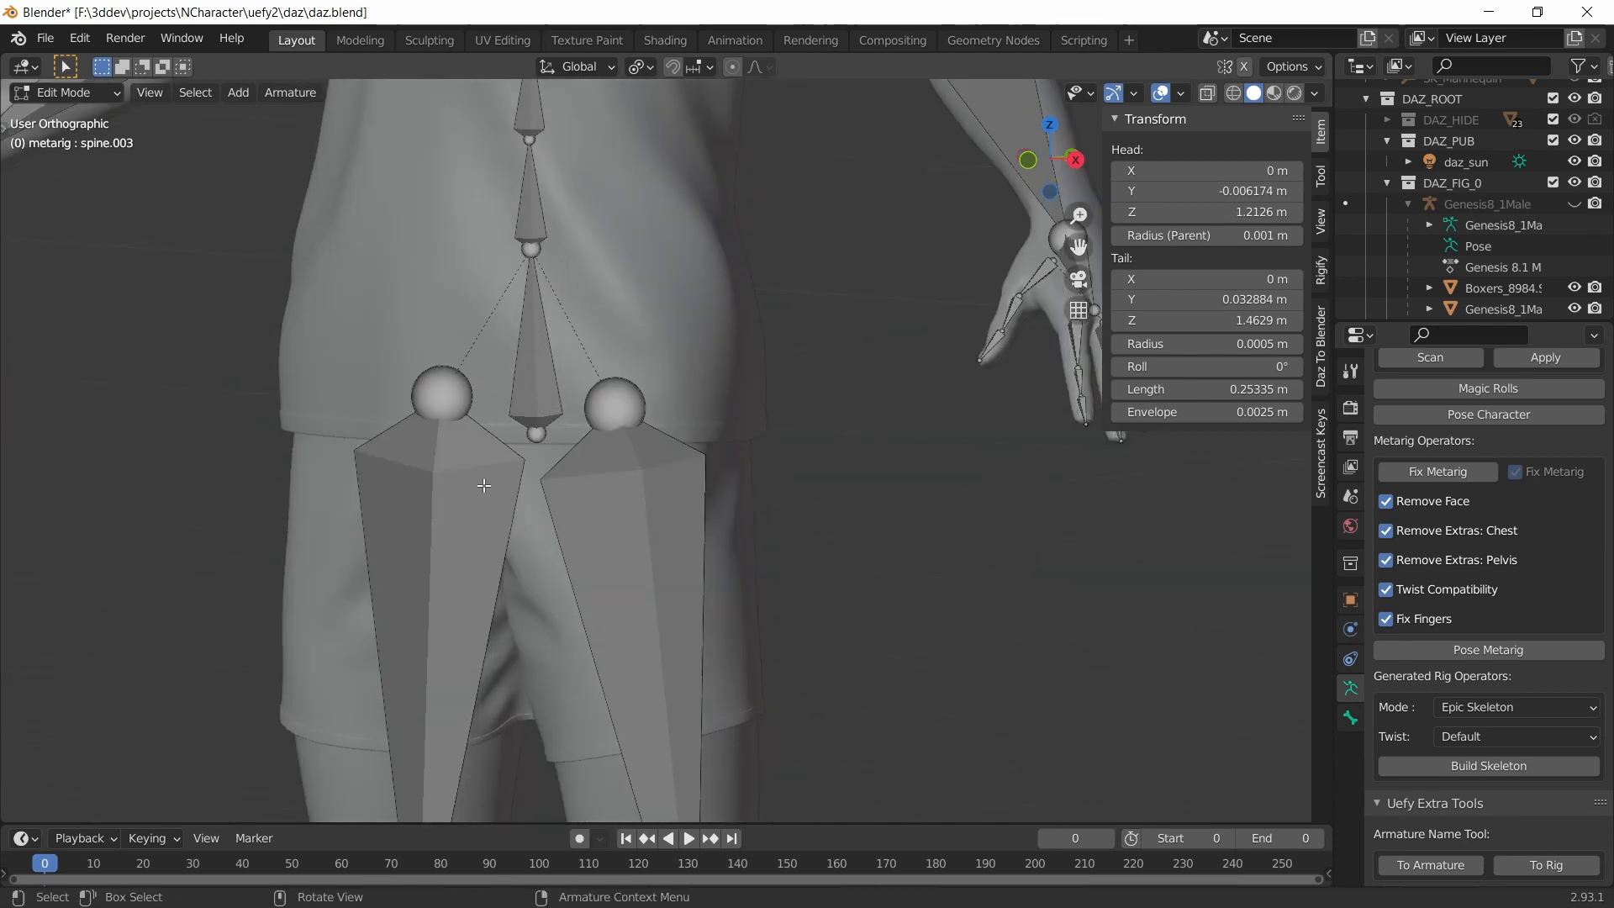
key("KP_1")
scroll(484, 486, "down", 5)
middle_click_drag(689, 597, 663, 249, "shift")
scroll(627, 566, "up", 9)
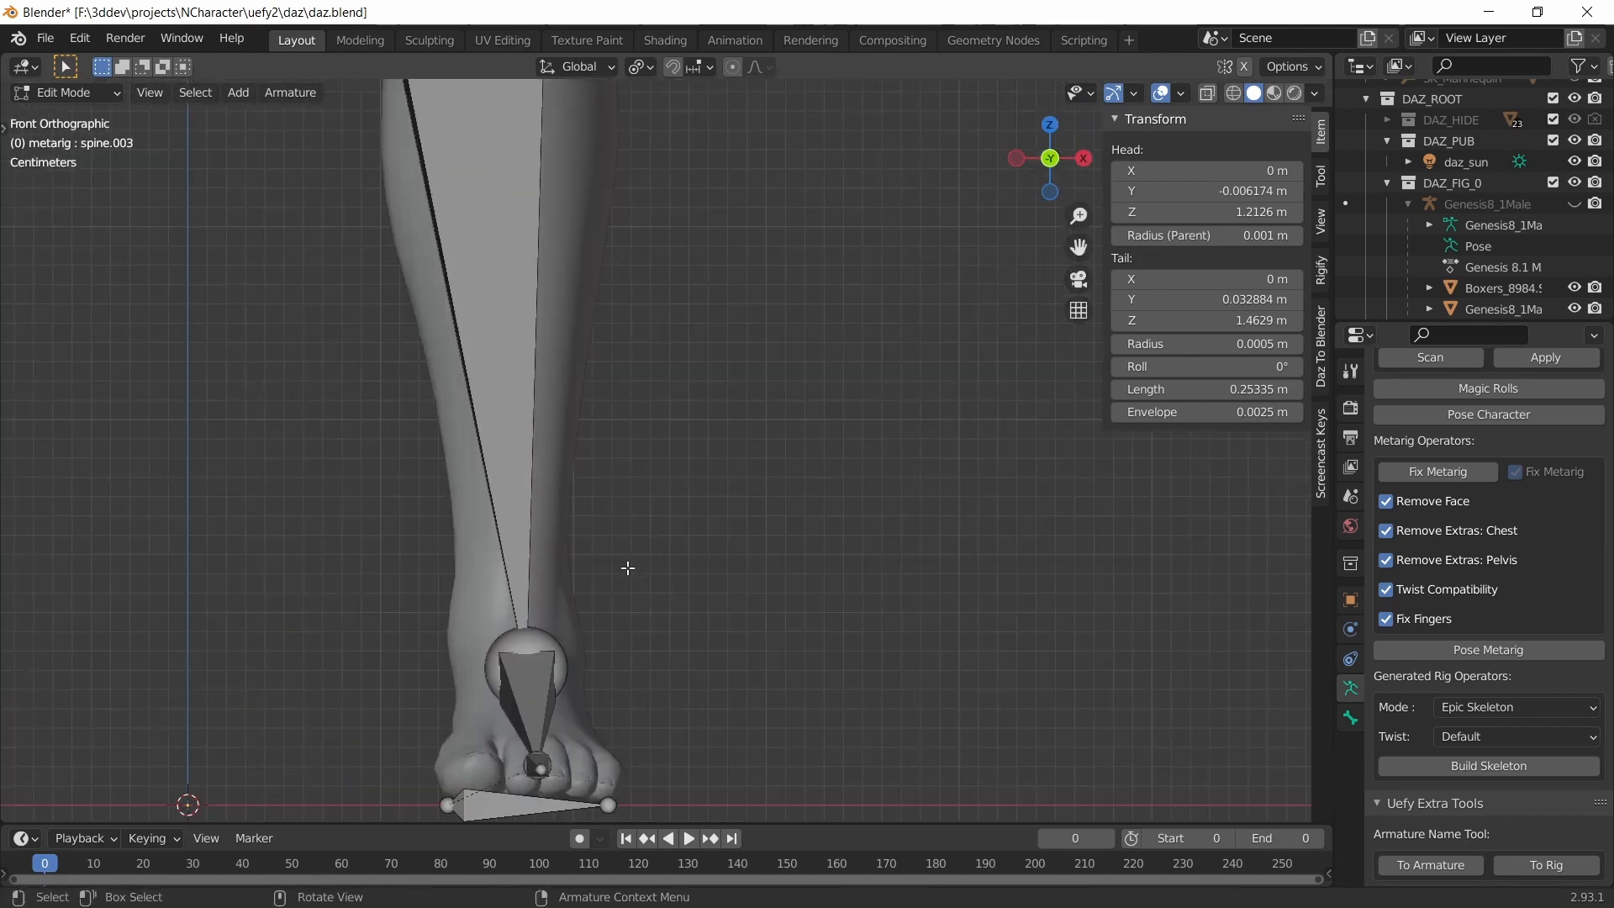
middle_click_drag(610, 631, 734, 245, "shift")
left_click(502, 559)
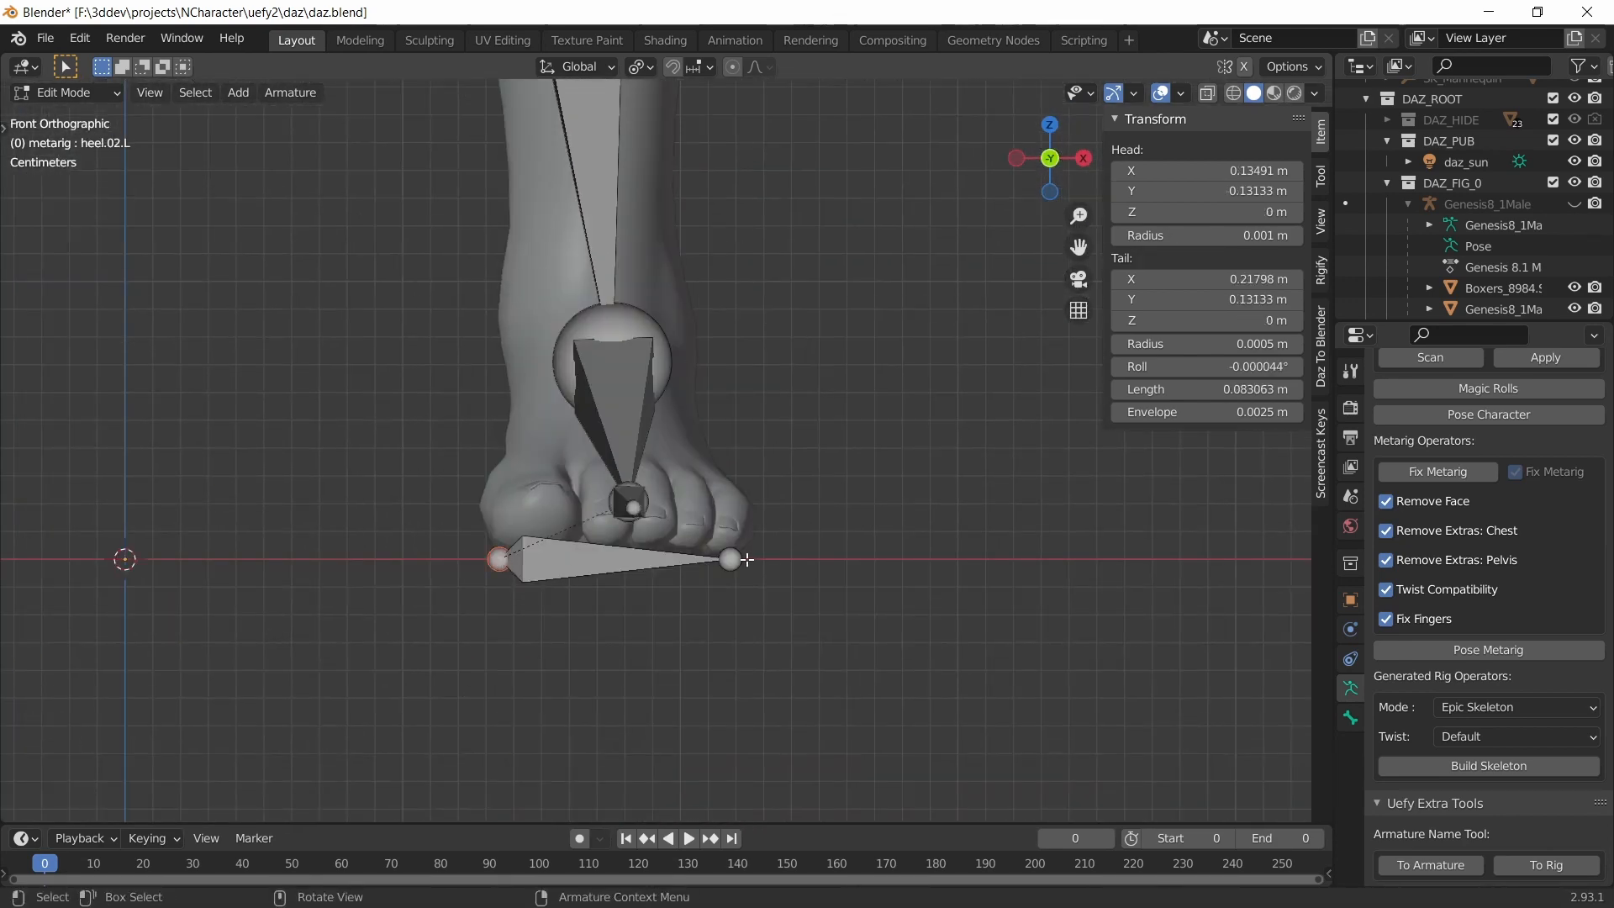
middle_click_drag(740, 560, 1009, 540)
key("KP_1")
scroll(1009, 540, "down", 8)
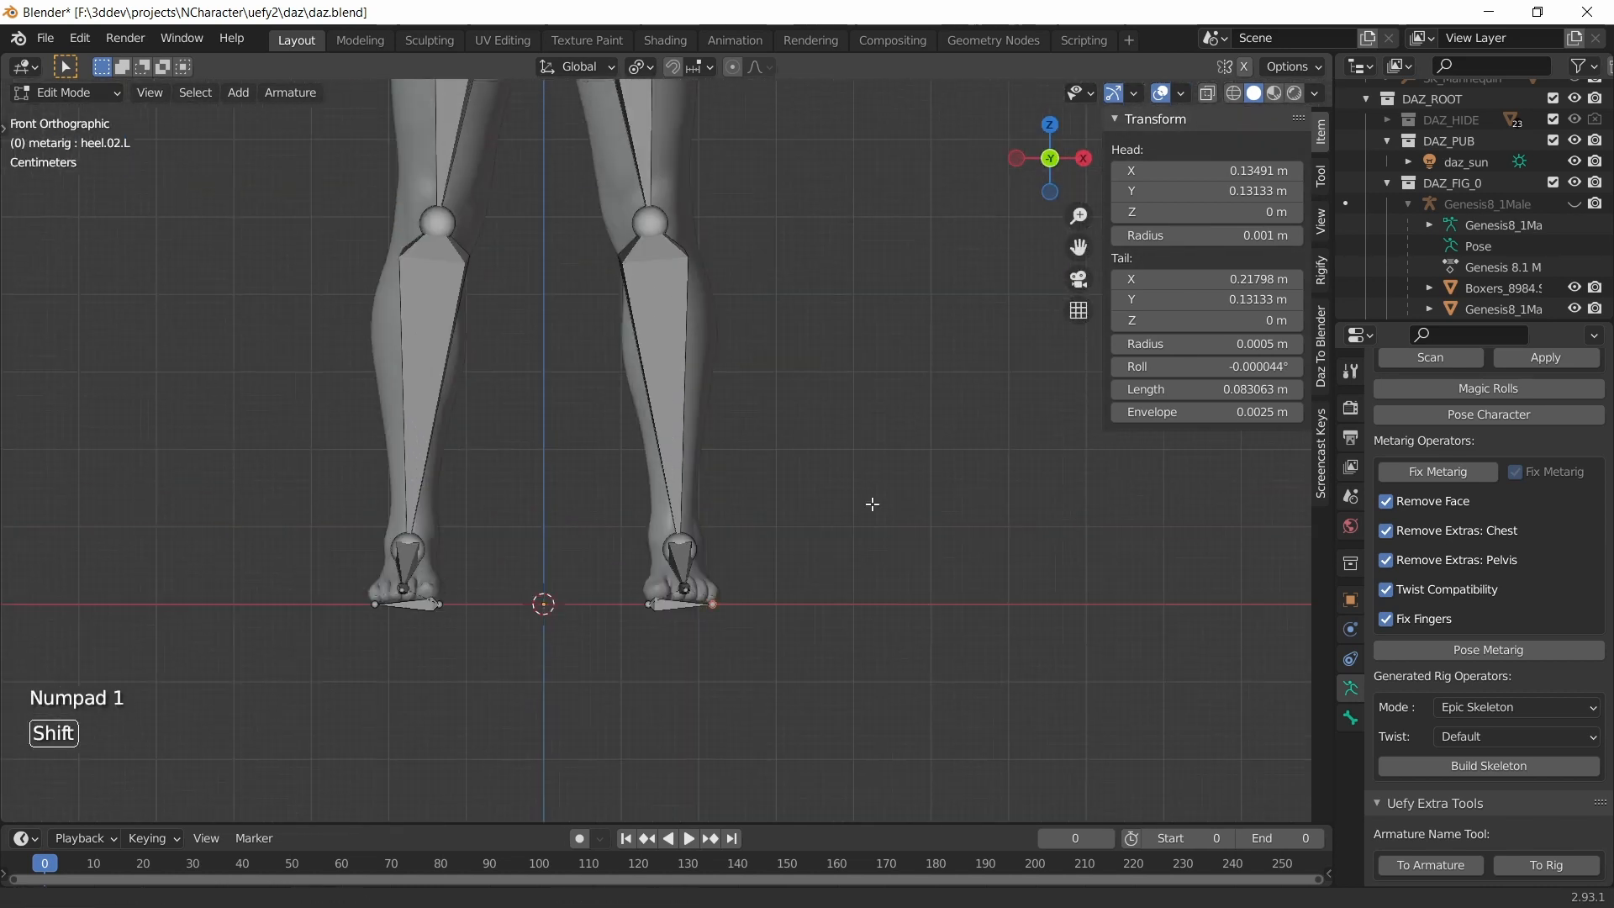
- Return the metarig to Object Mode and save the file
left_click(66, 88)
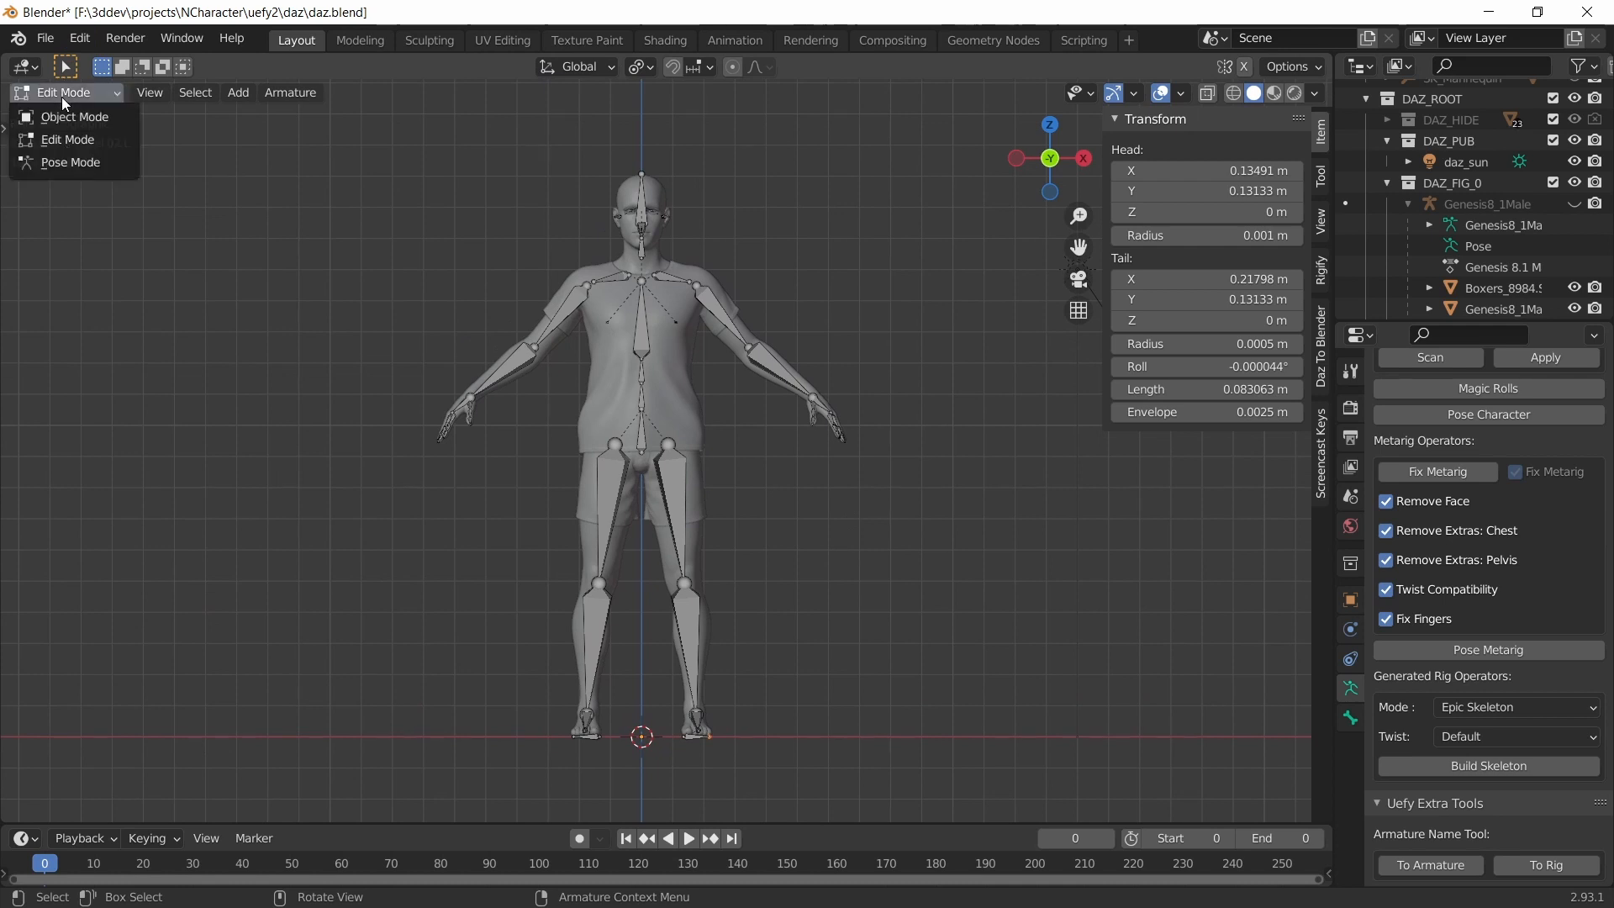
left_click(55, 111)
key("ctrl+s")
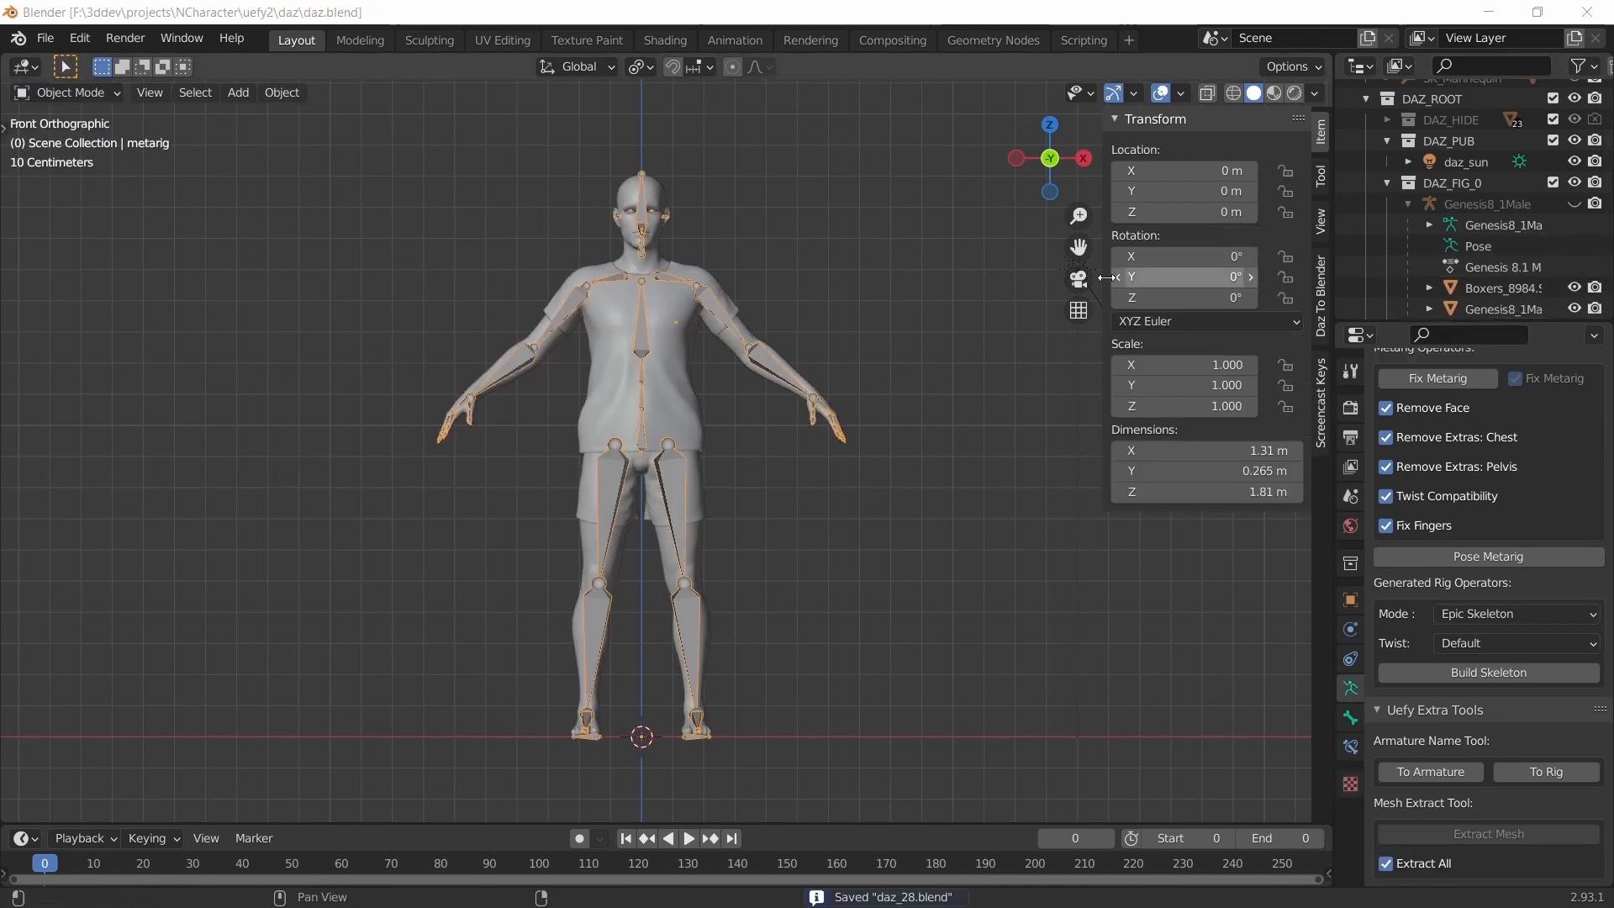
- Select the boxers, Genesis8_1Male body, eyelashes, tear and T-shirt meshes and run Extract Mesh on them with Extract All enabled
scroll(824, 353, "down", 3)
scroll(807, 354, "up", 4)
left_click(679, 360)
middle_click_drag(883, 416, 761, 417)
scroll(1505, 236, "down", 4)
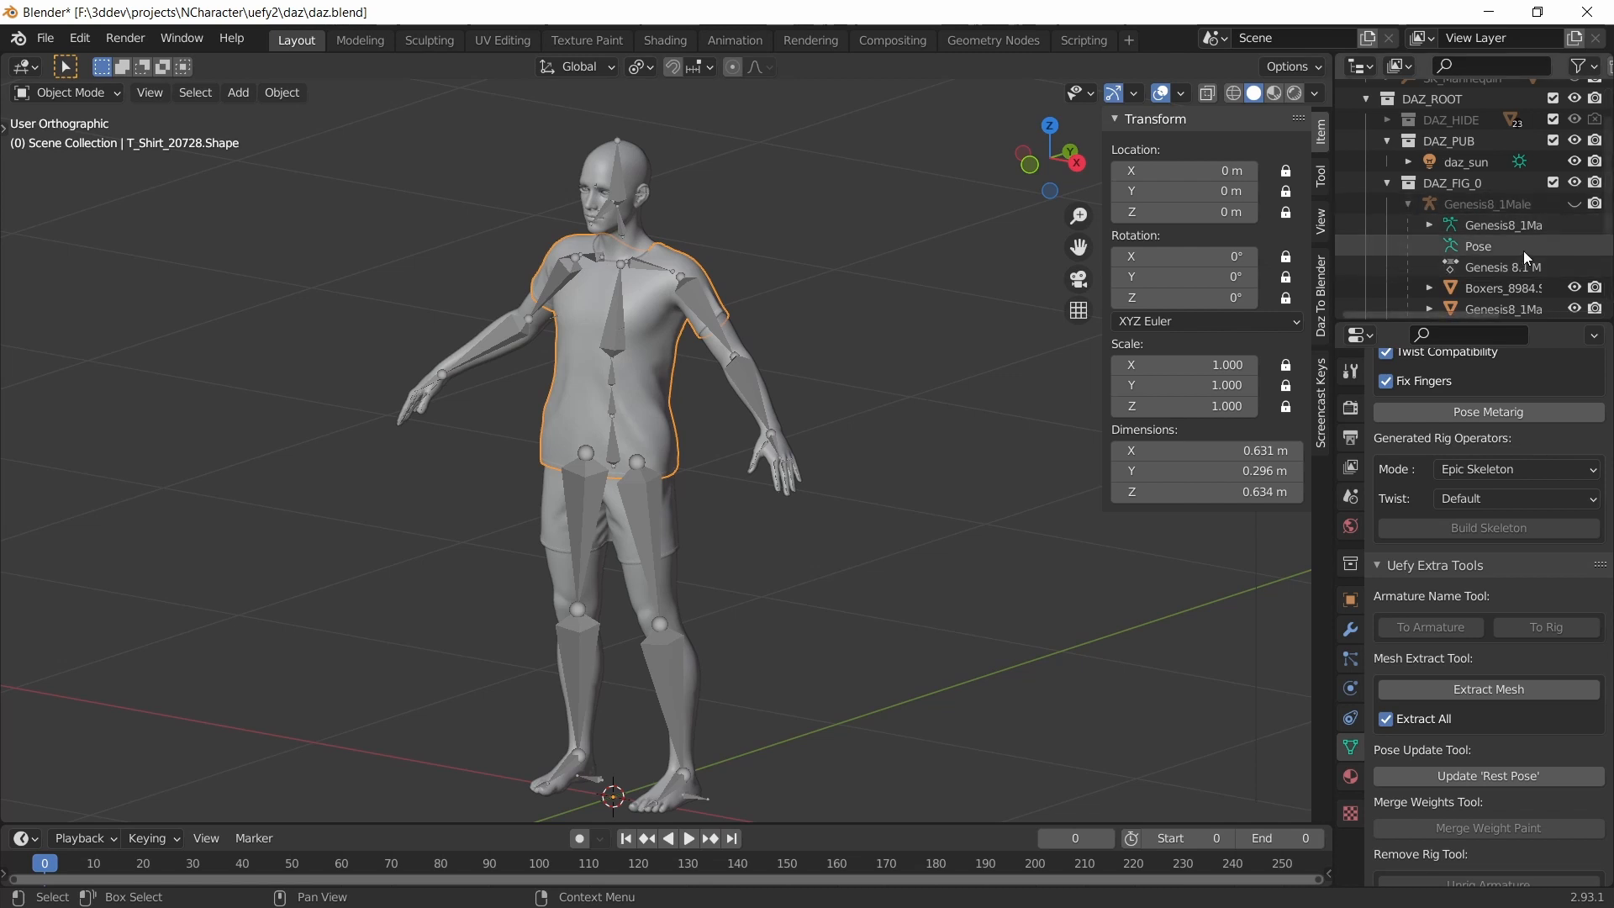
left_click(1486, 154)
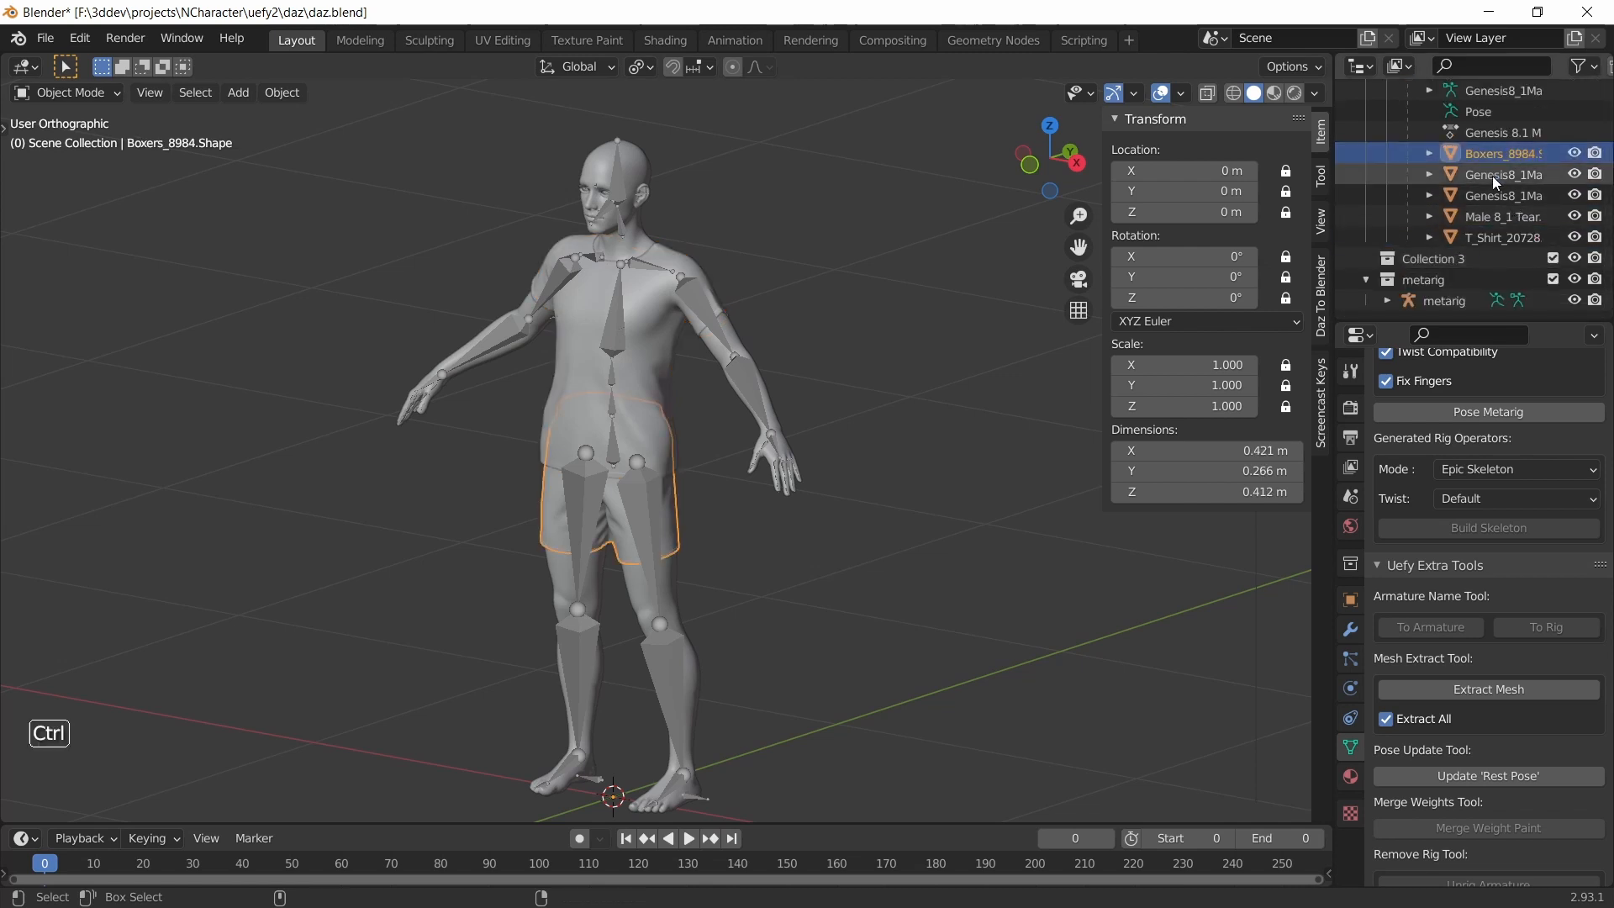
left_click(1486, 175, "ctrl")
left_click(1487, 195, "ctrl")
left_click(1491, 217, "ctrl")
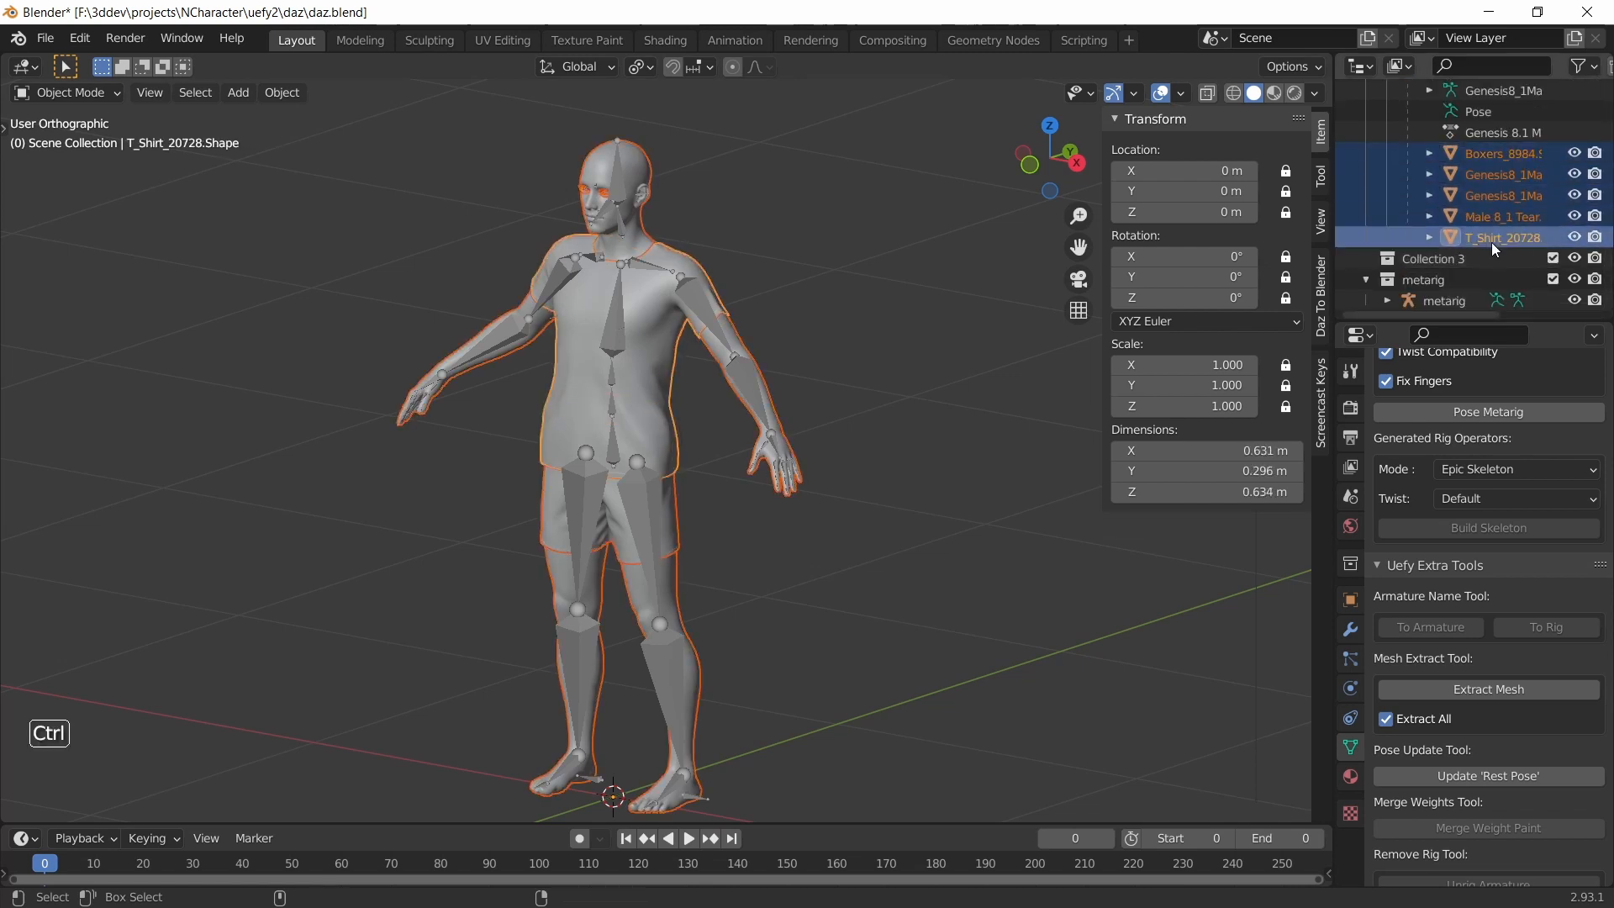
left_click(1488, 238, "ctrl")
scroll(1513, 504, "down", 5)
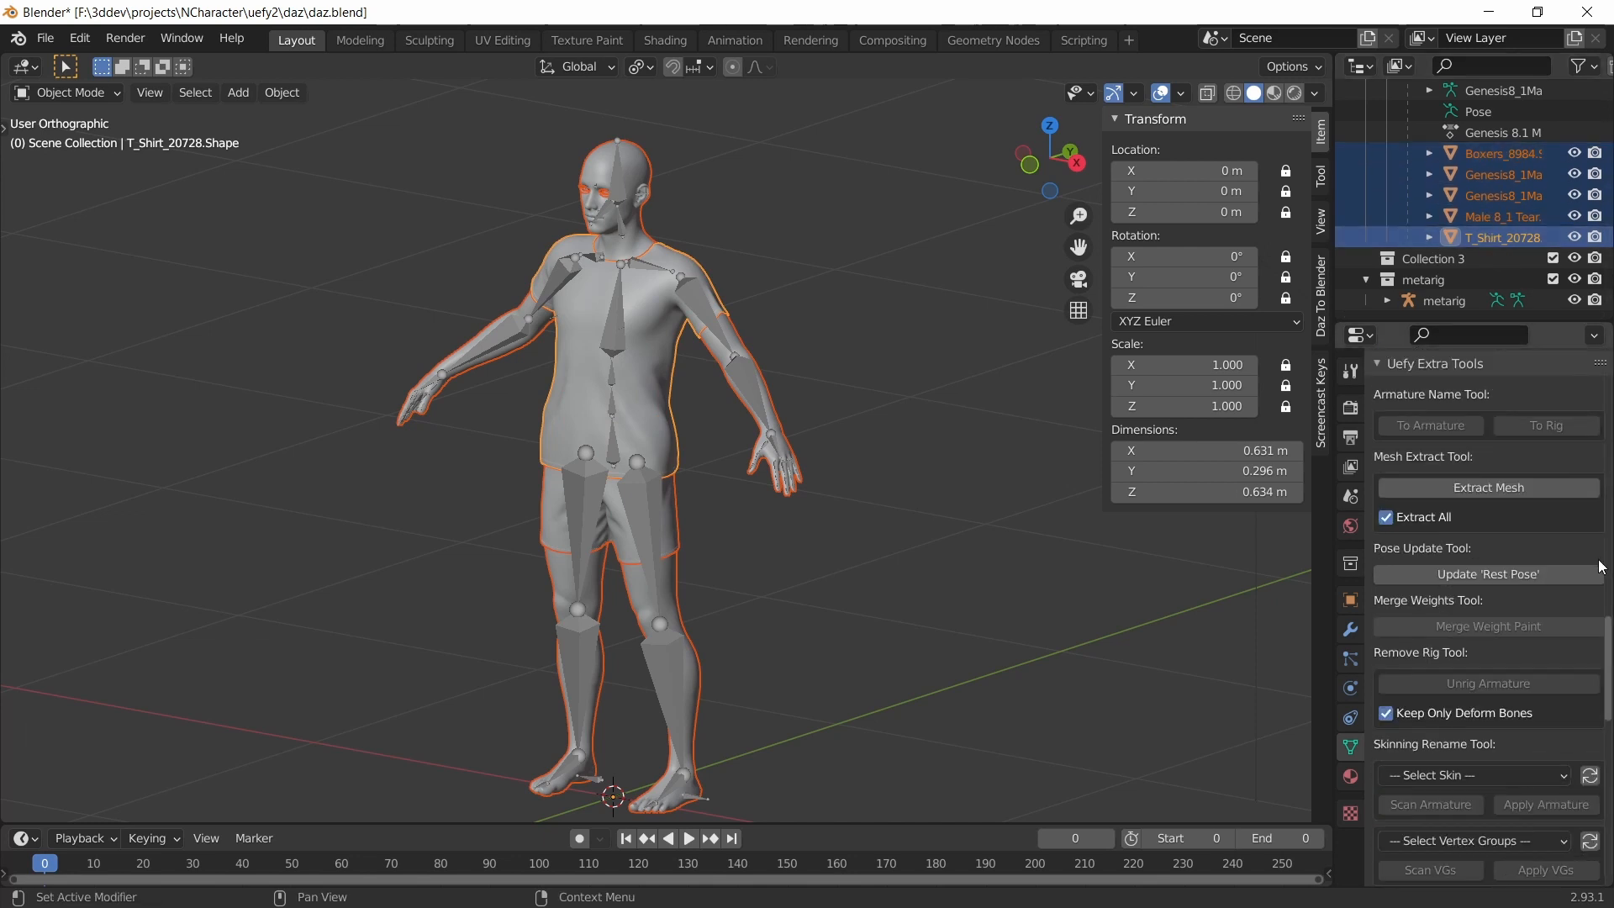
left_click(1460, 486)
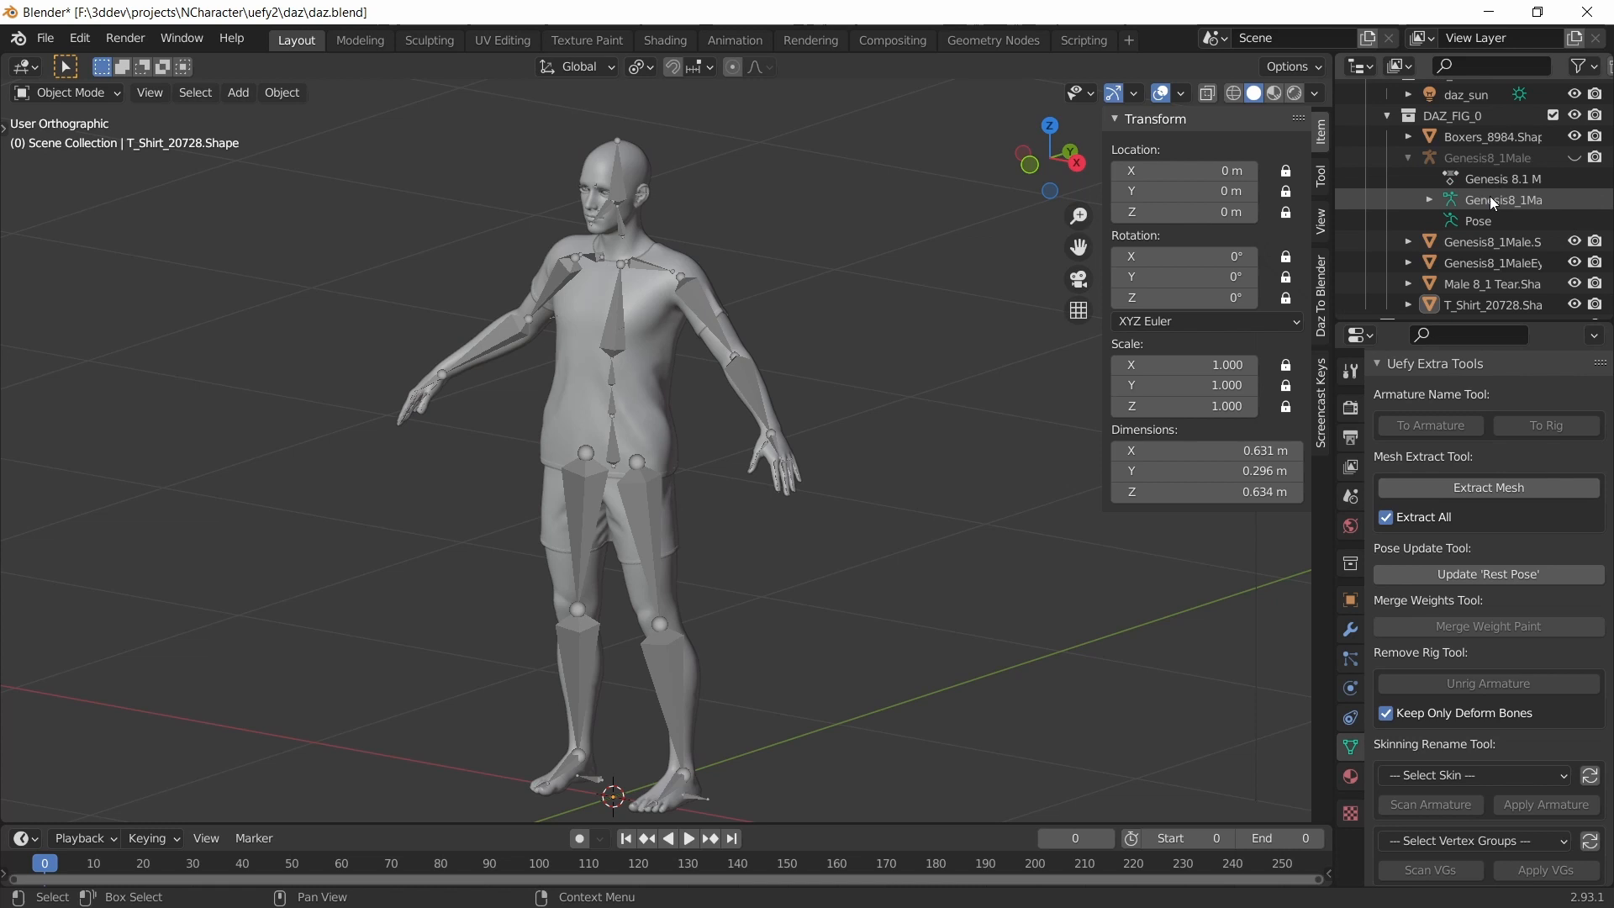
- Select the five extracted character and clothing meshes and move them from DAZ_FIG_0 into the metarig collection
left_click(1474, 138)
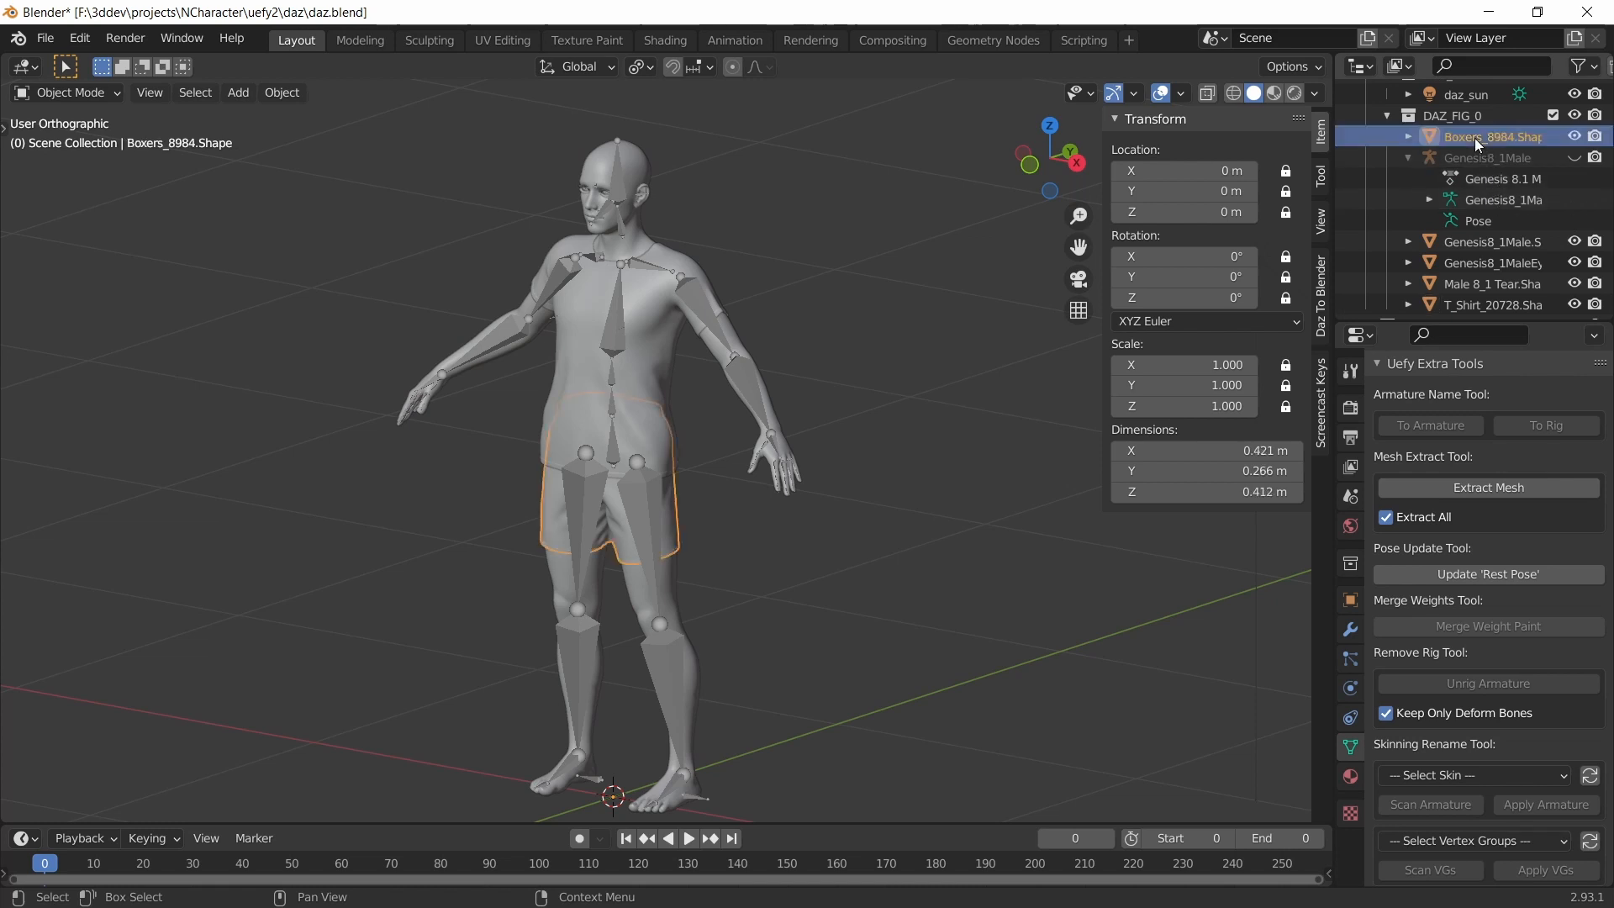
left_click(1476, 241, "ctrl")
left_click(1477, 264, "ctrl")
left_click(1478, 285, "ctrl")
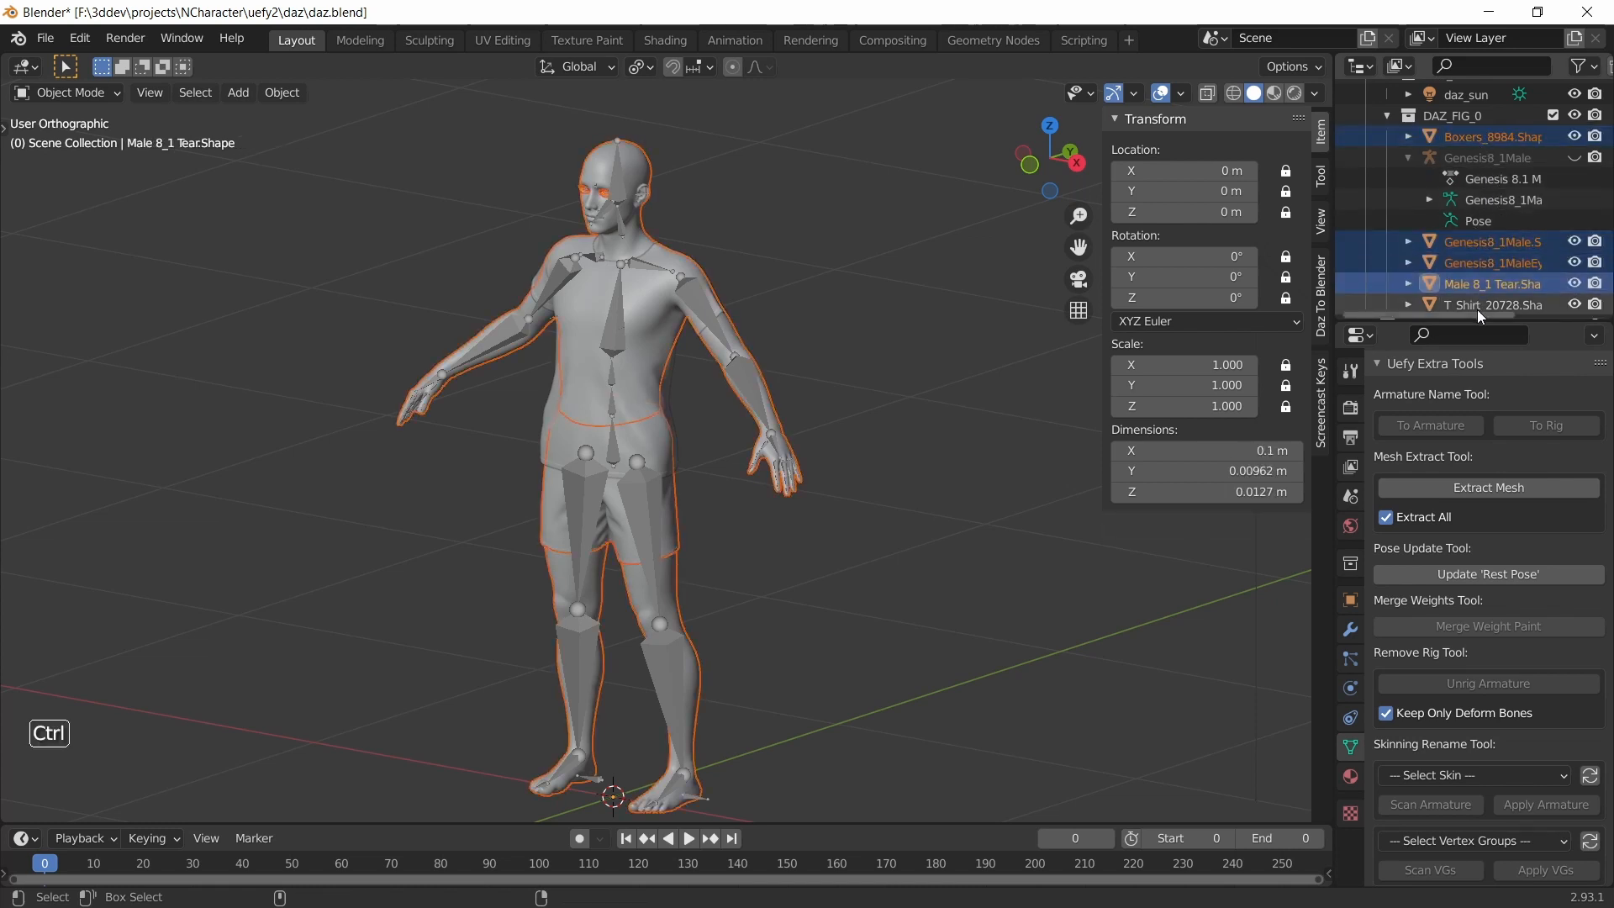
left_click(1476, 305, "ctrl")
scroll(1473, 256, "down", 2)
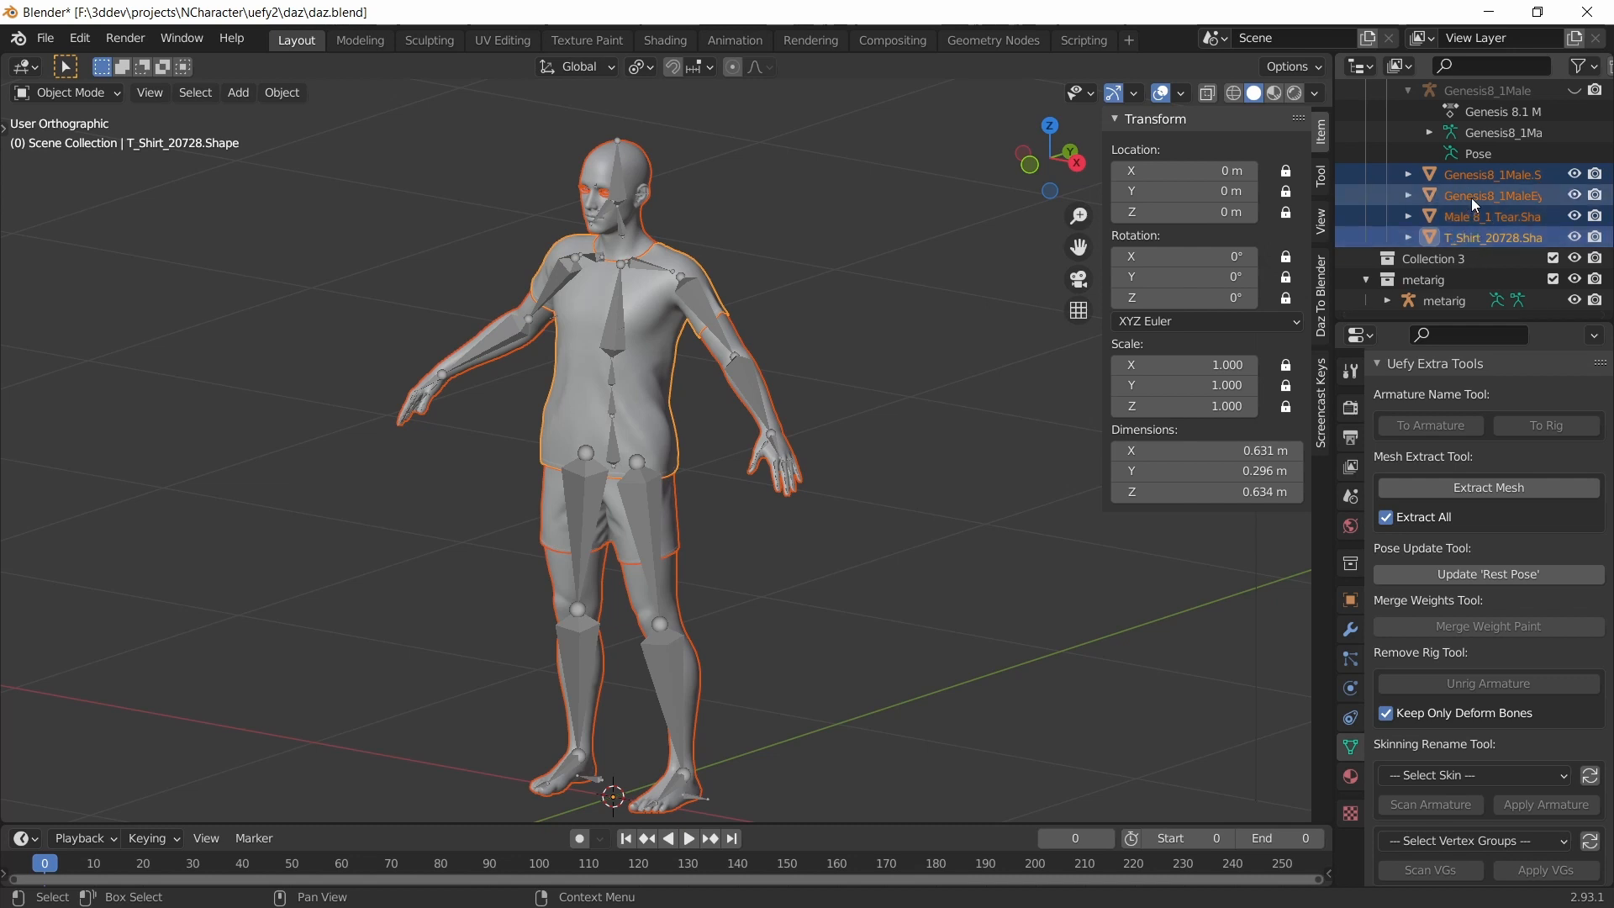
left_click_drag(1461, 175, 1400, 286)
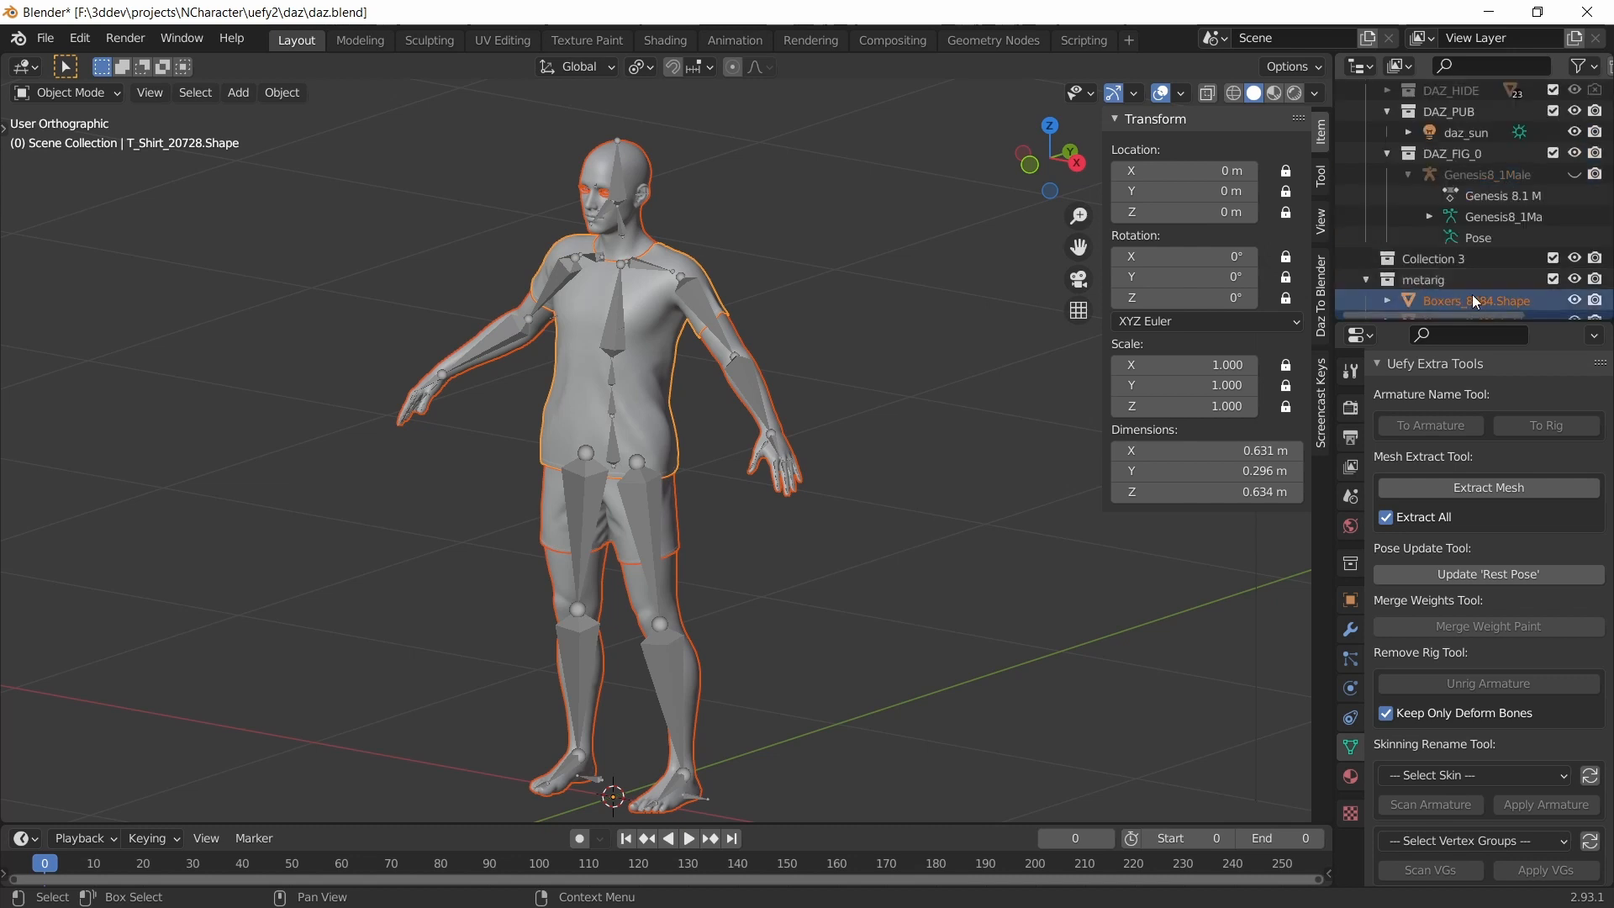
scroll(1477, 281, "down", 3)
scroll(1533, 156, "up", 3)
- Hide the DAZ_FIG_0 collection, exclude DAZ_ROOT from the view layer, and save the file
scroll(1536, 153, "up", 3)
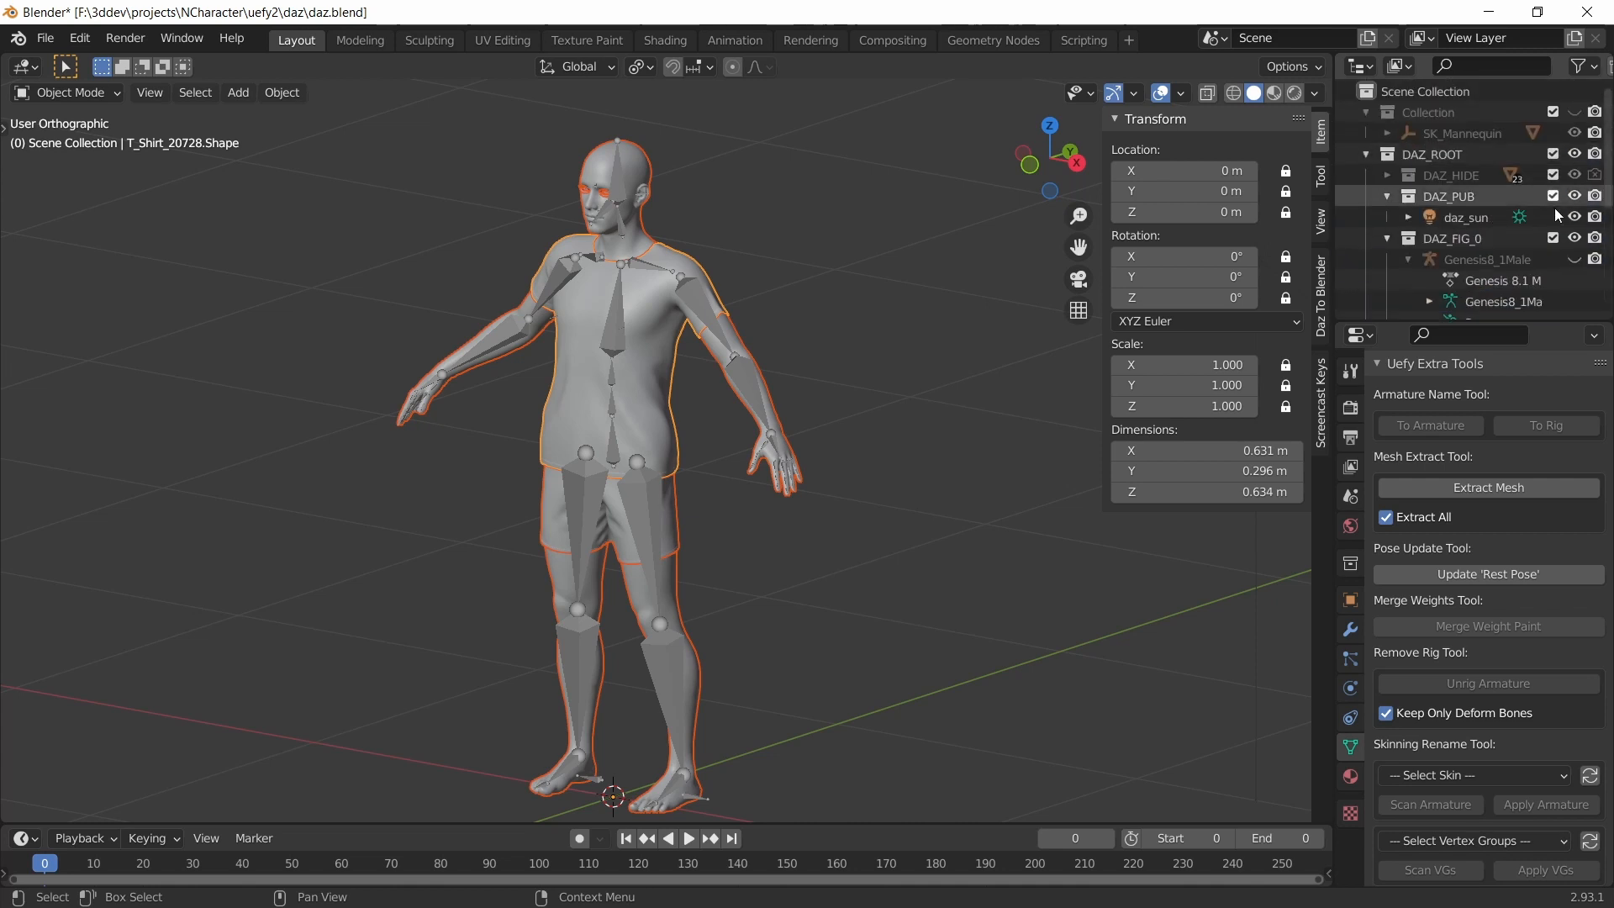
left_click(1575, 238)
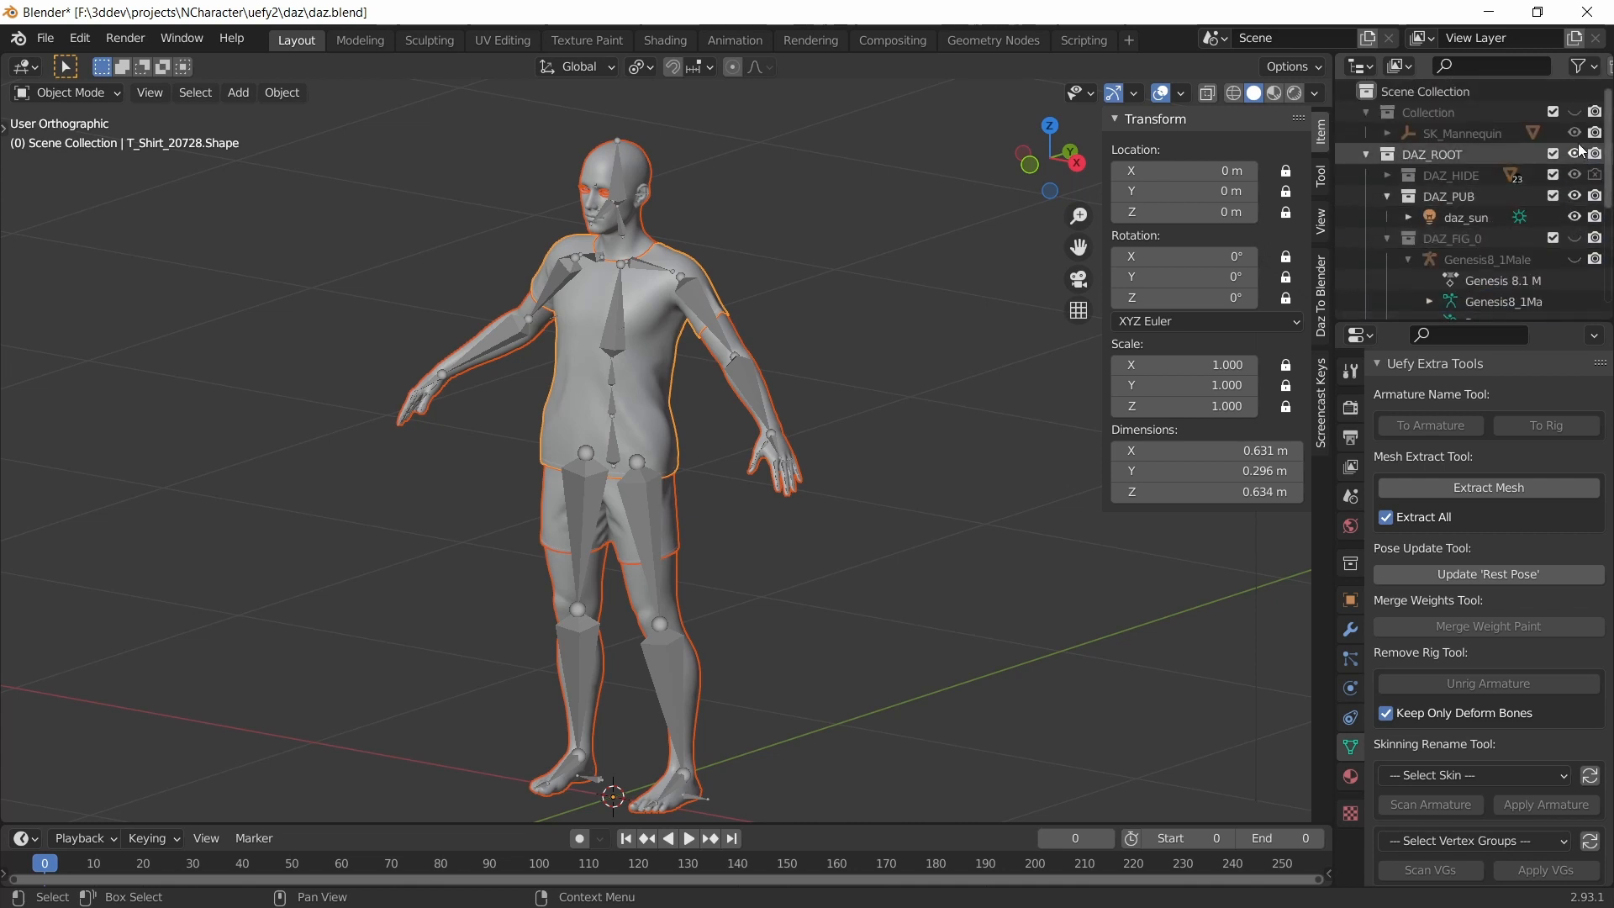
left_click(1554, 153)
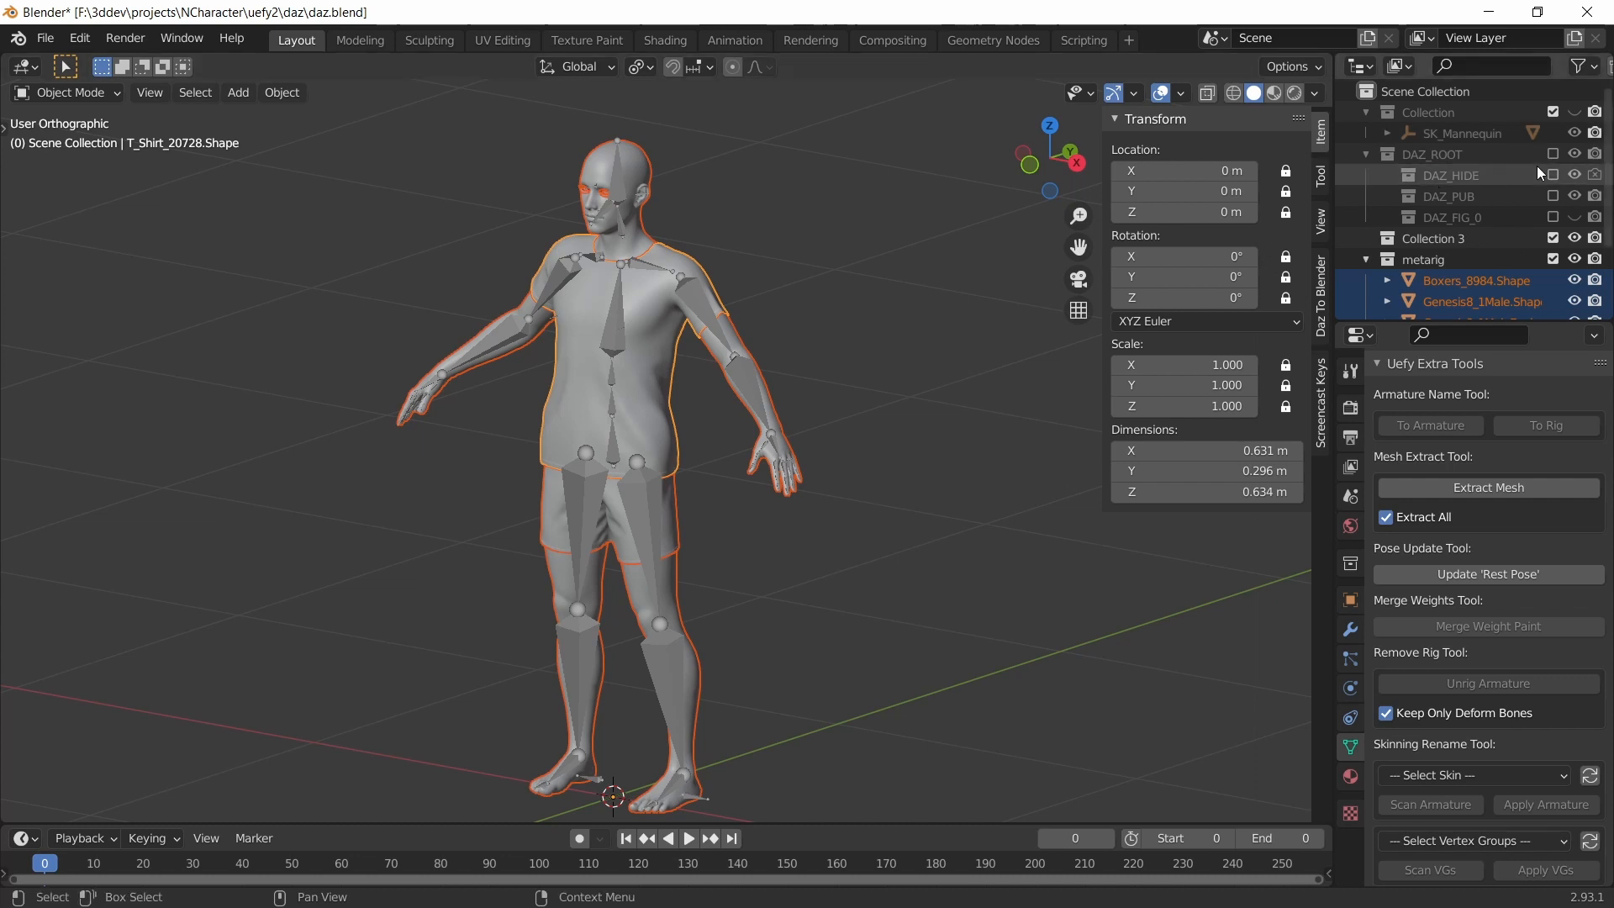
scroll(1490, 276, "down", 4)
key("ctrl+s")
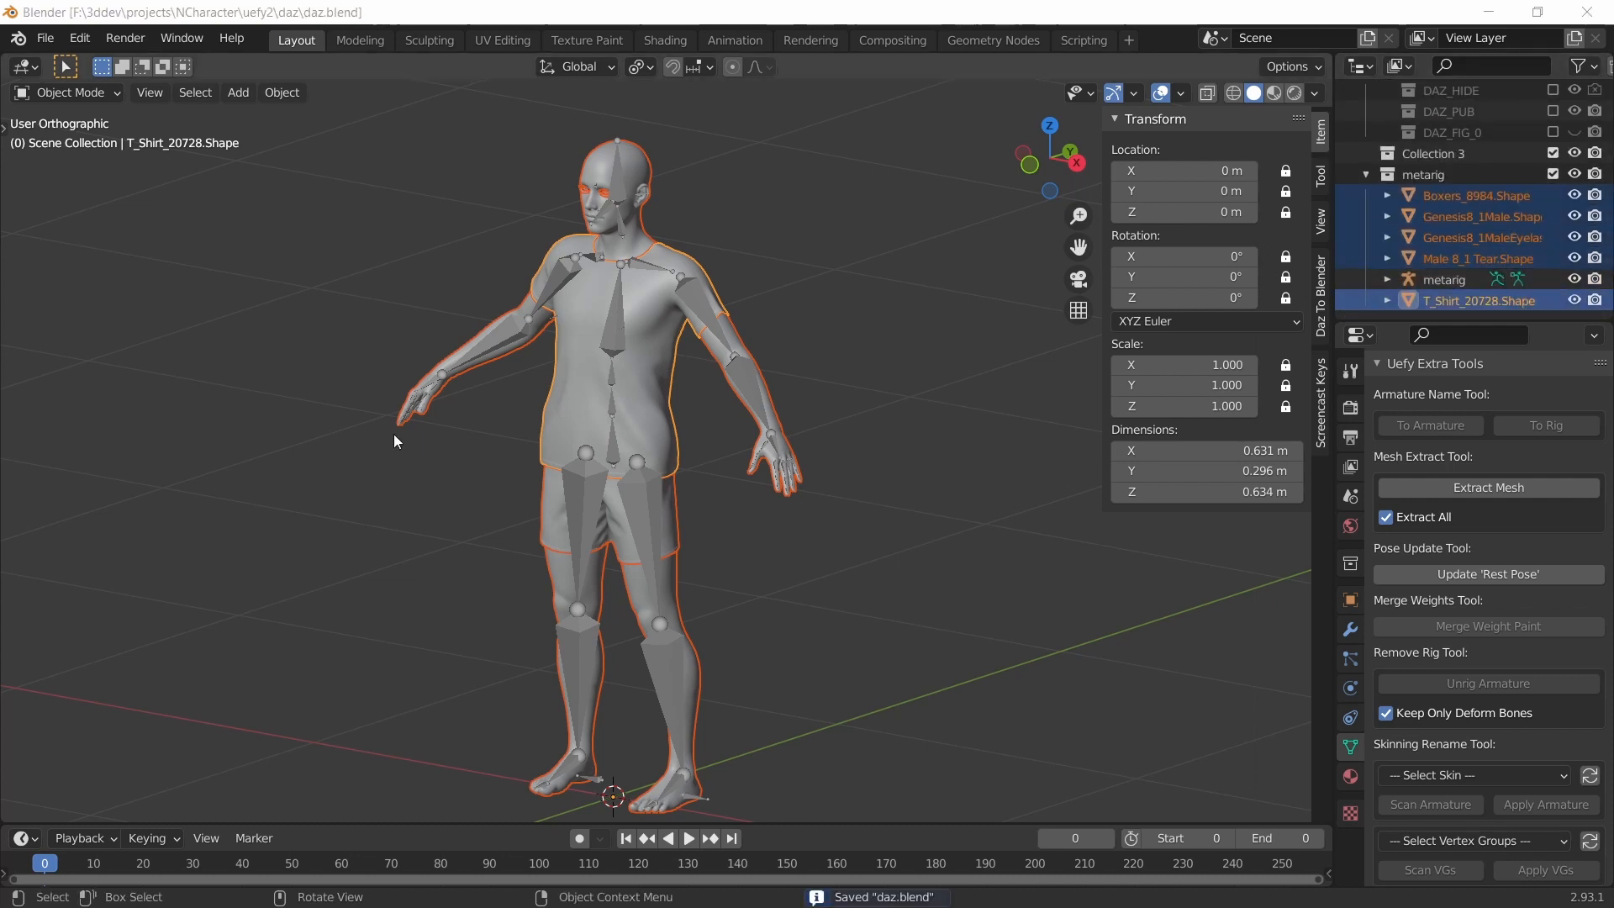
- Select the metarig and generate the Rigify rig from it
left_click(617, 301)
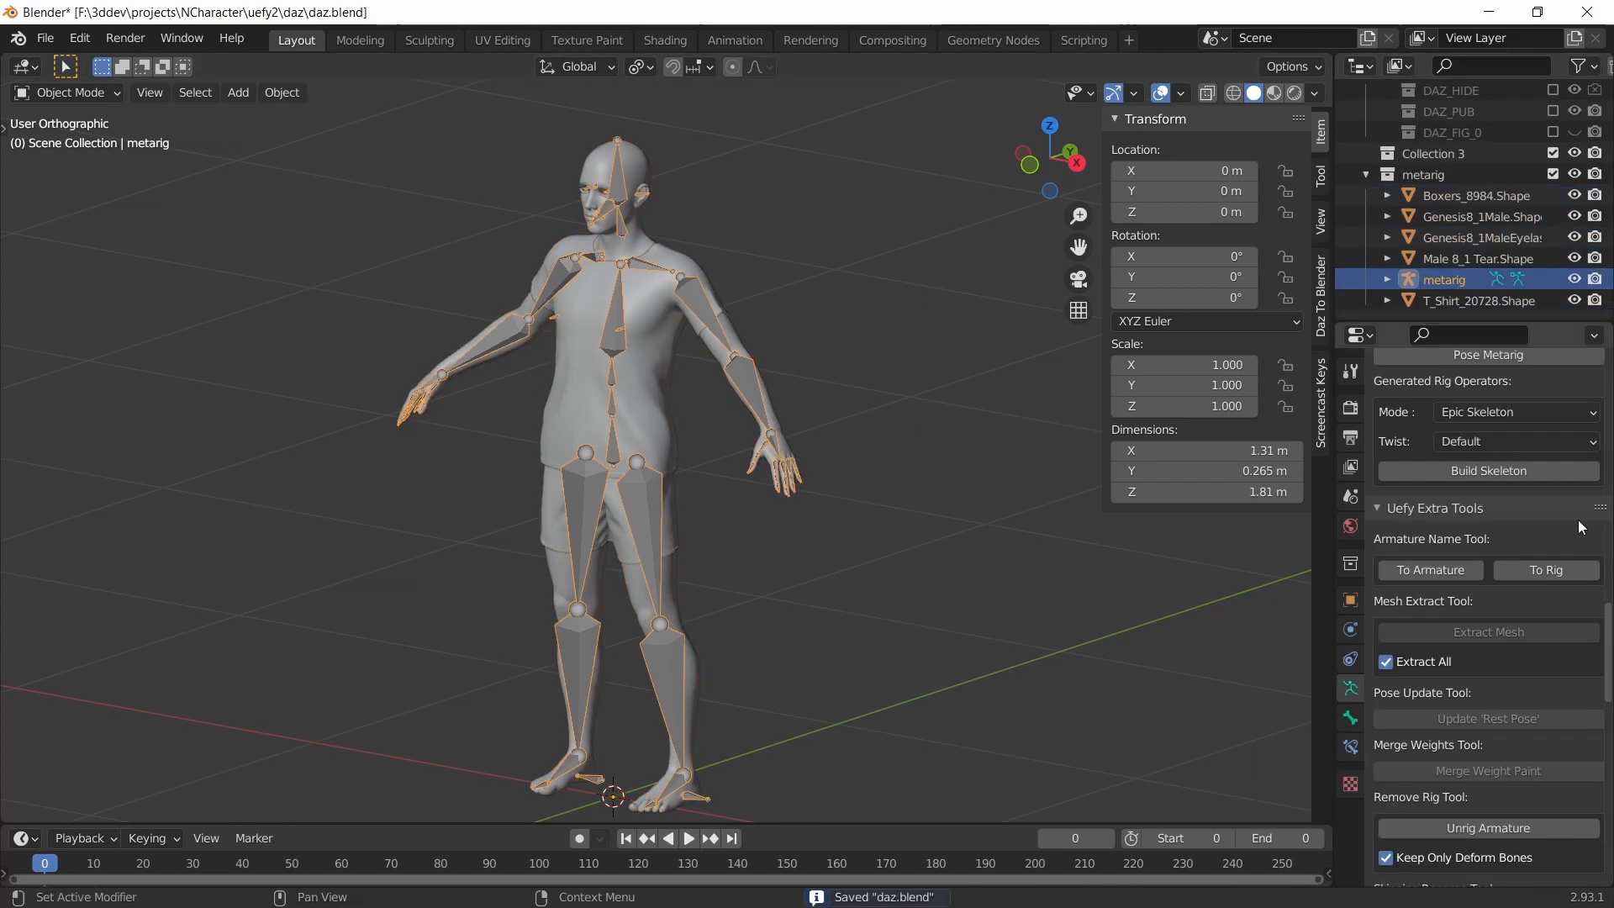
scroll(1598, 470, "up", 5)
scroll(1600, 454, "up", 10)
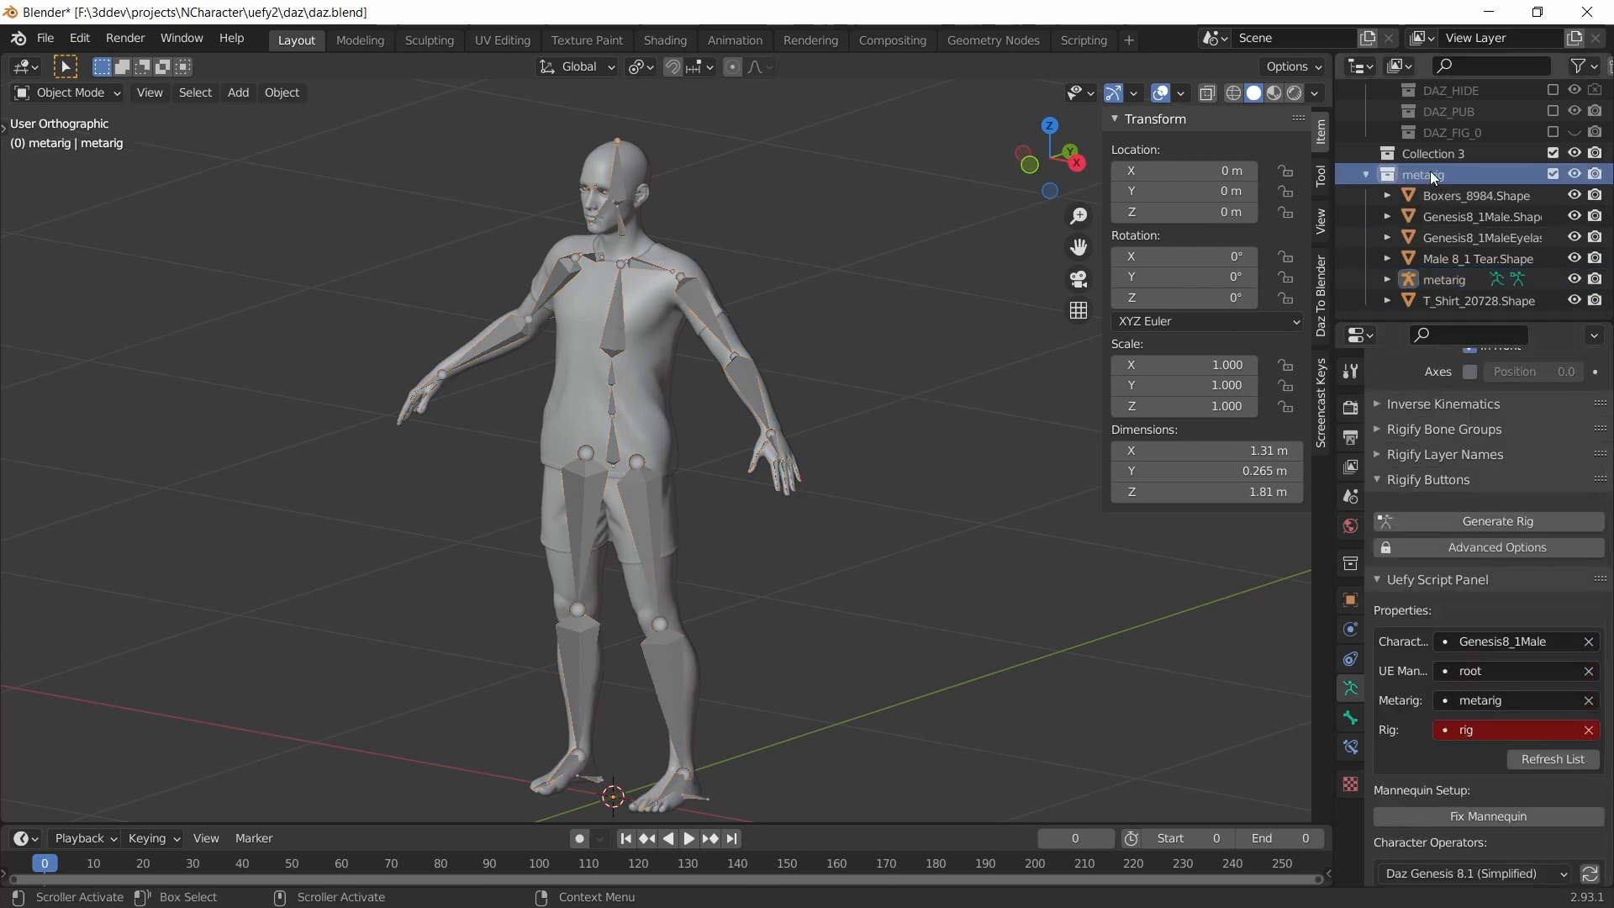
left_click(1446, 279)
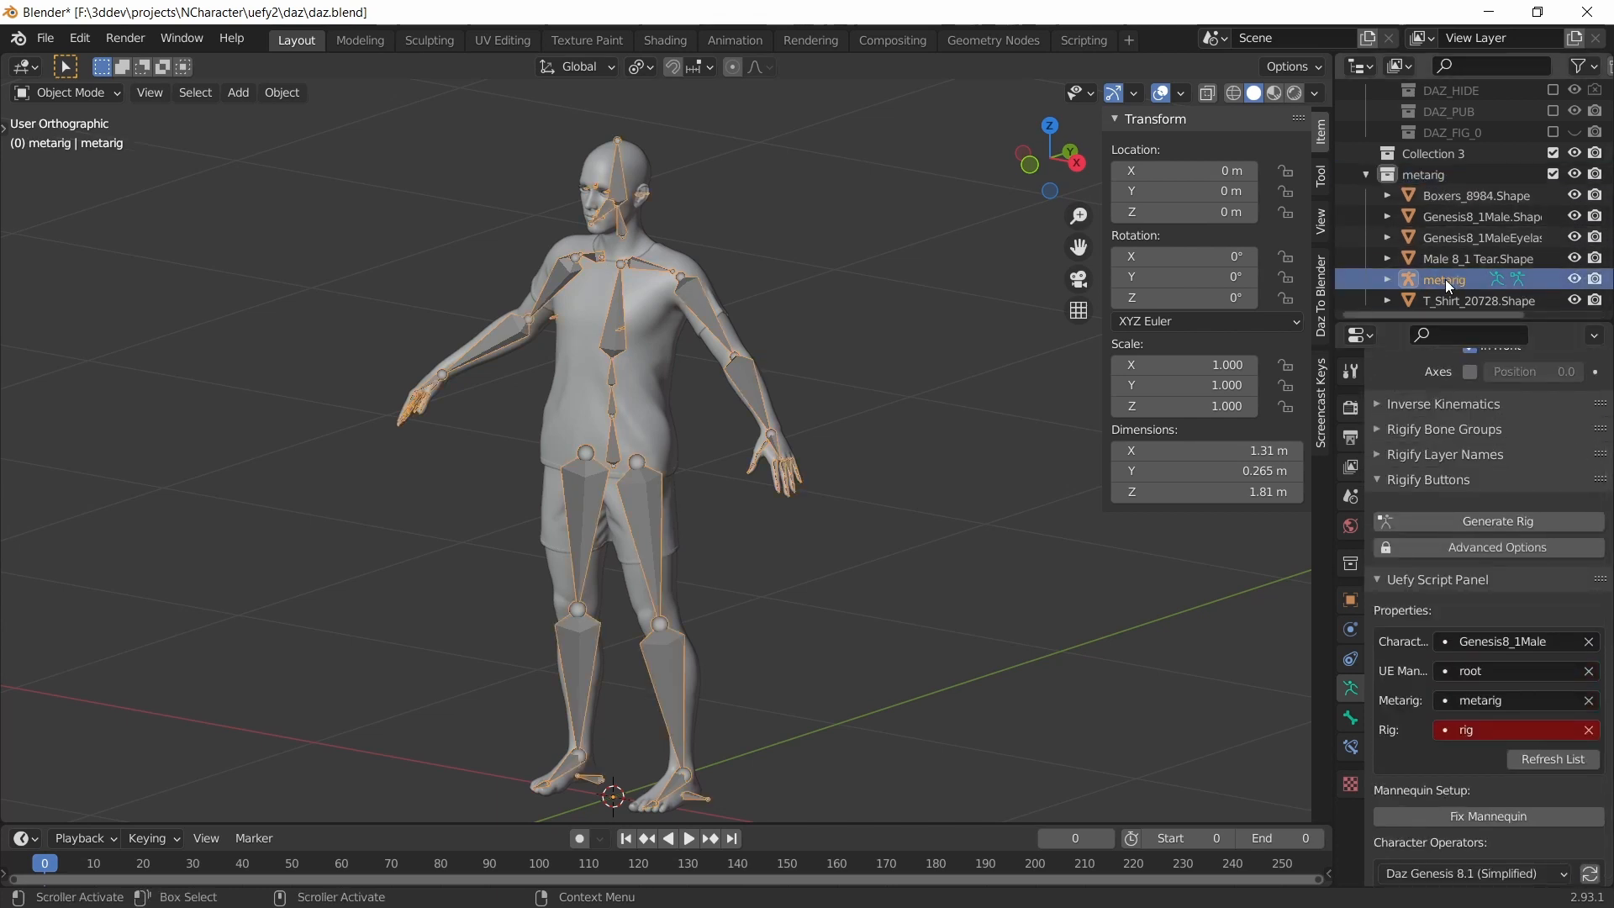
left_click(1454, 519)
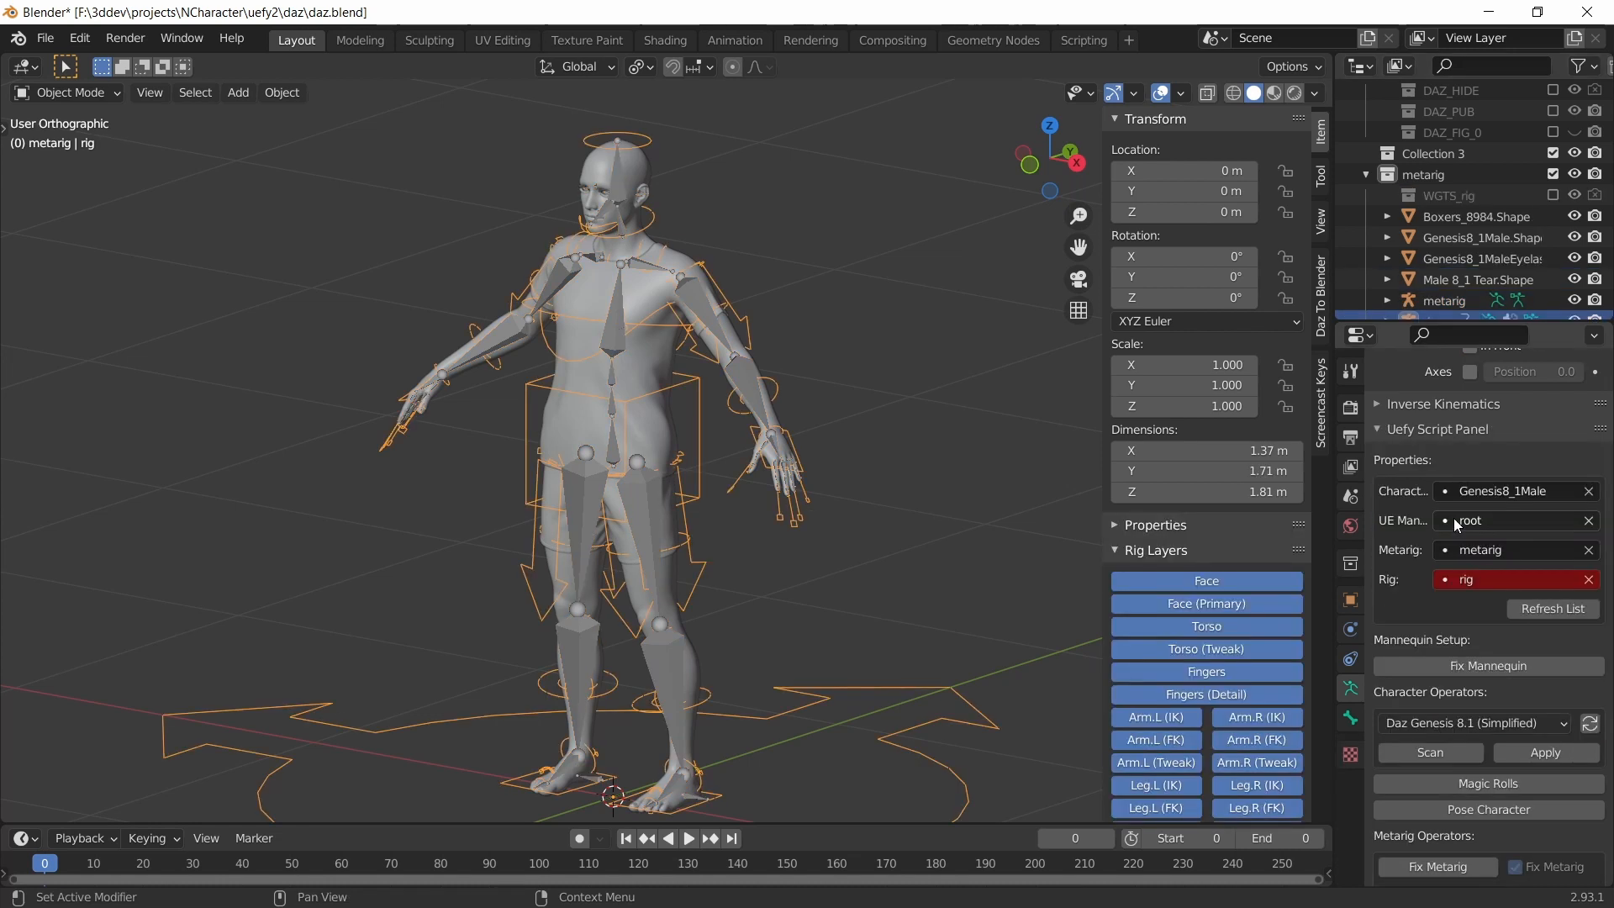
- Select the boxers, body, eyelashes, tear and T-shirt meshes with the rig as active object, and parent them using Armature Deform
scroll(1434, 259, "down", 2)
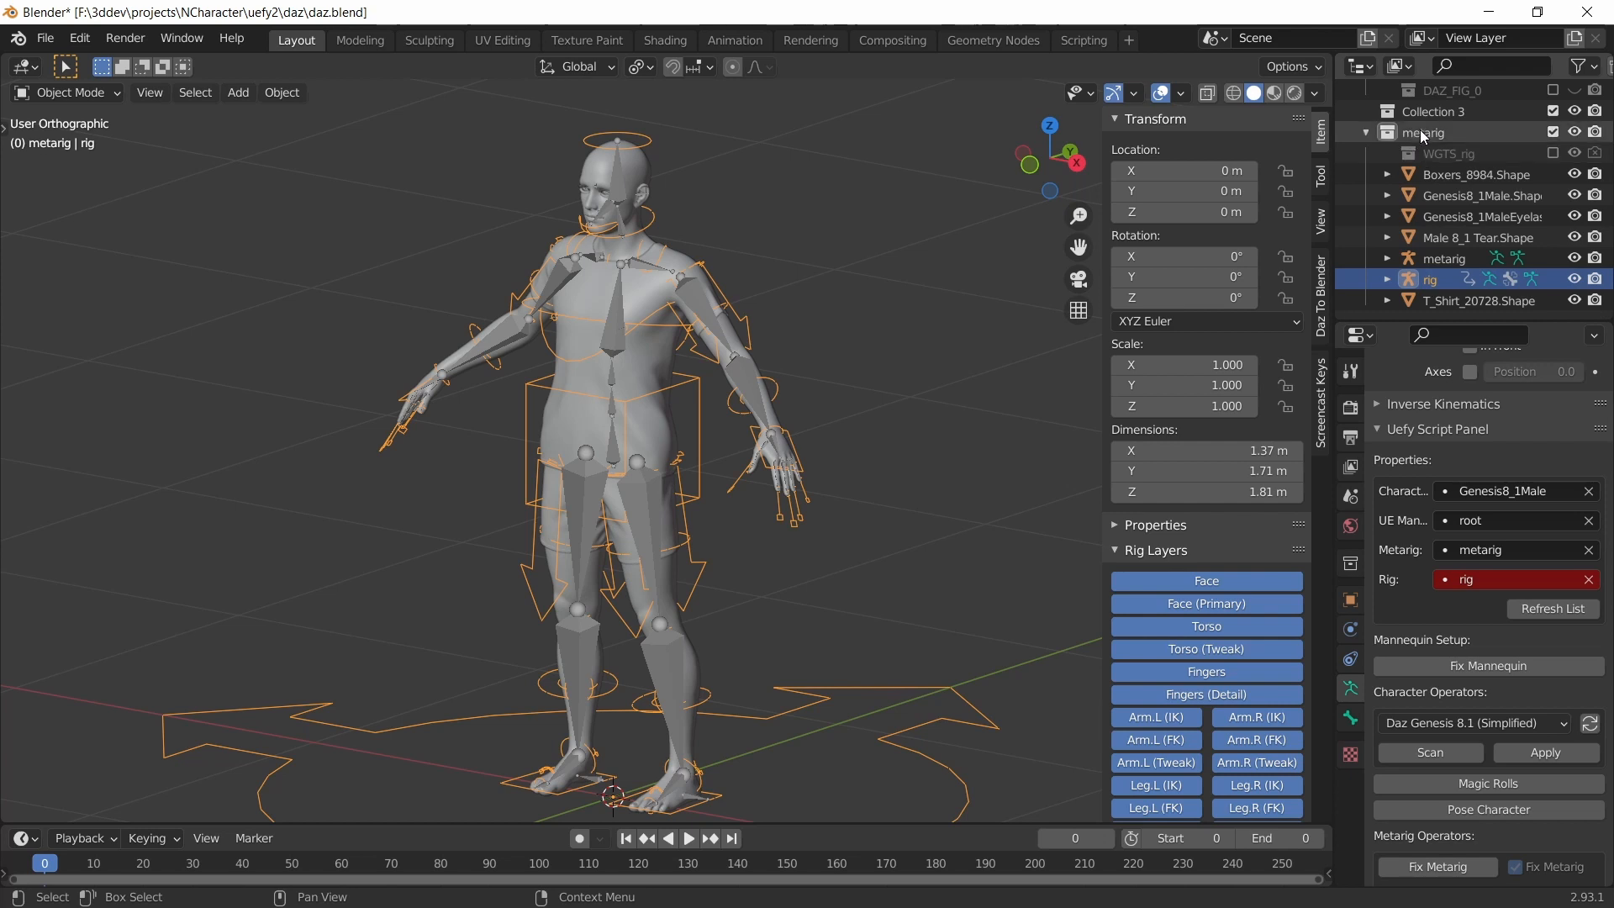
left_click(1455, 175)
left_click(1453, 195, "ctrl")
left_click(1456, 216, "ctrl")
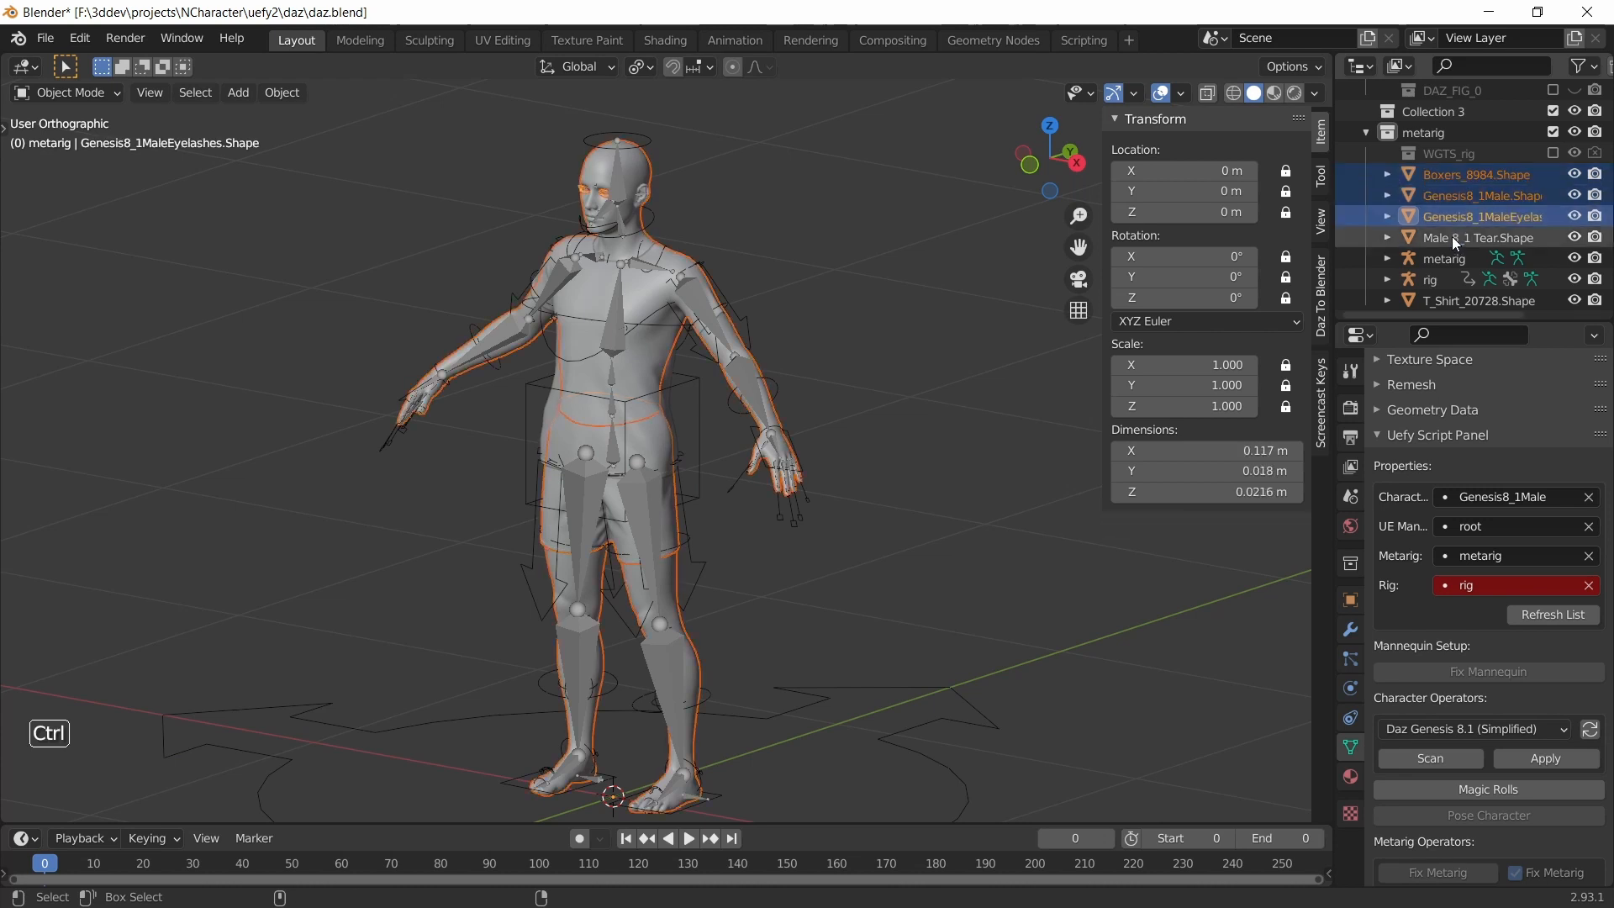
left_click(1450, 236, "ctrl")
left_click(1441, 300, "ctrl")
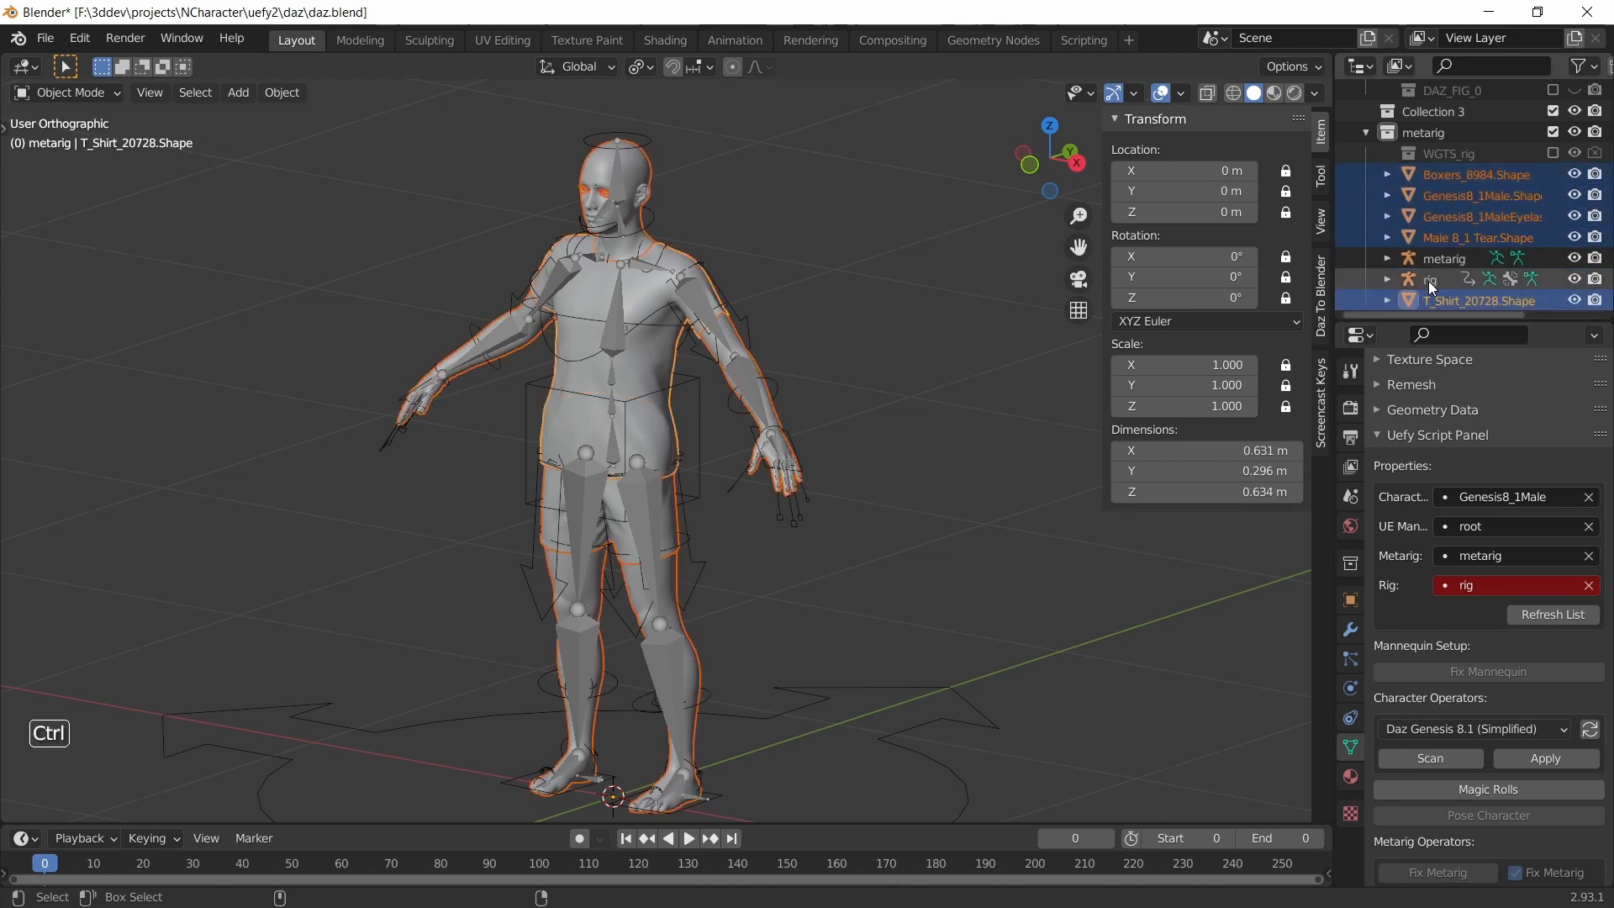
left_click(1433, 282, "ctrl")
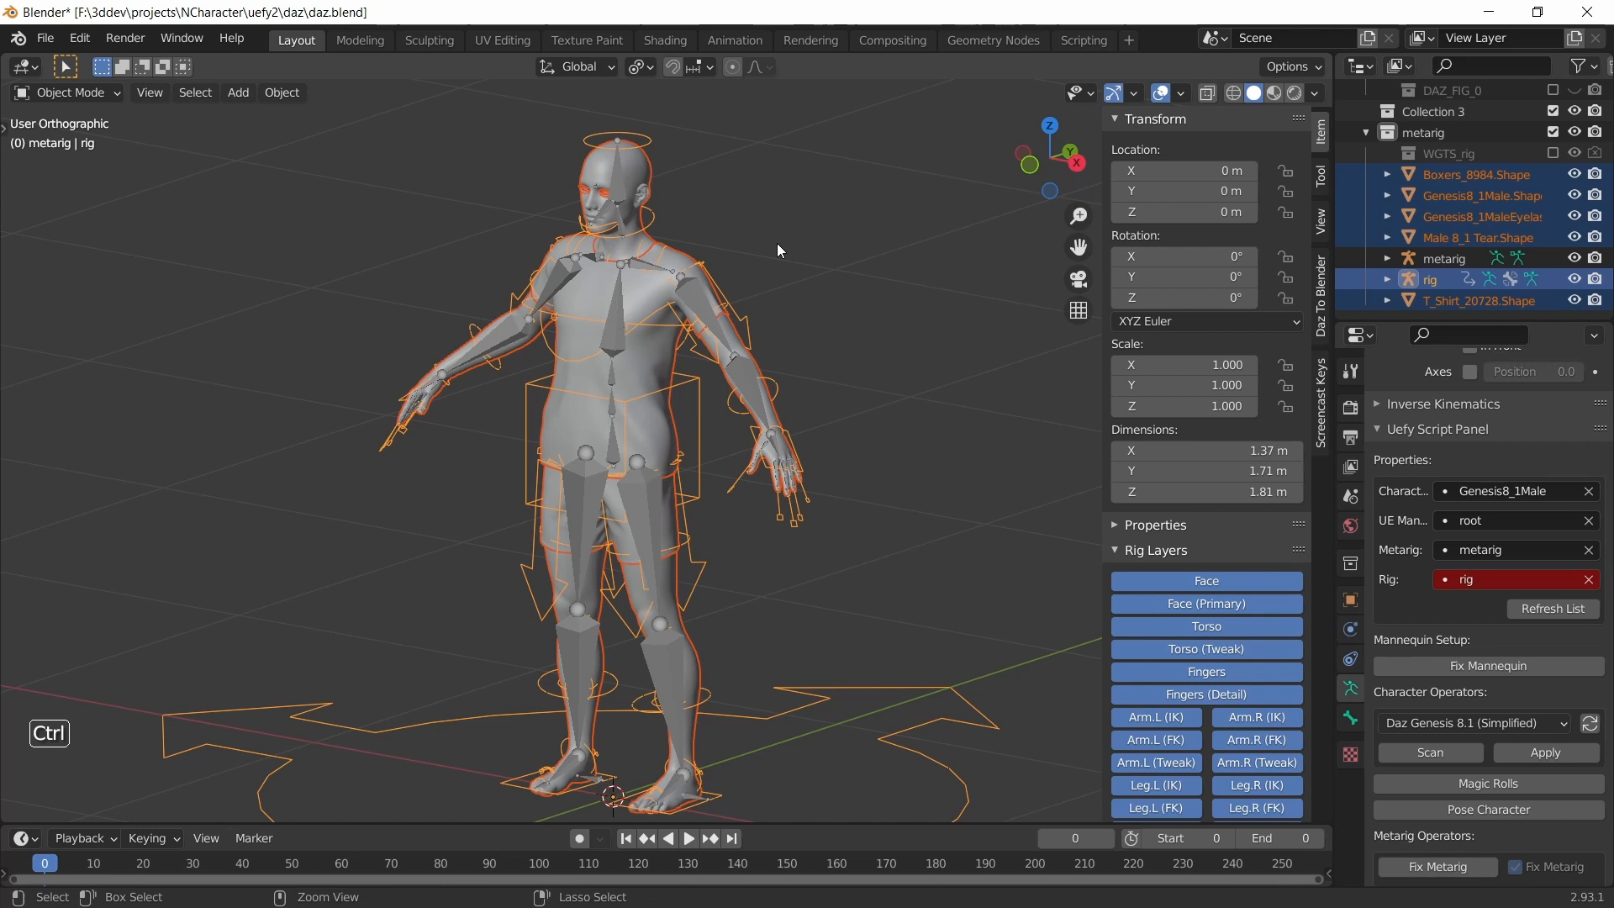
key("ctrl+p")
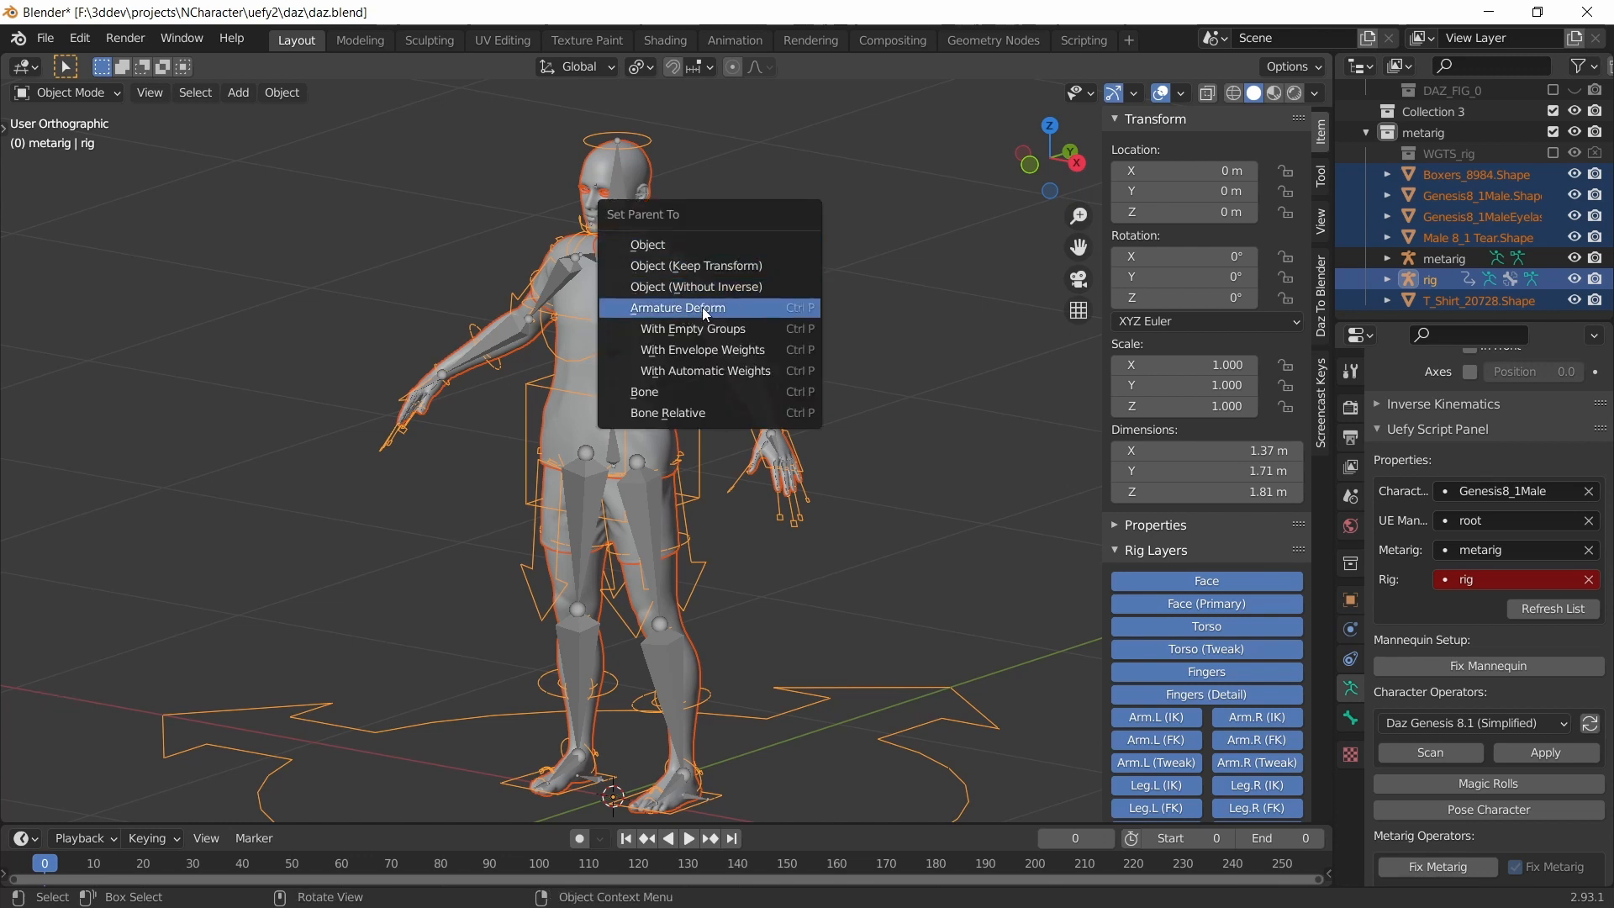
left_click(733, 307)
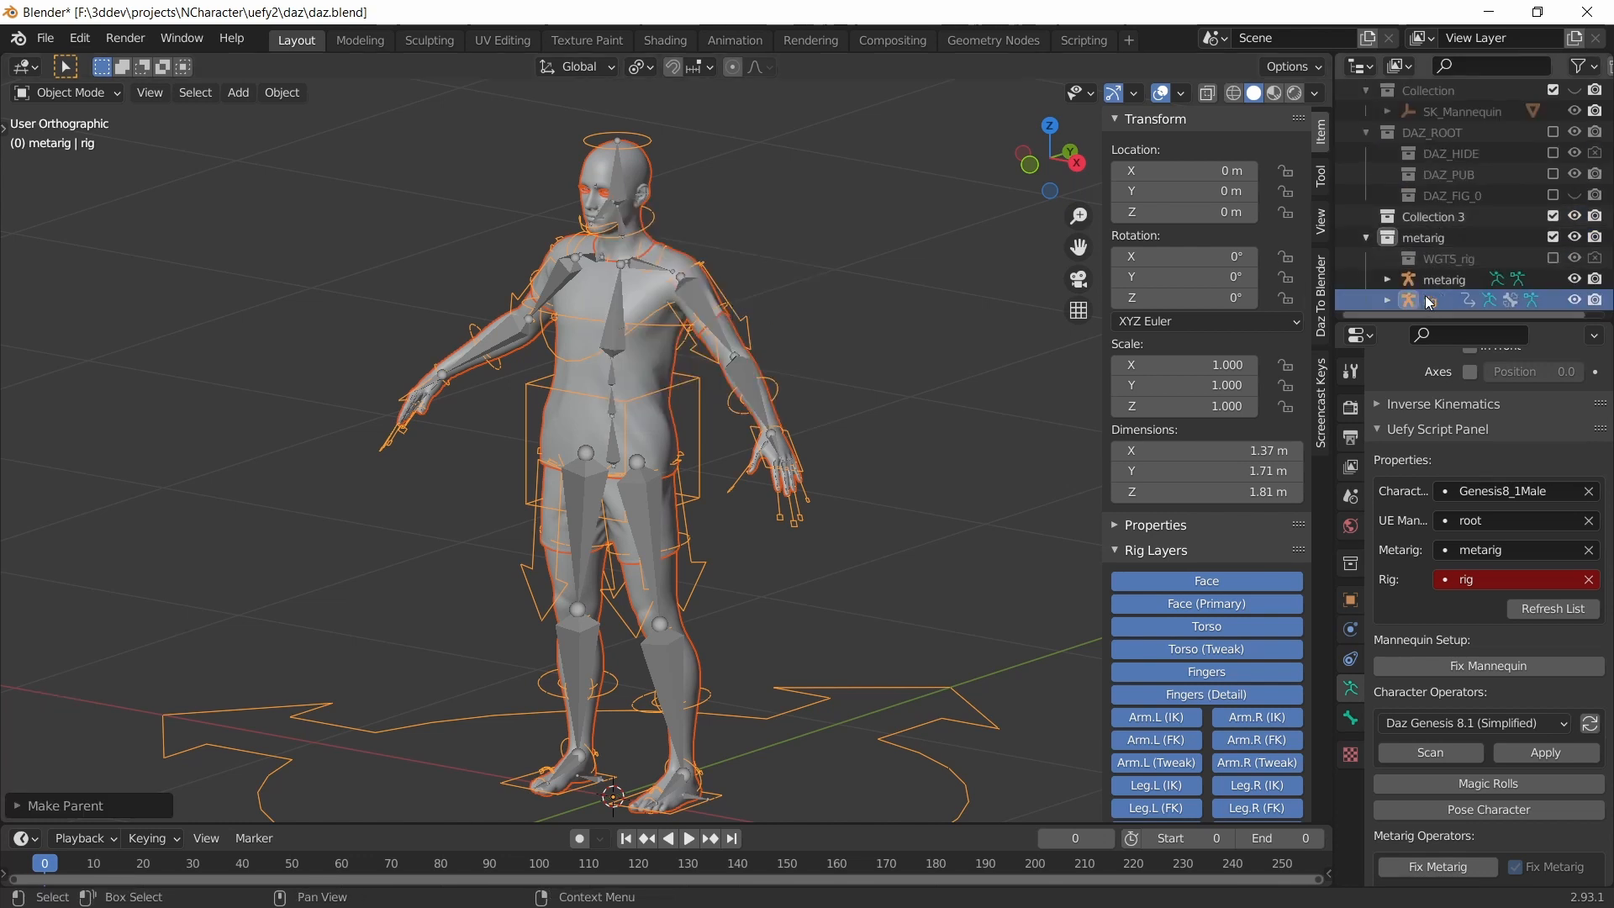
- Hide the metarig in the viewport and save the file
scroll(754, 325, "down", 2)
scroll(740, 340, "up", 3)
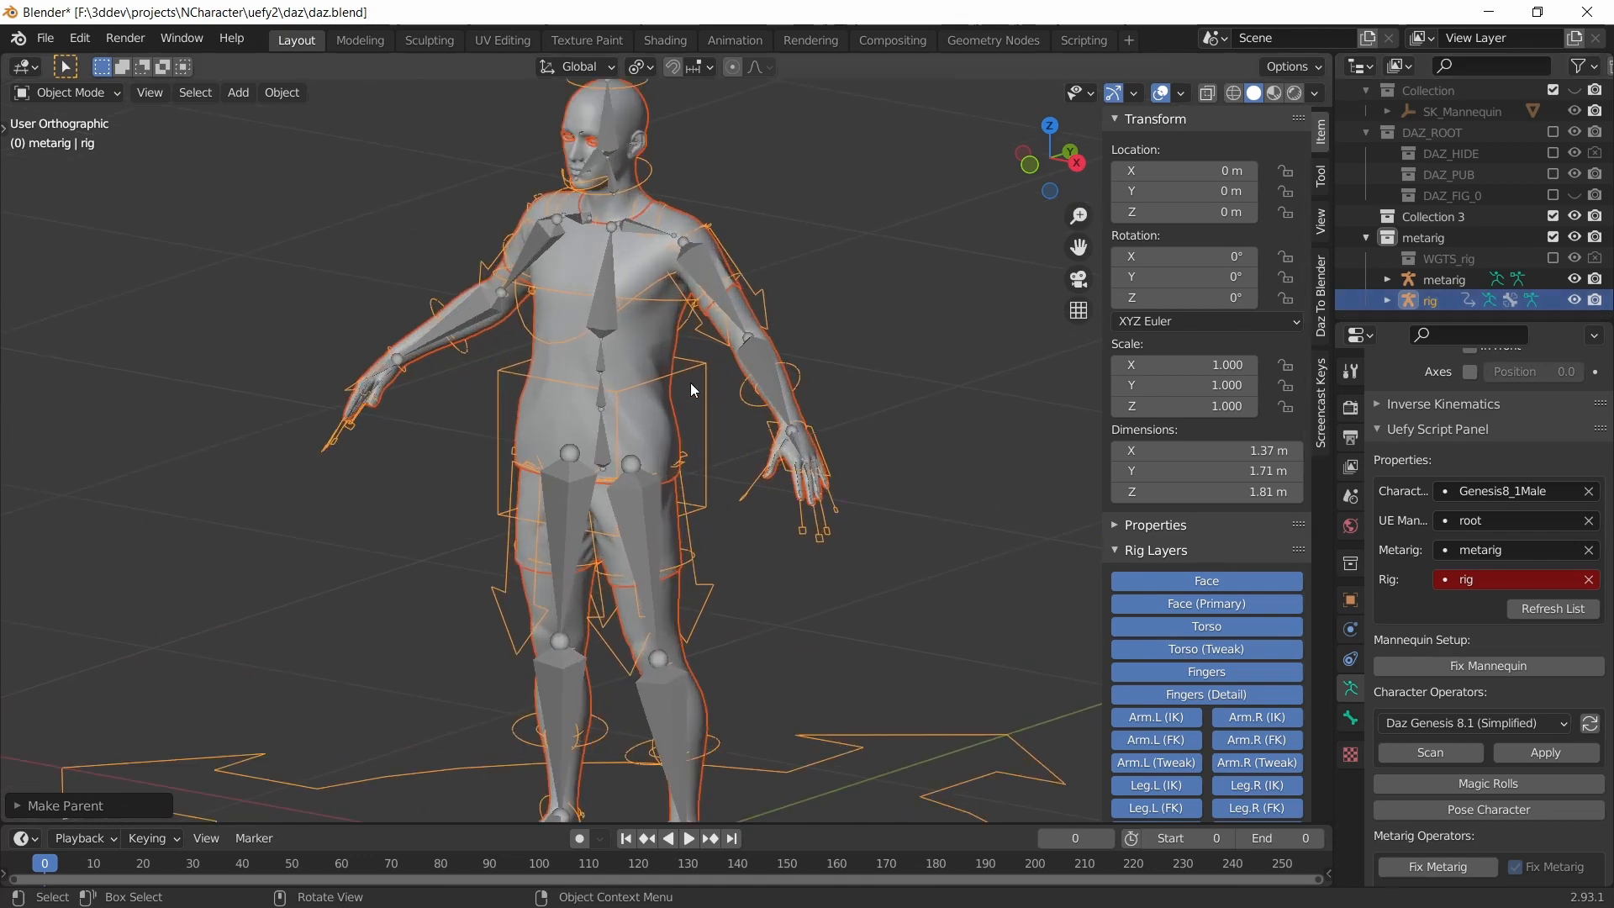
middle_click_drag(694, 385, 627, 330, "shift")
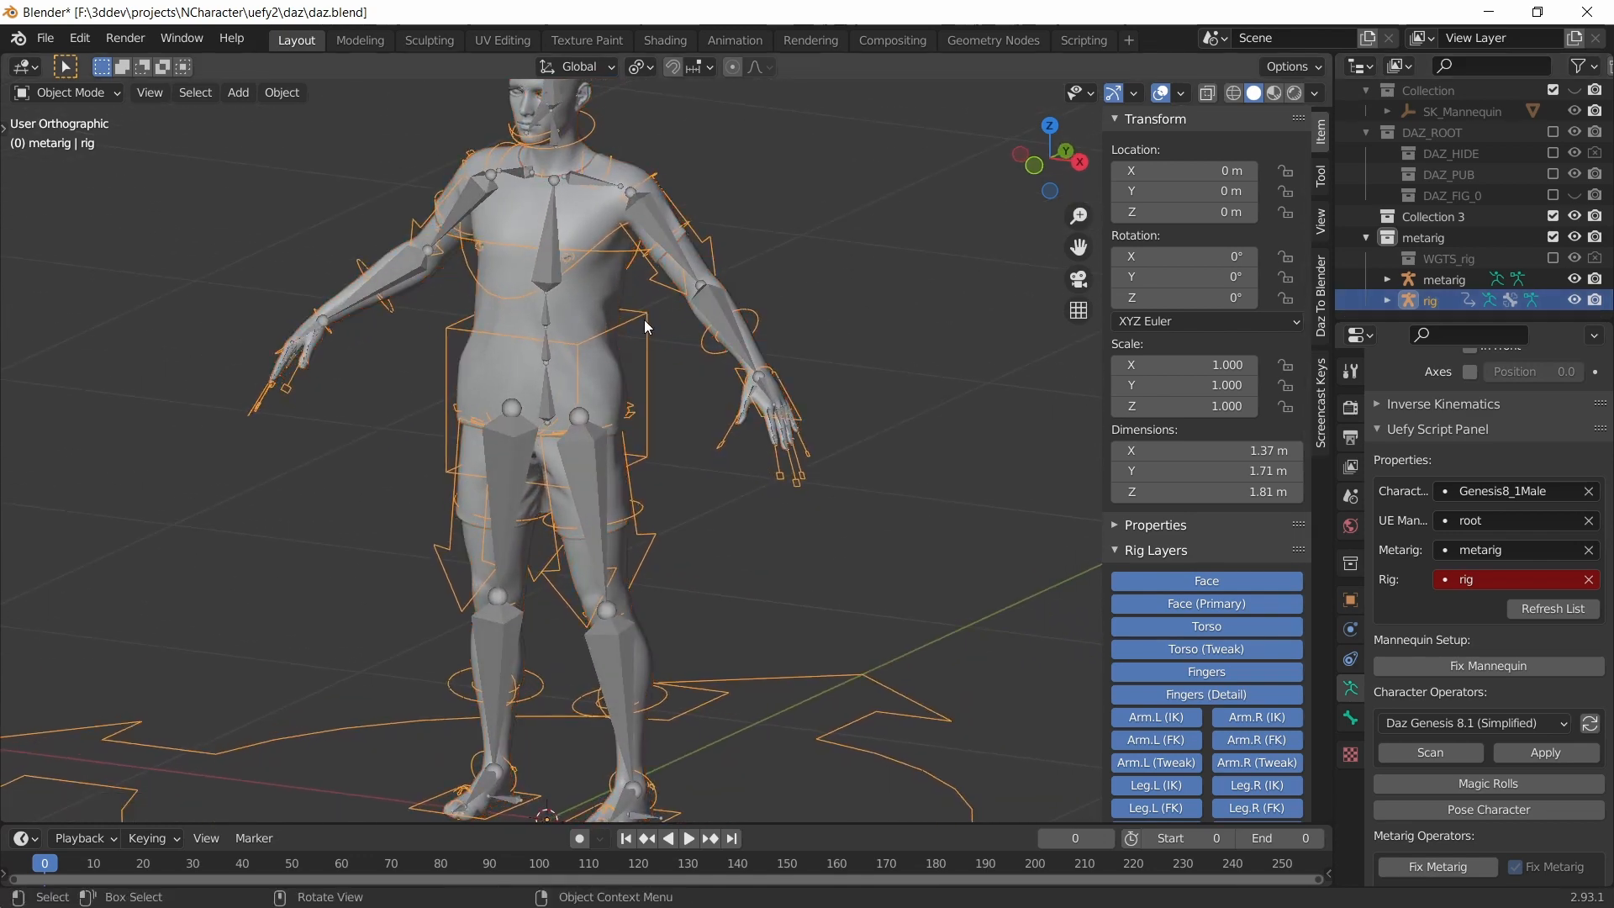
left_click(1575, 280)
key("ctrl+s")
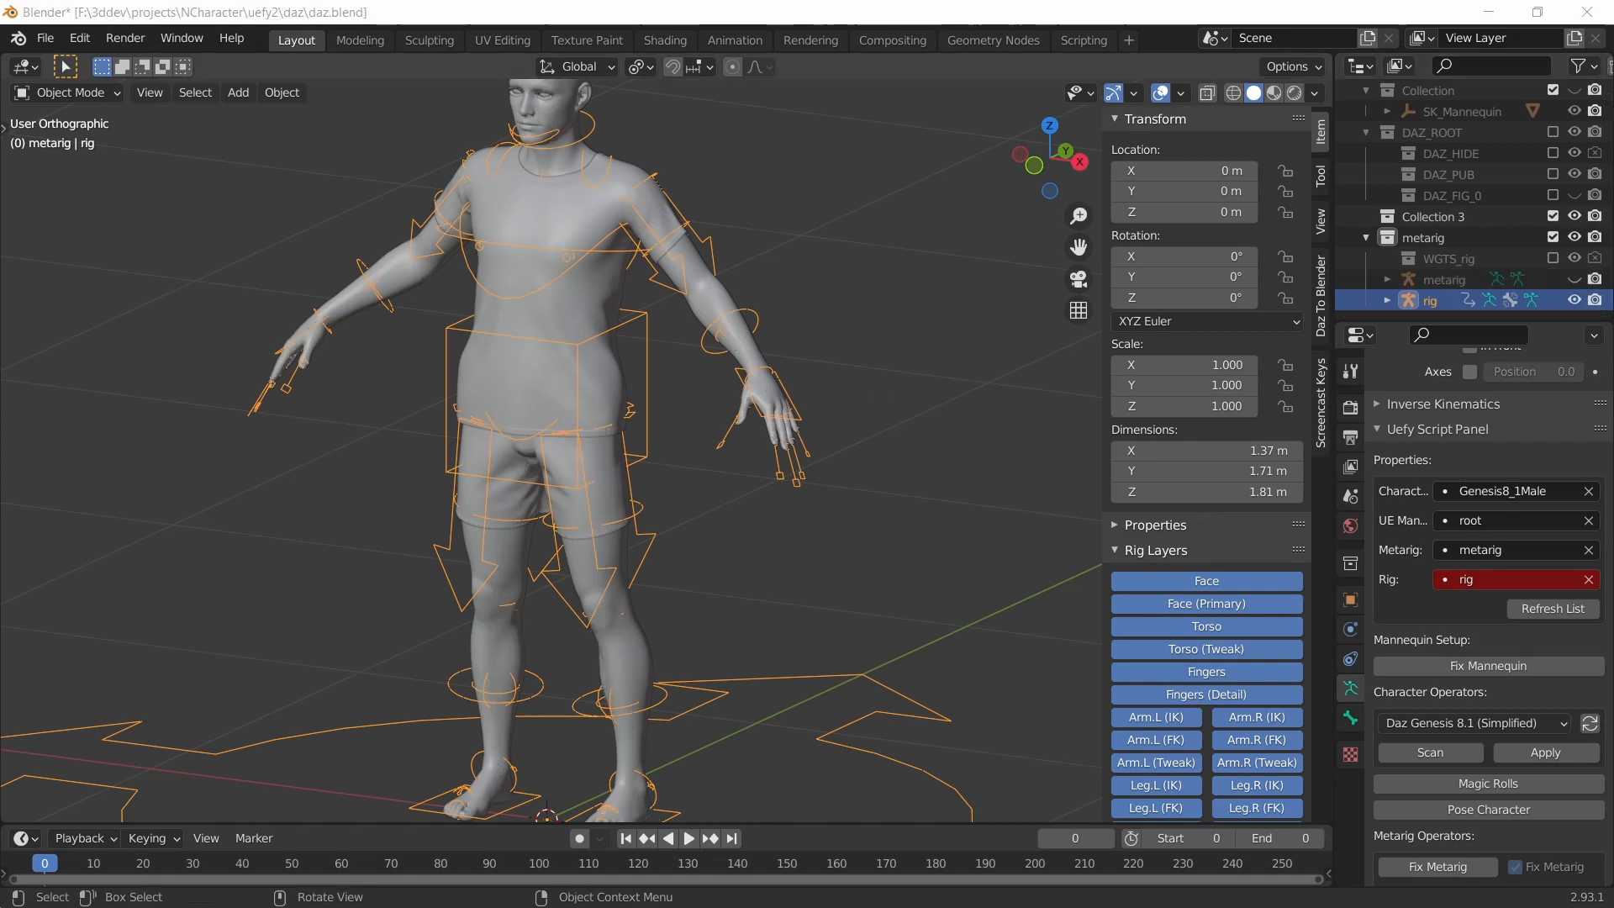
- Enable In Front for the rig's viewport display
scroll(1584, 623, "up", 2)
scroll(1583, 623, "up", 8)
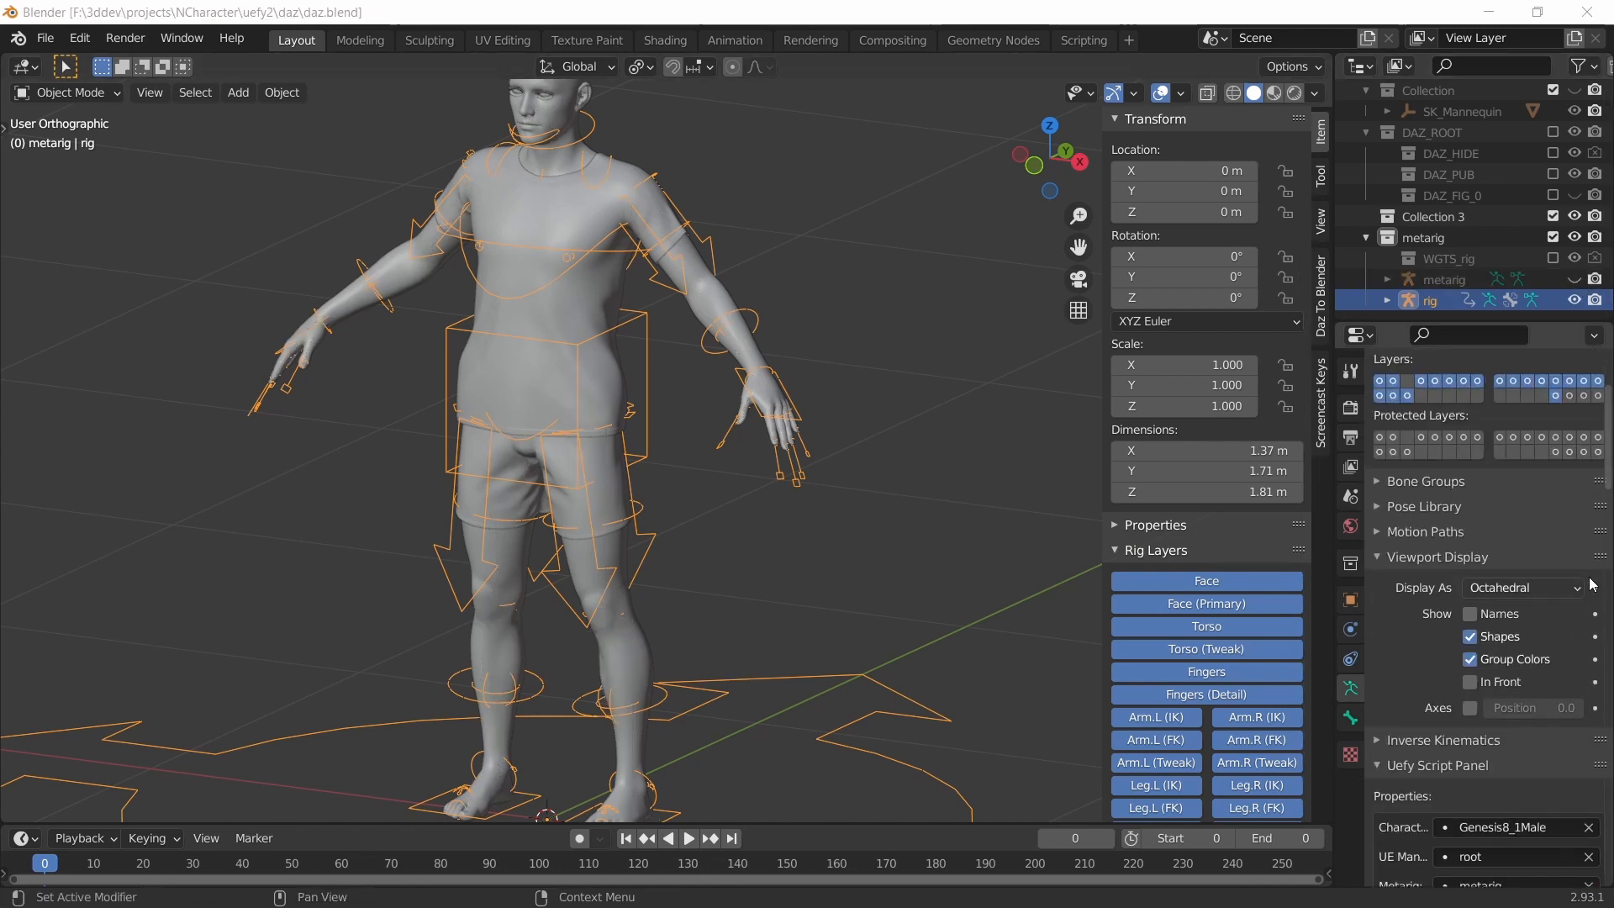
left_click(1498, 674)
- Build the skeleton from the generated rig using Epic Skeleton mode and Default twist
scroll(1586, 636, "down", 6)
scroll(1586, 636, "down", 10)
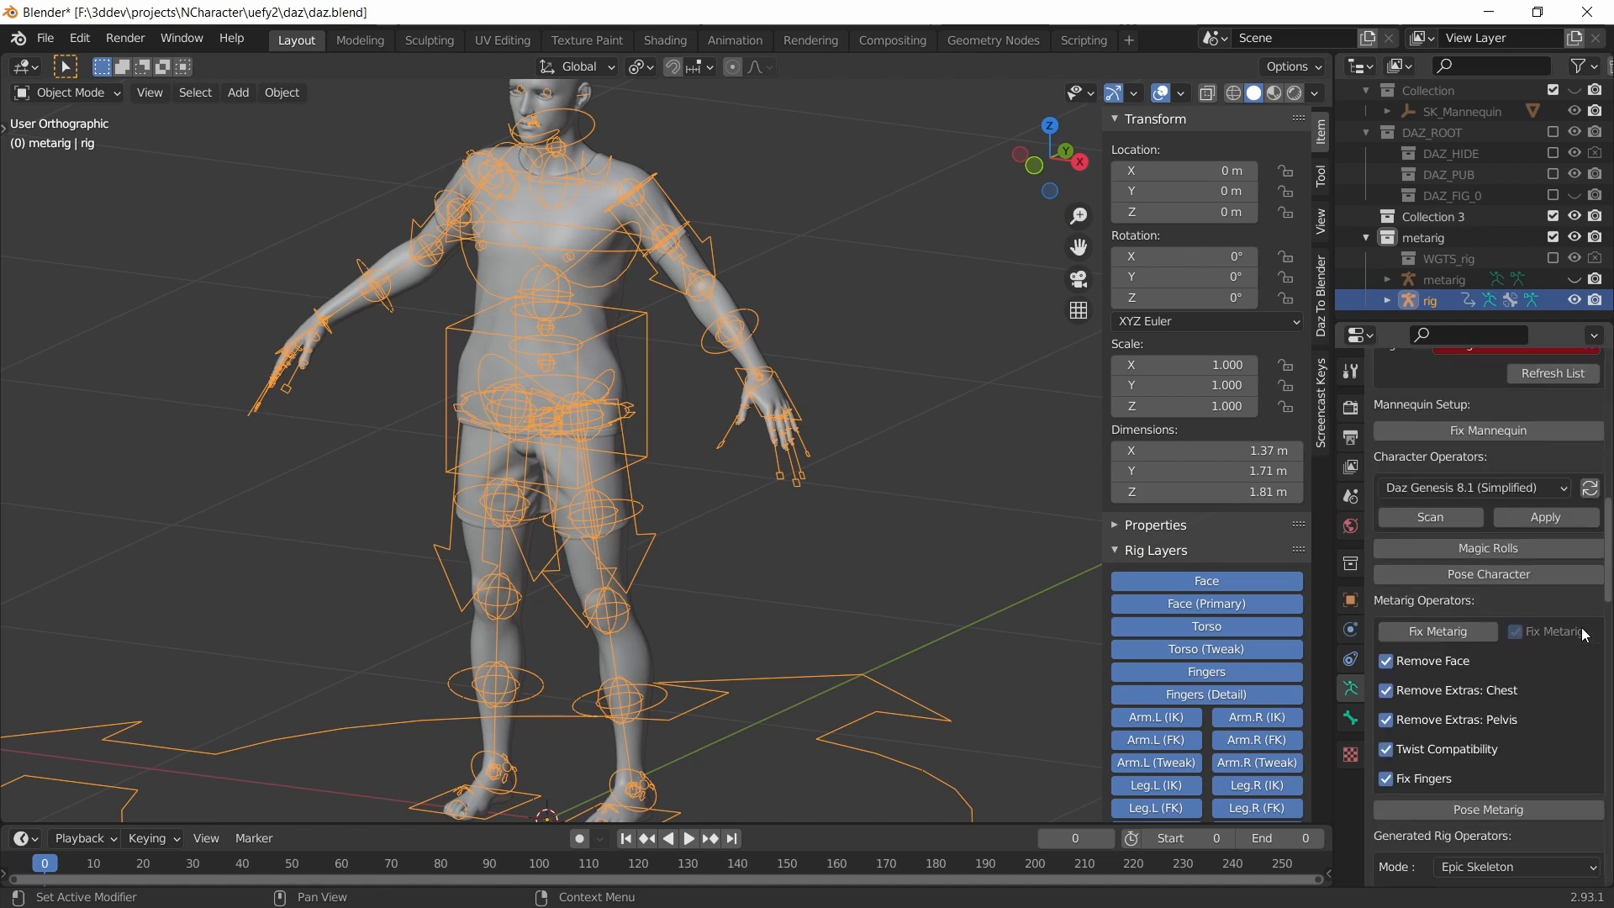
scroll(1527, 593, "down", 3)
scroll(1521, 578, "down", 15)
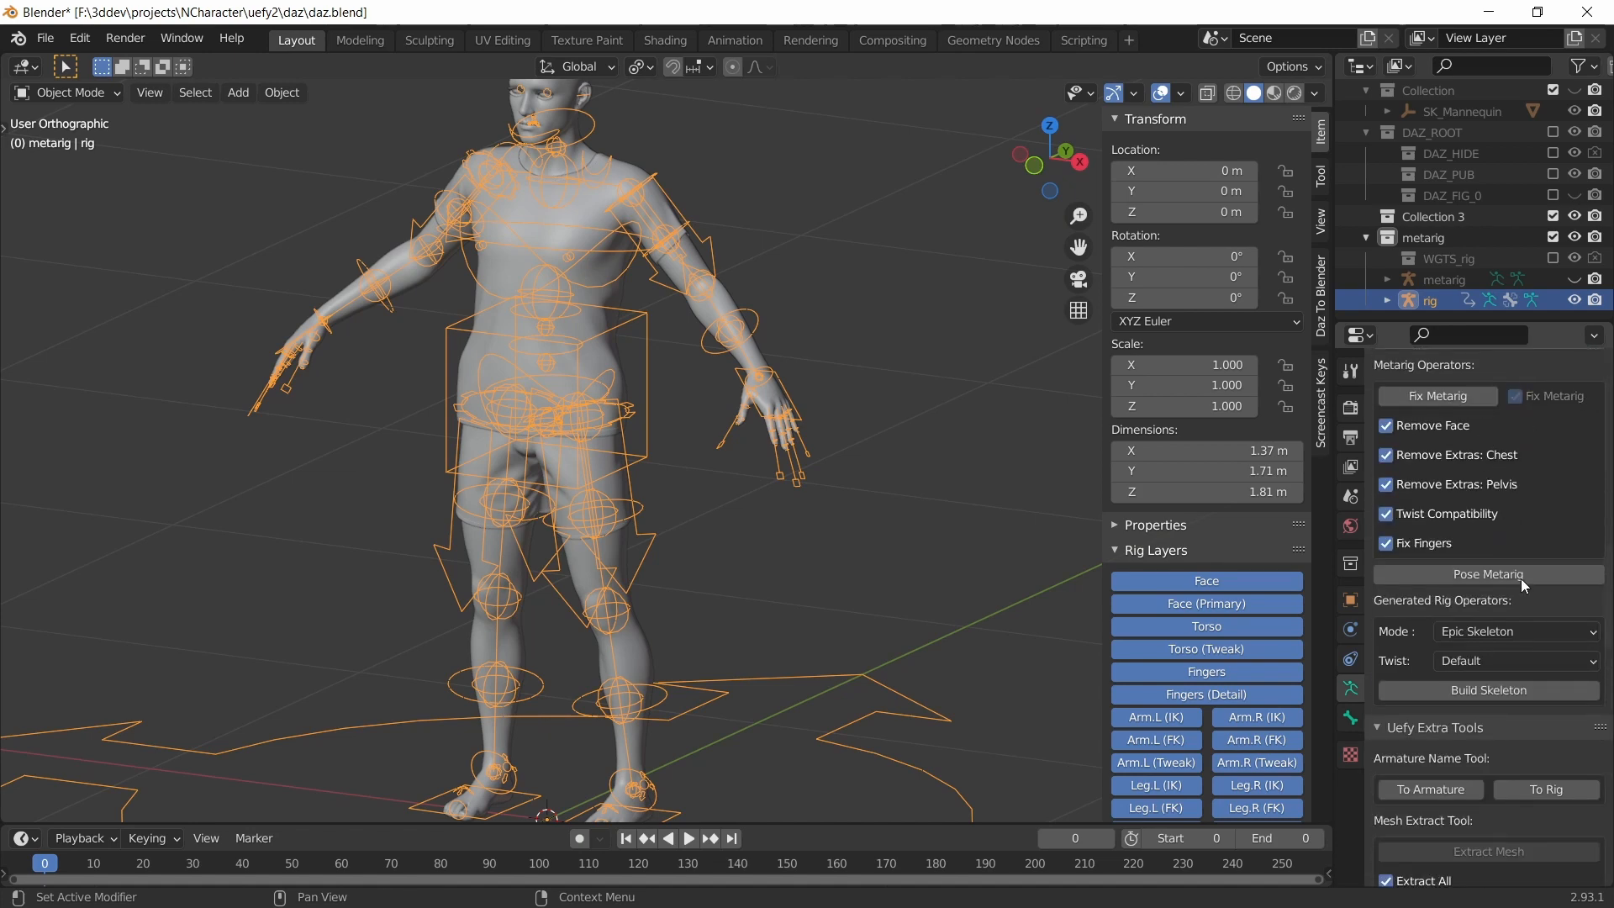
scroll(1574, 602, "up", 11)
scroll(1574, 586, "up", 3)
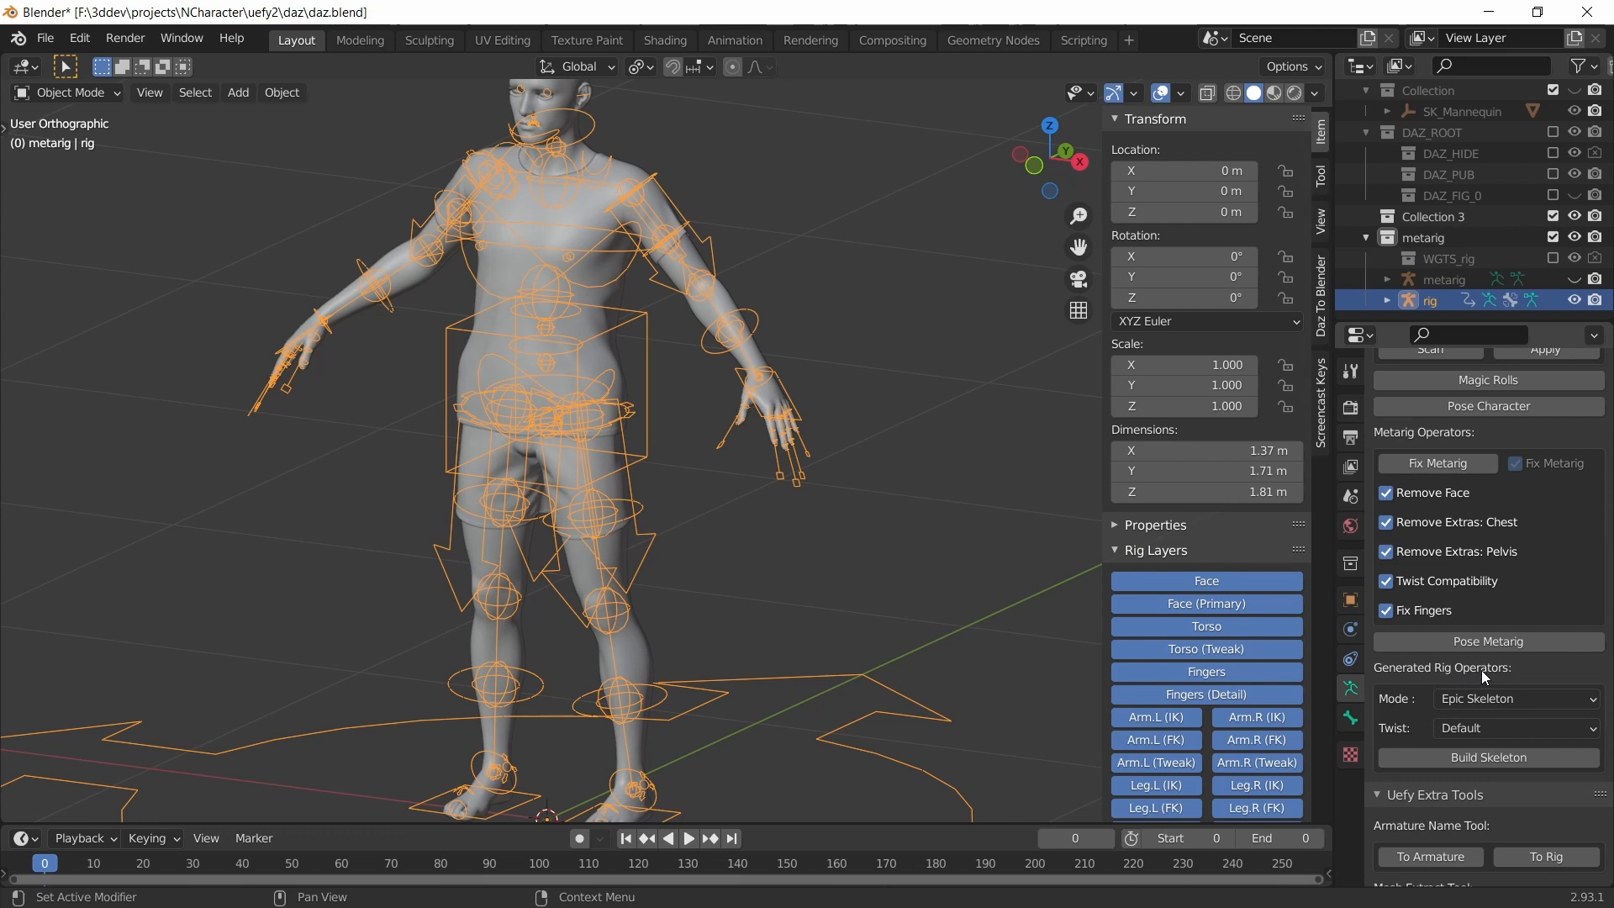
left_click(1437, 760)
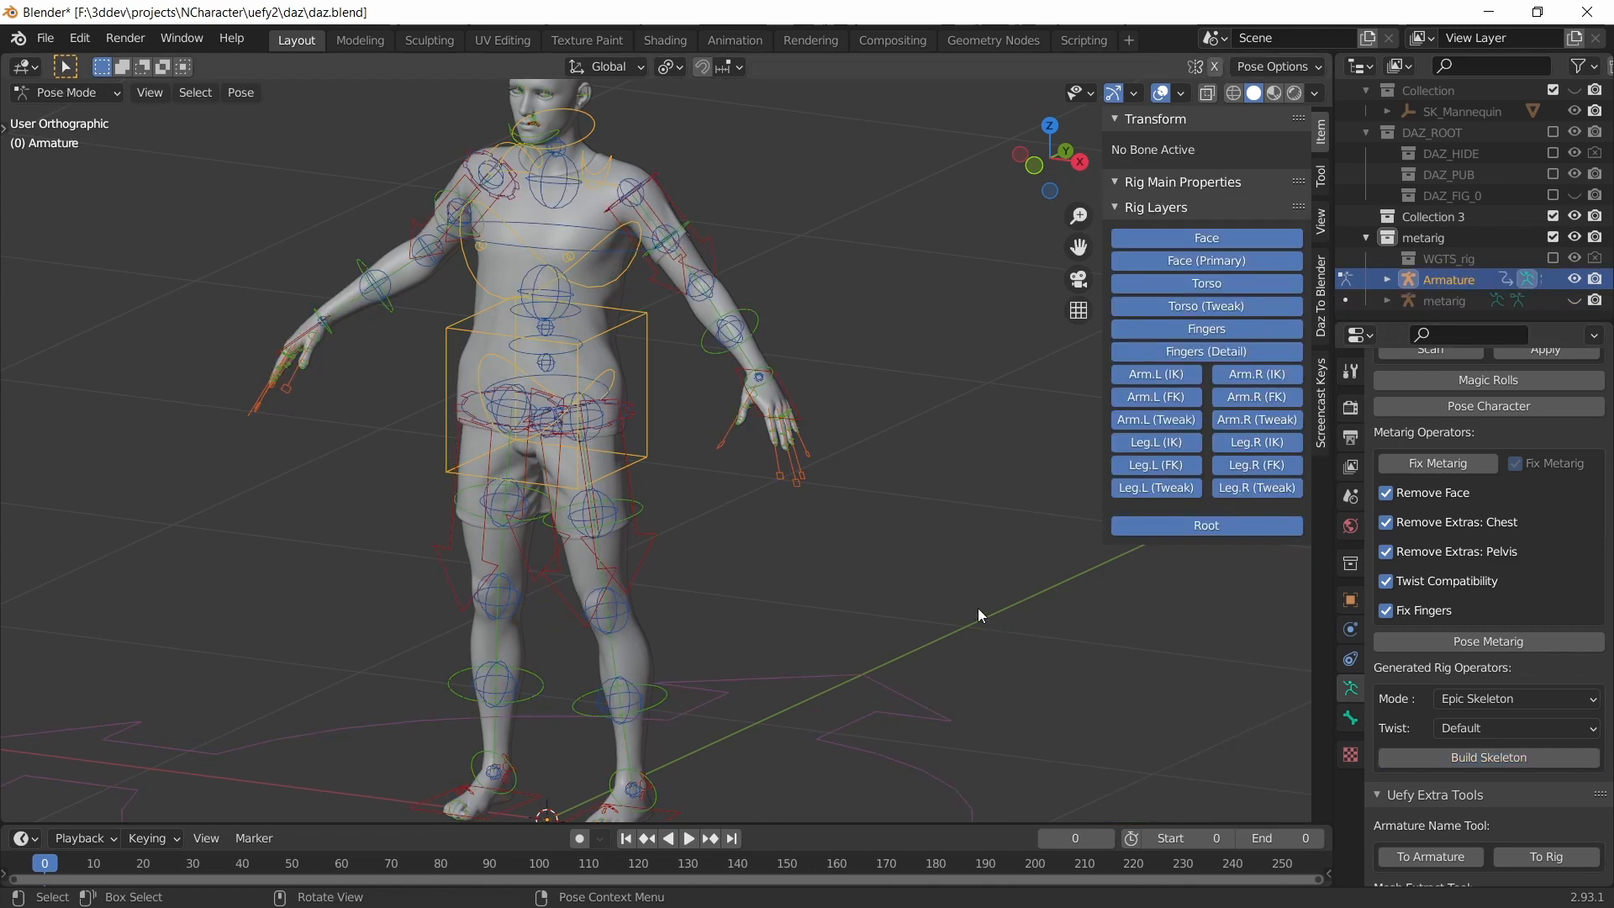
- Try moving the torso control of the new armature to test the body deformation, and cancel the move
left_click(634, 329)
key("g")
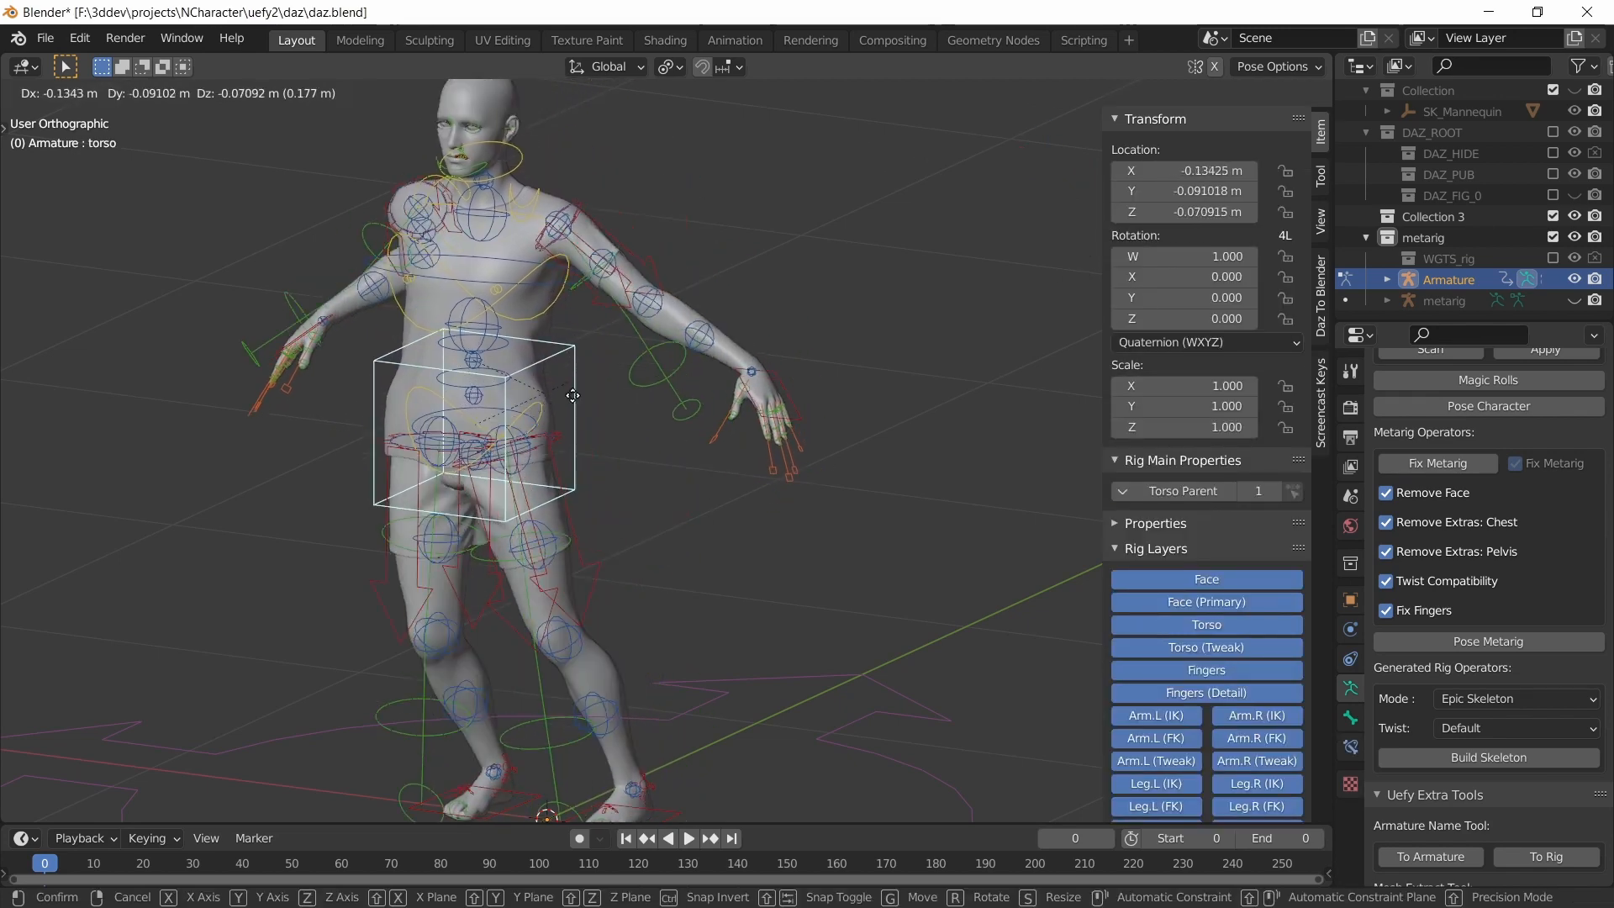
key("Escape")
- Try rotating the jawroot control about the global X axis, and cancel the rotation
scroll(553, 269, "up", 8)
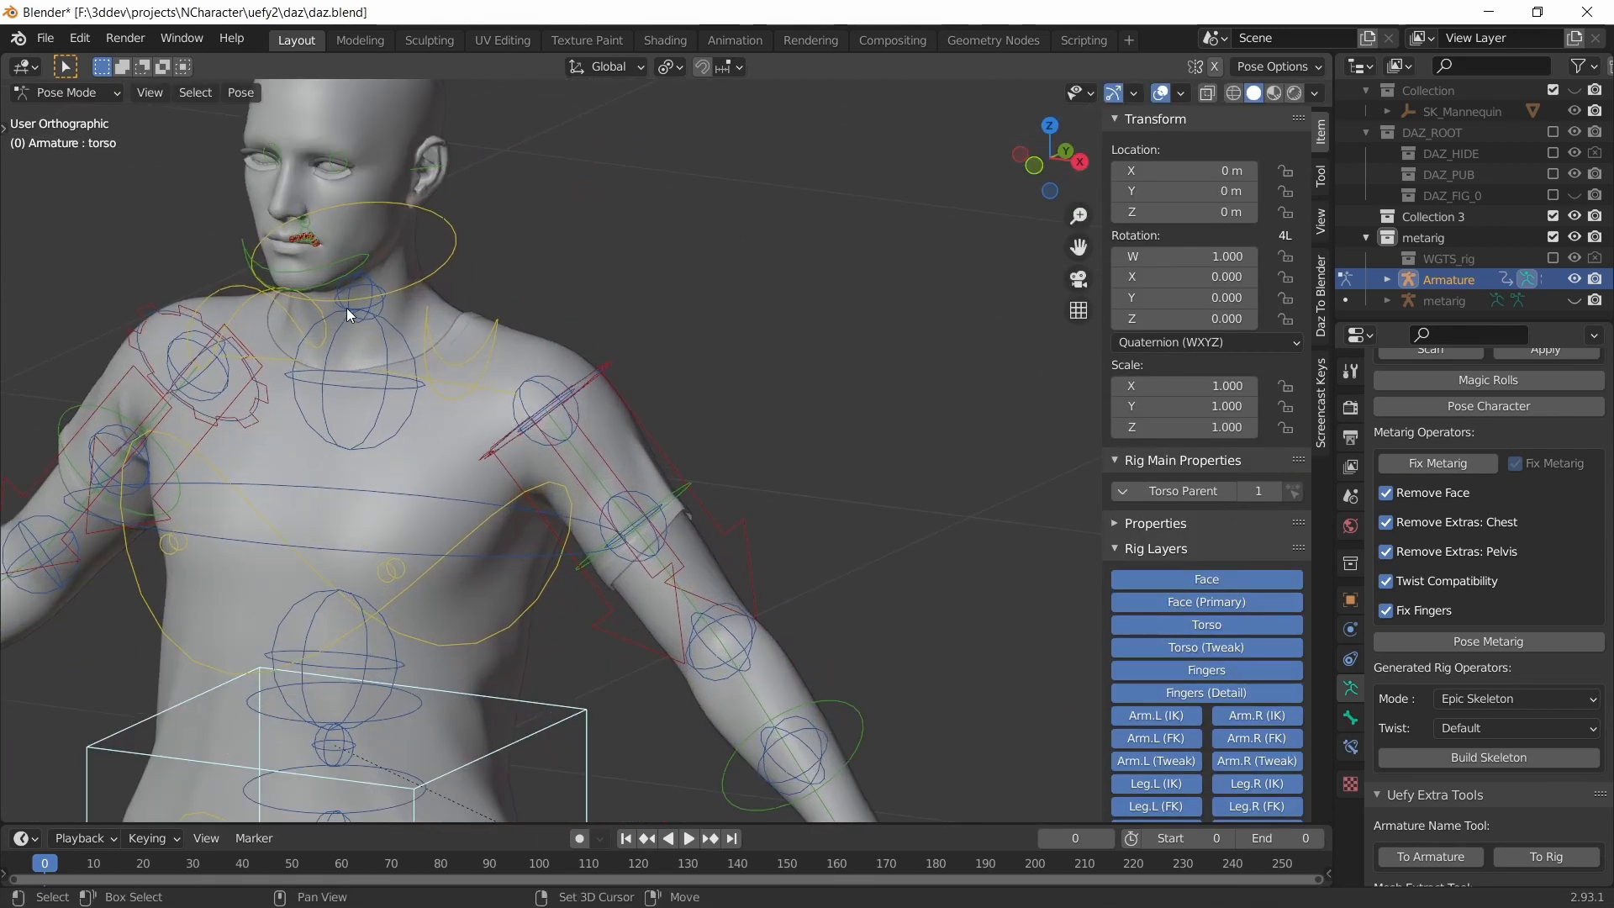
scroll(599, 469, "up", 1)
left_click(432, 421)
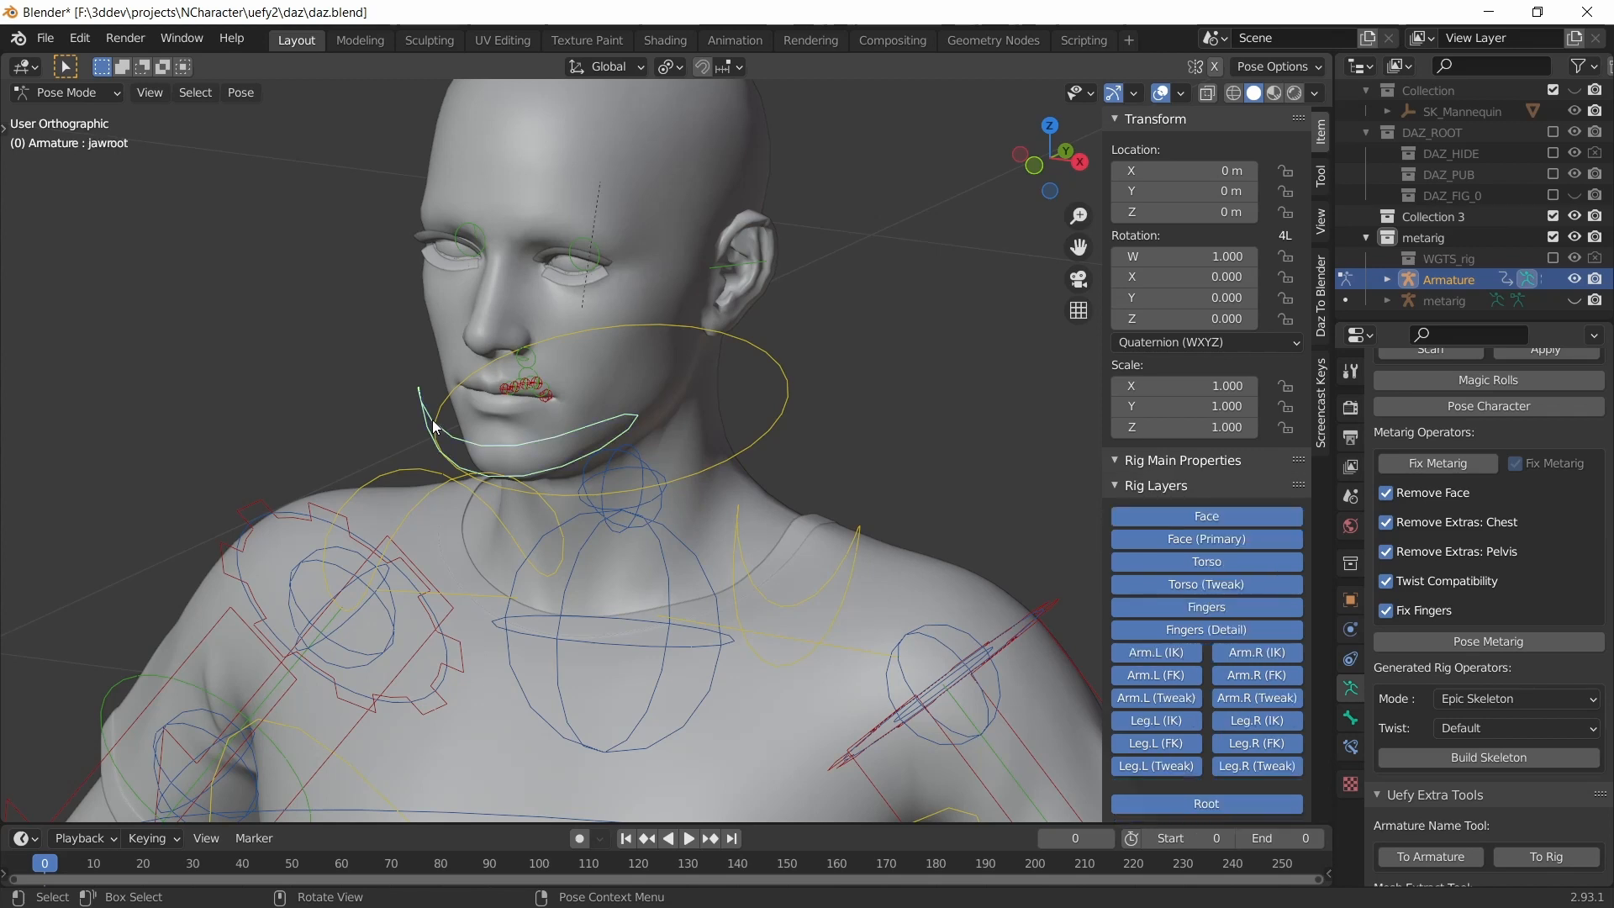
key("r")
key("x")
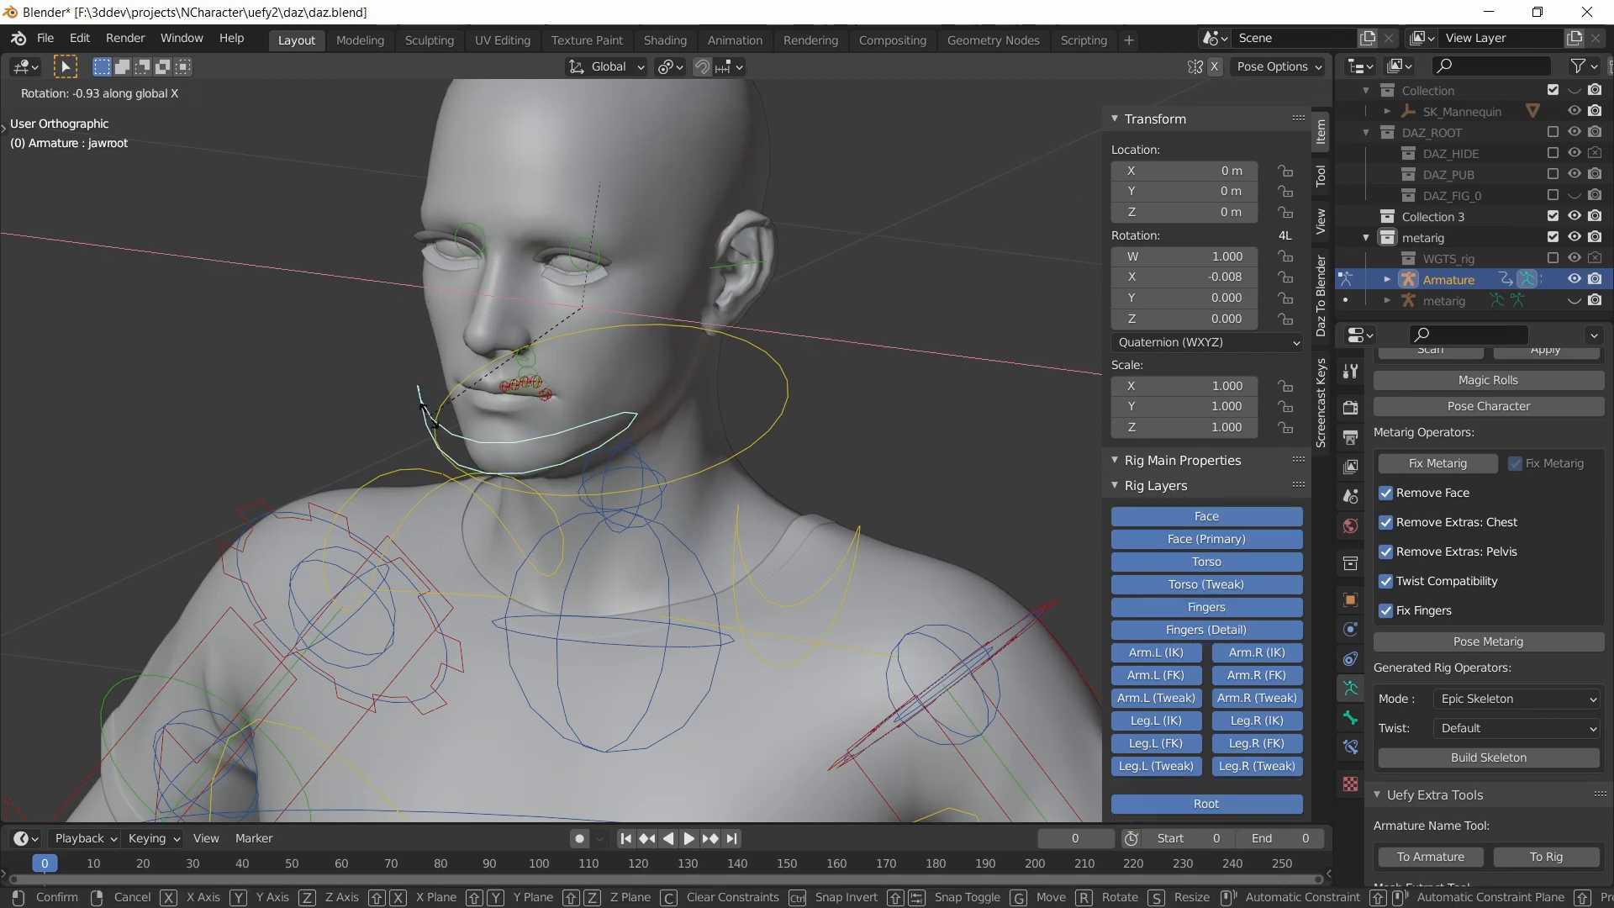
key("Escape")
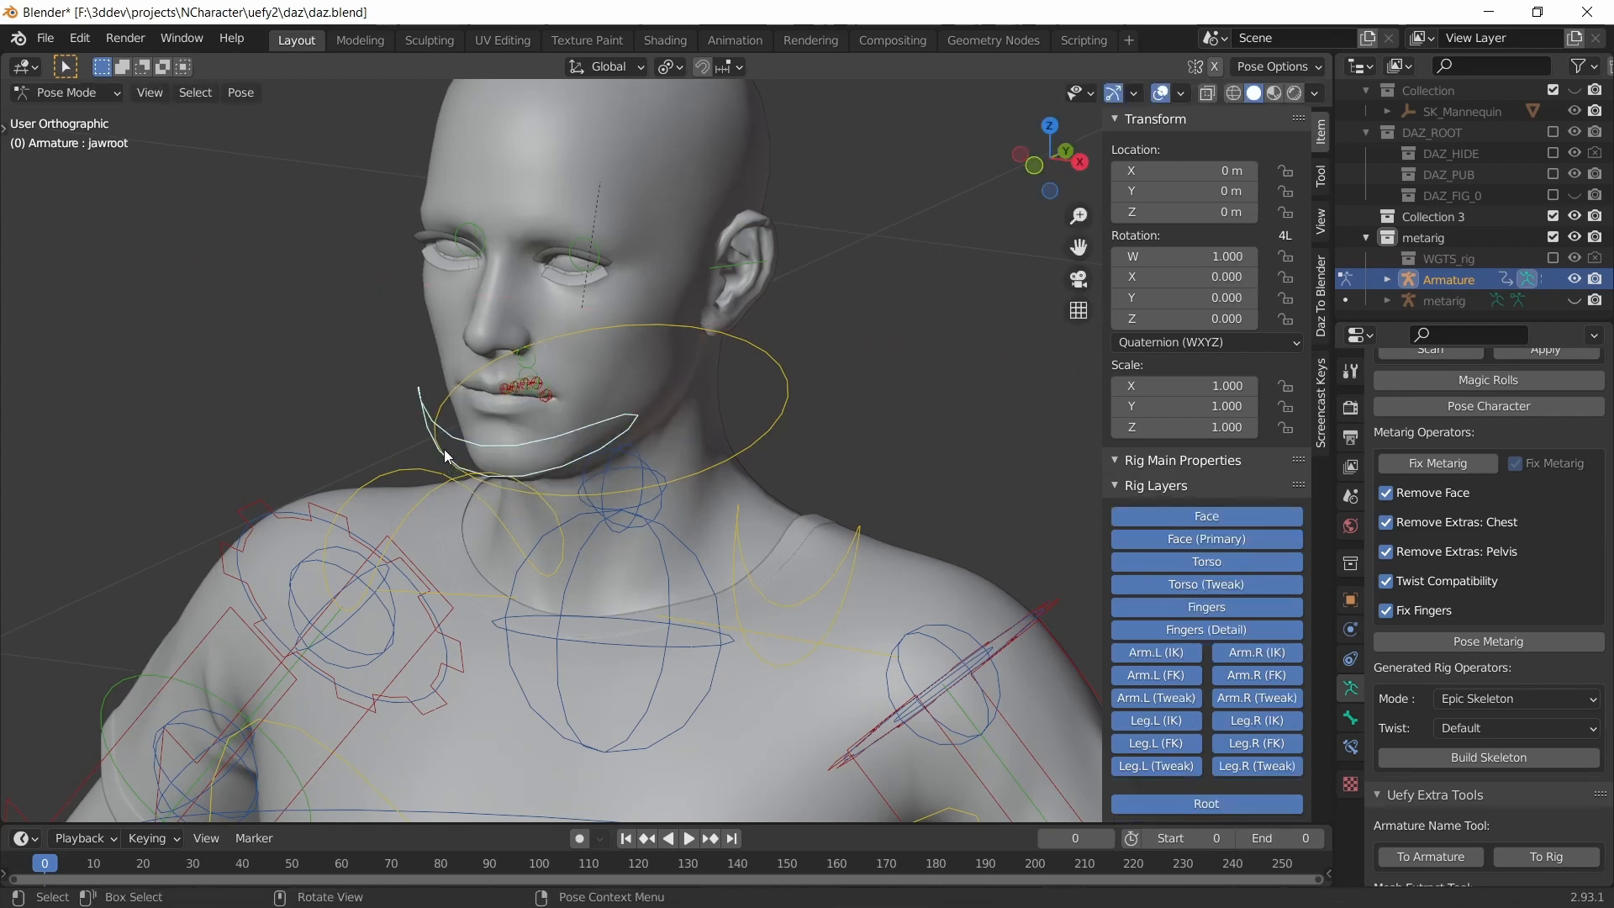
- Try rotating the ear_l control freely, and cancel the rotation
left_click(734, 267)
key("r")
key("r")
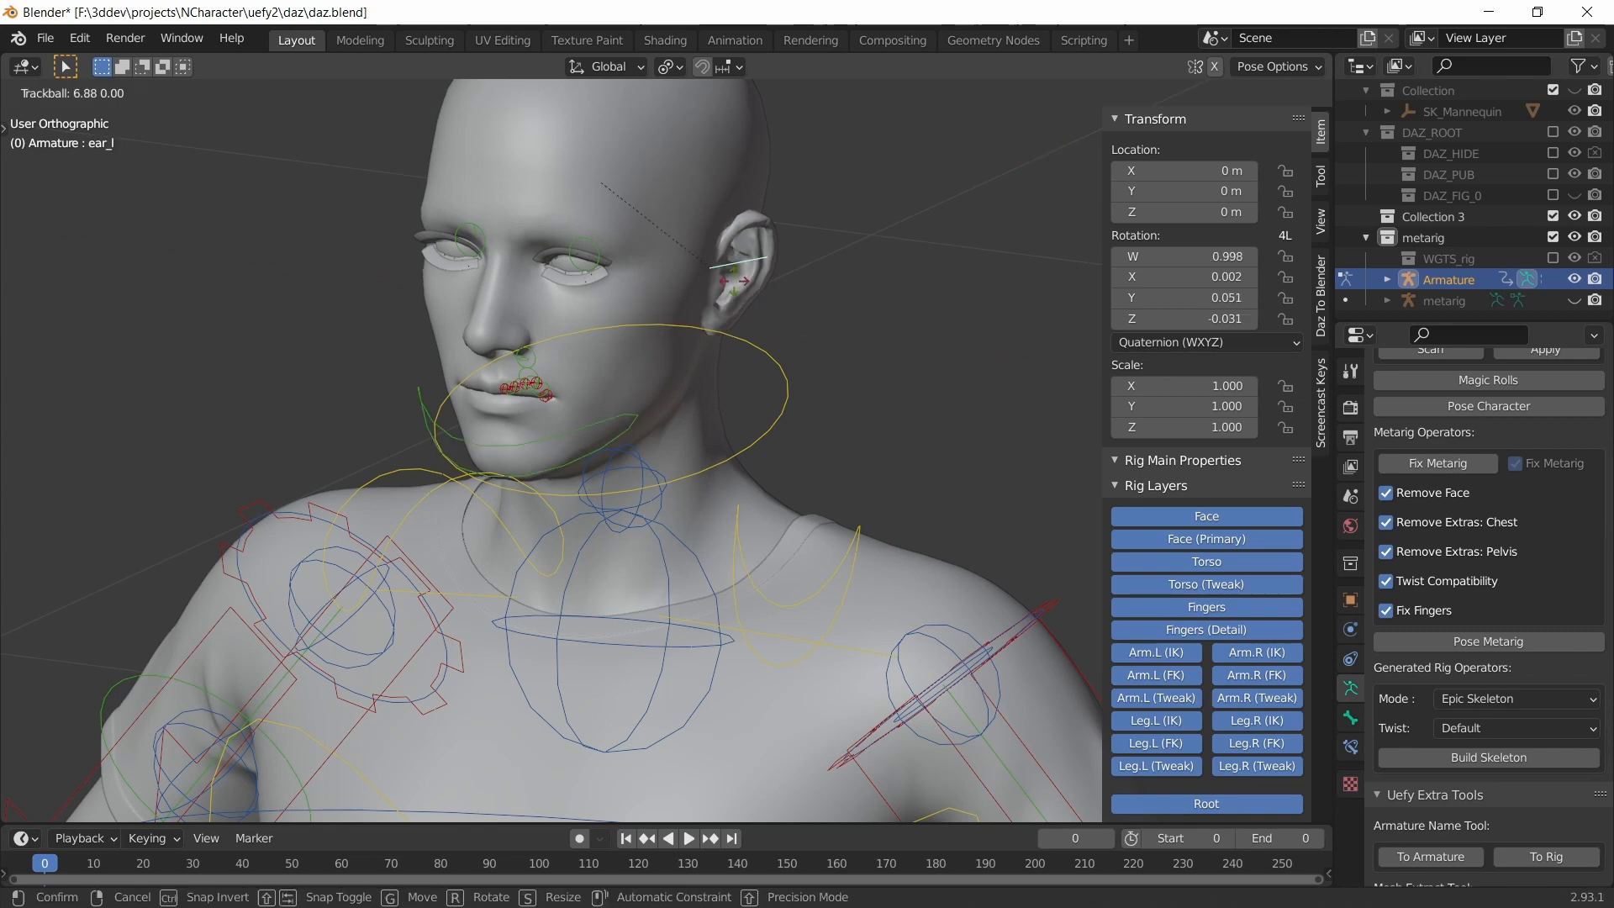
right_click(728, 267)
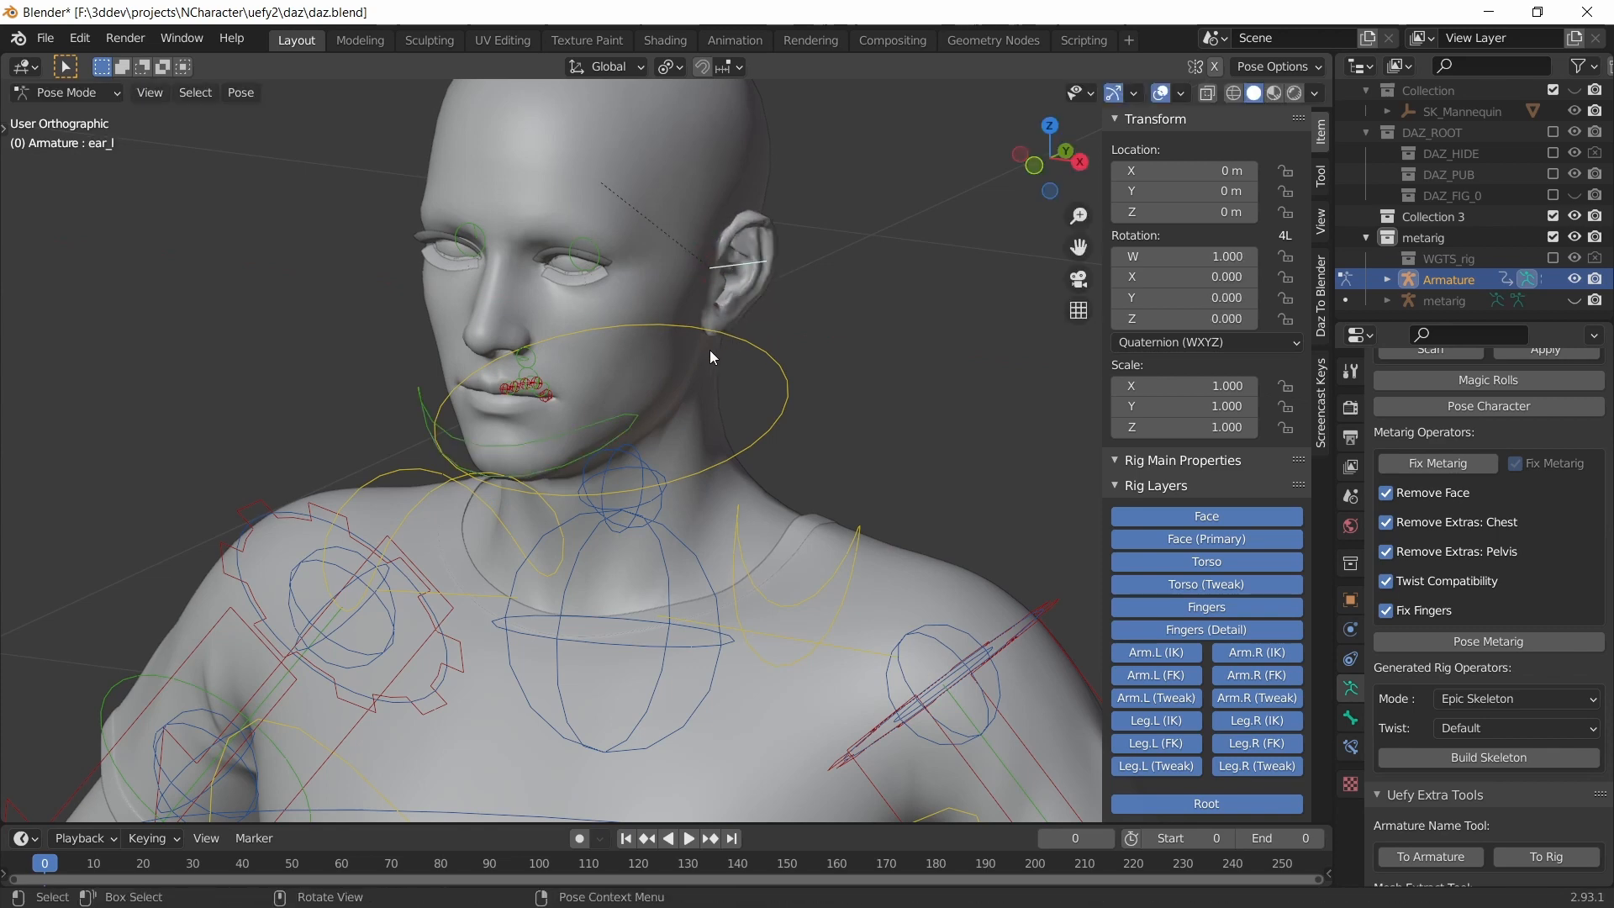
middle_click_drag(658, 417, 672, 508, "shift")
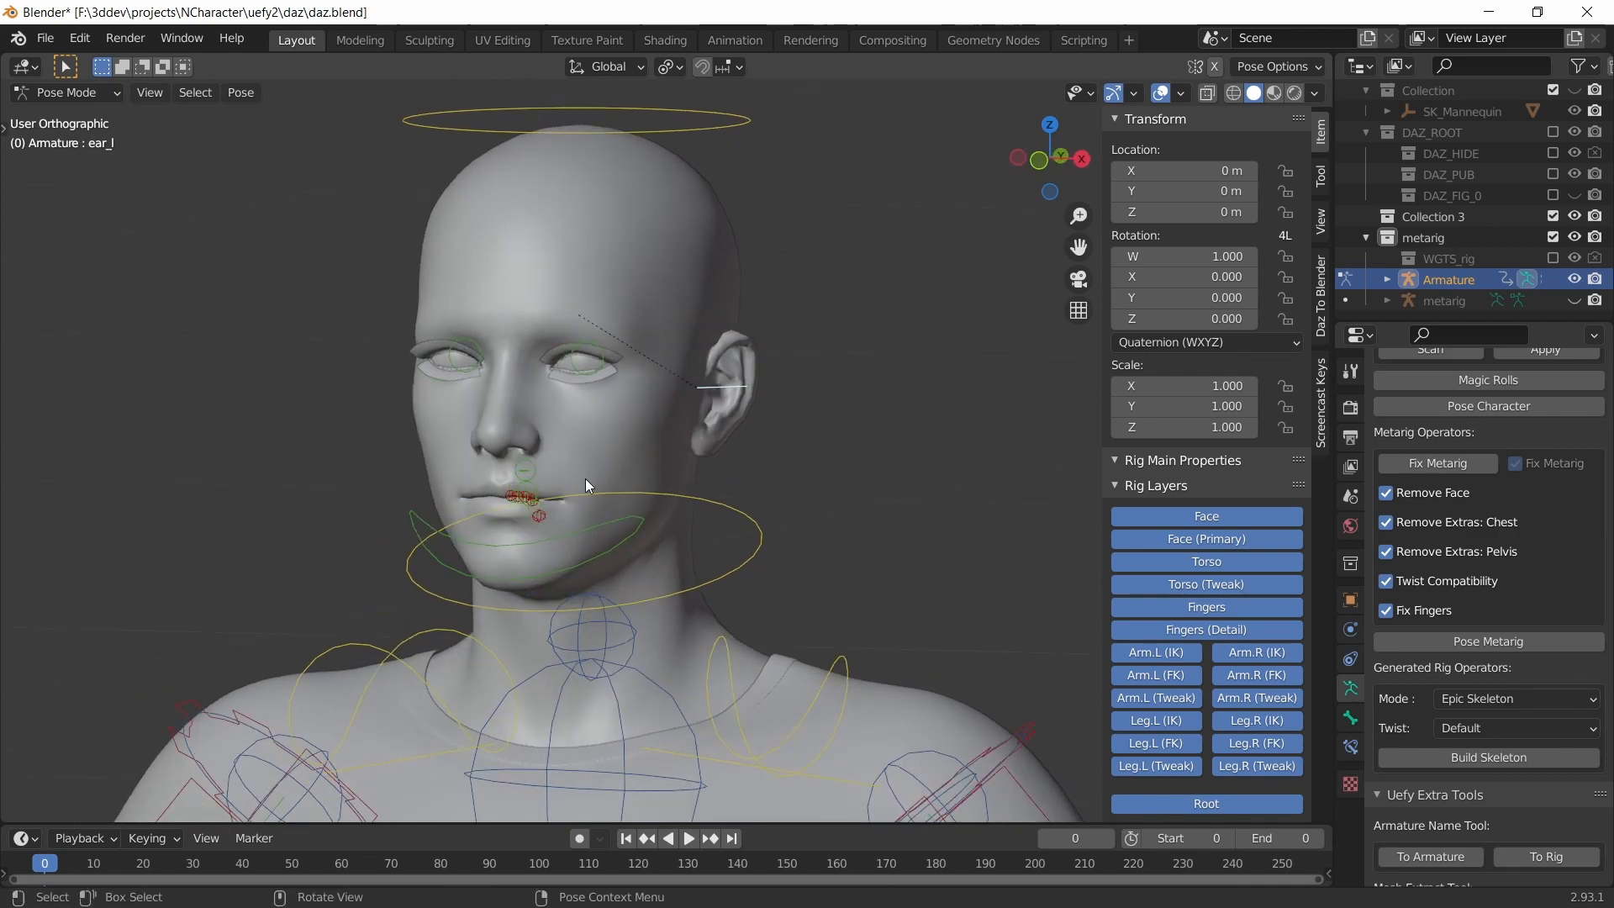
- Include the DAZ_ROOT collection in the view layer again and switch the armature to Object Mode
left_click(1553, 132)
left_click(72, 91)
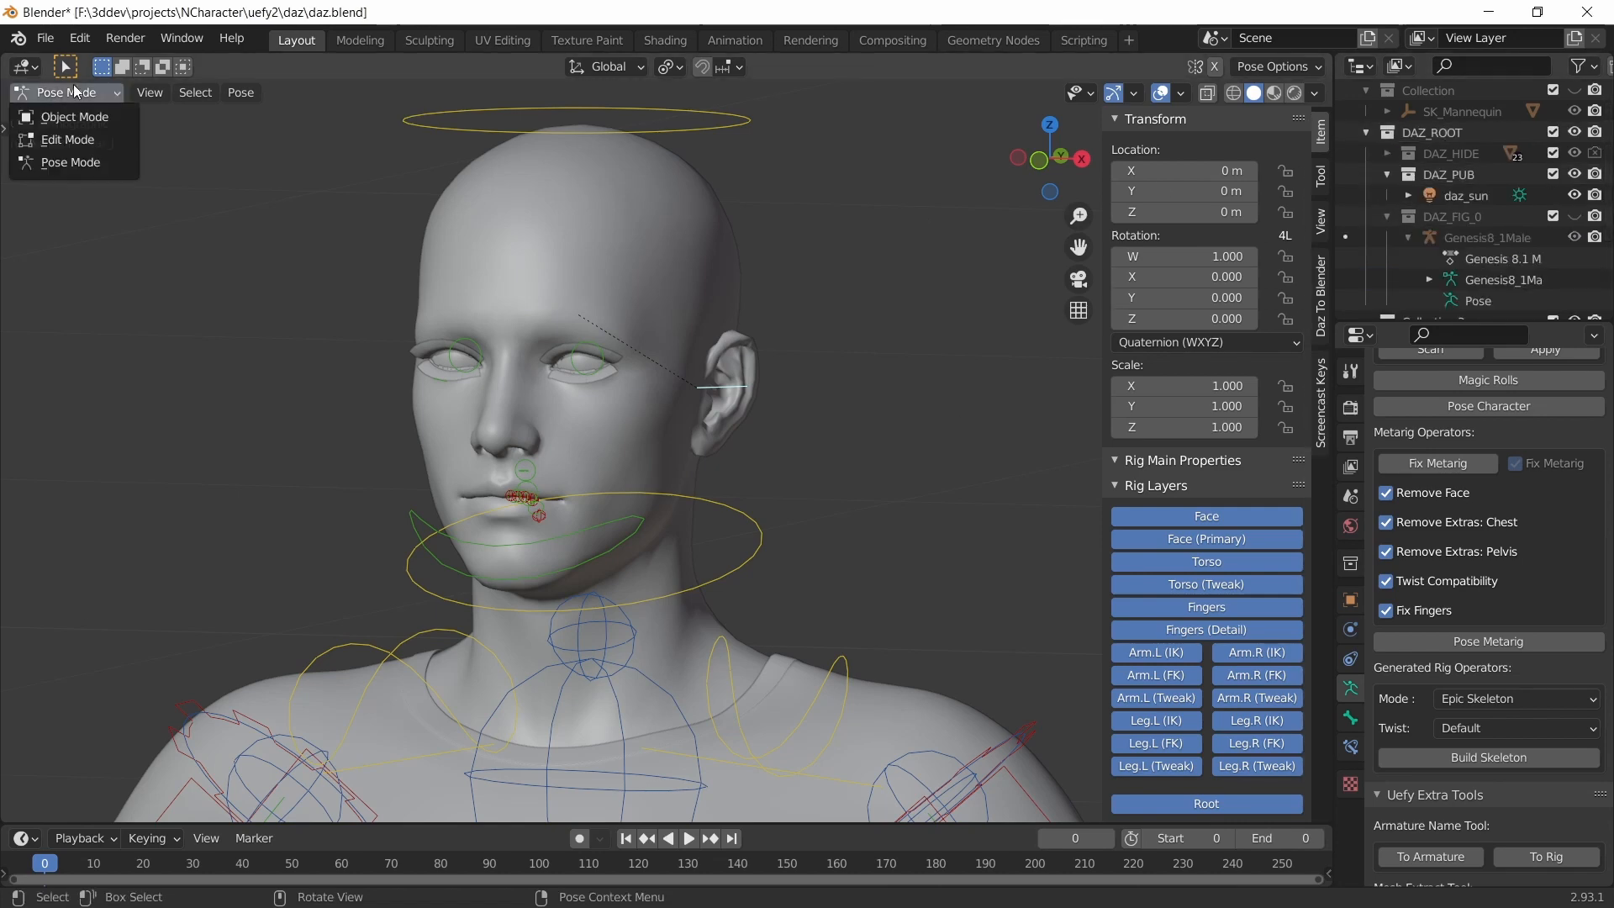
left_click(74, 116)
- Set the Daz To Blender import scale to x100 (Meters) and import a new Genesis figure
left_click(1323, 292)
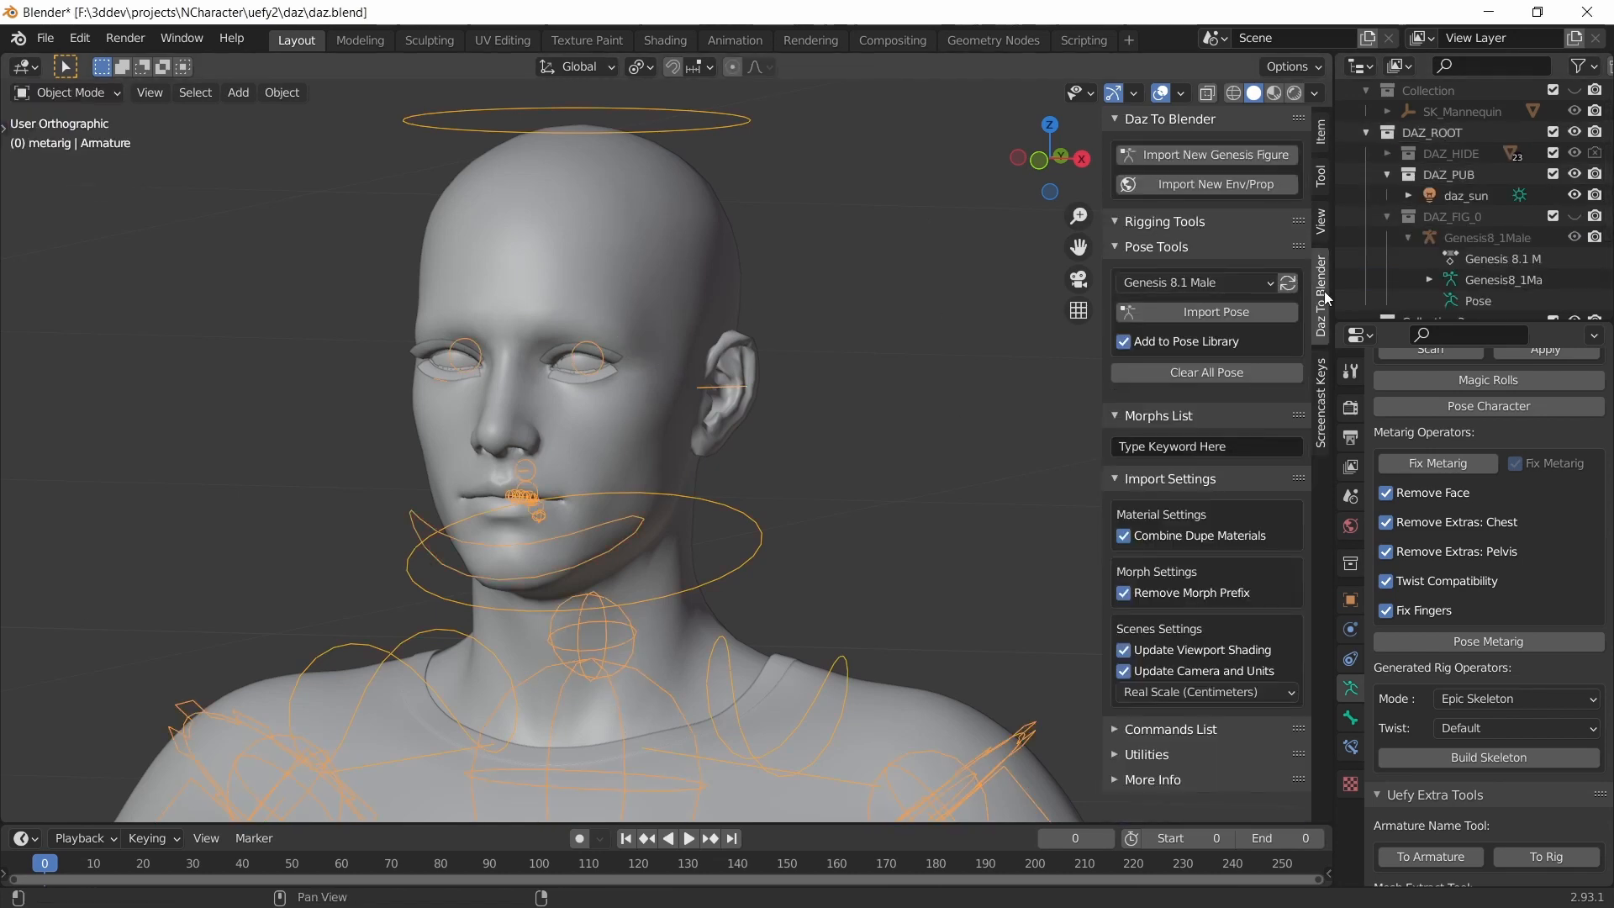
left_click(1140, 690)
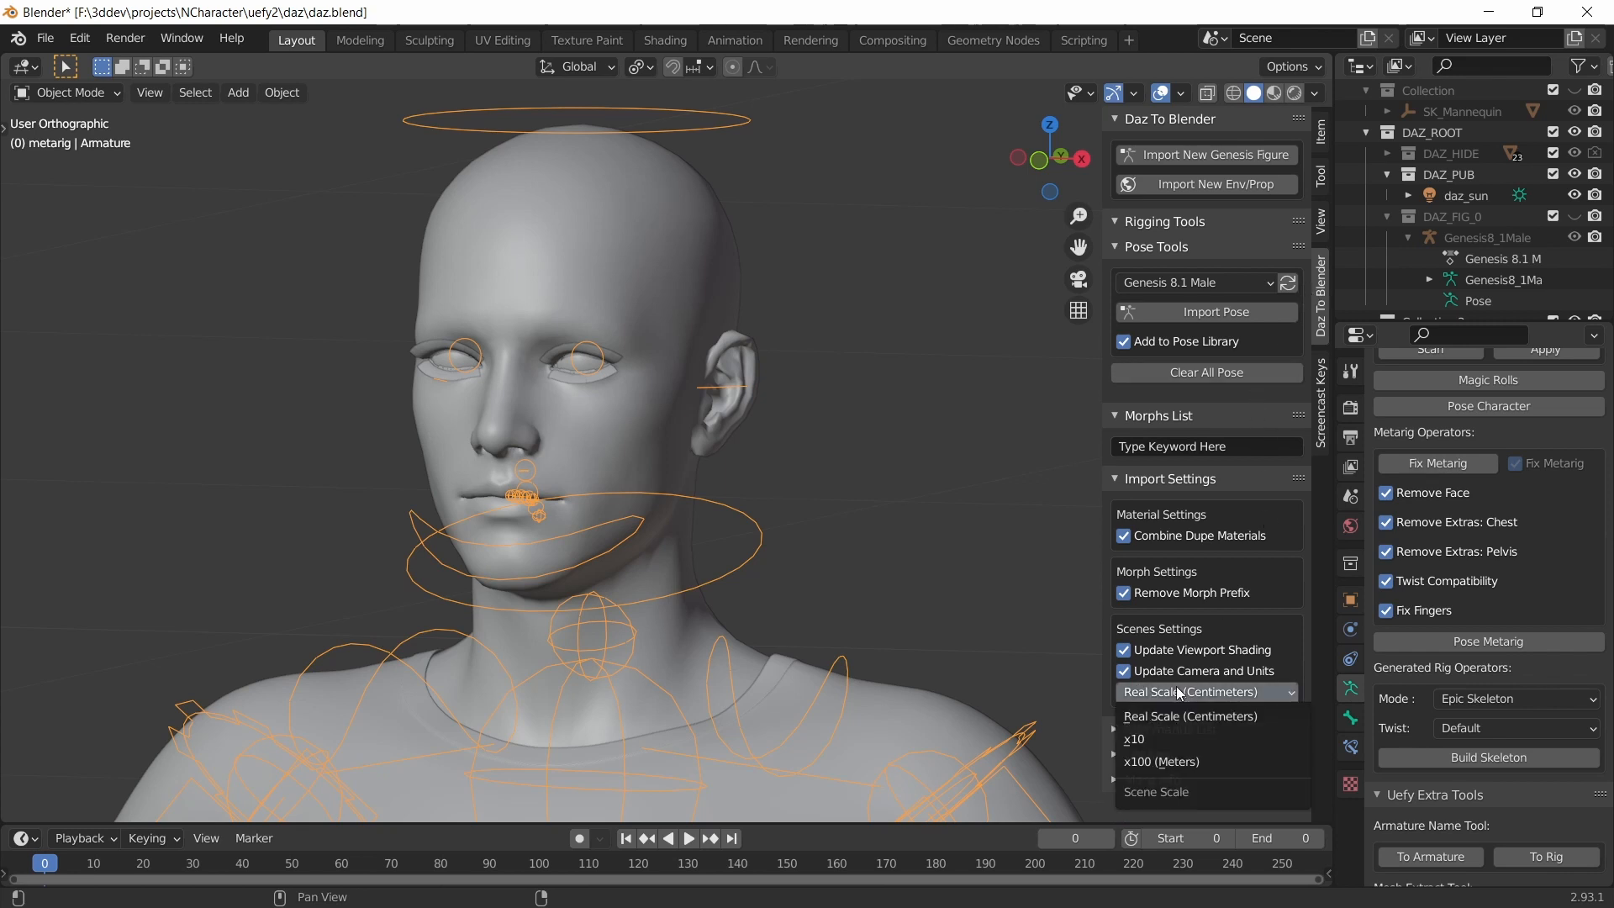
left_click(1163, 761)
left_click(1177, 154)
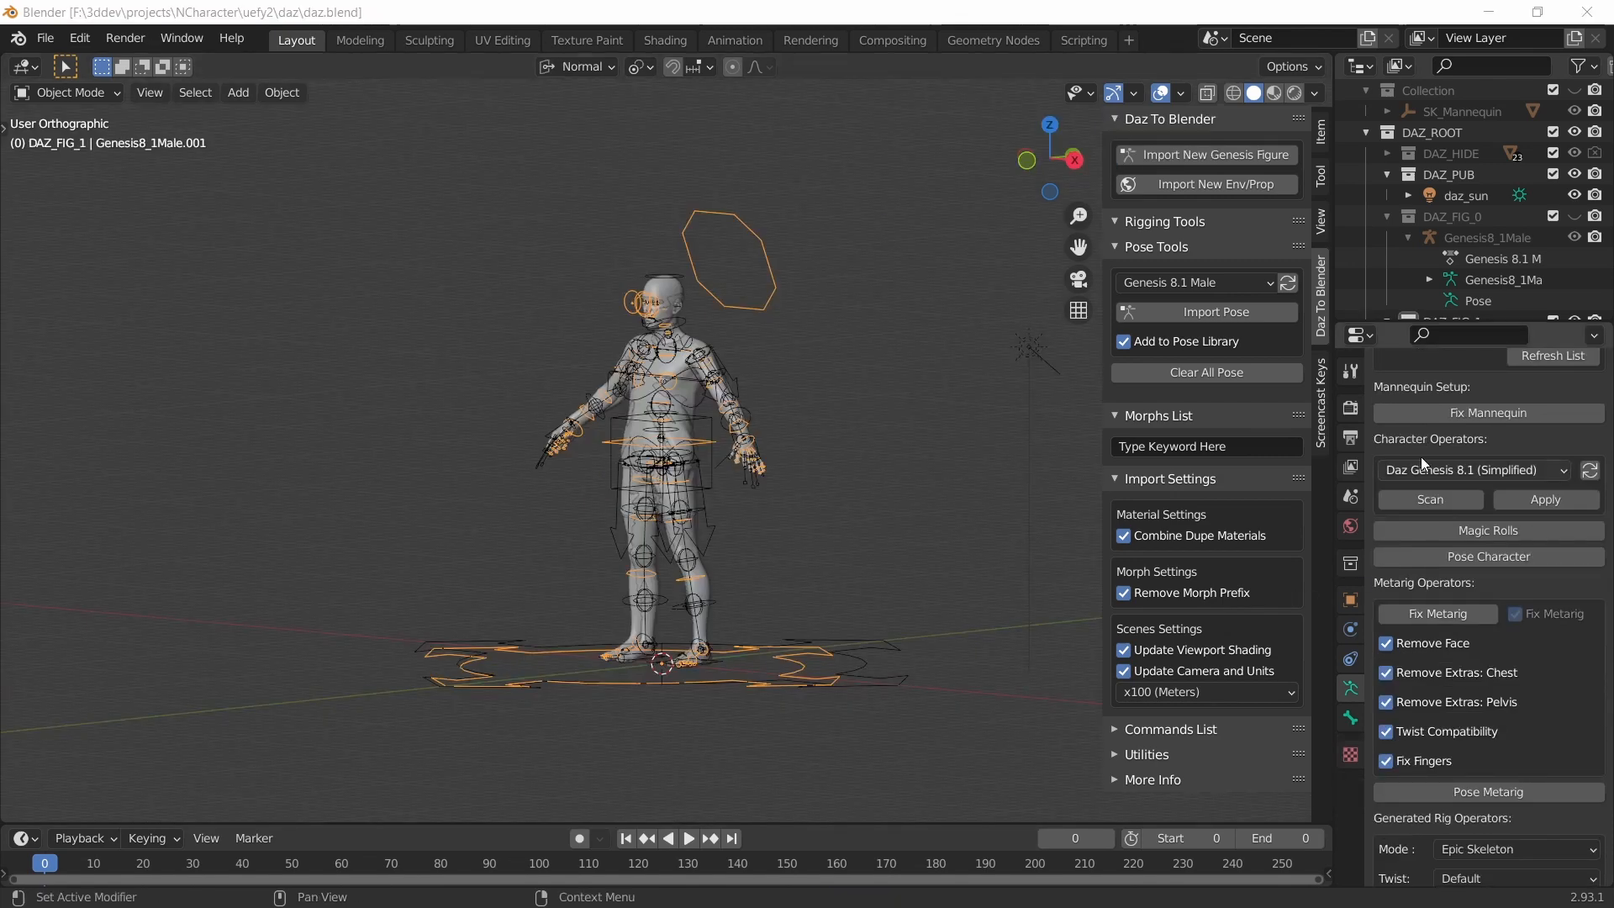
- Set the scene's unit scale to 0.01
left_click(1350, 498)
left_click(1537, 571)
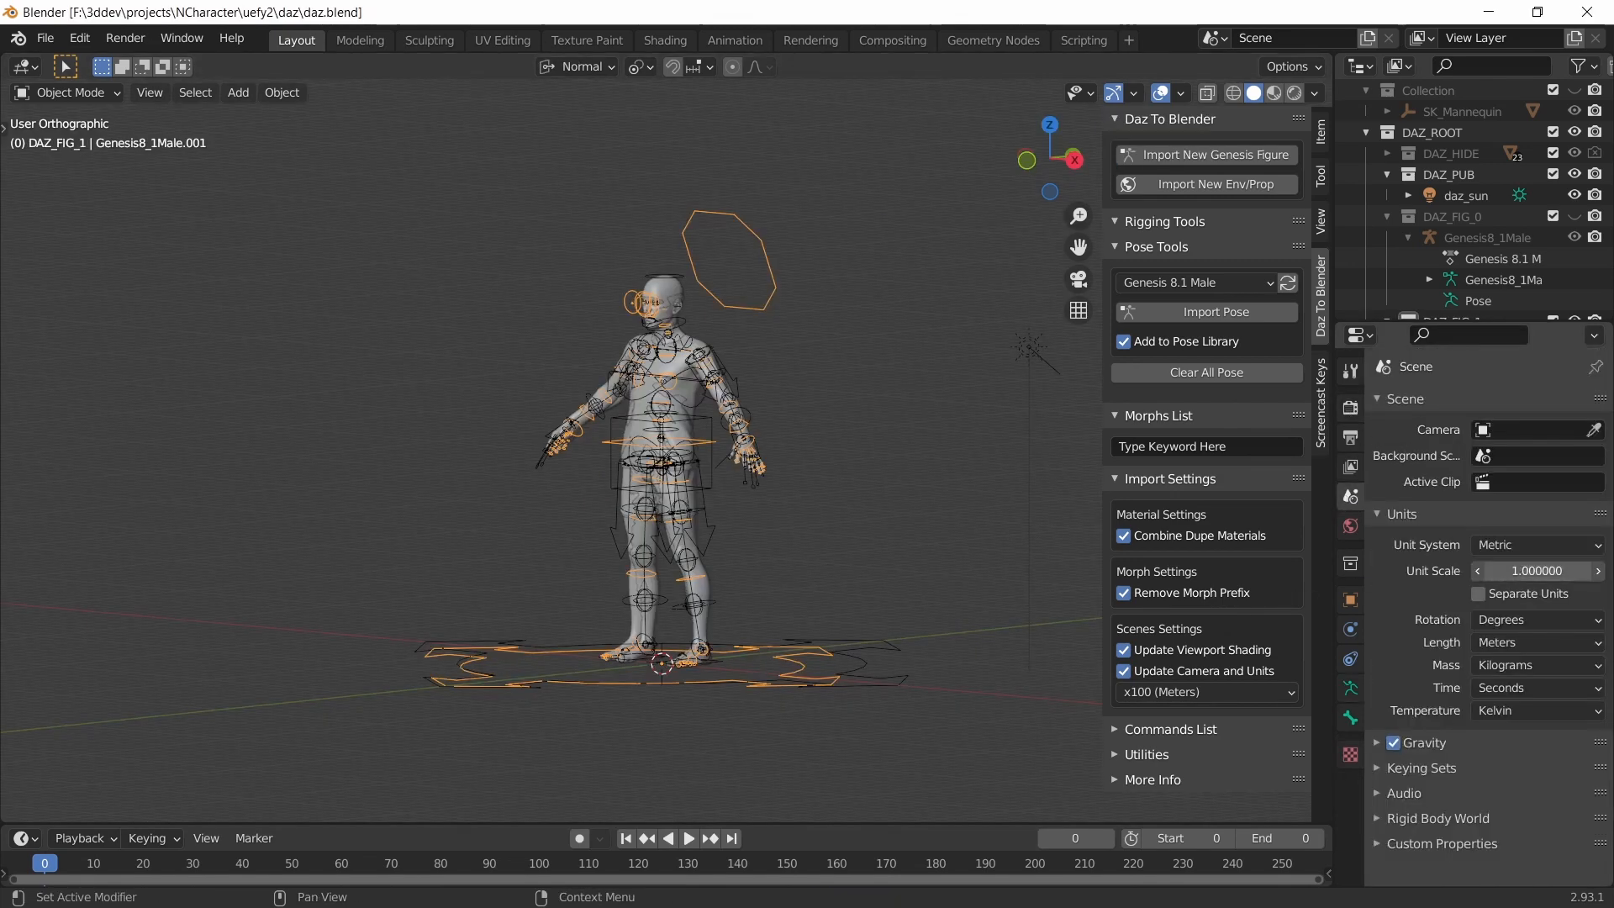
type("0.01")
key("Return")
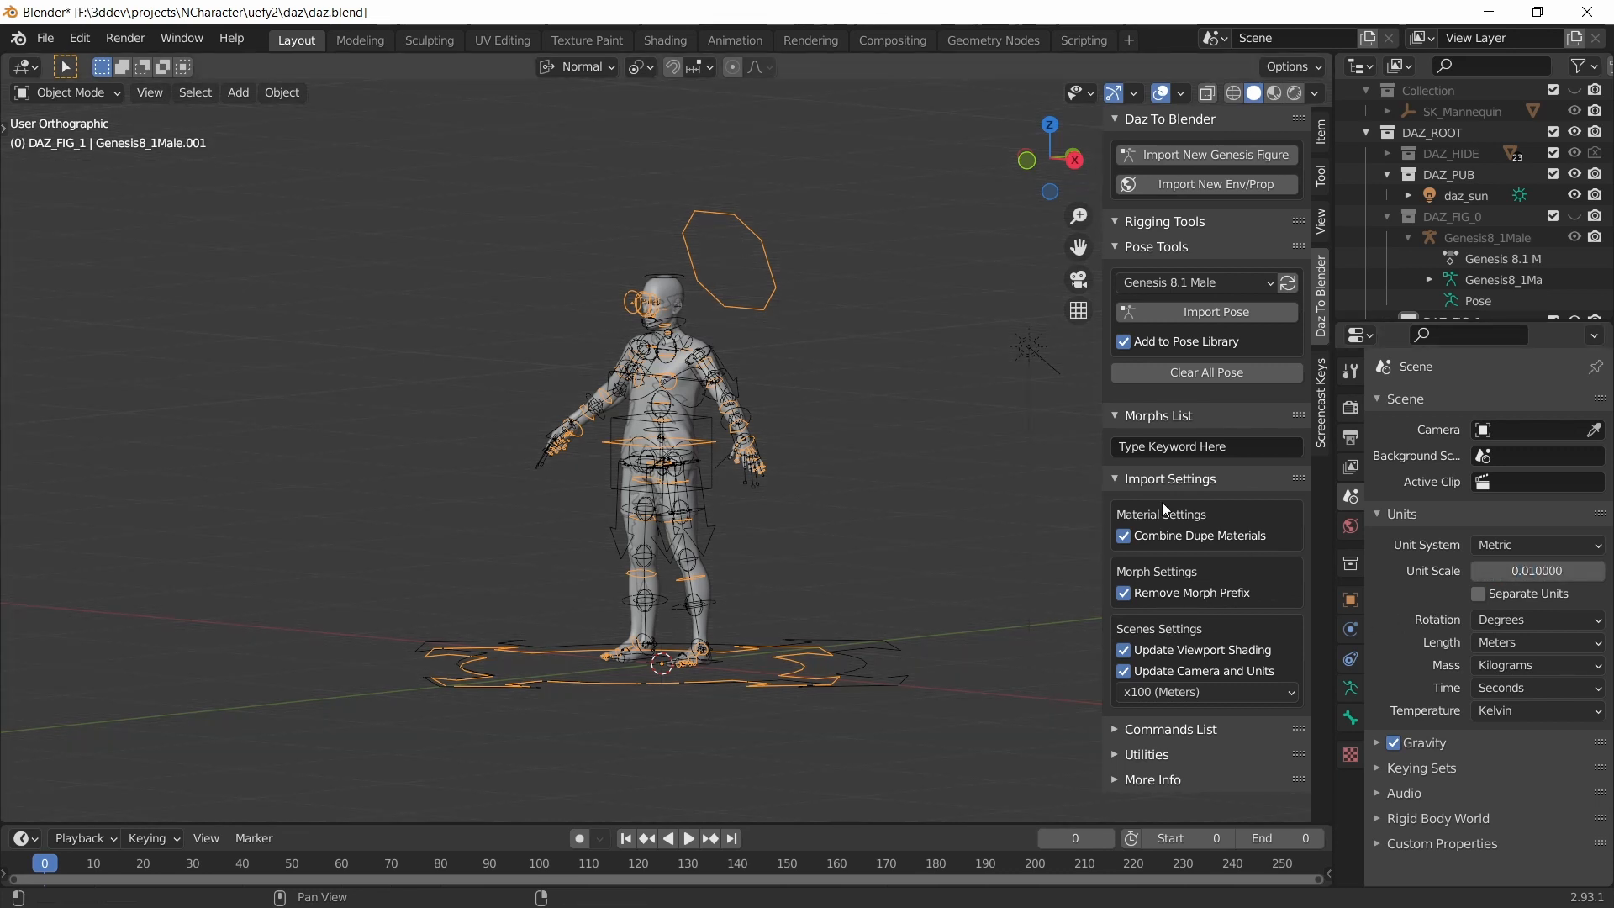
- Expand the imported Genesis8_1Male.001 armature in DAZ_FIG_1 and widen the outliner so its mesh names are readable
scroll(1473, 226, "down", 4)
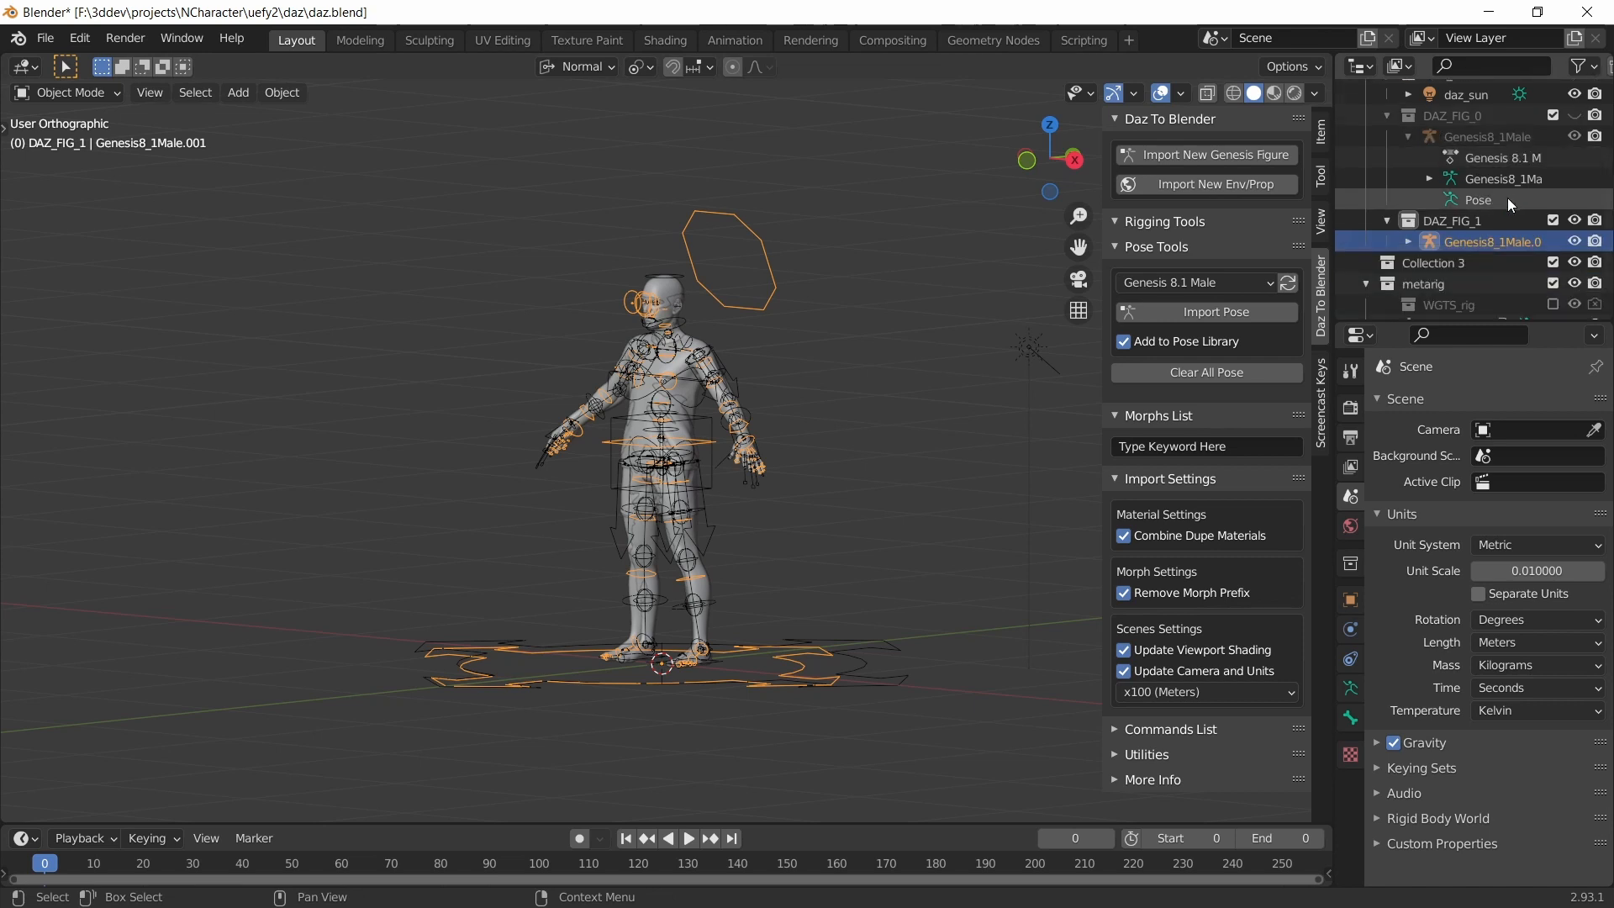
left_click(1451, 190)
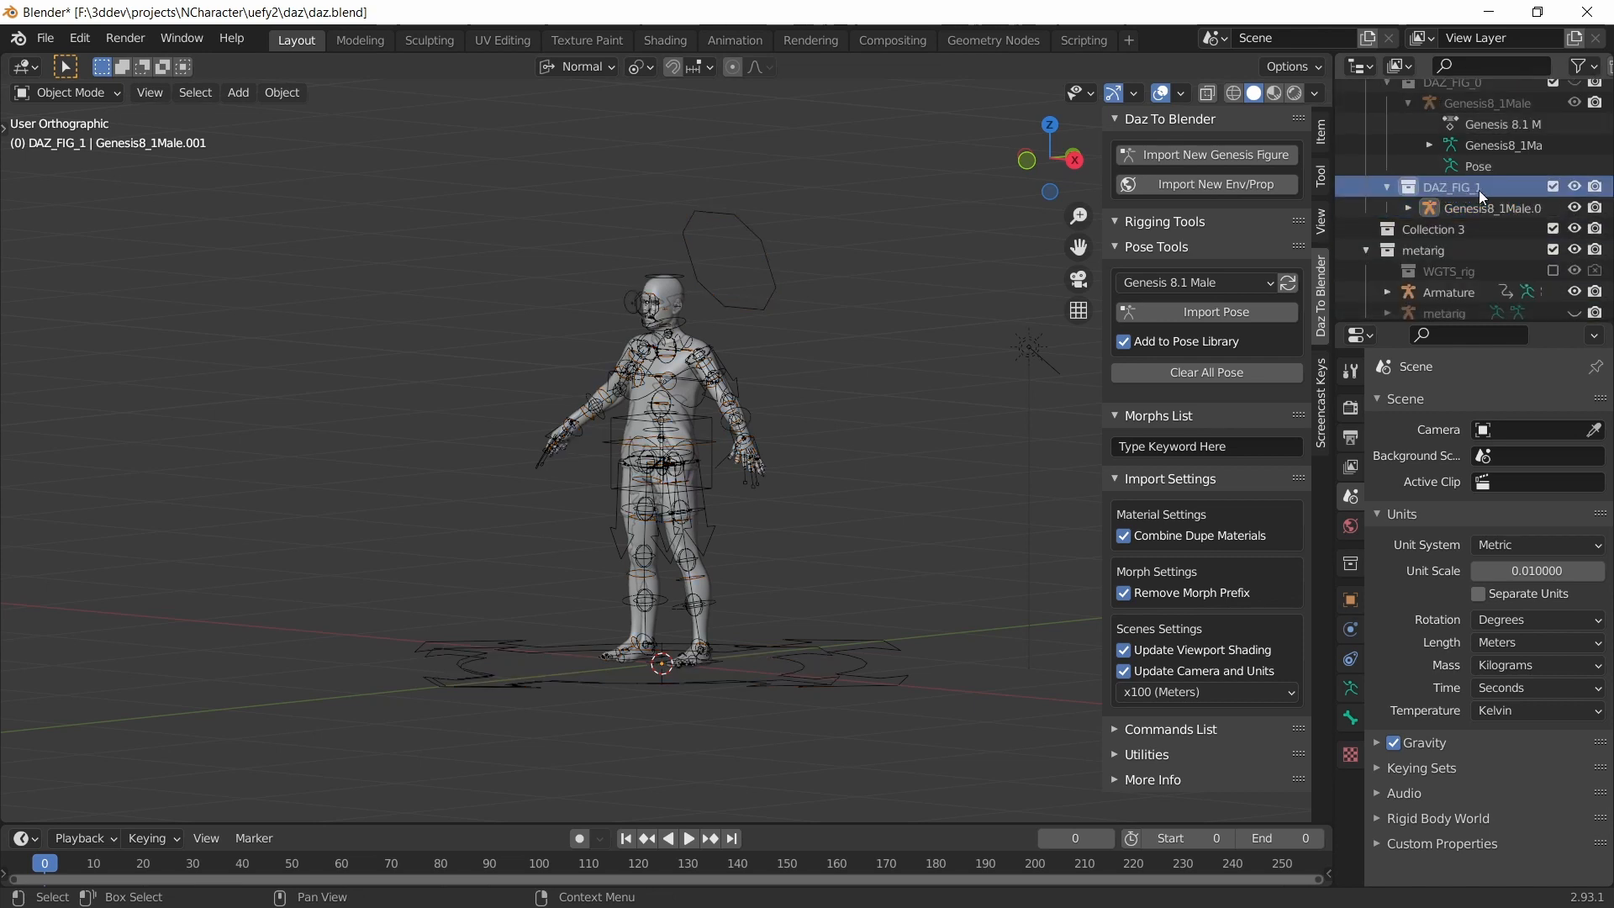
left_click(1495, 210)
scroll(1487, 215, "up", 1)
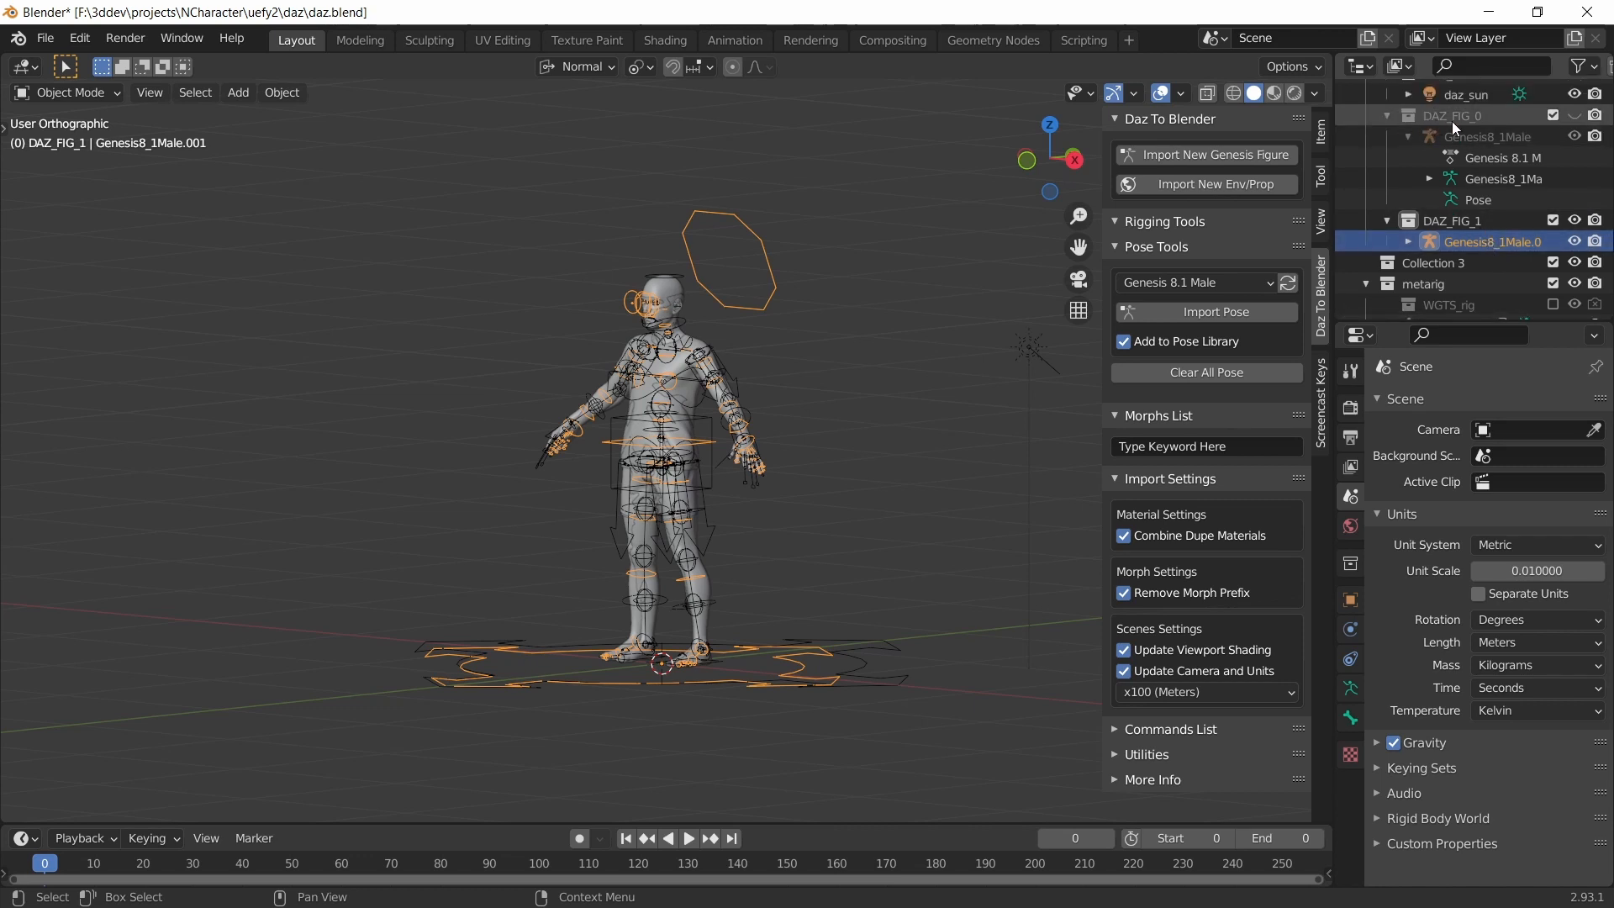
scroll(1505, 227, "down", 2)
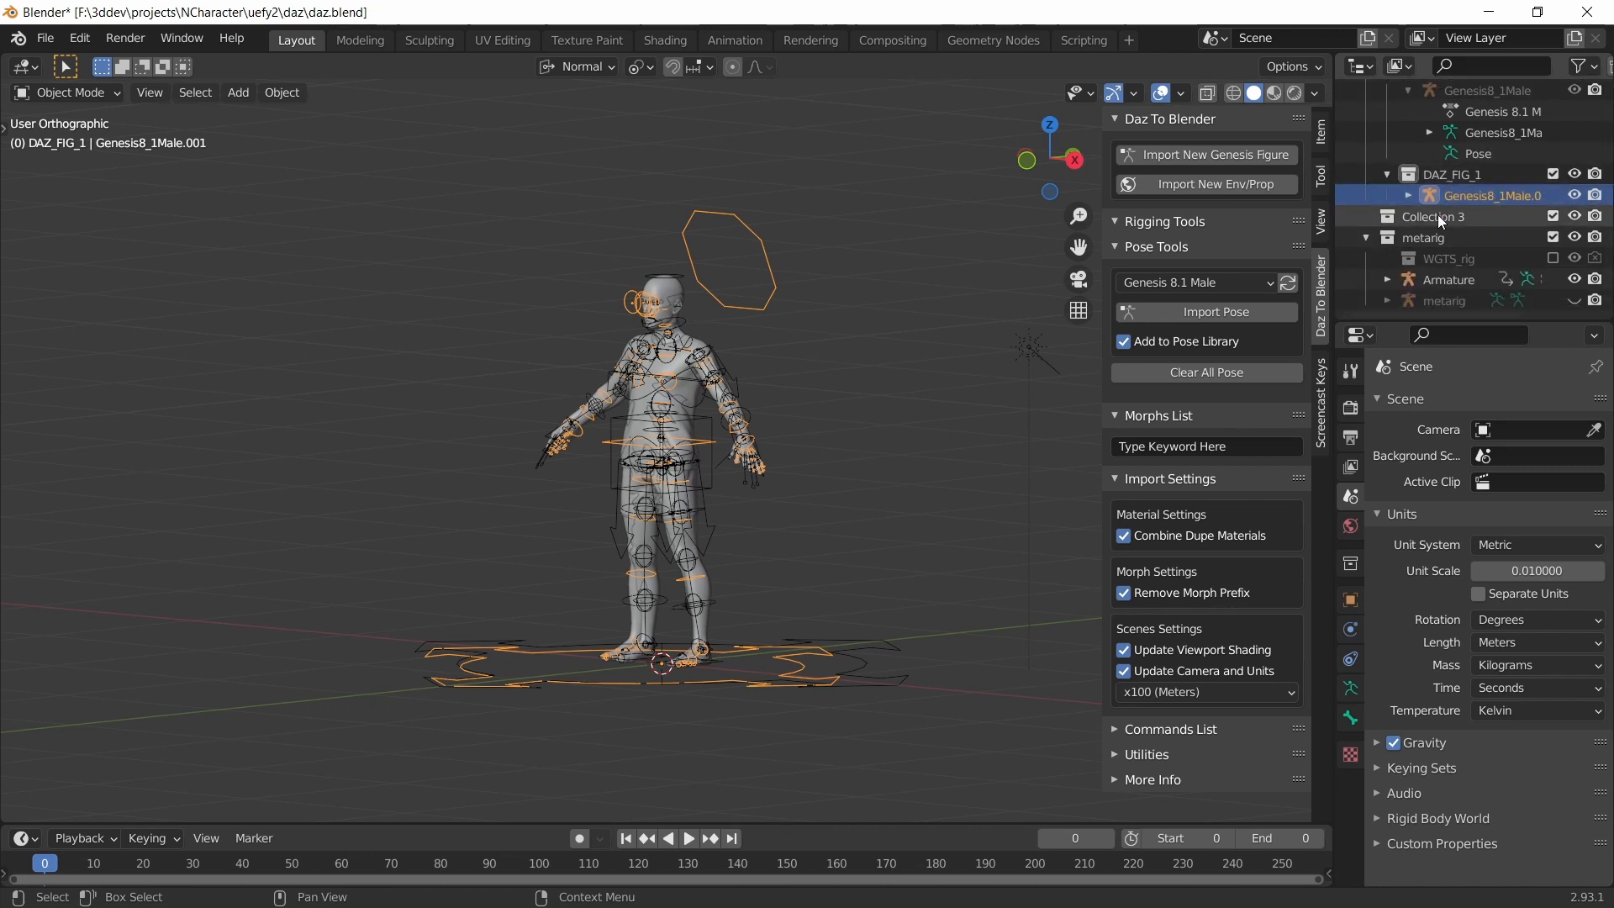
left_click(1409, 195)
scroll(1493, 210, "down", 3)
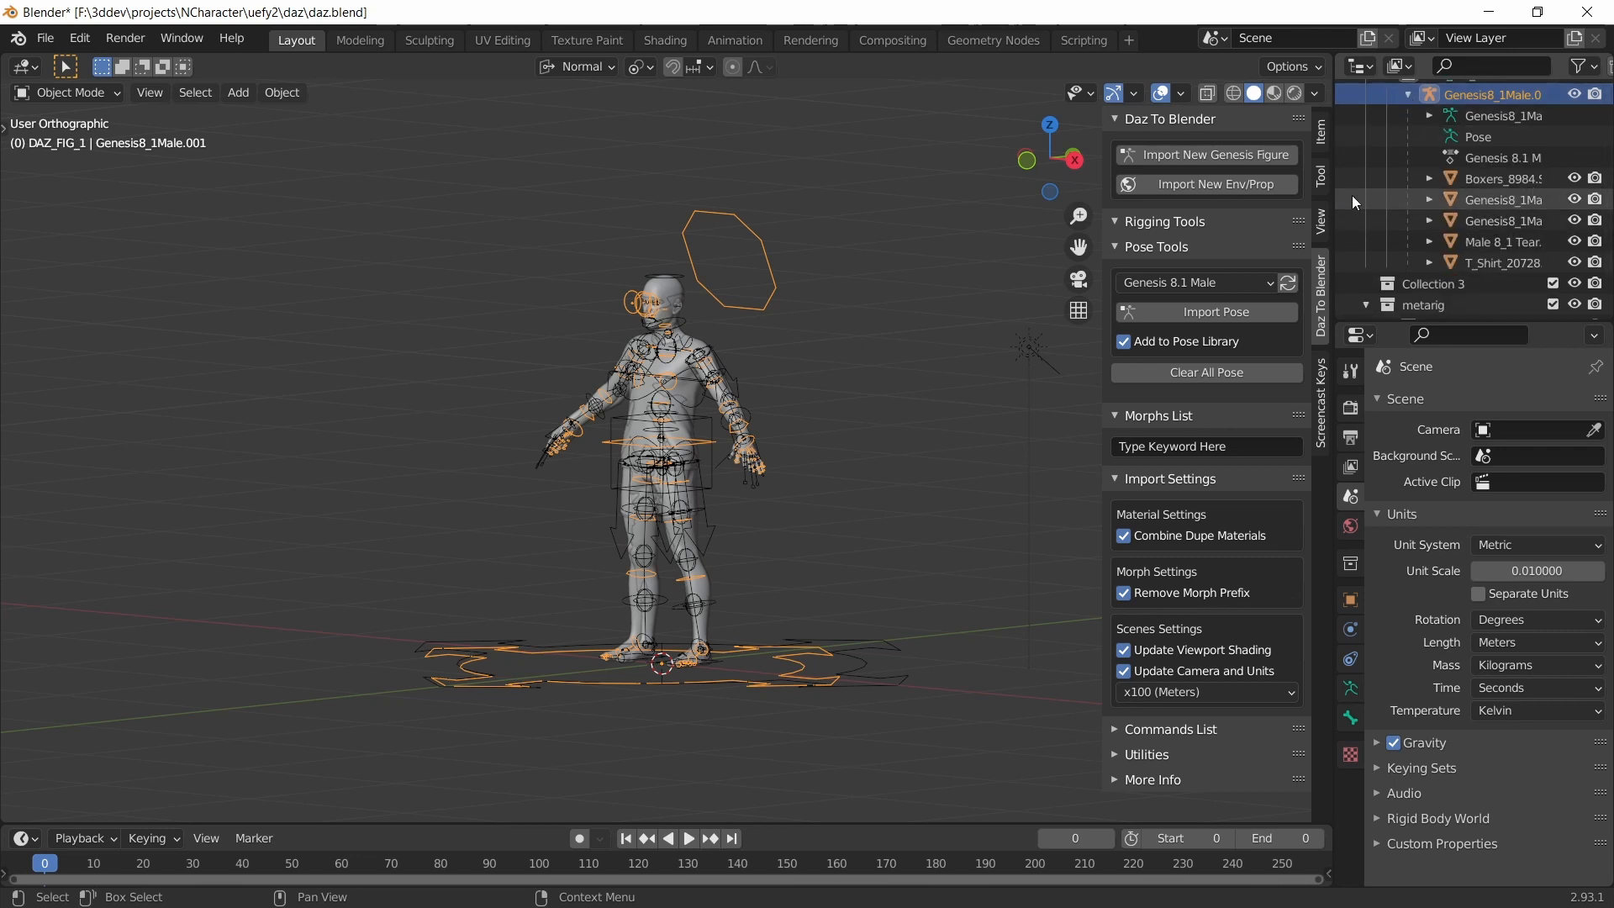
left_click_drag(1333, 195, 1240, 195)
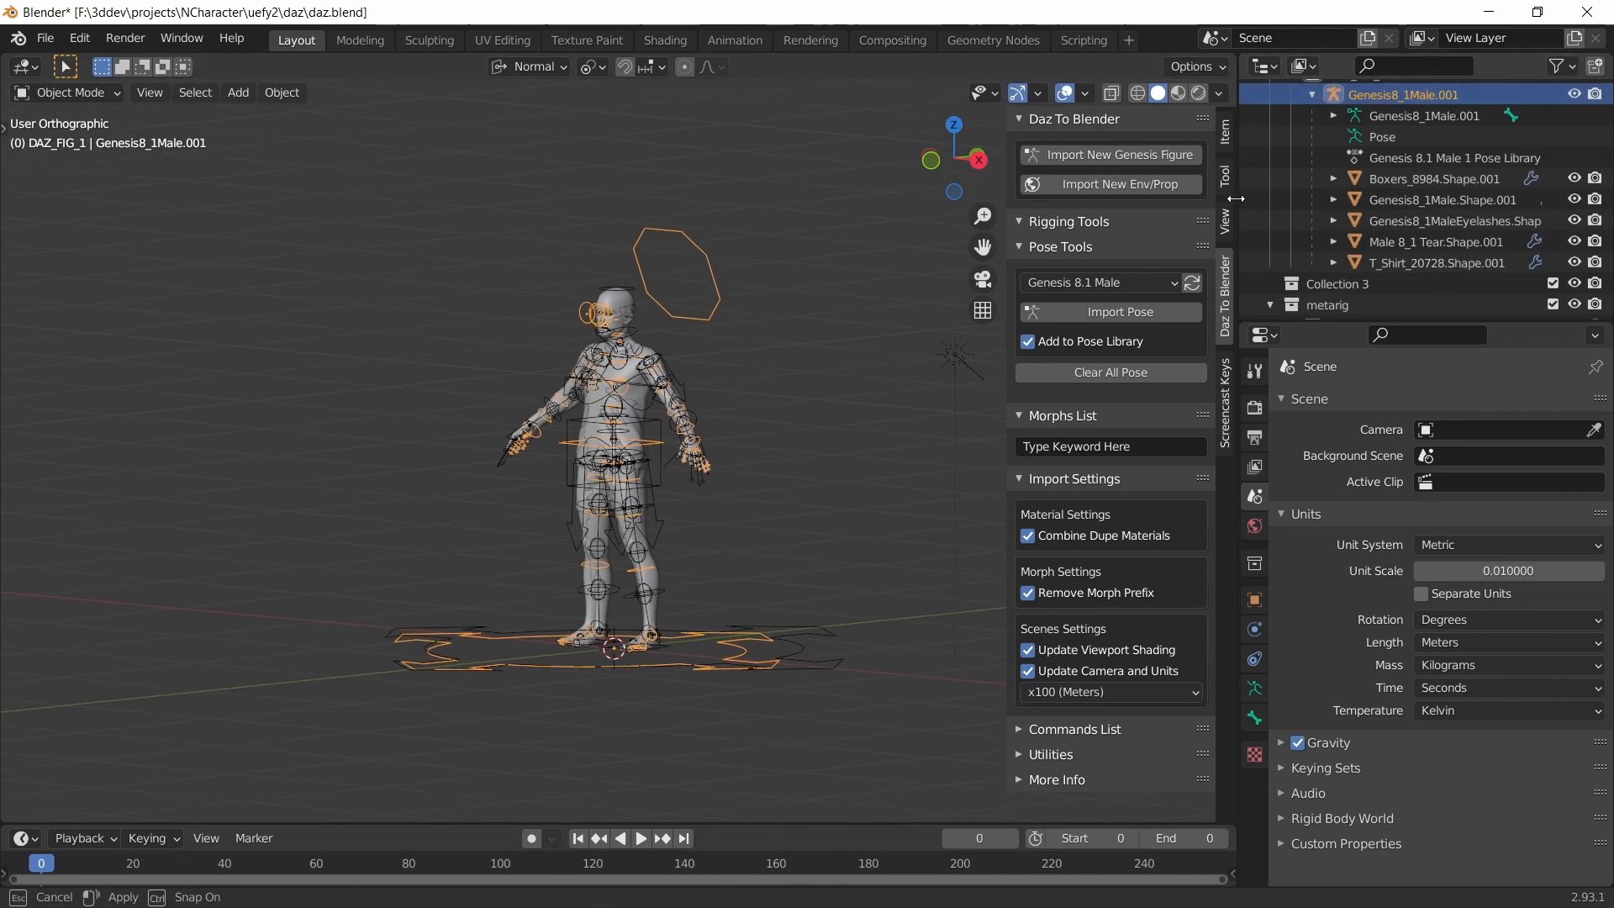
- Select the imported Genesis8_1Male.Shape.001 mesh and add the rigged Genesis8_1Male.Shape mesh to the selection as the active object
left_click(1472, 200)
scroll(1446, 210, "down", 3)
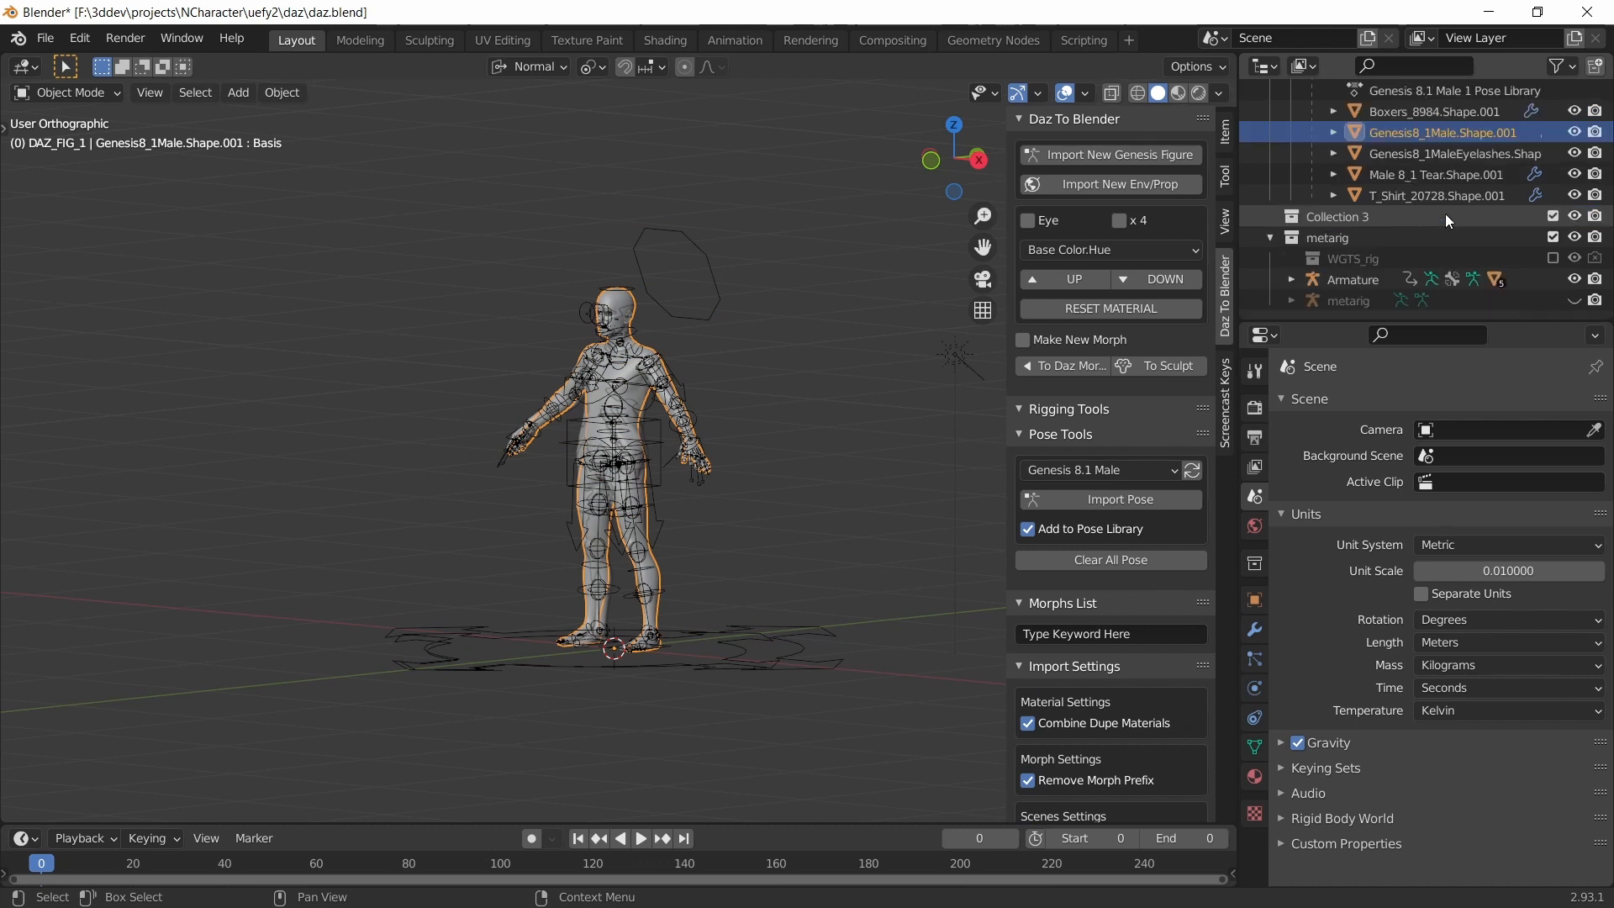
left_click(1292, 279)
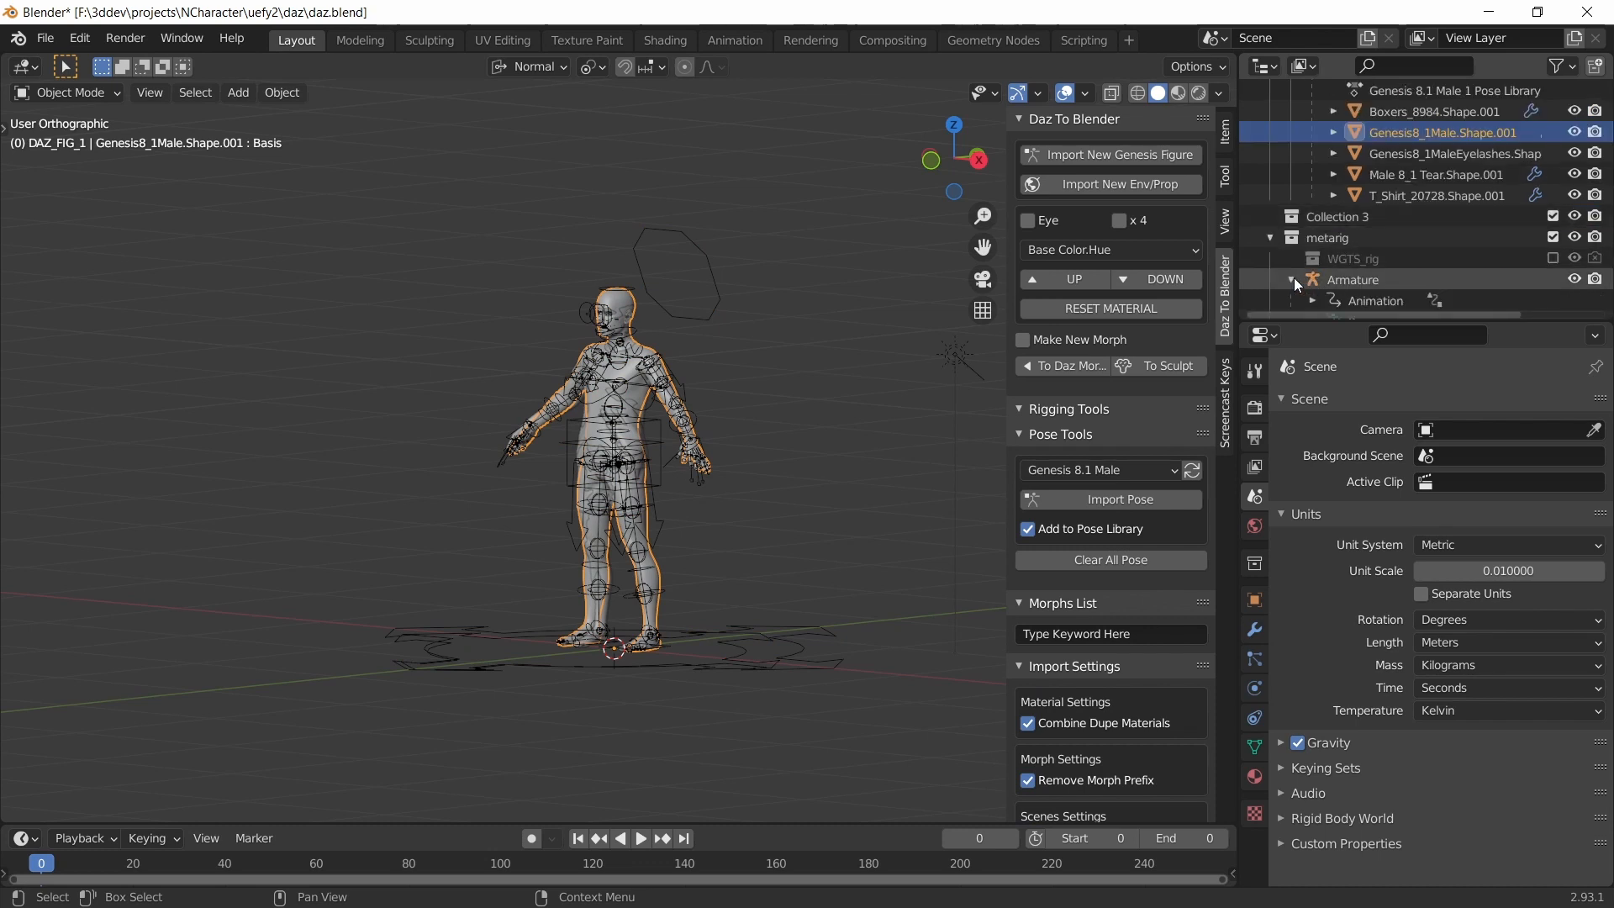
scroll(1444, 274, "down", 5)
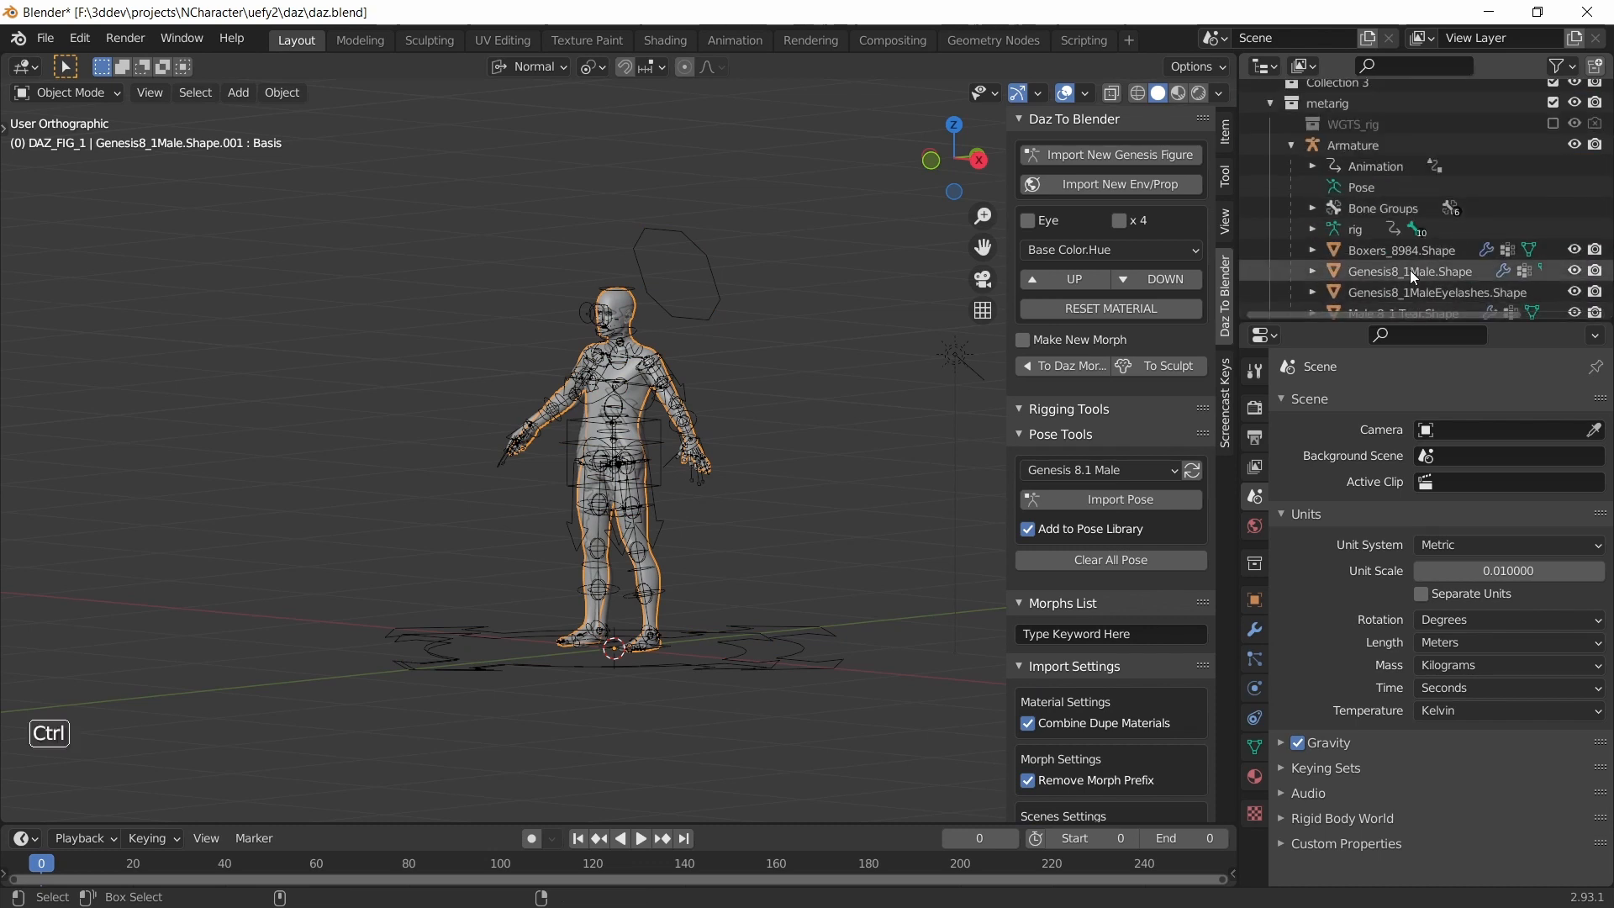
left_click(1406, 269, "ctrl")
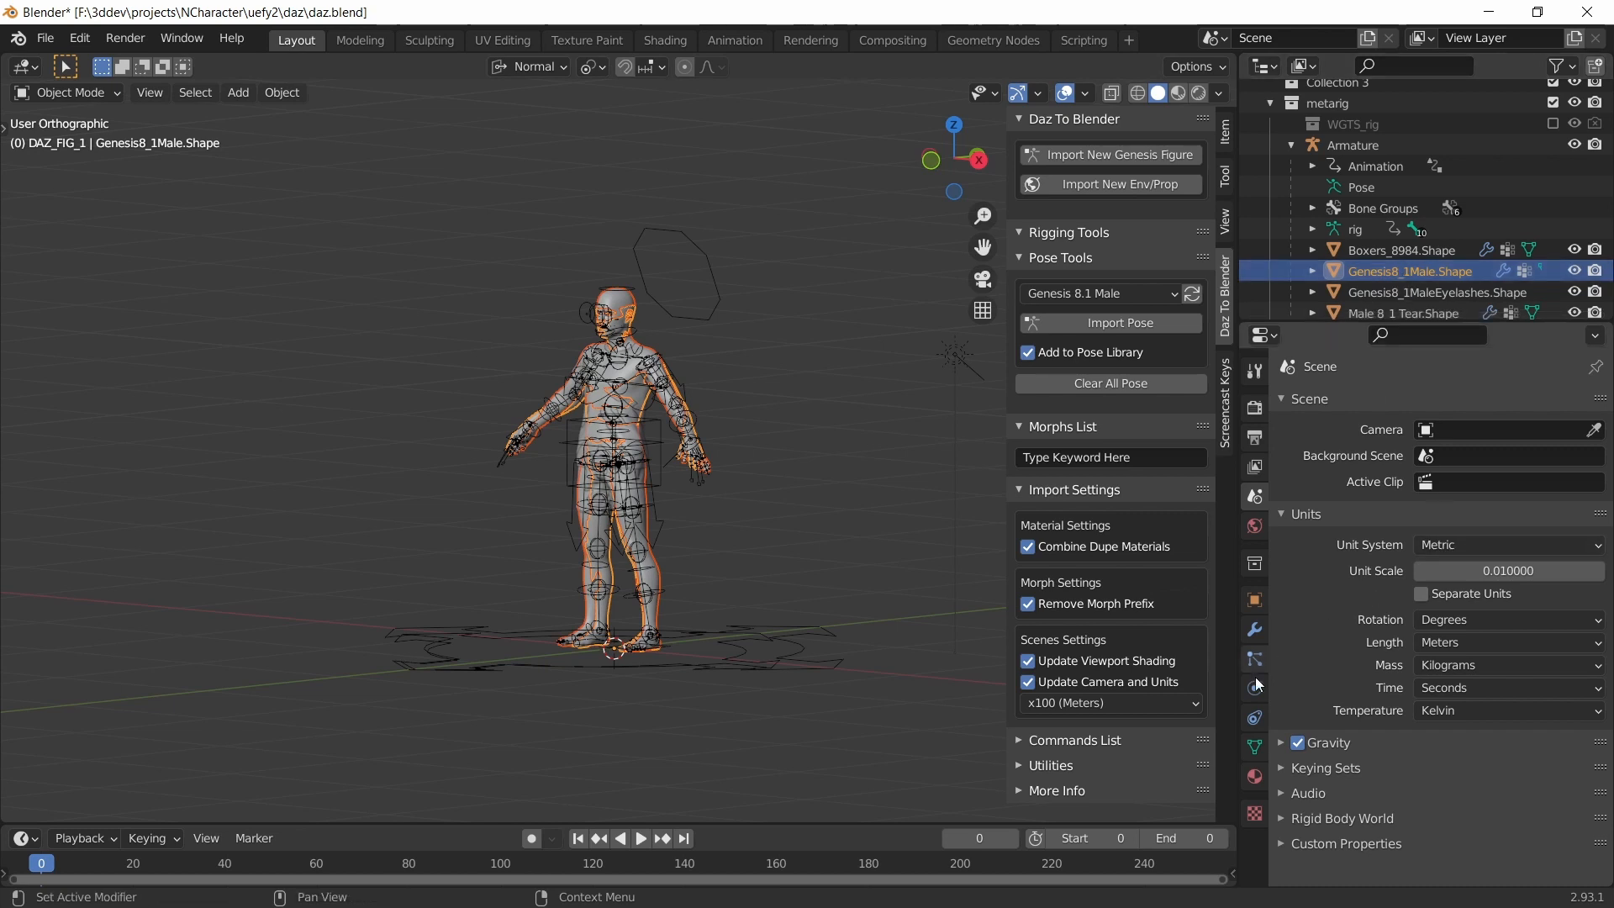
- Transfer the shape keys from the imported Genesis8_1Male.Shape.001 mesh to the rigged Genesis8_1Male.Shape using Uefy's Shape Key Transfer Tool
left_click(1254, 745)
scroll(1500, 703, "down", 10)
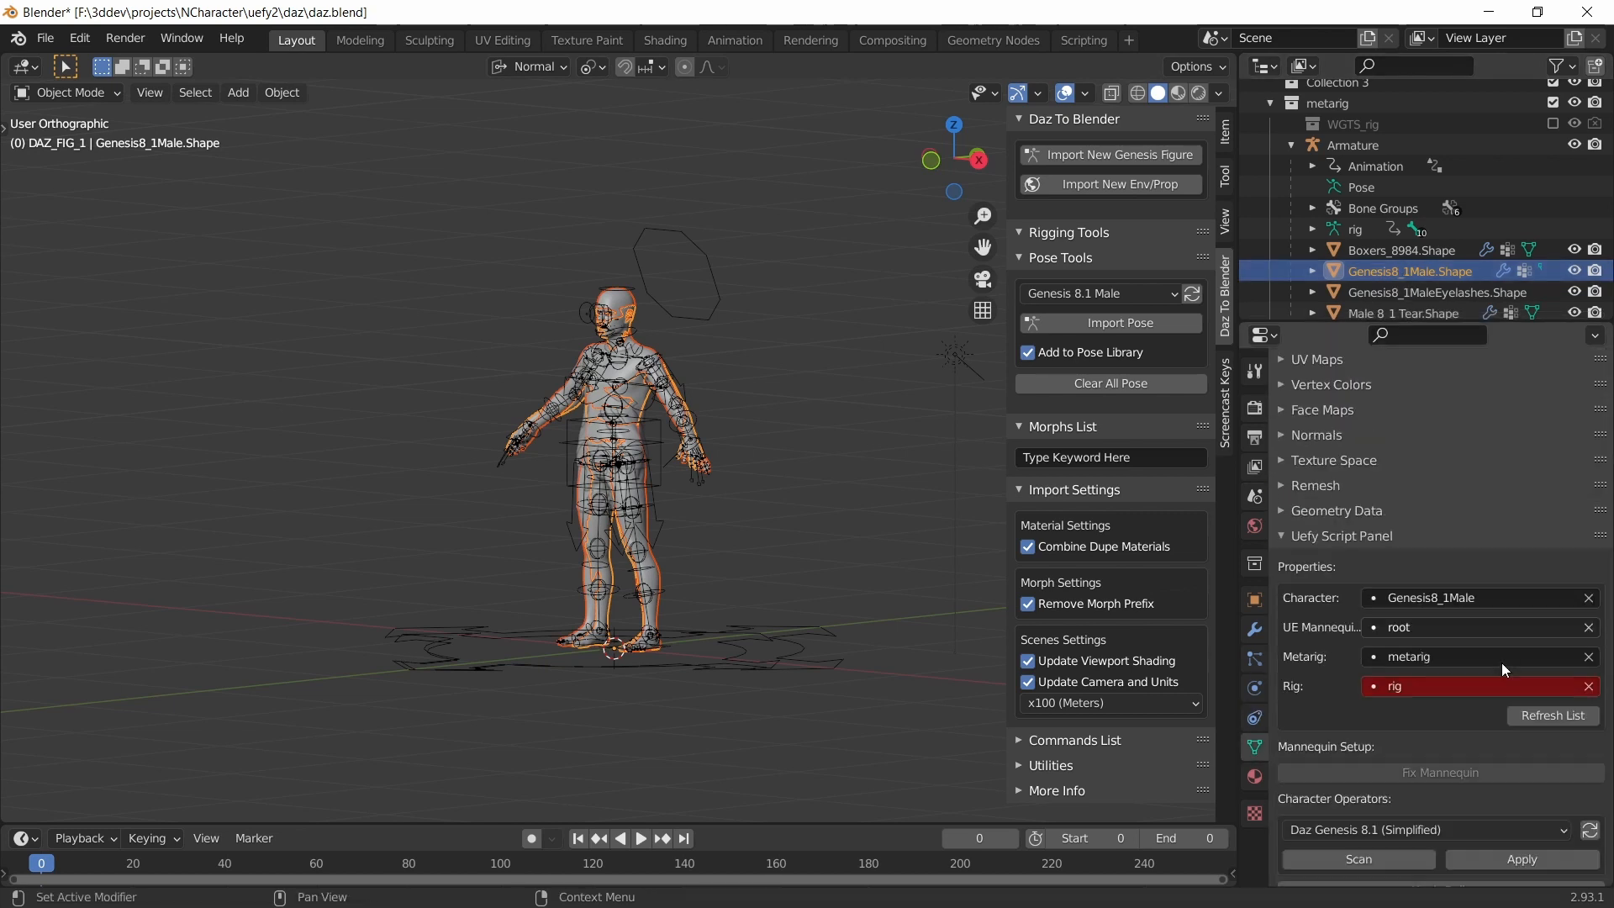
scroll(1380, 553, "down", 20)
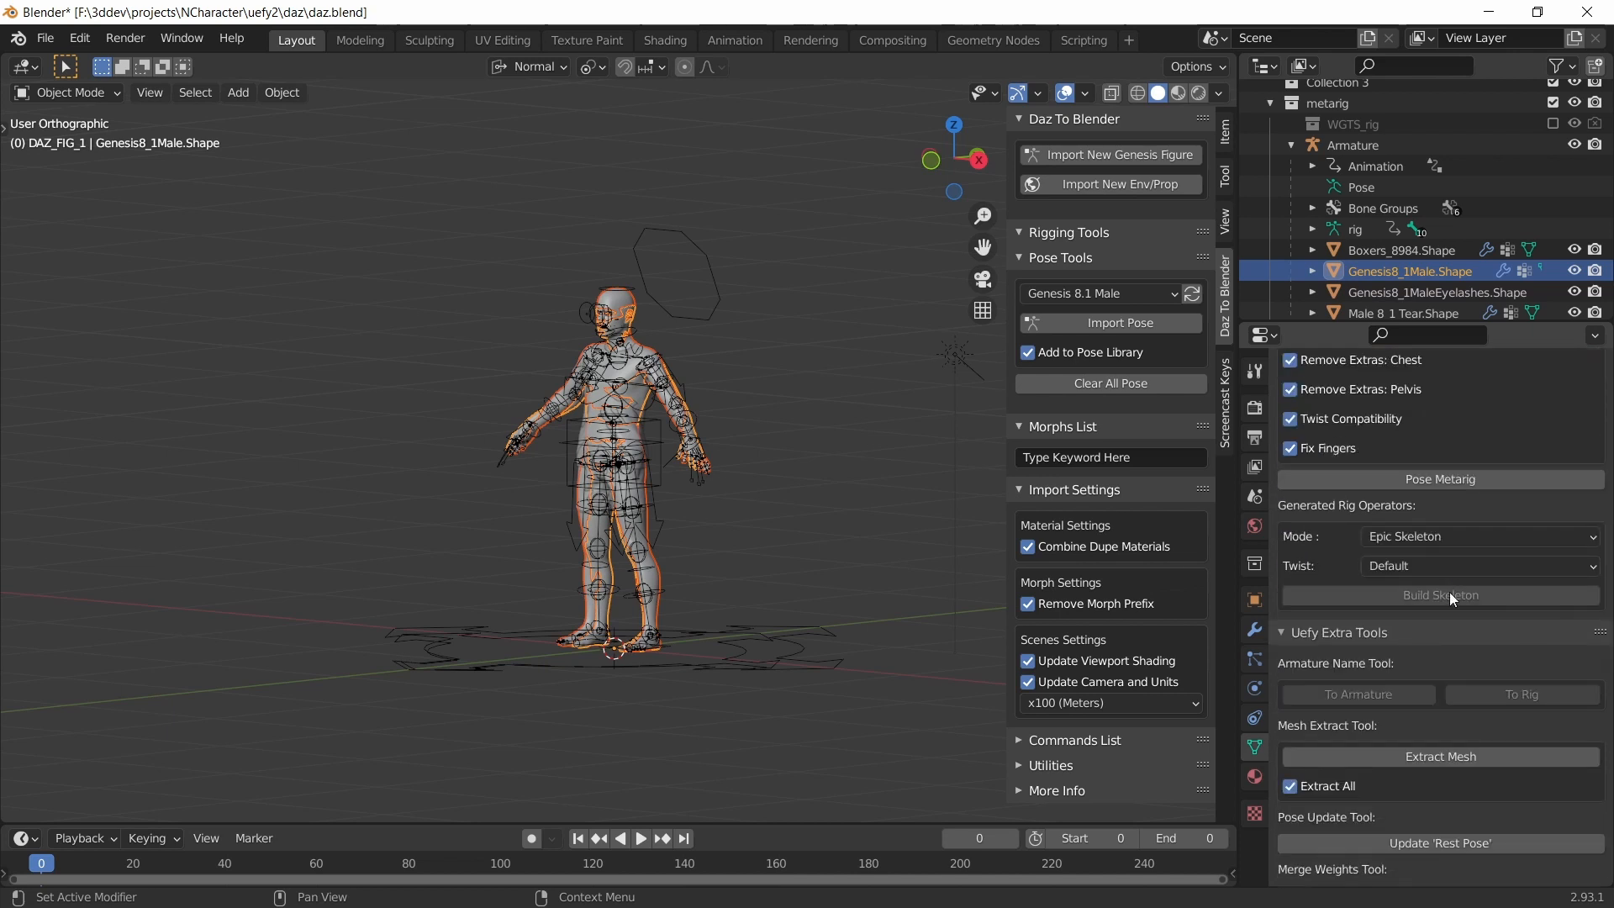
scroll(1460, 523, "down", 15)
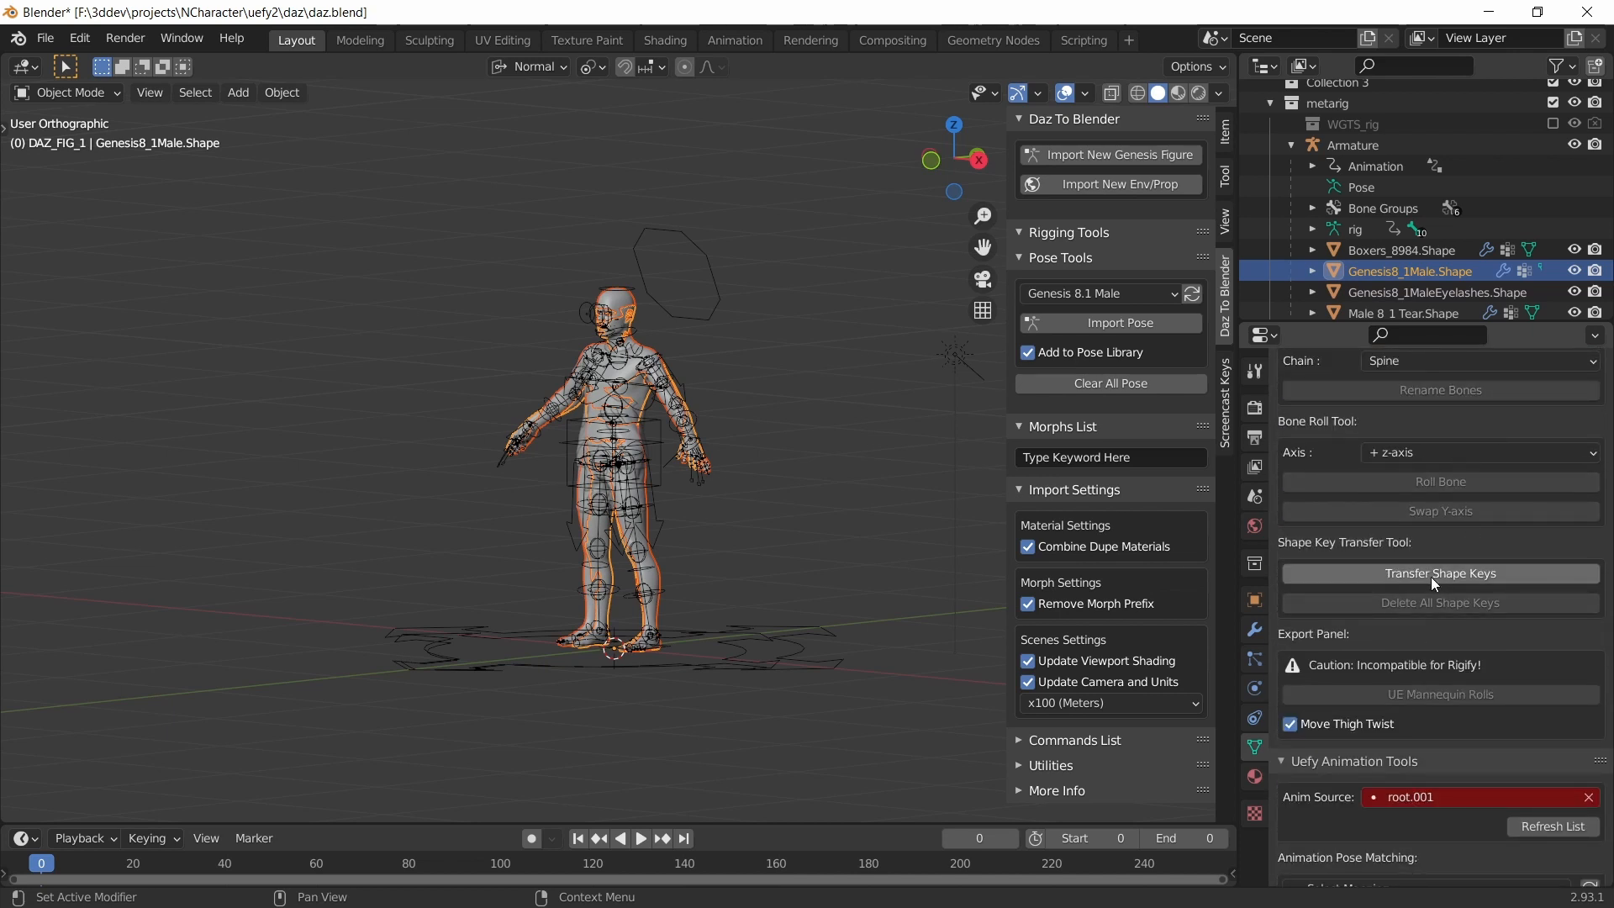
left_click(1428, 573)
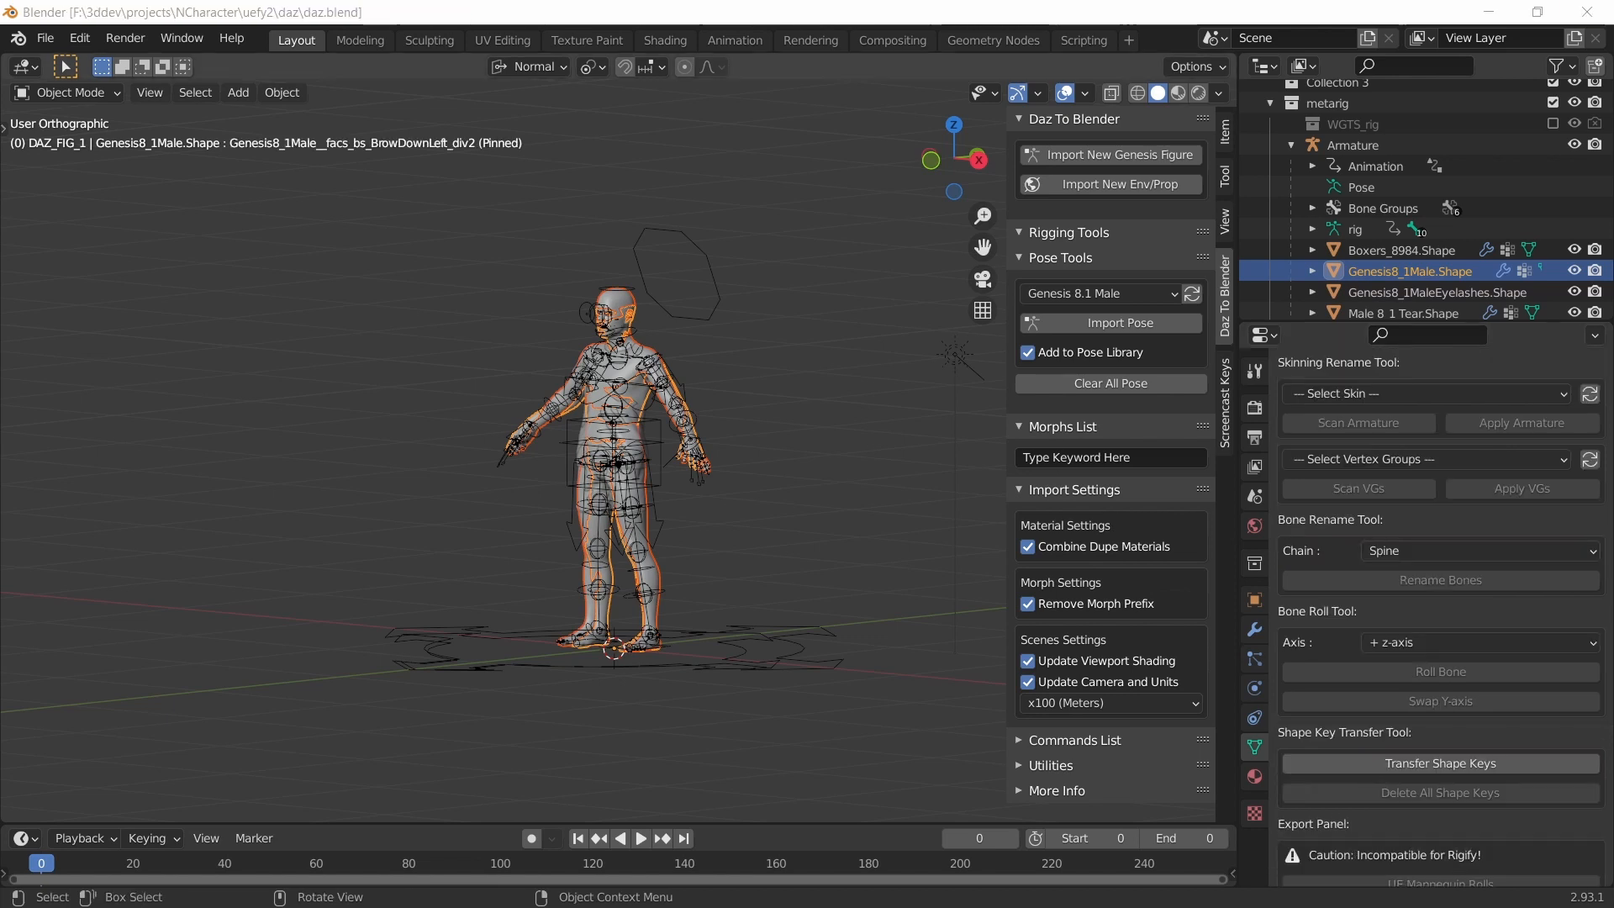
- Deselect everything and exclude the DAZ_FIG_1 collection from the view layer
scroll(1412, 234, "up", 5)
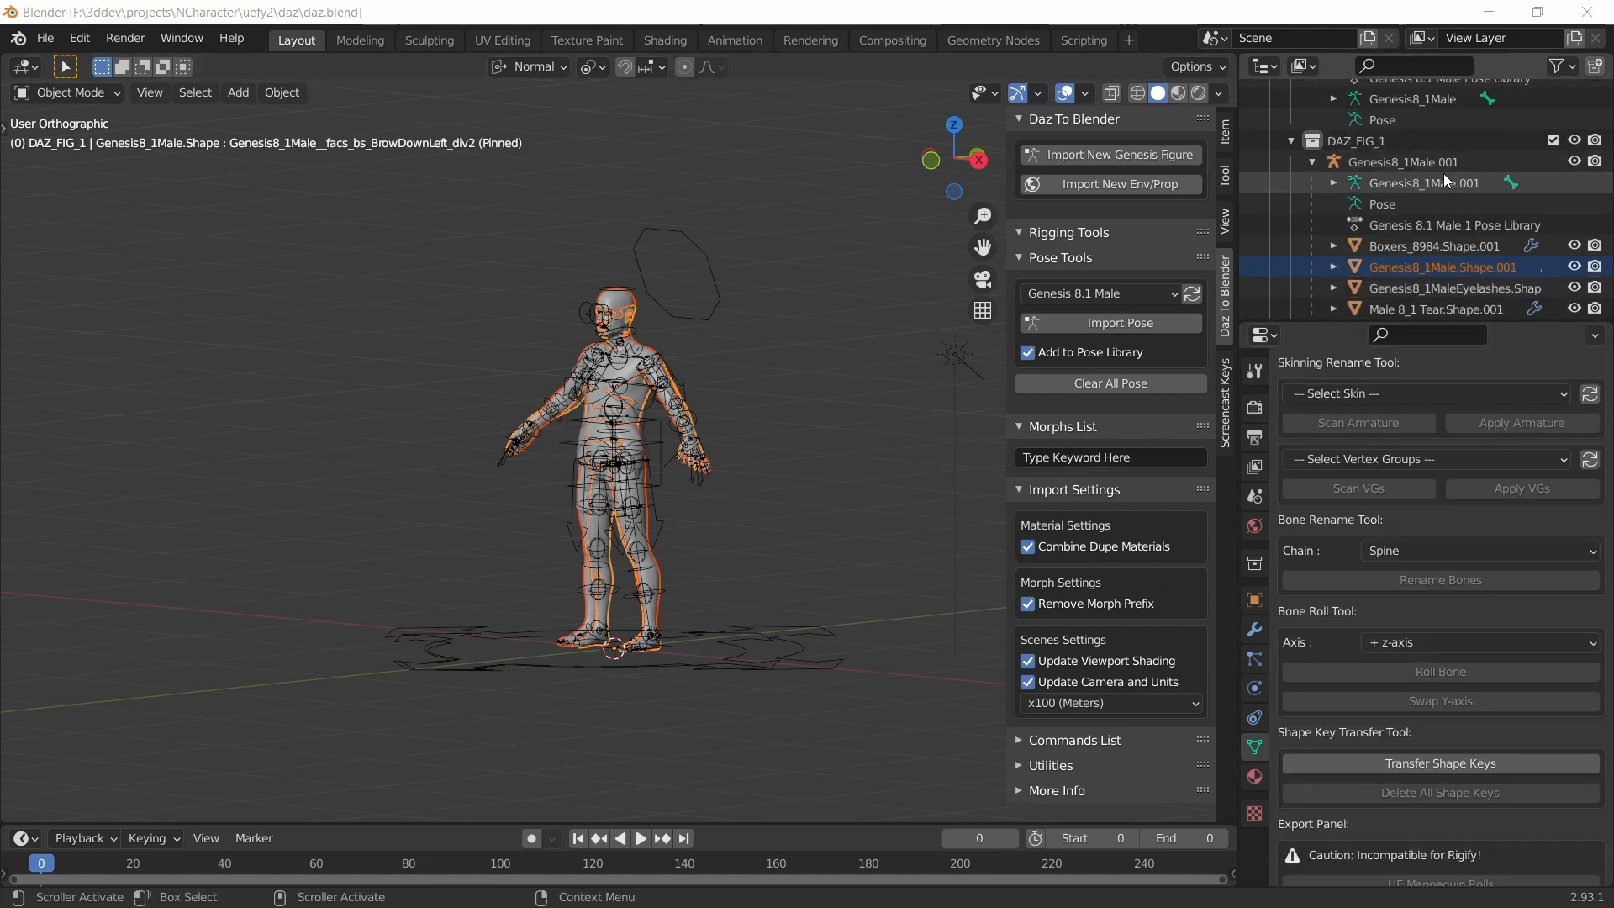
key("alt+a")
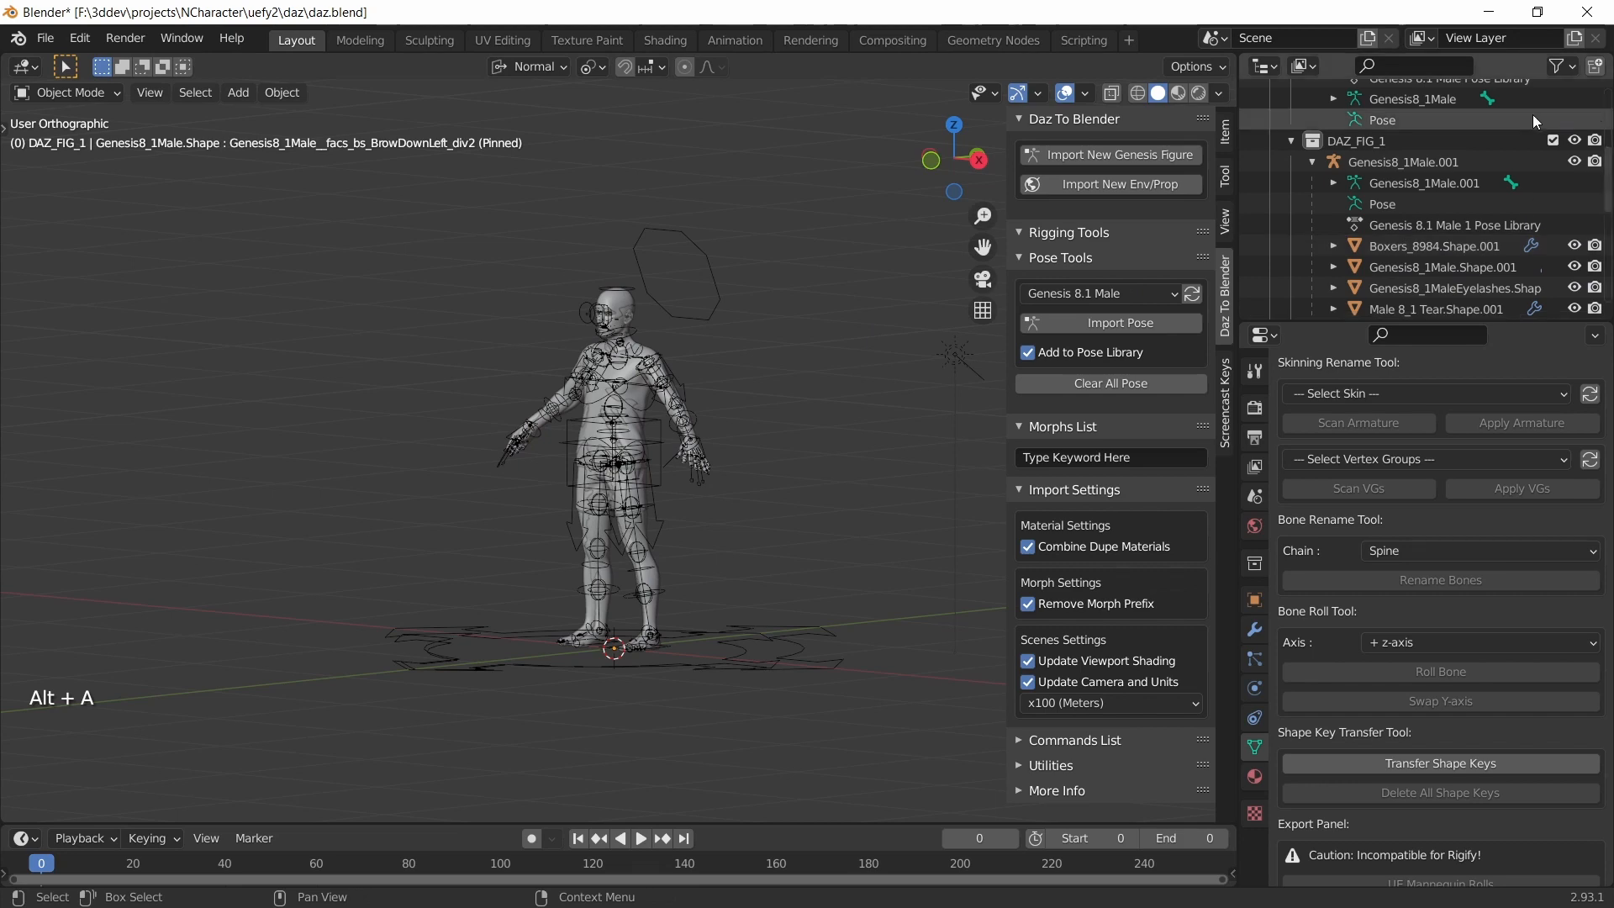
left_click(1553, 141)
- Select the rigged Genesis8_1Male.Shape body mesh and bring up its shape key list with the face in close view
scroll(674, 383, "up", 4)
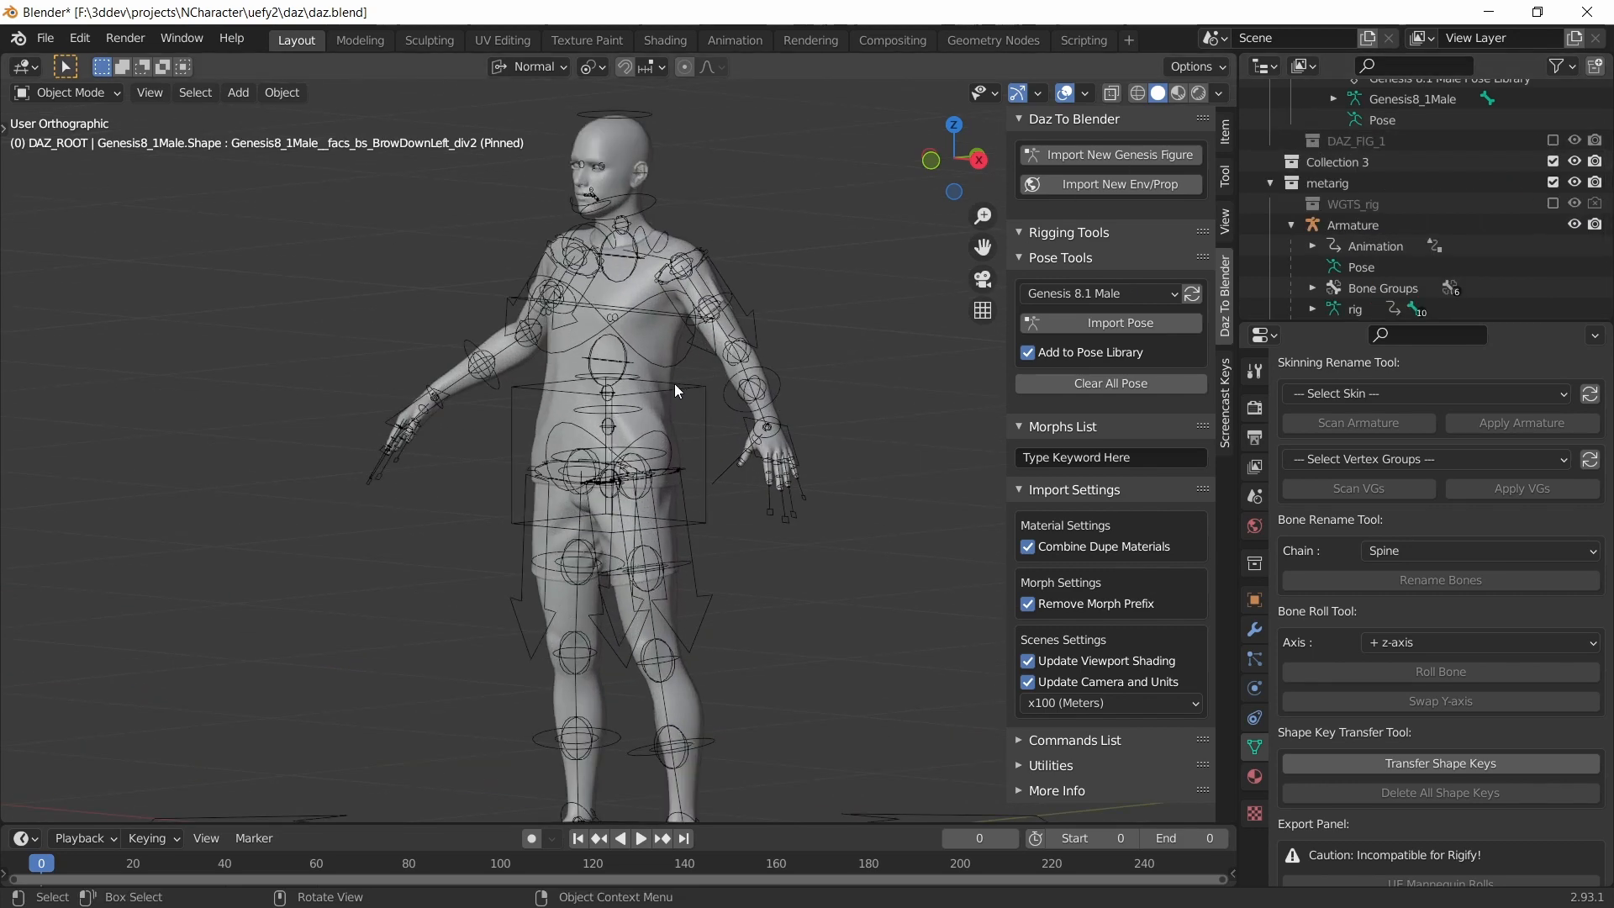
scroll(675, 383, "up", 2)
middle_click_drag(608, 274, 592, 477, "shift")
scroll(592, 478, "up", 3)
middle_click_drag(517, 422, 502, 535, "shift")
middle_click_drag(502, 534, 556, 535)
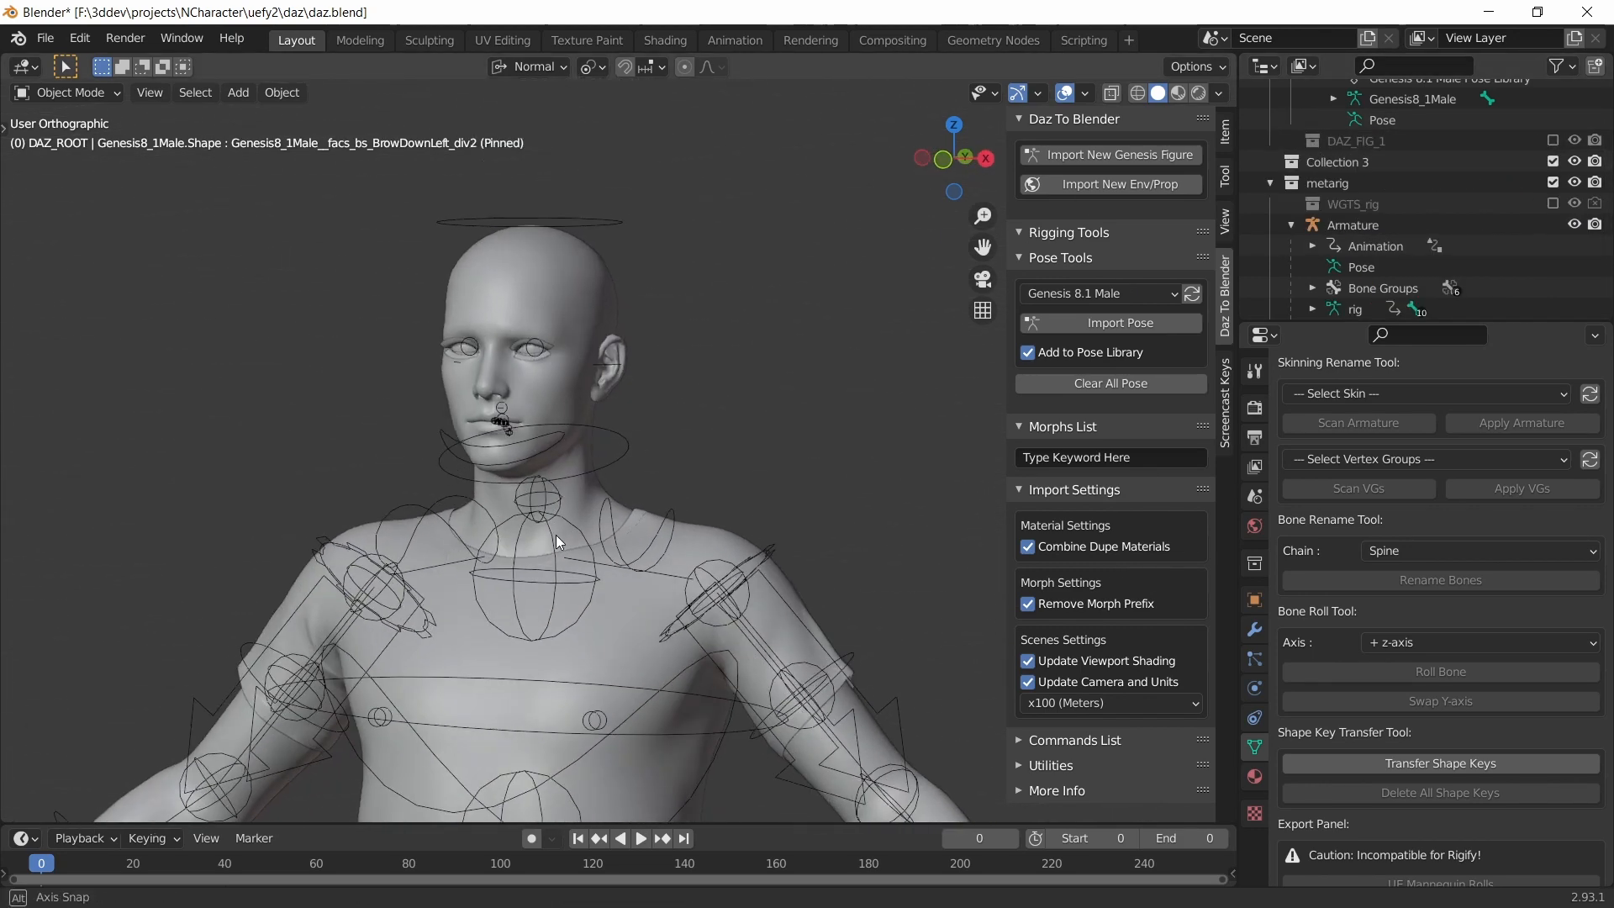
scroll(563, 517, "up", 3)
left_click(523, 300)
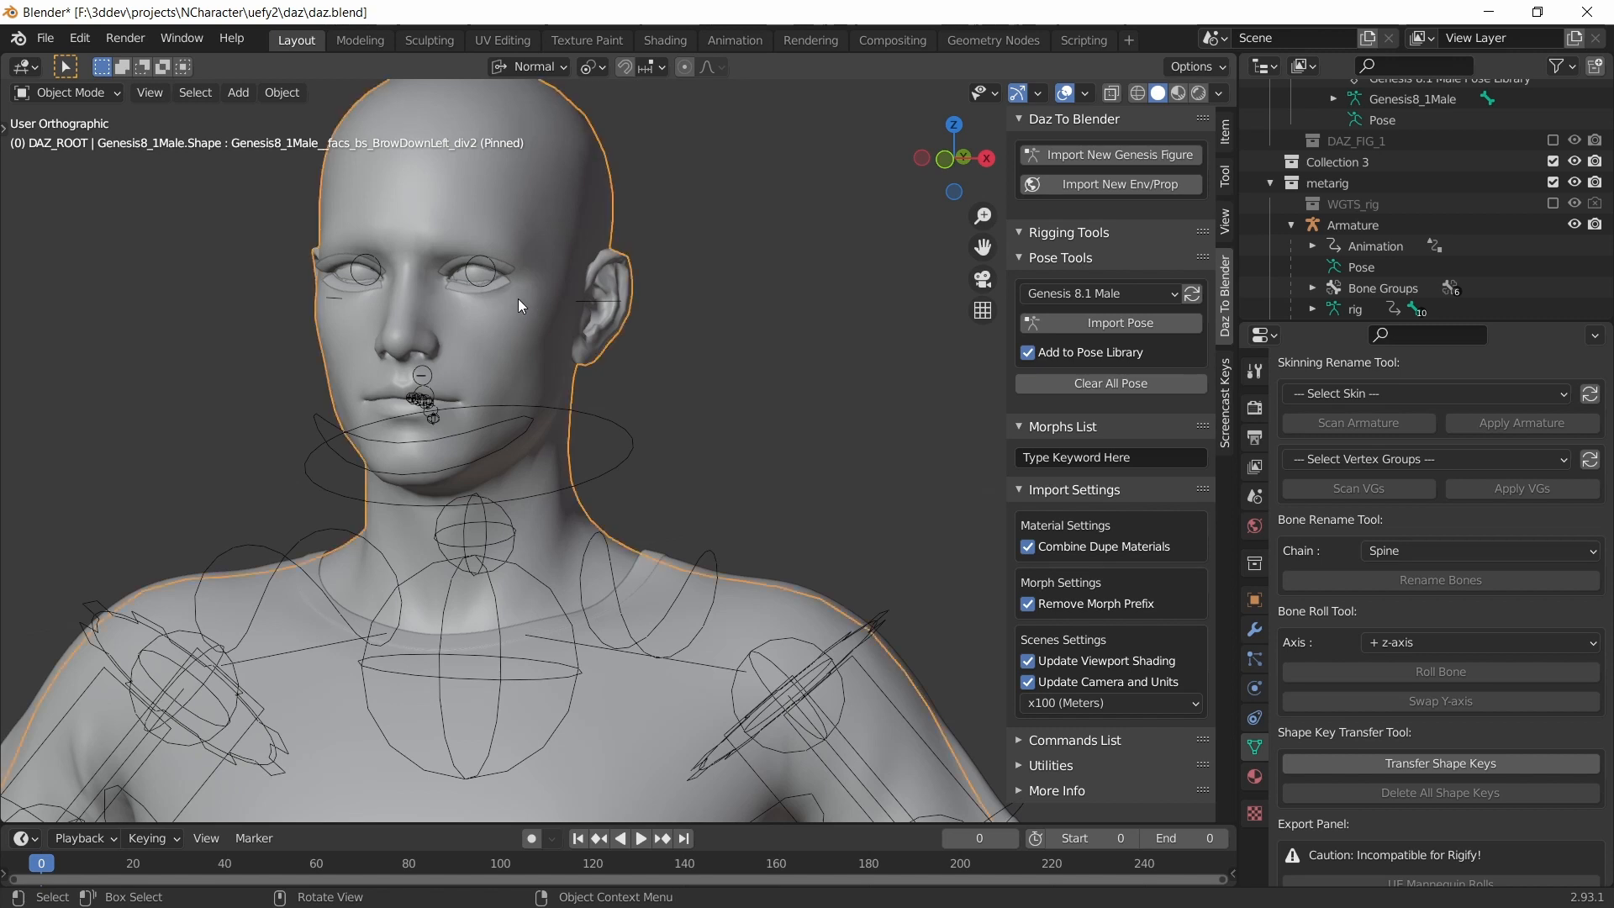
middle_click_drag(518, 299, 517, 342)
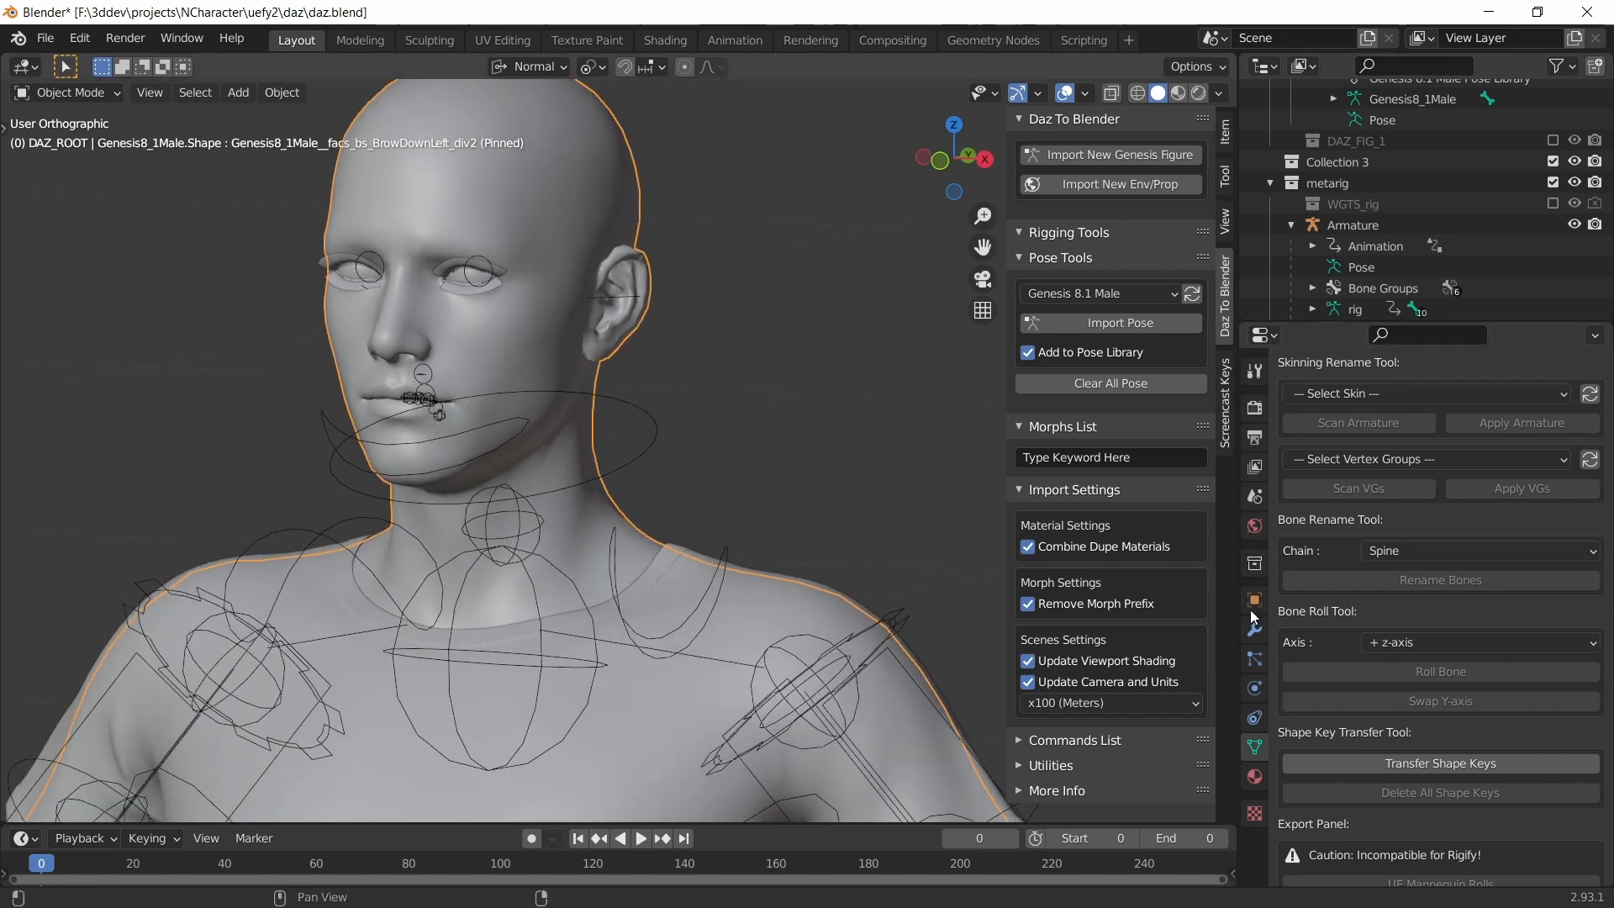
scroll(1607, 588, "up", 4)
scroll(1607, 588, "up", 20)
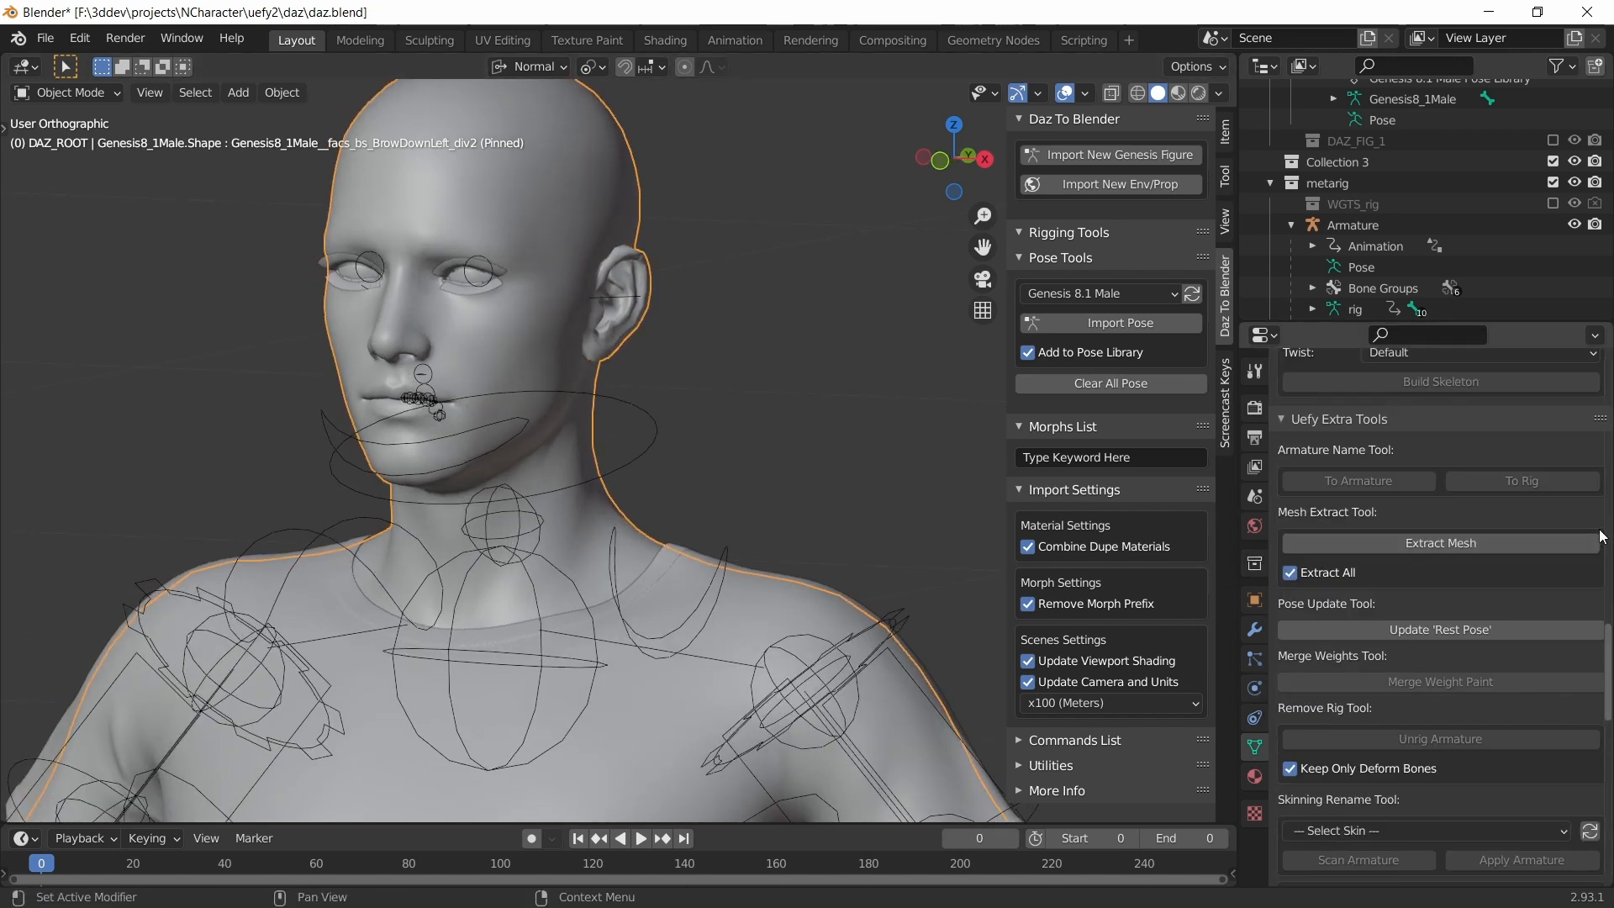
scroll(1602, 518, "up", 3)
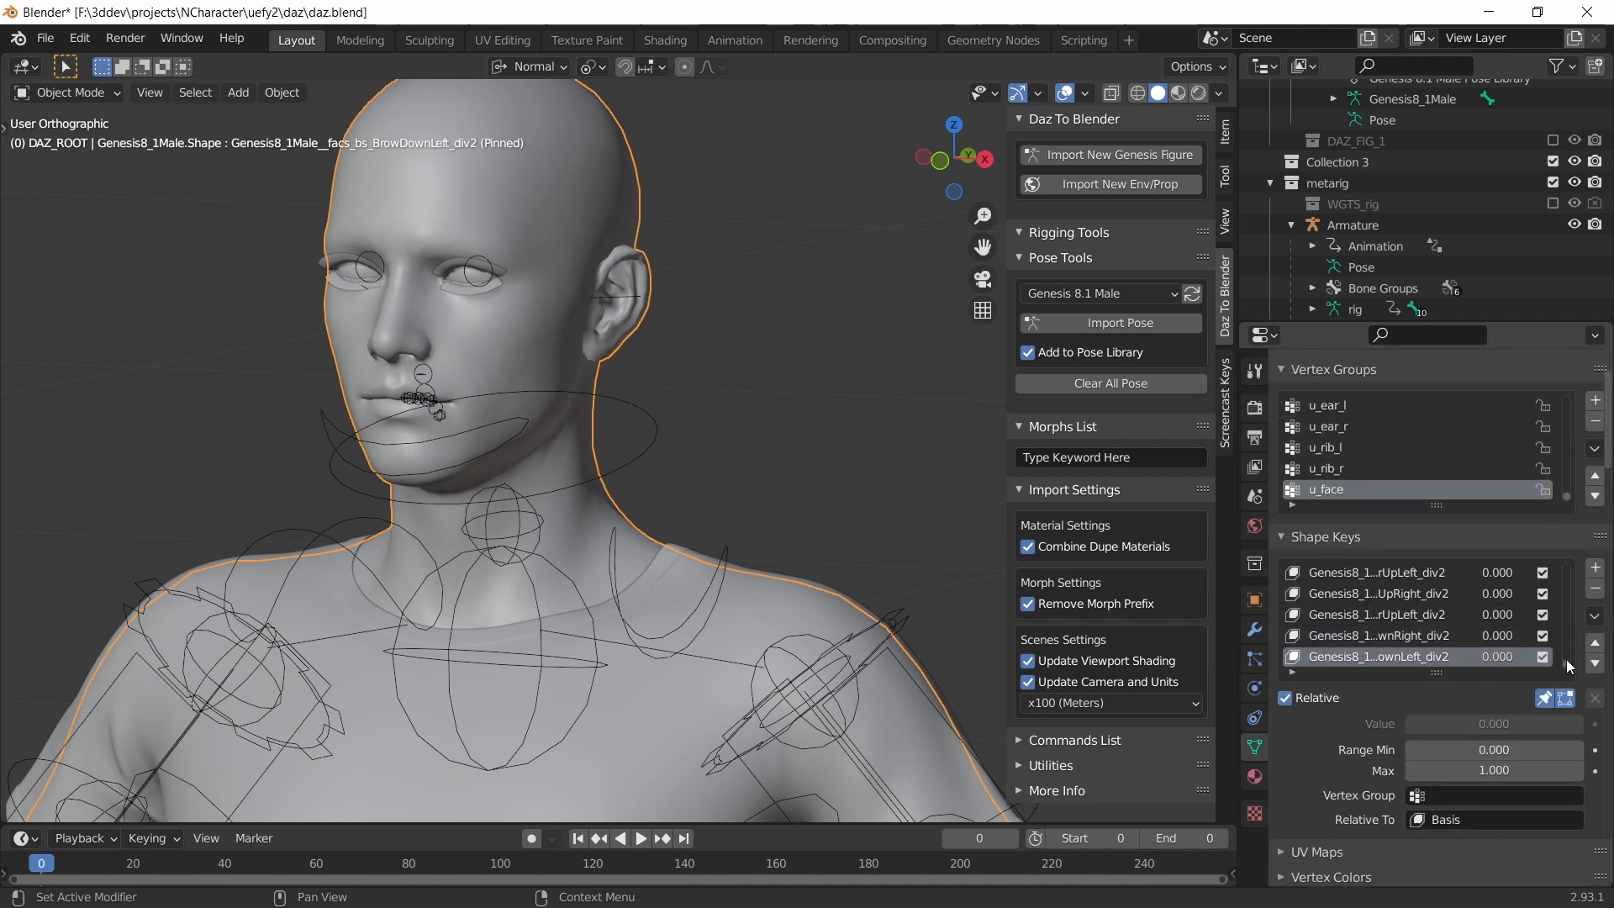
- Preview the body mesh's transferred mouth shape keys one by one, including MouthRight, MouthPucker, MouthPressLeft and MouthLowerDownLeft
left_click_drag(1569, 664, 1570, 642)
left_click(1379, 633)
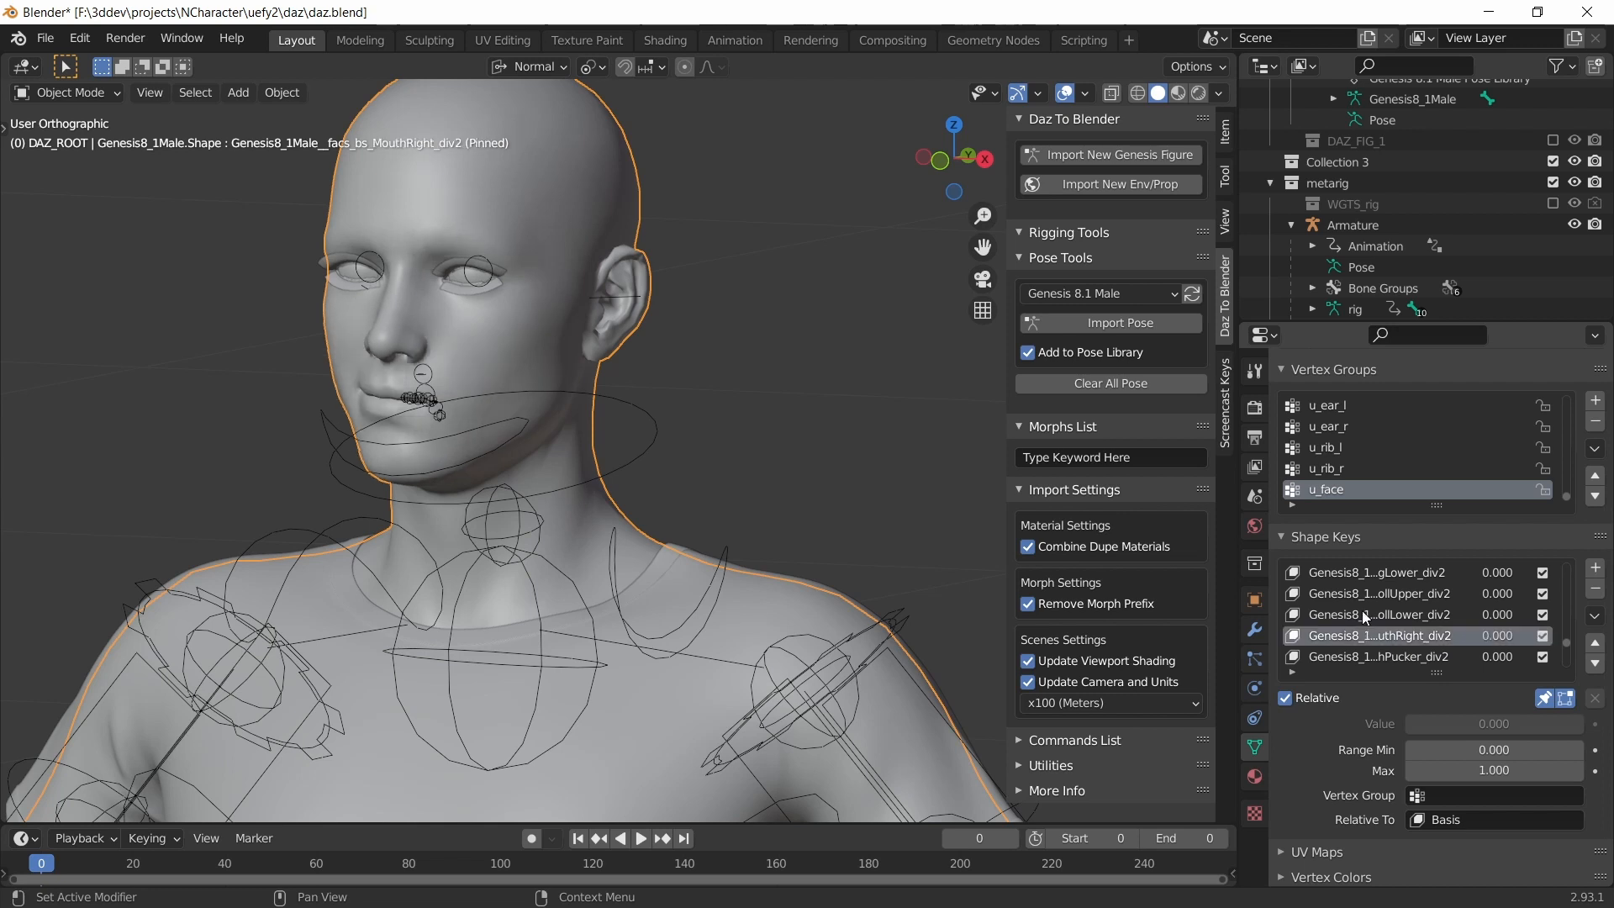
left_click(1364, 594)
left_click(1366, 637)
left_click(1369, 654)
scroll(1369, 632, "down", 2)
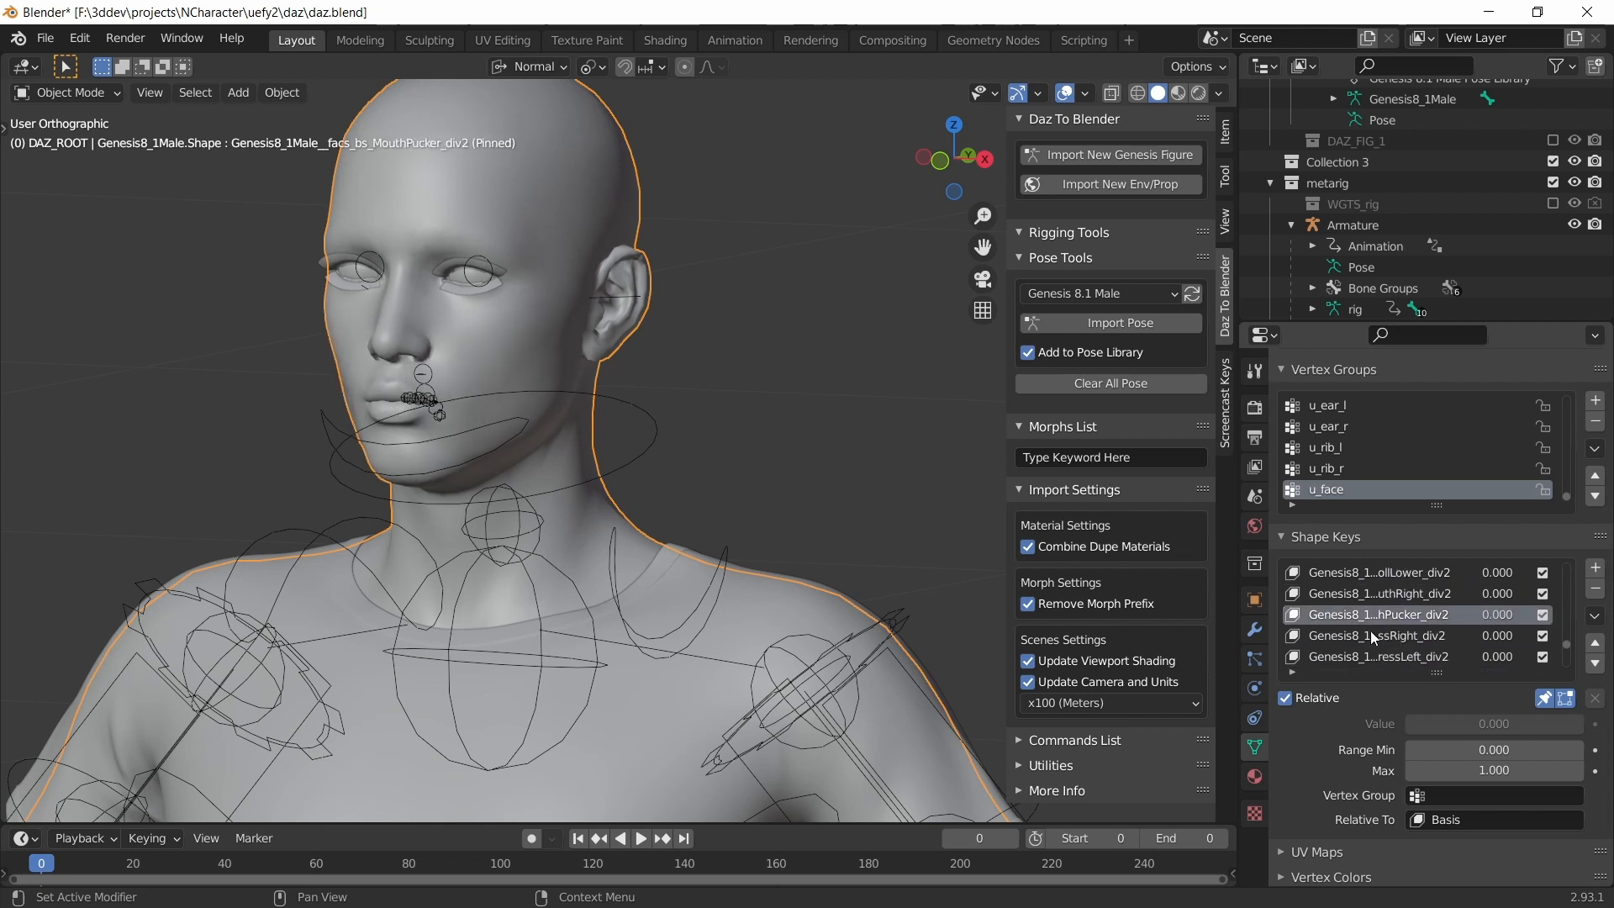
left_click(1371, 634)
left_click(1372, 655)
scroll(1373, 650, "down", 2)
left_click(1374, 641)
left_click(1373, 619)
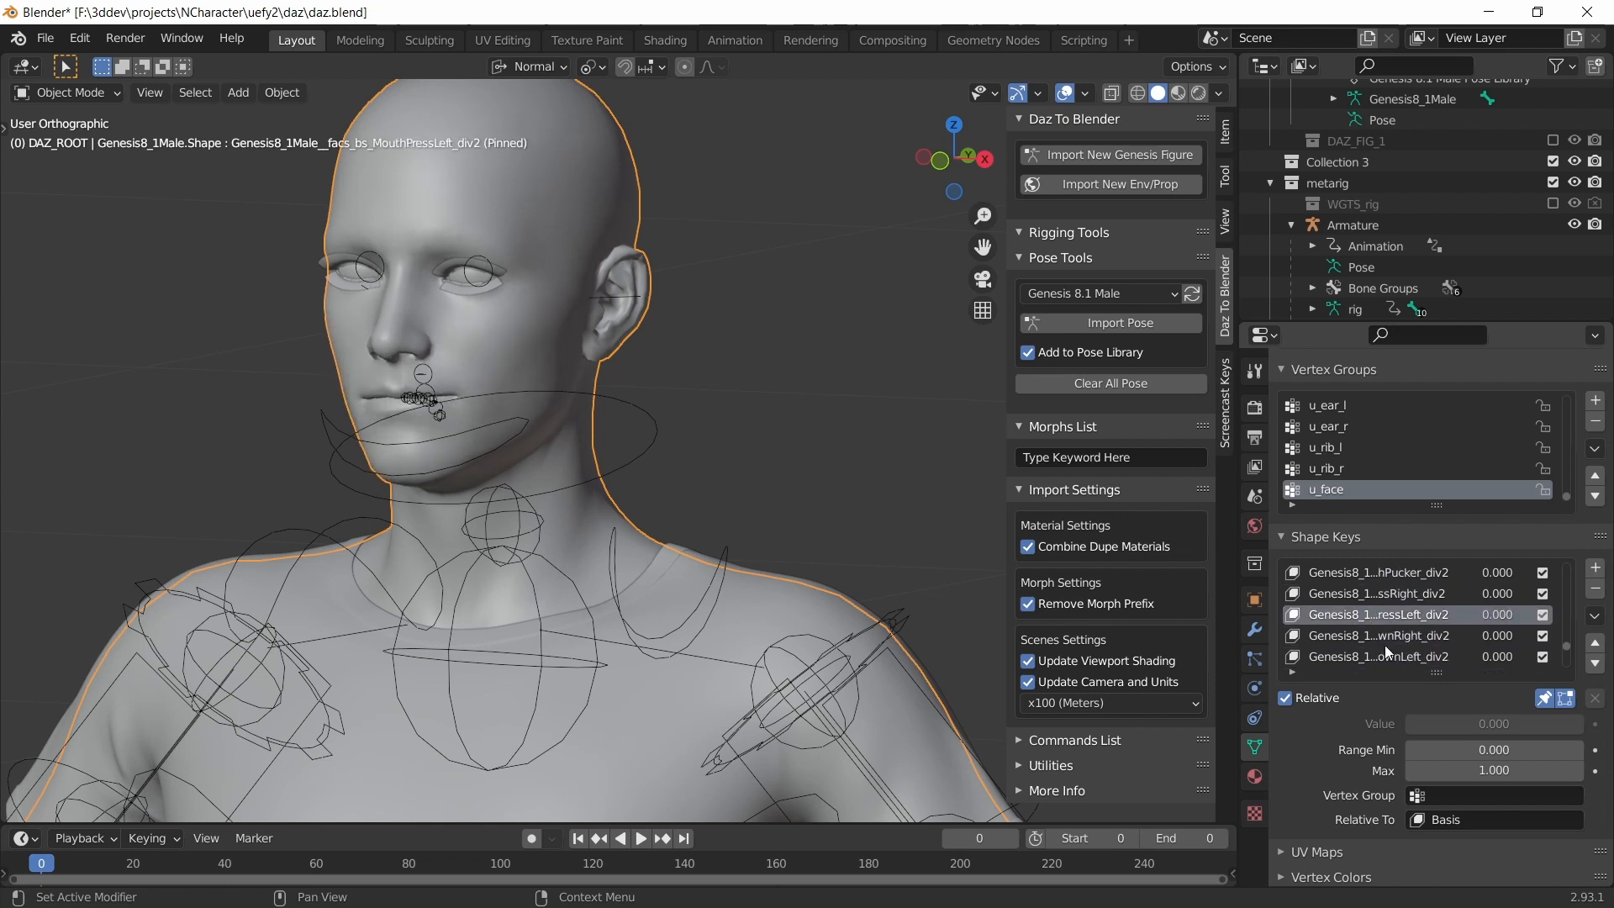
left_click(1383, 654)
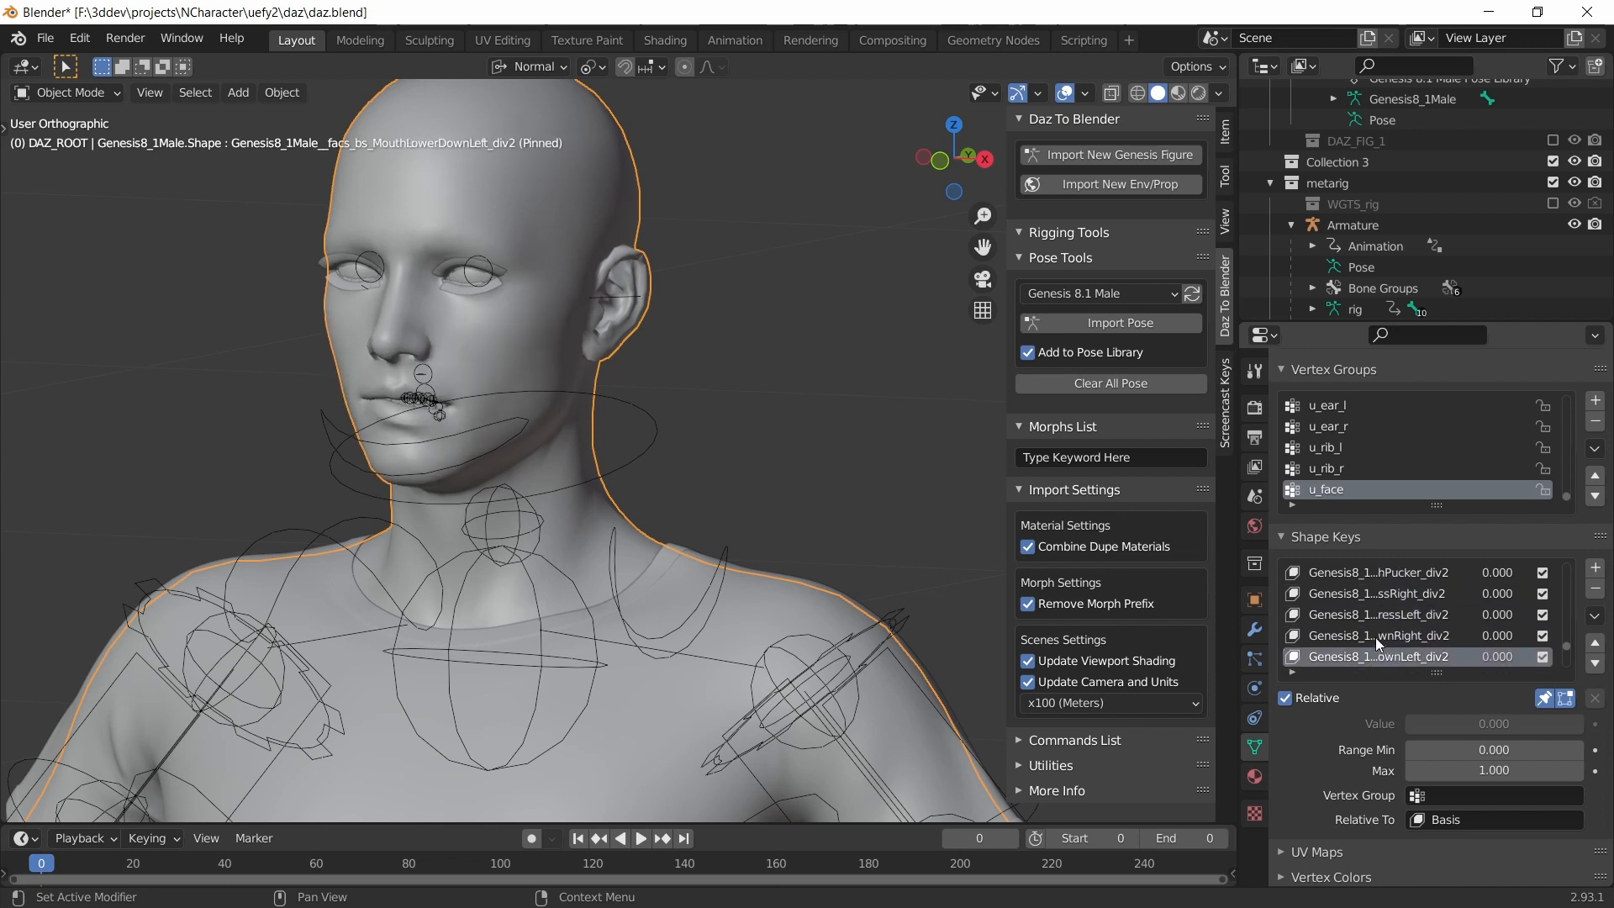
- Select the rig's Armature object and switch it to Pose Mode
left_click(86, 93)
left_click(69, 92)
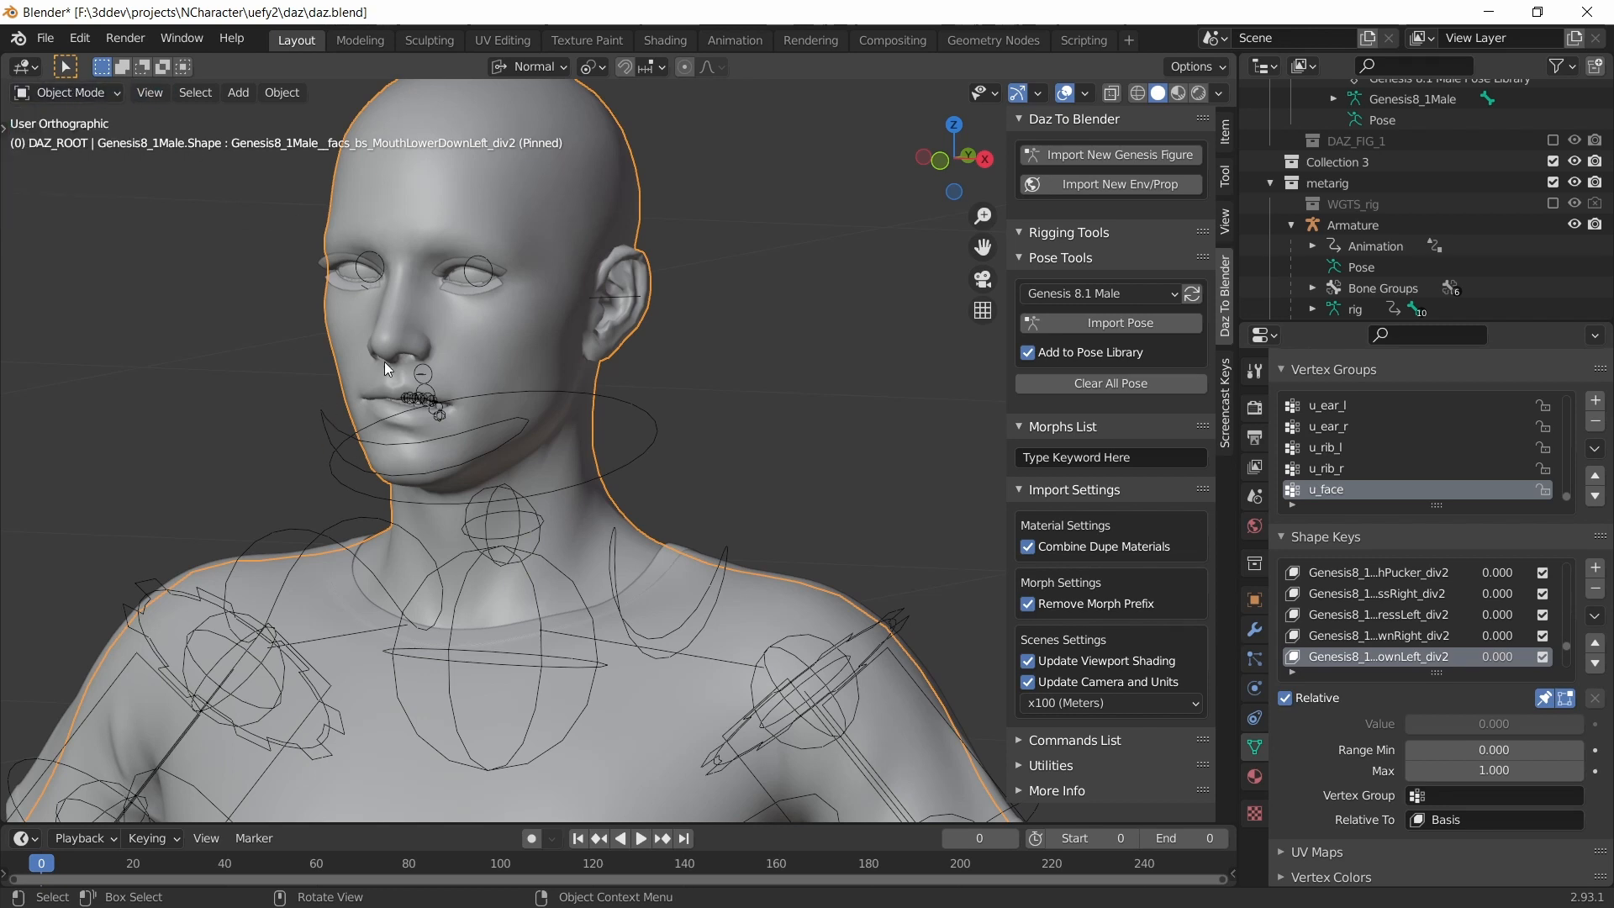
left_click(498, 425)
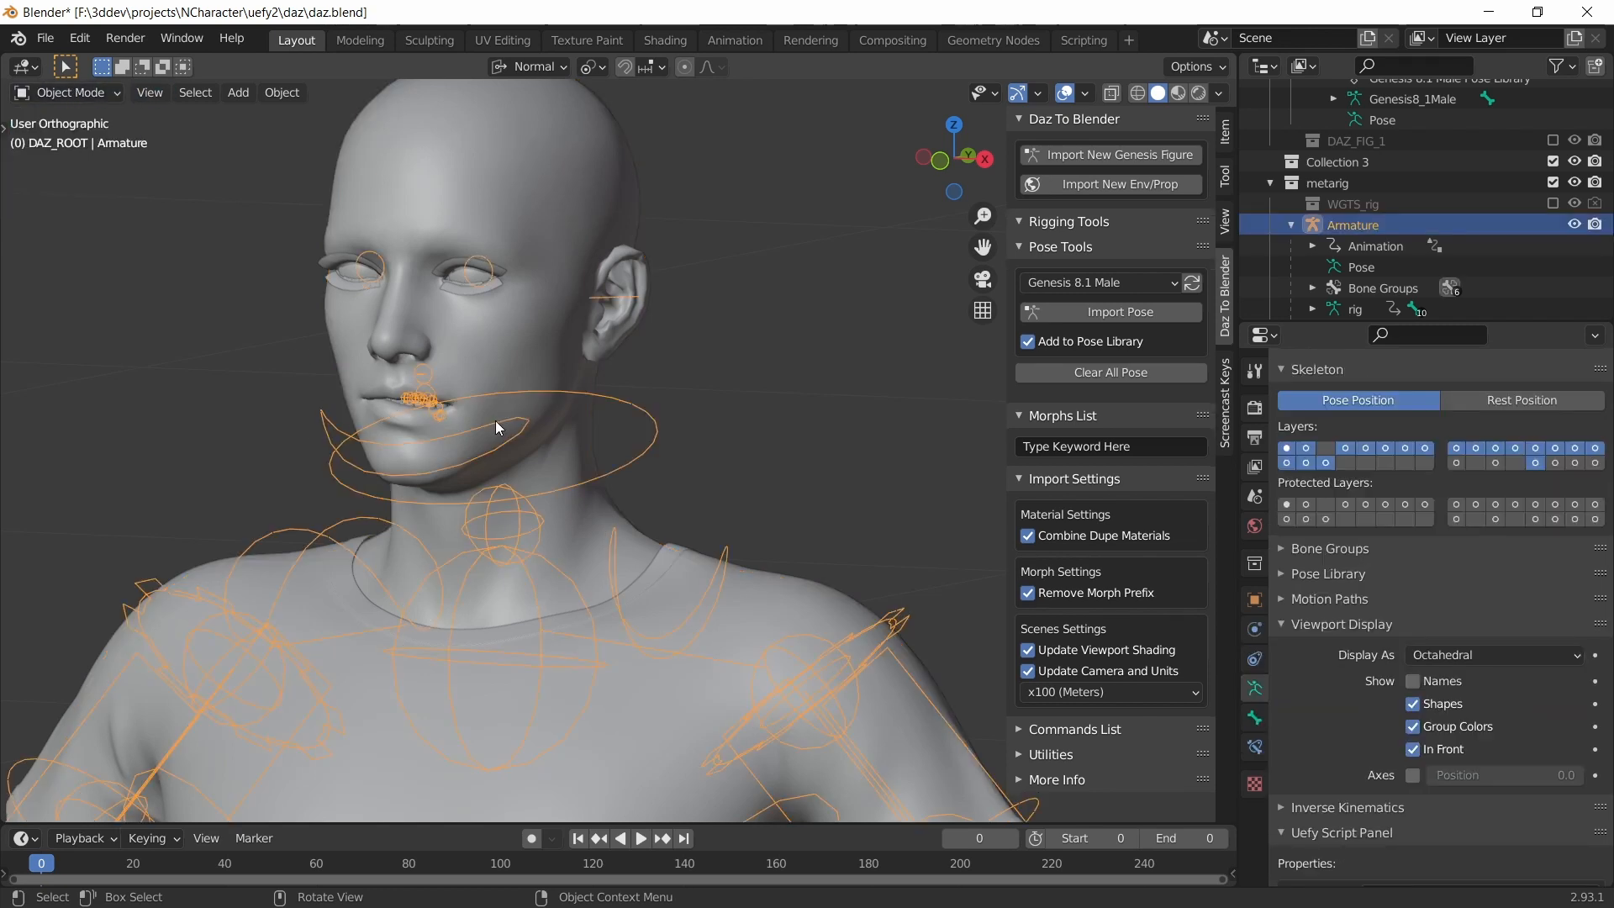
left_click(46, 94)
left_click(77, 166)
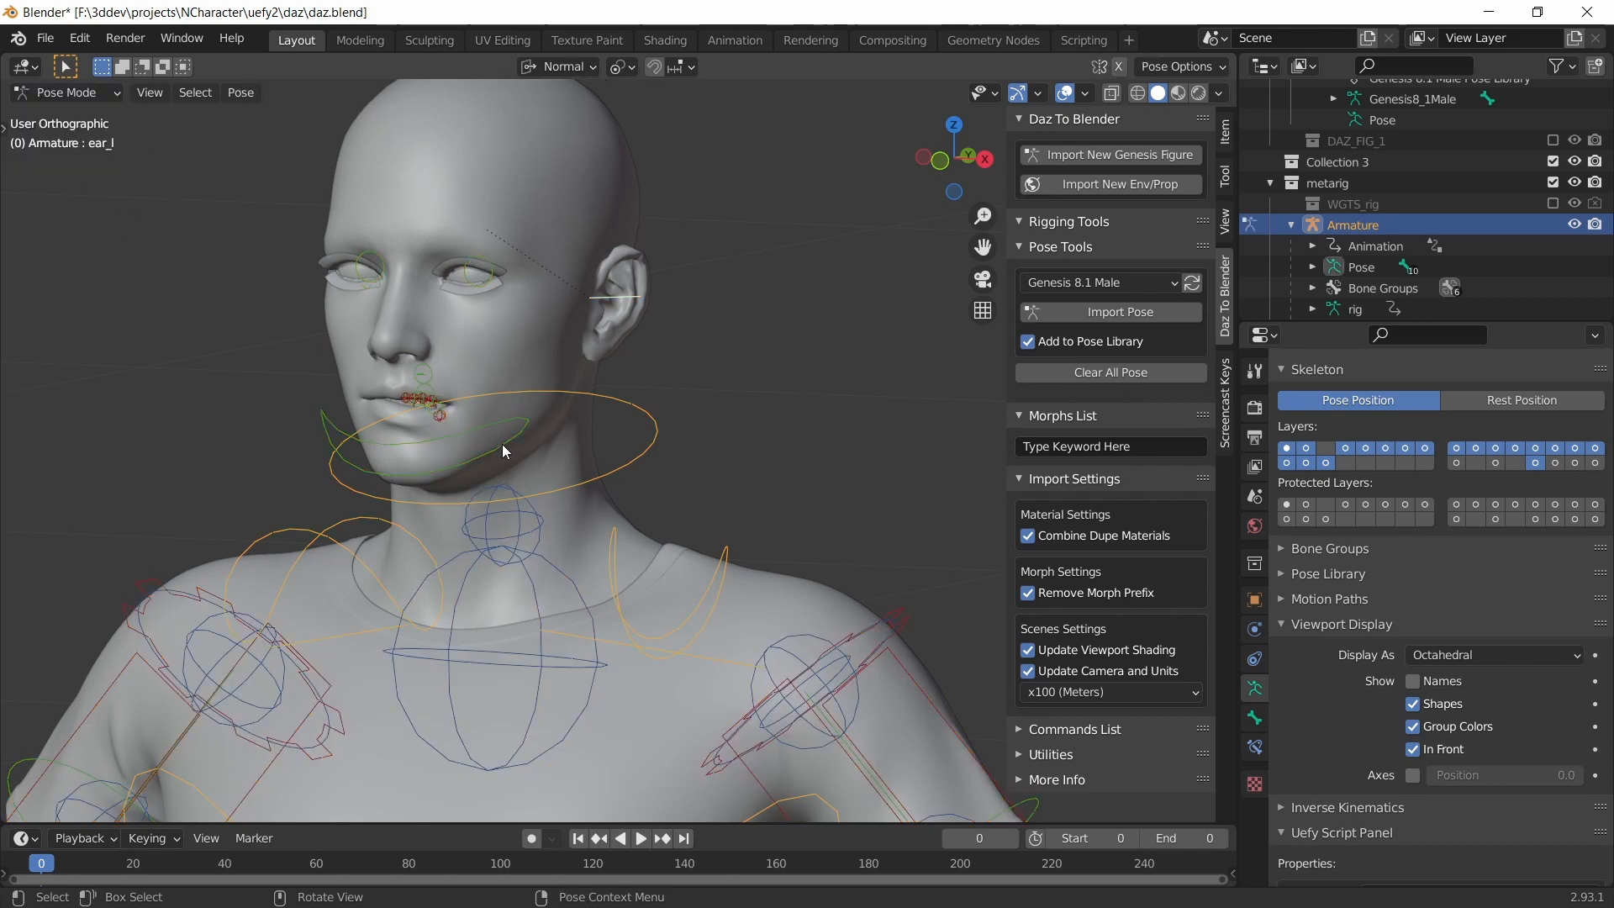
- Try opening the mouth by rotating the jawroot control about the global X axis
left_click(343, 441)
key("r")
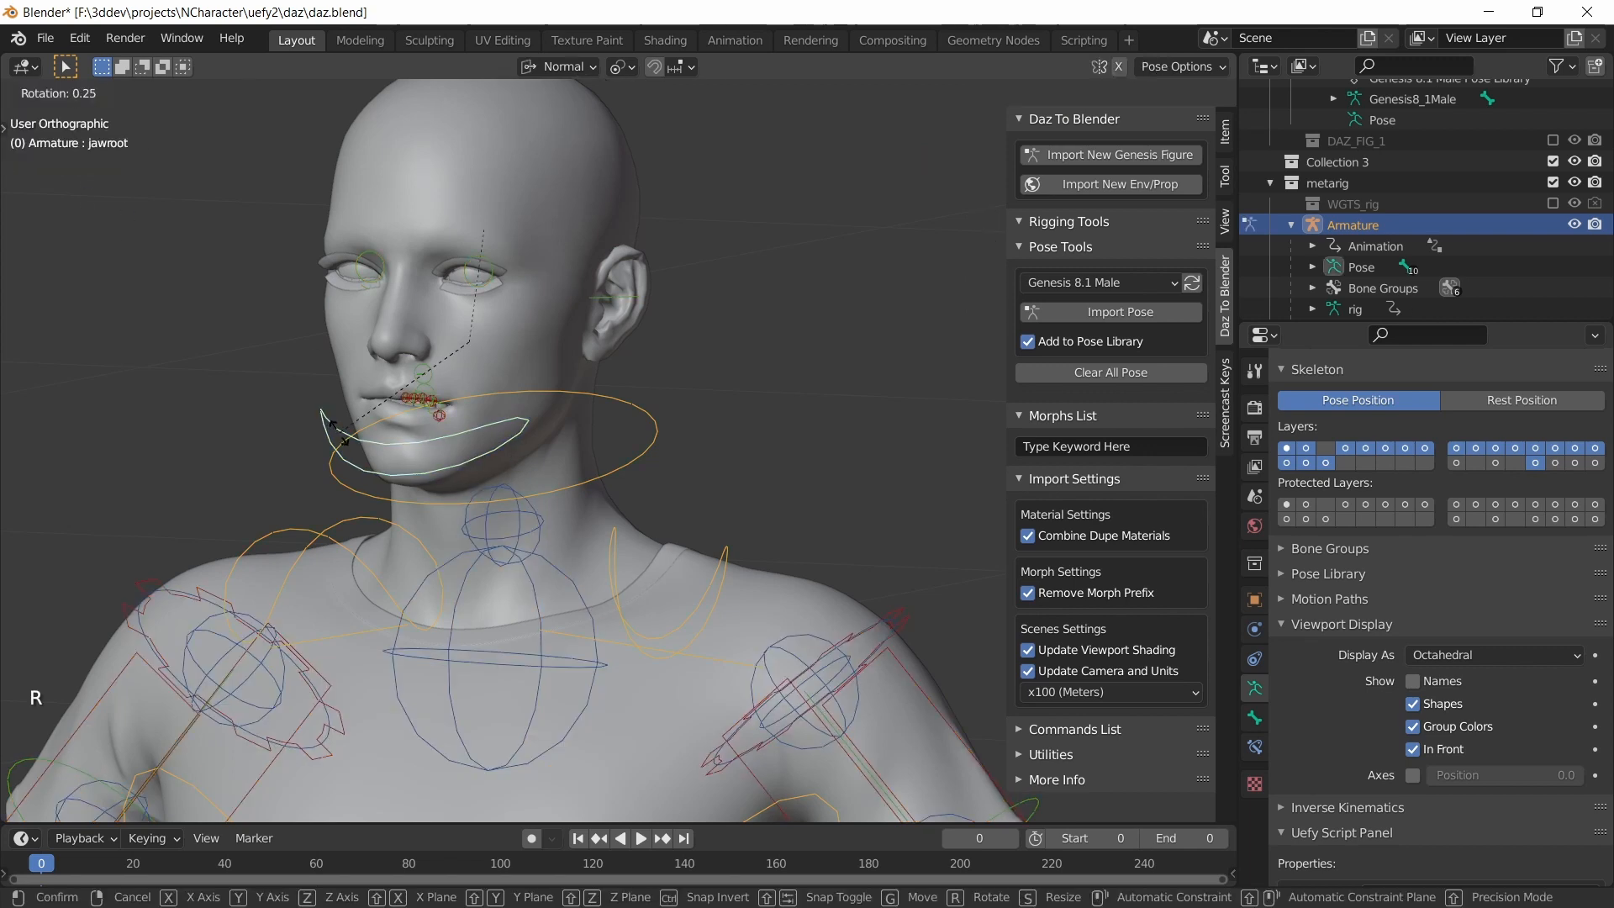
key("x")
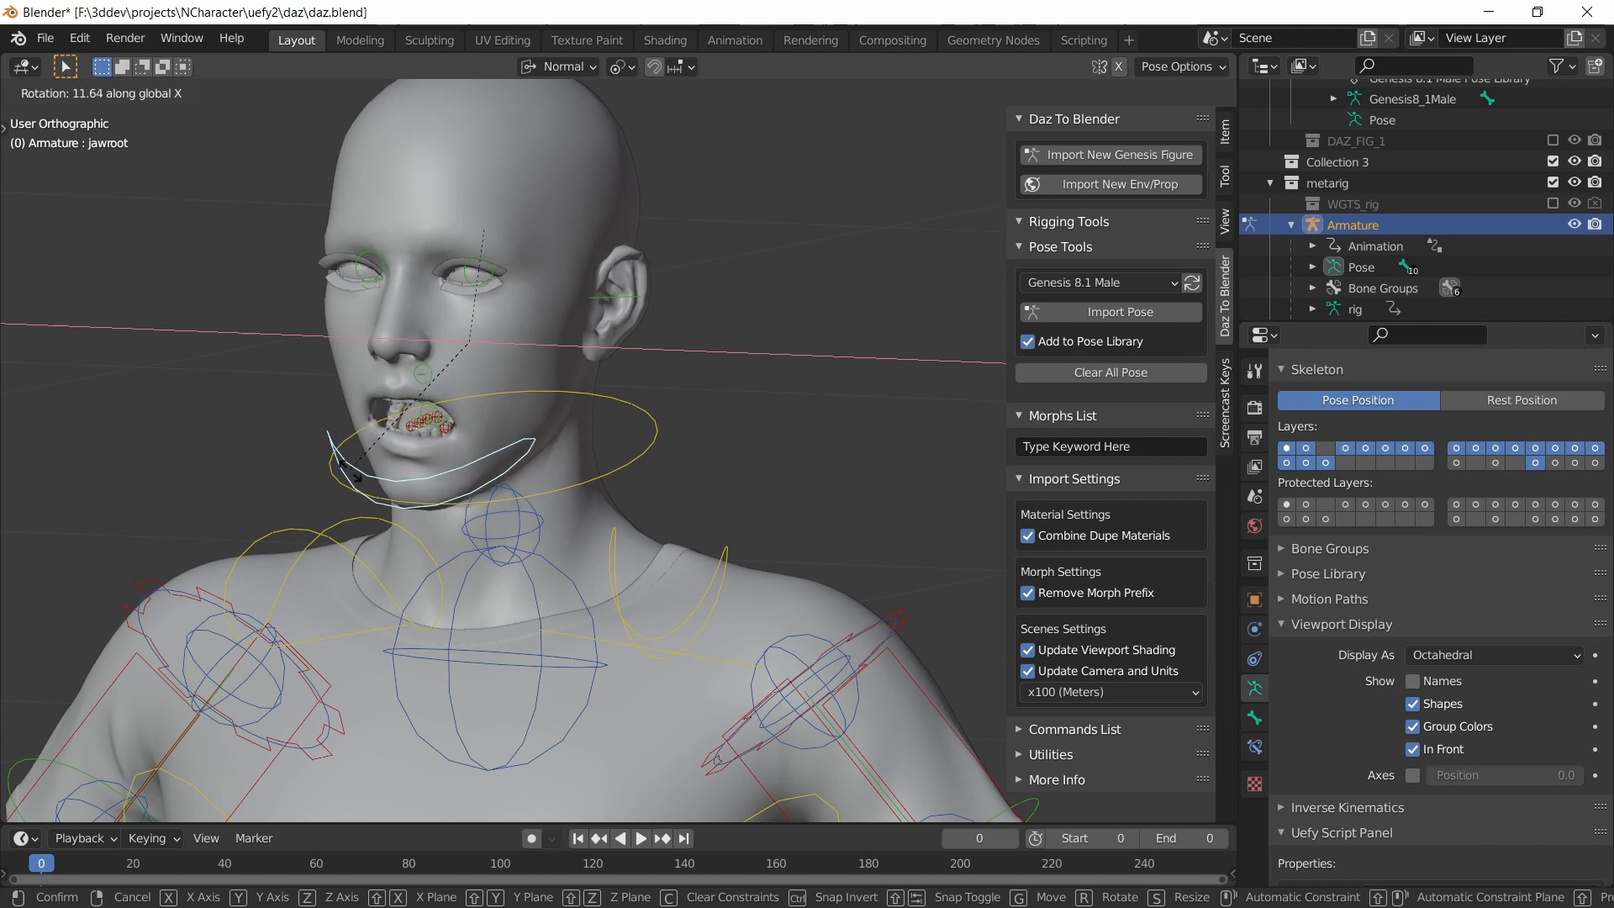
right_click(349, 443)
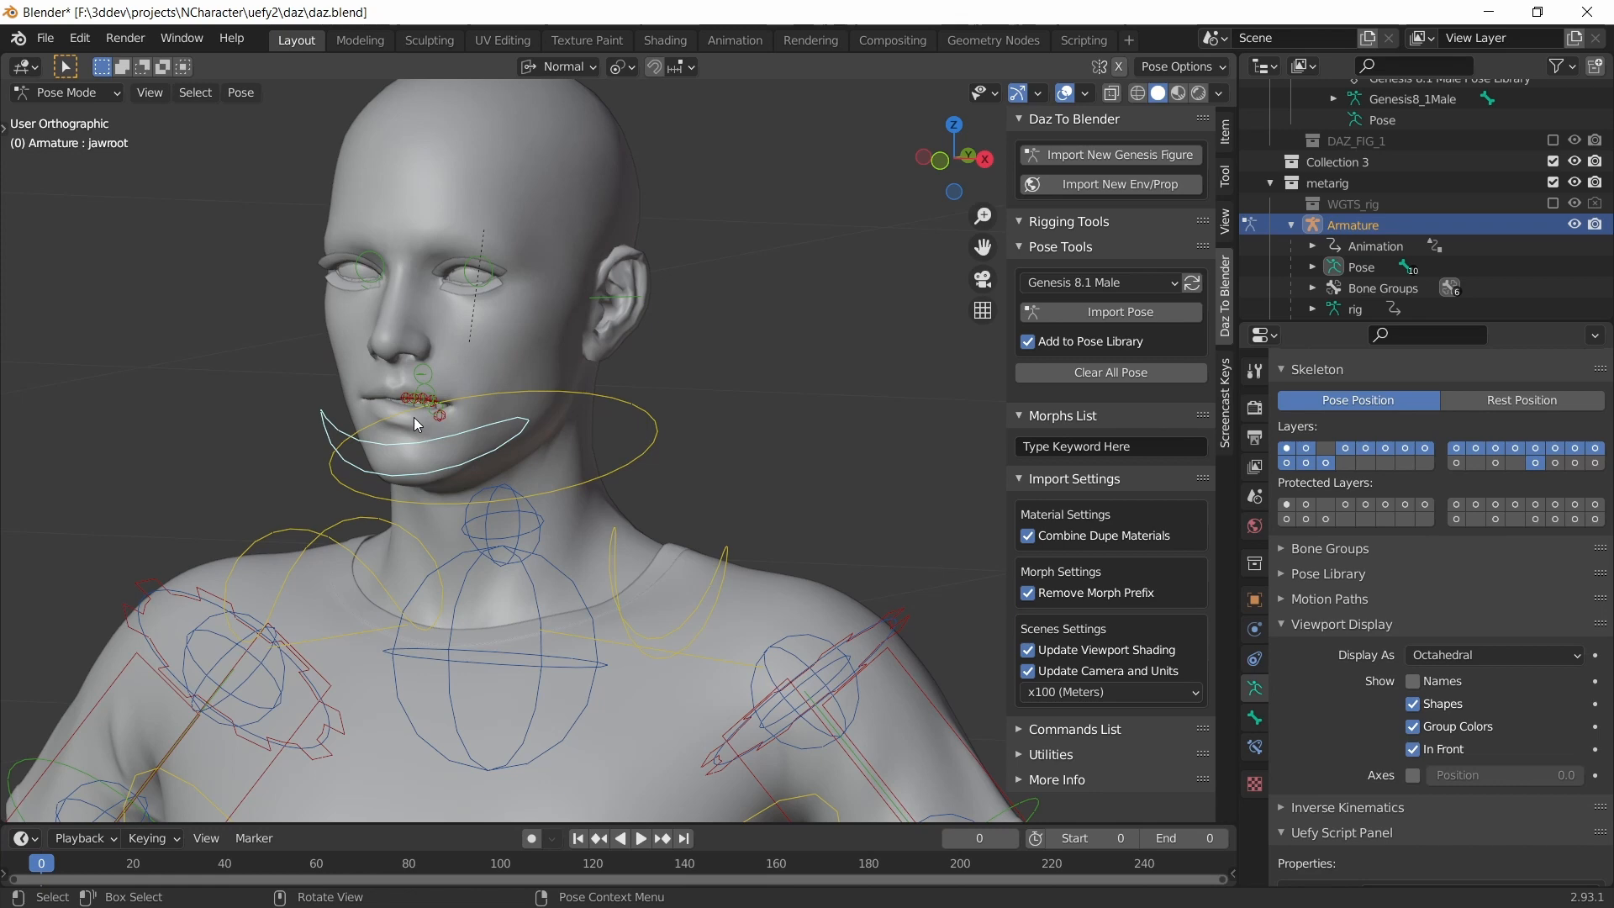
middle_click_drag(447, 478, 488, 477)
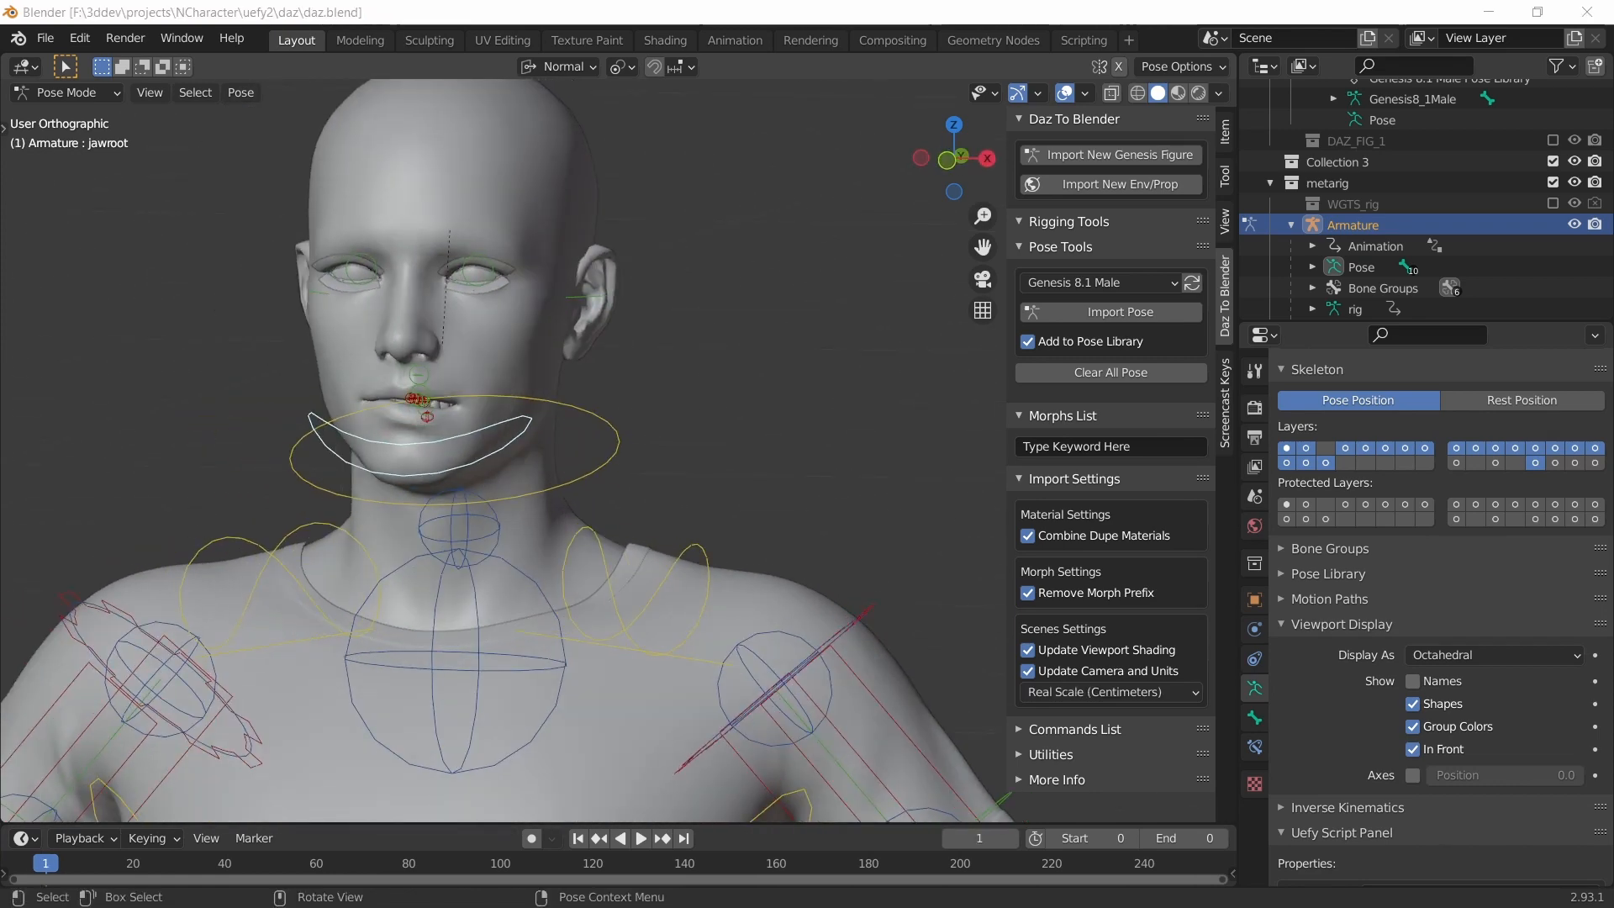
- Return the armature to Object Mode and select the Genesis8_1Male.Shape body mesh
left_click(67, 92)
left_click(63, 116)
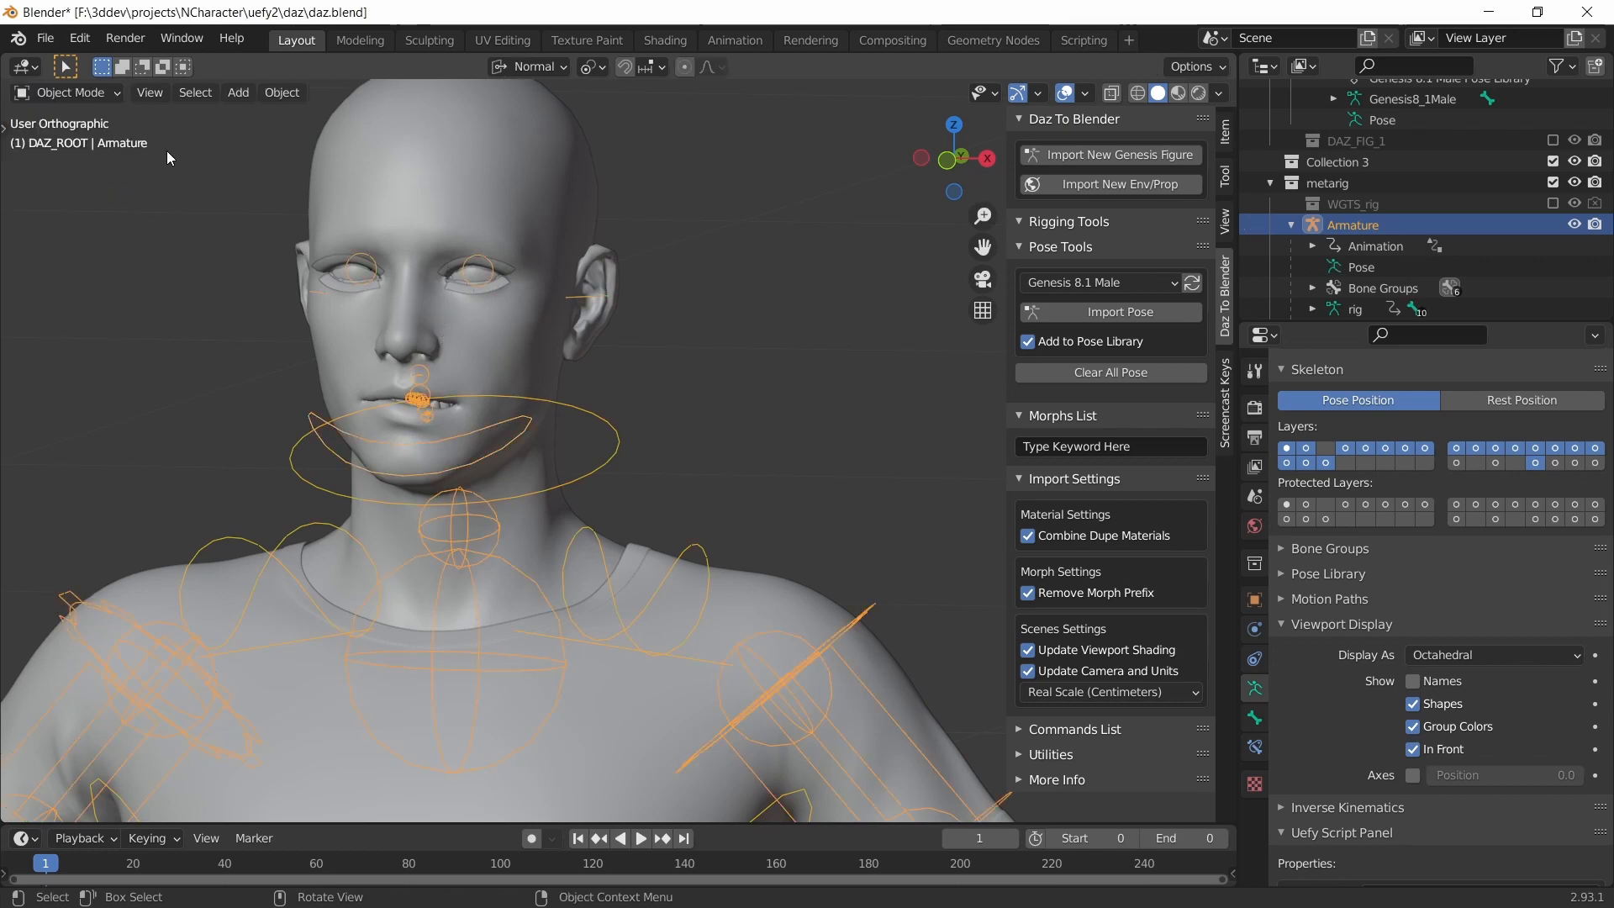
left_click(461, 159)
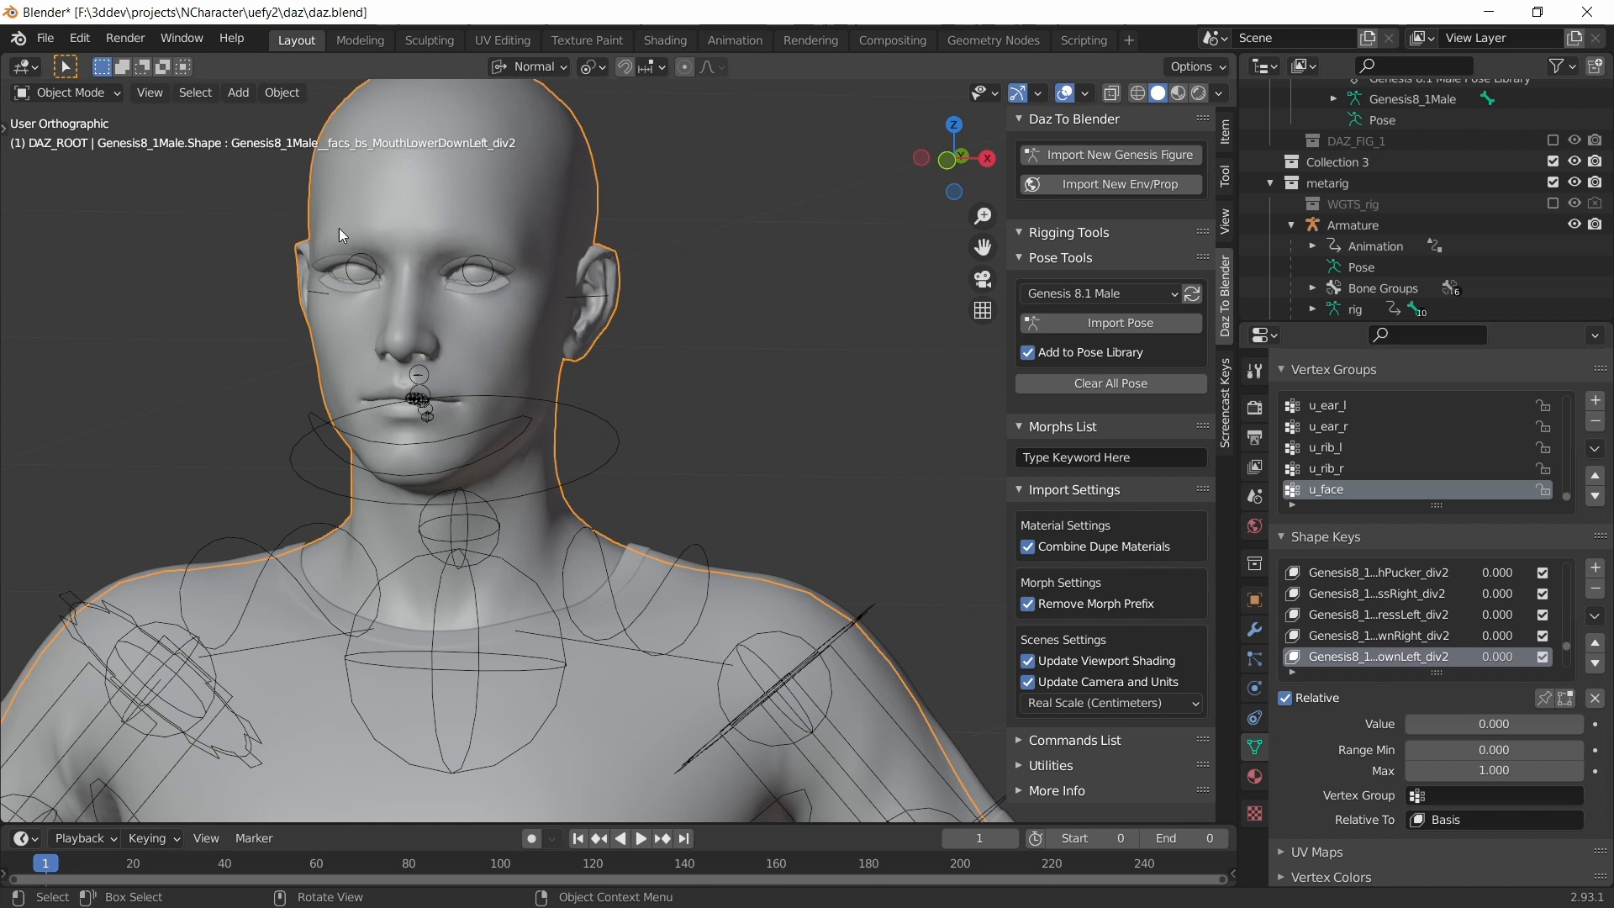
- Select the boxers, body, eyelashes, tear and T-shirt meshes under the metarig collection's Armature, and add the Armature itself as the active object
scroll(340, 229, "down", 2)
scroll(1438, 235, "down", 3)
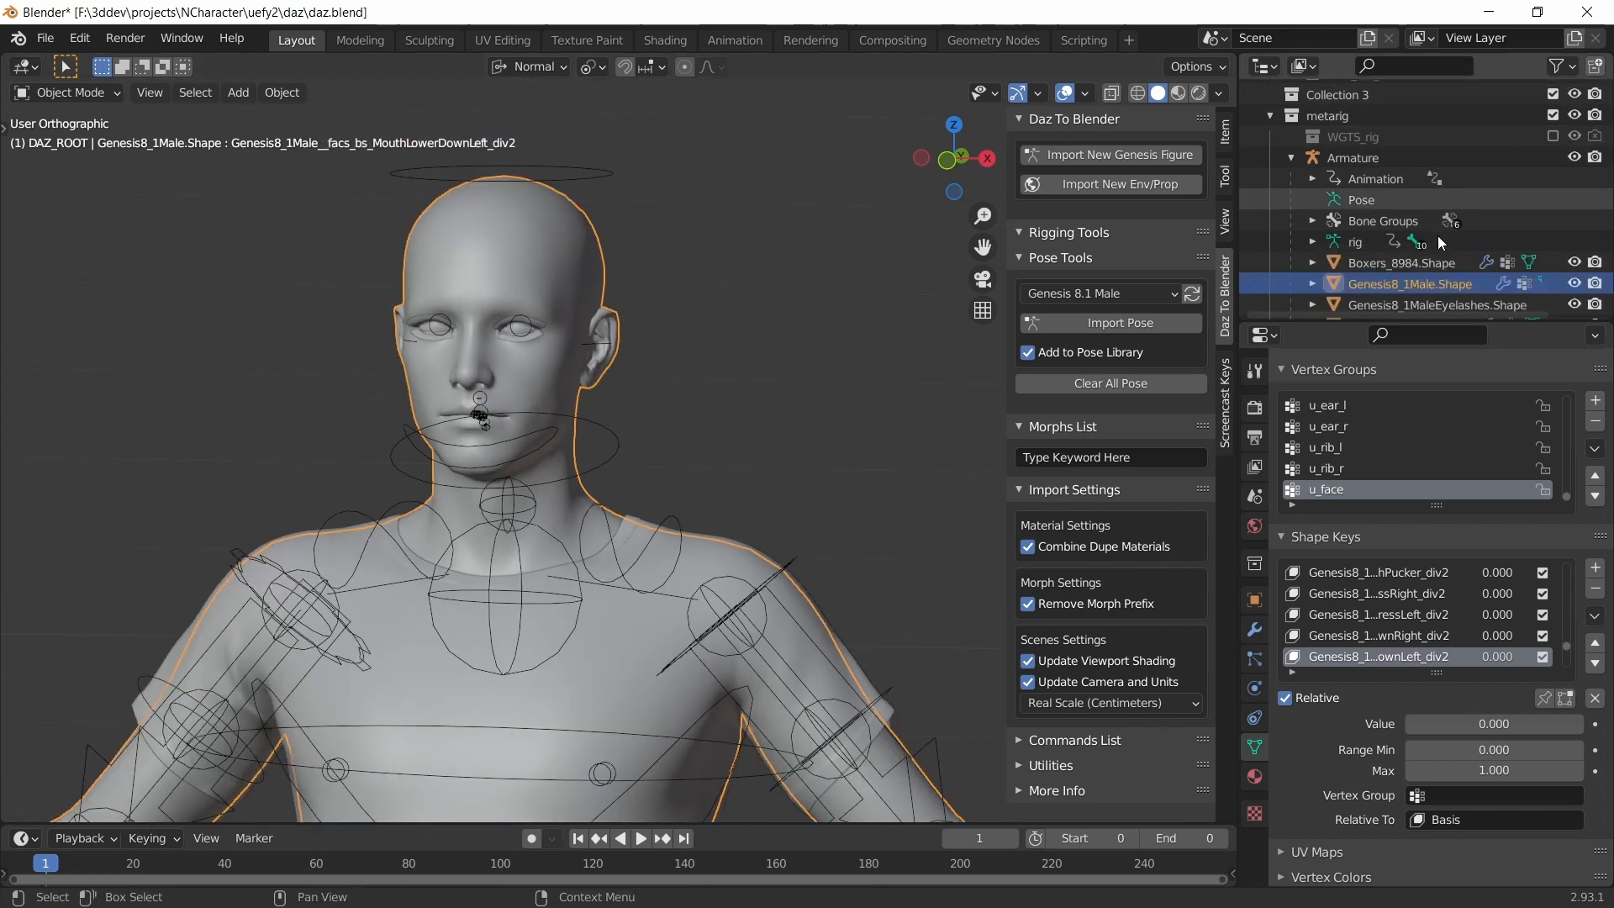
scroll(1429, 233, "down", 3)
left_click(1375, 199)
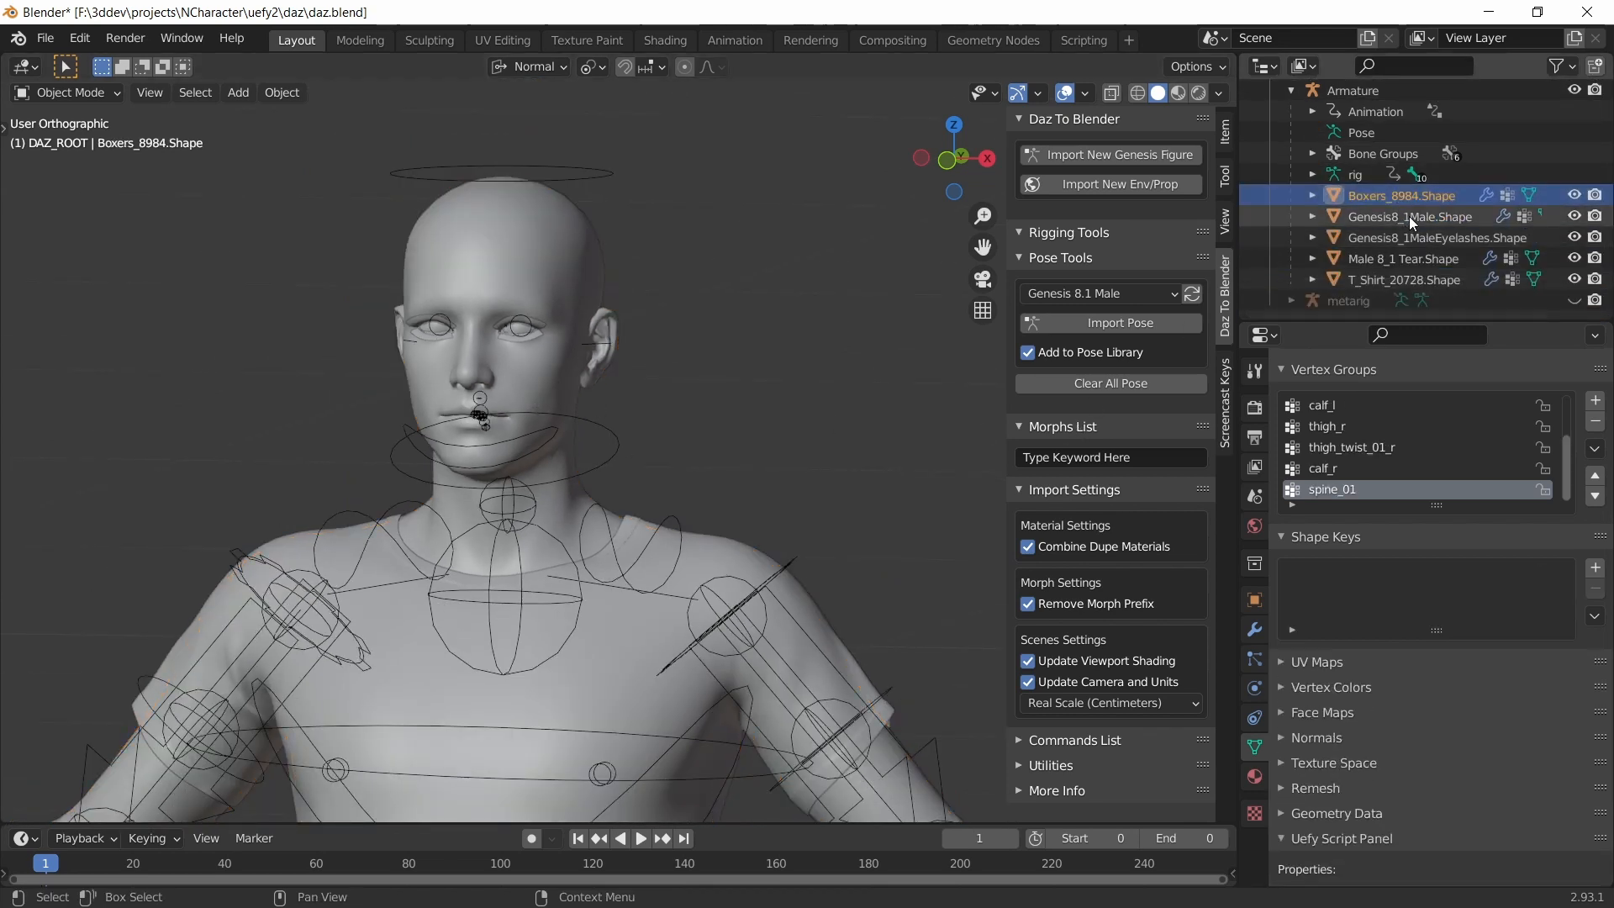
left_click(1386, 216, "ctrl")
left_click(1398, 236, "ctrl")
left_click(1403, 259, "ctrl")
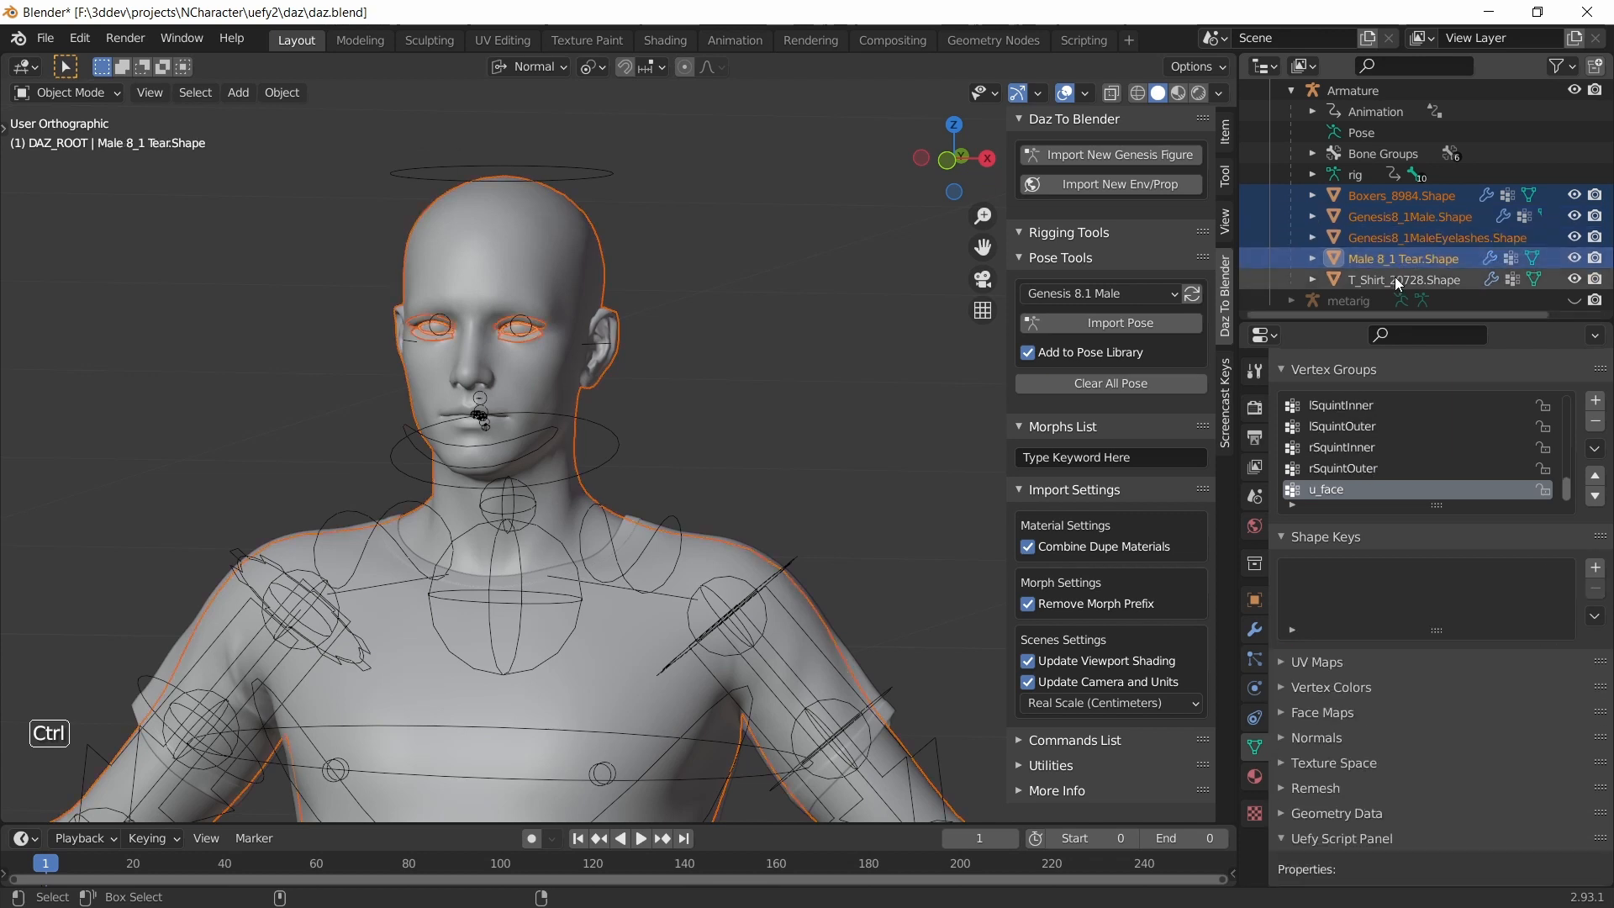
left_click(1394, 276, "ctrl")
scroll(1391, 234, "up", 2)
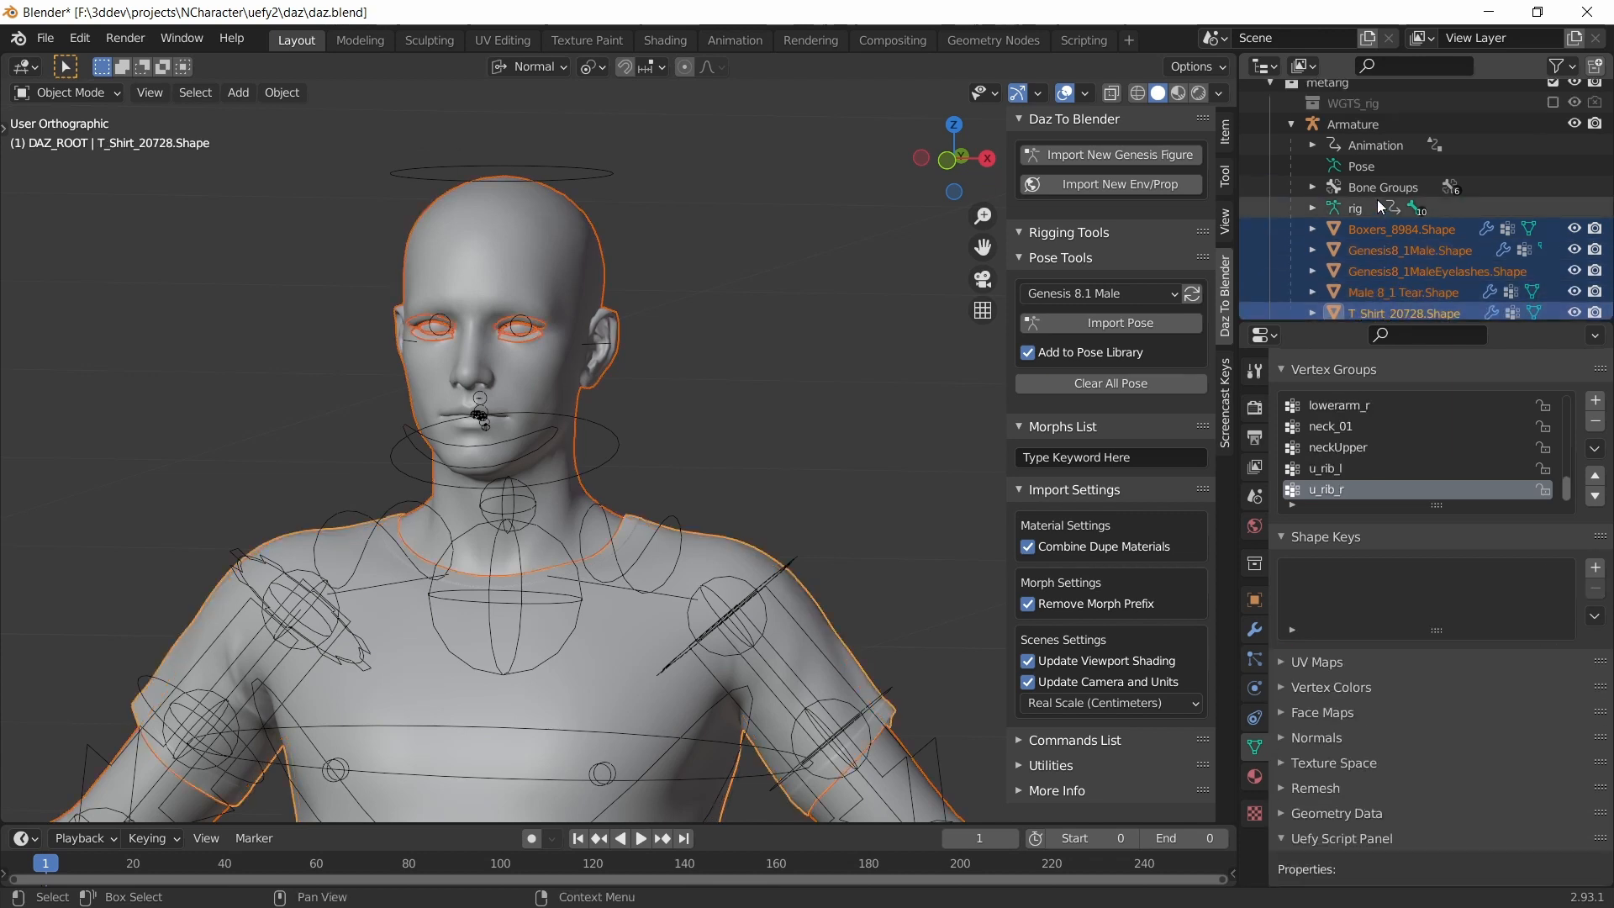
left_click(1345, 122, "ctrl")
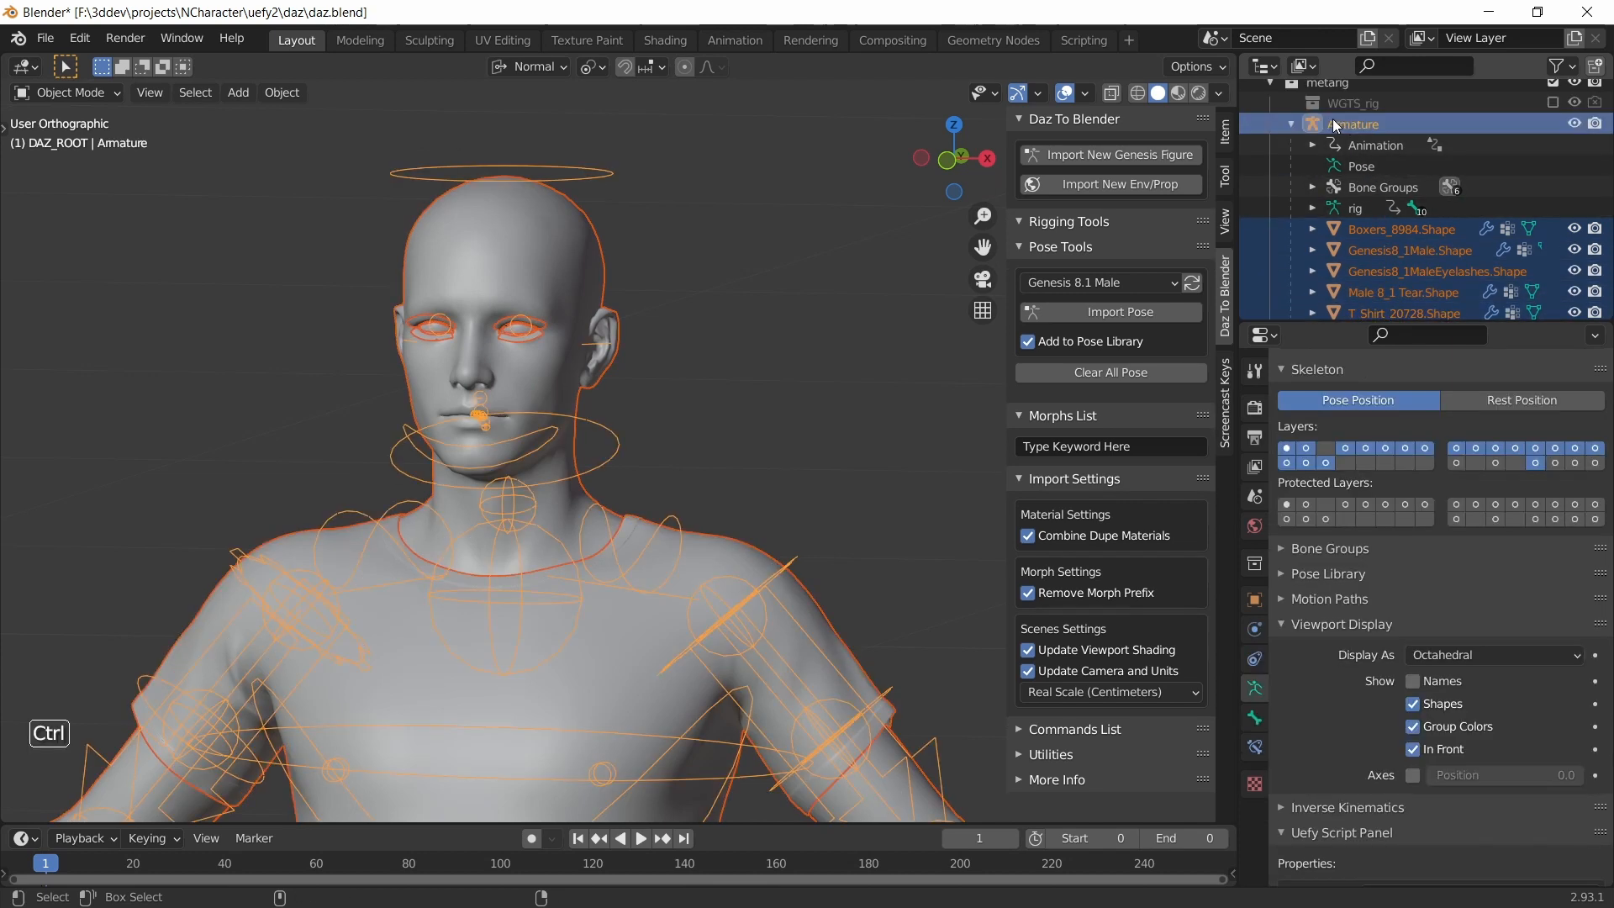
- Set up an FBX export limited to the selected objects, with Apply Modifiers turned off in the geometry options
left_click(46, 37)
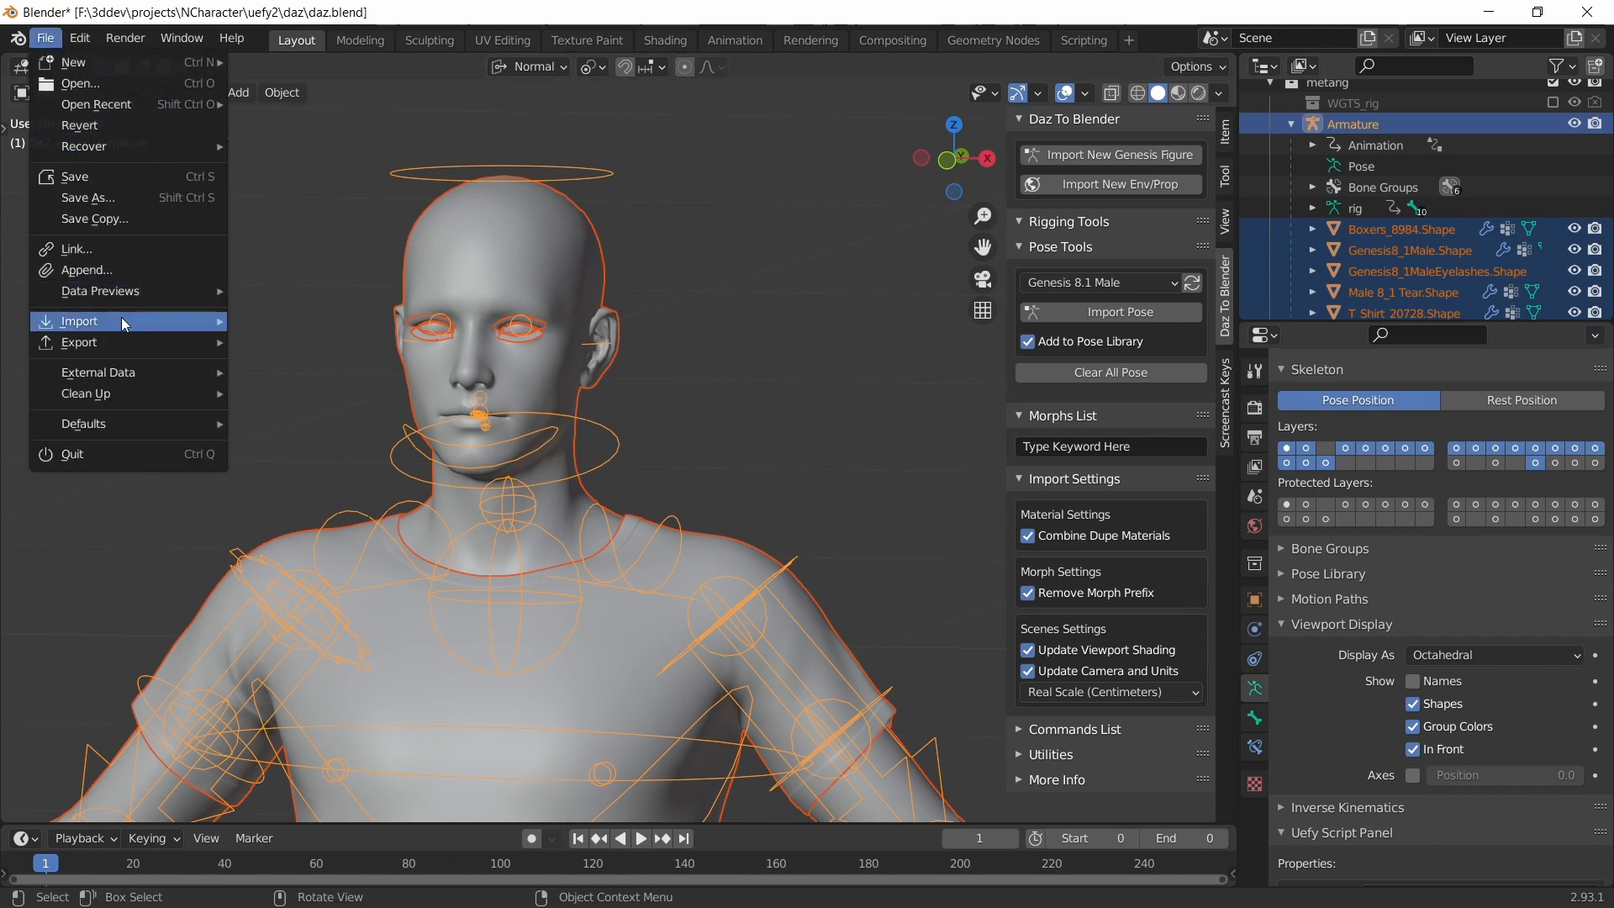
mouse_move(133, 342)
left_click(343, 505)
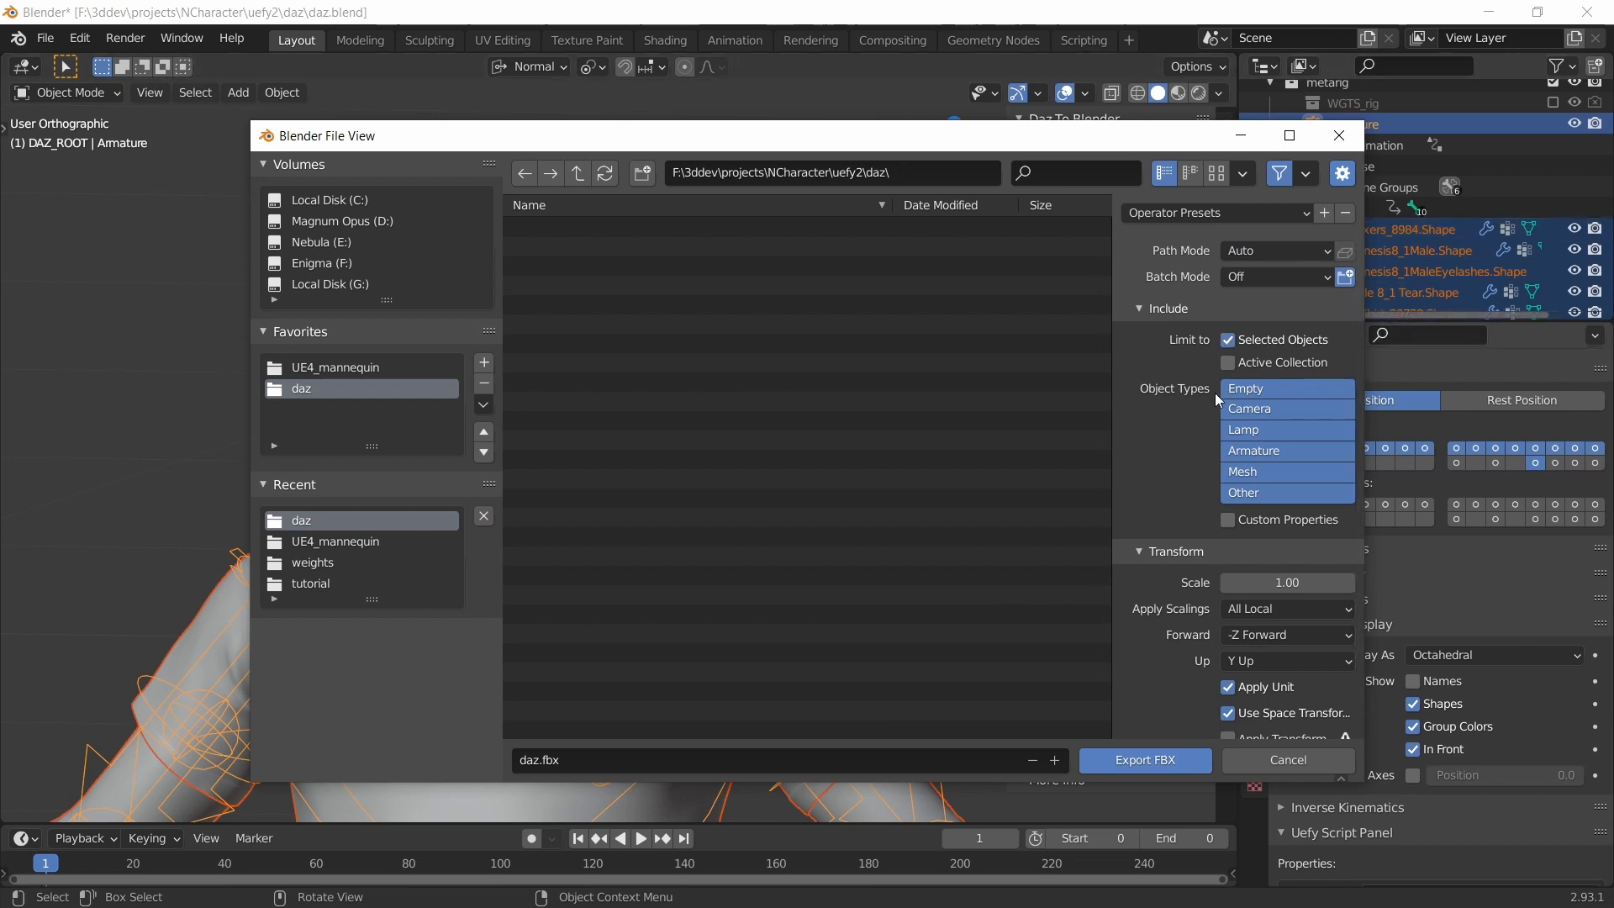
scroll(1202, 534, "down", 2)
scroll(1202, 540, "down", 1)
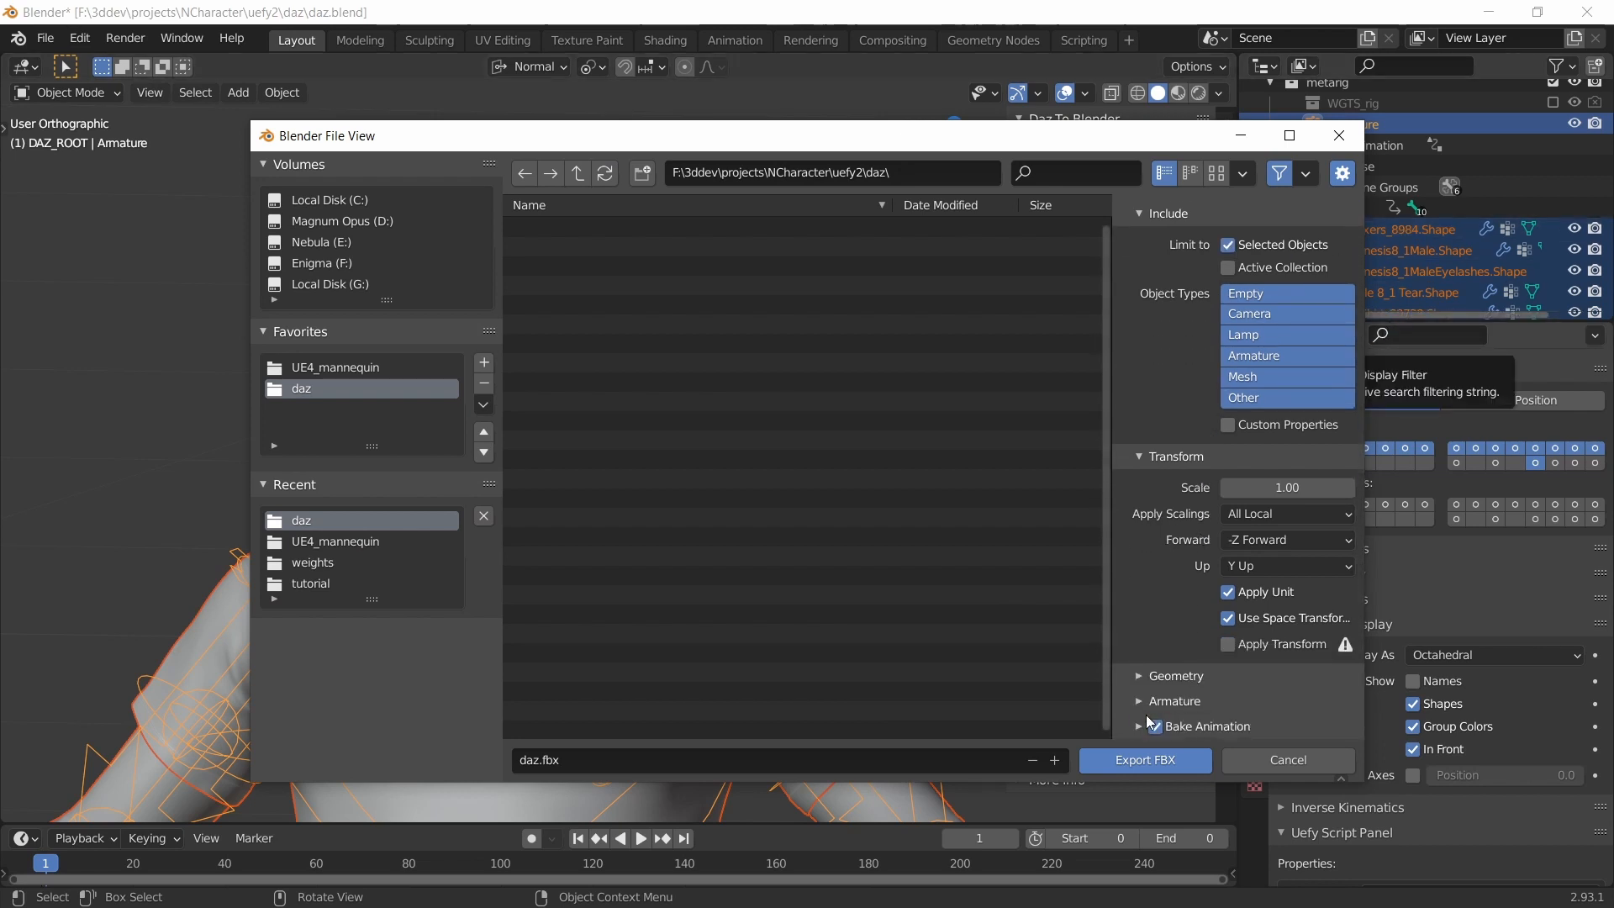
left_click(1140, 678)
scroll(1197, 659, "down", 4)
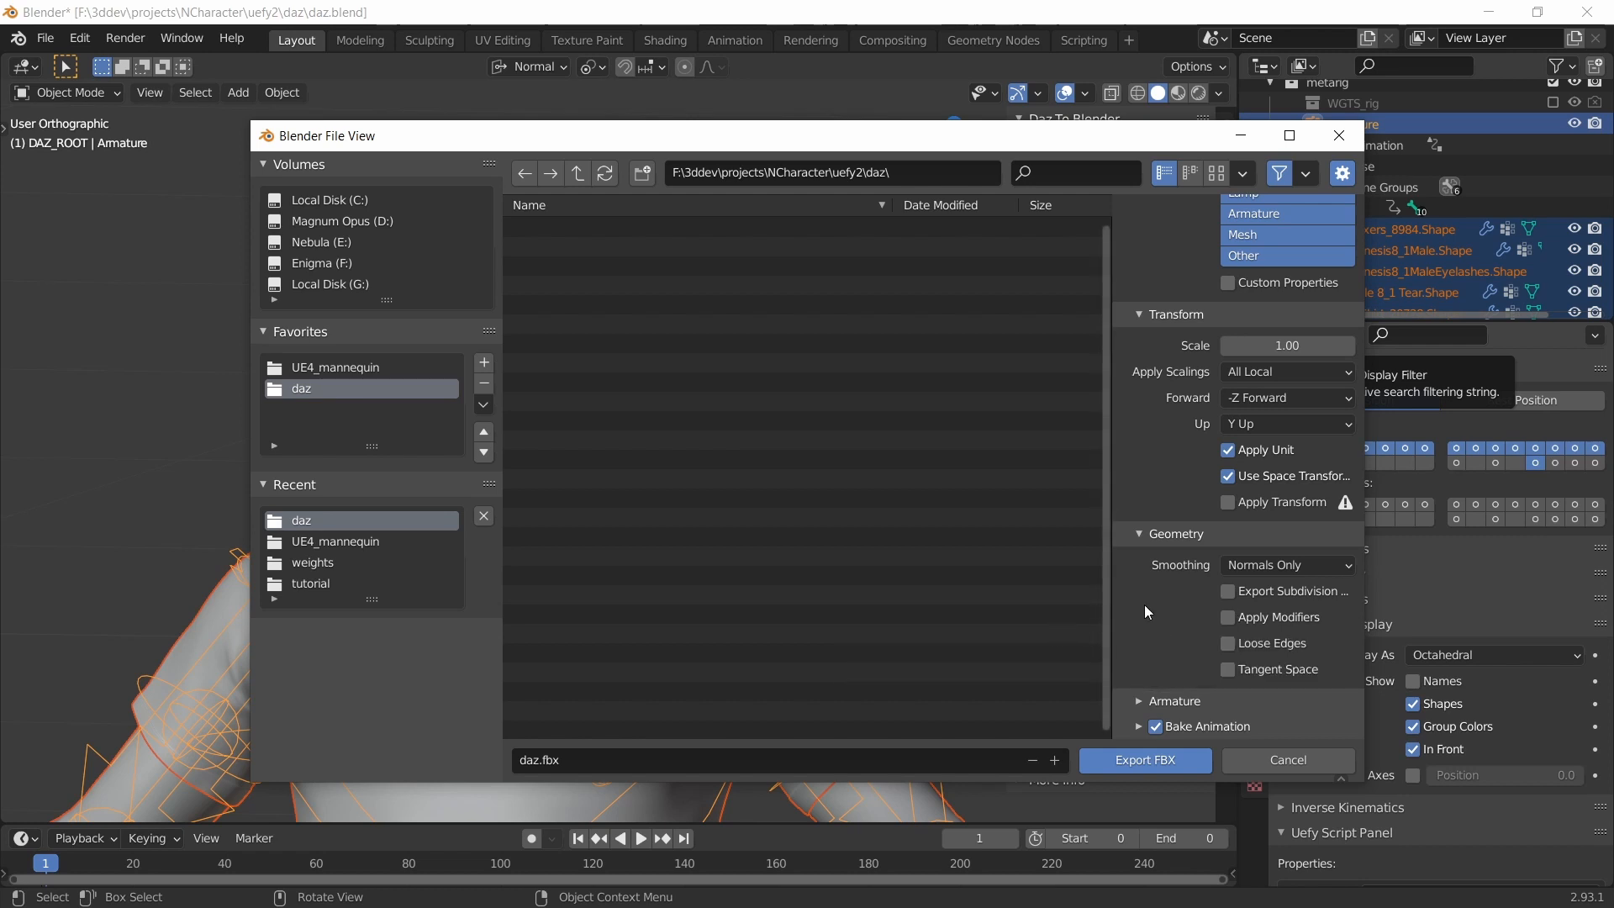
- Export daz.fbx with Only Deform Bones on and Add Leaf Bones and Bake Animation off, and save the Blender file
left_click(1127, 699)
scroll(1177, 655, "down", 4)
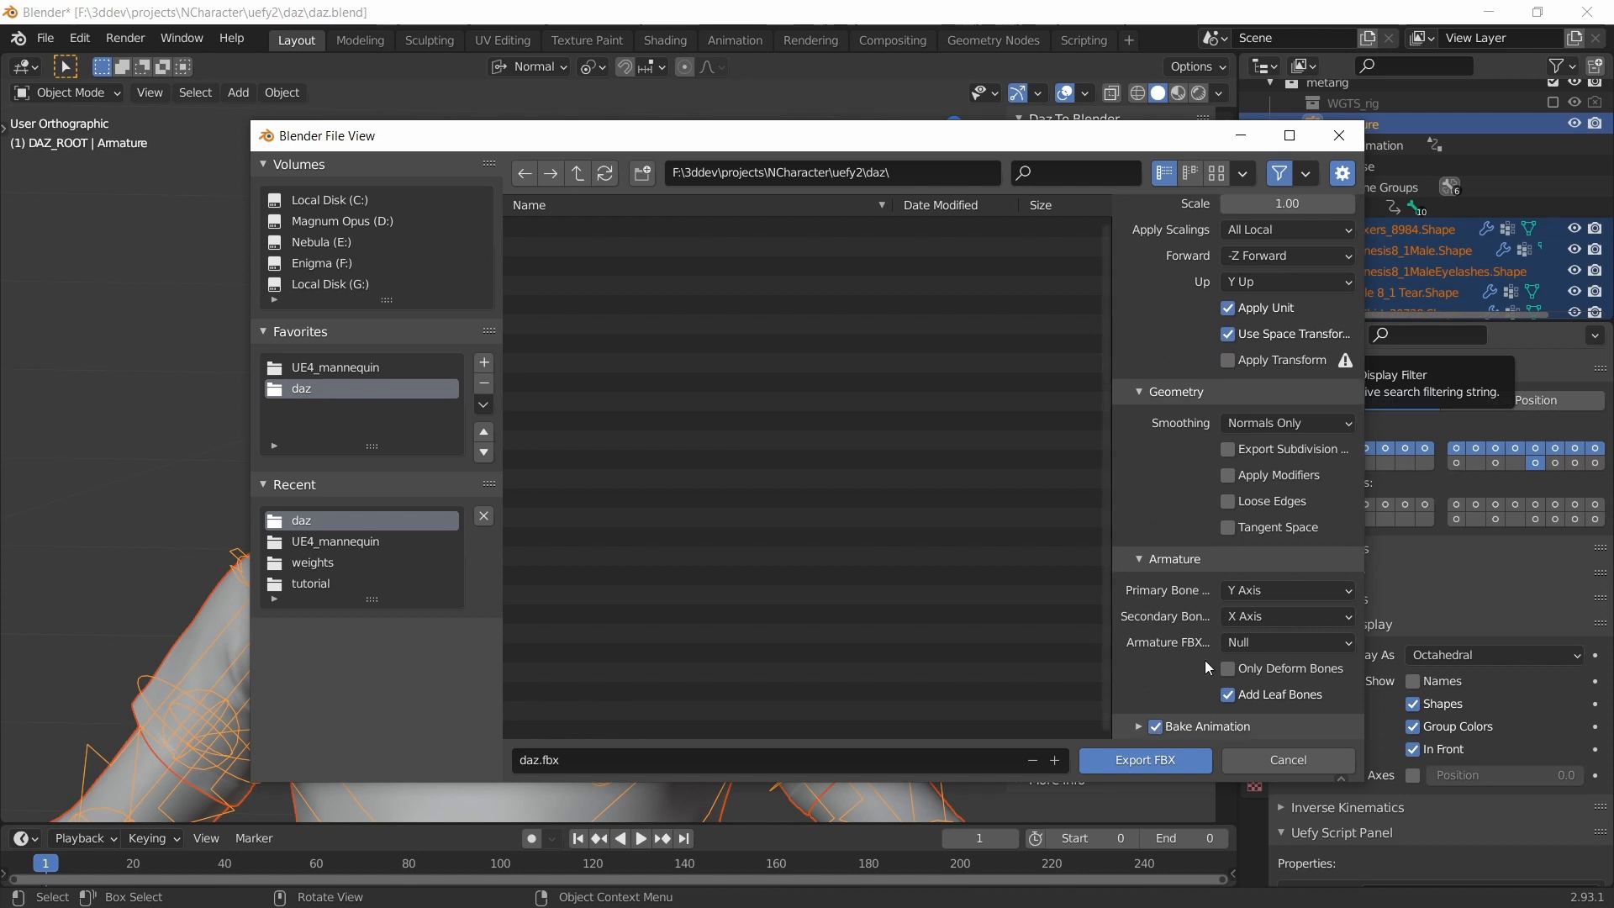
left_click(1224, 671)
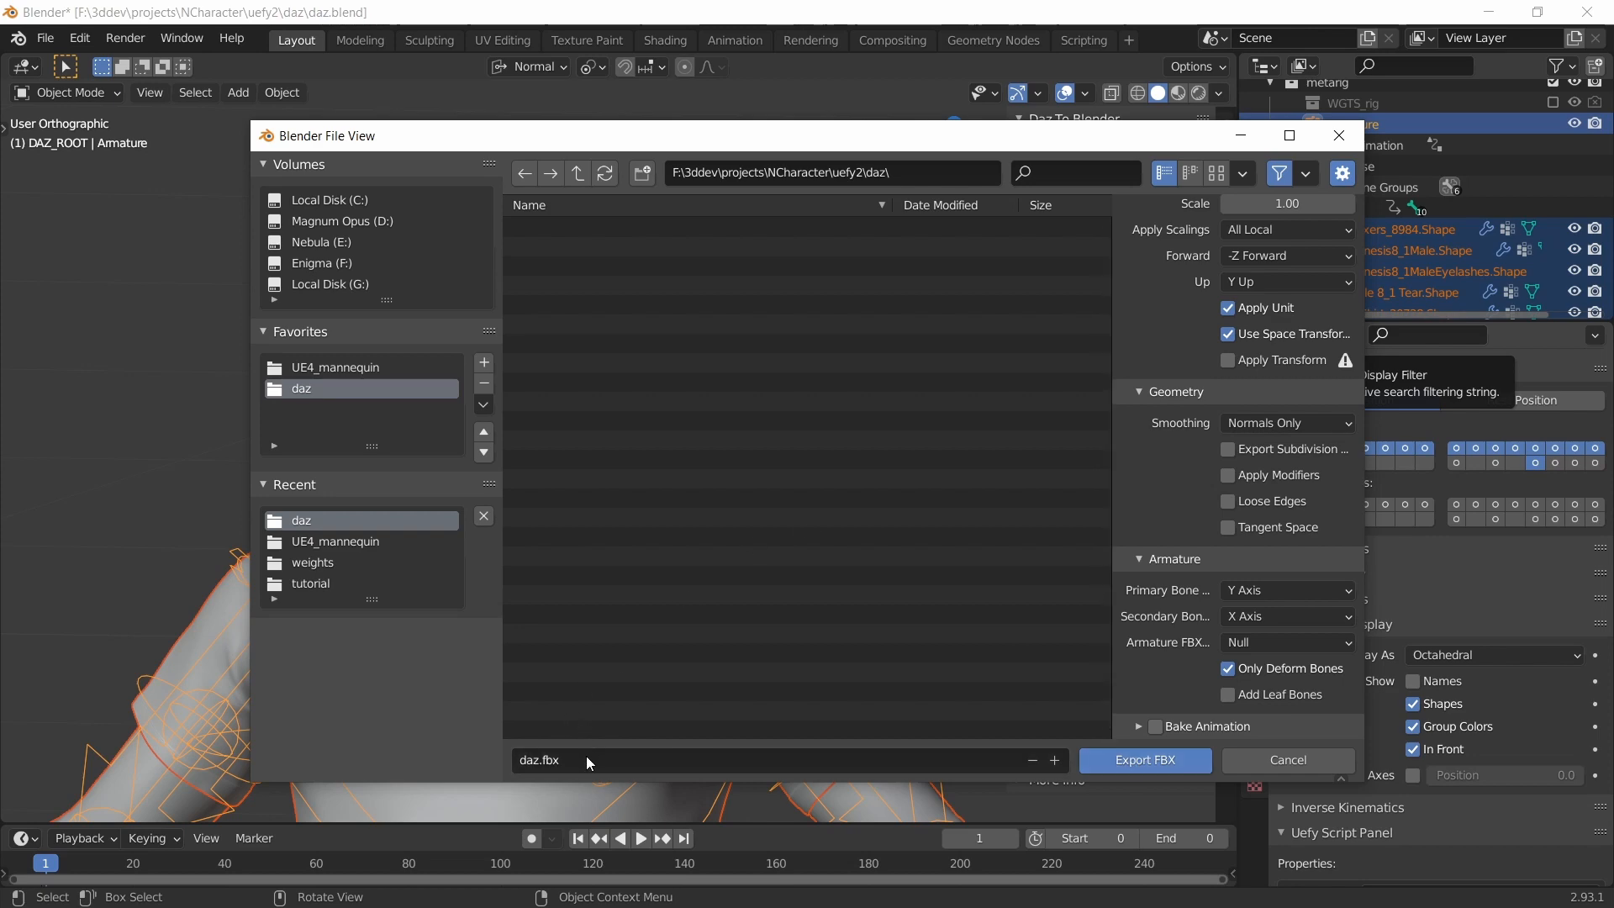
left_click(1126, 760)
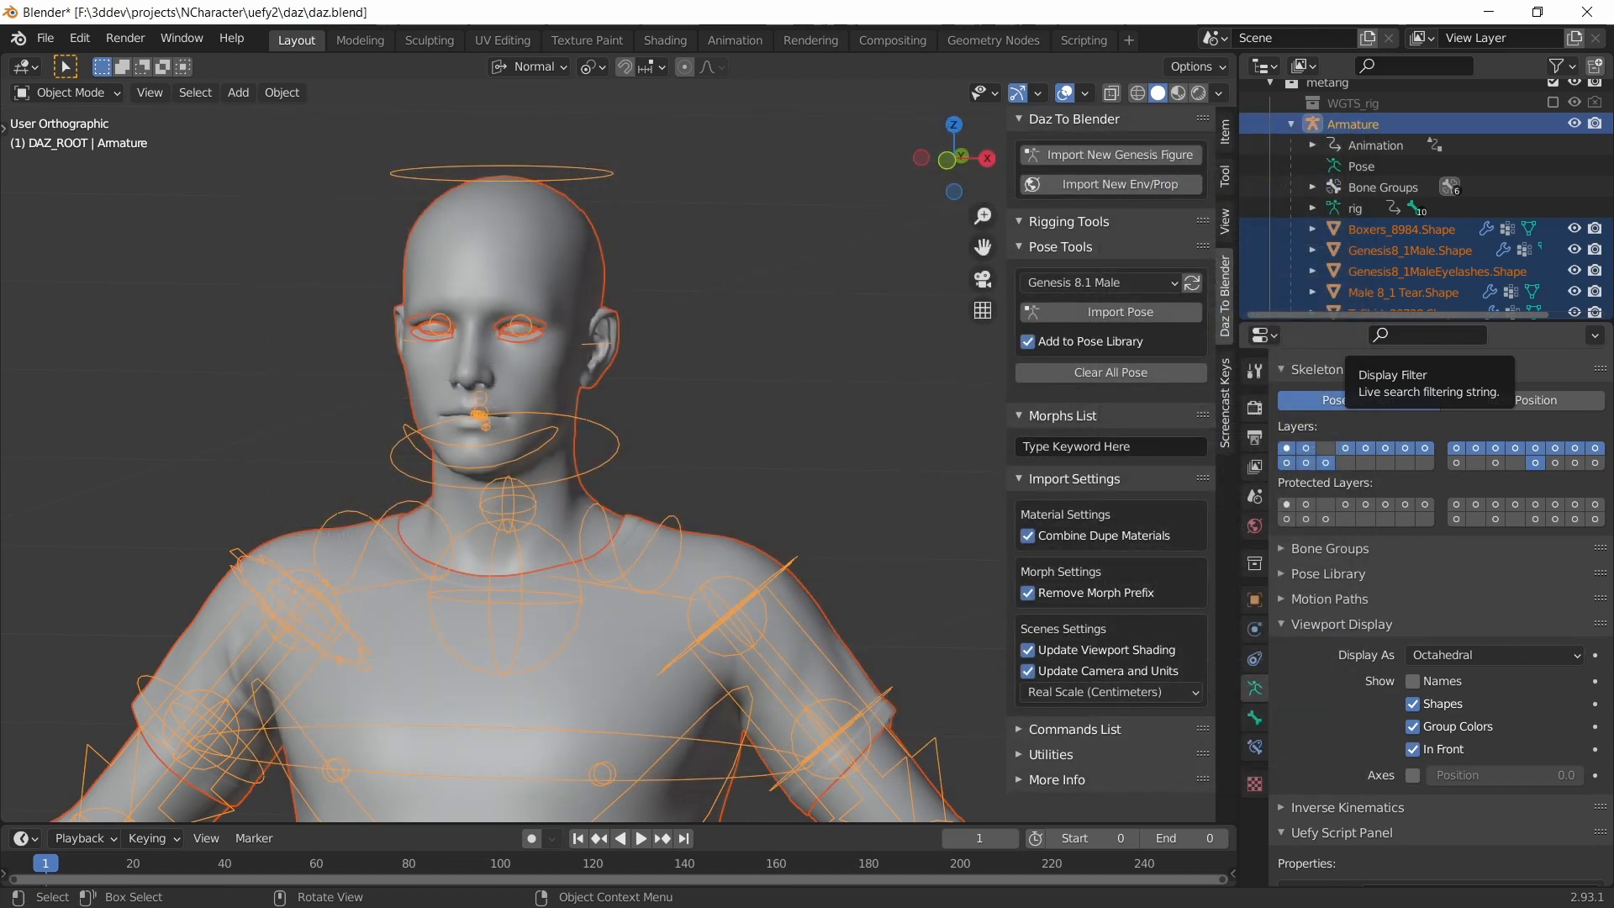
key("ctrl+s")
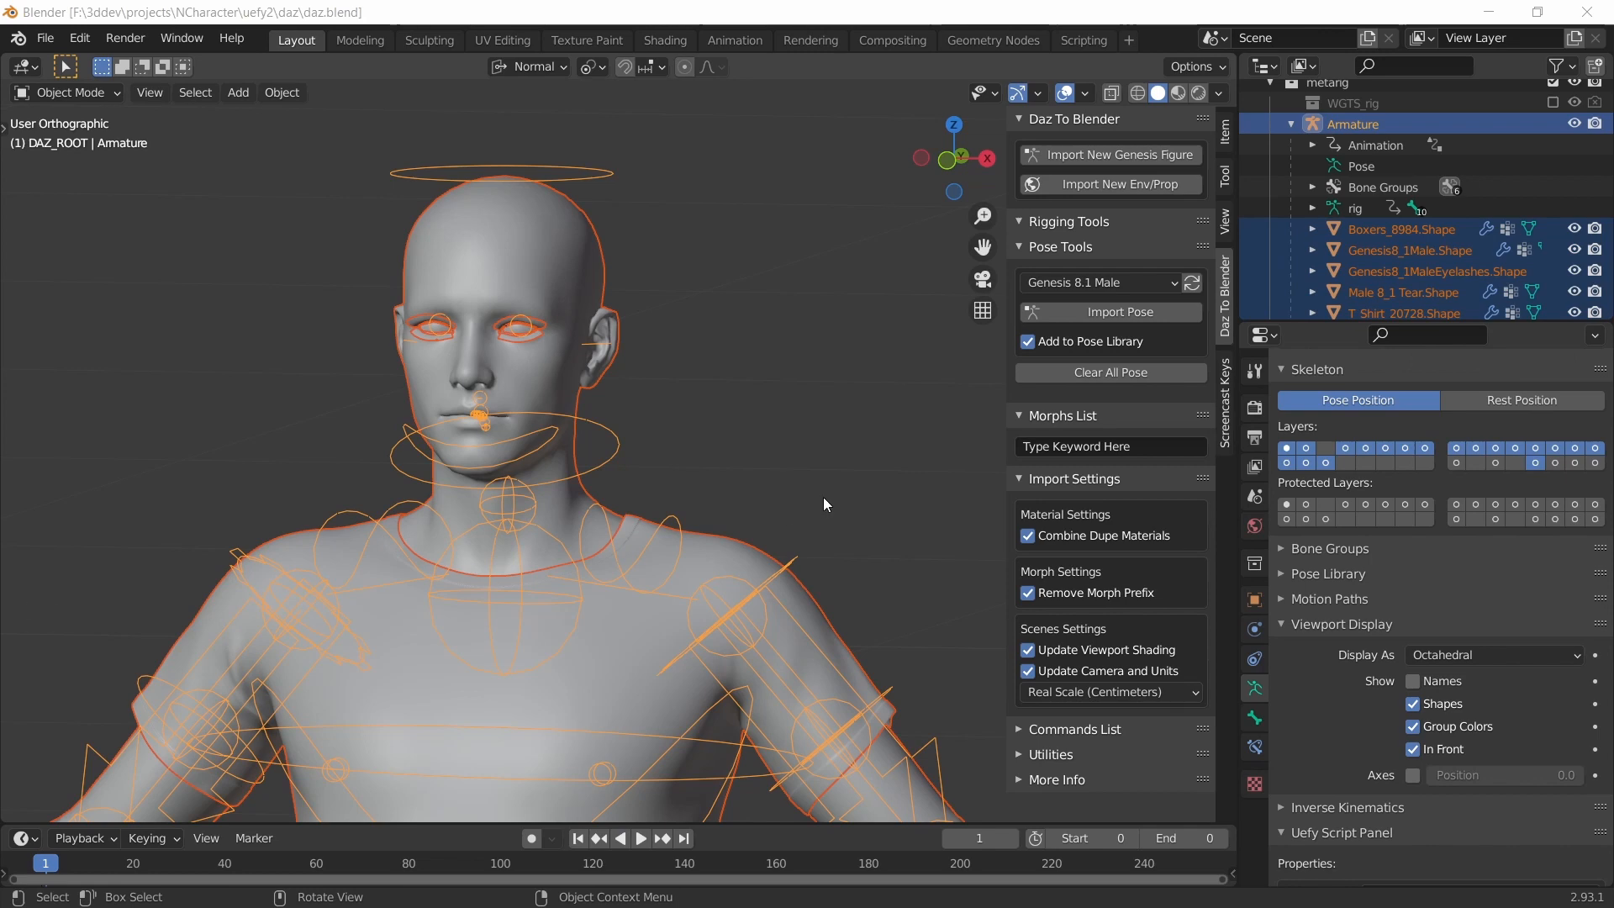
- Apply Uefy's UE Mannequin Rolls to the armature with Move Thigh Twist enabled
scroll(1420, 462, "down", 15)
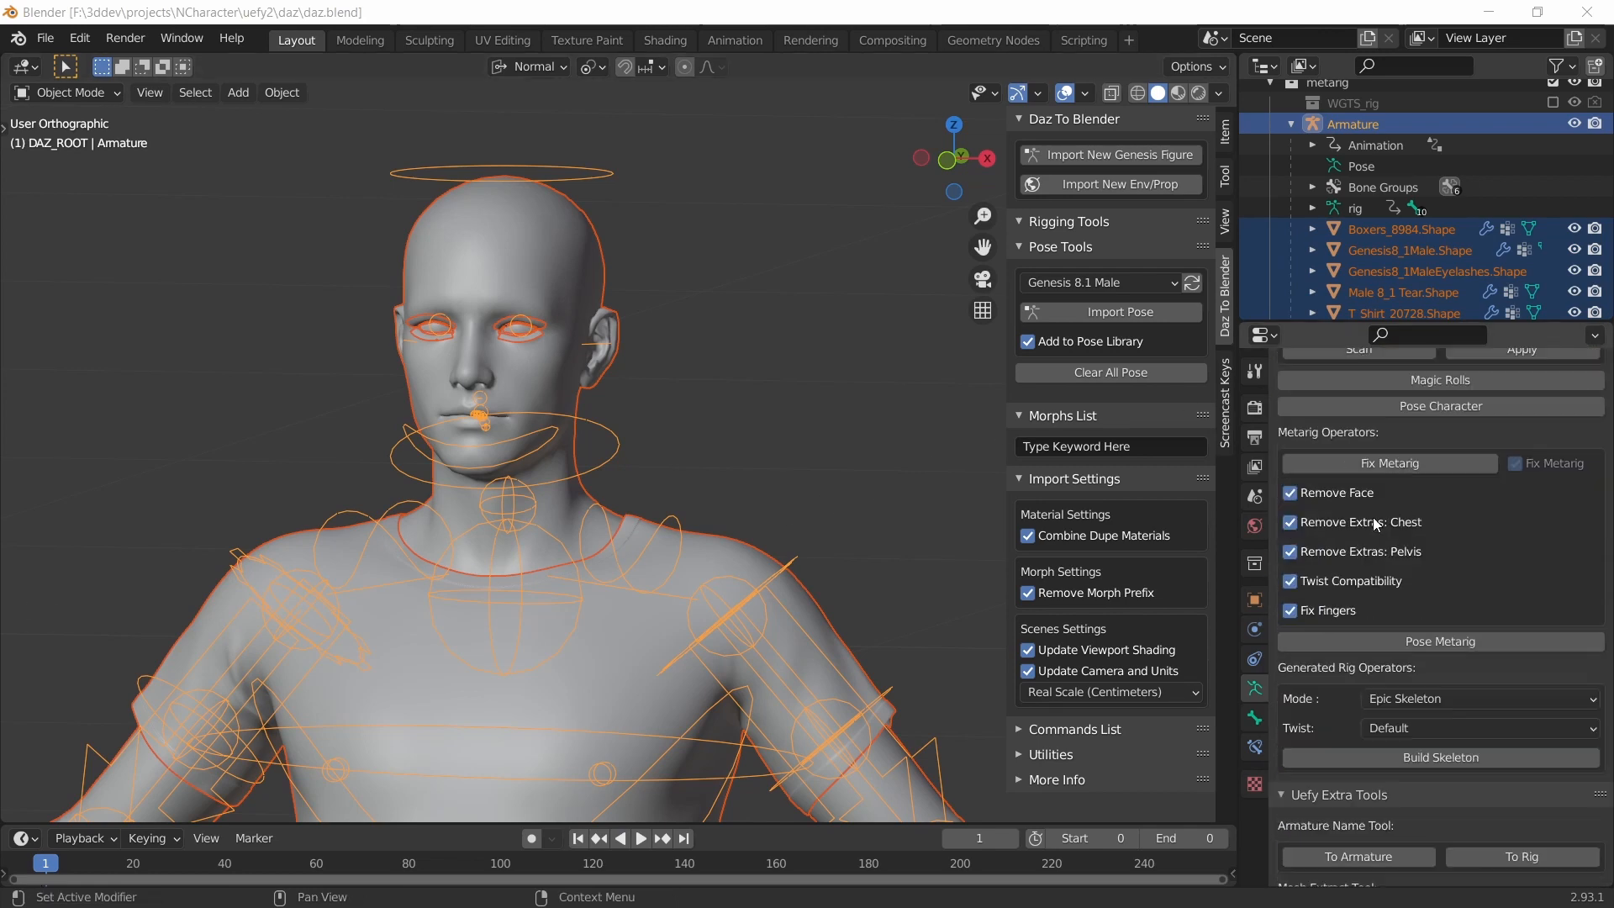
scroll(1374, 523, "down", 20)
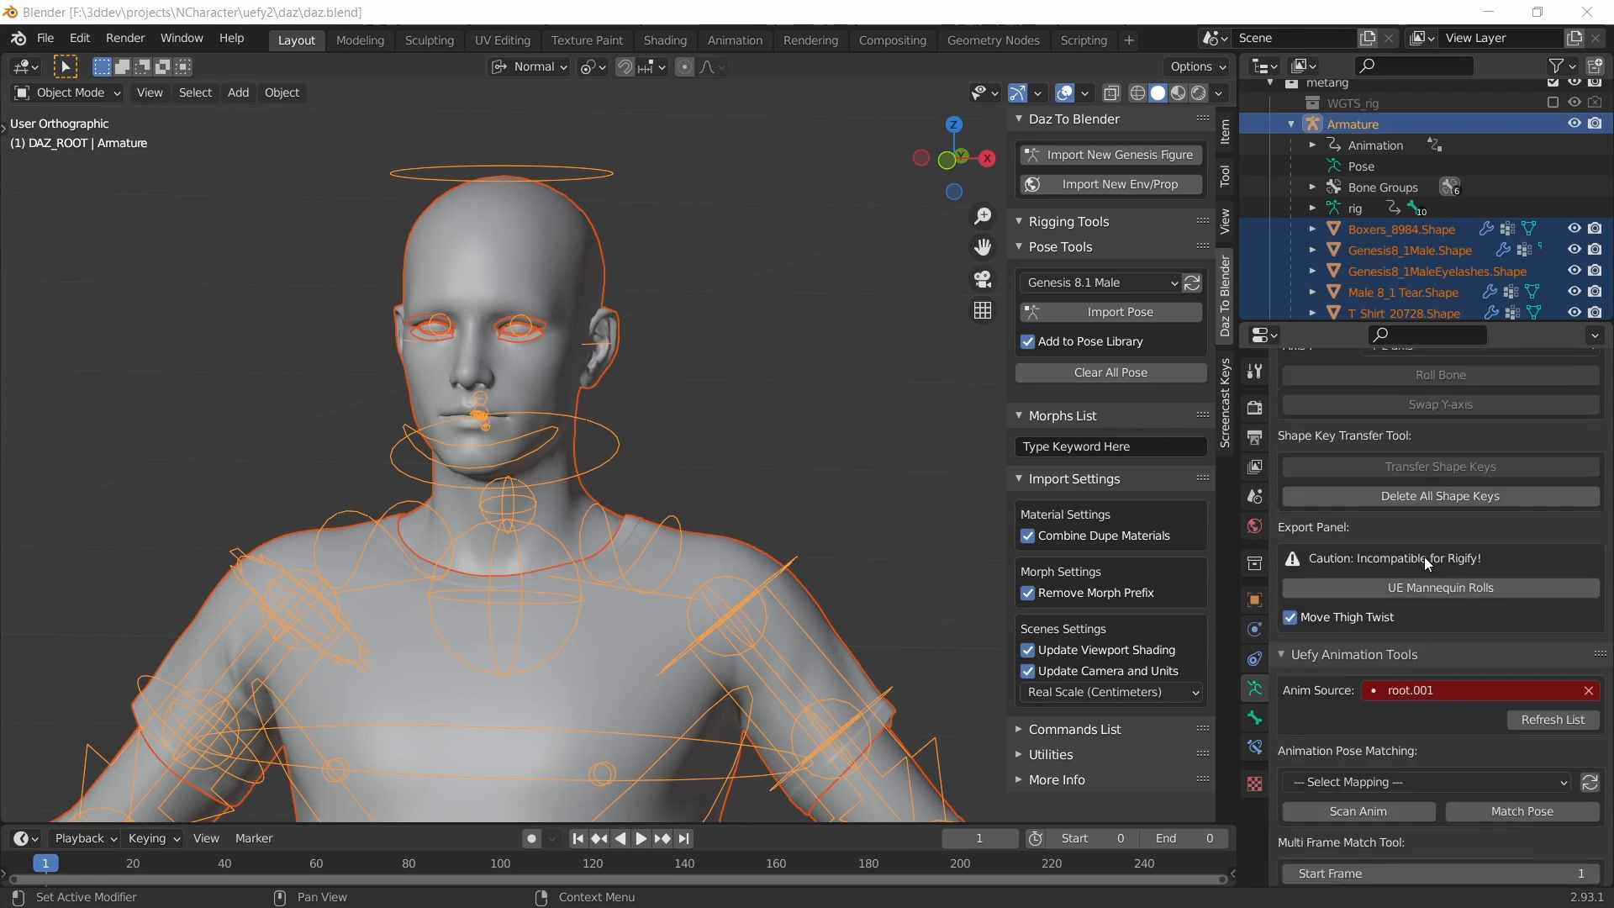
scroll(1425, 556, "down", 4)
scroll(1430, 538, "up", 5)
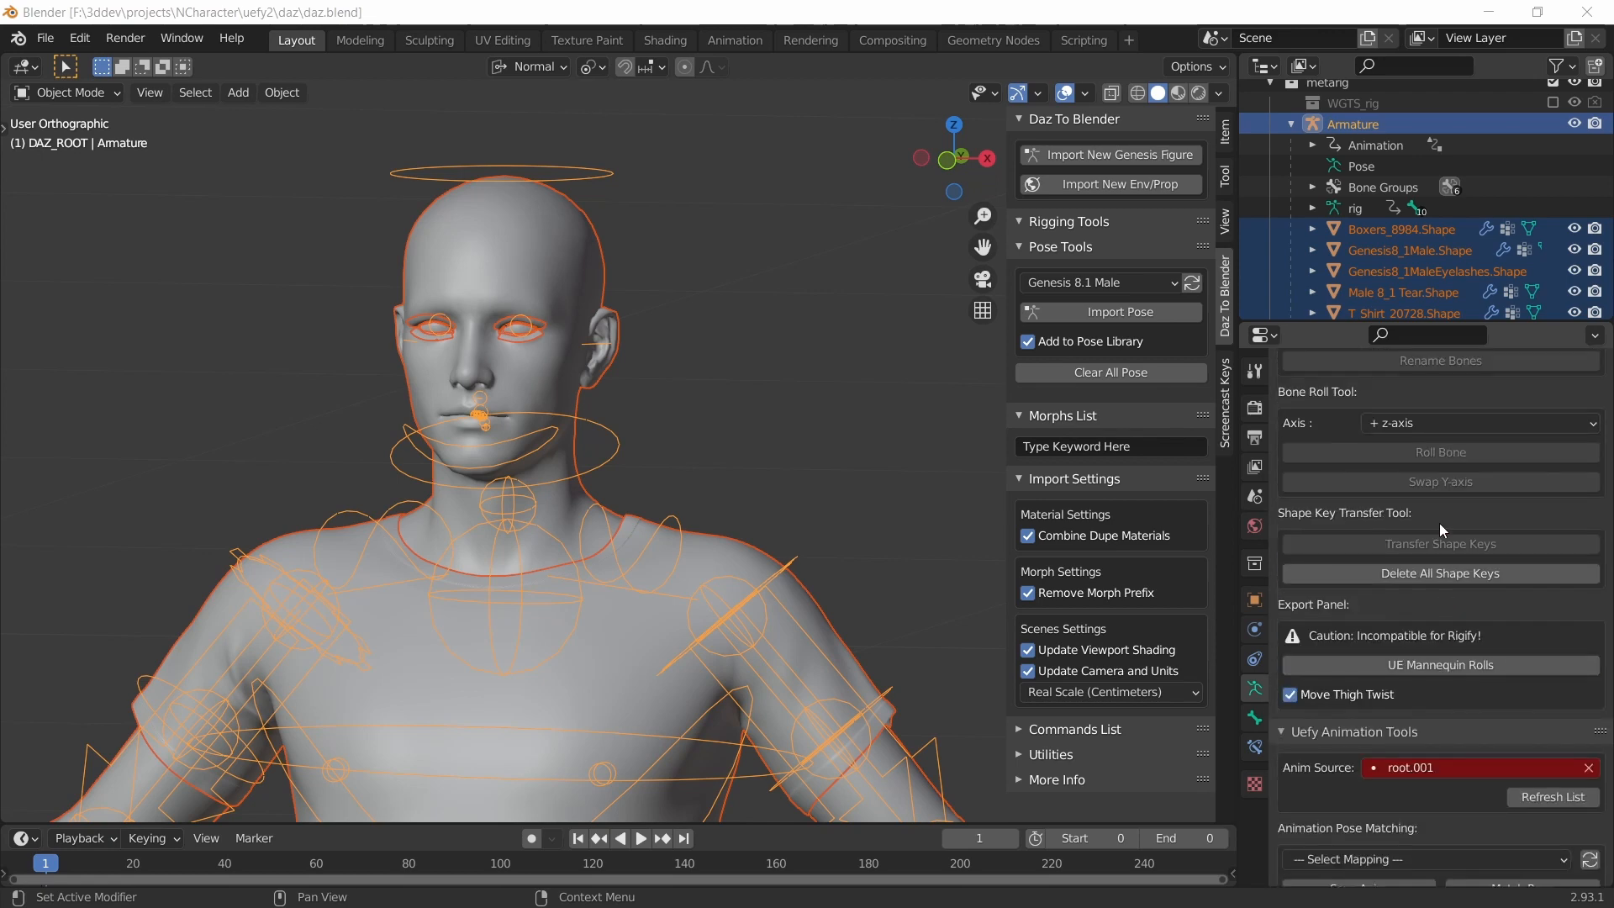
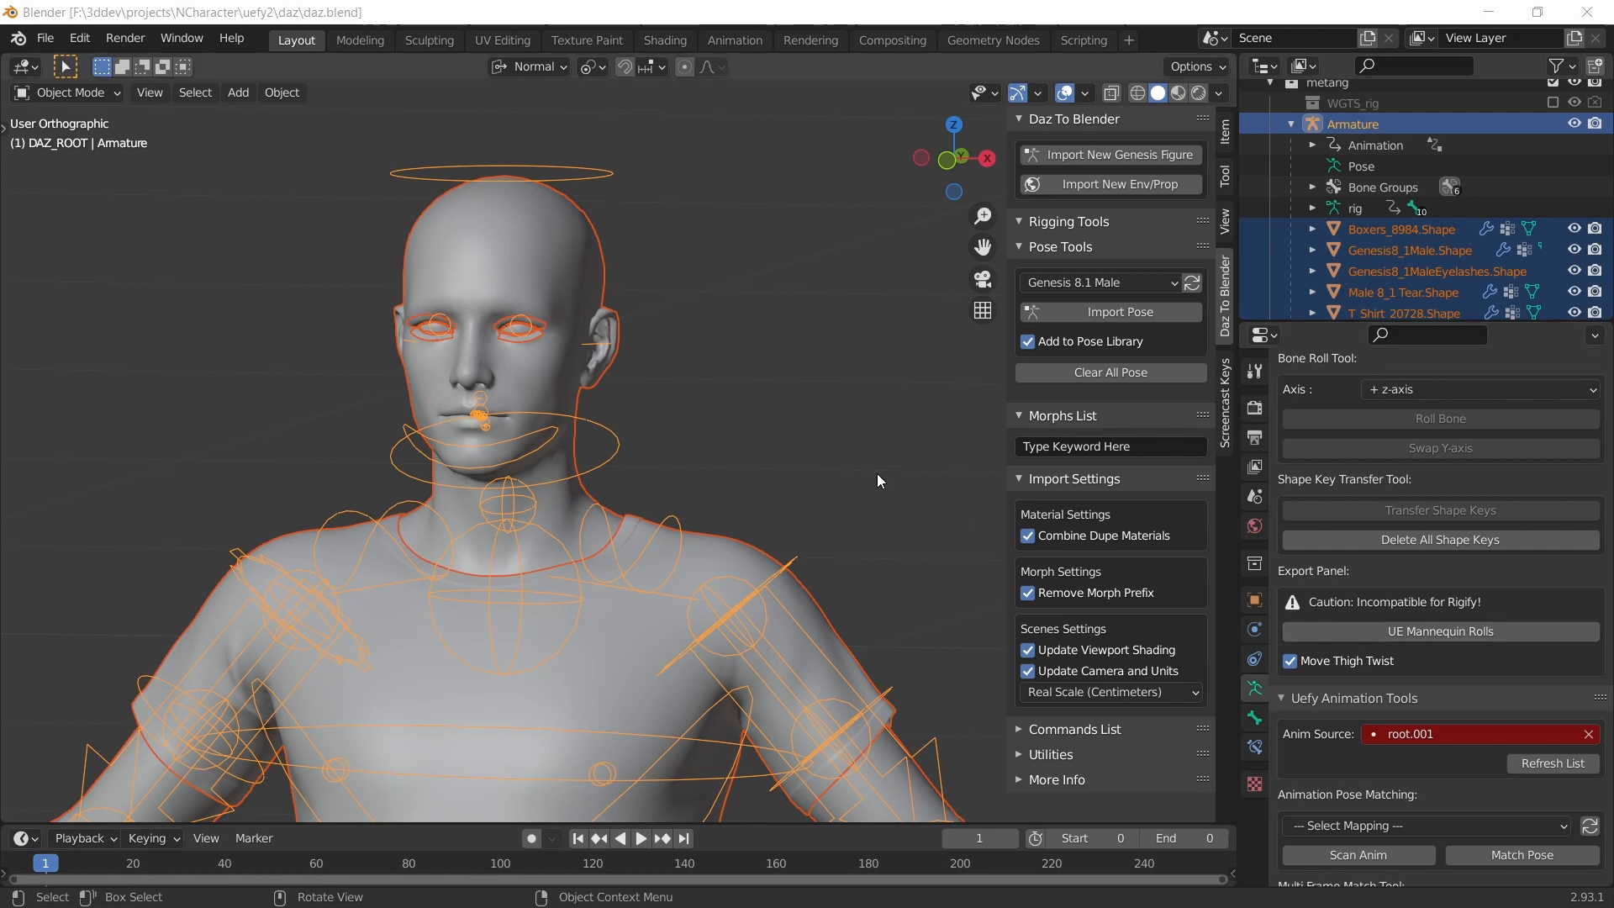
left_click(1441, 630)
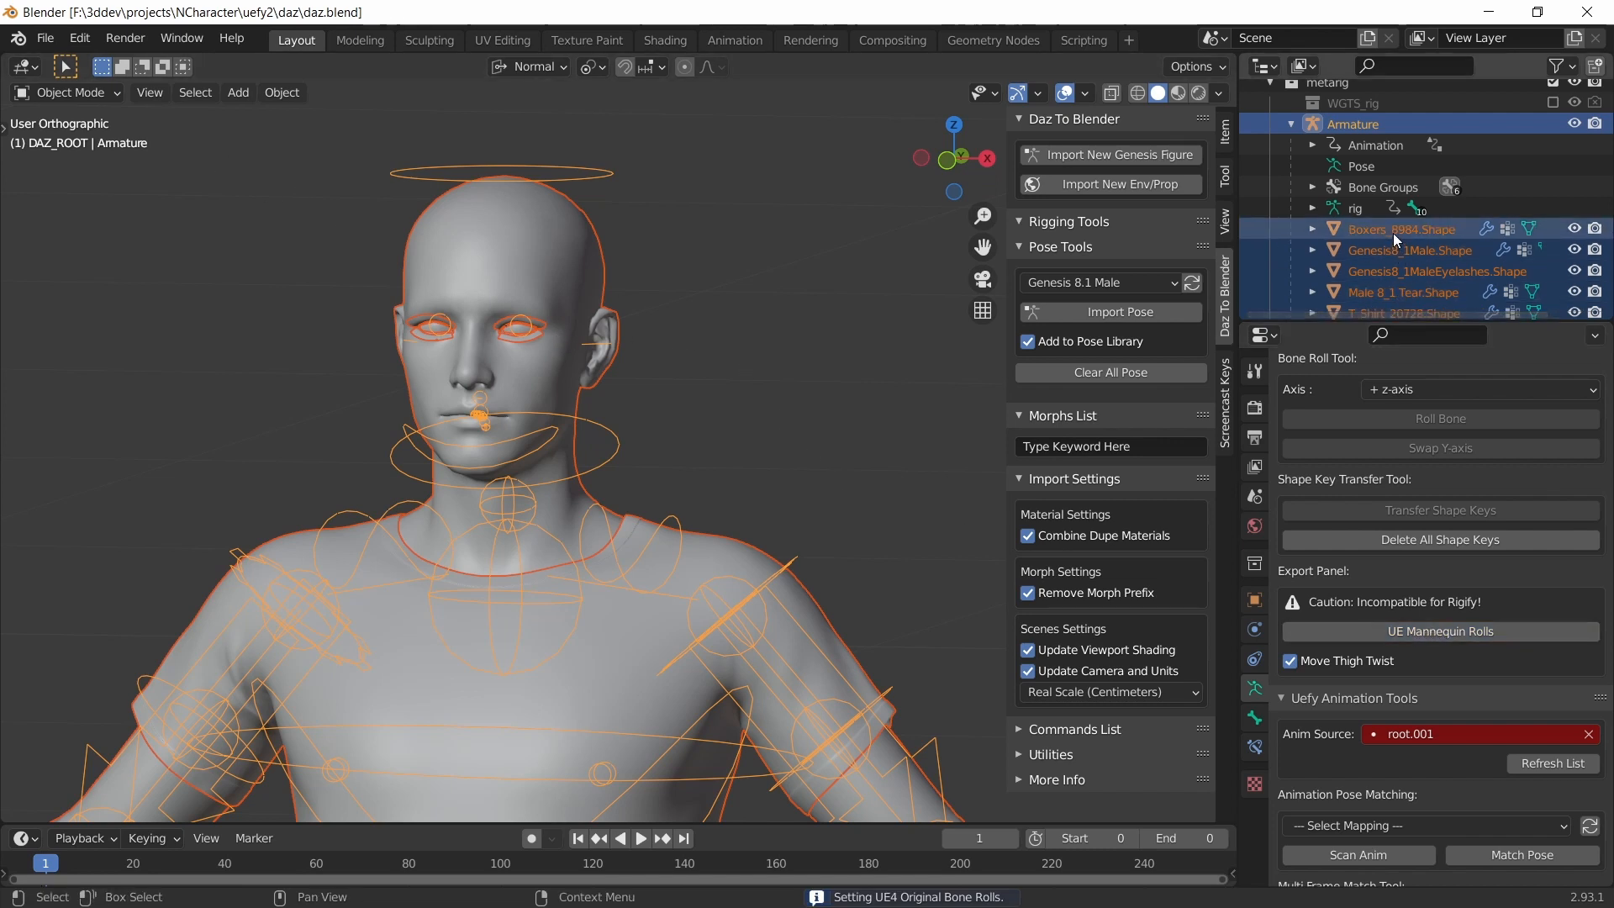
- Set up a second FBX export named daz_ue4.fbx, limited to selected objects and with Apply Modifiers off
left_click(45, 38)
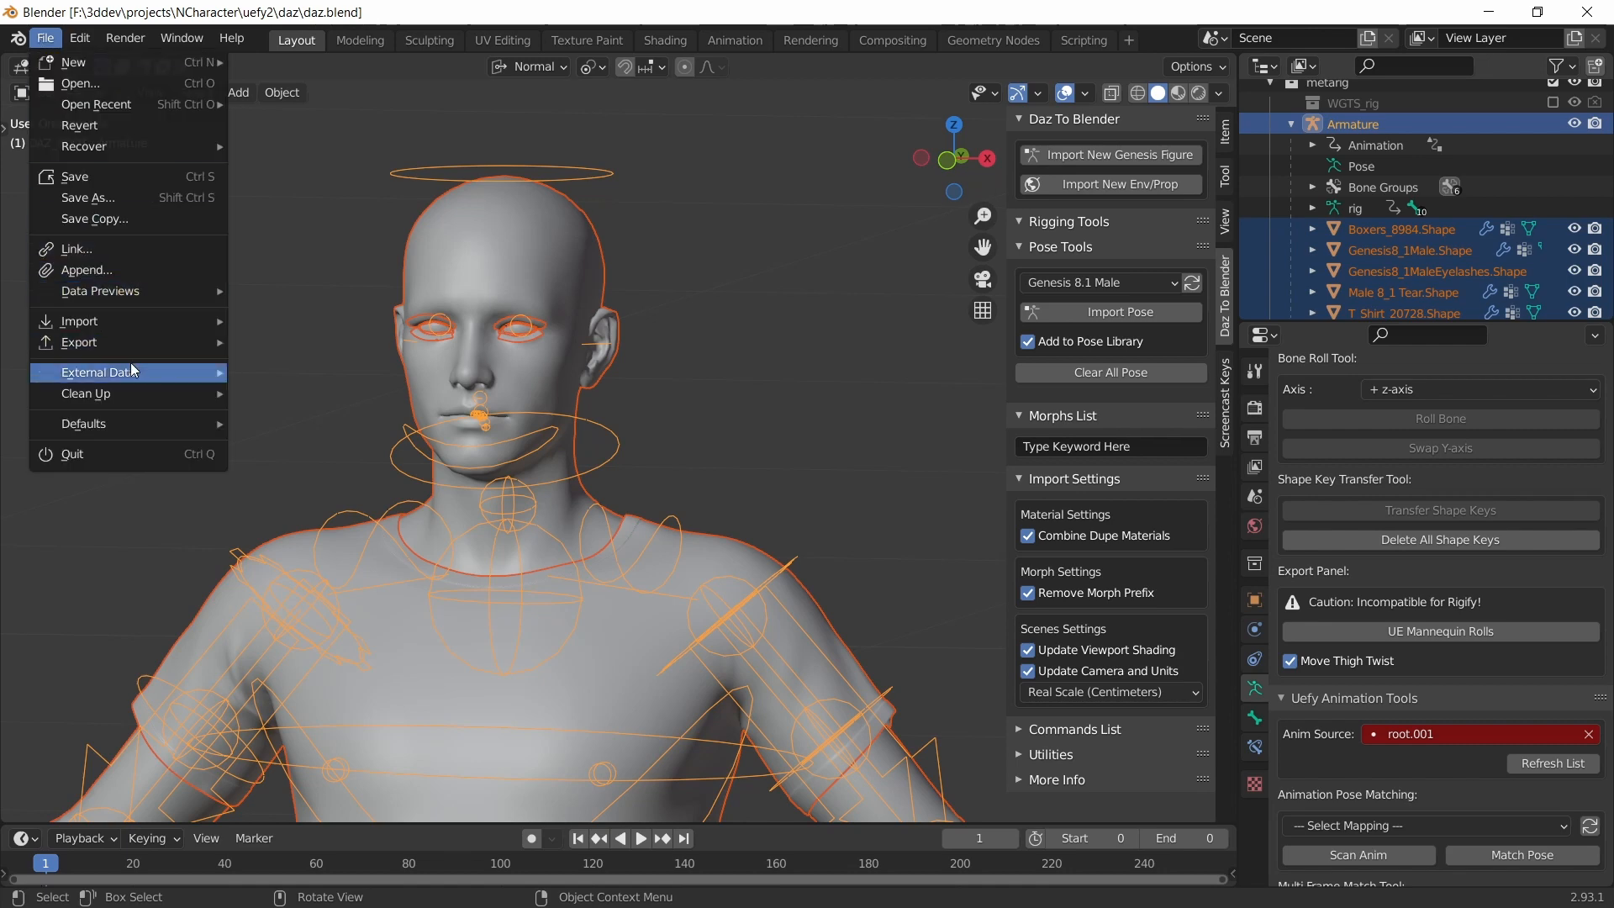
mouse_move(126, 342)
left_click(335, 501)
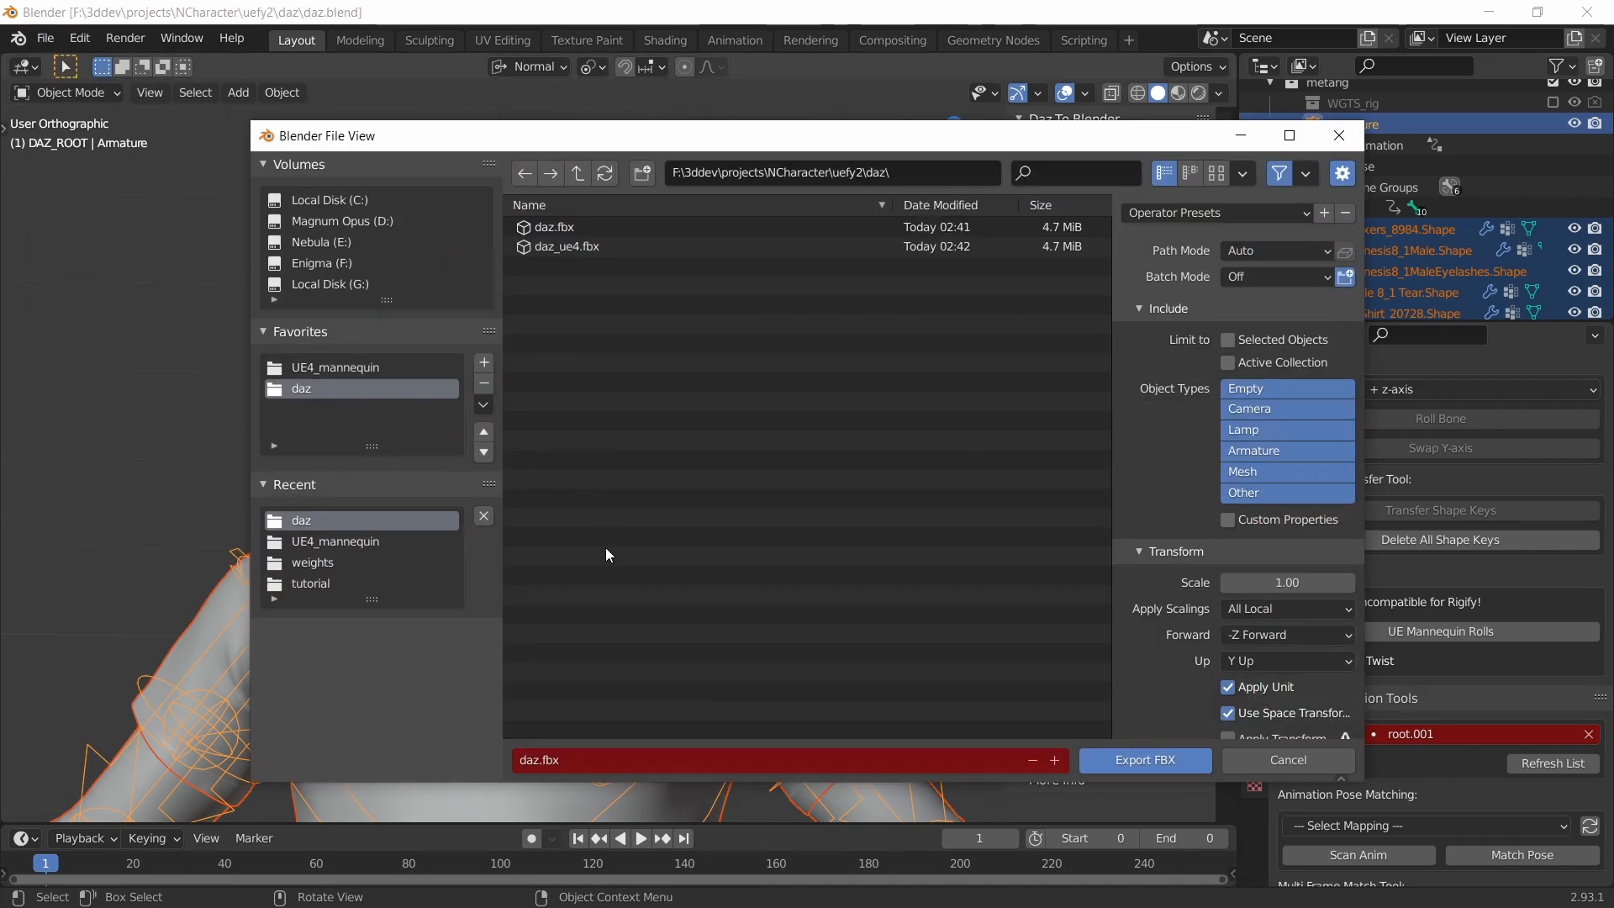
left_click(586, 247)
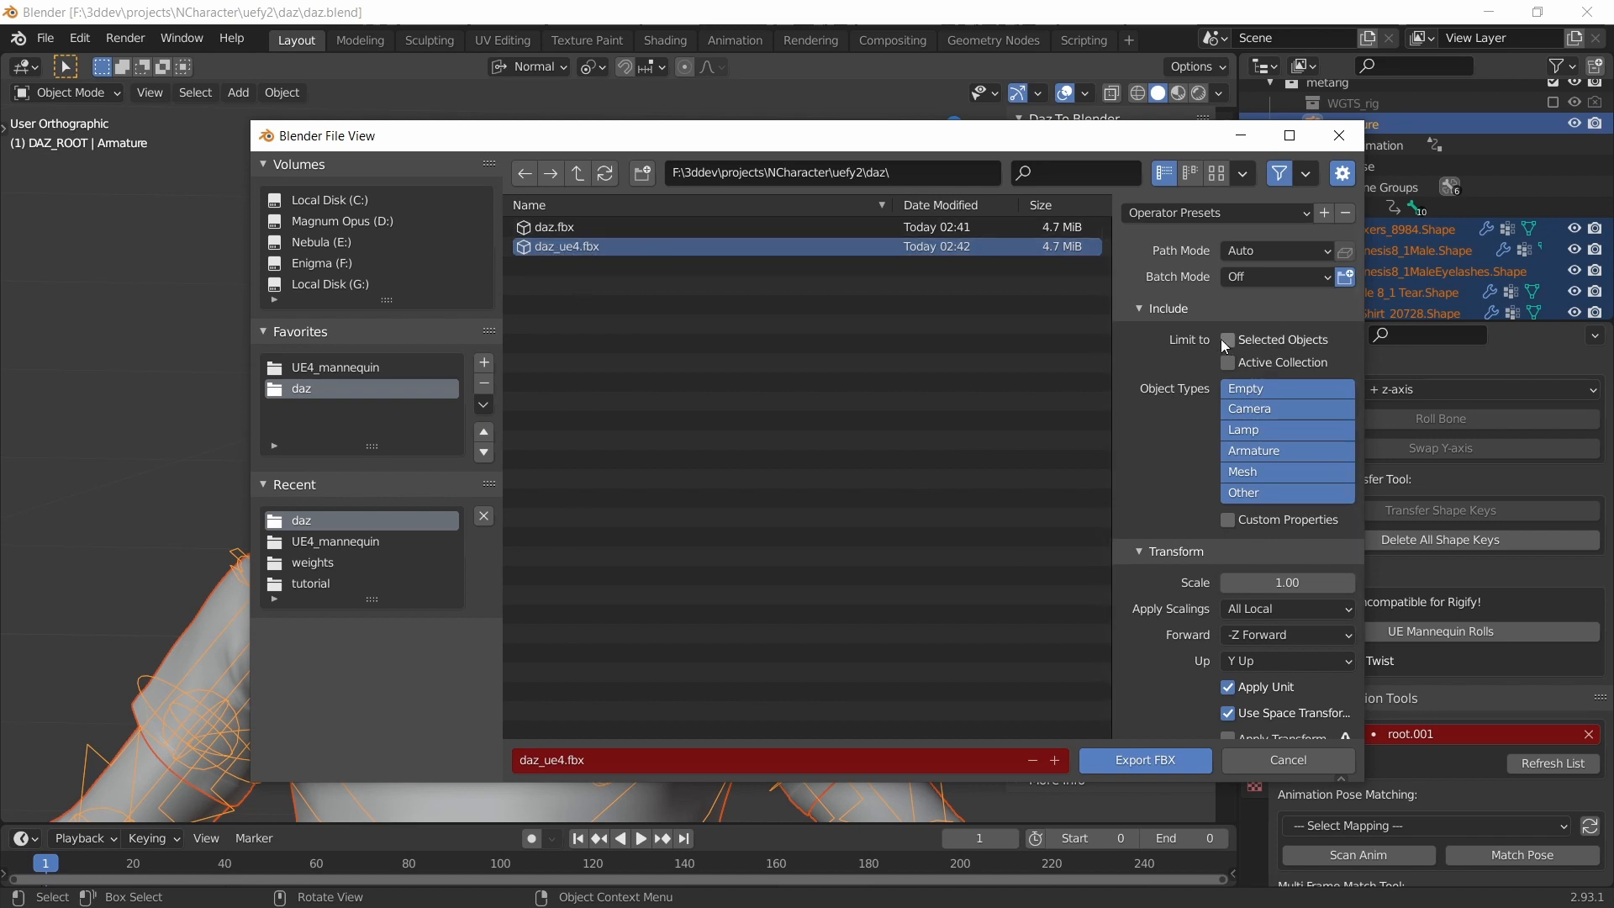
scroll(1246, 385, "down", 3)
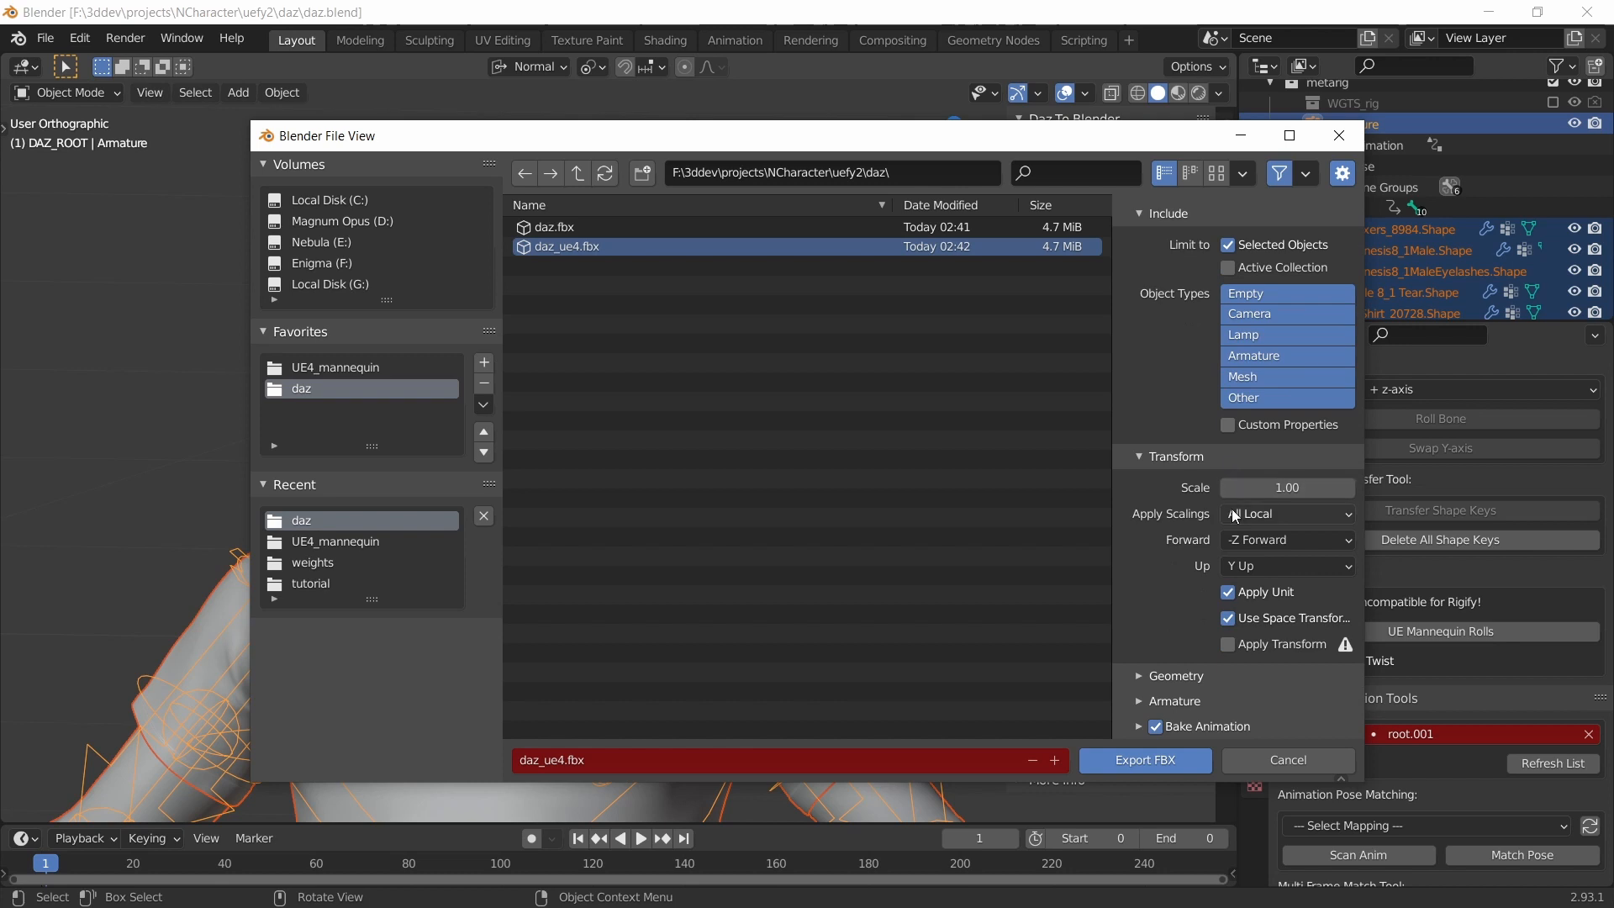
left_click(1146, 676)
scroll(1275, 623, "down", 4)
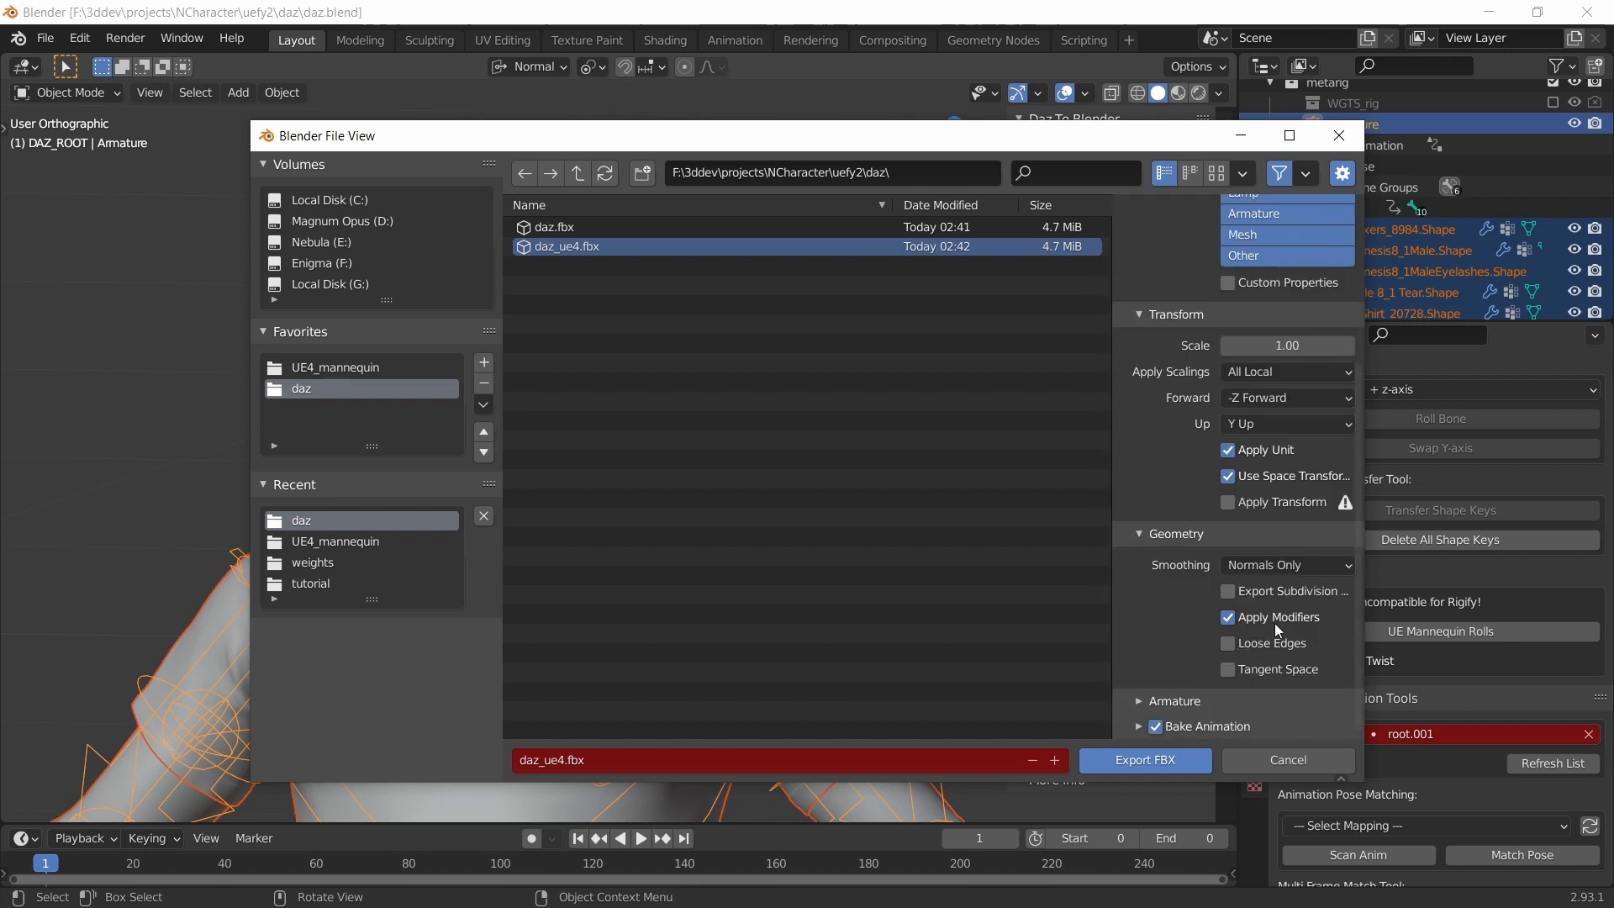
left_click(1228, 618)
- Export daz_ue4.fbx over the existing file with Only Deform Bones on and Add Leaf Bones and Bake Animation off
left_click(1152, 700)
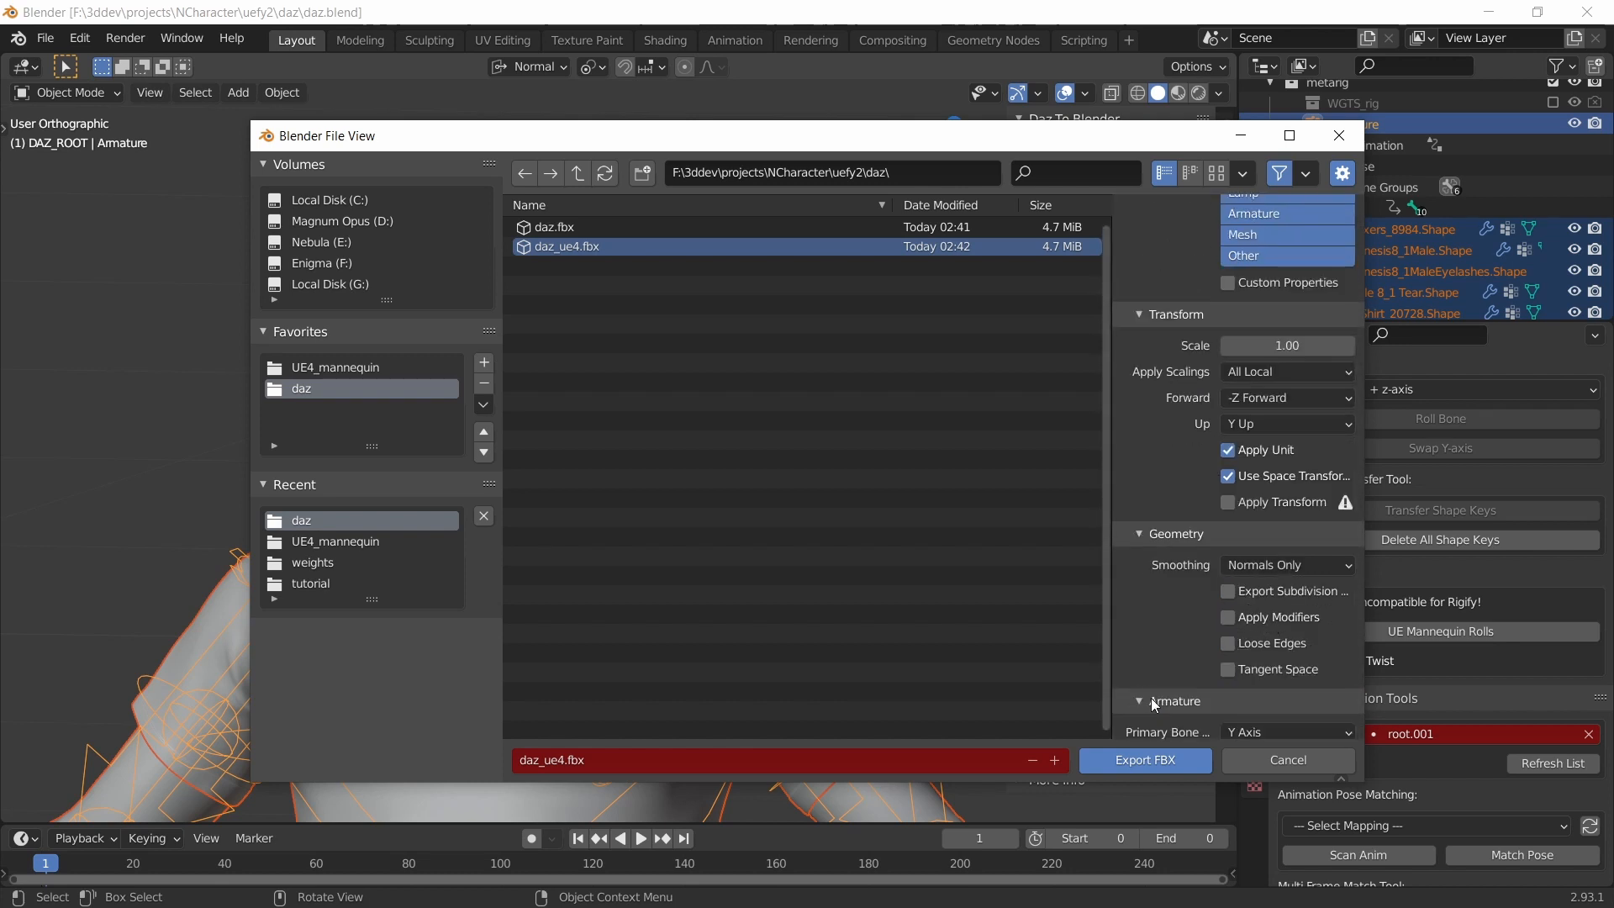
scroll(1235, 658, "down", 4)
left_click(1233, 668)
left_click(1232, 694)
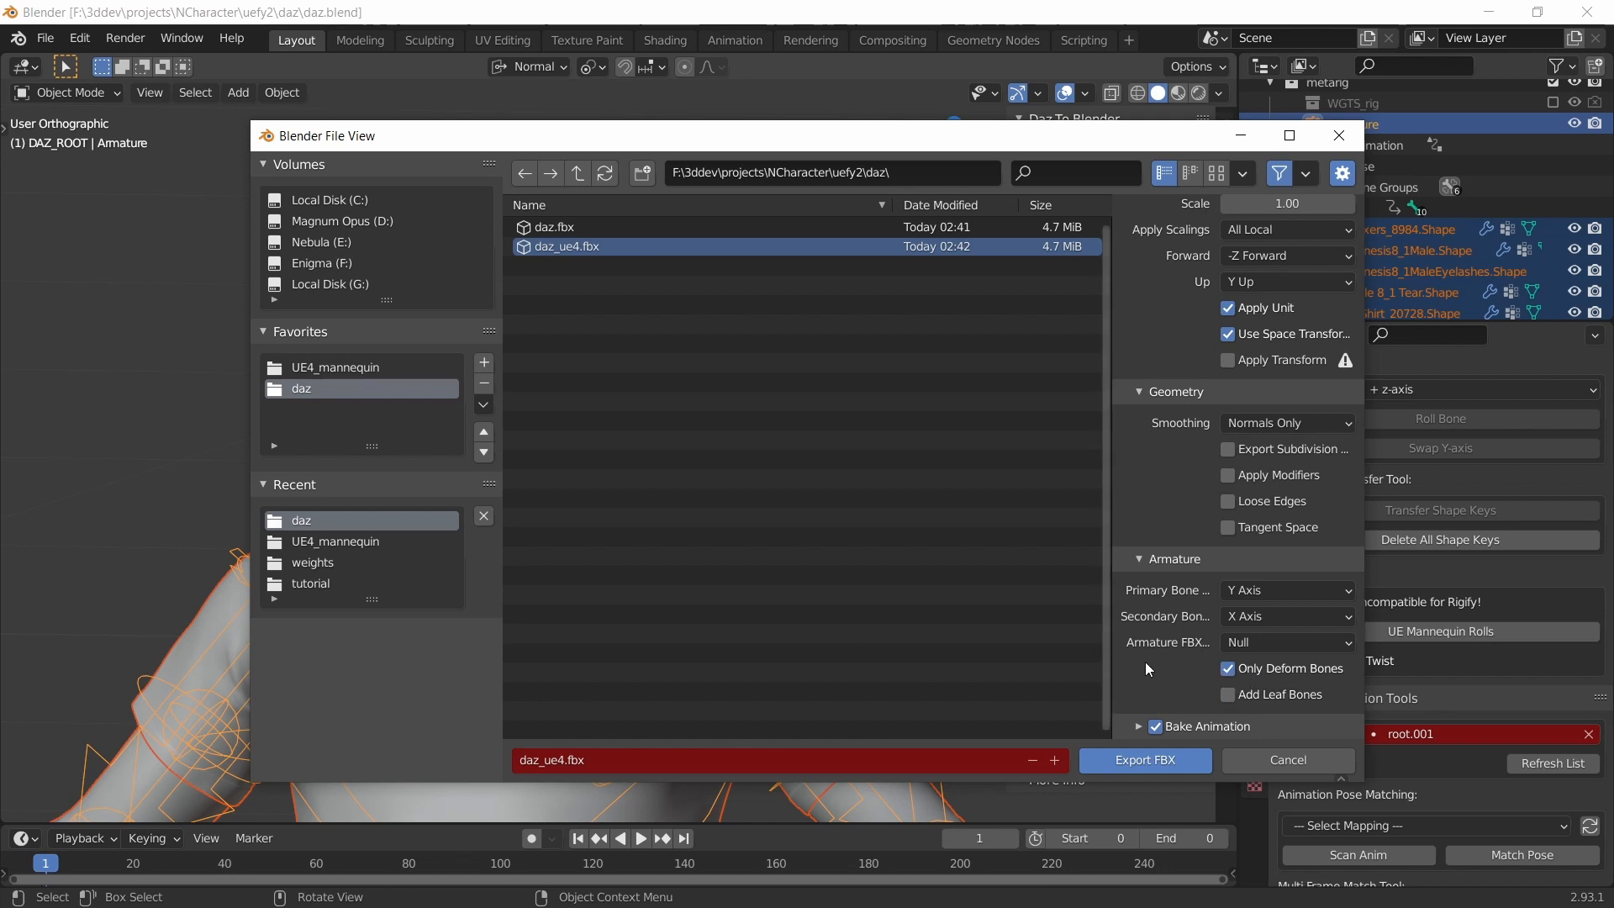
left_click(1140, 726)
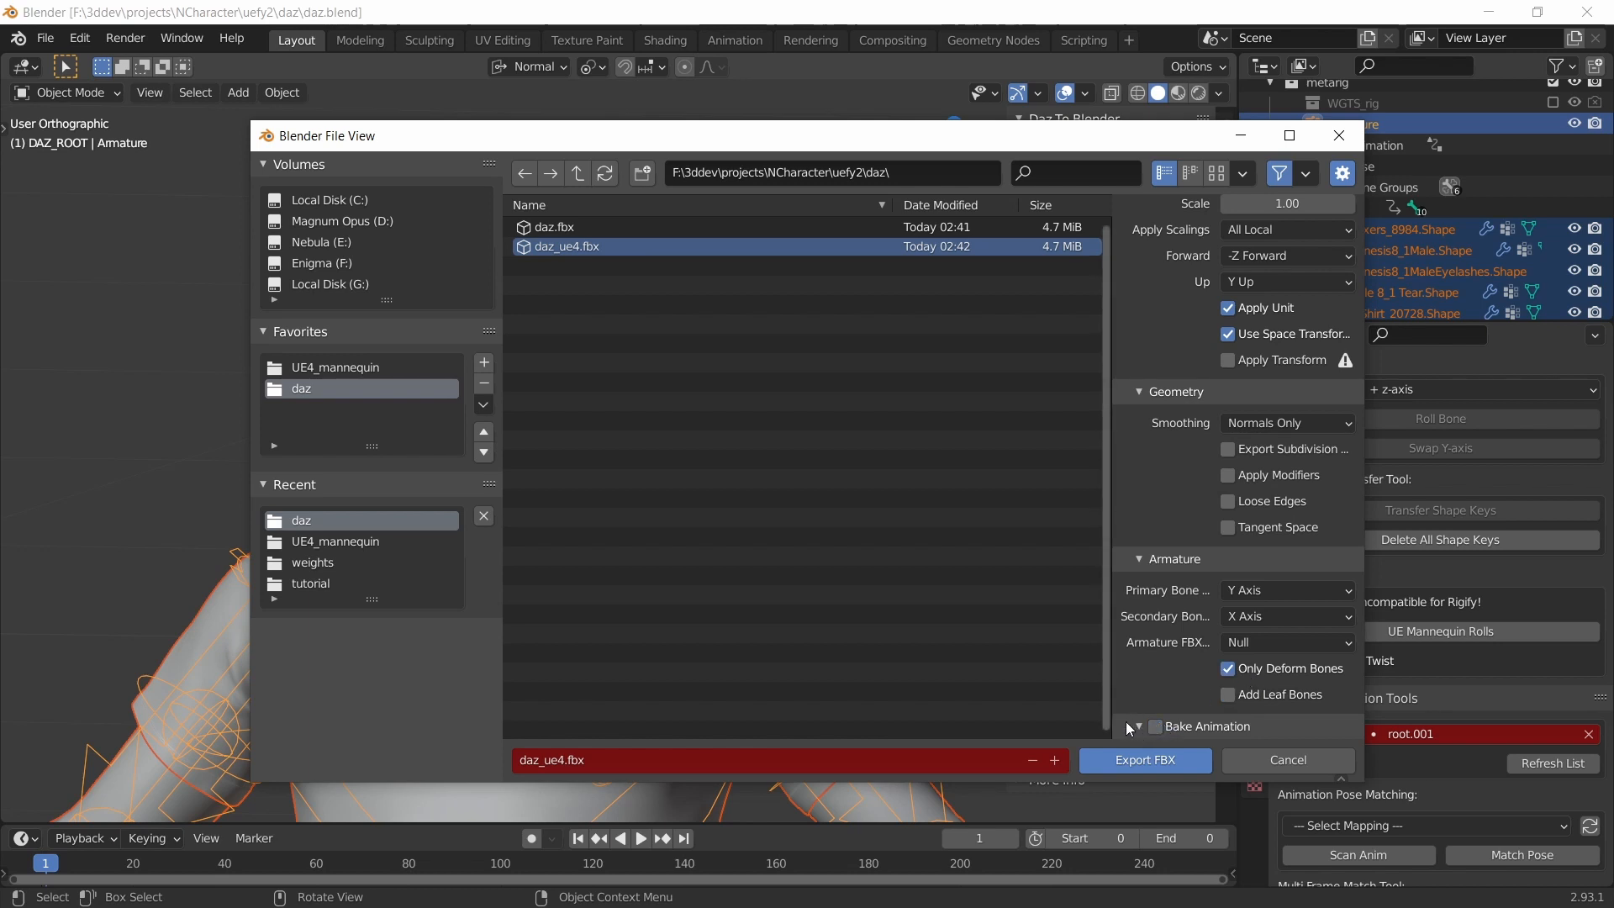
left_click(1143, 761)
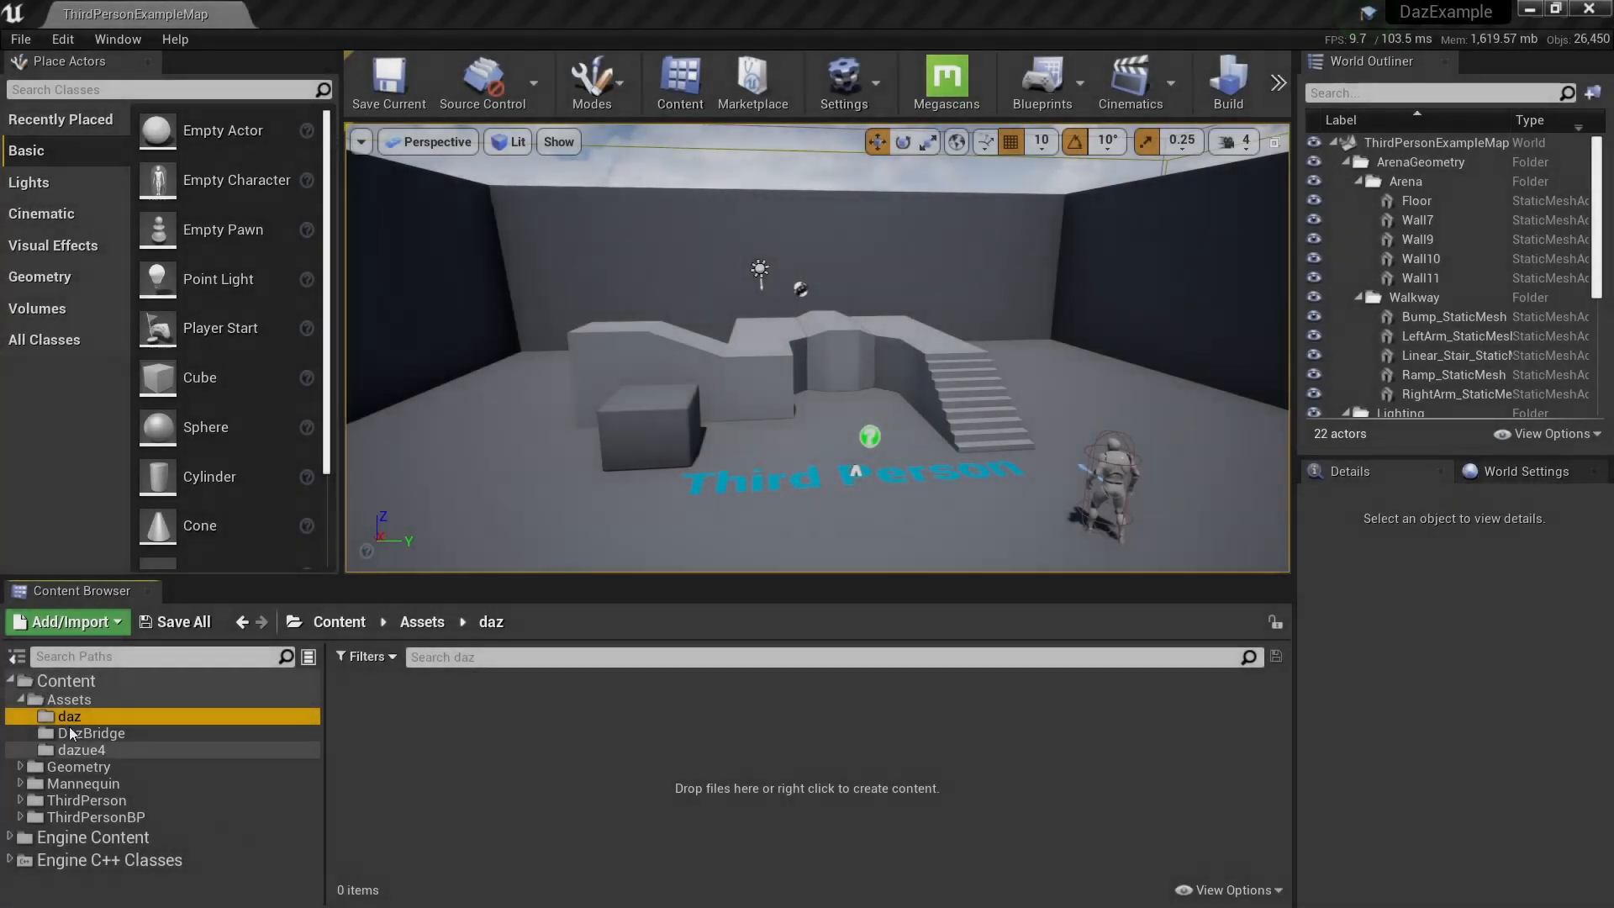
- In Unreal Editor, import daz.fbx into Assets/daz as a skeletal mesh with Import Morph Targets enabled and no existing skeleton assigned
left_click(68, 624)
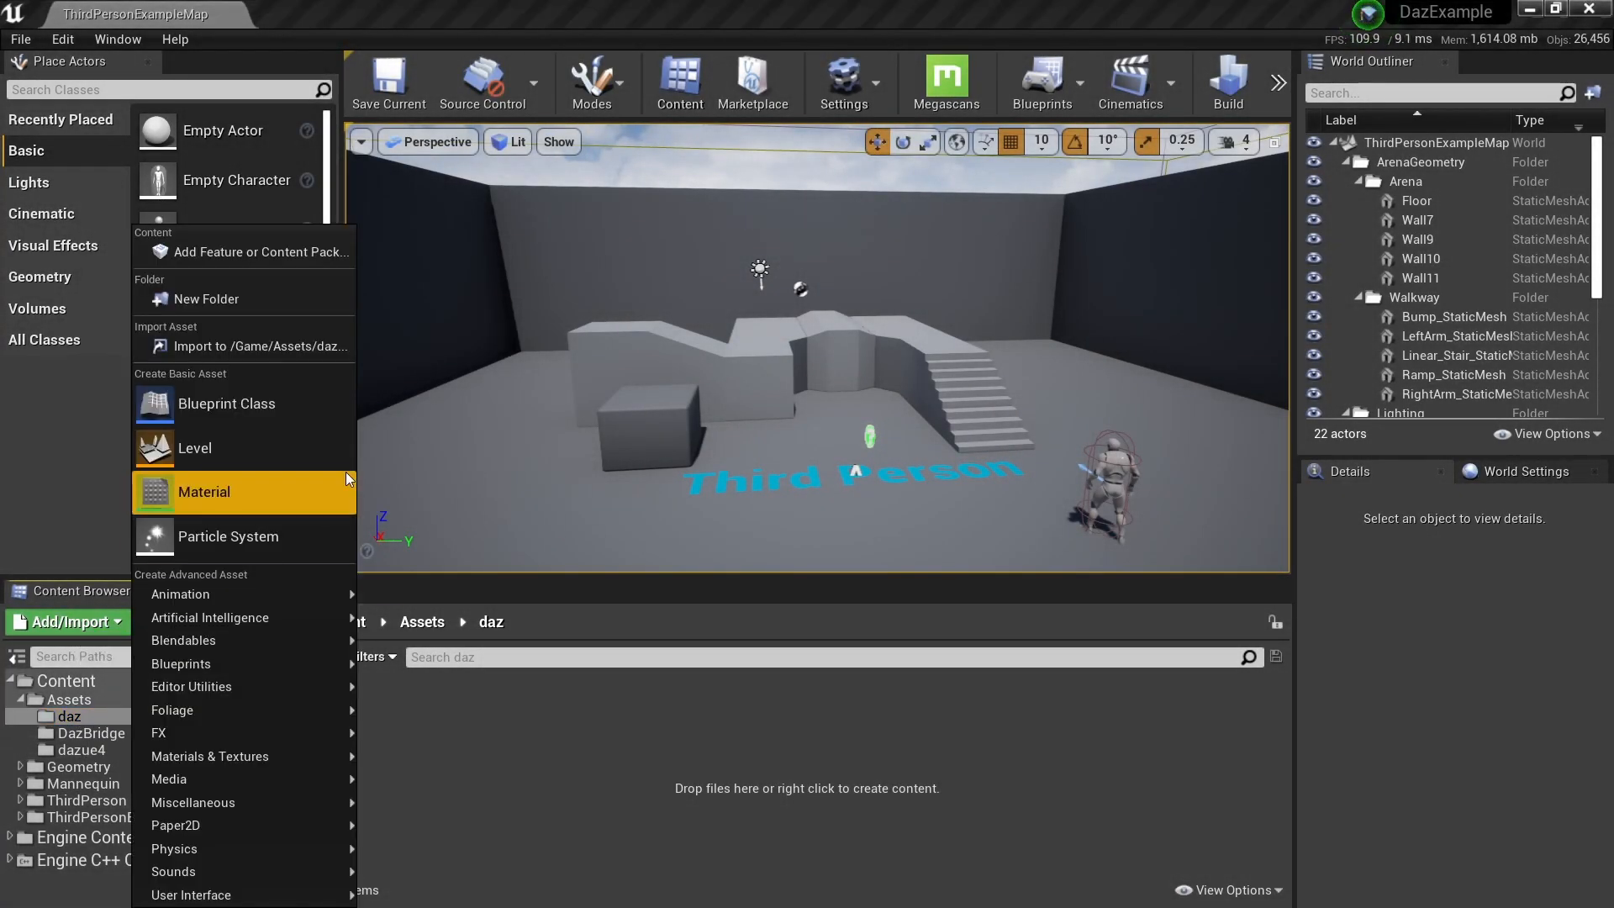
left_click(220, 345)
left_click(242, 160)
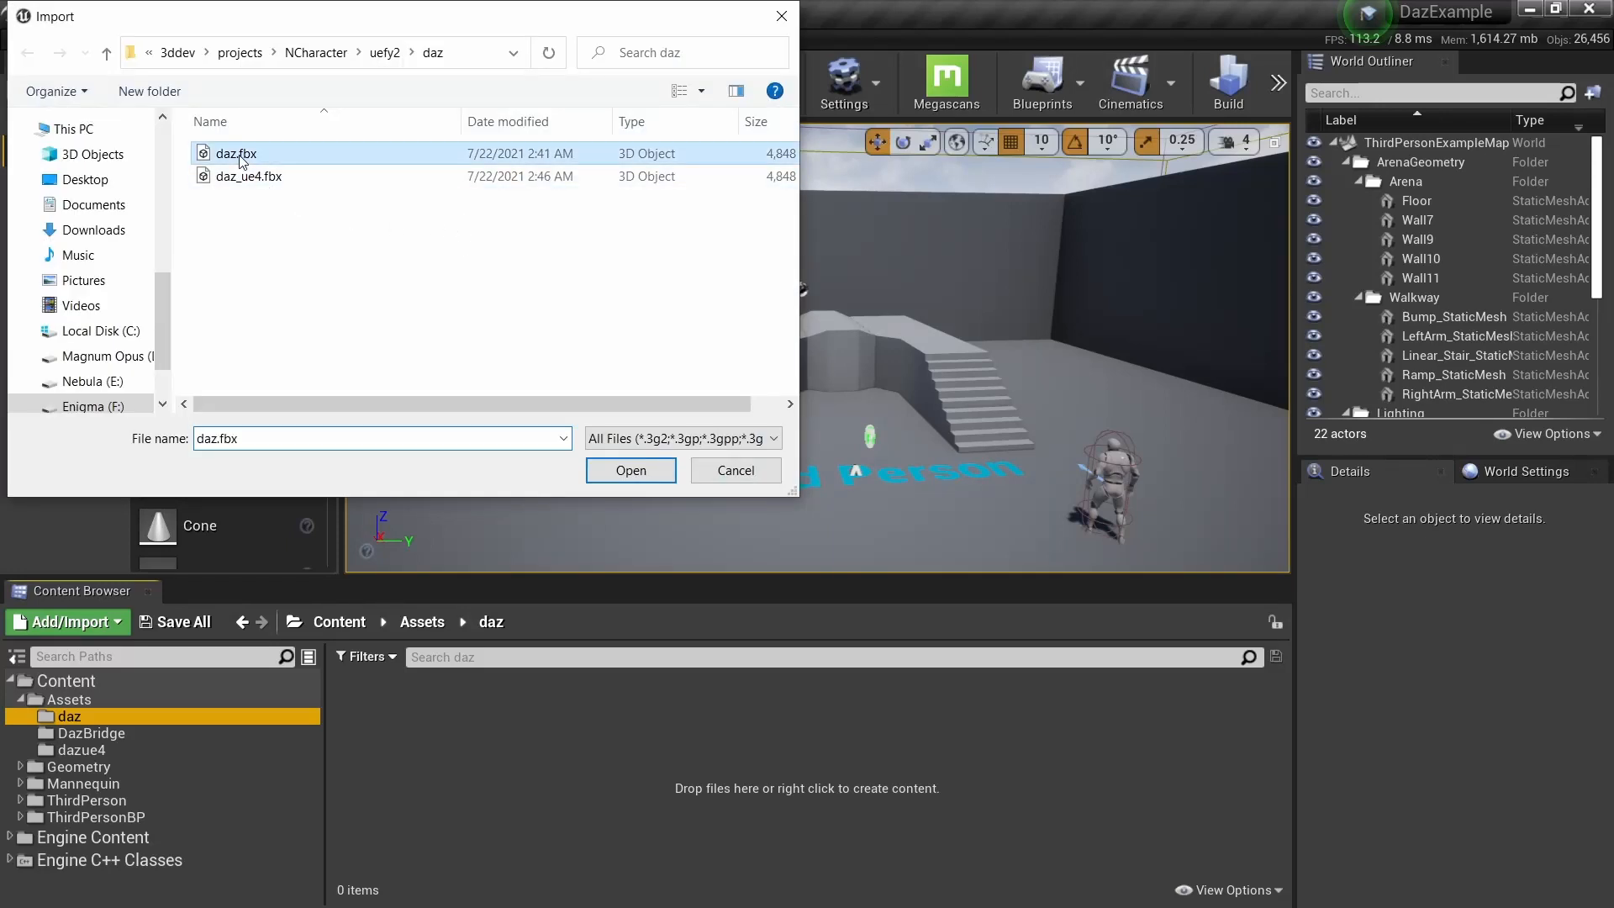
left_click(633, 472)
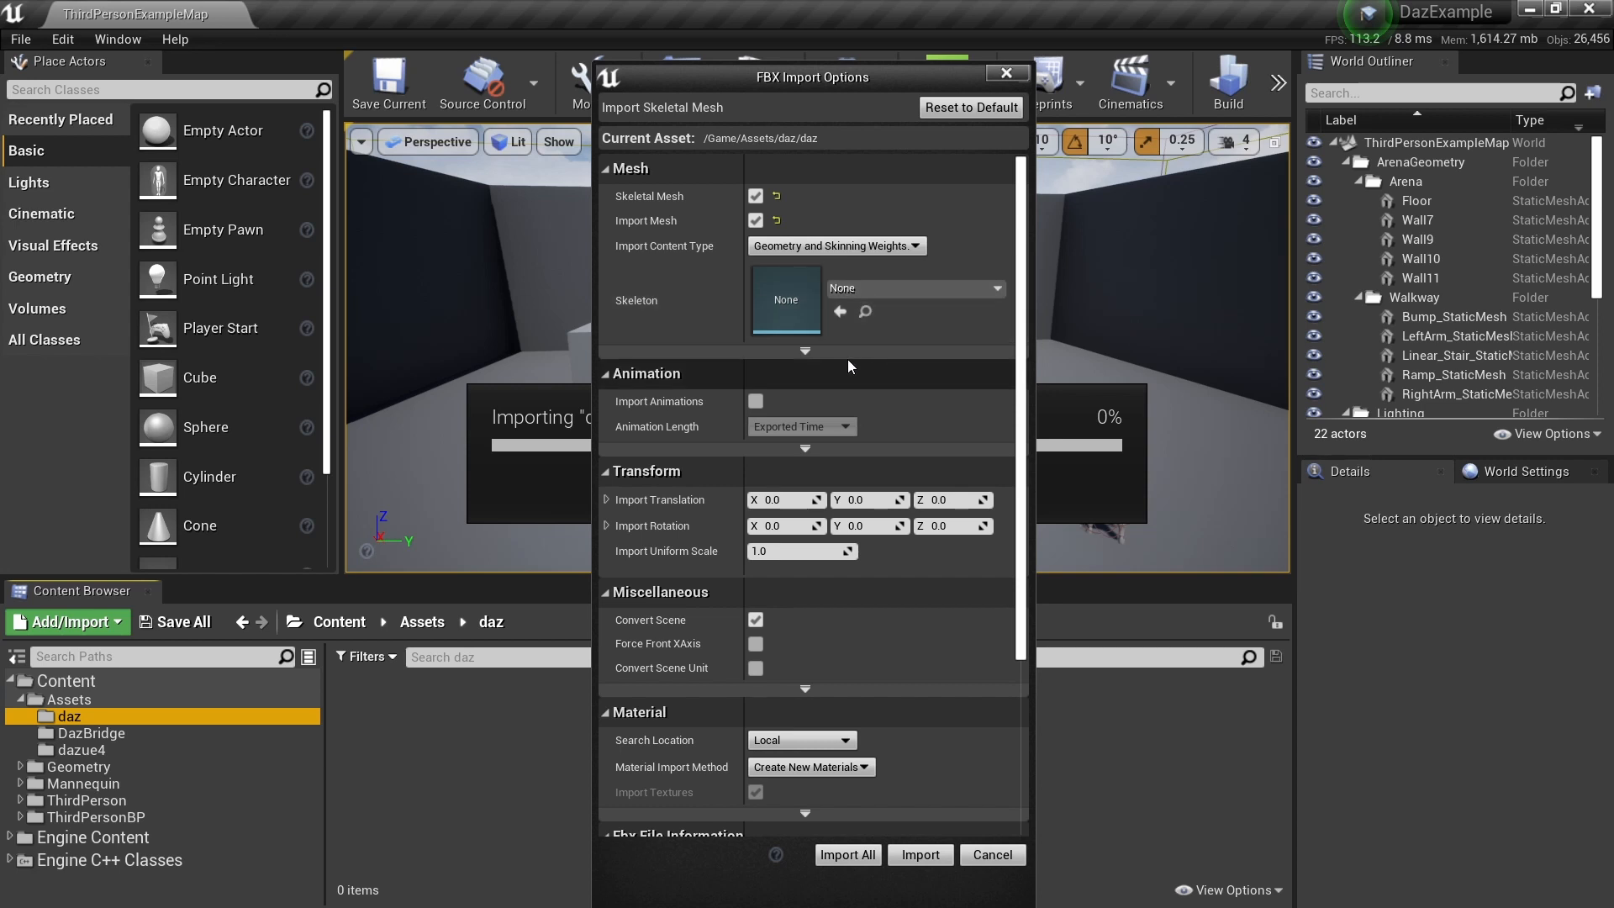
left_click(805, 351)
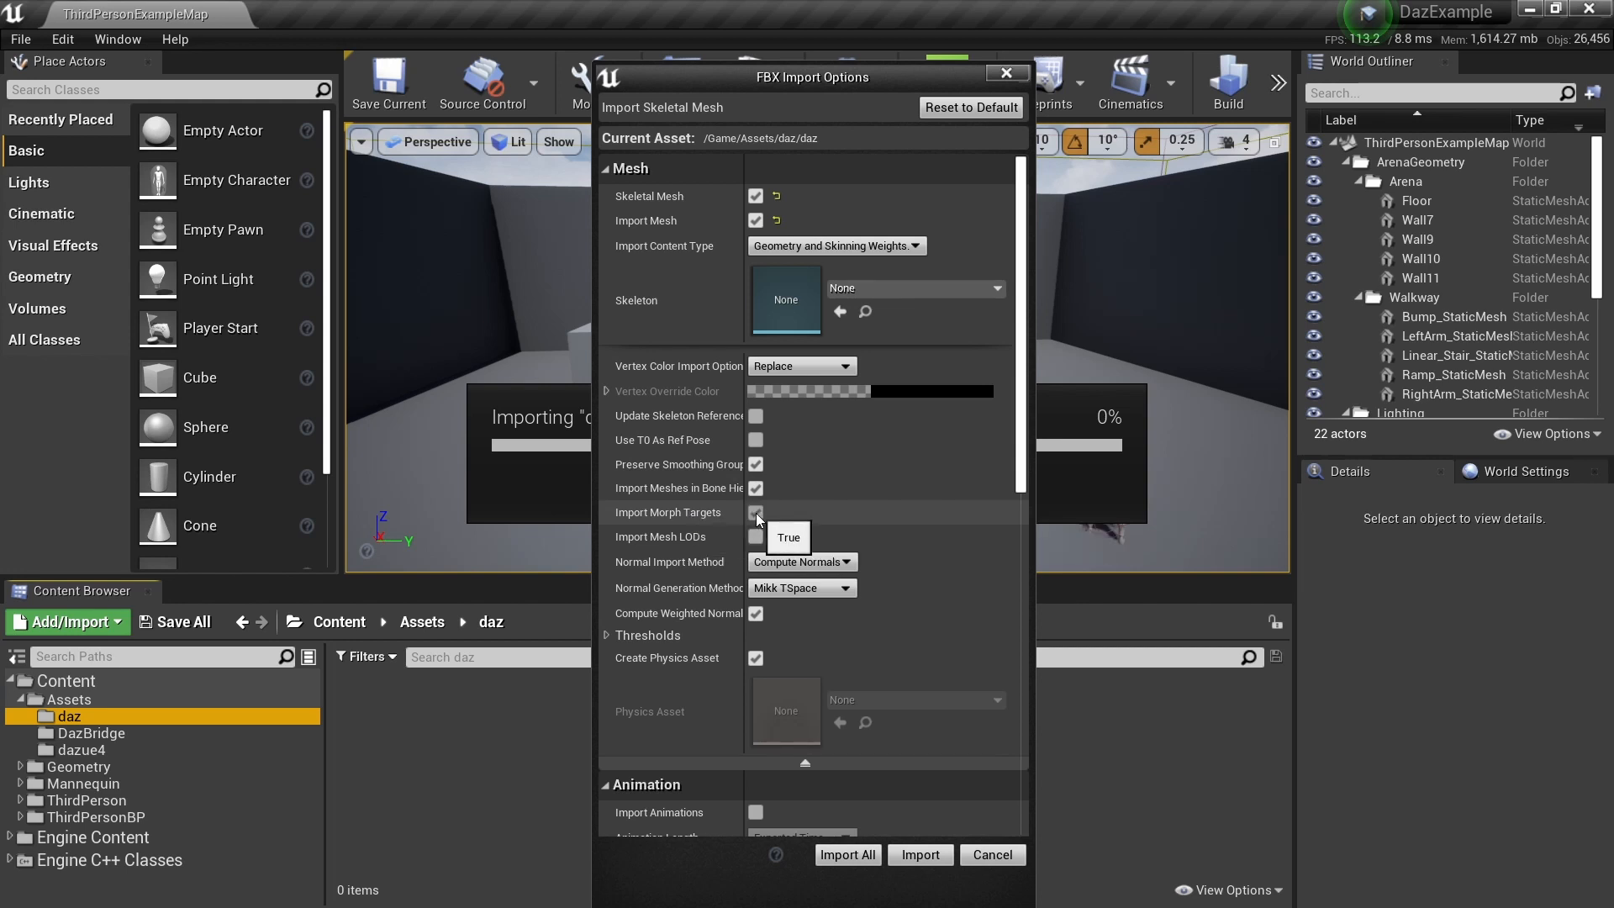
left_click(920, 855)
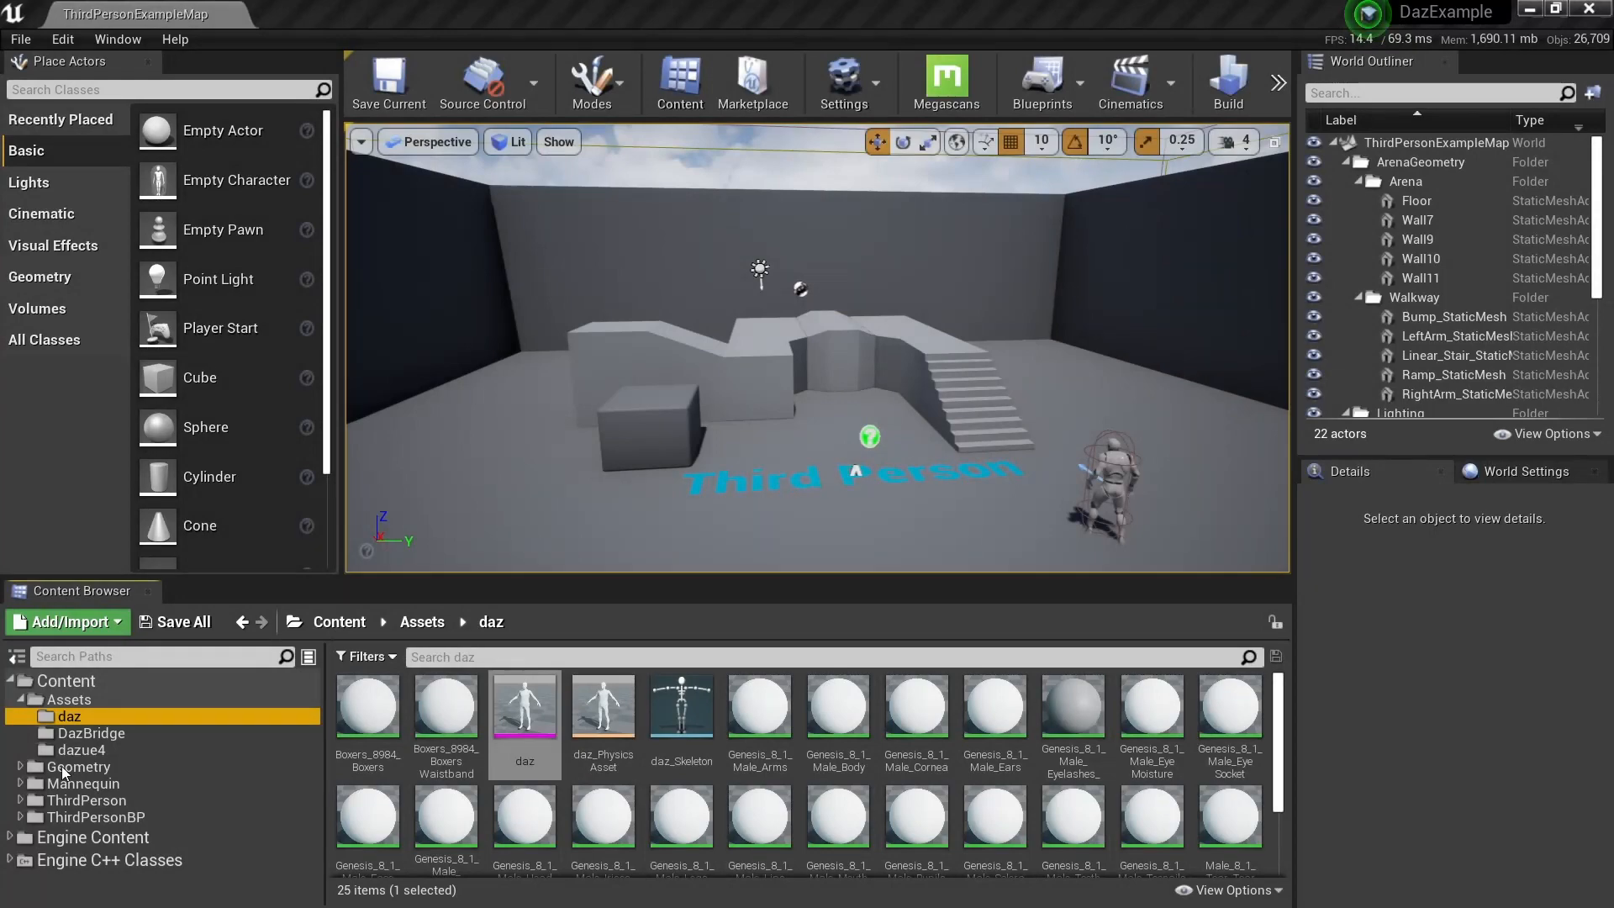
- Open the daz_Skeleton asset and assign the Humanoid rig to it in the Retarget Manager
double_click(673, 713)
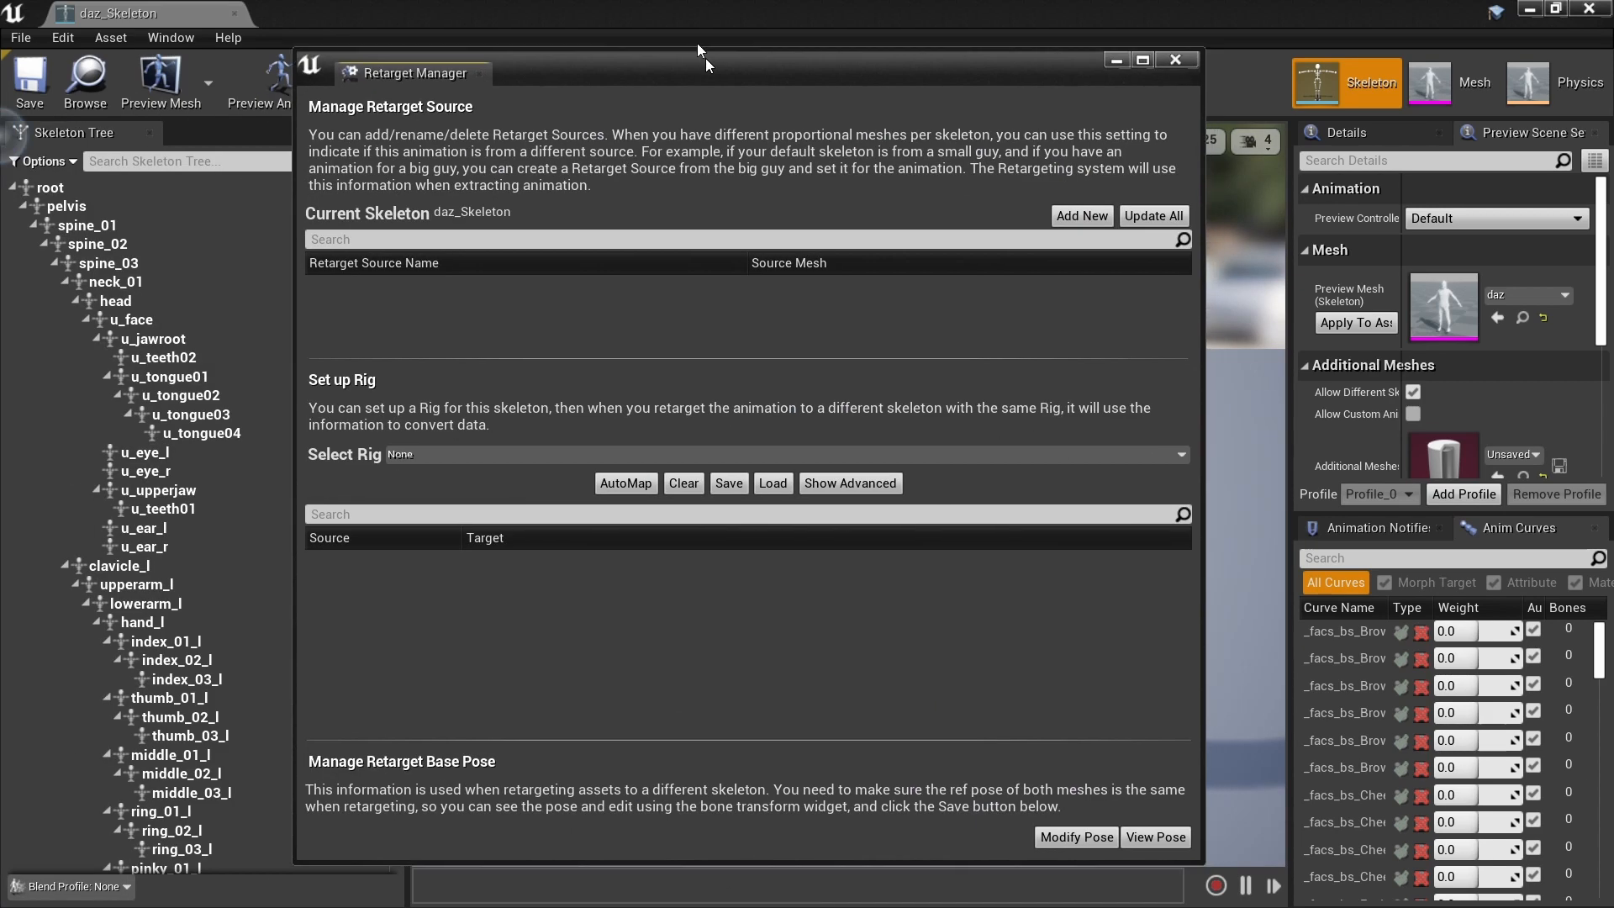
left_click(416, 422)
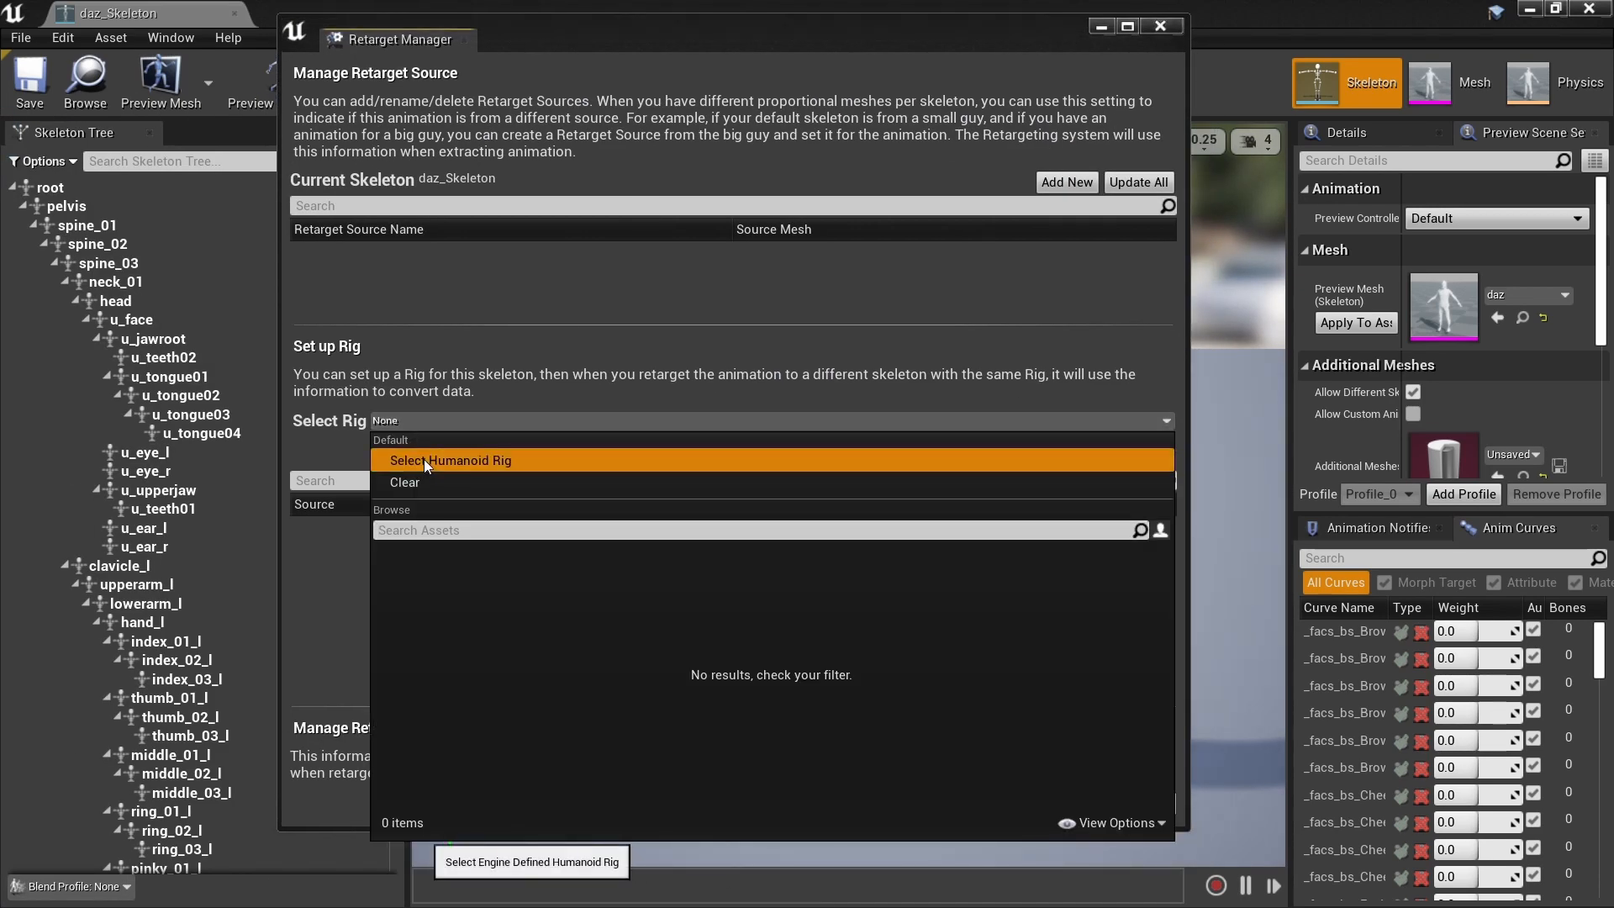
left_click(423, 459)
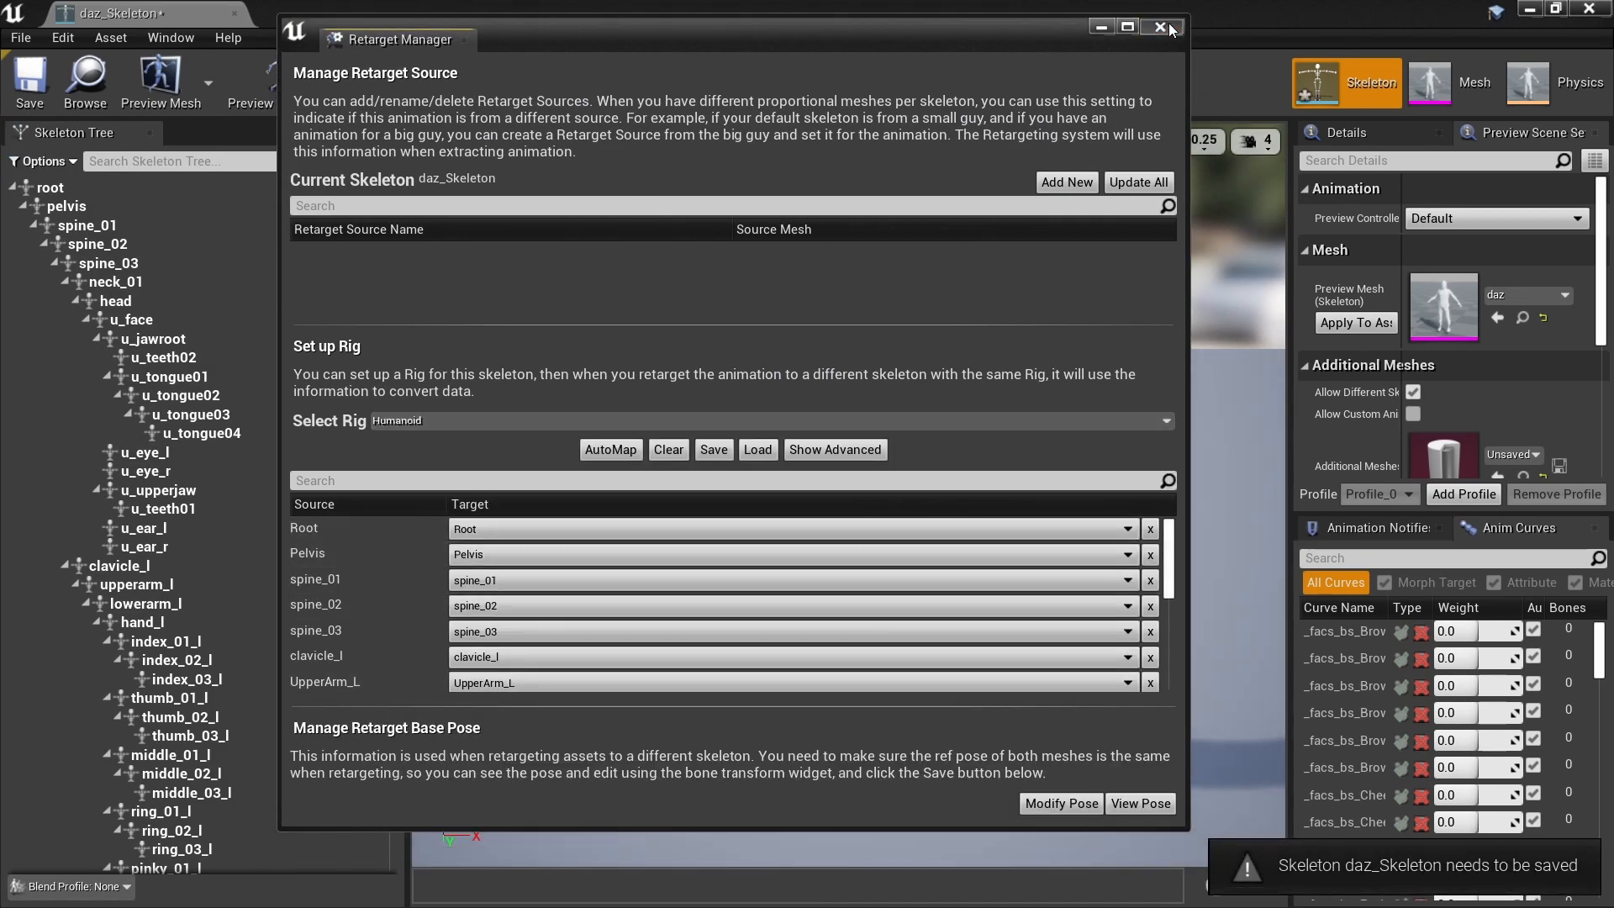
left_click(1161, 28)
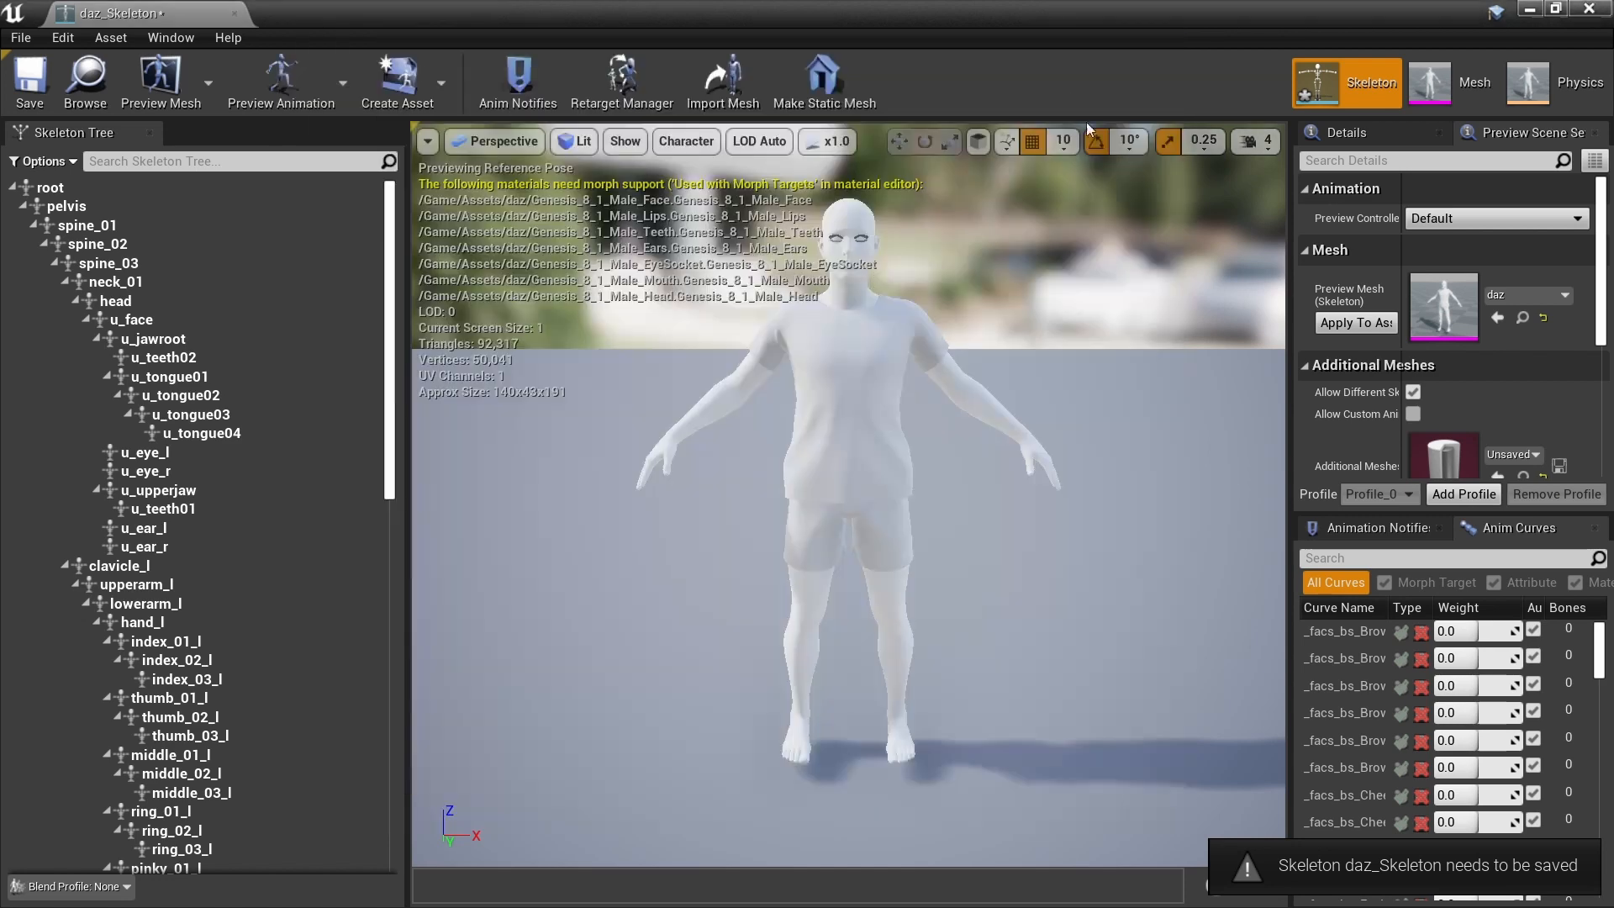
- Show the retargeting options in the skeleton tree and recursively set translation retargeting to Skeleton from the root bone
left_click(52, 163)
left_click(58, 195)
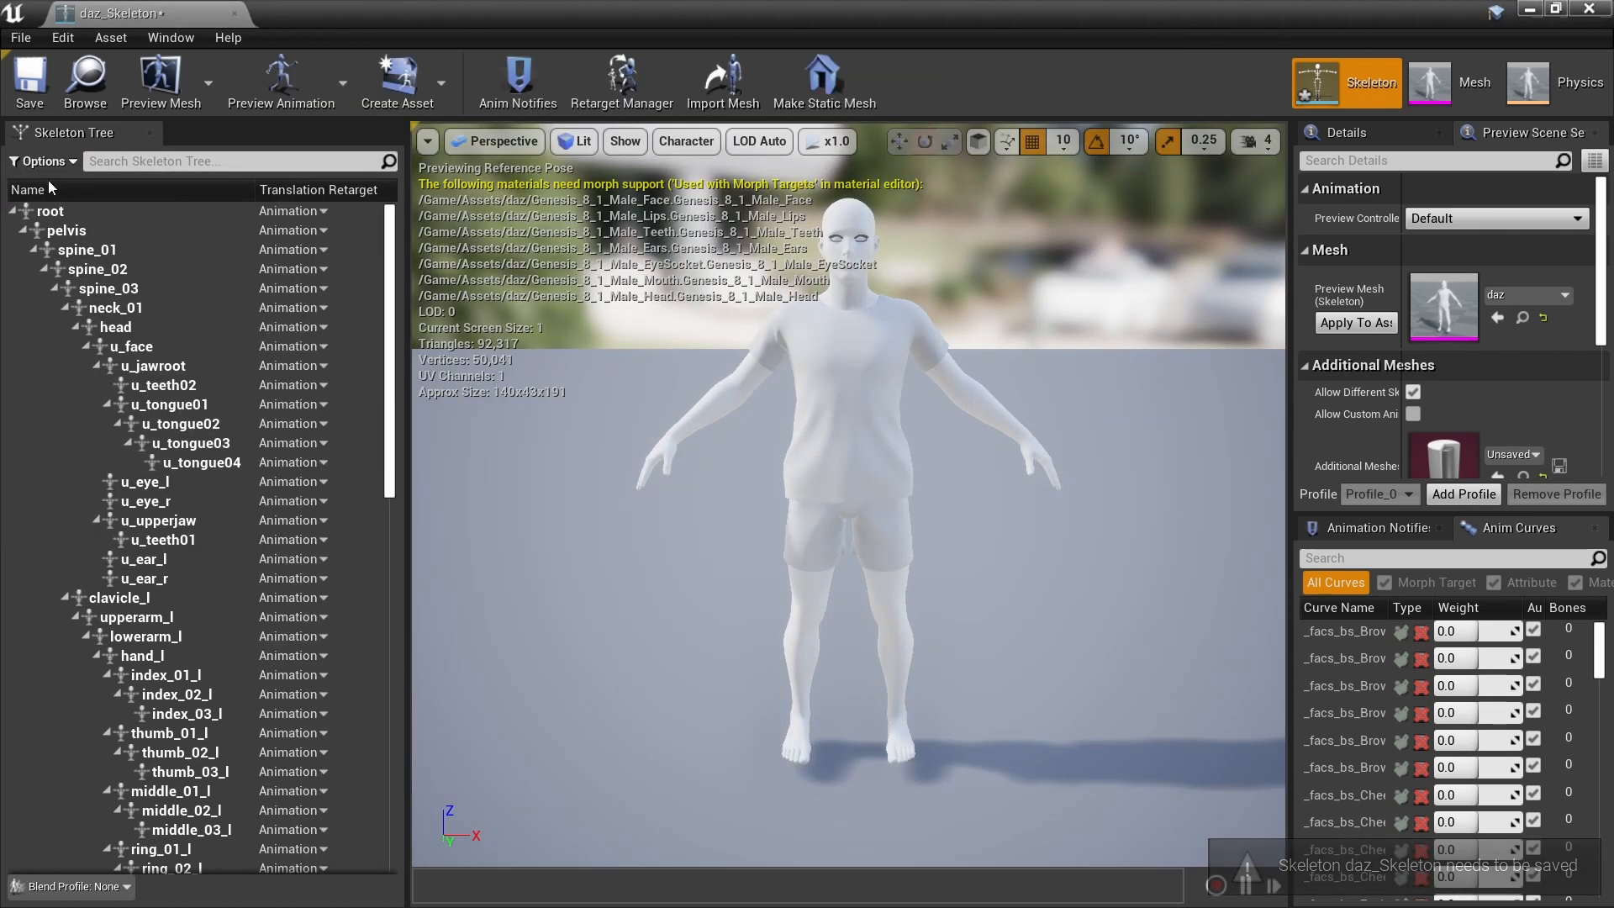
right_click(281, 214)
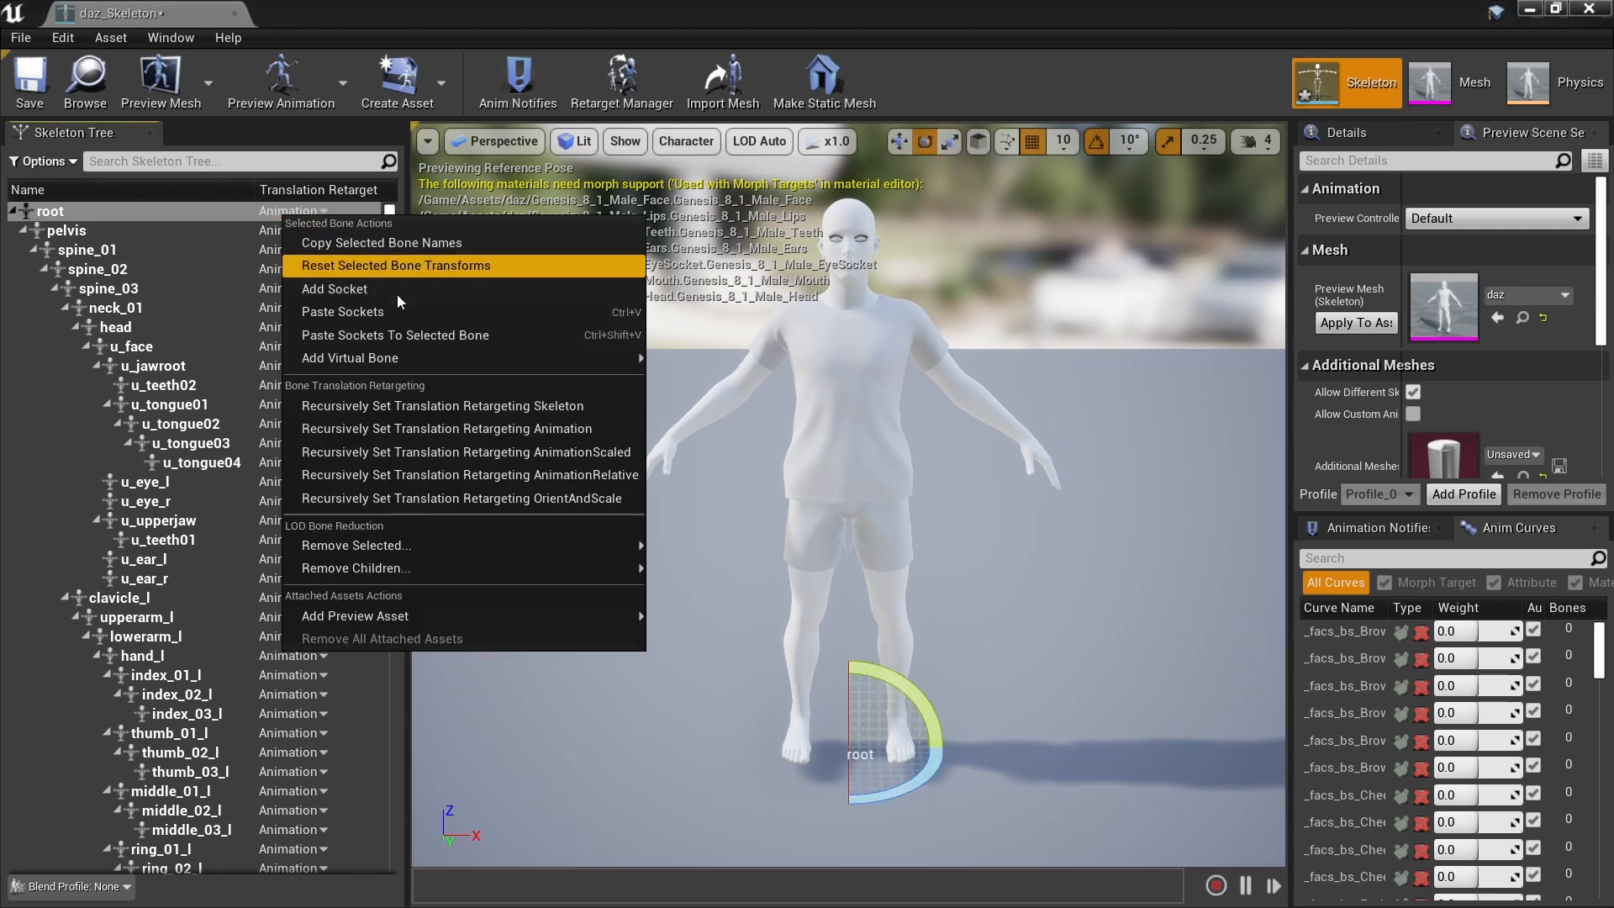
left_click(492, 421)
- Set the translation retargeting of the root bone to Animation and of the pelvis bone to Animation Scaled
left_click(291, 213)
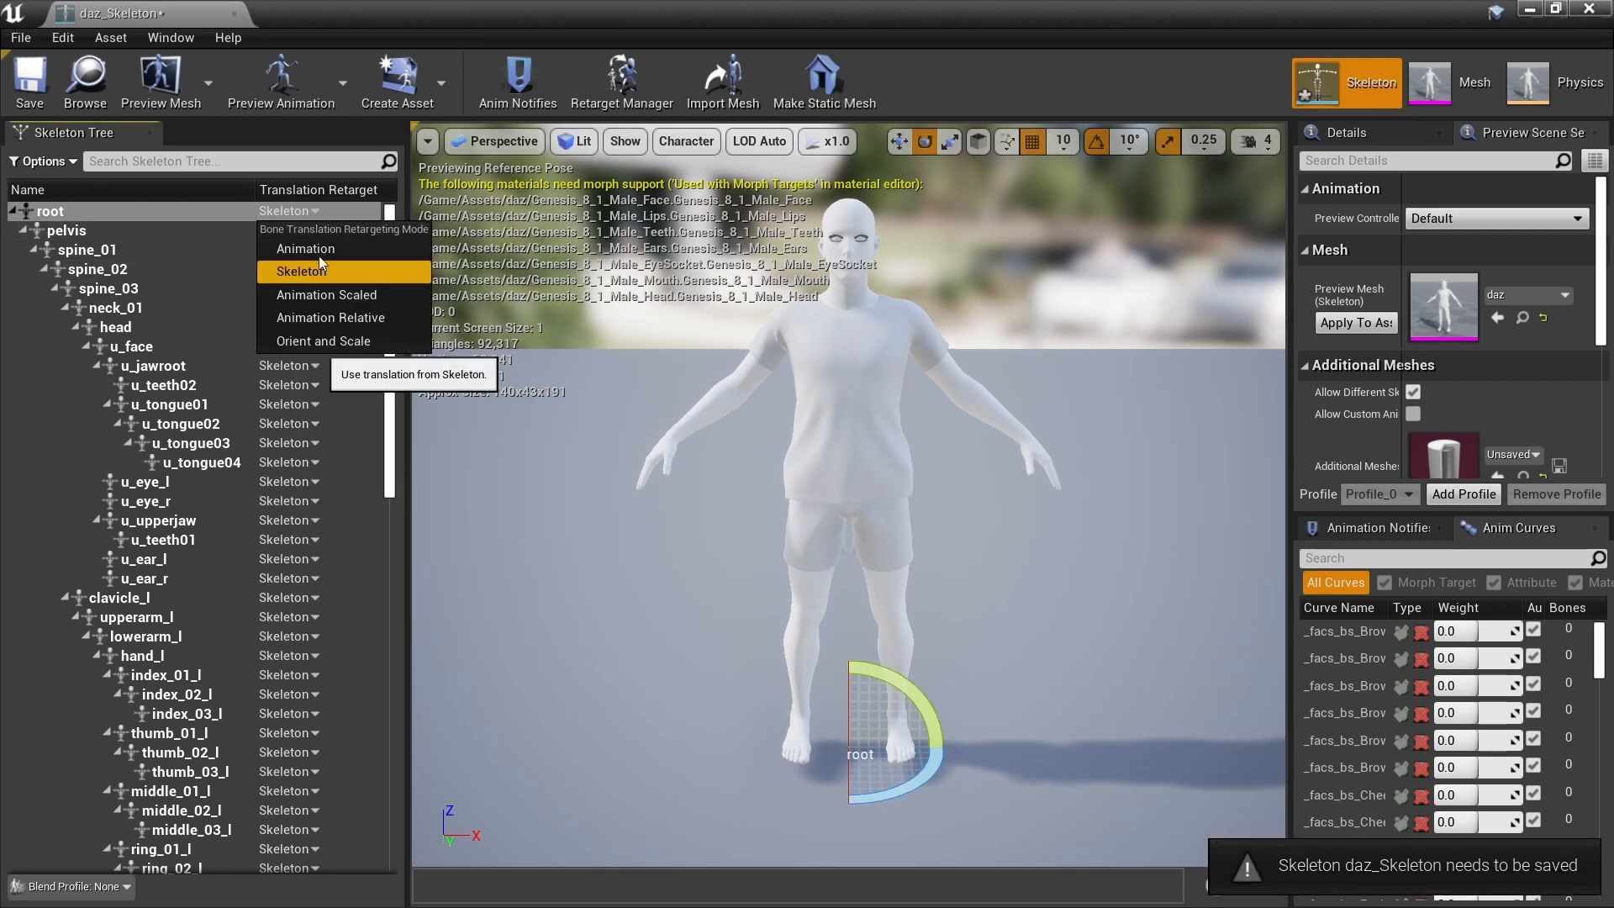
left_click(296, 232)
left_click(296, 231)
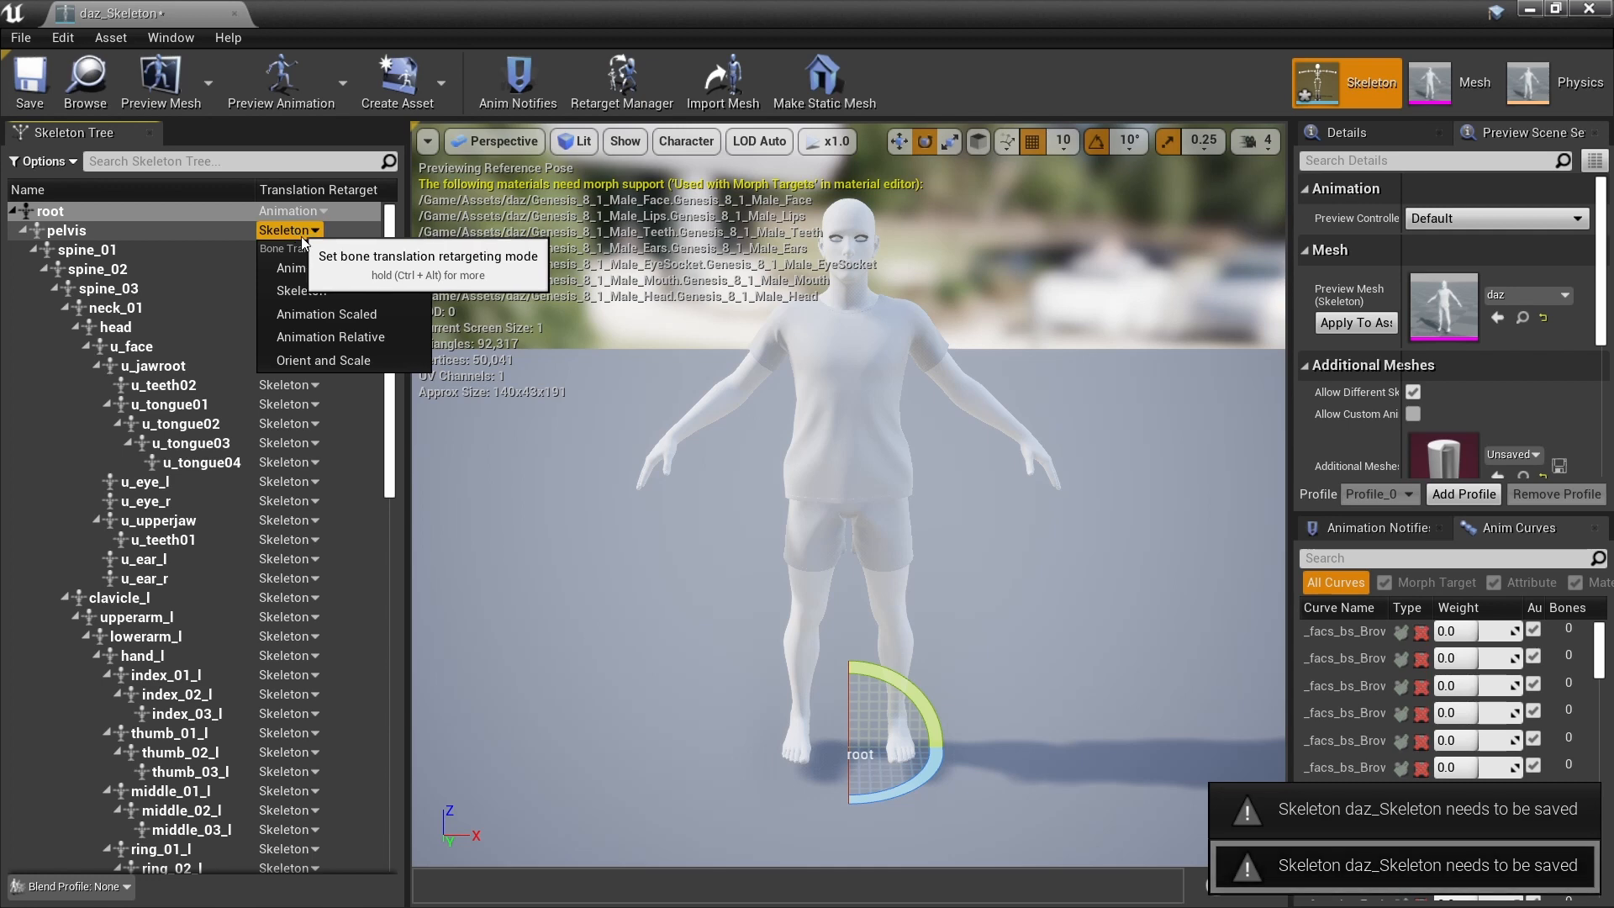
left_click(357, 314)
- Recursively set translation retargeting to Animation on ik_foot_root and ik_hand_root, and save the skeleton asset
left_click_drag(389, 353, 389, 715)
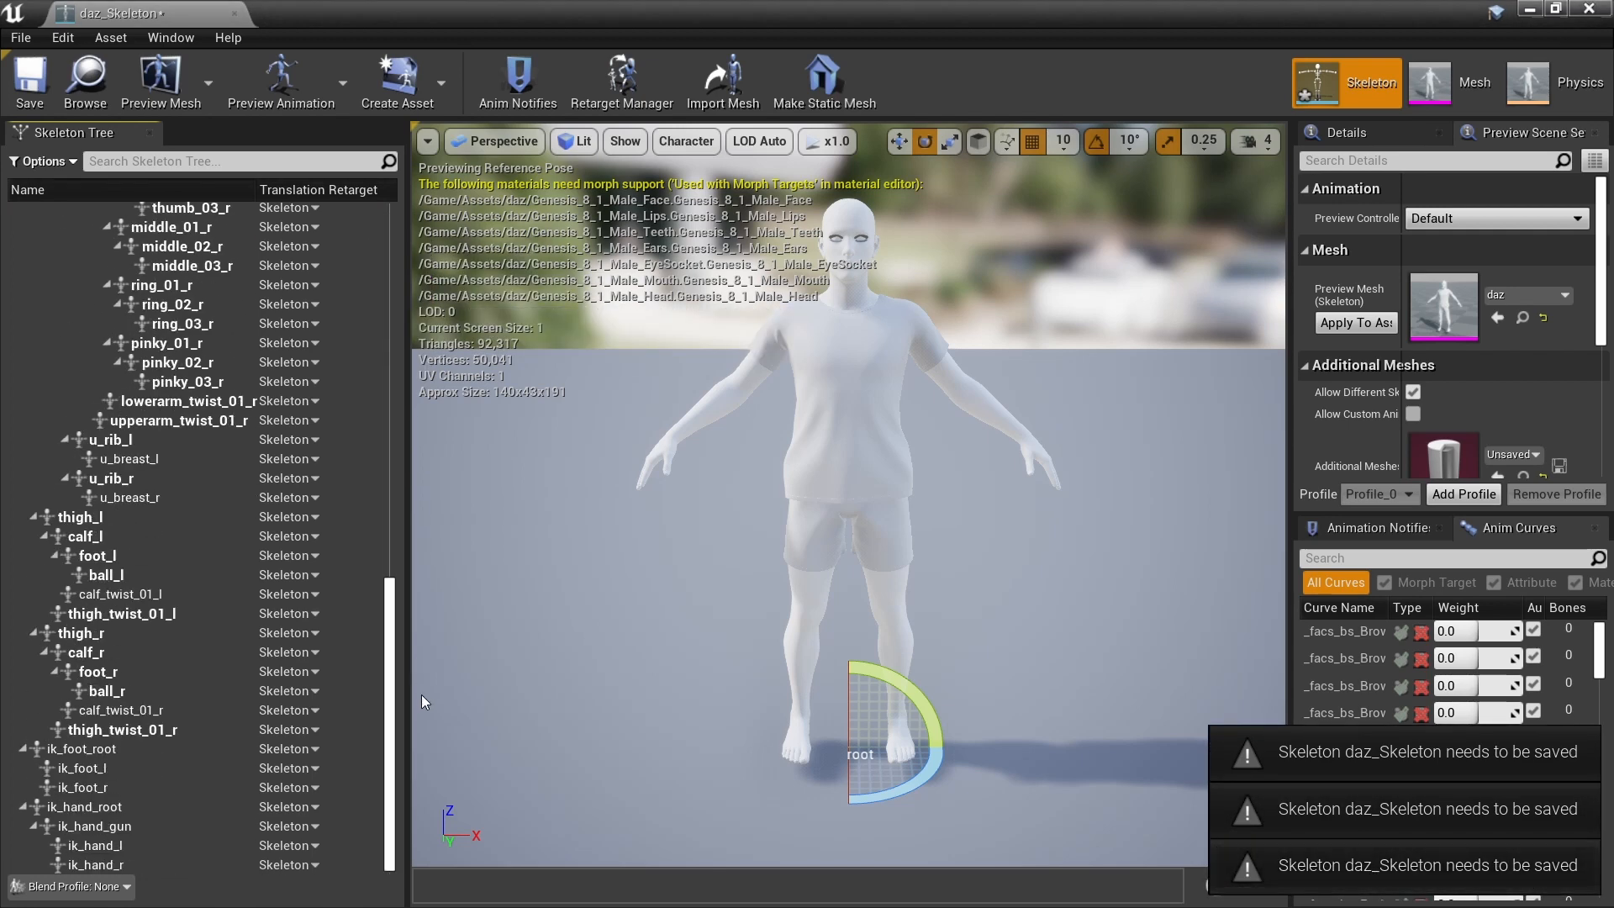
left_click(221, 752)
right_click(220, 759)
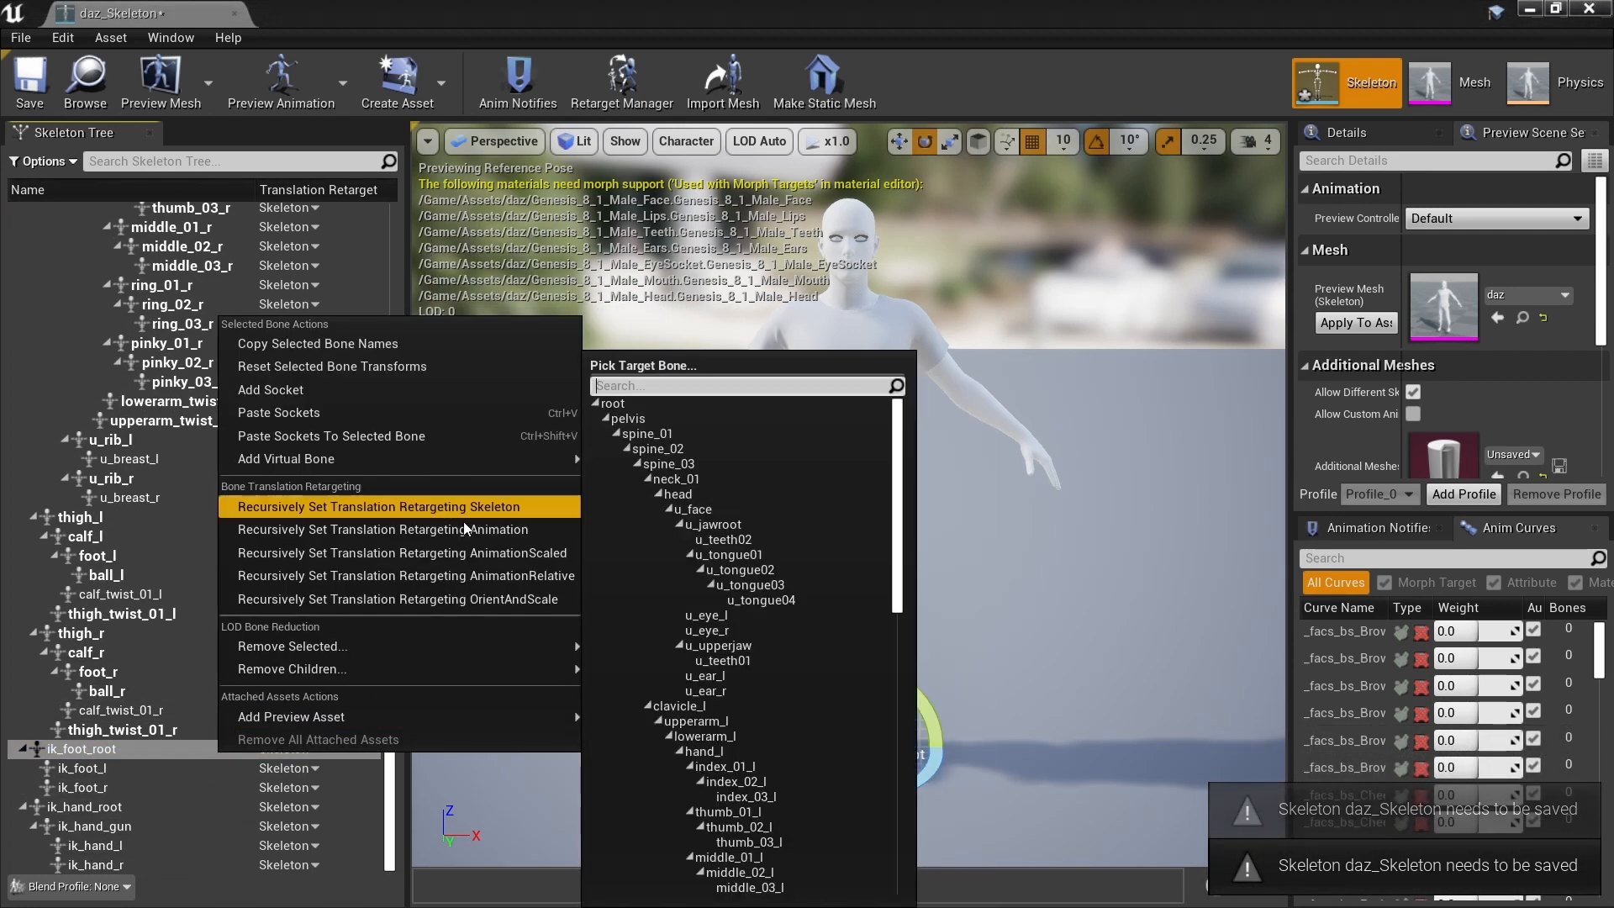
left_click(463, 530)
right_click(237, 803)
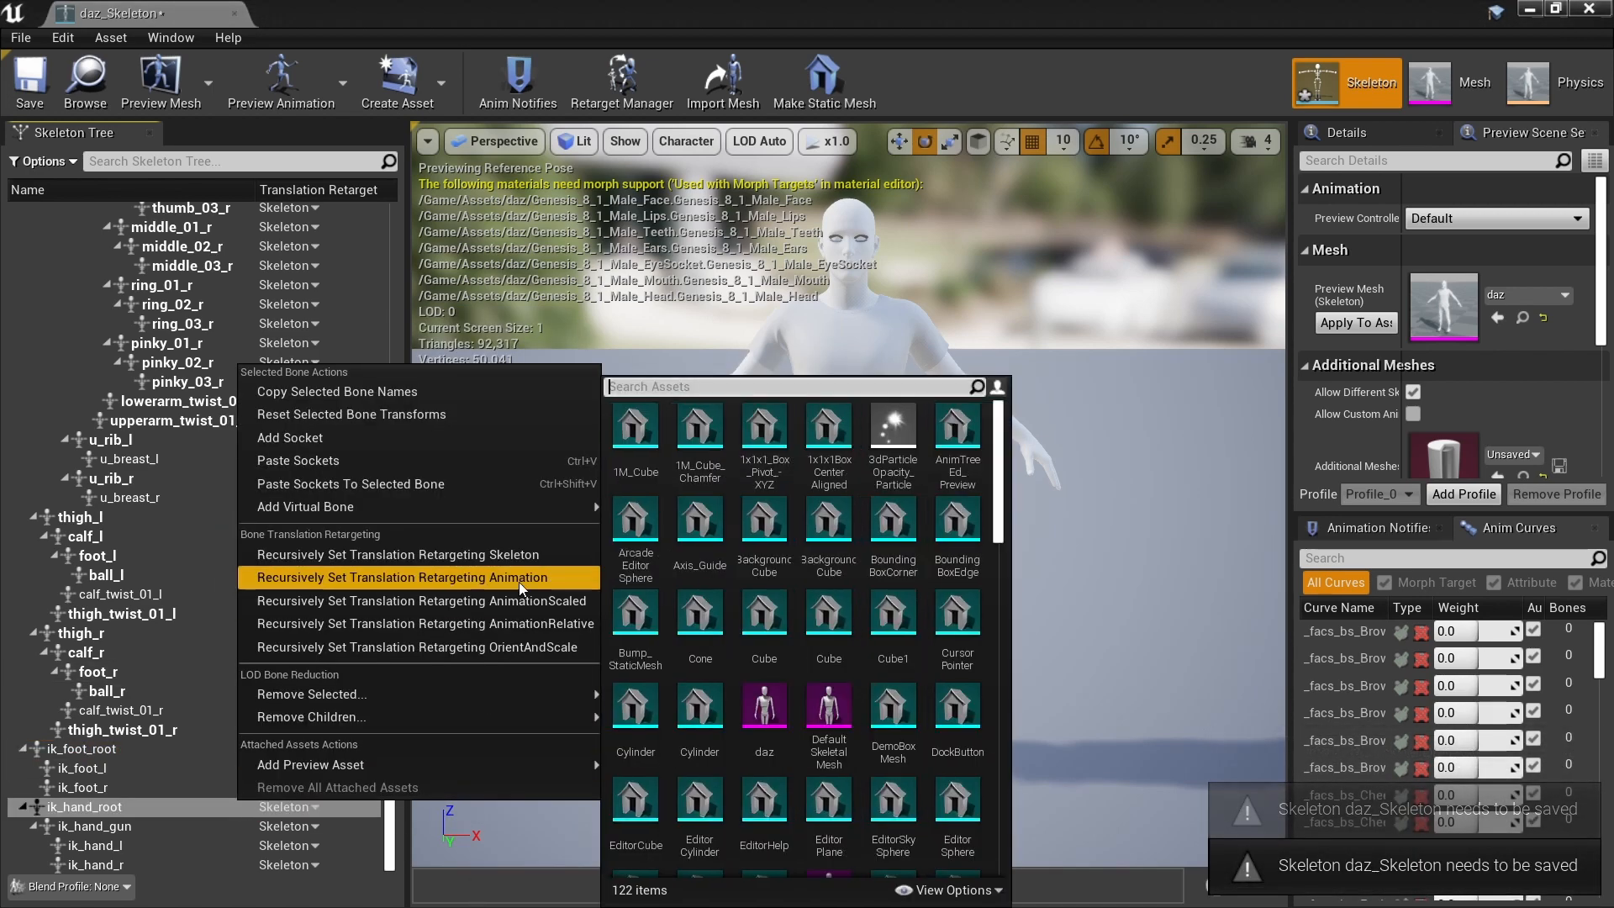
left_click(517, 580)
left_click_drag(389, 588, 397, 210)
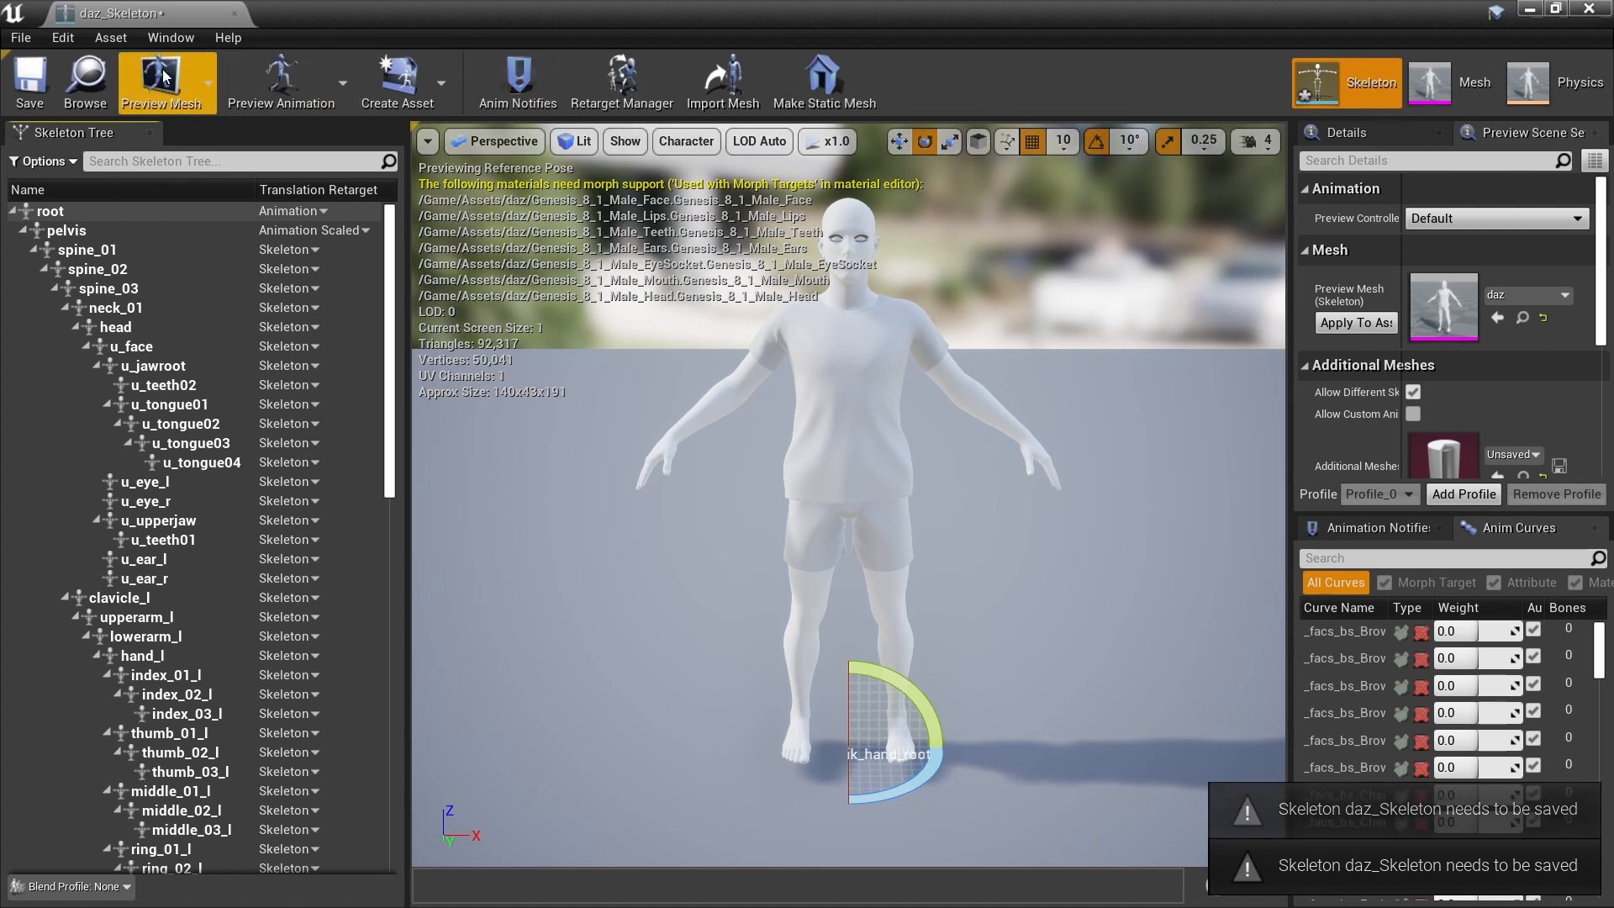
left_click(31, 82)
- View the skeleton's daz mesh with its material slots, then close the asset editor window
left_click(1449, 88)
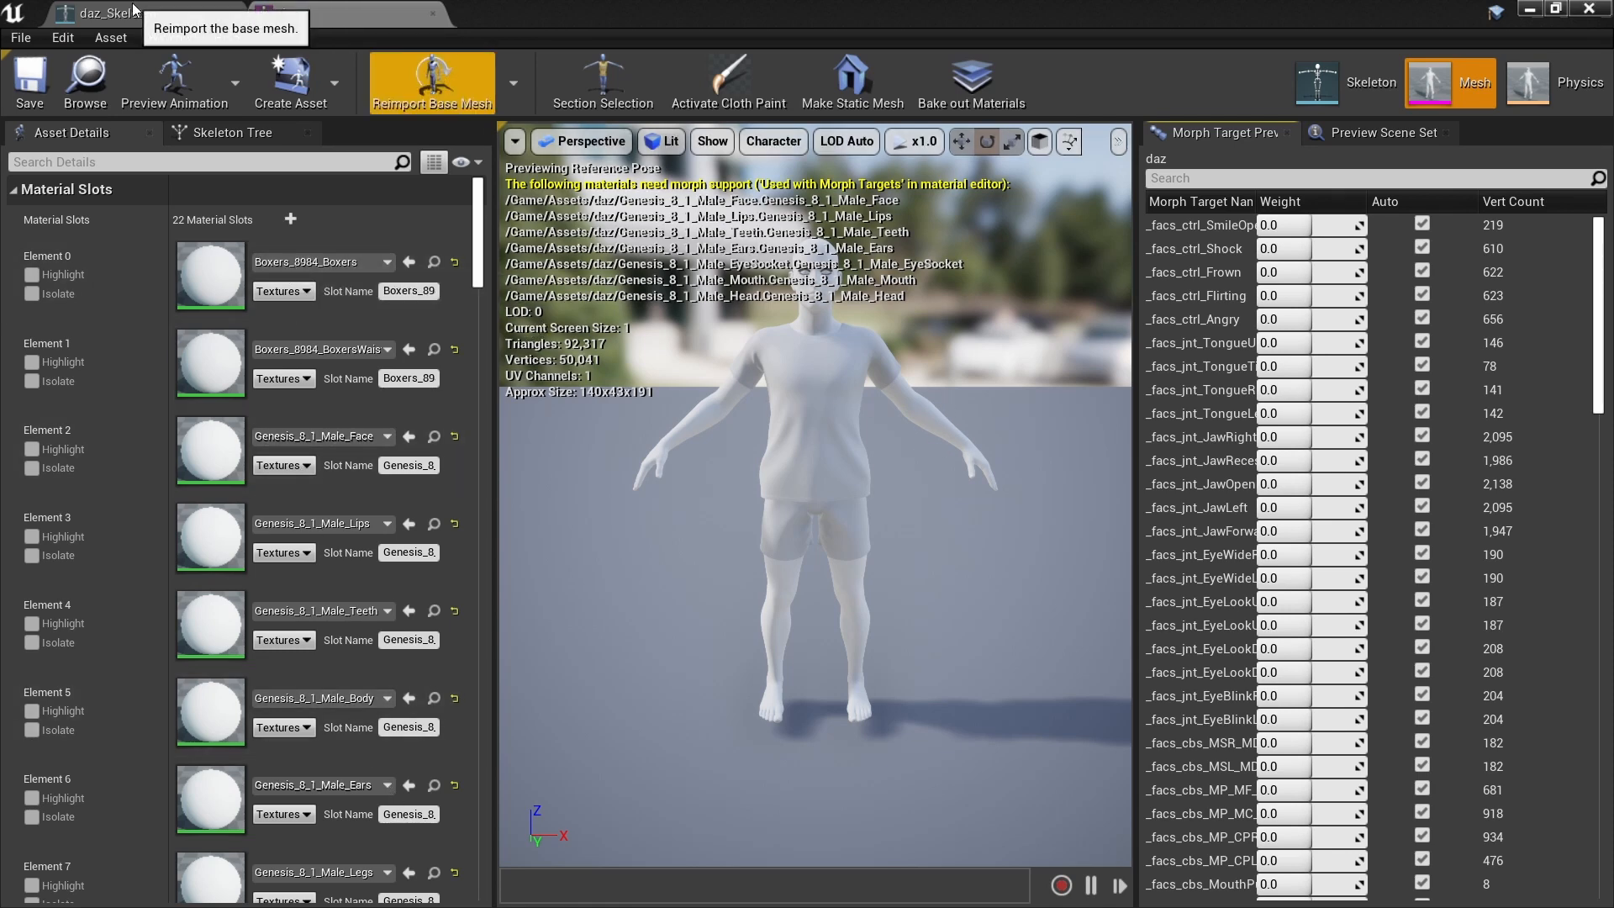
left_click(203, 10)
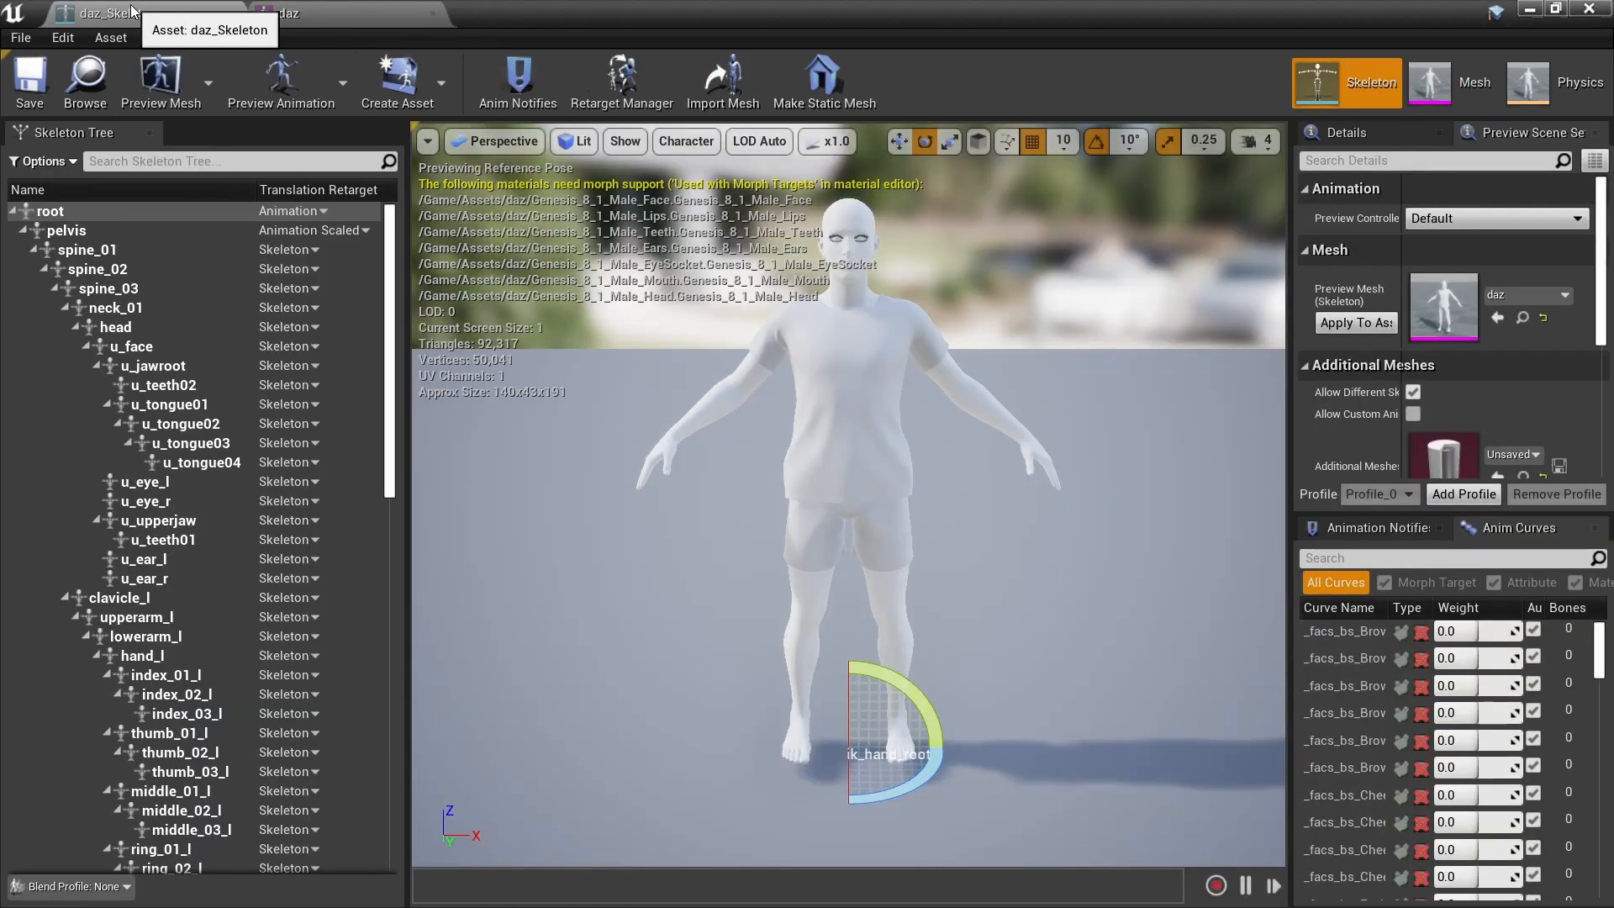
left_click(1603, 9)
- Examine the materials, textures and Genesis81Male skeletal mesh in the Assets/DazBridge folder
left_click(98, 732)
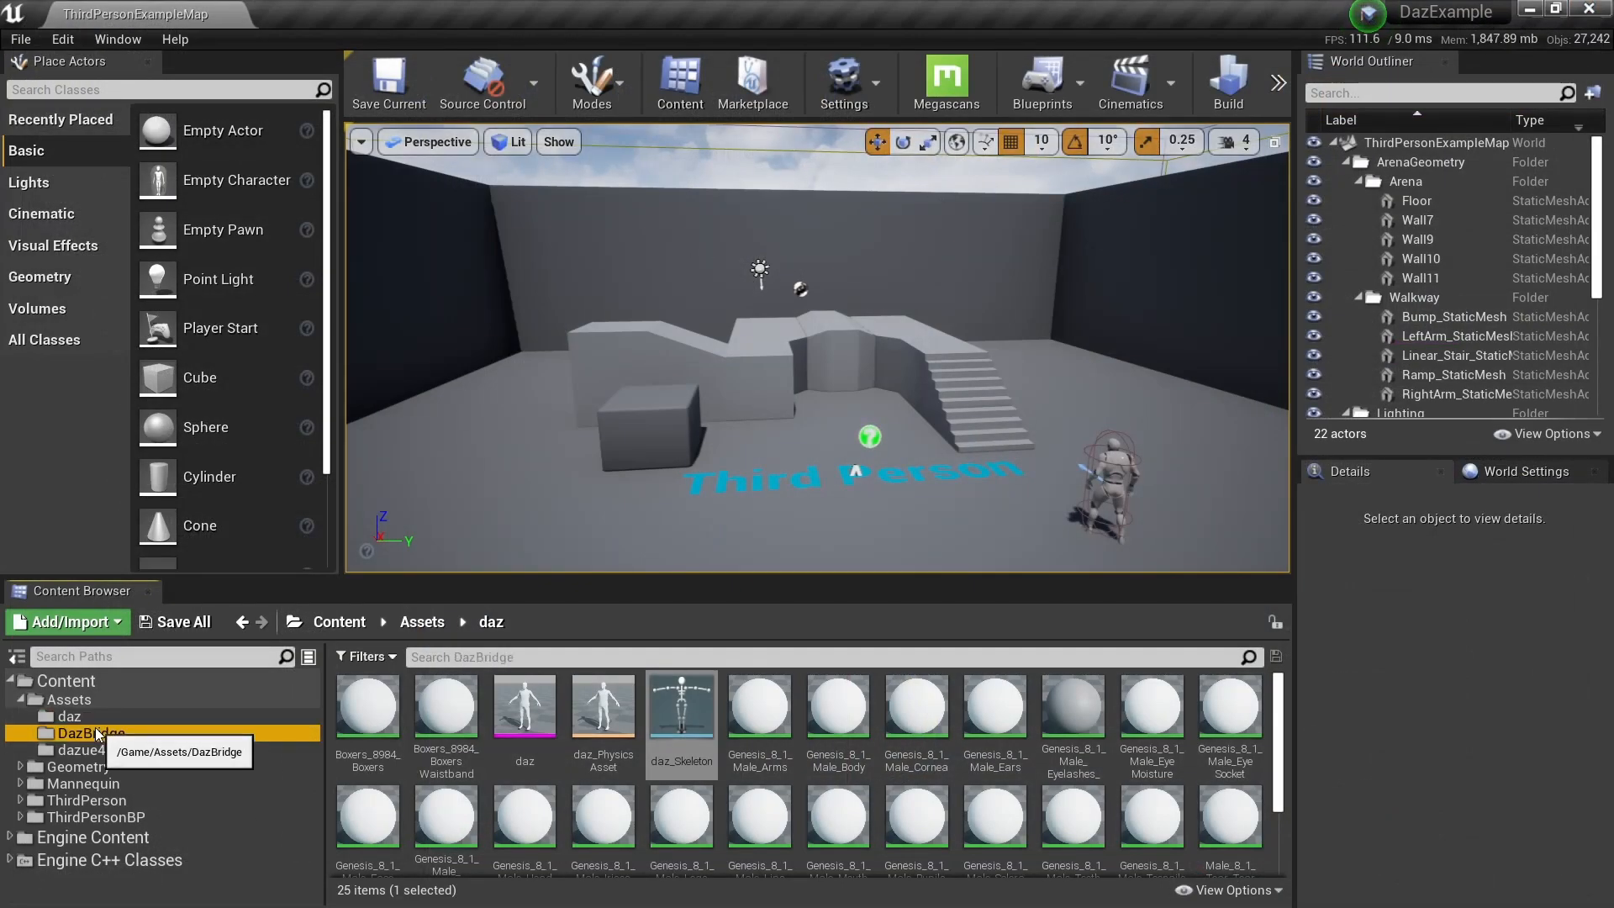
scroll(462, 810, "down", 1)
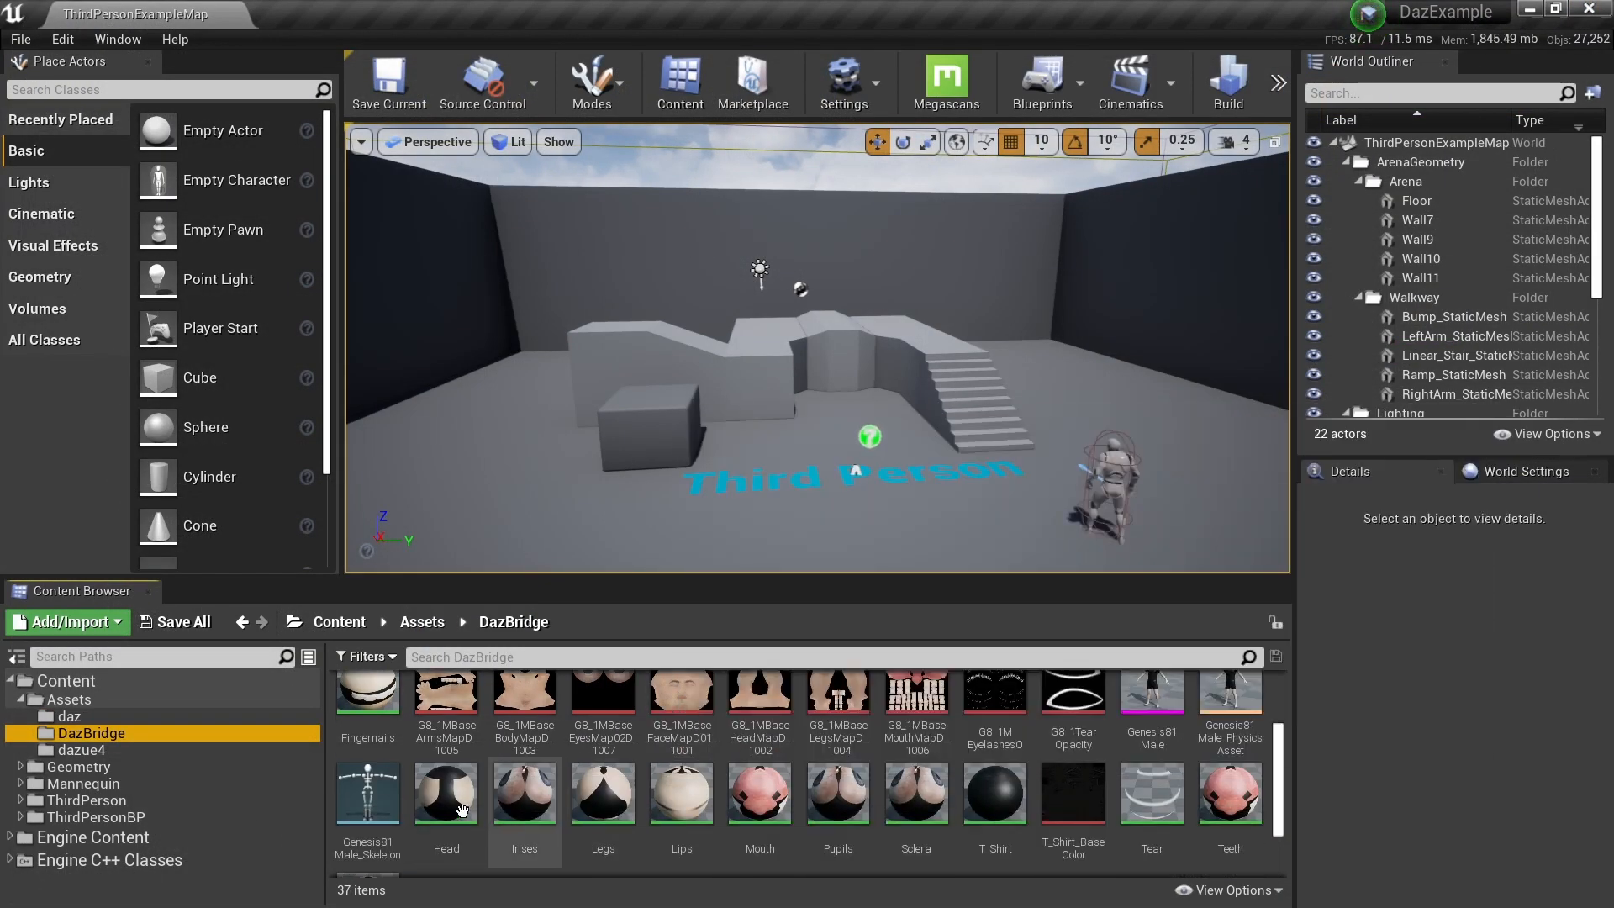
scroll(420, 808, "up", 1)
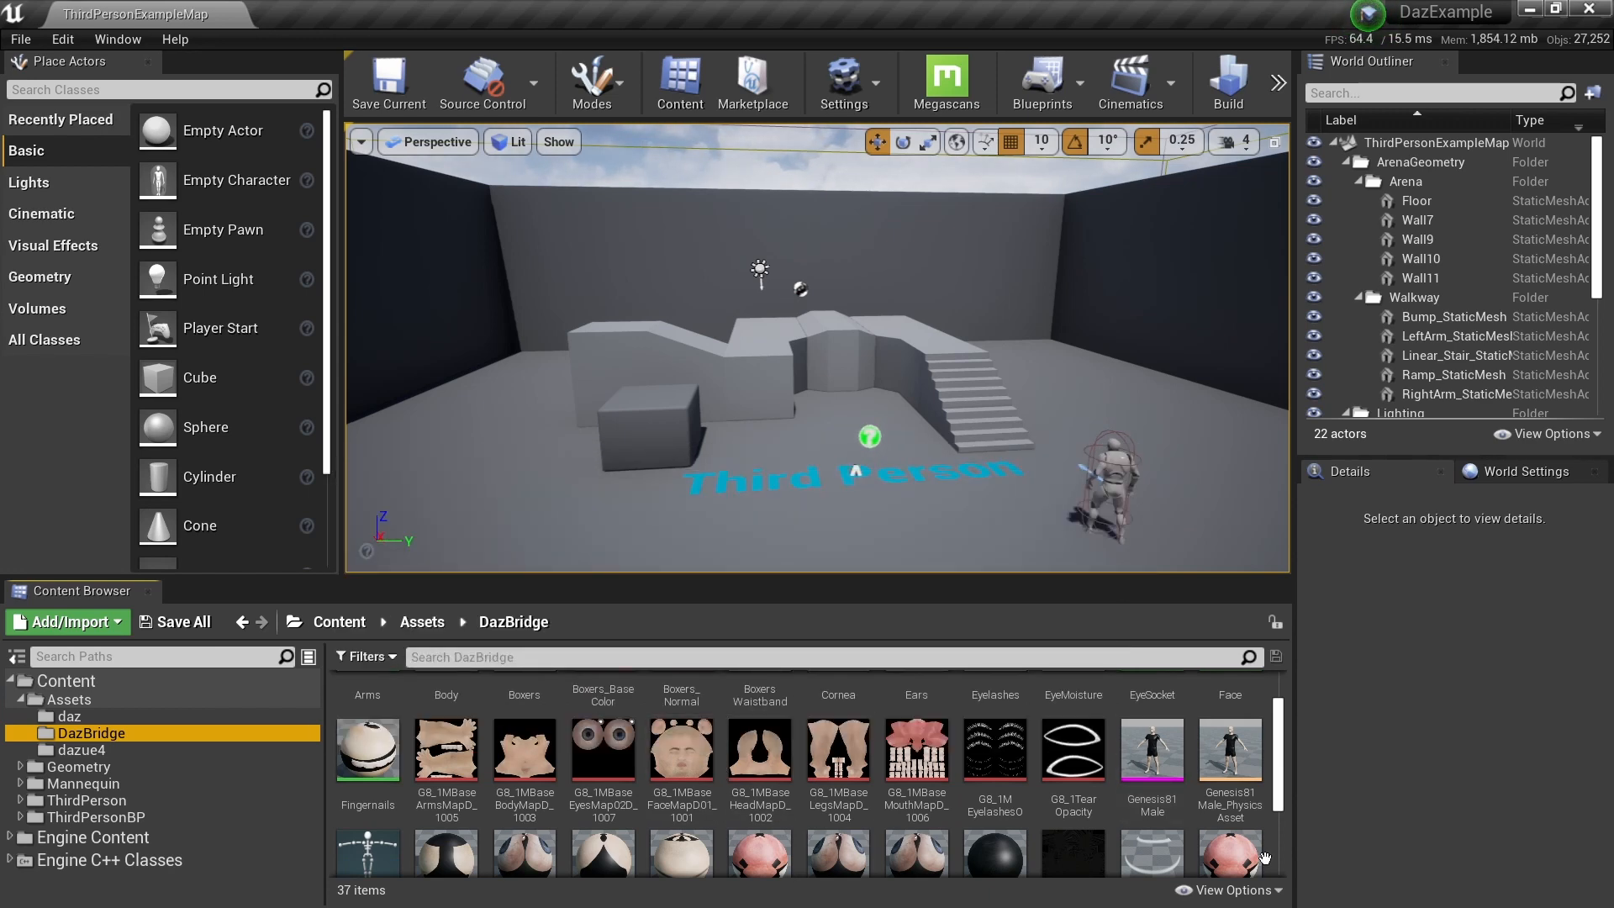
mouse_move(1165, 748)
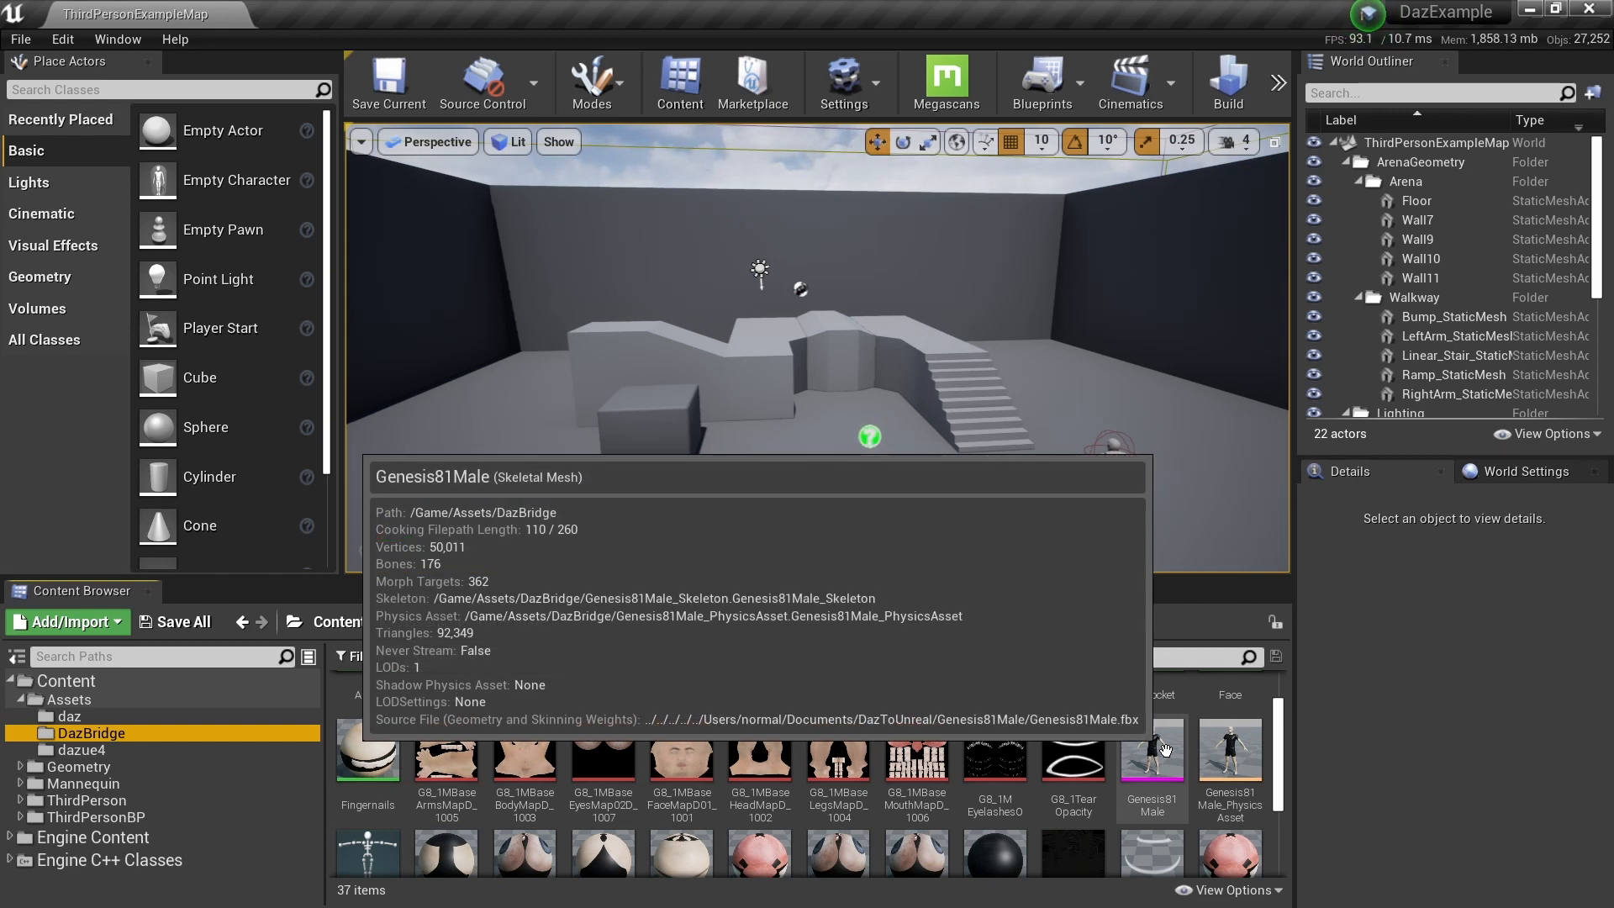
scroll(782, 775, "down", 1)
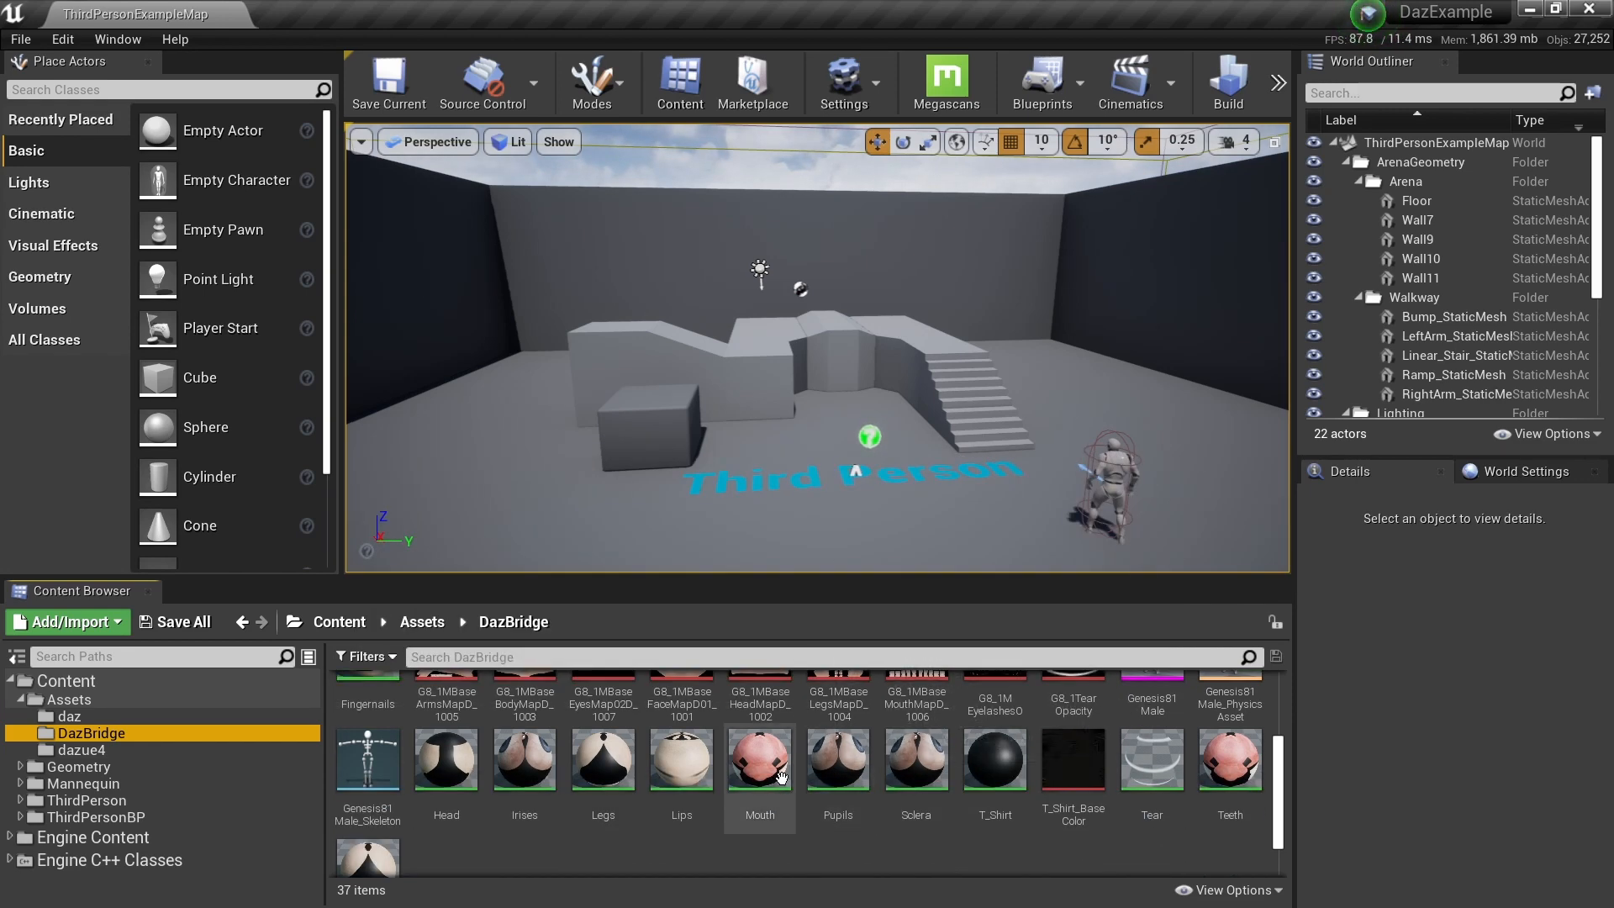
mouse_move(782, 775)
scroll(772, 742, "up", 1)
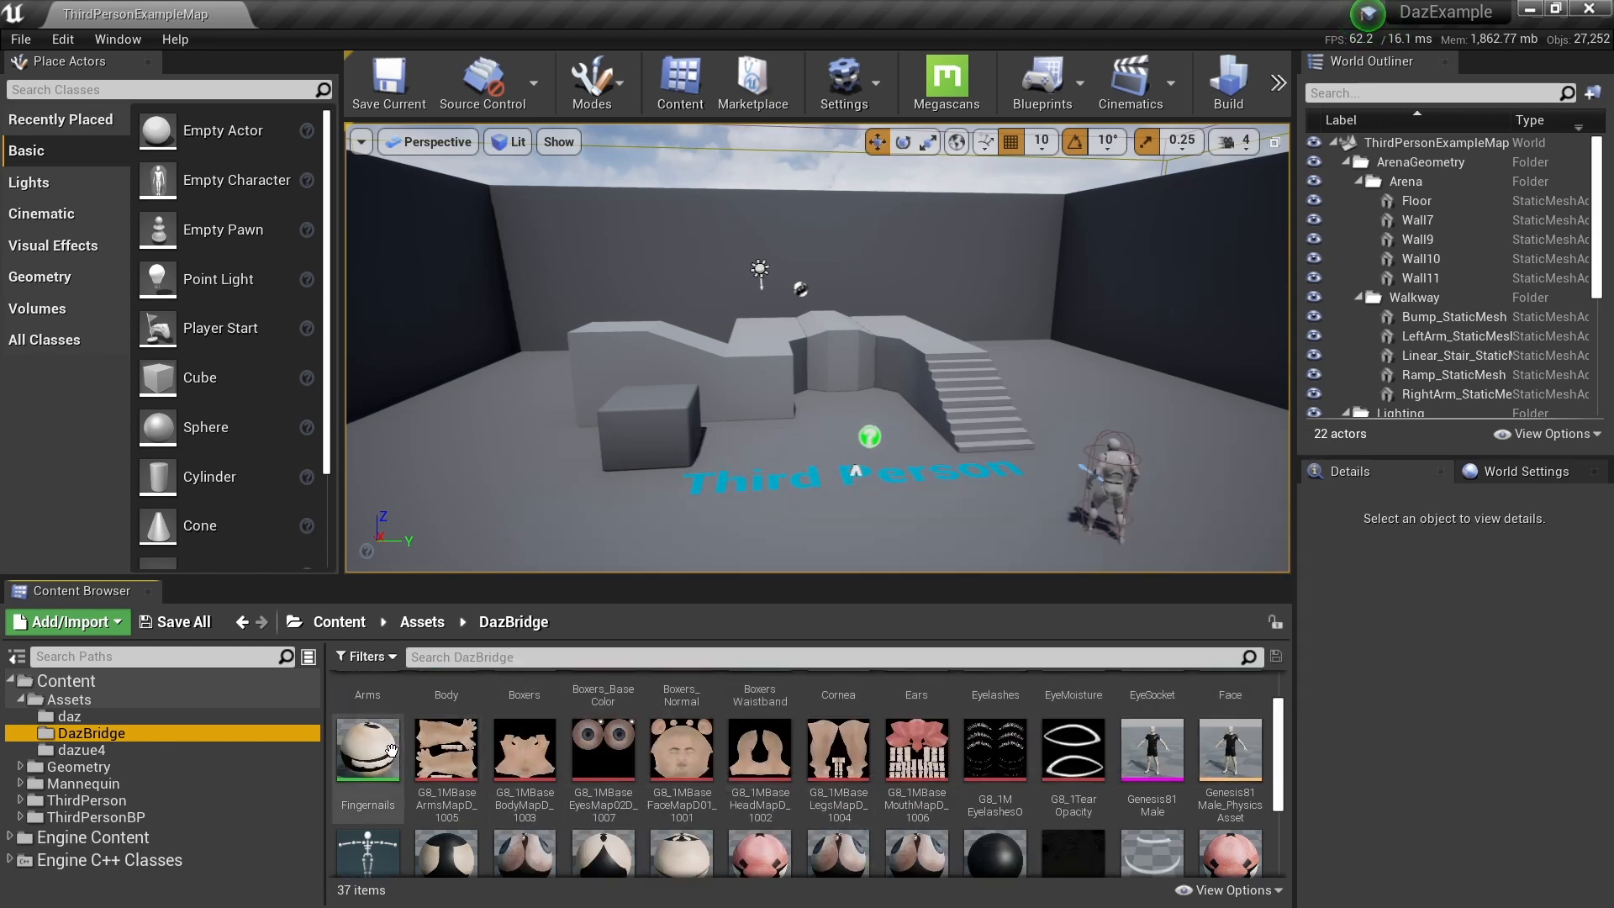
scroll(771, 741, "up", 1)
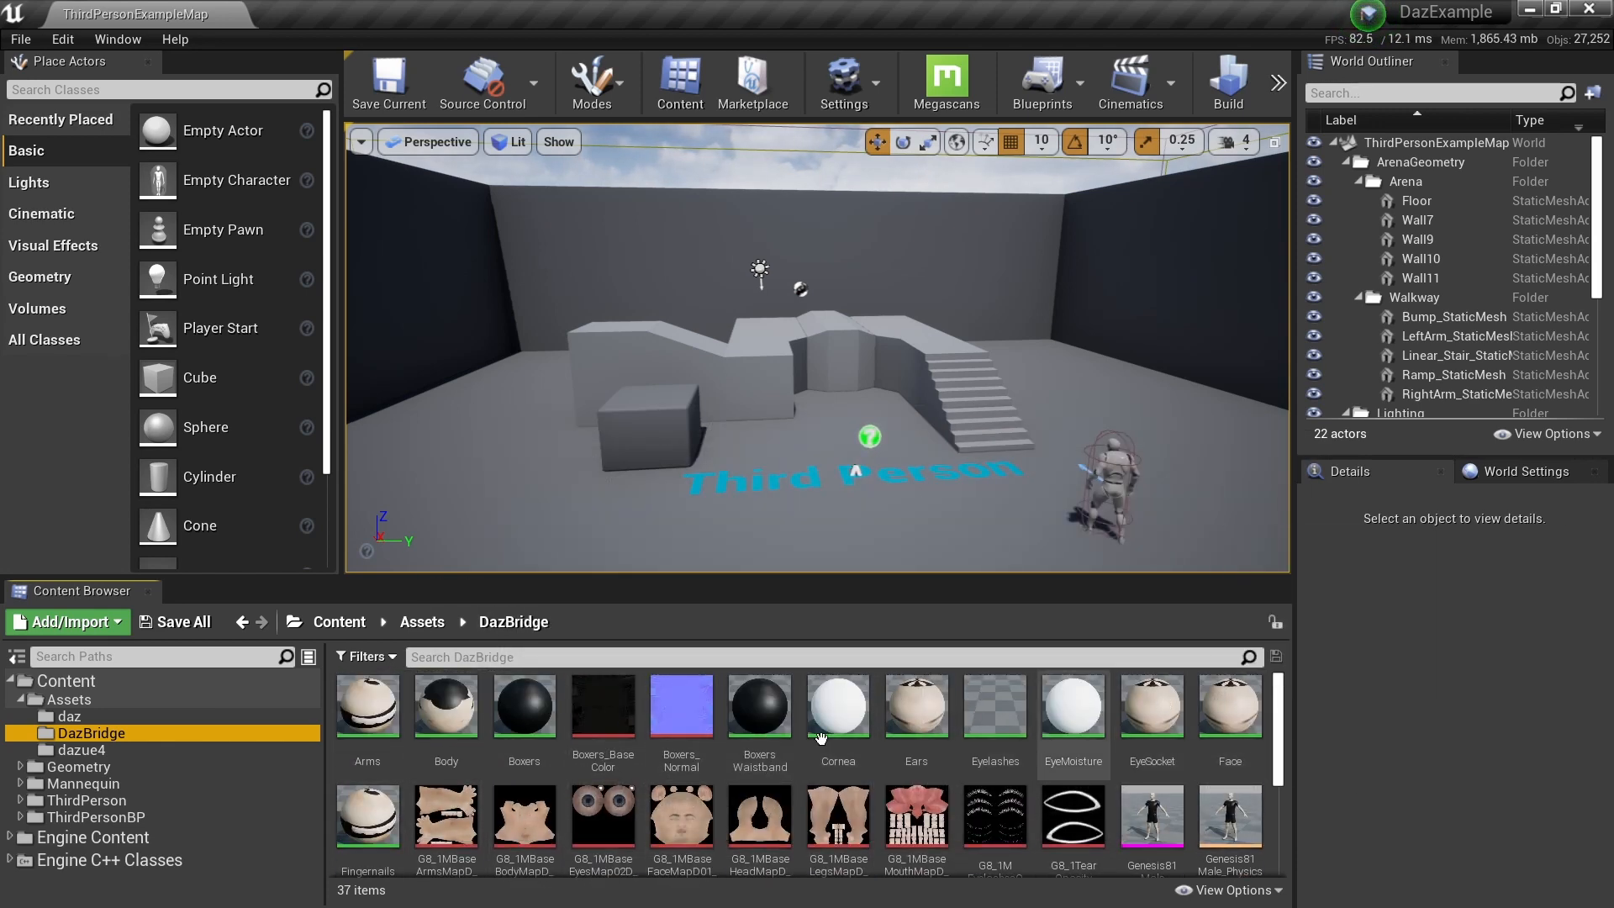
- Open the daz skeletal mesh from Assets/daz and assign the DazBridge Boxers material to Element 0
left_click(63, 717)
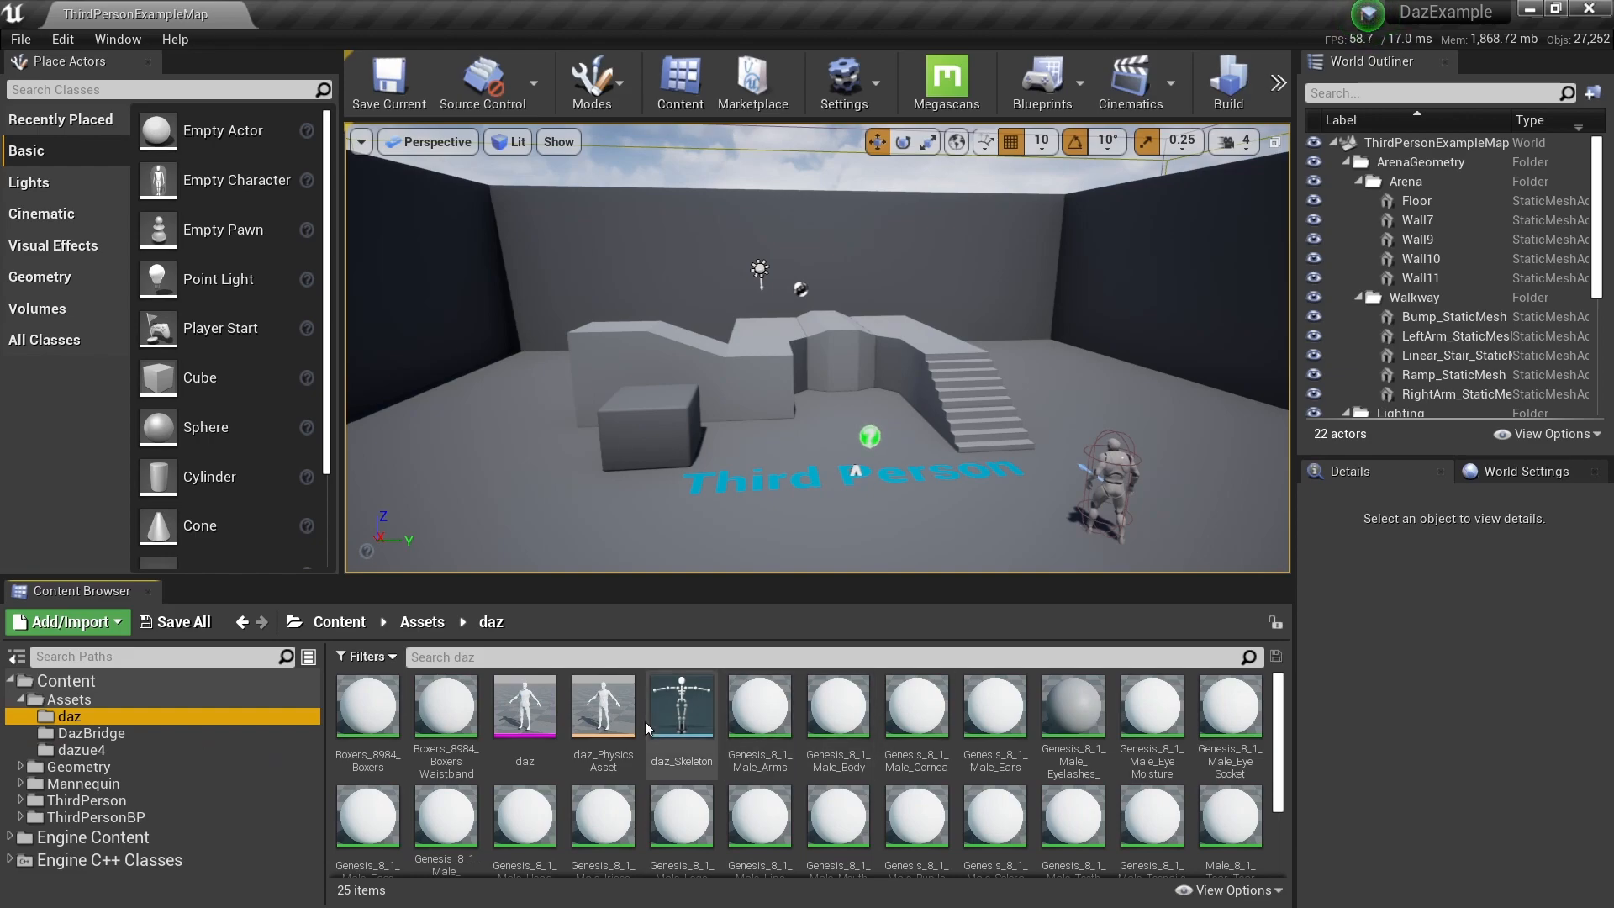
double_click(531, 710)
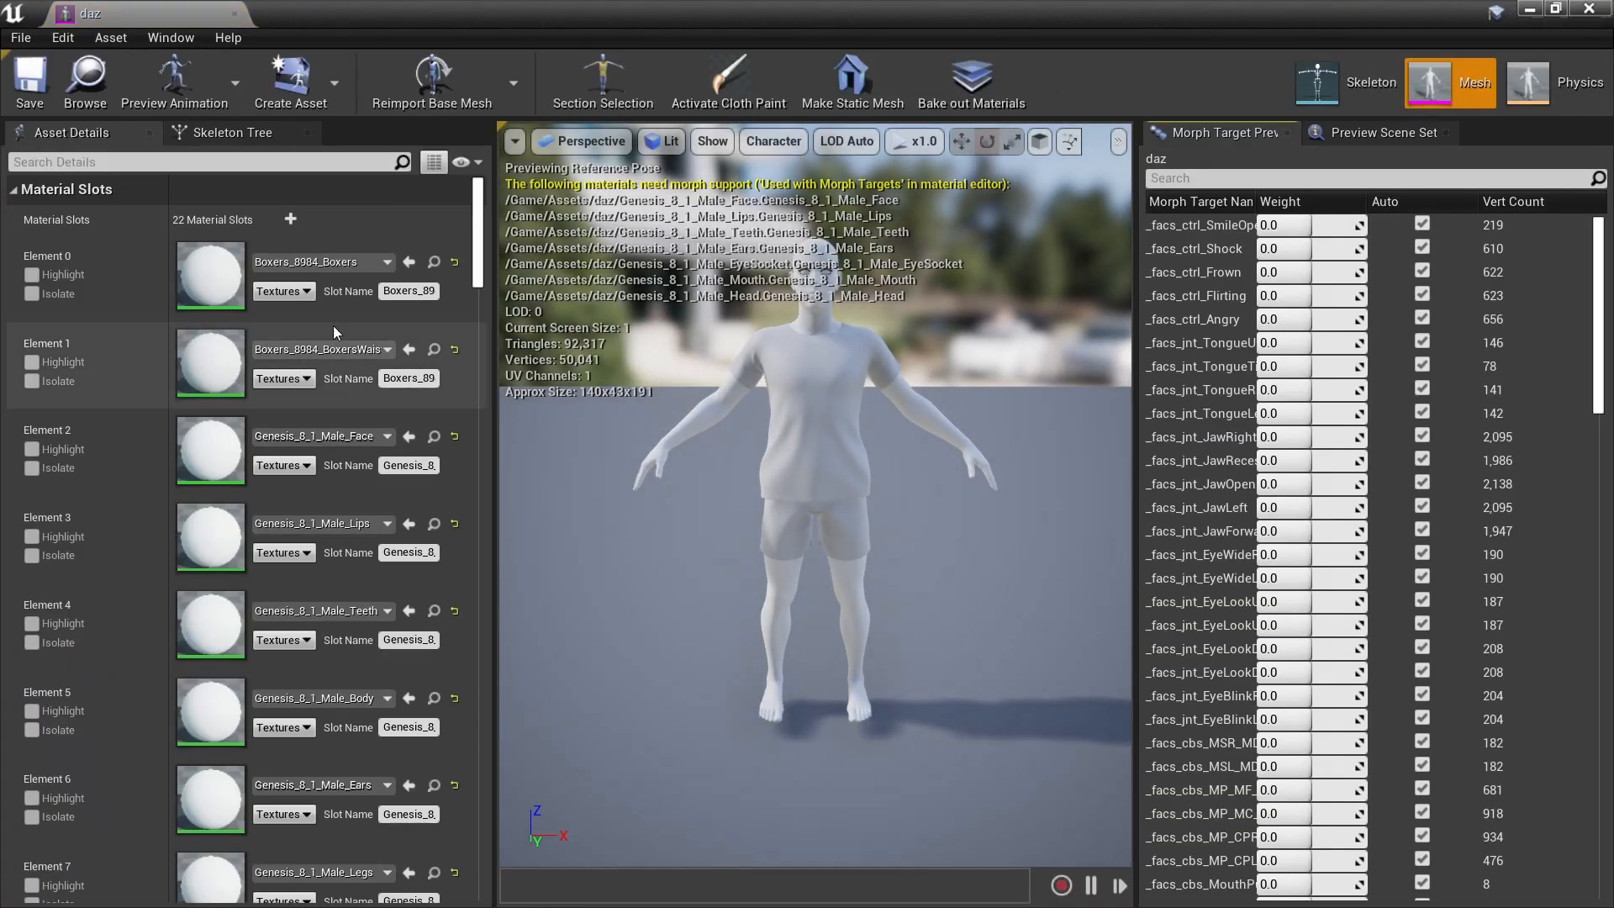
left_click(310, 261)
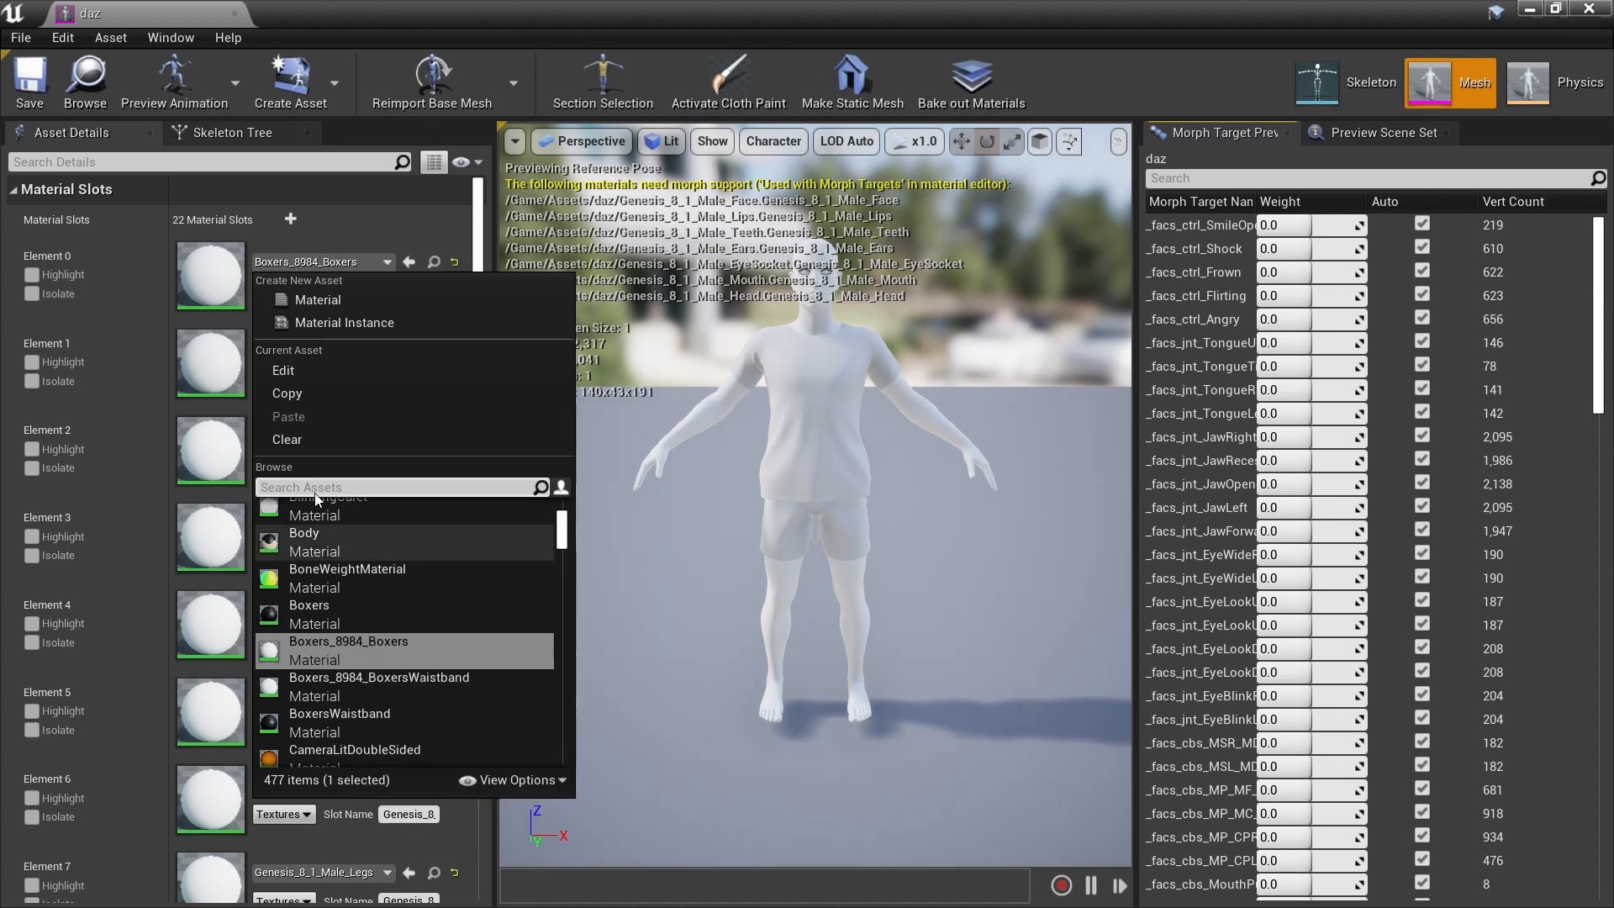
type("cx")
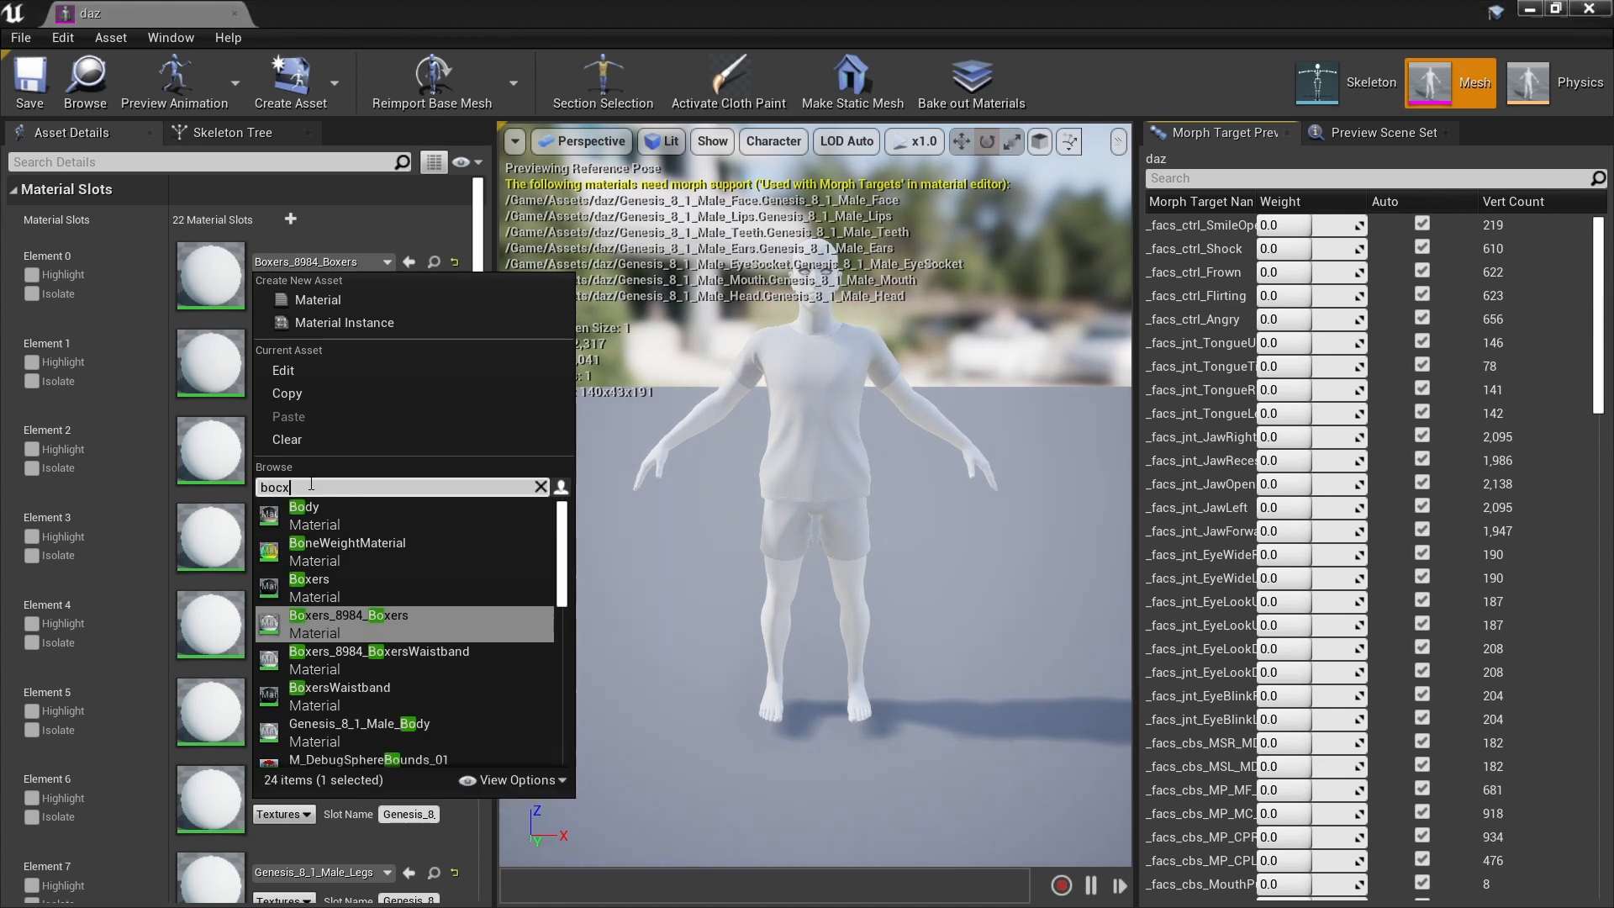
type("e")
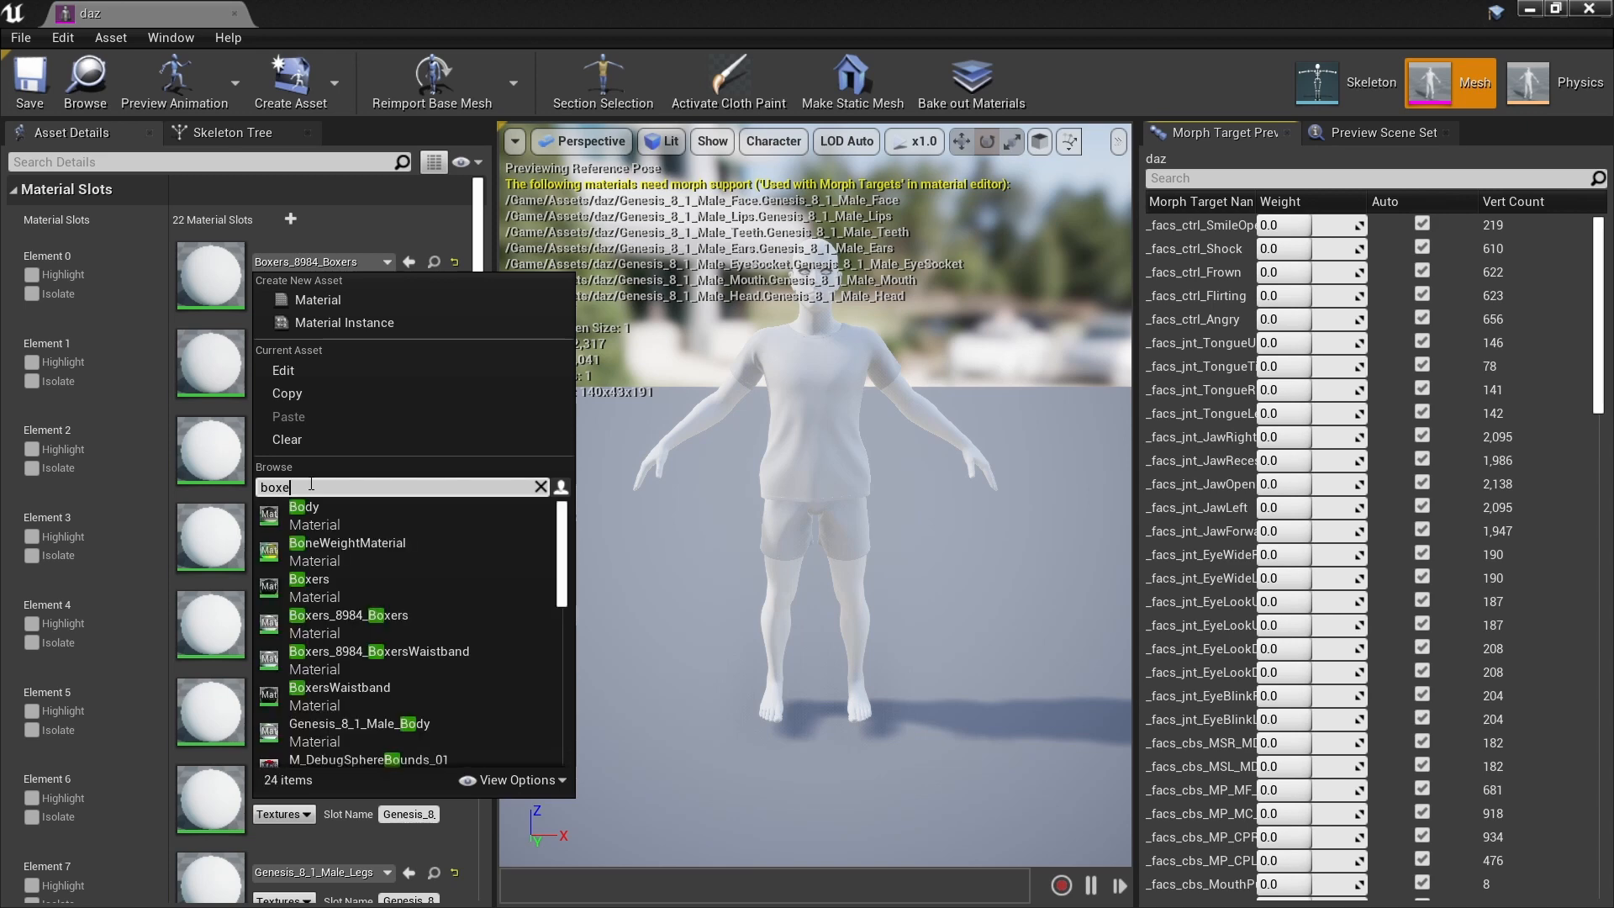
type("xer")
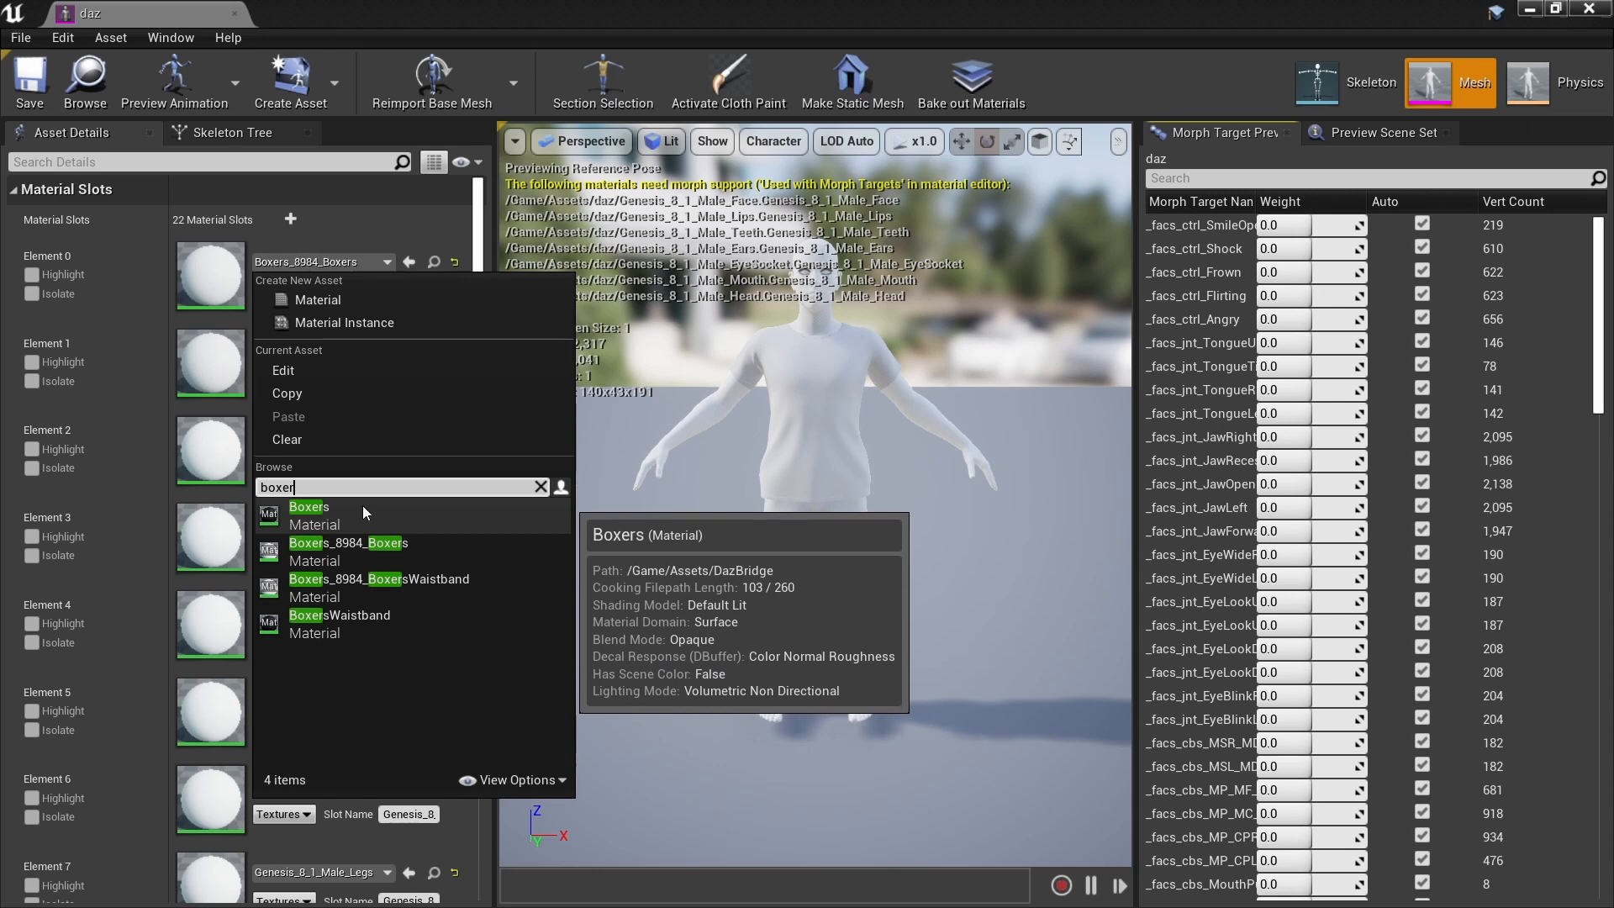
left_click(319, 508)
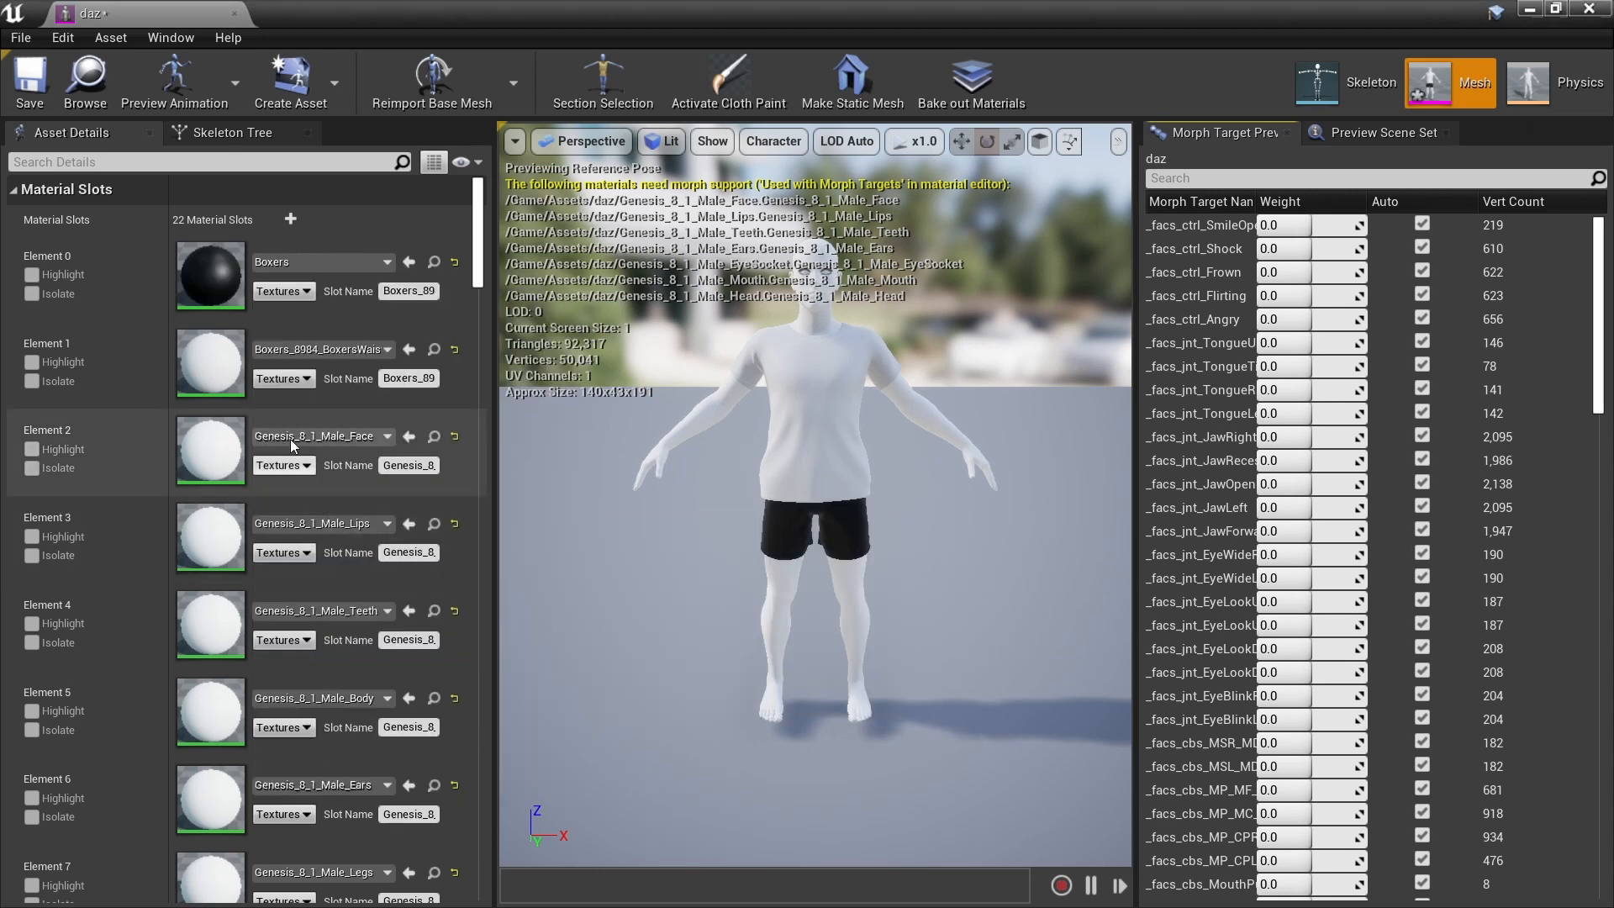
- Assign the BoxersWaistband material to Element 1 and the Face material to Element 2 of the daz mesh
left_click(315, 352)
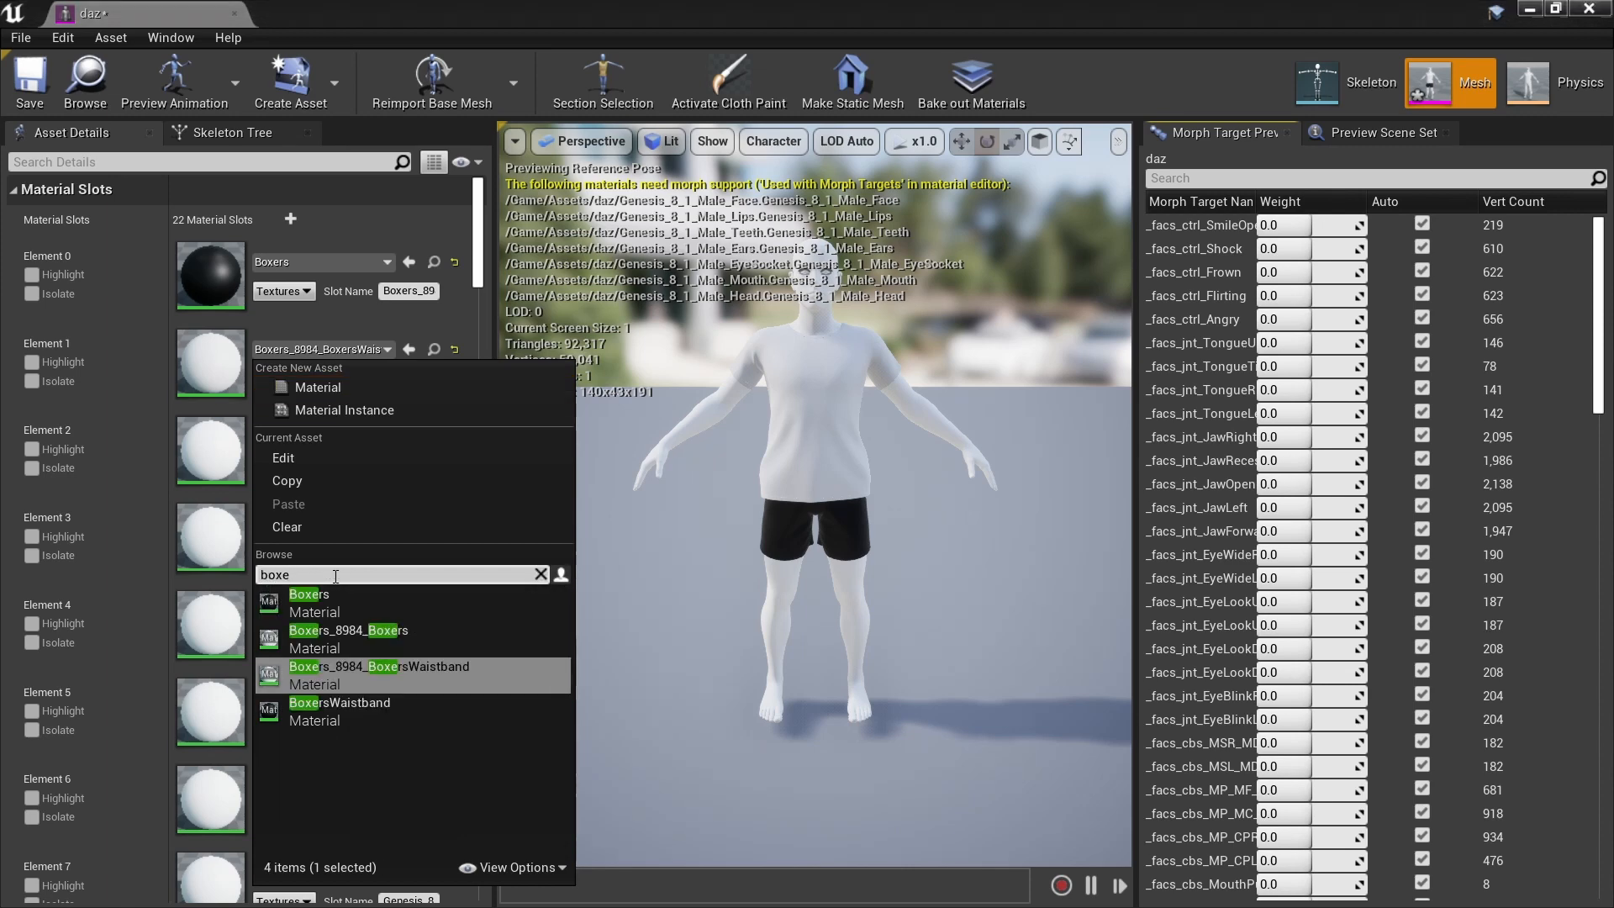
left_click(346, 715)
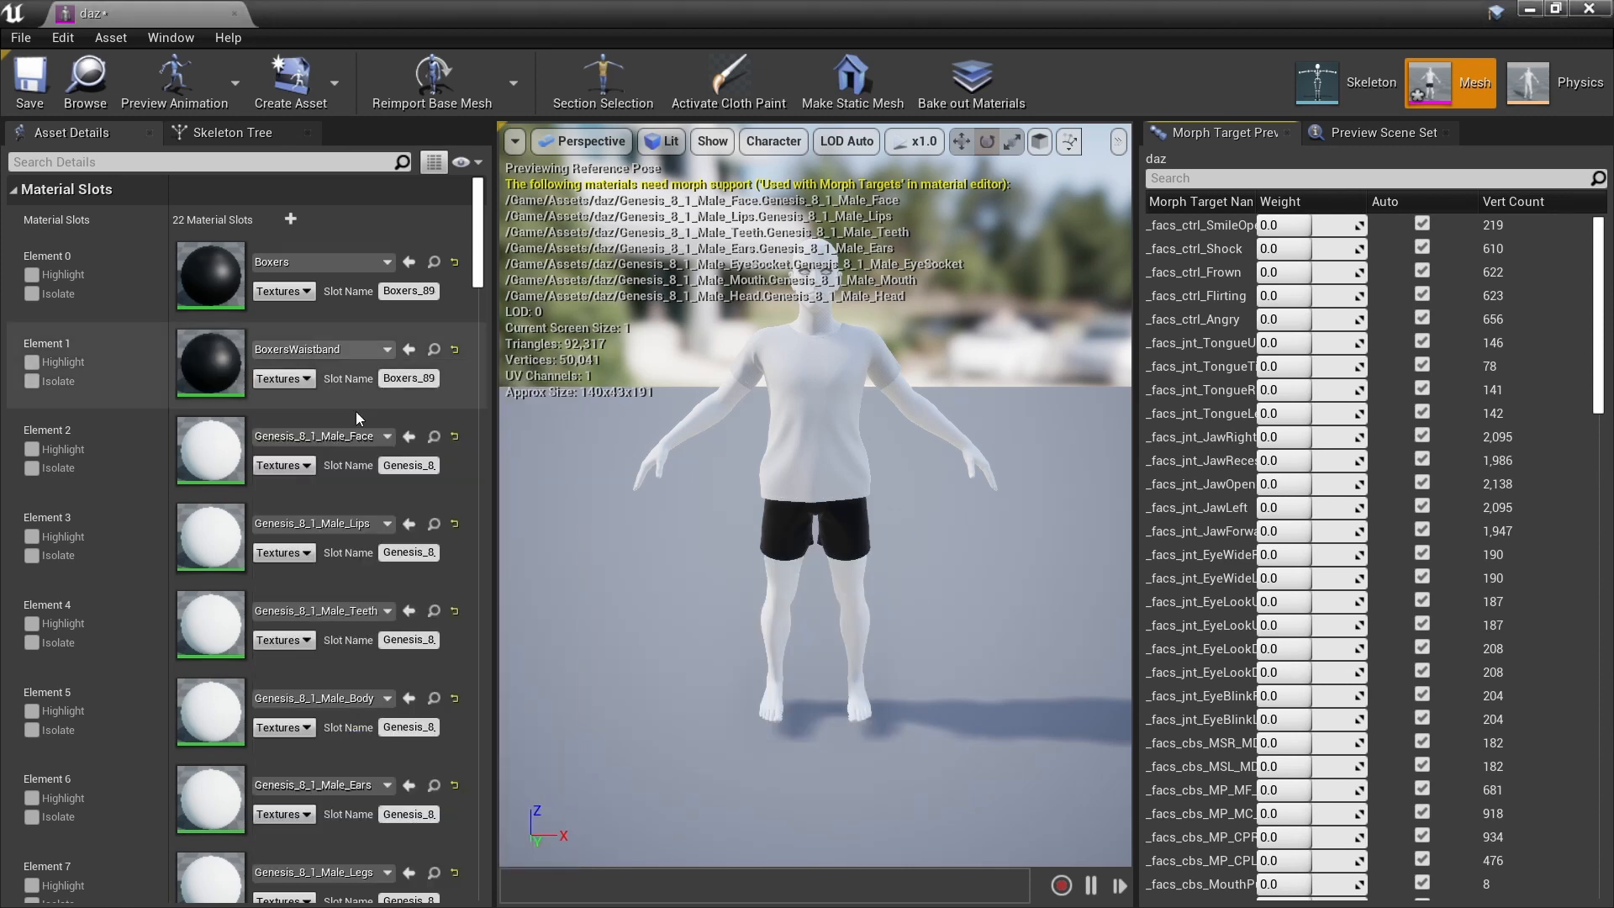
left_click(336, 437)
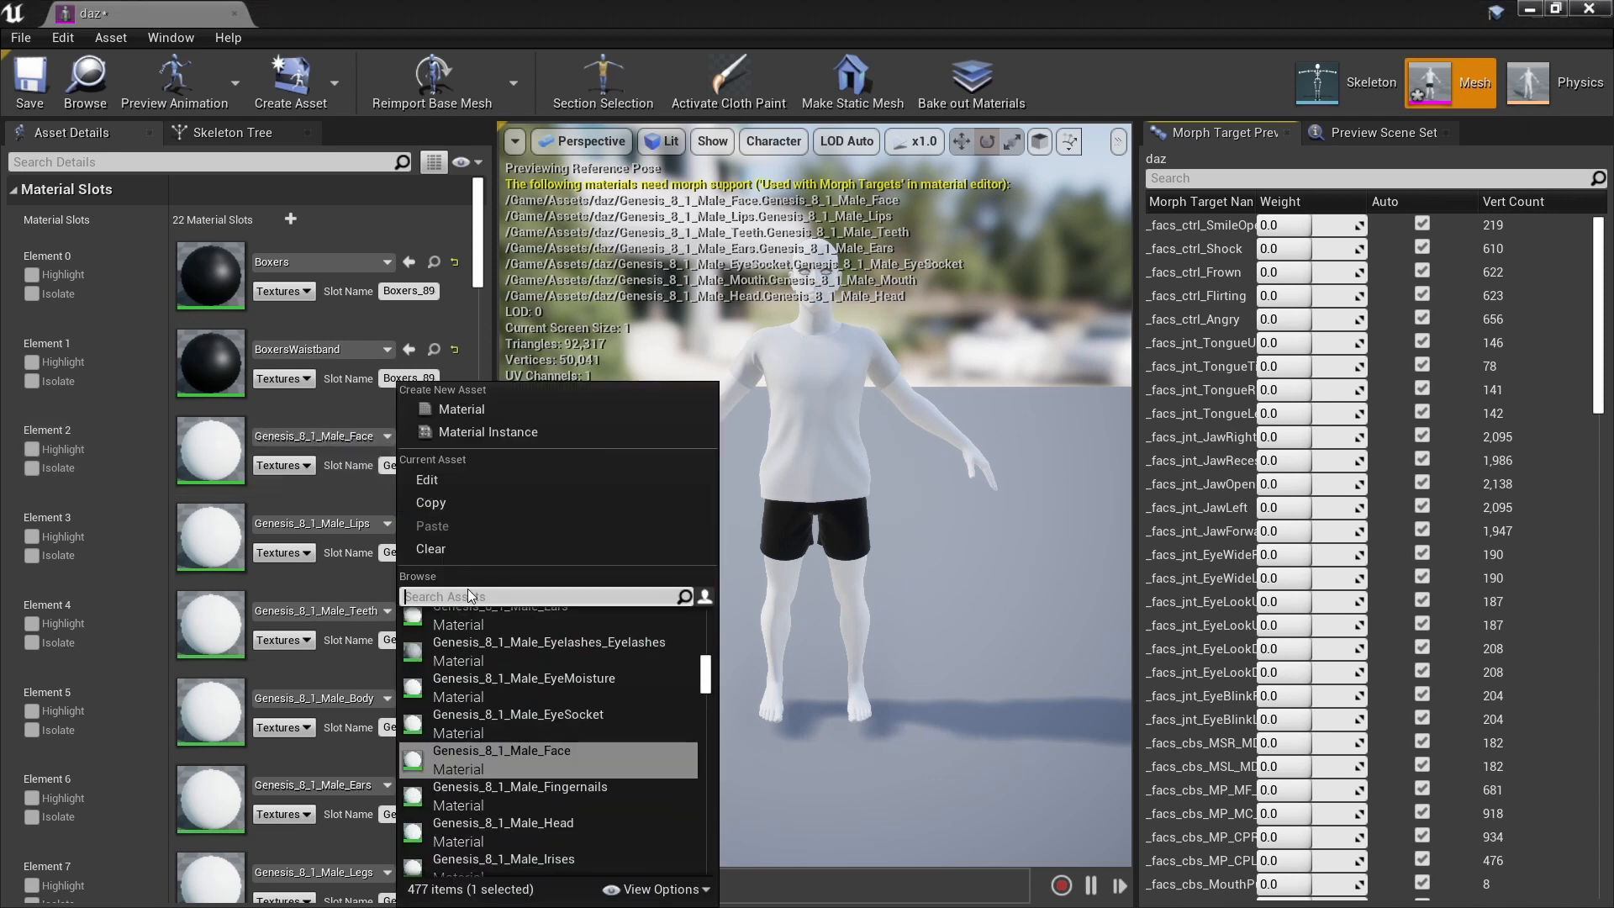
type("face")
left_click(465, 621)
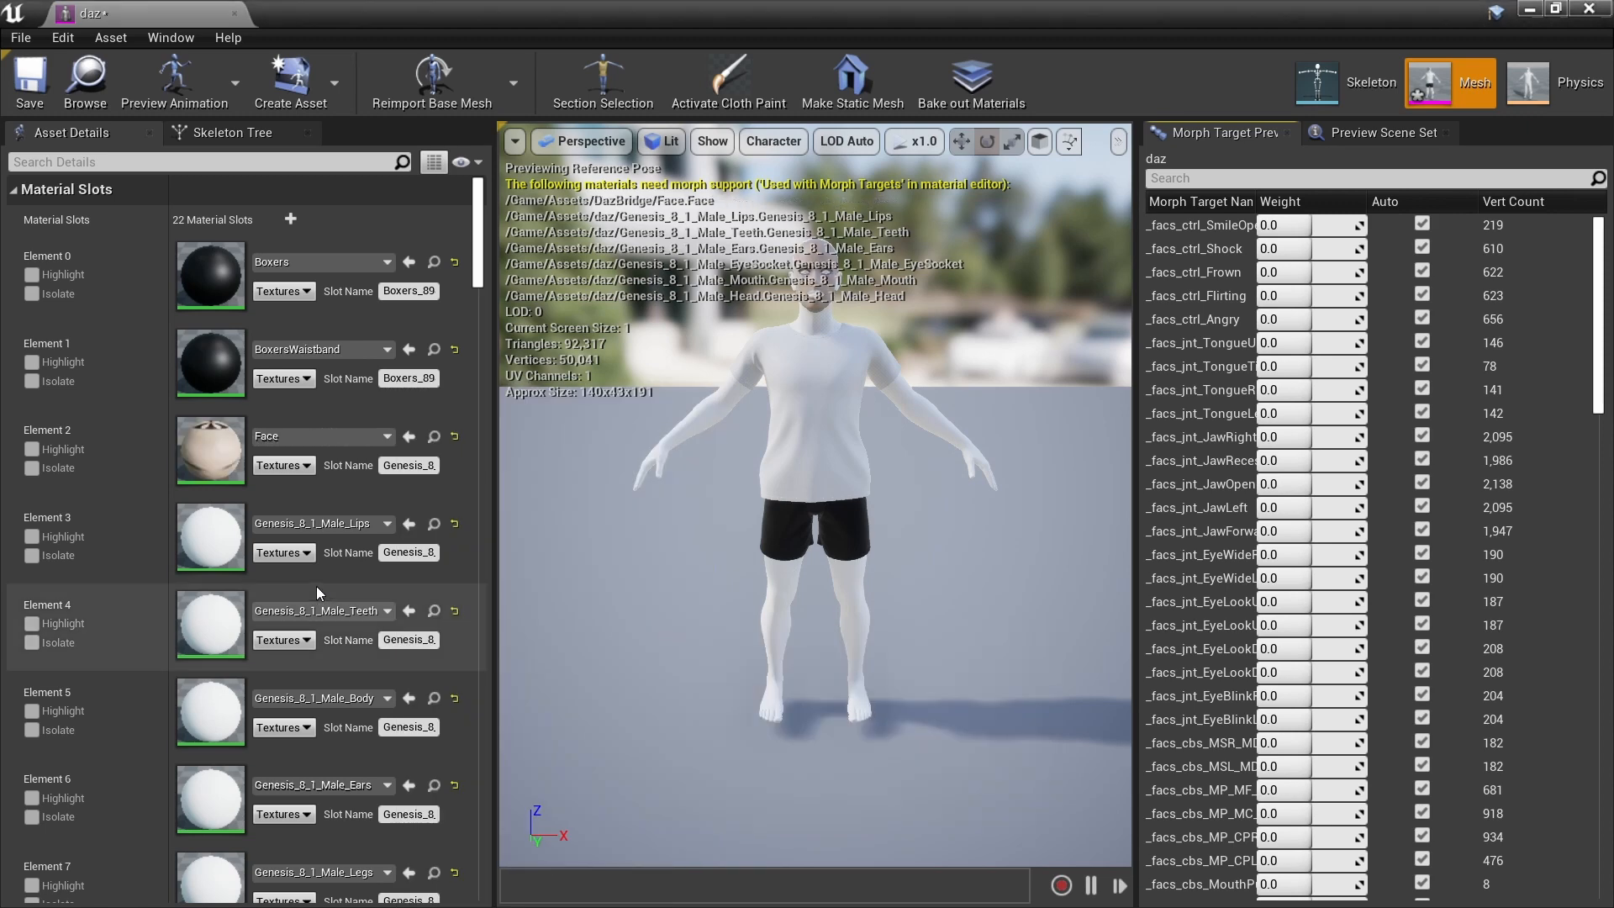
- Replace the material of Element 3 on the daz mesh with the DazBridge Lips material
left_click(287, 526)
type("m")
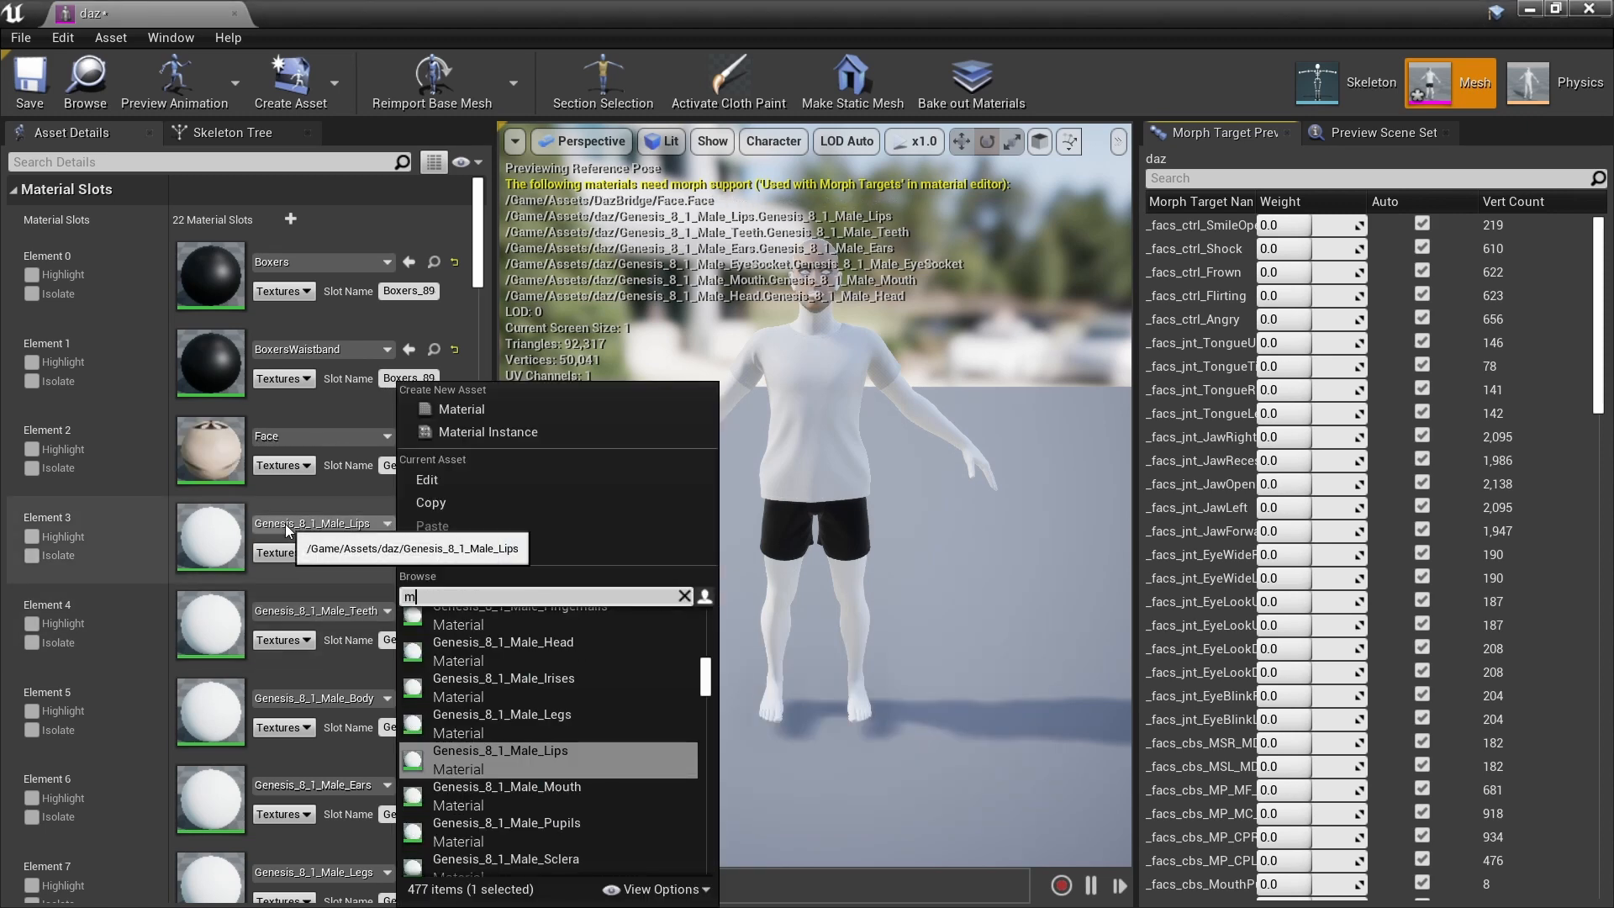
key("BackSpace")
type("kl")
key("BackSpace")
key("BackSpace")
type("lips")
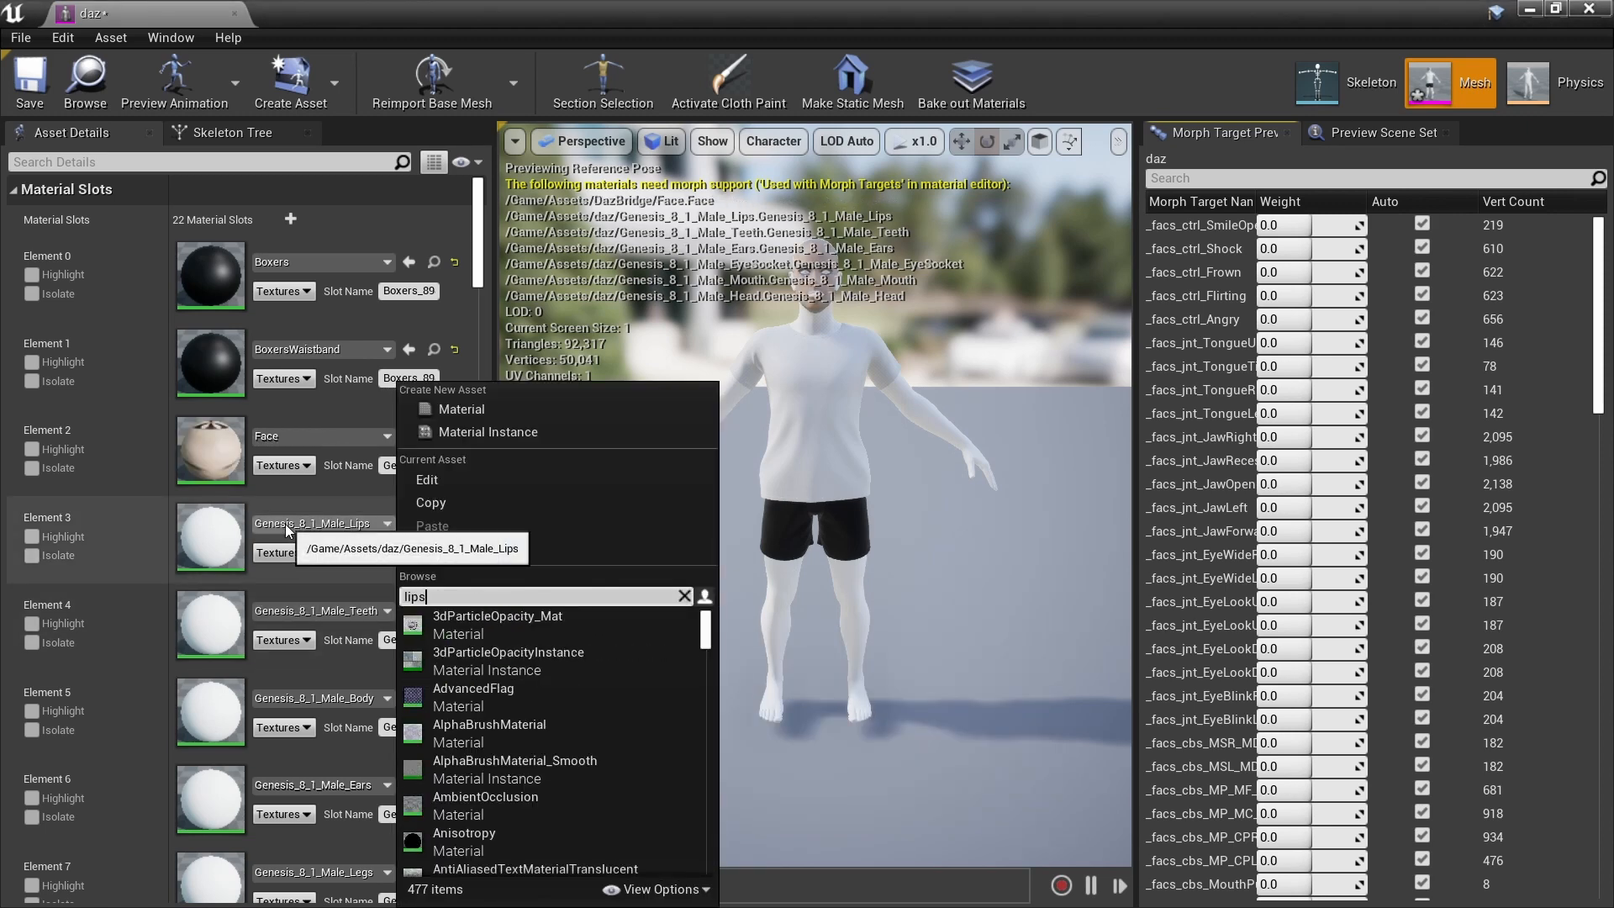
left_click(468, 620)
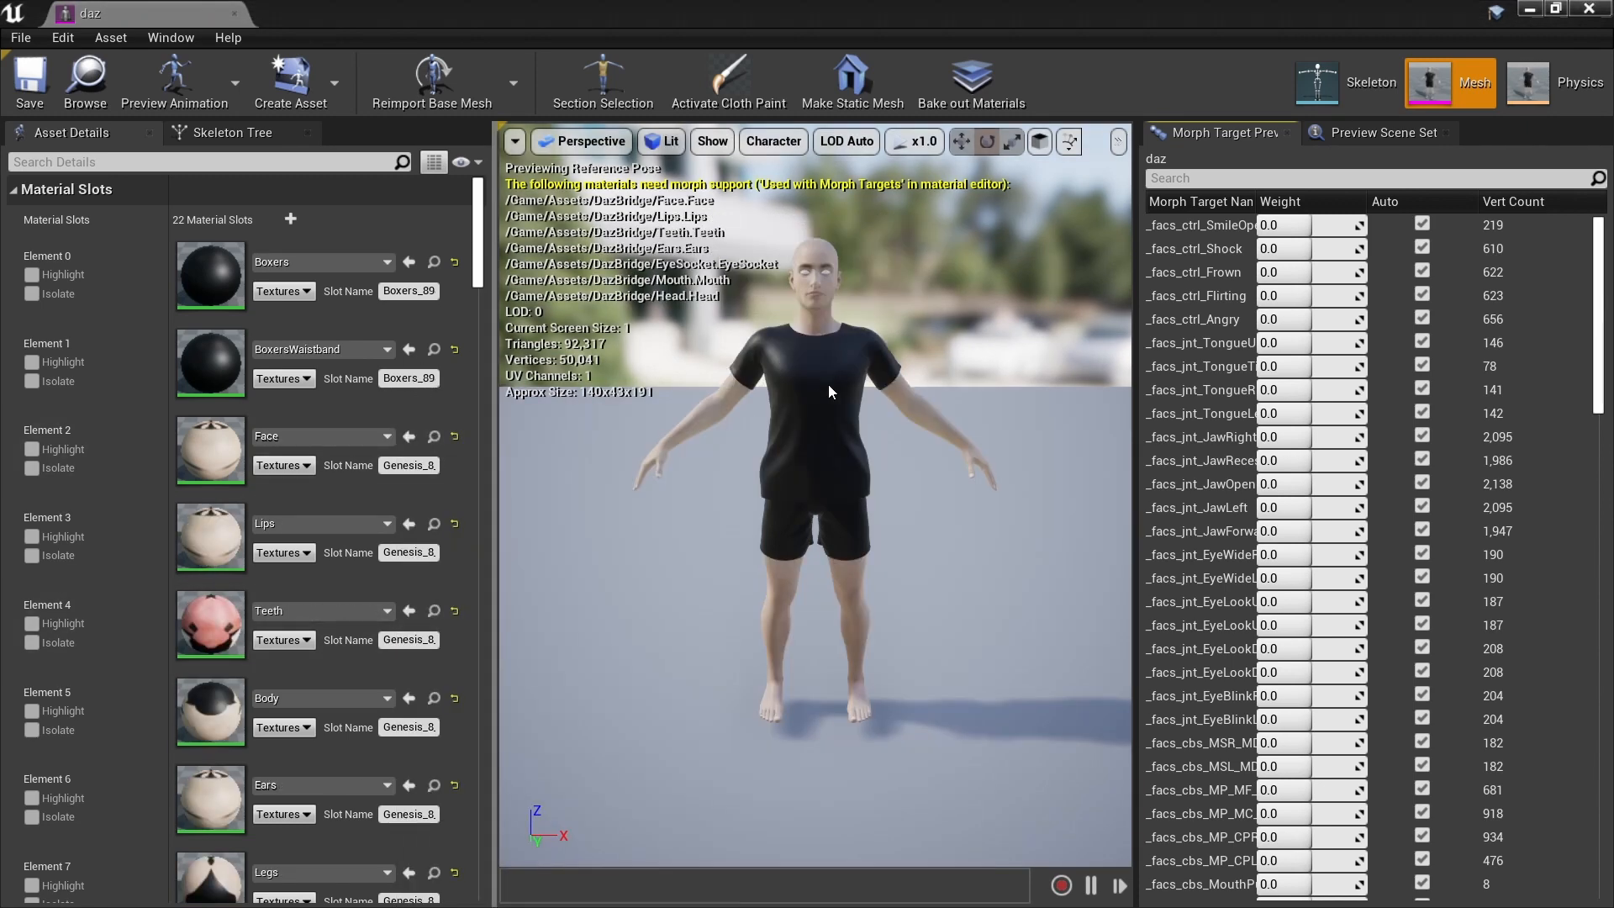
- Preview the mouth morph targets on the character's head, setting one MouthPress weight to about 0.57, MouthRight to about 0.24 and one MouthFrown to about 0.62
right_click_drag(942, 524, 896, 526)
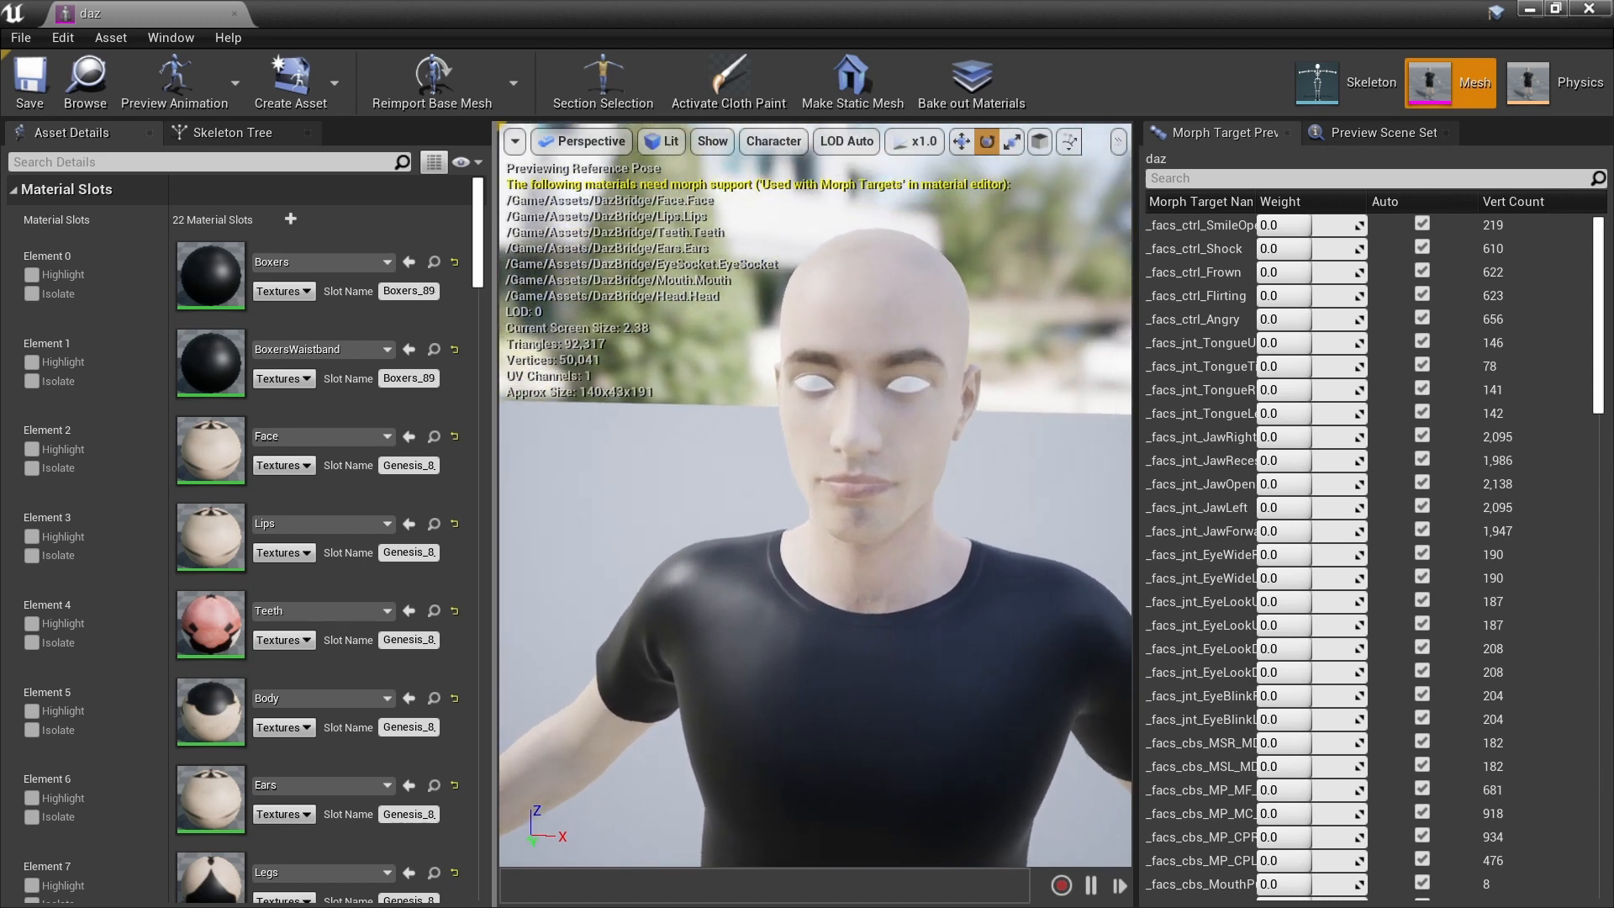
scroll(1443, 634, "down", 15)
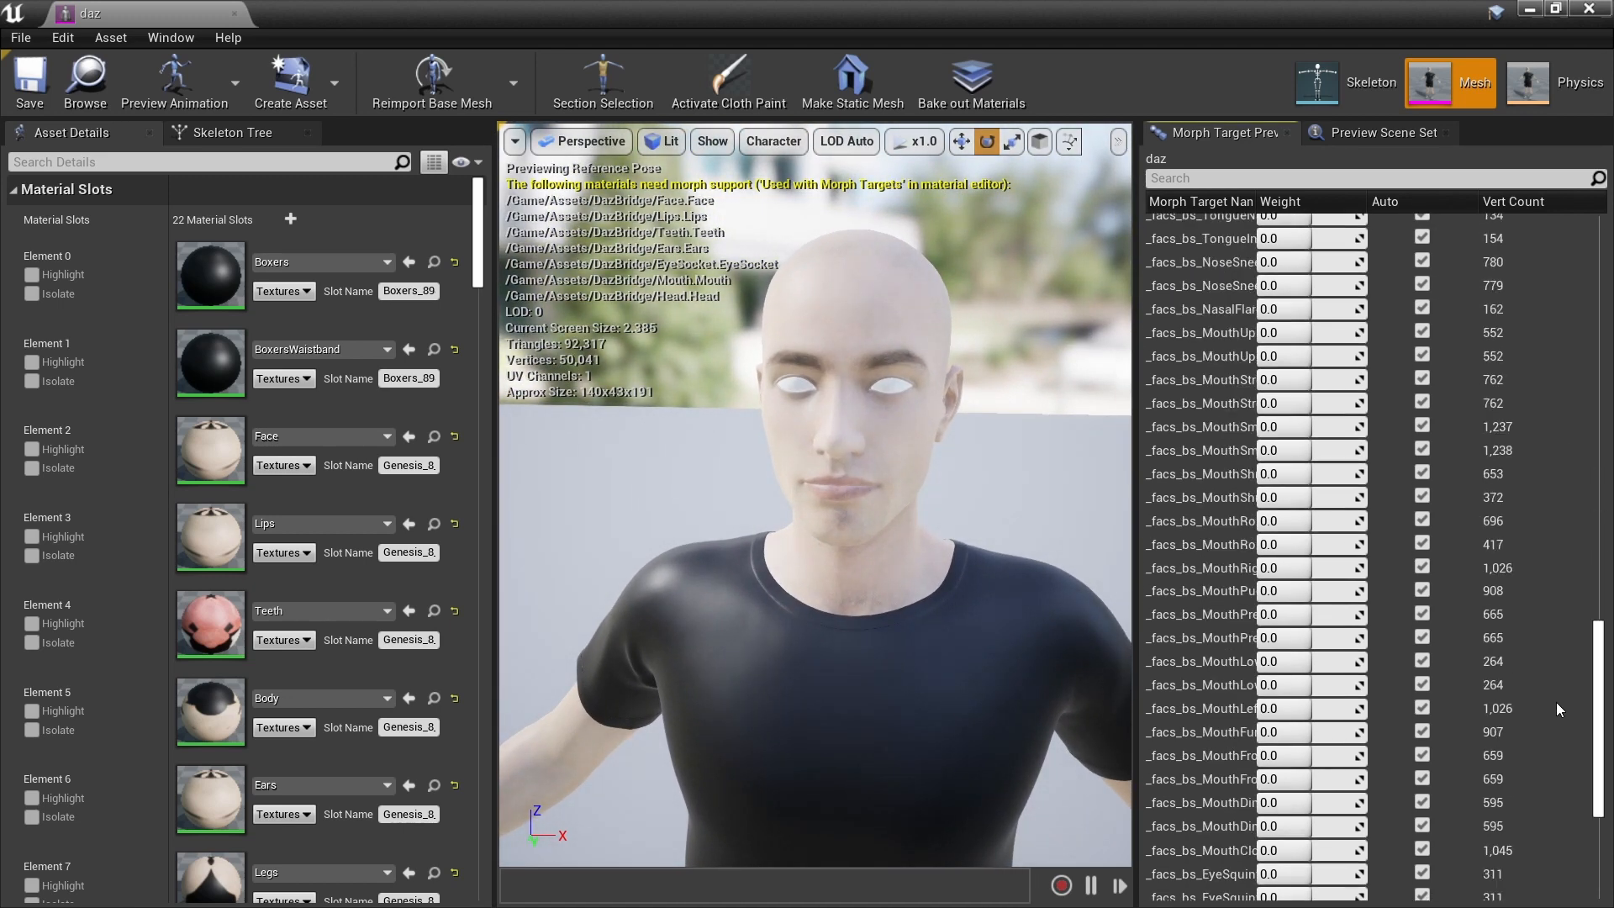
left_click_drag(1287, 459, 1343, 388)
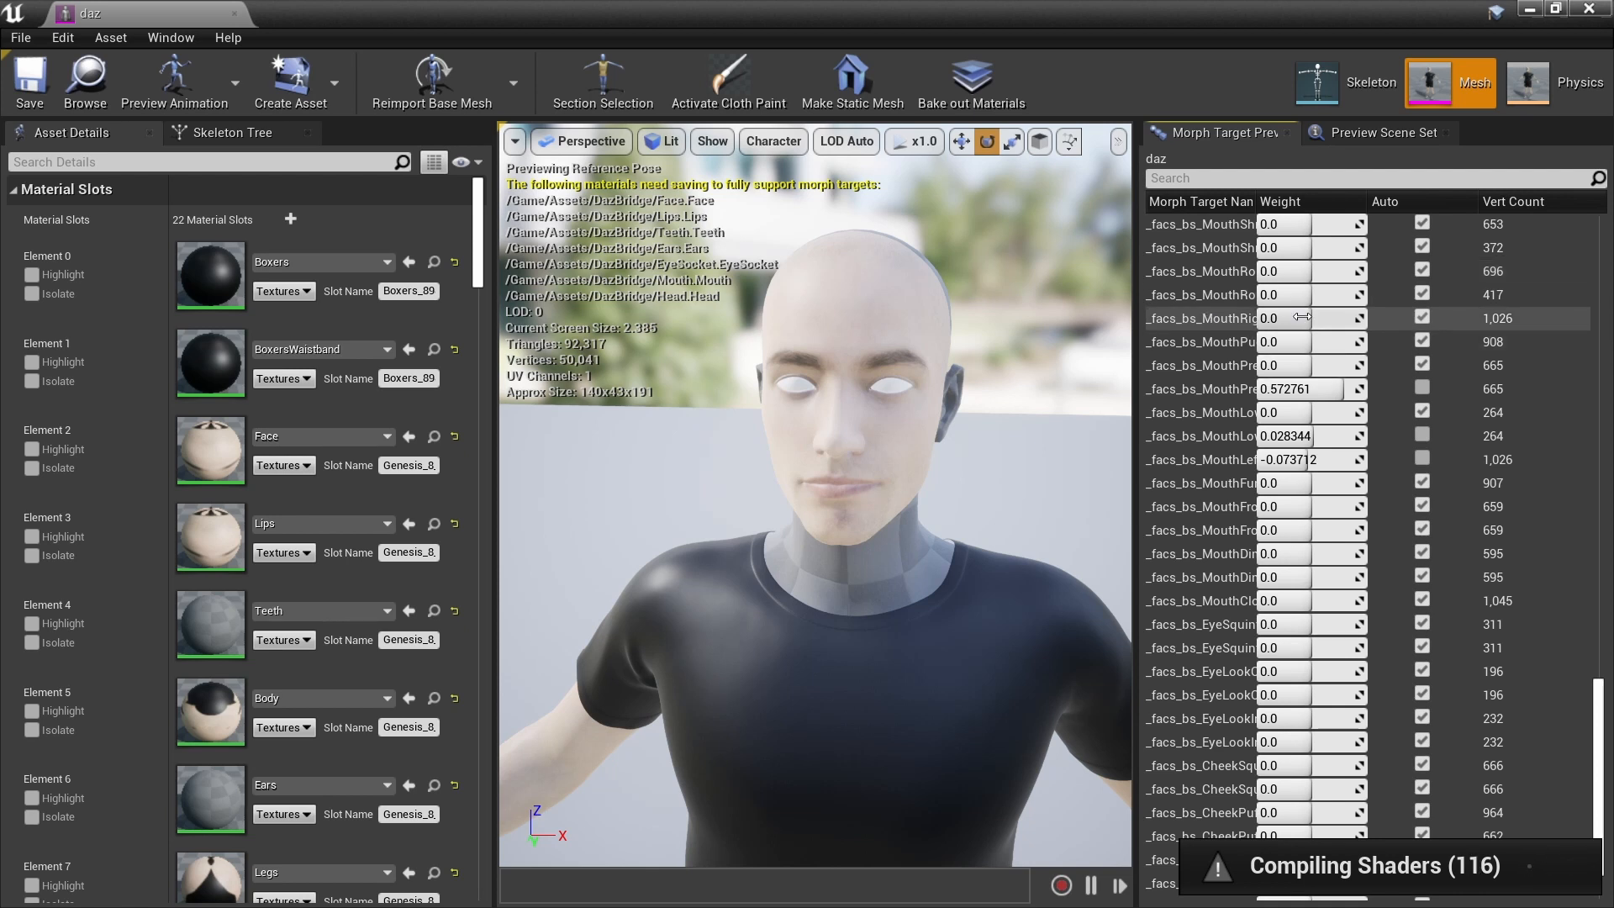
mouse_move(1345, 318)
left_mouse_down()
mouse_move(1282, 319)
mouse_move(1325, 318)
left_mouse_up()
scroll(1315, 479, "down", 3)
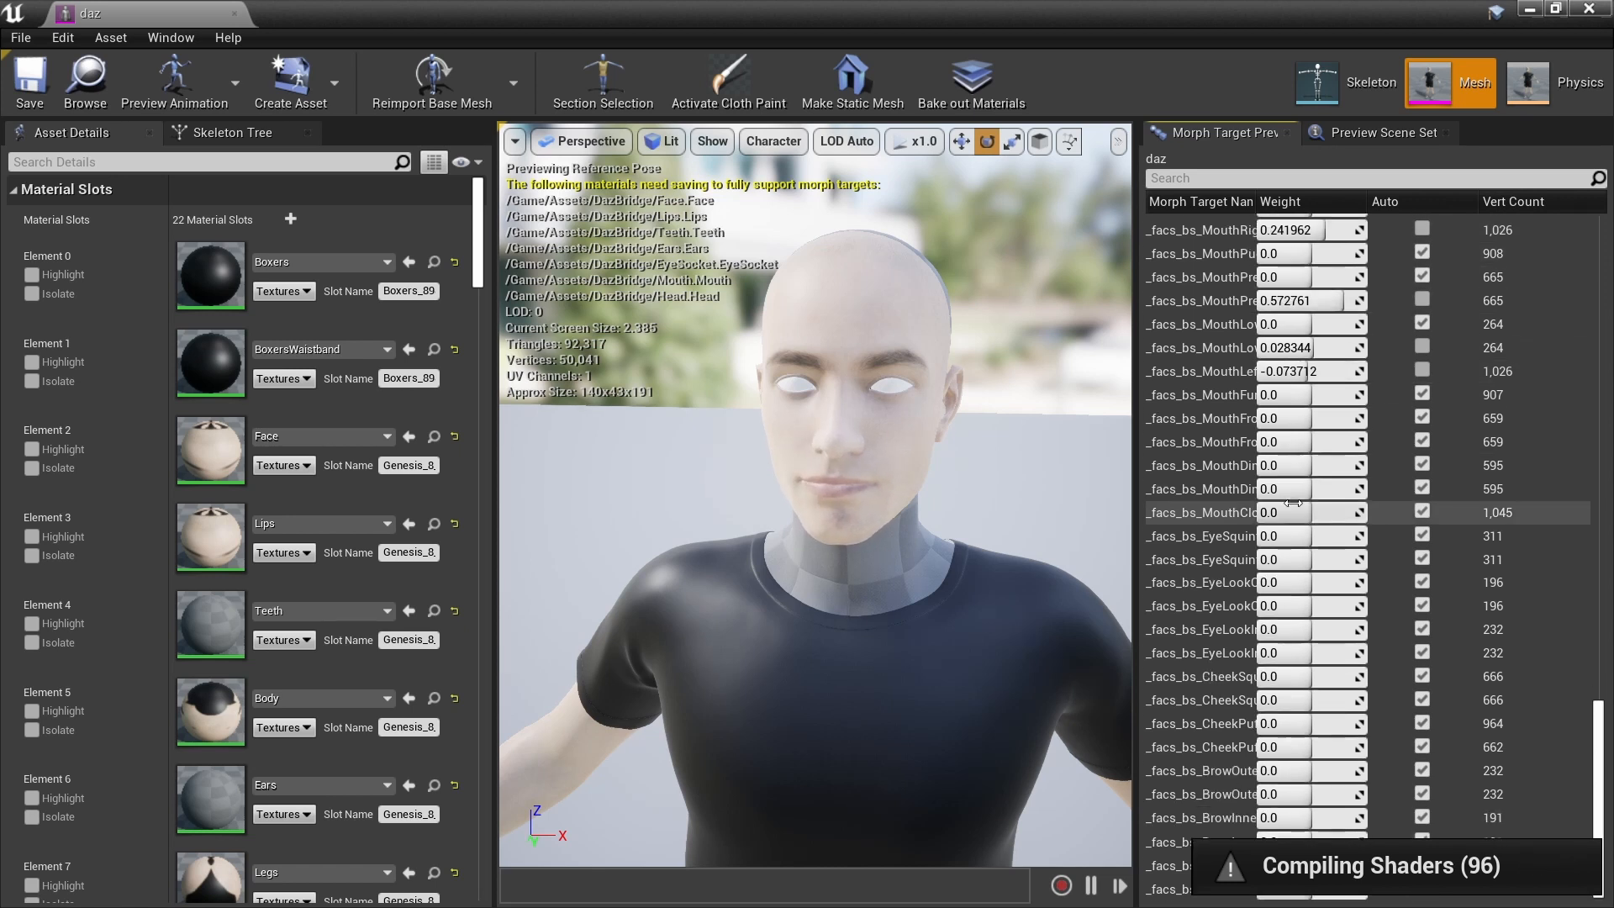
left_click_drag(1312, 442, 1327, 443)
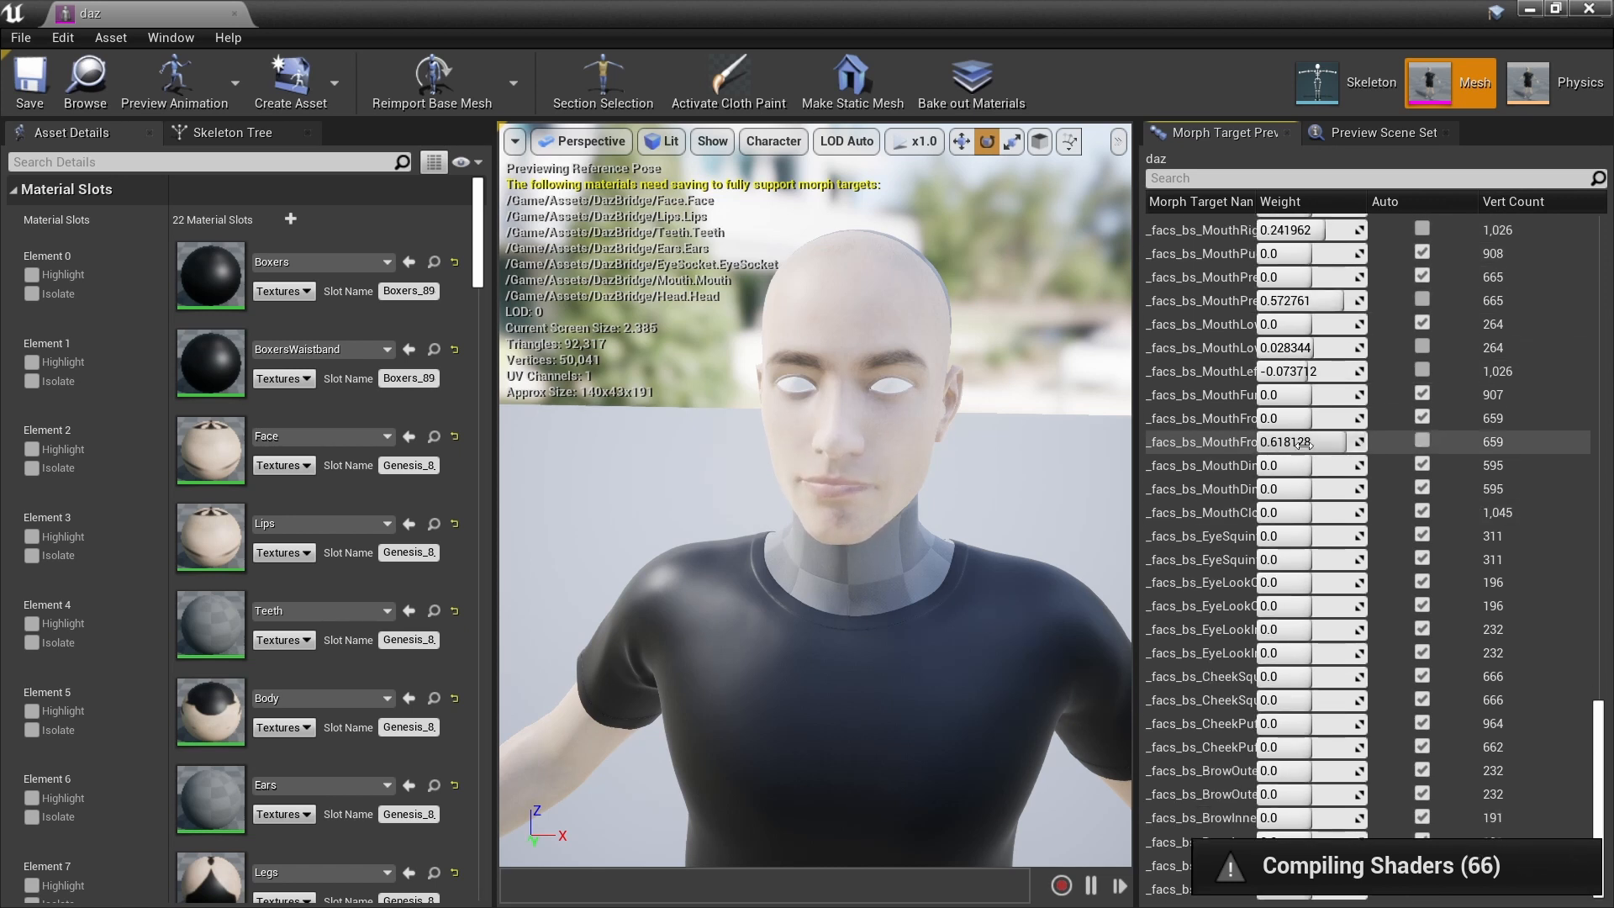
- Open the skeleton asset belonging to the daz mesh
left_click(1345, 82)
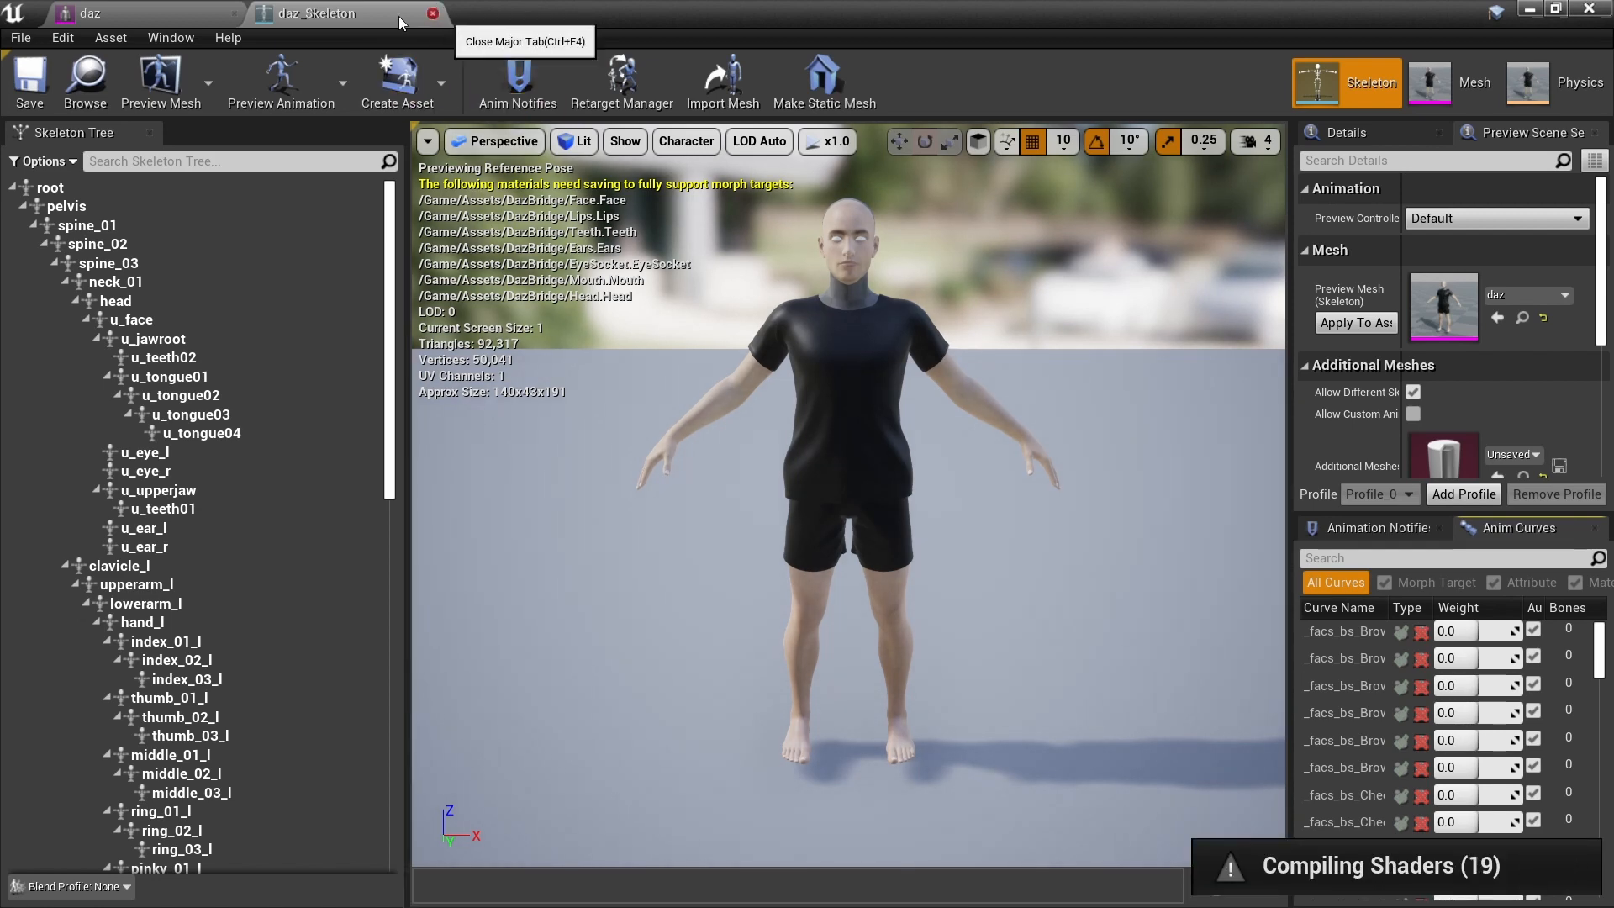
- Close the daz asset editors and open UE4_Mannequin_Skeleton from the Mannequin/Character/Mesh folder
left_click(432, 13)
left_click(236, 13)
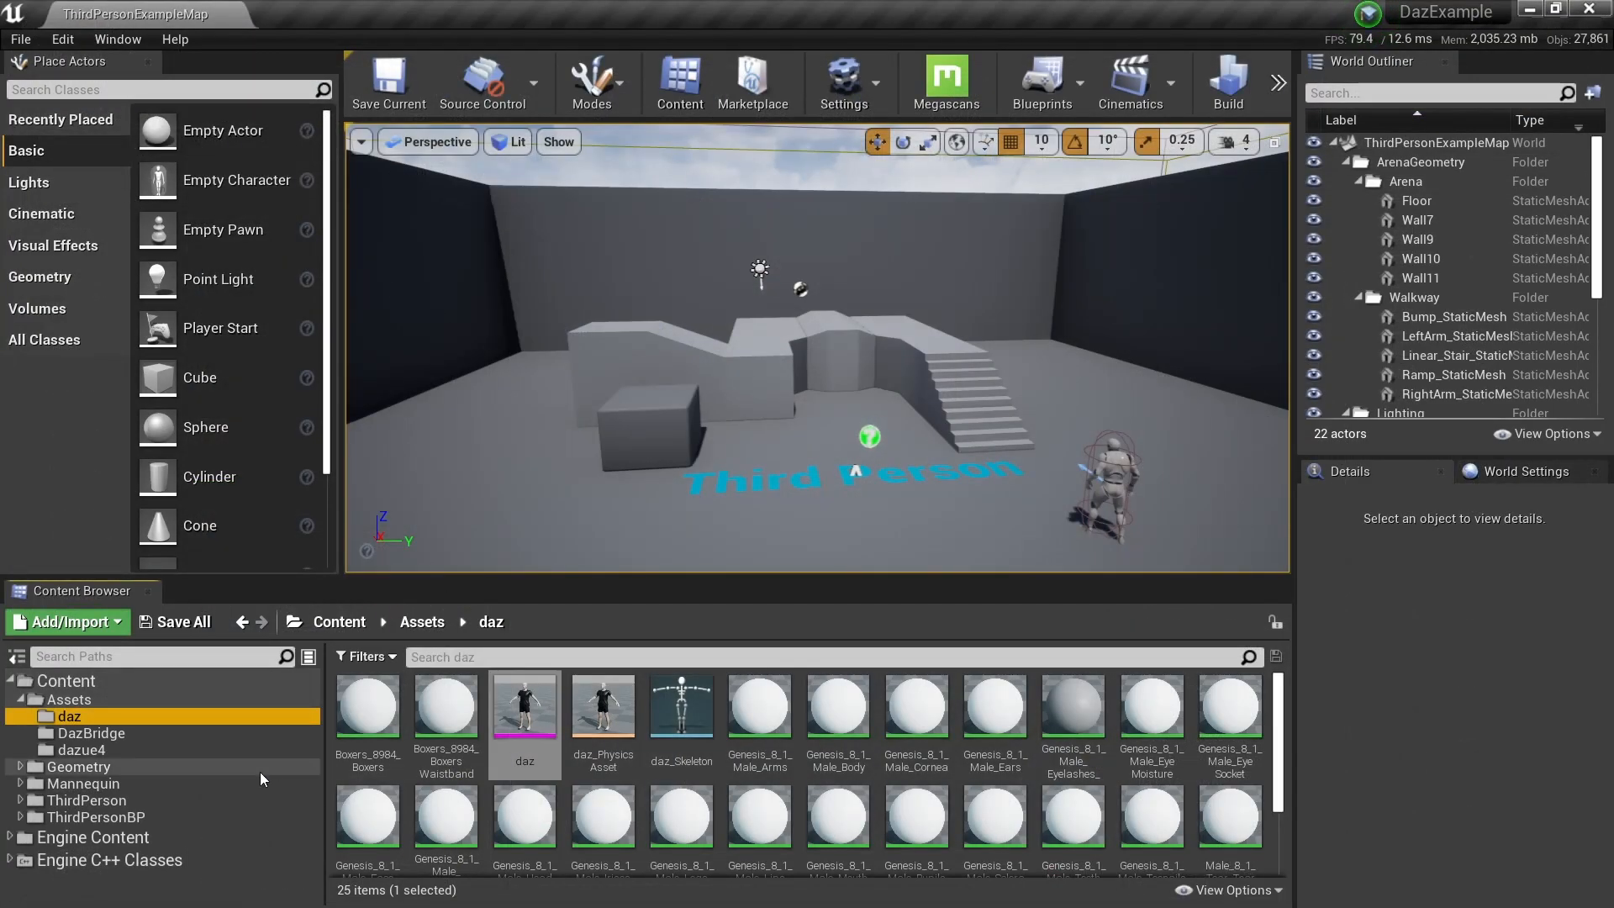
left_click(20, 783)
left_click(31, 818)
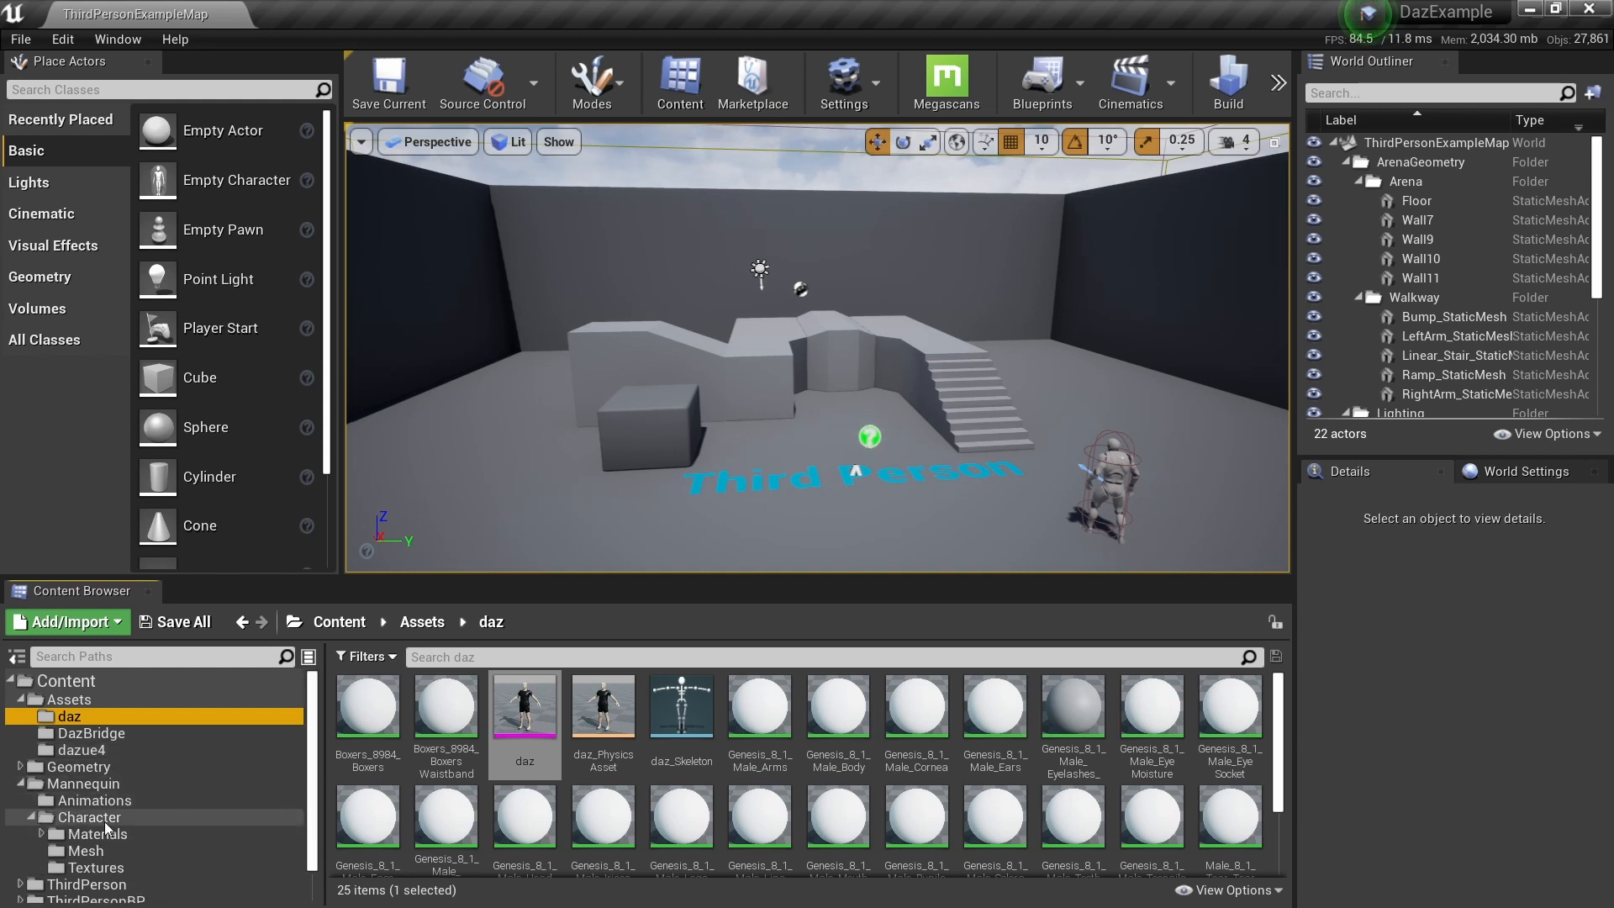
scroll(122, 832, "down", 2)
left_click(86, 800)
double_click(603, 710)
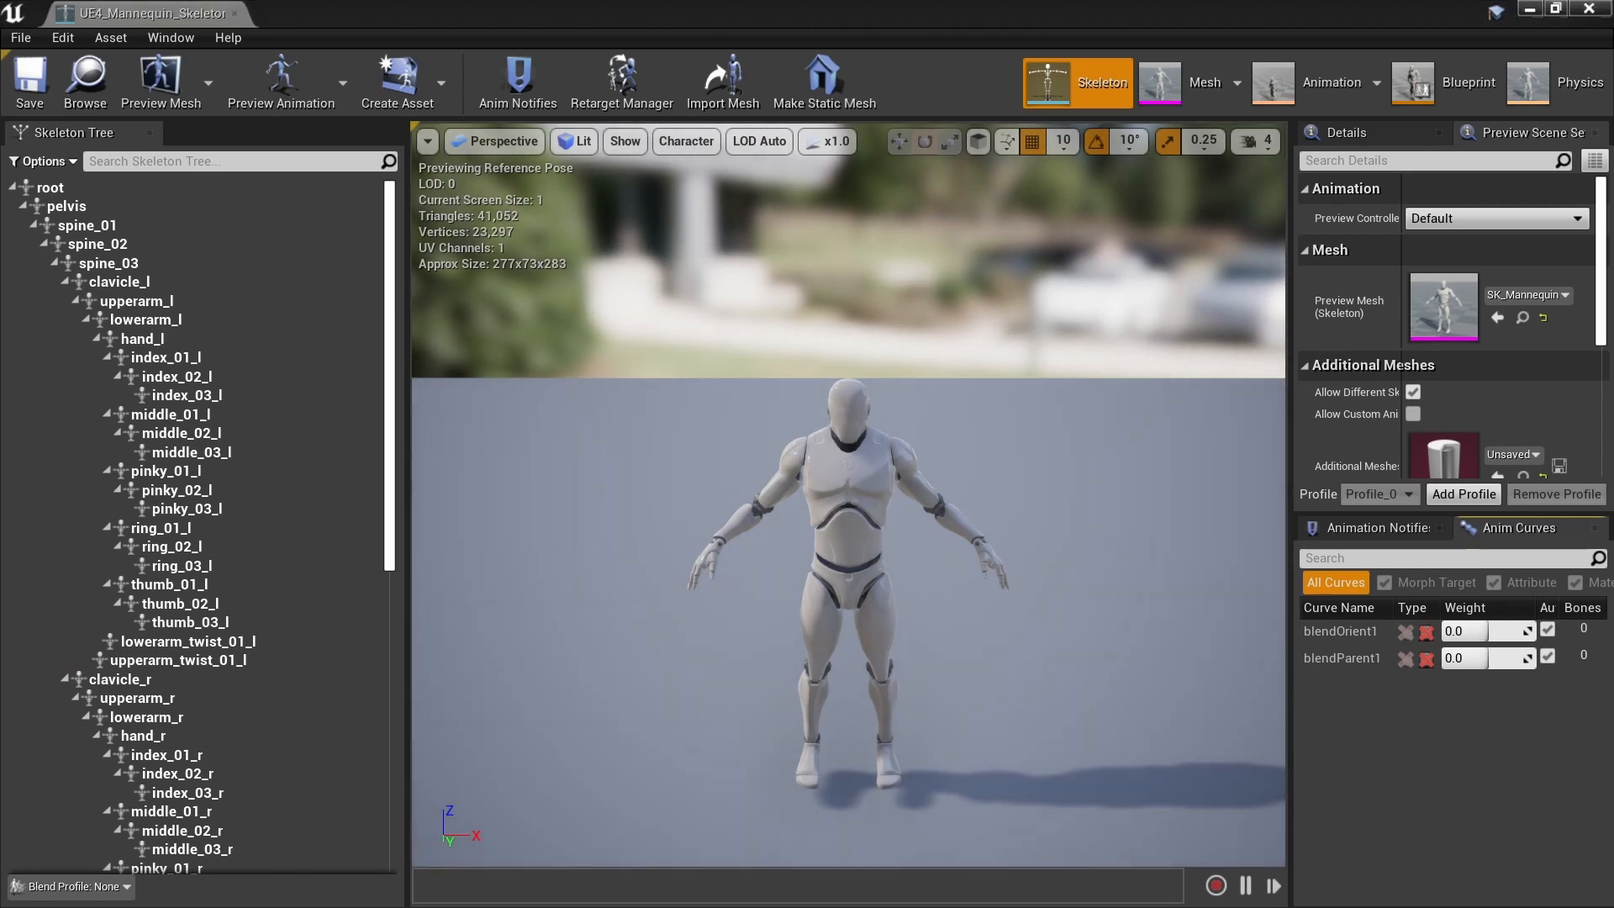
- Assign the Humanoid rig to the mannequin skeleton in the Retarget Manager
left_click(620, 74)
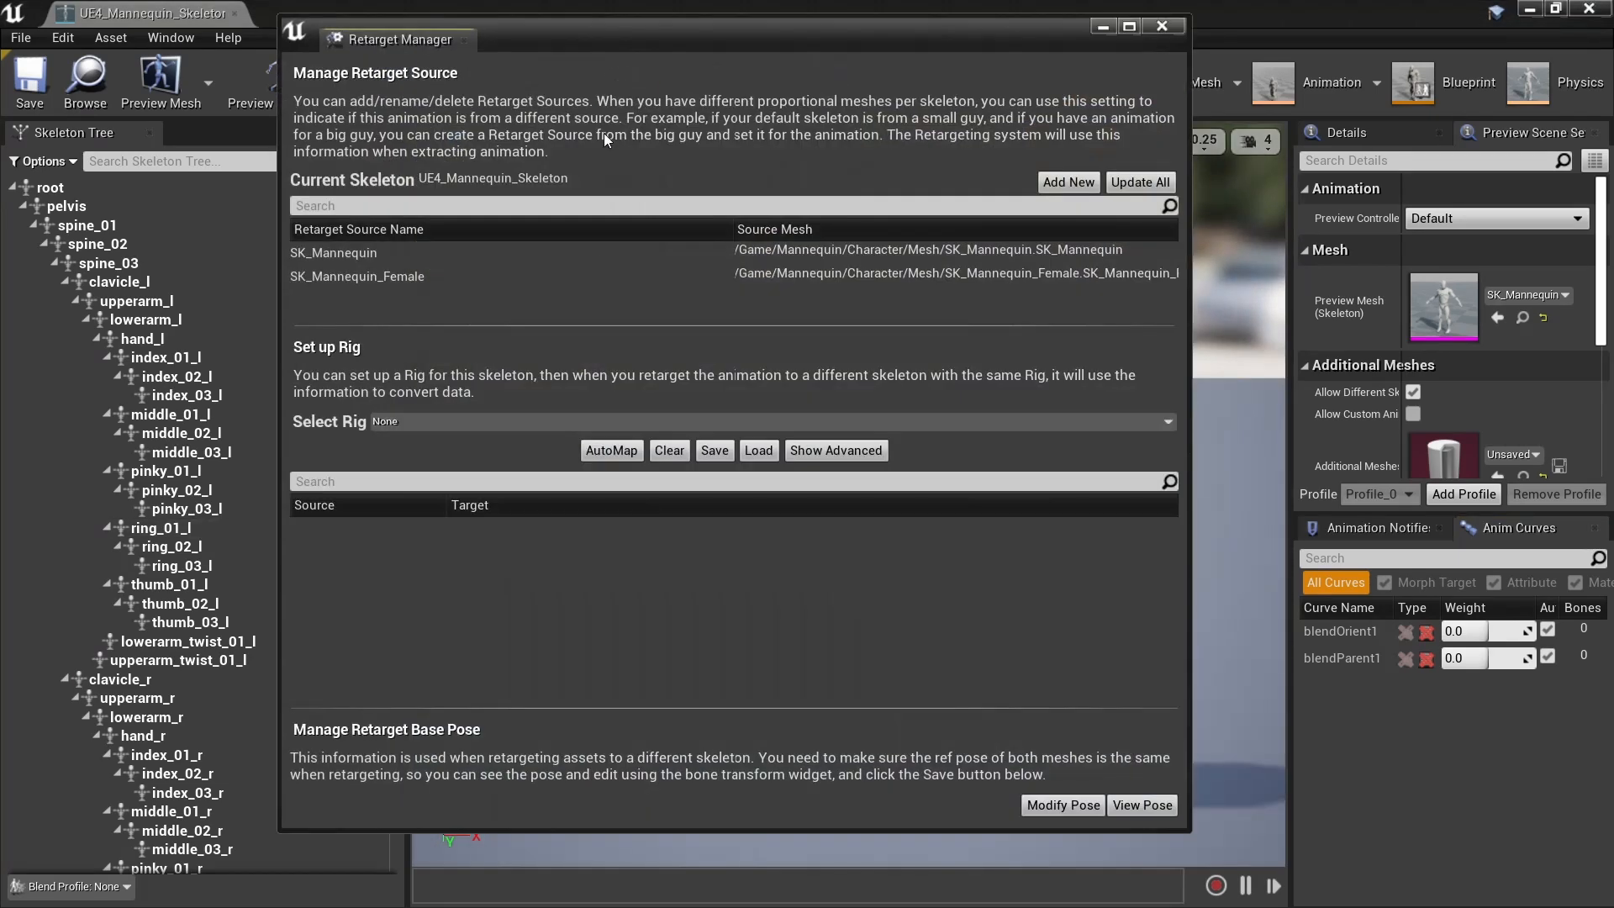
left_click(514, 420)
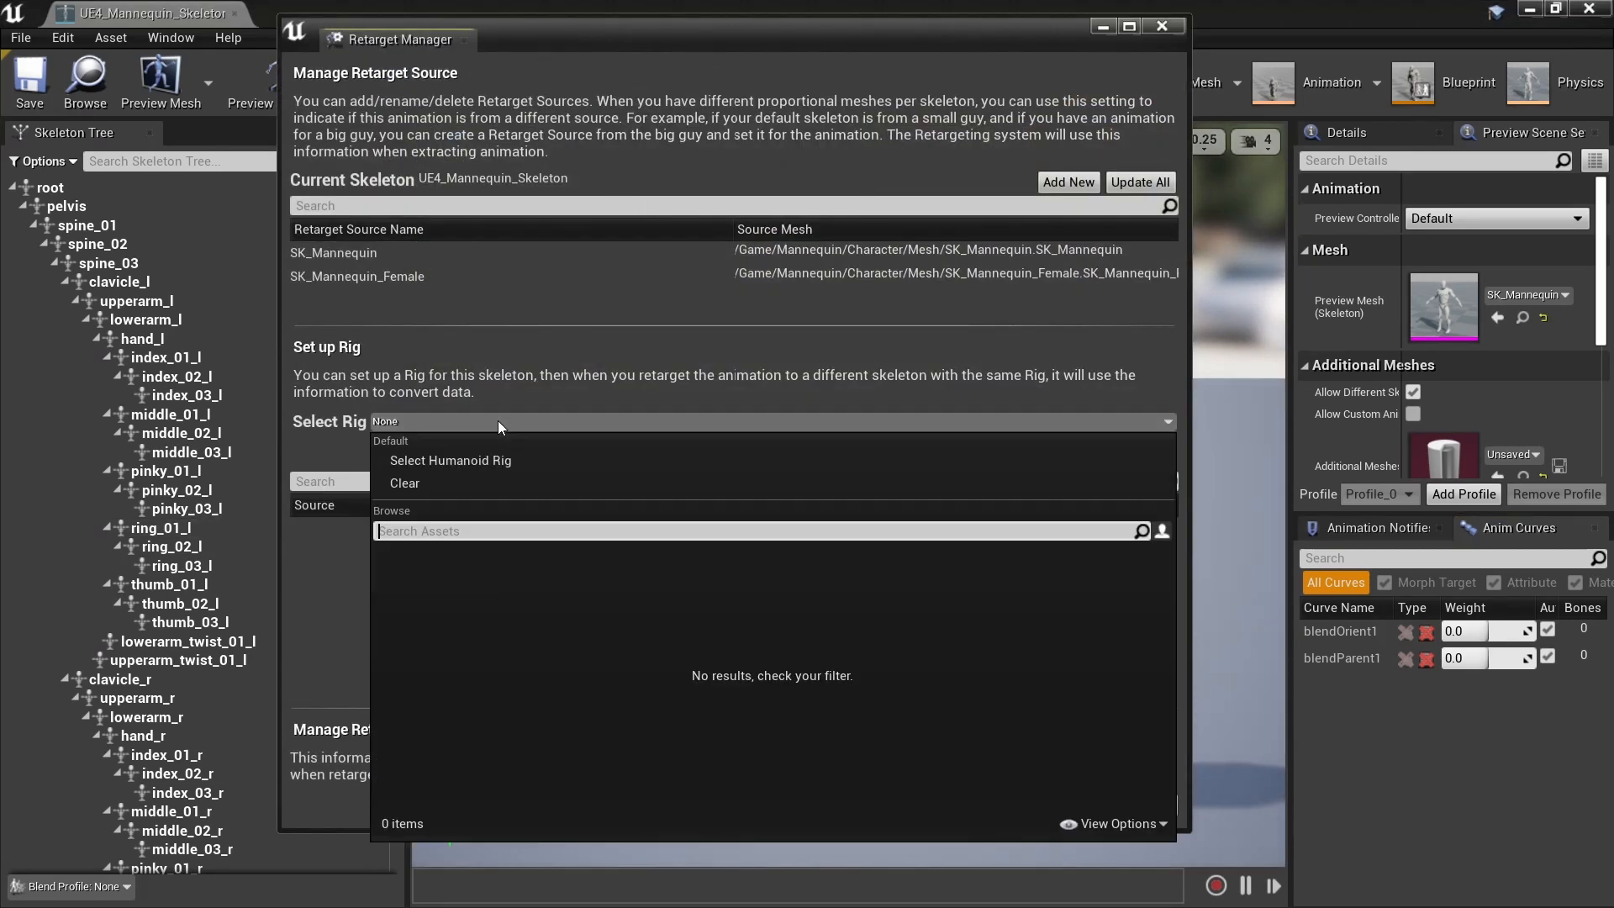
left_click(463, 459)
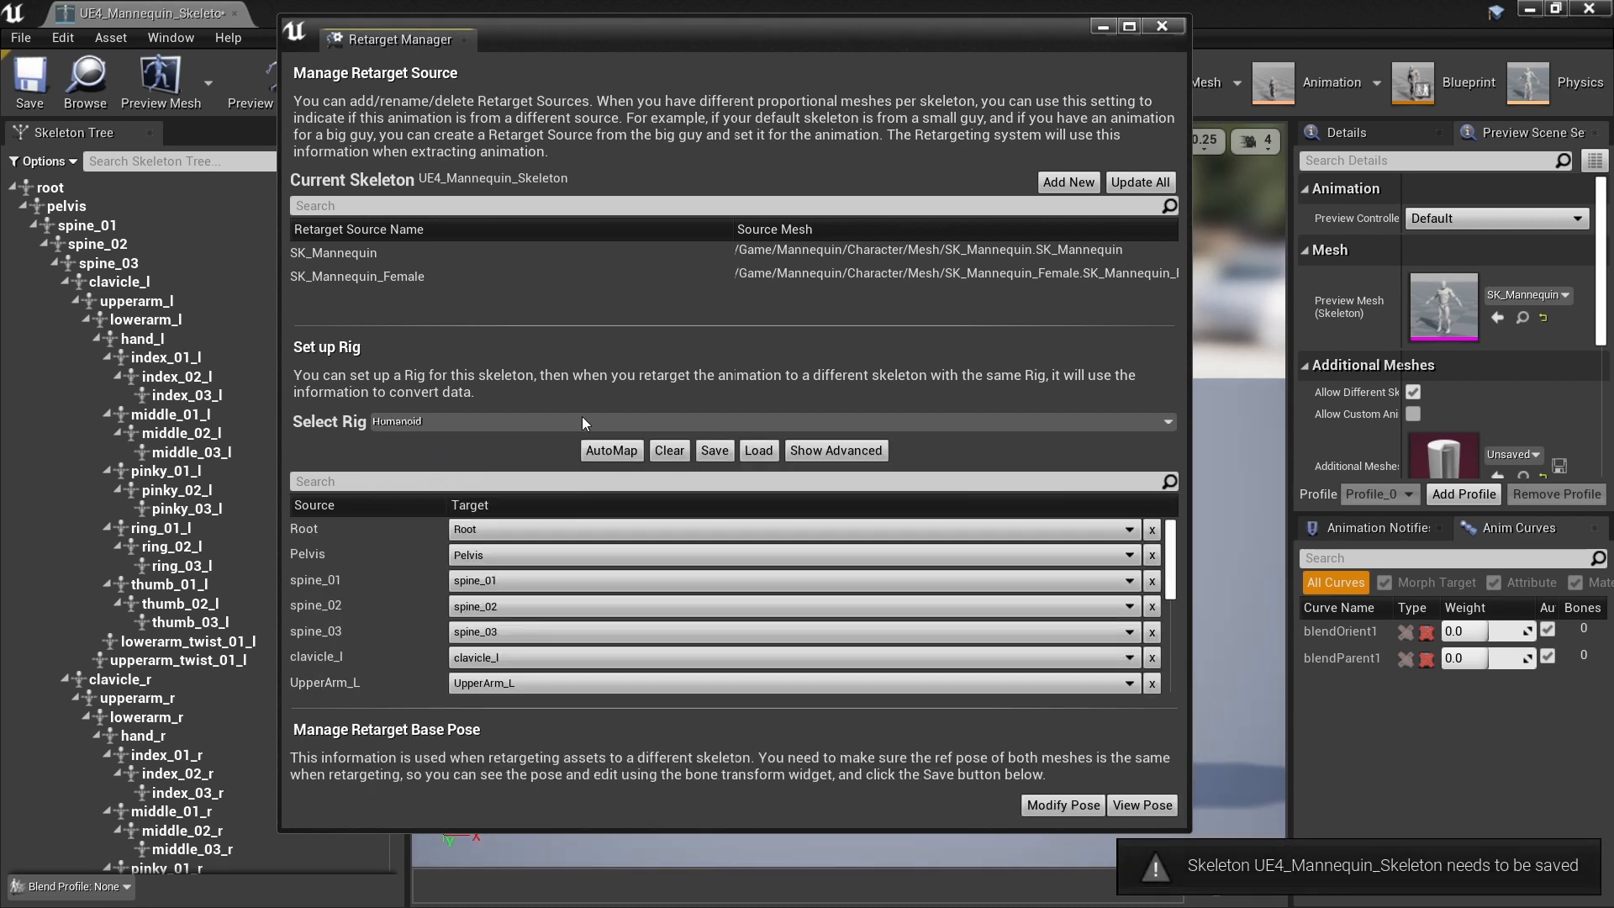
left_click(1159, 28)
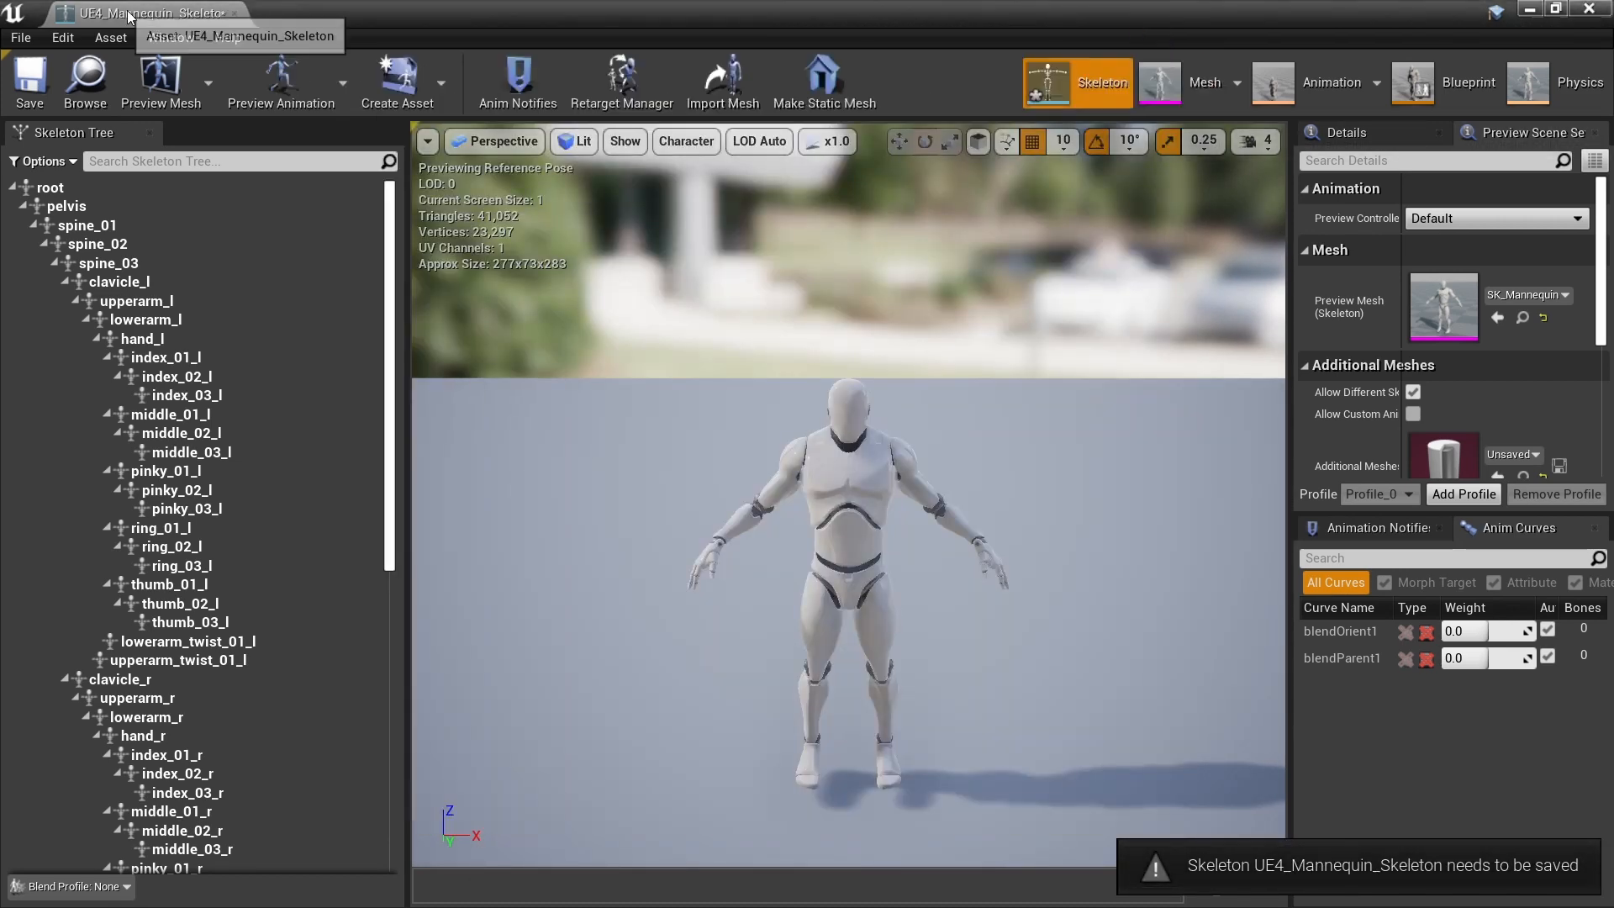
- Close the mannequin skeleton editor and save all modified assets, including the DazBridge materials and UE4_Mannequin_Skeleton
left_click(236, 13)
left_click(176, 622)
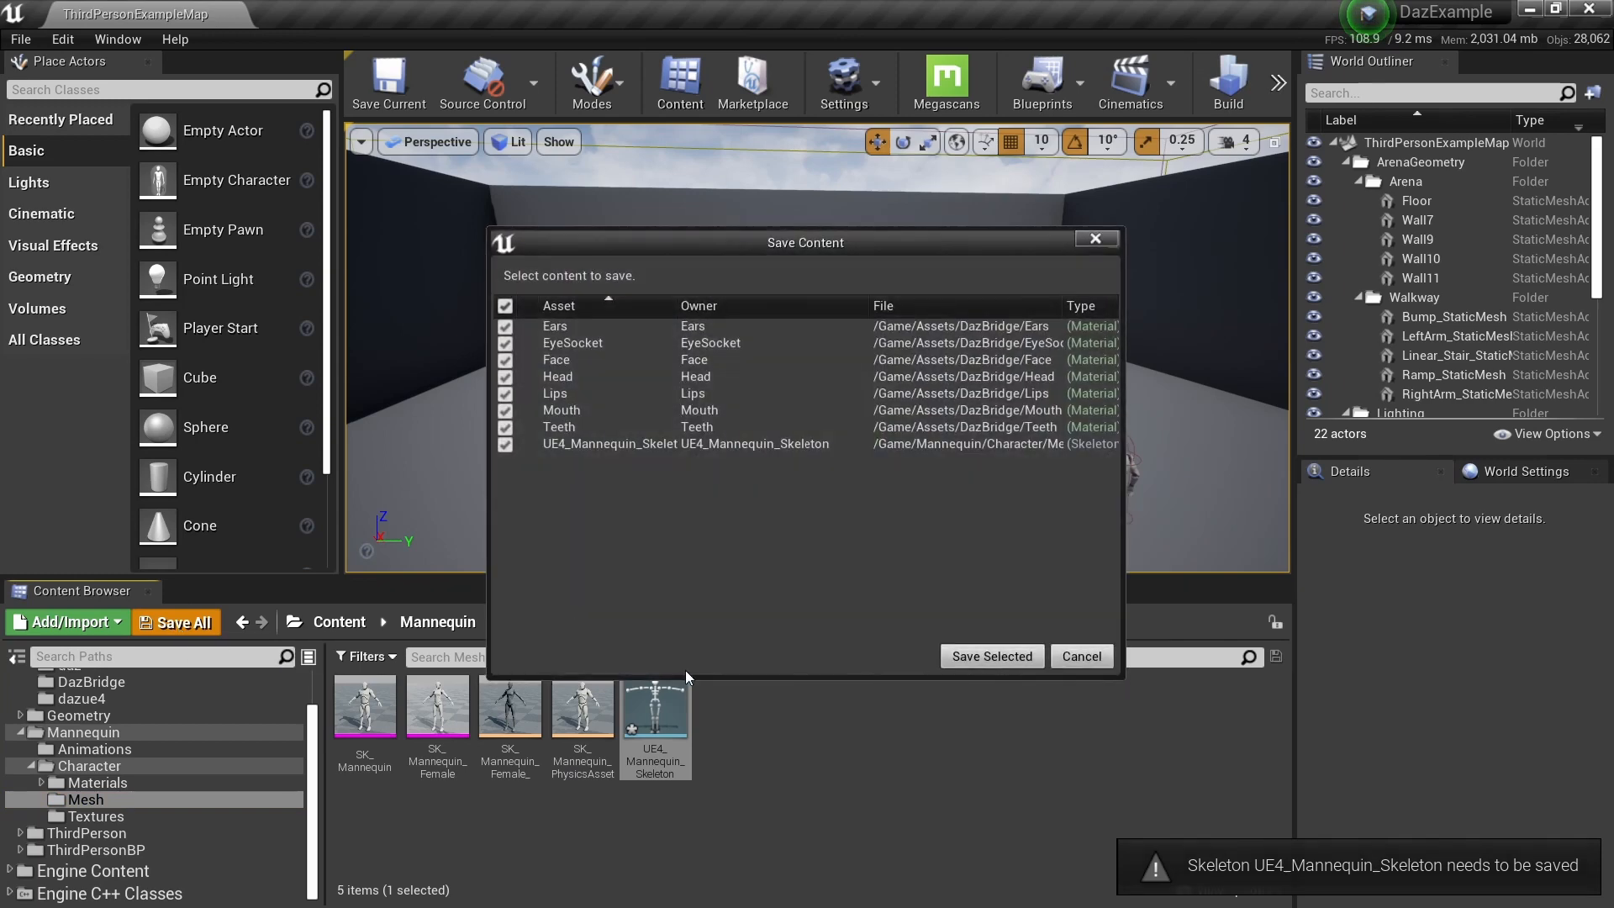
left_click(982, 662)
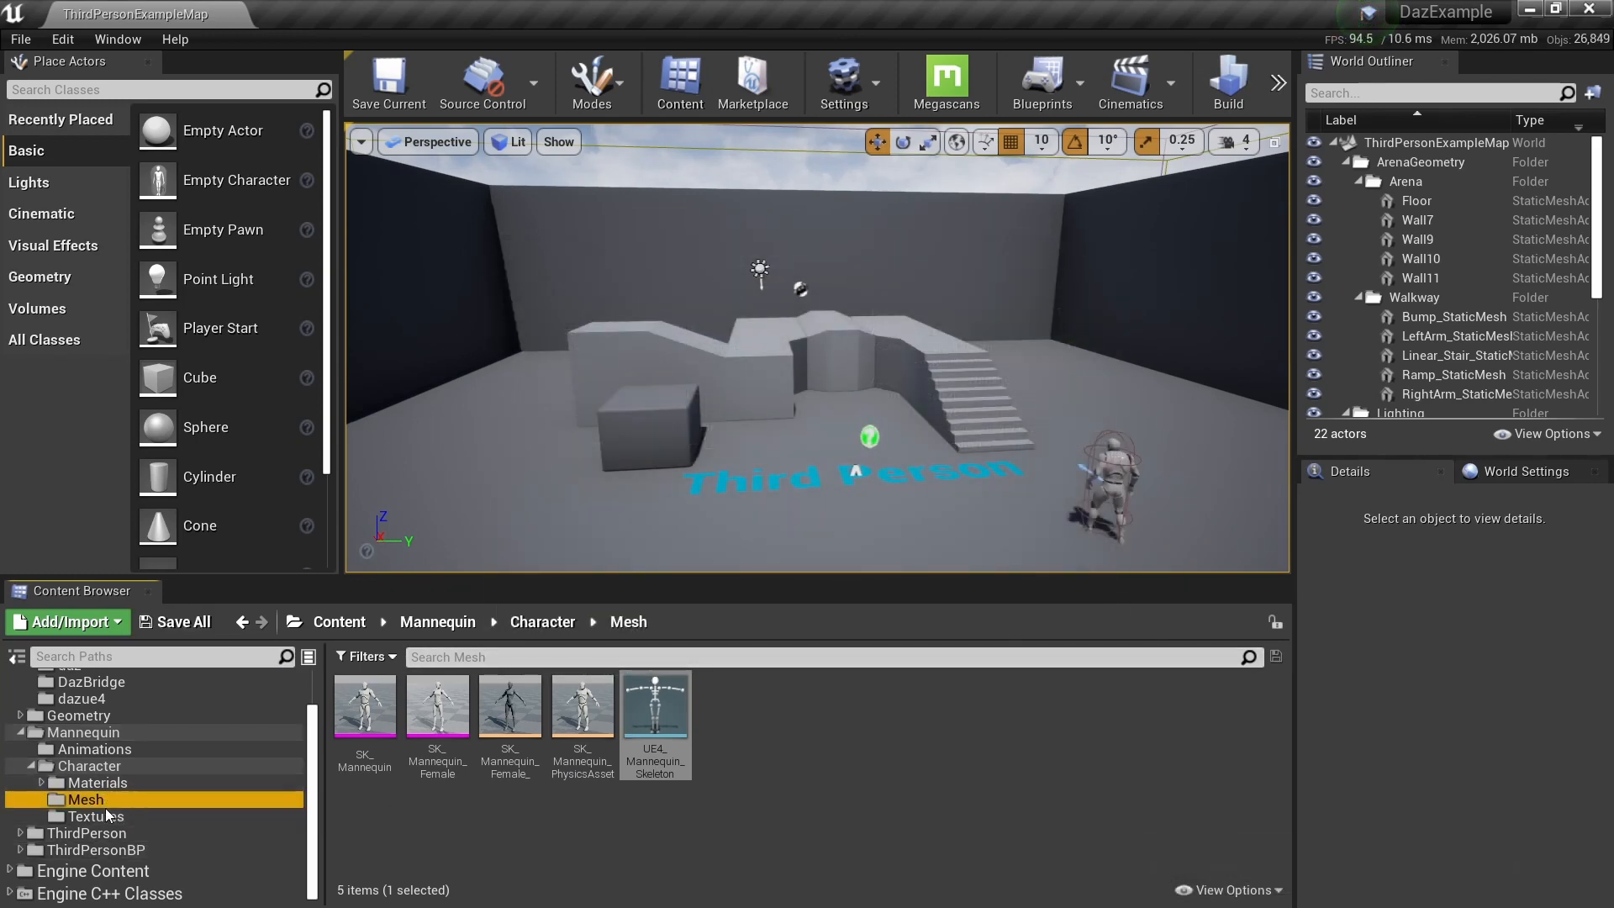
left_click(77, 748)
left_click(521, 718)
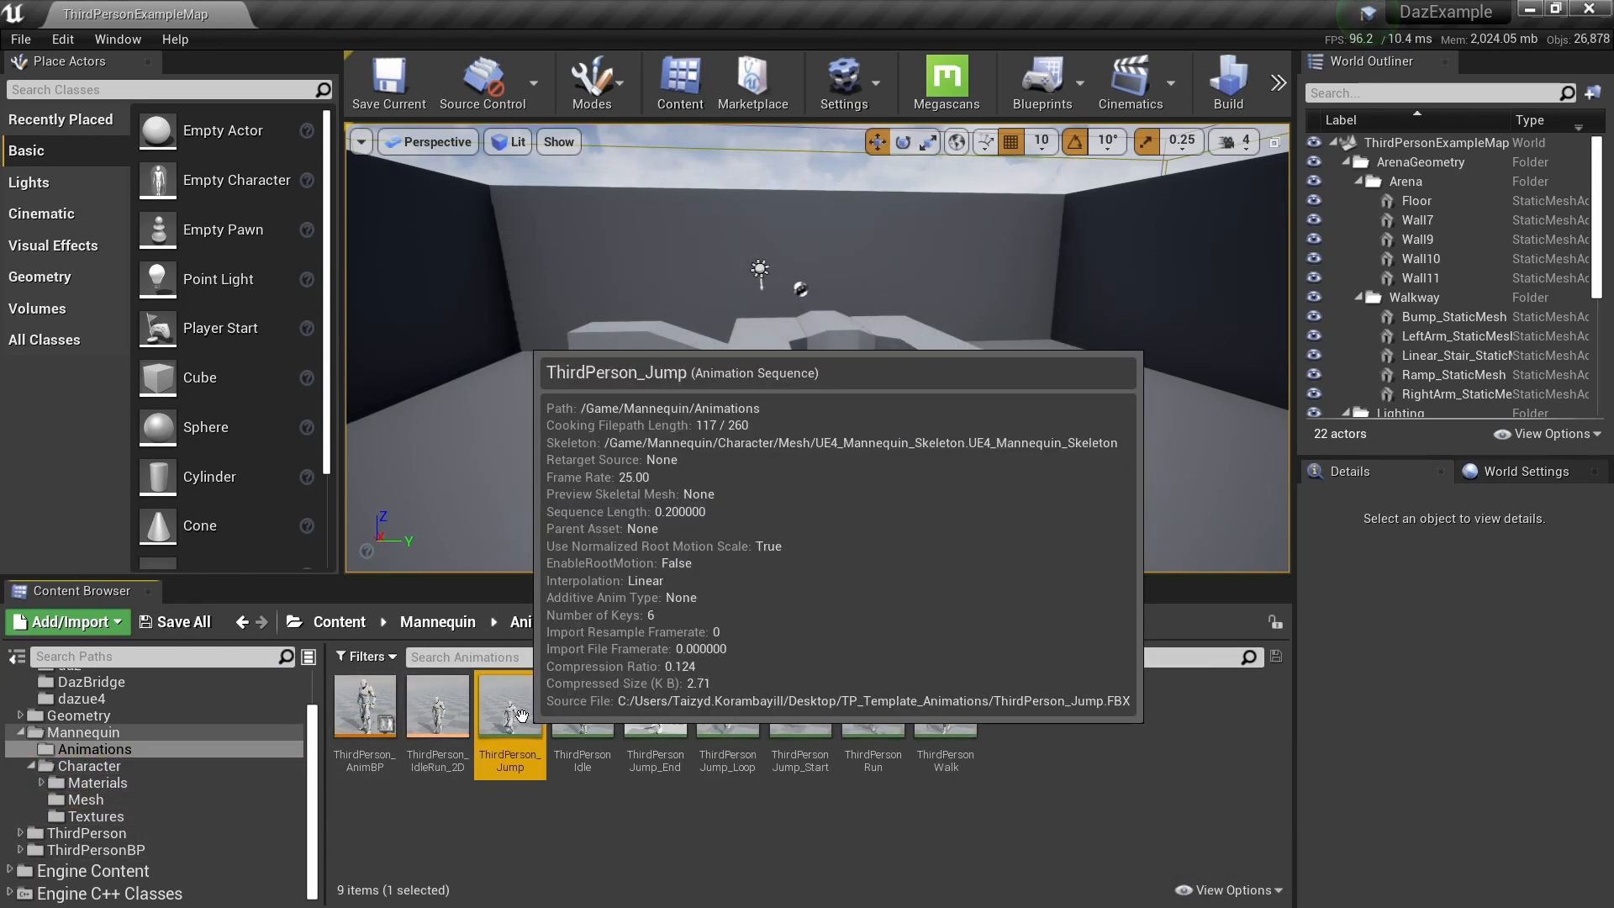
left_click(940, 720, "shift")
right_click(515, 718)
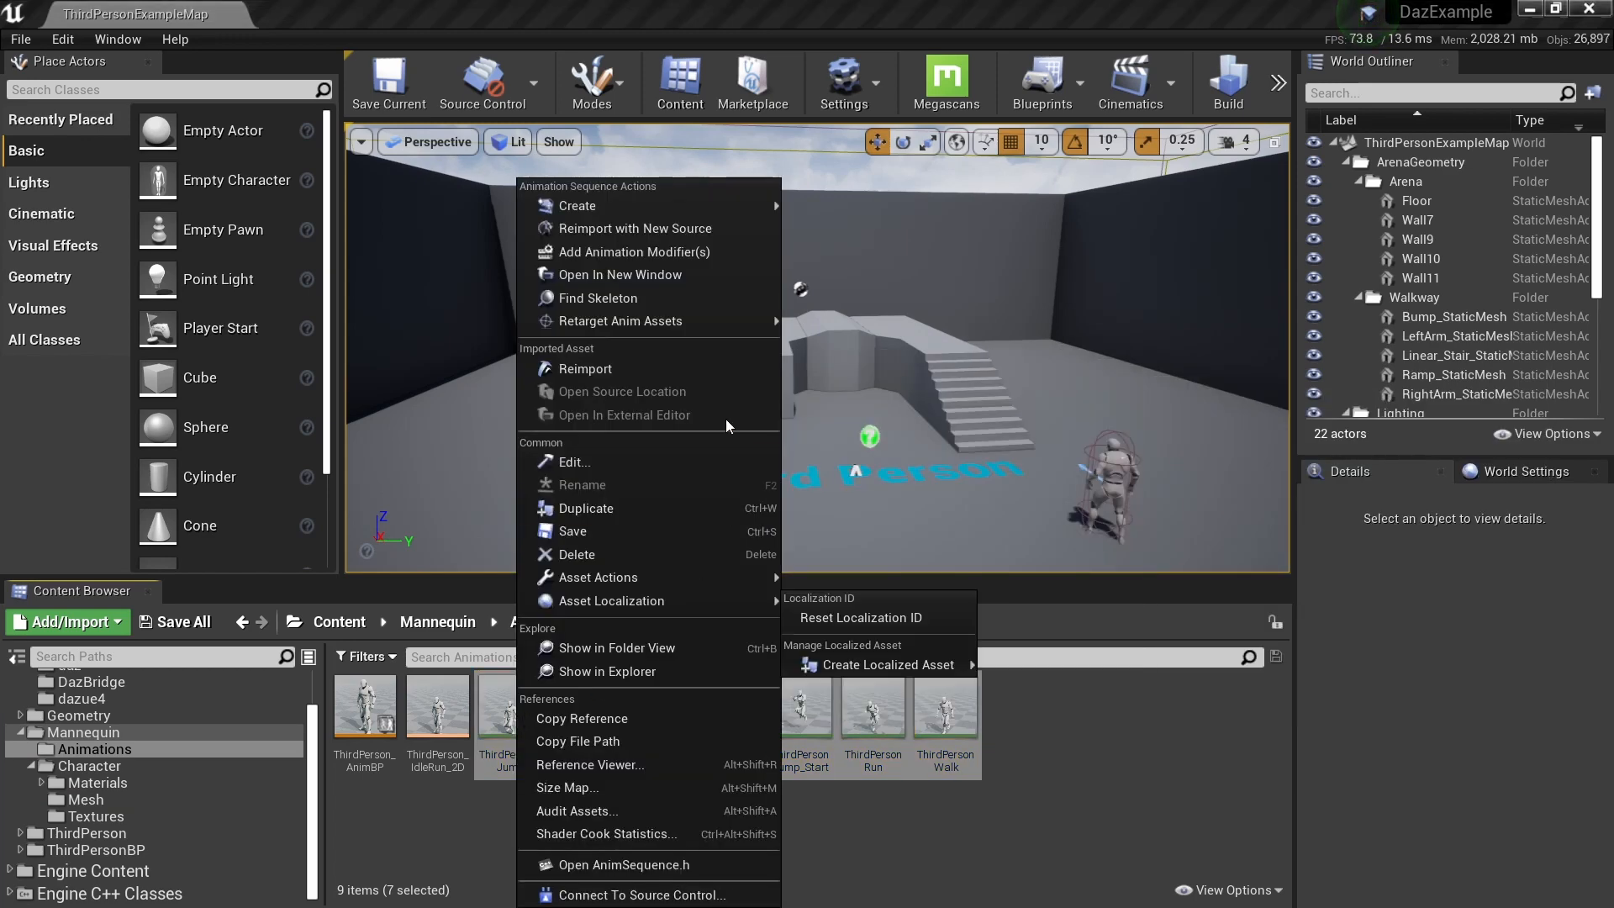
mouse_move(678, 323)
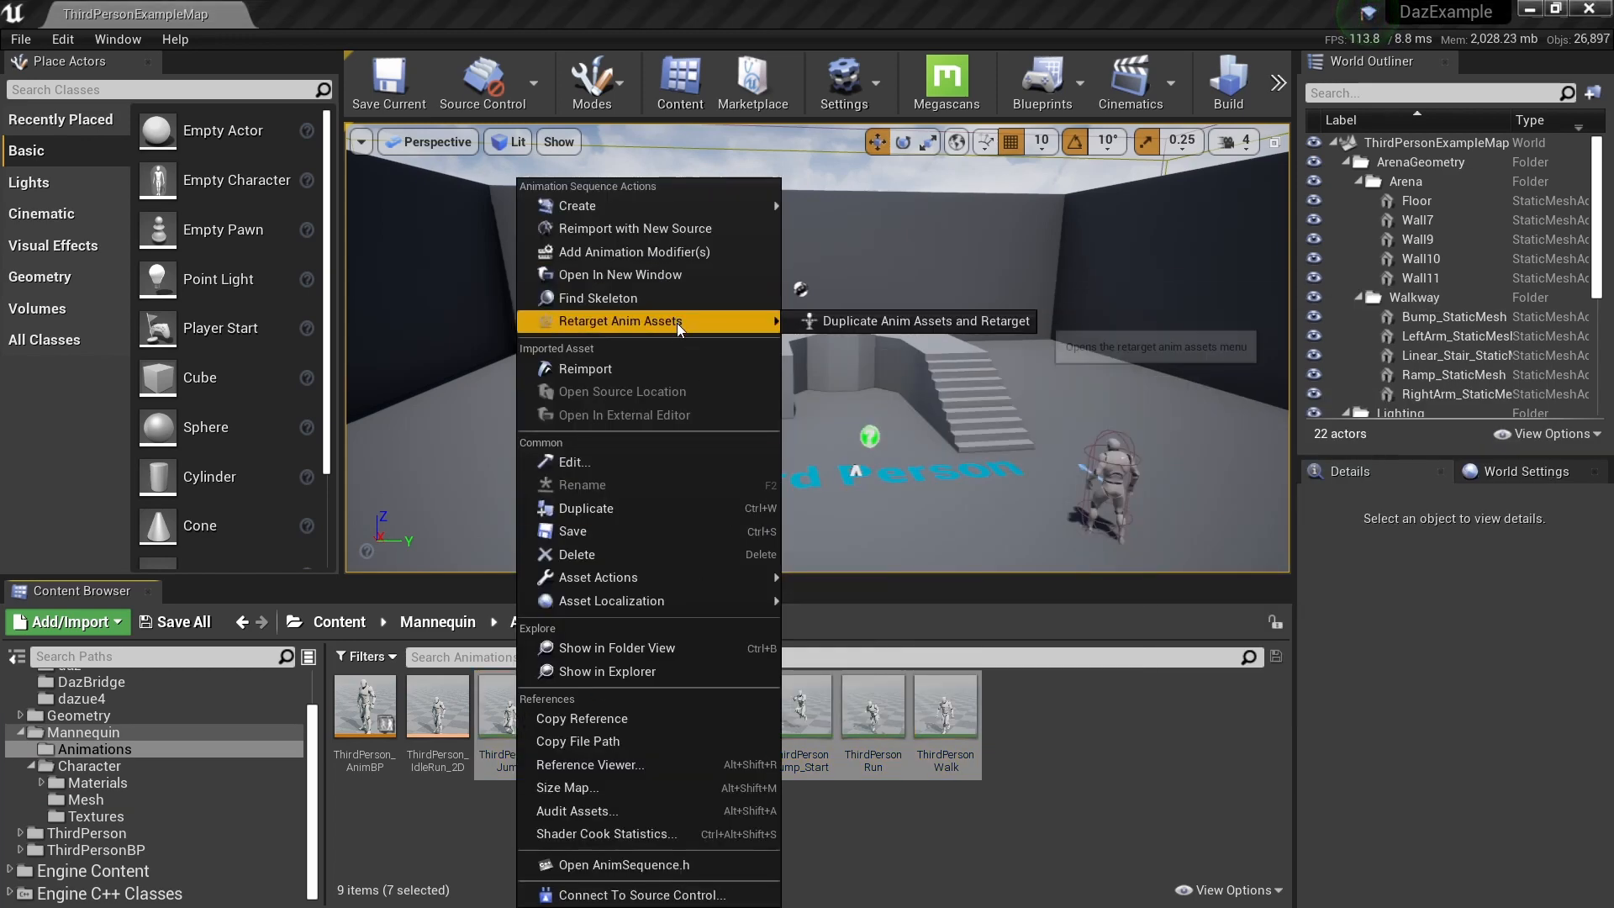
left_click(883, 328)
left_click(325, 314)
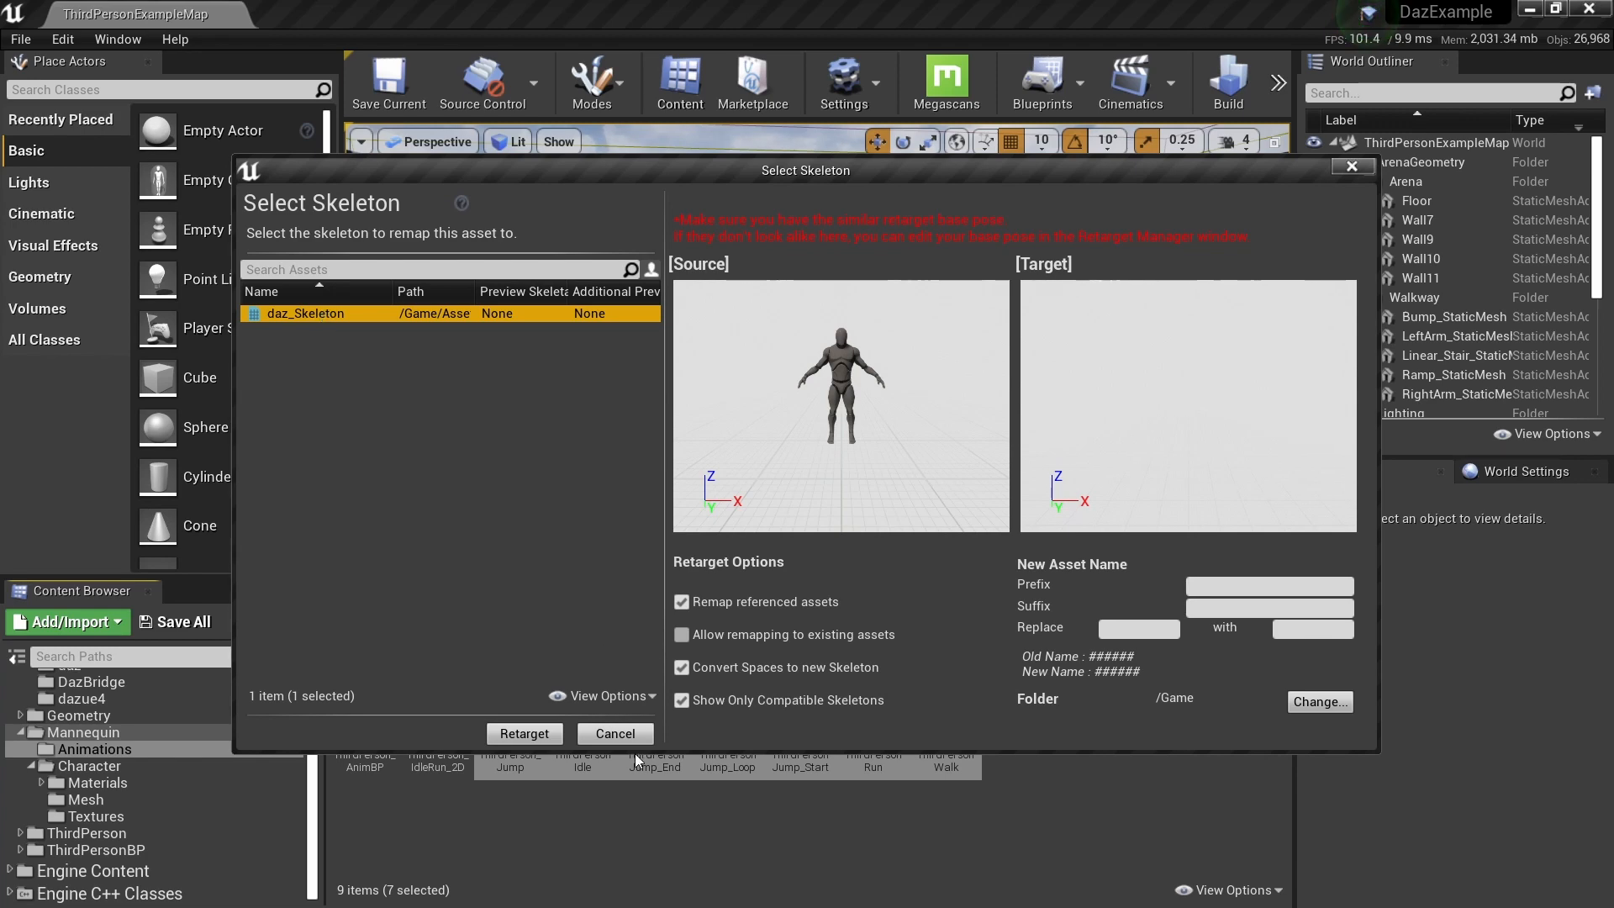
left_click(621, 738)
- Open daz_Skeleton from the daz mesh in Assets/daz and check its rig mapping in the Retarget Manager
scroll(103, 723, "up", 2)
left_click(91, 718)
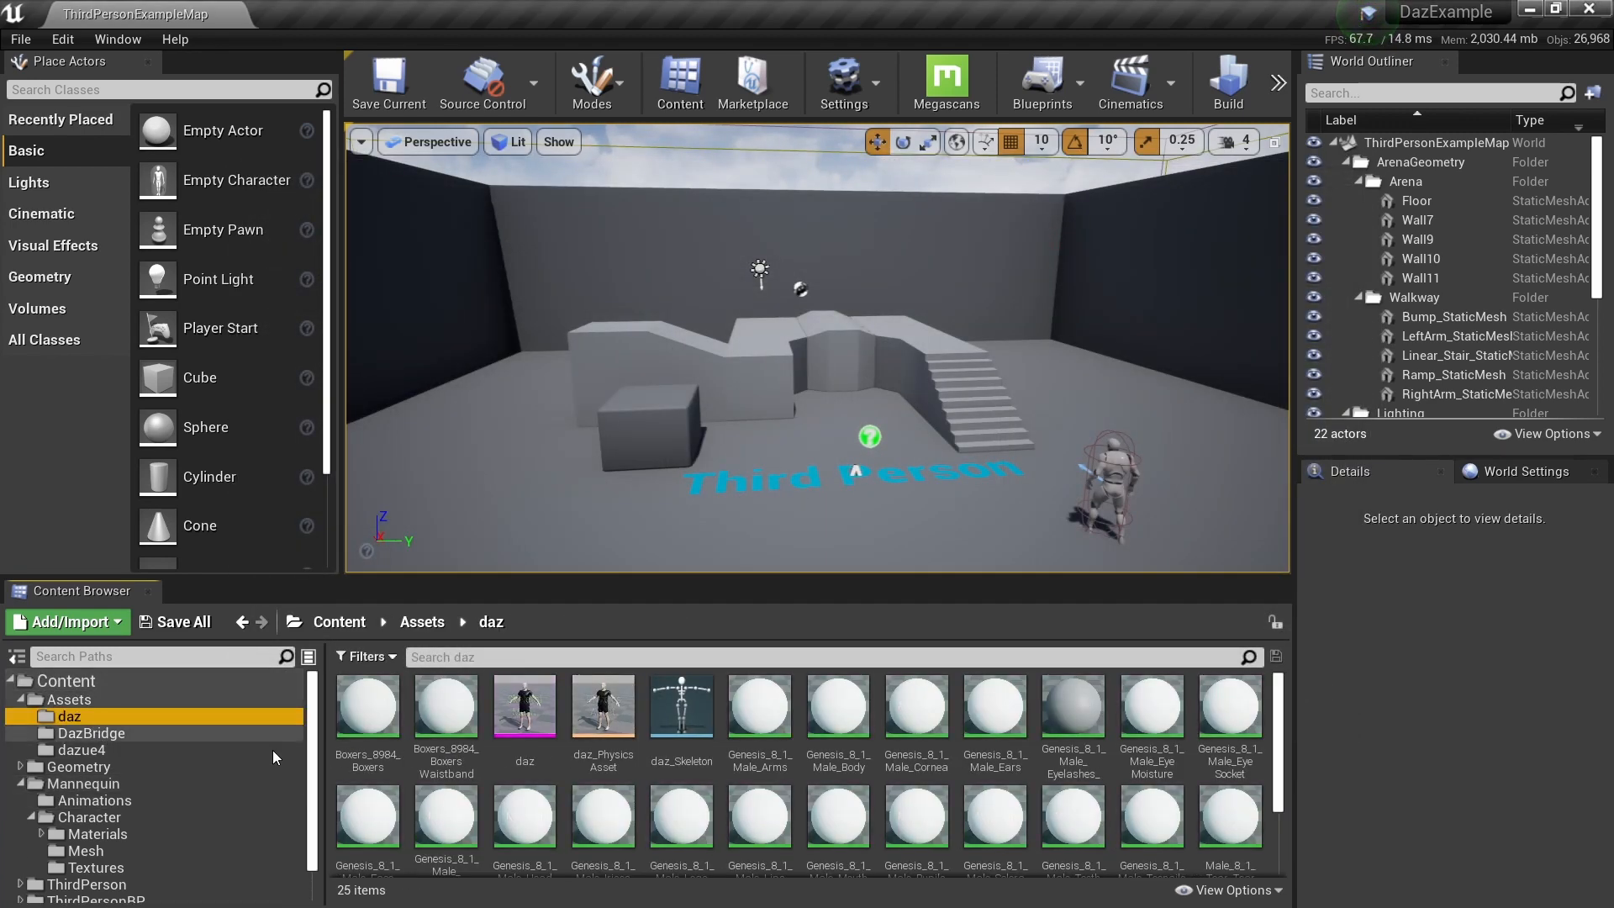
left_click(513, 710)
double_click(513, 710)
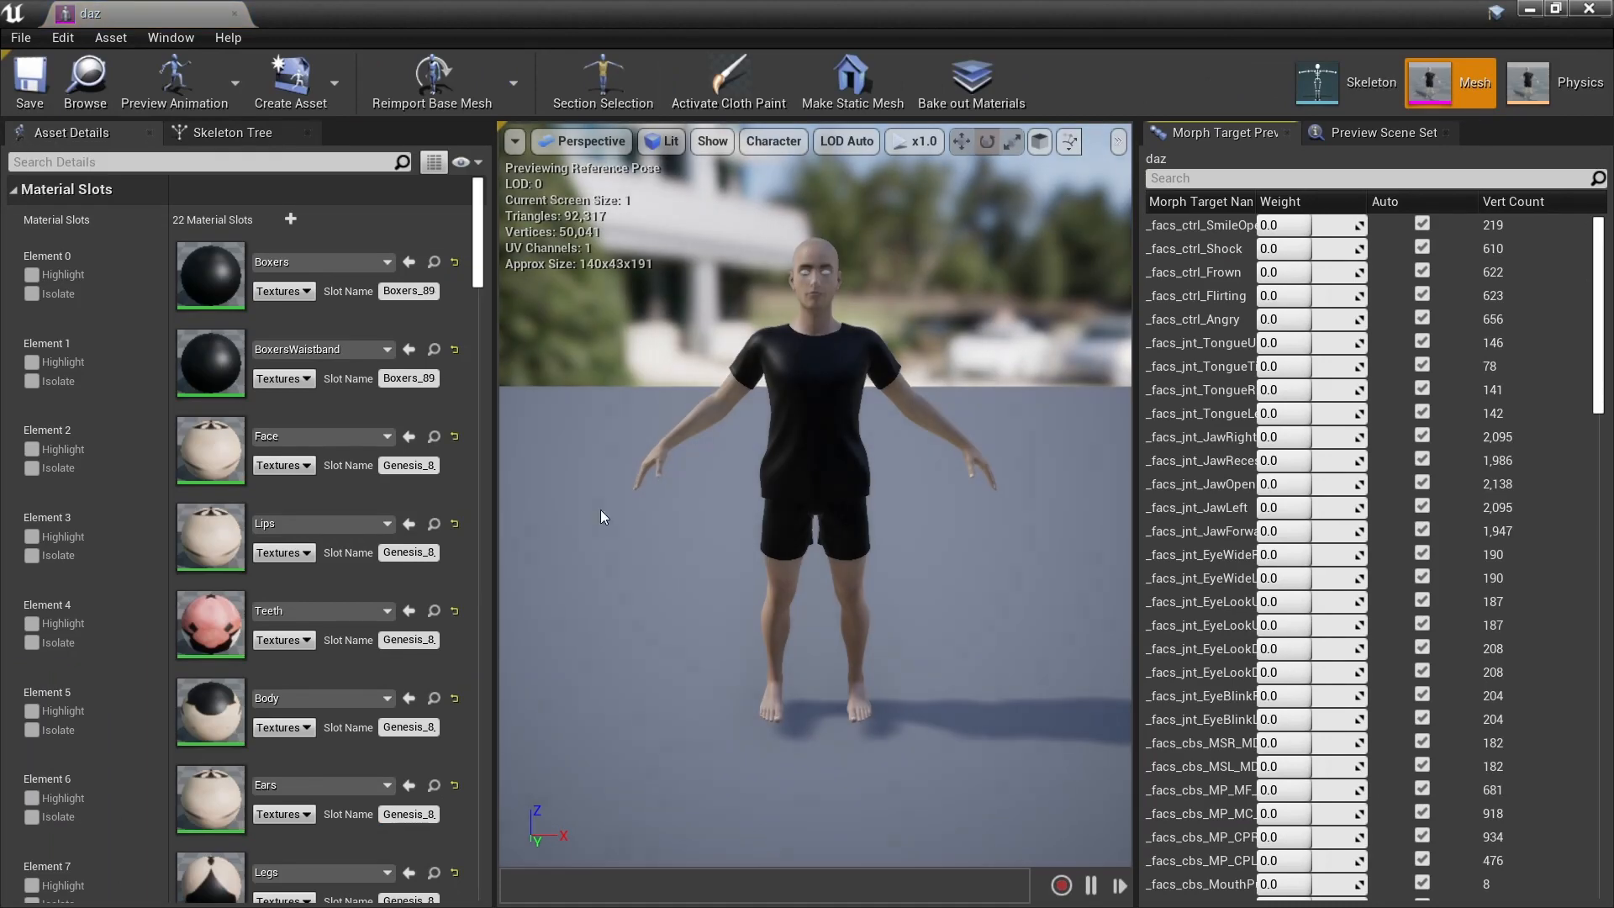
left_click(1380, 84)
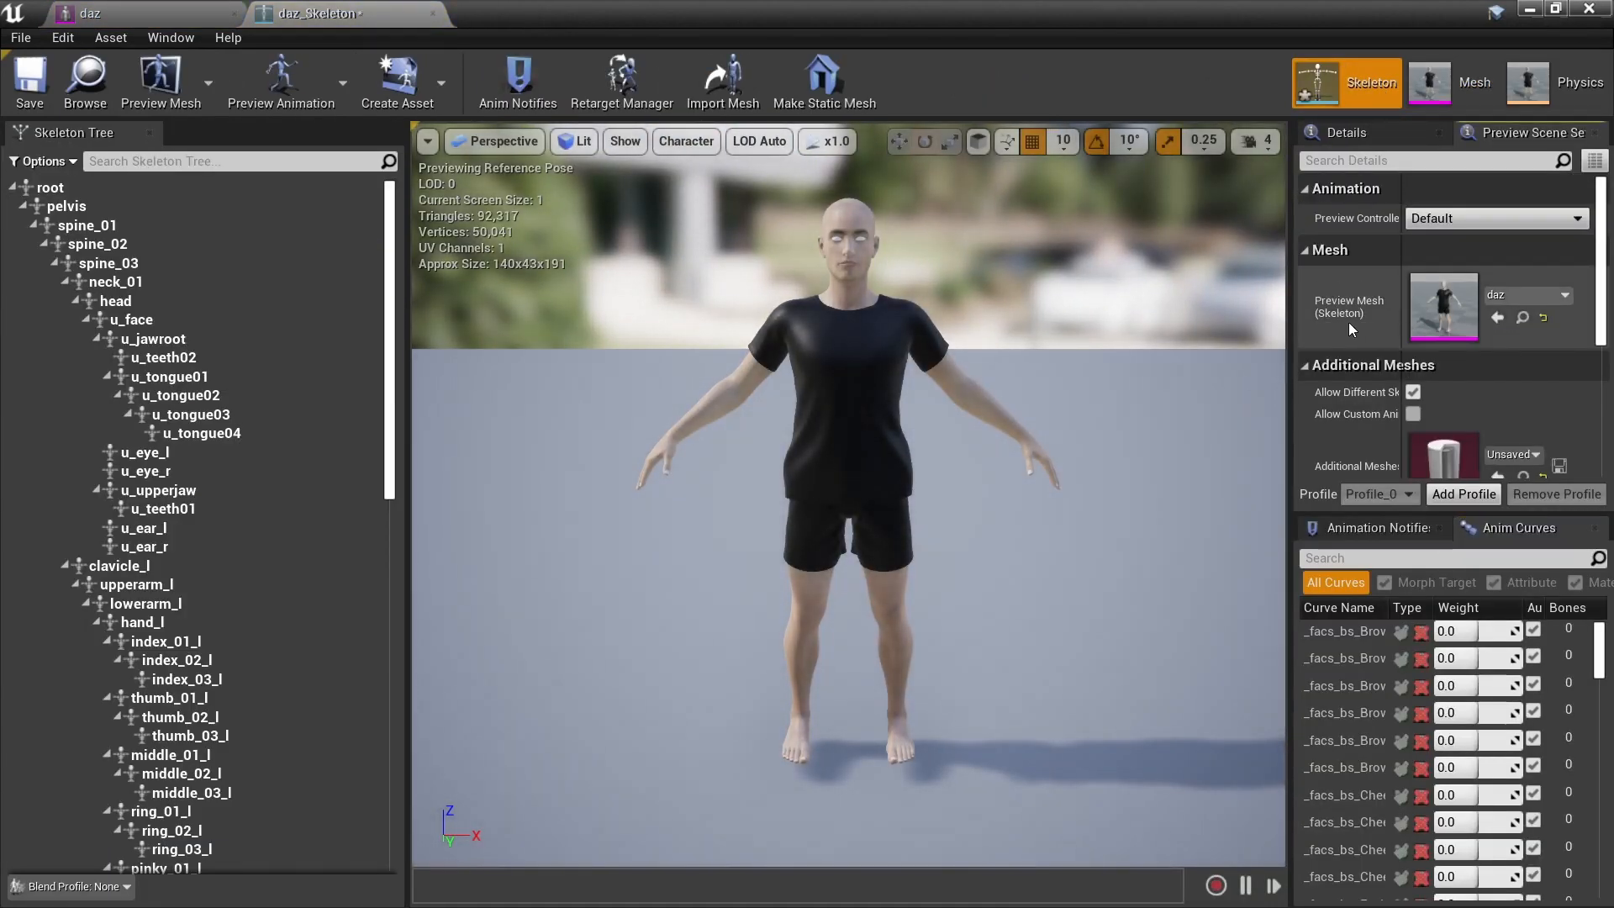
left_click(591, 84)
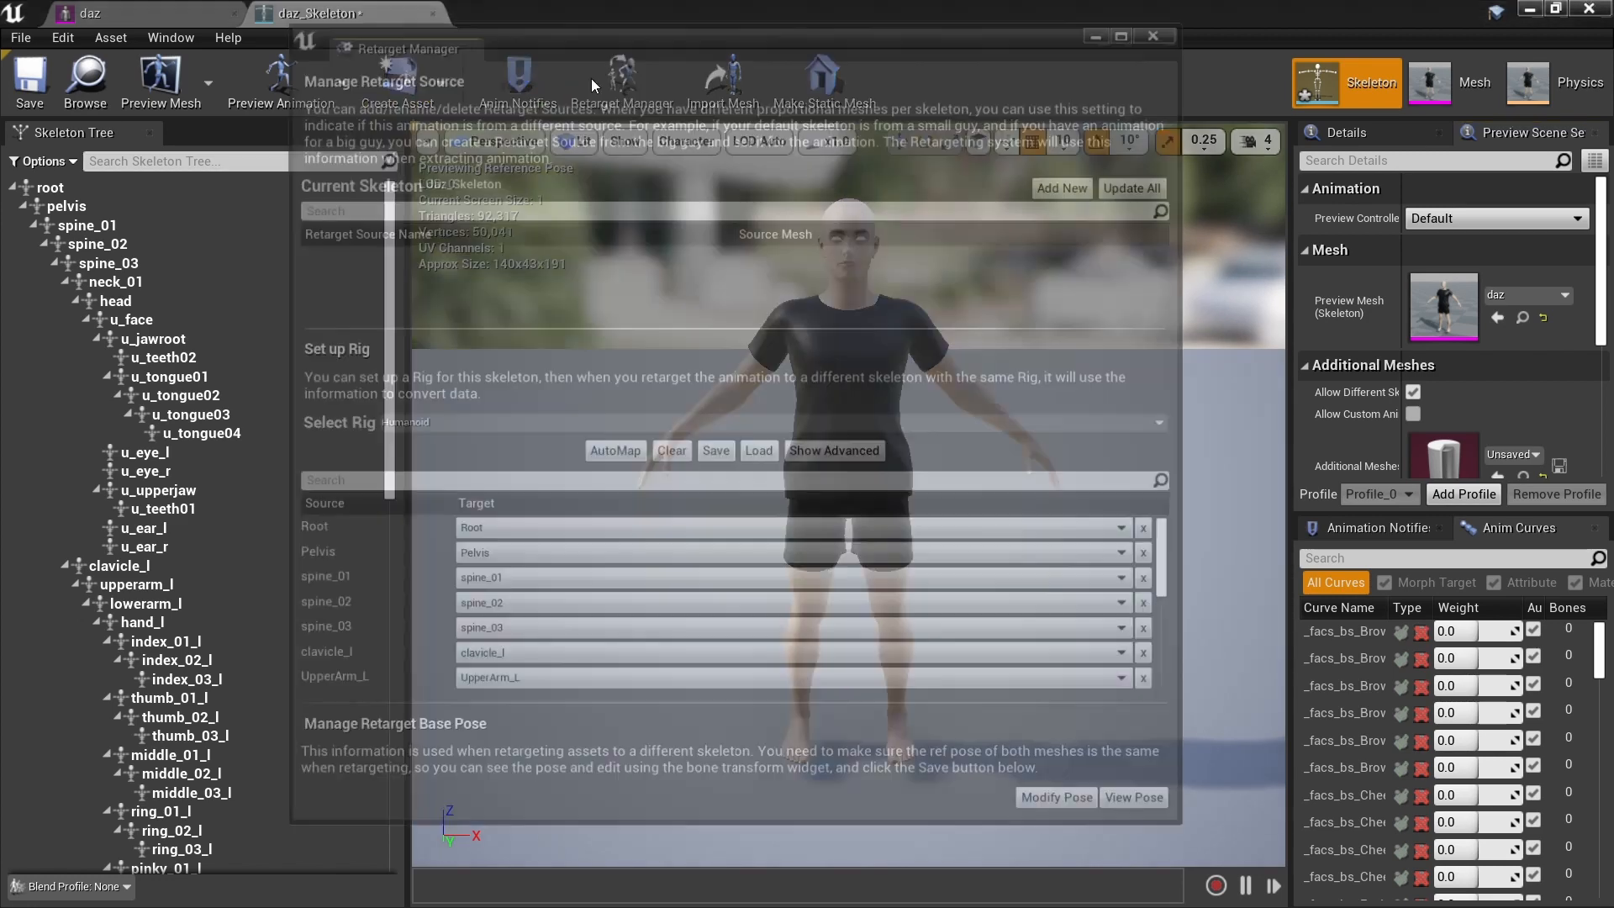
left_click(1165, 26)
left_click(433, 14)
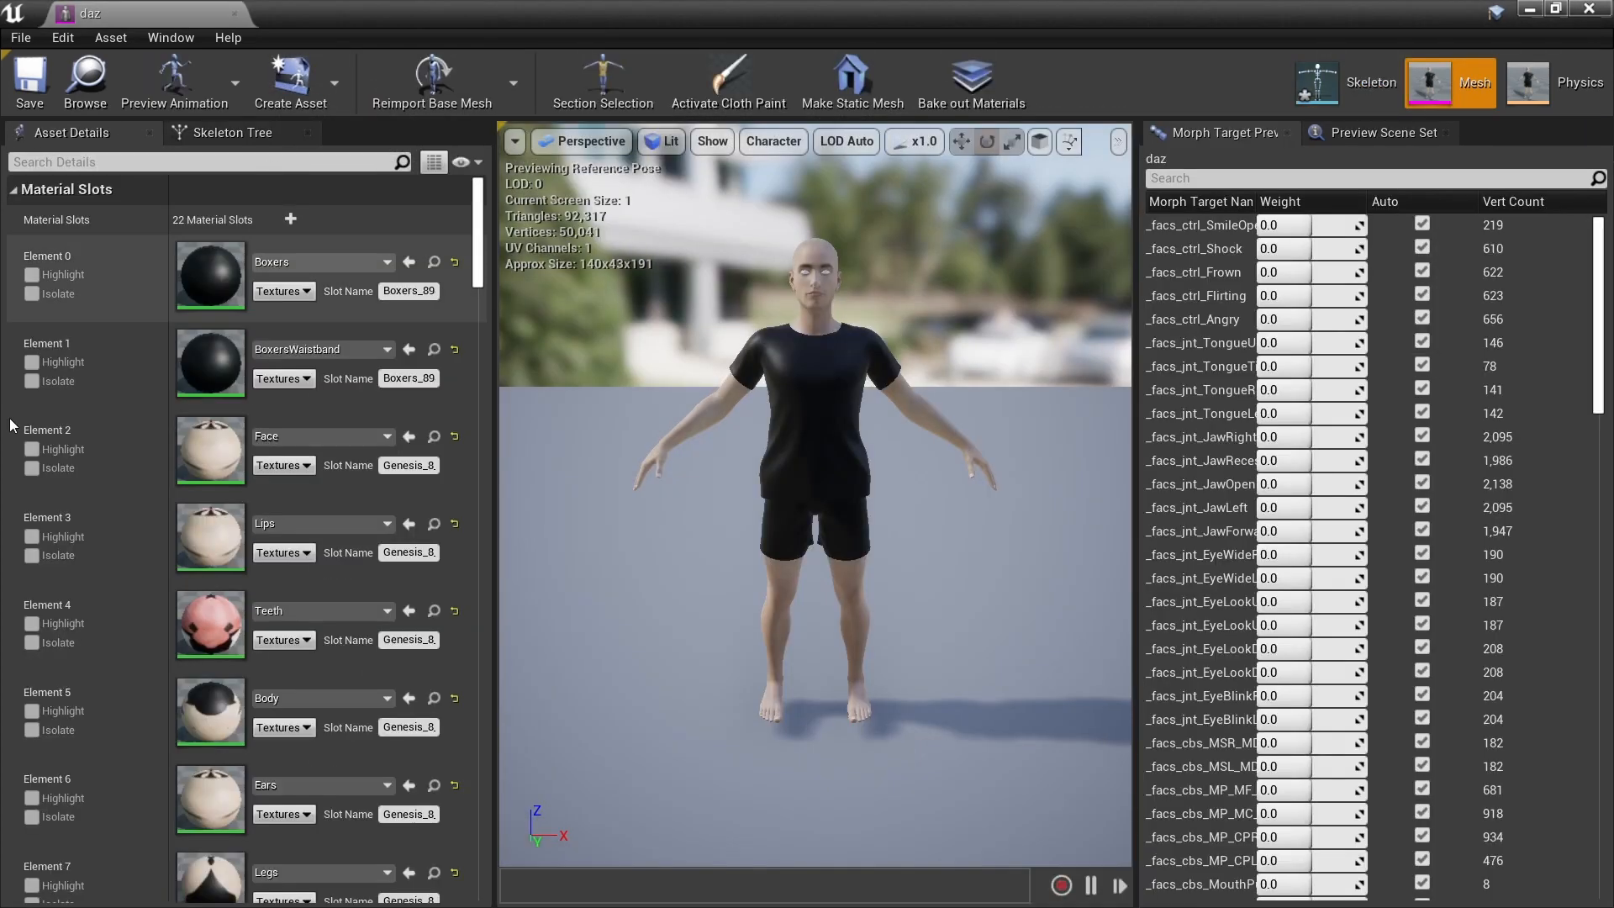
- Close the daz mesh editor and save the modified daz_Skeleton
left_click(235, 13)
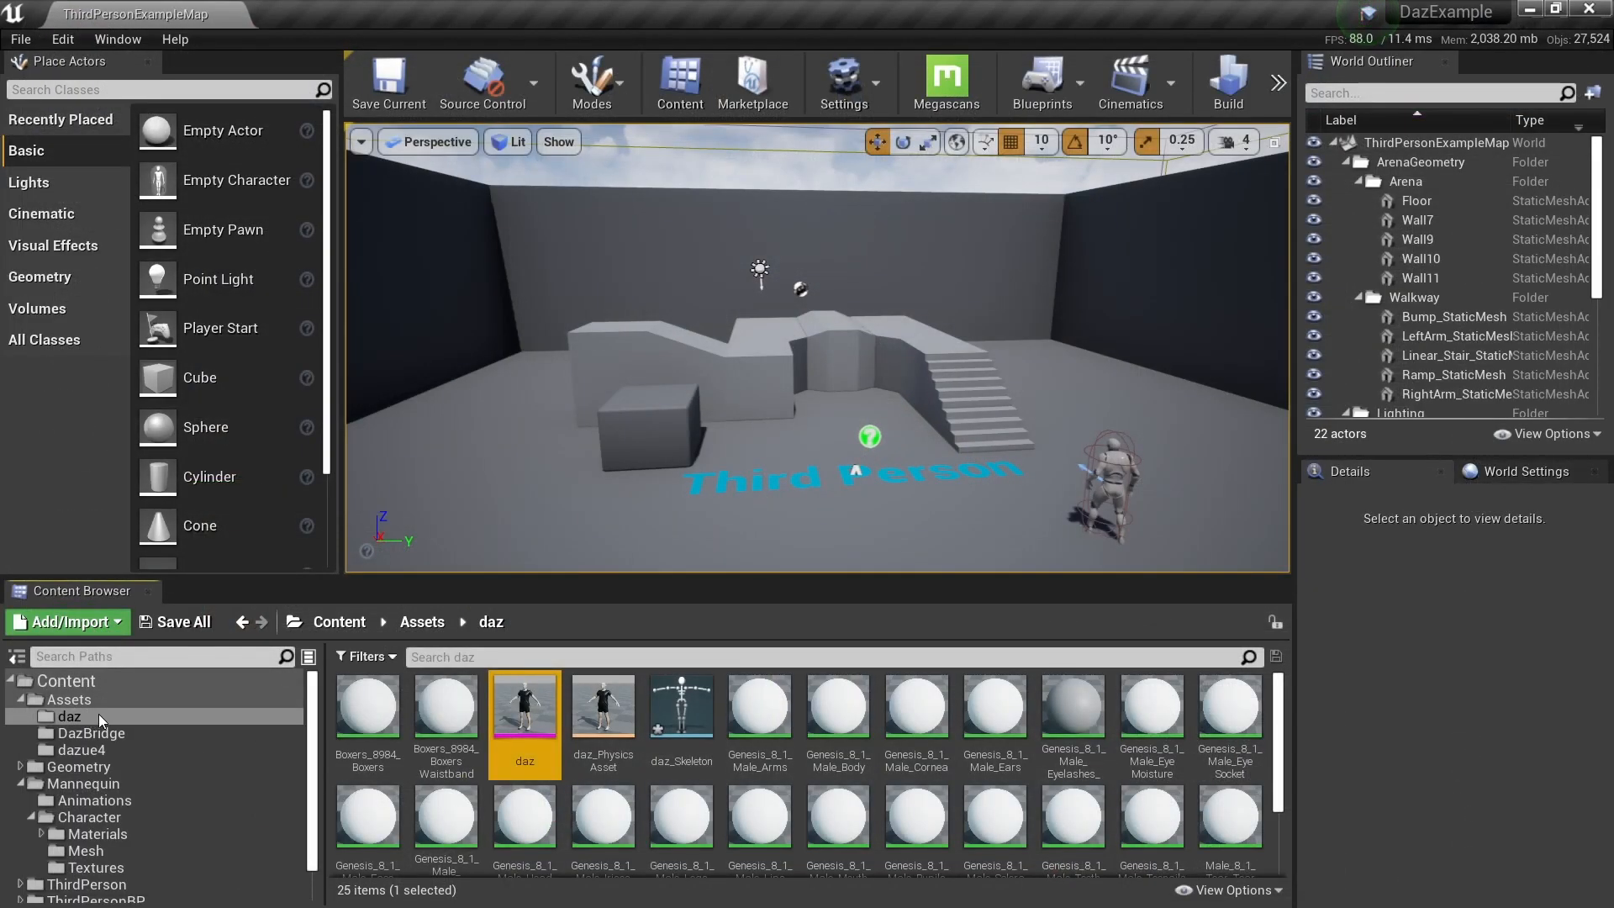
left_click(170, 623)
left_click(945, 653)
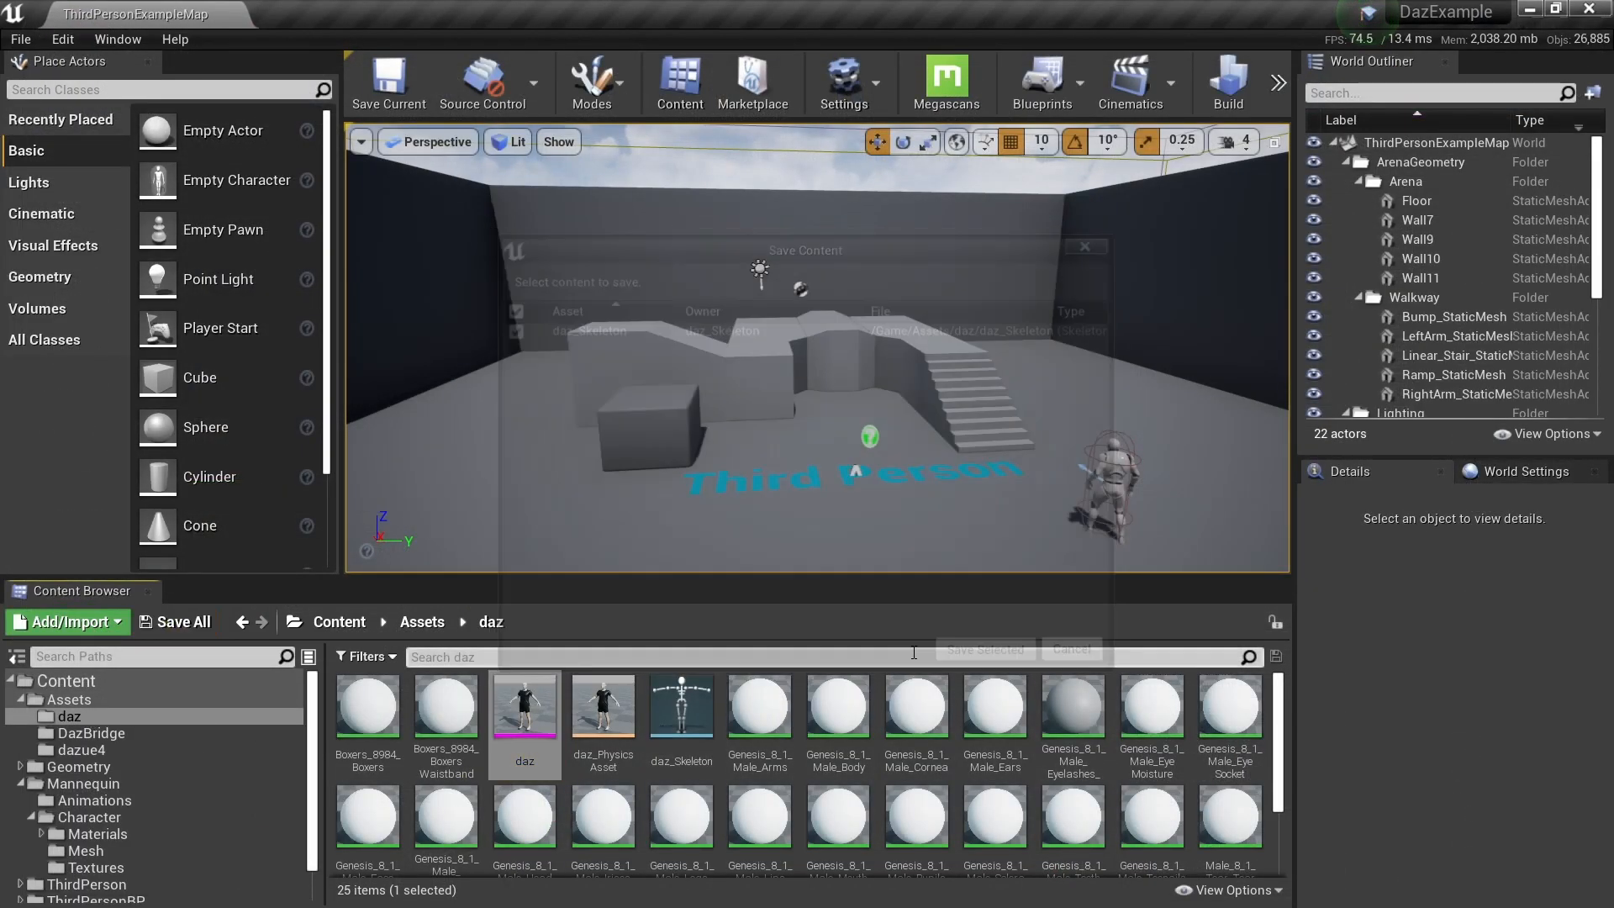
- Set up a duplicate-and-retarget of the mannequin animations from ThirdPerson_Jump through ThirdPersonWalk with daz_Skeleton as the target
scroll(109, 733, "down", 1)
left_click(97, 750)
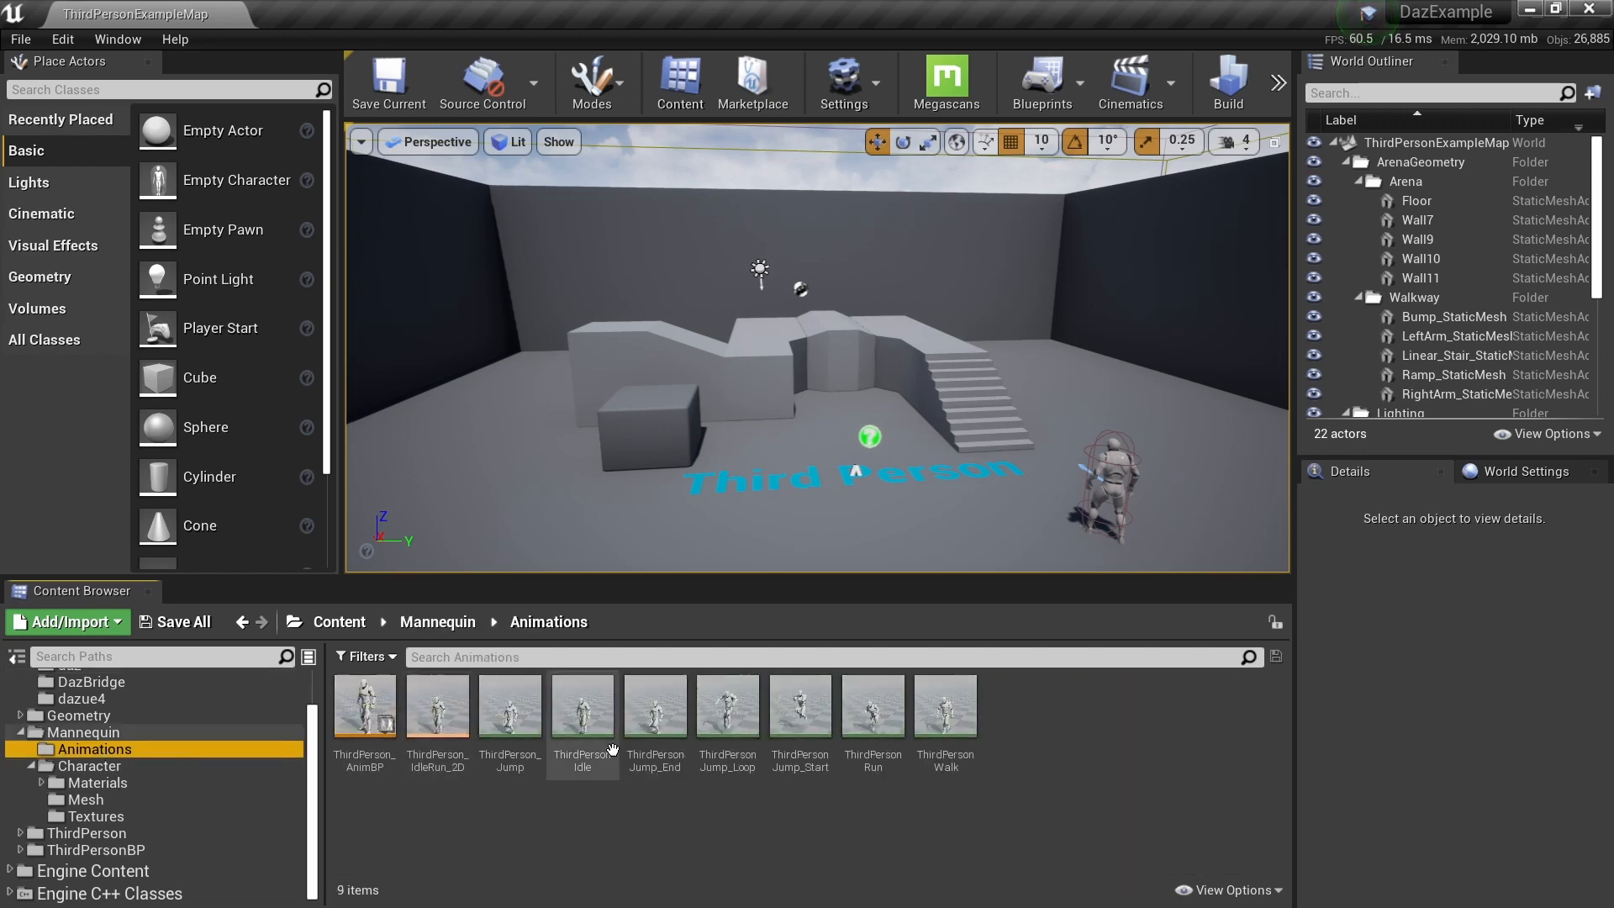
left_click(537, 723)
left_click(946, 715, "shift")
right_click(503, 719)
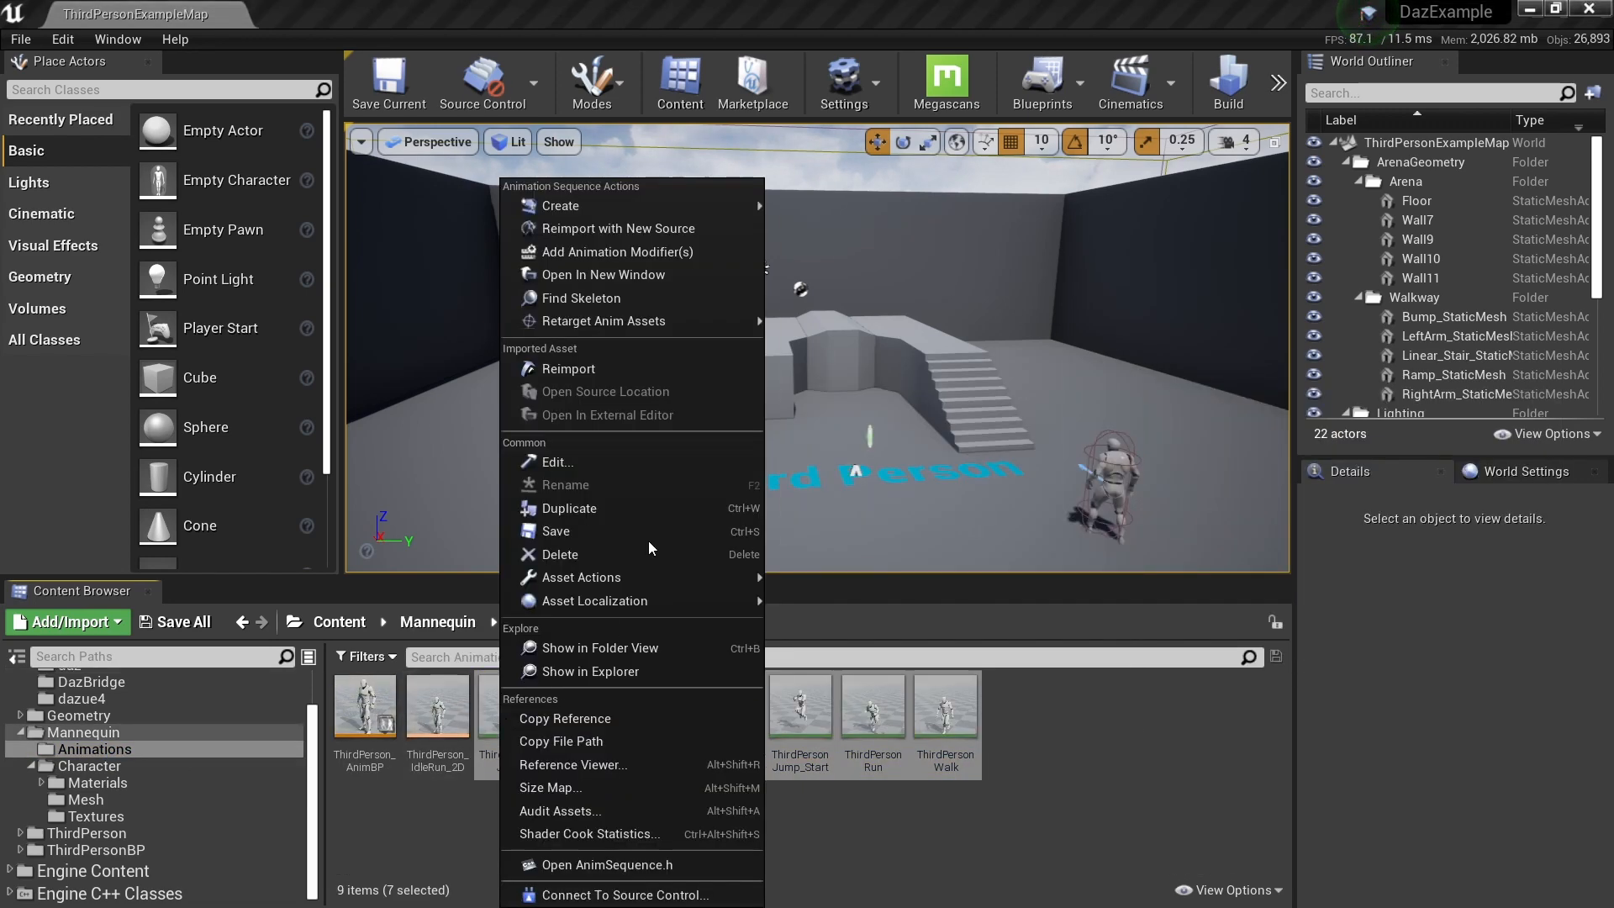
mouse_move(678, 320)
left_click(861, 326)
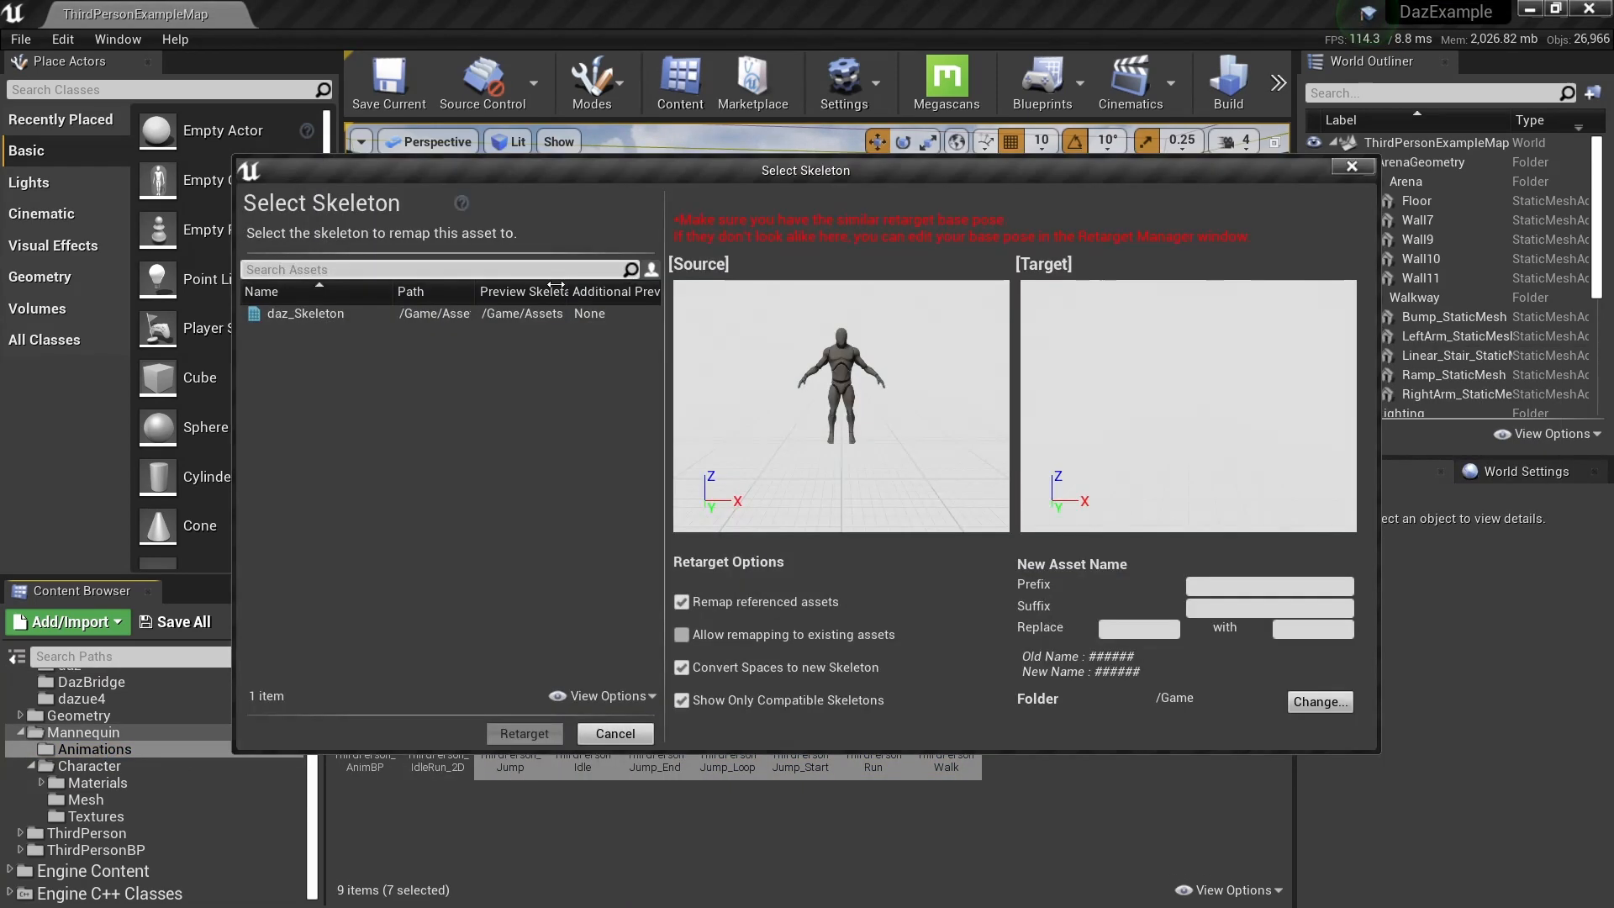
left_click(292, 312)
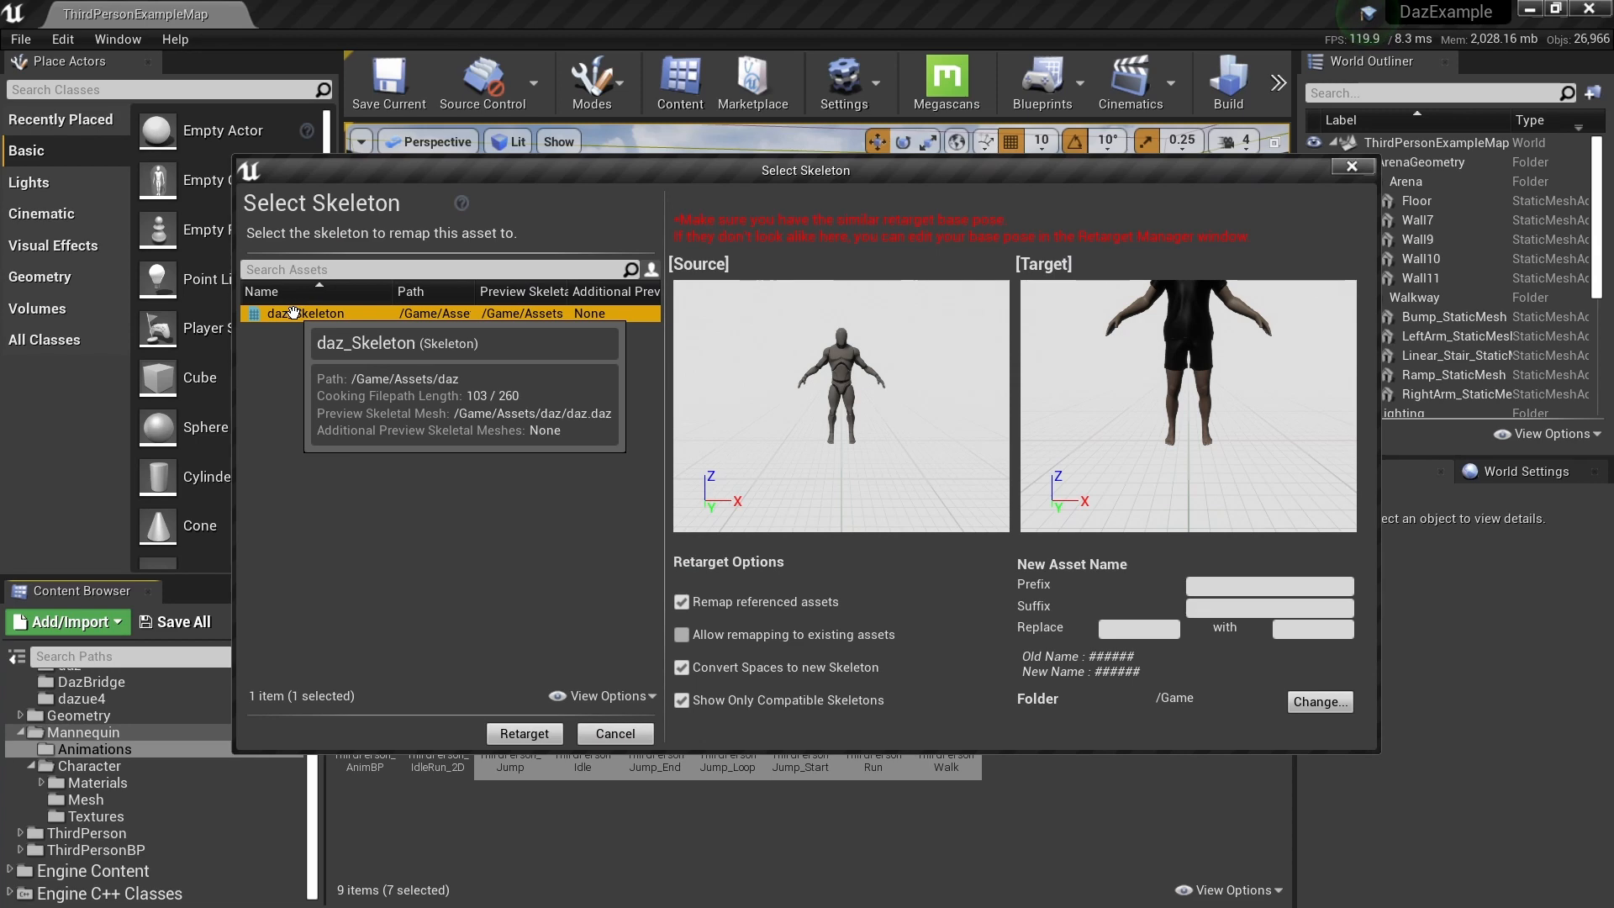
- Create an Anims folder inside Assets/daz as the destination and retarget the selected animations into it
left_click(1321, 702)
left_click(638, 319)
left_click(594, 319)
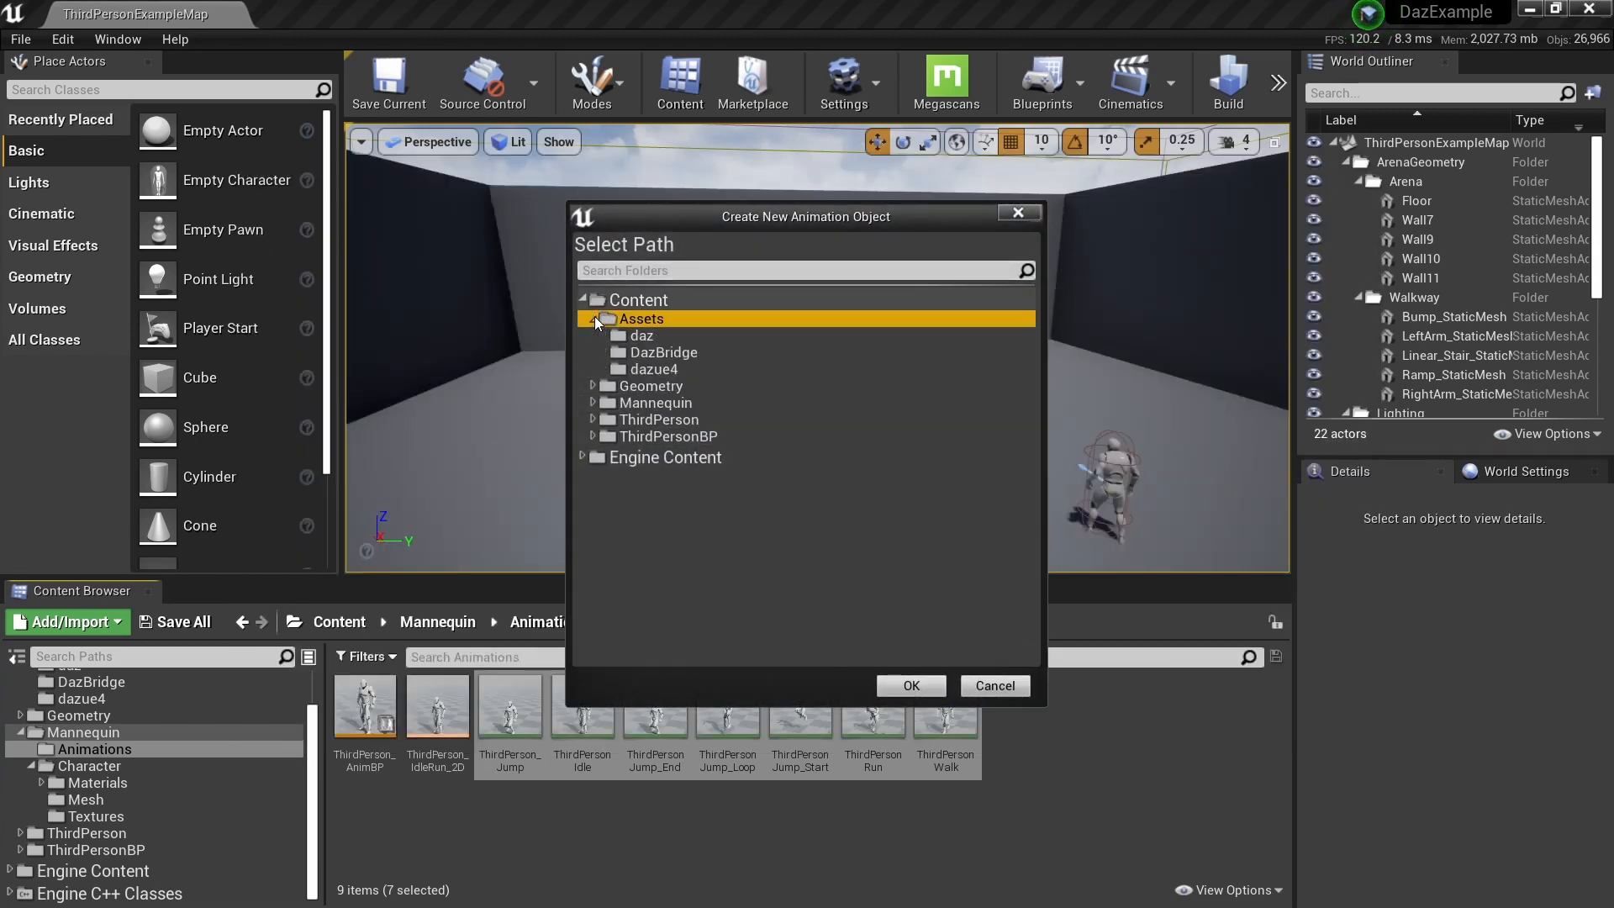
left_click(630, 334)
right_click(635, 336)
left_click(660, 345)
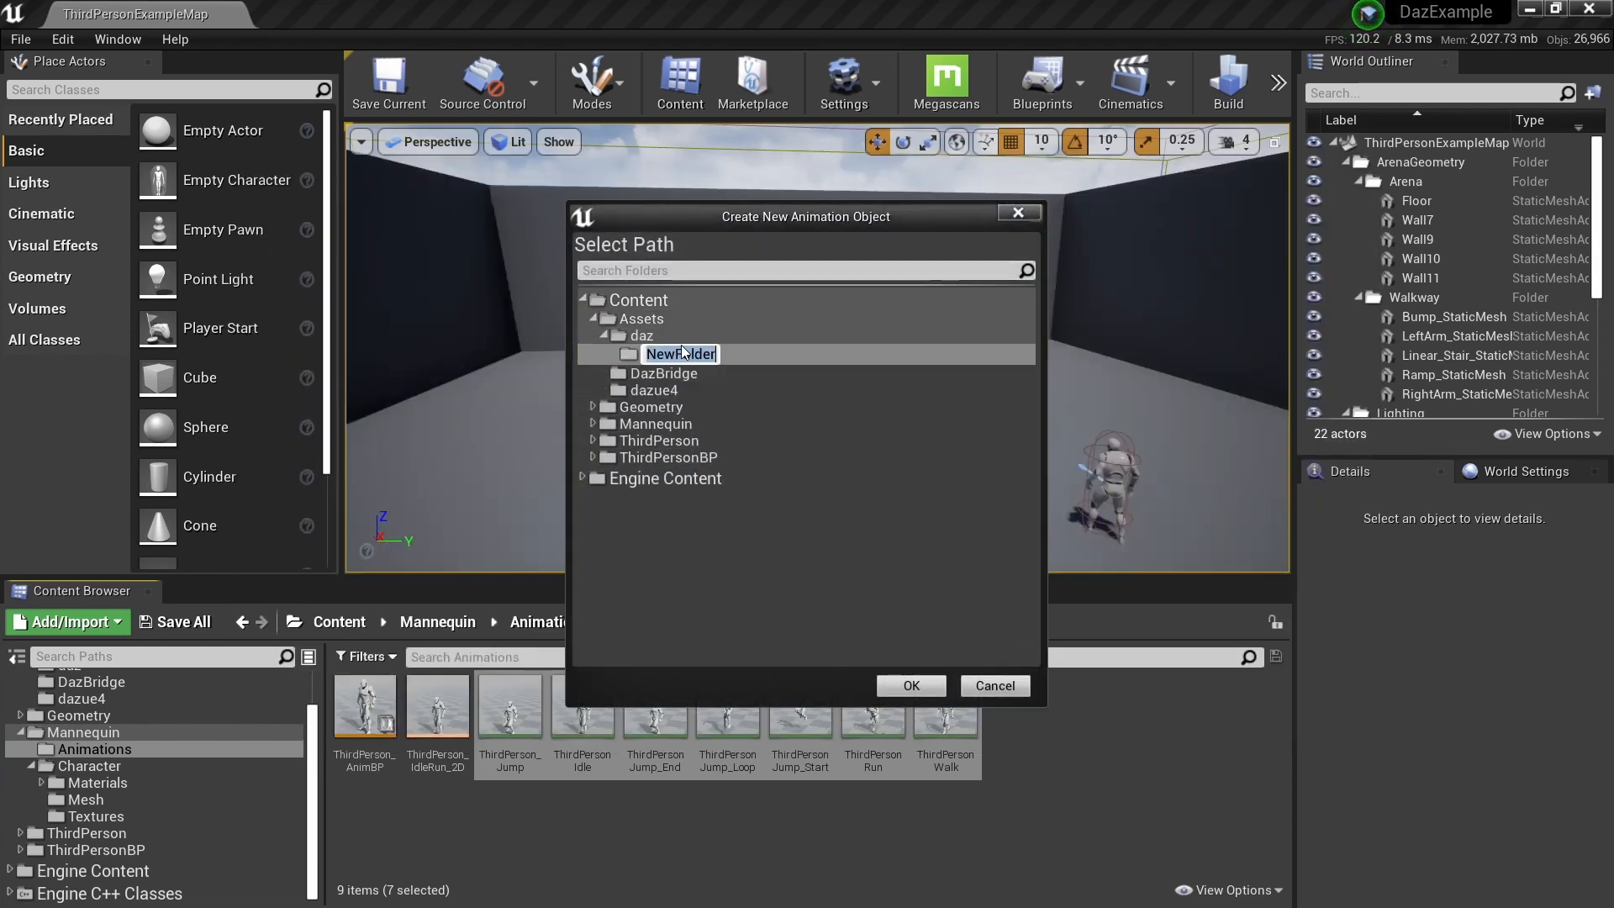
type("Anims")
key("Return")
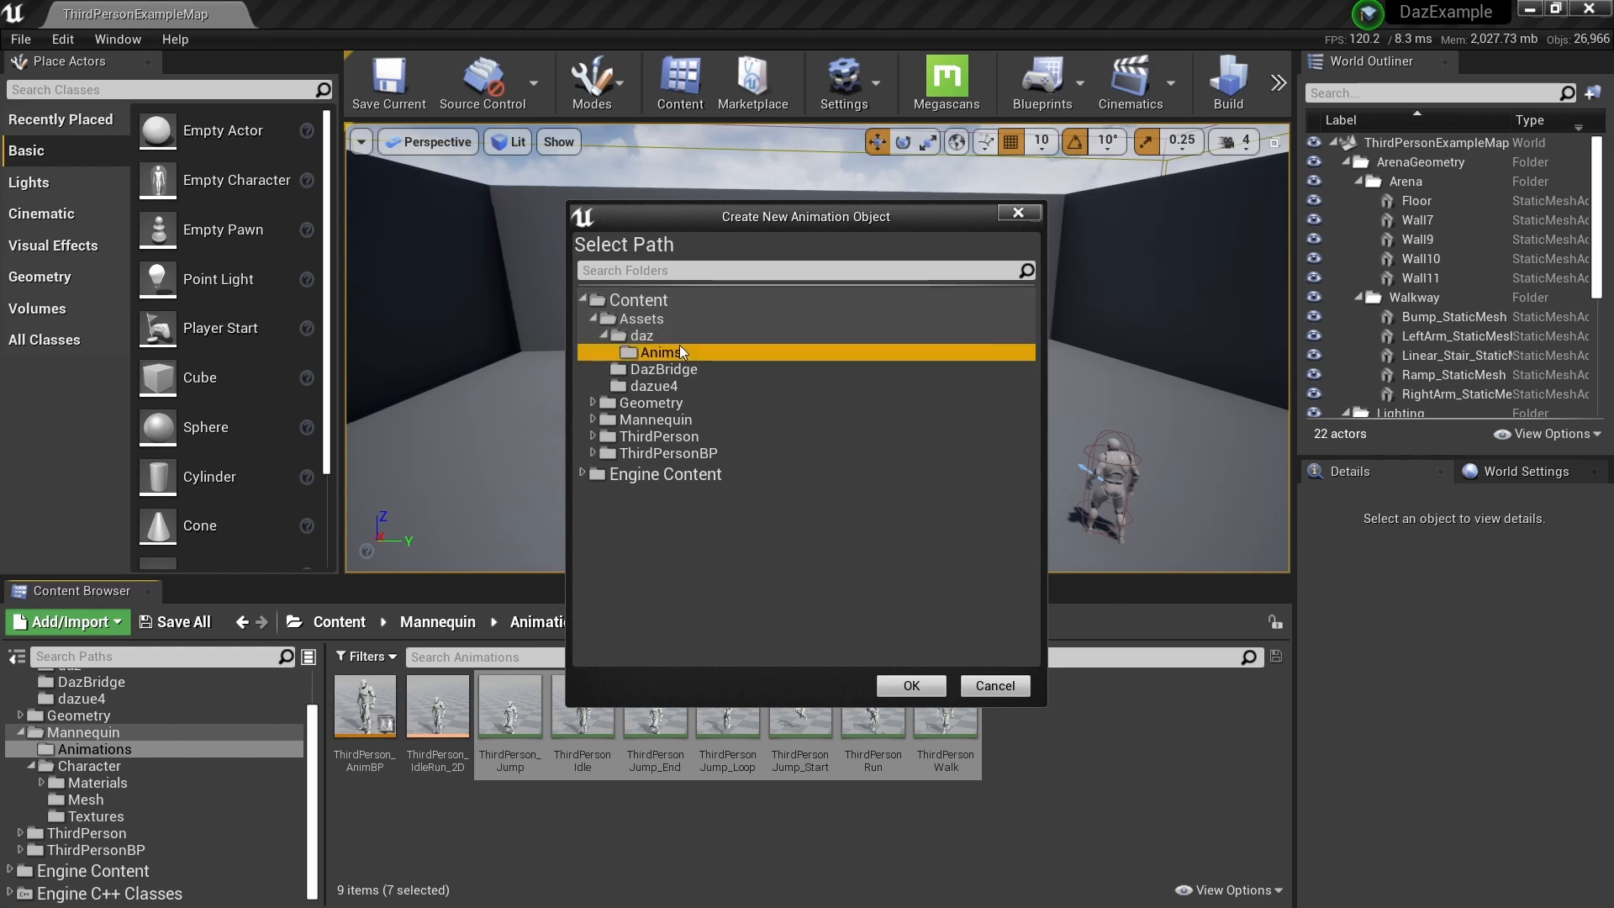
left_click(925, 686)
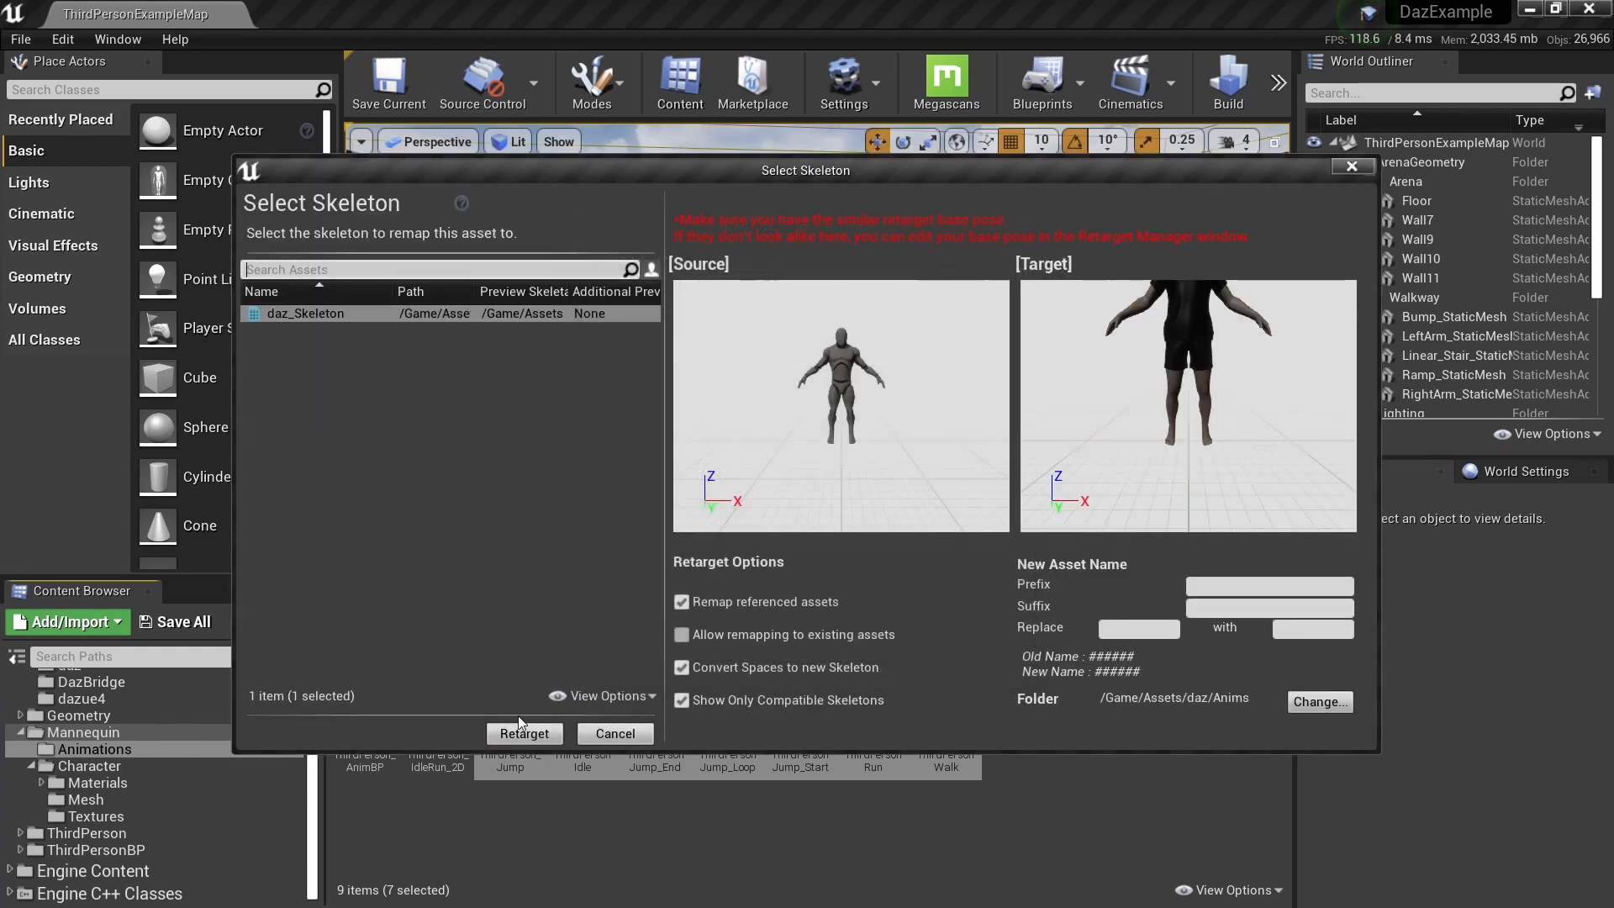
left_click(523, 733)
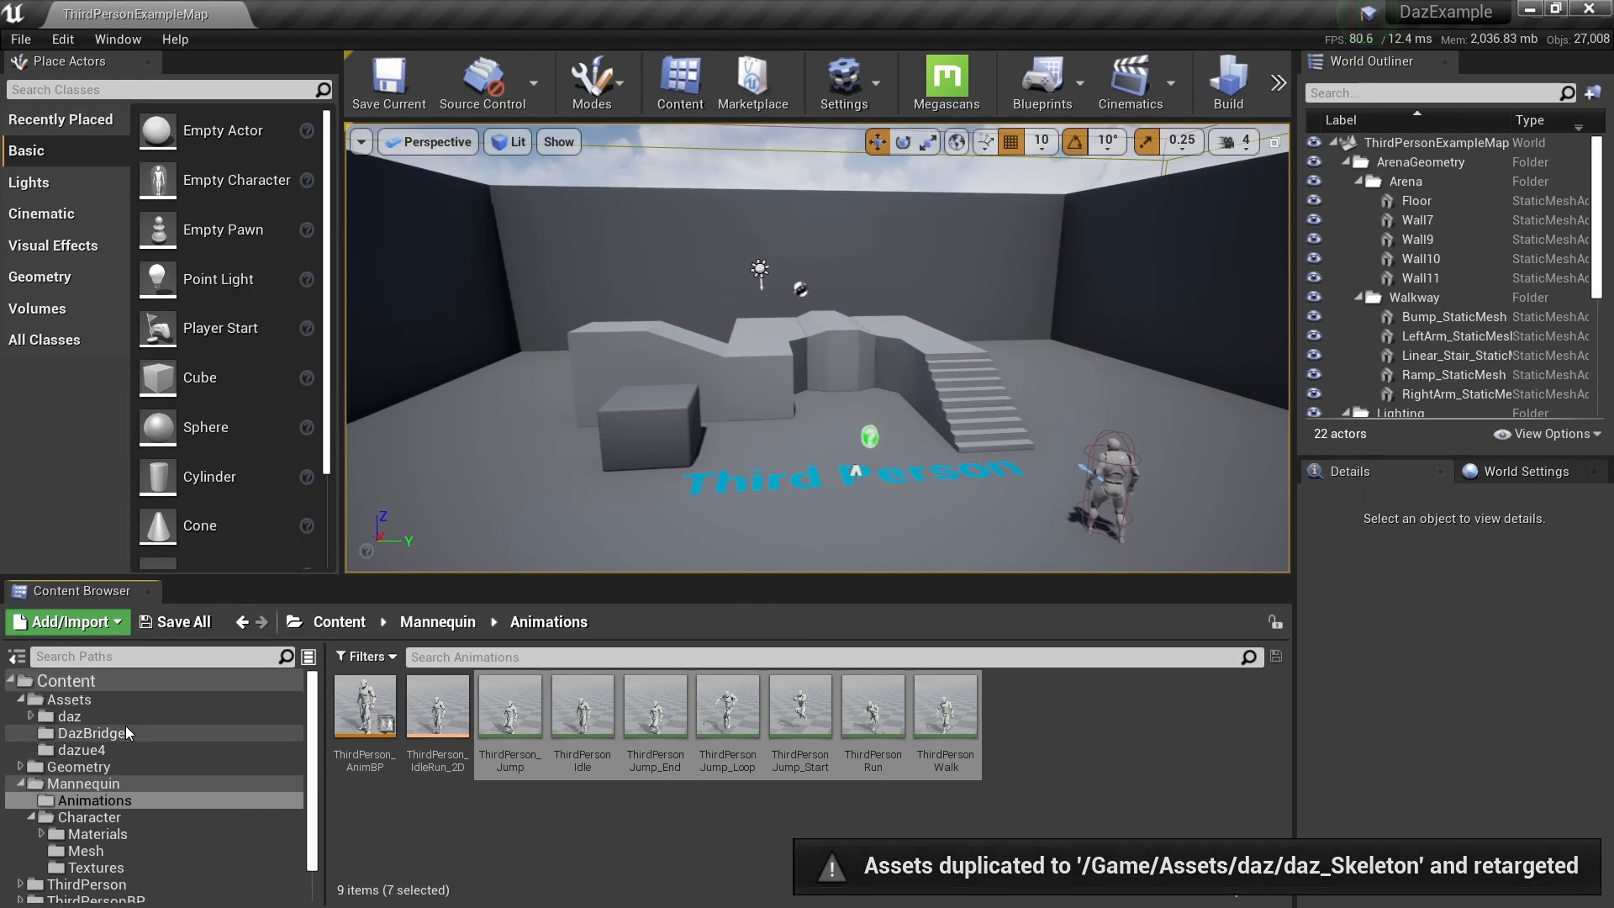
- Open the retargeted ThirdPersonJump_Loop from the daz/Anims folder and examine how it plays on the character's body
left_click(48, 719)
left_click(32, 718)
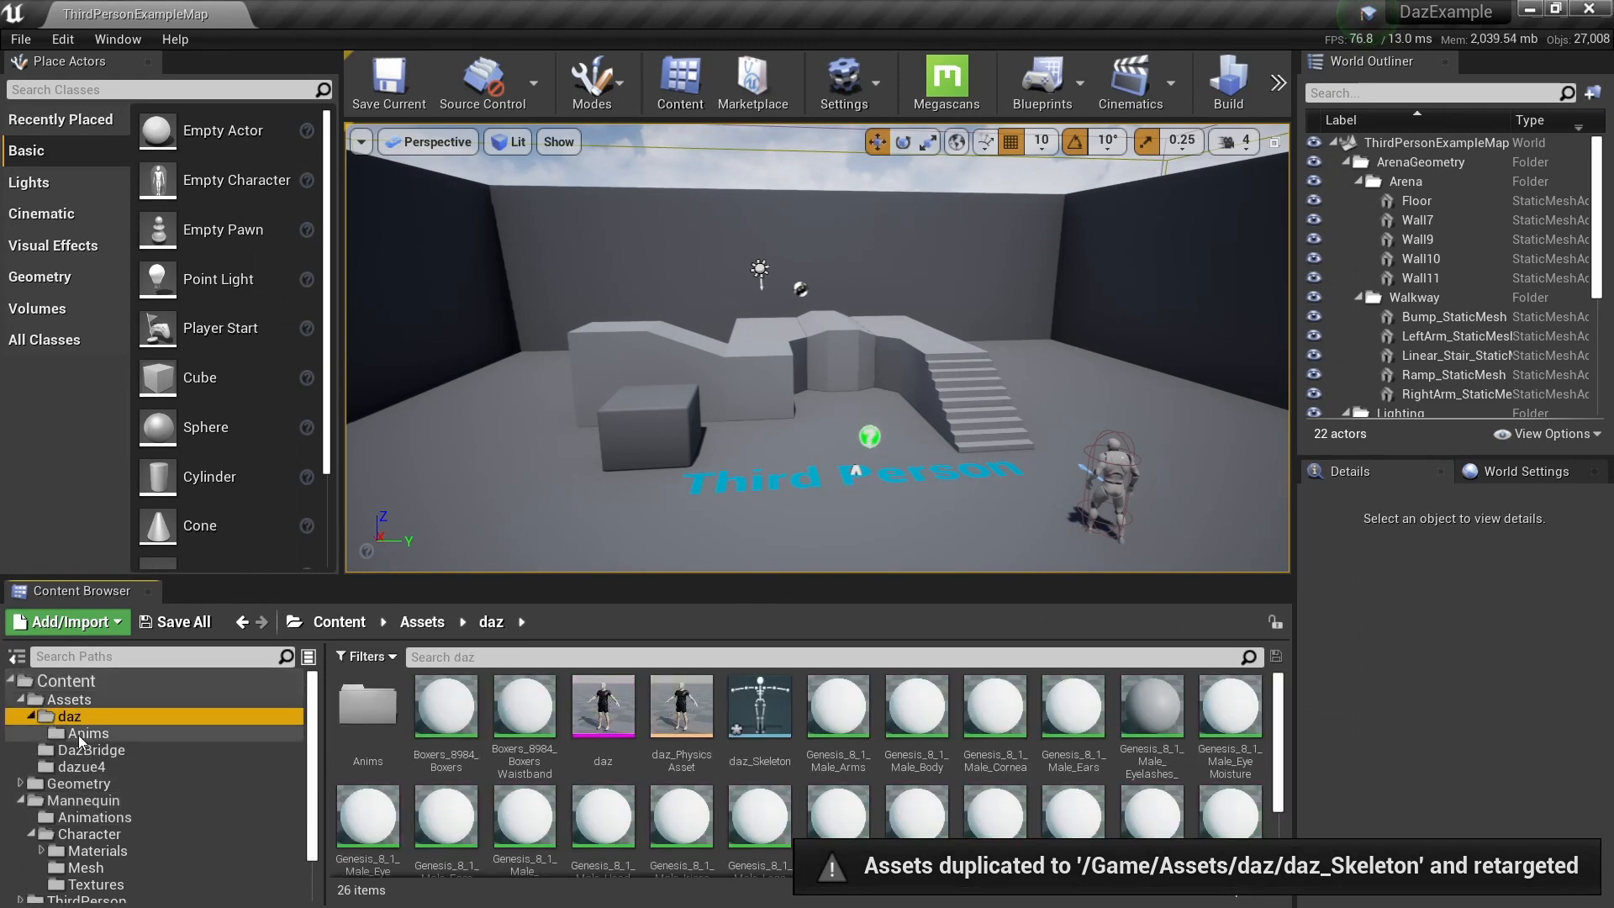
left_click(78, 733)
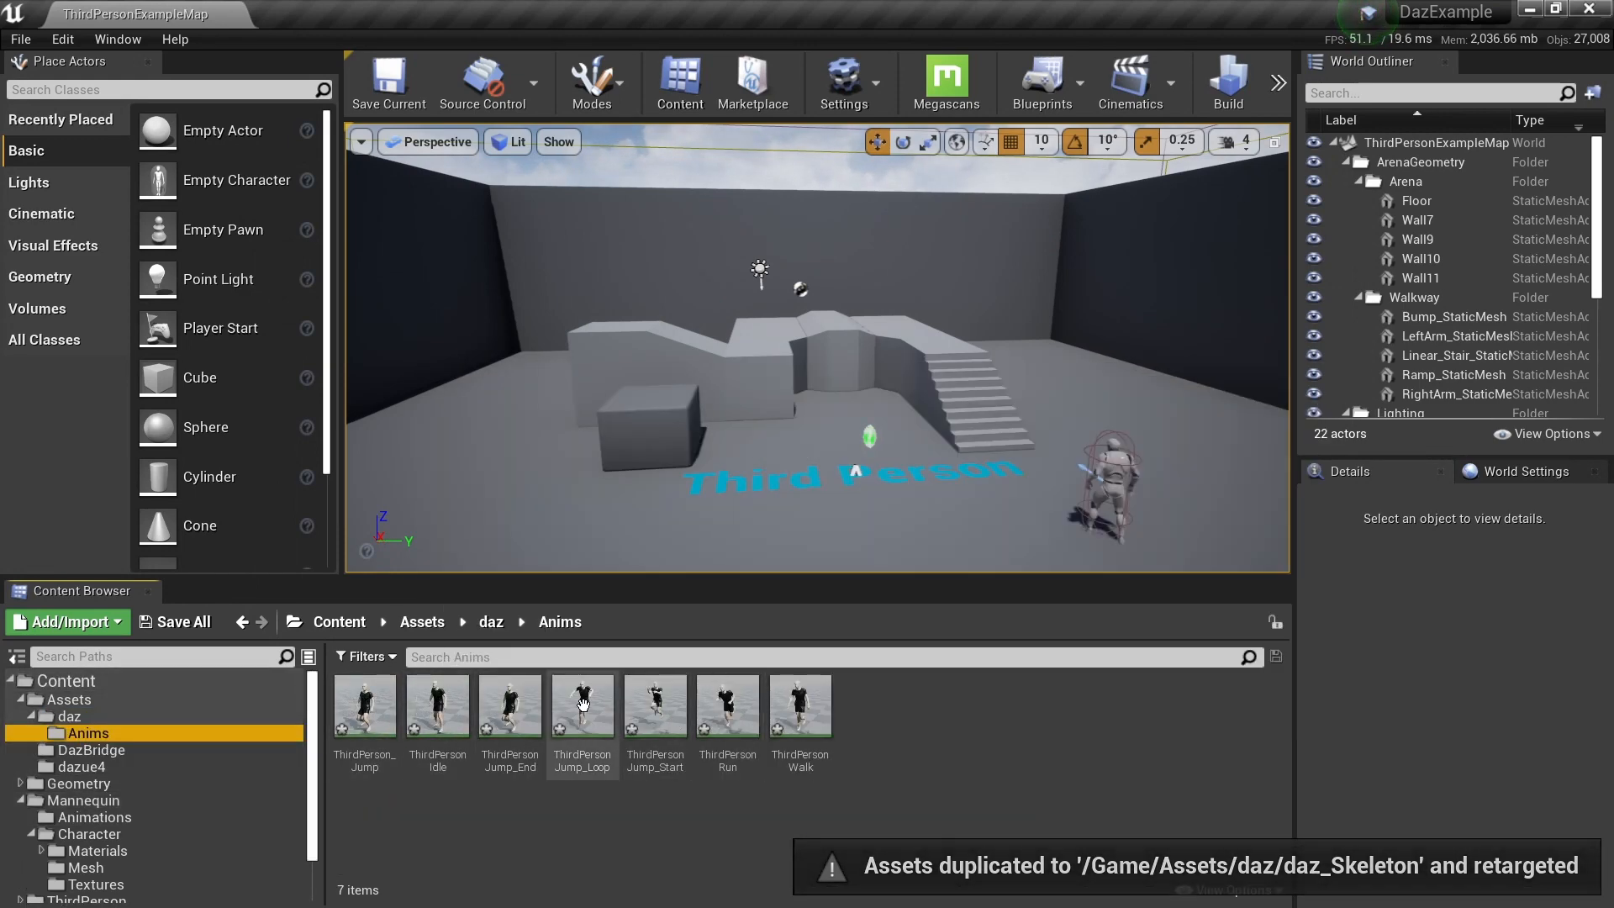
double_click(586, 711)
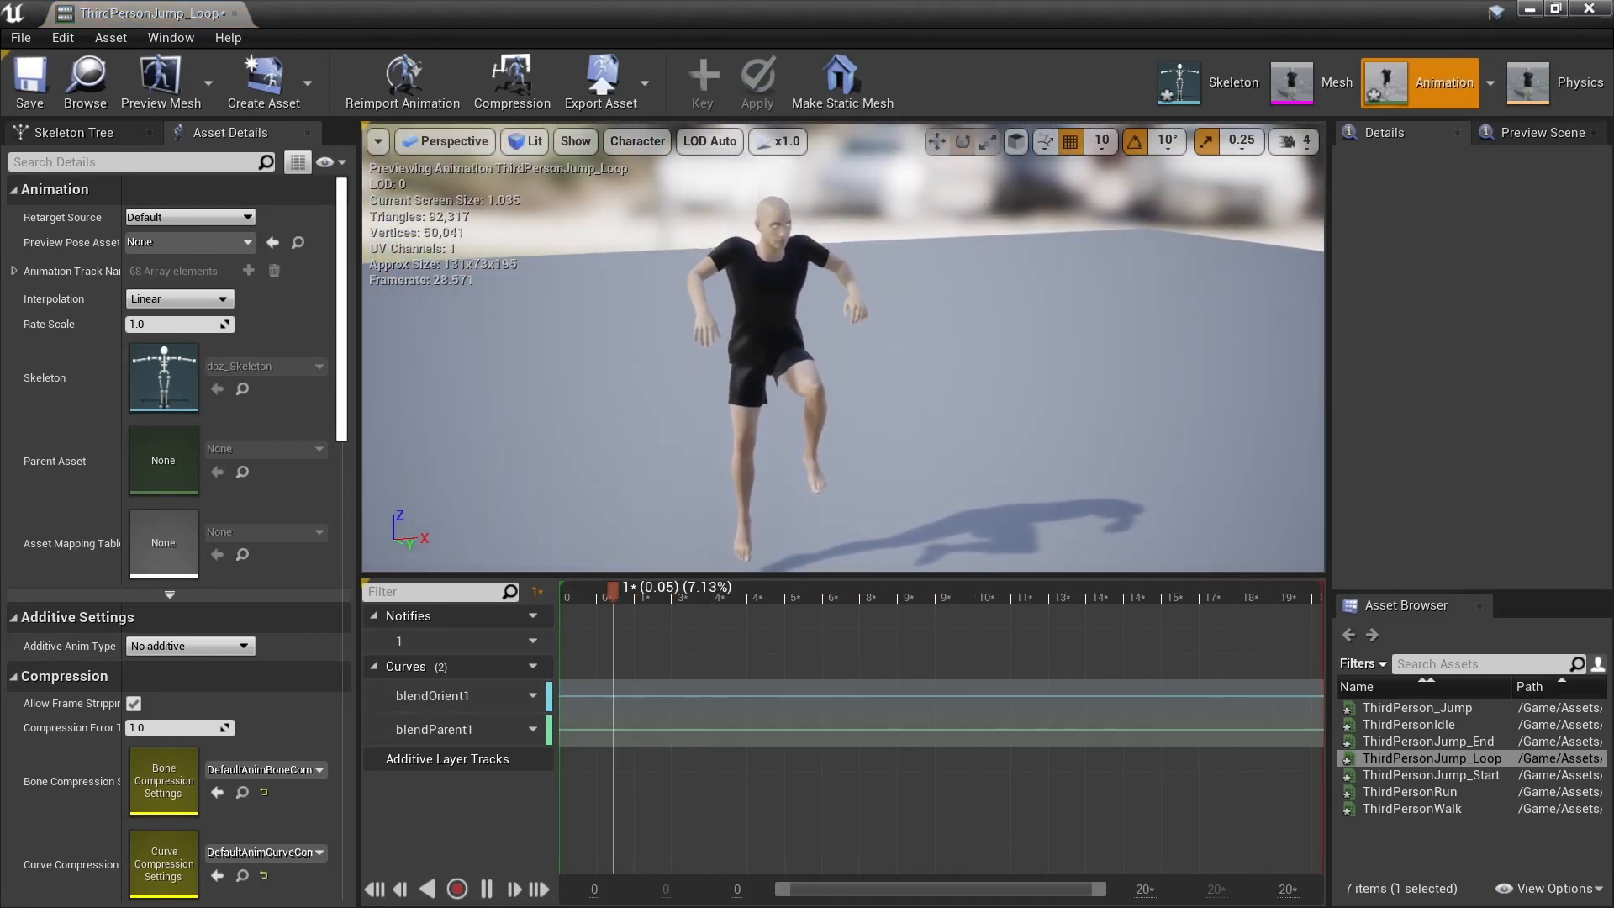
left_click(767, 261)
scroll(781, 286, "up", 5)
scroll(781, 291, "down", 3)
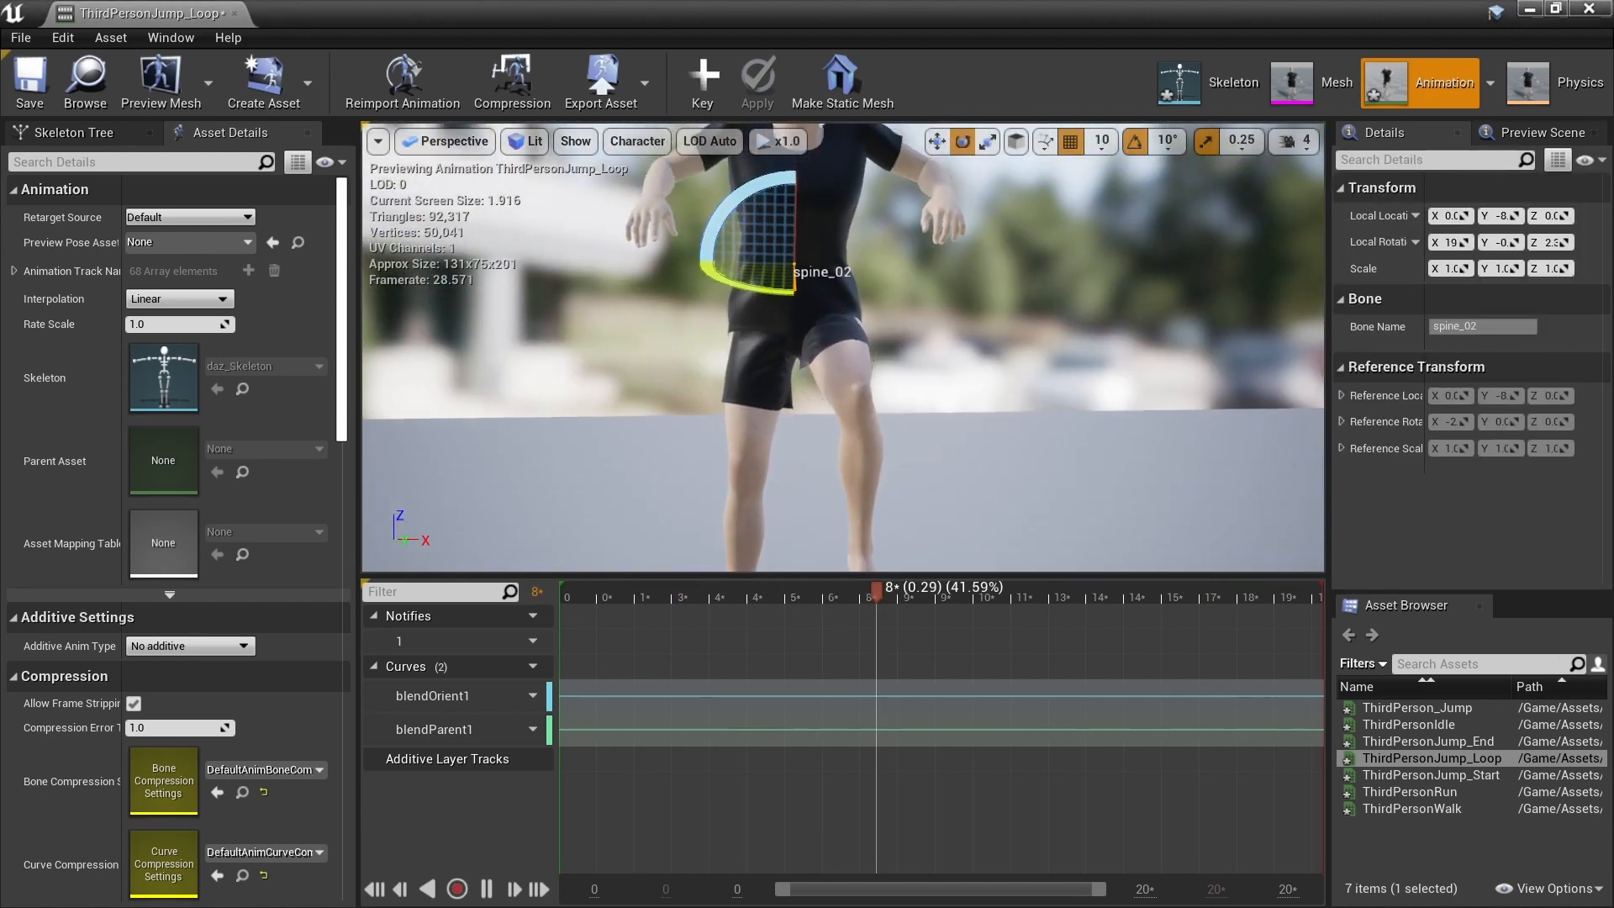
right_click_drag(779, 291, 845, 296)
key("a")
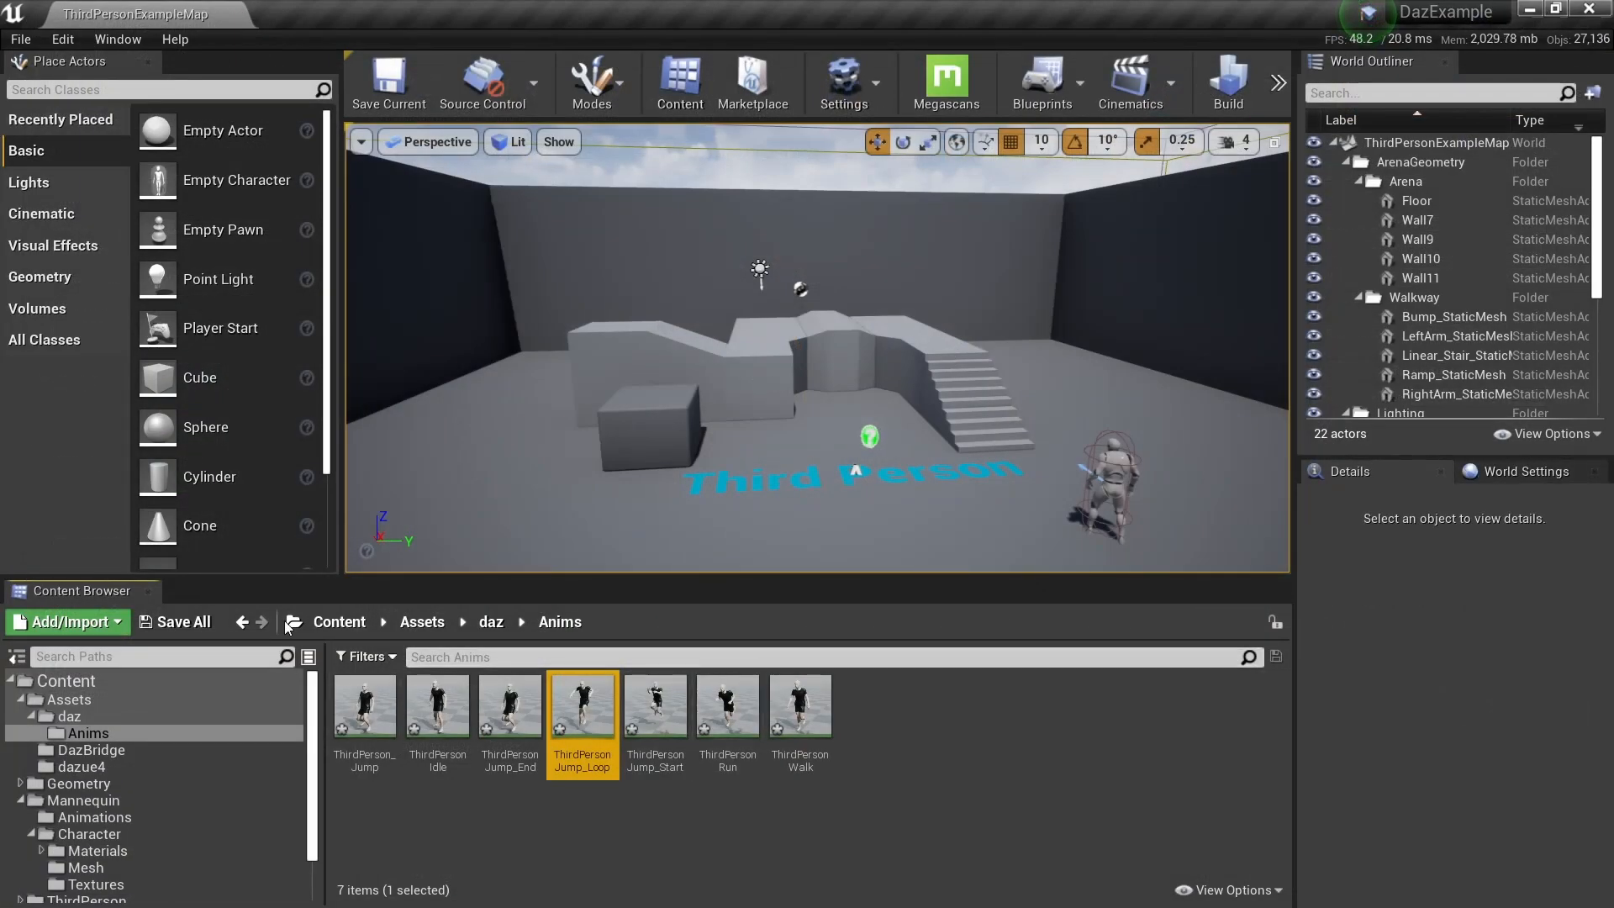
- Save all the retargeted animations and other modified assets
left_click(176, 622)
left_click(992, 657)
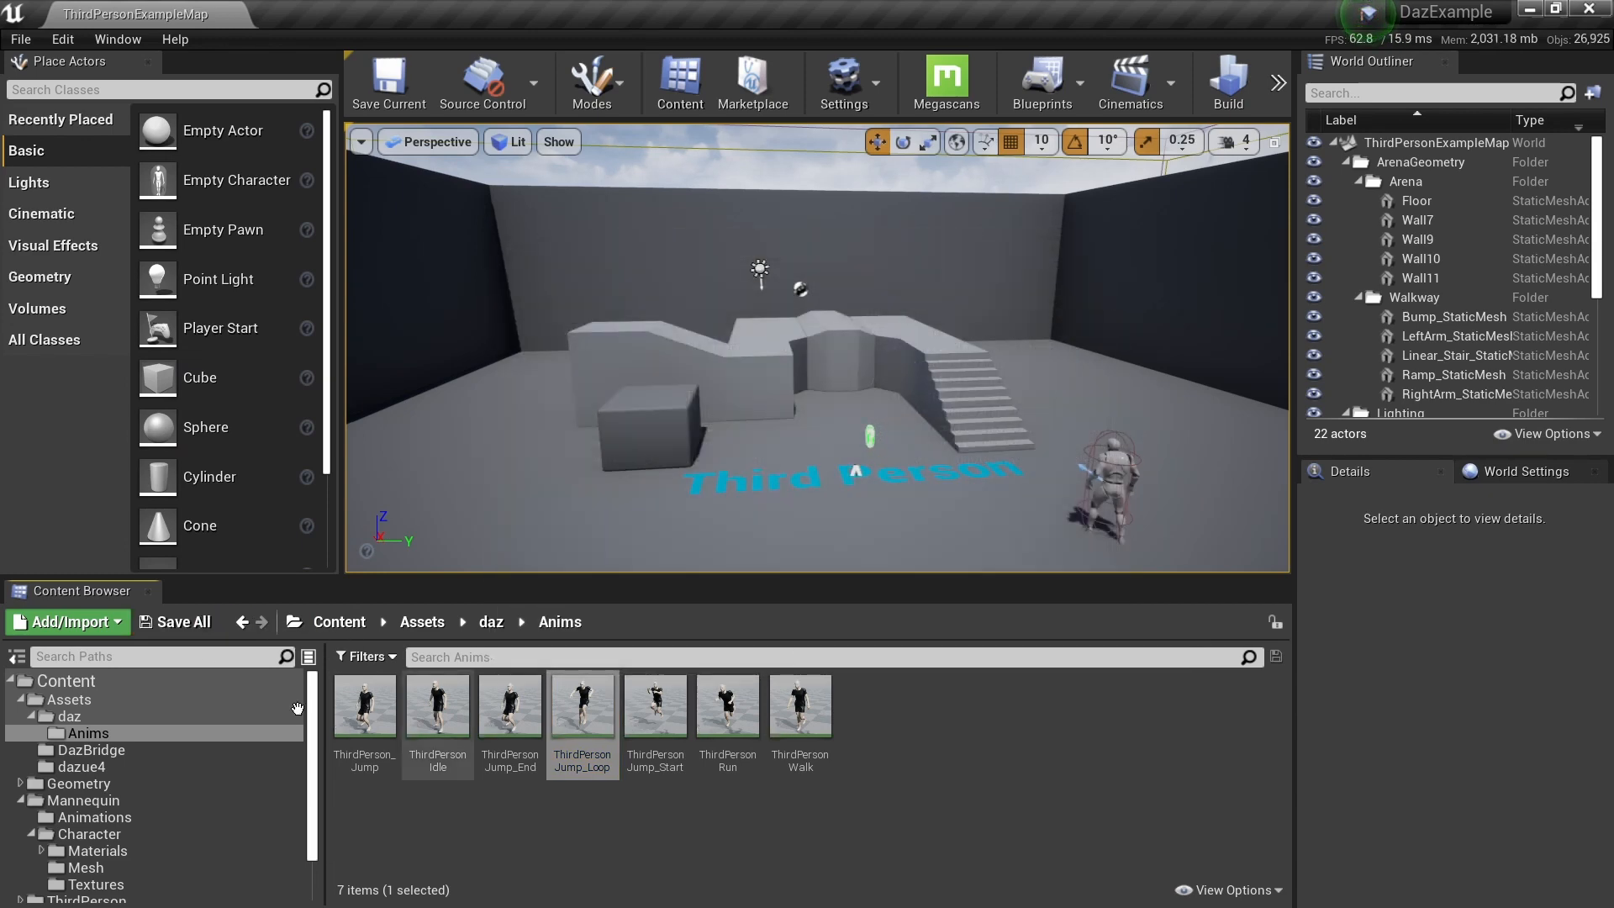
- Choose daz_ue4.fbx from the uefy2/daz project folder for import into the Assets/dazue4 folder
left_click(270, 768)
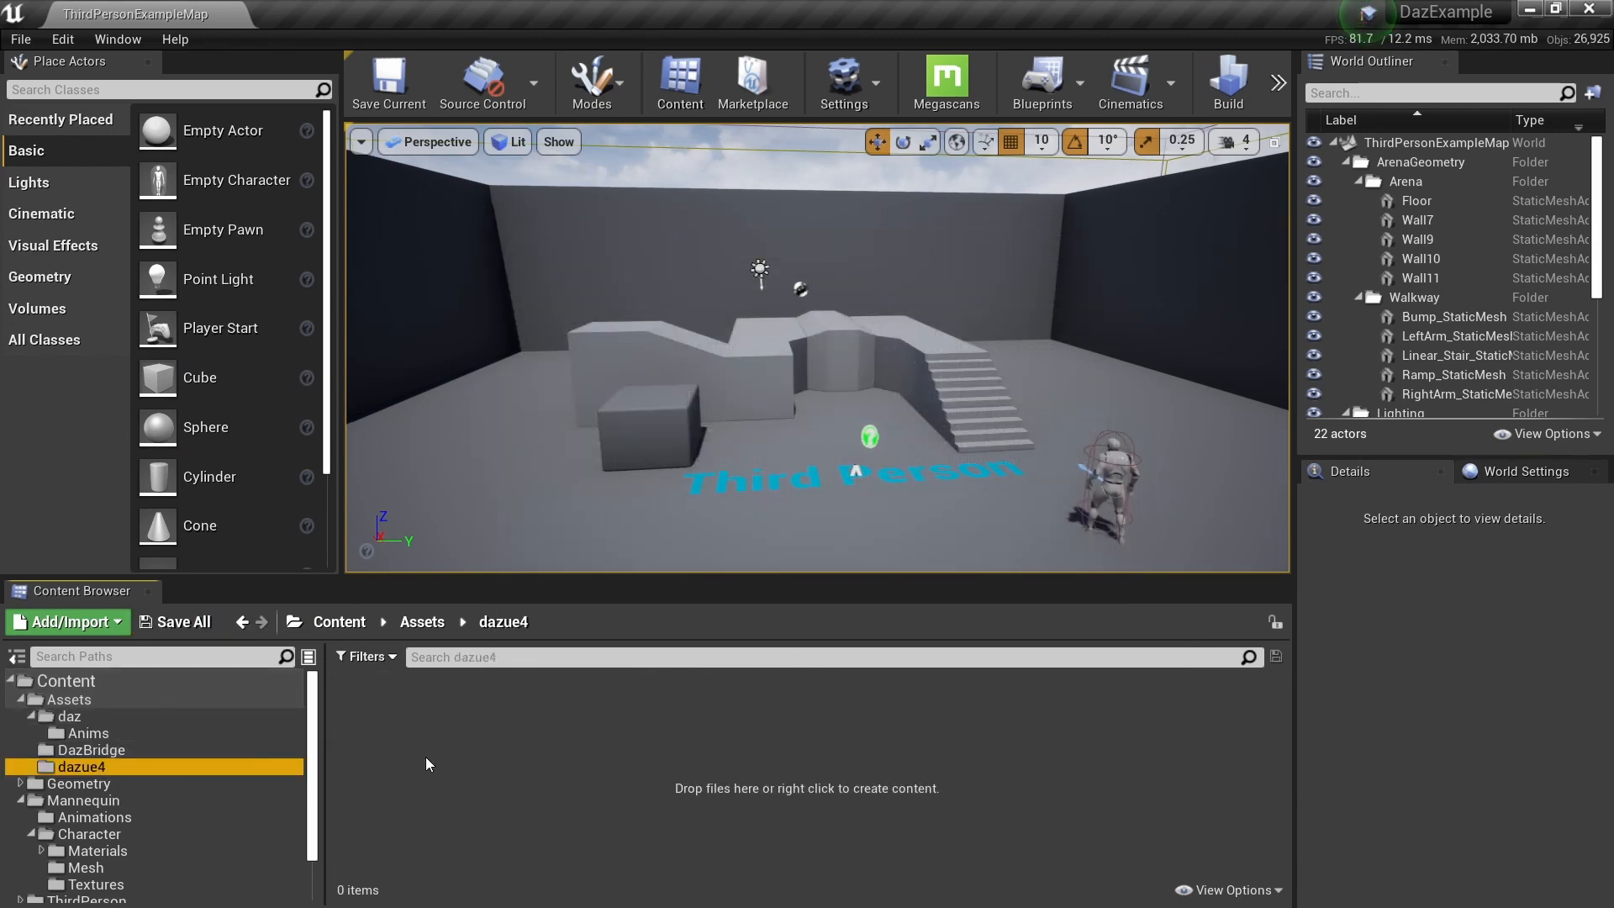
left_click(74, 622)
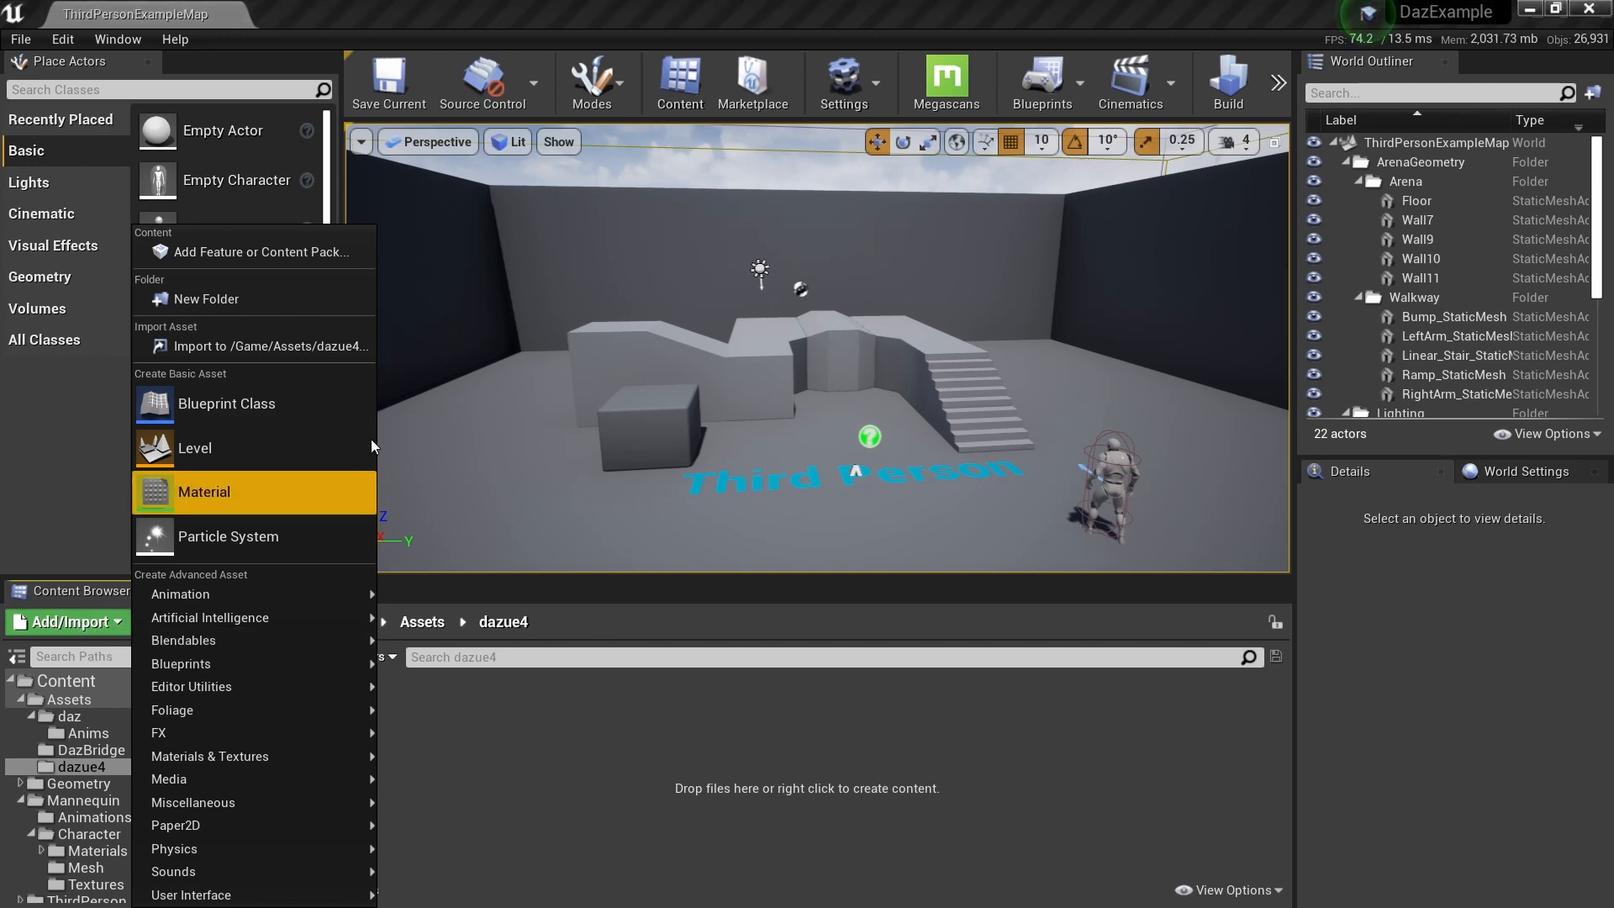
left_click(306, 345)
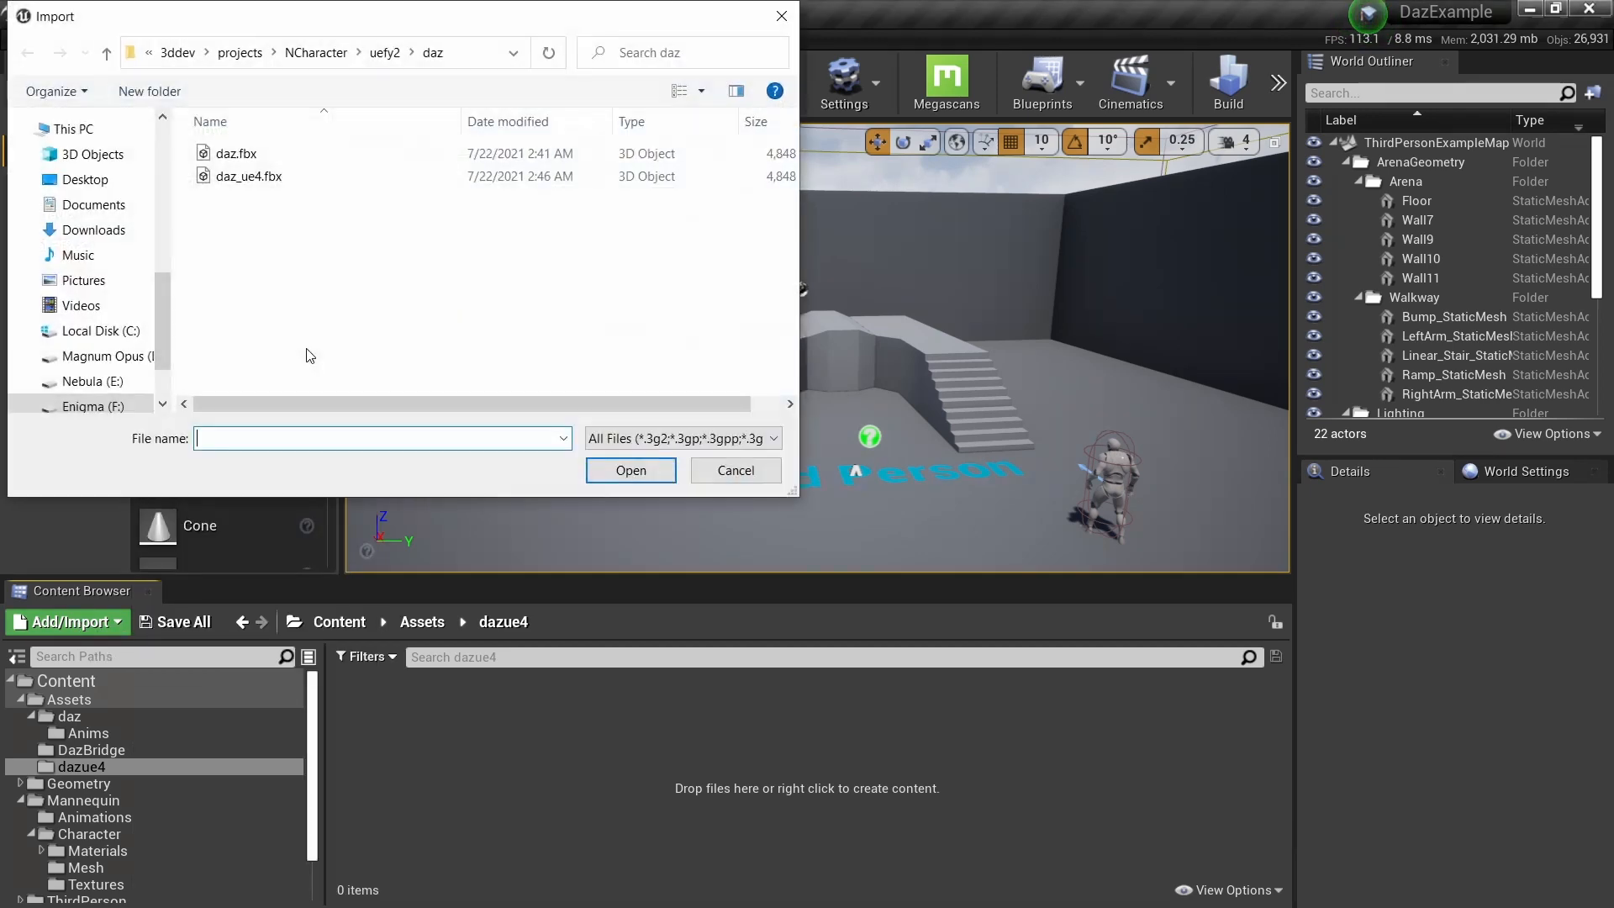
left_click(238, 177)
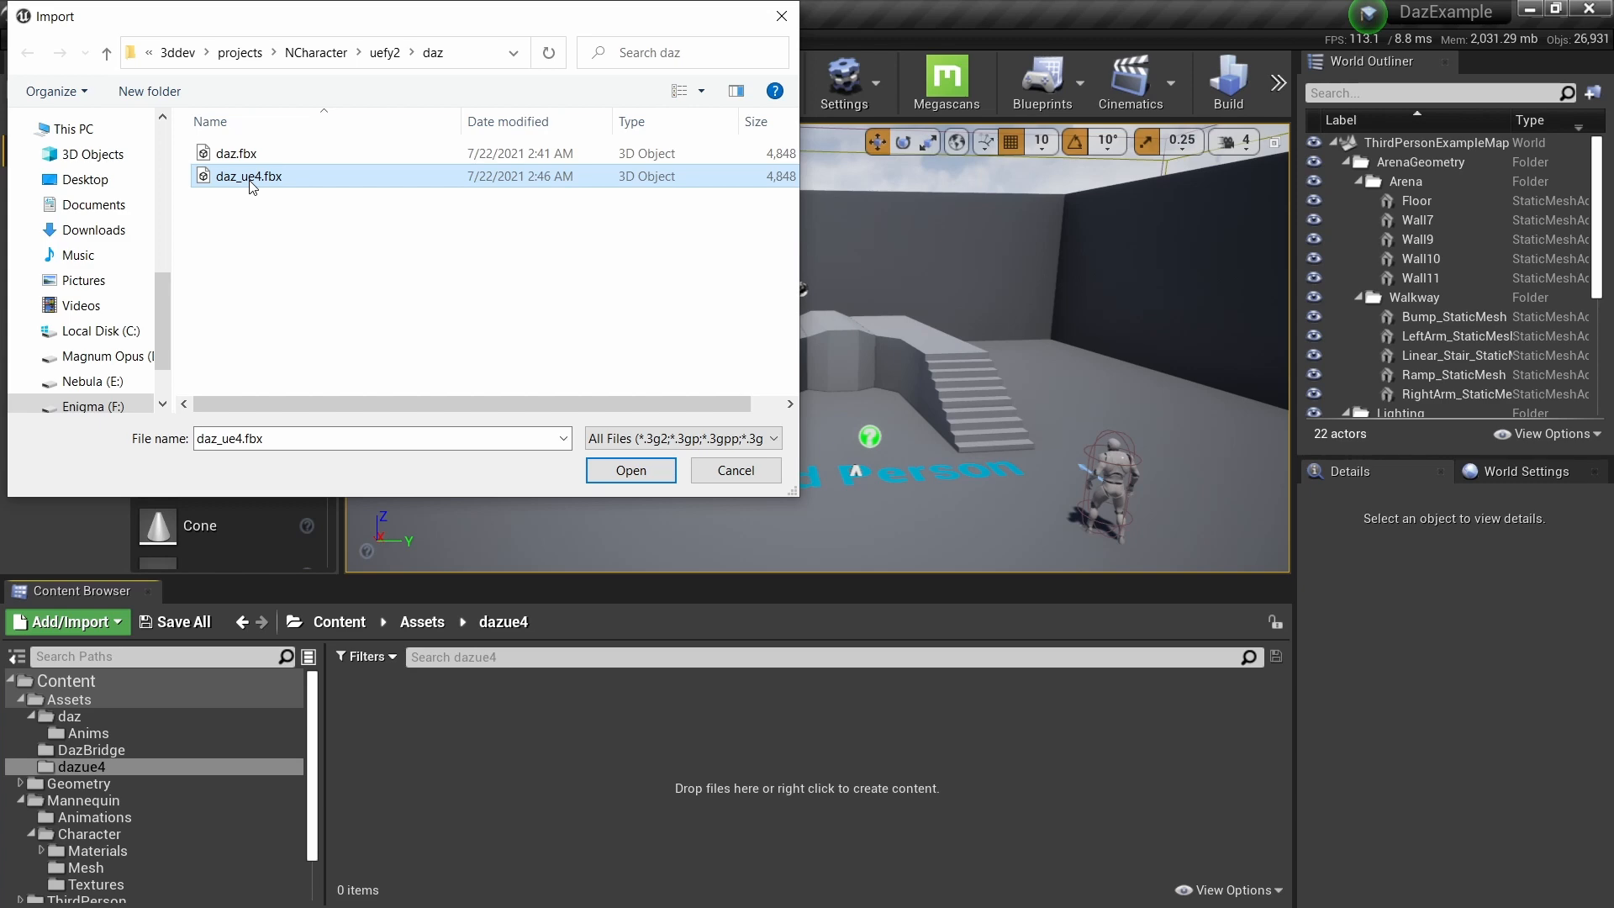
left_click(612, 483)
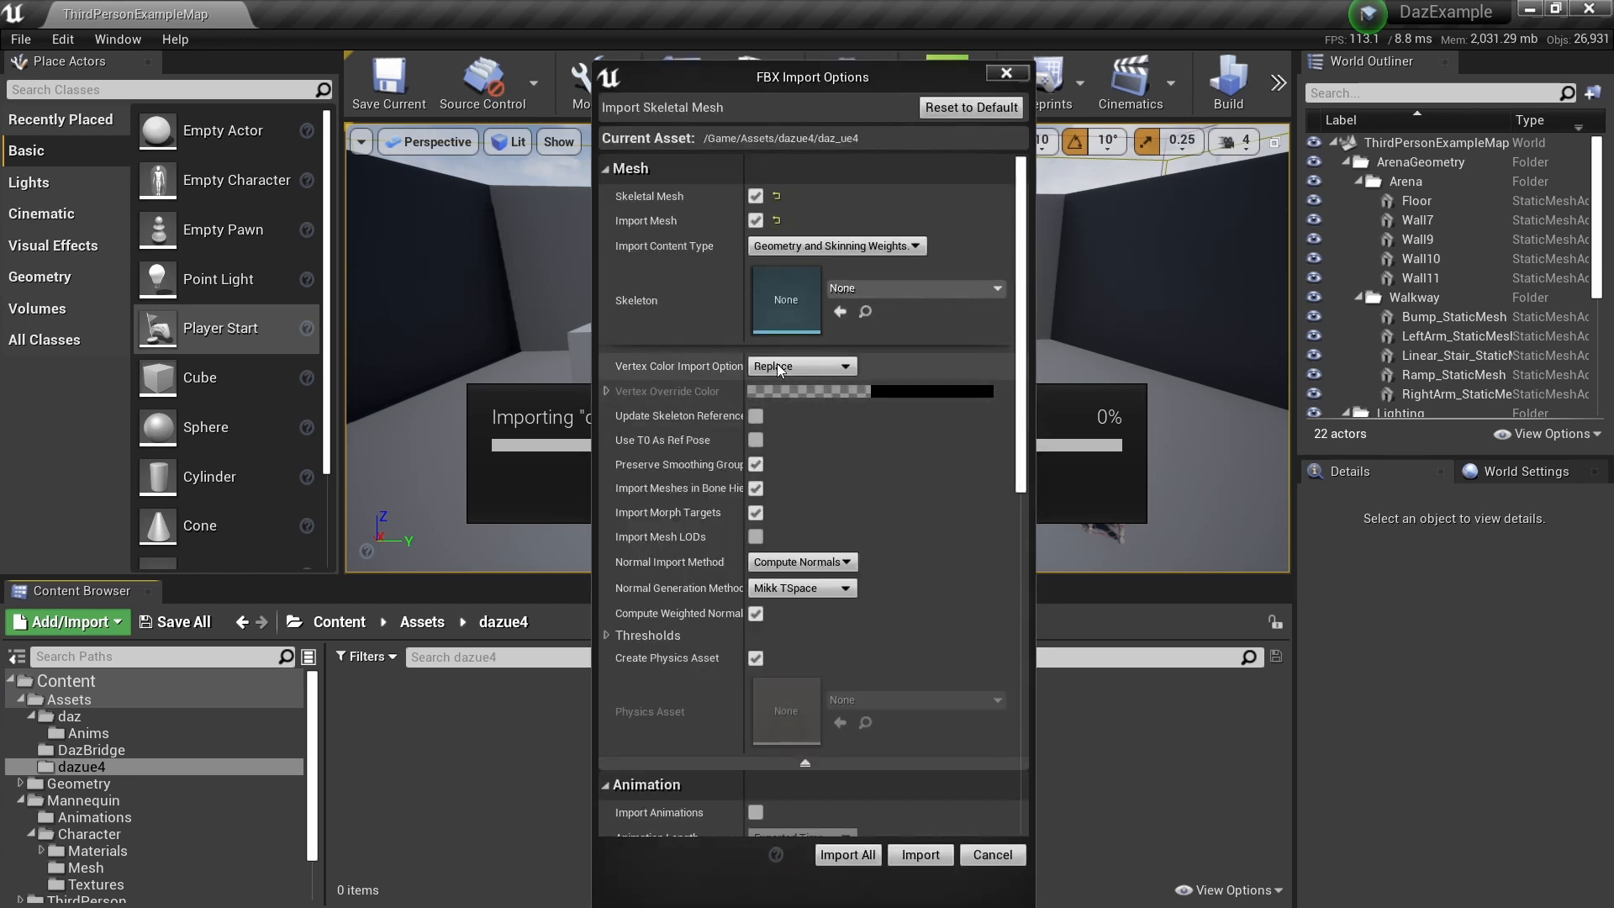
- Assign UE4_Mannequin_Skeleton as the skeleton in the FBX import options and import the skeletal mesh
left_click(888, 289)
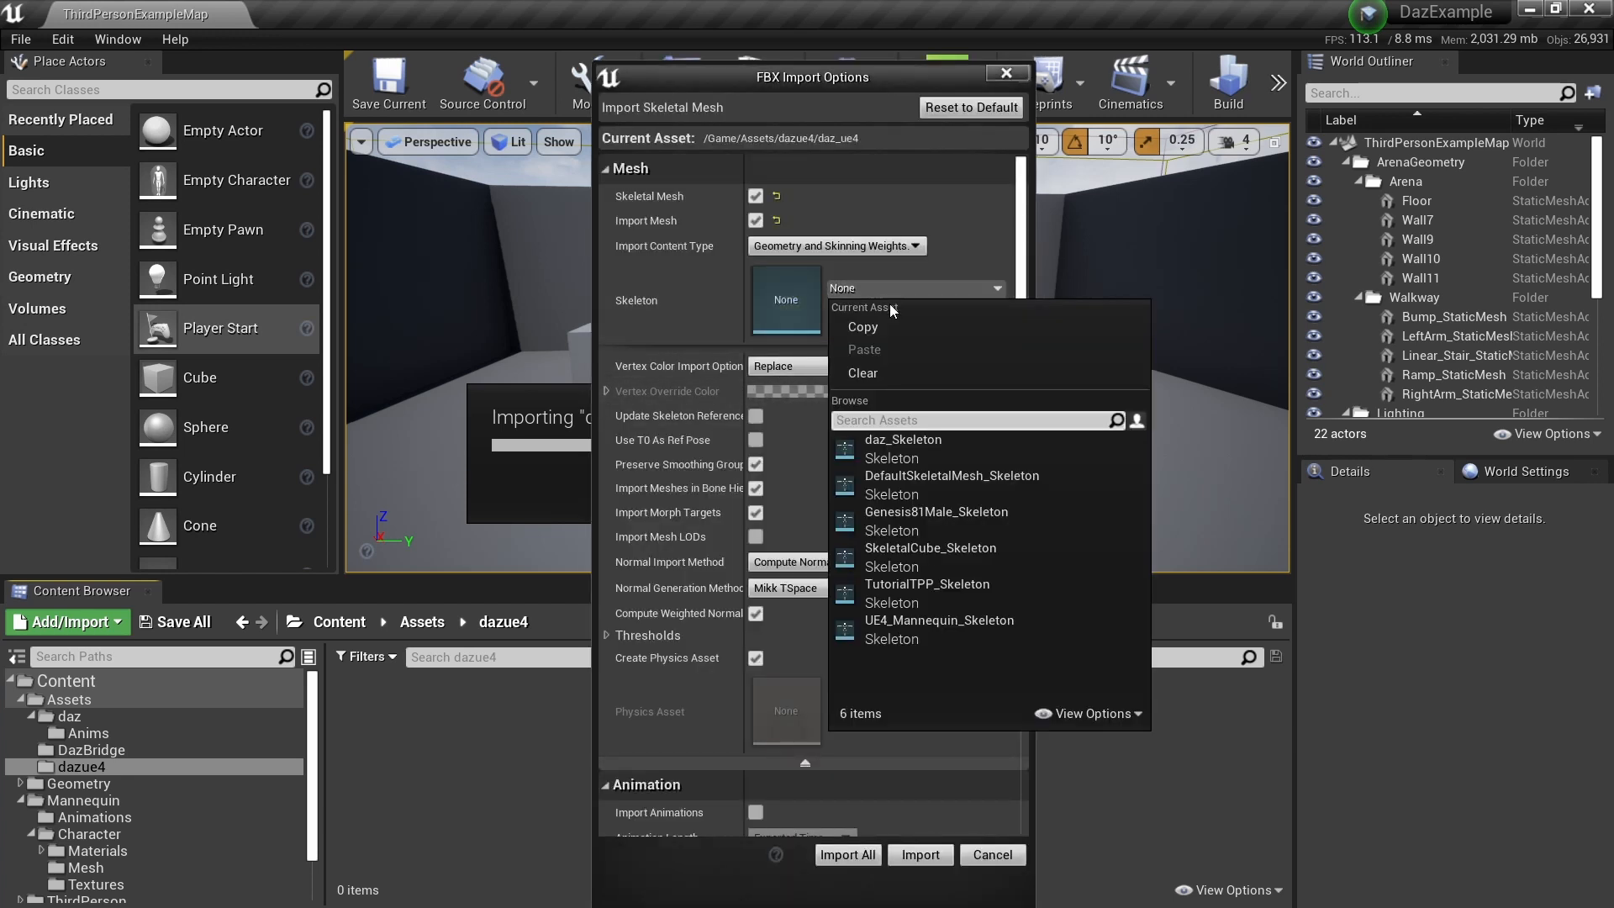
left_click(906, 633)
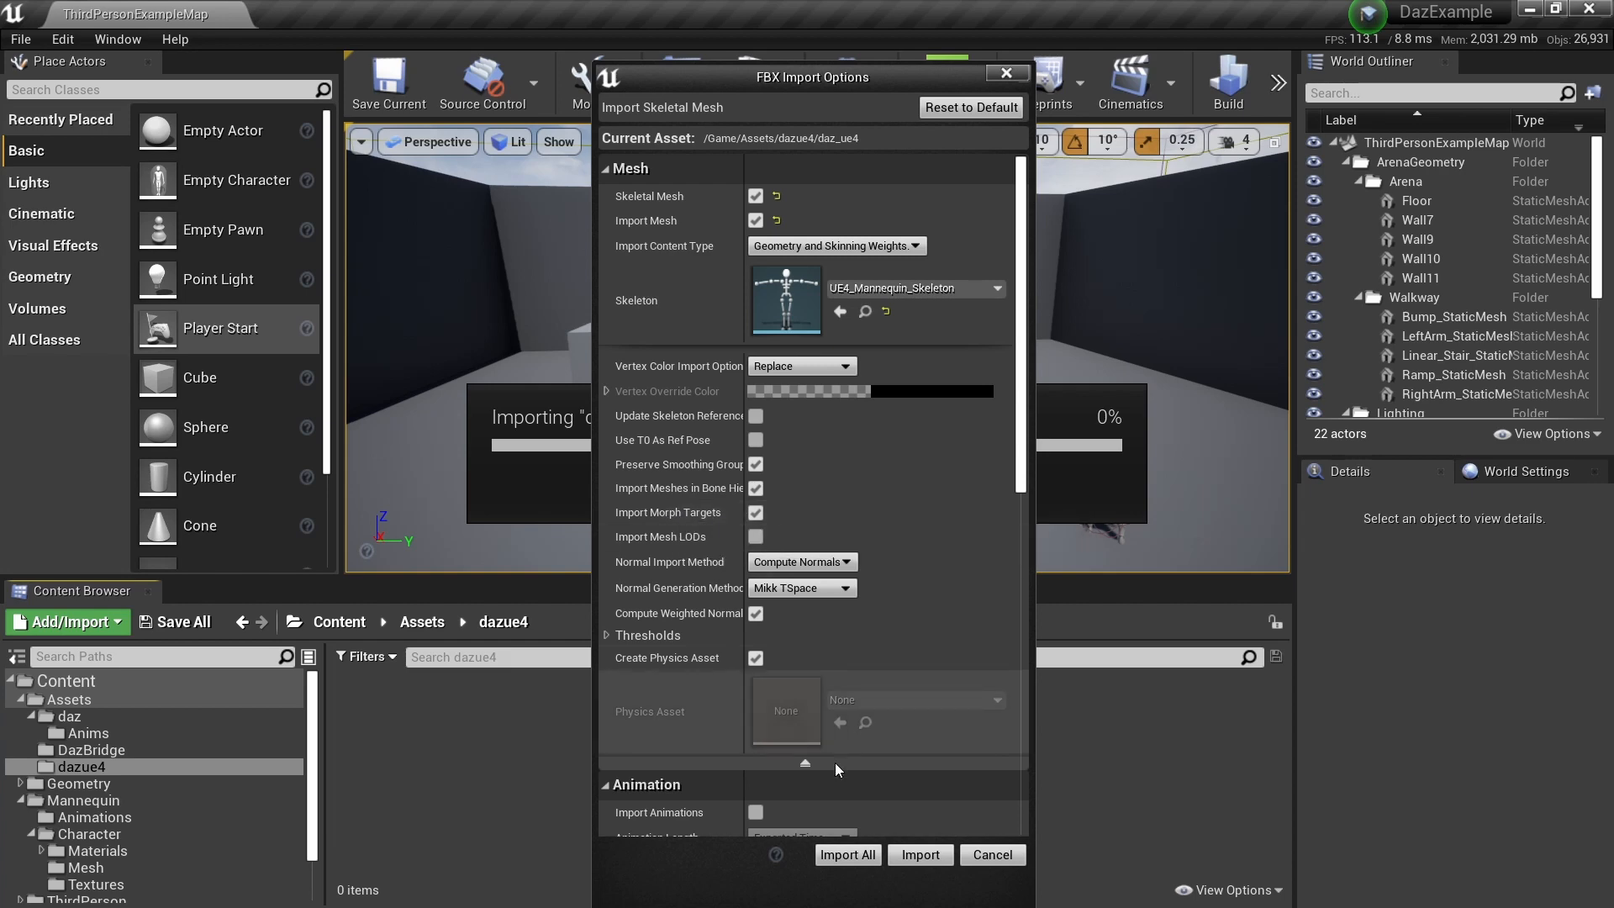
left_click(925, 854)
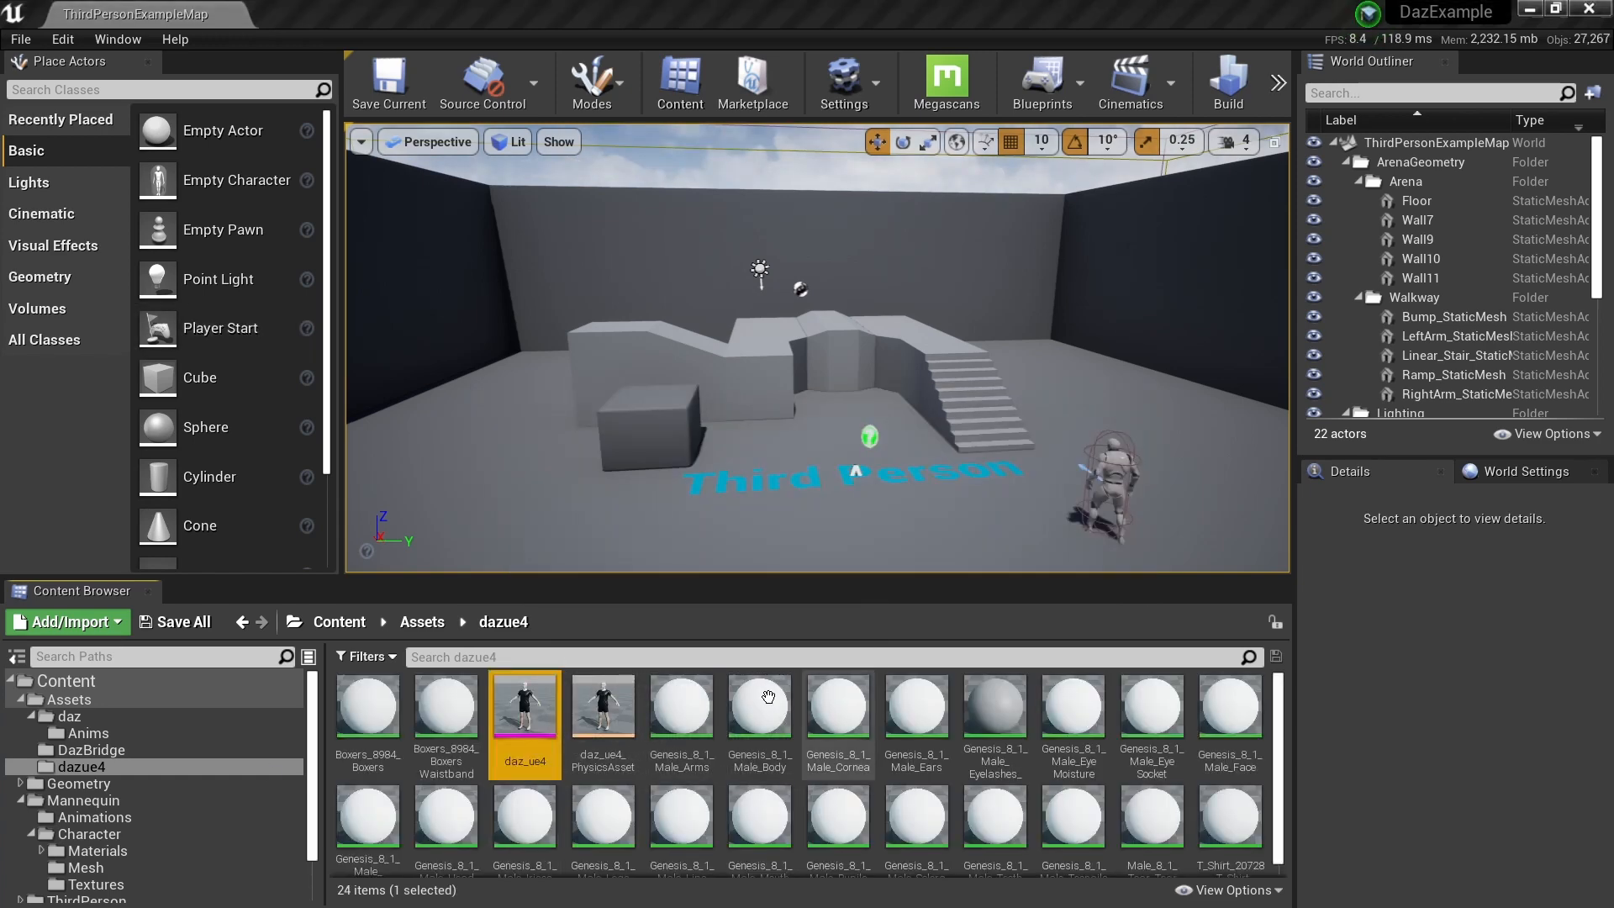
- Open the imported daz_ue4 mesh and preview the ThirdPerson_IdleRun_2D blend space with daz_ue4 as the preview mesh
double_click(535, 713)
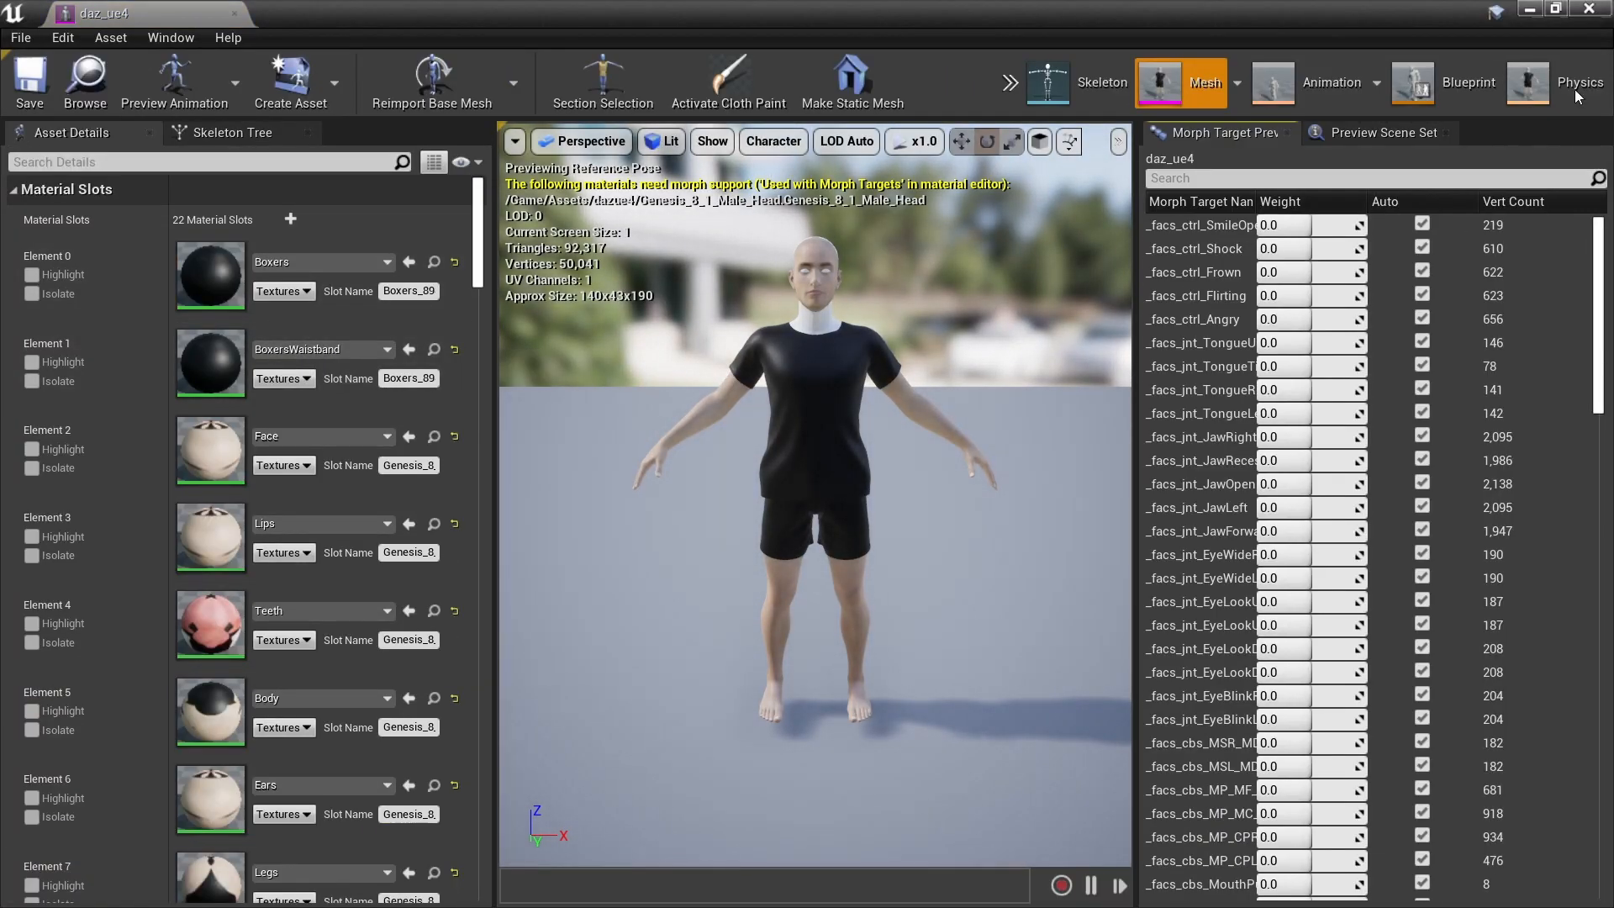
left_click(1340, 84)
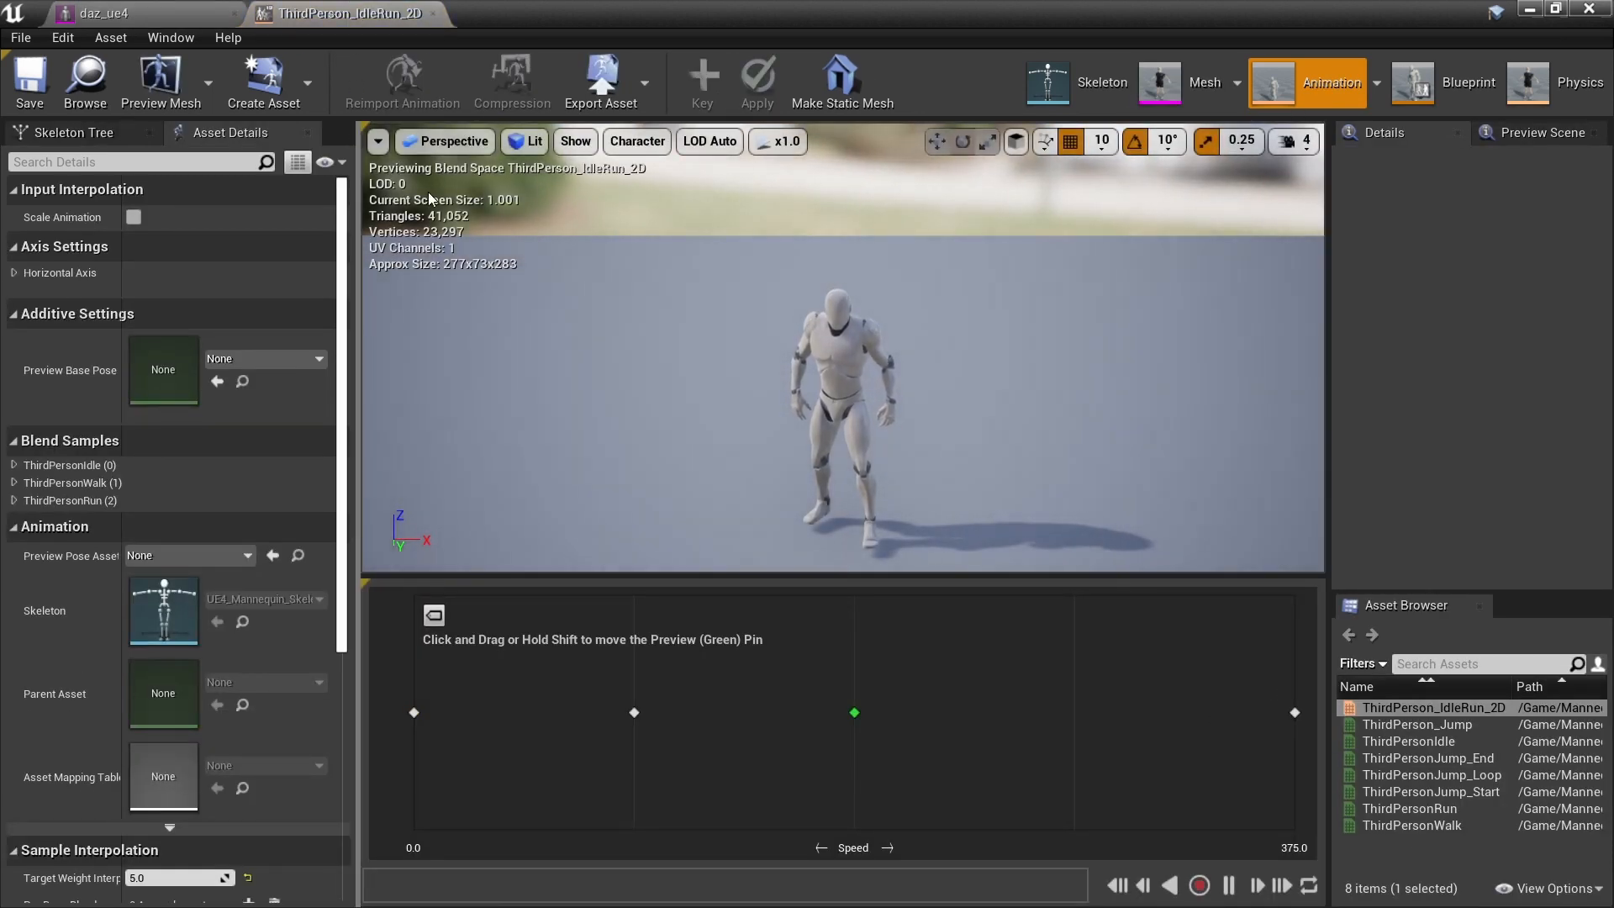
left_click(200, 89)
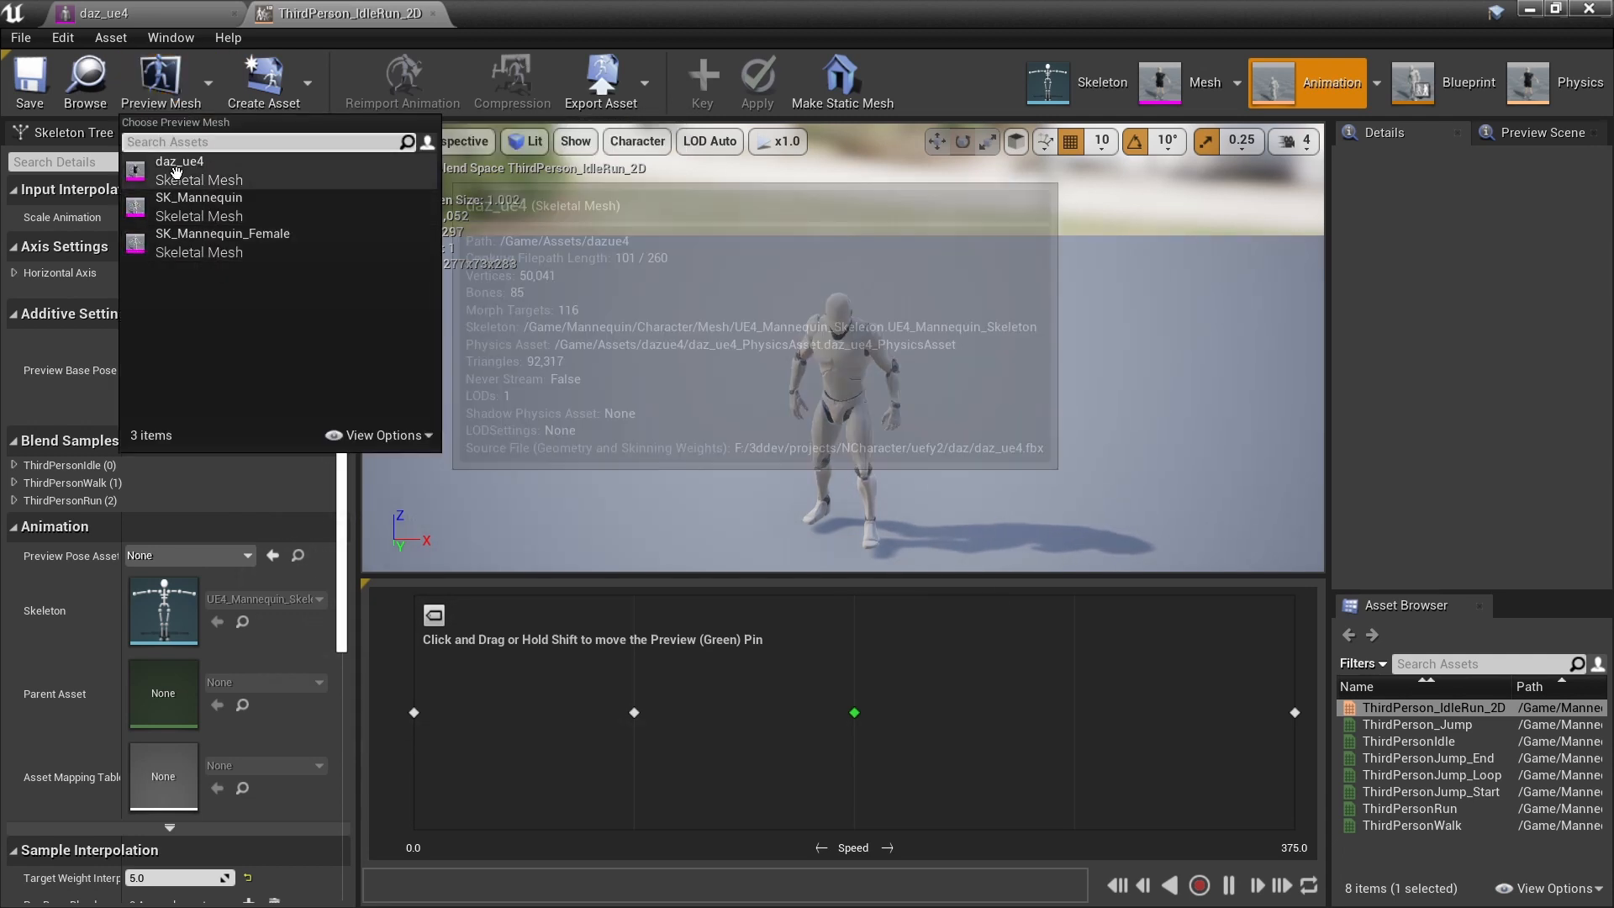
left_click(168, 163)
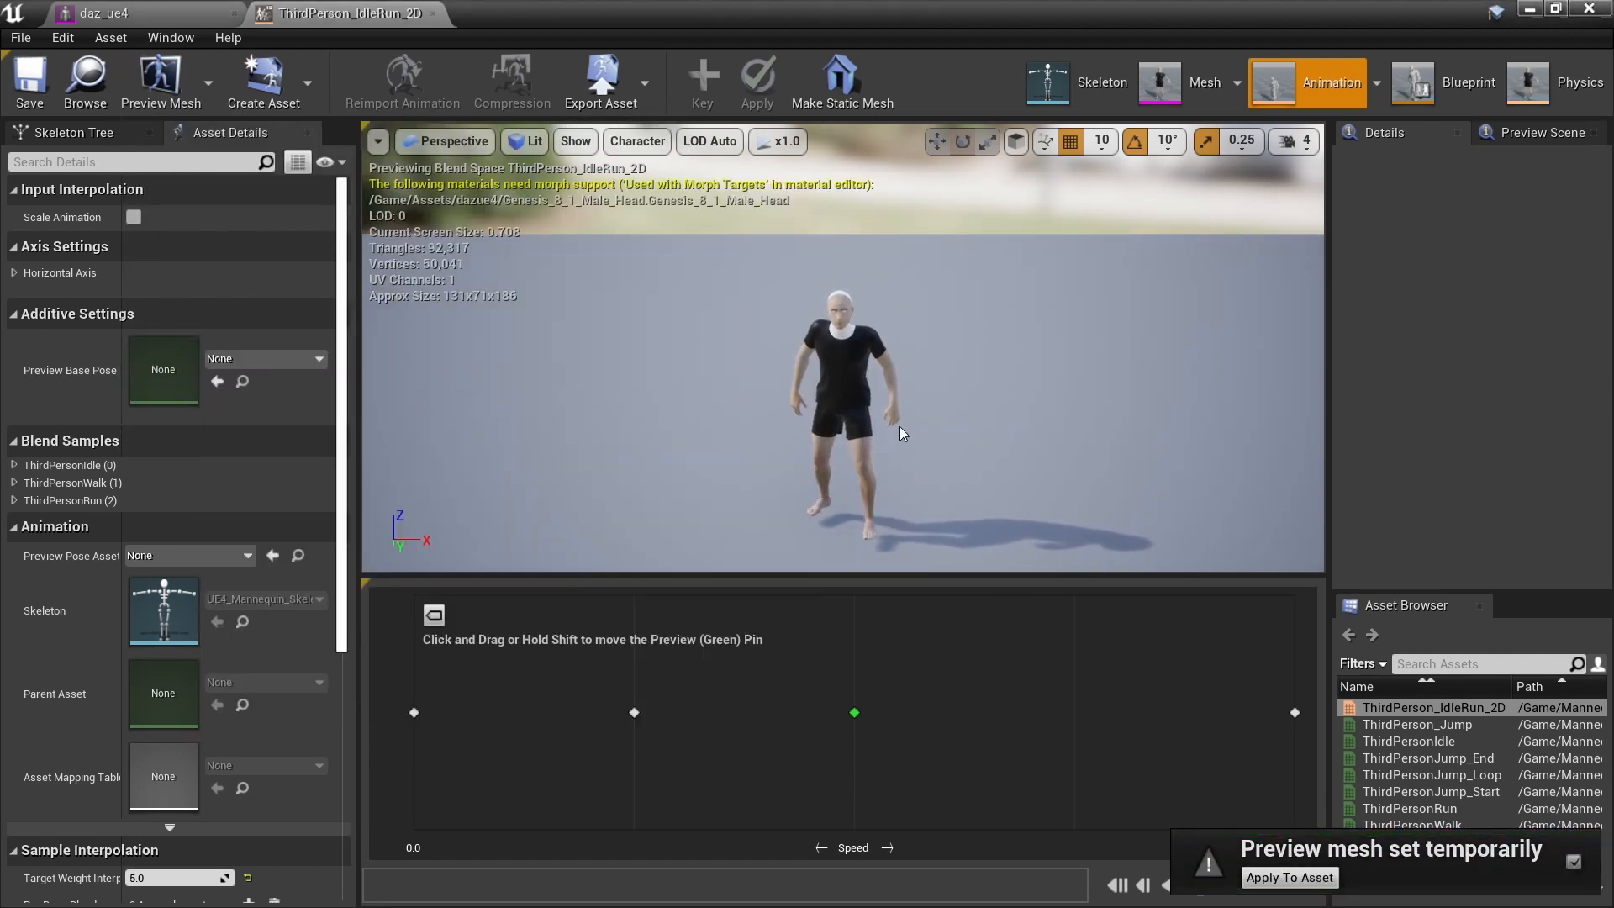
scroll(901, 432, "up", 5)
scroll(898, 431, "down", 1)
right_click_drag(896, 430, 949, 477)
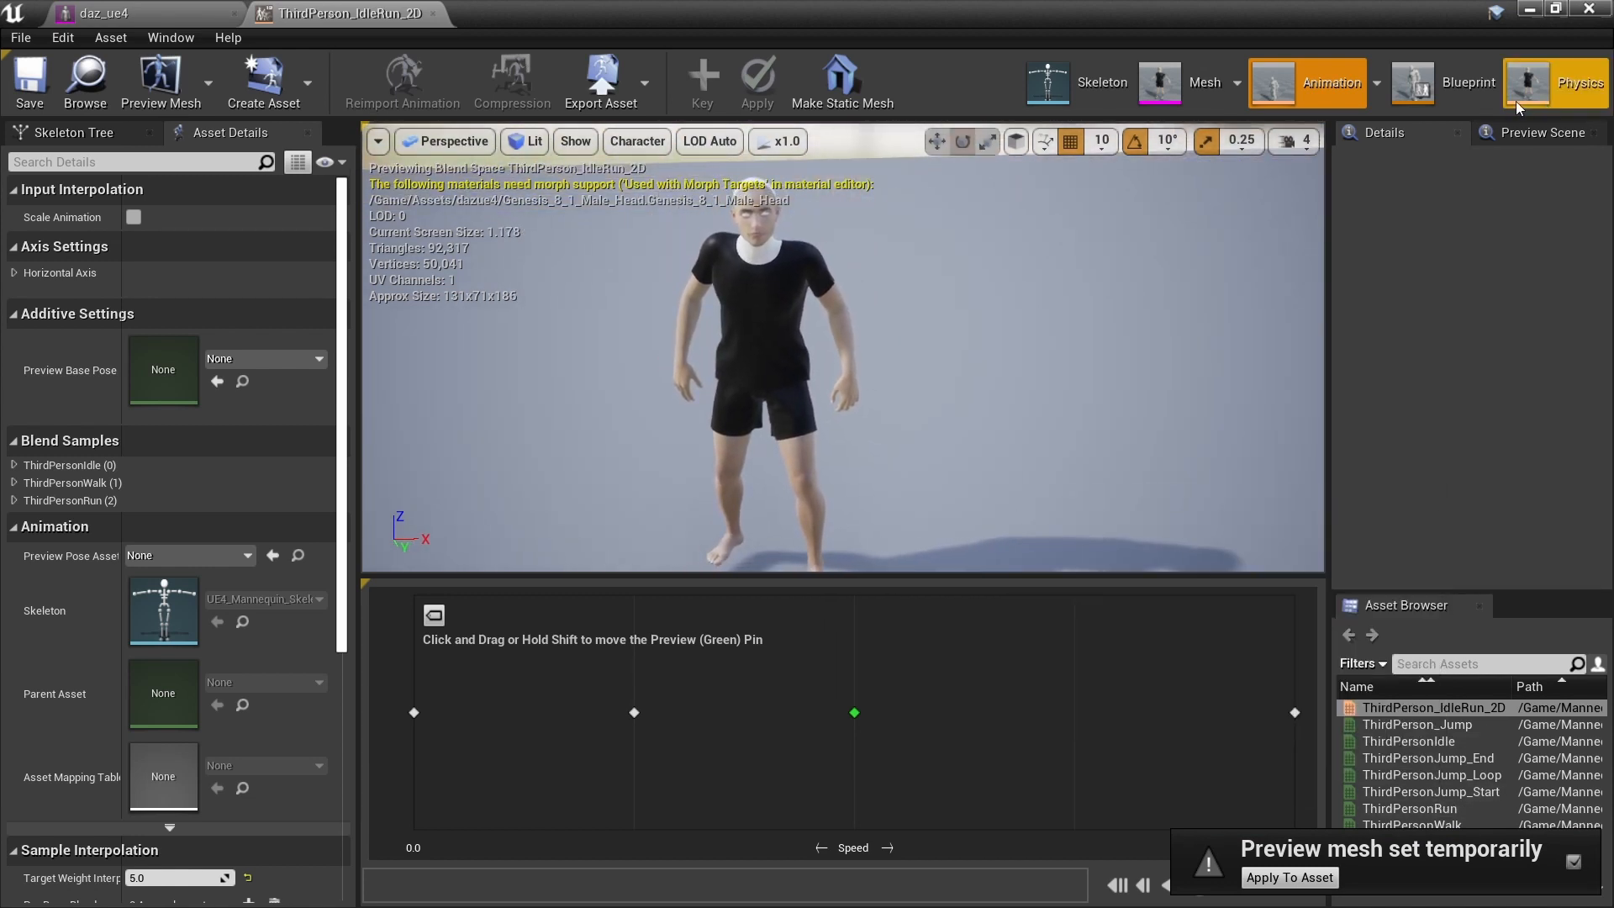
- Show the retargeting options in the mannequin's skeleton tree and set the pelvis bone's translation retargeting to Animation Scaled
left_click(1081, 83)
left_click(53, 160)
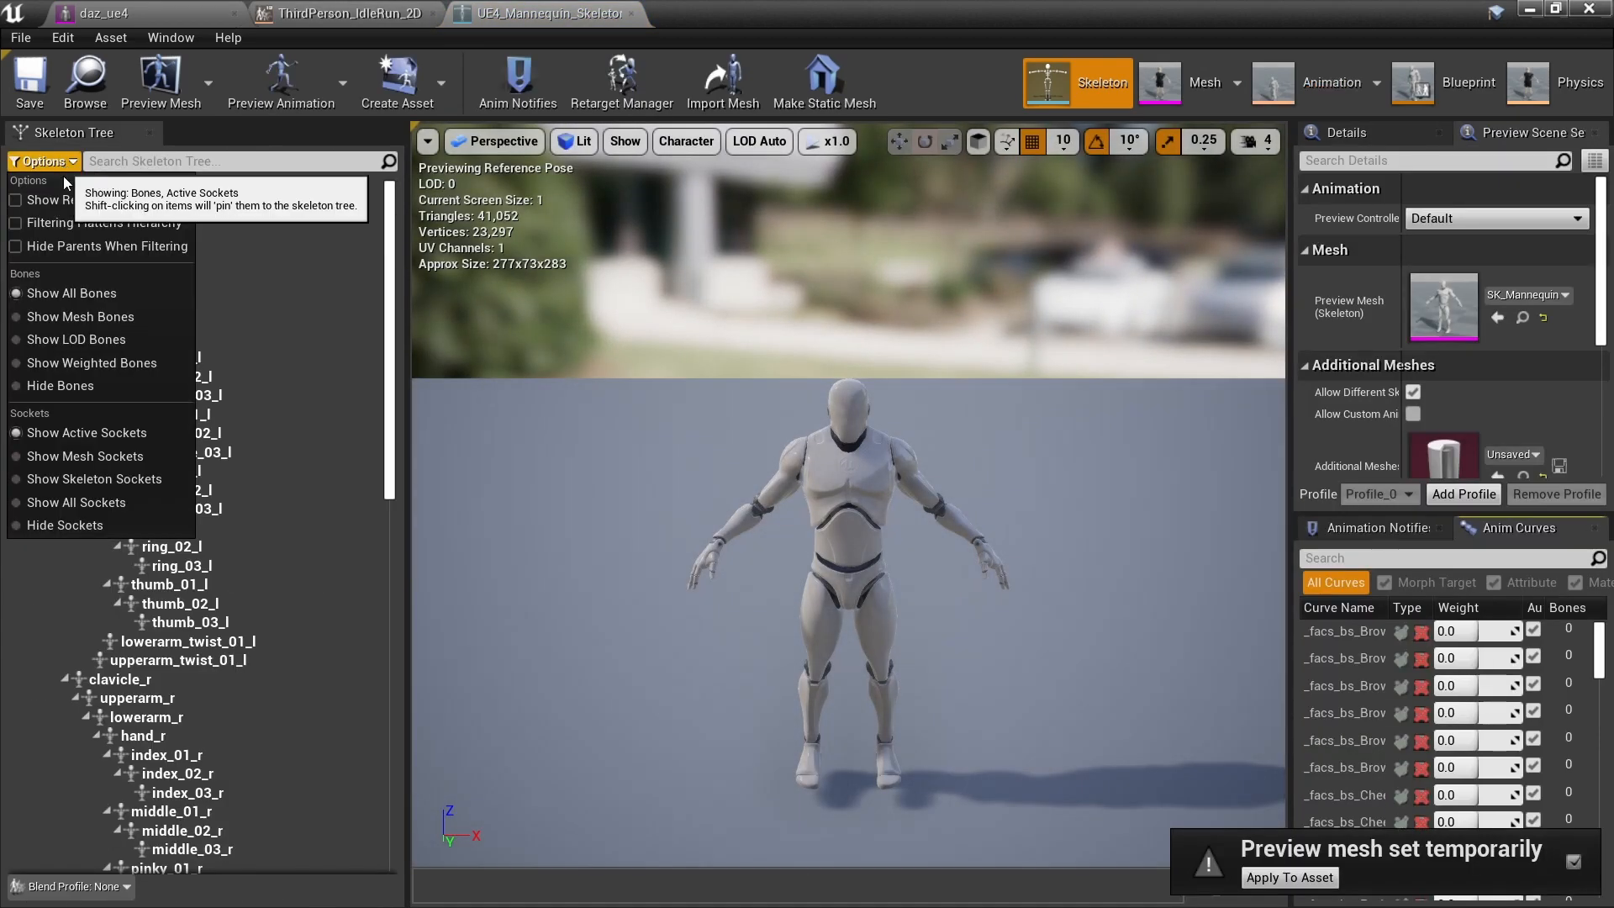
left_click(43, 199)
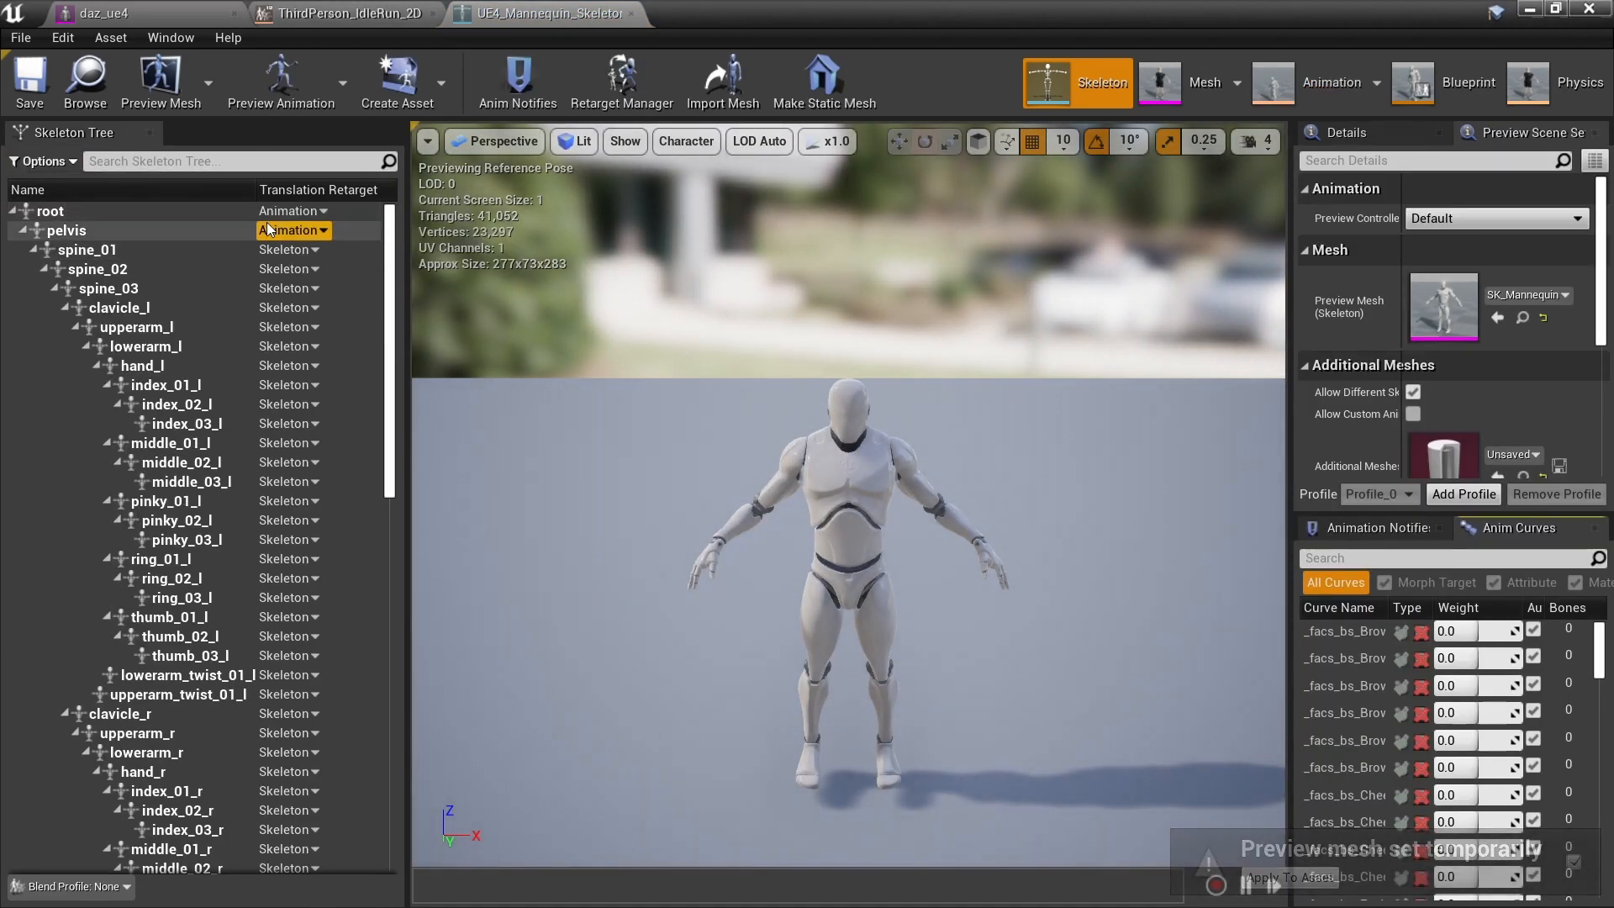
left_click(290, 229)
left_click(366, 314)
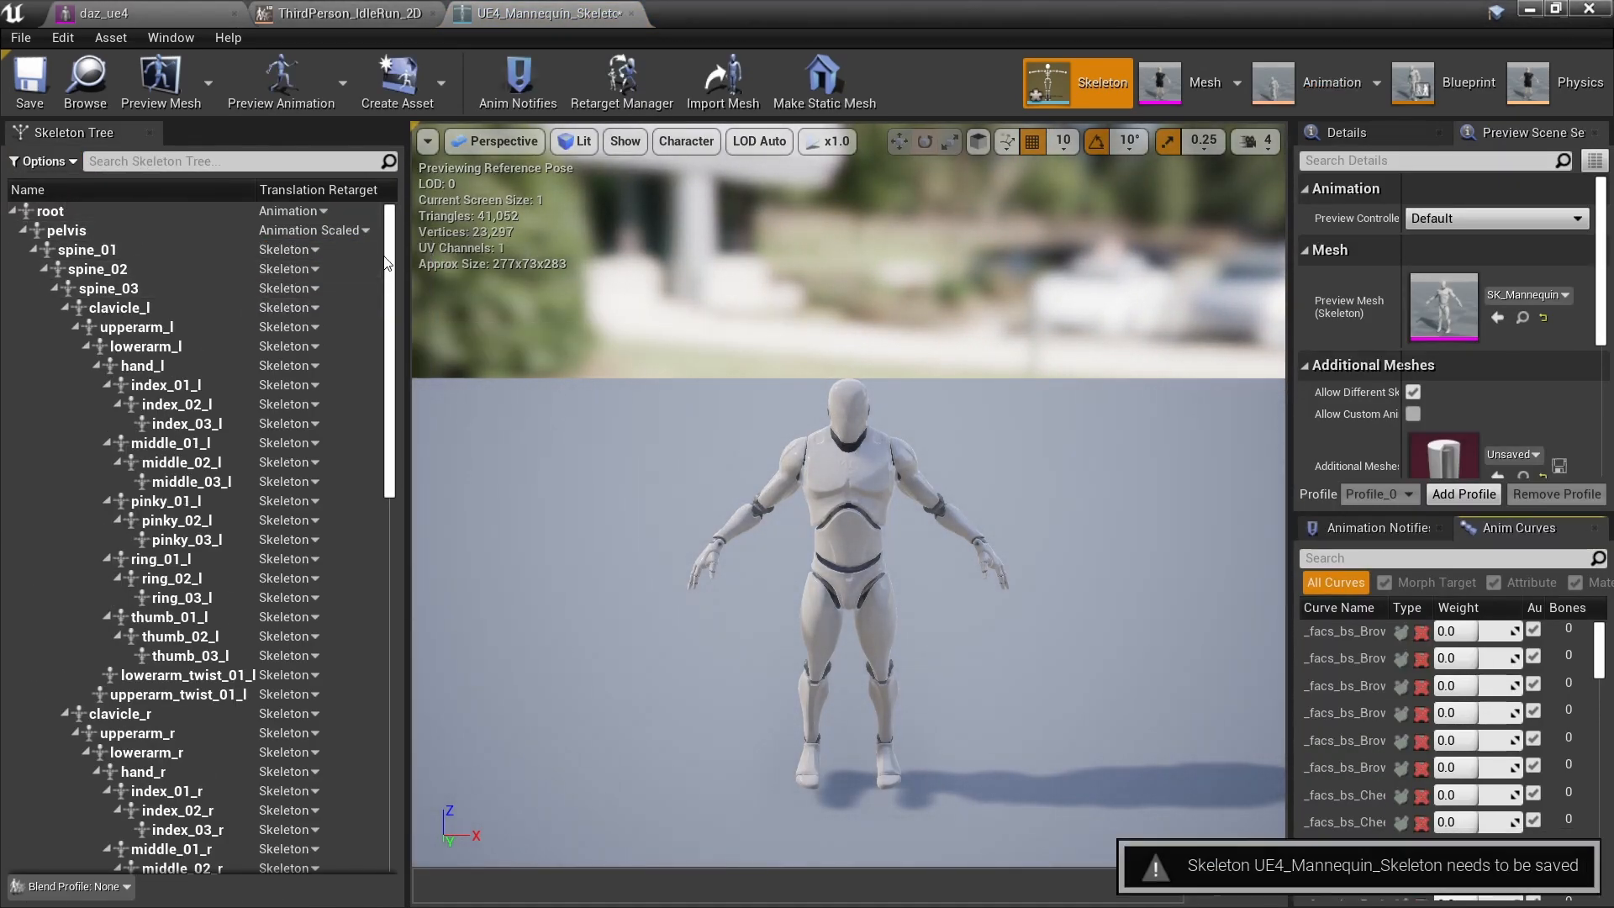
left_click_drag(386, 263, 380, 214)
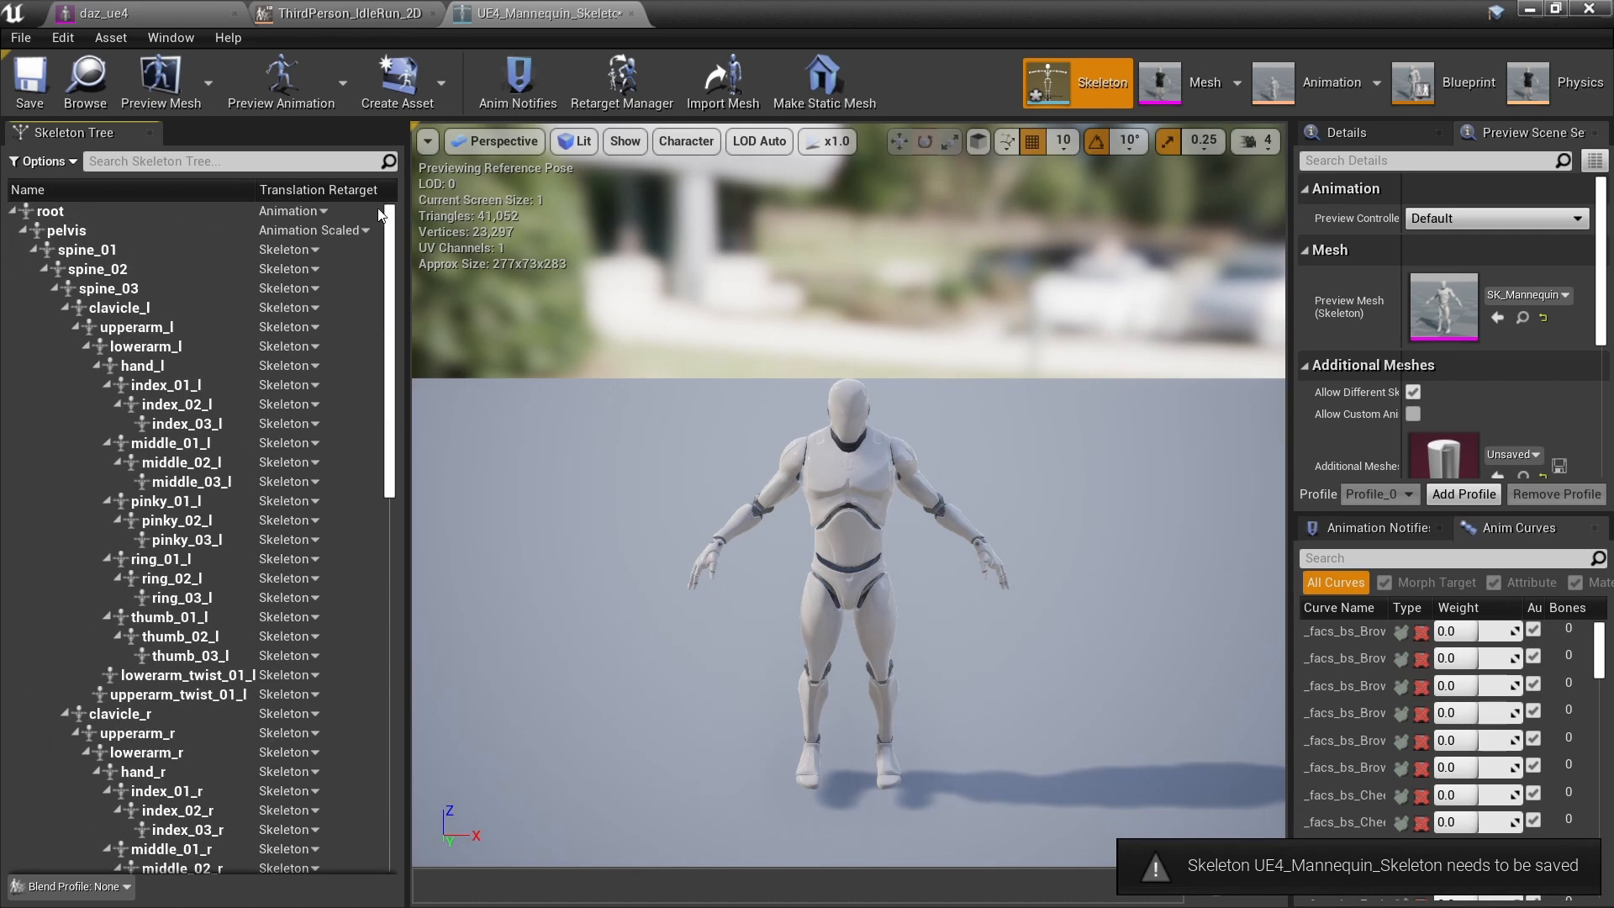
- Examine how ThirdPersonJump_Loop plays on the daz_ue4 character, and close the open asset editors
left_click(346, 13)
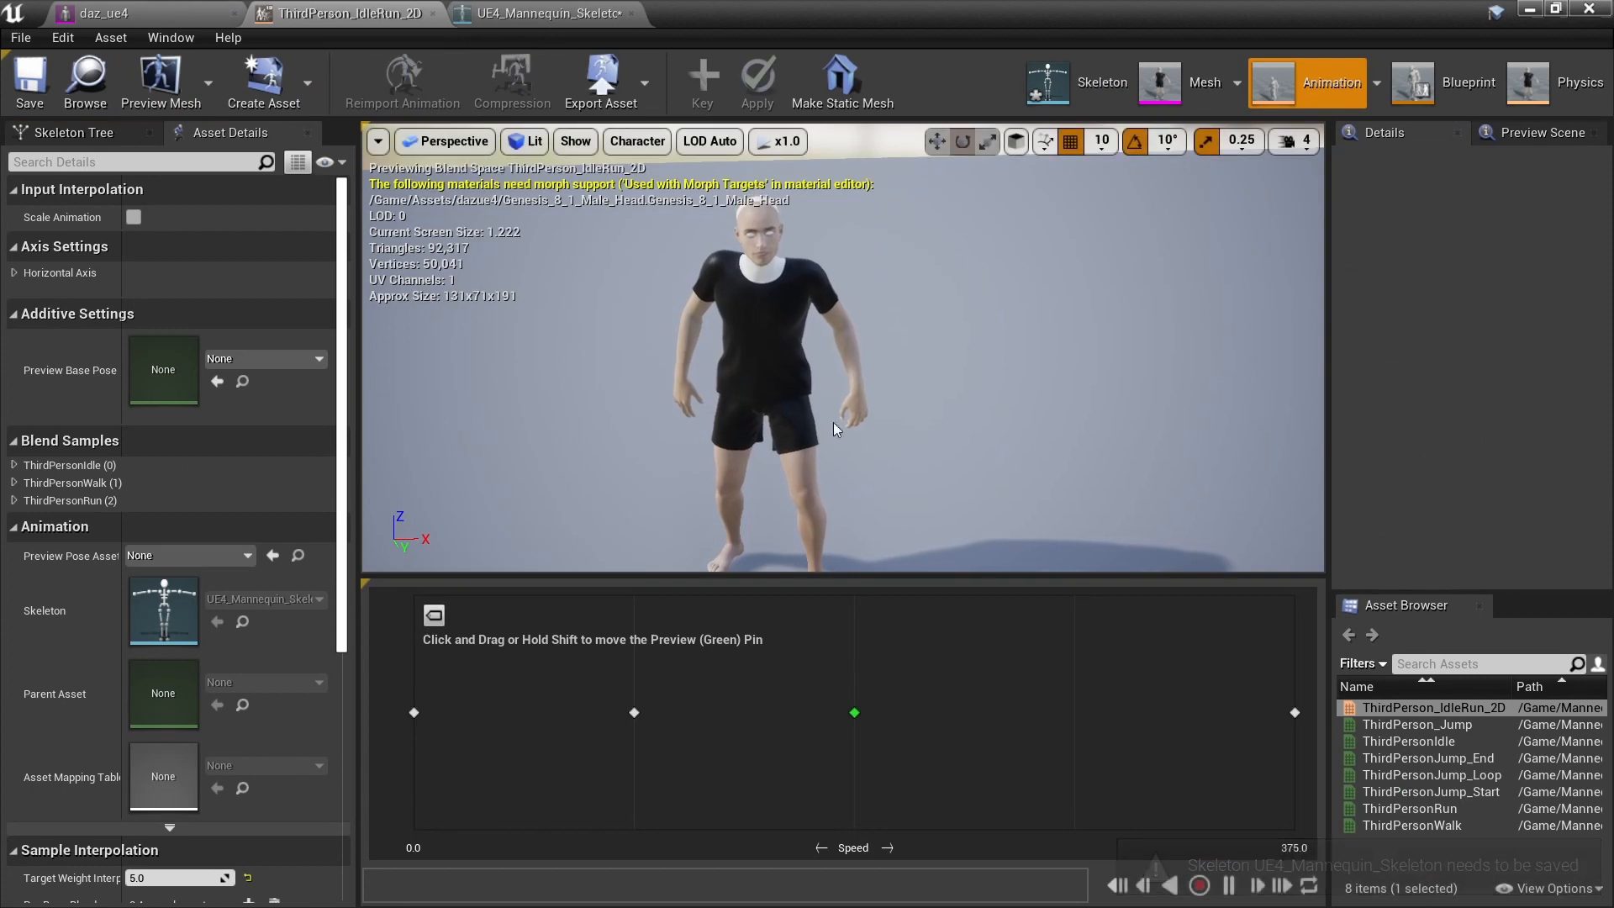
double_click(1429, 774)
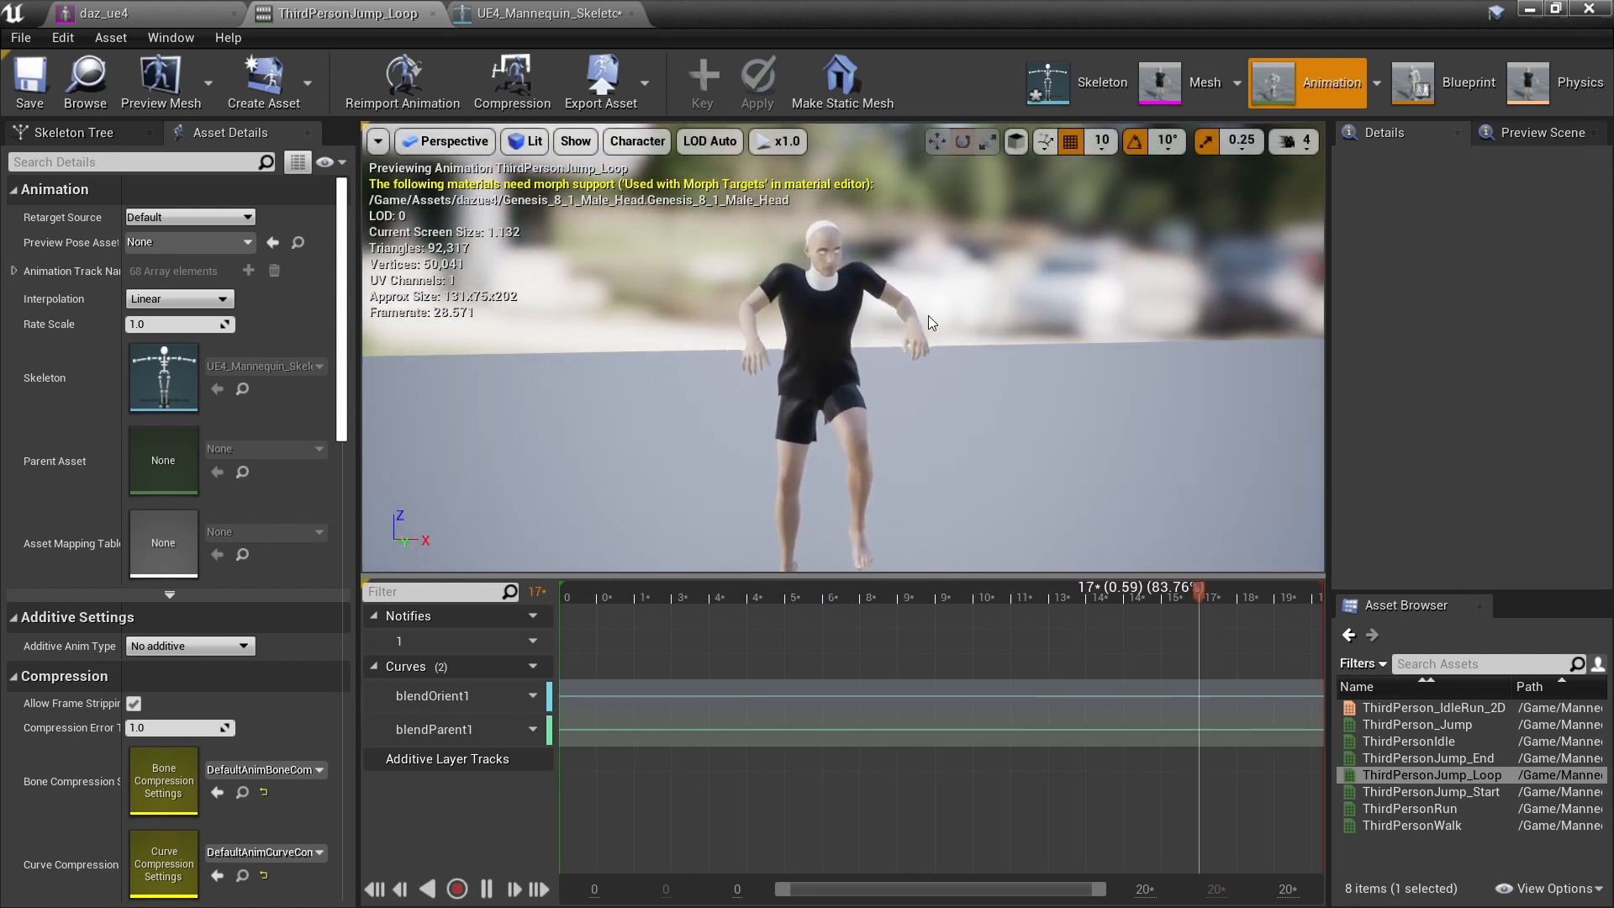
left_click(431, 14)
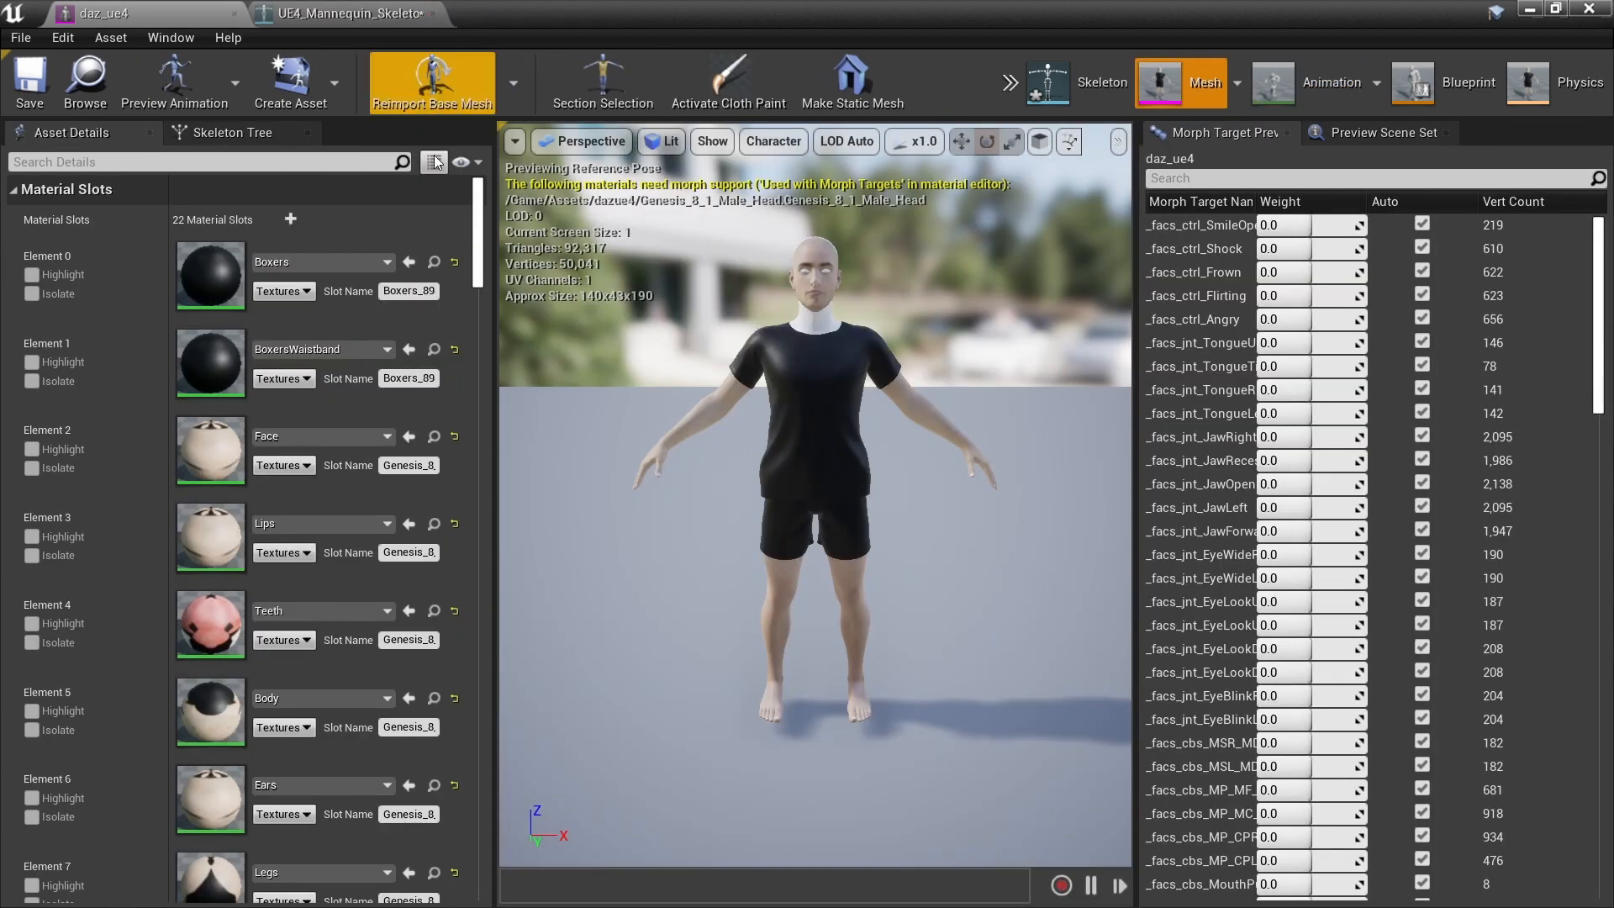
left_click(430, 15)
left_click(237, 14)
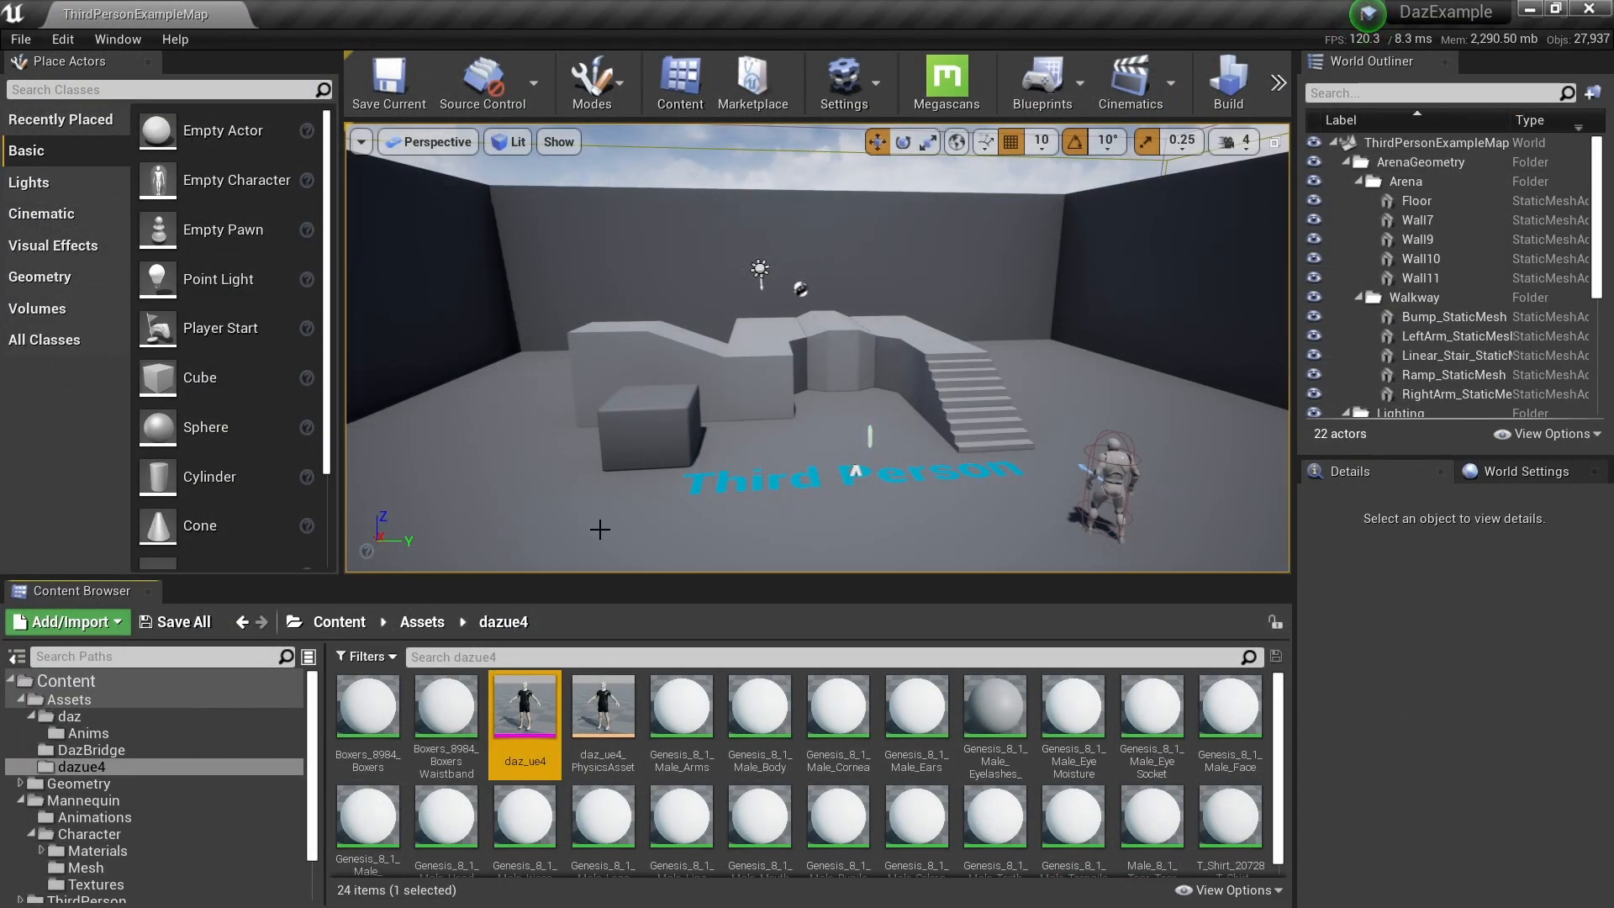
- Select the daz skeletal mesh in the Assets/daz folder
left_click(76, 717)
left_click(604, 712)
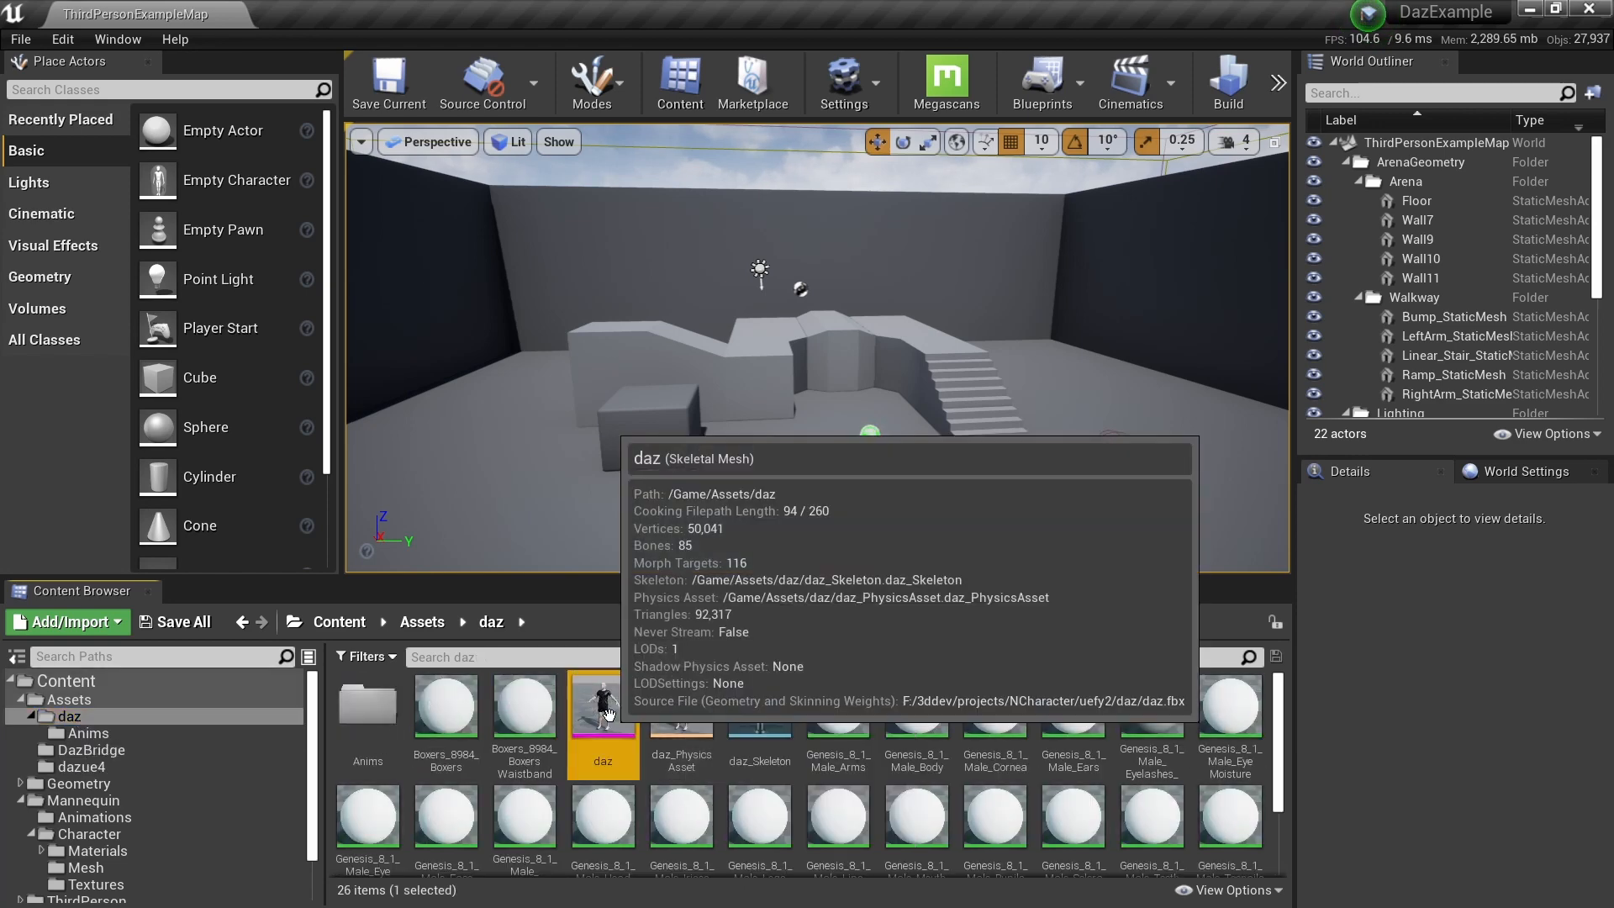